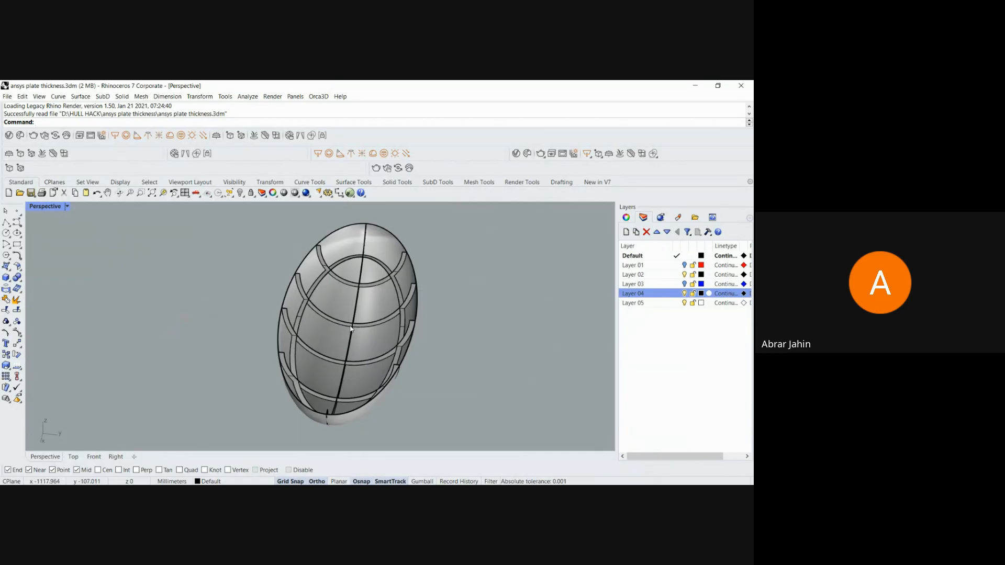
Turn on Layer 01 to check the hull it holds, and hide that layer again.
right_drag(351, 329, 263, 318)
scroll(262, 316, up, 4)
click(685, 265)
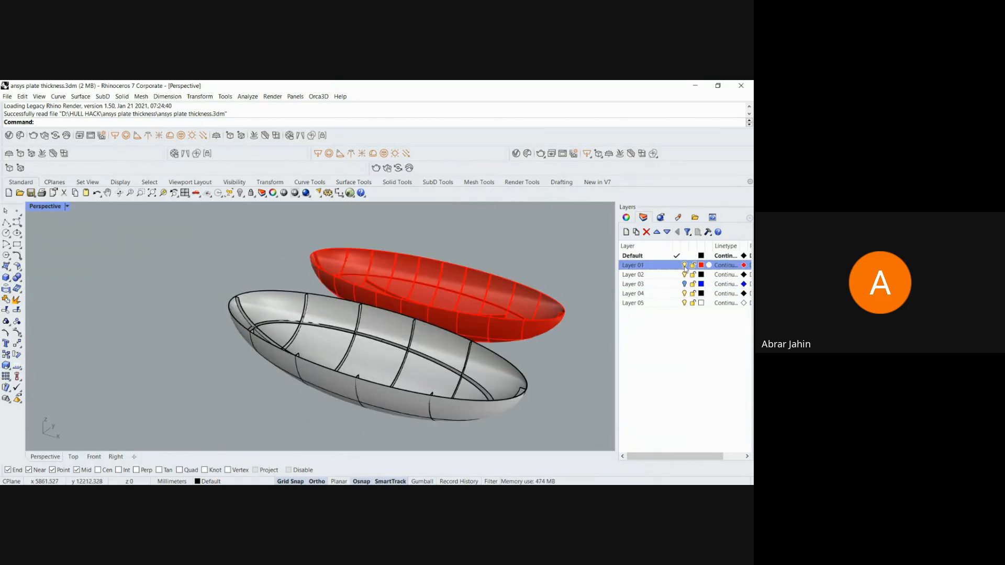
click(685, 266)
Delete the transverse frame nearest the far end of the hull.
right_drag(367, 307, 301, 305)
drag(225, 264, 492, 433)
right_drag(492, 433, 323, 368)
text(sd)
key(Return)
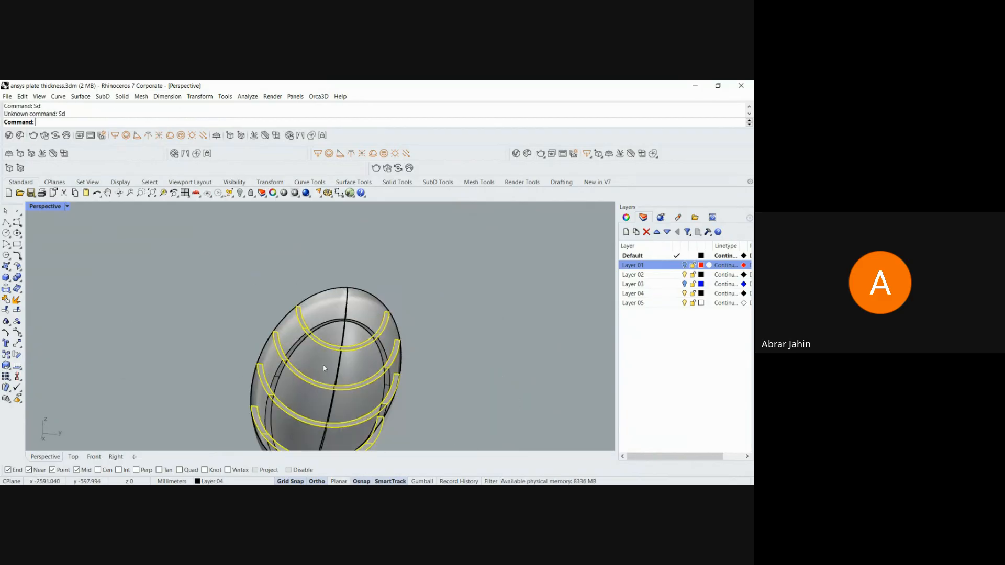
click(325, 332)
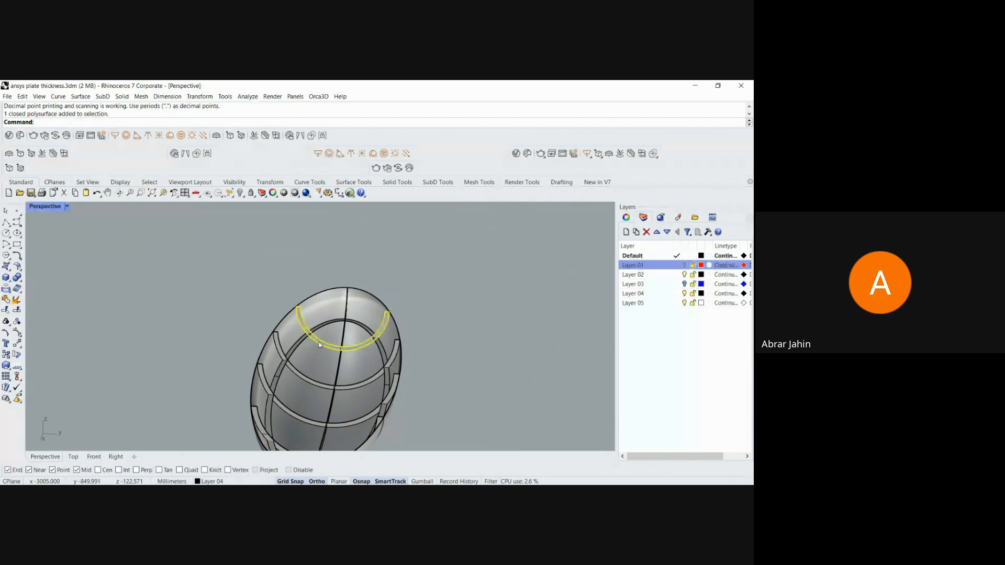
key(Delete)
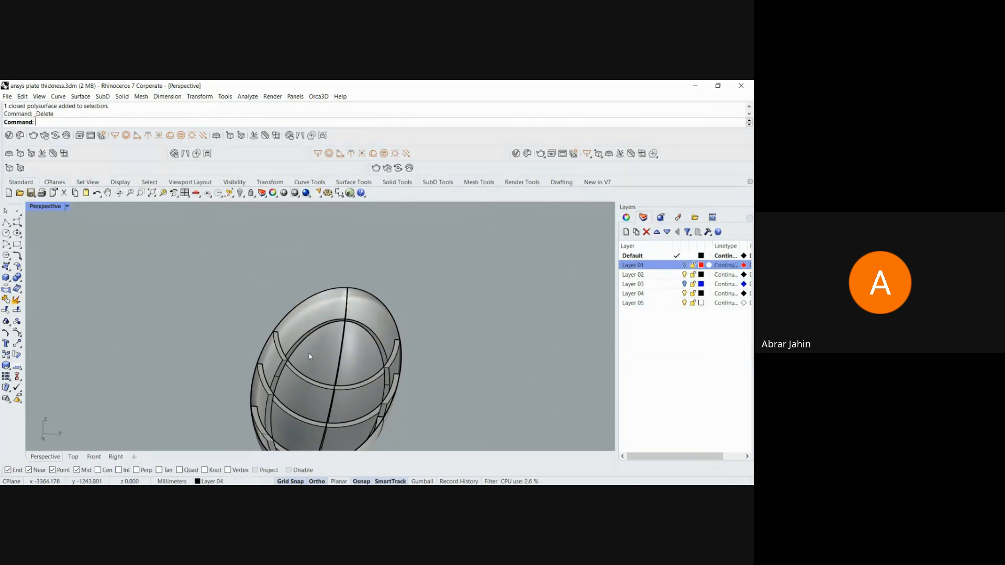
Delete the remaining internal members while keeping the hull shell, and undo the member deletions.
right_drag(309, 357, 387, 335)
scroll(356, 346, down, 8)
drag(243, 282, 441, 394)
scroll(309, 334, up, 8)
ctrl+click(291, 344)
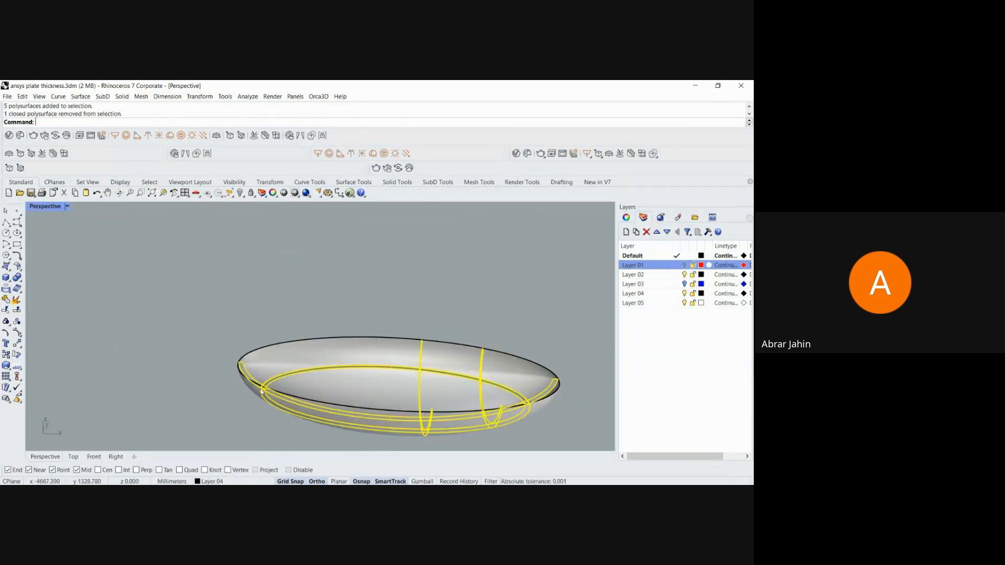
right_drag(252, 393, 323, 328)
key(Delete)
scroll(371, 376, down, 5)
scroll(379, 345, up, 2)
key(ctrl+z)
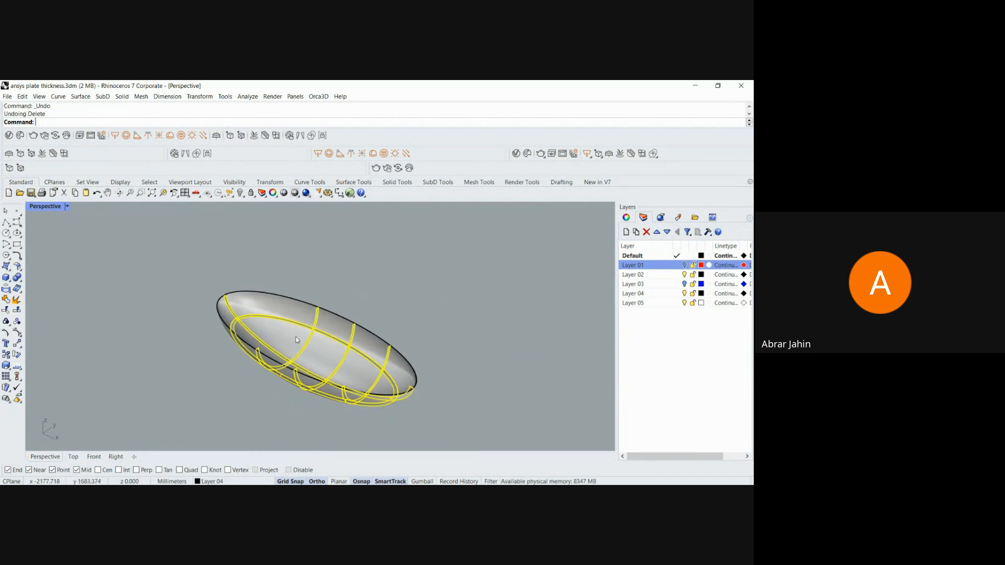
Select the four transverse frames one after another to highlight them inside the hull.
scroll(270, 322, up, 2)
click(270, 322)
right_drag(270, 322, 246, 360)
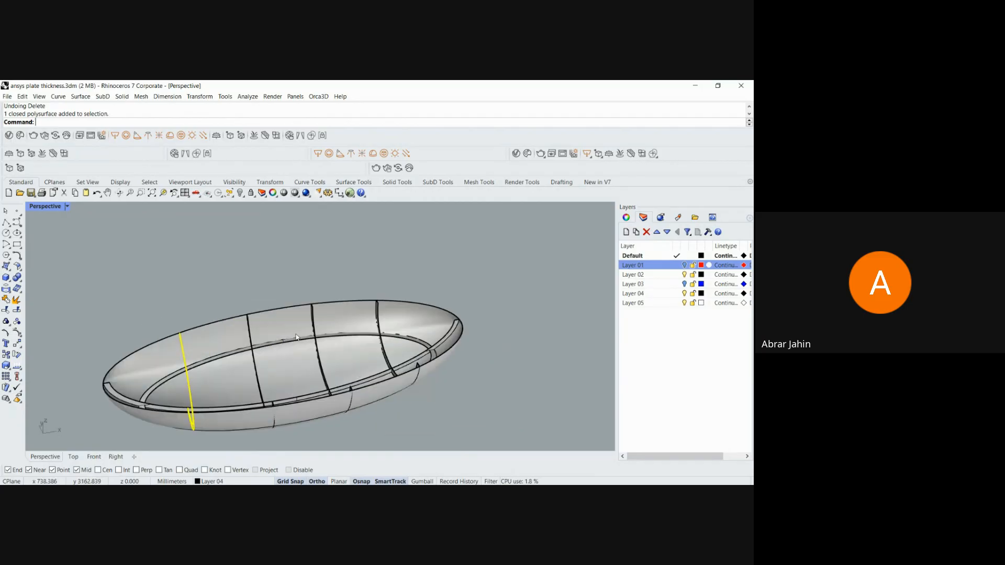
scroll(246, 359, up, 3)
shift+click(231, 348)
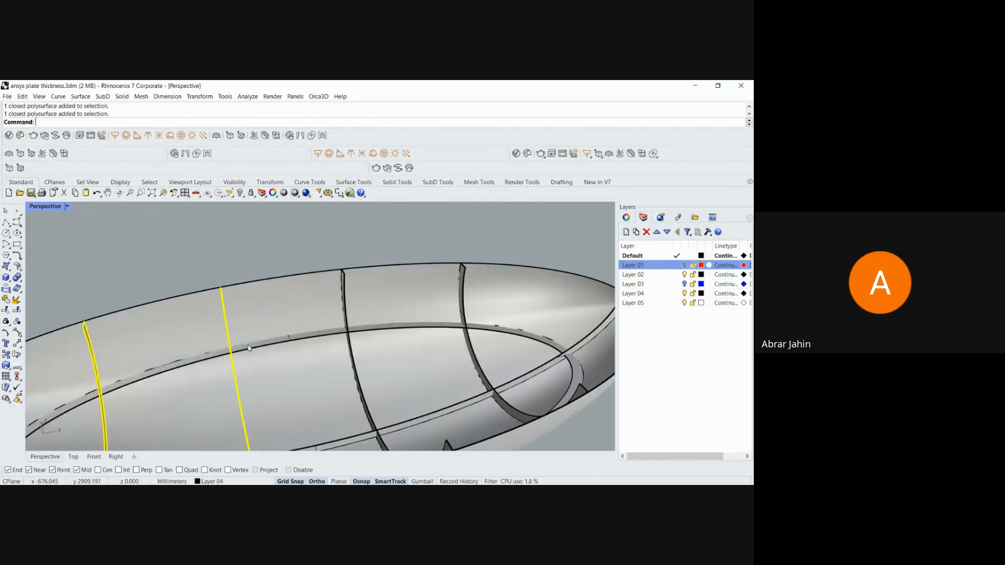
shift+click(347, 321)
shift+click(464, 311)
scroll(464, 311, down, 4)
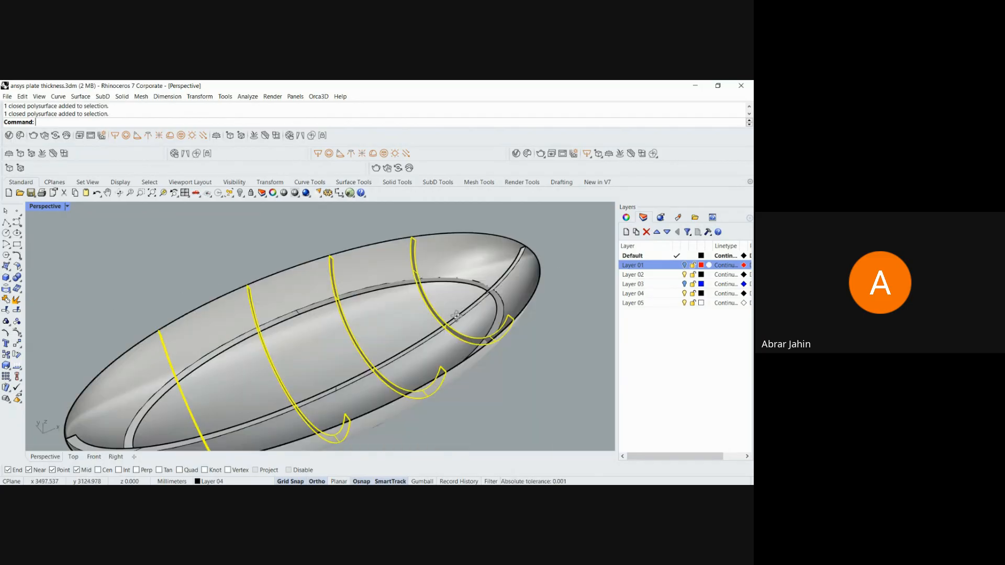
Add the centreline longitudinal member to the frame selection, inspect it from the hull's other end, and clear the selection.
right_drag(464, 311, 498, 332)
scroll(498, 331, up, 3)
shift+click(419, 295)
right_drag(419, 296, 260, 384)
scroll(328, 332, down, 5)
scroll(260, 384, up, 5)
key(Escape)
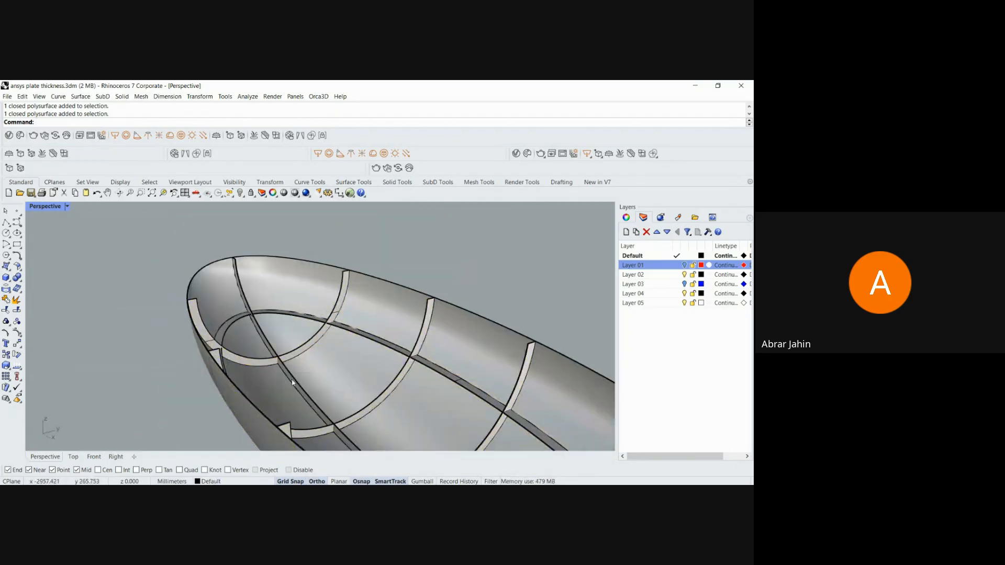
Highlight the centreline member together with the two transverse frames nearest the hull's end, and clear the selection.
click(292, 382)
shift+click(294, 356)
shift+click(405, 375)
scroll(340, 349, down, 3)
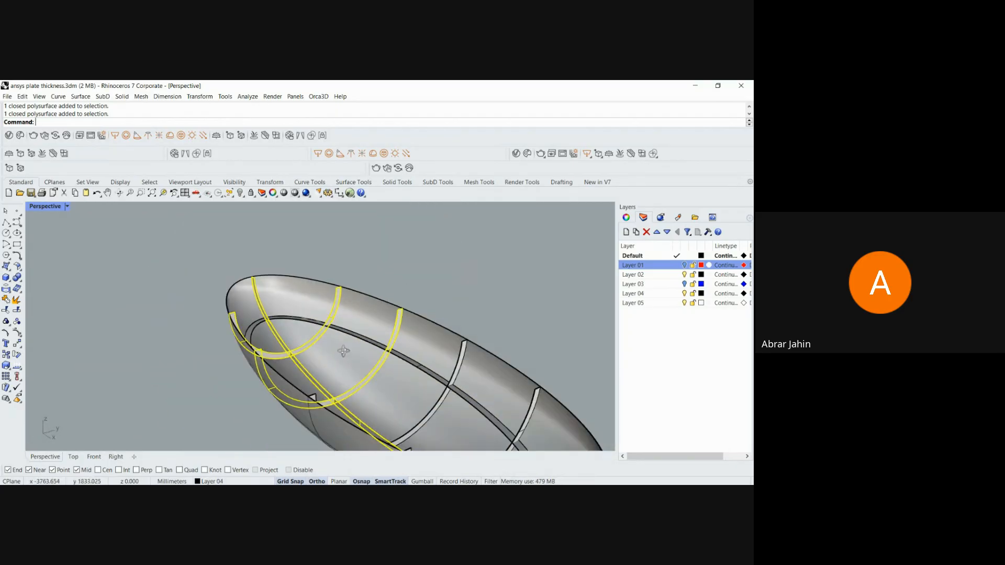
mouse_move(340, 349)
right_down()
mouse_move(413, 343)
mouse_move(357, 342)
right_up()
scroll(416, 324, up, 3)
key(Escape)
Highlight the stringer ring running around the inside of the hull, and clear the selection.
click(417, 323)
scroll(421, 343, down, 5)
scroll(357, 341, up, 5)
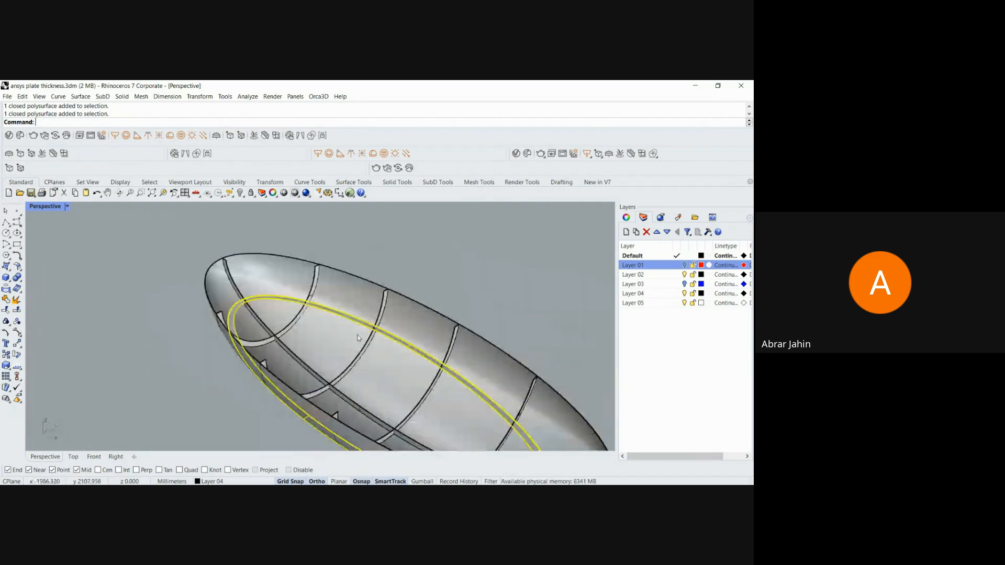
key(Escape)
Select the hull shell with all its internal members, inspect the intersections up close, and clear the selection.
scroll(356, 337, down, 1)
scroll(385, 359, down, 5)
right_drag(205, 330, 342, 349)
scroll(293, 340, down, 6)
drag(170, 275, 481, 399)
scroll(348, 411, up, 3)
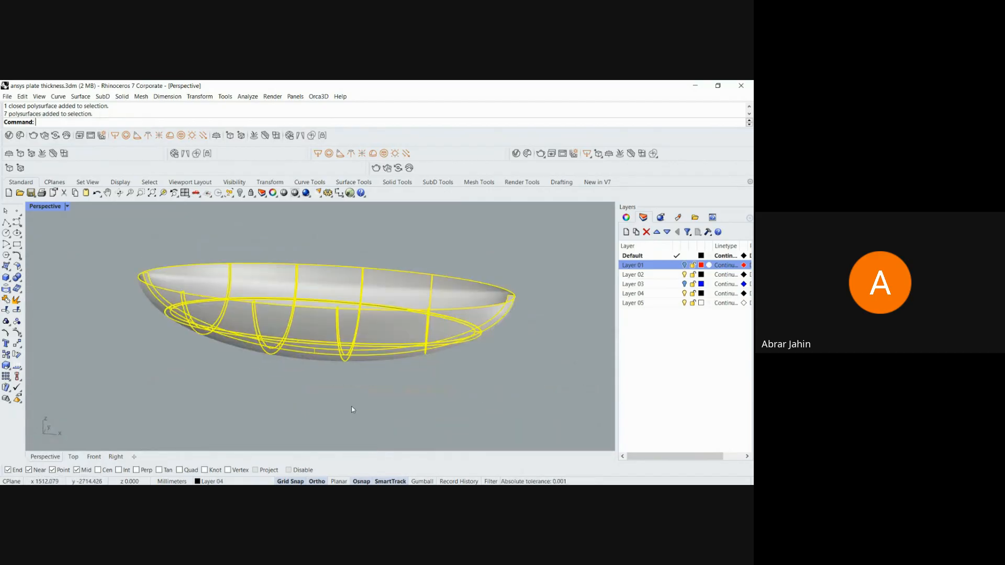
right_drag(351, 406, 357, 331)
scroll(356, 331, up, 5)
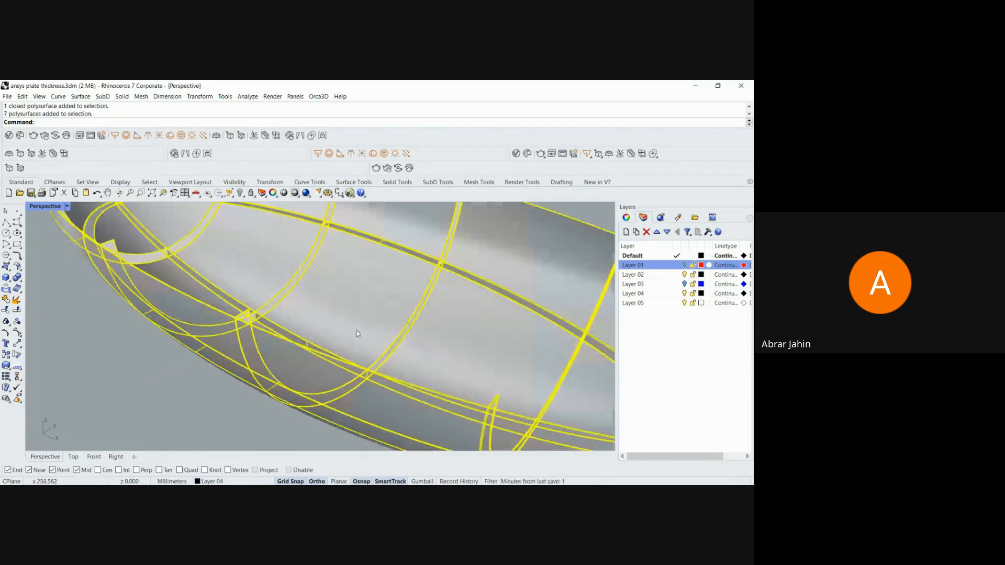
scroll(357, 330, down, 5)
key(Escape)
Highlight the stringer ring and individual crossing members to examine where they intersect, and clear the selection.
scroll(361, 335, up, 5)
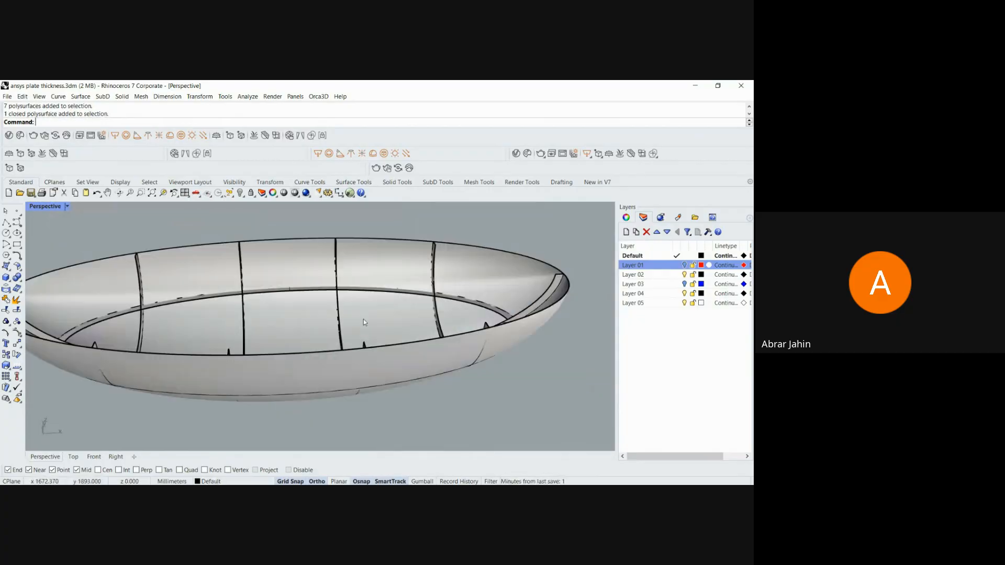
click(419, 312)
right_drag(429, 338, 434, 341)
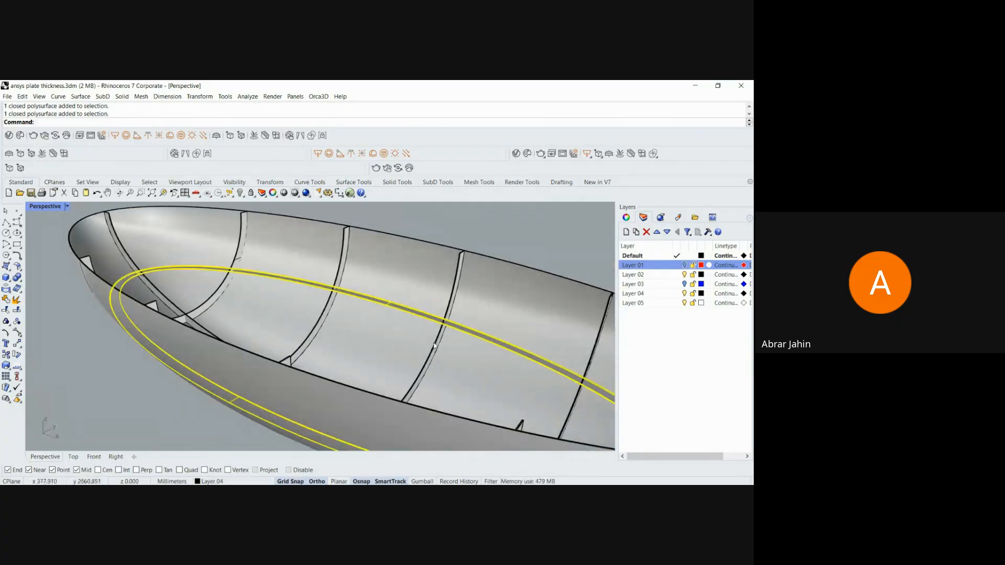
shift+click(436, 340)
click(322, 321)
scroll(322, 330, down, 3)
scroll(222, 300, up, 3)
key(Escape)
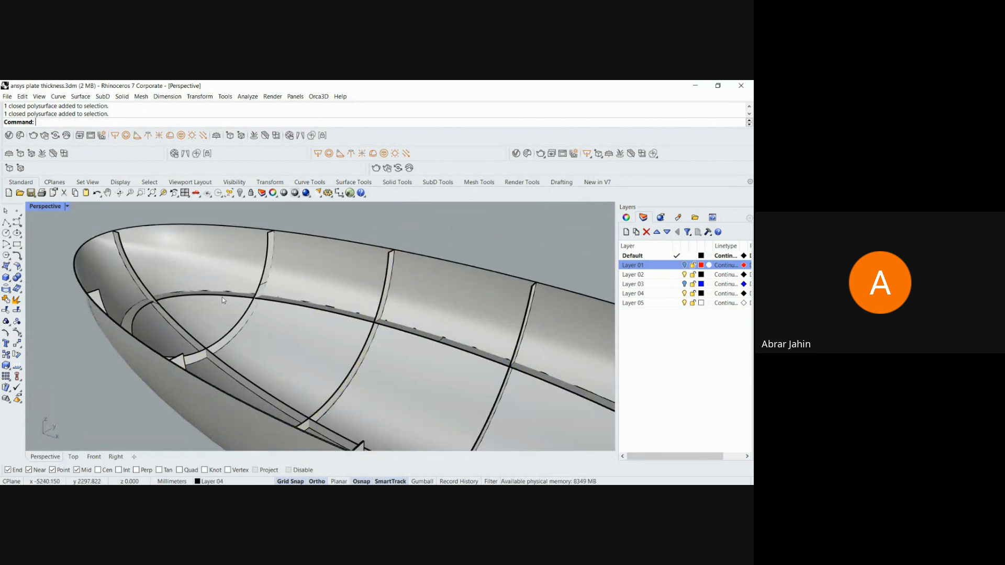
Check a frame near the hull's end, clear the selection, and review the complete hull structure.
click(250, 316)
scroll(251, 320, down, 4)
key(Escape)
right_drag(313, 311, 160, 449)
scroll(281, 314, up, 4)
scroll(281, 314, down, 5)
scroll(344, 338, down, 3)
scroll(366, 341, up, 5)
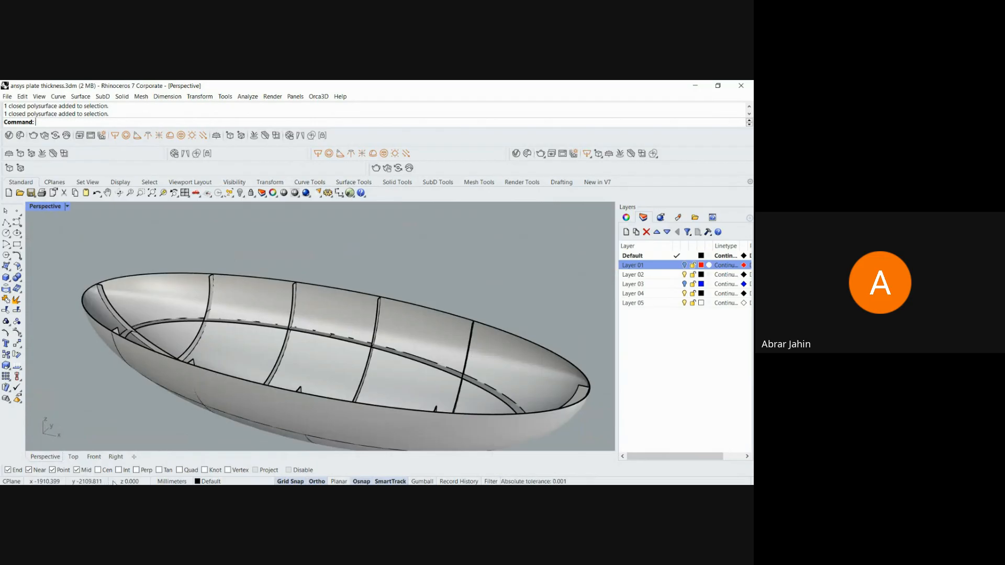
scroll(330, 285, down, 3)
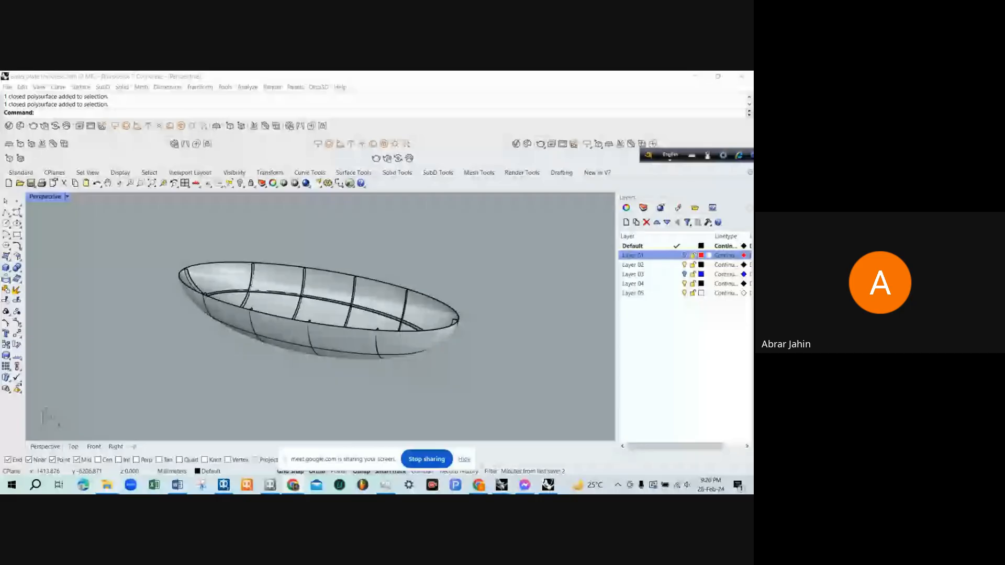
Switch to File Explorer and open SHWAN PLANING IGES 2.igs from HULL HACK > shawn > planing > SHAWN PLANING ANSYS 2.
click(106, 485)
click(65, 452)
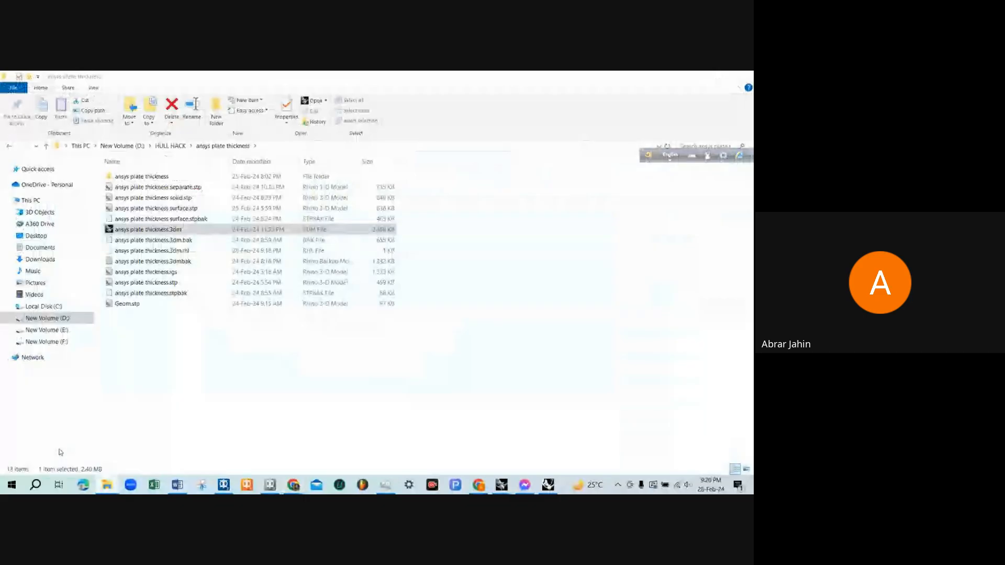
click(171, 146)
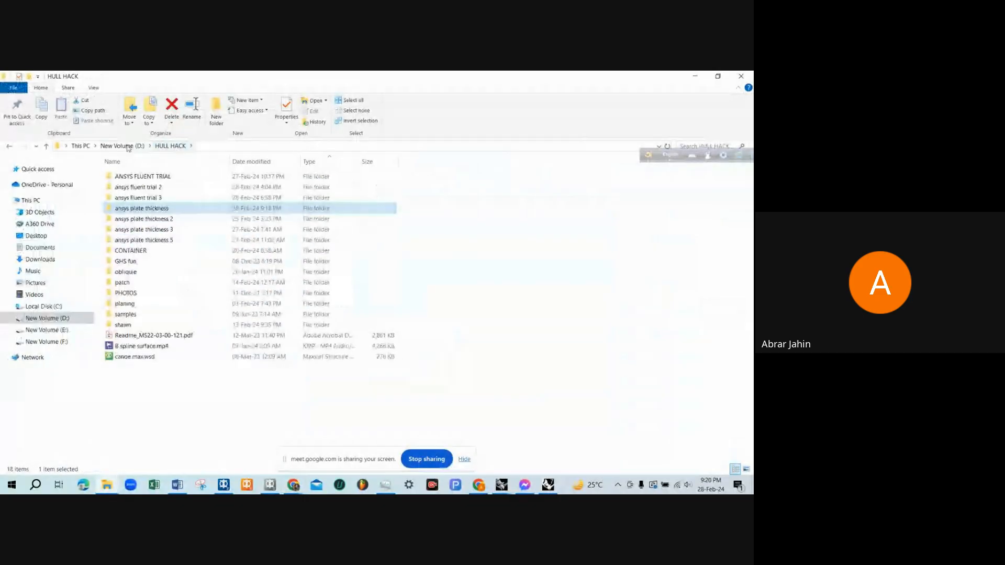
double_click(137, 325)
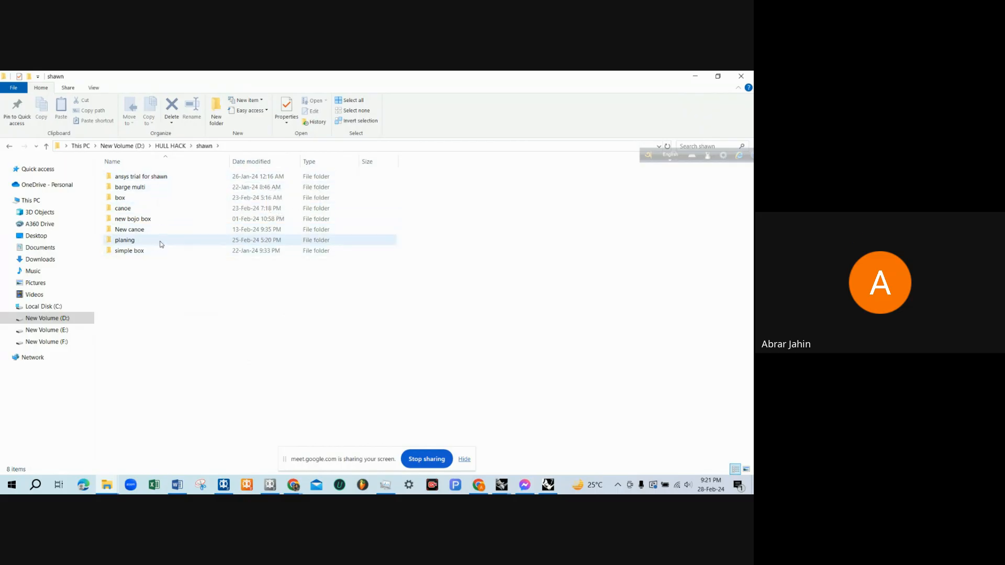
double_click(124, 240)
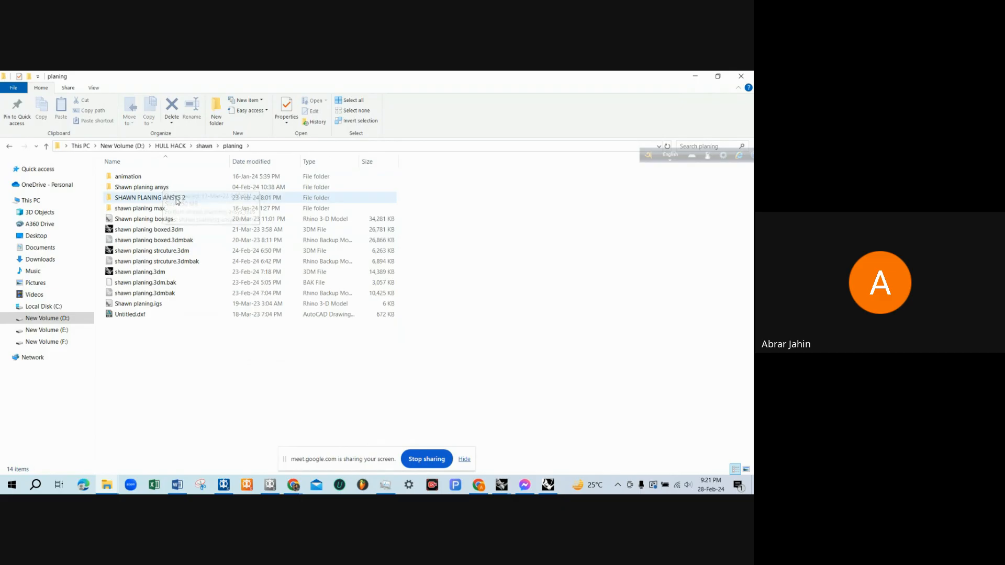
double_click(177, 200)
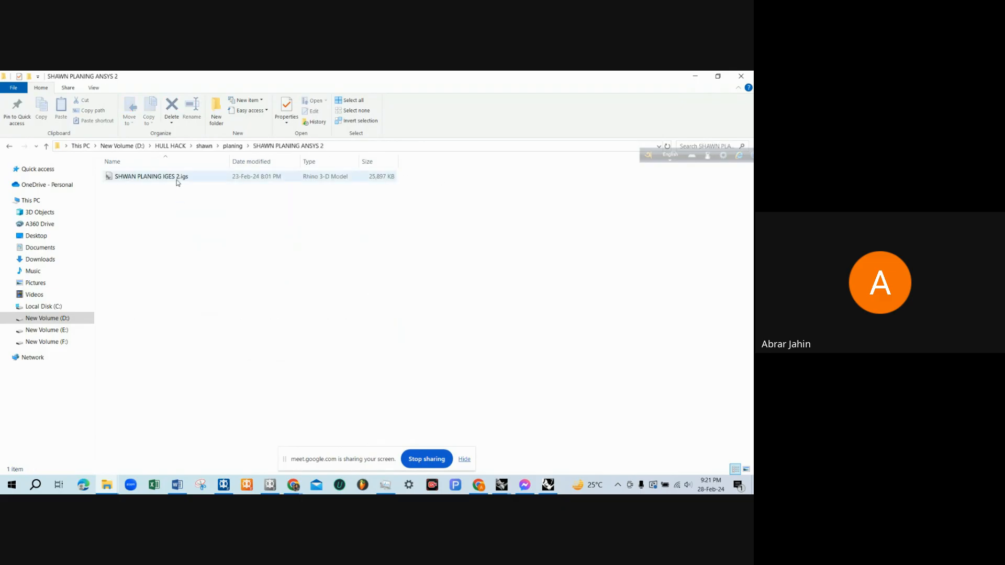
double_click(178, 178)
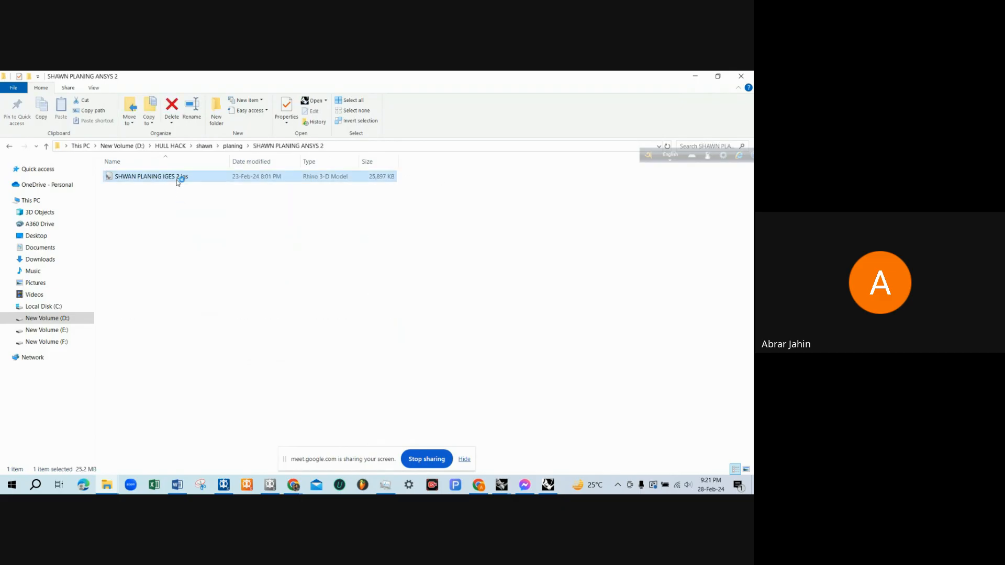
click(233, 147)
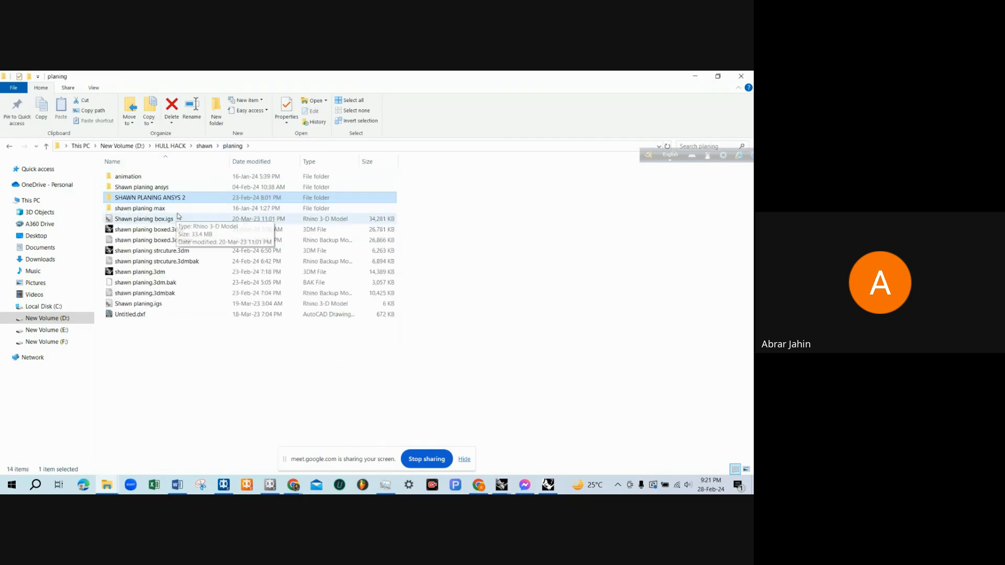
click(695, 76)
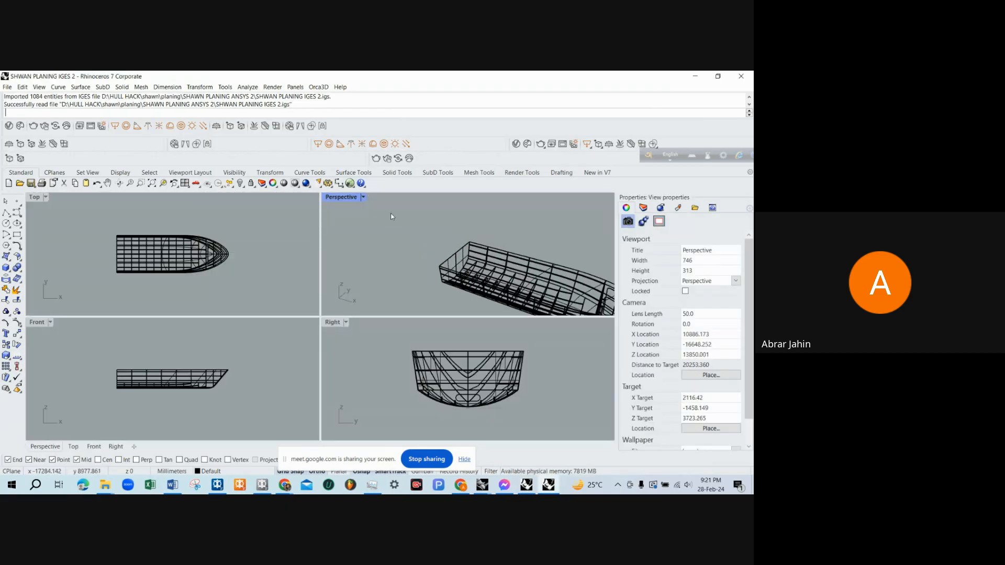
Maximize the Perspective viewport and display the imported planing hull in Rendered mode.
double_click(346, 197)
right_drag(230, 252, 340, 286)
scroll(338, 283, up, 6)
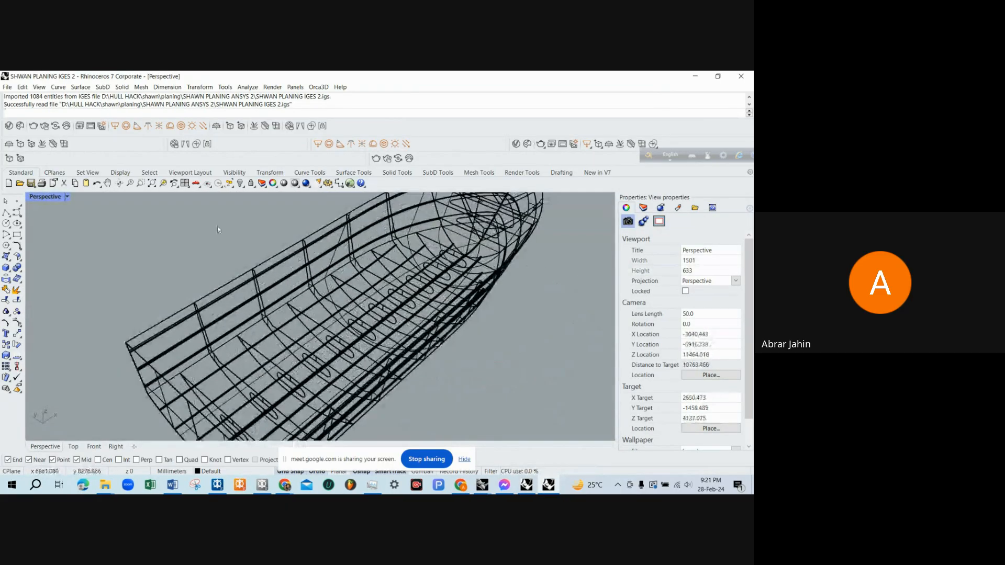
middle_click(216, 225)
click(203, 230)
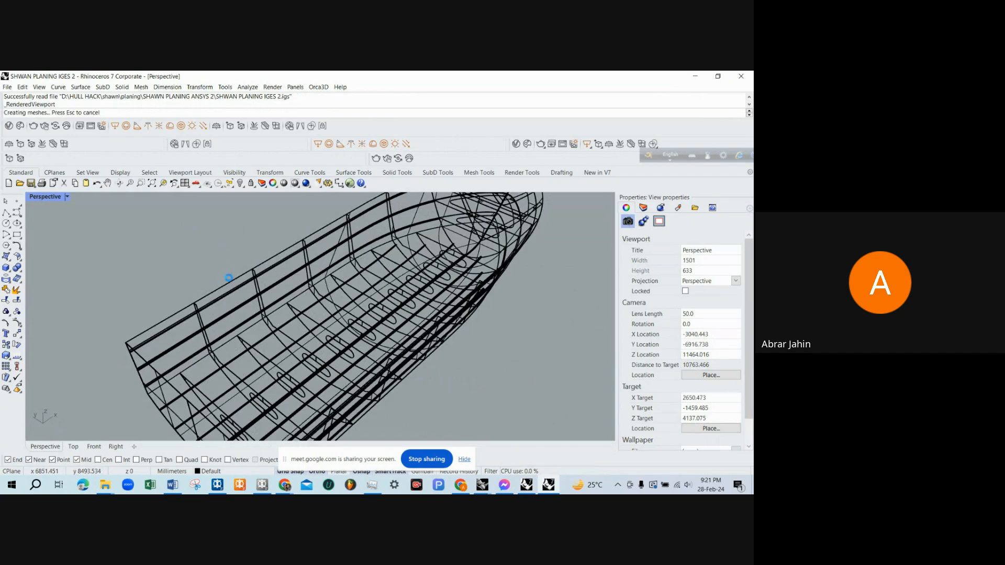
Examine the crossings between side stiffeners and frames up close, checking a thin frame surface by selecting and deselecting it.
scroll(219, 304, up, 8)
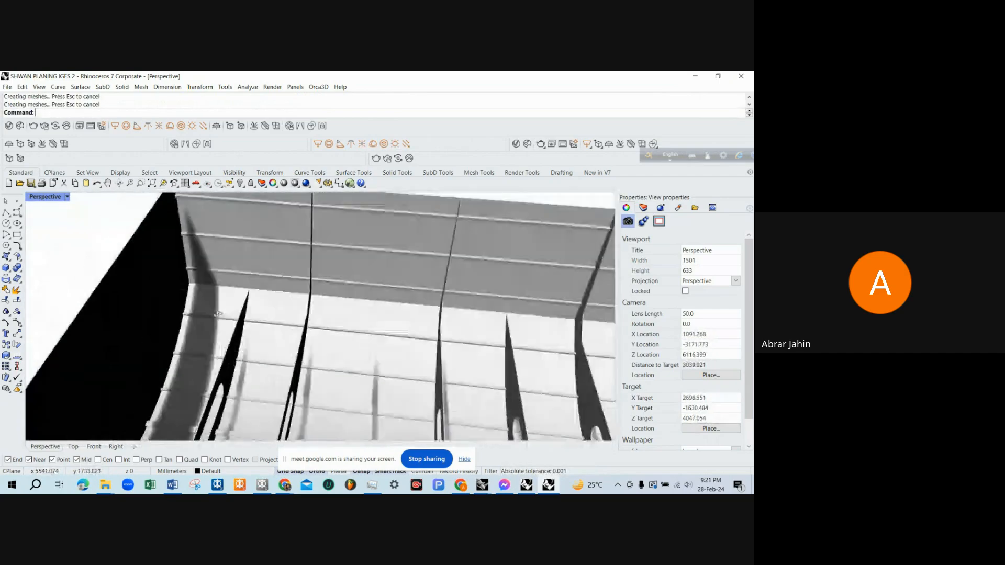
right_drag(219, 314, 157, 281)
text(z)
key(Return)
drag(236, 238, 379, 362)
text(z)
key(Return)
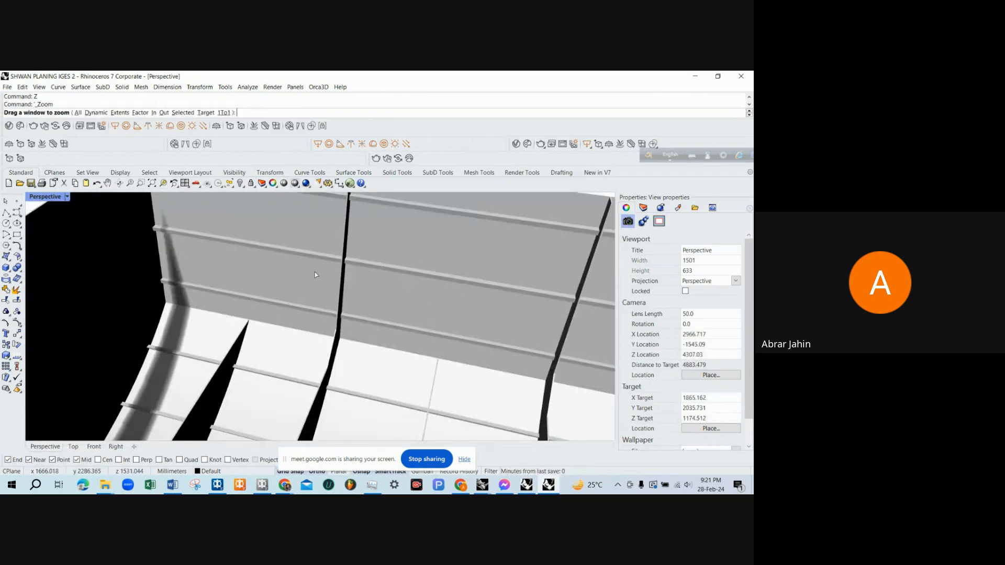
drag(315, 271, 417, 358)
right_drag(318, 339, 323, 346)
scroll(323, 346, up, 5)
click(210, 366)
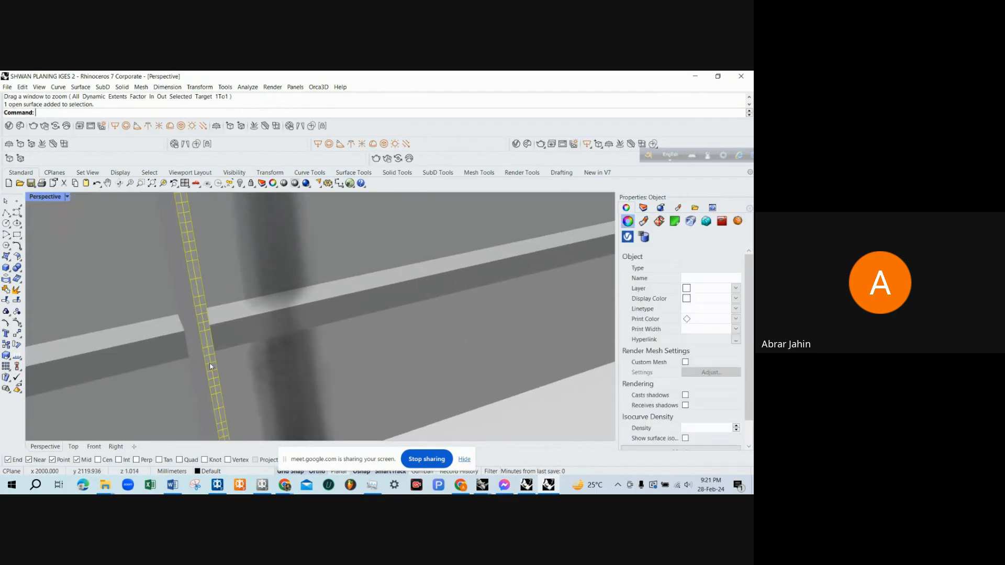
key(Escape)
scroll(220, 346, down, 10)
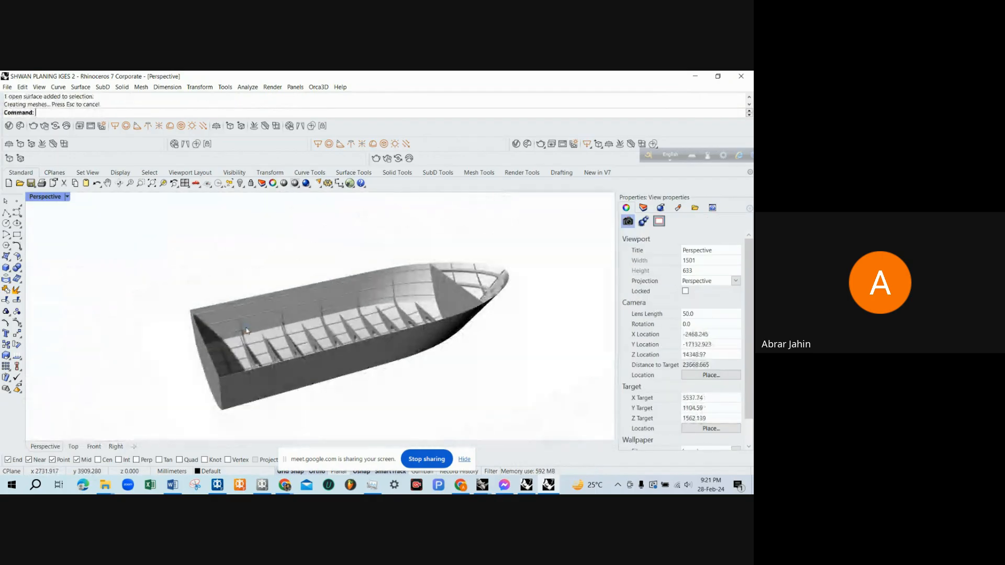
Join all surfaces of the planing hull model.
key(ctrl+a)
scroll(416, 354, up, 3)
text(join)
key(Return)
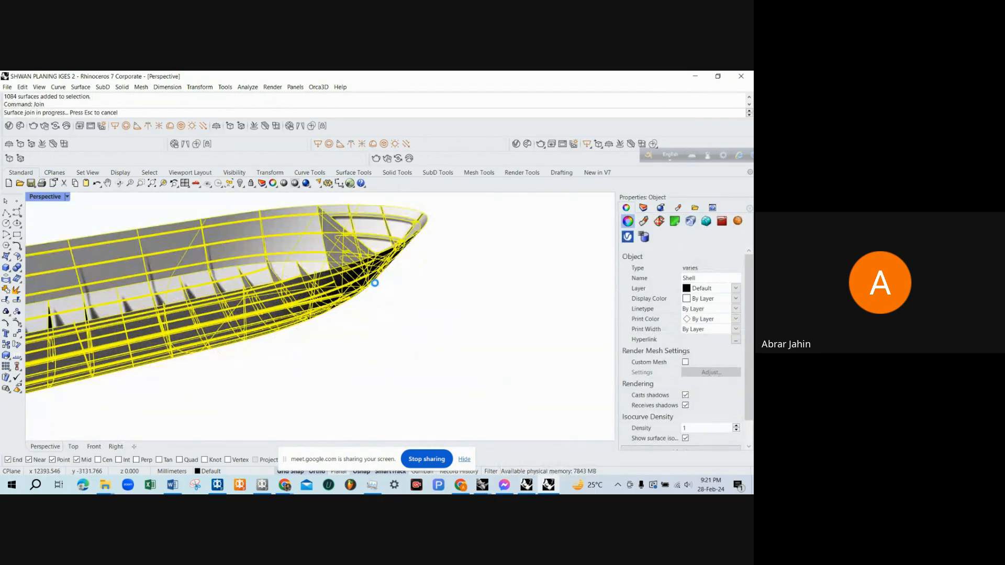
scroll(443, 339, up, 5)
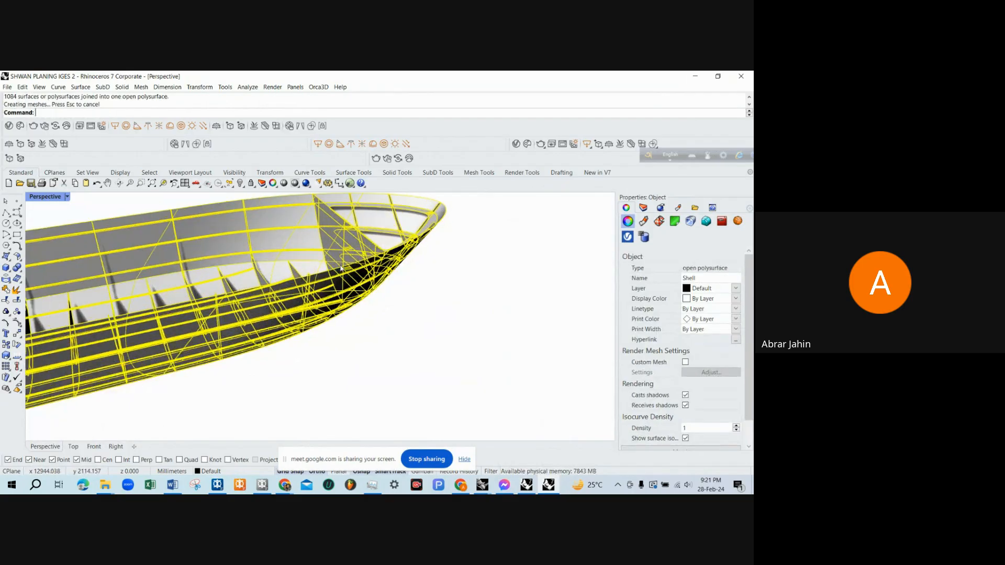
Examine the joined planing hull from several angles, selecting and deselecting it as one object.
scroll(443, 339, down, 7)
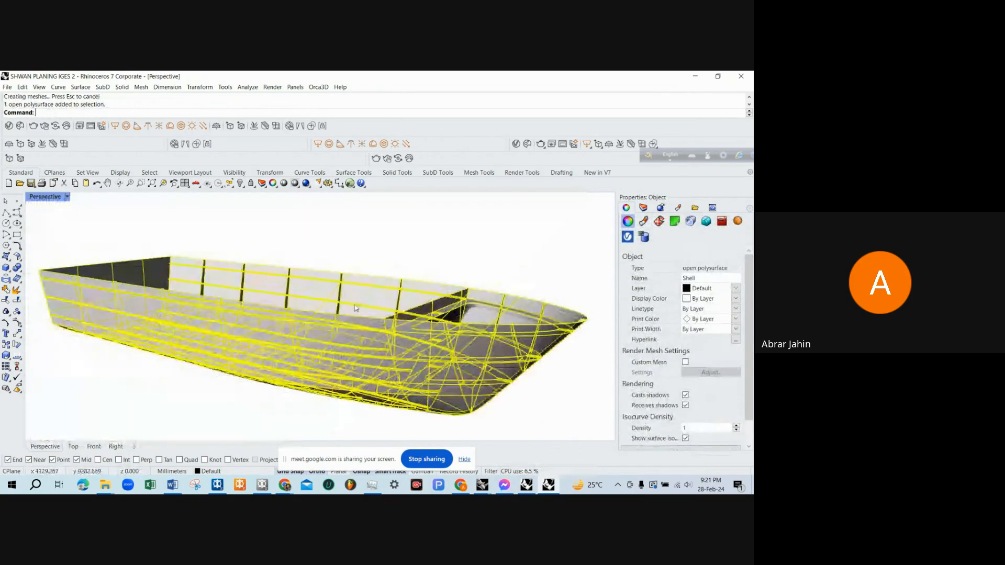
text(de)
key(Return)
right_drag(354, 304, 308, 275)
key(Escape)
click(366, 314)
key(Escape)
scroll(298, 367, up, 5)
scroll(298, 366, down, 7)
right_drag(297, 367, 364, 340)
scroll(347, 369, up, 10)
scroll(347, 369, down, 8)
scroll(365, 340, down, 6)
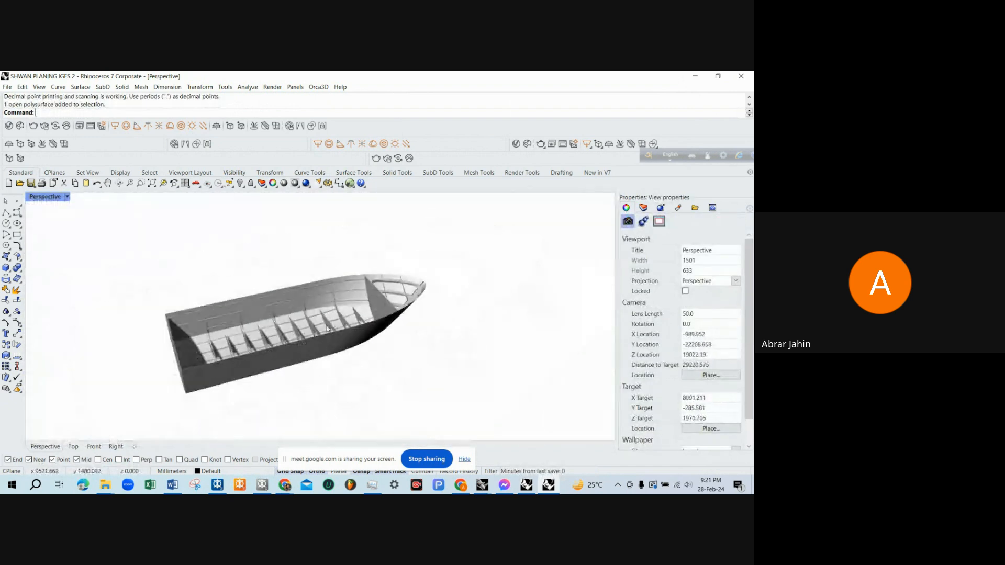
Cut a vertical transverse section through the whole joined hull at a midship frame, using the Section command in the Front view.
drag(361, 407, 234, 276)
double_click(53, 196)
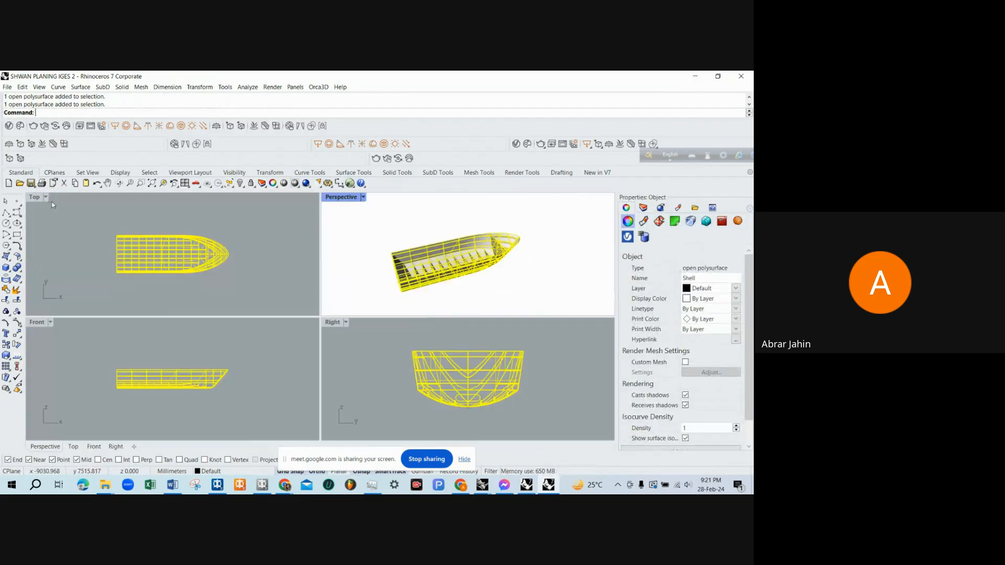
scroll(162, 388, up, 8)
text(Section)
key(Return)
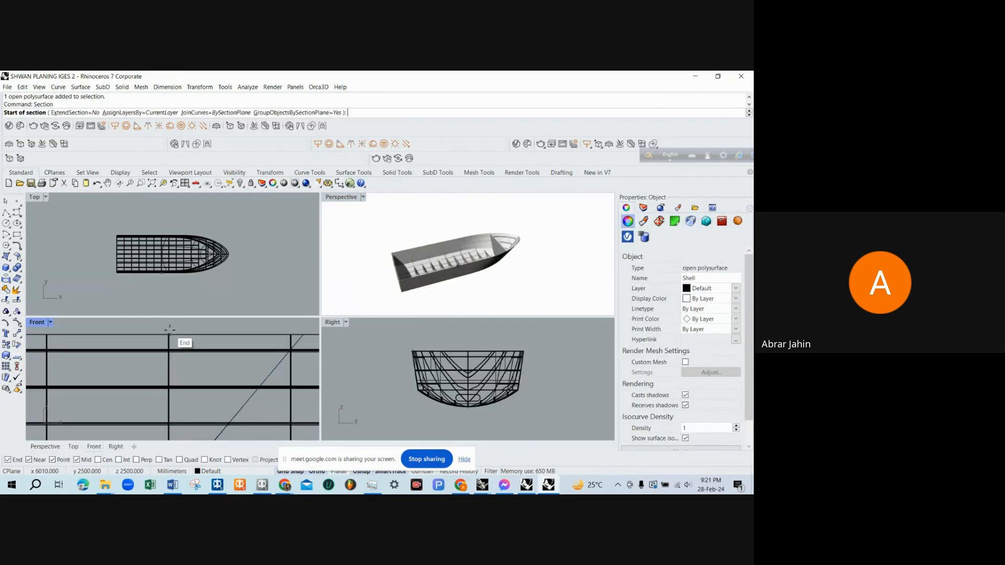
click(169, 331)
scroll(169, 331, down, 10)
click(172, 405)
key(Return)
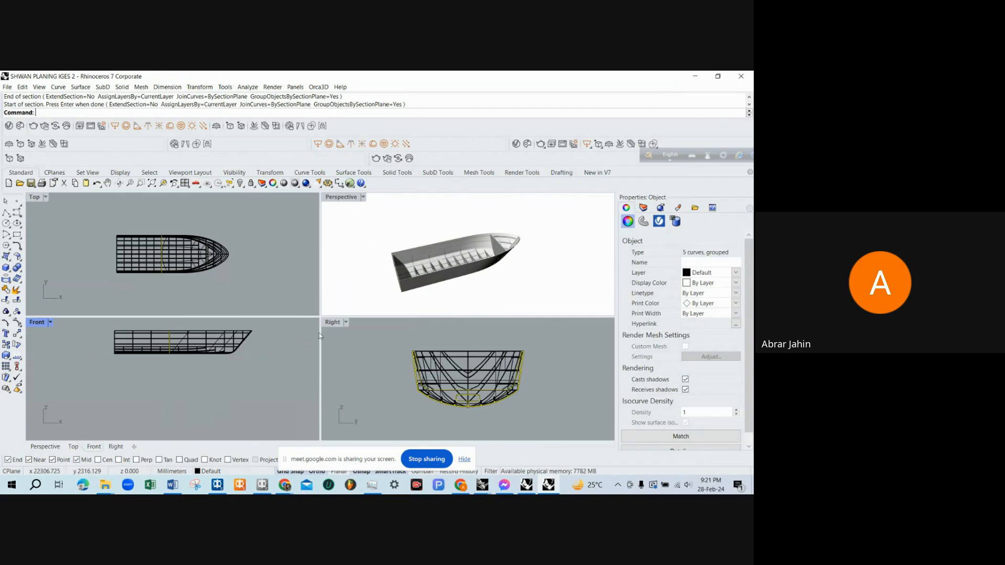
Maximize the Right view and move the grouped section curves sideways, clear of the hull.
double_click(332, 324)
scroll(509, 347, down, 2)
text(m)
key(Return)
click(501, 386)
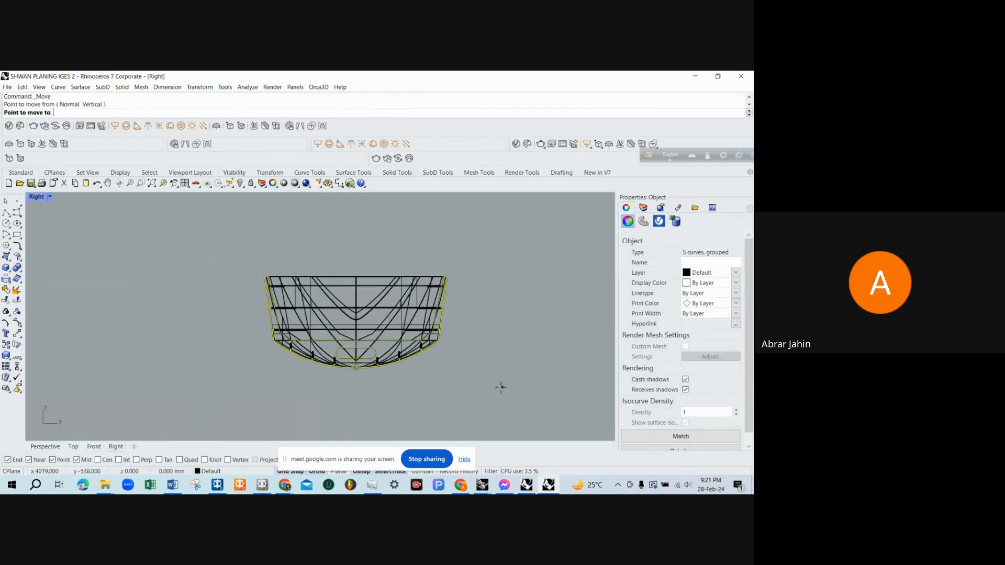
click(271, 412)
scroll(388, 372, down, 4)
click(189, 383)
Examine the moved section profile up close where the bottom and side angle stiffeners meet the shell plating.
scroll(189, 385, up, 5)
scroll(246, 360, down, 2)
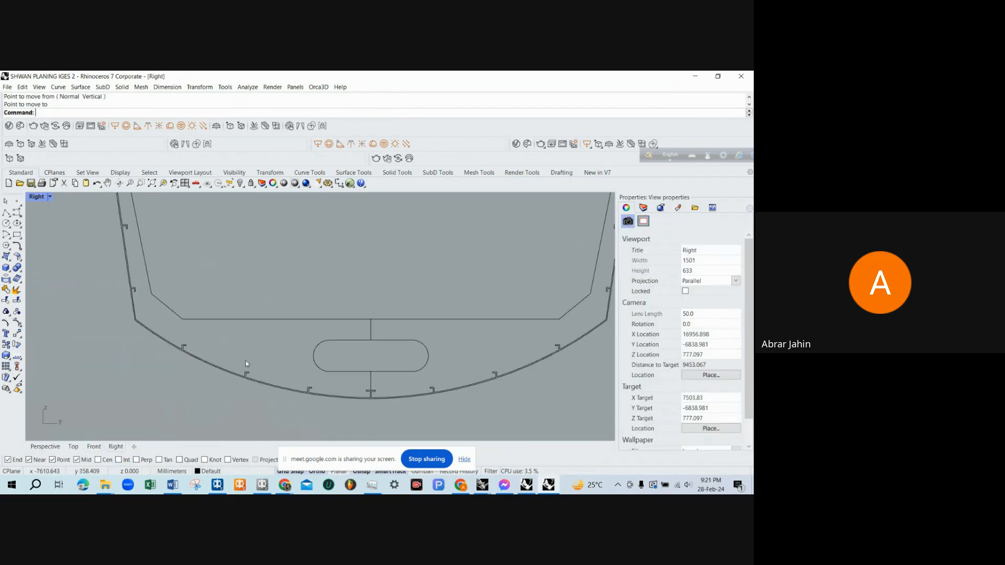
scroll(243, 397, up, 4)
scroll(207, 367, down, 9)
scroll(329, 358, up, 7)
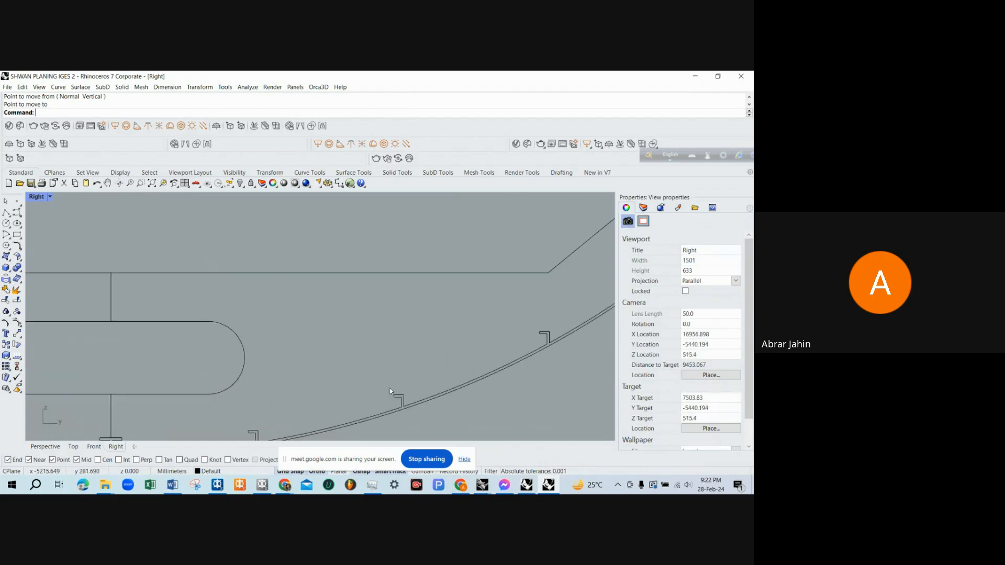
scroll(398, 393, down, 3)
click(461, 485)
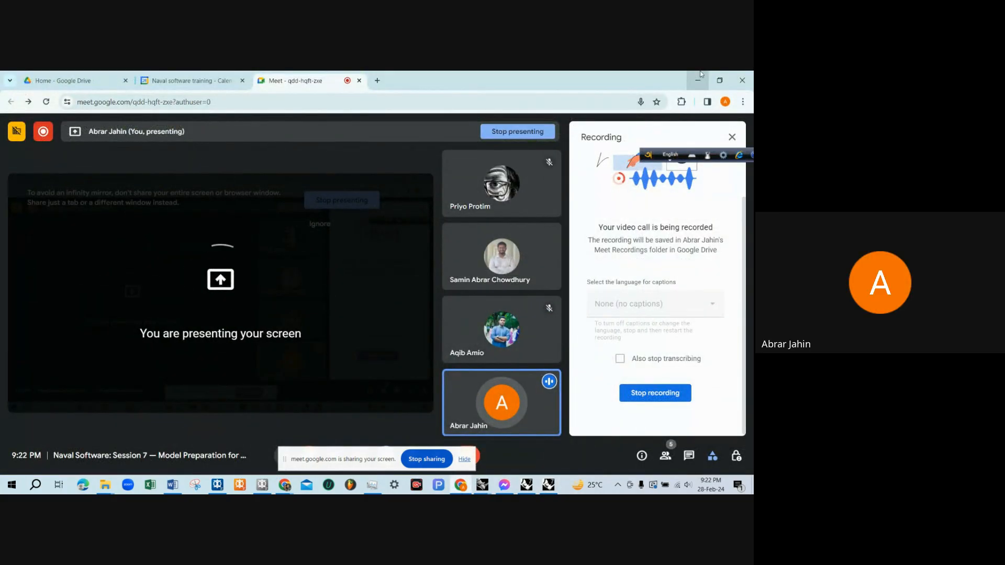
click(699, 79)
scroll(479, 365, up, 4)
scroll(495, 366, down, 4)
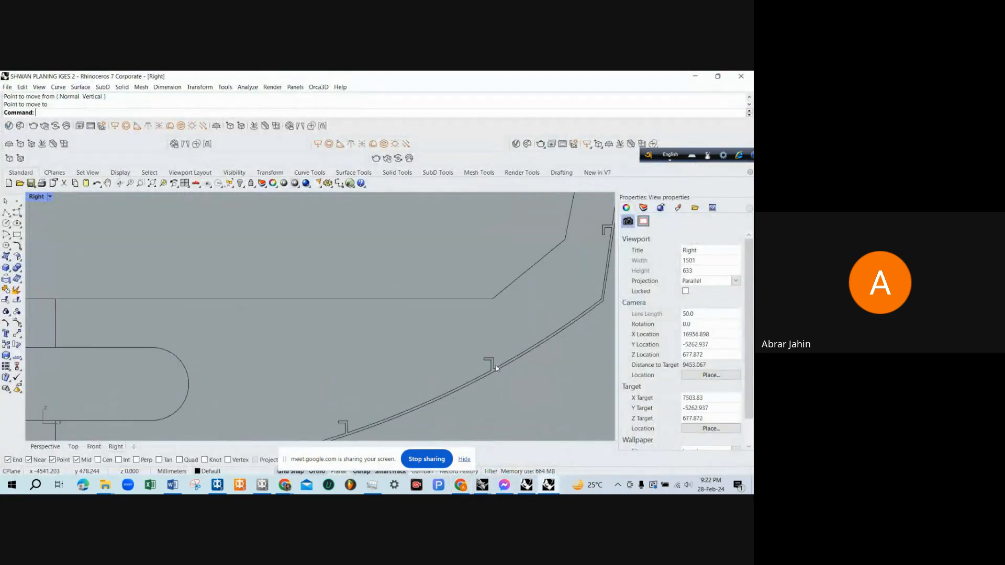
scroll(523, 287, up, 12)
scroll(534, 283, down, 15)
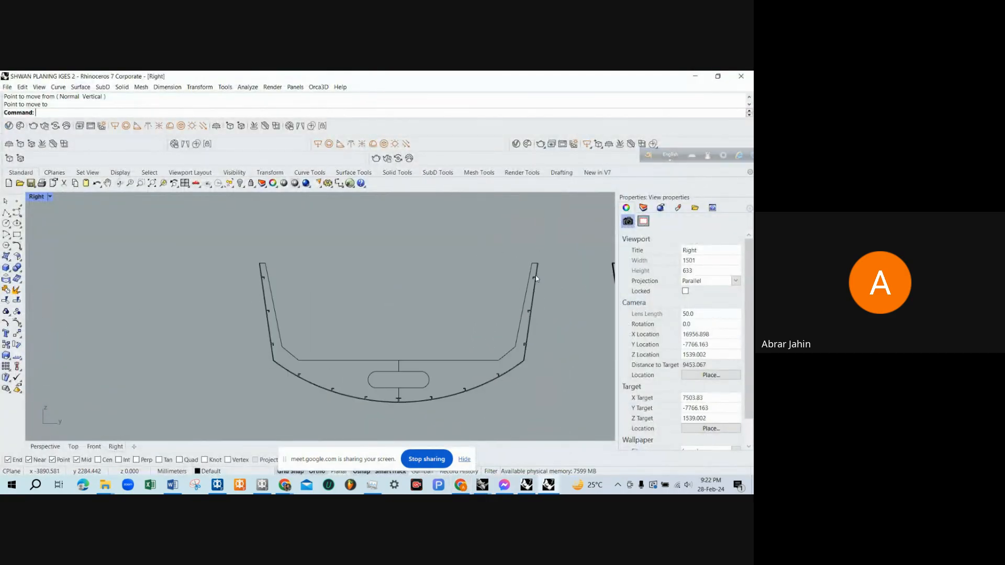
scroll(451, 290, up, 7)
scroll(472, 284, up, 20)
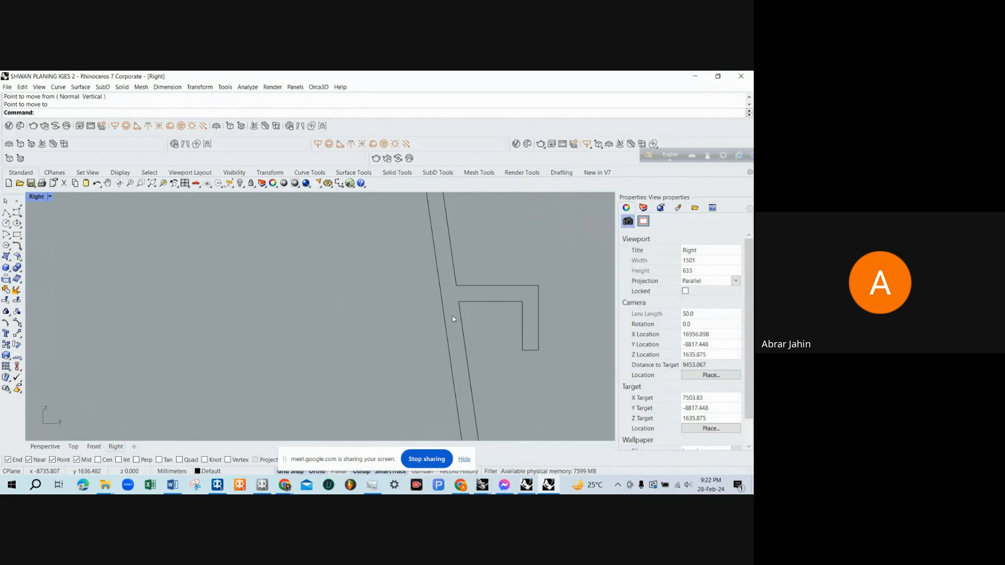
scroll(231, 351, down, 20)
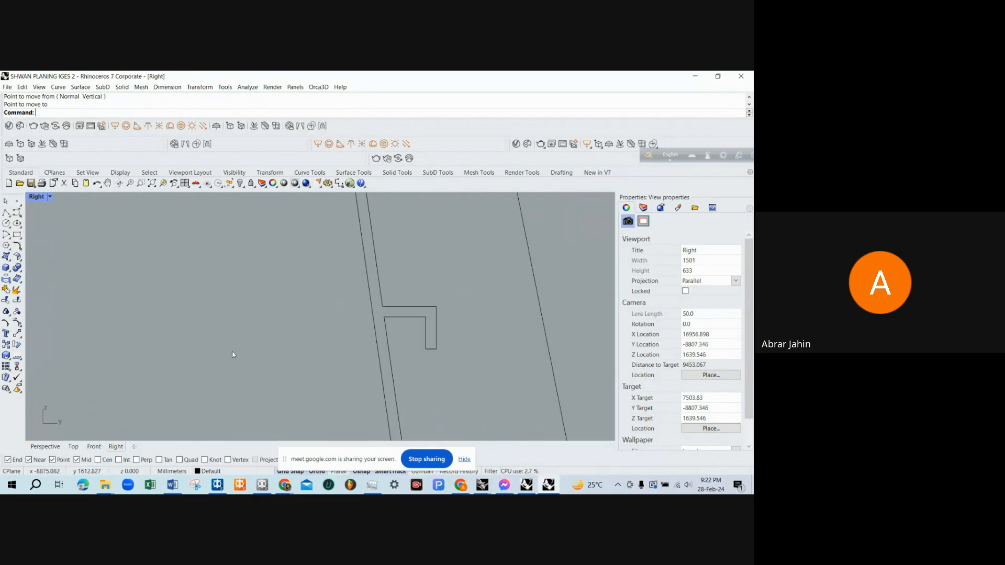
Maximize the Perspective view, select the joined hull and open its object details.
double_click(37, 198)
double_click(332, 198)
scroll(280, 300, up, 3)
right_drag(280, 299, 472, 298)
click(486, 299)
click(643, 208)
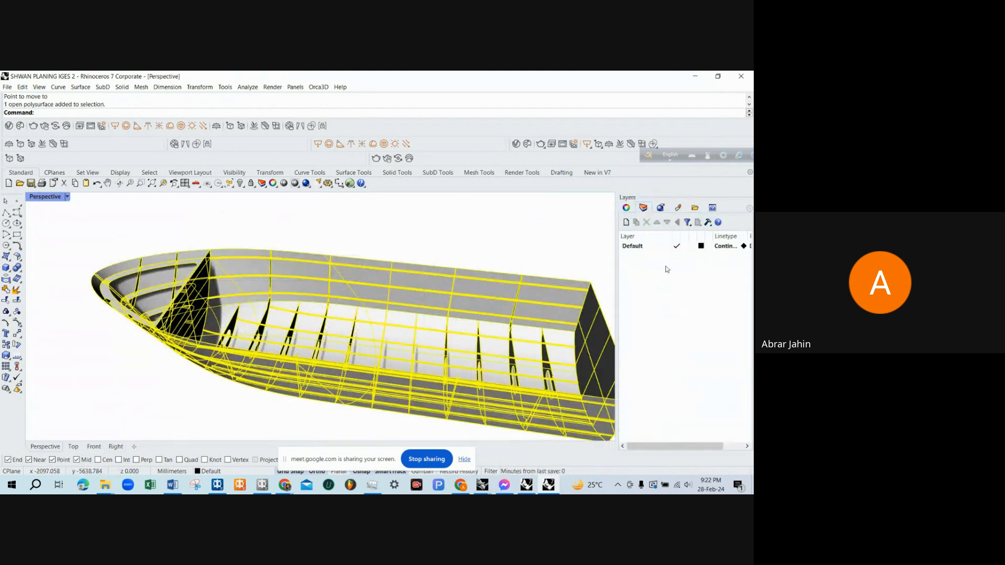
click(626, 208)
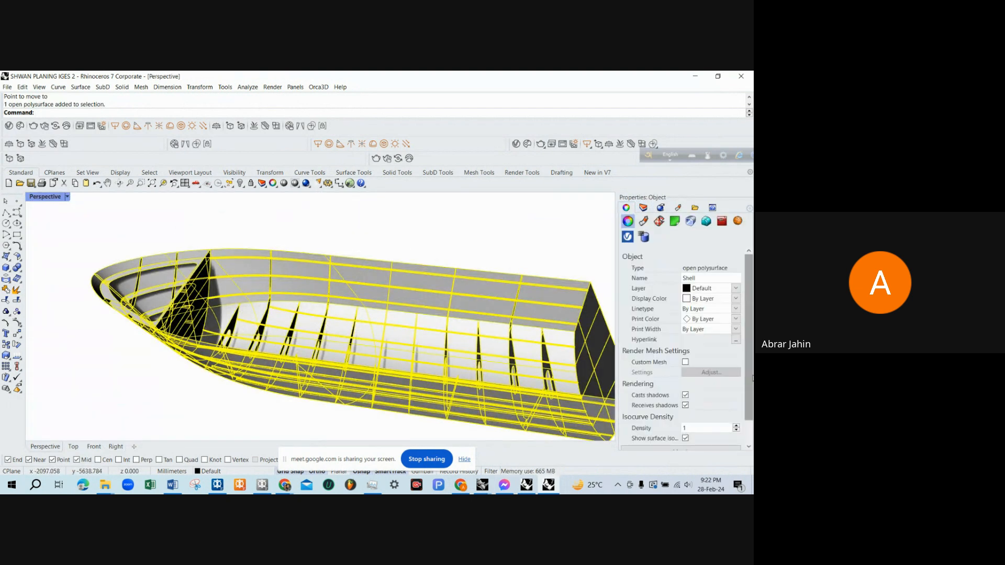
scroll(687, 435, down, 2)
click(695, 439)
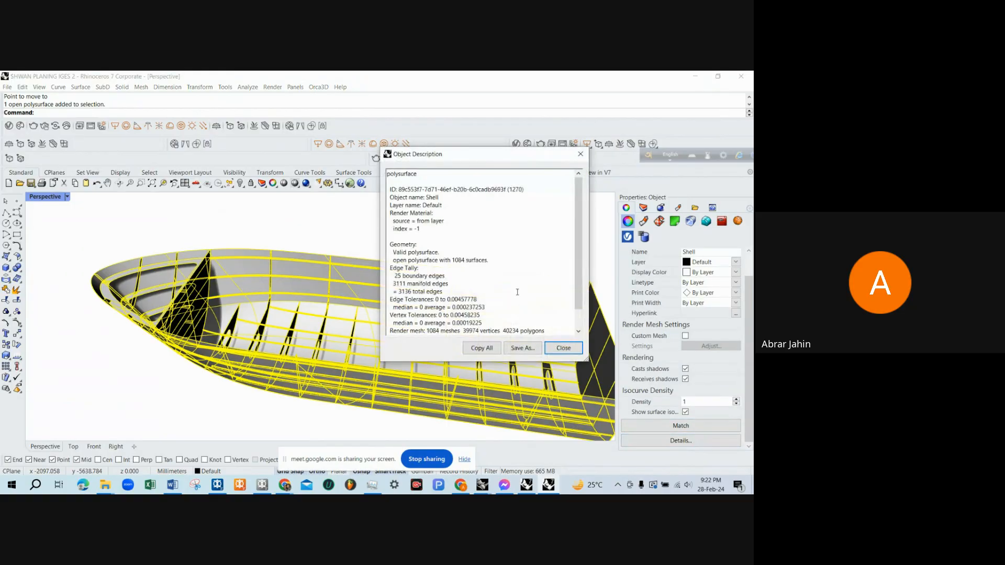
Read the geometry validity and surface information in the hull's object description, and close it.
scroll(509, 270, down, 1)
drag(395, 229, 451, 238)
scroll(455, 237, up, 1)
scroll(454, 239, down, 1)
click(418, 245)
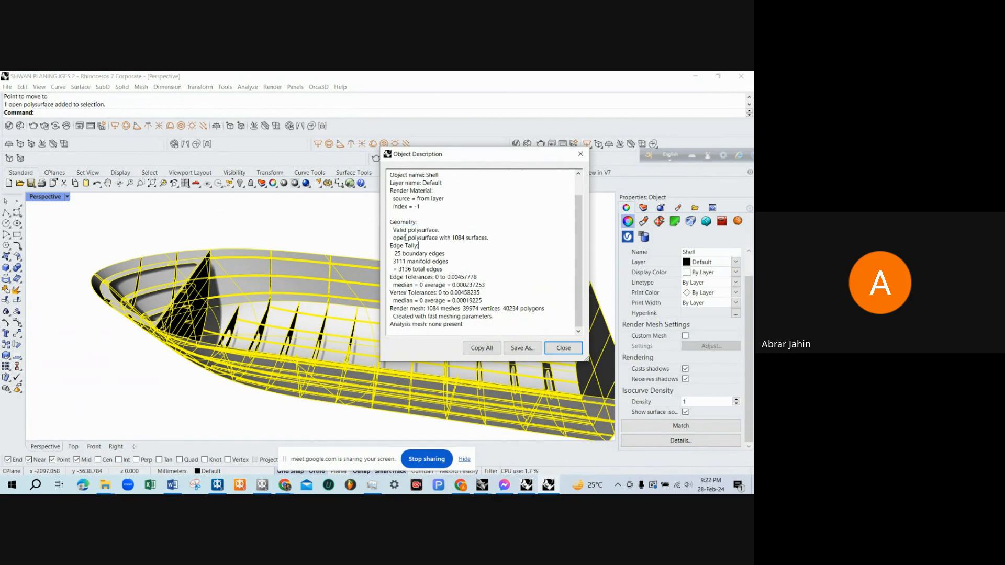
drag(401, 228, 489, 241)
scroll(442, 300, up, 1)
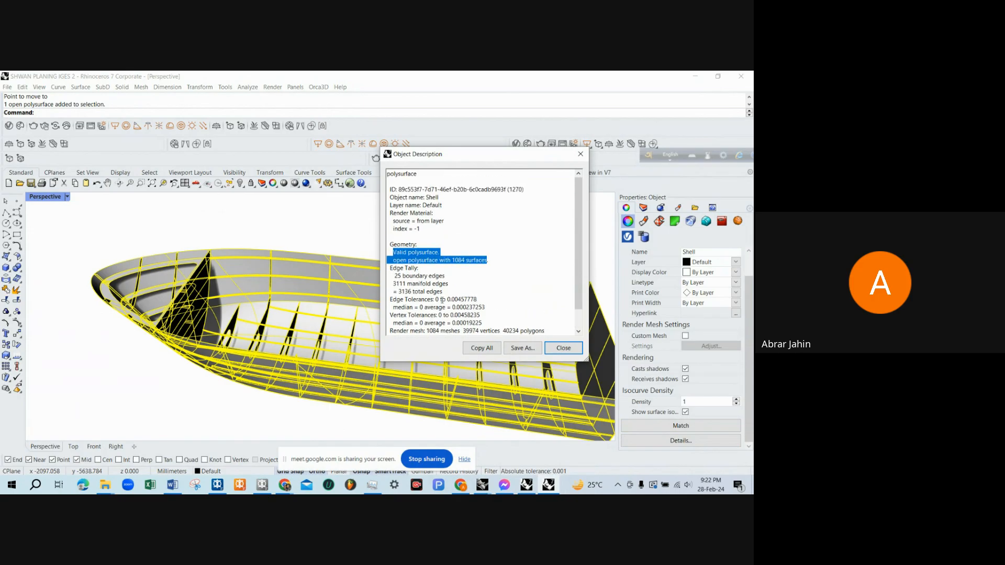
click(419, 257)
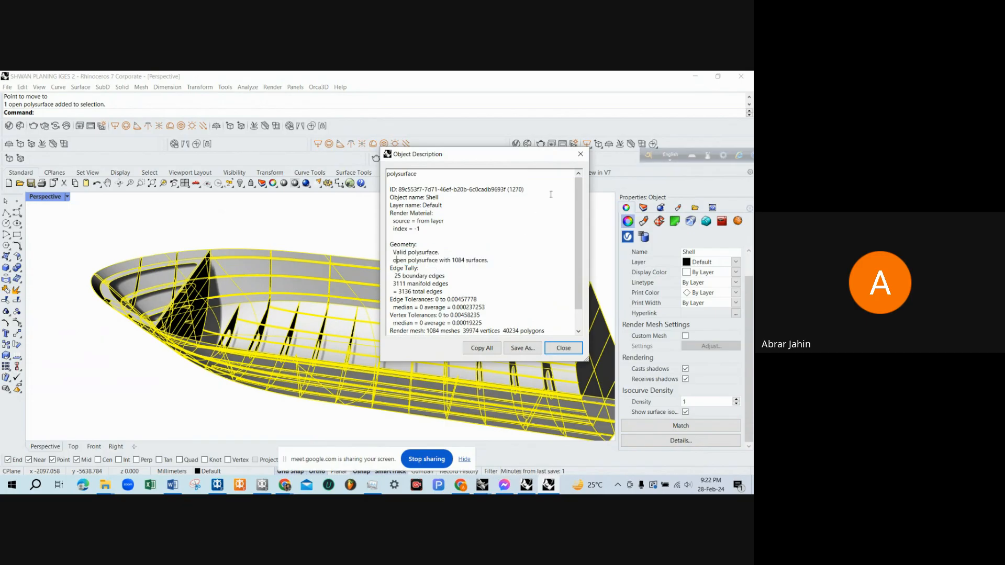
click(581, 155)
Calculate the volume of the joined planing hull, continuing although the polysurface is not closed, and deselect the hull.
right_drag(309, 251, 356, 306)
key(Escape)
scroll(354, 289, up, 6)
scroll(355, 307, down, 4)
right_drag(320, 353, 397, 334)
scroll(330, 365, up, 6)
scroll(399, 332, down, 5)
click(402, 329)
text(Volume)
key(Return)
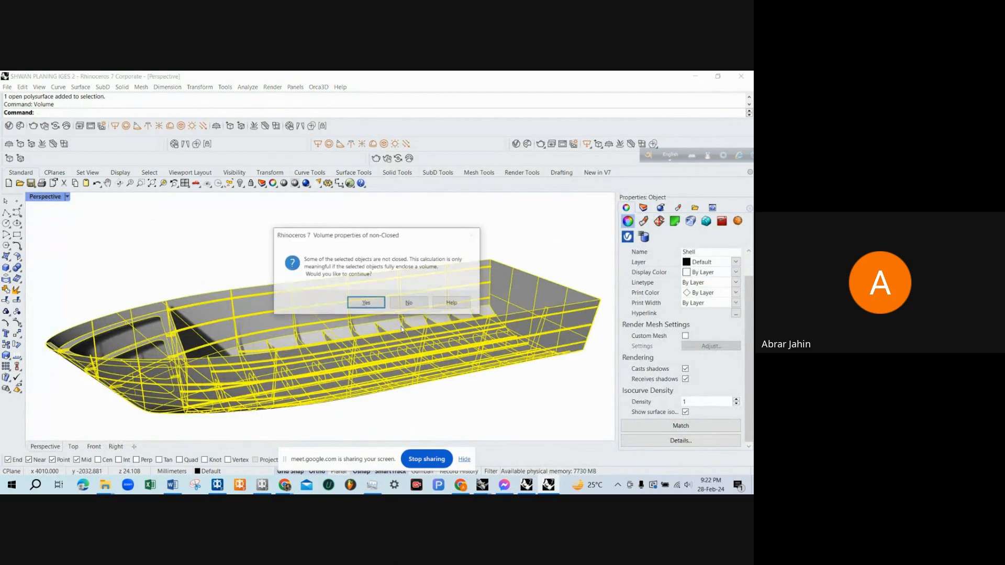
click(365, 303)
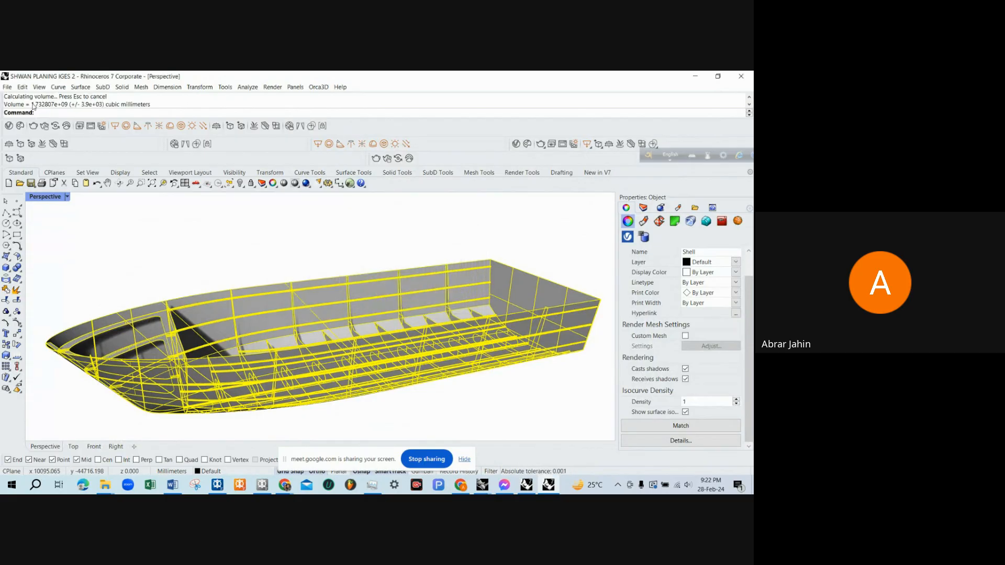
key(Escape)
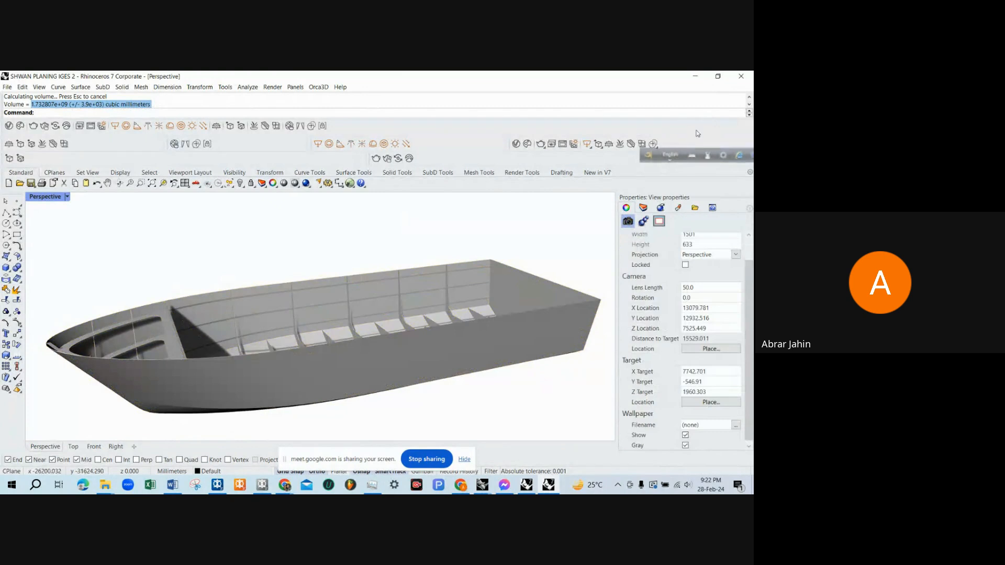
Switch to the ansys plate thickness.3dm model and examine the crossings of its frames and longitudinal stiffeners up close.
click(693, 75)
right_drag(418, 276, 390, 310)
scroll(369, 322, up, 6)
scroll(383, 320, down, 5)
scroll(336, 288, up, 7)
scroll(380, 313, down, 7)
scroll(355, 315, up, 9)
scroll(392, 310, down, 5)
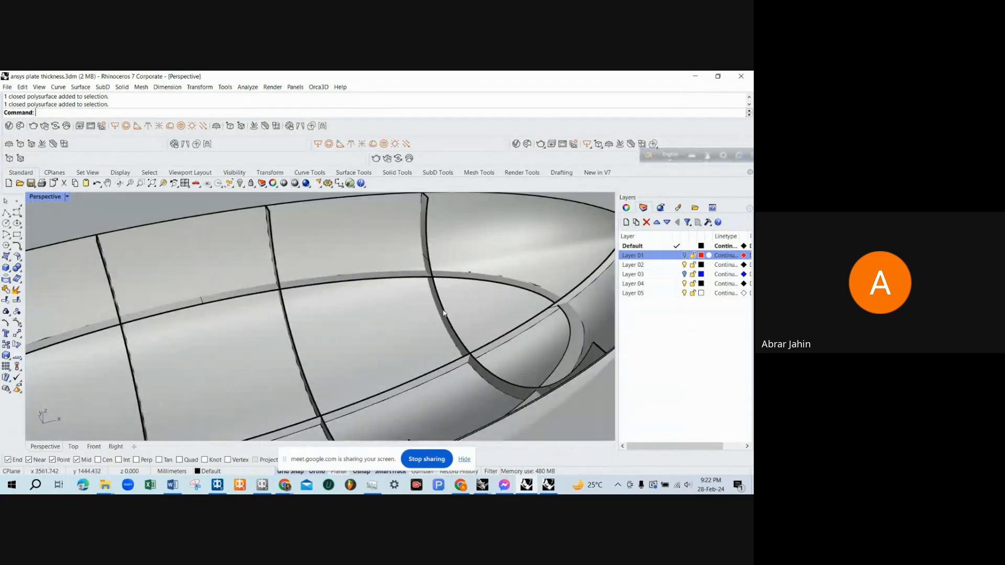
Add the frames, longitudinal stiffeners and shell to the selection one by one to check them as separate solids.
right_drag(472, 330, 297, 314)
scroll(411, 319, up, 2)
shift+click(410, 320)
scroll(411, 322, down, 6)
scroll(297, 314, up, 2)
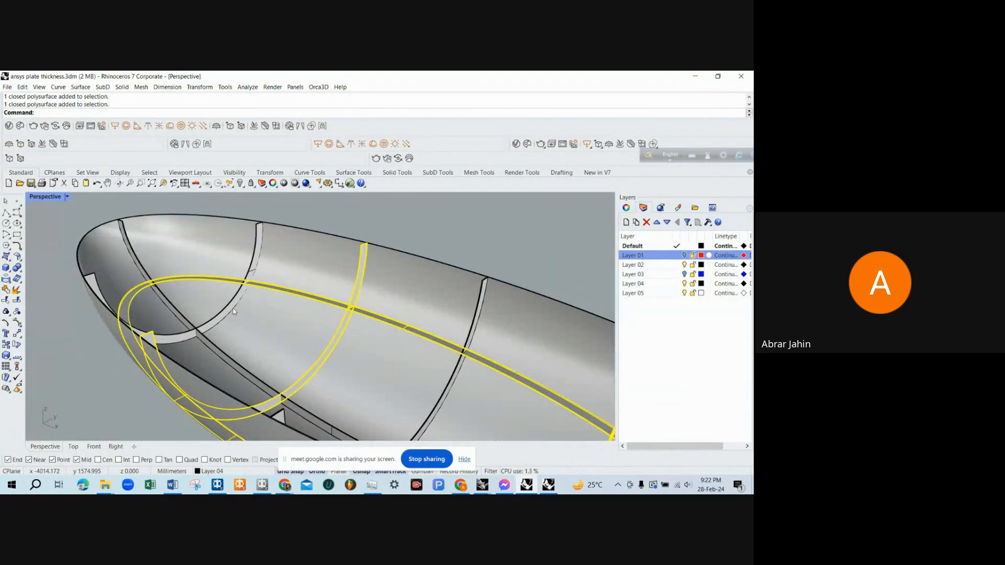
scroll(216, 337, down, 3)
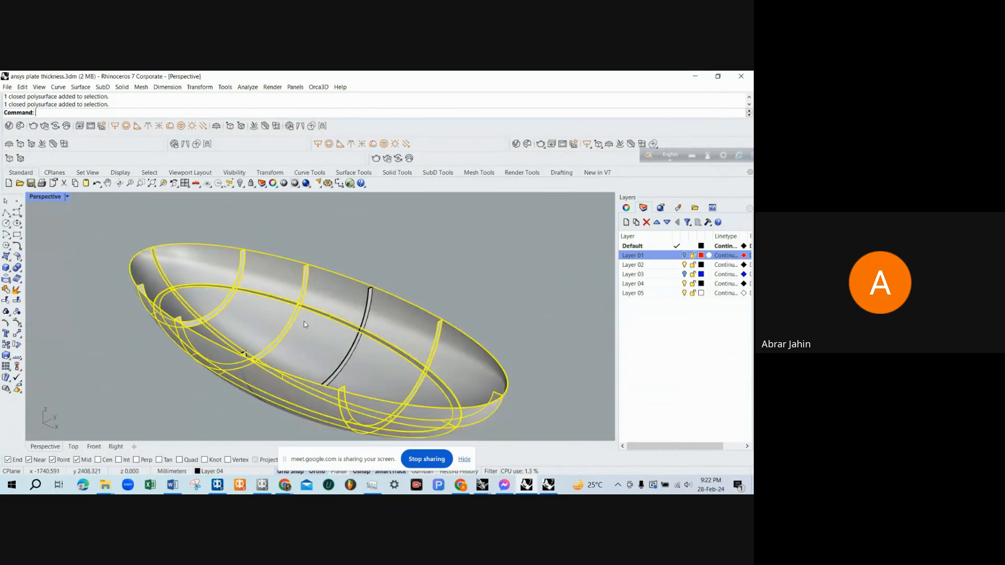
right_drag(319, 325, 339, 302)
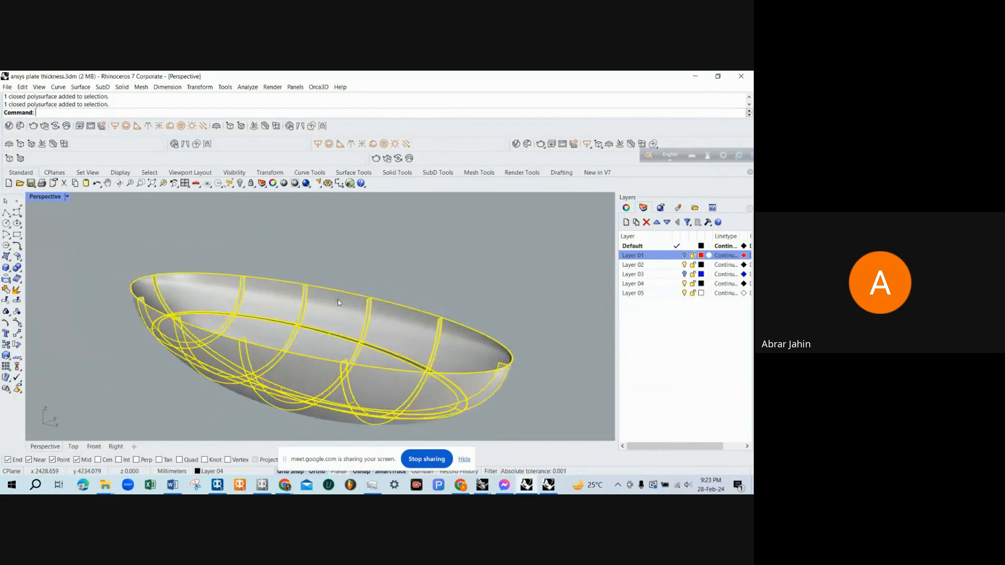
Switch back to the SHWAN PLANING IGES 2 model and check the joined hull's internal structure by selecting and deselecting it.
click(548, 486)
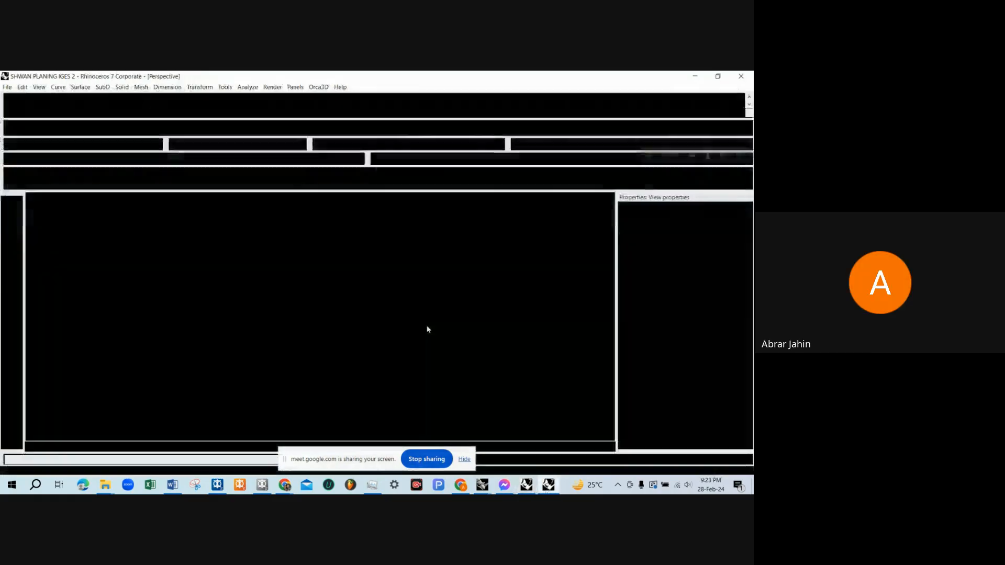
click(336, 340)
scroll(335, 341, down, 10)
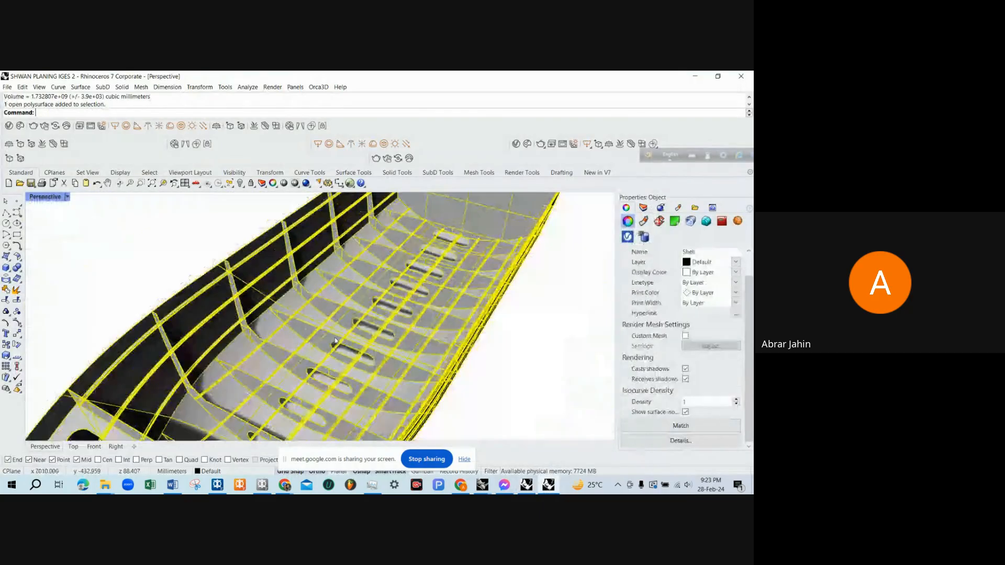
right_drag(335, 341, 293, 235)
scroll(293, 235, up, 5)
click(293, 235)
right_click(424, 262)
right_drag(424, 261, 361, 338)
scroll(361, 338, down, 4)
scroll(359, 339, up, 5)
click(359, 340)
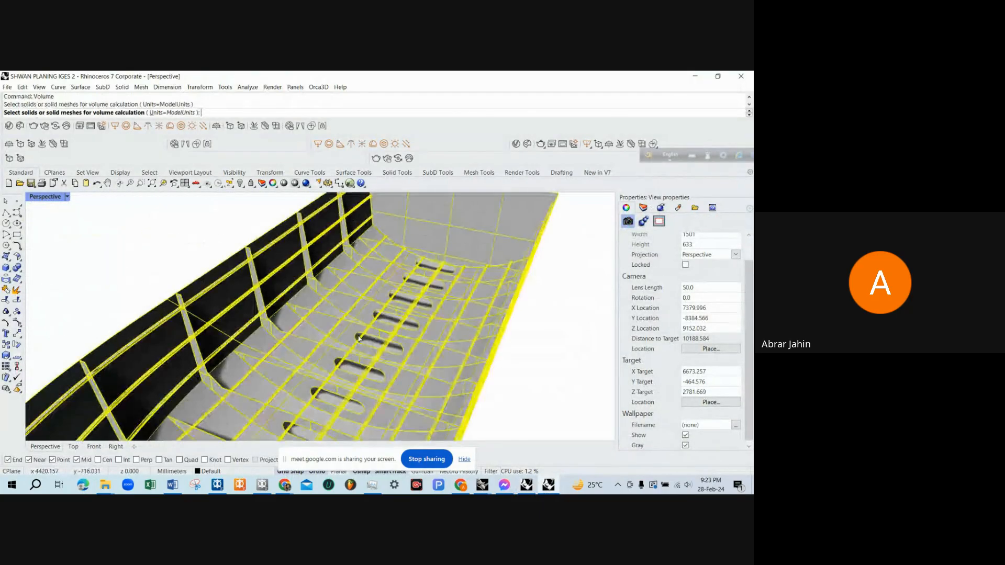
right_drag(292, 310, 235, 316)
scroll(236, 245, up, 8)
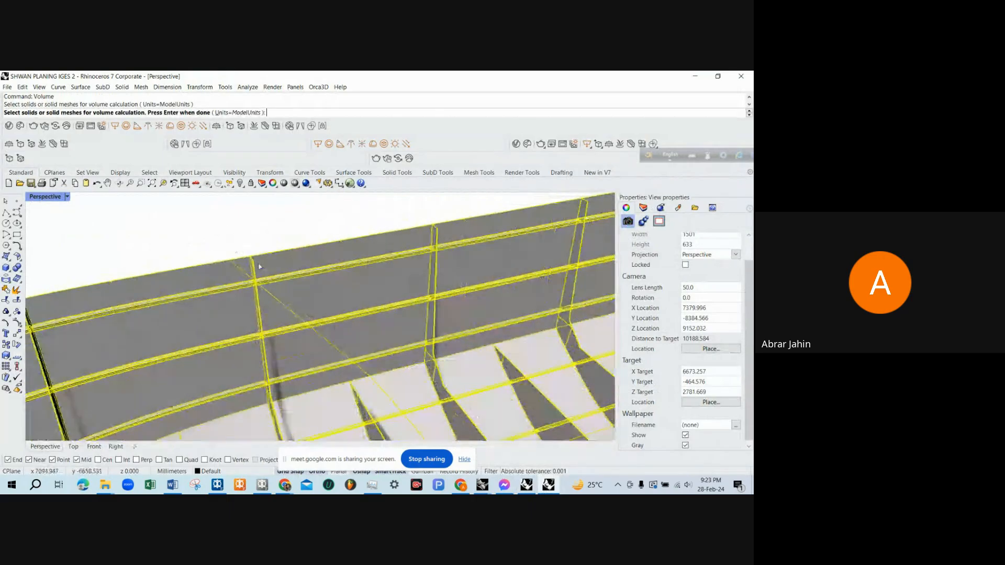
key(Escape)
Select and deselect the planing hull as a whole, and examine its frames and side stiffeners from both sides.
scroll(243, 266, down, 4)
click(243, 266)
scroll(243, 266, down, 10)
key(Escape)
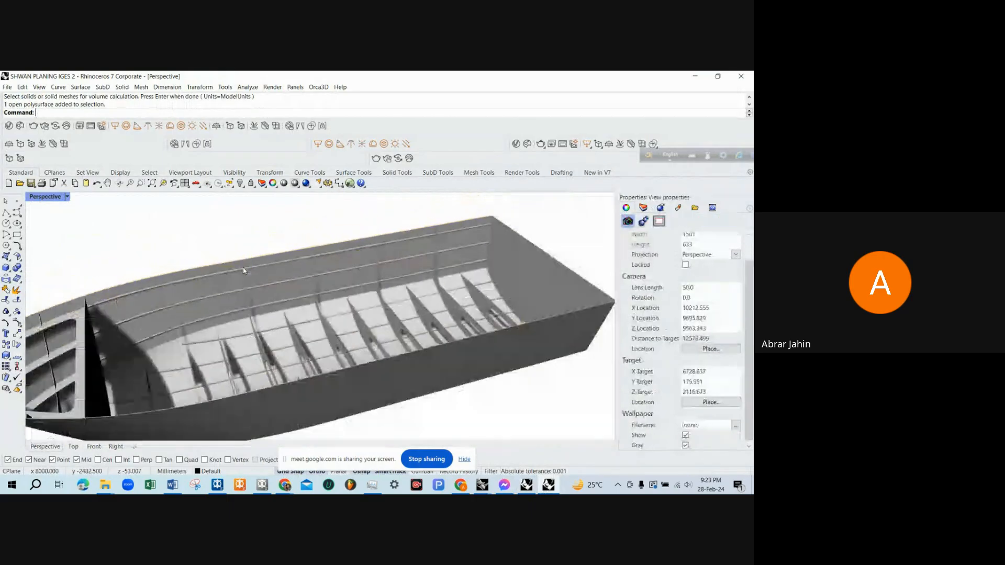
right_drag(243, 267, 299, 253)
text(z)
key(Return)
drag(180, 282, 284, 356)
right_drag(284, 356, 372, 310)
scroll(266, 344, down, 12)
scroll(353, 361, up, 4)
scroll(353, 360, down, 4)
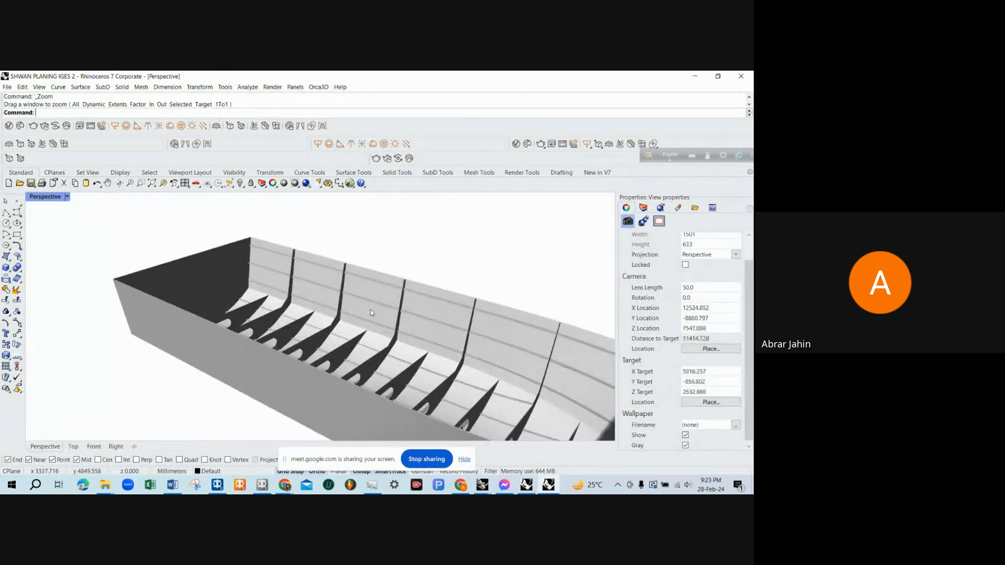
scroll(373, 310, up, 5)
right_drag(266, 328, 368, 304)
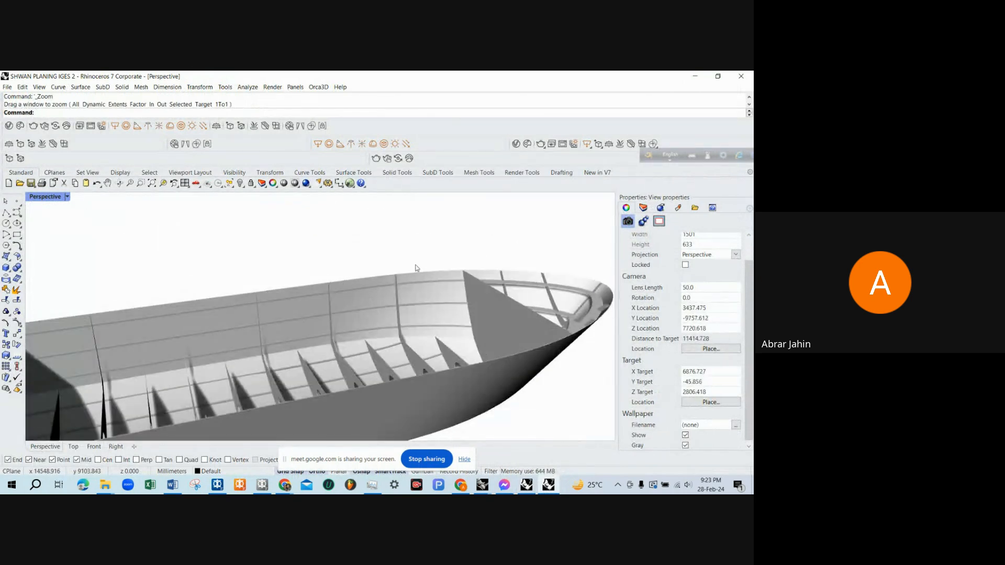
right_drag(415, 268, 335, 273)
scroll(292, 249, down, 6)
Switch to the ansys plate thickness.3dm model, clear the selection of its structural members and view the whole hull.
click(696, 76)
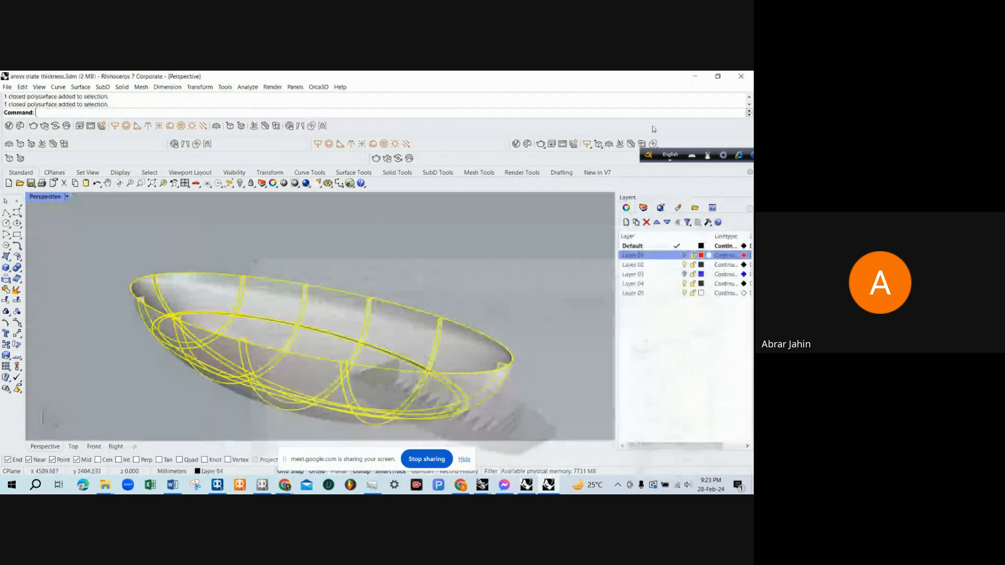
click(406, 259)
scroll(406, 257, down, 4)
right_drag(406, 256, 372, 294)
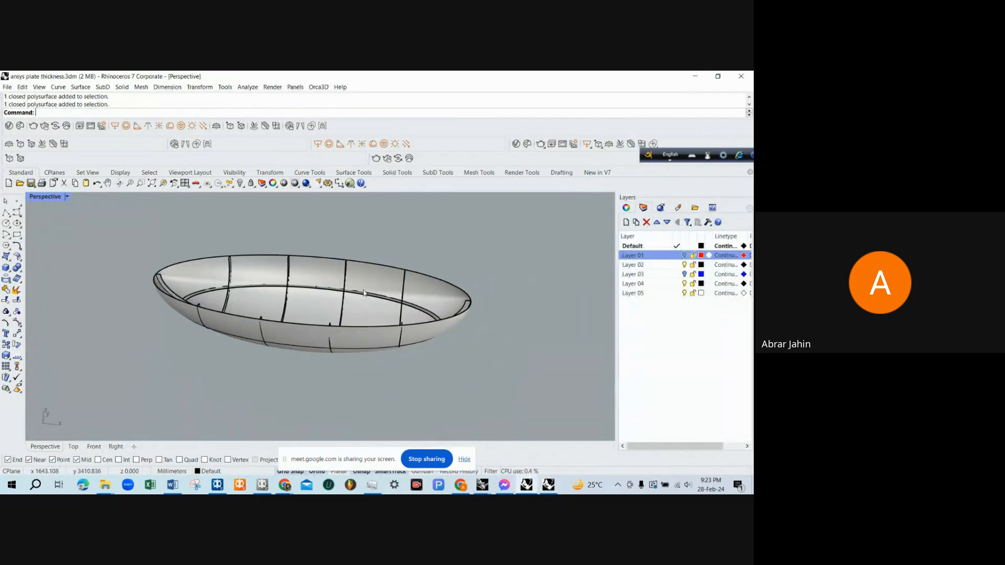
Delete the transverse frames from the solid hull, leaving the shell and longitudinal stiffeners.
scroll(372, 296, up, 5)
scroll(394, 359, down, 5)
scroll(260, 321, up, 5)
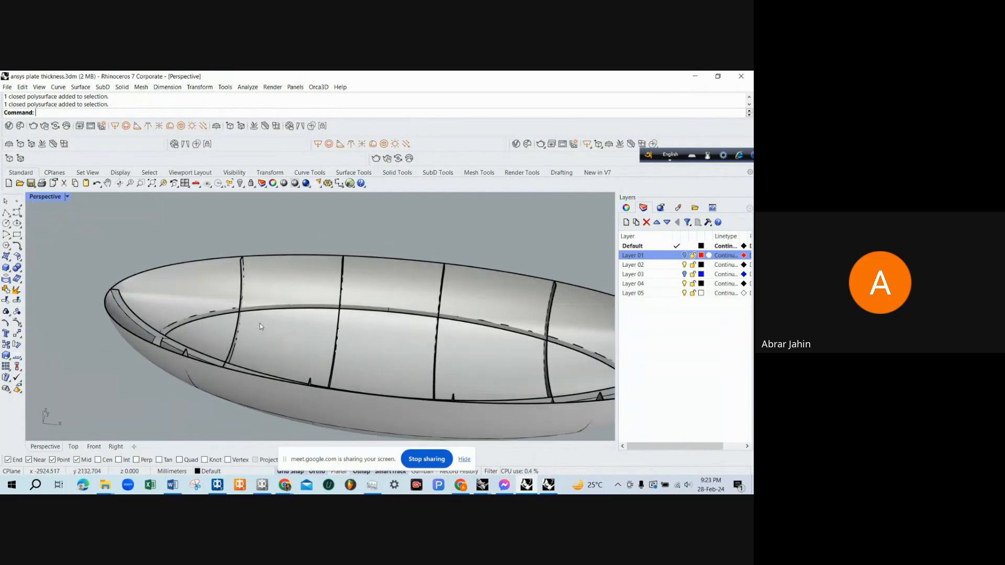
right_drag(260, 320, 328, 314)
scroll(346, 300, down, 7)
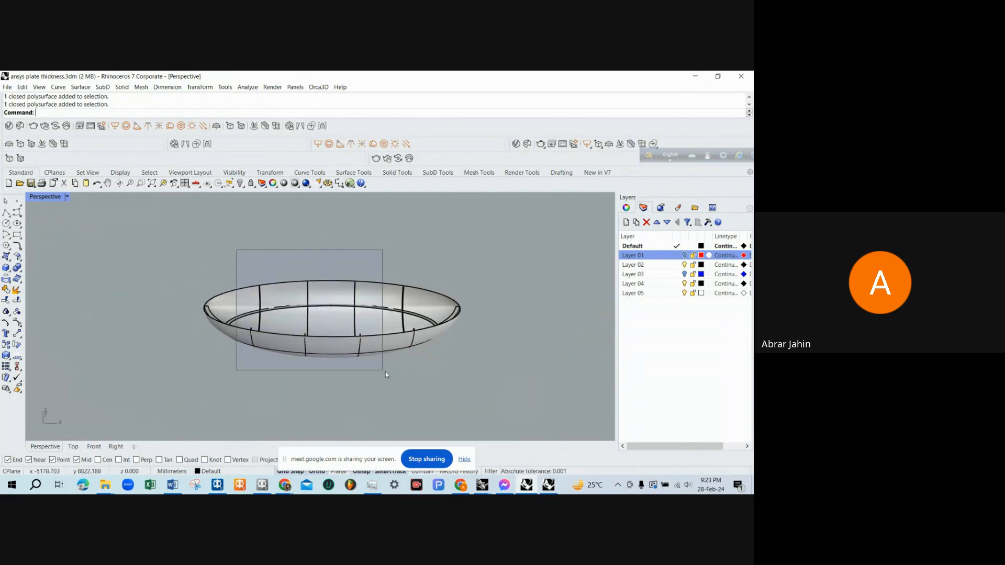
key(Delete)
scroll(423, 394, up, 5)
right_drag(423, 394, 414, 342)
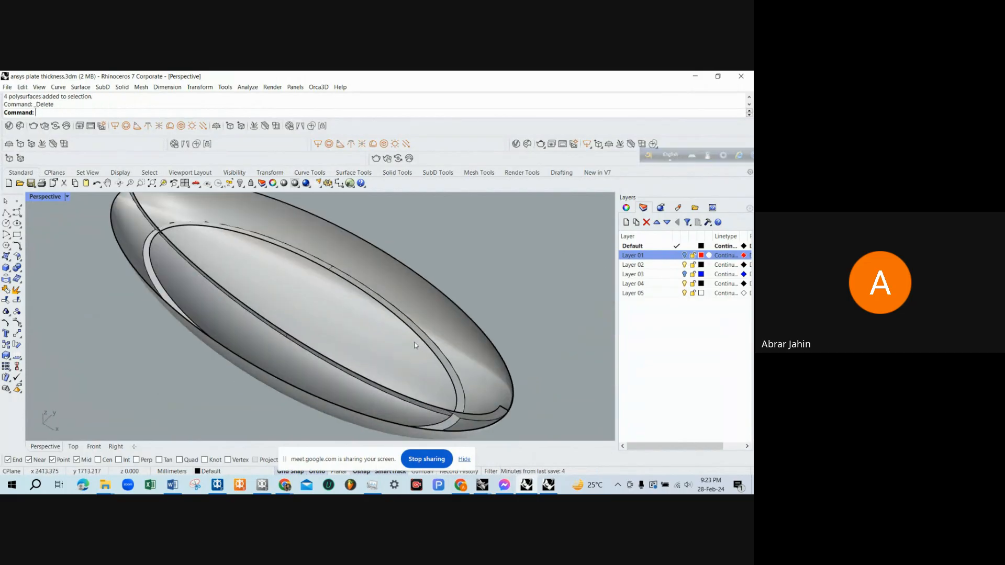
Delete the longitudinal stiffeners and view the bare hull shell from several angles.
click(422, 336)
key(Delete)
scroll(413, 401, down, 5)
right_drag(414, 401, 333, 339)
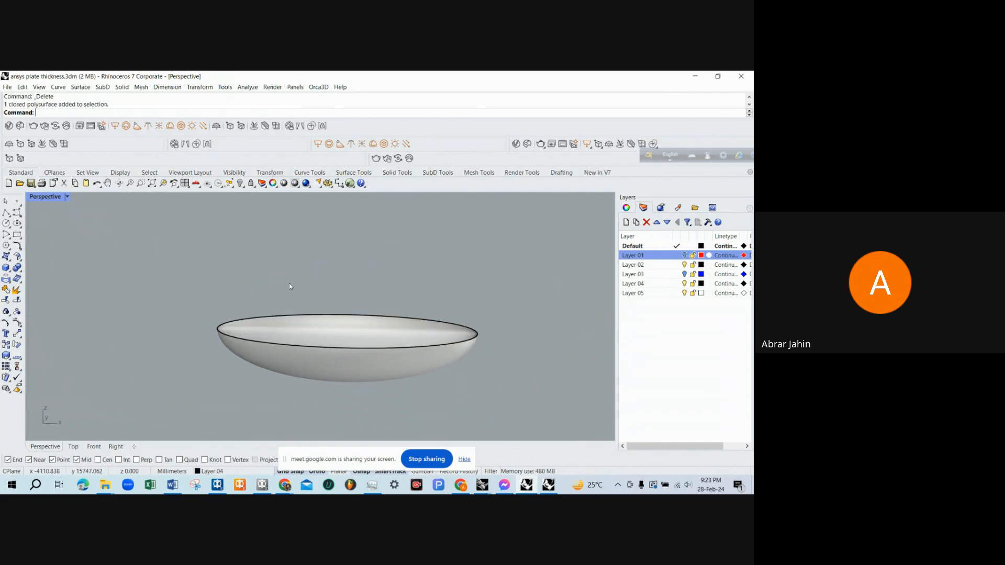
scroll(287, 242, down, 2)
scroll(320, 312, up, 7)
right_drag(286, 242, 382, 330)
scroll(325, 272, down, 3)
Undo the deletions of the frames and stiffeners, redo the Layer 01 visibility change, and clear the selection.
key(ctrl+z)
key(ctrl+z)
key(ctrl+z)
key(ctrl+z)
key(ctrl+y)
key(Escape)
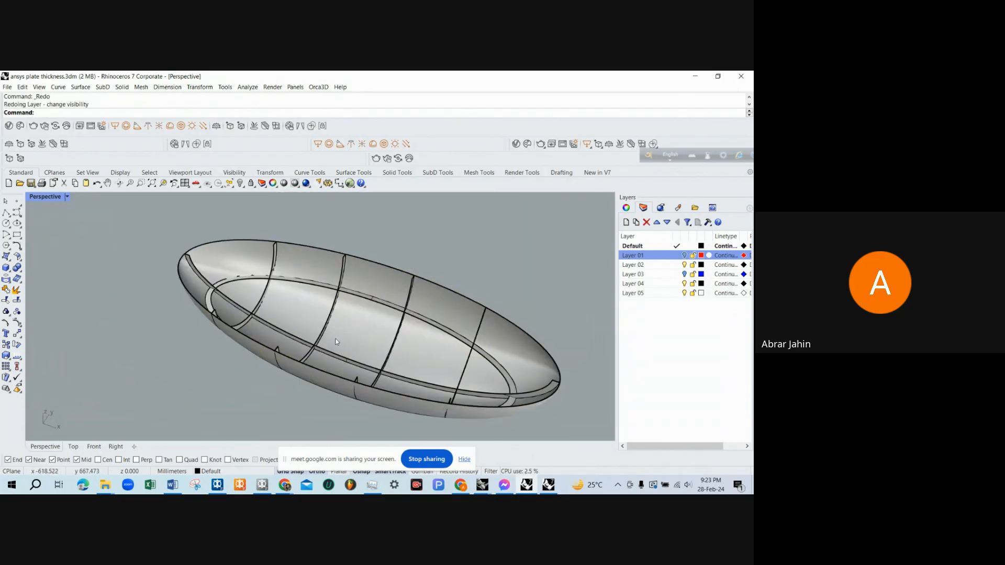
Select and deselect the hull shell and one transverse frame to check them as separate solids.
scroll(337, 342, up, 5)
click(314, 311)
scroll(318, 313, down, 4)
scroll(329, 313, up, 2)
key(Escape)
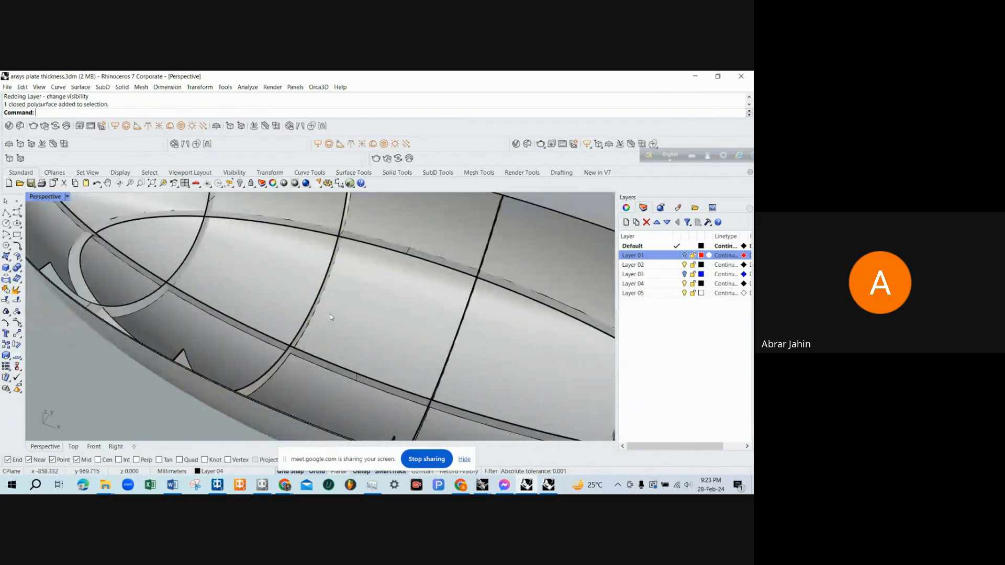
right_drag(330, 313, 313, 291)
scroll(348, 310, down, 2)
scroll(348, 308, up, 4)
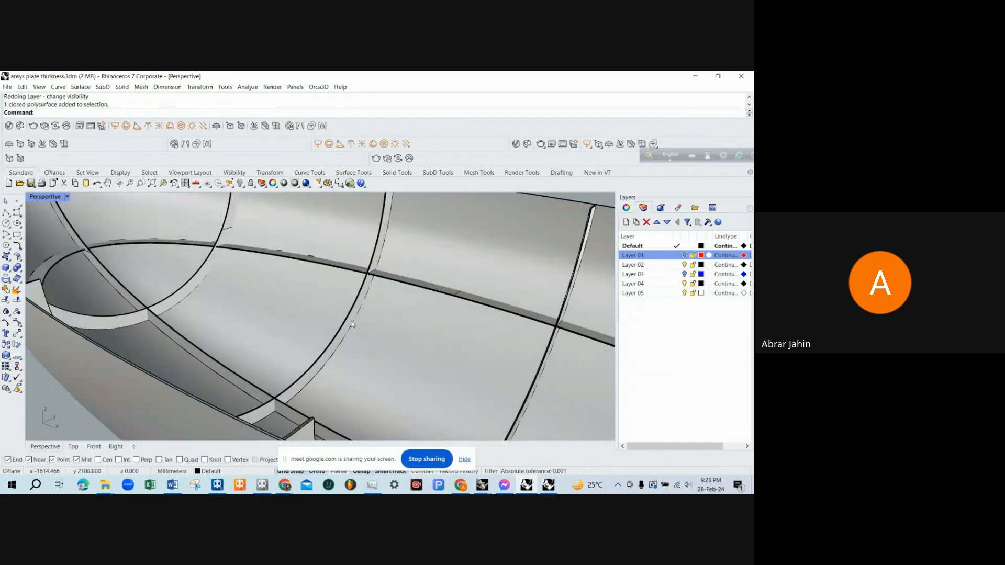
click(356, 325)
scroll(375, 331, down, 5)
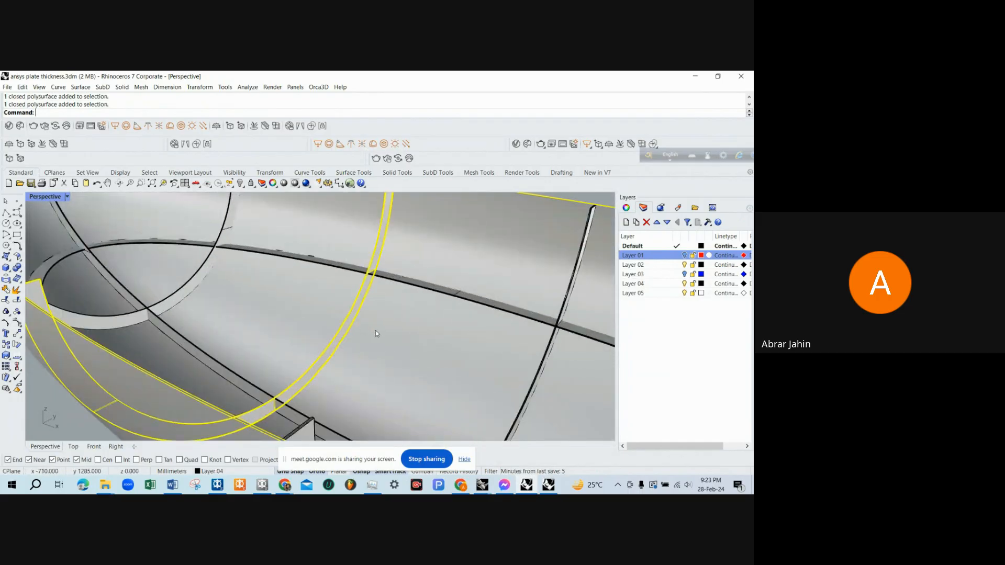
key(Escape)
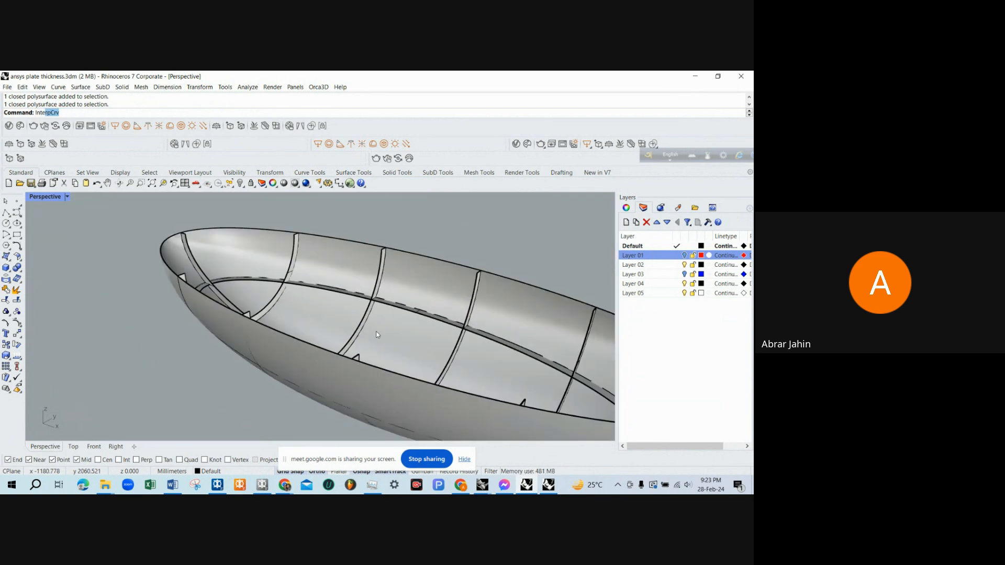
Intersect the hull shell with a transverse frame and view the resulting curve along their contact.
text(rs)
key(Return)
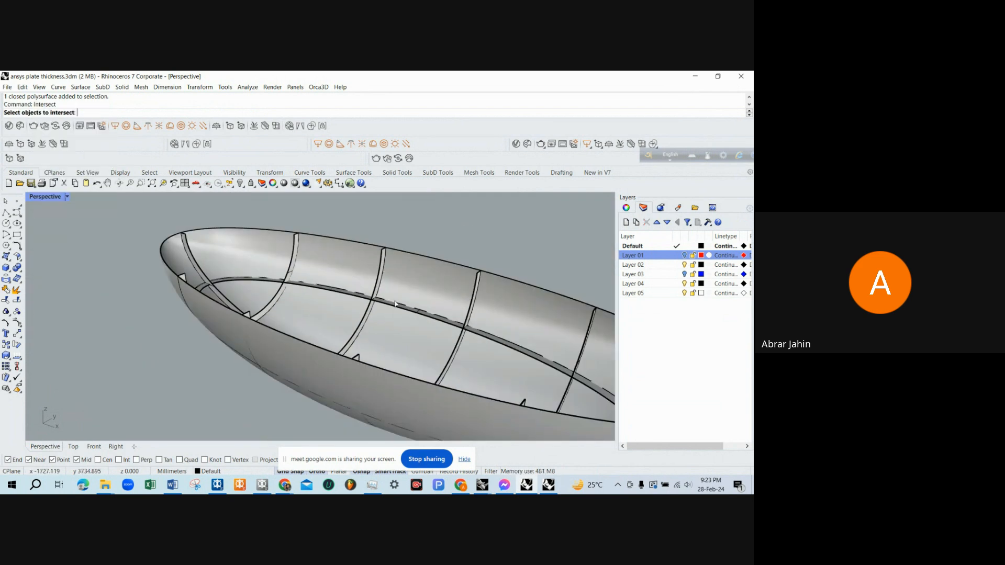
click(372, 317)
click(389, 341)
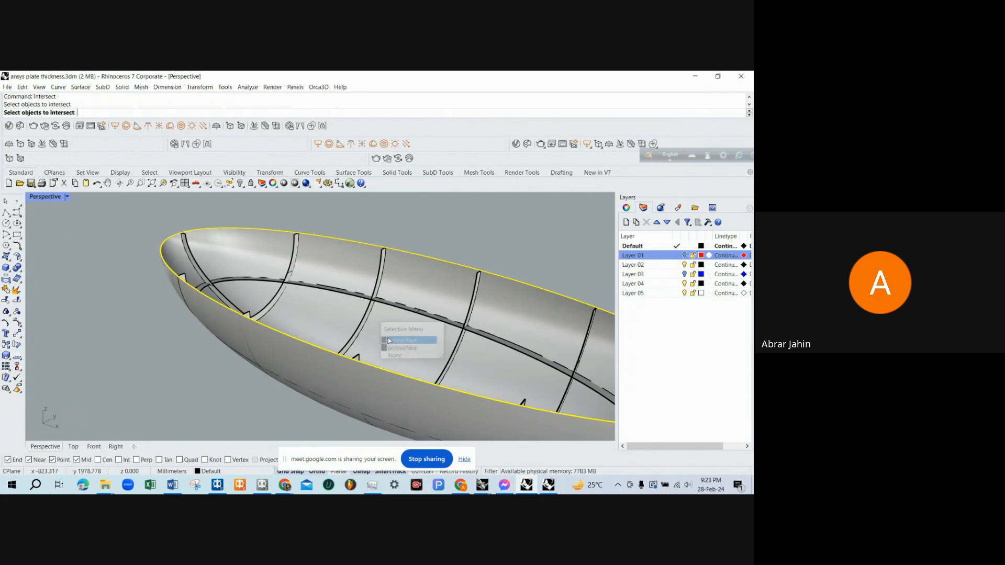
key(Return)
scroll(347, 337, up, 8)
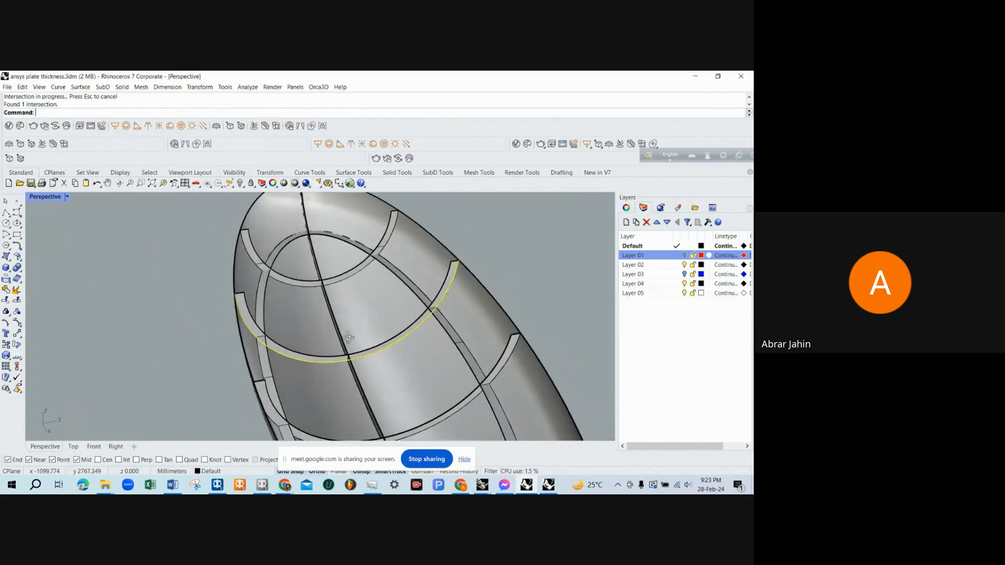
right_drag(216, 288, 400, 309)
Undo the intersection between shell and frame, then select and deselect a frame.
scroll(400, 305, up, 6)
scroll(398, 326, down, 4)
scroll(398, 328, down, 10)
scroll(372, 301, up, 4)
scroll(347, 313, down, 2)
scroll(397, 320, up, 5)
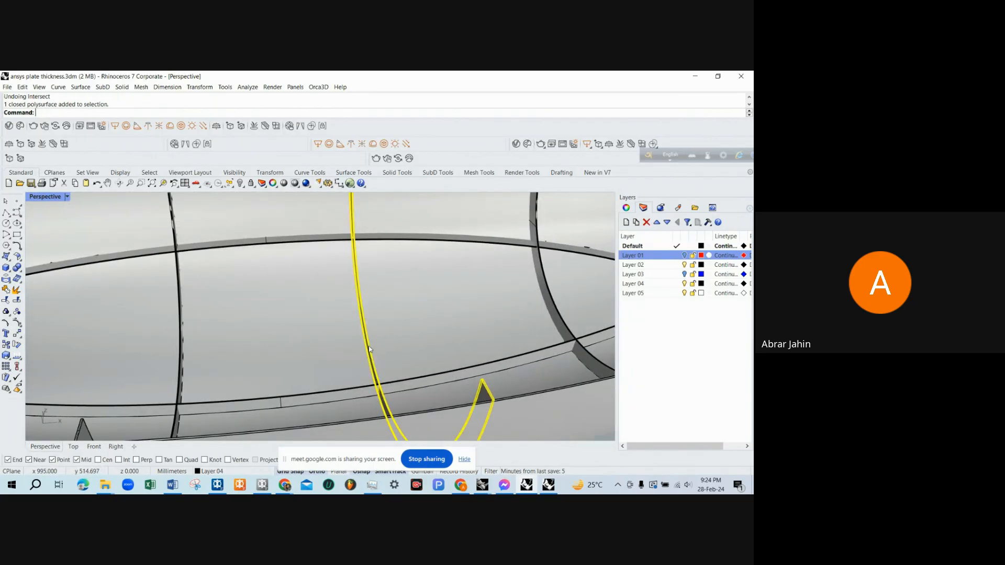
key(Escape)
Examine how the frames and longitudinal stiffeners meet the shell near the hull's end.
scroll(369, 349, down, 7)
right_drag(369, 349, 440, 334)
scroll(401, 371, up, 4)
scroll(387, 361, down, 5)
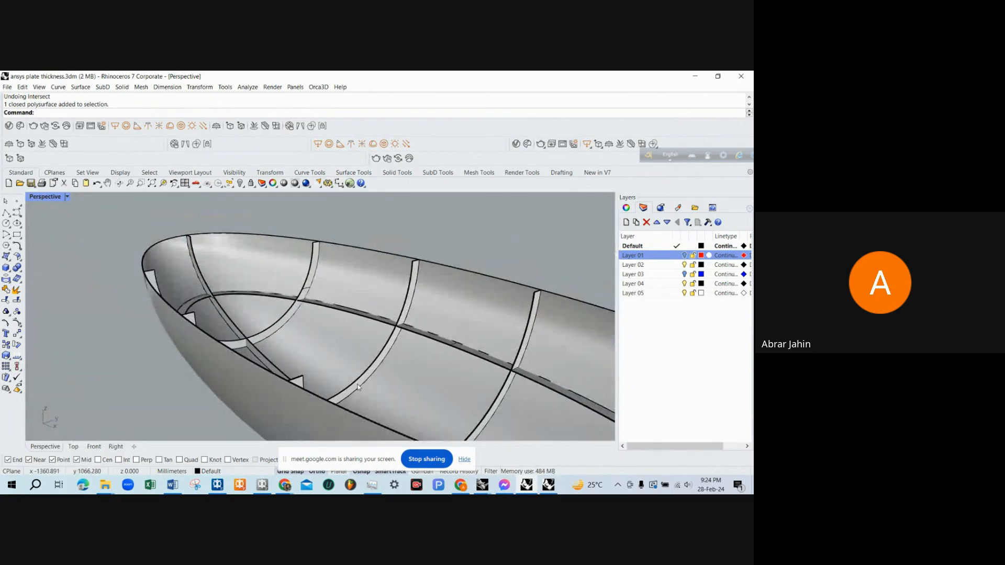
scroll(372, 375, up, 5)
scroll(378, 365, down, 5)
scroll(372, 374, up, 5)
scroll(367, 385, up, 2)
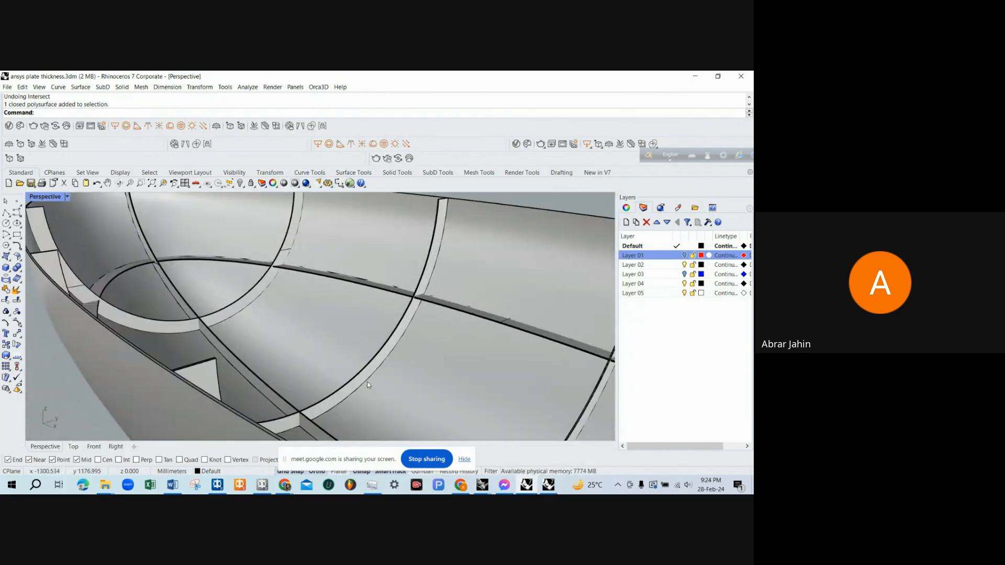
scroll(368, 385, down, 4)
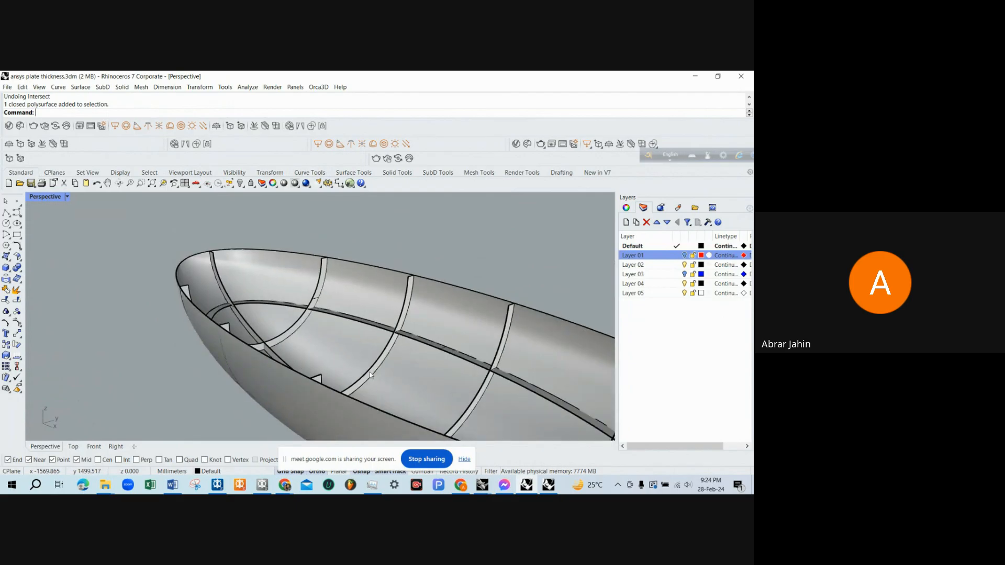
right_drag(383, 362, 408, 371)
scroll(296, 360, down, 5)
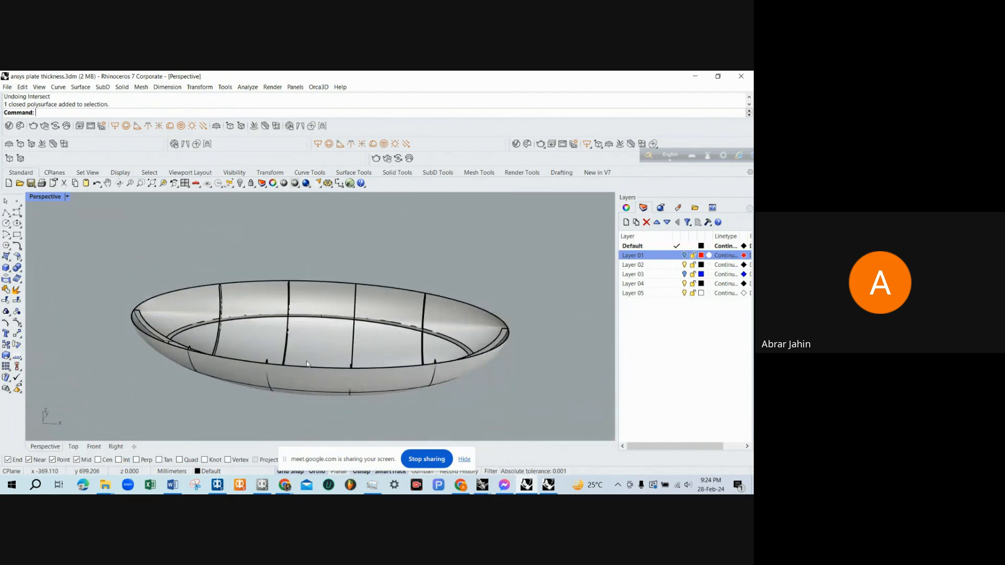
Examine the whole hull with its frames and stiffeners from several side angles.
right_drag(307, 363, 379, 352)
scroll(331, 328, down, 3)
scroll(352, 351, up, 5)
right_drag(325, 327, 270, 369)
scroll(327, 322, up, 3)
scroll(280, 334, down, 5)
scroll(270, 373, up, 5)
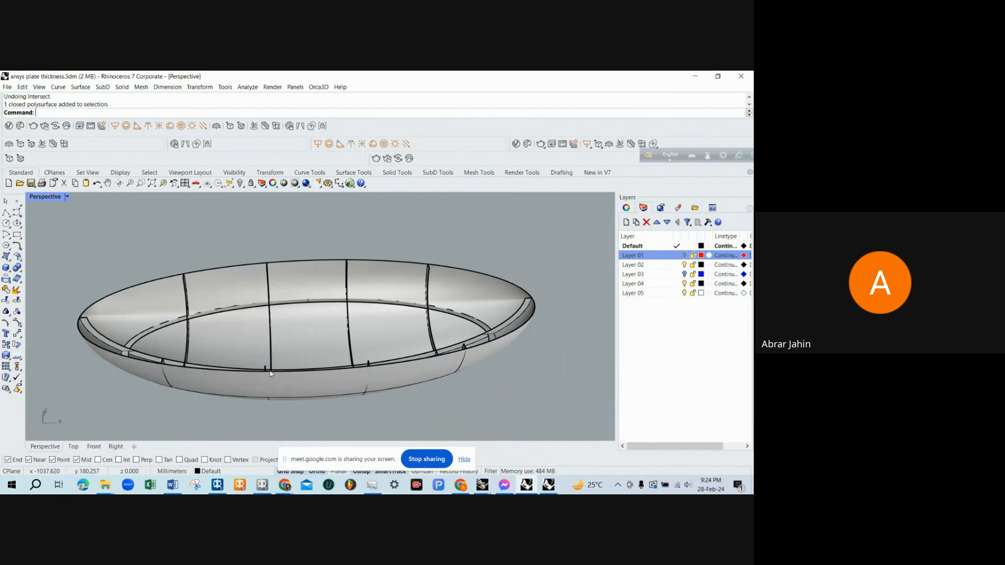
scroll(247, 365, down, 5)
scroll(260, 377, up, 5)
scroll(221, 356, down, 4)
scroll(199, 309, up, 4)
scroll(179, 289, down, 4)
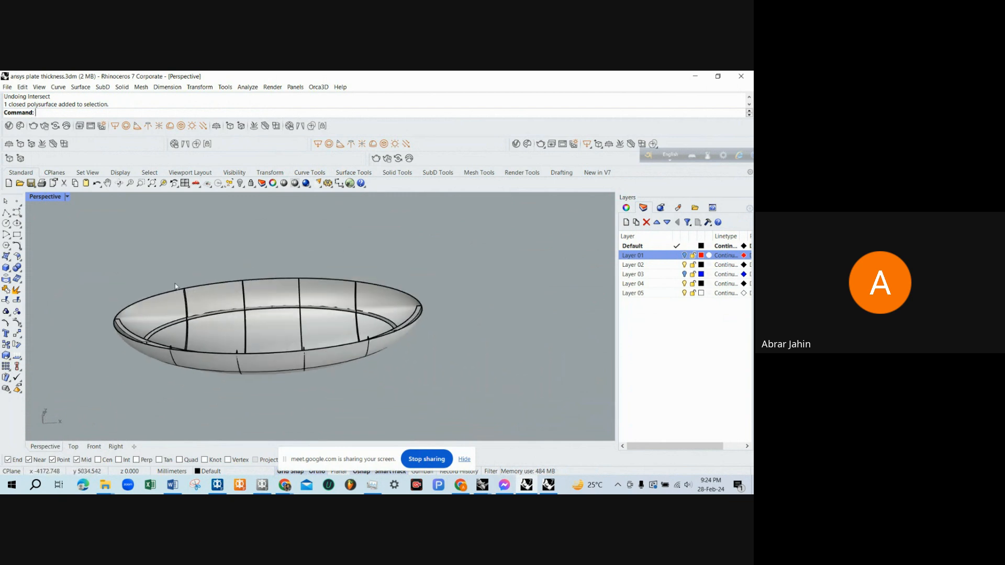
Delete the frames and longitudinal stiffeners again so that only the hull shell is left.
drag(226, 322, 377, 394)
key(Delete)
scroll(414, 356, up, 5)
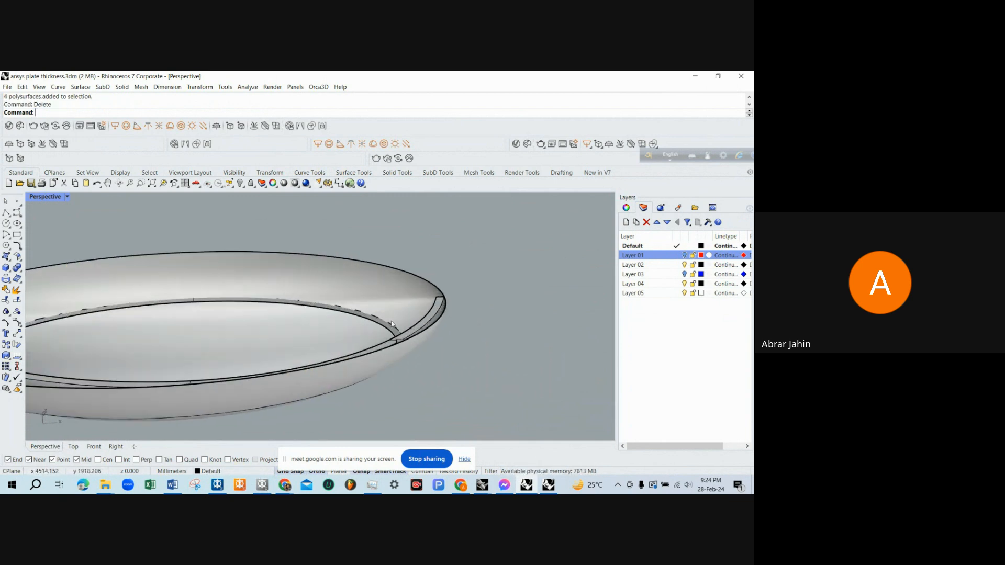
scroll(400, 332, up, 2)
click(424, 329)
key(Delete)
scroll(426, 332, down, 5)
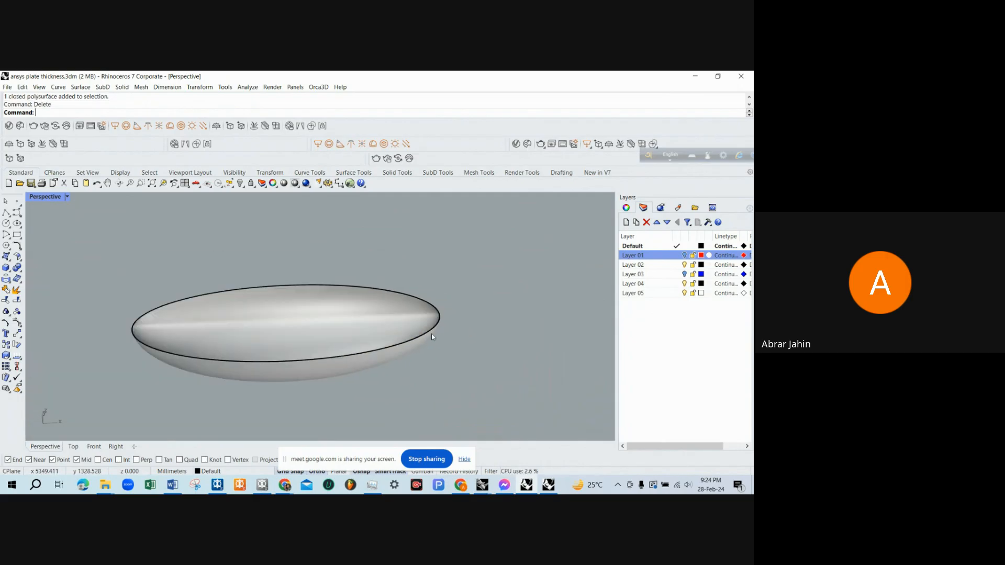
Select and deselect the remaining hull shell while viewing it from different sides.
mouse_move(432, 334)
right_down()
mouse_move(381, 357)
mouse_move(310, 342)
mouse_move(354, 343)
mouse_move(351, 325)
mouse_move(449, 321)
right_up()
scroll(350, 325, up, 4)
click(350, 325)
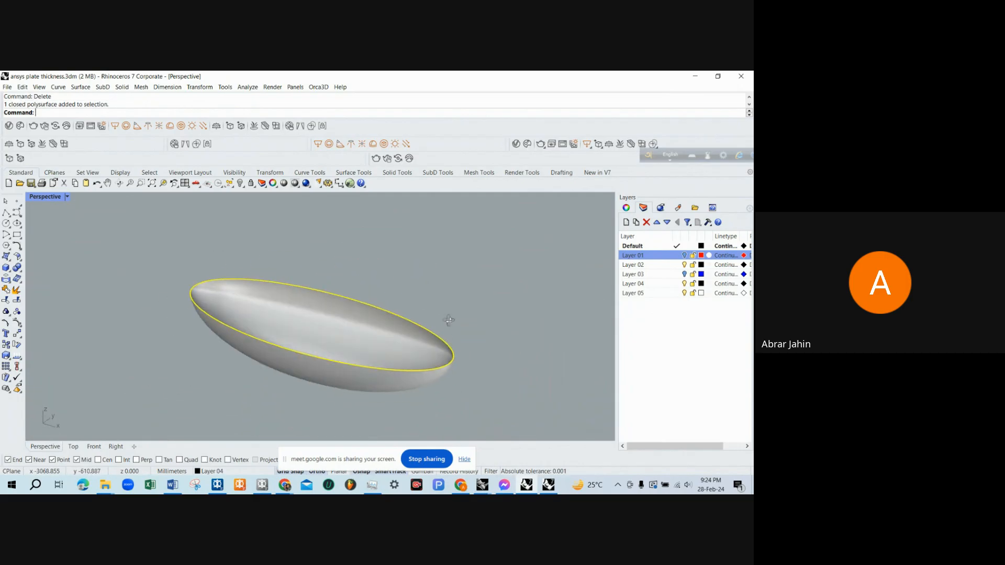
right_drag(312, 330, 320, 328)
click(320, 328)
scroll(316, 341, up, 3)
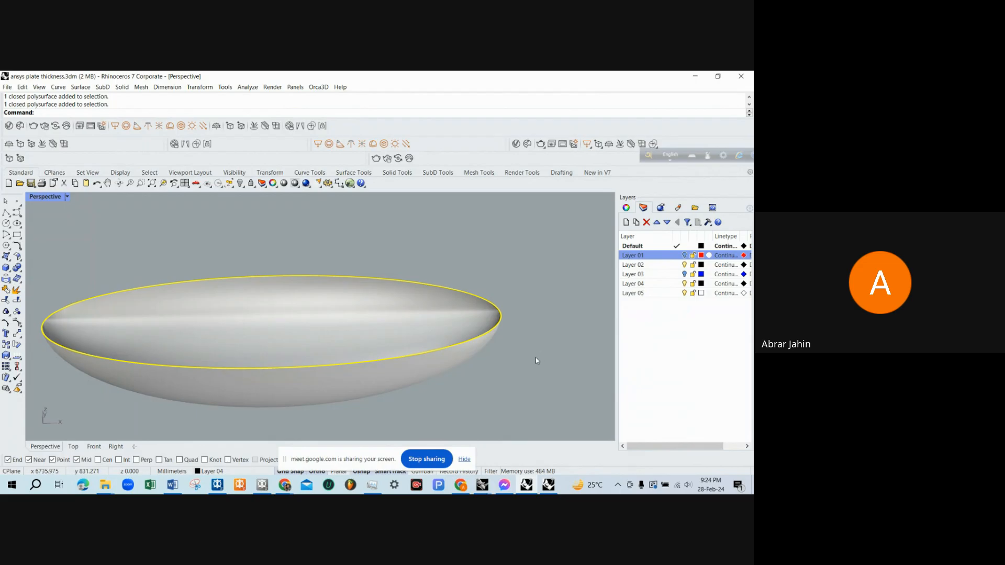
click(417, 274)
scroll(297, 267, down, 2)
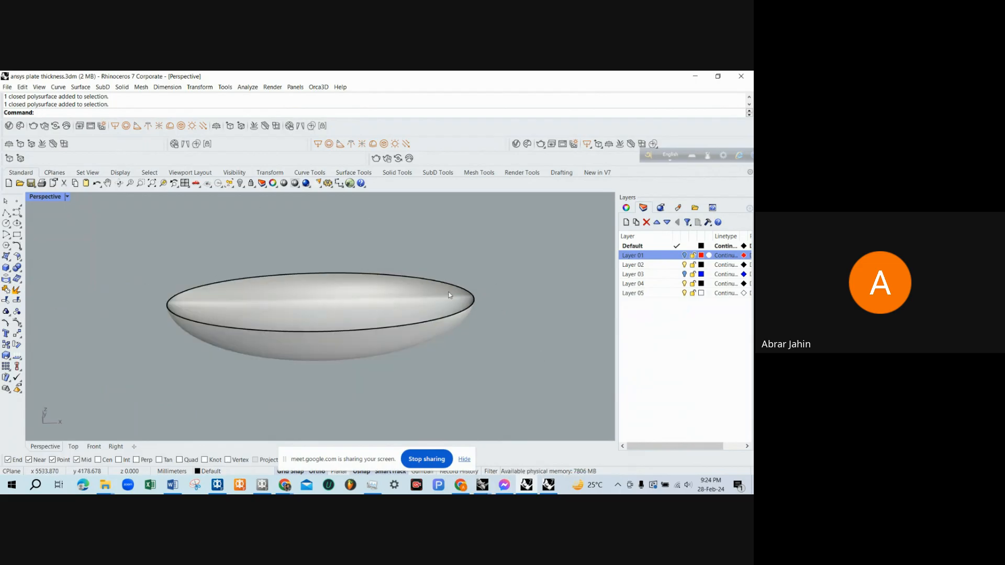
Show Layer 01 and select one frame surface of the red hull to inspect it.
click(685, 256)
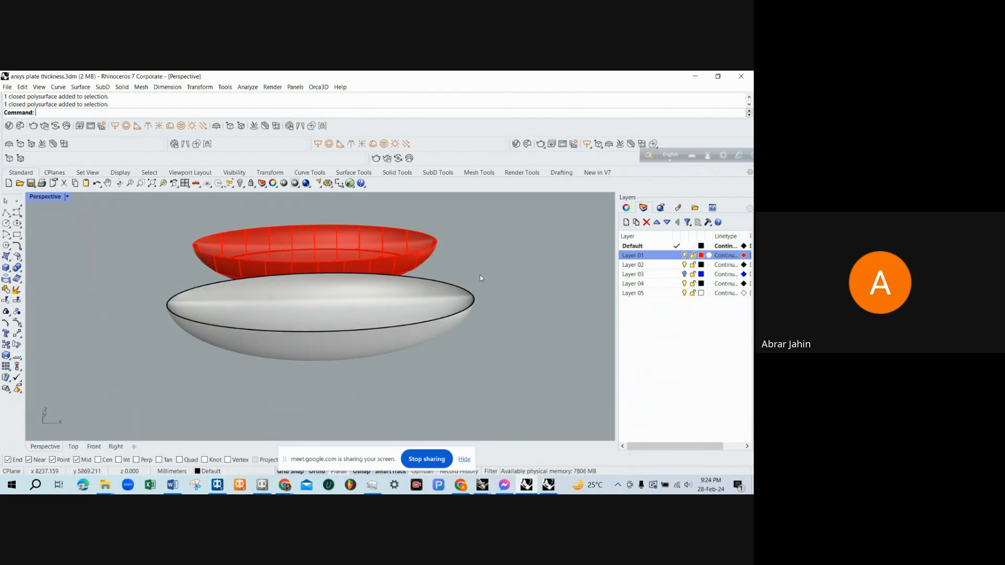
right_drag(480, 278, 506, 294)
scroll(506, 296, up, 5)
click(528, 310)
scroll(419, 277, down, 3)
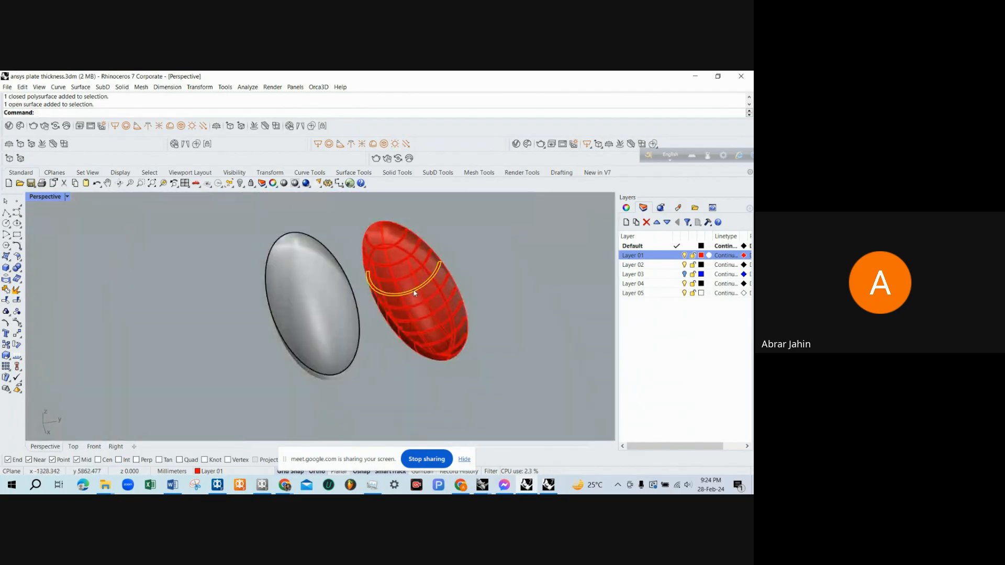
Undo the recent changes until the deleted frames and stiffeners are restored and Layer 01 is shown.
scroll(422, 275, up, 3)
key(ctrl+z)
scroll(262, 338, up, 4)
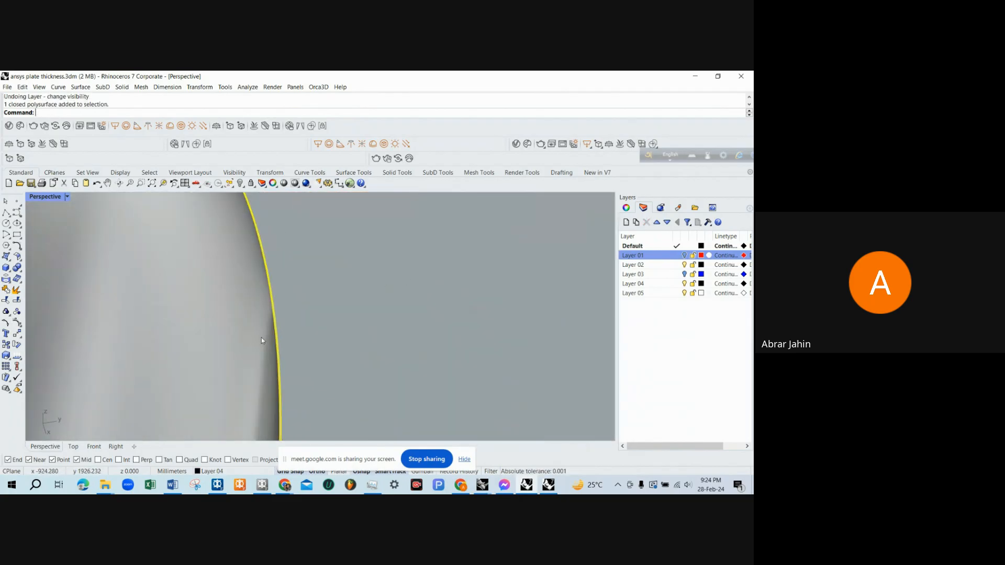
key(Escape)
scroll(263, 338, down, 4)
key(ctrl+z)
key(ctrl+z)
key(ctrl+z)
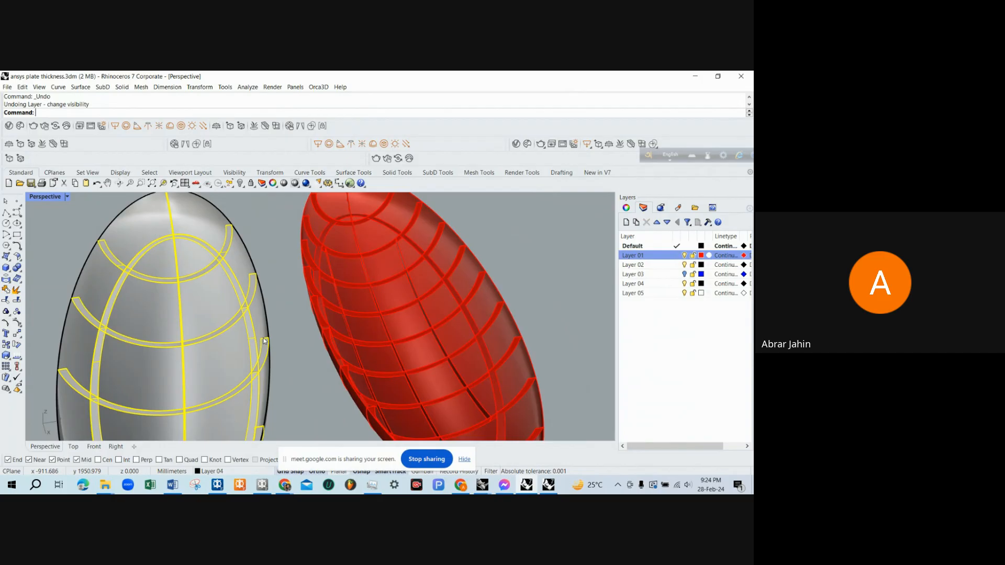
Select a frame surface of the red hull, show the object properties and clear the selection.
scroll(293, 324, down, 4)
scroll(335, 315, up, 8)
click(344, 308)
scroll(341, 306, down, 8)
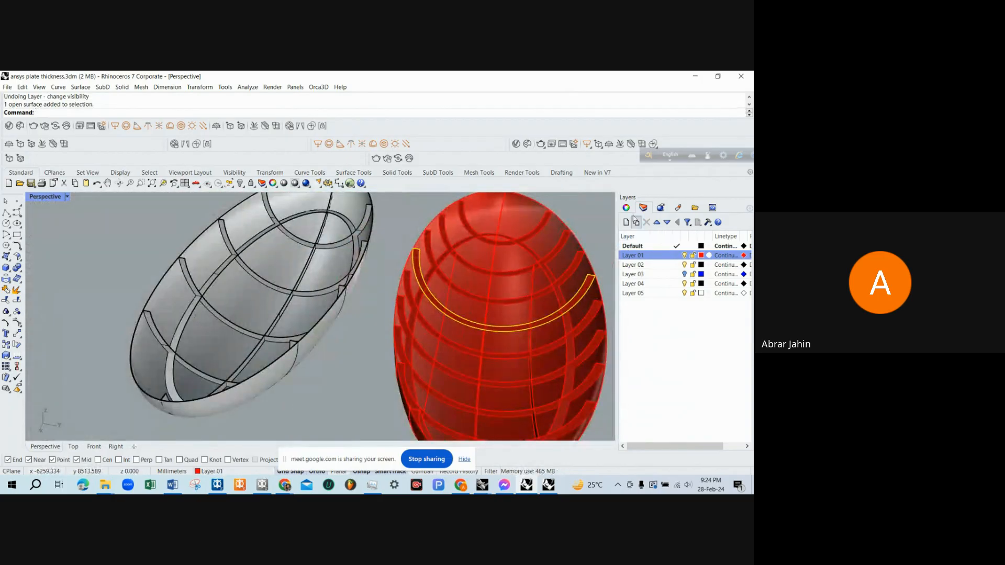
click(629, 209)
scroll(453, 273, down, 6)
click(412, 328)
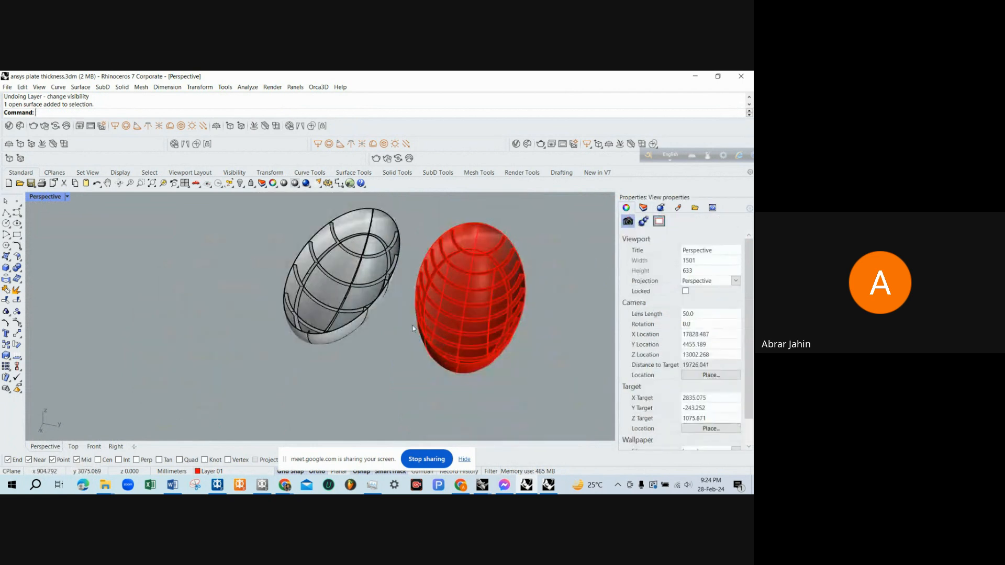
Select a surface of the red hull and the solid hull's shell to compare their object types, and clear the selection.
scroll(409, 291, up, 8)
scroll(347, 324, down, 6)
right_drag(346, 319, 356, 375)
scroll(355, 374, down, 5)
scroll(428, 315, up, 6)
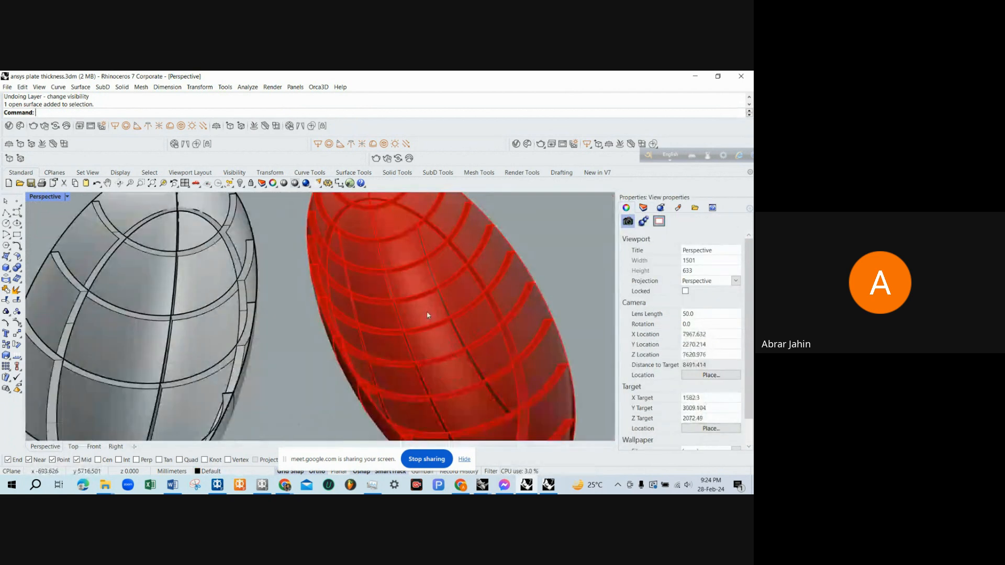
click(428, 315)
scroll(427, 316, down, 5)
scroll(208, 334, up, 5)
click(208, 334)
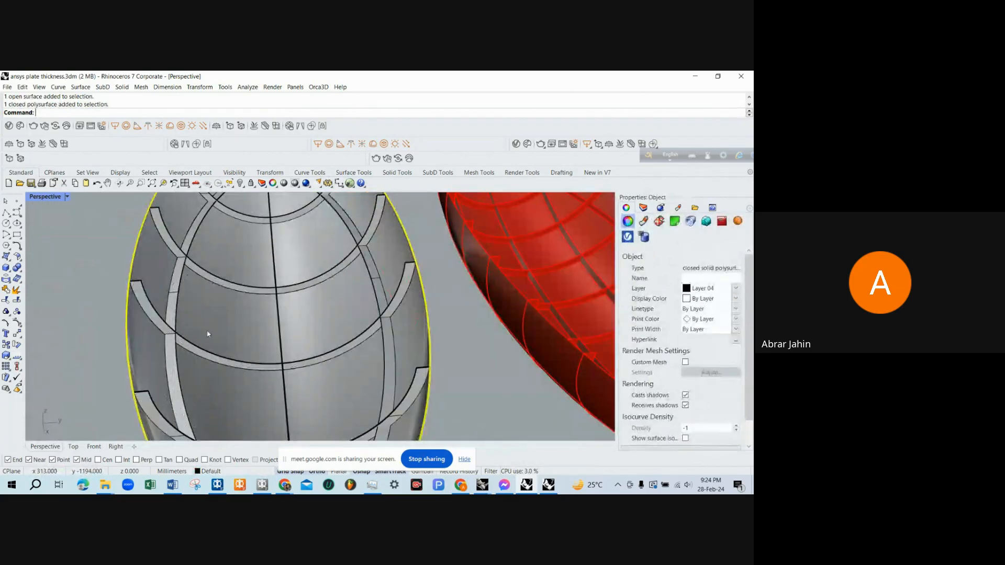
scroll(208, 334, down, 4)
key(Escape)
Zoom in on a frame's upper end, undo the accidental drag of the frame and deselect it.
scroll(283, 291, up, 6)
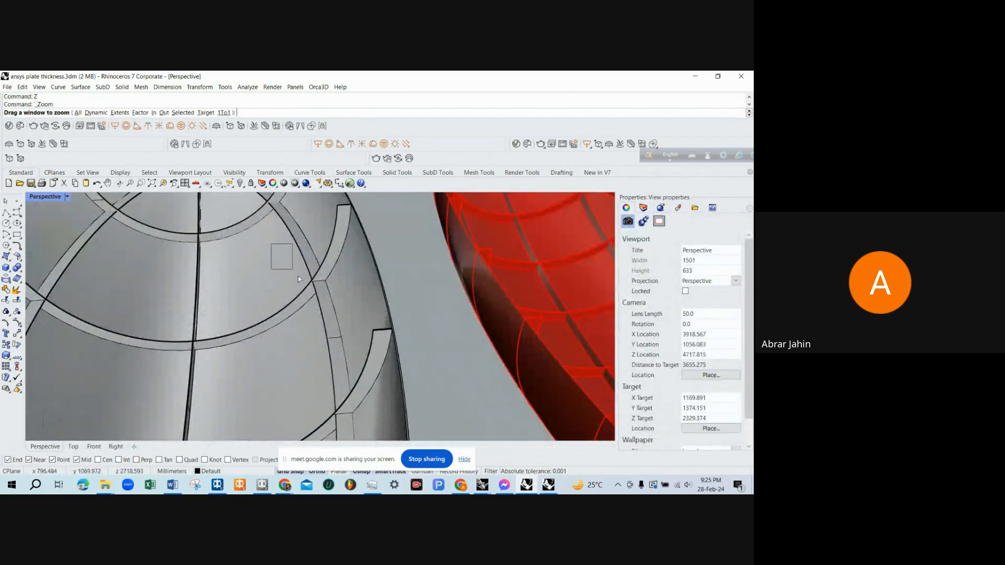
drag(299, 279, 368, 344)
key(ctrl+z)
scroll(361, 366, down, 6)
scroll(362, 304, up, 5)
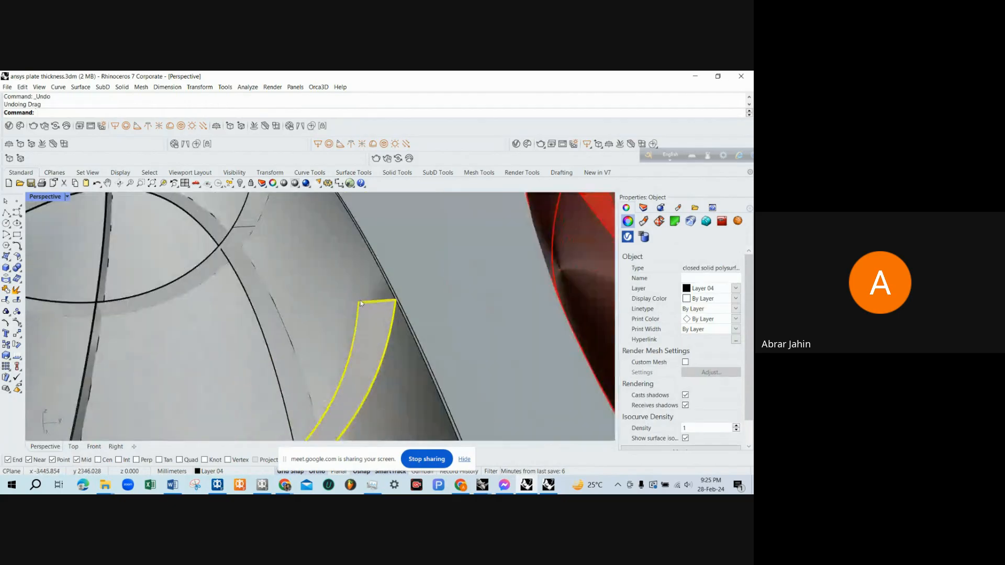
key(Escape)
Examine the plate thickness at the frame's upper end, where it meets the shell.
scroll(361, 303, up, 5)
right_drag(361, 304, 392, 330)
scroll(393, 331, down, 5)
scroll(483, 301, up, 6)
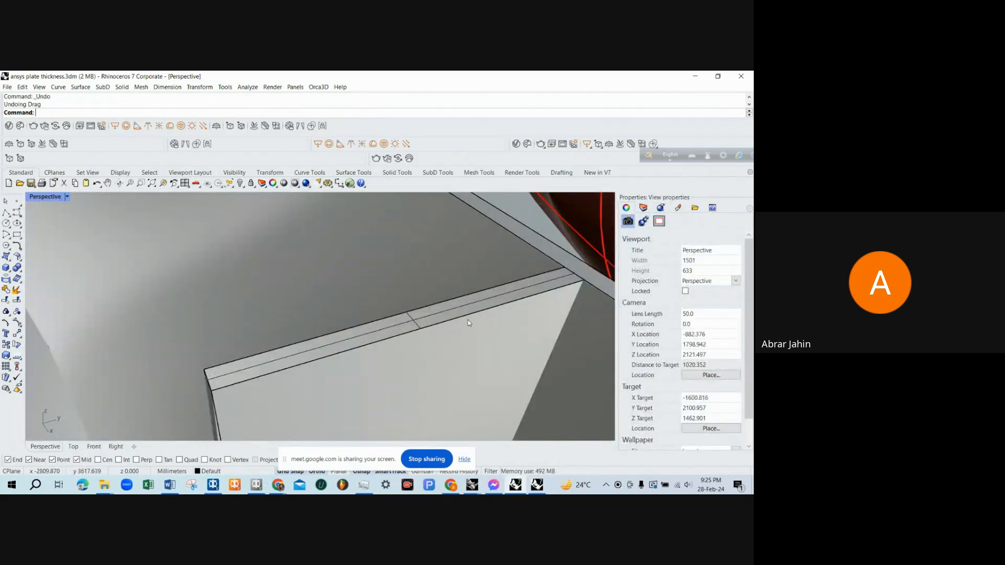
Inspect the solid frame's narrow top face up close and from further away beside the shell plate.
right_drag(511, 304, 498, 302)
scroll(380, 265, up, 5)
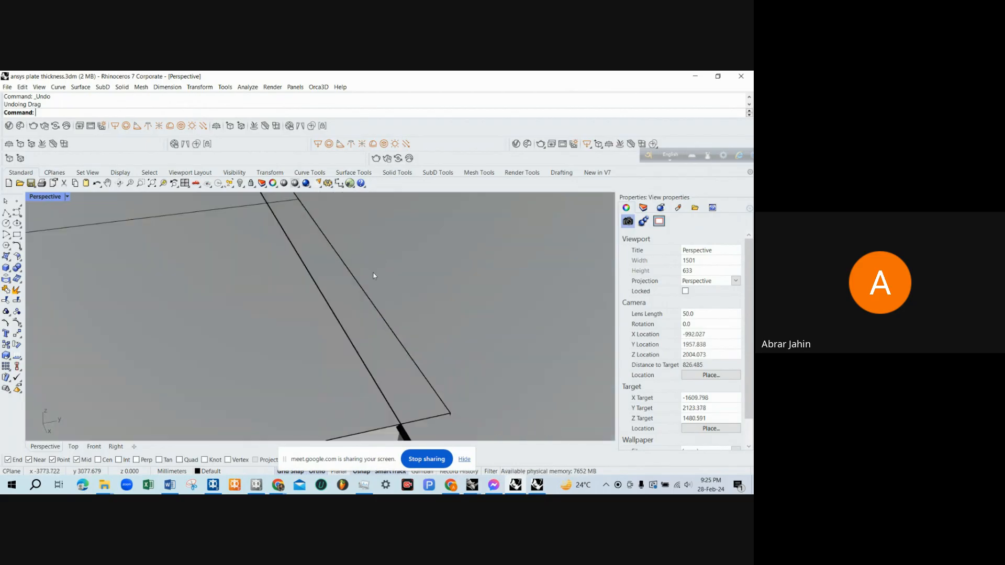
scroll(375, 276, down, 5)
scroll(325, 298, down, 6)
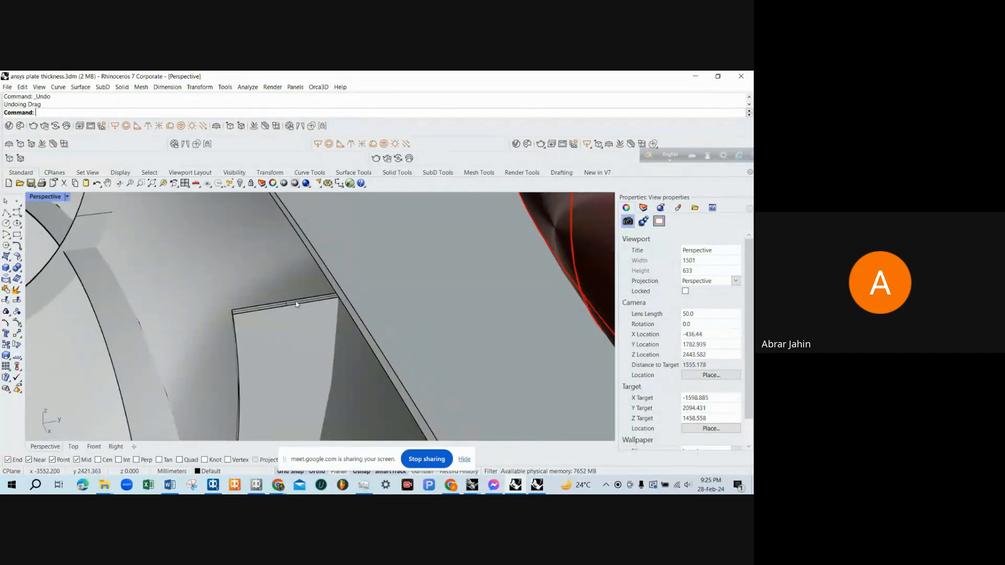
scroll(292, 302, up, 4)
key(ctrl+w)
drag(302, 307, 257, 333)
scroll(267, 322, down, 5)
scroll(222, 342, down, 12)
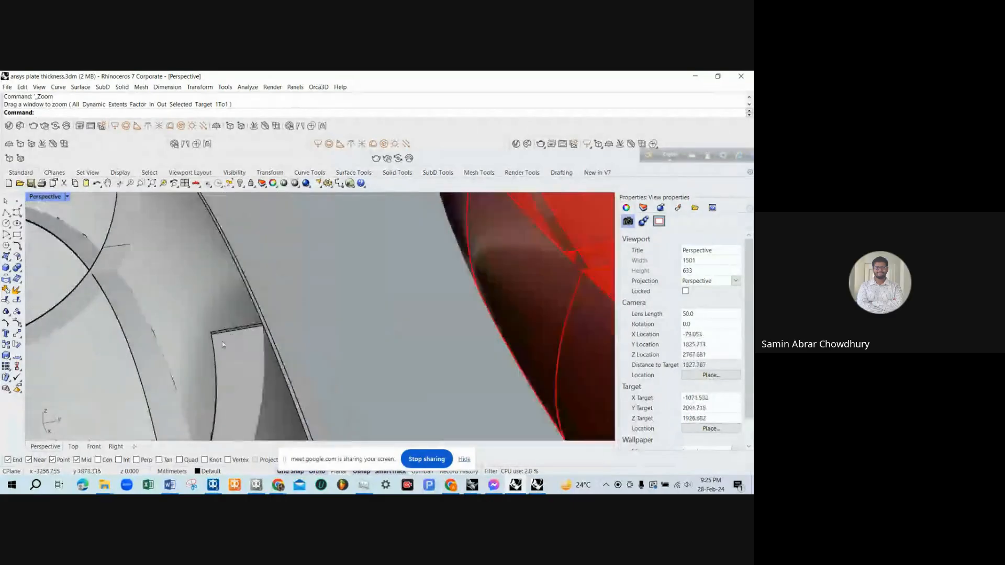
Zoom in on a red hull frame's upper end, select the frame to check its object type and clear the selection.
scroll(530, 305, up, 10)
scroll(452, 308, up, 1)
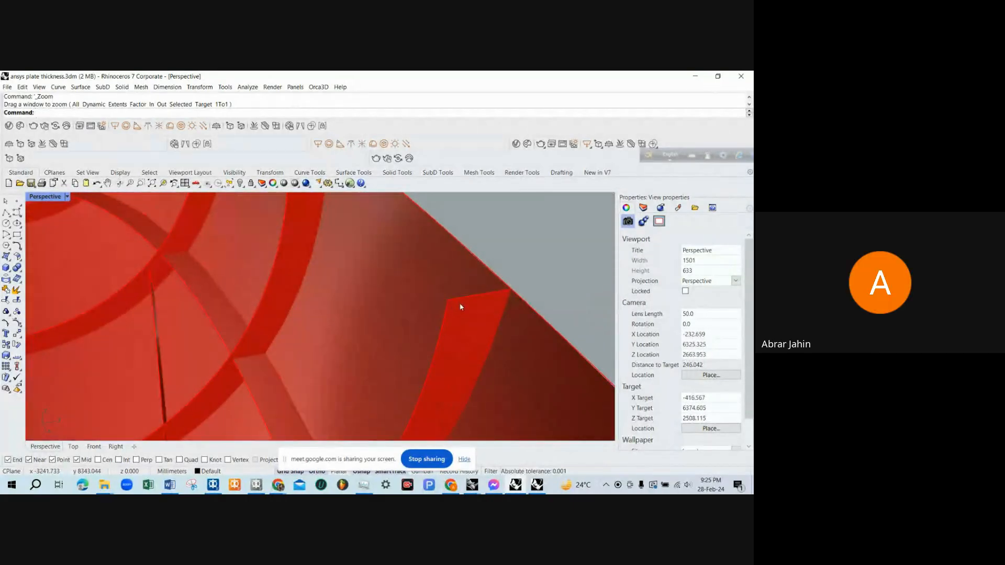
key(ctrl+w)
drag(427, 256, 498, 355)
click(413, 313)
scroll(446, 296, down, 14)
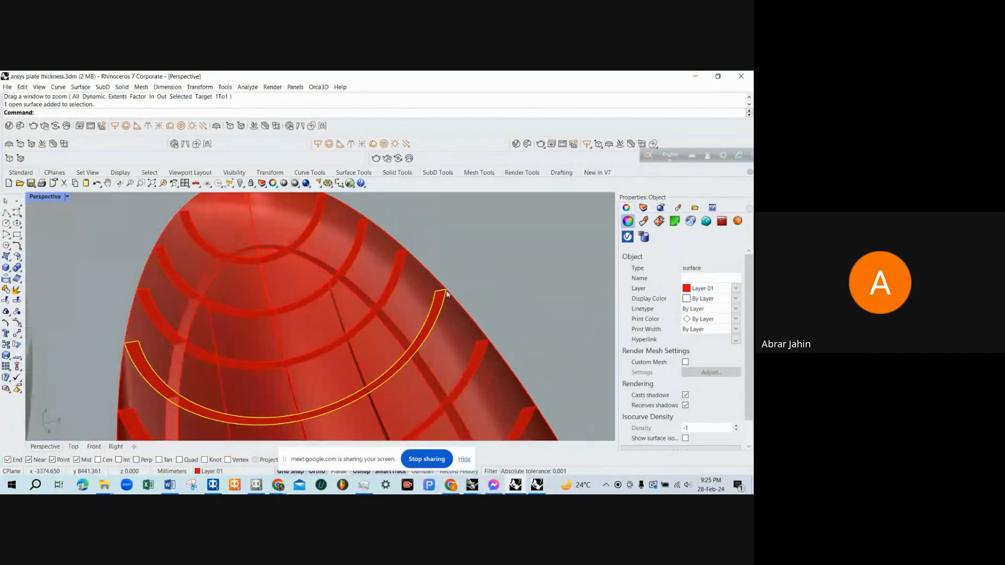
click(347, 348)
right_drag(220, 335, 420, 325)
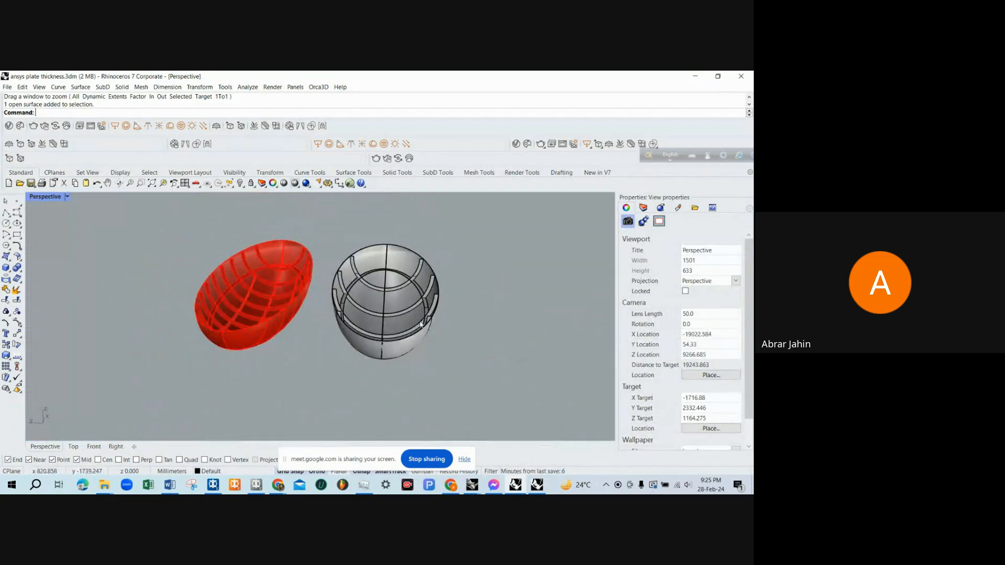
View both hulls from the opposite side and select hull members to check their object types.
drag(481, 385, 483, 387)
right_drag(399, 320, 376, 347)
scroll(365, 277, up, 6)
scroll(367, 283, down, 6)
click(331, 343)
scroll(257, 333, up, 6)
right_drag(257, 333, 383, 314)
scroll(393, 318, down, 6)
Select two neighbouring frames inside the solid hull to check their object types, and clear the selection.
scroll(383, 314, up, 8)
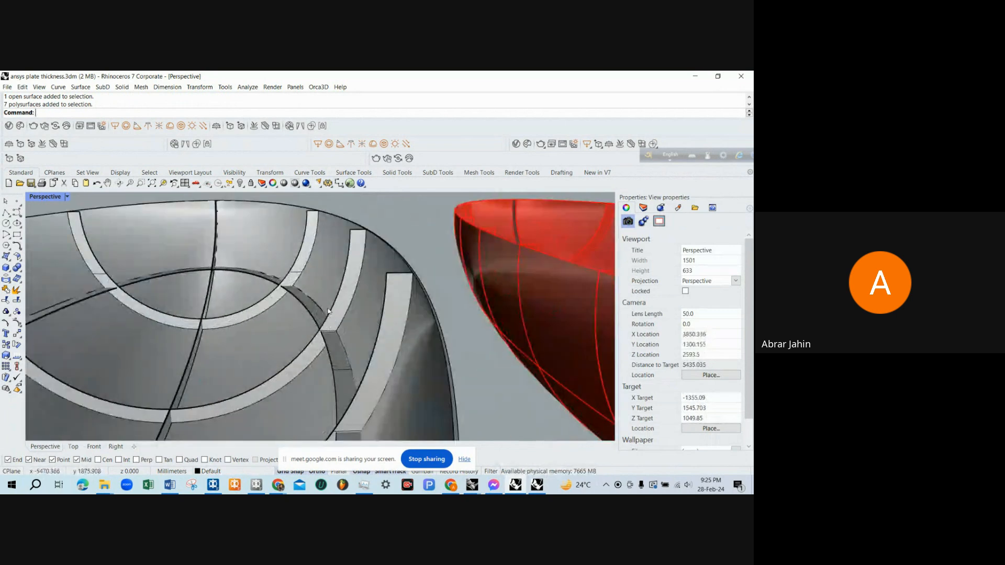
click(340, 307)
shift+click(367, 287)
scroll(367, 287, down, 10)
click(392, 331)
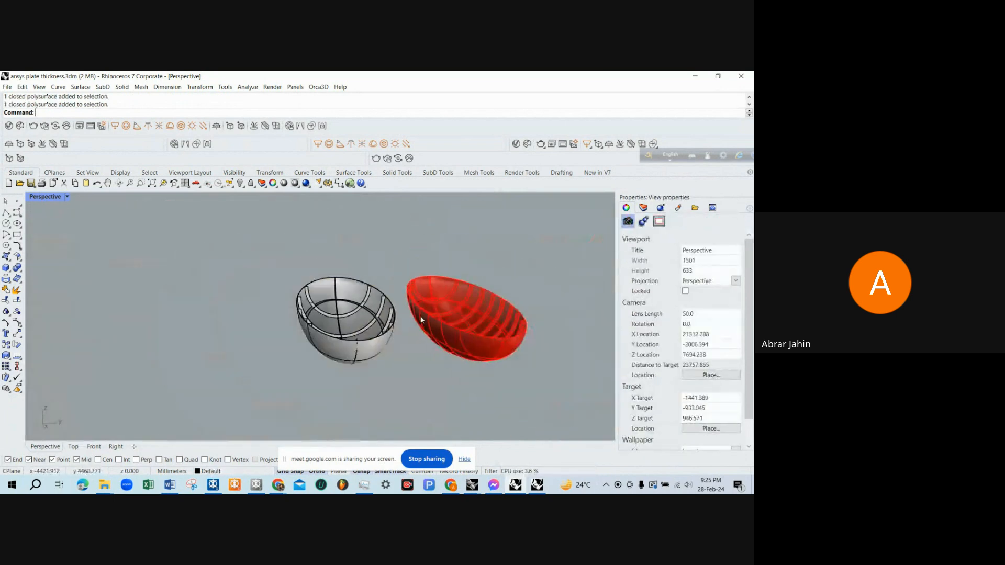
Zoom in on the red hull, select one of its parts for comparison and clear the selection.
scroll(470, 356, up, 10)
right_drag(422, 321, 453, 341)
click(487, 341)
scroll(487, 341, down, 12)
key(Escape)
scroll(454, 342, up, 8)
scroll(453, 342, down, 8)
Undo the layer visibility change that displayed the red hull.
right_drag(355, 342, 336, 321)
key(ctrl+z)
scroll(292, 303, up, 6)
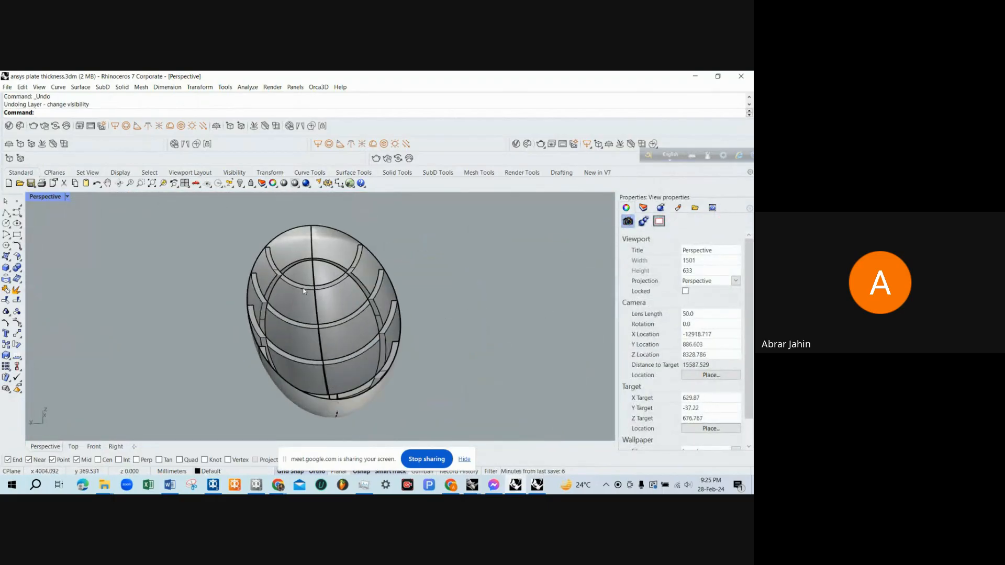
Delete the longitudinal members inside the solid hull.
click(302, 289)
text(Delete)
key(Return)
click(290, 270)
text(D)
key(Return)
Delete the remaining transverse frames one by one, leaving only the hull shell.
right_drag(291, 269, 378, 292)
click(345, 283)
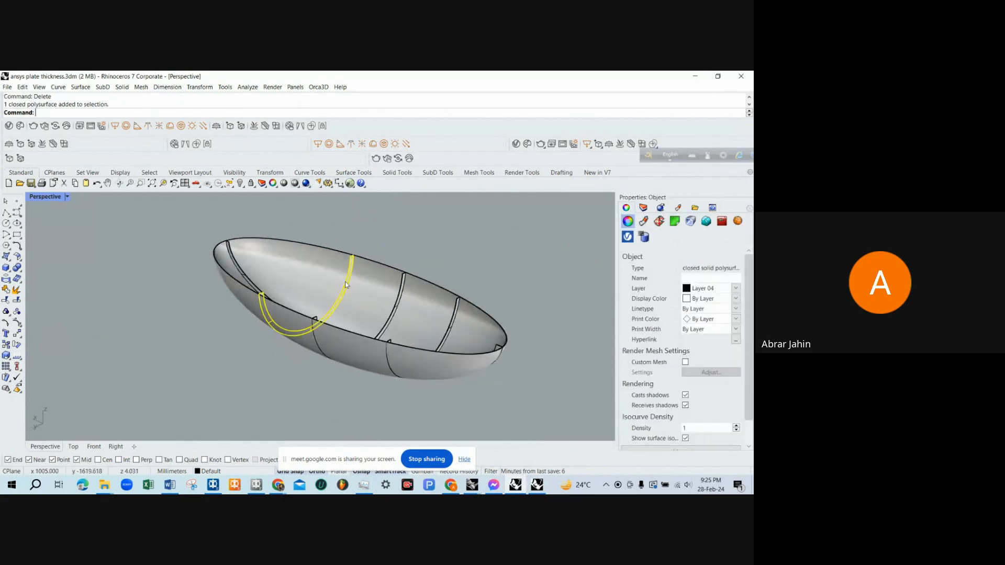
text(Delete)
key(Return)
click(395, 303)
text(Delete)
key(Return)
click(454, 321)
key(Delete)
right_drag(454, 321, 543, 351)
click(404, 268)
key(Delete)
Switch to the four-viewport layout, turn on surface isocurves for the solid shell and clear the selection.
double_click(52, 196)
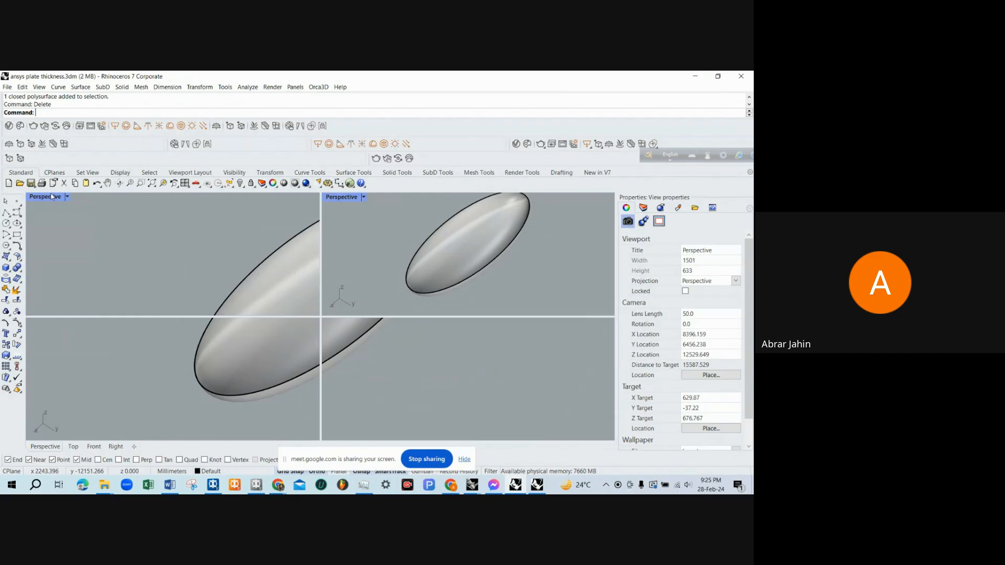
click(152, 389)
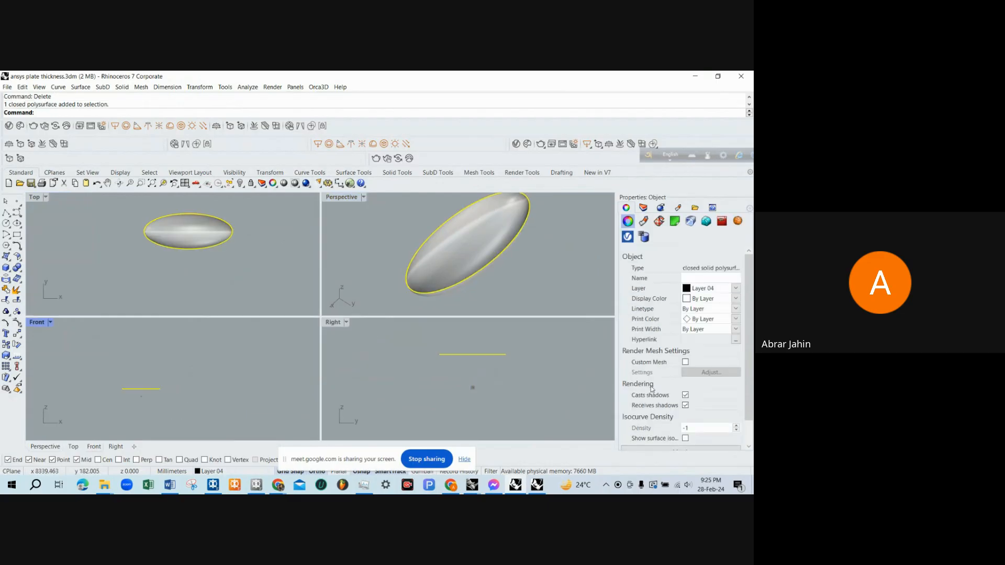
click(685, 439)
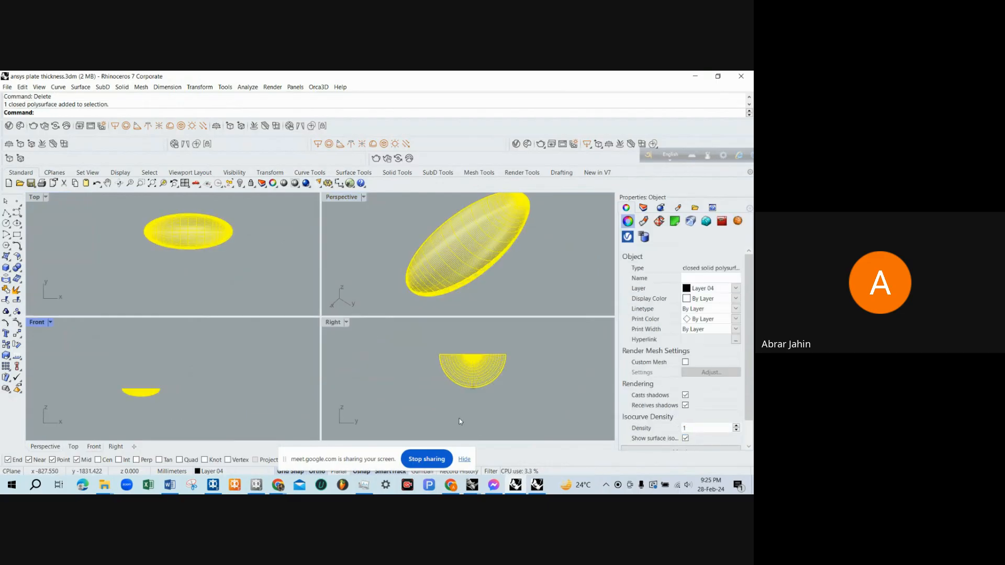
click(470, 344)
click(467, 250)
key(Escape)
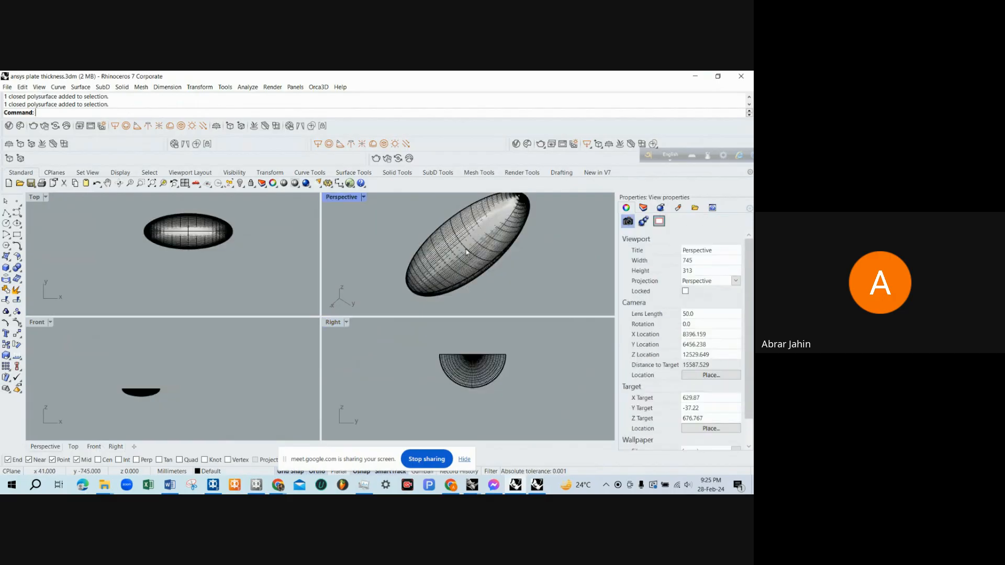
Explode the solid shell into separate surfaces and delete its outer surface.
click(466, 251)
click(16, 290)
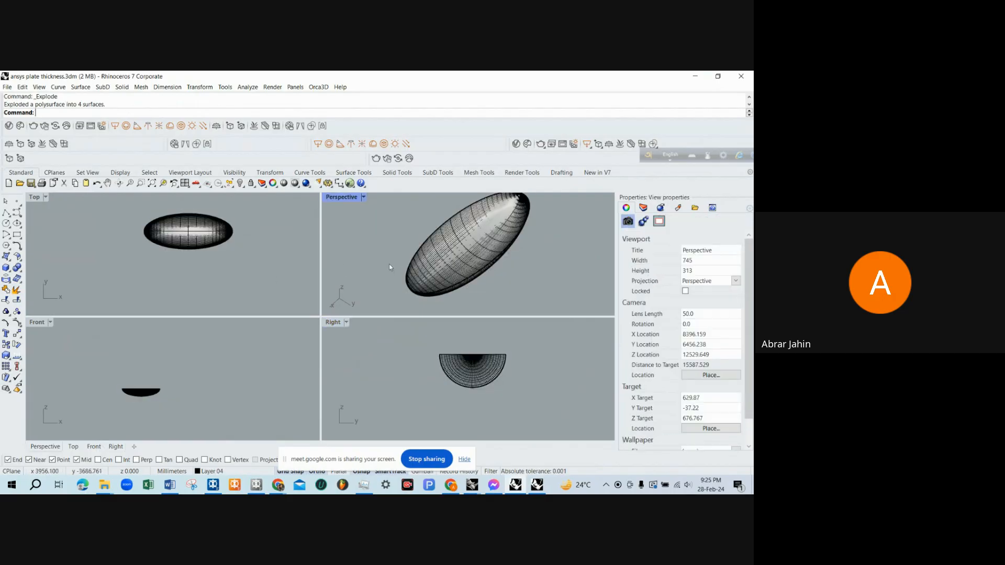
click(451, 258)
click(527, 278)
right_drag(527, 278, 497, 255)
click(503, 263)
key(Delete)
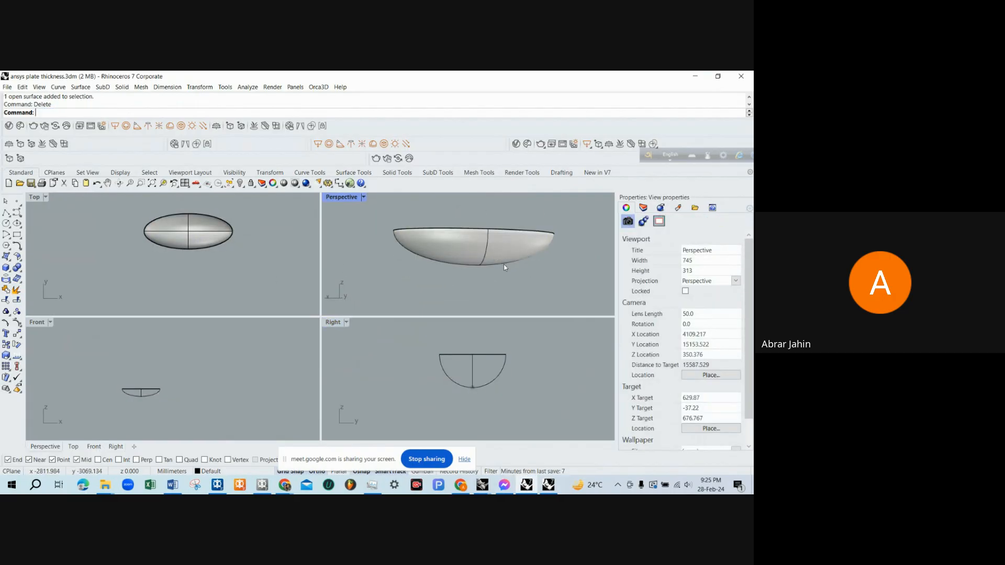
drag(413, 332, 565, 391)
key(Delete)
key(ctrl+z)
Delete the flat rim surfaces along the shell's upper edge and check the single remaining hull surface by selecting it.
drag(423, 339, 517, 368)
key(Delete)
right_drag(539, 273, 497, 253)
click(505, 259)
click(466, 279)
click(494, 247)
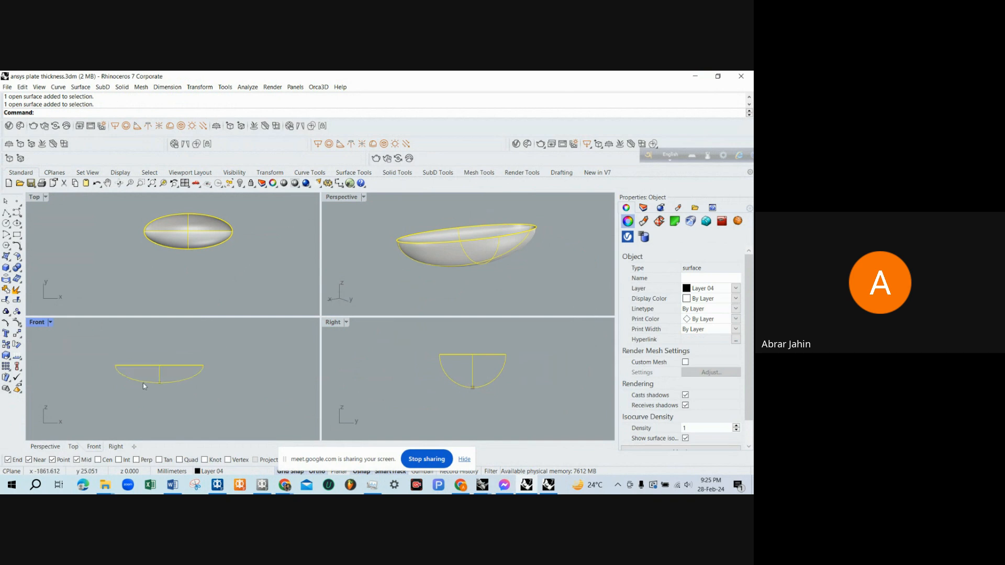
scroll(143, 383, up, 2)
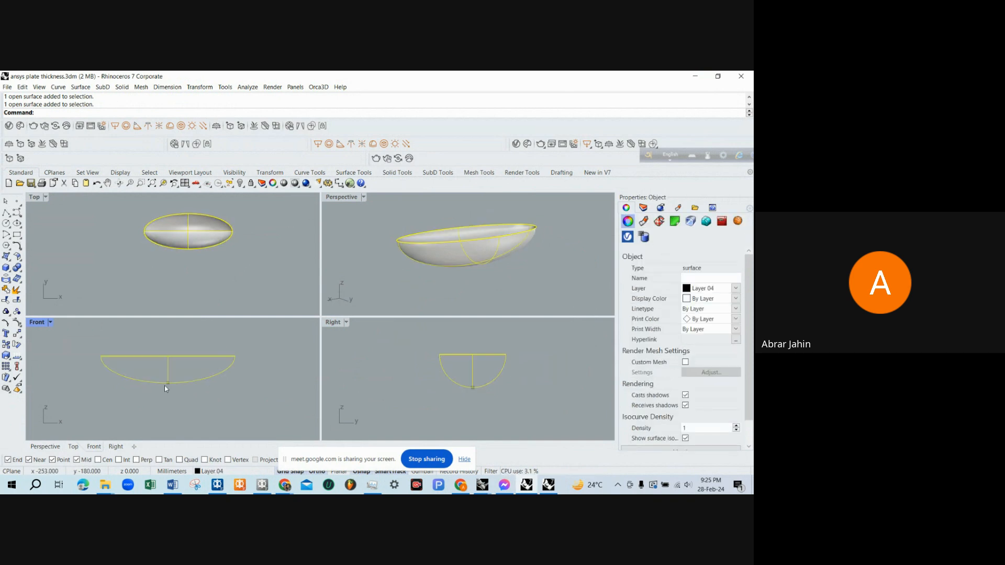
key(Escape)
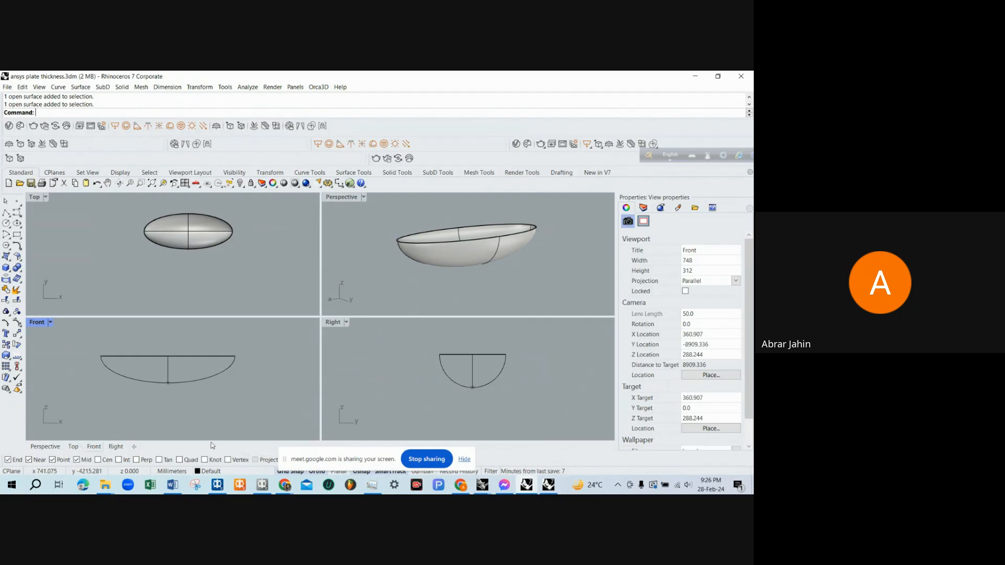
click(460, 485)
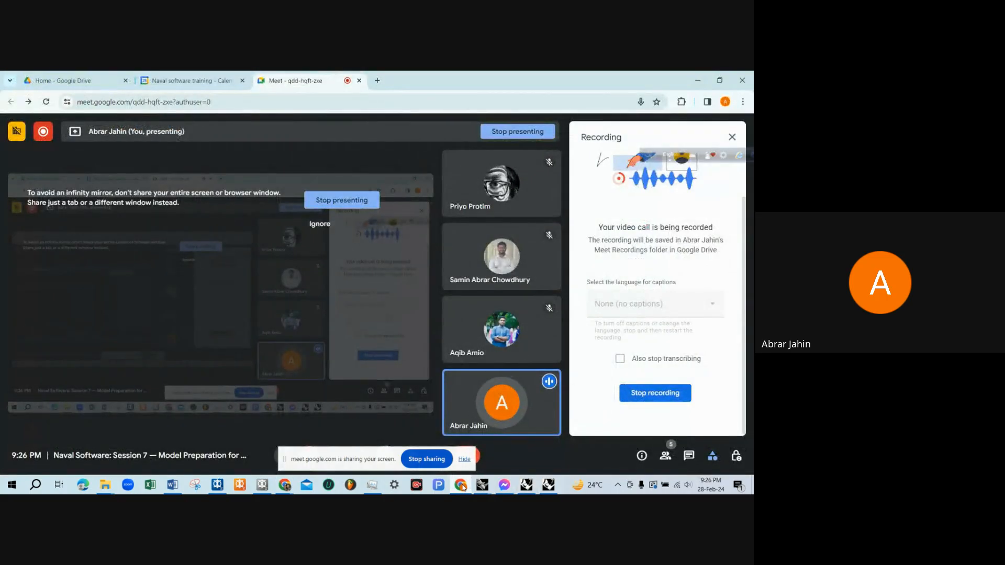
click(463, 487)
Try cutting five vertical sections through the hull surface in the front view with the Section command.
click(161, 382)
scroll(161, 382, down, 2)
click(139, 376)
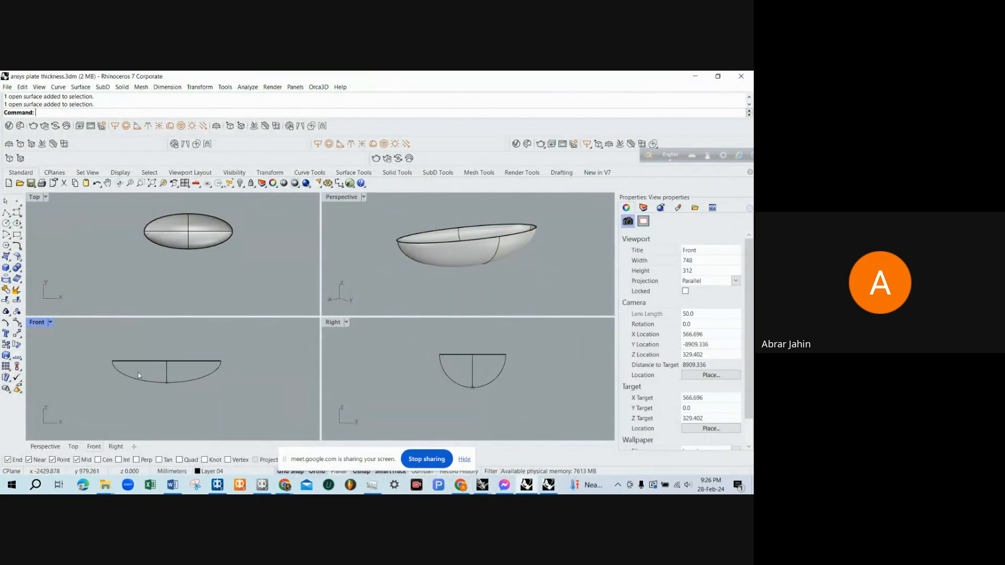
click(158, 383)
text(section)
key(Return)
click(132, 344)
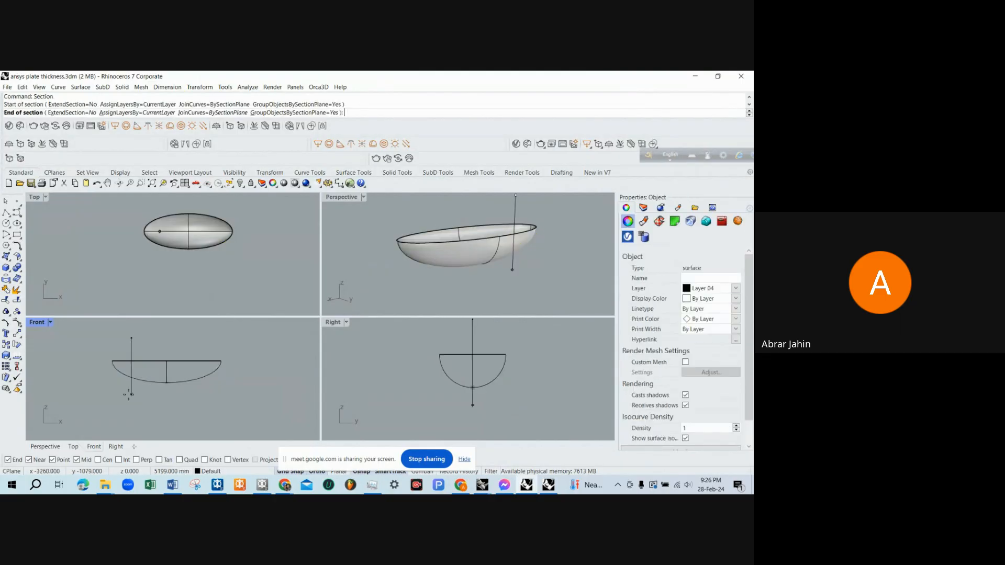
click(130, 395)
click(147, 342)
click(150, 400)
click(165, 335)
click(167, 402)
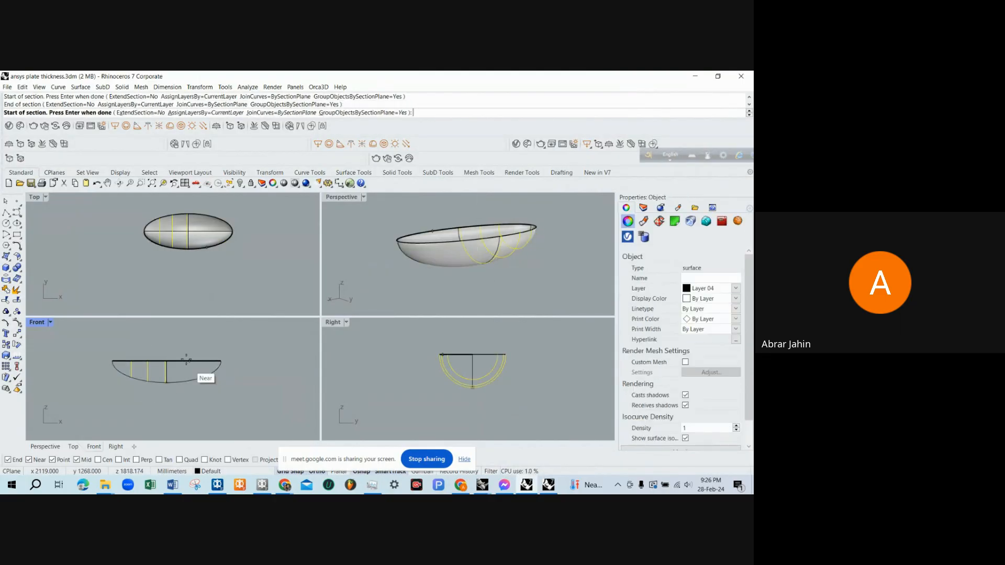
click(185, 346)
click(184, 417)
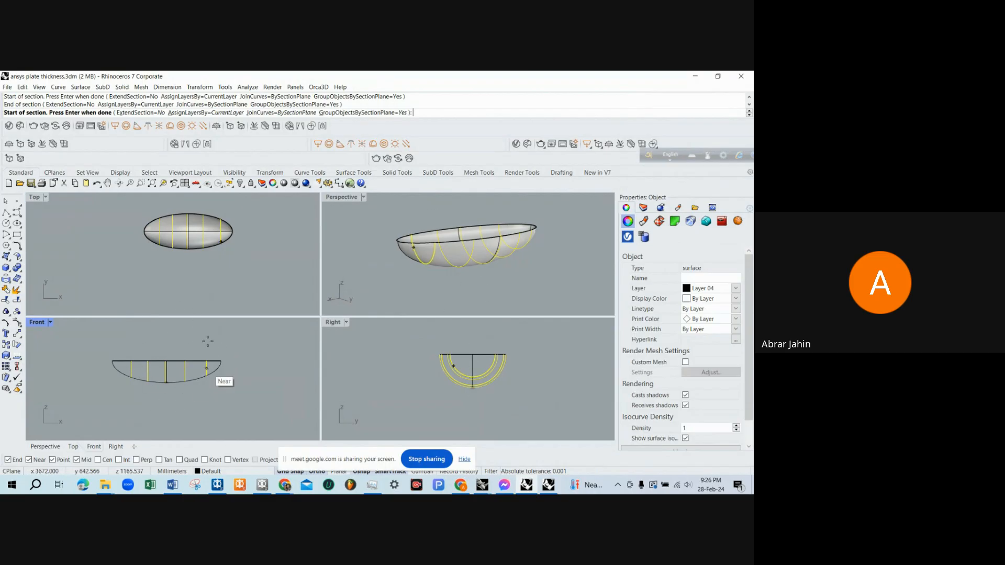
key(Return)
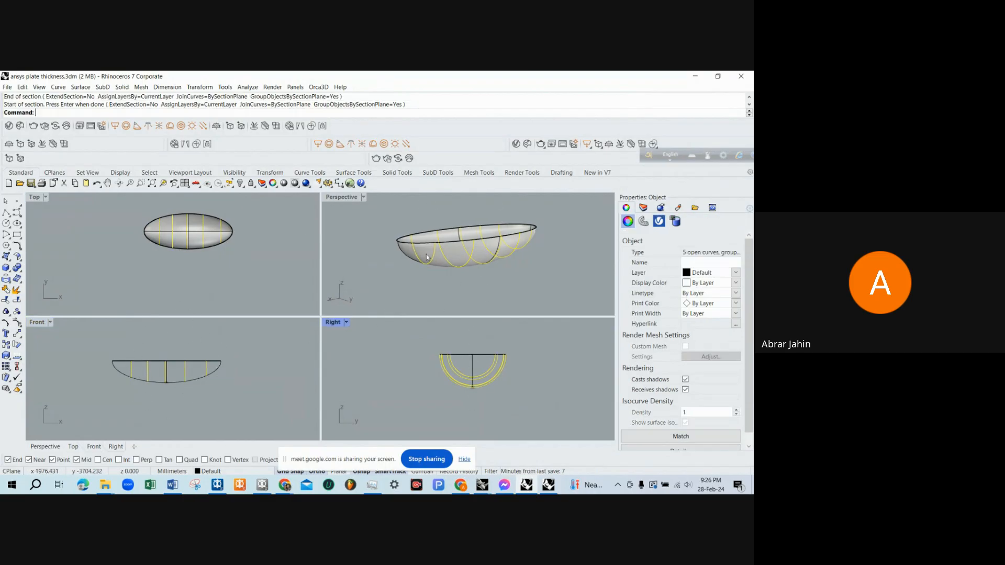
right_drag(426, 257, 450, 245)
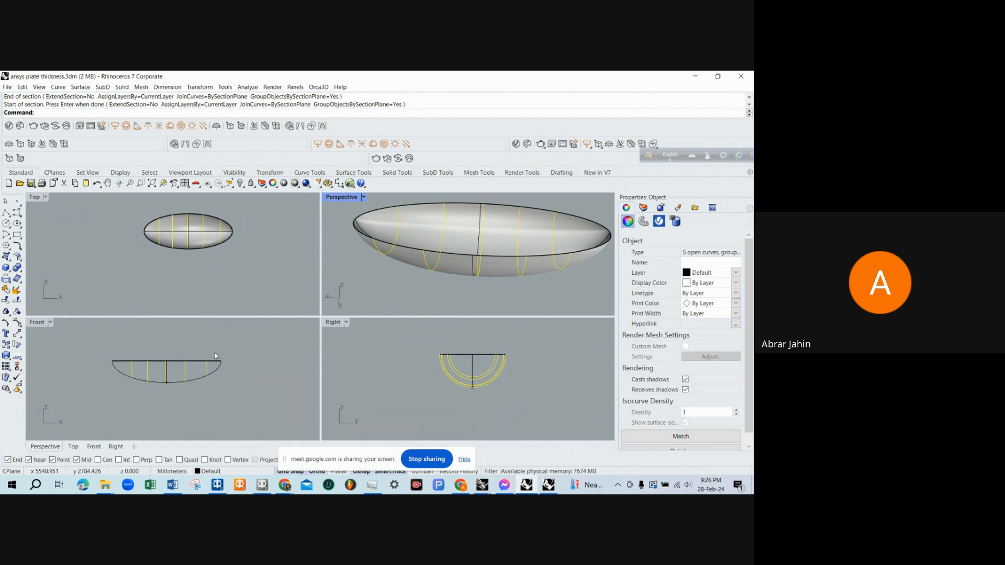
key(ctrl+z)
Try the Contour command on the hull surface in the front view with a spacing of 1000 mm.
scroll(167, 377, up, 3)
click(167, 377)
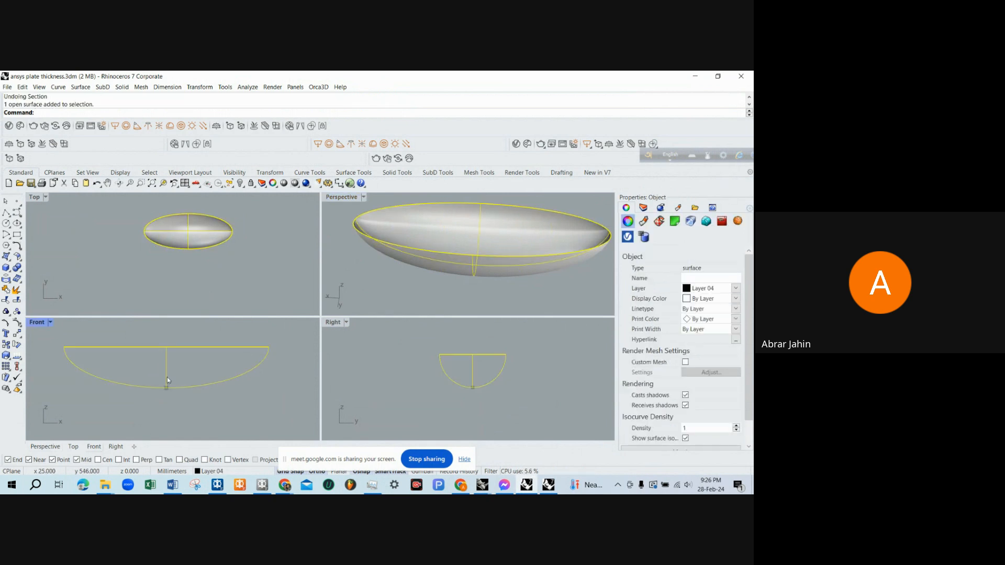
text(contour)
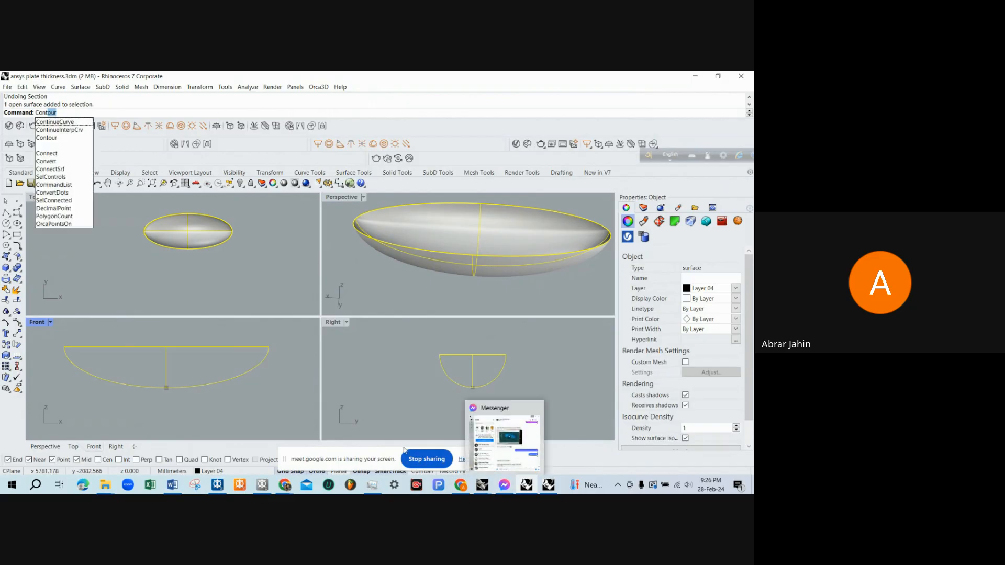
key(Return)
scroll(275, 382, down, 3)
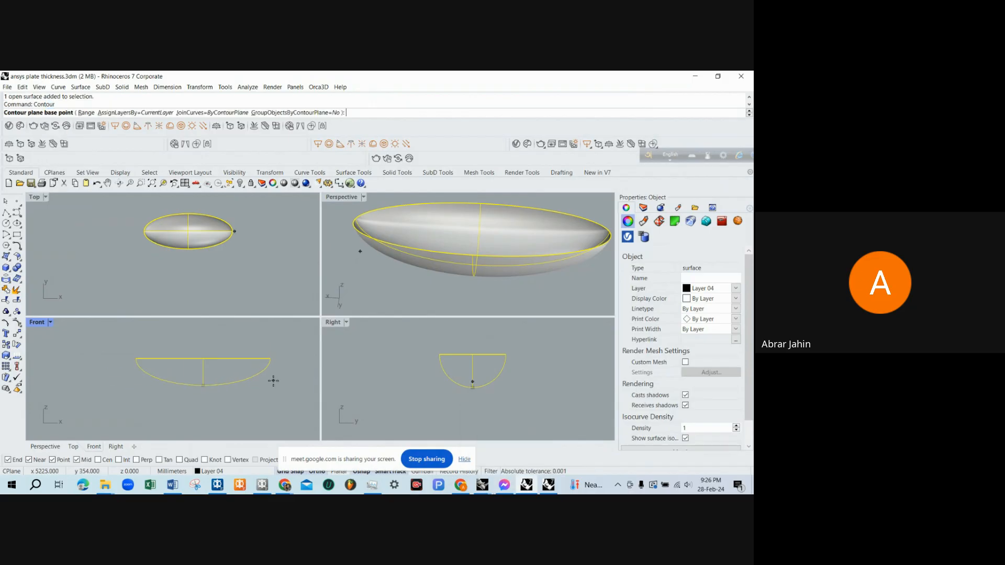
click(129, 359)
click(213, 344)
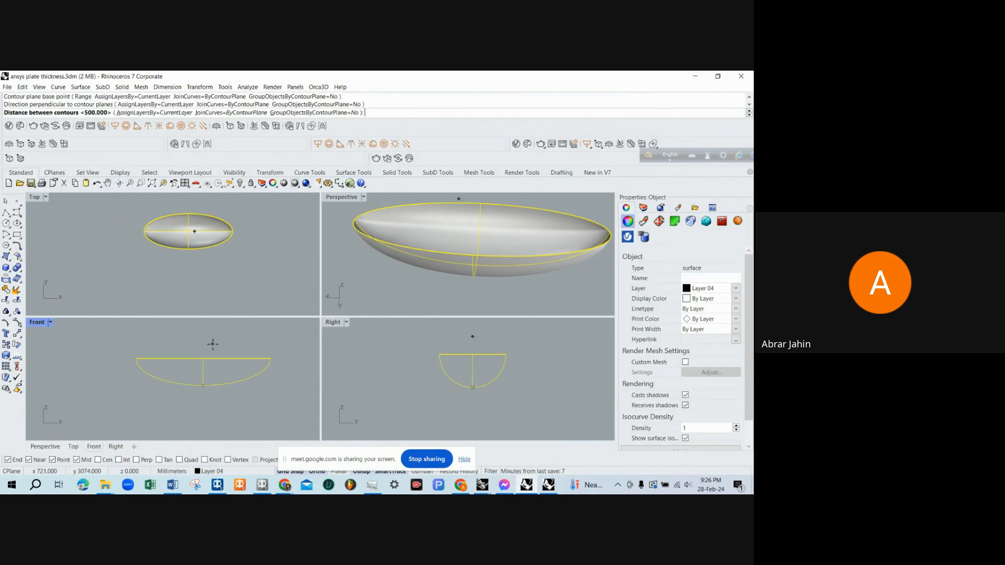
text(1000)
key(Return)
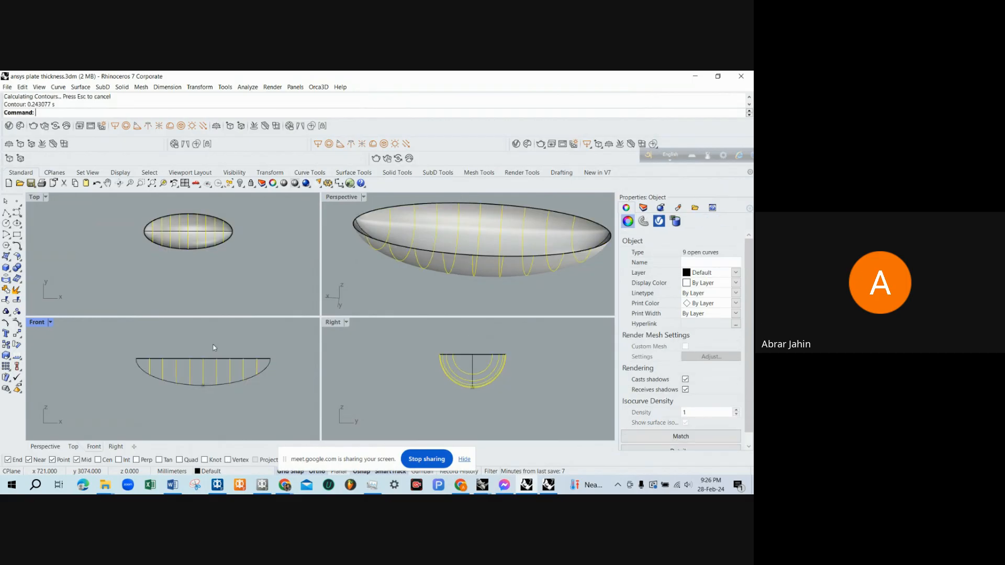
scroll(478, 238, down, 6)
right_drag(478, 238, 438, 244)
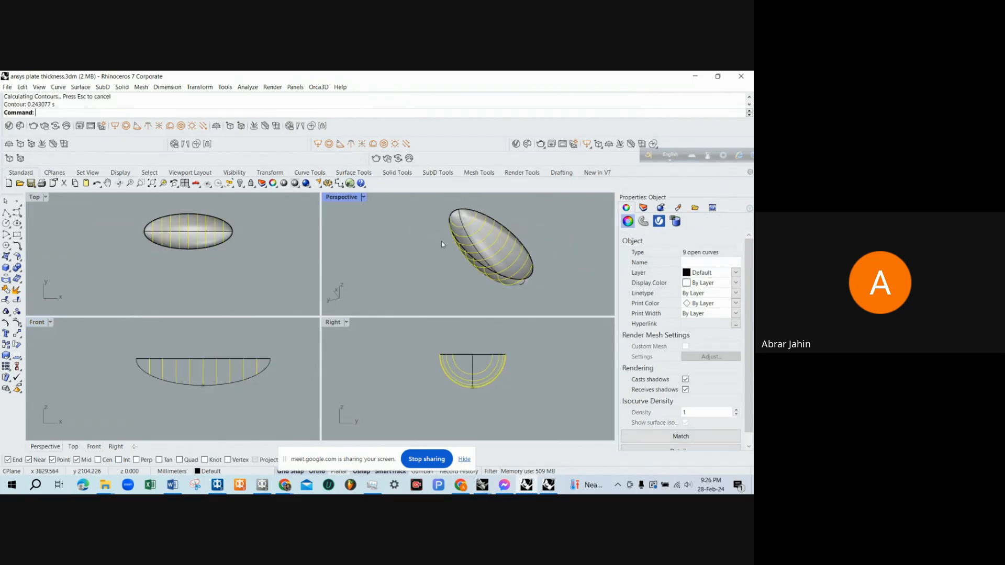
key(ctrl+z)
Contour the hull surface lengthwise from the end point of its upper edge at 2500 mm spacing and clear the selection.
click(228, 382)
right_click(227, 382)
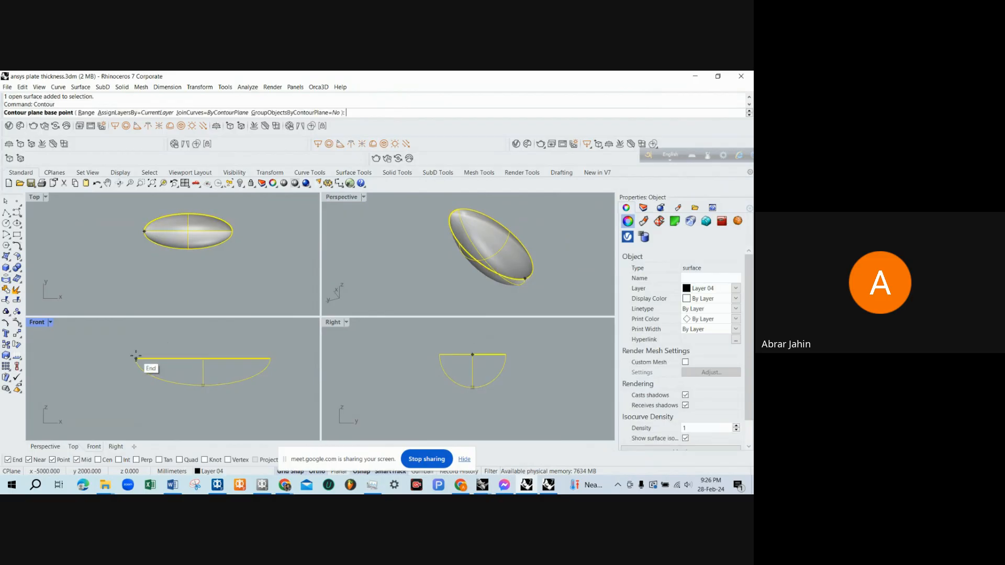
click(136, 359)
click(186, 348)
text(2500)
key(Return)
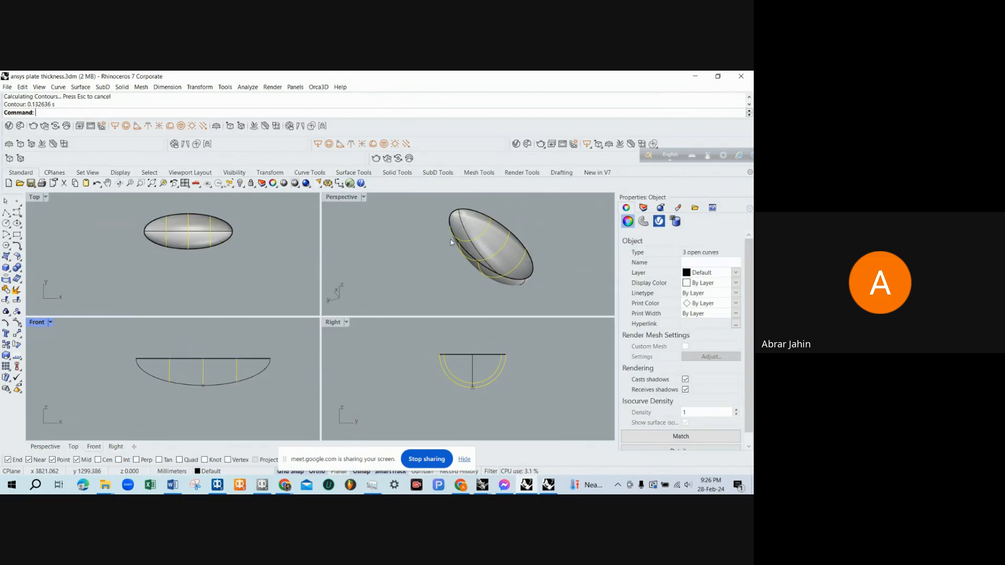
scroll(485, 241, up, 5)
mouse_move(450, 243)
right_down()
mouse_move(485, 241)
mouse_move(445, 244)
right_up()
scroll(461, 242, down, 6)
scroll(483, 245, up, 6)
key(Escape)
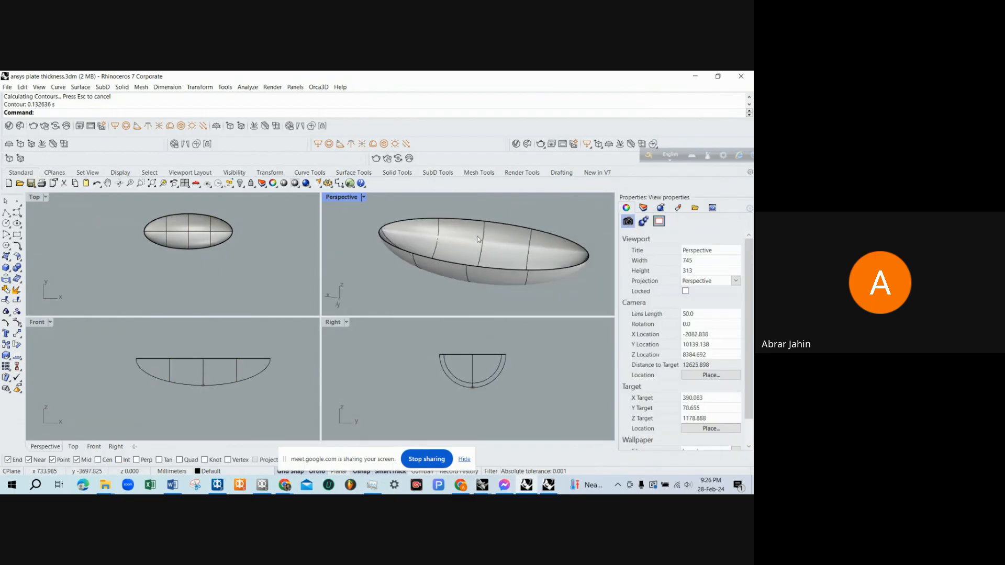
Select only the contour curve nearest the hull's positive-X end, without picking the hull surface.
scroll(445, 243, up, 5)
click(456, 249)
scroll(463, 251, down, 3)
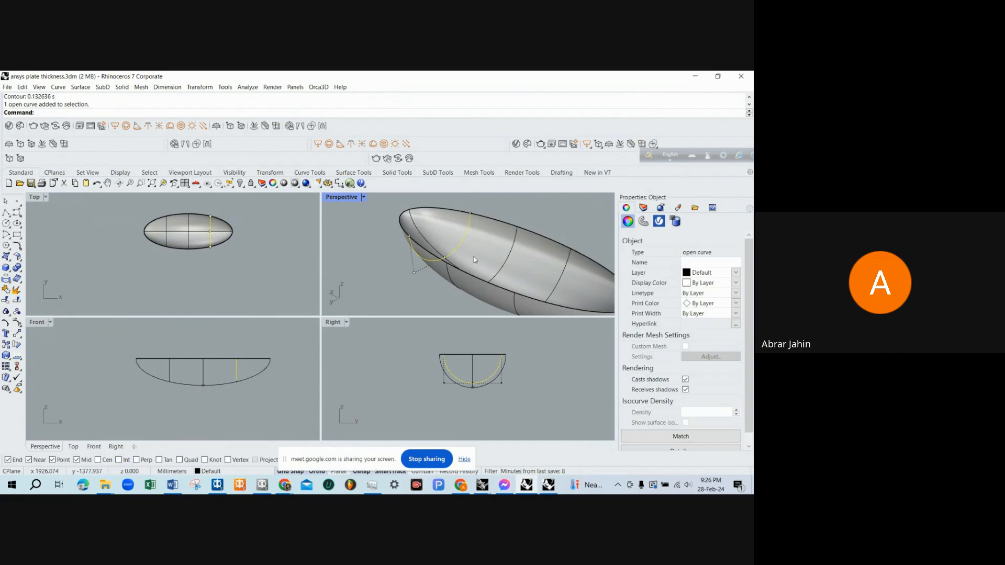
key(Escape)
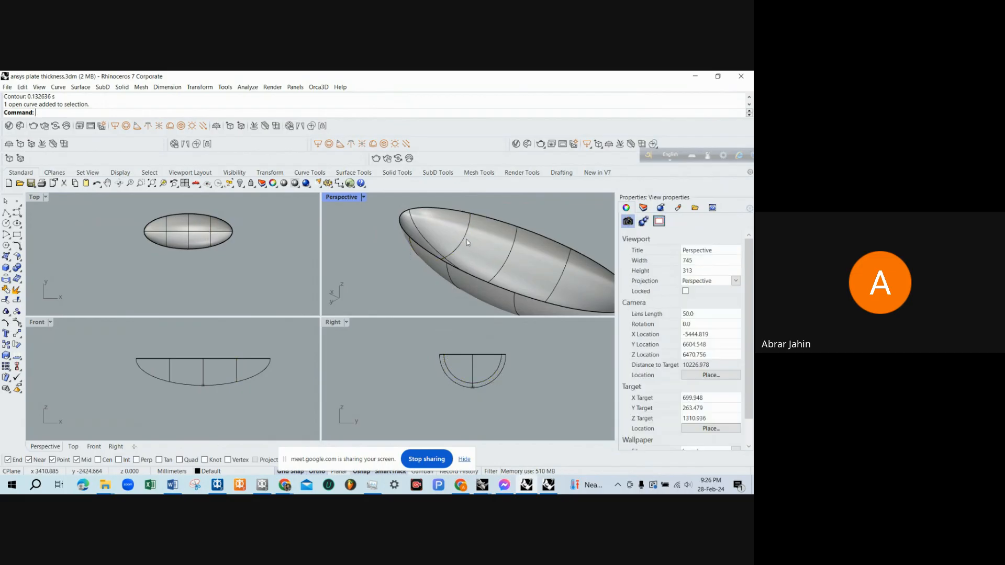
click(466, 238)
key(Escape)
click(463, 239)
scroll(400, 372, down, 6)
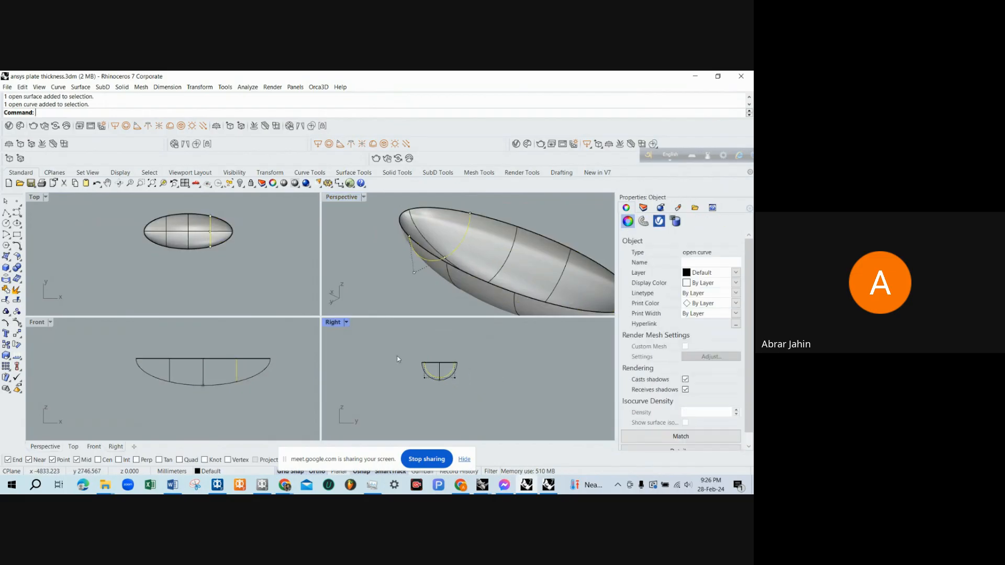
text(m)
key(Return)
click(390, 342)
key(Escape)
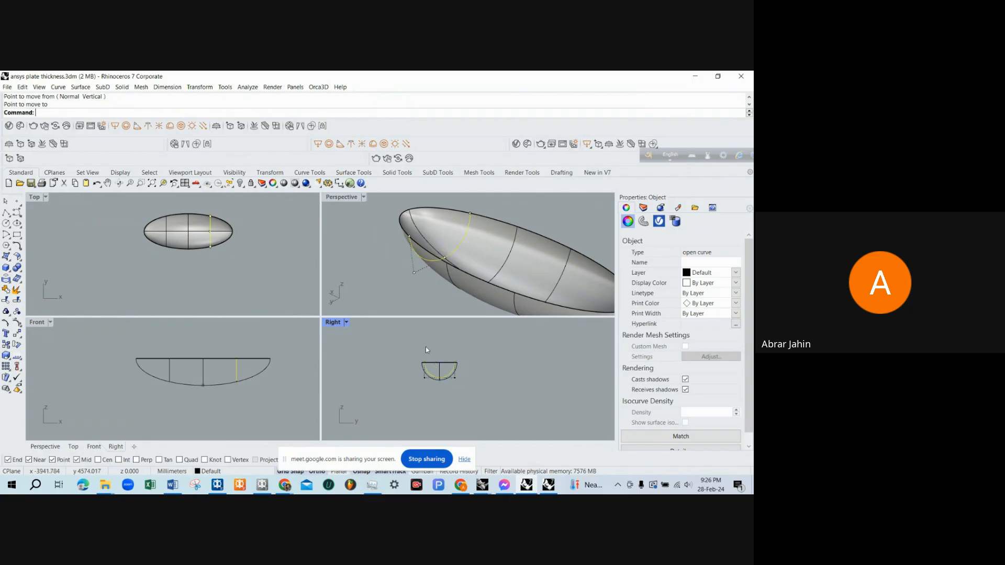
key(Return)
click(479, 345)
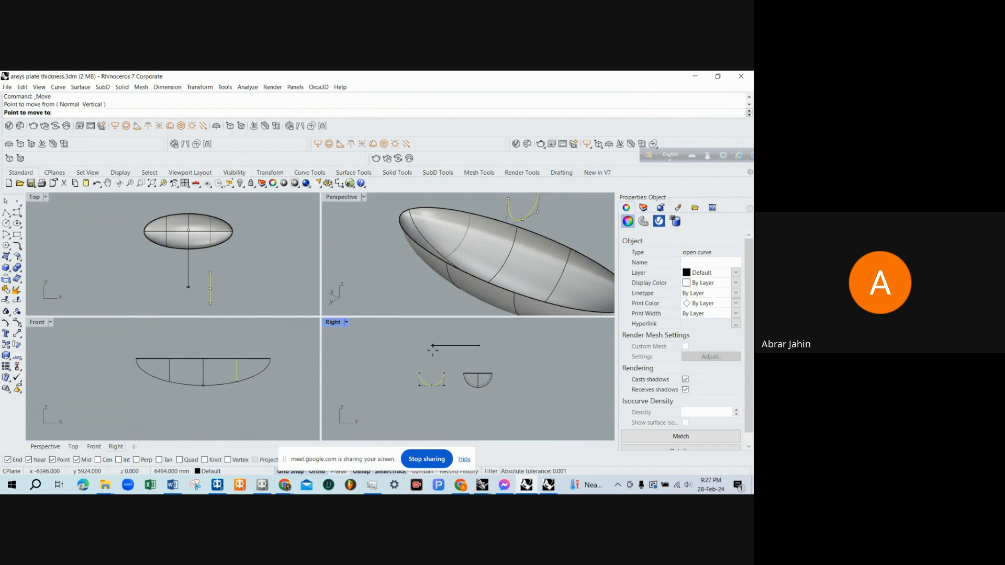
click(472, 343)
scroll(505, 356, down, 3)
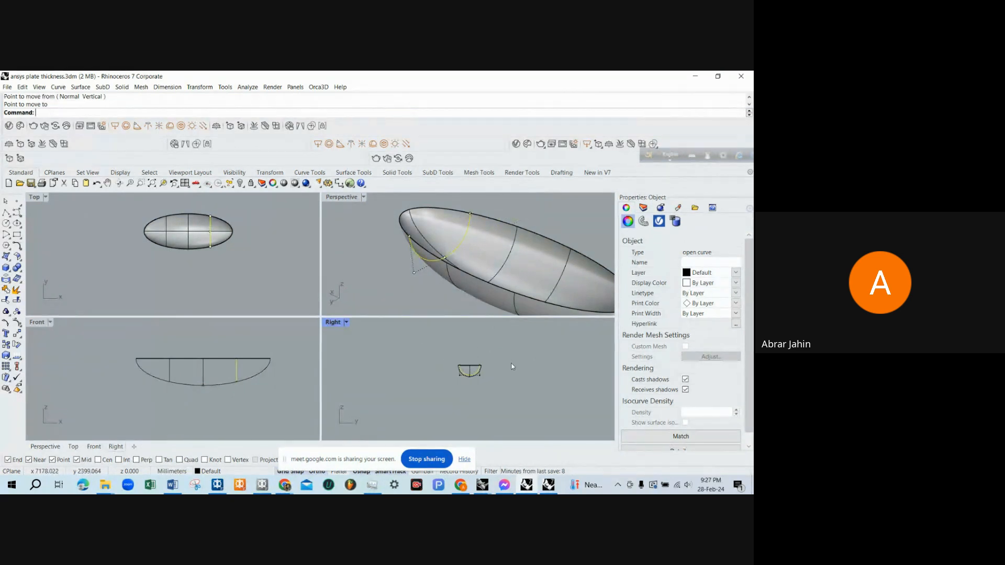
Move the selected contour curve 5000 mm sideways out of the hull, in the negative Y direction.
key(Return)
click(487, 339)
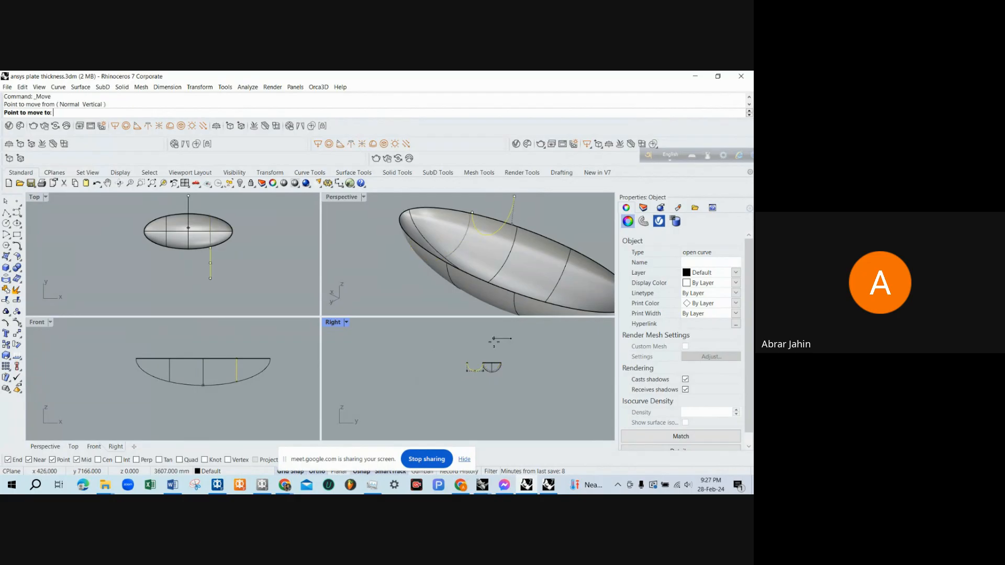
text(5000)
key(Return)
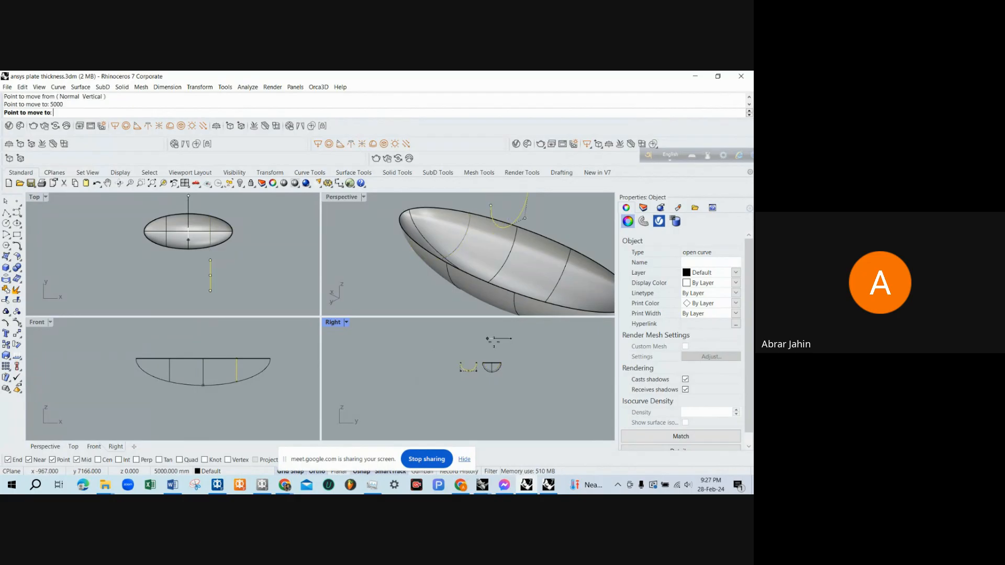
click(436, 341)
Maximize the right view and try moving the separated curve back over the hull section.
double_click(340, 323)
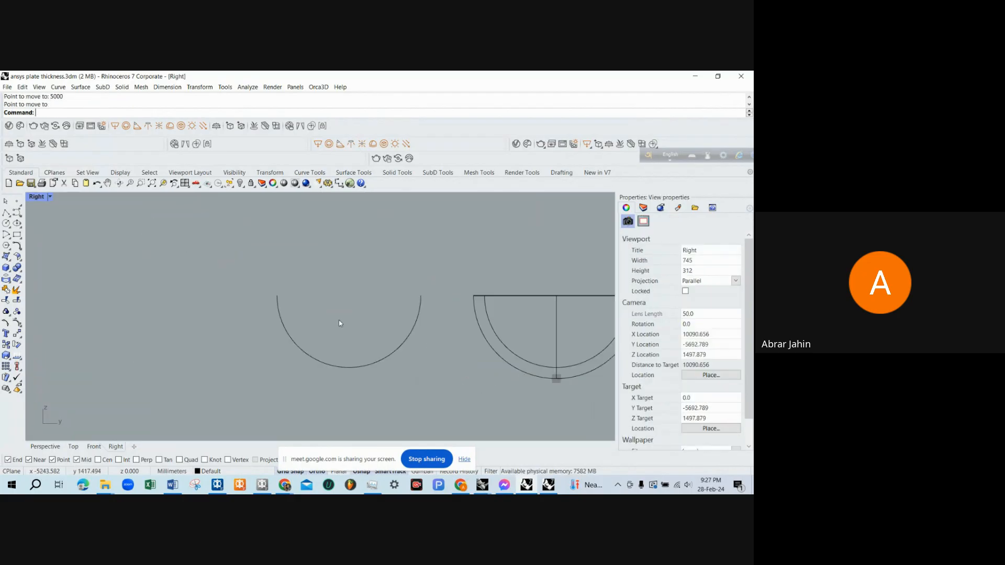
scroll(341, 323, down, 2)
click(355, 359)
key(Return)
click(293, 372)
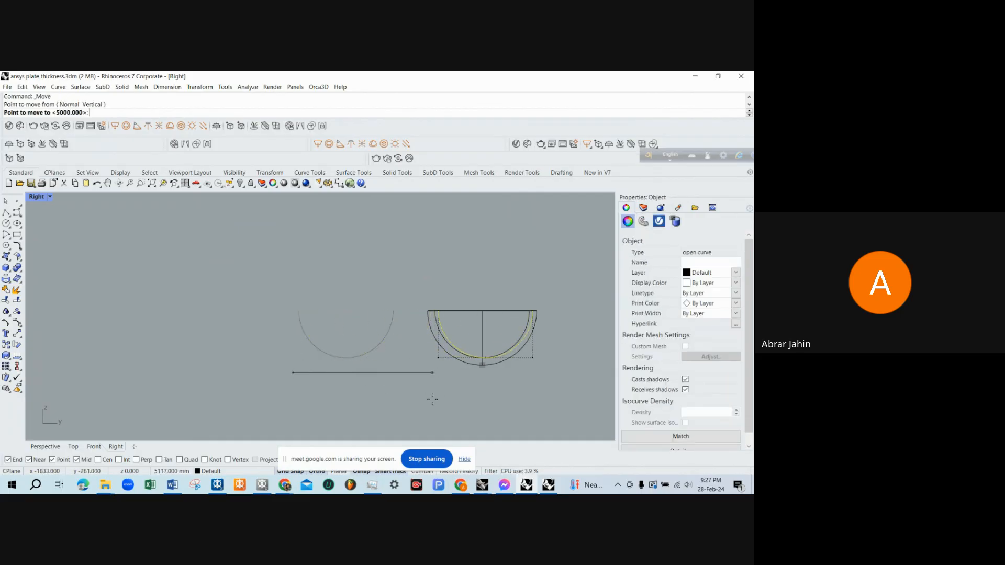
key(Escape)
key(Escape)
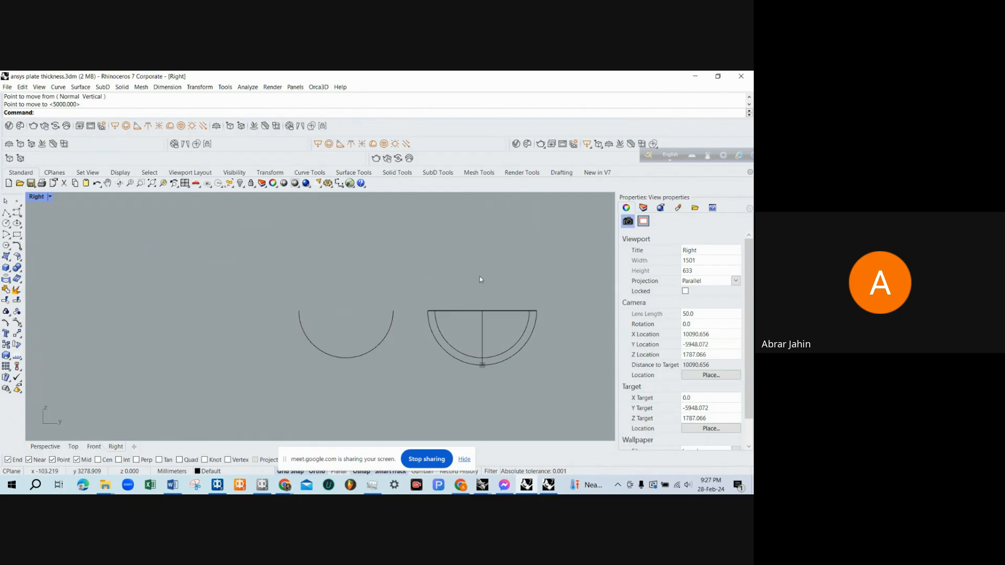
click(327, 357)
key(Escape)
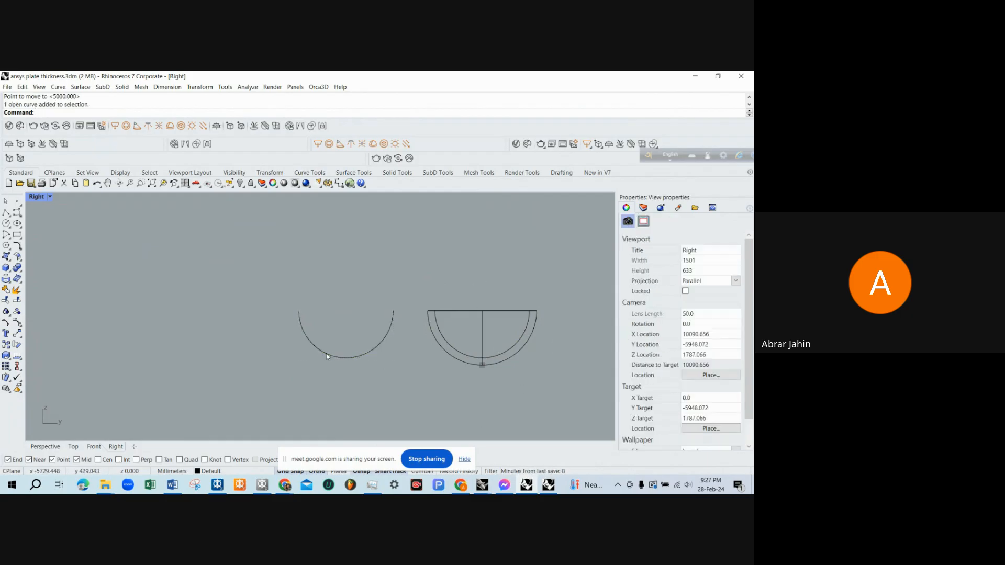
Move the separated curve freehand across the hull section and undo that move.
click(326, 356)
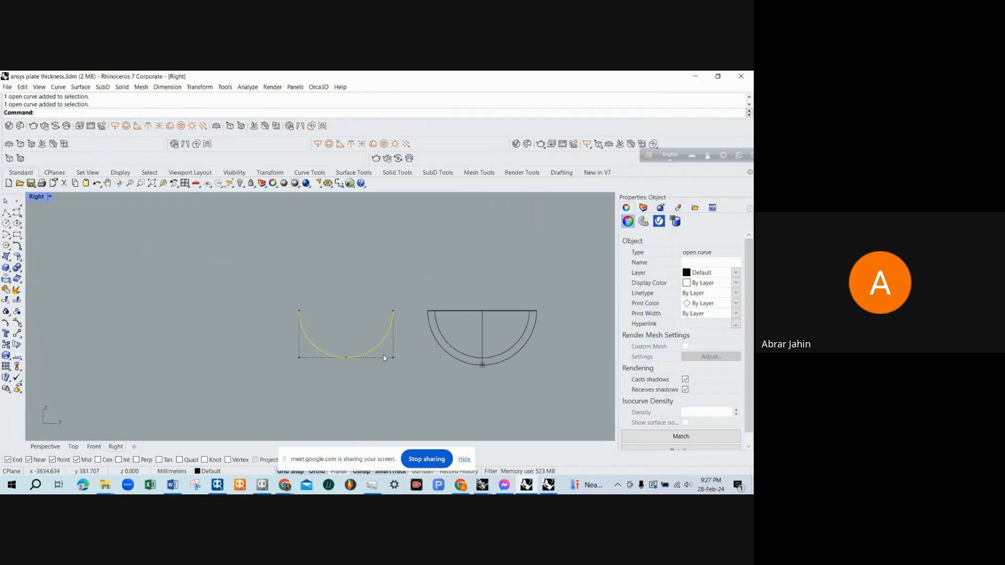
text(m)
key(Return)
click(246, 278)
click(427, 275)
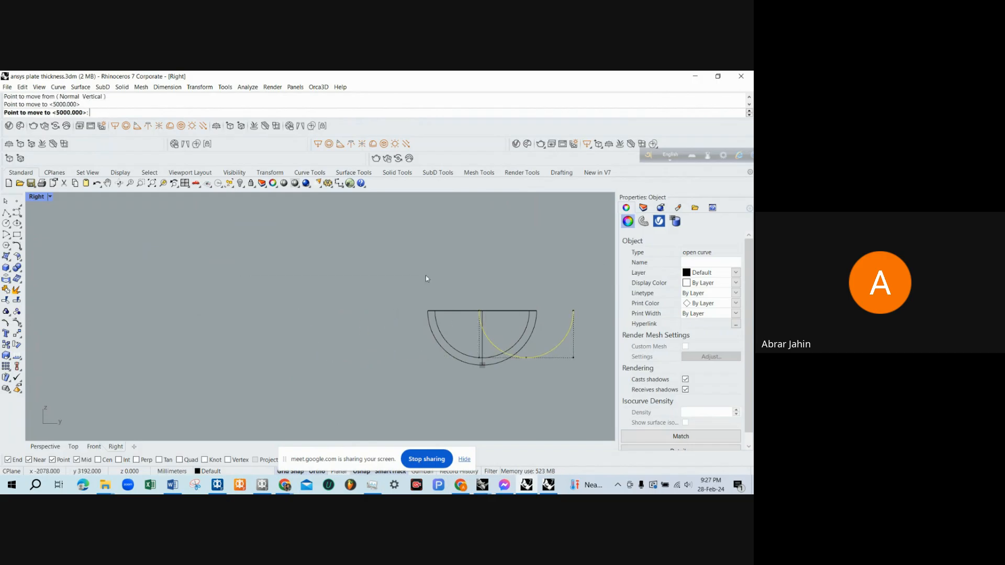
key(ctrl+z)
Try moving the separated curve horizontally towards the hull by a distance of 5000 mm.
text(m)
key(Return)
click(332, 281)
text(5000)
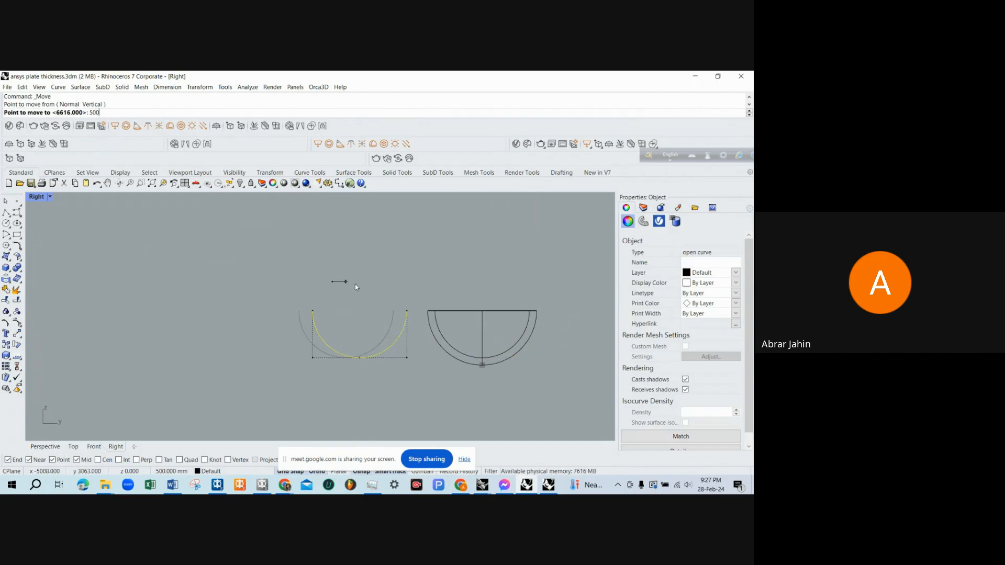
key(Return)
key(Escape)
key(Escape)
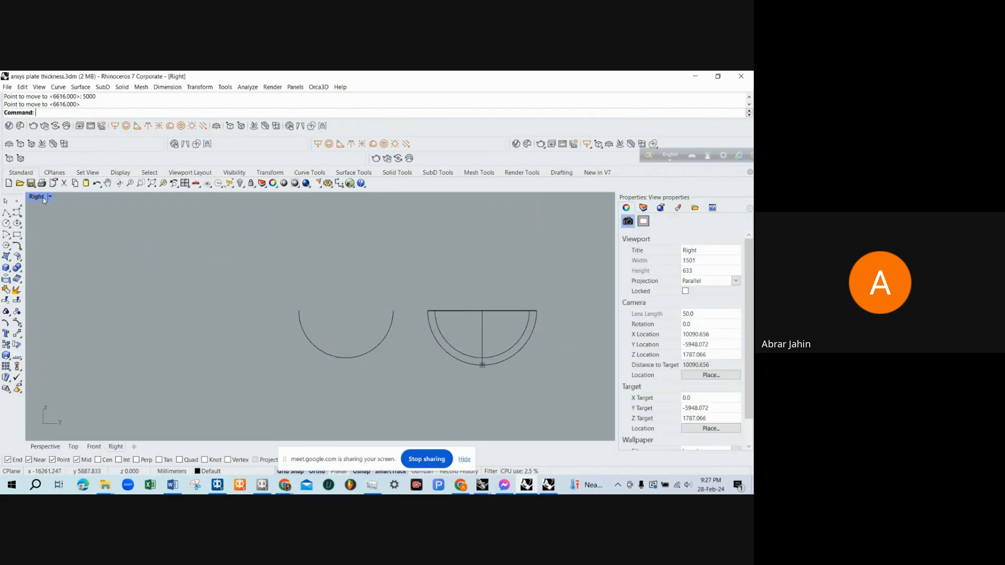
Offset the separated frame curve 150 mm towards its inner side and clear the selection.
scroll(282, 293, up, 2)
scroll(382, 367, down, 2)
scroll(348, 346, up, 3)
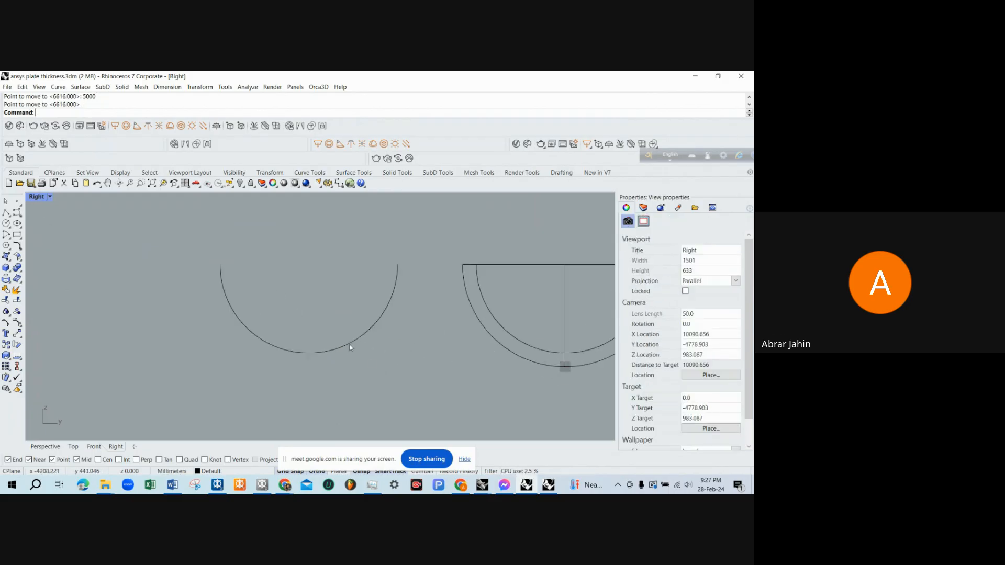
click(227, 292)
text(ffset)
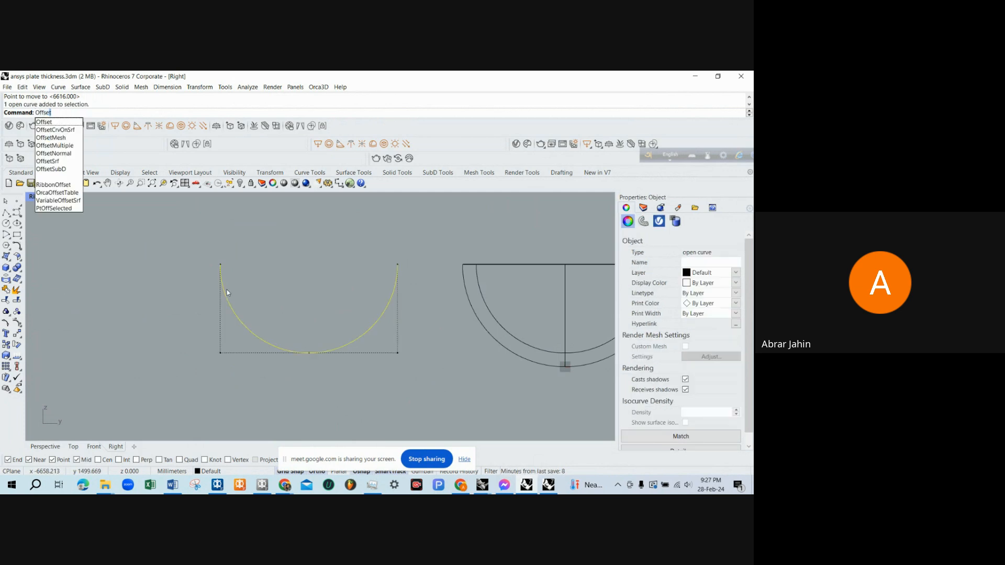
key(Return)
click(246, 275)
key(Escape)
Close both upper ends between the frame curve and its inner offset with short horizontal polylines.
click(6, 212)
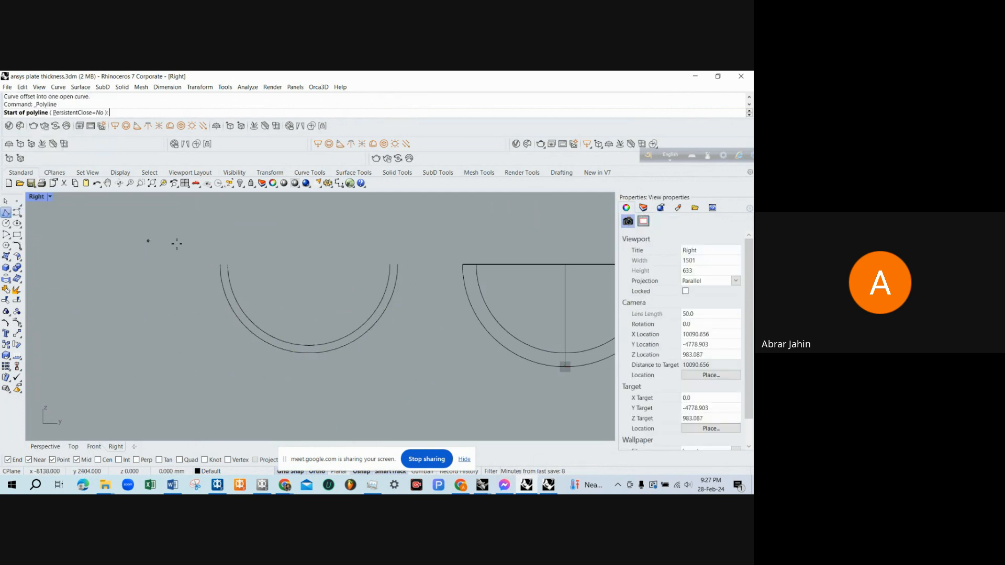
click(220, 265)
click(220, 265)
right_click(220, 266)
right_click(398, 270)
click(398, 265)
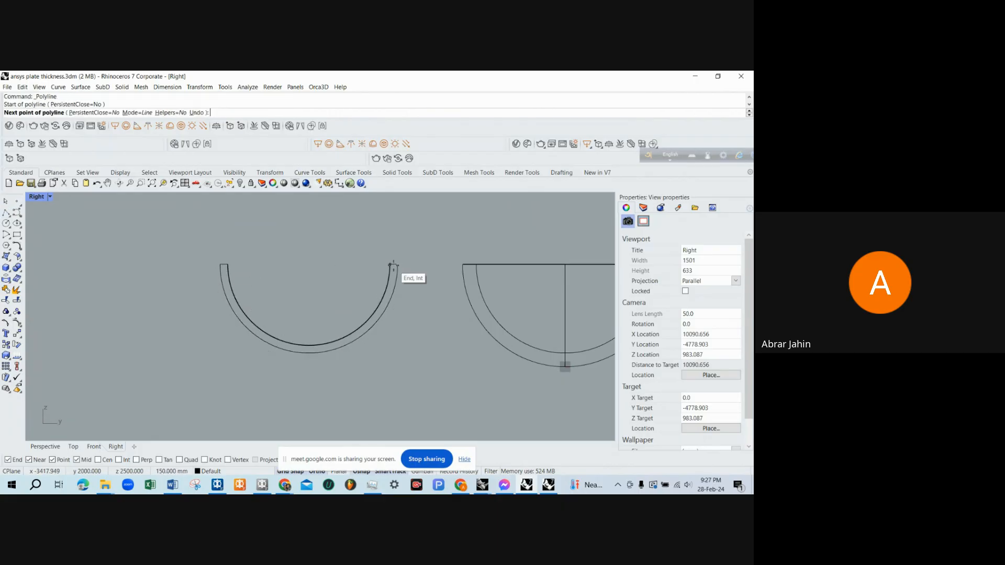
click(391, 265)
right_click(390, 266)
scroll(345, 342, up, 2)
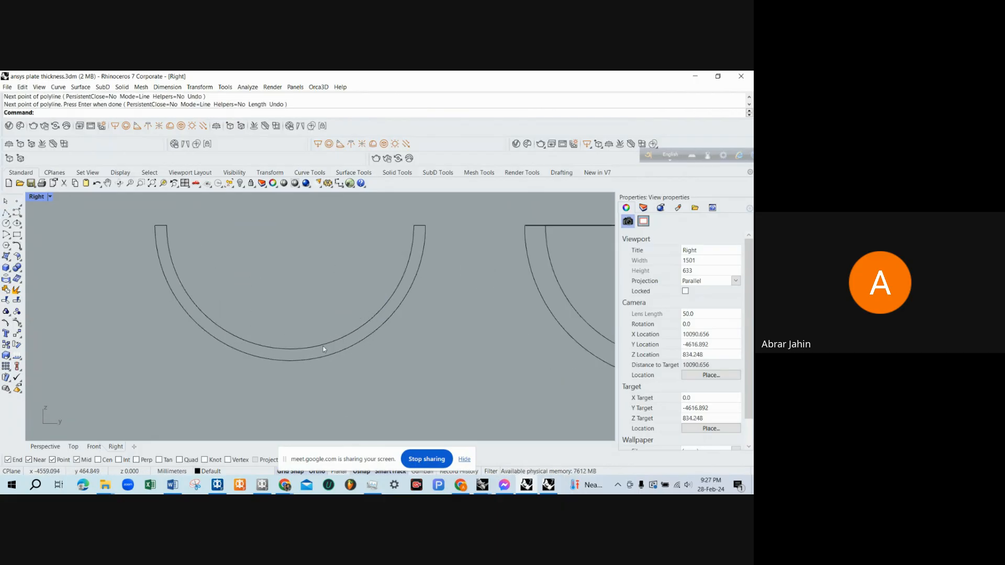
Draw a horizontal line across the lower part of the inner arc and trim away the arc below it.
click(5, 212)
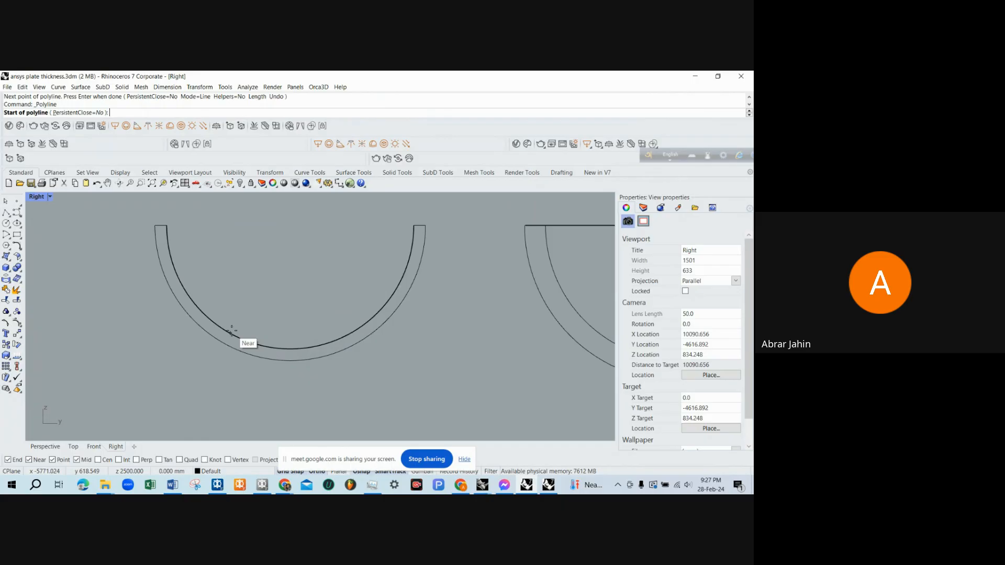
click(231, 334)
click(350, 333)
right_click(326, 344)
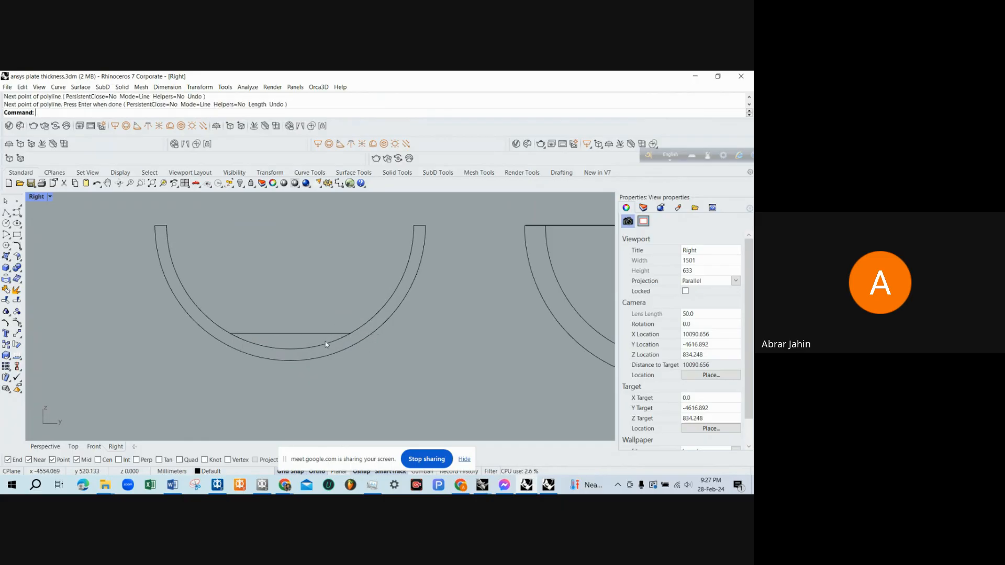
key(Return)
click(315, 334)
right_click(315, 337)
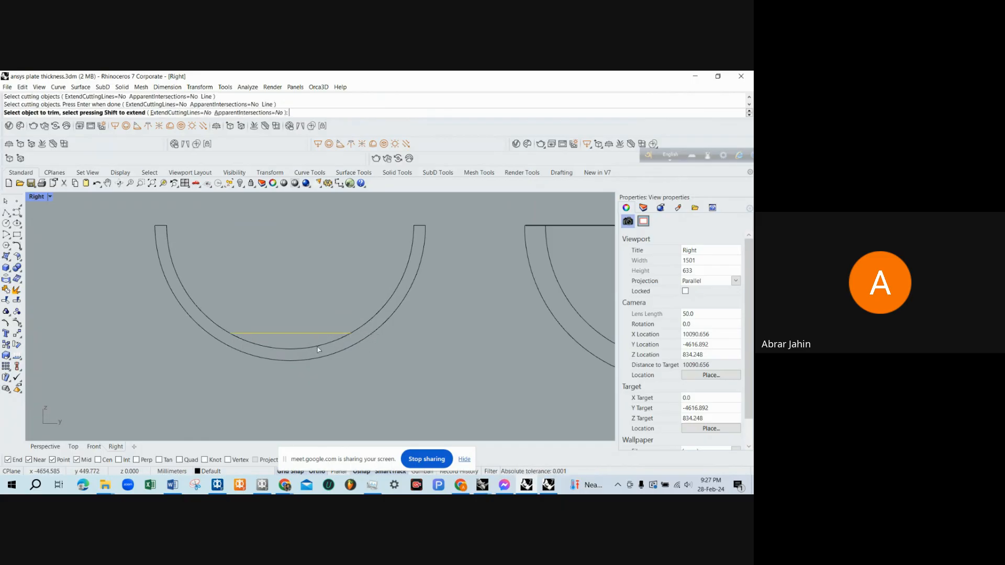
click(316, 346)
right_click(316, 347)
Undo the trim, the added polylines and the inner offset of the separated frame curve.
scroll(316, 347, down, 8)
scroll(311, 352, up, 4)
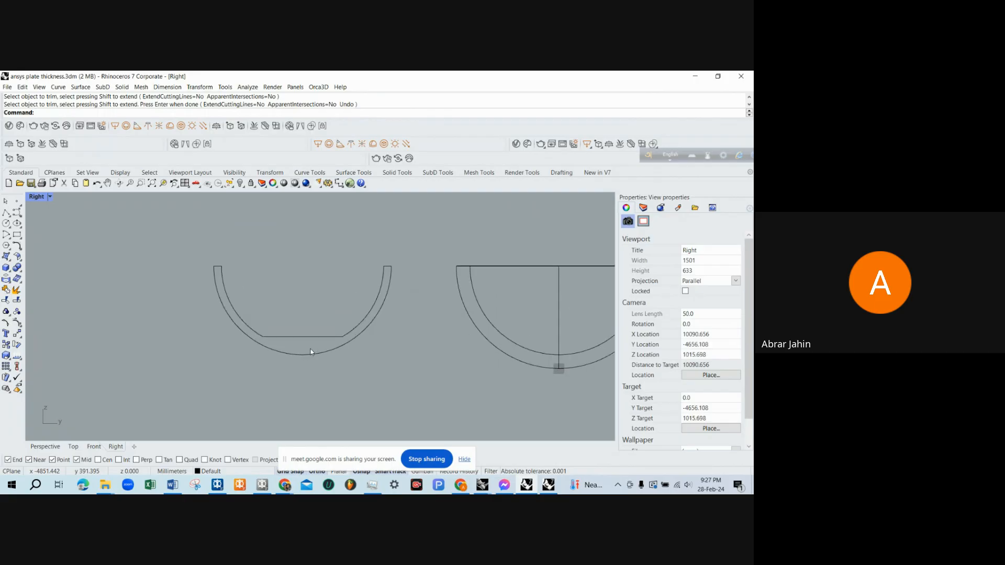
scroll(314, 348, up, 5)
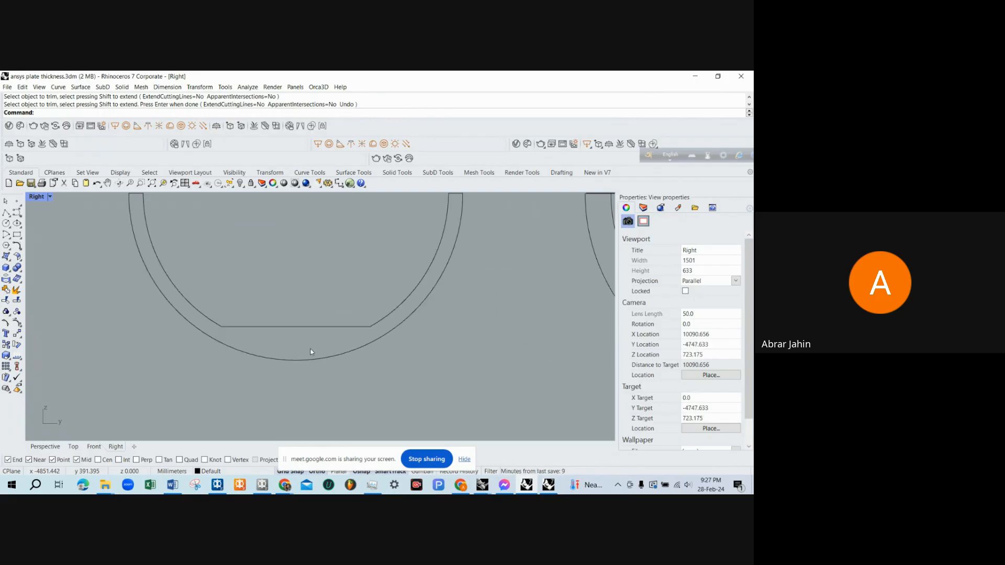
scroll(318, 346, down, 4)
scroll(321, 343, up, 2)
scroll(320, 341, down, 4)
scroll(320, 342, up, 6)
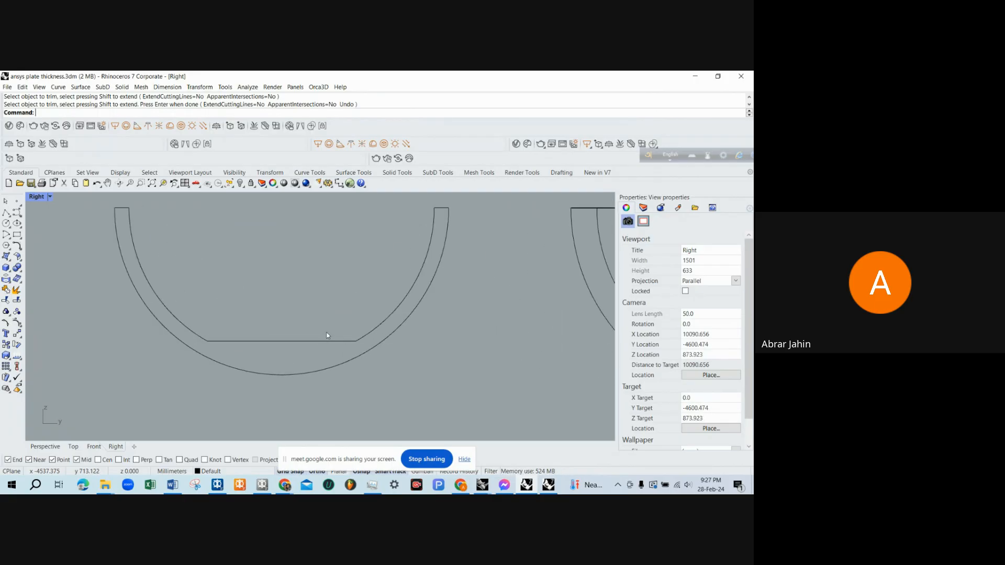
key(ctrl+z)
key(ctrl+z)
key(Escape)
scroll(338, 351, down, 3)
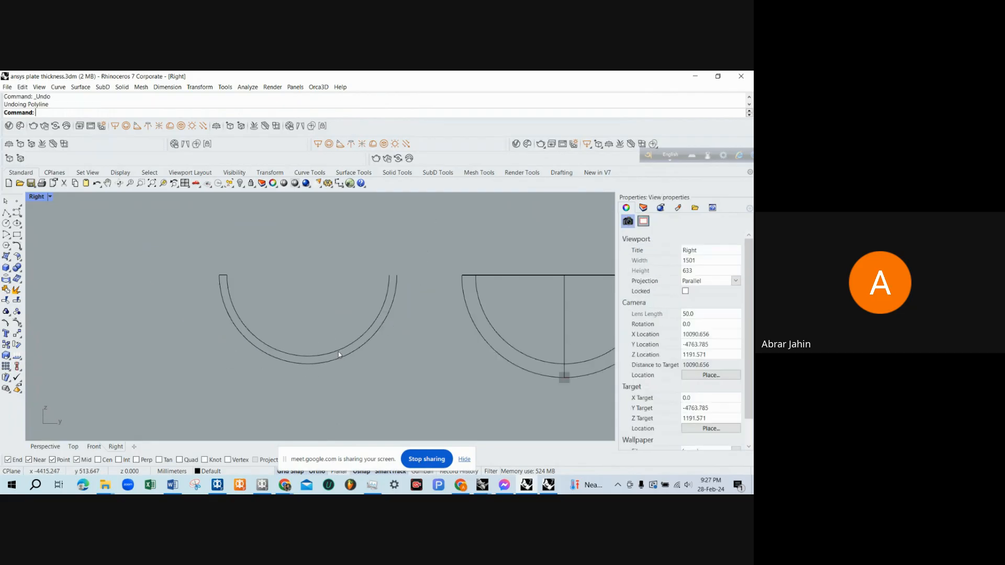
key(ctrl+z)
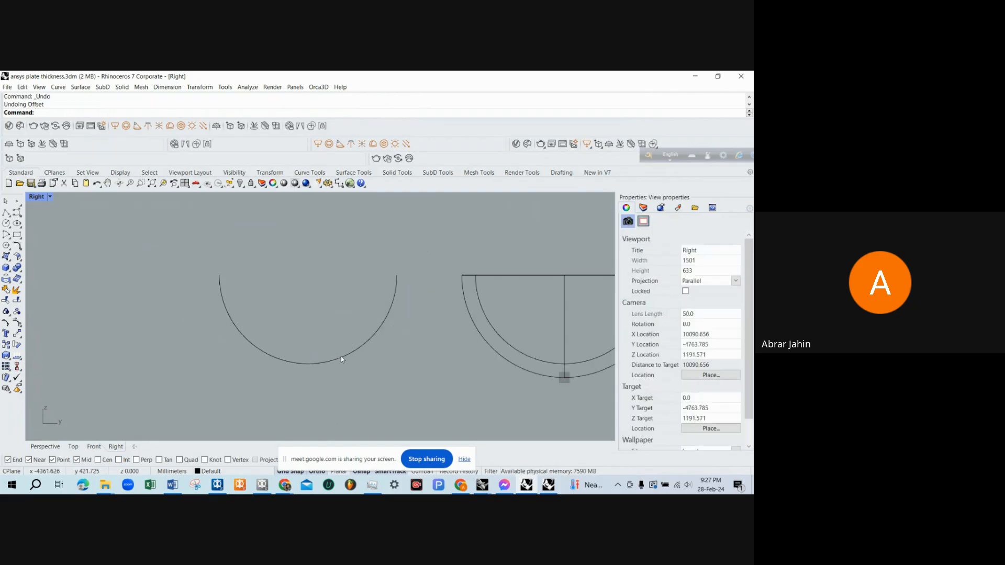
click(341, 358)
click(310, 323)
scroll(310, 324, down, 8)
click(339, 329)
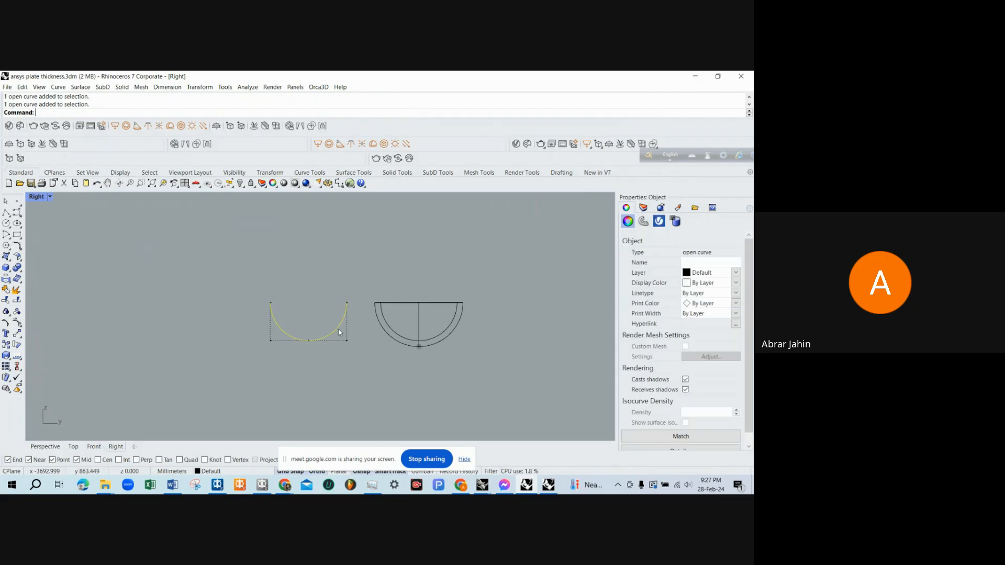
right_click(316, 375)
key(Escape)
scroll(325, 346, up, 4)
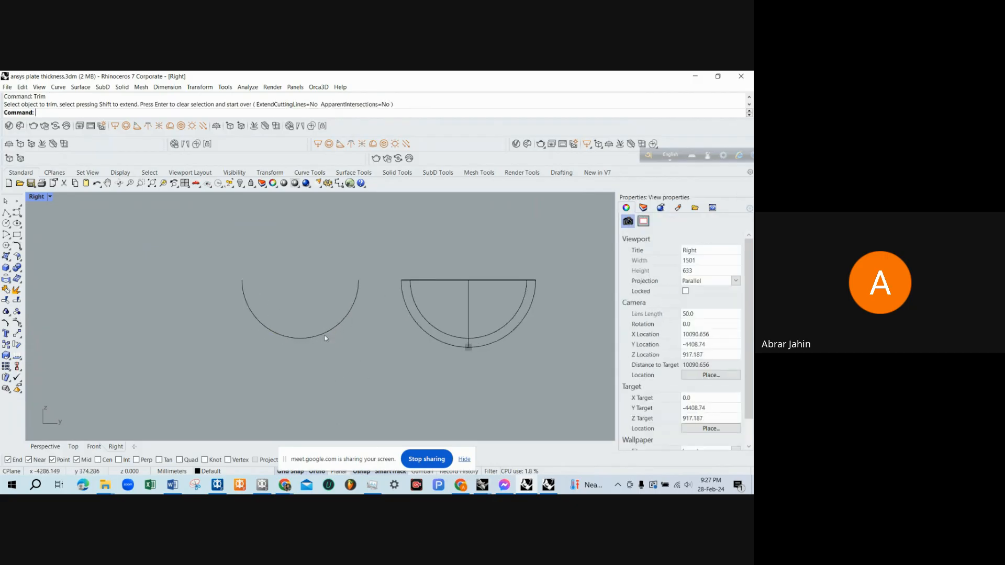
Try offsetting the separated frame curve inwards again with a distance of 150 mm.
click(325, 335)
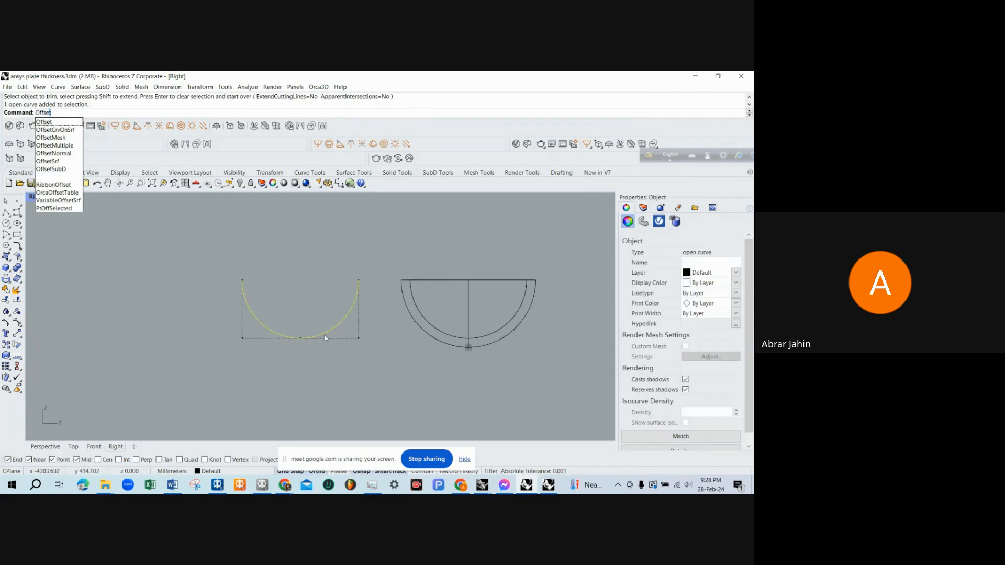
key(Return)
scroll(286, 313, up, 5)
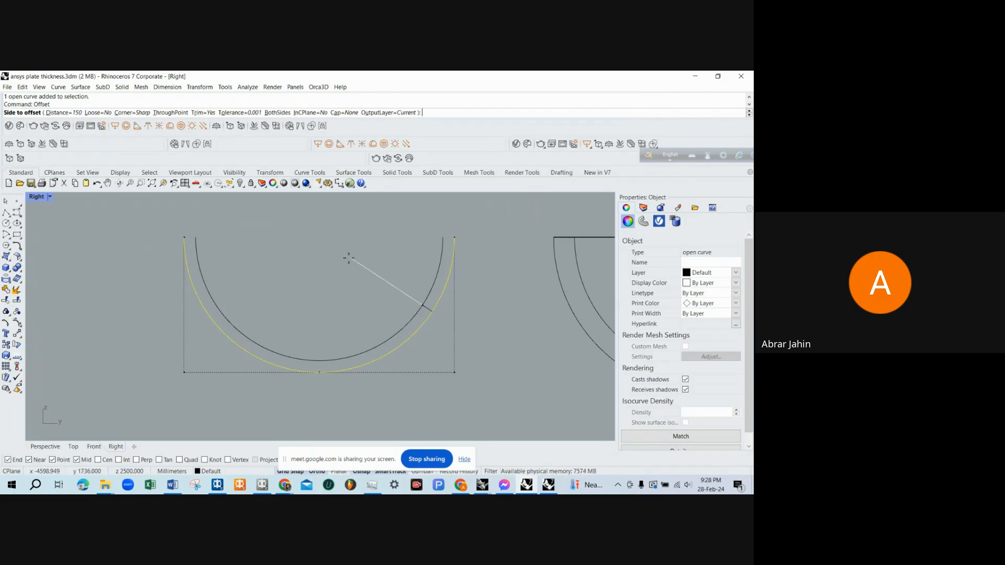
key(Escape)
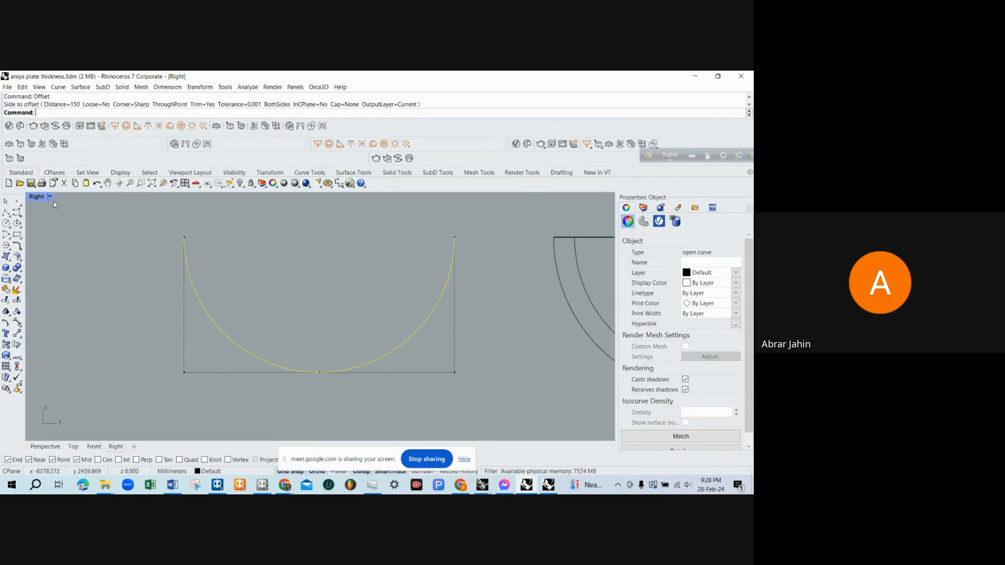
Restore the four-view layout and examine the separated frame curve beside the hull in perspective.
double_click(39, 200)
right_drag(450, 237, 471, 259)
scroll(455, 408, up, 1)
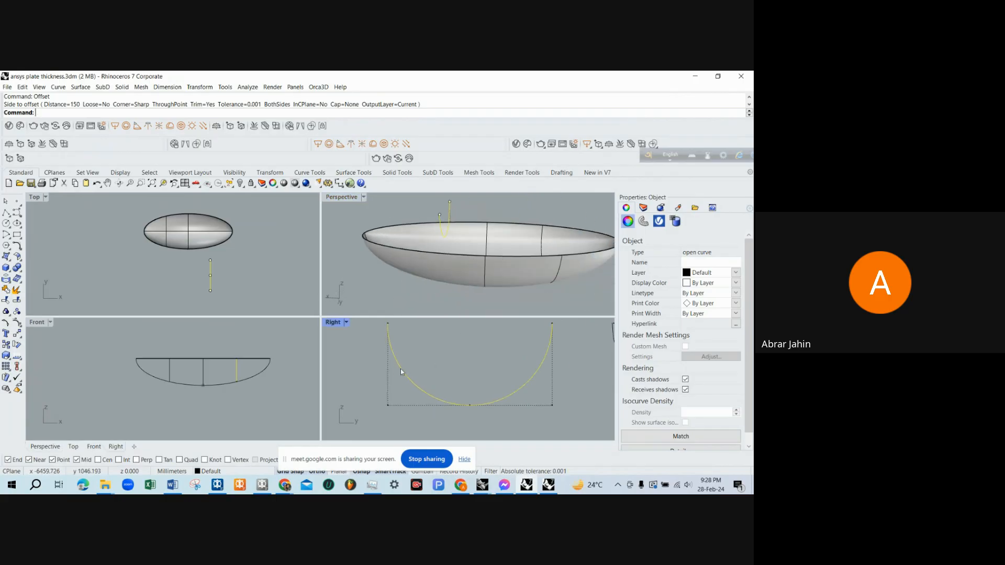
Offset the separated frame curve inwards by 150 mm in the Right view.
double_click(334, 323)
scroll(284, 332, down, 1)
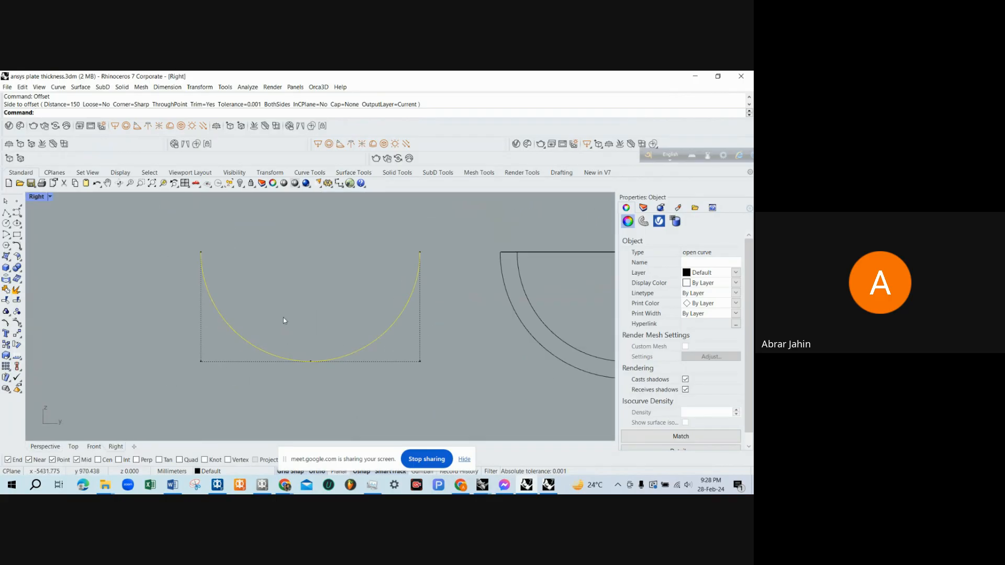
scroll(284, 320, up, 1)
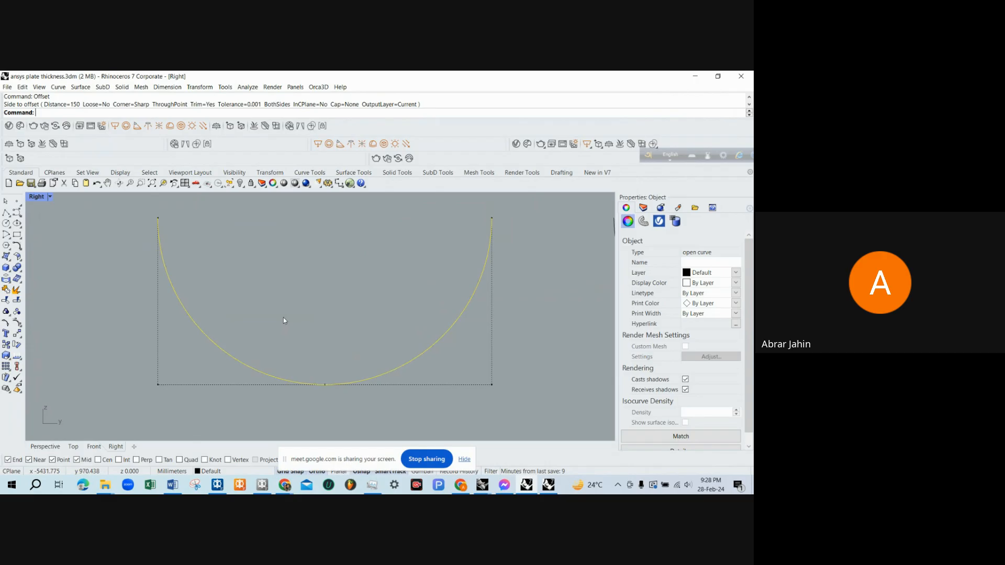
right_click(256, 310)
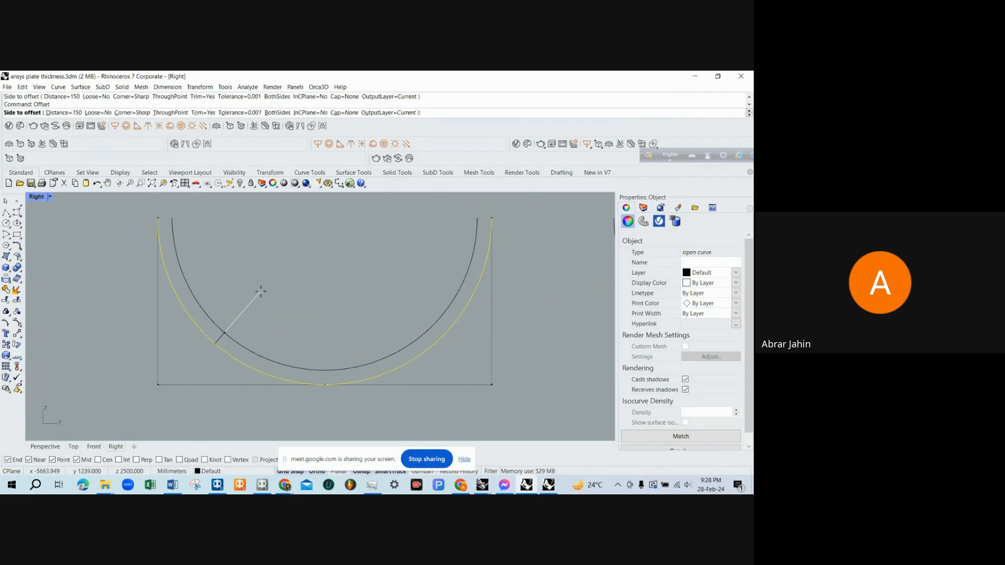
click(261, 291)
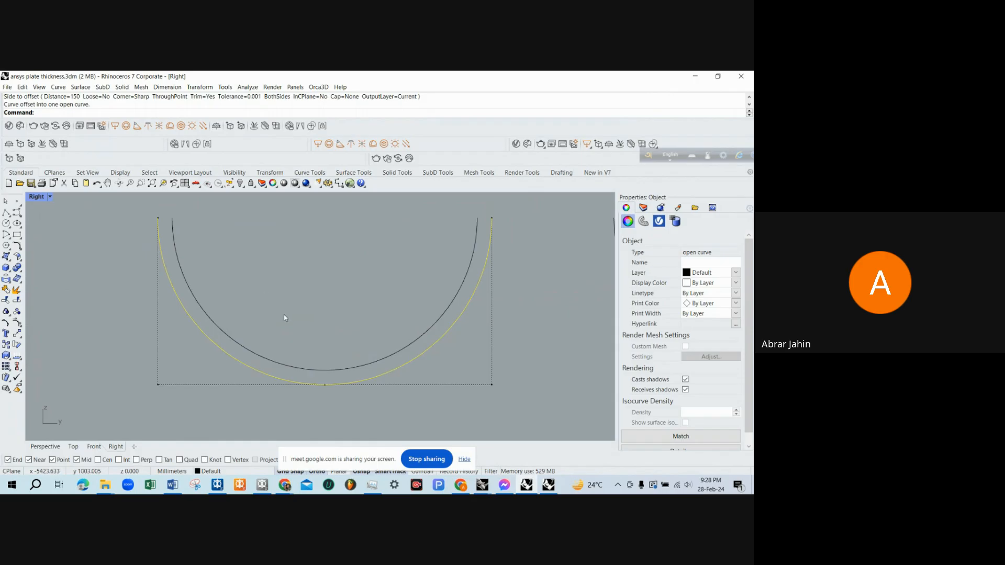
Examine the upper ends of the frame curve and its inner offset on both sides.
scroll(293, 317, down, 1)
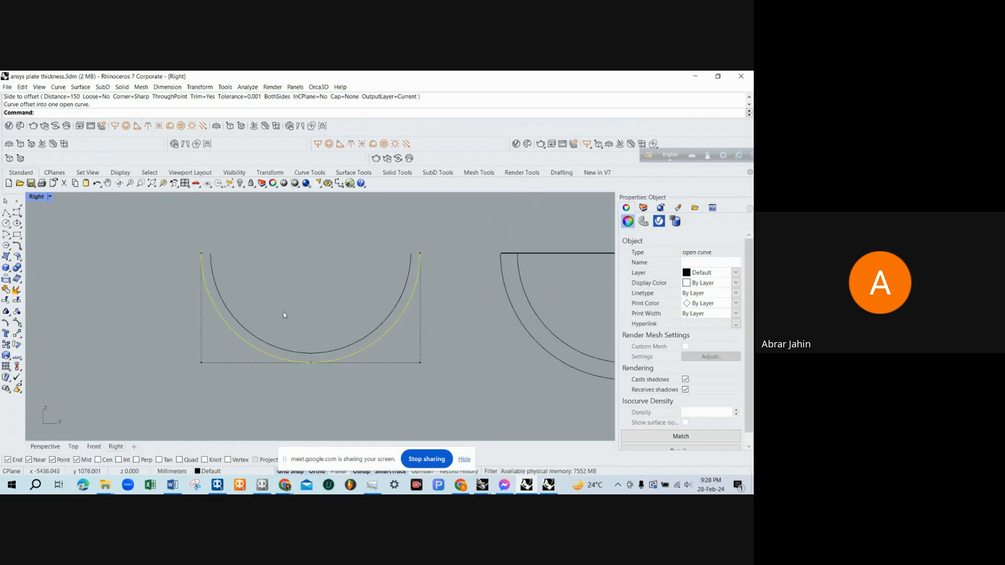
scroll(284, 312, down, 2)
scroll(236, 290, up, 5)
scroll(234, 288, up, 2)
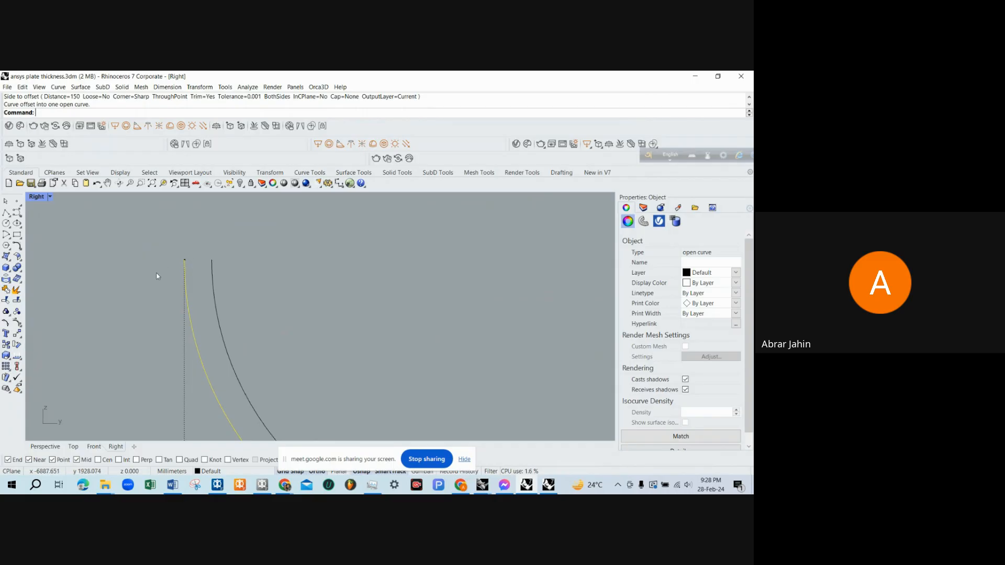
scroll(157, 276, down, 3)
scroll(440, 271, up, 3)
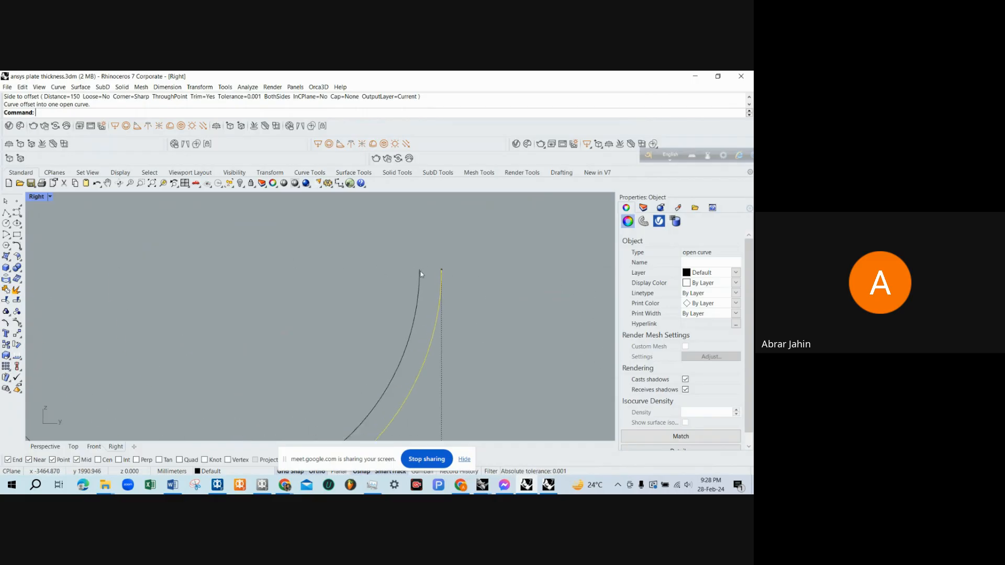
scroll(442, 274, down, 3)
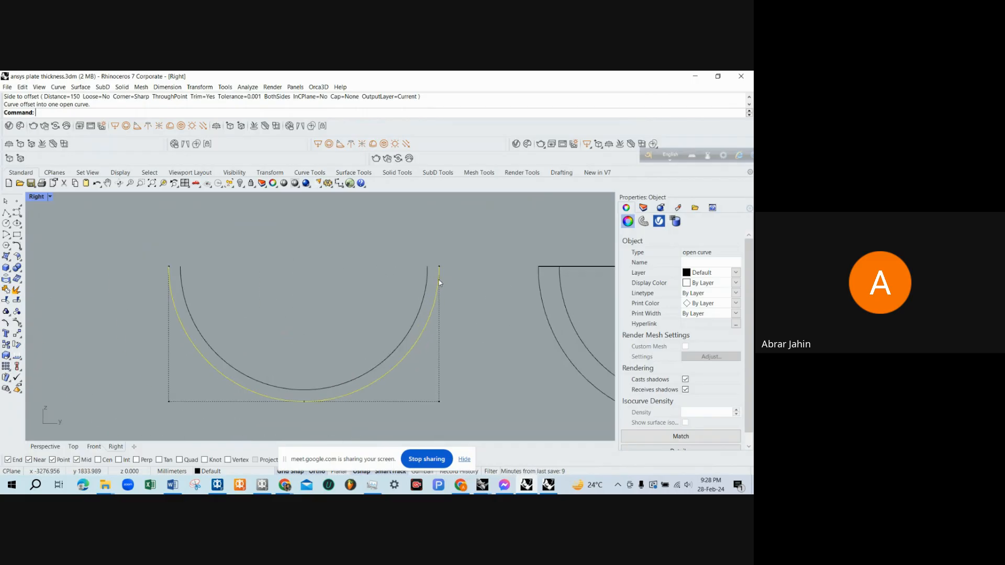
key(Escape)
scroll(411, 305, up, 2)
scroll(410, 305, down, 2)
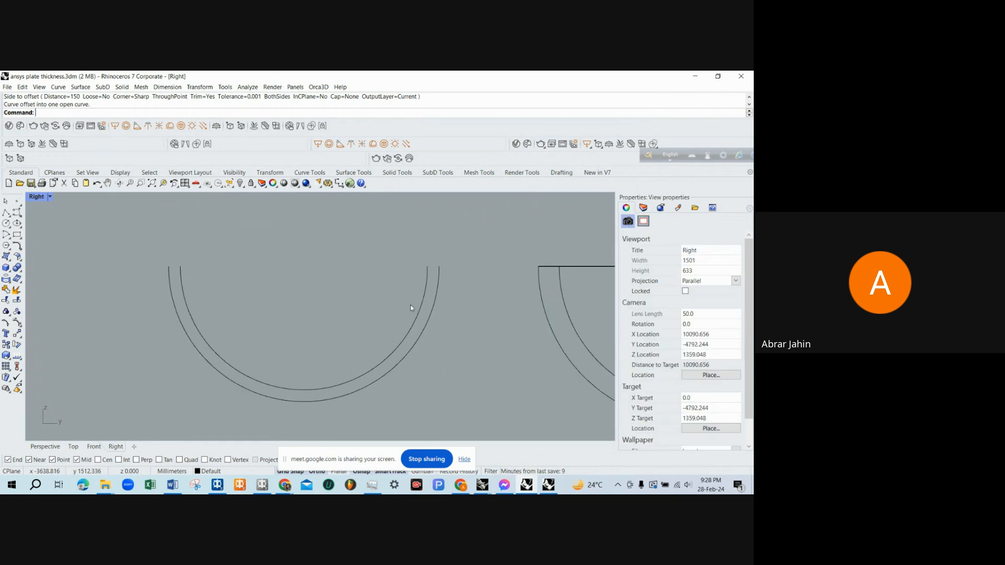
scroll(410, 305, down, 2)
scroll(418, 291, up, 4)
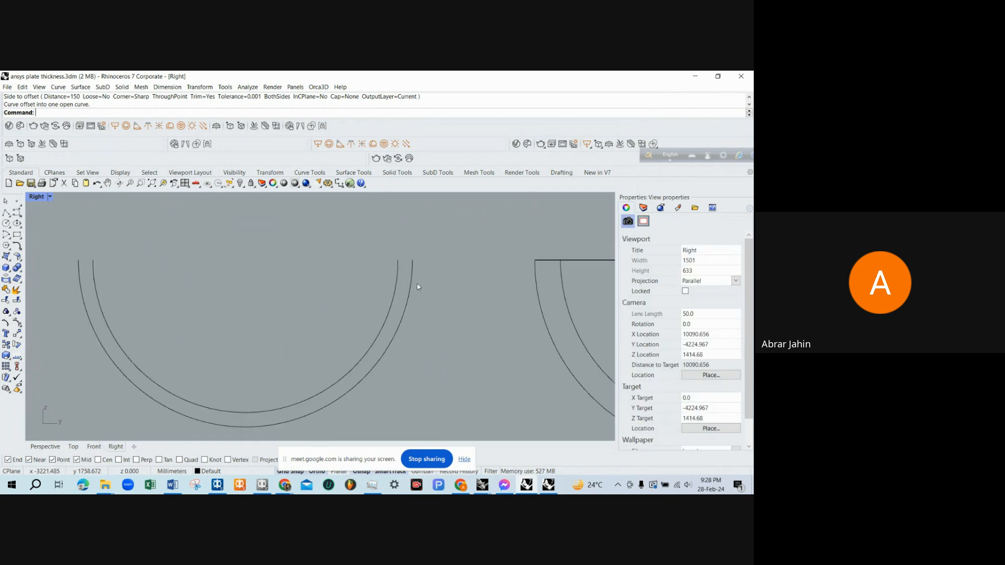
scroll(417, 284, down, 4)
scroll(415, 272, up, 4)
scroll(376, 304, down, 6)
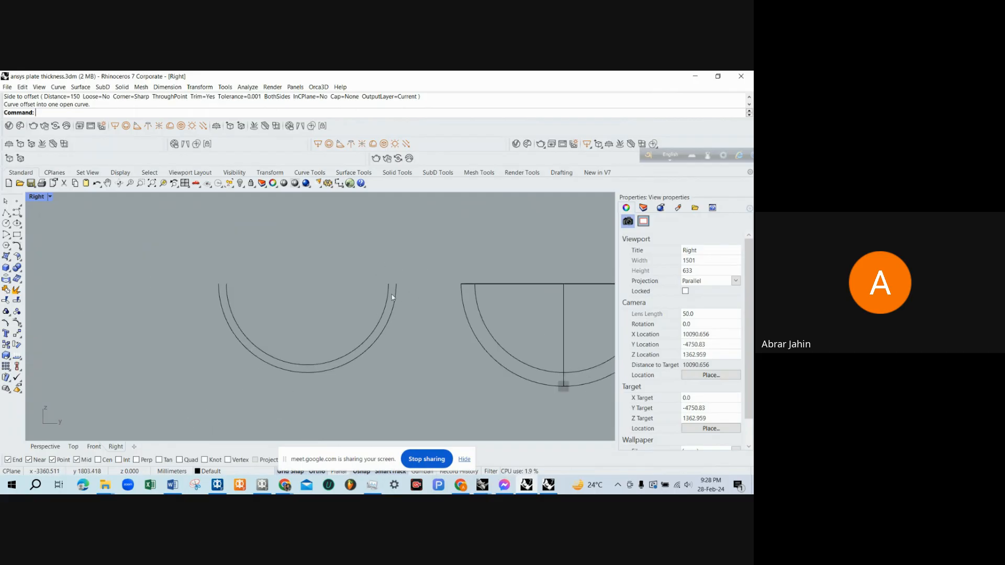
scroll(396, 310, down, 2)
scroll(375, 317, up, 2)
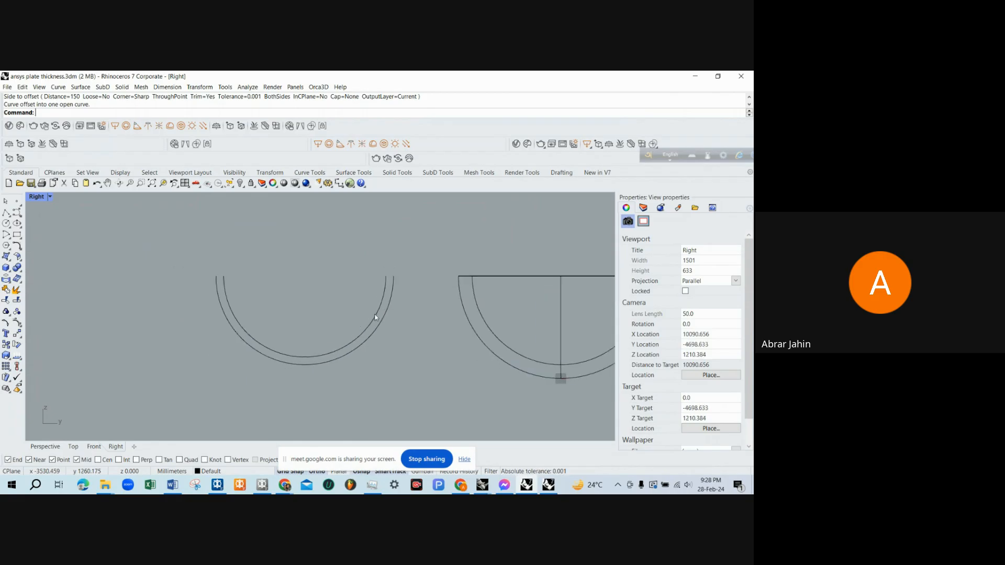
Draw a horizontal polyline from the outer frame curve's upper end across the tops of both curves.
click(6, 212)
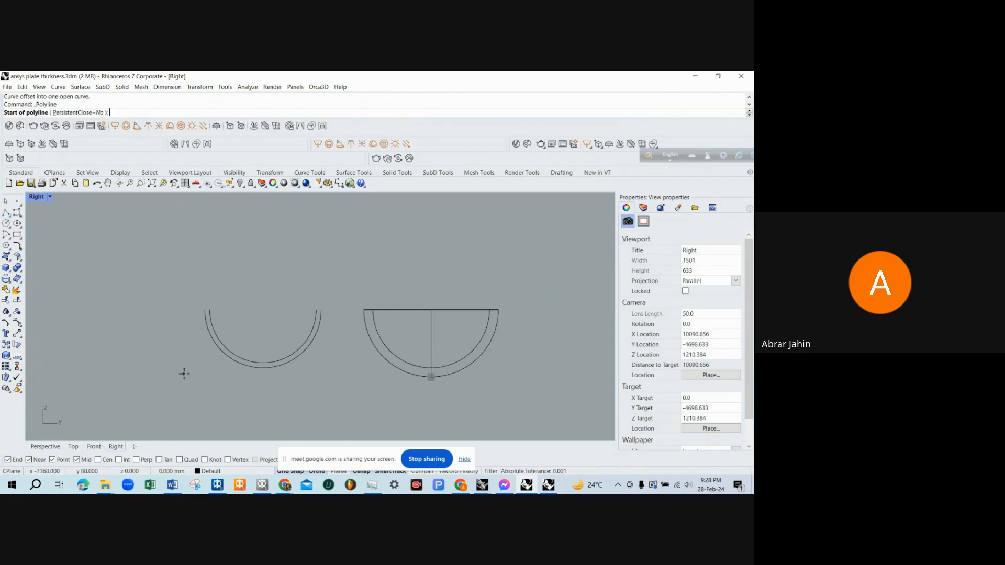
scroll(194, 309, up, 5)
click(206, 303)
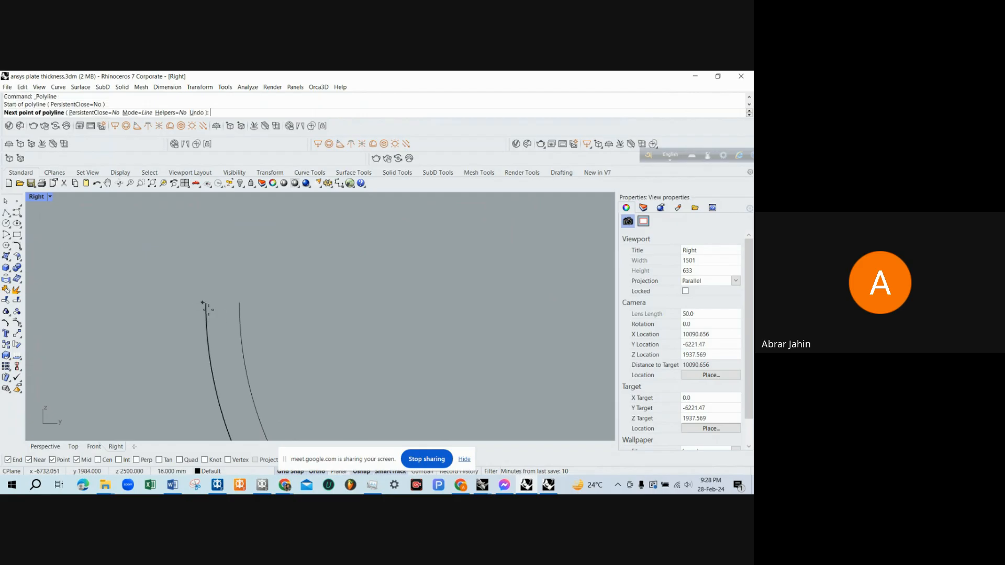
click(386, 304)
right_click(385, 305)
Inspect where the inner offset curve meets the horizontal line, and delete the line.
scroll(268, 315, up, 8)
scroll(215, 312, up, 5)
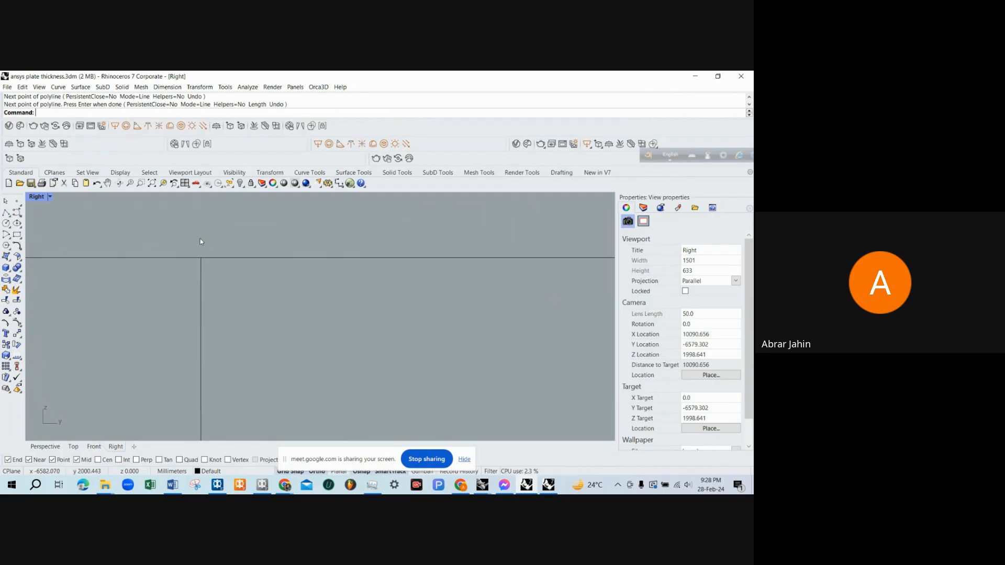
scroll(200, 277, down, 5)
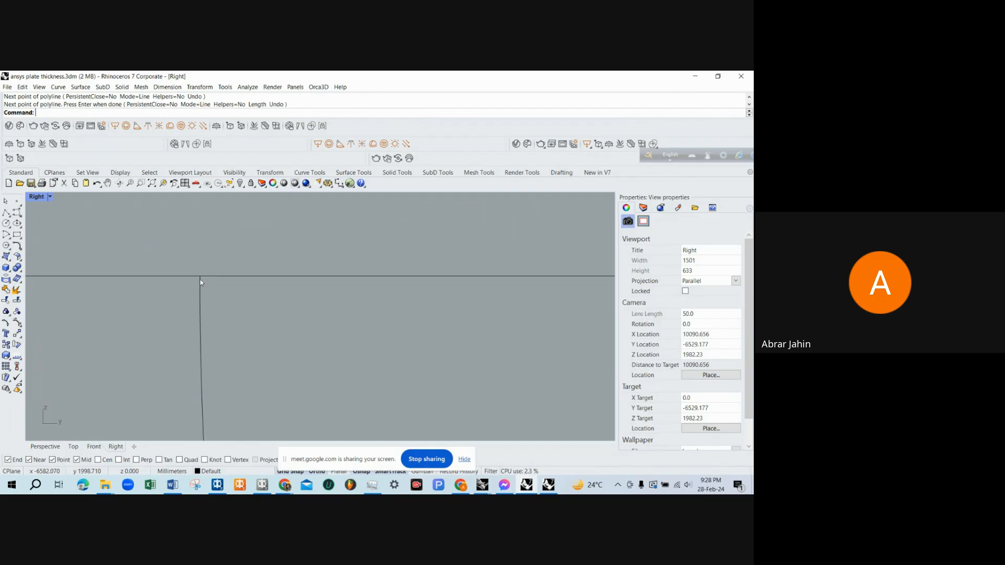
scroll(200, 283, down, 2)
click(241, 285)
key(Delete)
scroll(240, 284, down, 4)
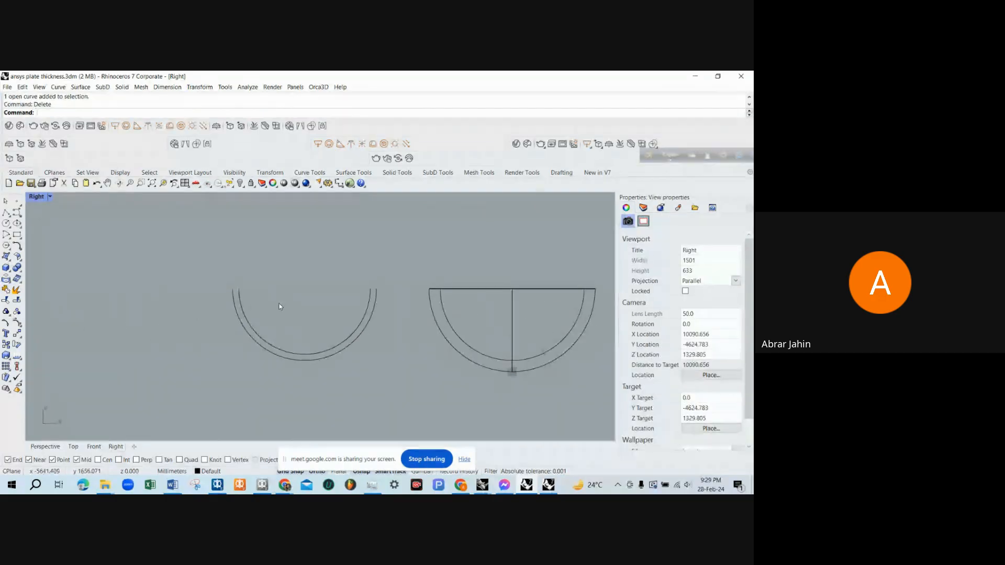
Draw a horizontal line above the two frame curves, running past them on both sides.
scroll(279, 306, up, 2)
scroll(279, 306, down, 2)
scroll(362, 301, up, 2)
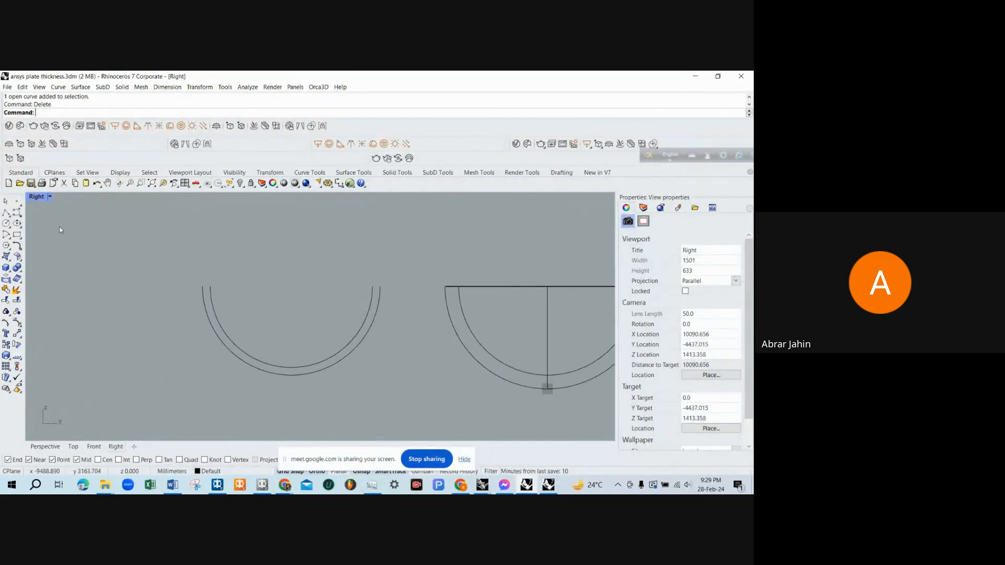
click(6, 213)
click(154, 231)
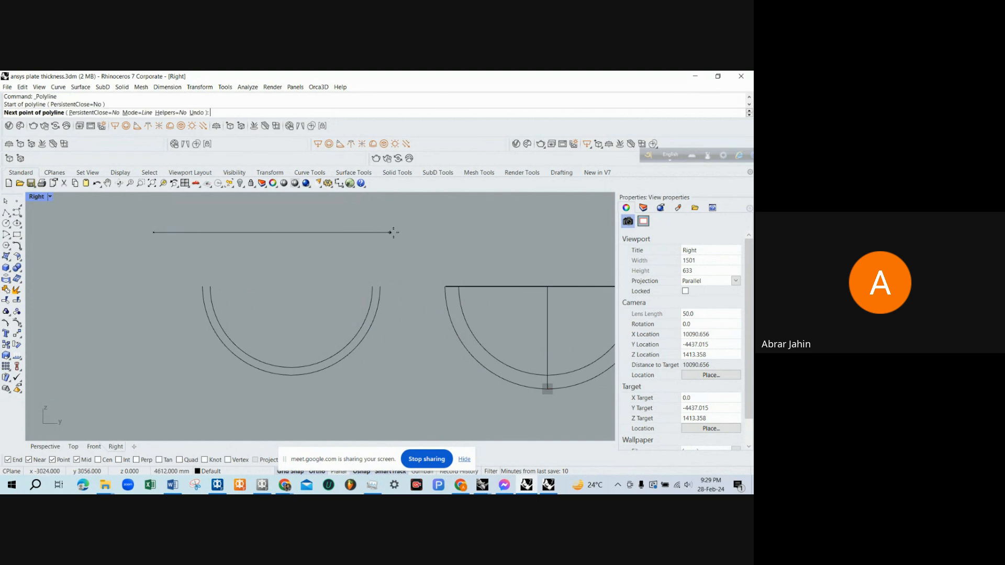
click(443, 232)
key(Return)
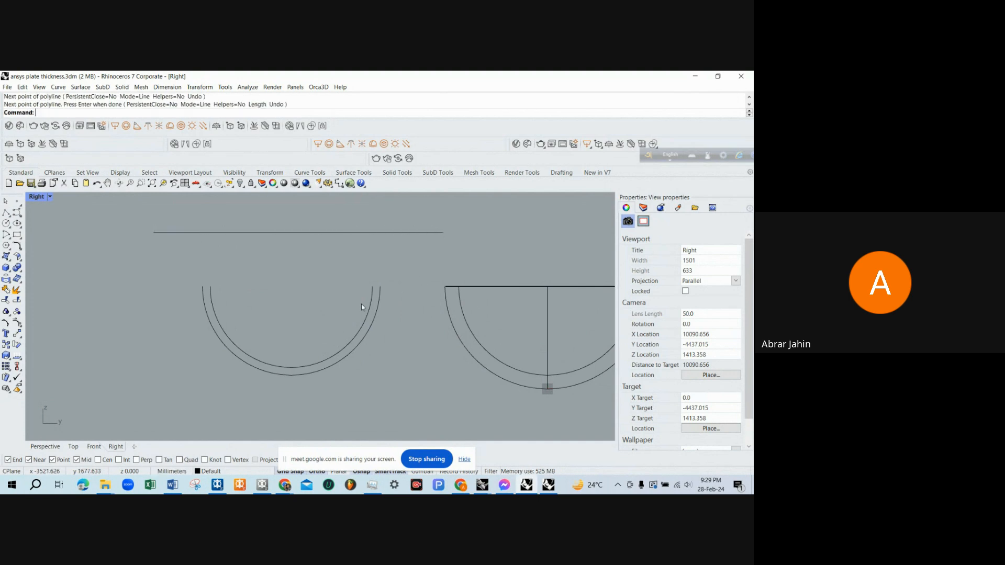
click(253, 235)
key(Escape)
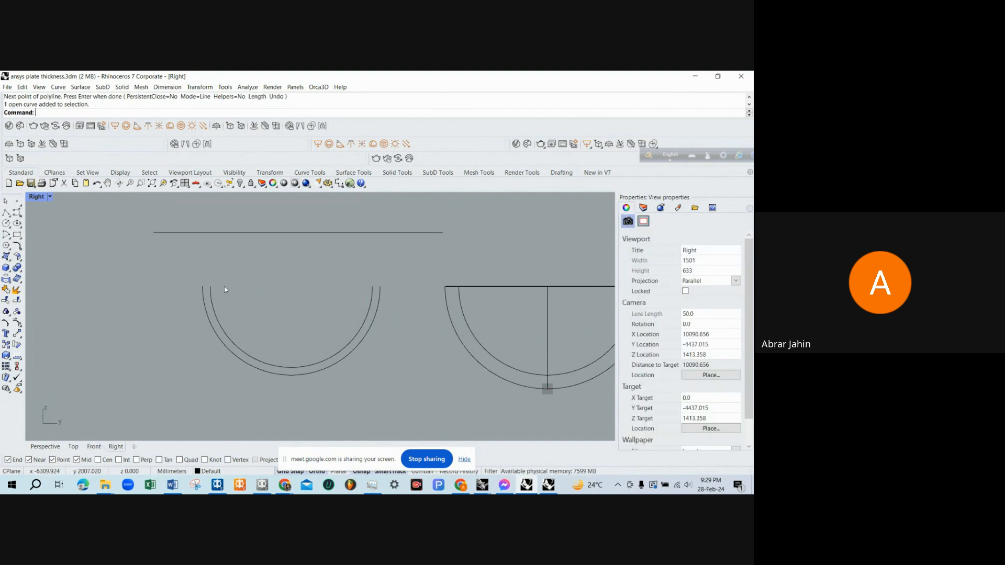
key(Return)
click(229, 233)
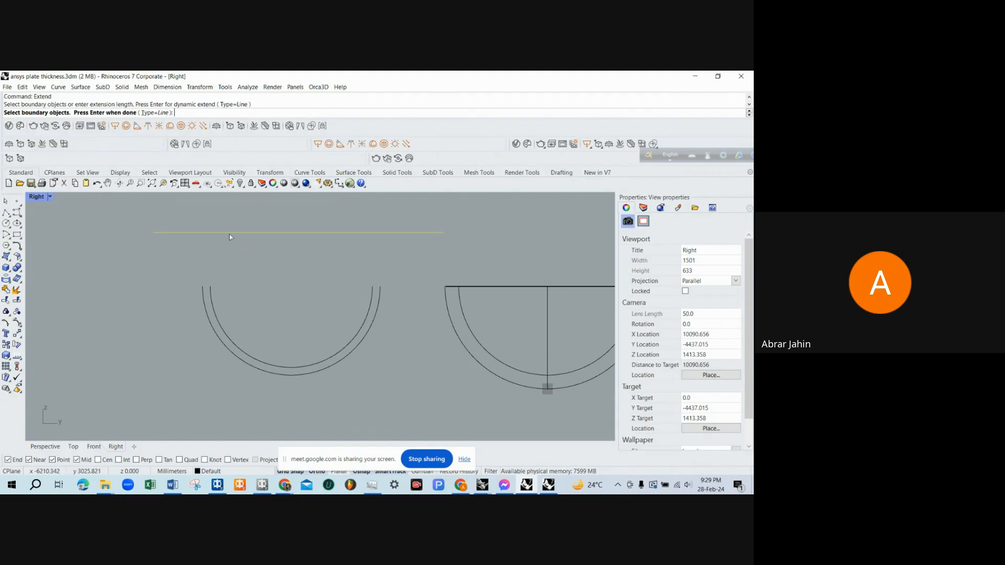
key(Return)
click(210, 290)
key(Escape)
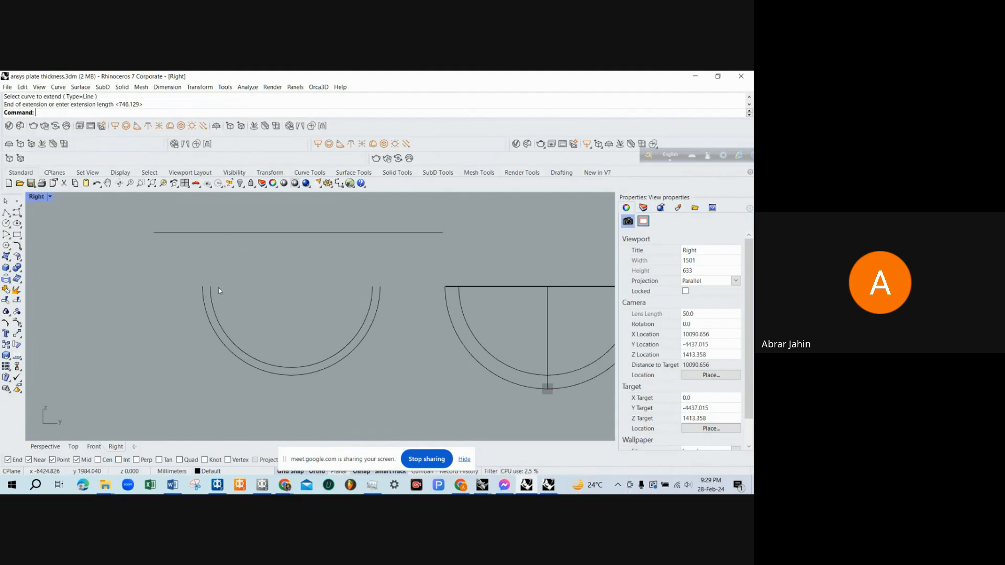
Extend both ends of the inner offset curve straight up to the horizontal line above the frame.
click(217, 233)
key(Return)
click(210, 290)
click(210, 234)
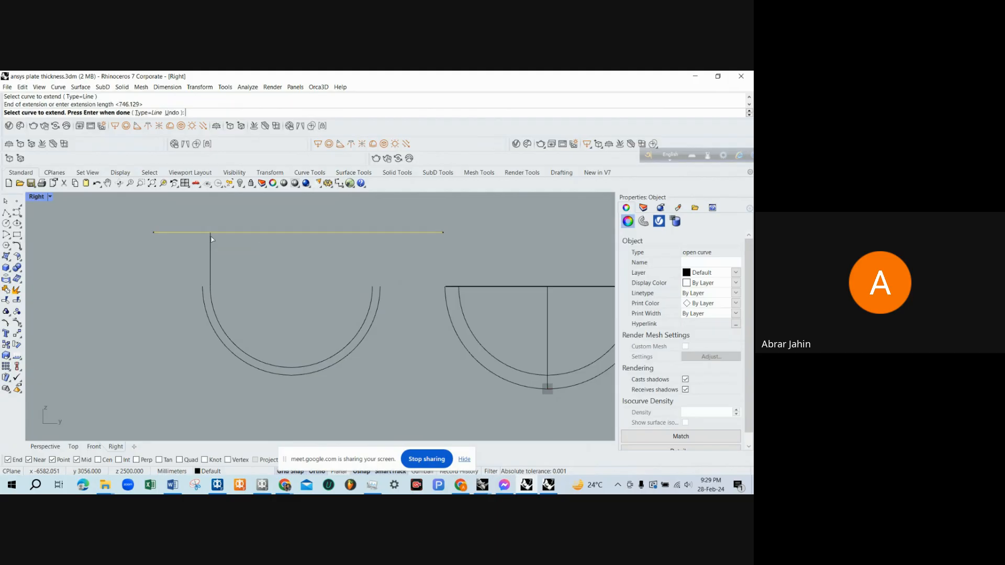
key(Return)
click(373, 293)
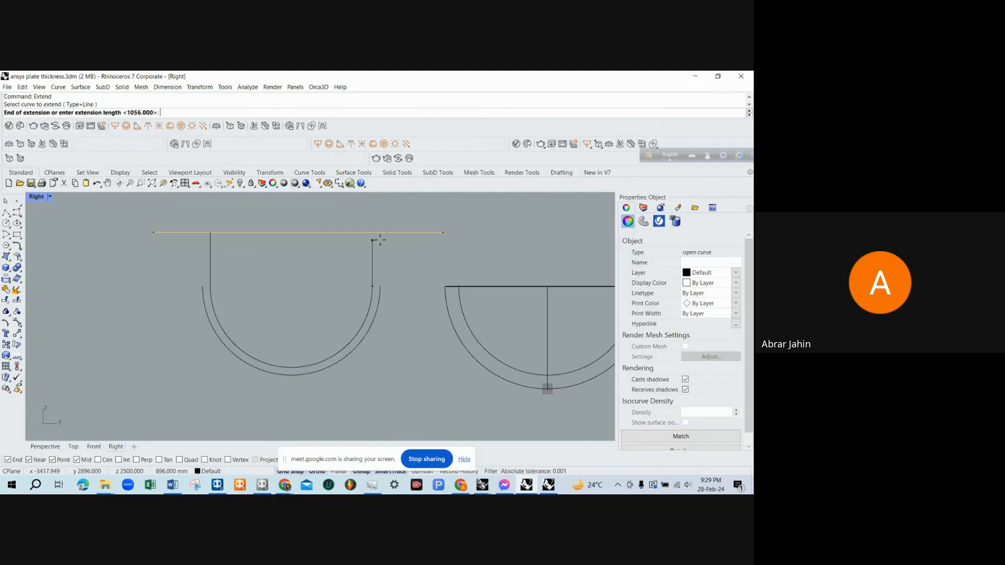
click(375, 233)
Check the extended frame curves beside the hull in perspective and return to the Right view.
double_click(45, 198)
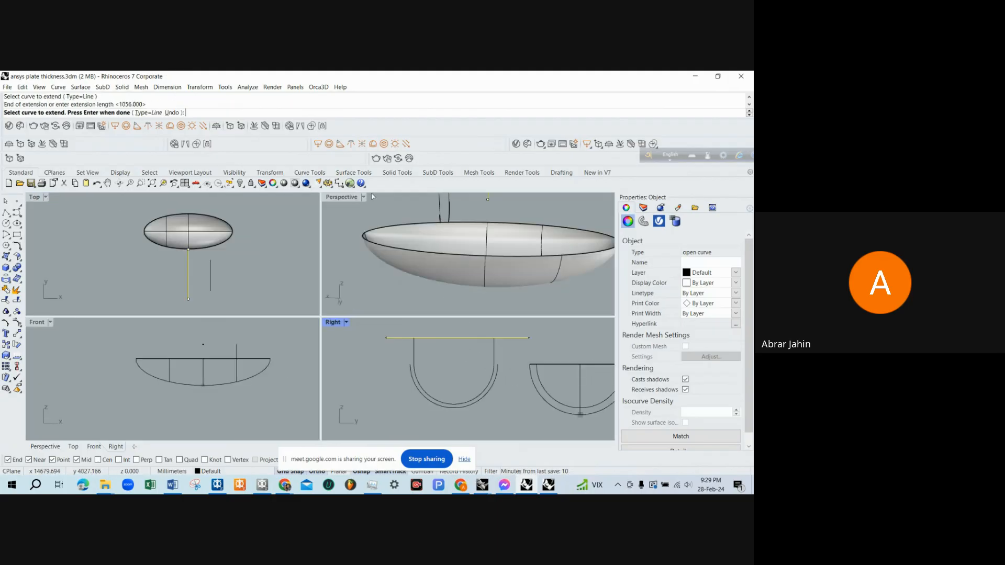
right_drag(430, 233, 394, 230)
double_click(343, 197)
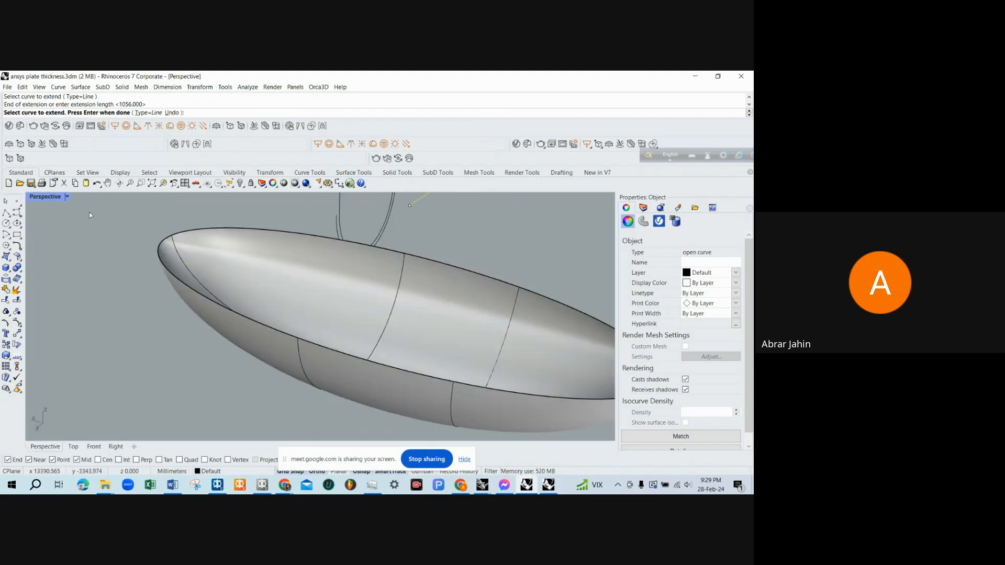
double_click(45, 197)
key(Return)
double_click(330, 322)
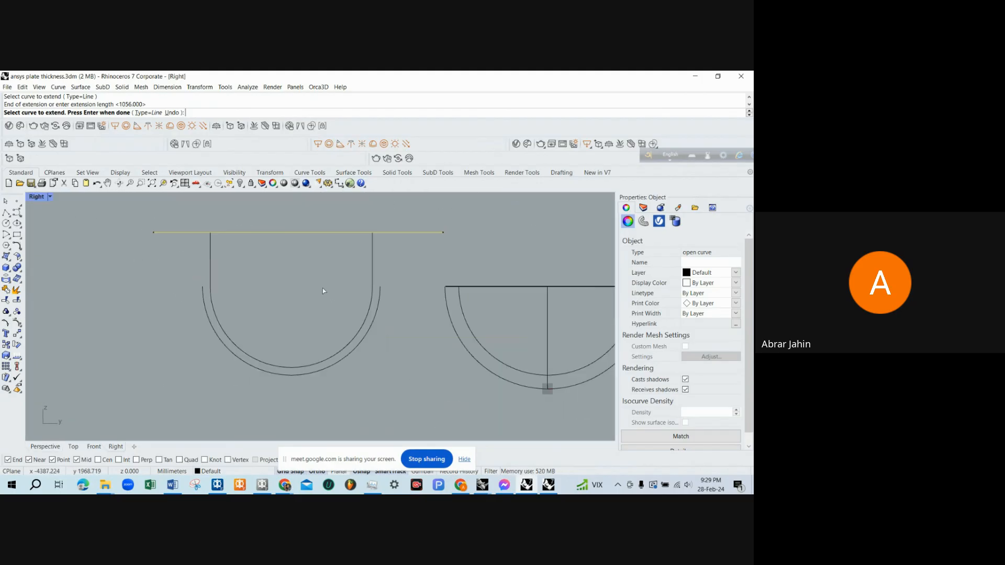
Draw a horizontal line from the outer frame curve's upper end across and past its opposite end.
scroll(311, 314, down, 2)
click(6, 213)
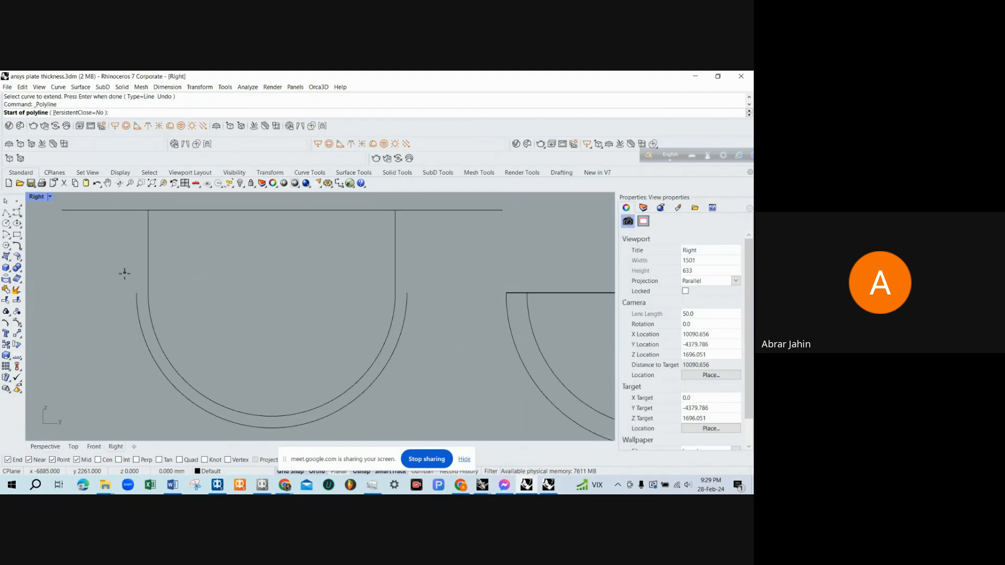
click(133, 293)
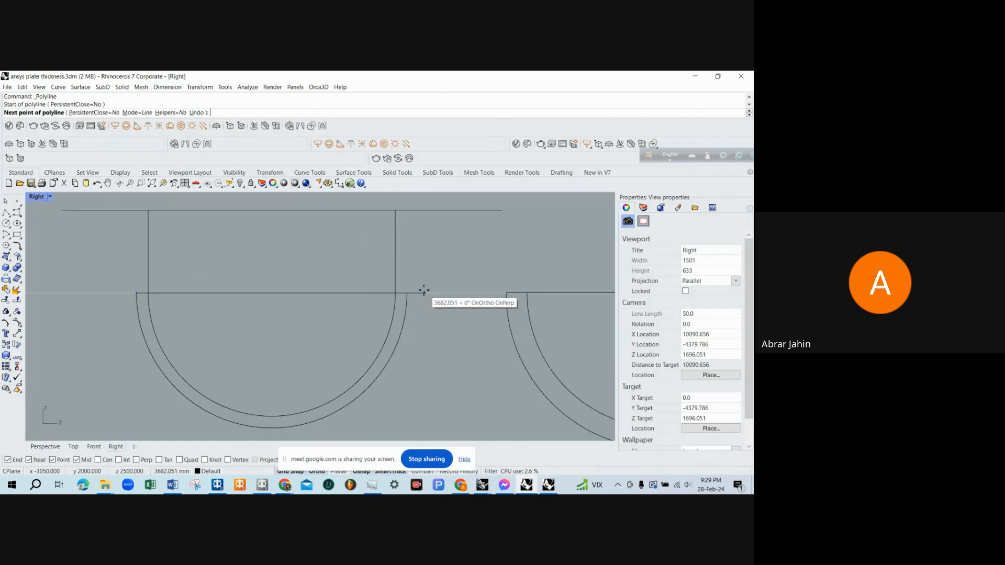
click(435, 291)
key(Return)
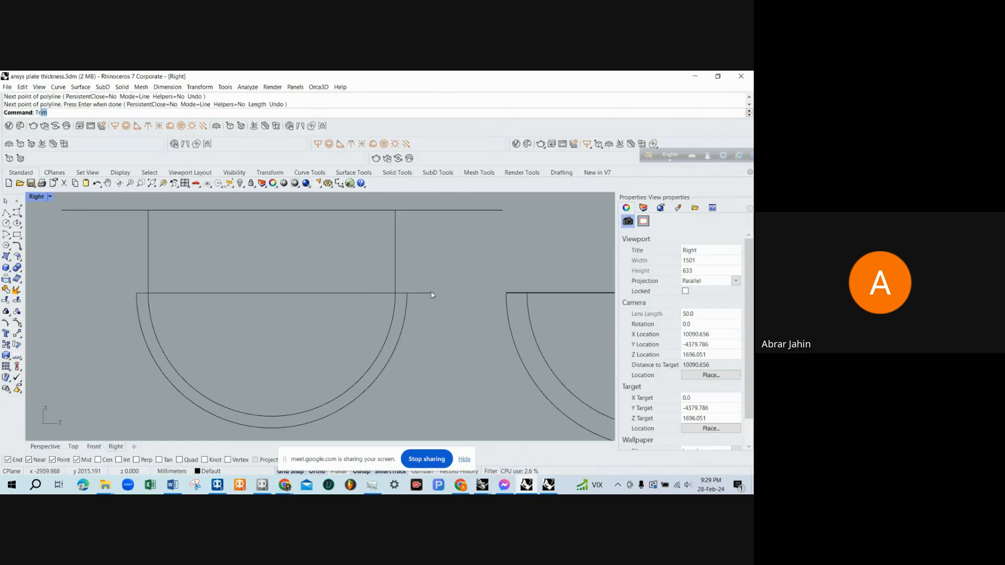
Trim both inner curve extensions above the line at the frame tops and delete that cutting line.
text(T)
key(Return)
click(431, 294)
key(Return)
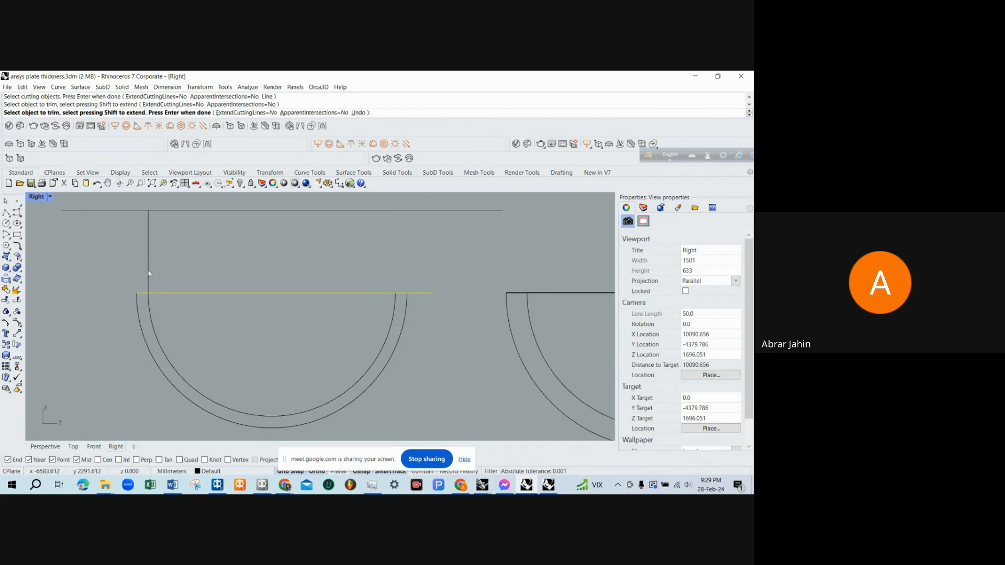
click(149, 274)
key(Return)
click(193, 293)
key(Delete)
scroll(243, 301, down, 2)
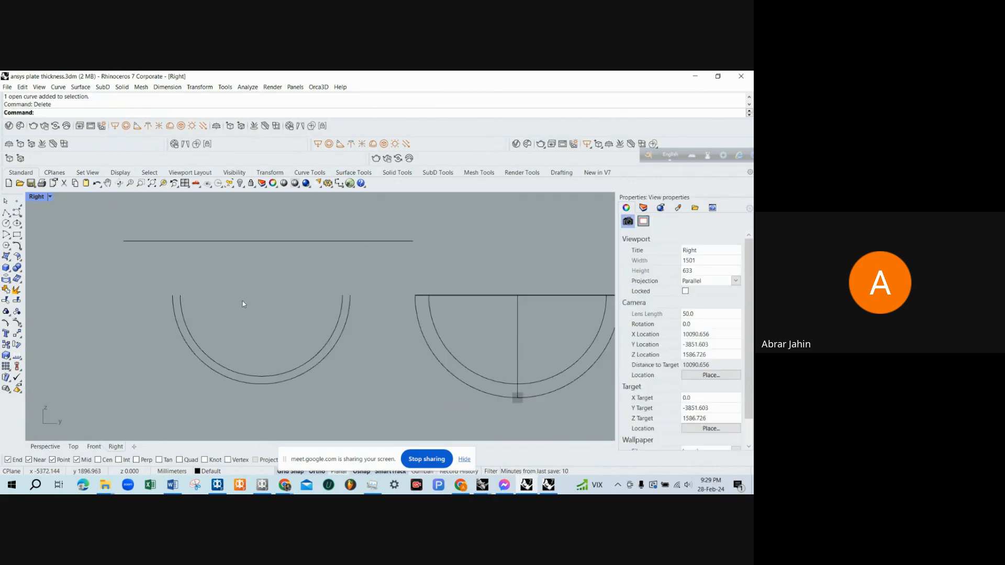
scroll(243, 302, up, 2)
scroll(262, 304, down, 2)
scroll(246, 307, up, 1)
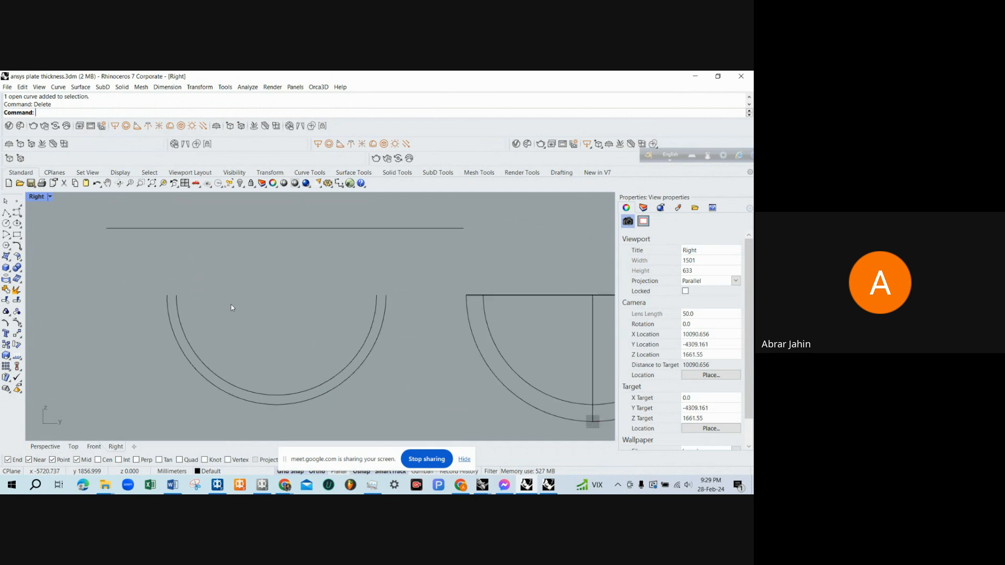
scroll(227, 320, up, 1)
scroll(231, 320, down, 1)
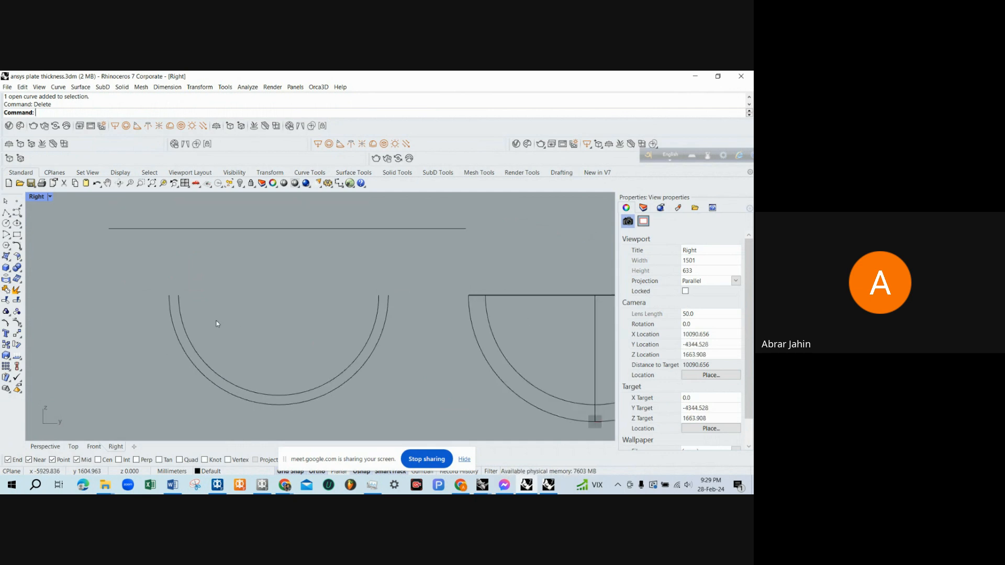
Undo the previous trims, curve extensions and horizontal guide lines, back to the plain outer and offset frame curves.
scroll(202, 325, up, 2)
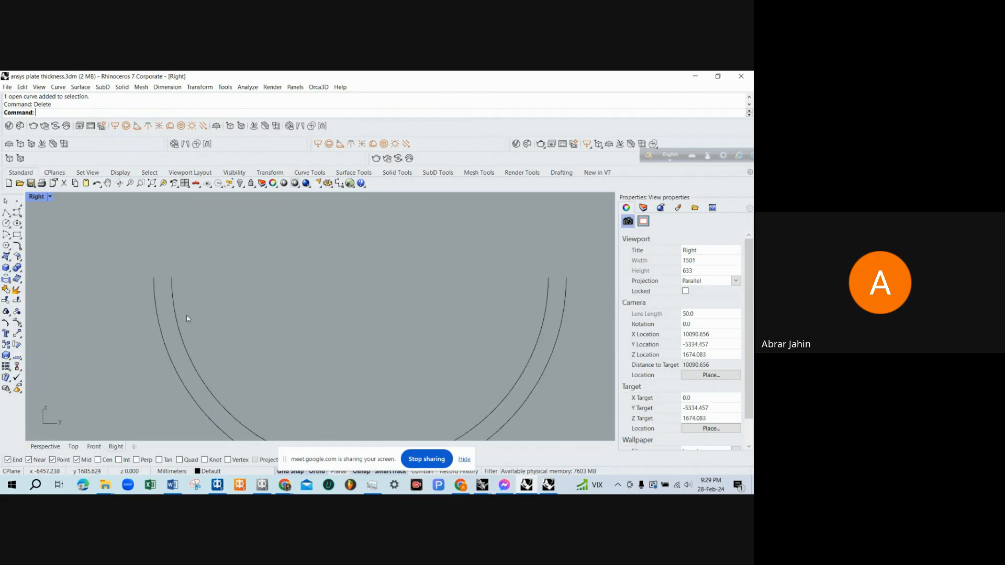
scroll(224, 333, down, 3)
key(ctrl+z)
key(ctrl+z)
key(ctrl+z)
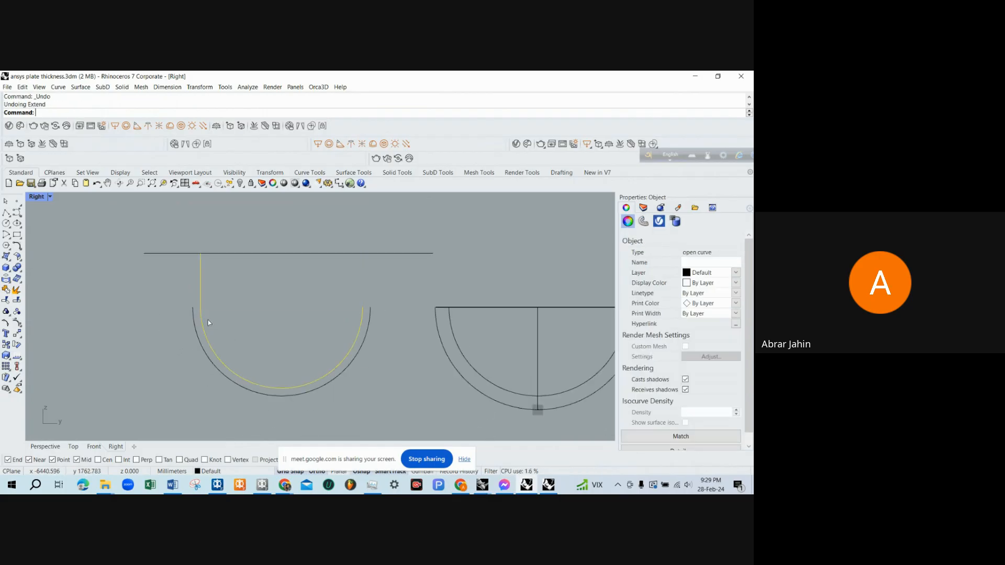
Draw a horizontal polyline level with the outer frame curve's upper ends, running past both sides of the frame.
scroll(203, 316, up, 3)
click(7, 212)
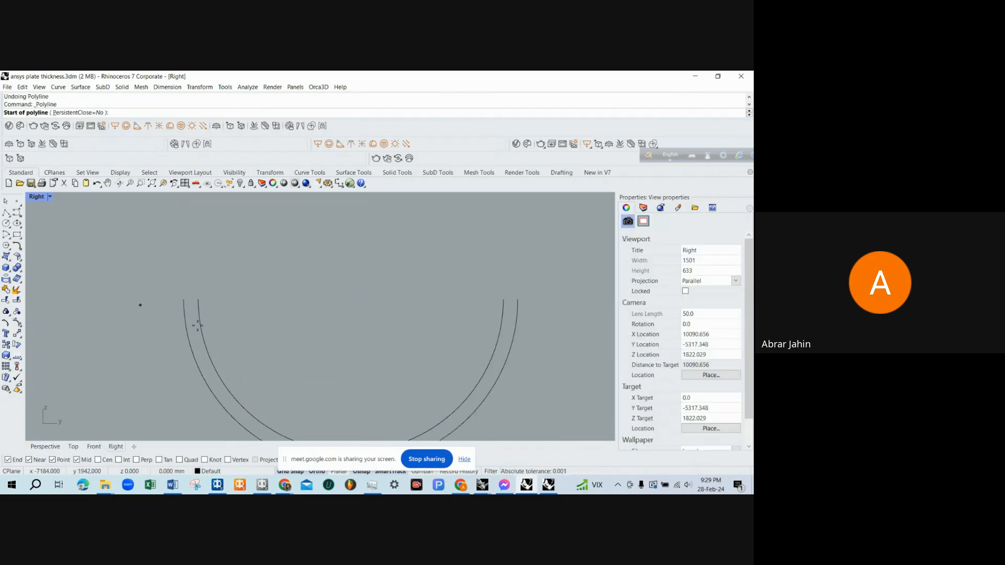
scroll(236, 310, up, 5)
scroll(254, 288, down, 4)
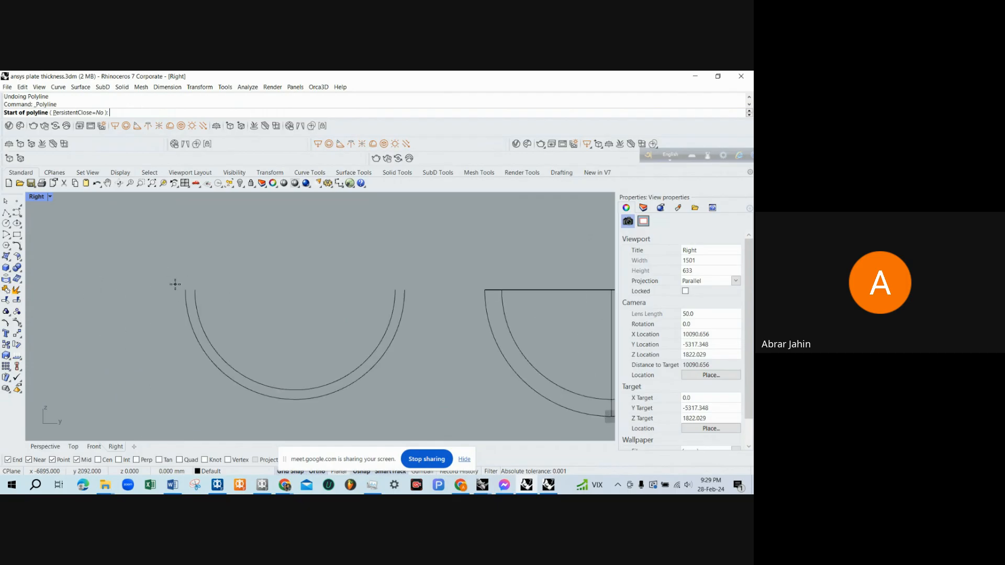
click(116, 290)
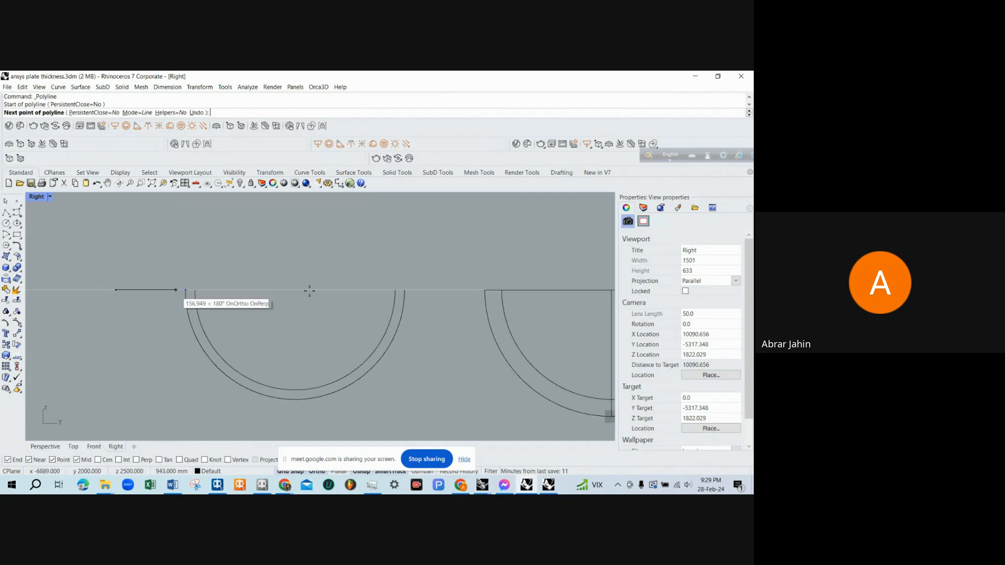
click(465, 278)
right_click(464, 278)
Move the horizontal line straight down by 0.1 mm so it crosses the tops of the frame curves.
click(434, 290)
text(m)
key(Return)
click(438, 257)
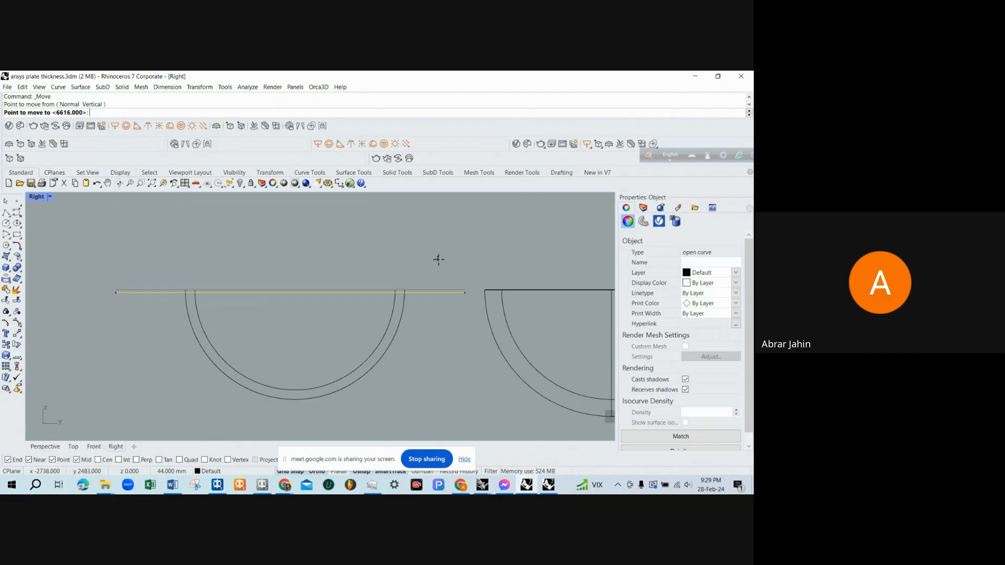
text(.1)
key(Return)
click(439, 260)
key(Escape)
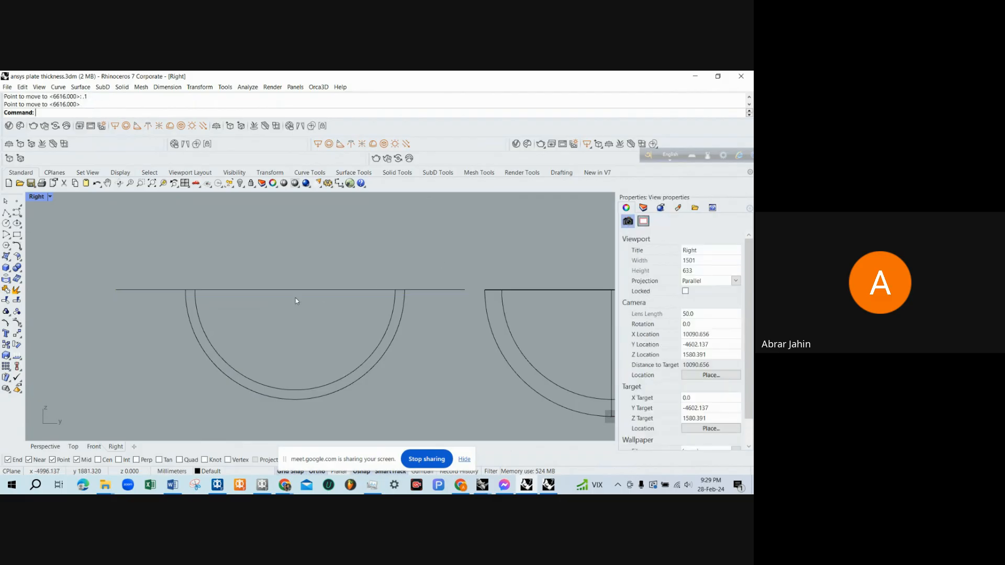
Trim both upper ends of the inner frame curve above the horizontal line.
scroll(195, 291, up, 20)
scroll(192, 268, up, 18)
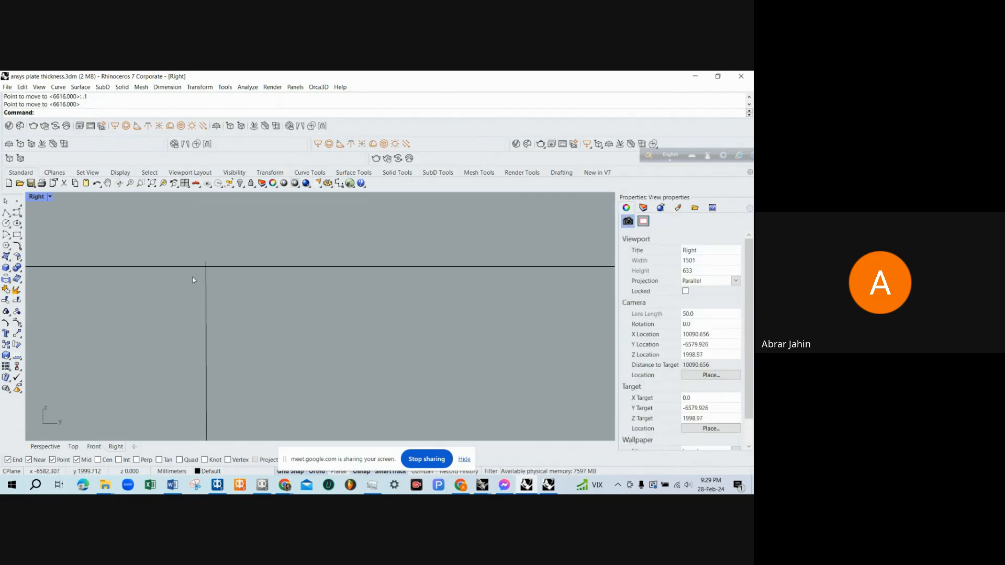
scroll(211, 274, up, 4)
scroll(216, 278, down, 12)
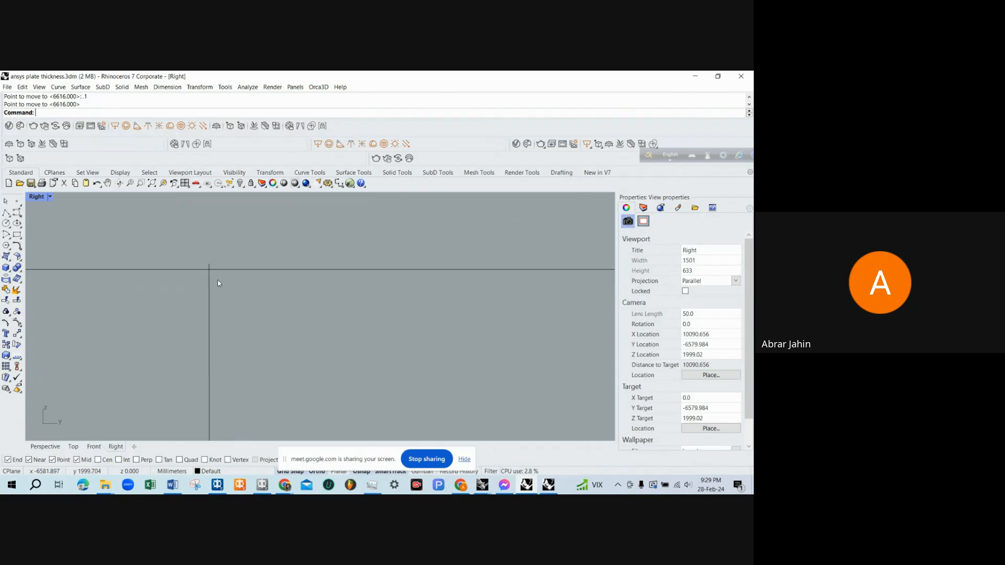
scroll(223, 281, up, 16)
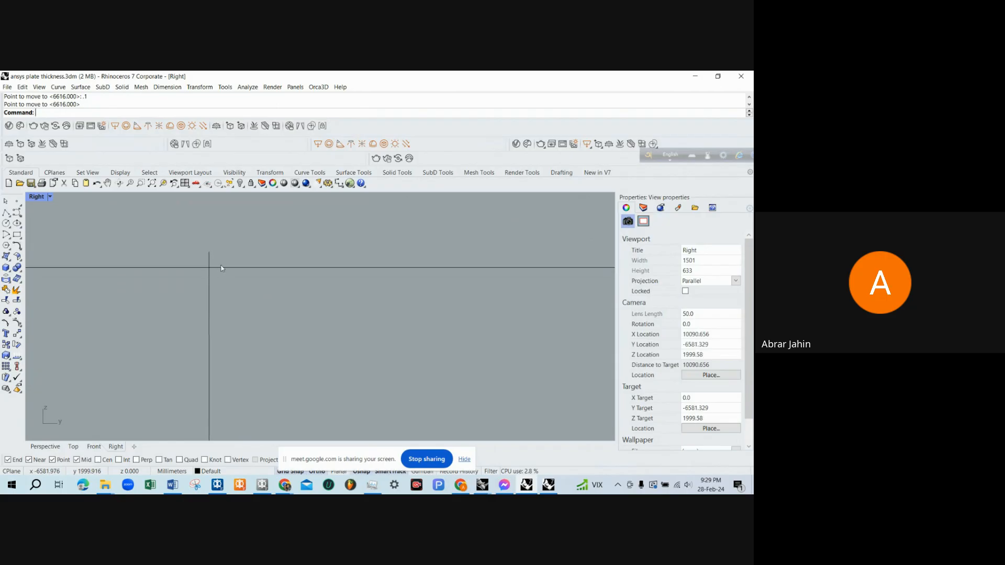
click(222, 269)
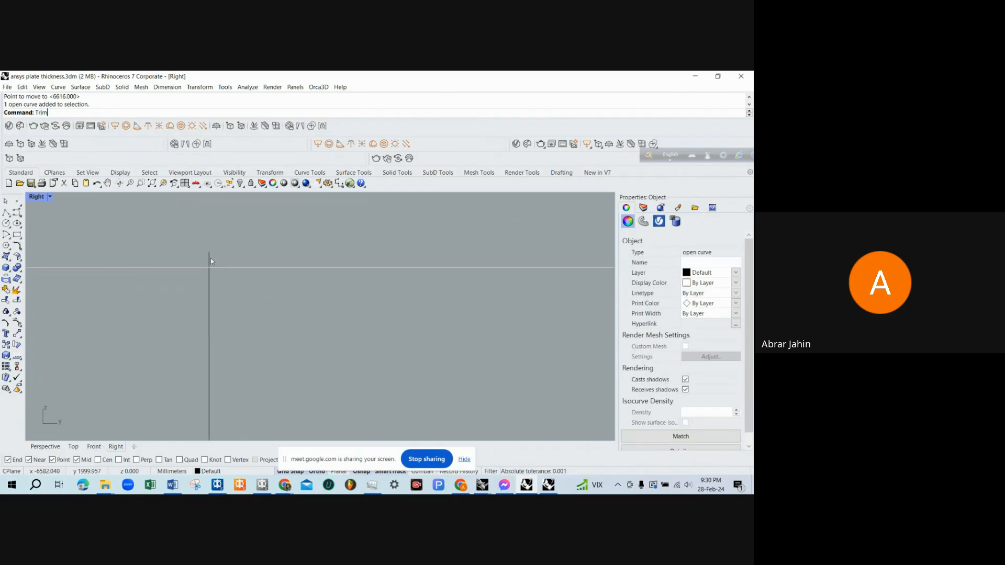
key(Return)
scroll(204, 272, down, 8)
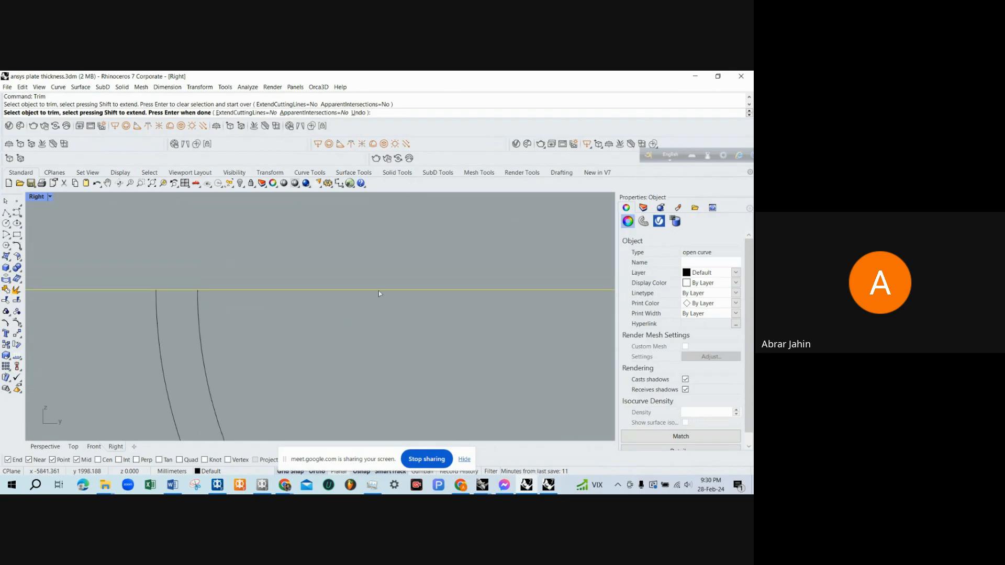
scroll(379, 291, down, 6)
scroll(269, 307, up, 10)
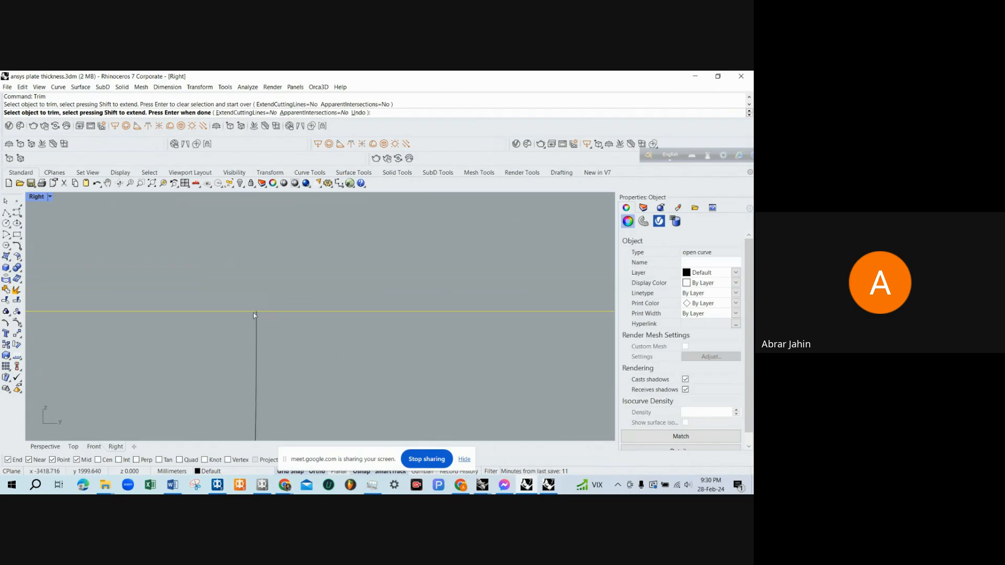
scroll(265, 307, up, 6)
click(242, 316)
key(Return)
Delete the horizontal cutting line across the frame tops.
scroll(359, 297, down, 8)
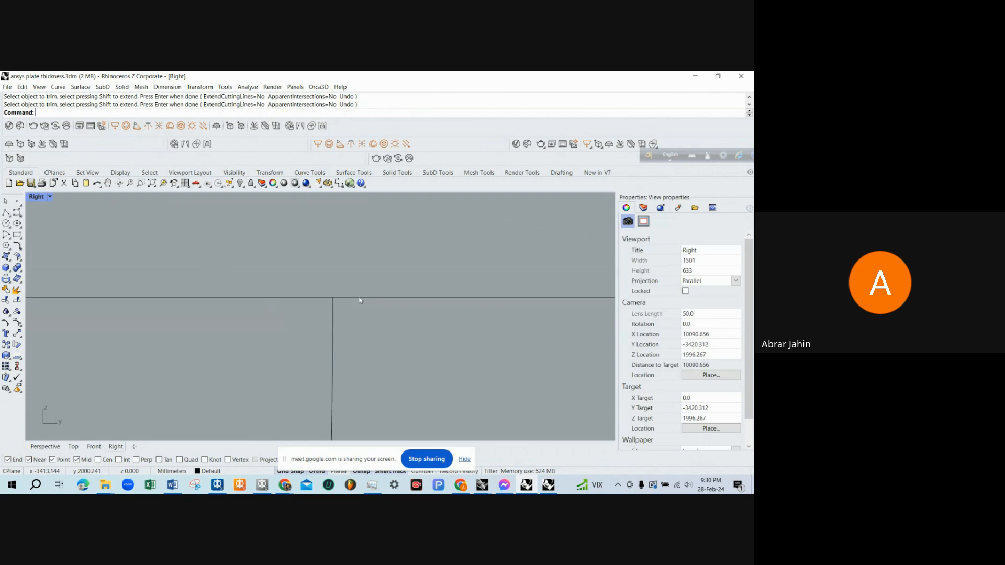
click(371, 297)
key(Delete)
scroll(408, 291, down, 20)
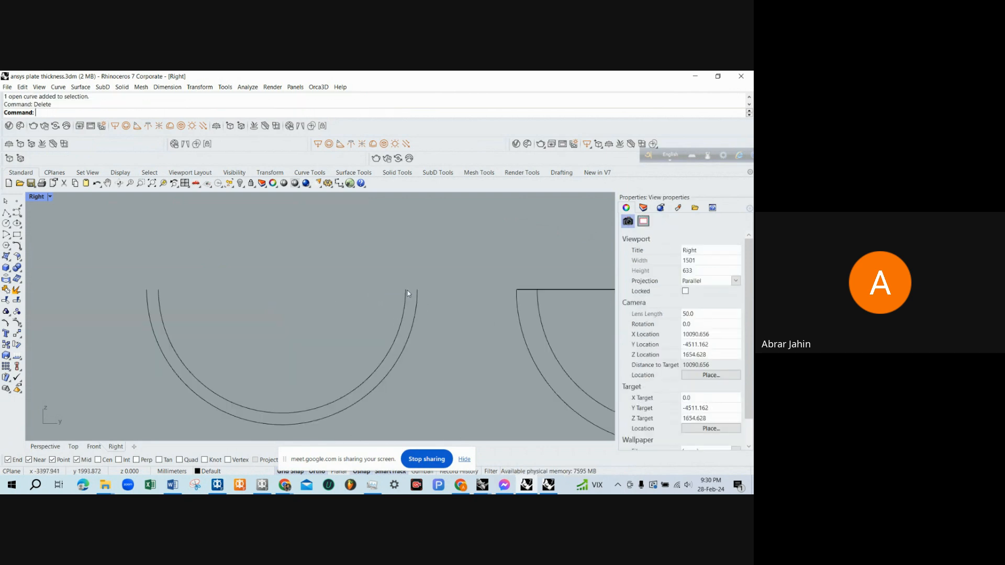
Check the inner curve's upper end against a temporary horizontal polyline started at the outer curve's end.
scroll(157, 298, up, 10)
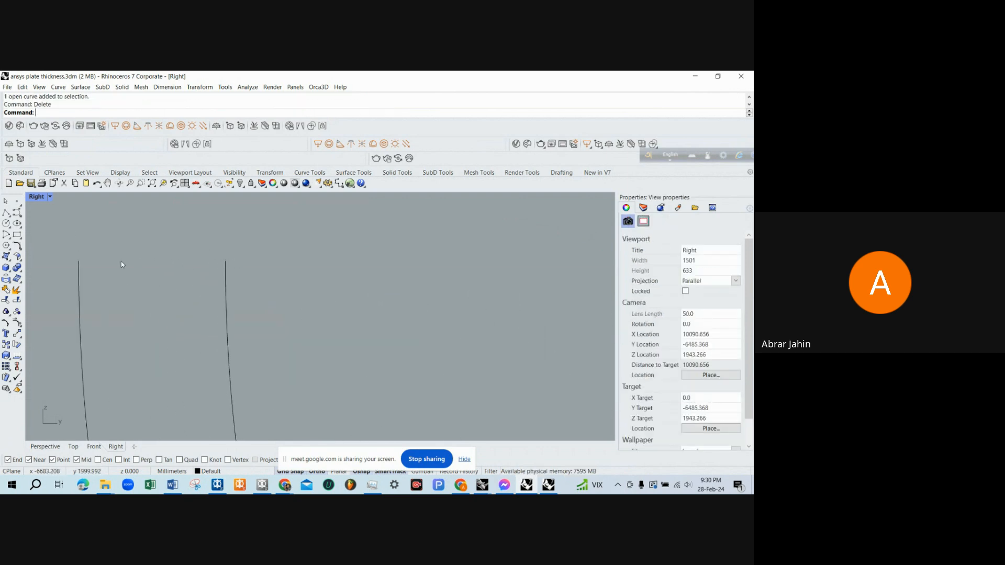
click(5, 213)
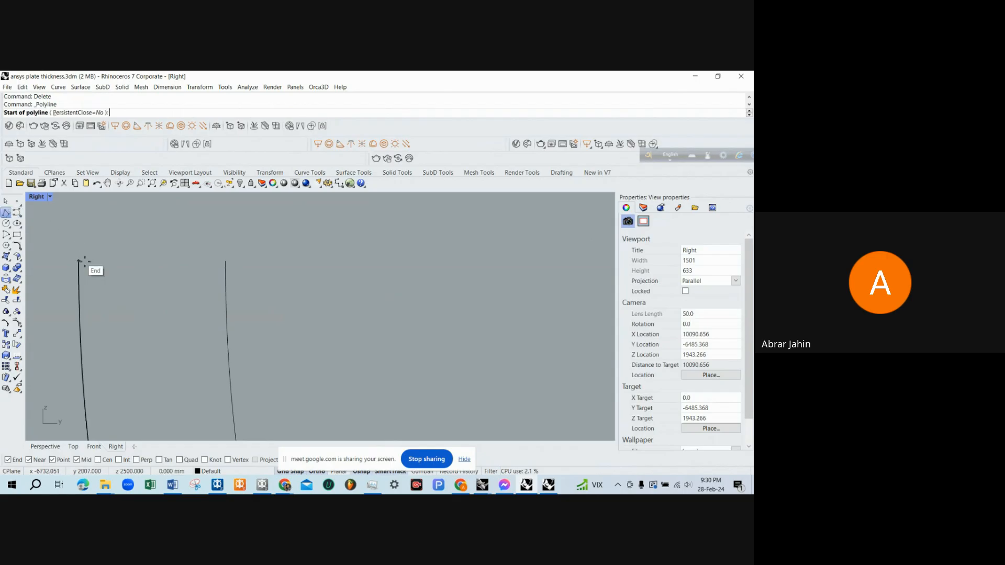
click(78, 260)
scroll(262, 282, up, 10)
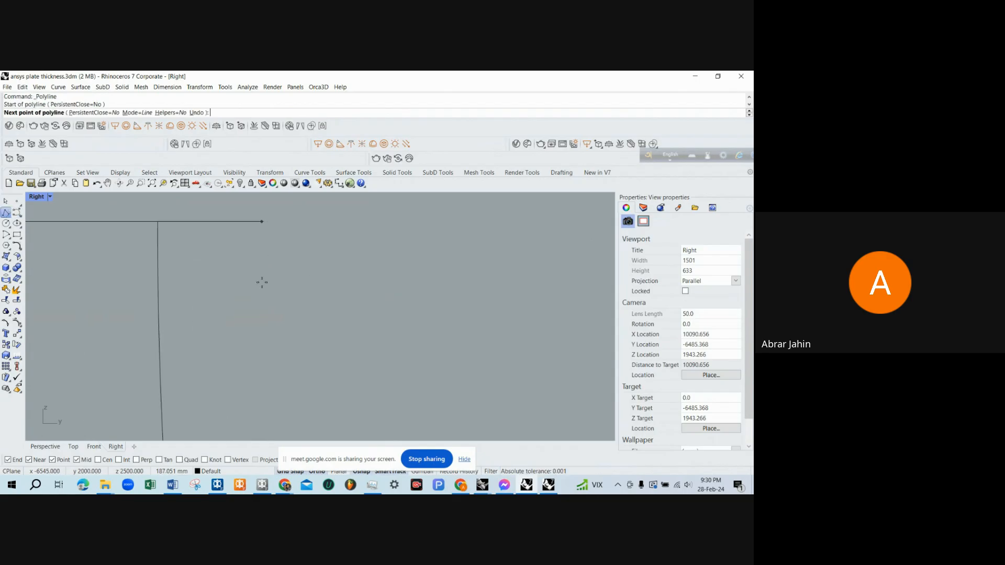
scroll(182, 239, up, 10)
right_drag(132, 209, 178, 262)
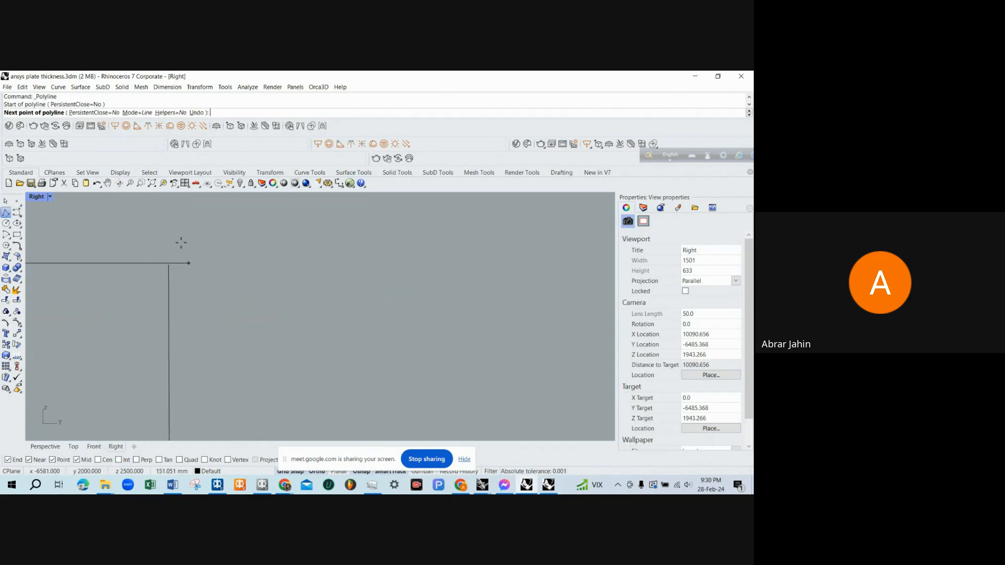
scroll(182, 243, up, 5)
scroll(231, 275, down, 5)
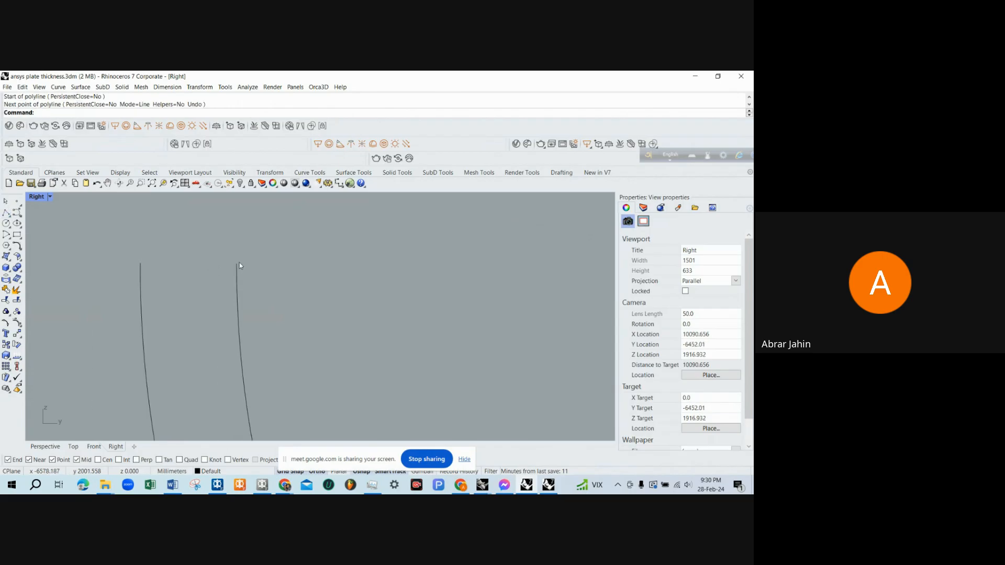
key(Escape)
Undo the cutting line's deletion, the inner curve trims and the 0.1 mm move, keeping the original horizontal line.
key(ctrl+z)
scroll(202, 288, down, 3)
key(ctrl+z)
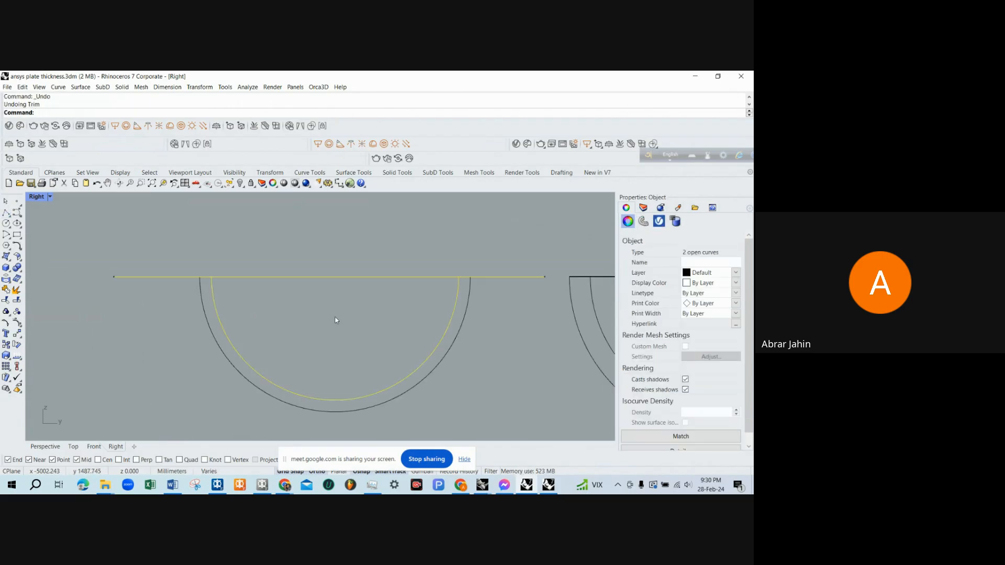
scroll(309, 324, down, 8)
key(ctrl+z)
key(ctrl+y)
key(ctrl+z)
key(ctrl+y)
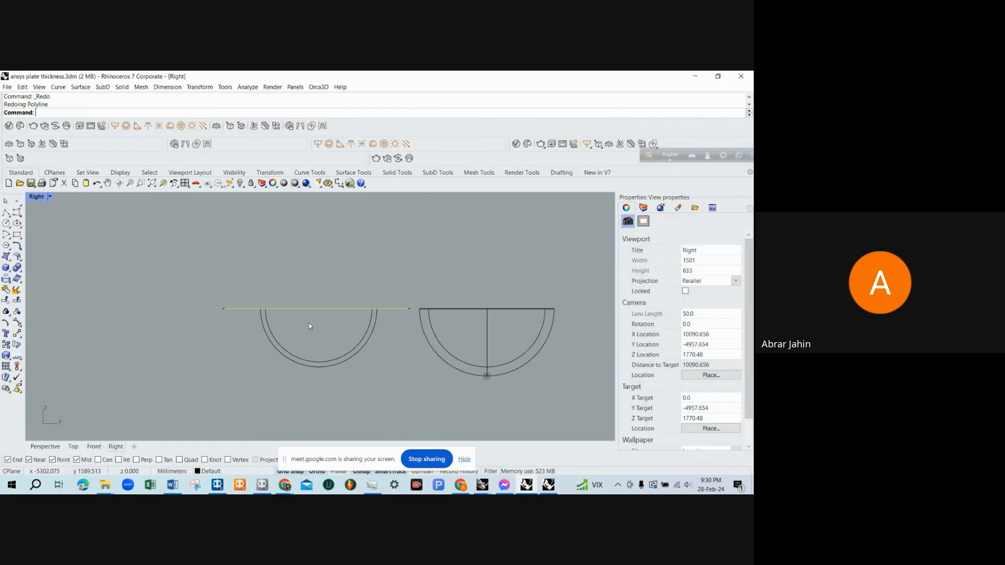
key(Escape)
Move the horizontal line straight up so it sits well above the frame curves.
click(332, 310)
scroll(332, 310, down, 1)
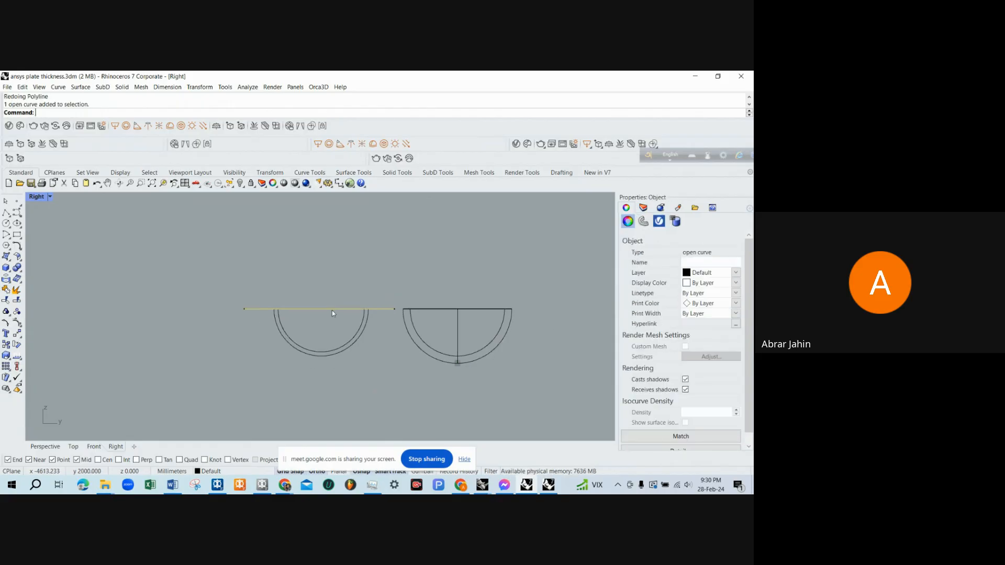
scroll(332, 310, down, 2)
text(m)
key(Return)
click(208, 337)
click(208, 307)
key(Escape)
scroll(312, 301, up, 8)
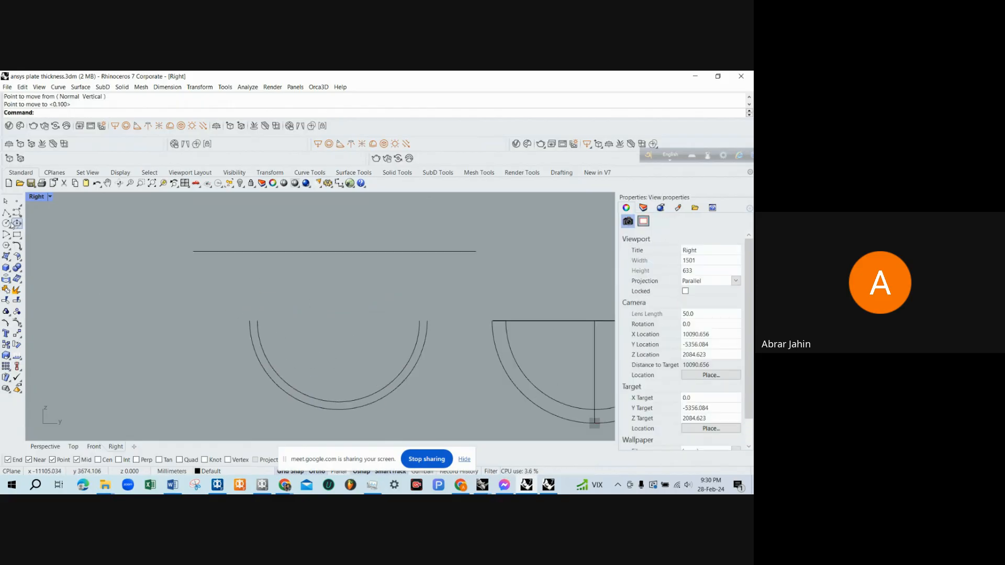
Try to extend one end of the inner frame curve to the raised horizontal line and undo it.
click(6, 212)
key(Escape)
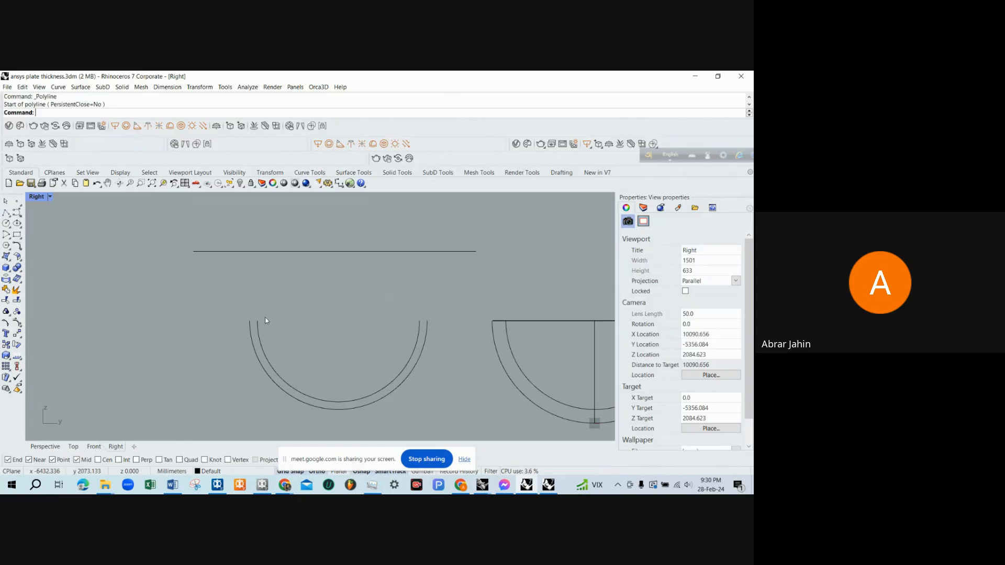
text(extend)
key(Return)
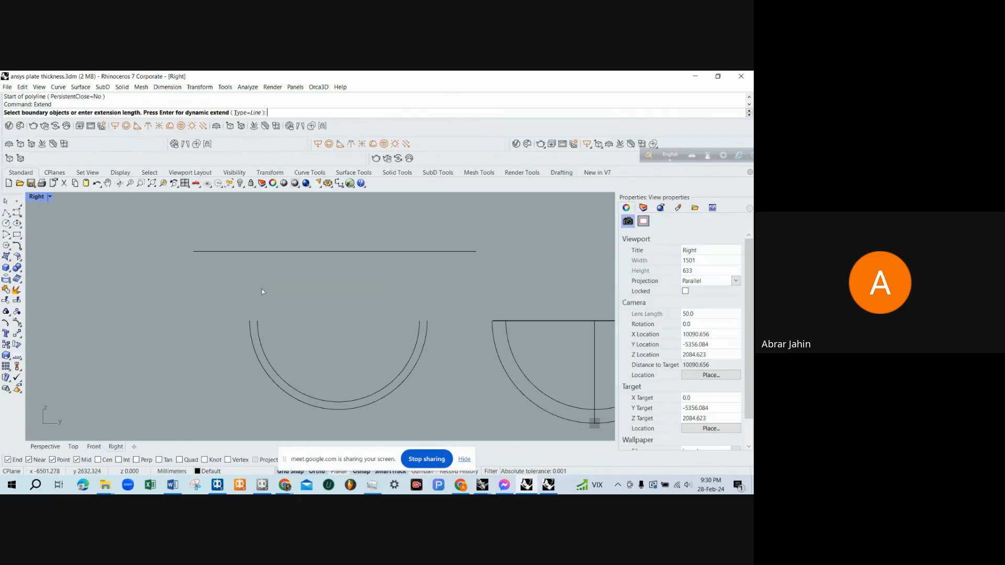
click(264, 253)
key(Return)
click(257, 327)
key(Return)
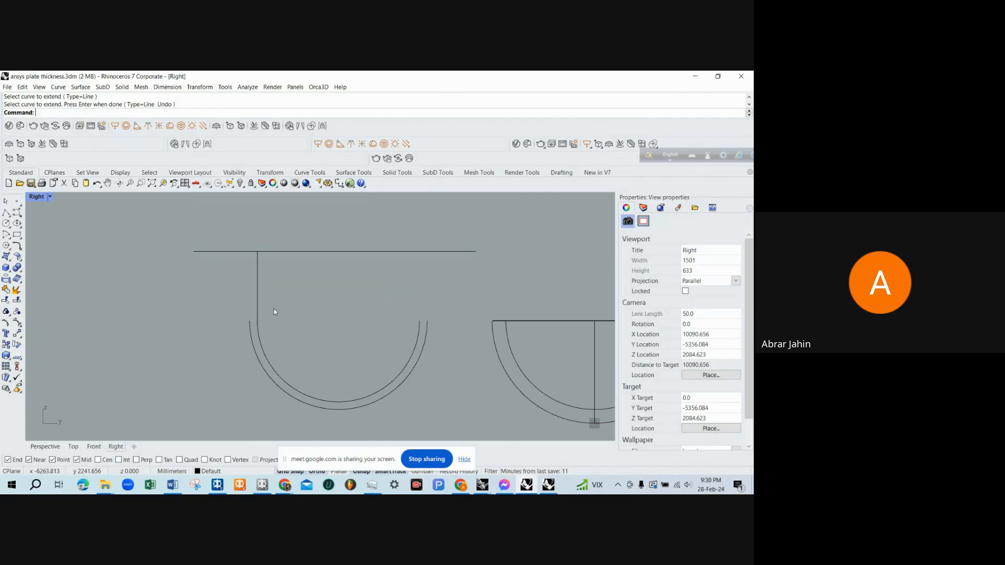
key(ctrl+z)
Extend both ends of the inner frame curve to the raised horizontal line with the Line extension type.
text(Extend)
key(Return)
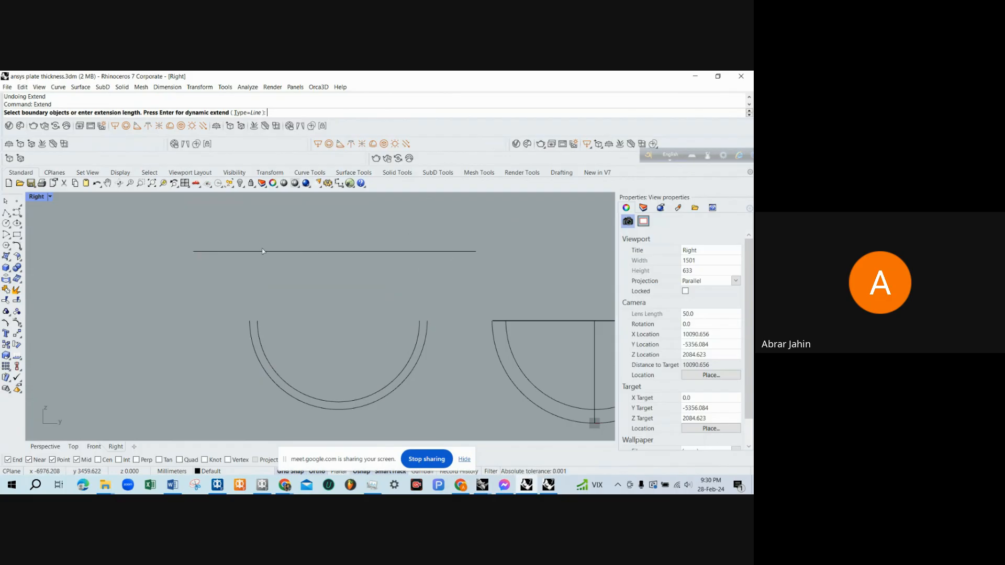
click(308, 253)
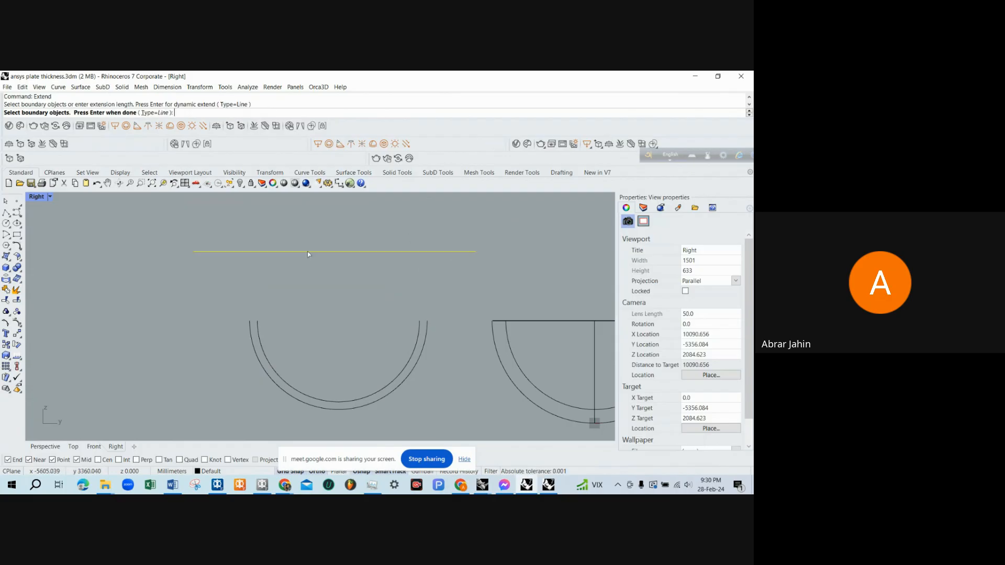
key(Return)
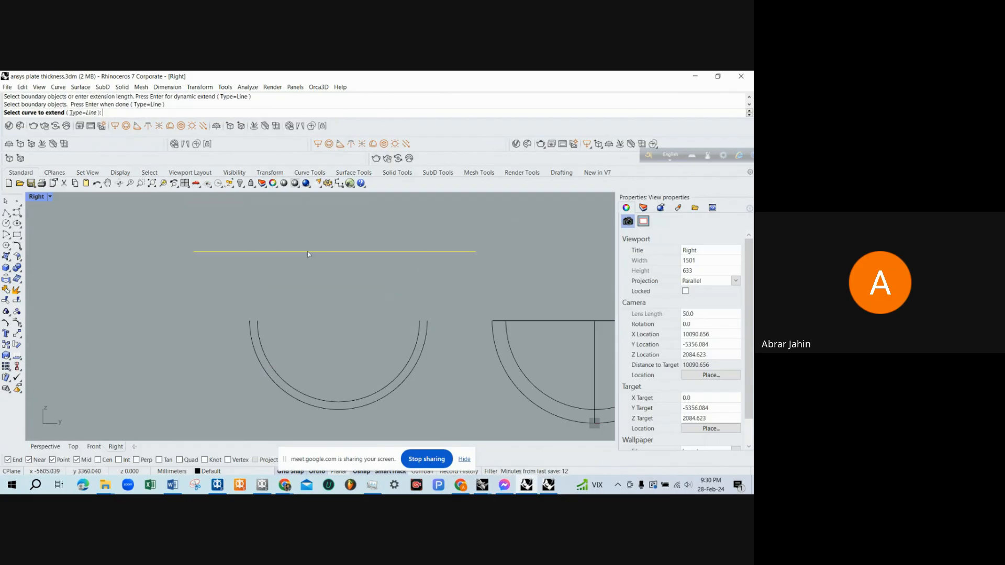
click(258, 325)
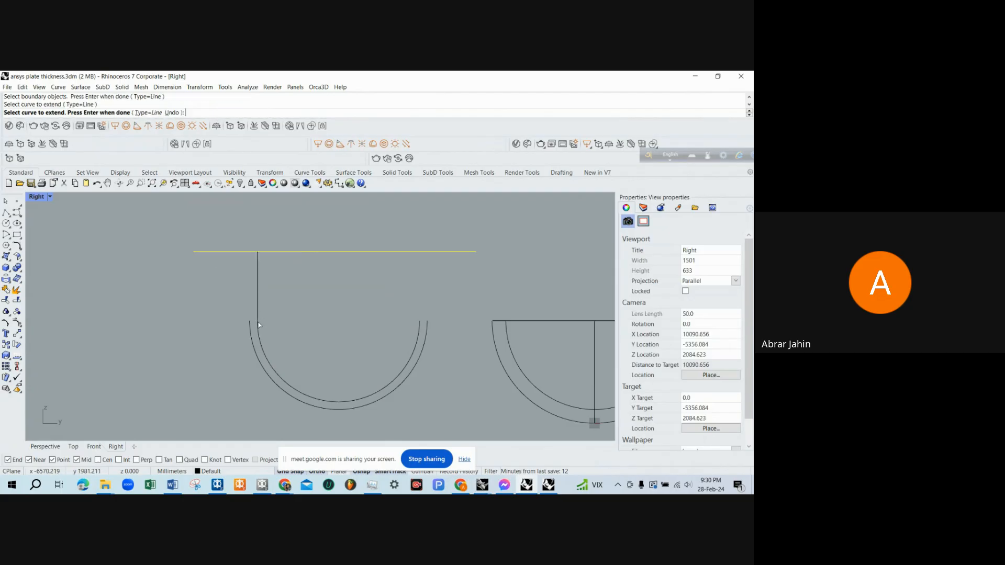
click(421, 324)
key(Return)
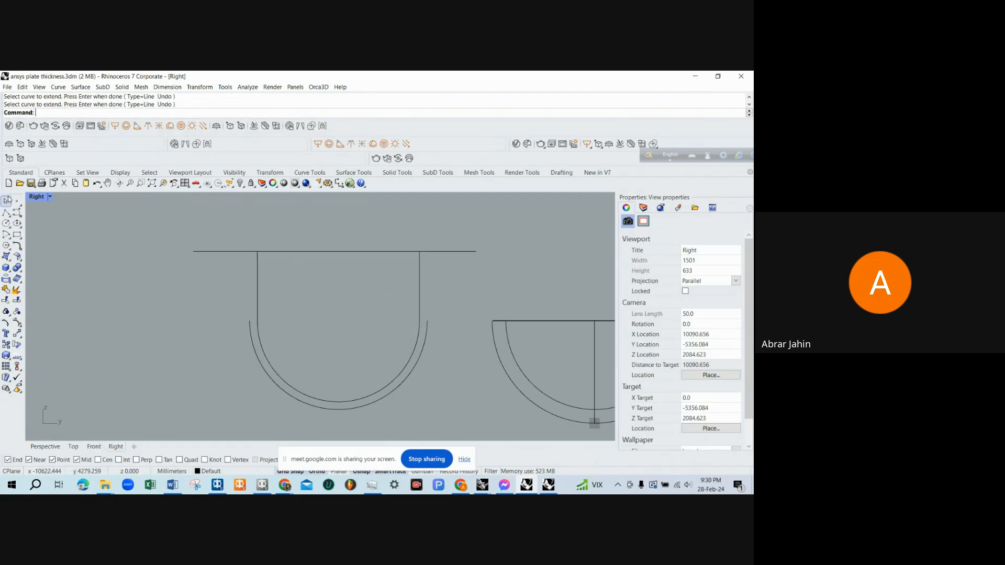
Draw a second horizontal line level with the outer frame curve's upper ends, crossing both extensions, and select it.
click(6, 212)
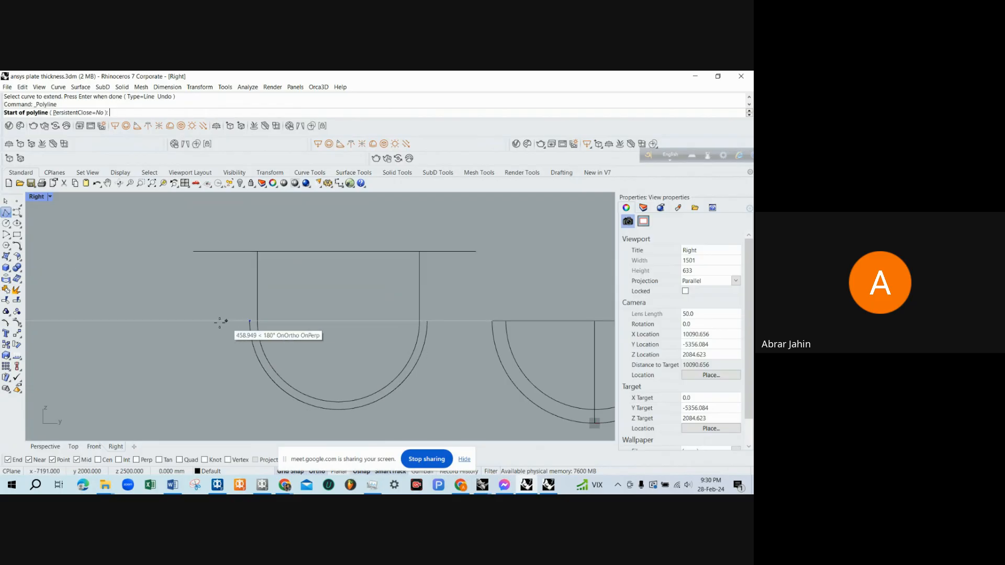
click(200, 320)
click(465, 309)
key(Return)
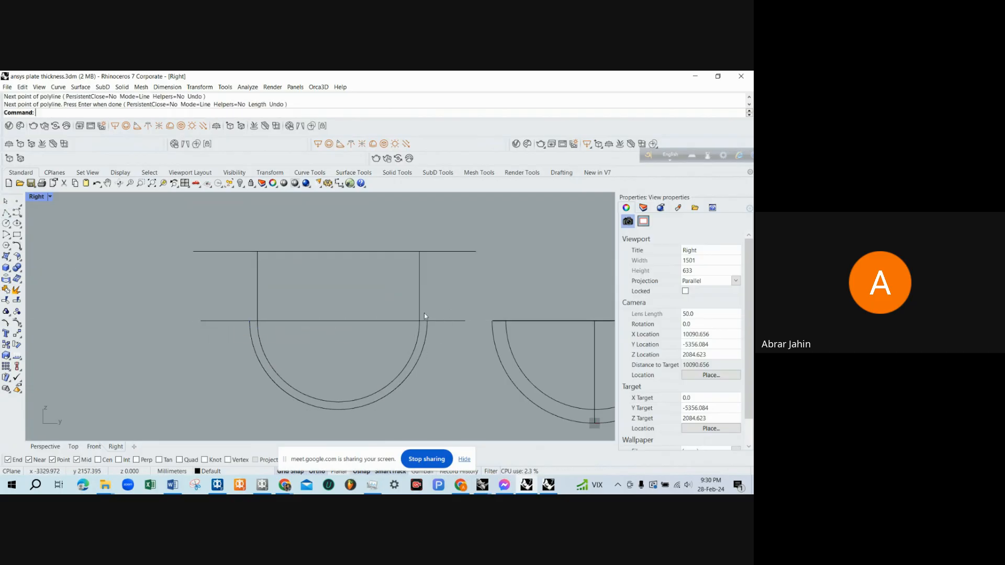
click(392, 321)
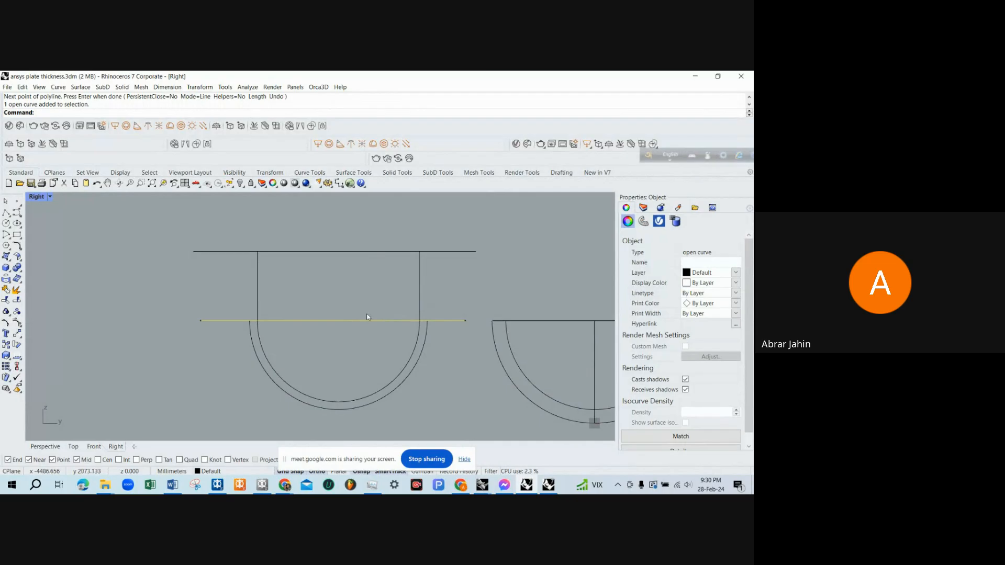
Trim away both vertical extensions of the inner frame curve above the lower horizontal line.
text(tri)
key(Return)
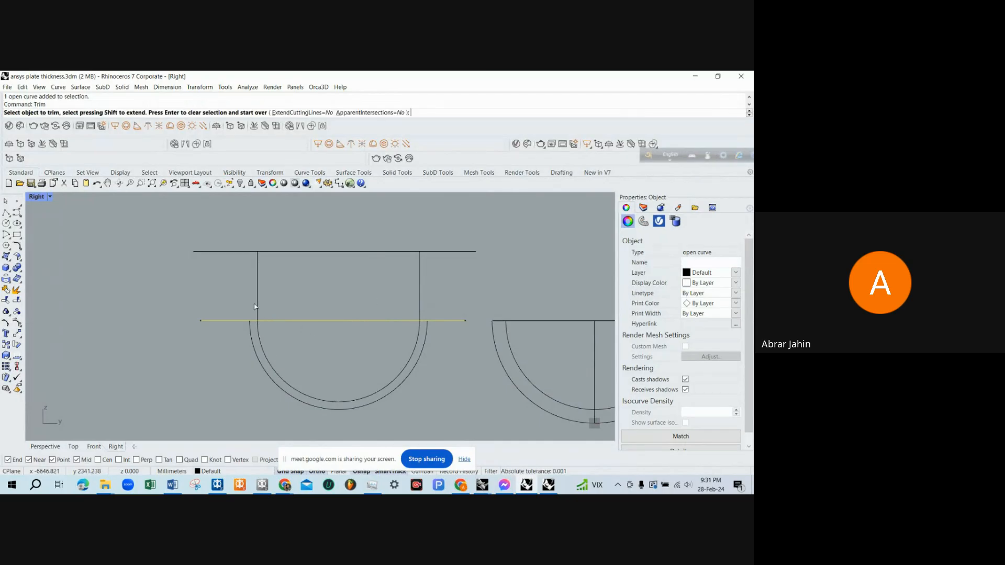
click(257, 307)
click(422, 291)
key(Return)
Delete the upper and lower horizontal construction lines, keeping only the two frame curves.
drag(442, 278, 404, 234)
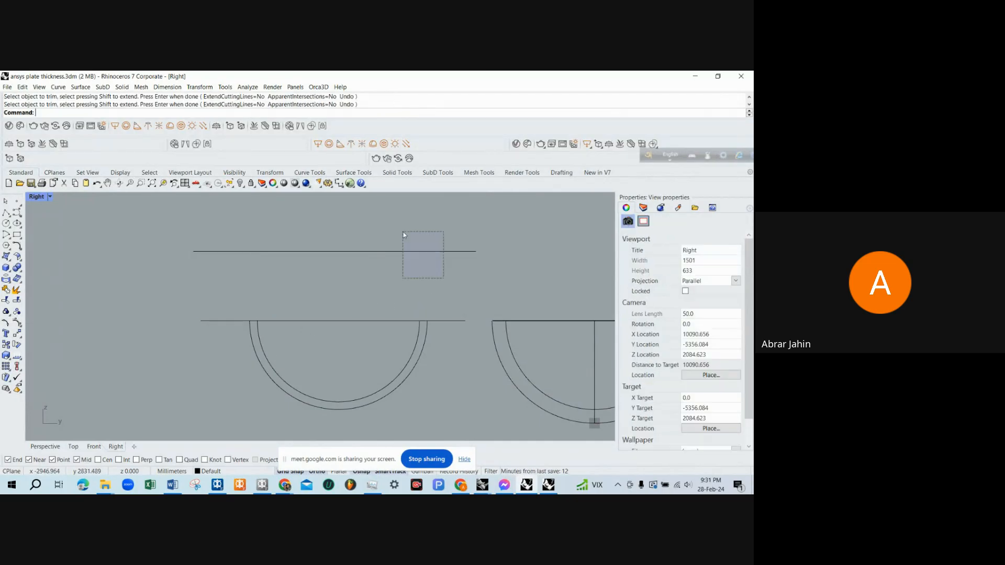
text(d)
key(Return)
click(300, 321)
text(d)
key(Return)
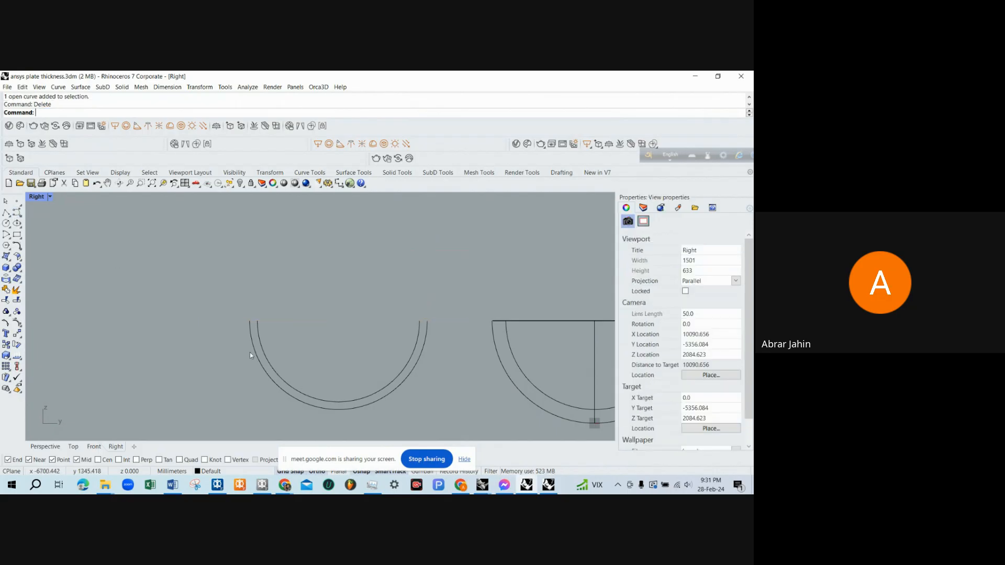
click(7, 213)
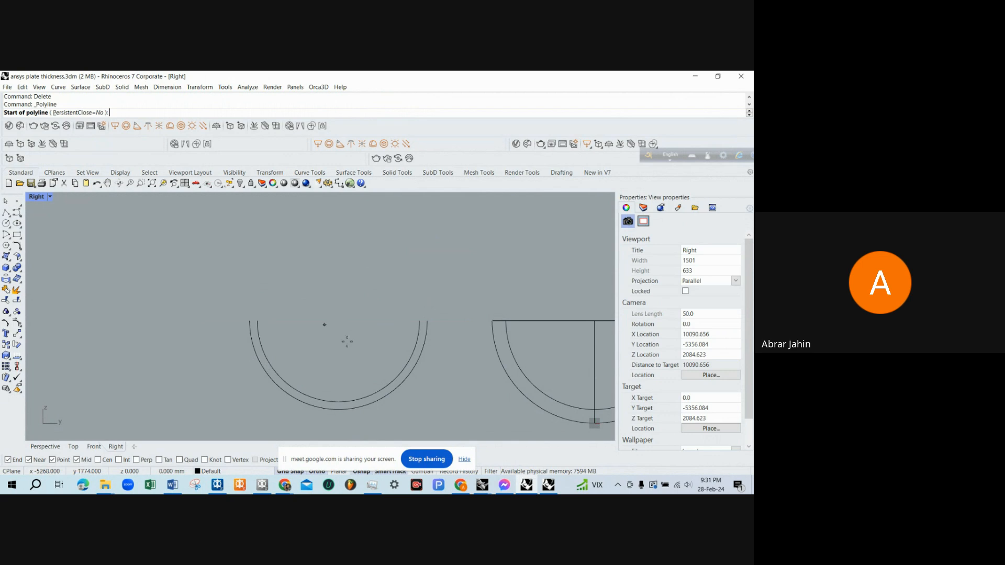
click(461, 485)
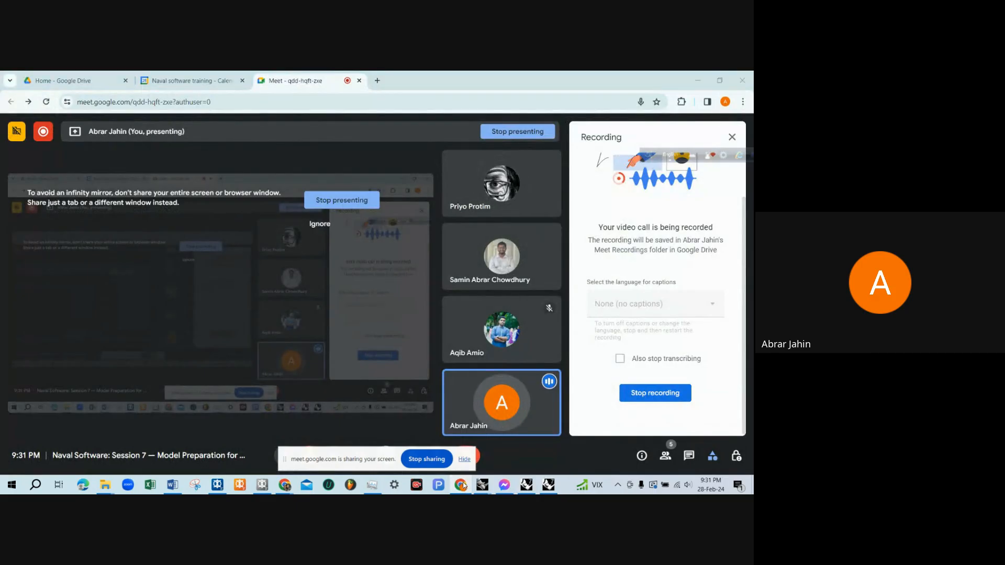
click(463, 485)
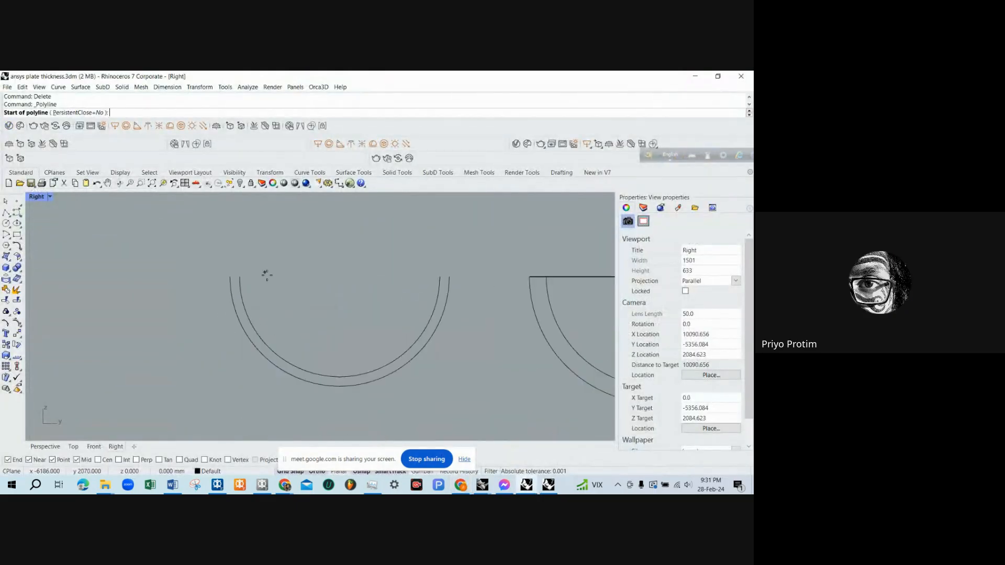
scroll(268, 276, up, 3)
scroll(250, 249, down, 1)
scroll(246, 247, up, 3)
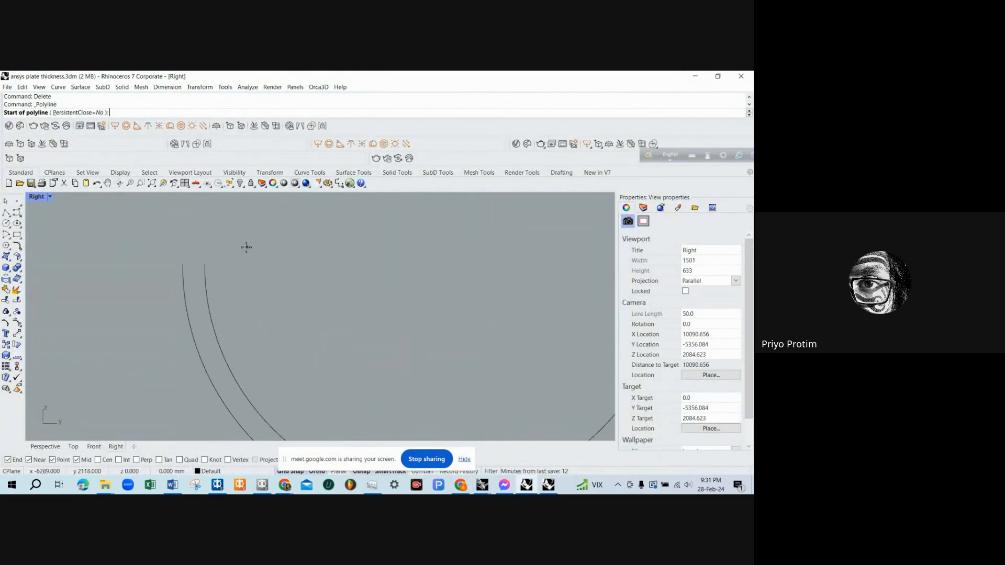
scroll(255, 267, down, 4)
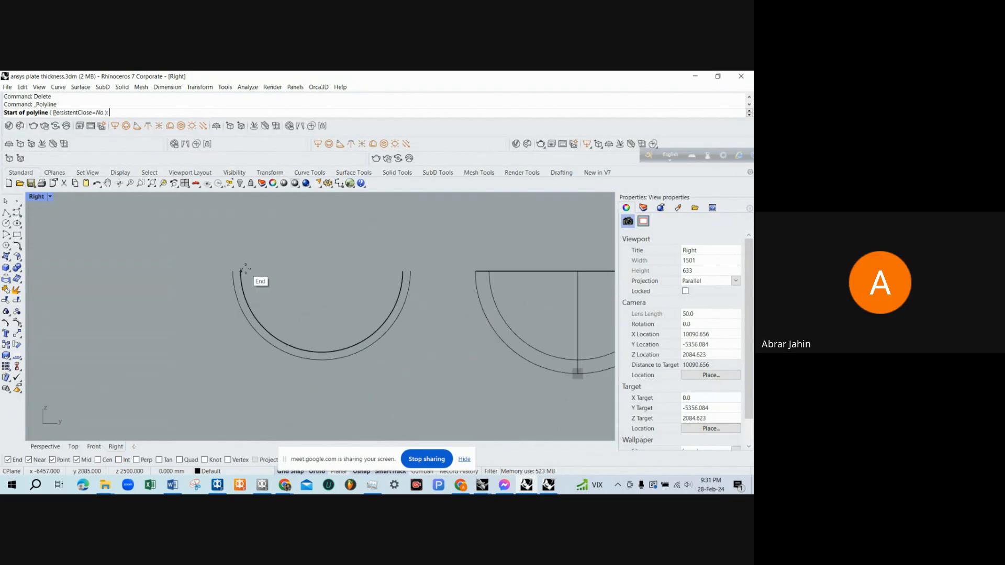
click(243, 269)
key(Escape)
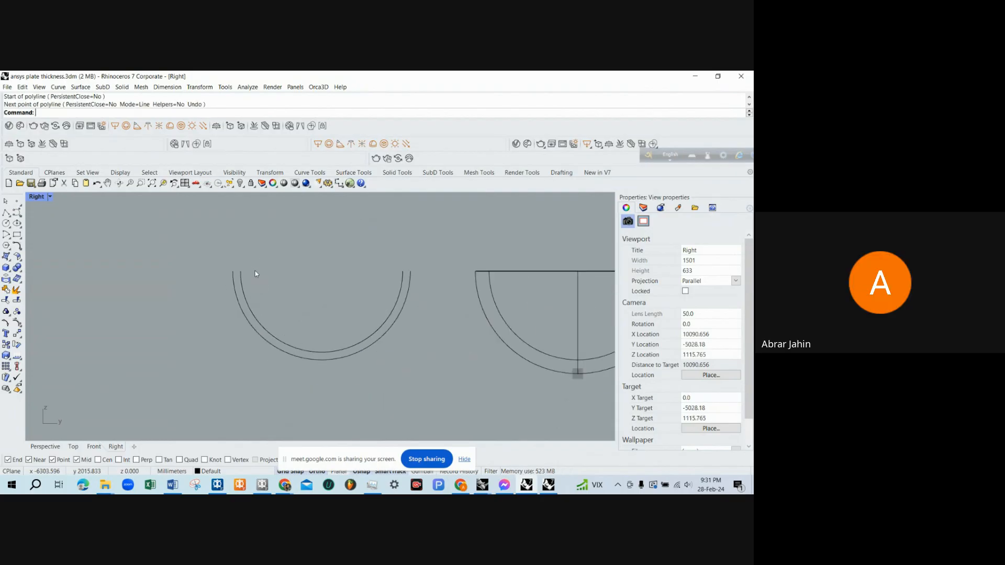
Delete the outer curve of the offset frame pair beside the hull.
click(239, 302)
click(239, 302)
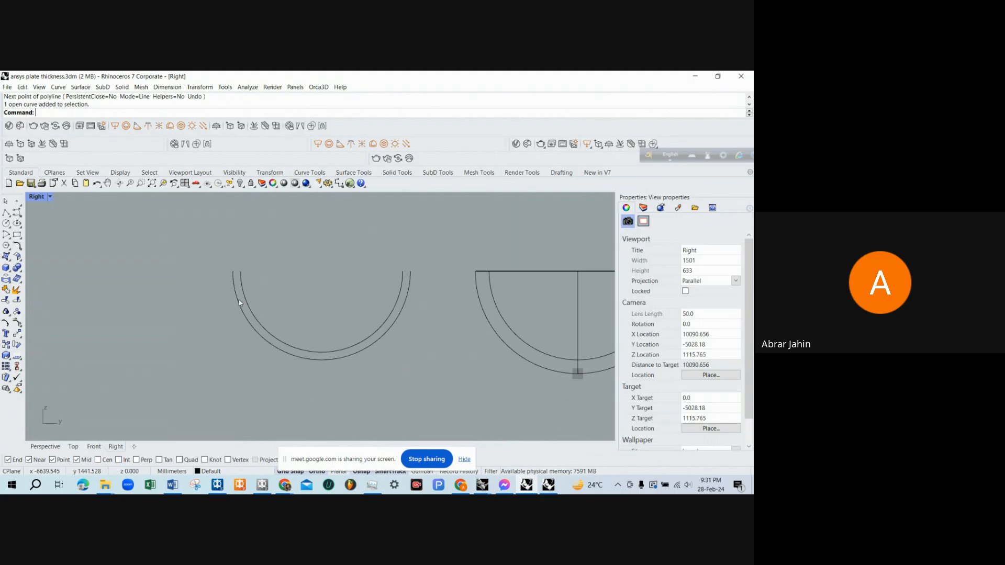
key(Delete)
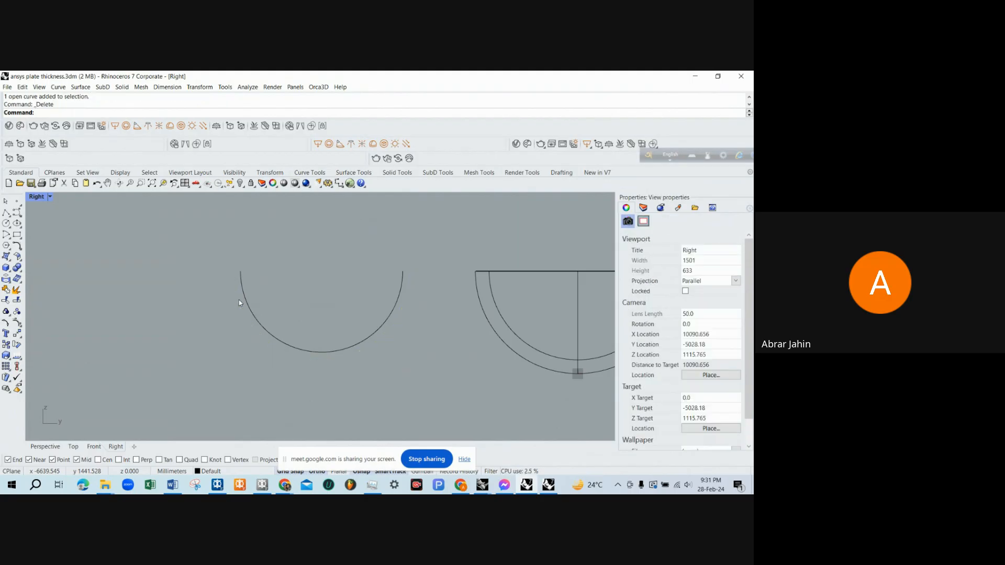
Draw a rectangular polyline about 5250 mm wide and 2730 mm deep around the remaining curve, running from one of its ends to the other.
scroll(239, 303, down, 1)
click(242, 298)
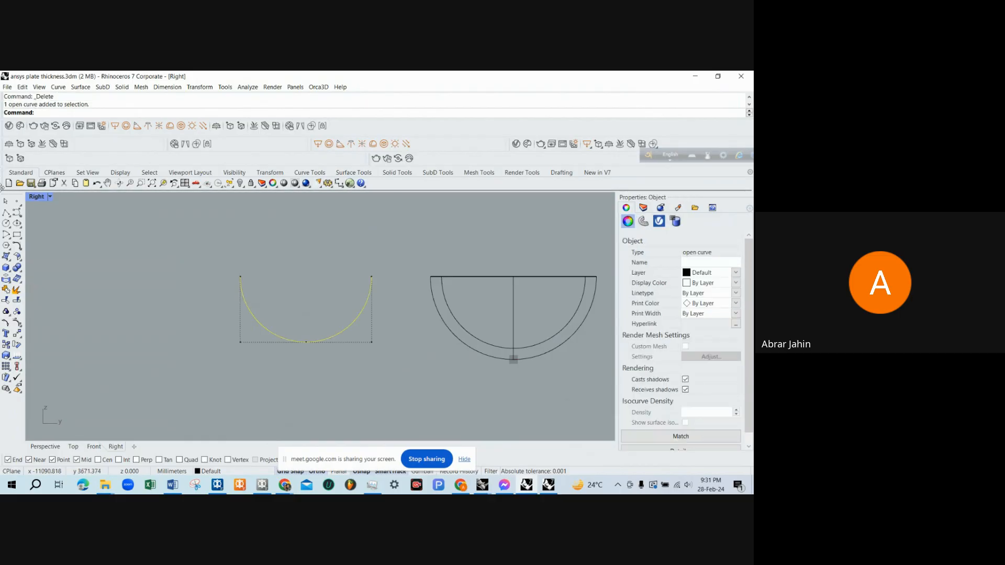
key(Escape)
click(6, 212)
click(239, 277)
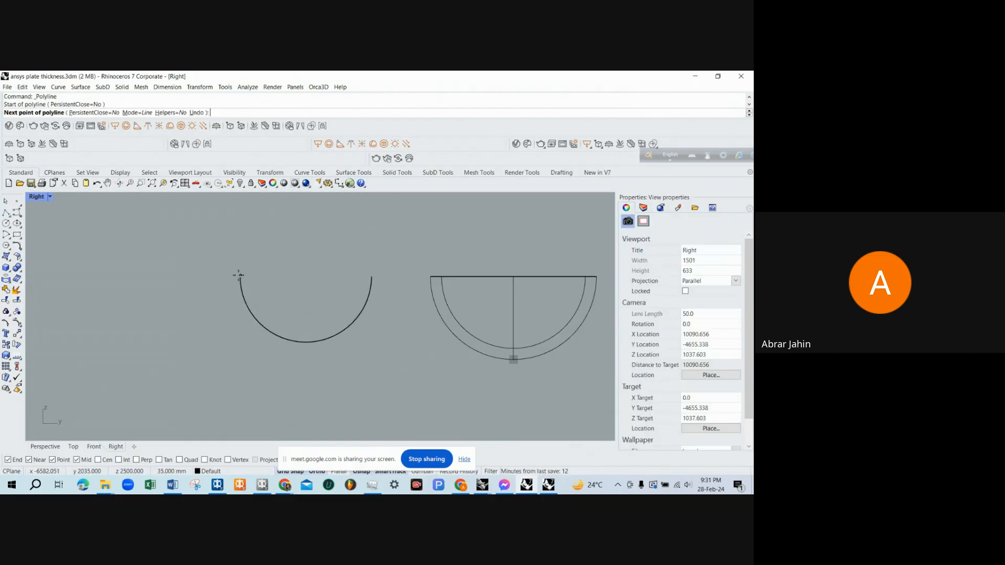
click(196, 277)
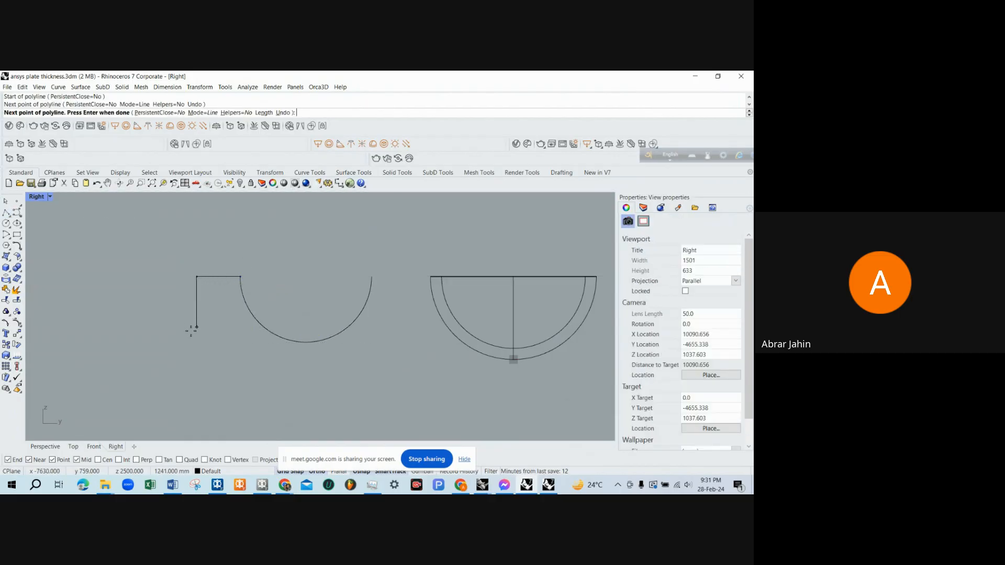
click(196, 389)
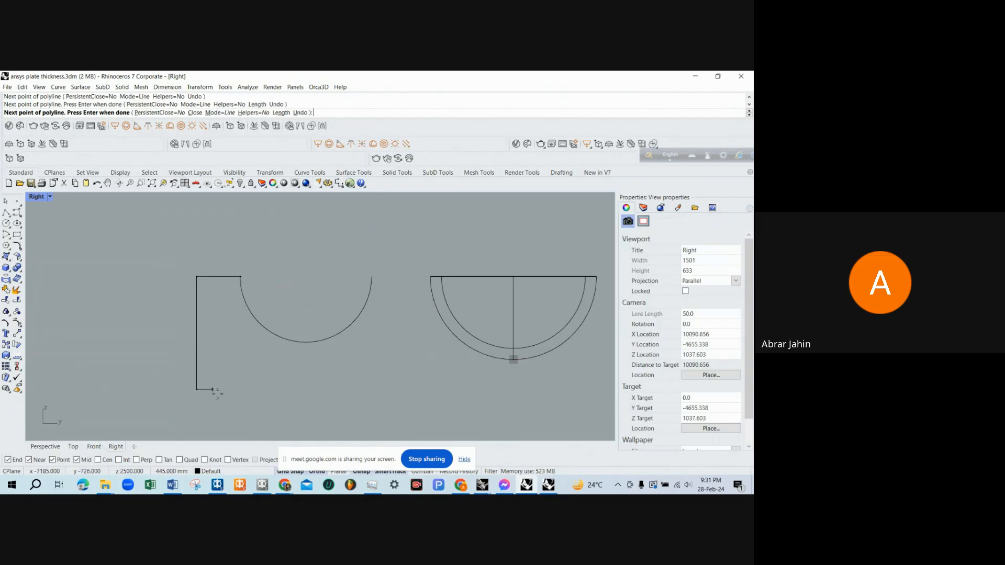
click(413, 404)
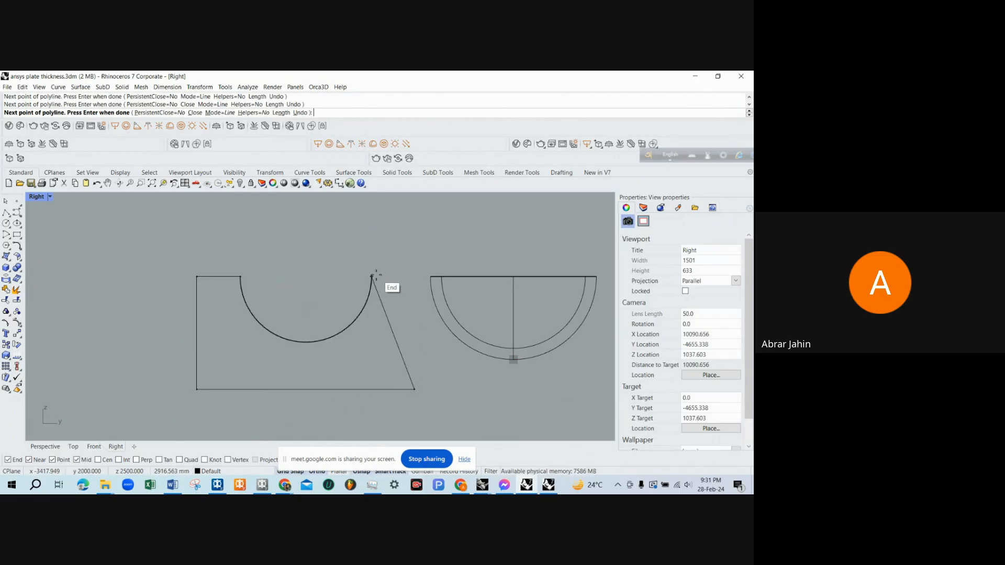
click(413, 276)
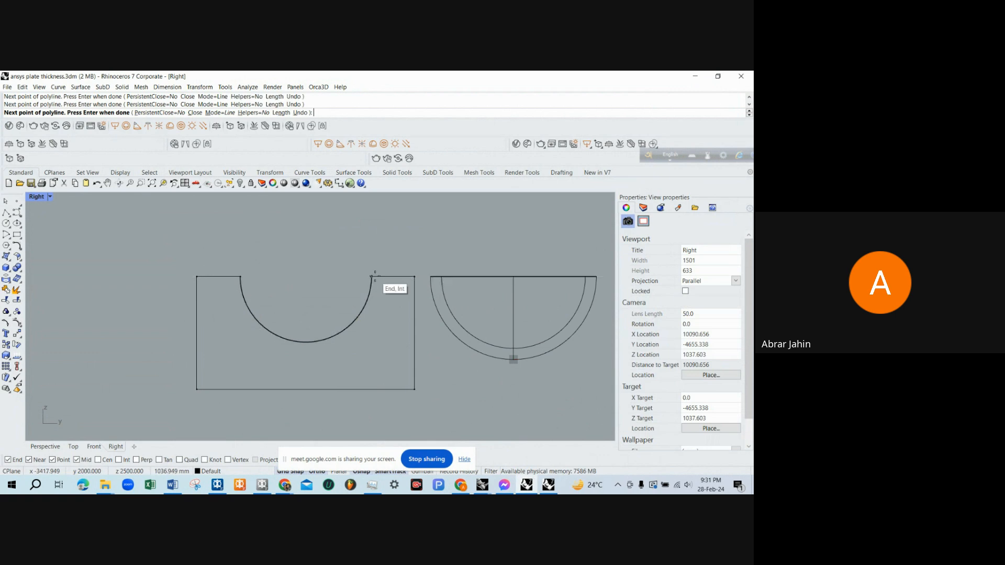
click(372, 277)
key(Return)
Join the polyline and the frame curve into one closed profile.
scroll(332, 281, down, 2)
drag(184, 246, 388, 379)
key(ctrl+j)
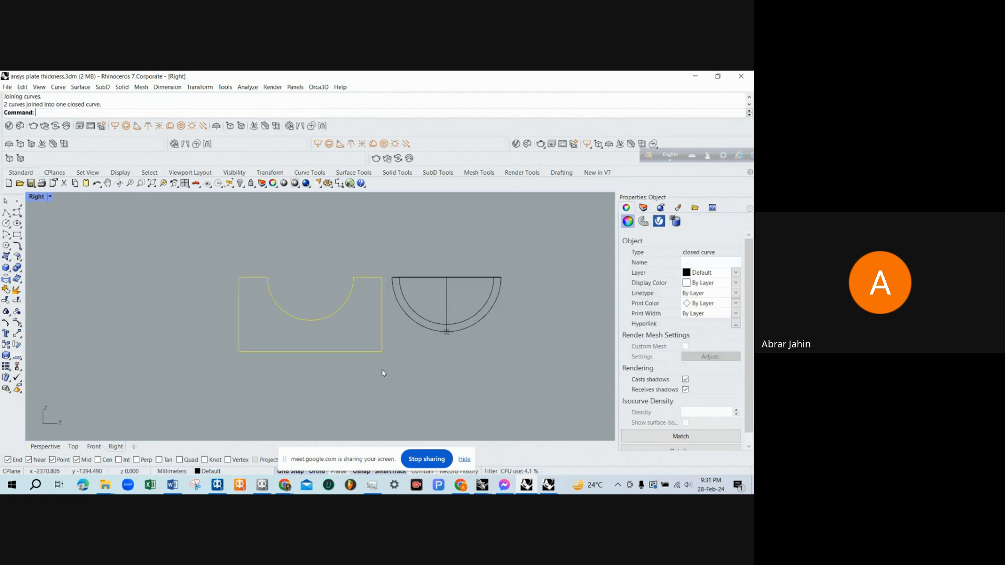
Try to extrude the closed profile to both sides as an uncapped surface, and undo it.
double_click(35, 197)
scroll(432, 240, down, 3)
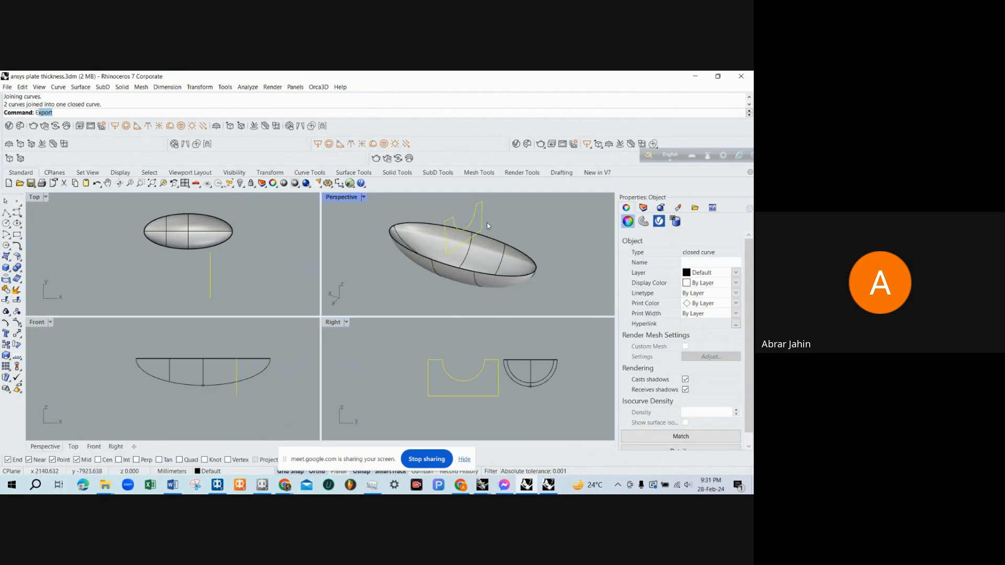
text(ExtrudeCrv)
key(Return)
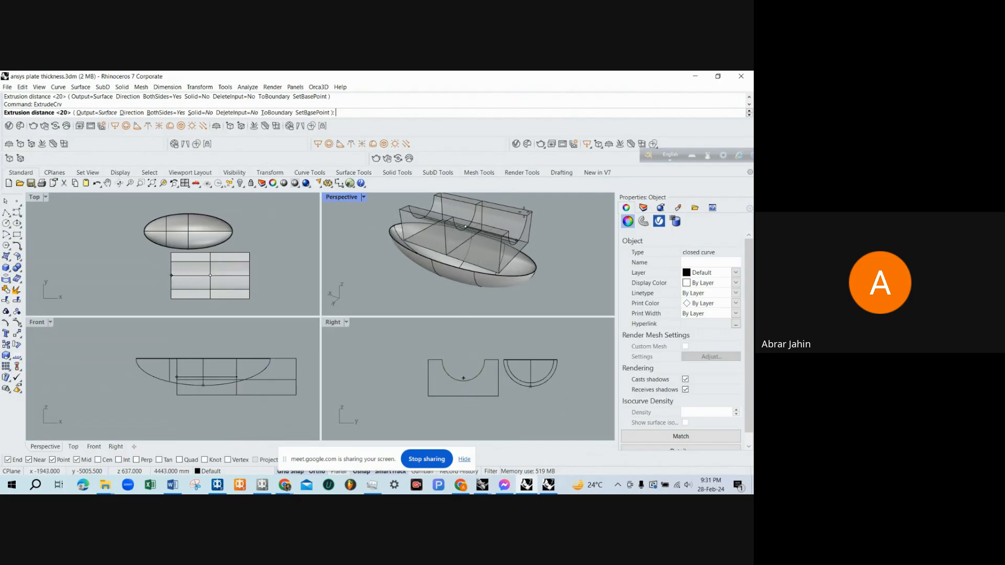
scroll(481, 199, up, 3)
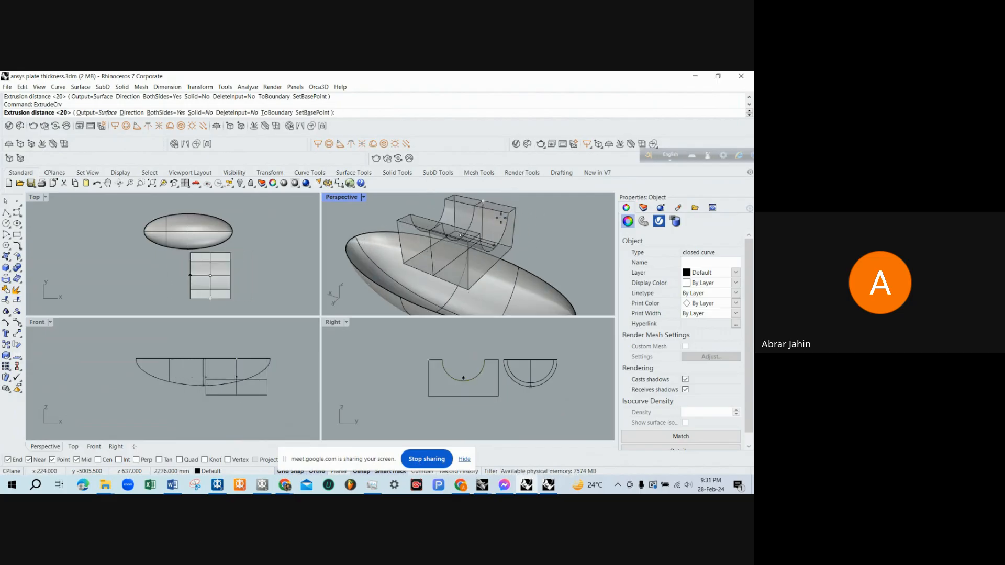
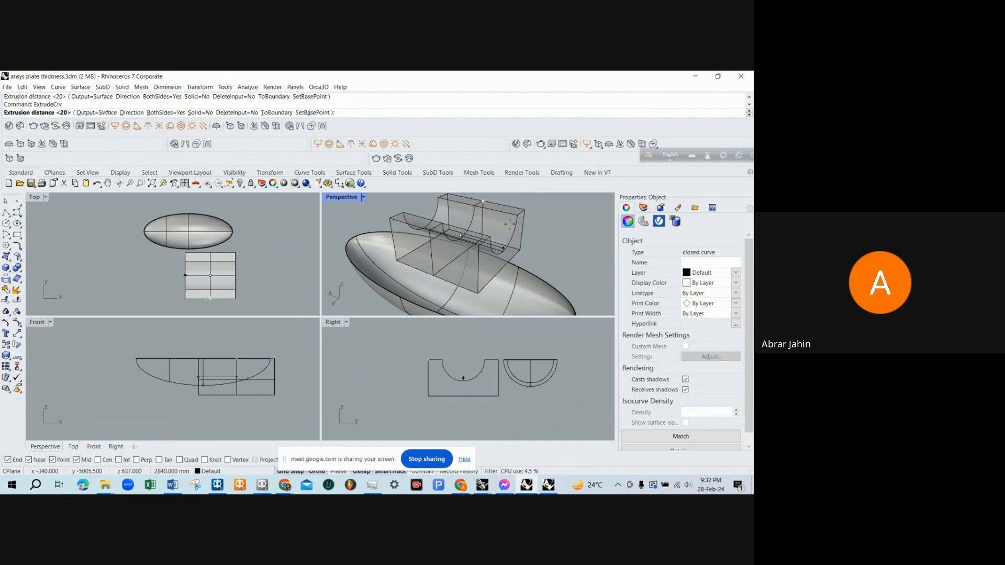
click(510, 226)
key(ctrl+z)
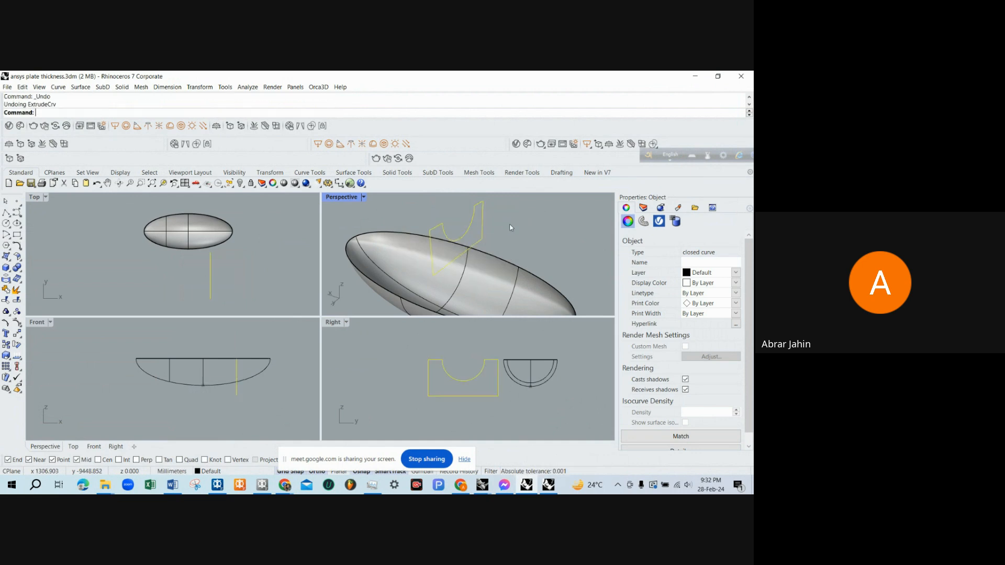
key(Return)
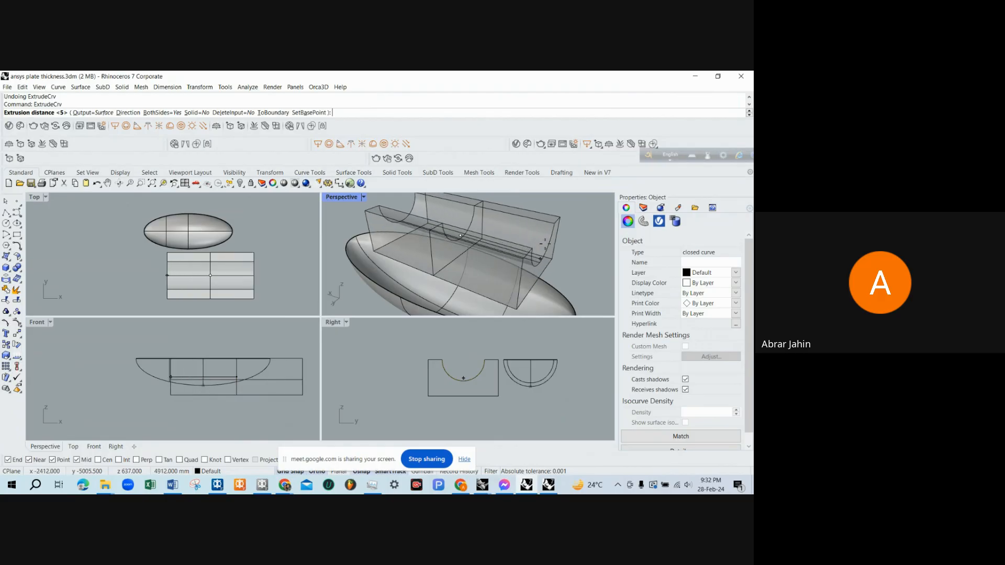
click(199, 114)
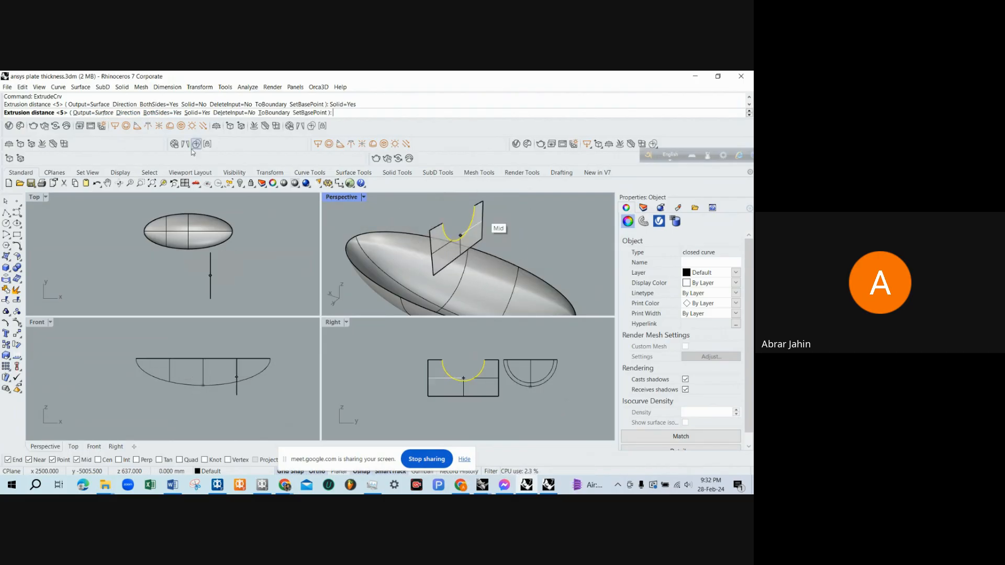
click(132, 119)
click(259, 264)
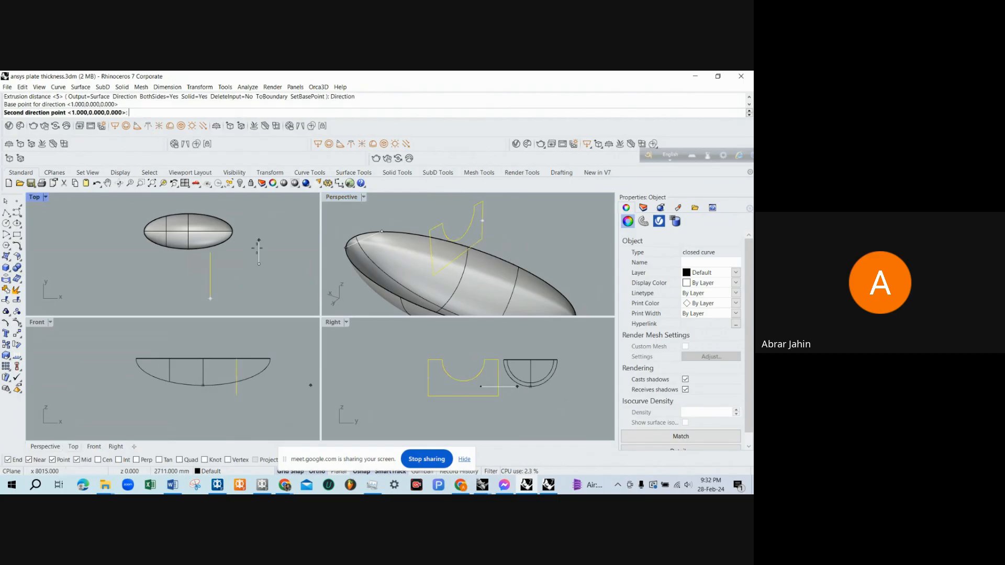
click(258, 225)
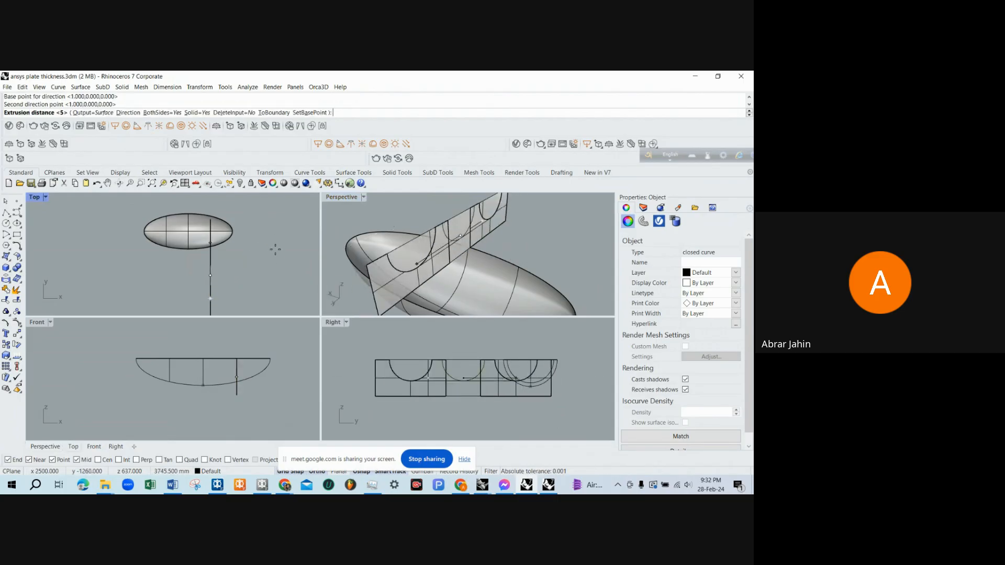
key(Escape)
Extrude the closed profile along the default X direction by 5 mm to both sides, with Solid set to Yes.
key(Return)
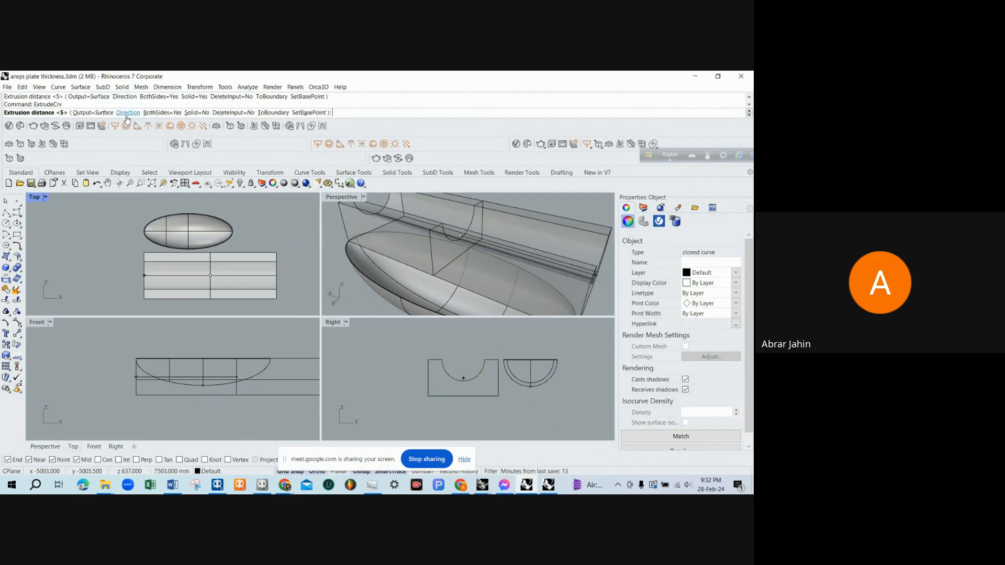
click(126, 115)
key(Return)
key(Return)
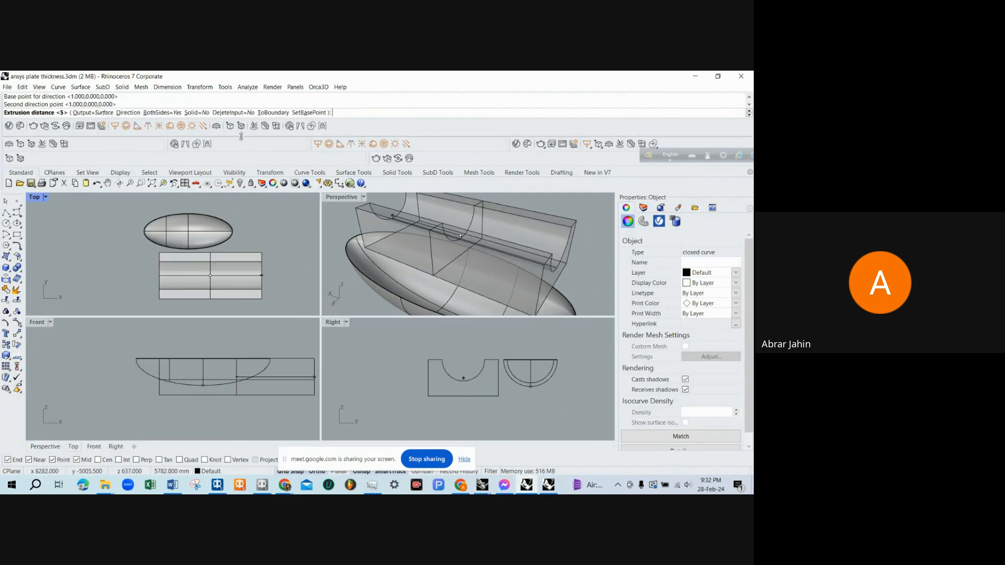
click(198, 113)
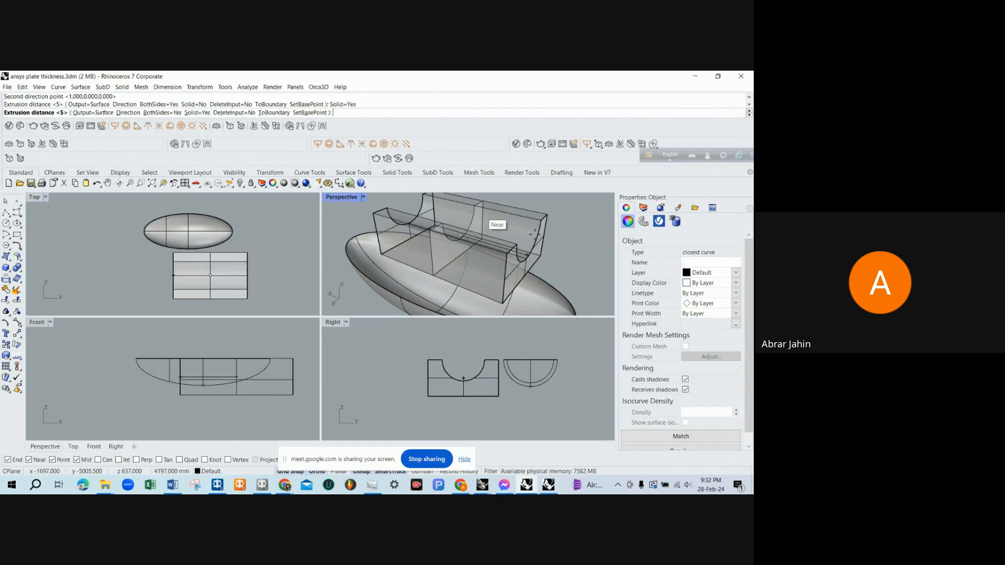
right_click(535, 237)
Maximize the perspective view and delete the source profile curve of the extruded plate.
scroll(481, 240, up, 4)
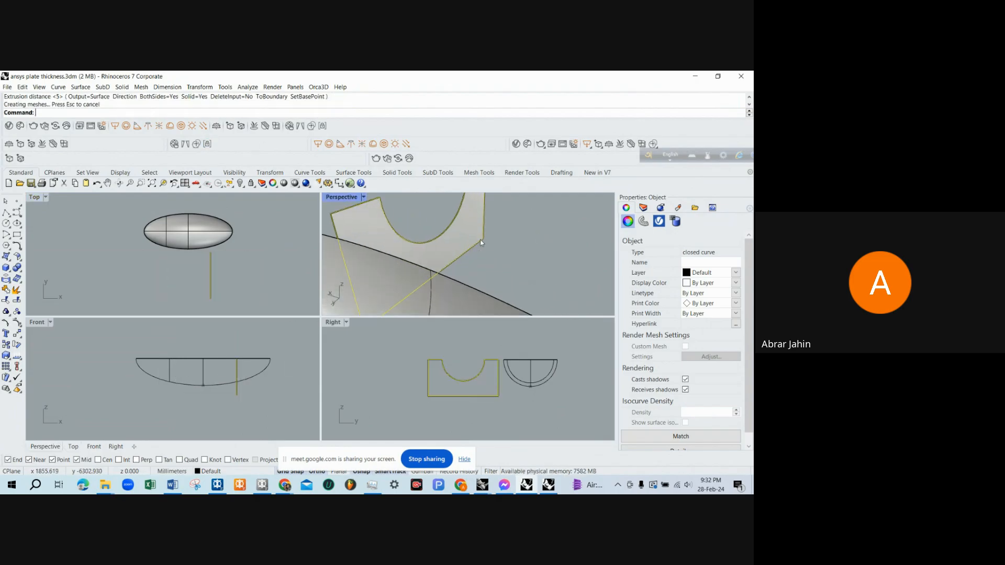
scroll(480, 249, down, 4)
double_click(351, 198)
key(Delete)
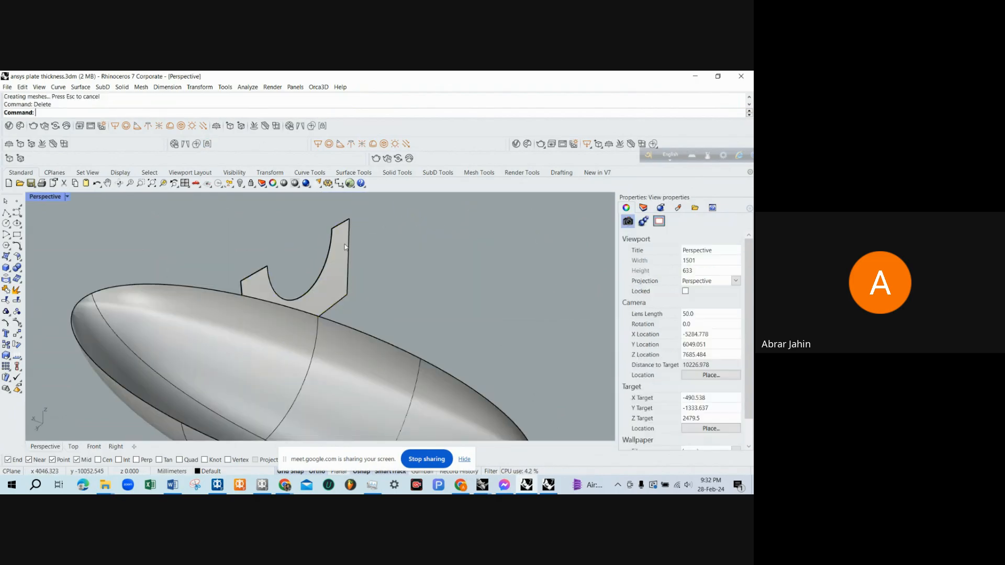
Move the extruded plate 5000 mm along the hull's length so that it sits across the hull.
key(ctrl+w)
drag(285, 232, 395, 313)
right_drag(434, 296, 348, 293)
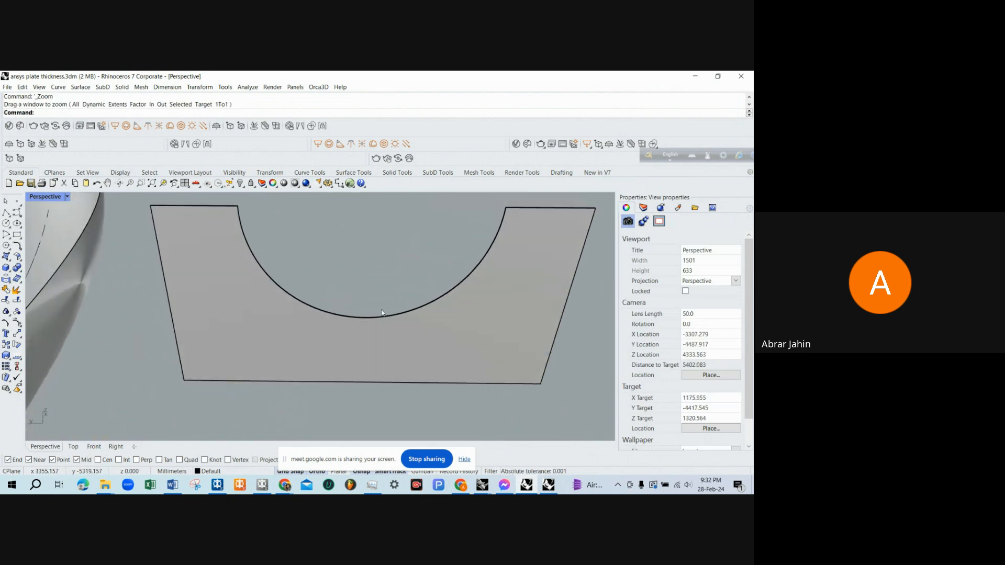
scroll(388, 317, down, 8)
click(391, 322)
text(m)
key(Return)
click(455, 259)
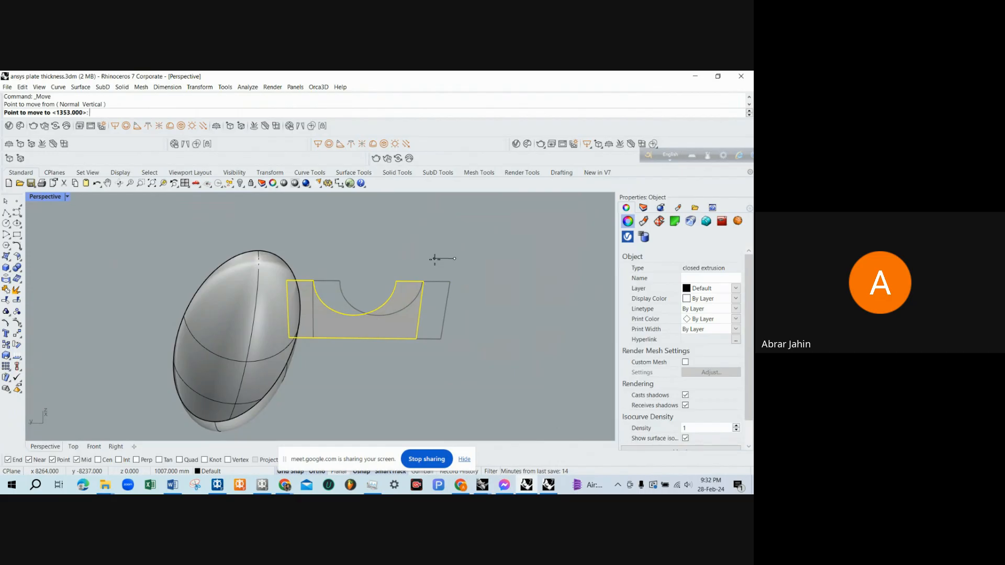
text(5000)
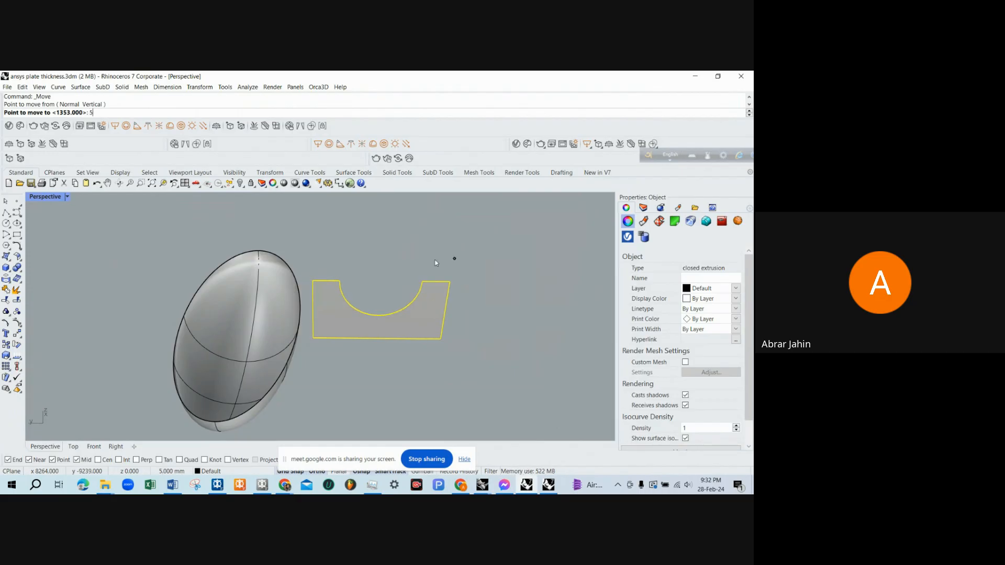
key(Return)
click(436, 264)
key(Escape)
Try to trim away the part of the plate outside the hull, using the hull surface as the cutting object.
scroll(284, 314, up, 10)
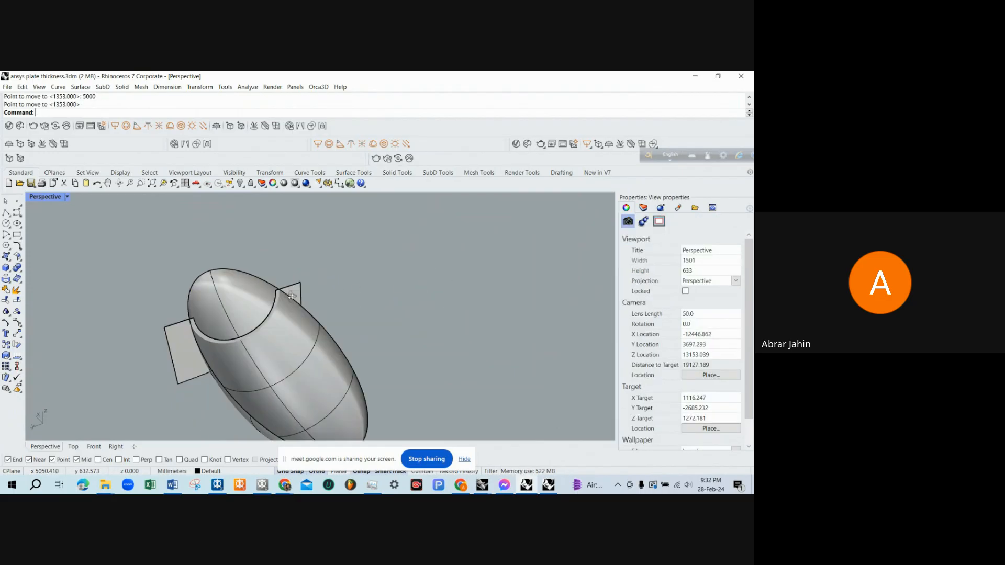
right_drag(267, 297, 384, 330)
scroll(385, 330, down, 4)
right_drag(323, 325, 289, 343)
scroll(288, 343, down, 6)
scroll(289, 343, up, 4)
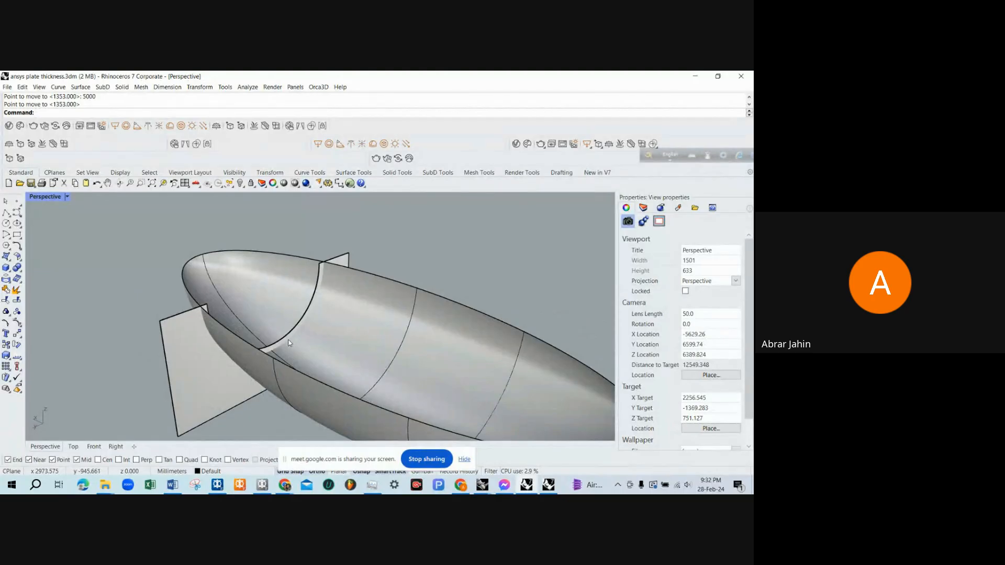
right_drag(289, 343, 261, 343)
click(284, 338)
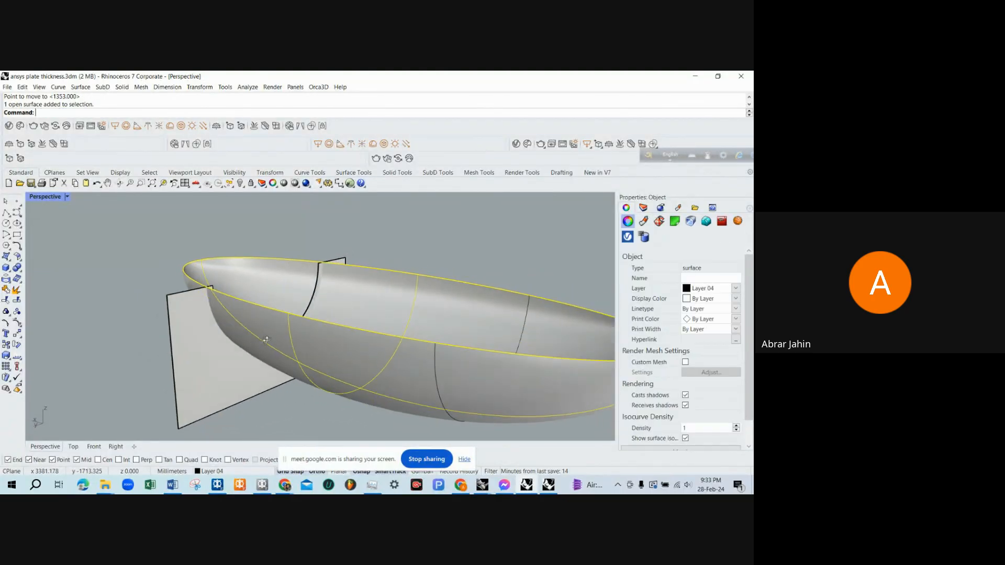
key(Escape)
click(261, 342)
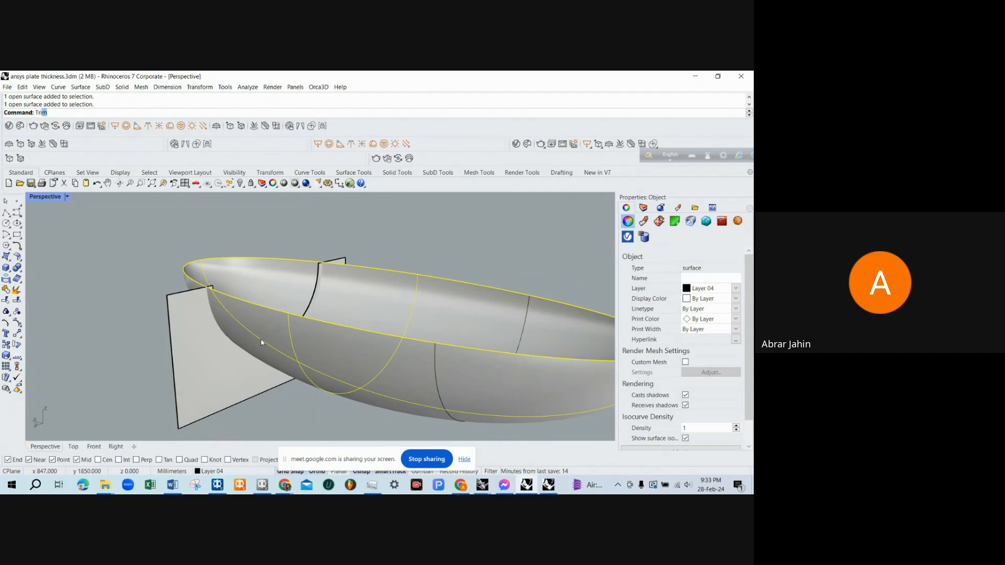
text(Tr)
key(Return)
scroll(238, 366, down, 2)
drag(193, 368, 193, 368)
key(Return)
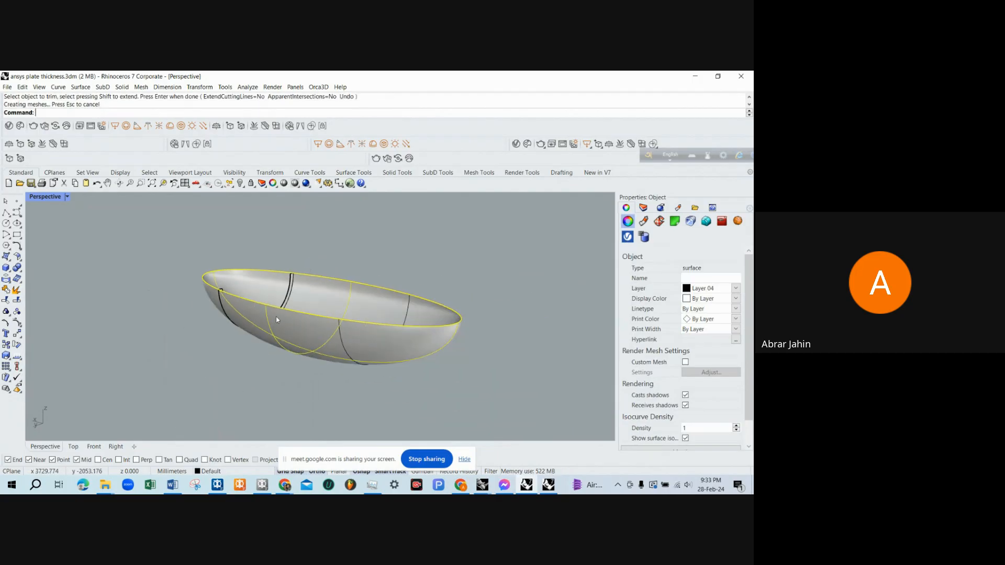
Set the perspective view to shaded display and hide the hull surface around the trimmed plate.
scroll(270, 213, up, 4)
click(284, 183)
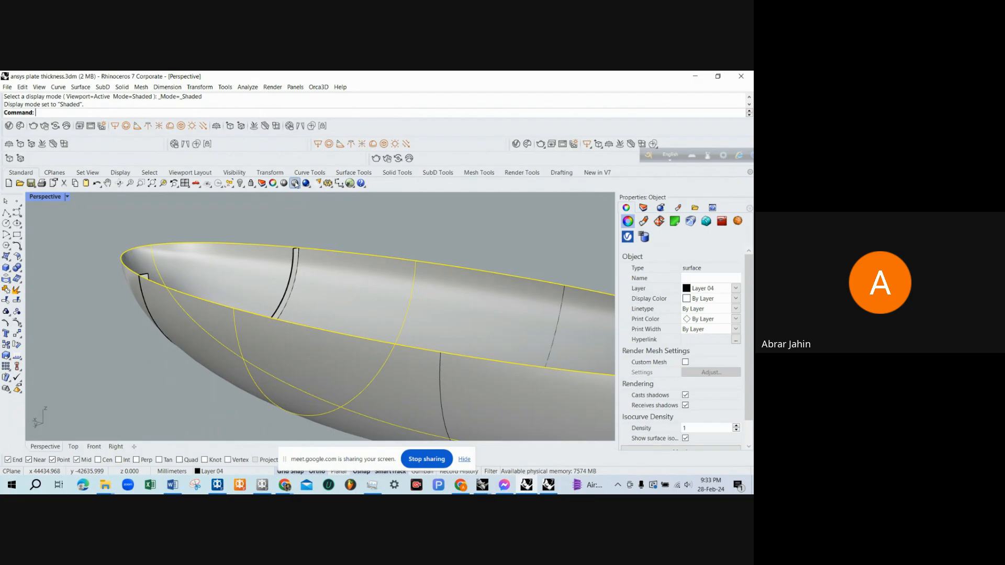
click(240, 183)
scroll(140, 327, up, 5)
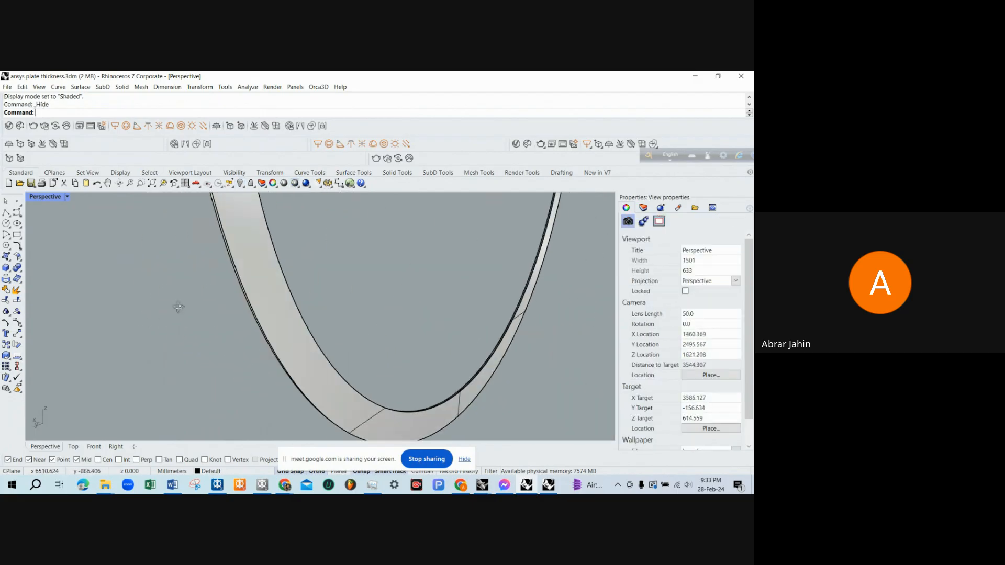
Examine the trimmed frame plate up close, checking its outer cut edge and thickness from several angles.
text(z)
key(Return)
drag(278, 285, 363, 335)
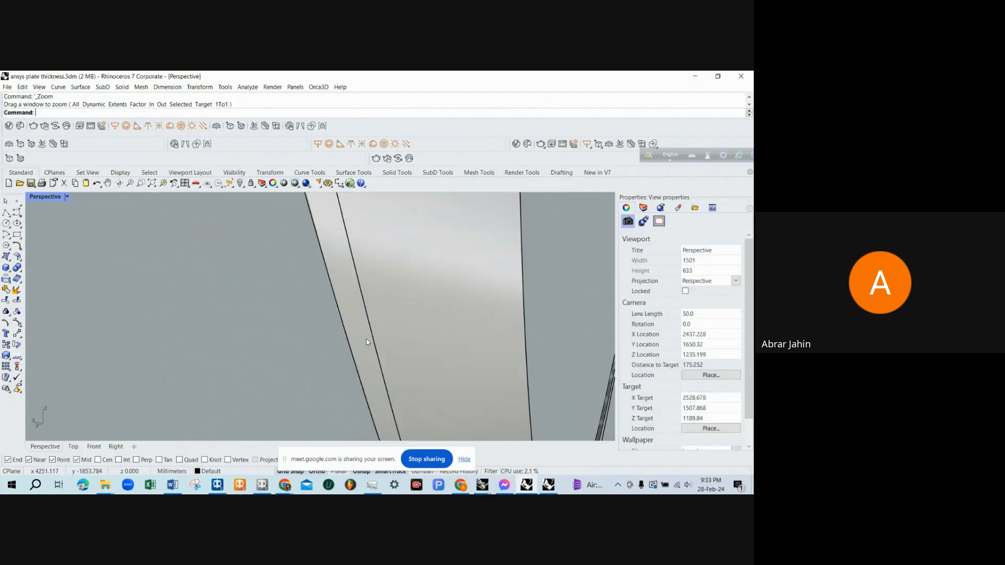
mouse_move(370, 342)
right_down()
mouse_move(420, 312)
mouse_move(405, 313)
mouse_move(392, 335)
mouse_move(442, 341)
mouse_move(360, 342)
right_up()
scroll(313, 345, down, 10)
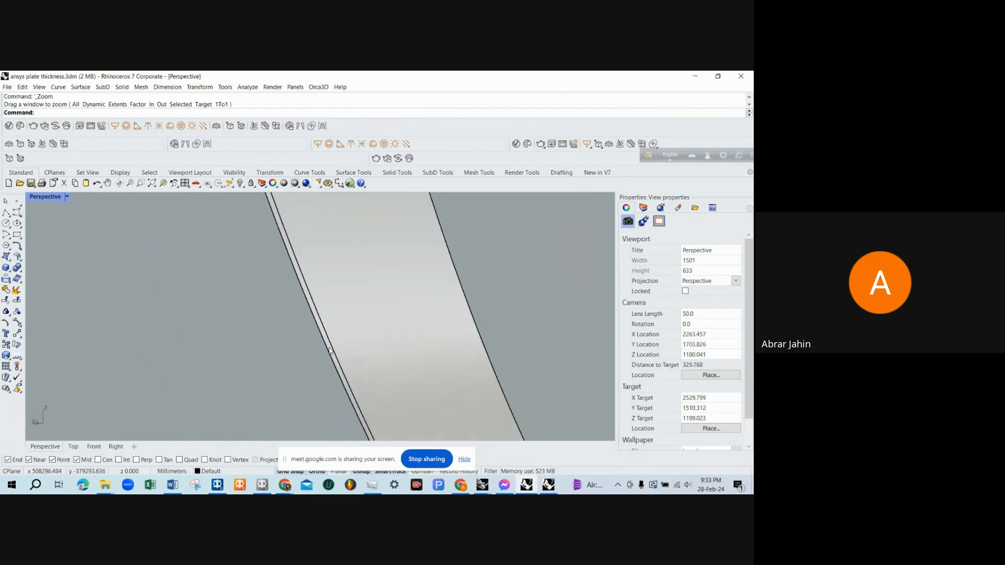
scroll(328, 364, up, 12)
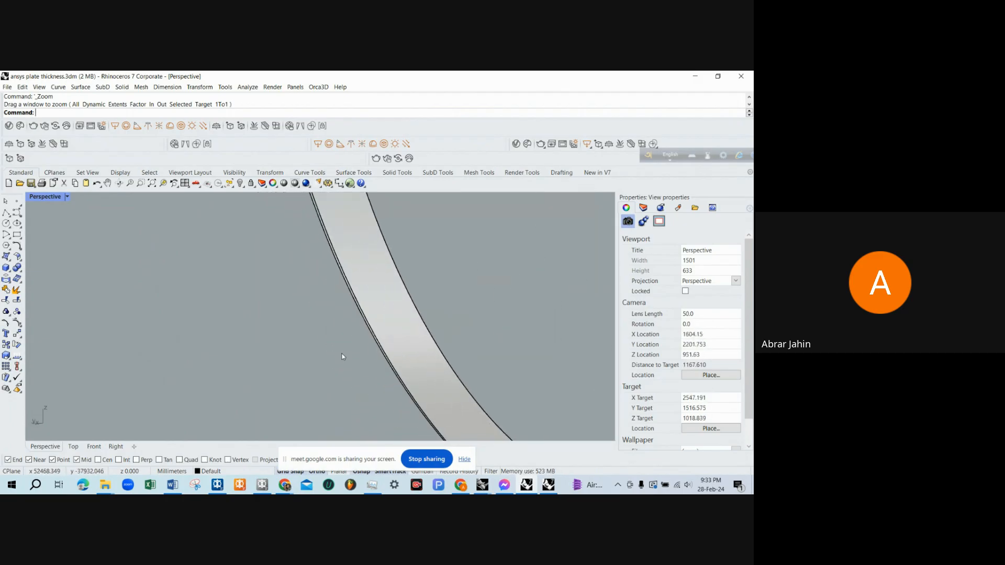
right_drag(362, 345, 447, 325)
scroll(339, 335, up, 7)
right_drag(340, 335, 363, 337)
scroll(394, 310, up, 10)
scroll(396, 323, down, 20)
scroll(396, 327, down, 15)
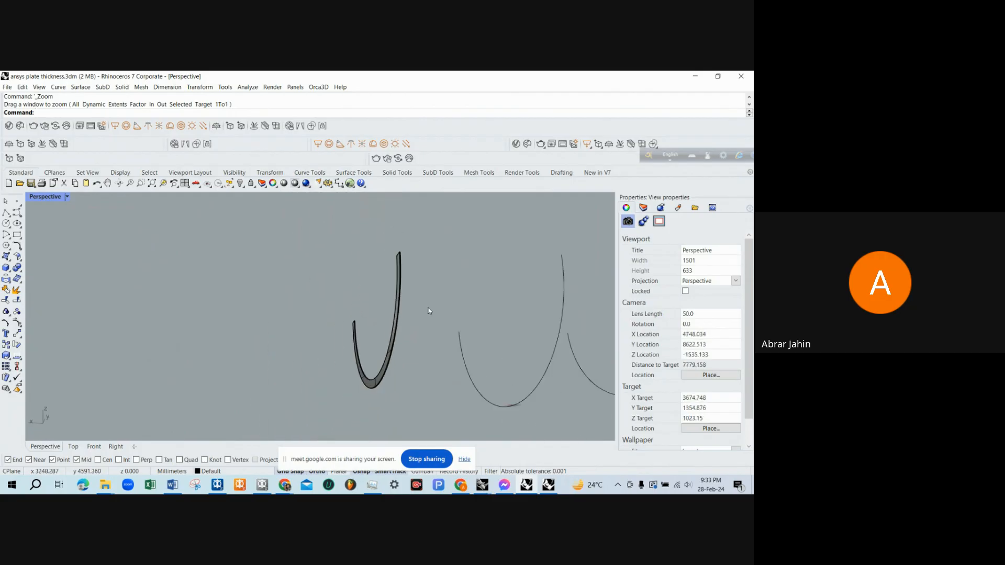
scroll(397, 300, up, 15)
mouse_move(428, 309)
right_down()
mouse_move(397, 300)
mouse_move(417, 310)
mouse_move(405, 310)
mouse_move(426, 292)
right_up()
scroll(385, 302, down, 20)
Undo hiding the hull surface and the trim of the plate.
key(ctrl+z)
scroll(417, 311, down, 4)
scroll(425, 292, up, 5)
key(ctrl+z)
scroll(401, 297, down, 5)
key(Escape)
scroll(355, 369, up, 5)
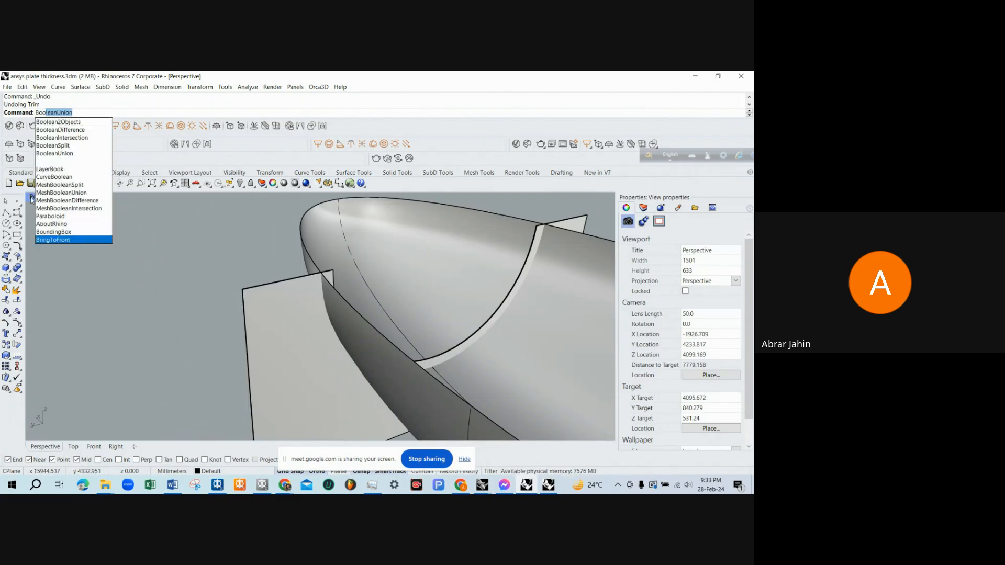
click(60, 146)
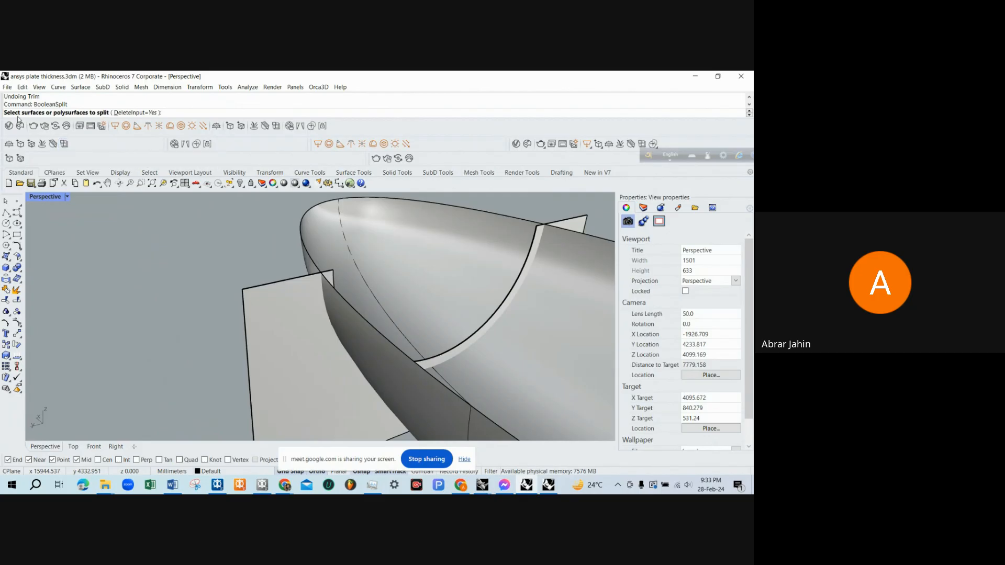
scroll(158, 230, down, 5)
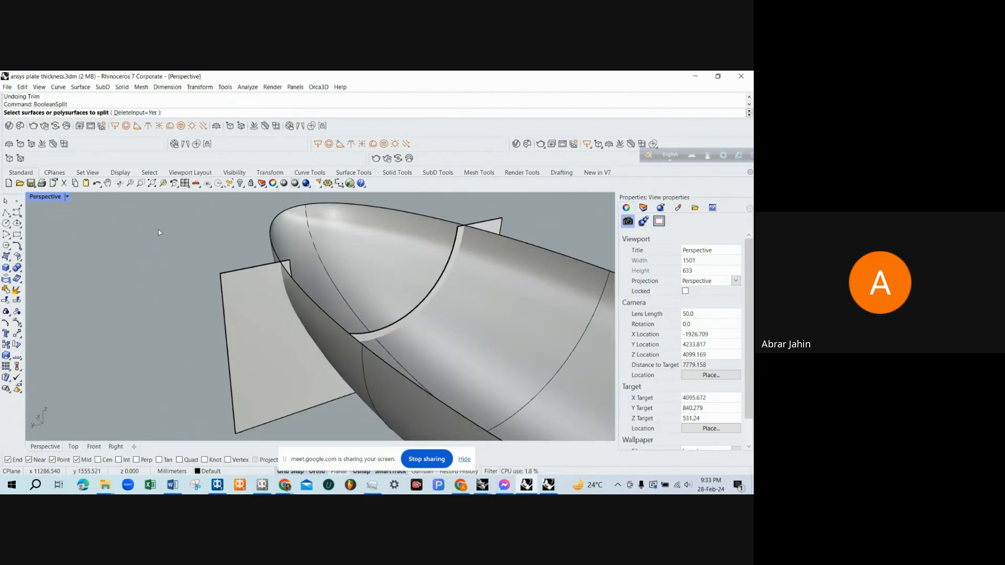
click(212, 290)
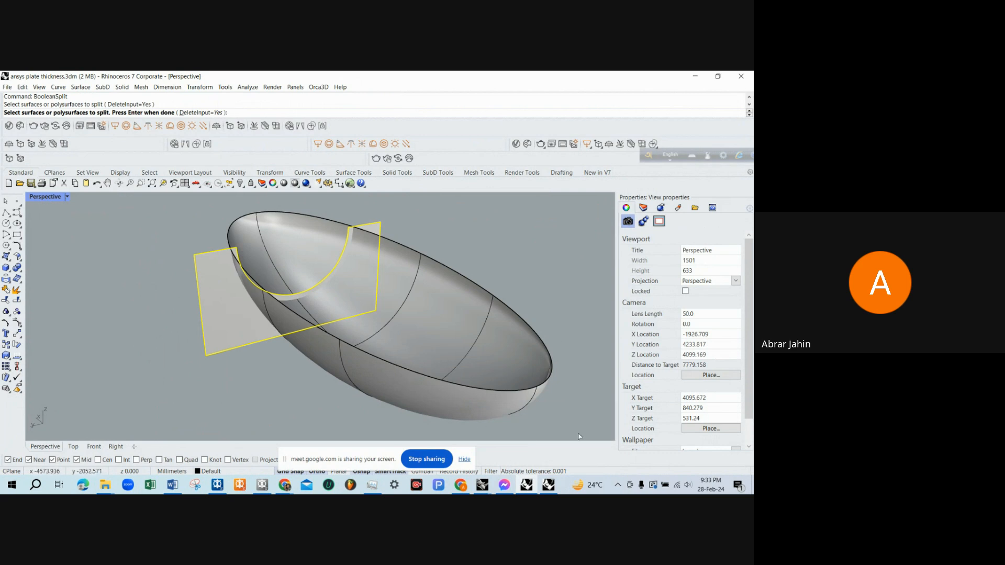
key(Return)
Boolean split the plate with the hull surface as cutter and delete the piece outside the hull.
key(Return)
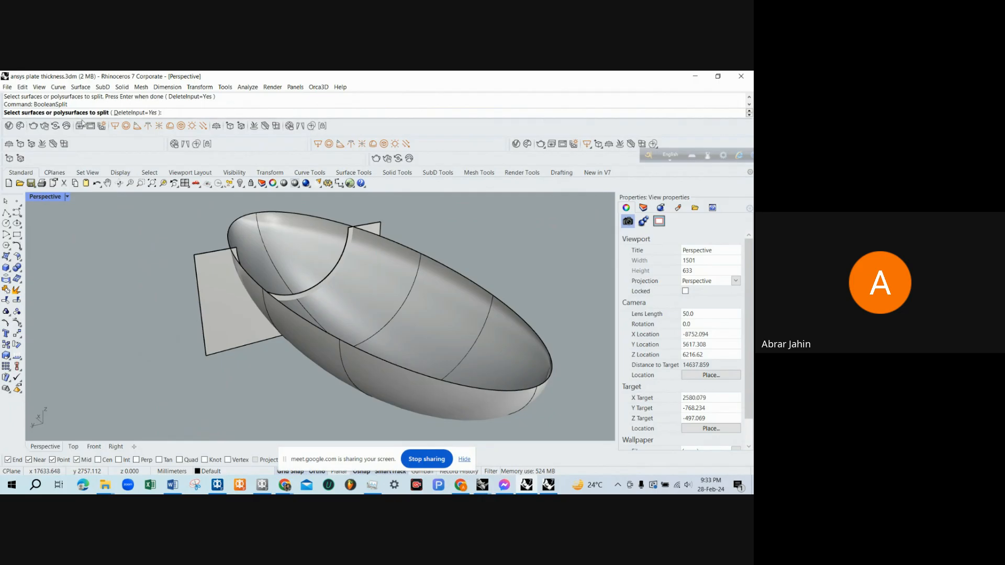
click(217, 308)
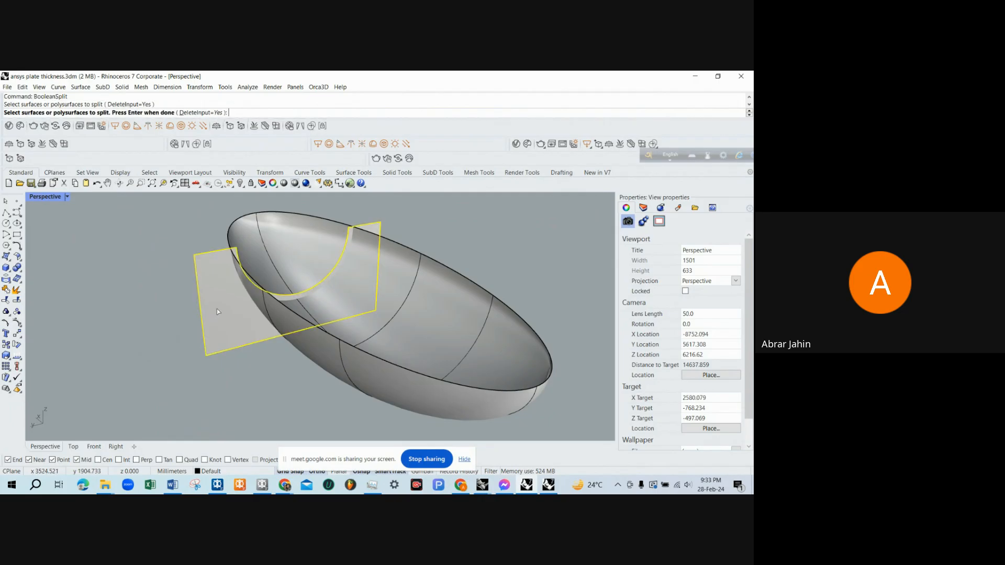
key(Return)
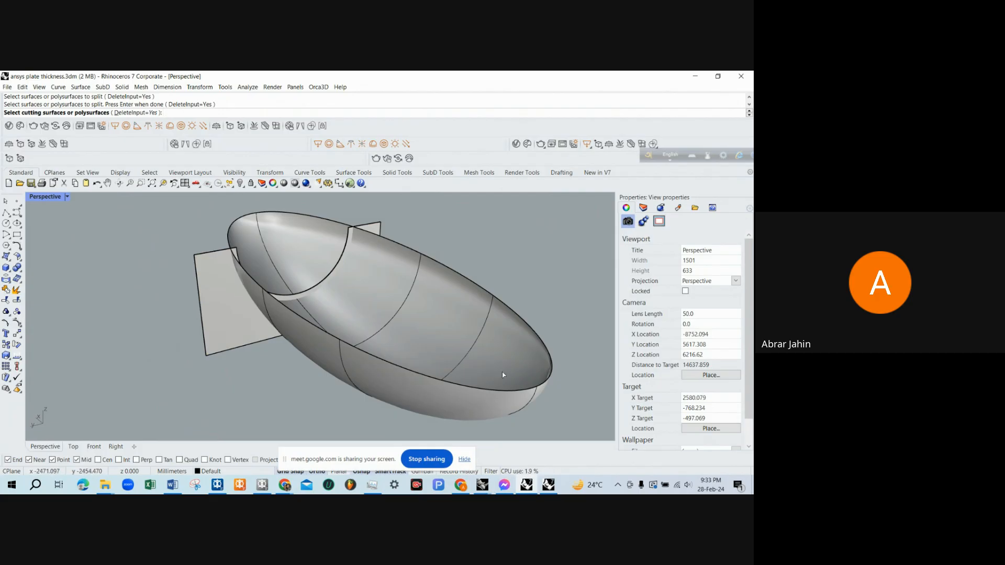
click(362, 297)
key(Return)
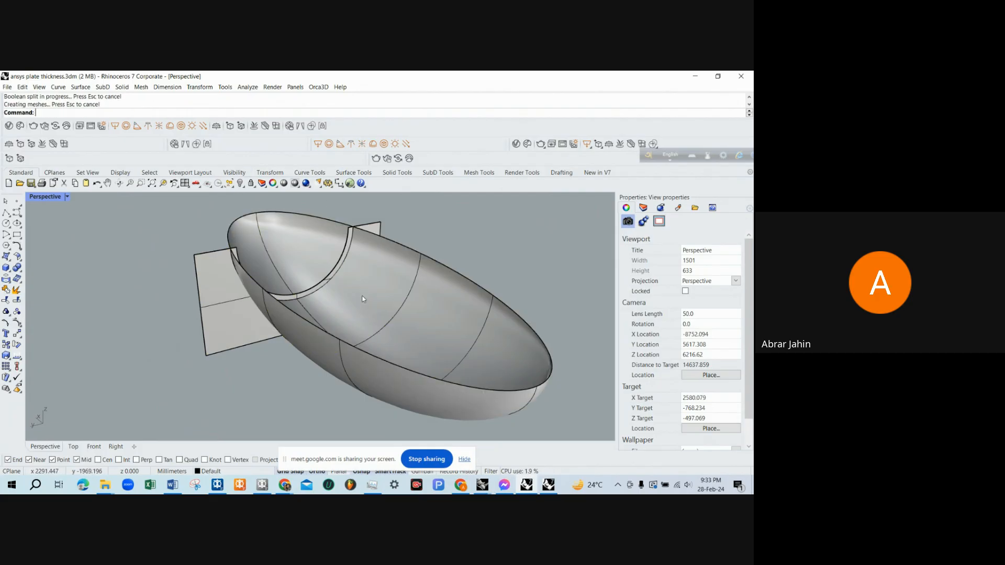
click(281, 314)
key(Delete)
scroll(260, 246, up, 5)
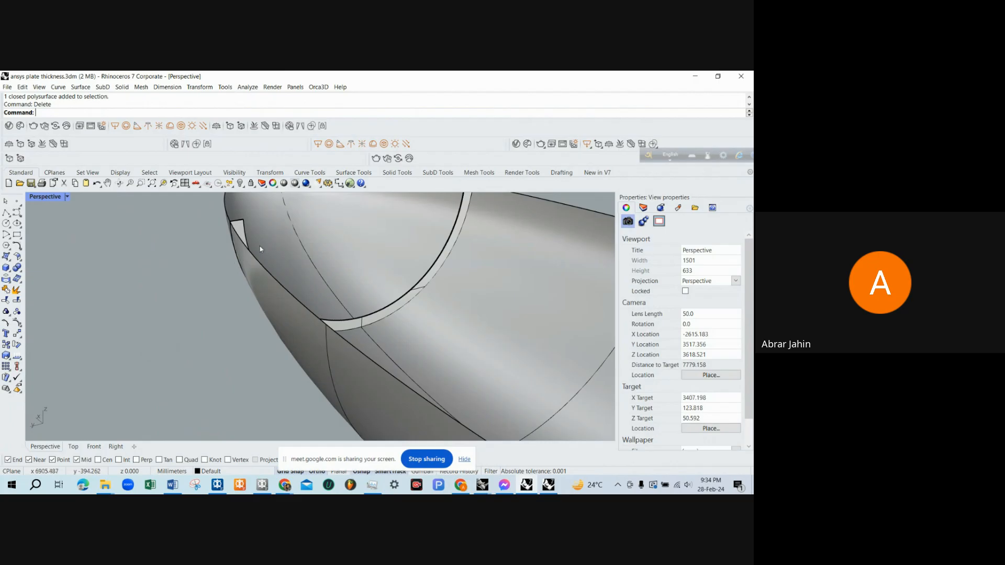
Hide the hull surface so that the split frame stands alone in shaded display.
click(275, 234)
click(284, 183)
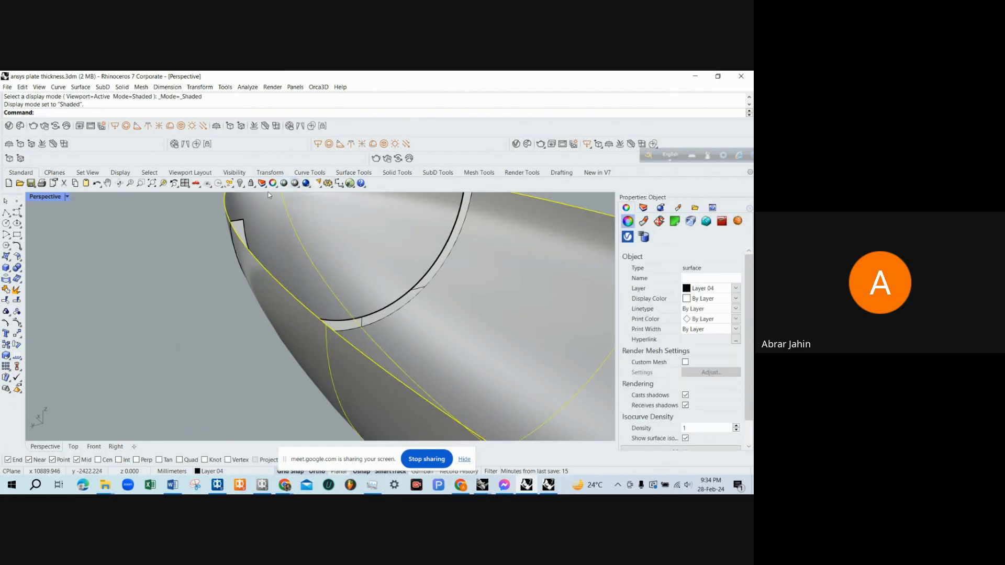
click(240, 183)
Examine the split frame from all sides, checking its end faces, outer edge and thickness.
right_drag(224, 233, 265, 231)
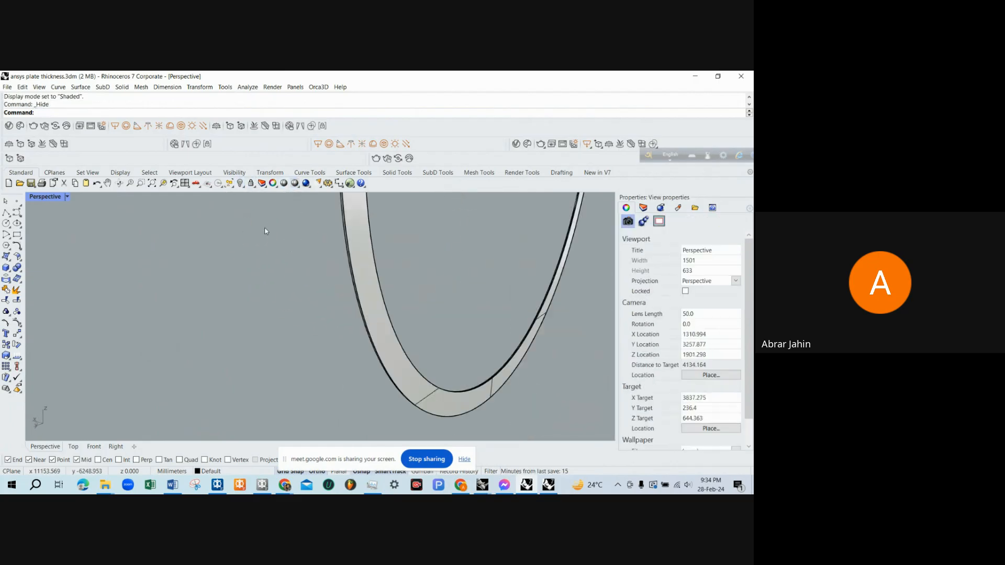
key(ctrl+w)
drag(302, 242, 396, 313)
right_drag(360, 317, 246, 333)
scroll(391, 296, up, 6)
scroll(396, 341, down, 4)
scroll(206, 321, down, 8)
scroll(128, 310, down, 5)
right_drag(128, 310, 181, 317)
scroll(176, 323, down, 3)
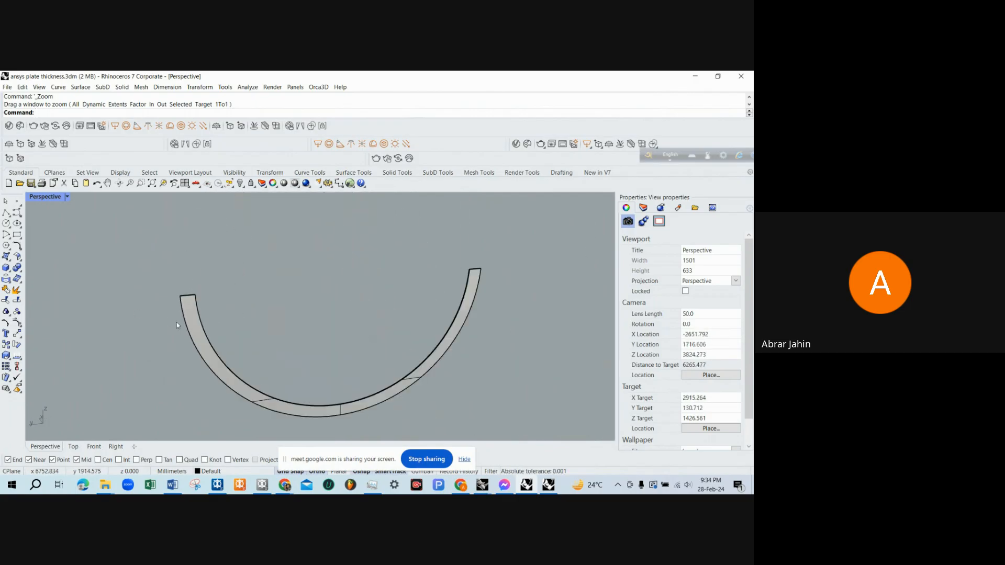
scroll(178, 324, down, 3)
scroll(317, 376, up, 9)
right_drag(293, 361, 337, 346)
scroll(286, 359, down, 3)
scroll(184, 384, up, 7)
right_drag(184, 385, 532, 332)
scroll(390, 335, up, 1)
scroll(467, 334, down, 4)
right_drag(466, 335, 488, 386)
scroll(403, 398, down, 7)
scroll(411, 401, up, 5)
Select the frame and read the geometry entries in its object description details.
click(414, 407)
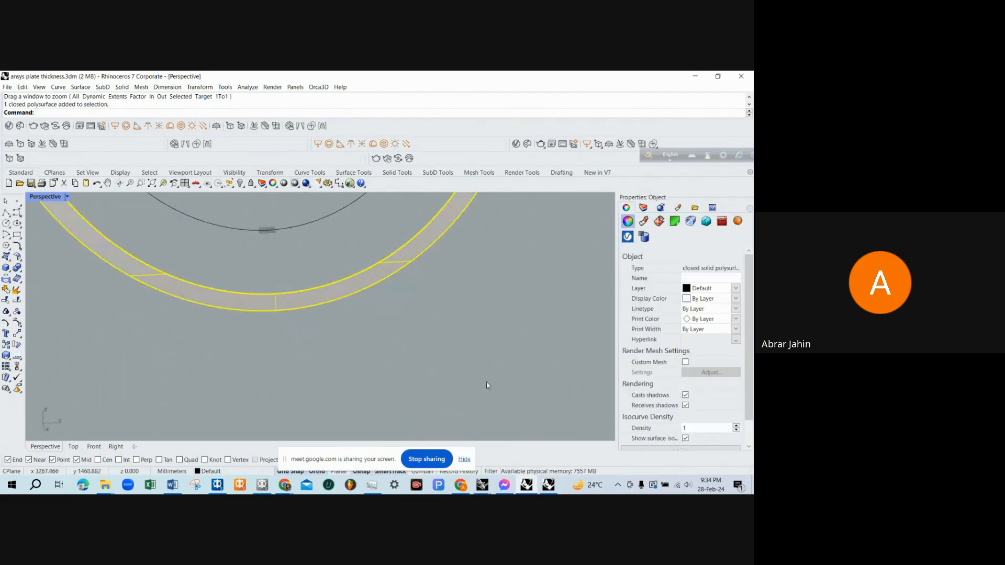
scroll(487, 386, down, 6)
right_drag(346, 348, 370, 331)
click(352, 363)
click(359, 365)
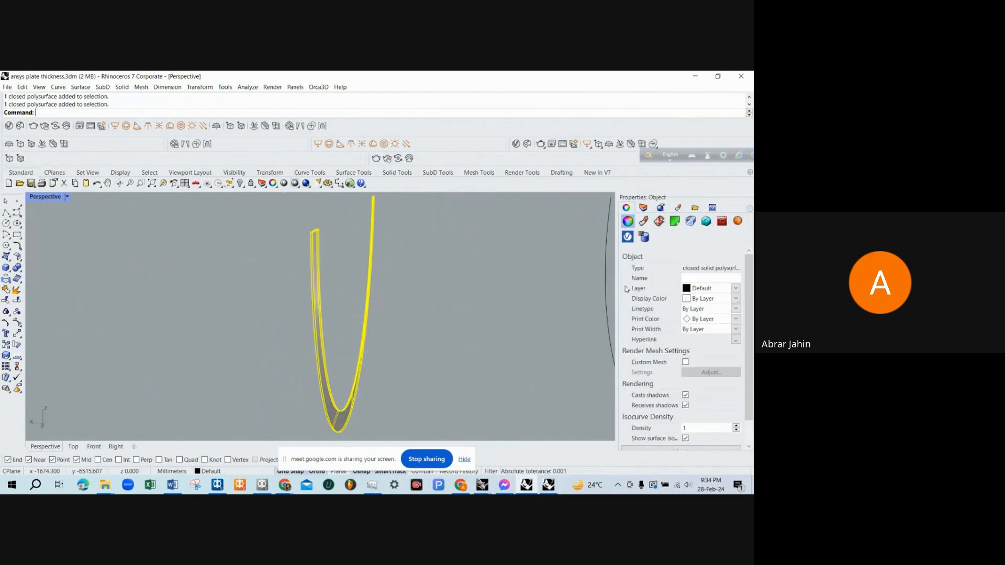
click(643, 208)
click(626, 208)
scroll(741, 373, down, 2)
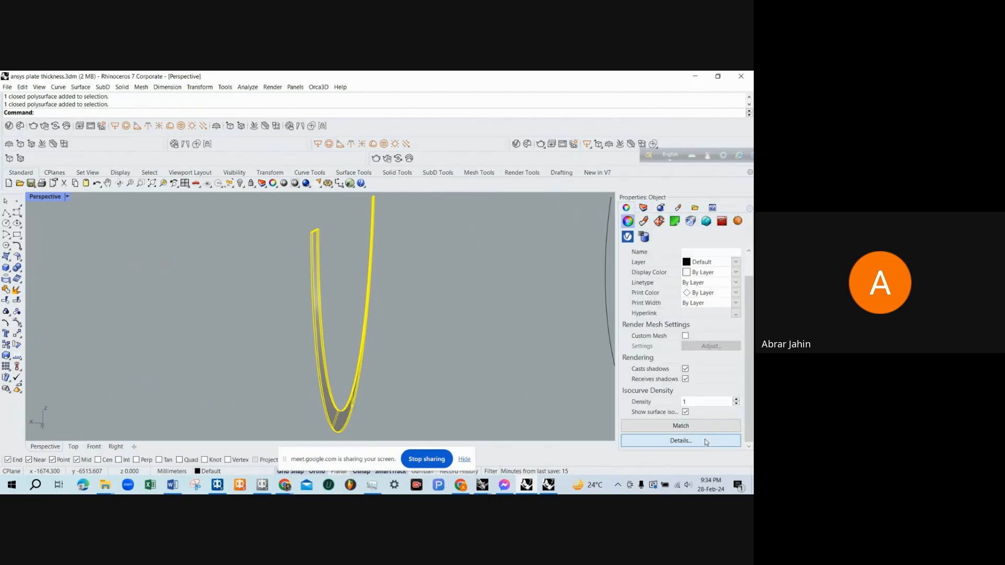
click(681, 440)
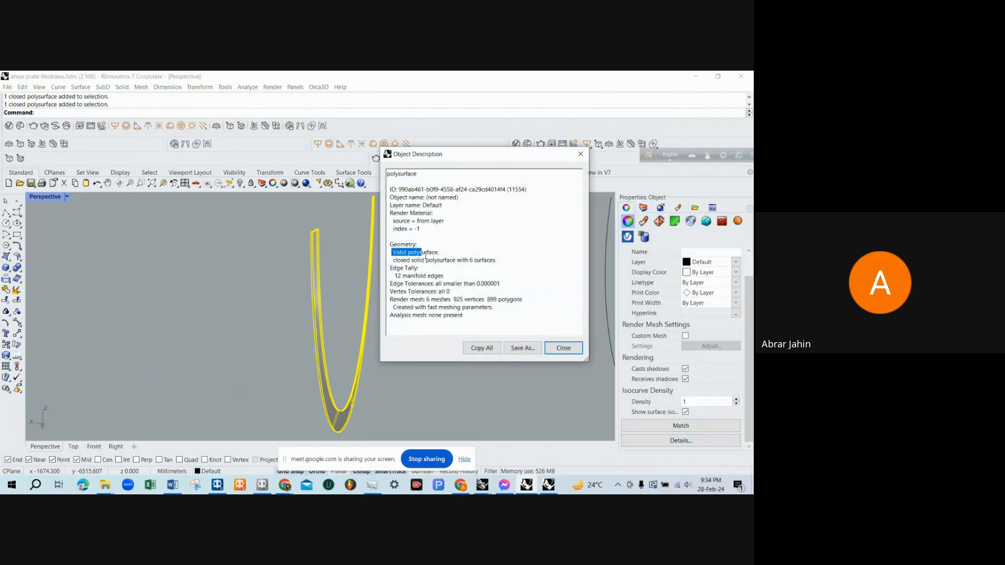
drag(395, 260, 423, 261)
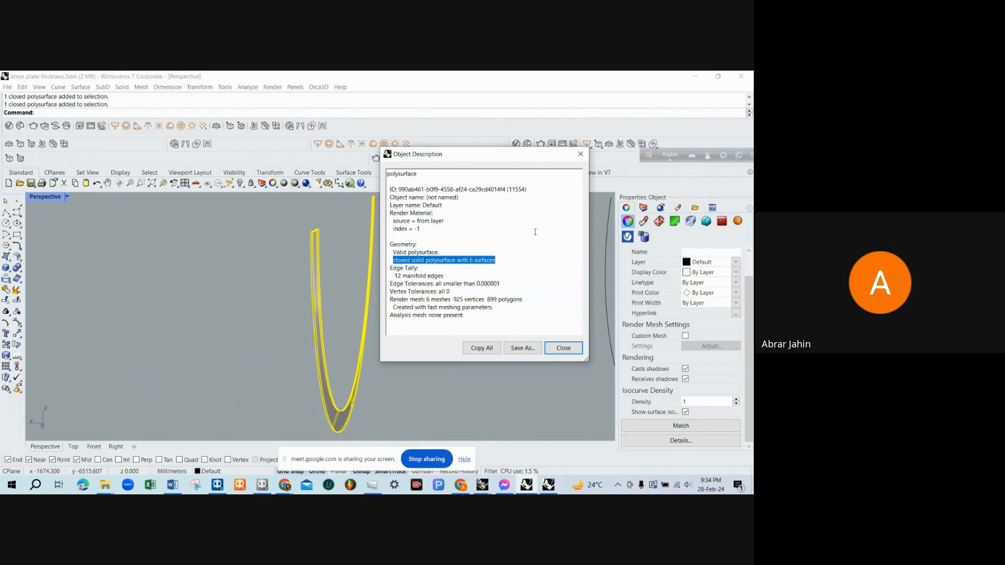
click(584, 155)
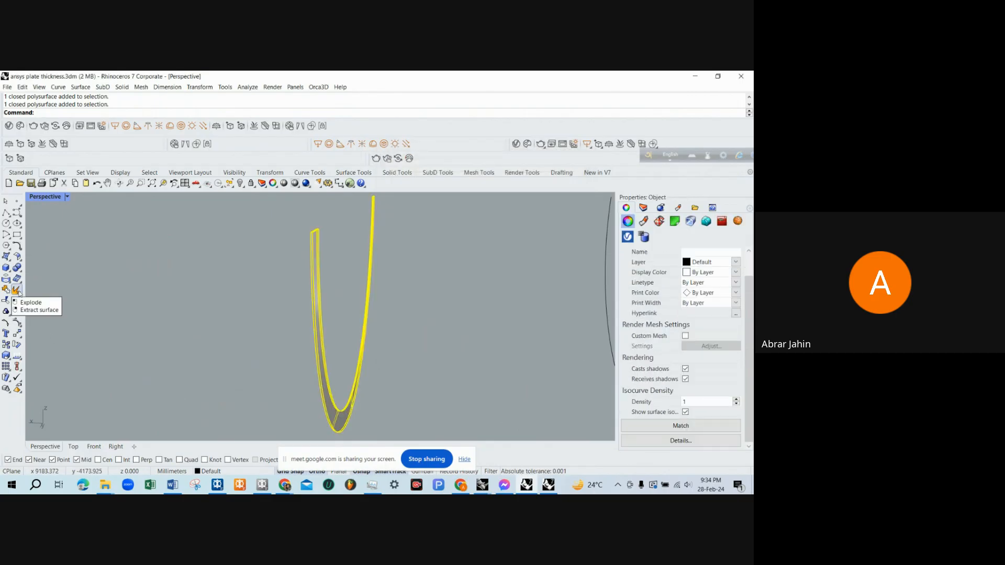
Explode the frame polysurface into separate surfaces and delete one of its long faces.
click(18, 292)
click(382, 401)
scroll(330, 425, up, 6)
scroll(357, 400, down, 3)
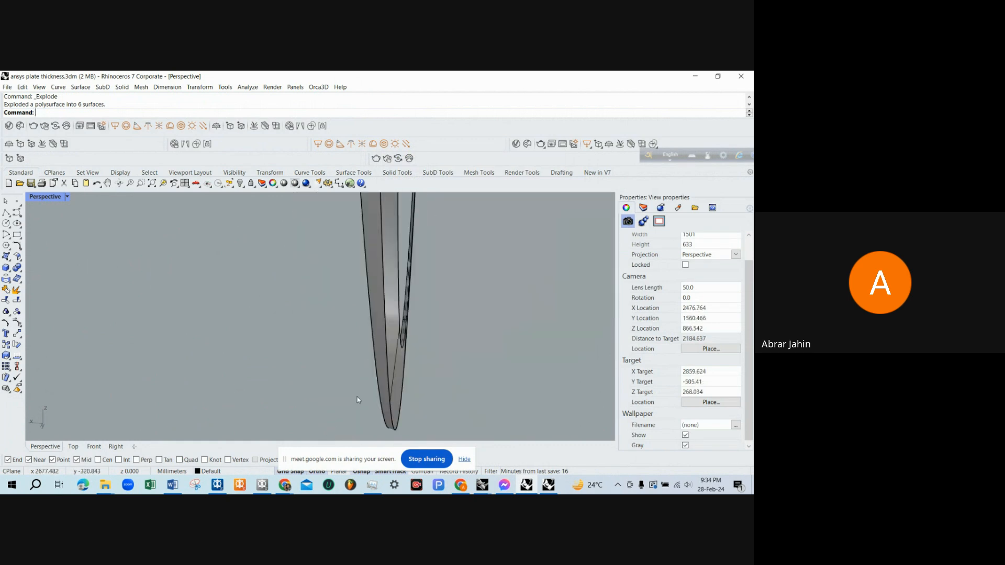
click(381, 375)
key(Delete)
Select all remaining frame surfaces and join them into one polysurface.
scroll(383, 378, down, 3)
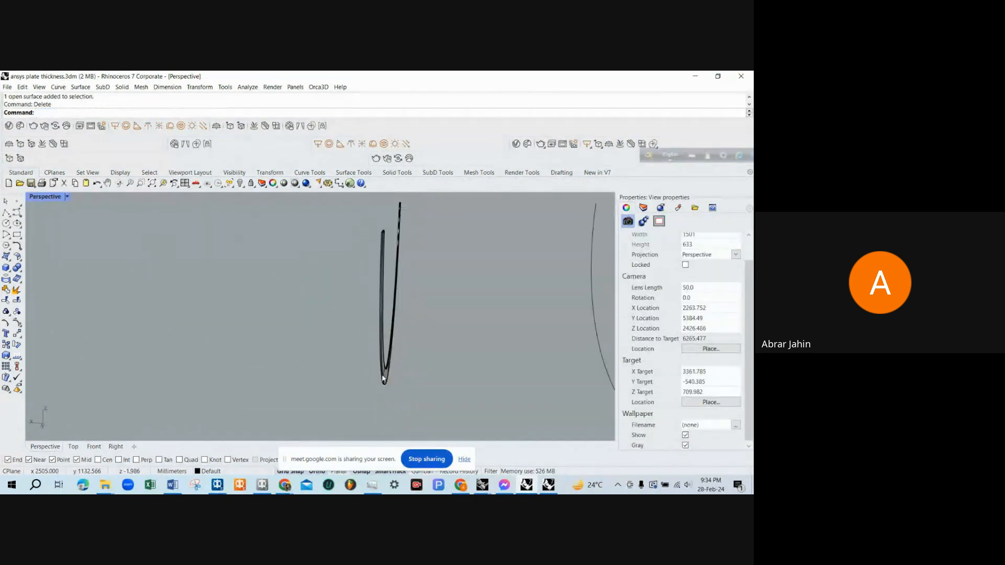
scroll(382, 378, down, 3)
drag(354, 248, 488, 439)
key(ctrl+j)
scroll(394, 360, up, 3)
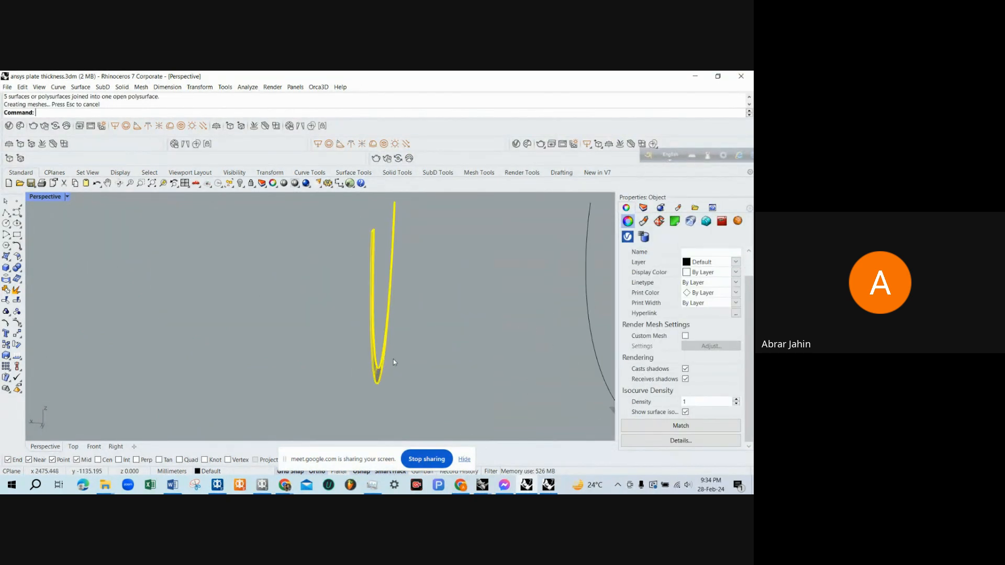
Read the geometry and edge entries in the joined frame's object description.
click(705, 444)
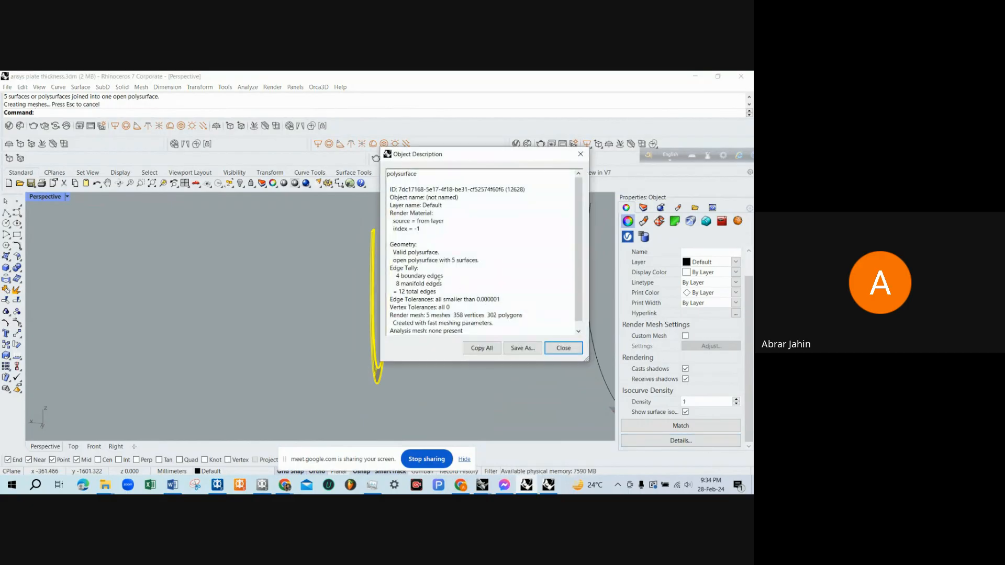
scroll(418, 269, down, 1)
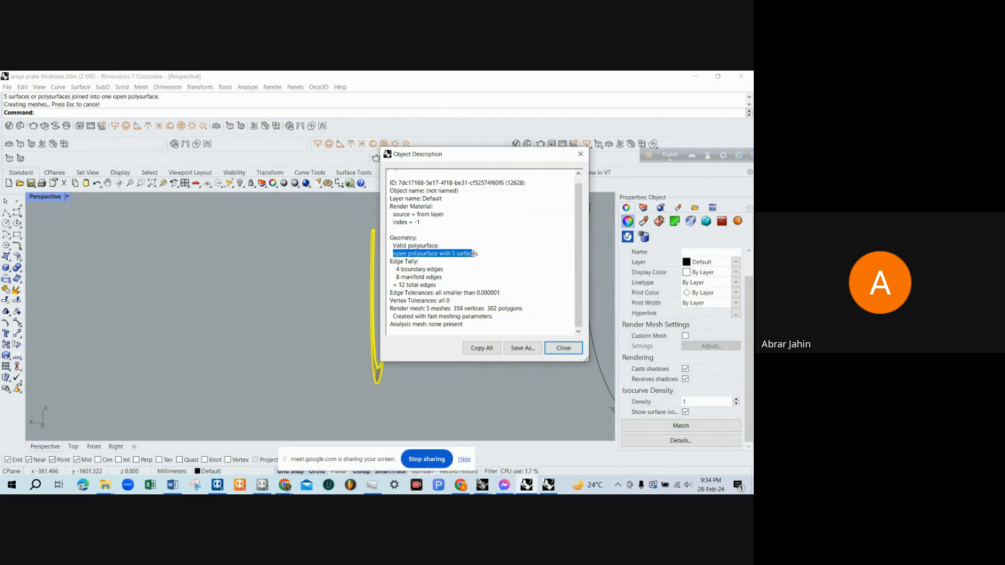
key(Escape)
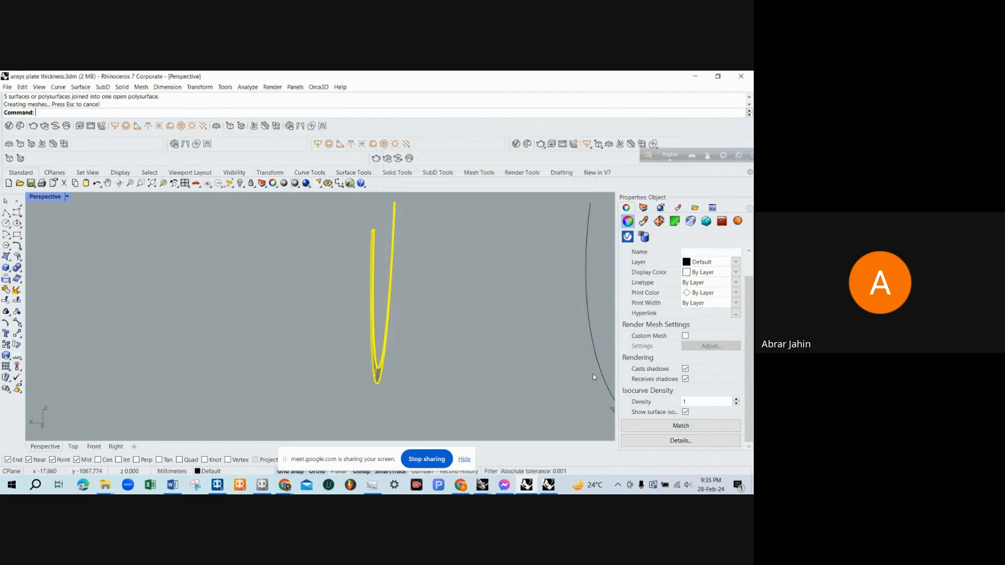
Undo the frame's join, face deletion and explode, and calculate the volume of the restored polysurface.
key(ctrl+z)
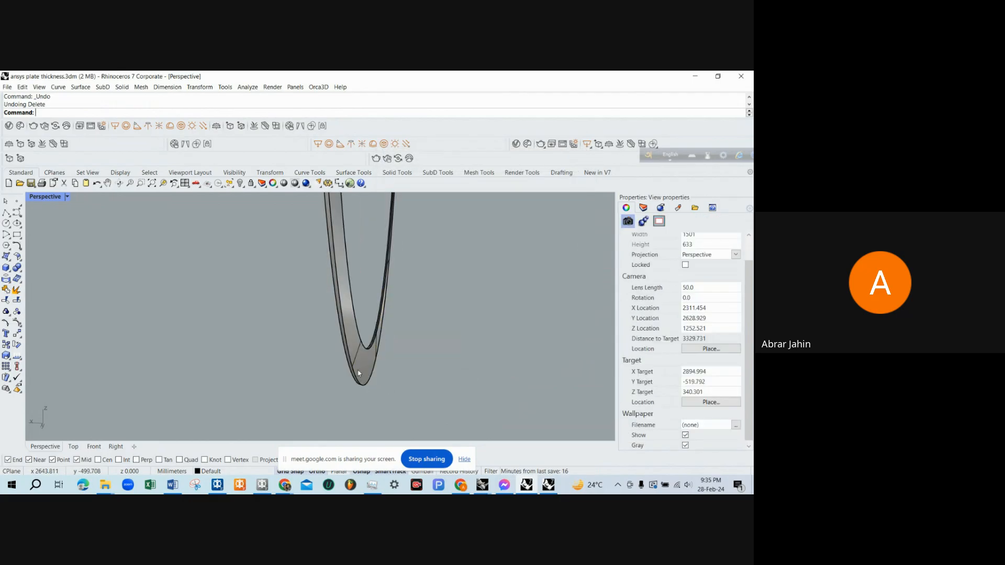
key(ctrl+z)
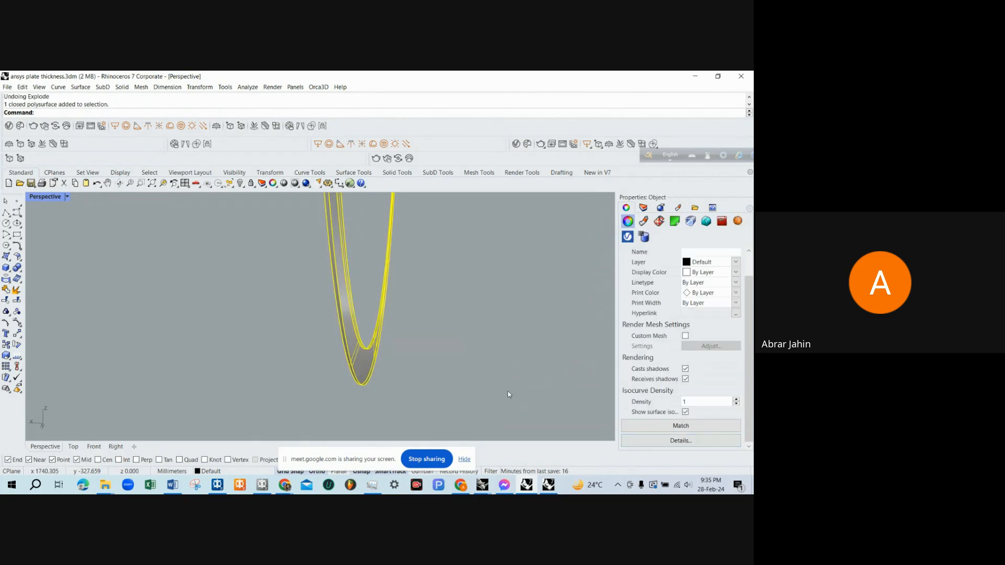
text(Volume)
key(Return)
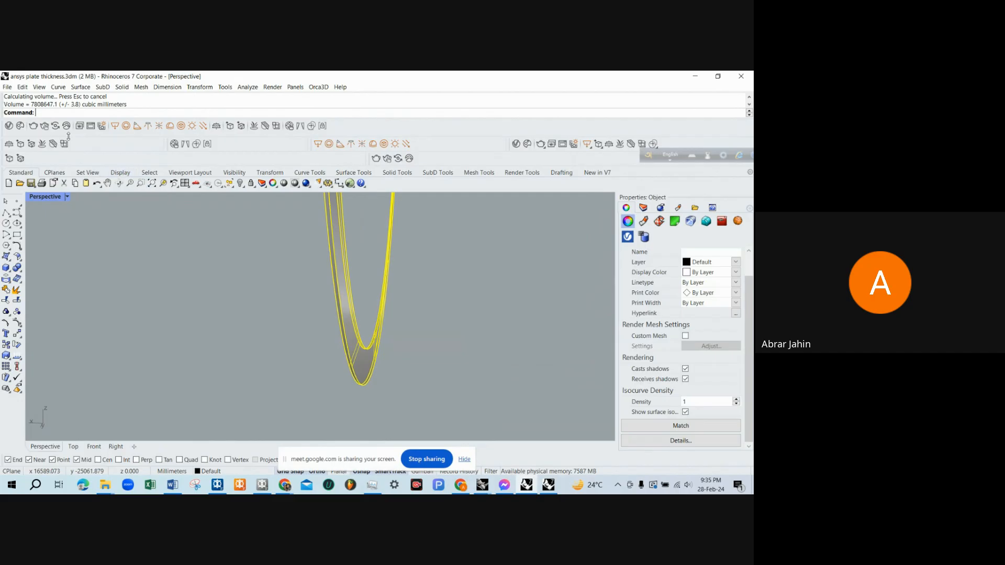
Undo the last hide to bring back the hull and select the frame inside it.
key(ctrl+z)
scroll(348, 337, up, 5)
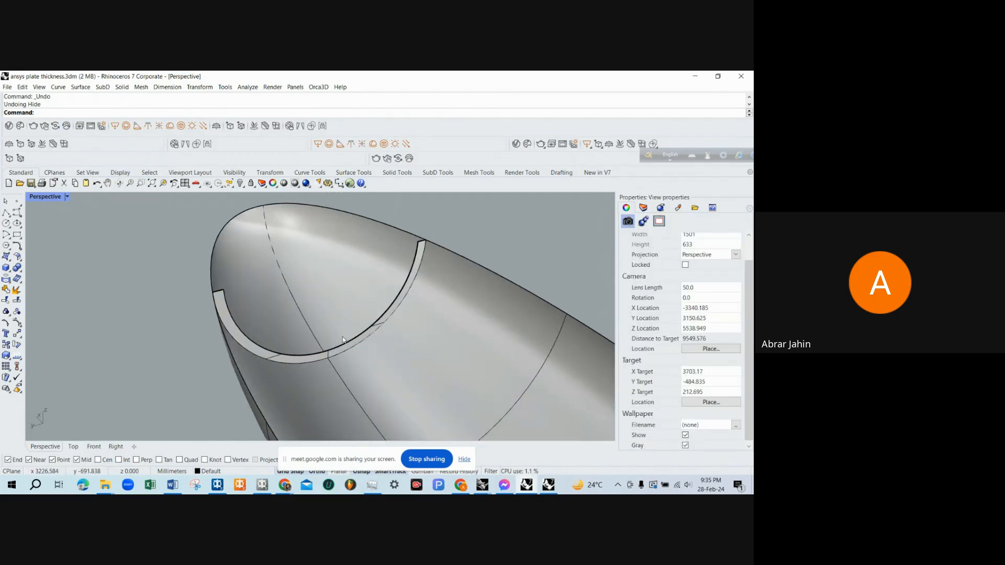
scroll(348, 335, down, 7)
scroll(349, 331, up, 8)
click(349, 329)
scroll(342, 326, down, 9)
right_drag(330, 321, 368, 312)
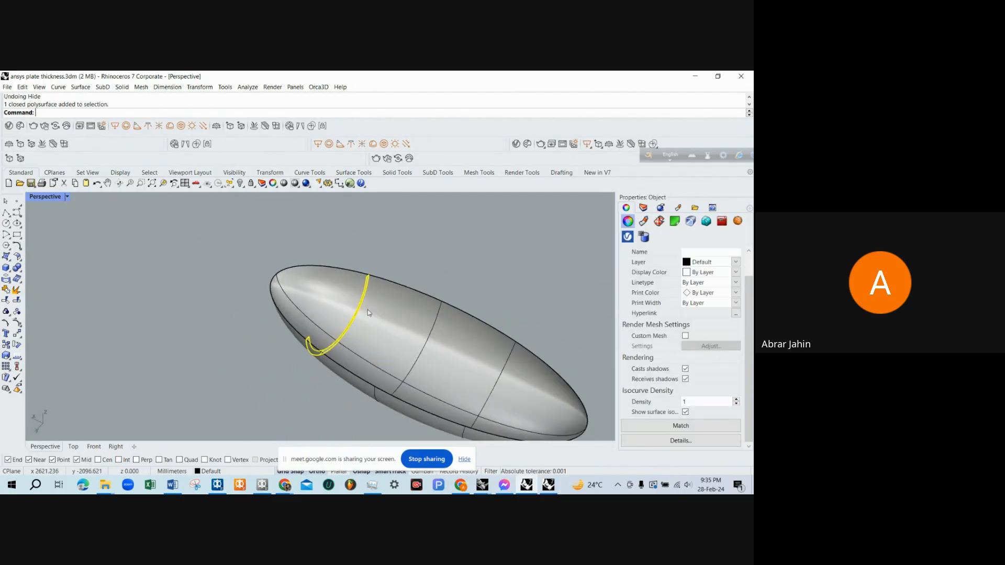
key(Return)
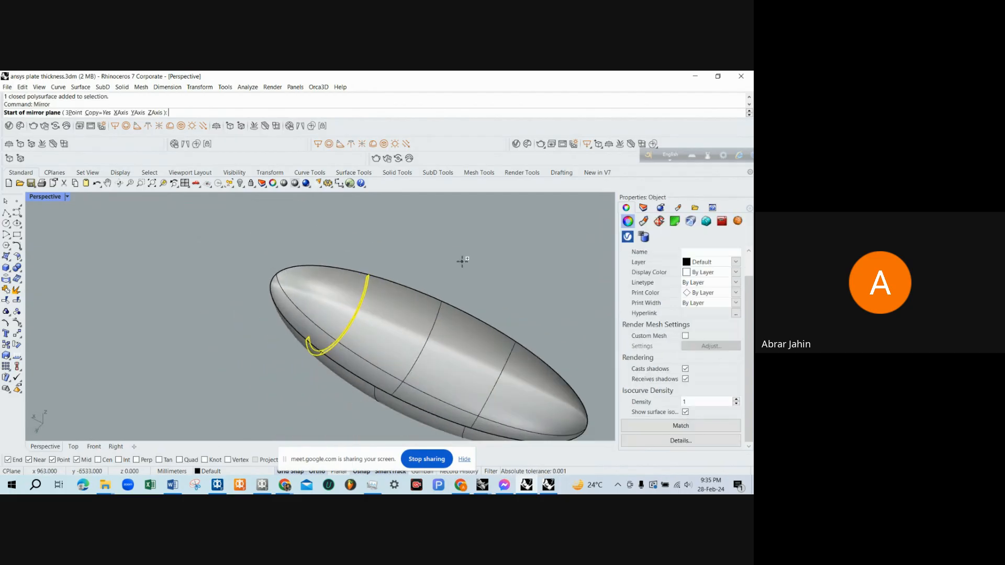
scroll(461, 261, up, 5)
key(Escape)
scroll(272, 265, down, 4)
right_drag(291, 265, 354, 240)
scroll(345, 263, down, 5)
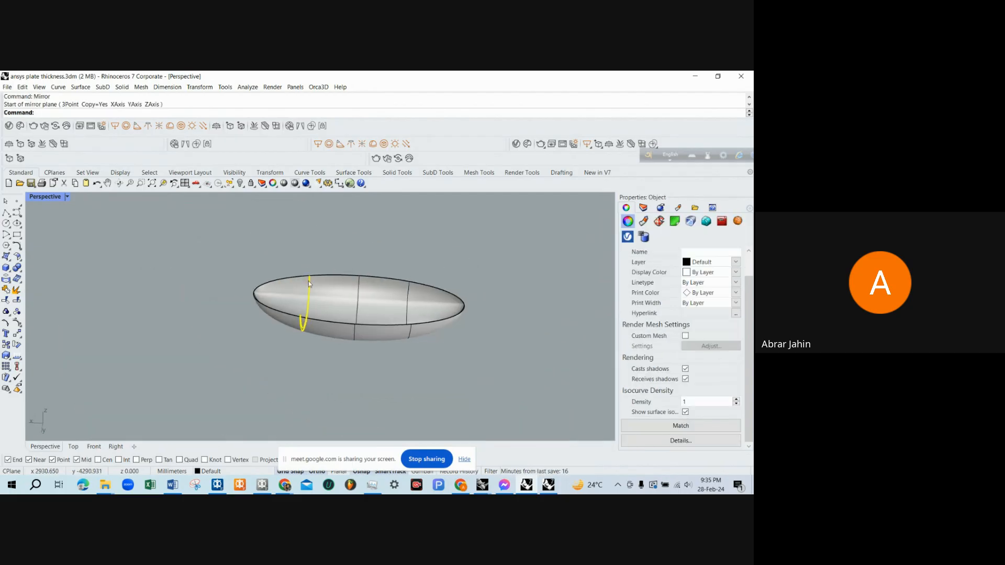
Mirror the frame in the front view about the hull's vertical midship line, keeping the original.
double_click(45, 197)
click(249, 371)
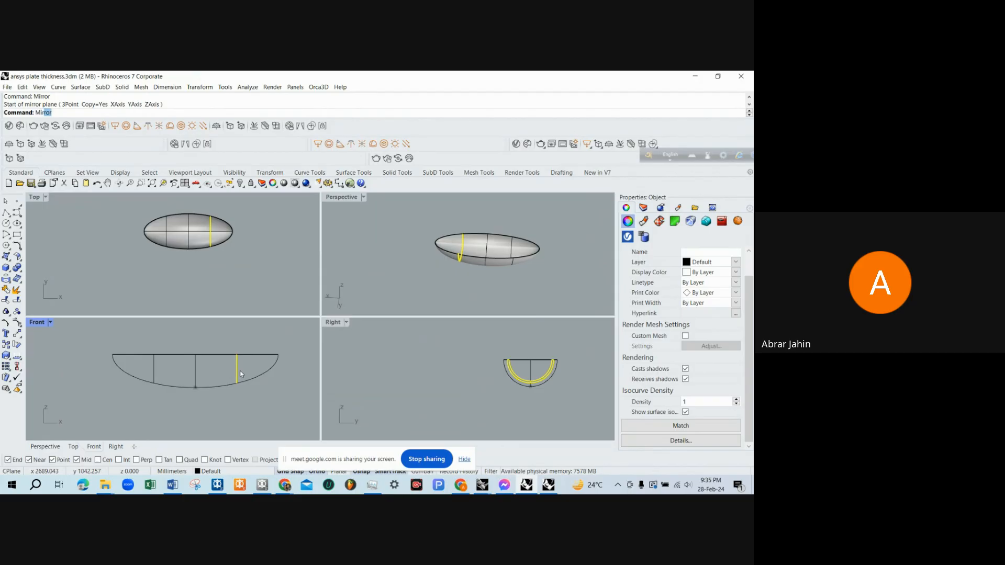
text(Mir)
key(Return)
click(195, 355)
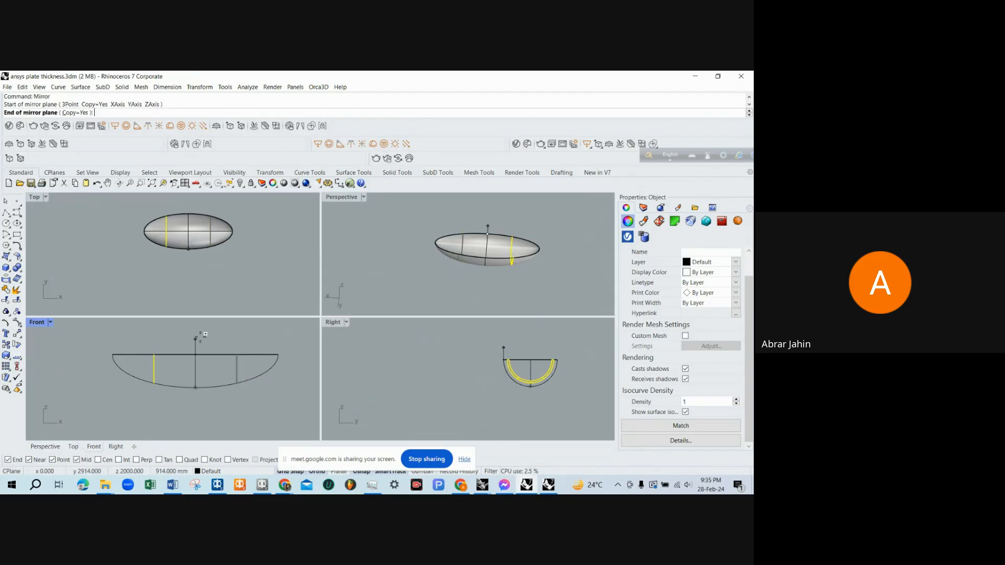
click(204, 328)
Examine both frames inside the hull in perspective, from close up and from further away.
click(388, 253)
scroll(414, 248, up, 8)
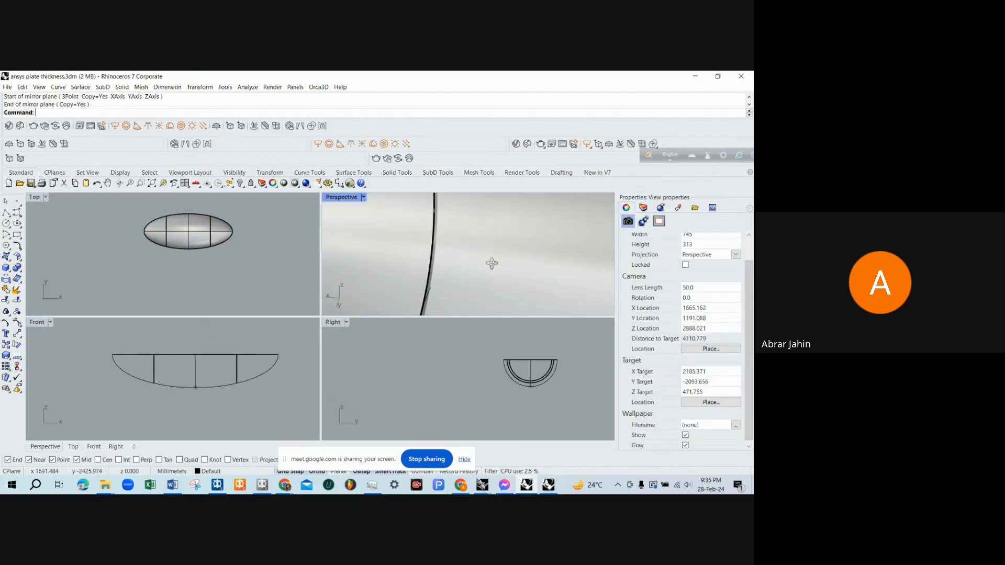
double_click(343, 200)
right_drag(366, 271, 343, 283)
scroll(319, 292, down, 6)
scroll(364, 321, down, 2)
right_drag(364, 321, 387, 331)
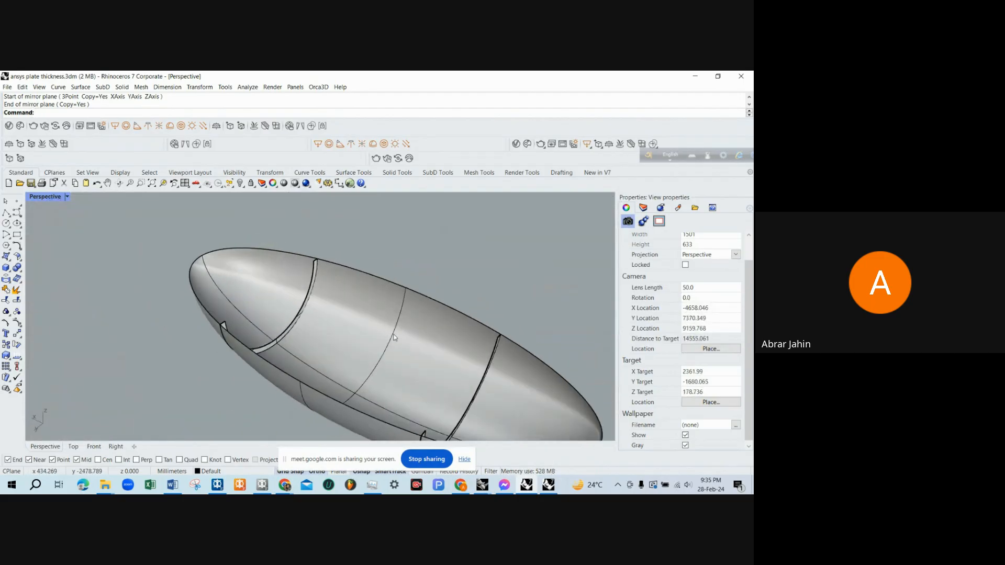
Move the hull's midship section curve 5000 mm sideways out of the hull in the right view.
click(394, 336)
click(425, 350)
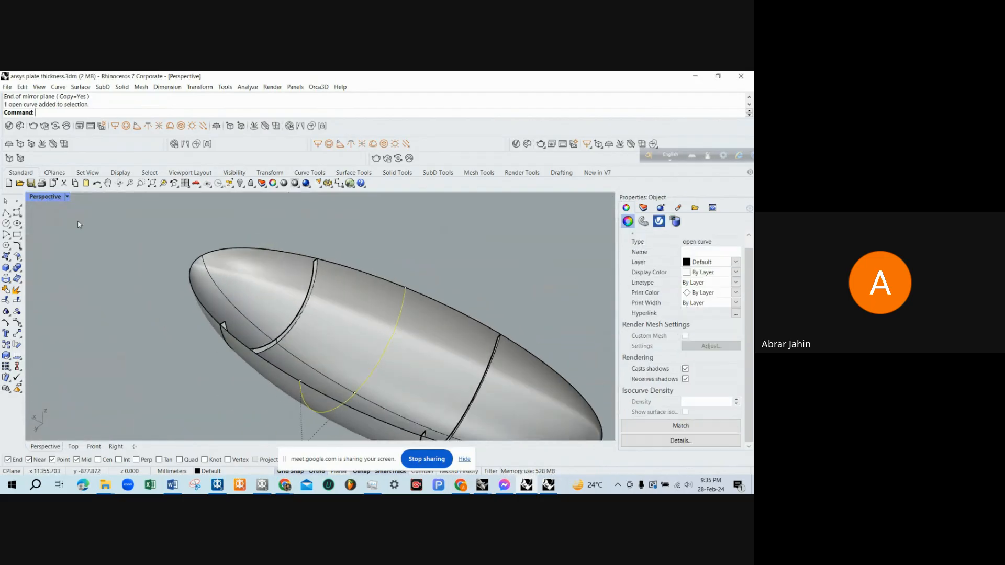
double_click(56, 200)
scroll(497, 393, down, 9)
text(m)
key(Return)
click(499, 411)
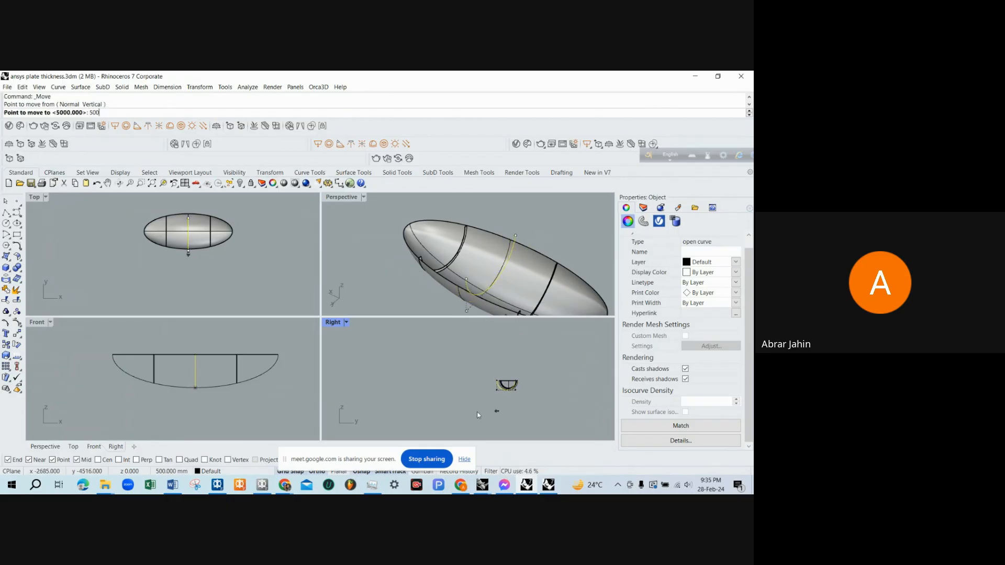
text(5000)
key(Return)
click(475, 412)
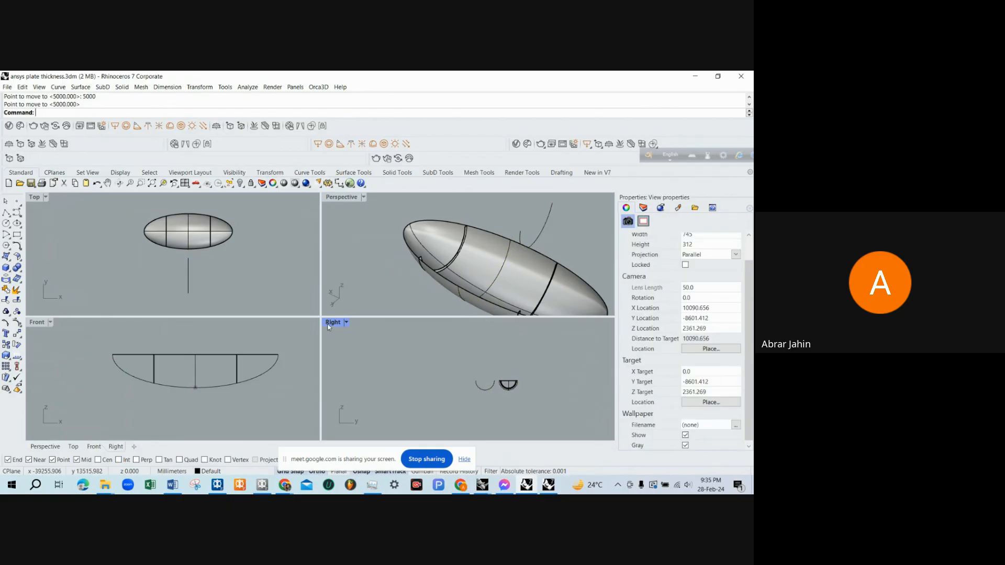
Offset the moved section curve 150 mm inward and delete the original outer curve.
double_click(330, 324)
scroll(352, 327, up, 6)
click(398, 347)
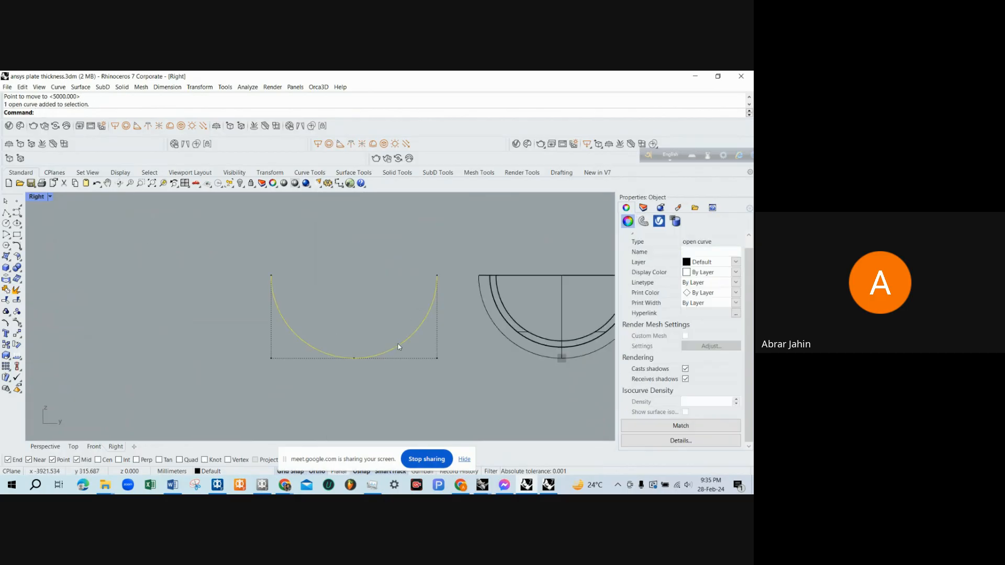
key(Return)
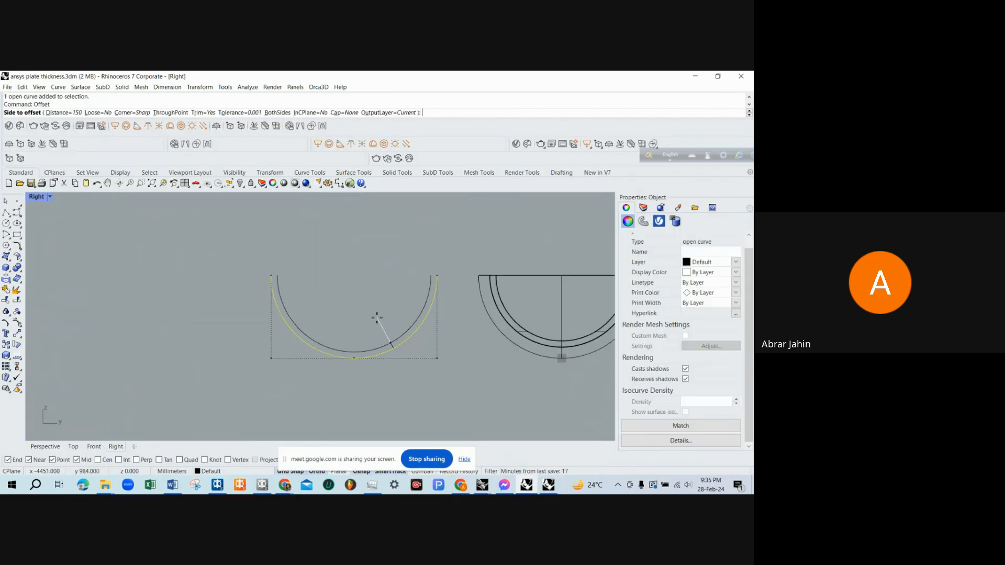
click(377, 318)
click(308, 346)
key(Delete)
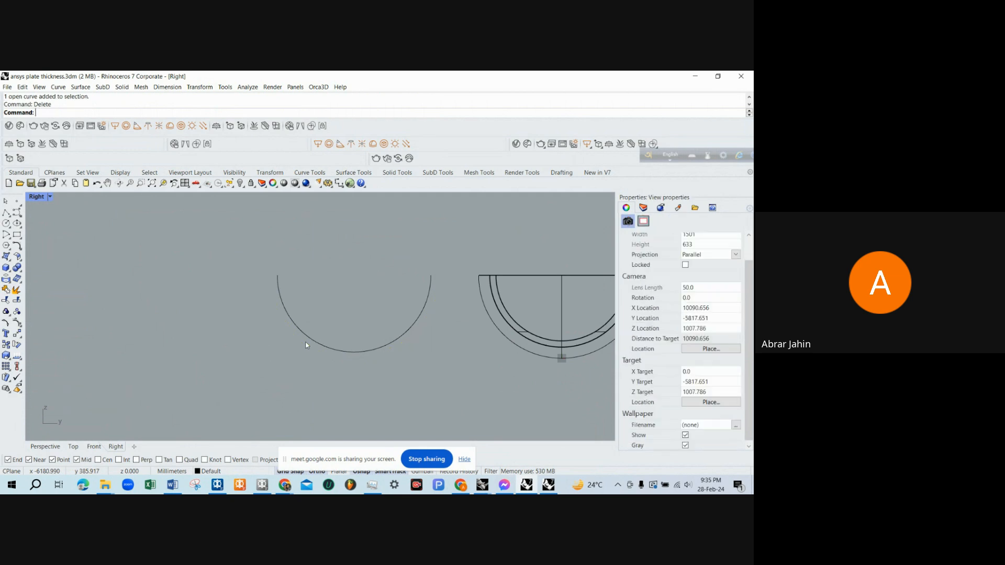
click(6, 214)
click(277, 275)
click(214, 275)
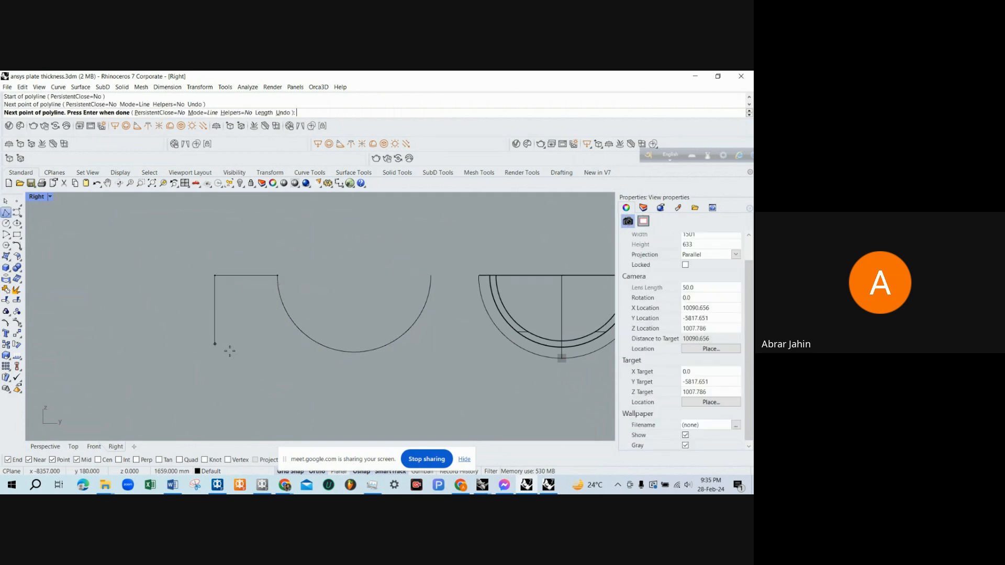
click(236, 409)
click(479, 410)
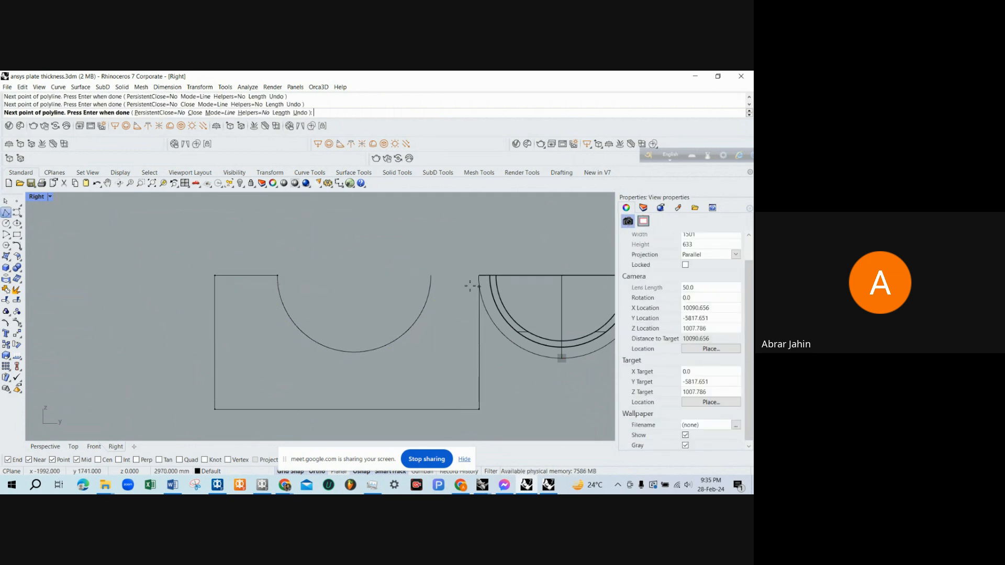
key(Escape)
Draw a rectangular polyline below the offset curve joining its two upper ends, starting with a horizontal segment about 630 mm outward.
right_click(447, 275)
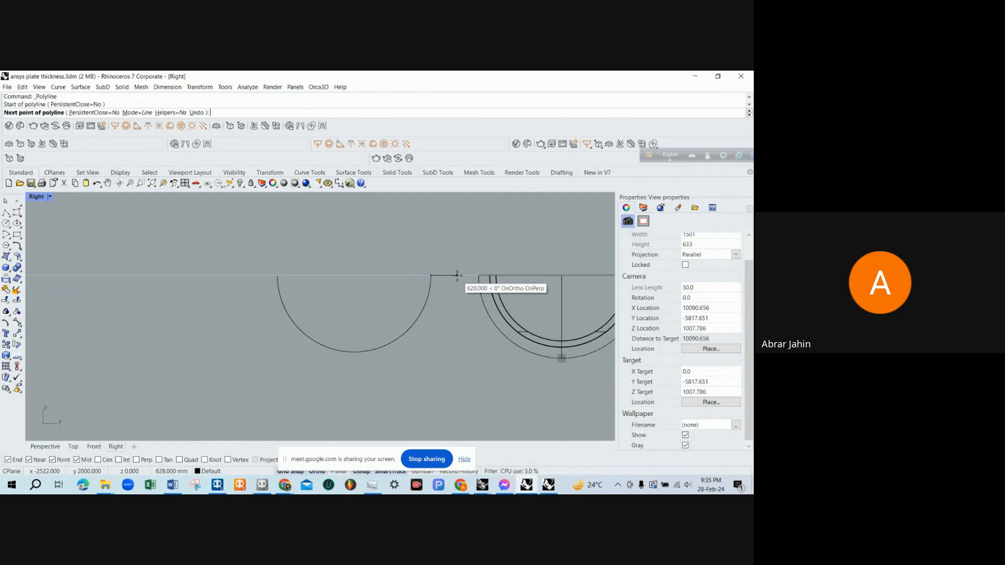
click(457, 275)
click(457, 403)
click(252, 403)
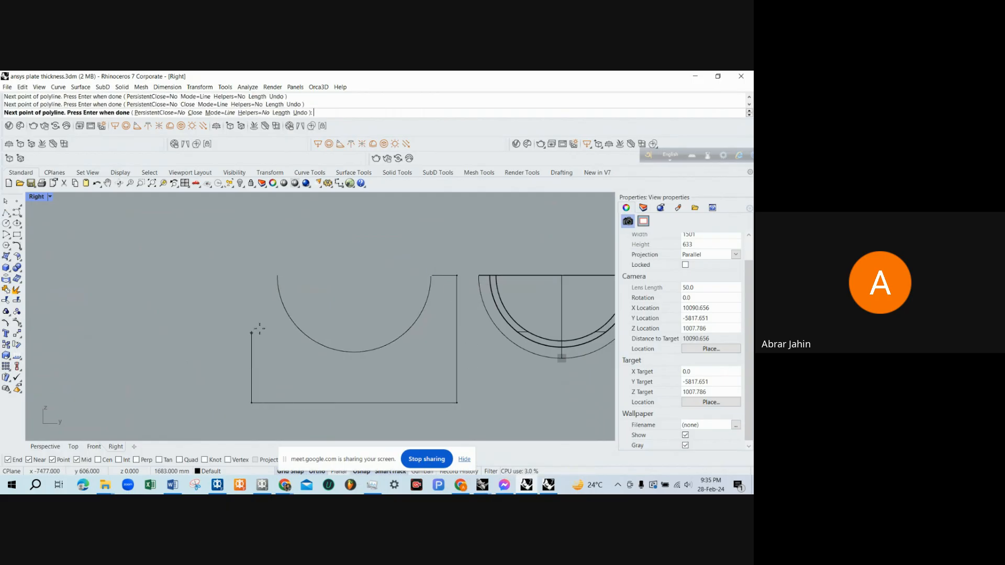
click(251, 275)
click(274, 275)
key(Return)
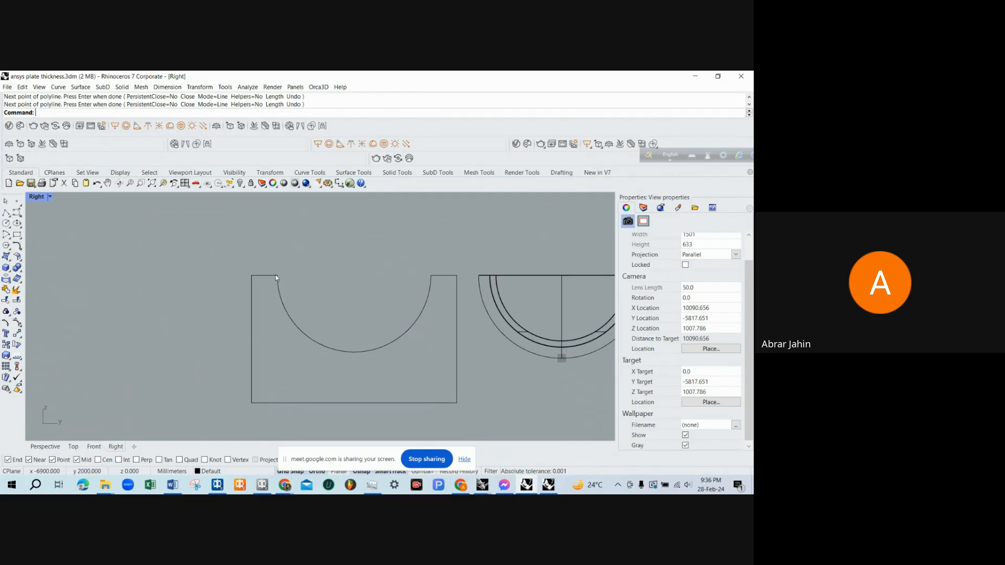
Select the offset curve and the polyline together and show them close up in perspective.
scroll(274, 275, down, 2)
drag(218, 248, 406, 378)
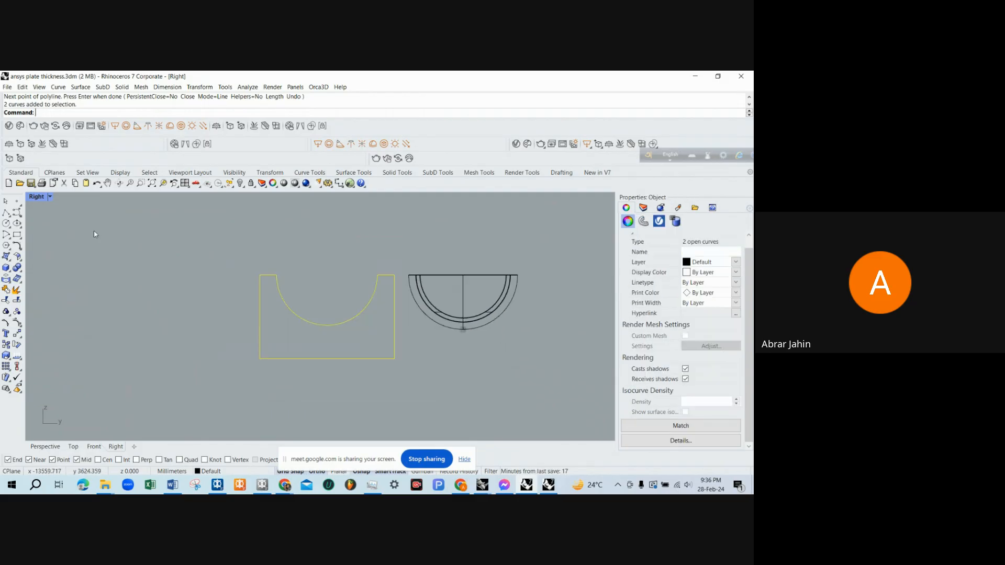
double_click(42, 198)
right_drag(502, 230, 454, 233)
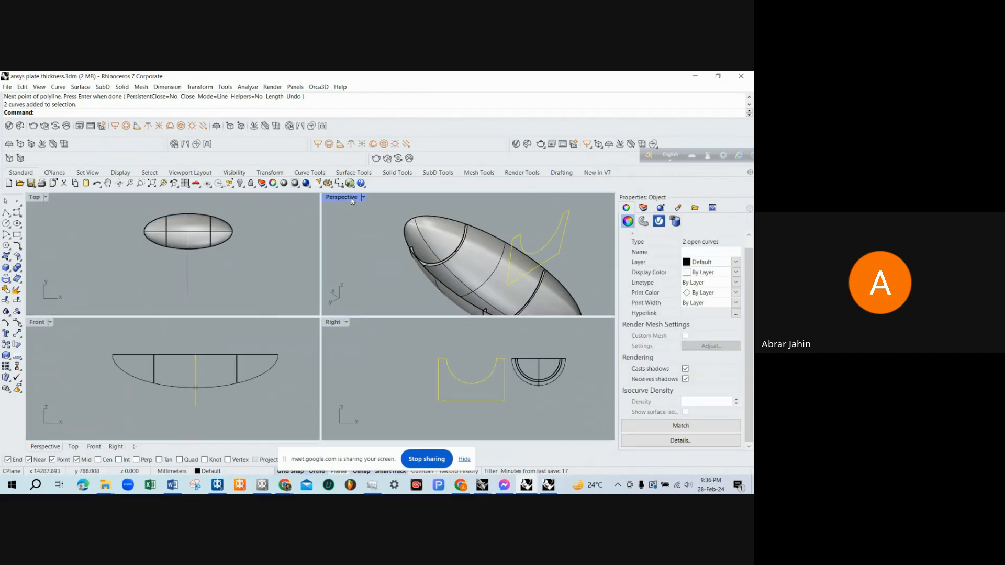
double_click(352, 198)
scroll(309, 251, down, 3)
scroll(463, 284, up, 6)
scroll(463, 283, down, 3)
scroll(463, 282, up, 3)
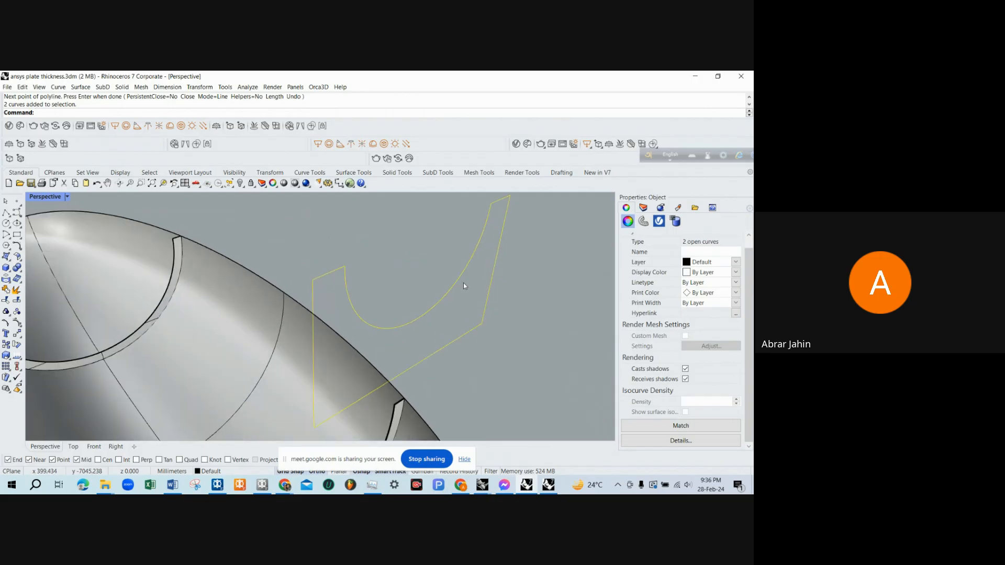
Extrude the two selected frame curves as a solid on both sides with distance 5, and delete the source curves.
scroll(464, 282, down, 3)
scroll(464, 282, up, 2)
text(ExtrudeCrv)
key(Return)
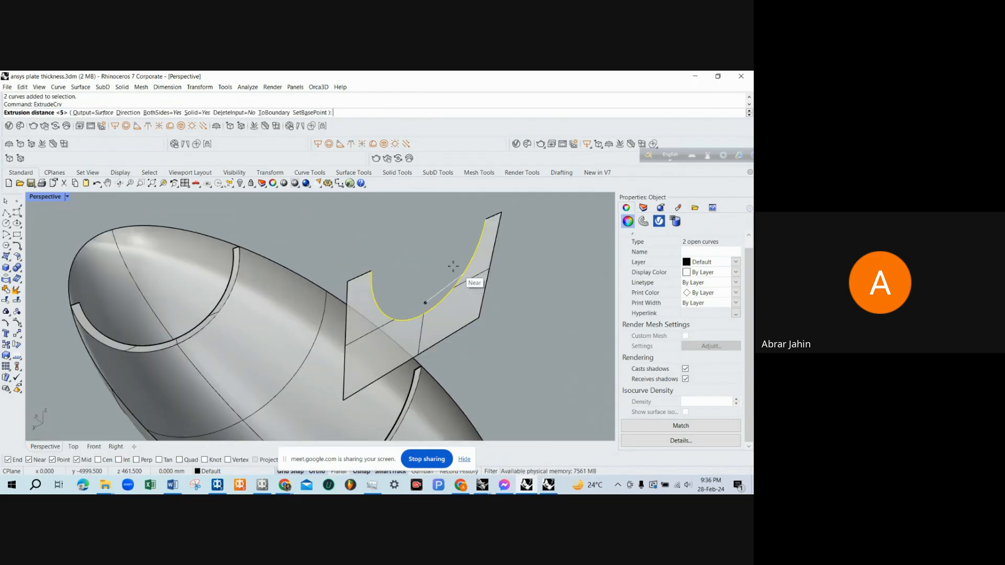
key(Return)
key(Delete)
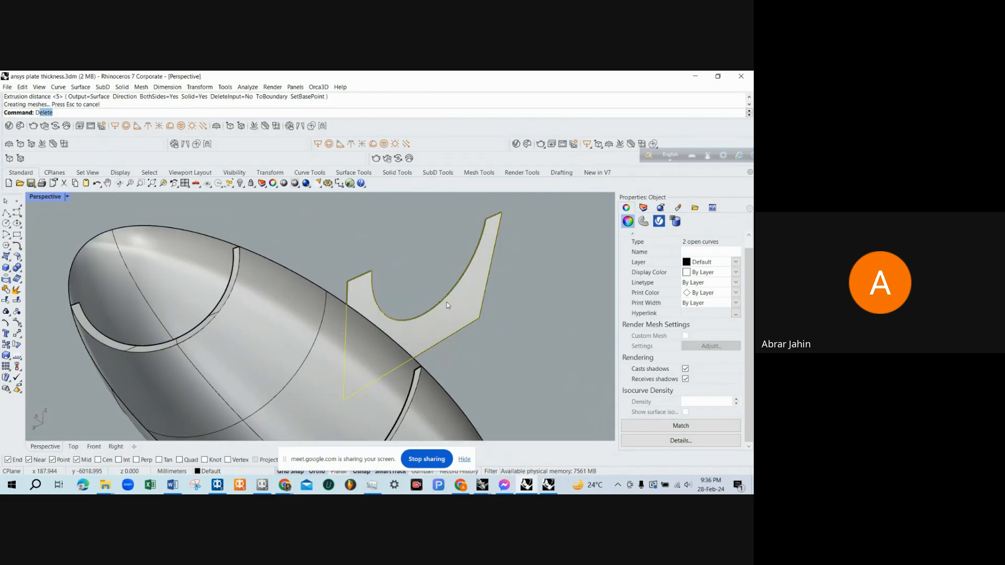
Move the extruded plate 5000 mm sideways into the hull, between the two existing frames.
click(459, 313)
scroll(459, 313, down, 5)
right_drag(459, 314, 464, 314)
text(m)
key(Return)
click(499, 256)
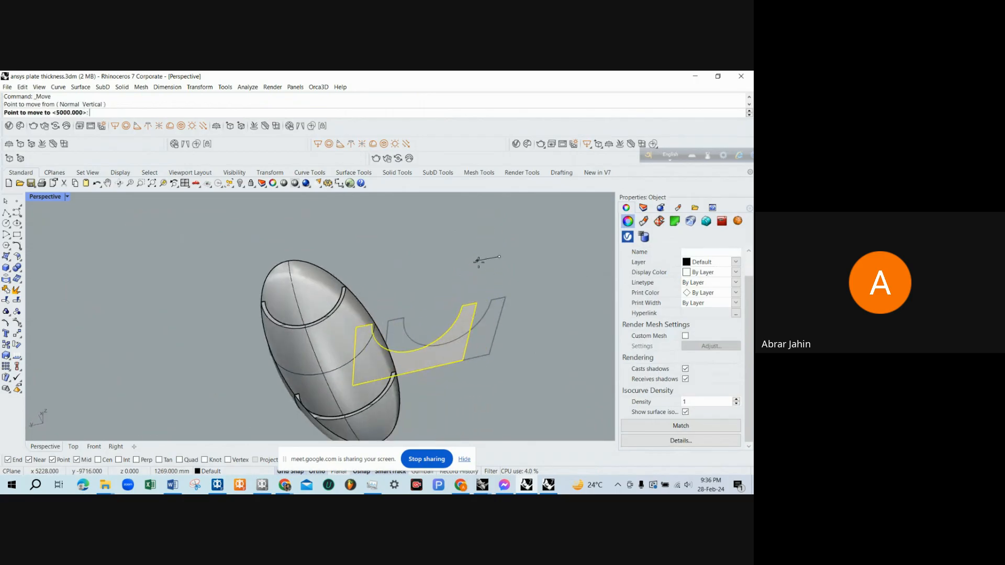
text(5000)
key(Return)
click(480, 265)
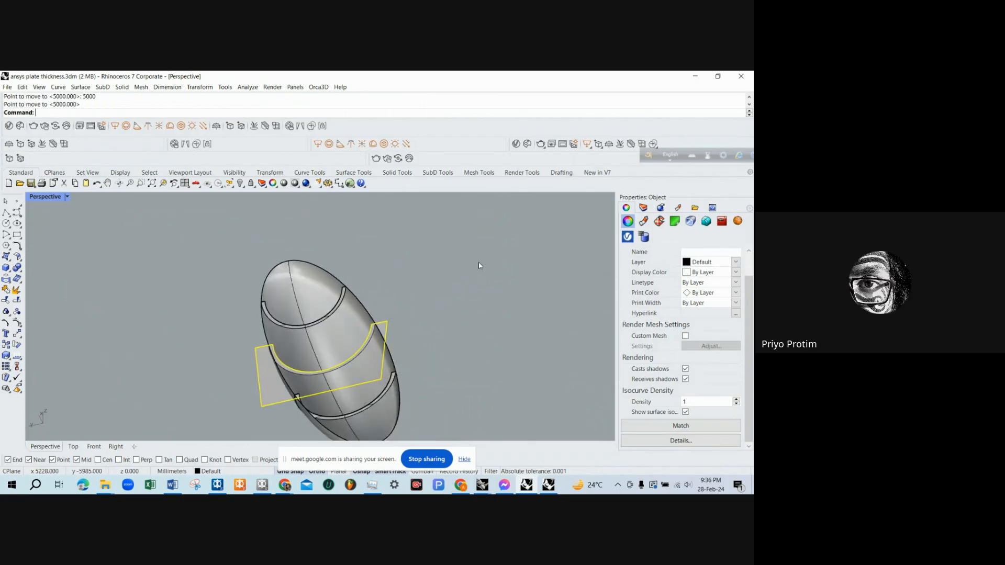
click(479, 265)
scroll(386, 369, up, 5)
right_drag(331, 332, 365, 337)
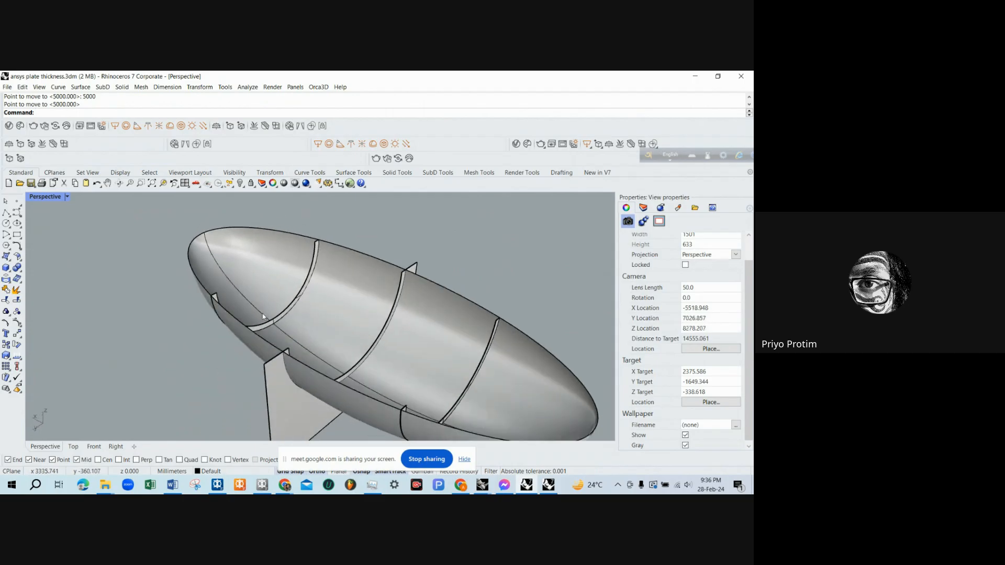
scroll(364, 297, up, 1)
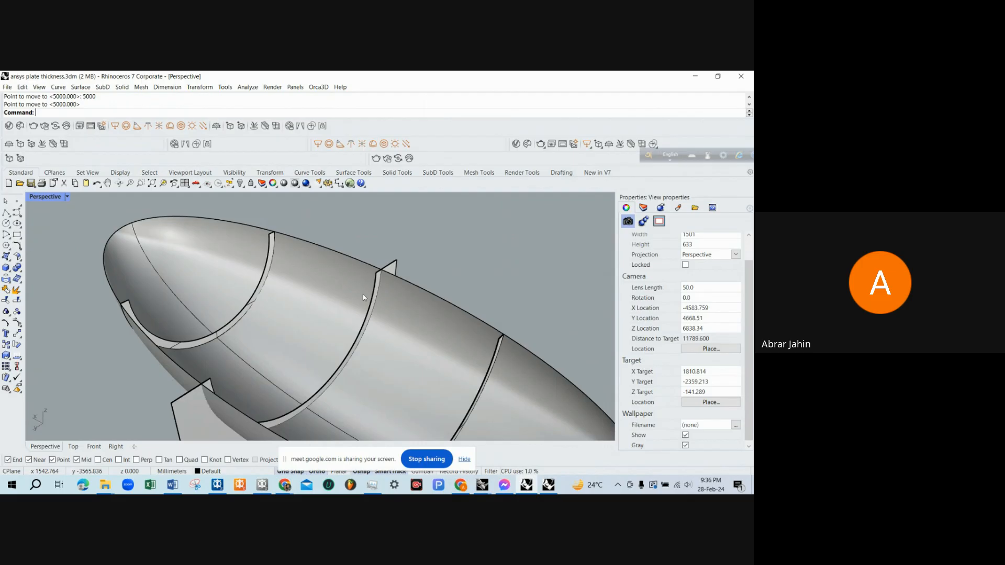
Switch to the Google Meet window to view the pending join request, and return to the Rhino model.
click(458, 488)
click(534, 419)
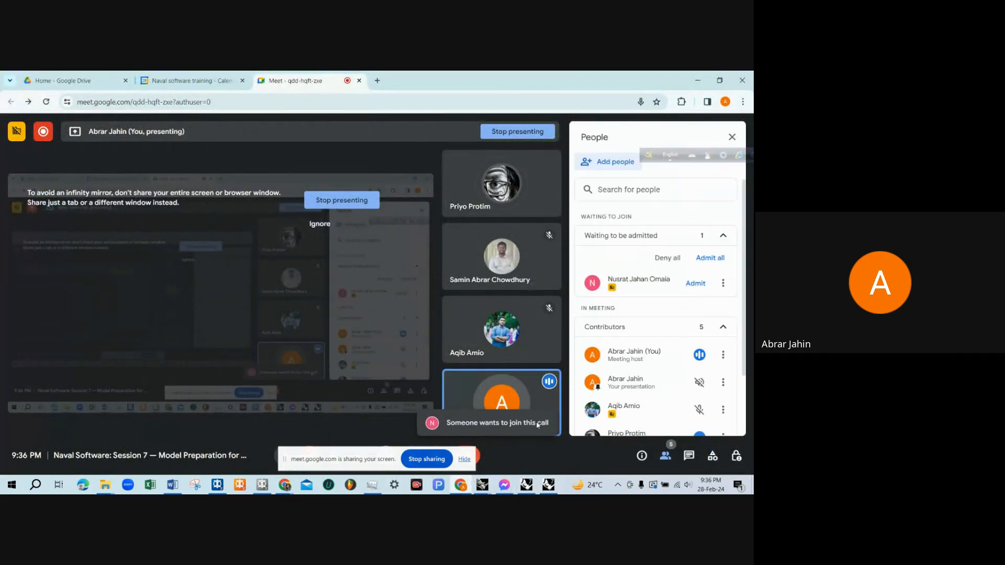
click(698, 81)
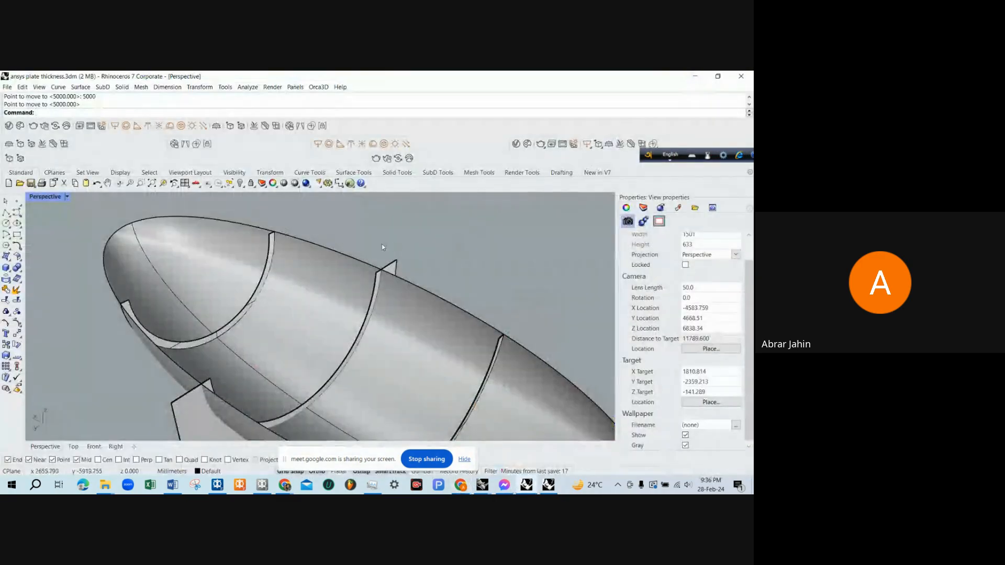
Examine how the moved plate sits in the hull and where its outer corners cross the shell.
mouse_move(404, 305)
shift+right_down()
mouse_move(385, 282)
mouse_move(403, 290)
shift+right_up()
scroll(385, 282, up, 5)
scroll(384, 282, down, 7)
scroll(404, 290, up, 6)
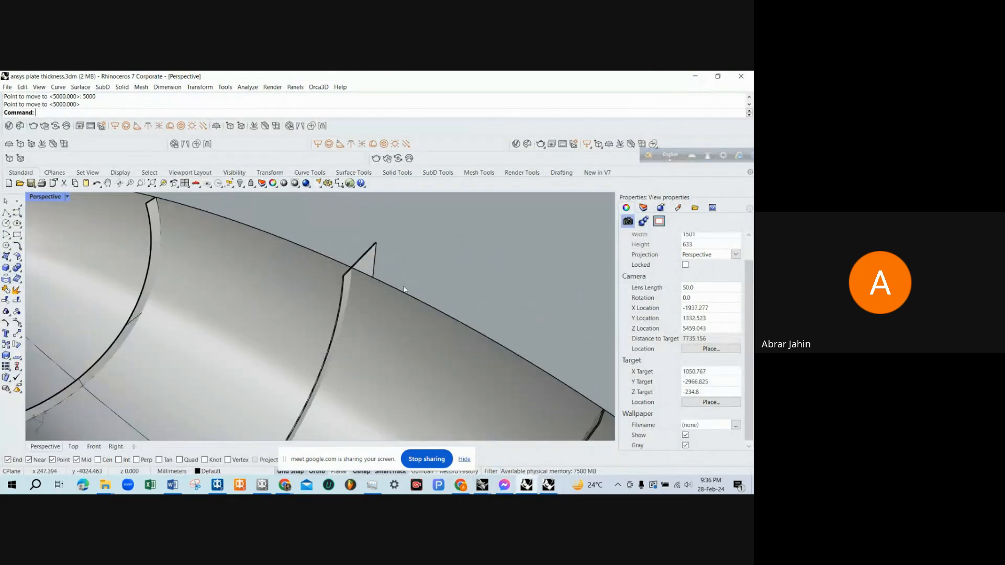
scroll(403, 290, down, 4)
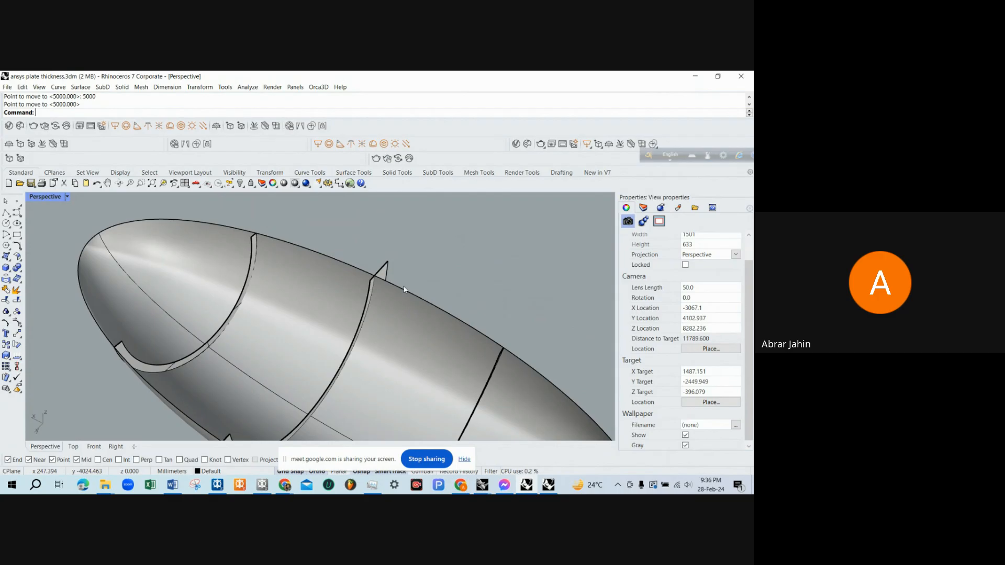
scroll(400, 291, up, 5)
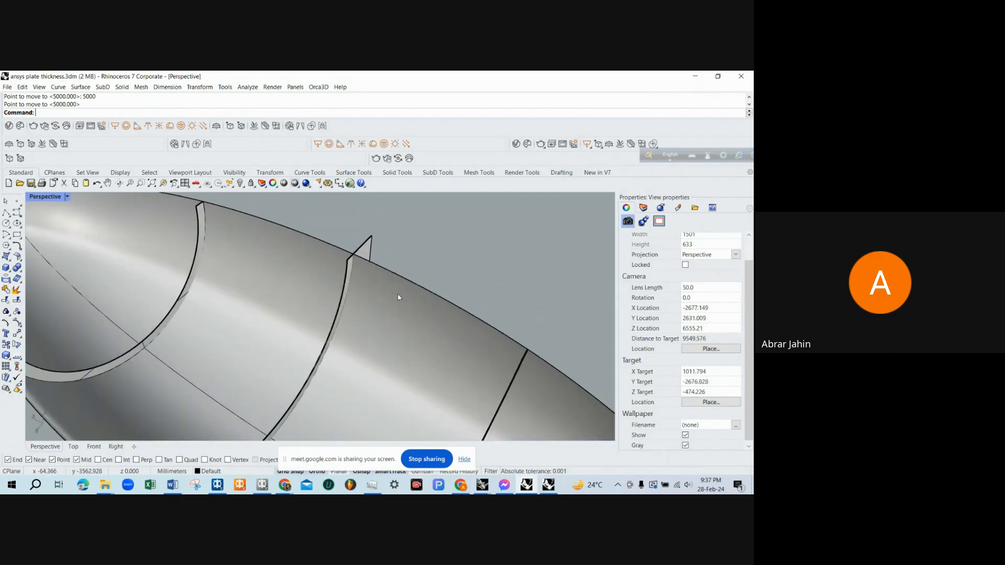
scroll(369, 268, down, 2)
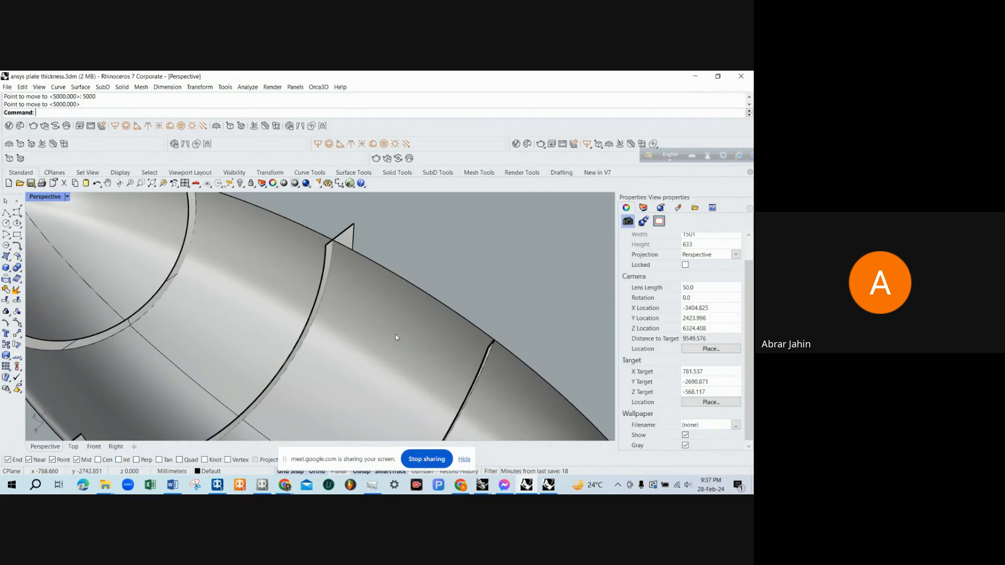
scroll(366, 309, down, 5)
scroll(348, 285, up, 8)
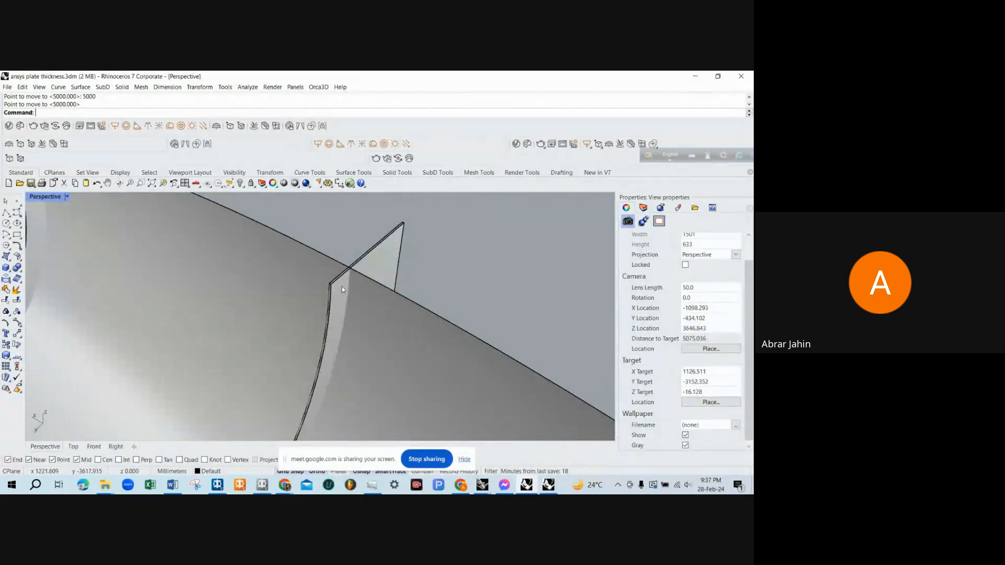
scroll(342, 290, down, 5)
scroll(331, 291, up, 5)
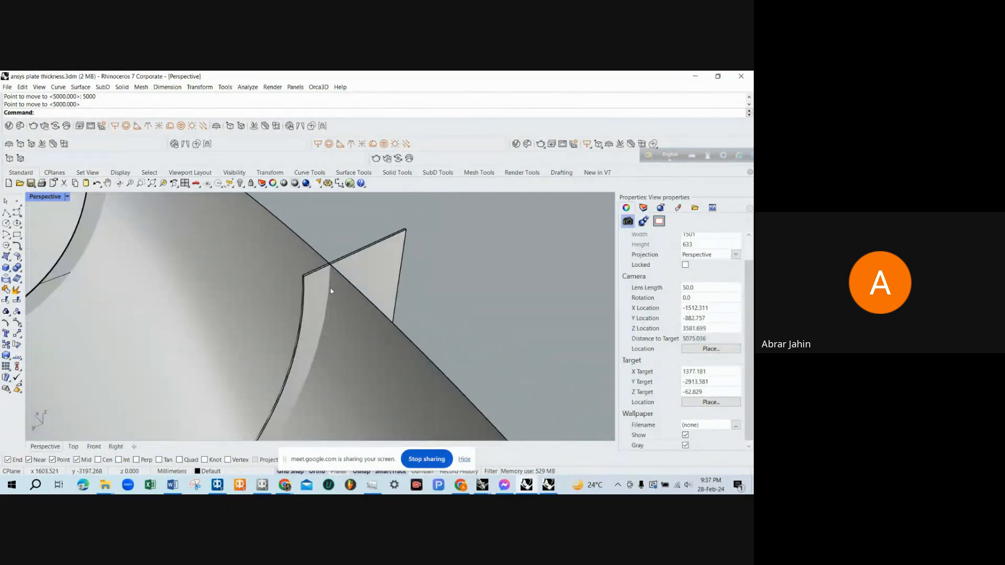
scroll(331, 291, down, 5)
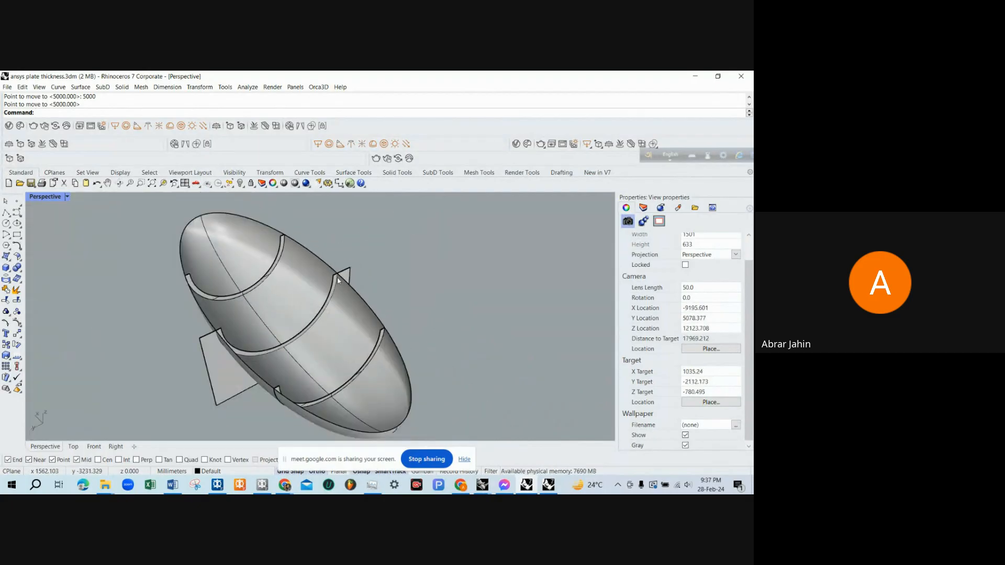
scroll(337, 280, up, 5)
scroll(340, 271, down, 3)
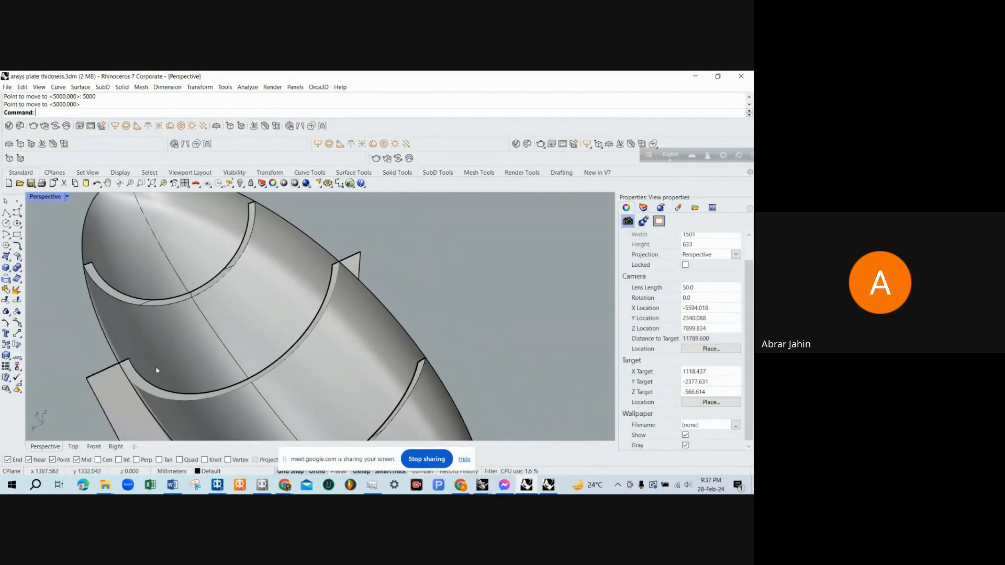
scroll(196, 358, down, 3)
scroll(327, 260, up, 6)
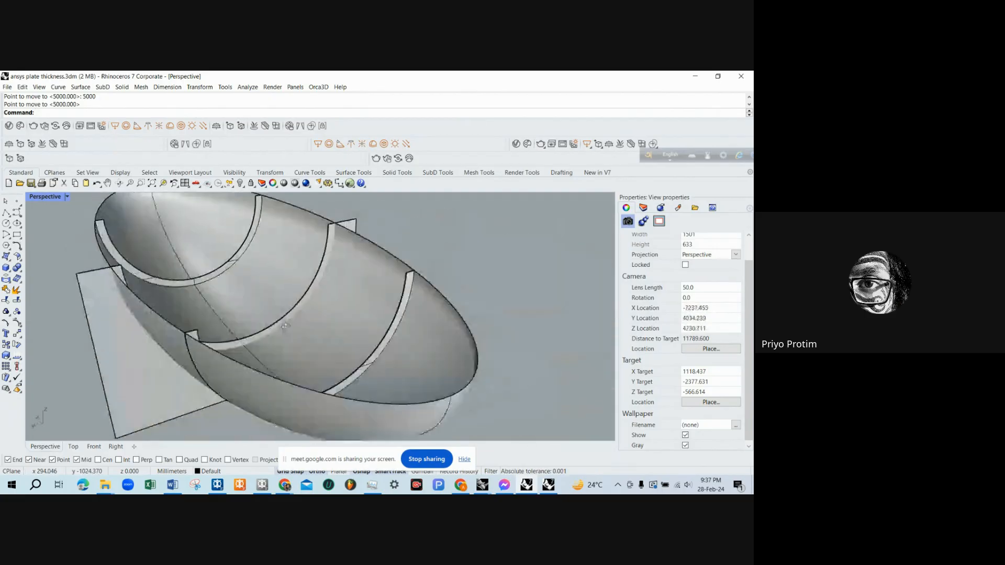
scroll(332, 266, up, 3)
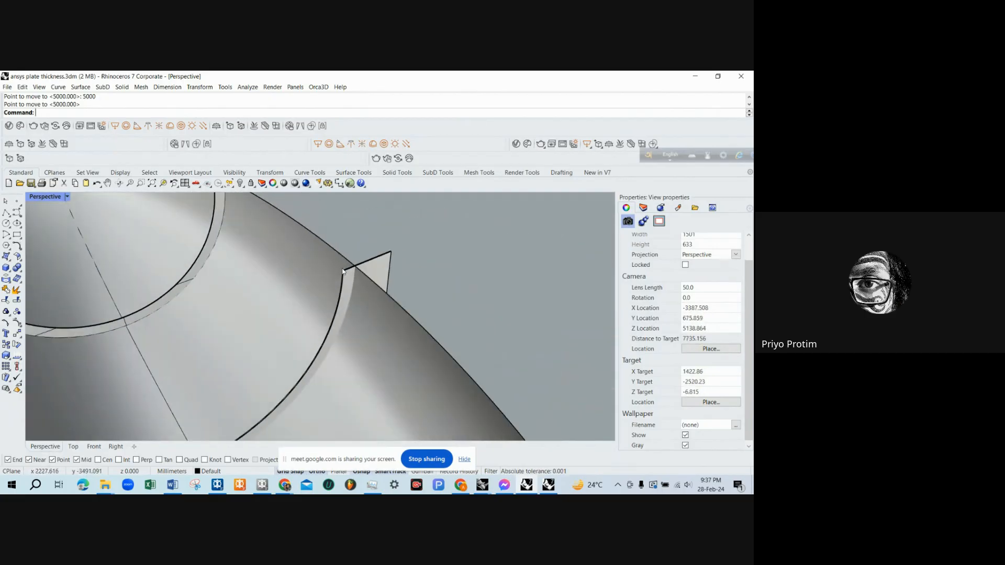
Select the plate and the hull surface in turn to check the two bodies where they intersect.
click(355, 279)
key(Escape)
scroll(355, 277, down, 6)
scroll(364, 273, up, 6)
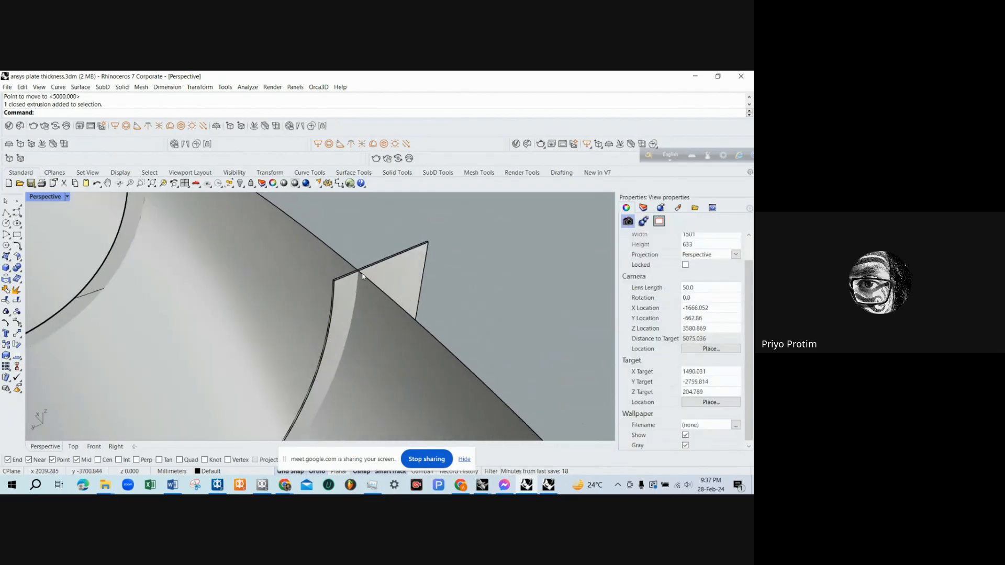
click(377, 295)
key(Escape)
click(364, 301)
key(Escape)
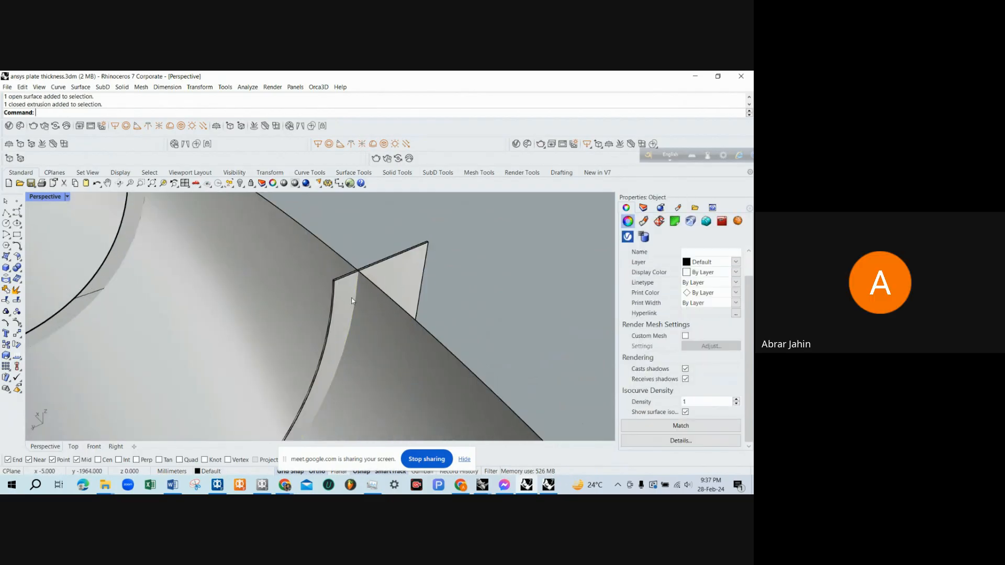
scroll(363, 292, up, 2)
scroll(362, 288, down, 6)
click(362, 289)
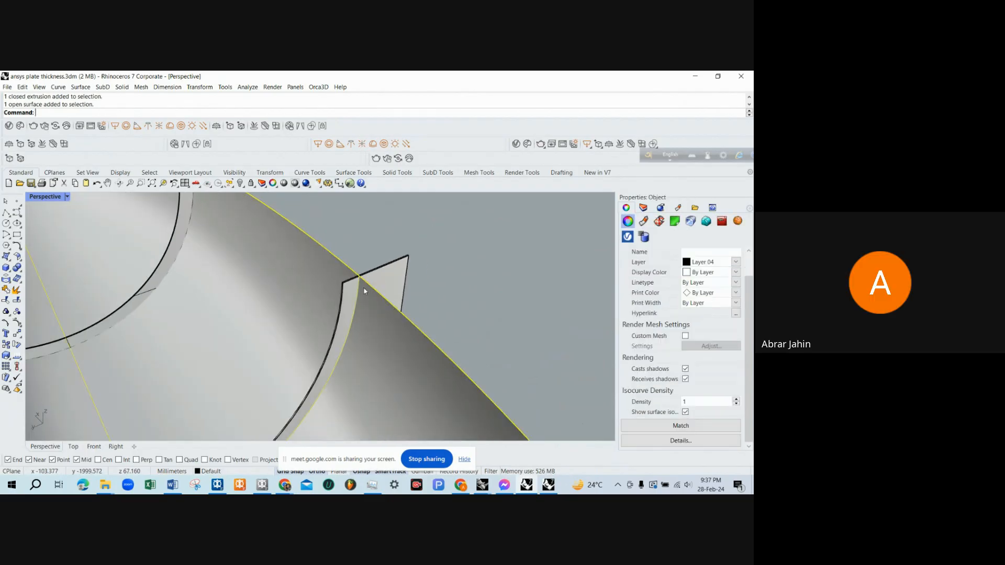
key(Escape)
click(354, 294)
click(360, 298)
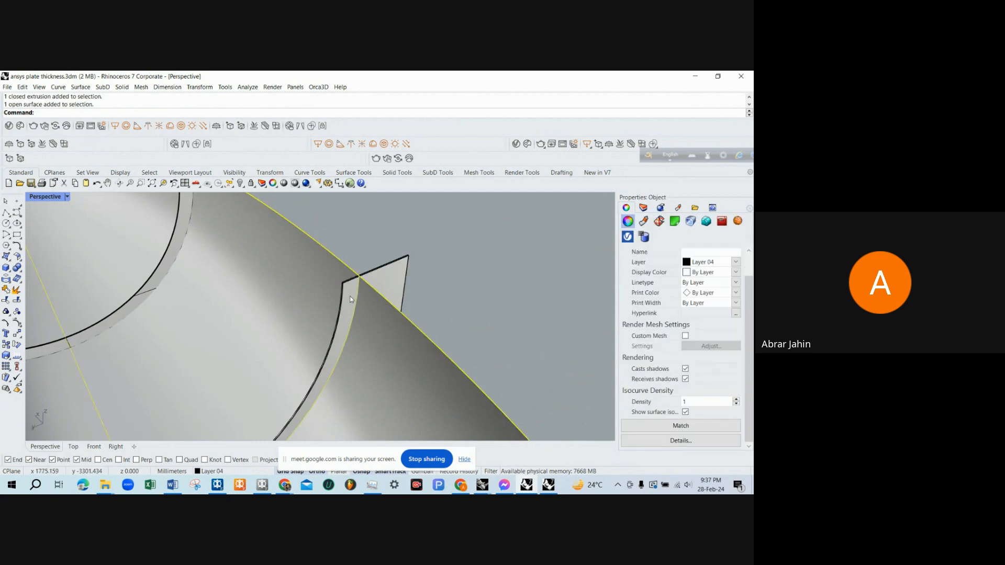
click(351, 299)
key(Escape)
Inspect the plate's upper corner and its crossing line with the hull surface near the deck edge.
scroll(355, 294, down, 2)
scroll(355, 294, up, 3)
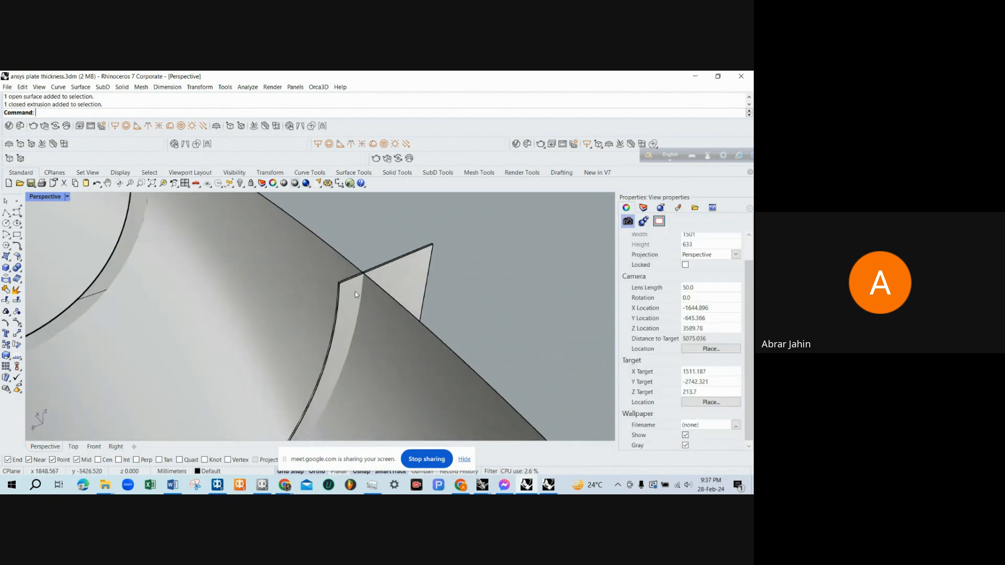
scroll(355, 291, down, 2)
scroll(354, 290, up, 1)
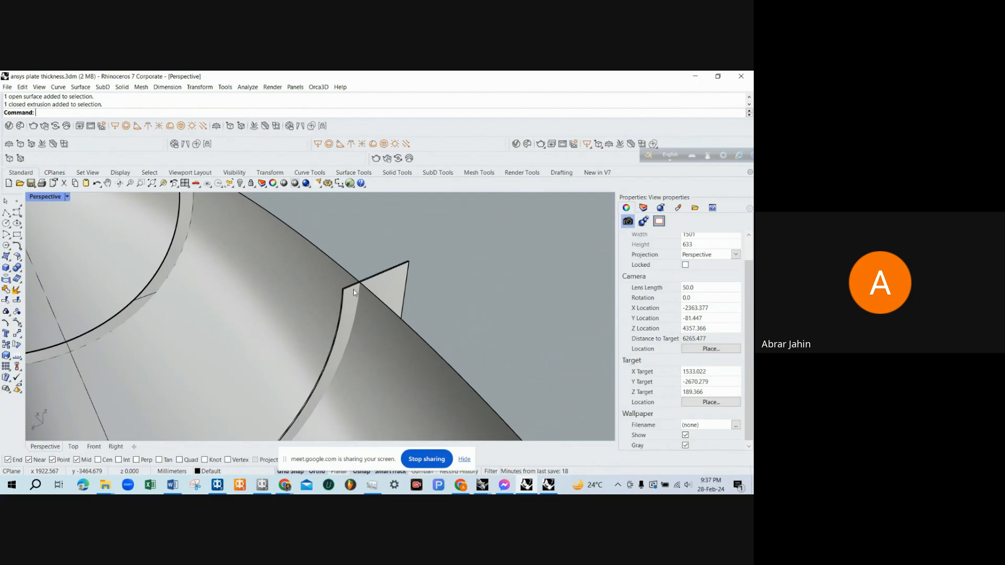
scroll(353, 290, down, 5)
scroll(353, 290, up, 6)
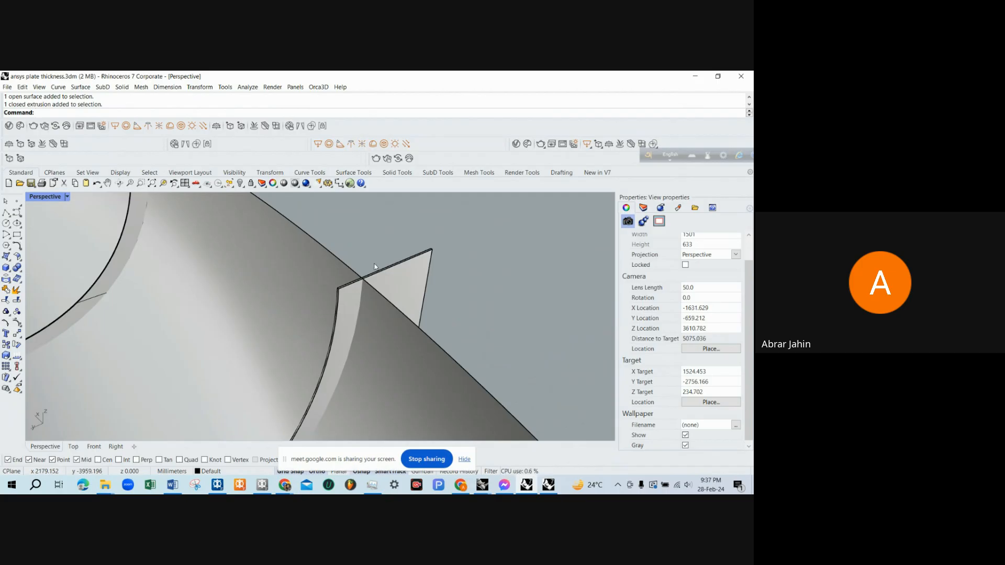
scroll(391, 304, down, 4)
scroll(382, 305, up, 4)
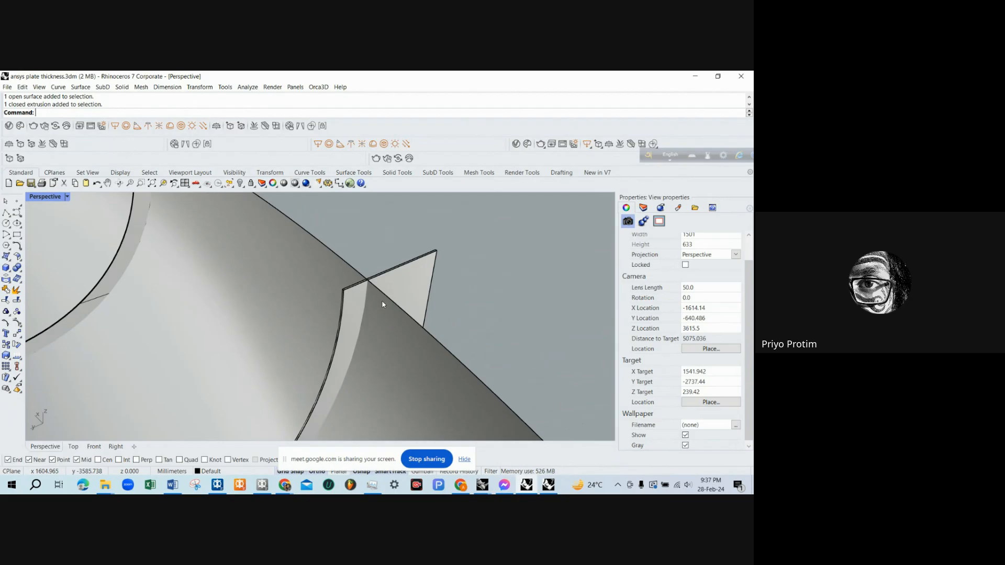
scroll(383, 302, down, 4)
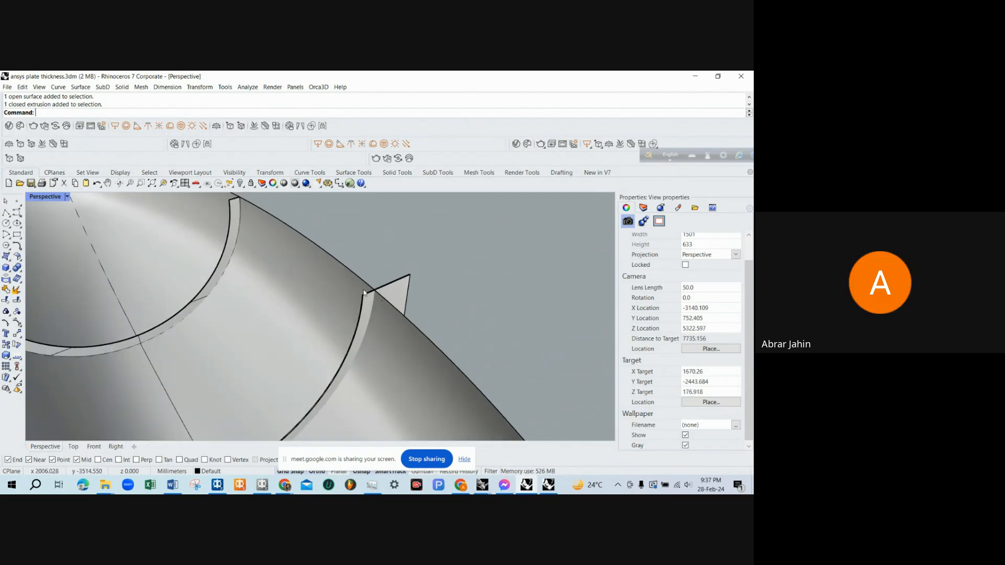
scroll(383, 301, up, 4)
scroll(385, 301, up, 2)
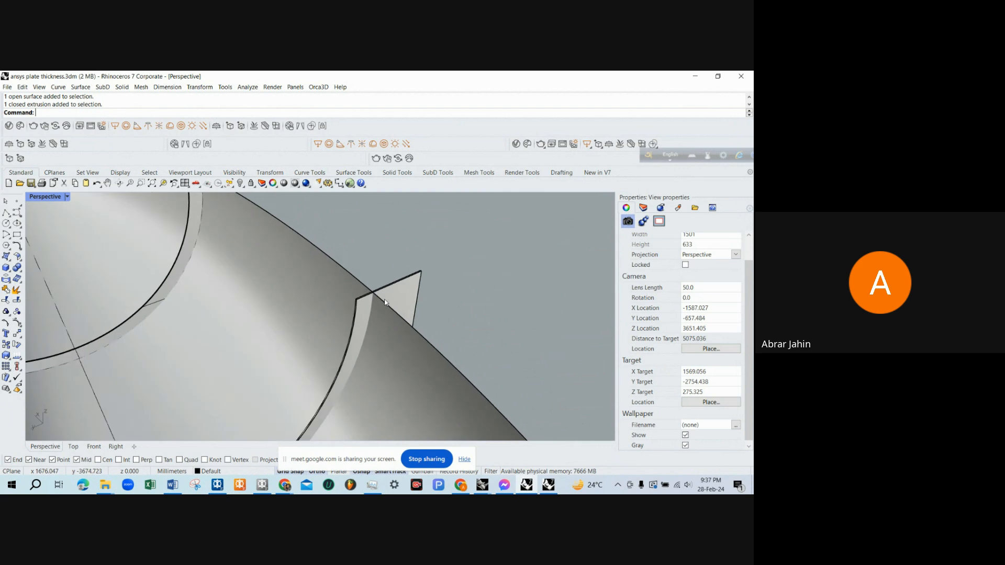
scroll(388, 306, down, 4)
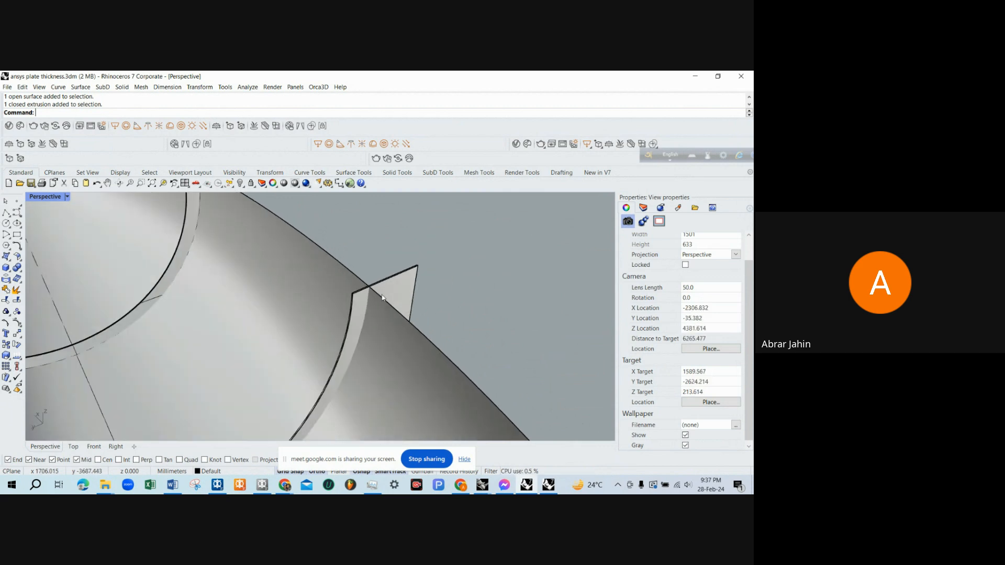
scroll(382, 299, up, 4)
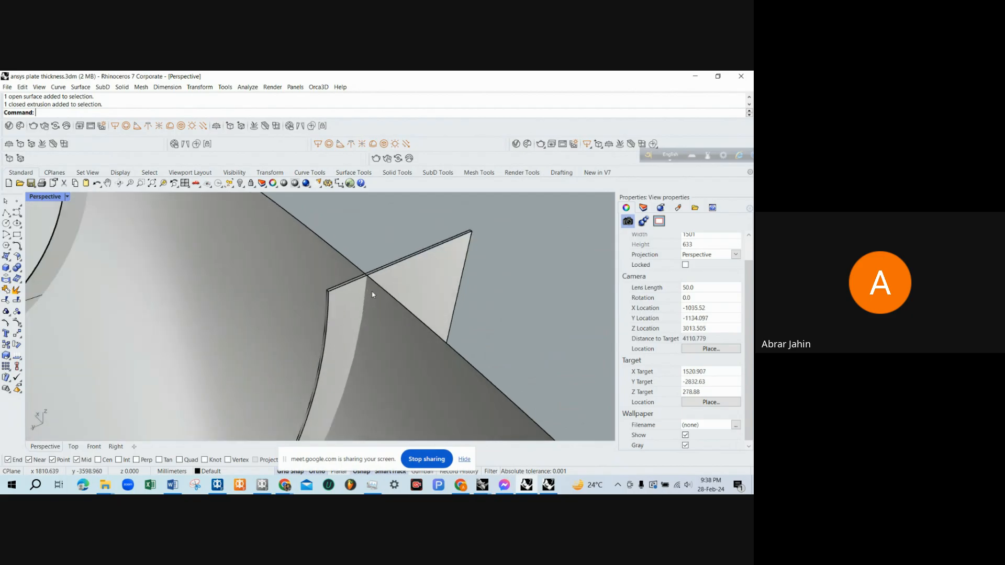
scroll(381, 280, up, 5)
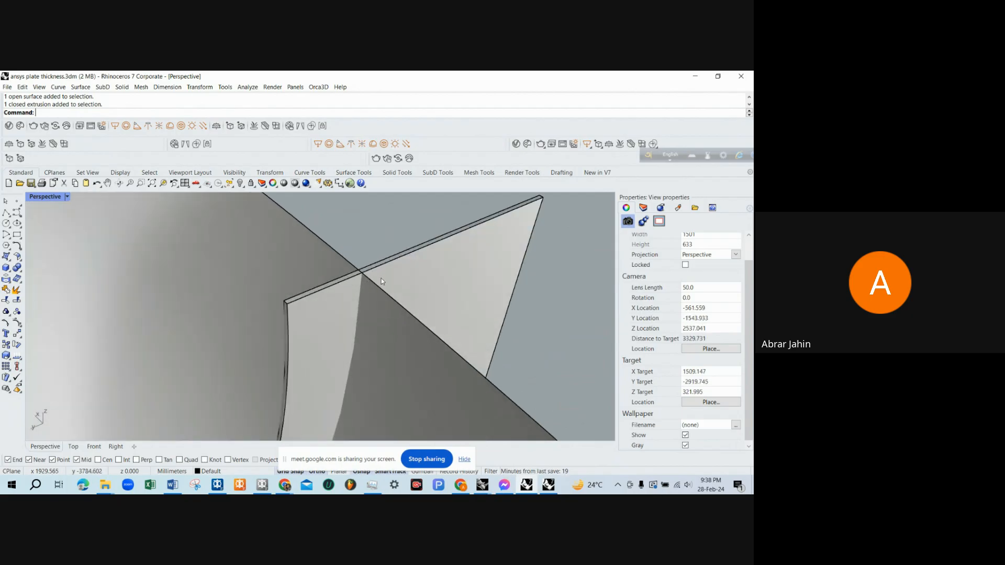
scroll(381, 303, down, 5)
scroll(394, 244, up, 3)
scroll(388, 247, down, 3)
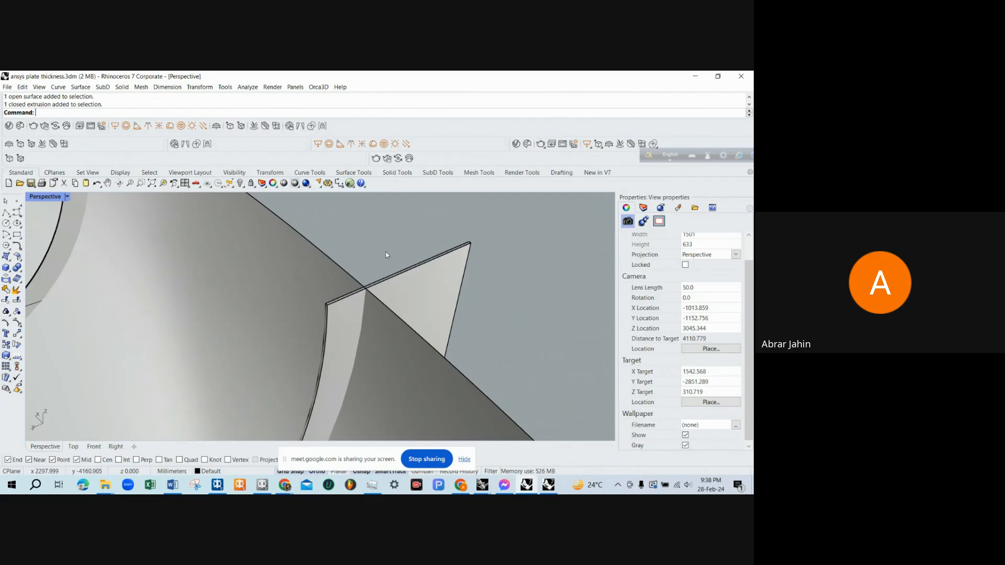
scroll(387, 255, up, 3)
scroll(418, 290, down, 3)
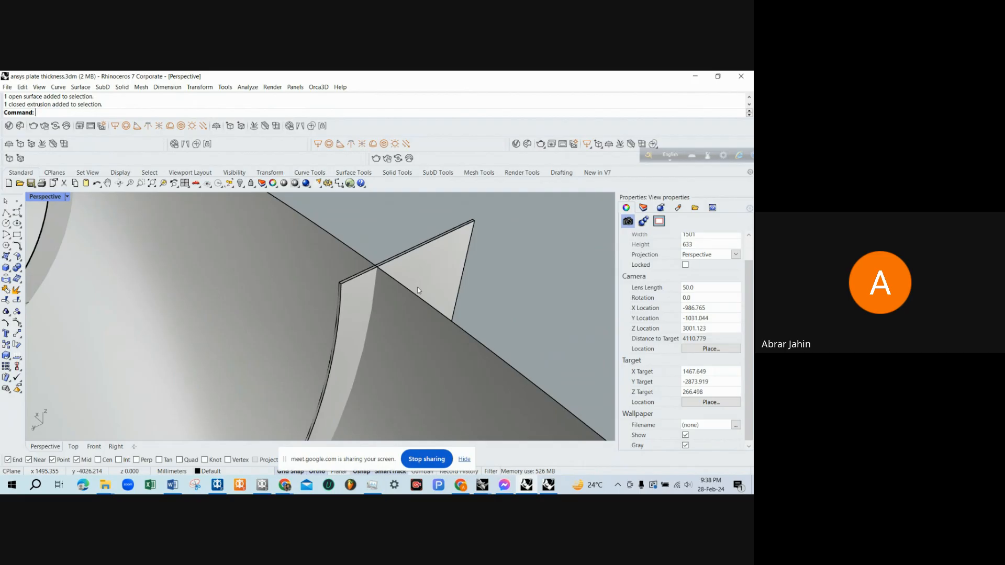
scroll(355, 271, down, 12)
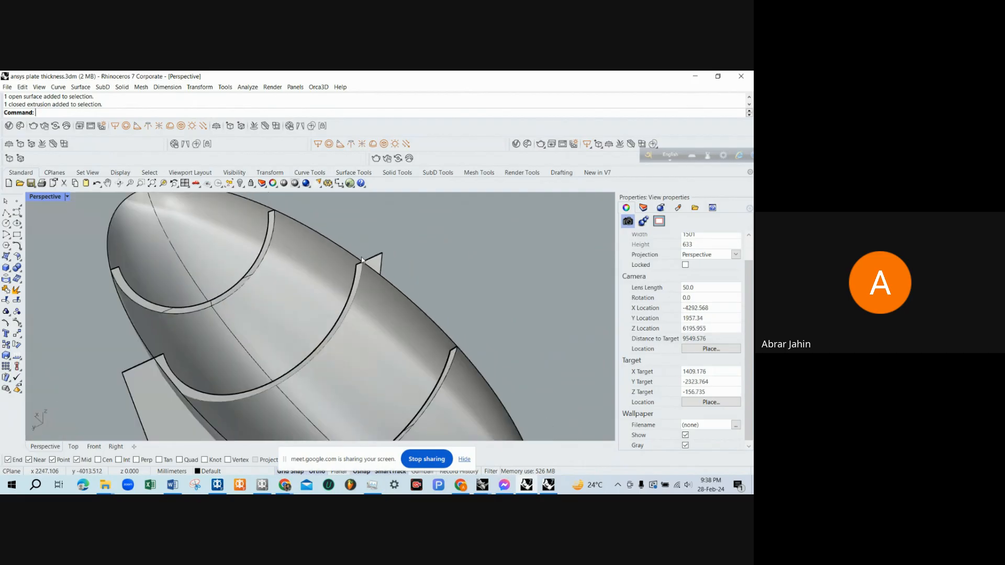
Examine the plate's inner strip and protruding corner along the hull edge from another viewing angle.
right_drag(356, 272, 387, 268)
scroll(348, 275, up, 8)
scroll(493, 271, up, 4)
scroll(410, 261, down, 10)
scroll(346, 259, up, 8)
scroll(362, 277, down, 10)
scroll(383, 256, up, 6)
scroll(384, 257, up, 3)
scroll(347, 256, down, 7)
scroll(361, 270, up, 5)
scroll(391, 246, up, 7)
scroll(396, 247, down, 5)
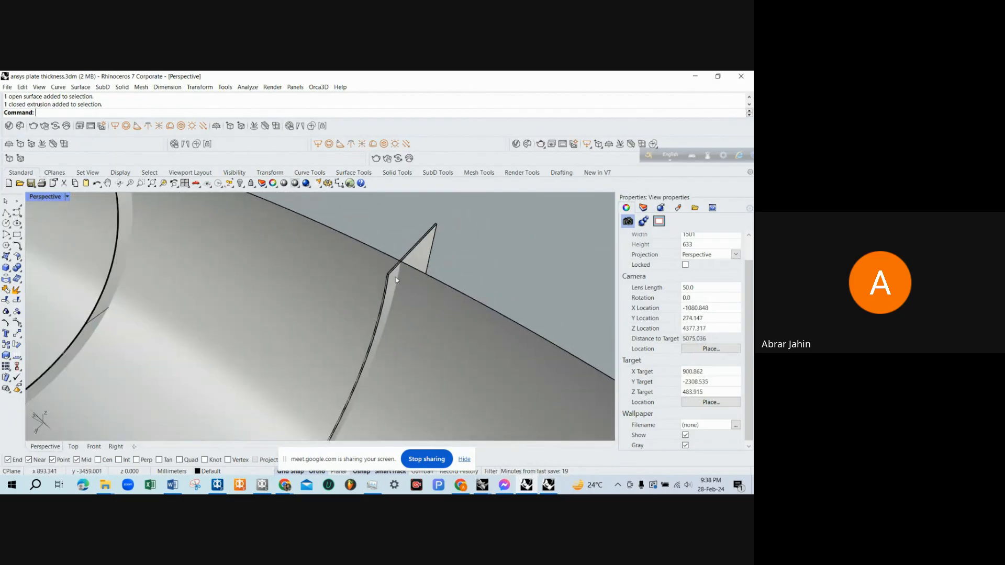
Inspect the middle frame plate's protruding corner and its crossing with the hull edge at close range.
scroll(423, 261, up, 4)
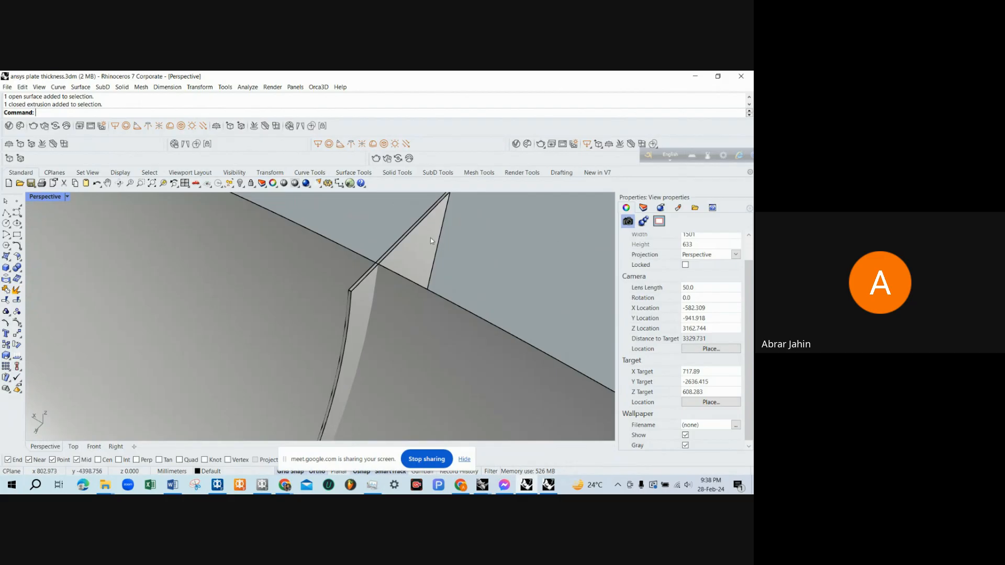
scroll(430, 238, down, 3)
scroll(416, 250, up, 3)
scroll(415, 250, down, 5)
right_drag(415, 250, 367, 261)
scroll(361, 249, down, 5)
scroll(368, 260, up, 2)
scroll(368, 261, down, 3)
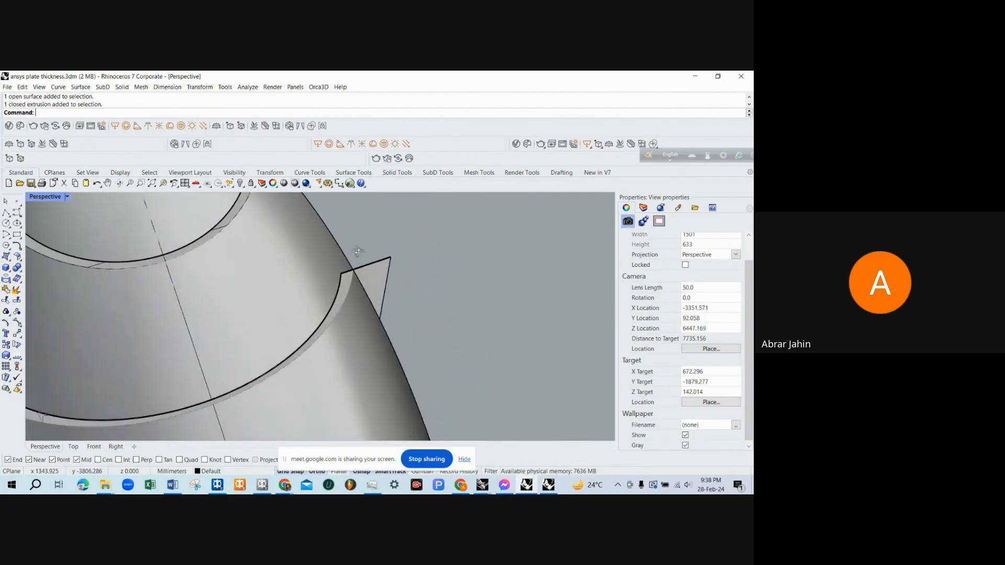
scroll(375, 255, up, 3)
scroll(375, 255, up, 3)
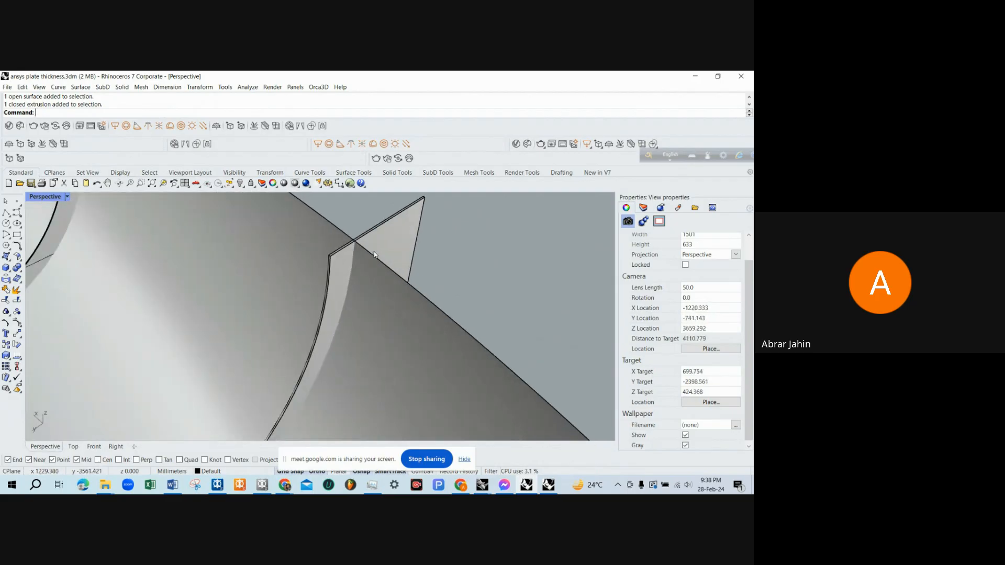
scroll(374, 255, down, 3)
scroll(375, 255, up, 2)
scroll(377, 256, down, 1)
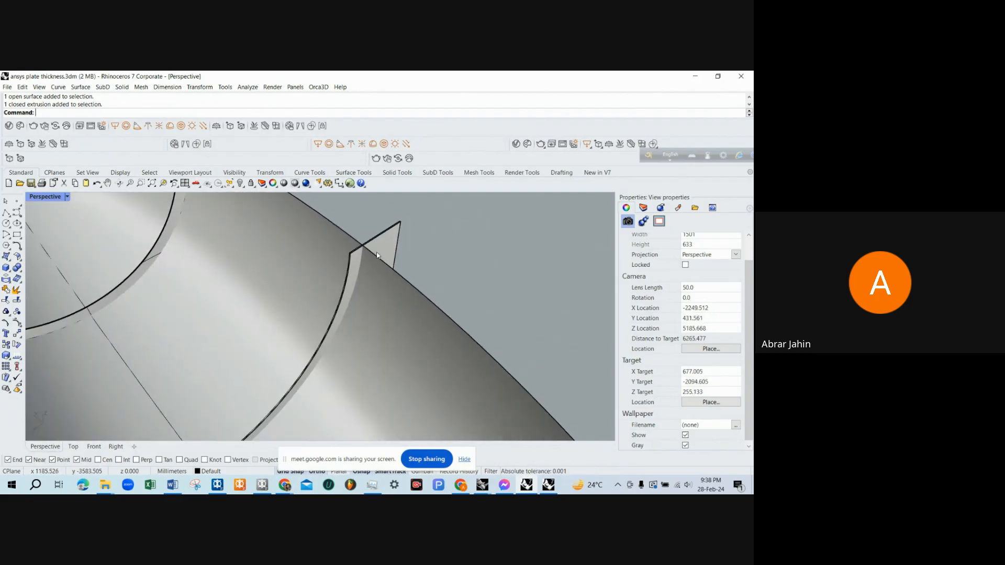
scroll(388, 251, up, 2)
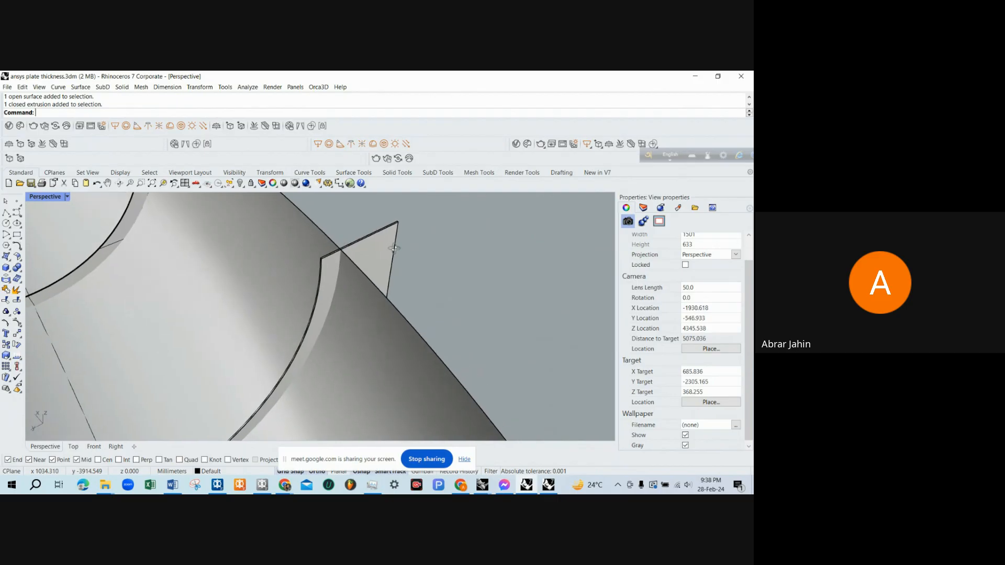
scroll(390, 257, down, 2)
scroll(373, 280, up, 2)
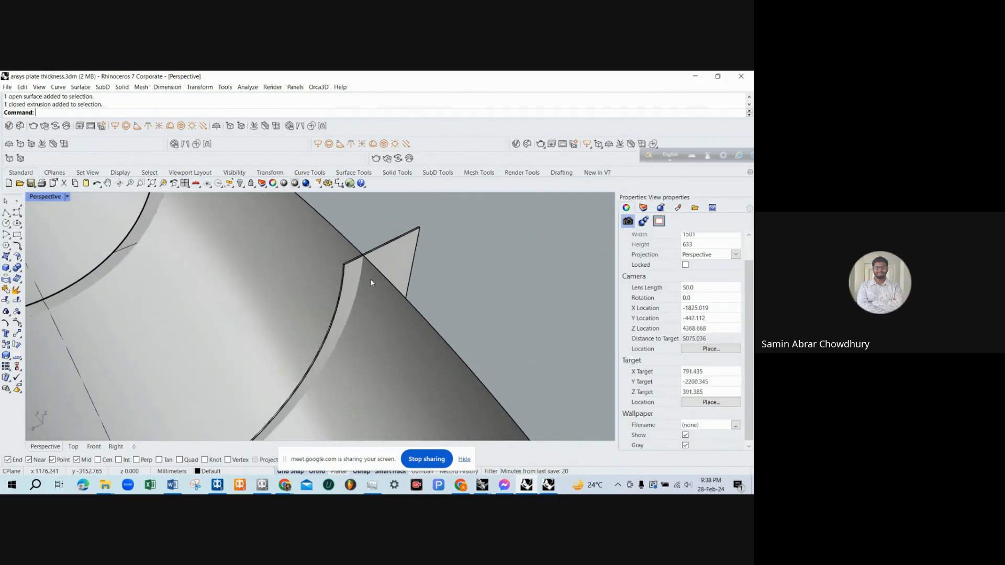
Switch to the Google Meet window, admit the waiting participant to the call, and return to Rhino.
click(460, 485)
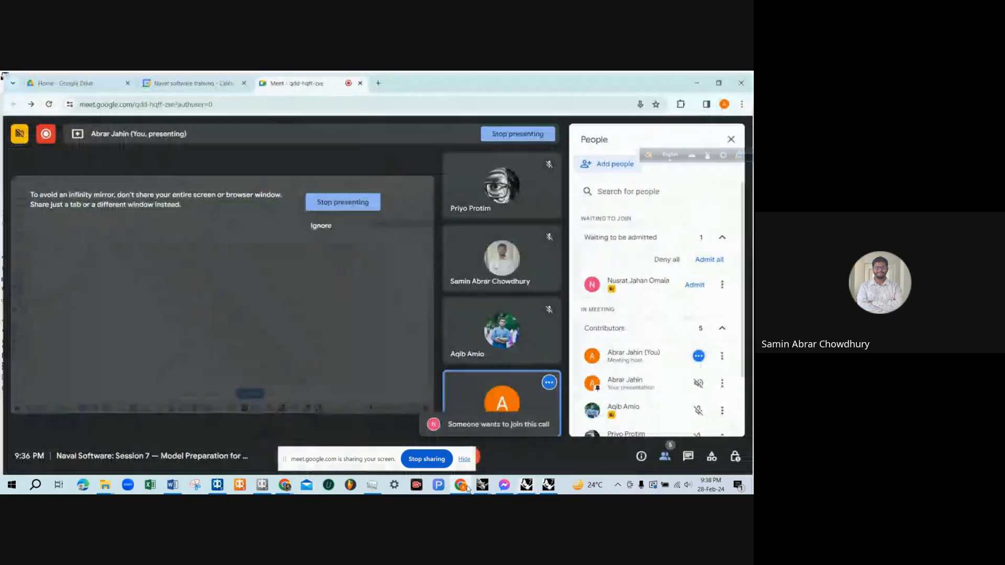
click(710, 257)
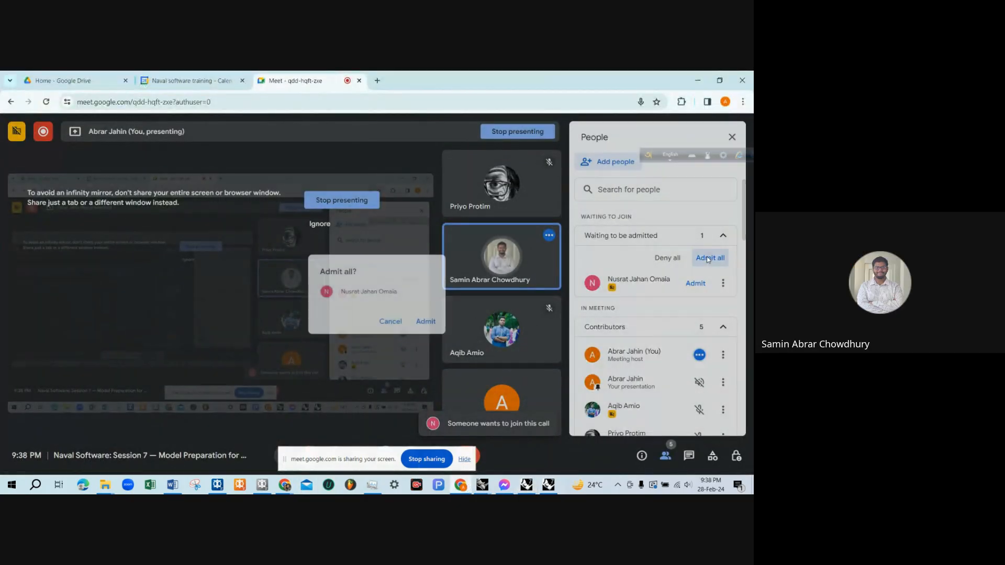
click(427, 322)
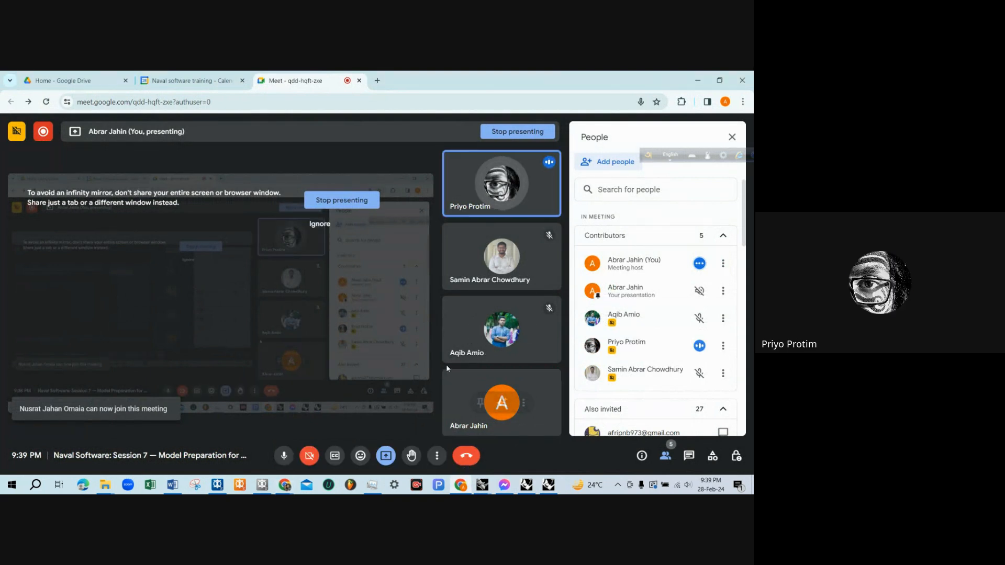
click(703, 72)
Examine the whole hull with its three frames and the oversized middle plate from several directions.
scroll(483, 284, down, 10)
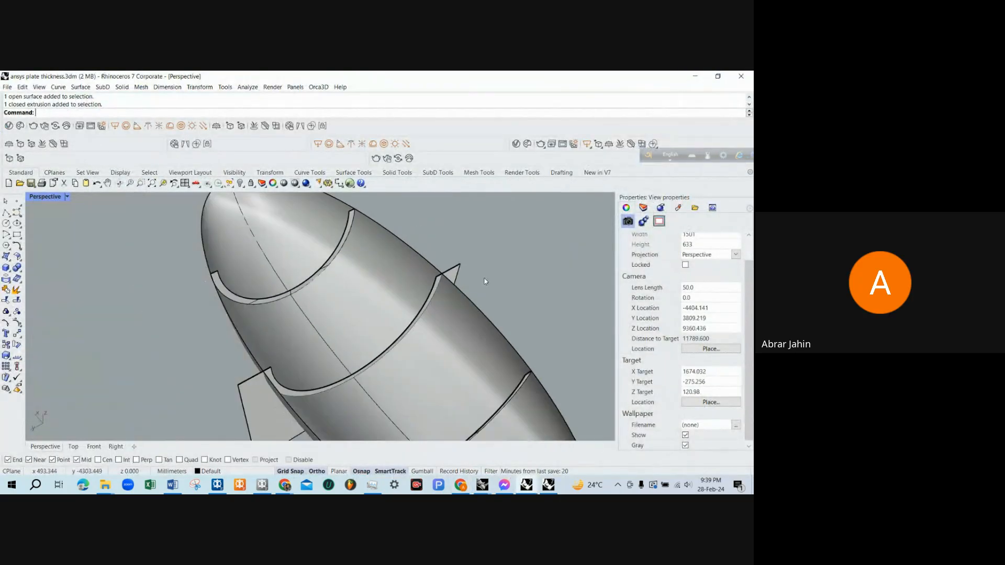
right_drag(483, 283, 383, 287)
scroll(449, 258, down, 2)
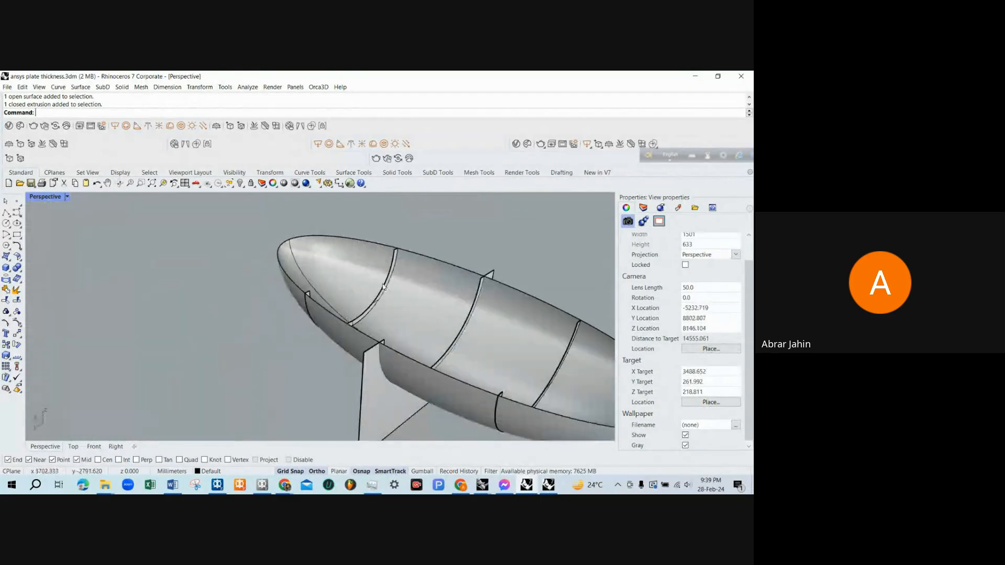
scroll(449, 299, down, 2)
scroll(410, 262, up, 5)
scroll(303, 262, down, 2)
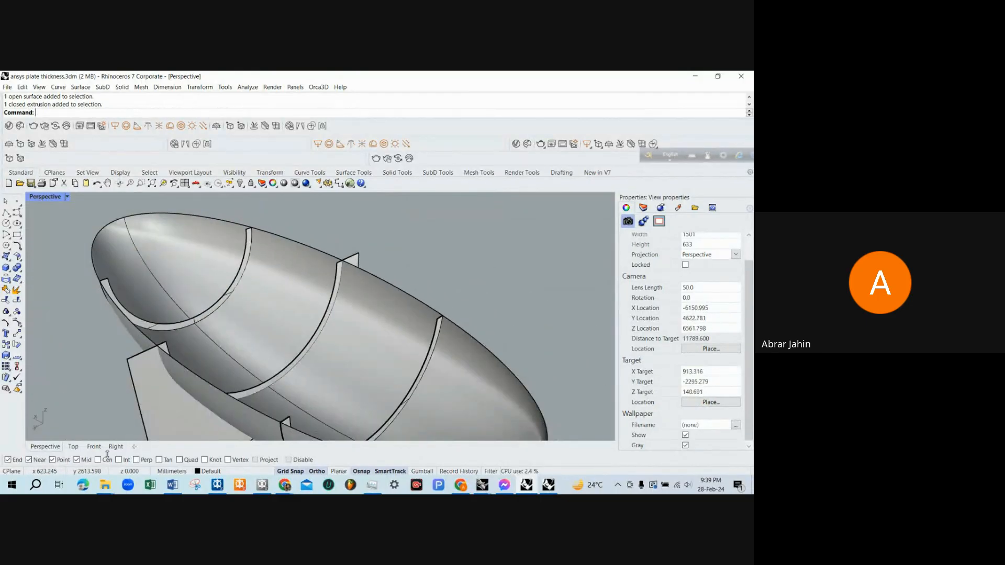
mouse_move(106, 485)
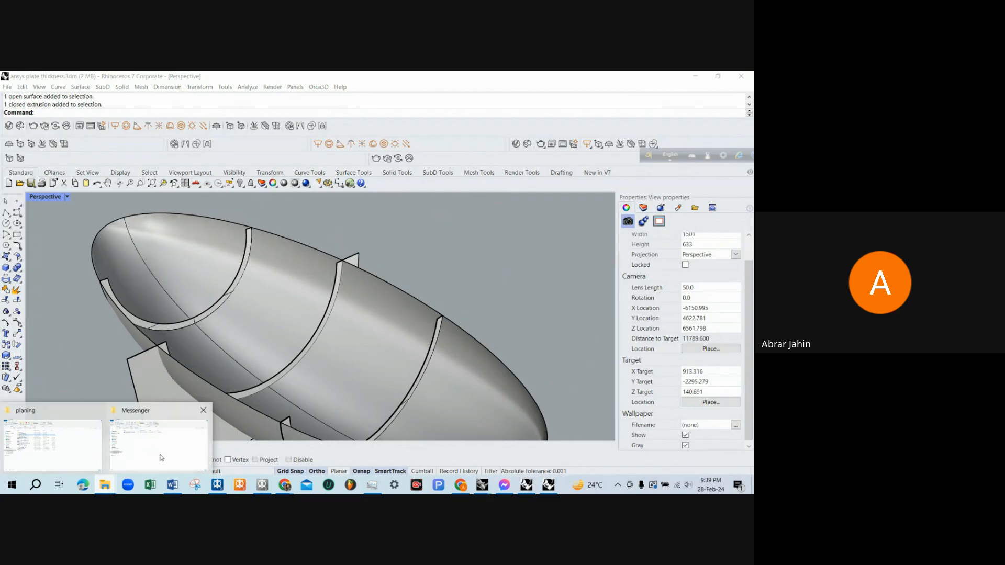
click(446, 264)
scroll(409, 278, up, 2)
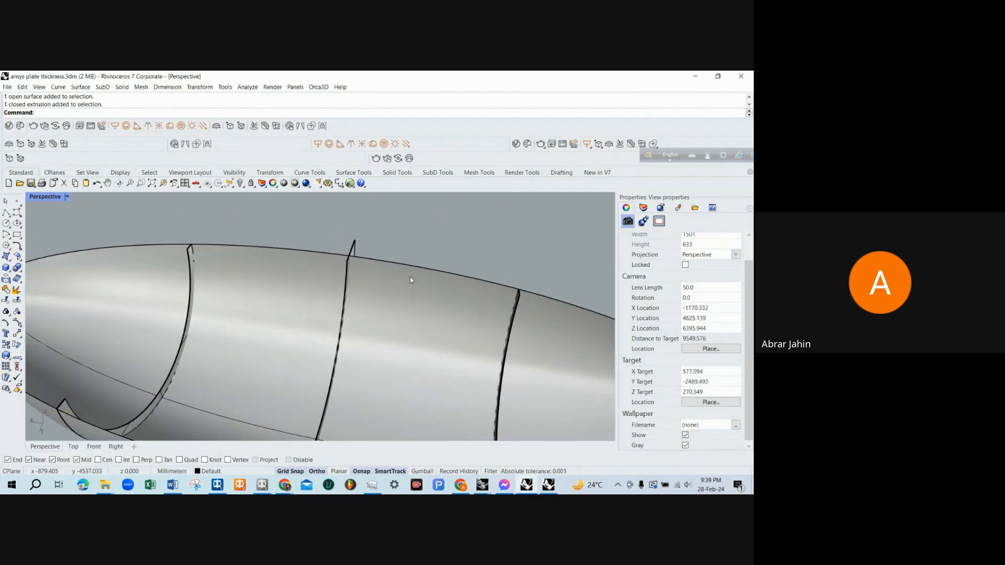
Check how far the middle plate's upper corner extends past the shell compared with the neighbouring frames.
right_drag(410, 278, 381, 278)
scroll(301, 254, up, 6)
scroll(358, 270, down, 4)
scroll(380, 278, up, 3)
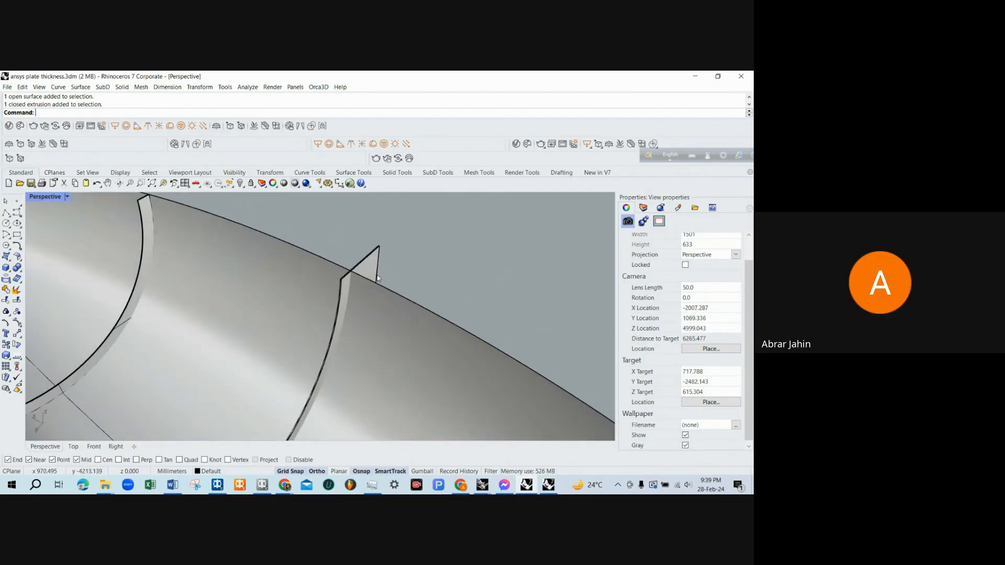
scroll(366, 255, down, 2)
scroll(376, 253, down, 4)
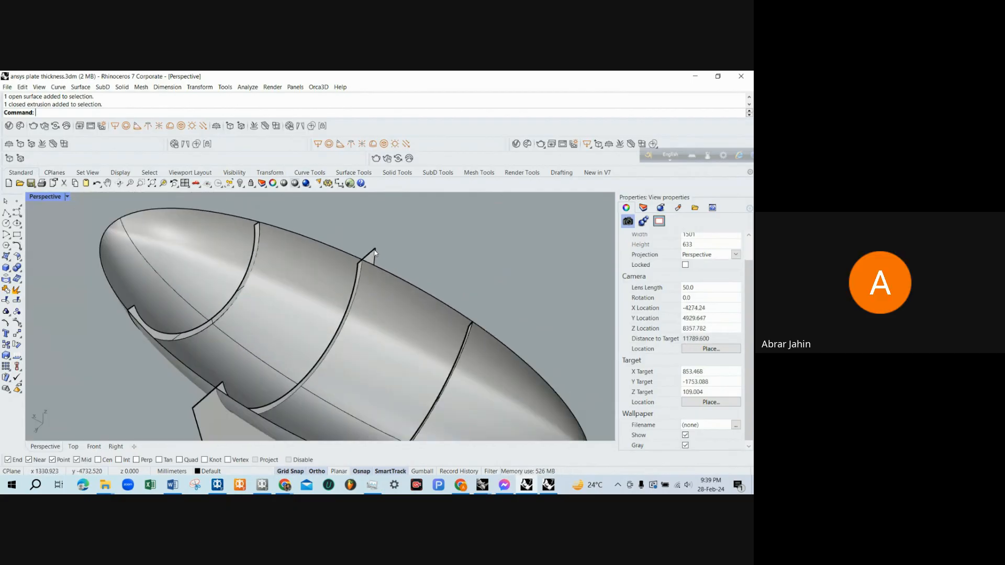
scroll(376, 254, up, 7)
scroll(341, 249, down, 5)
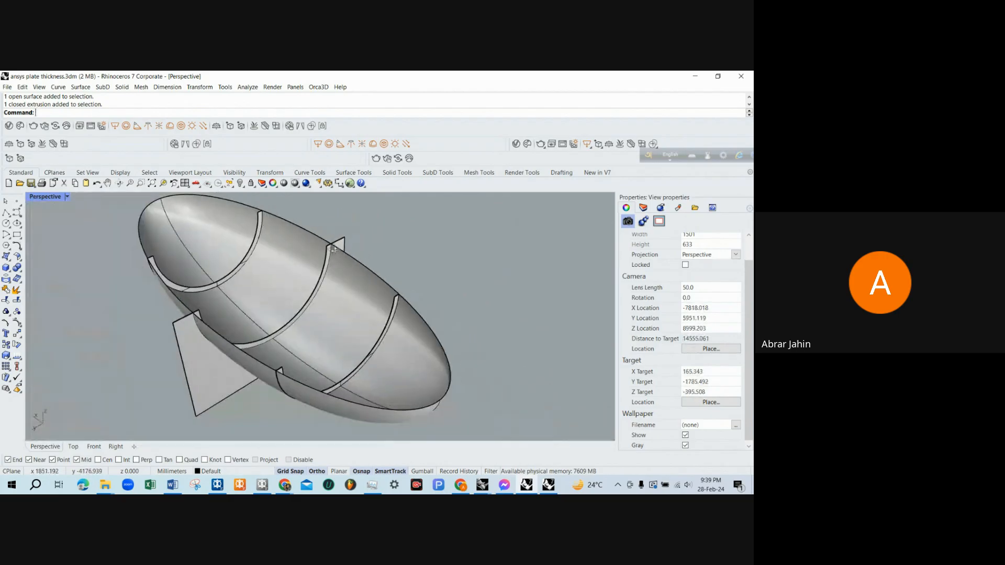
Scale the hull surface in one direction across its breadth to widen the shell around the frames.
click(314, 297)
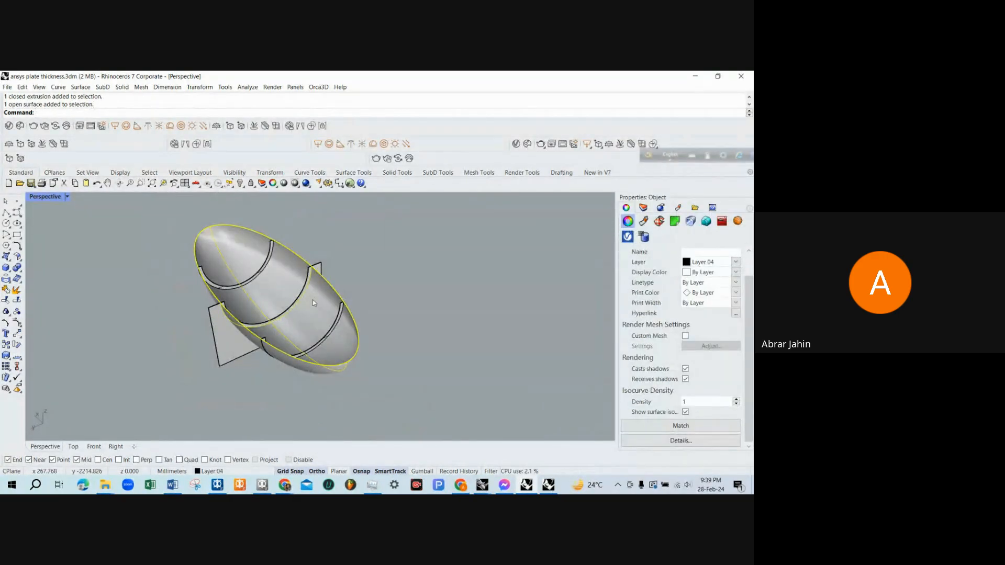
click(70, 133)
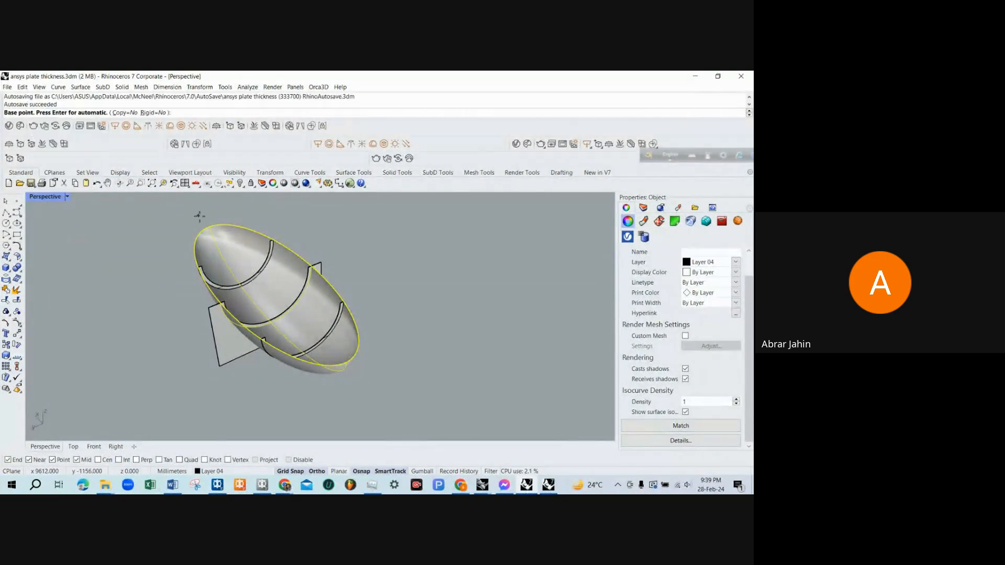
click(210, 227)
click(265, 214)
click(309, 209)
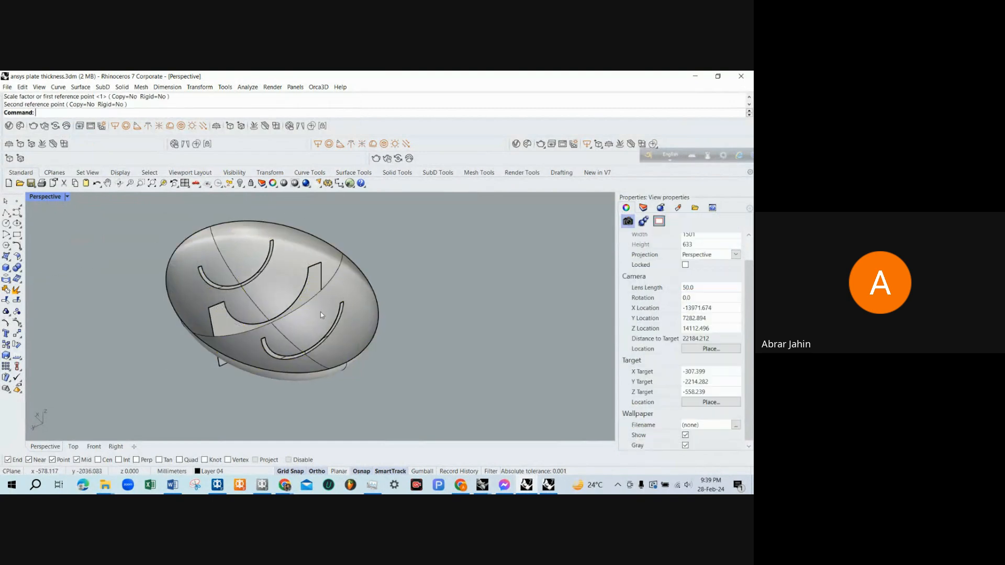
scroll(320, 312, up, 4)
right_drag(320, 312, 362, 286)
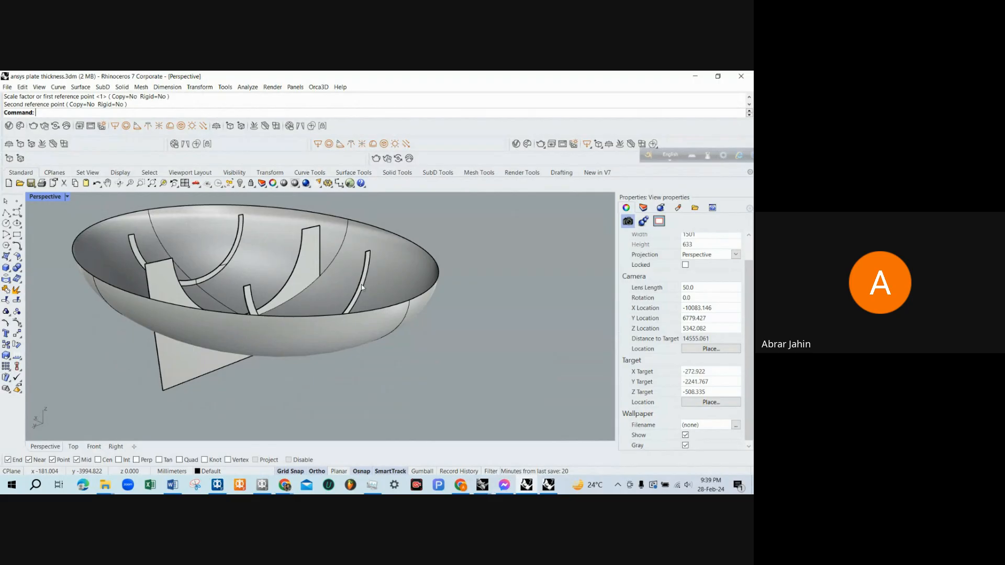
Undo the one-direction scaling of the hull surface.
key(ctrl+z)
key(Escape)
right_drag(346, 258, 344, 287)
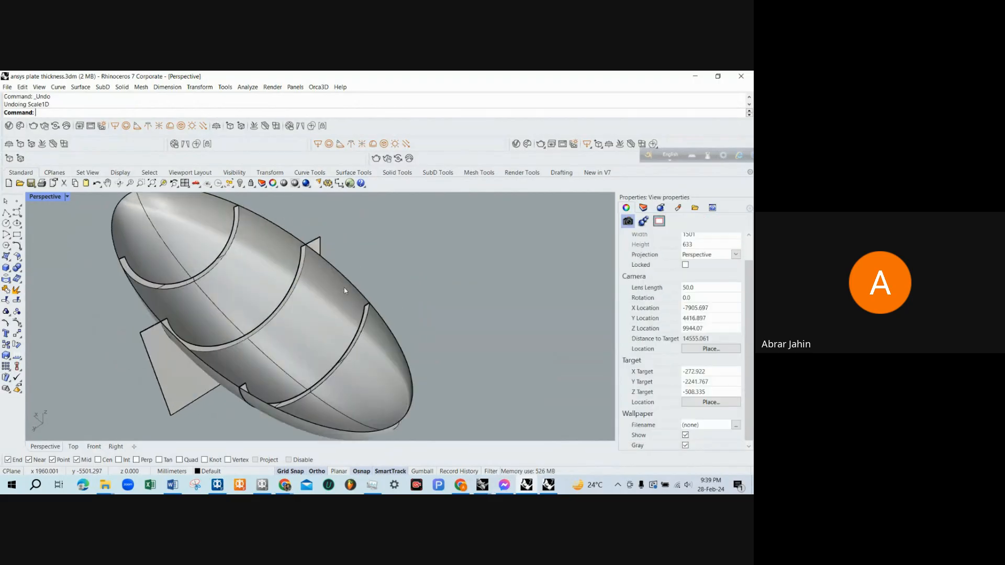
Examine the narrower hull and the place where the middle plate's corner pierces the shell.
scroll(298, 283, up, 2)
scroll(300, 314, down, 3)
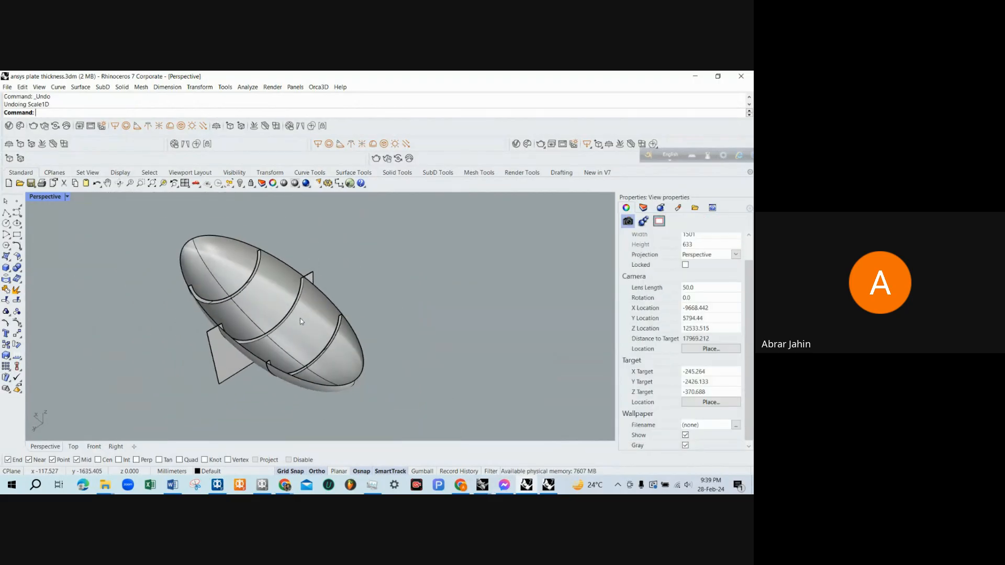
scroll(303, 306, up, 1)
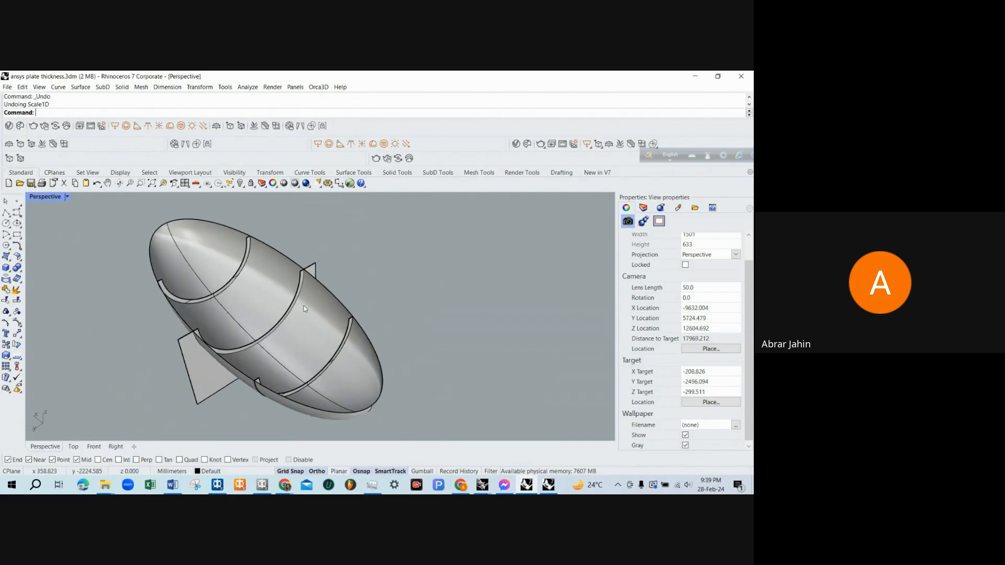
scroll(289, 314, up, 2)
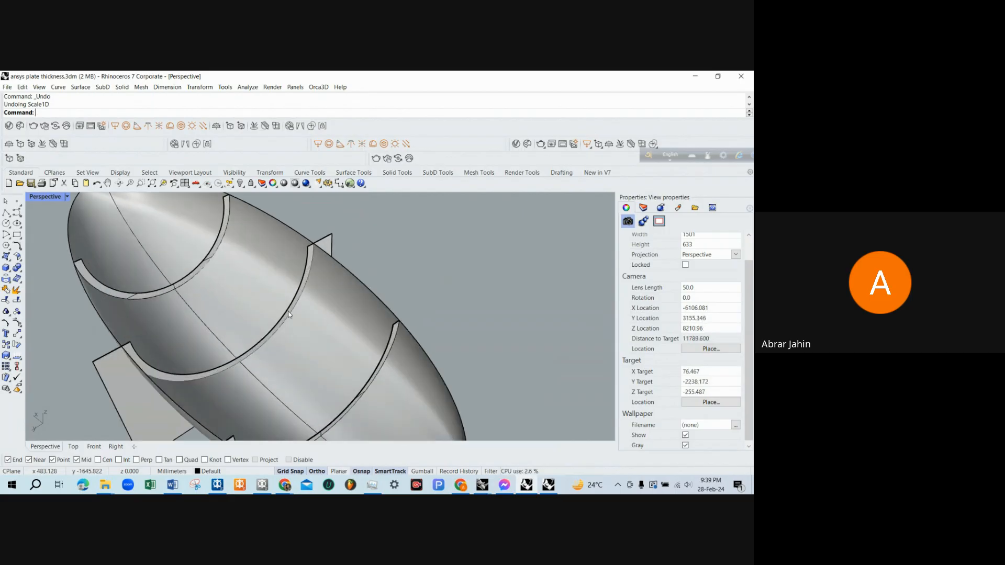
scroll(289, 314, up, 1)
scroll(289, 315, down, 2)
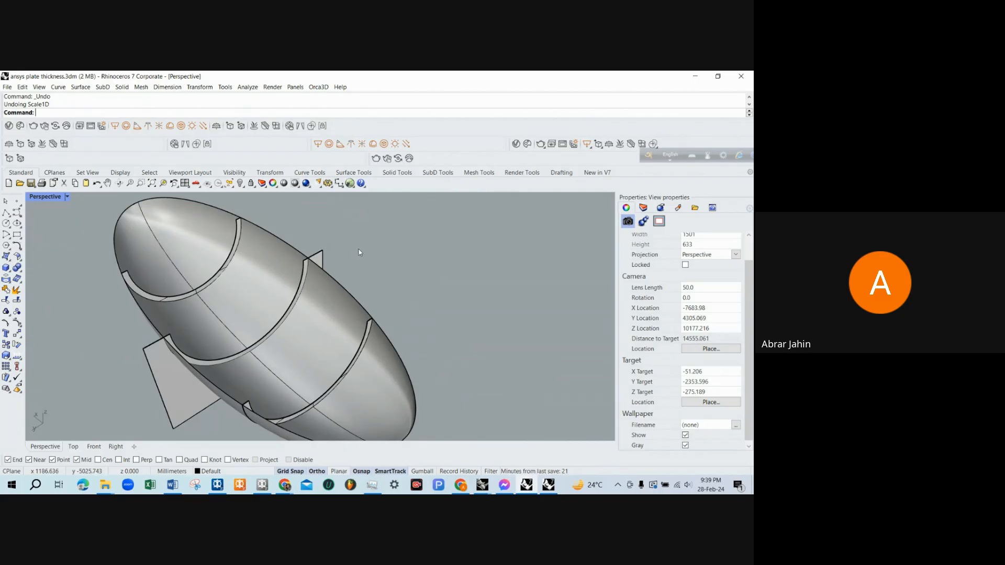
scroll(334, 262, up, 3)
scroll(330, 268, down, 2)
scroll(325, 275, up, 2)
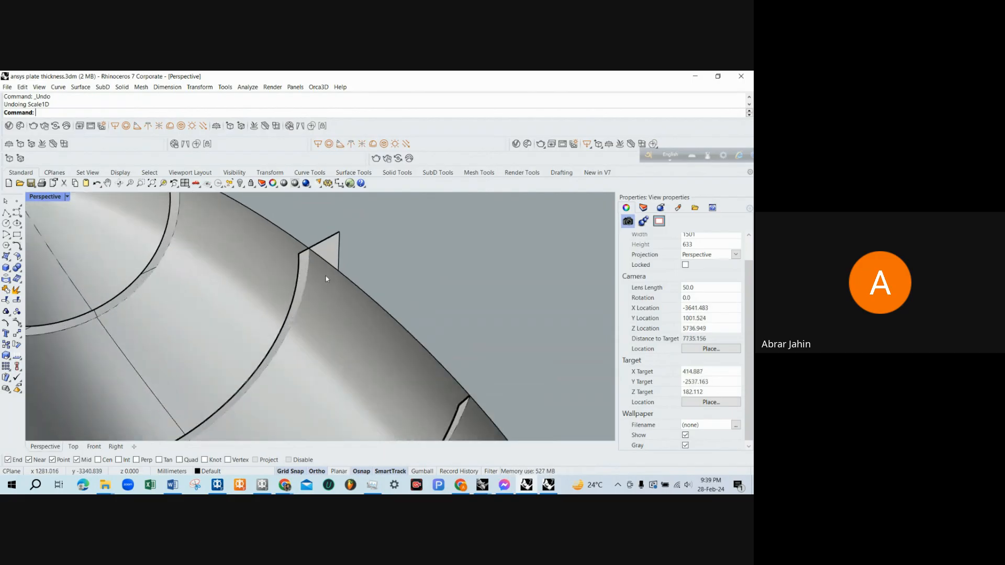
scroll(345, 285, down, 3)
scroll(336, 275, up, 3)
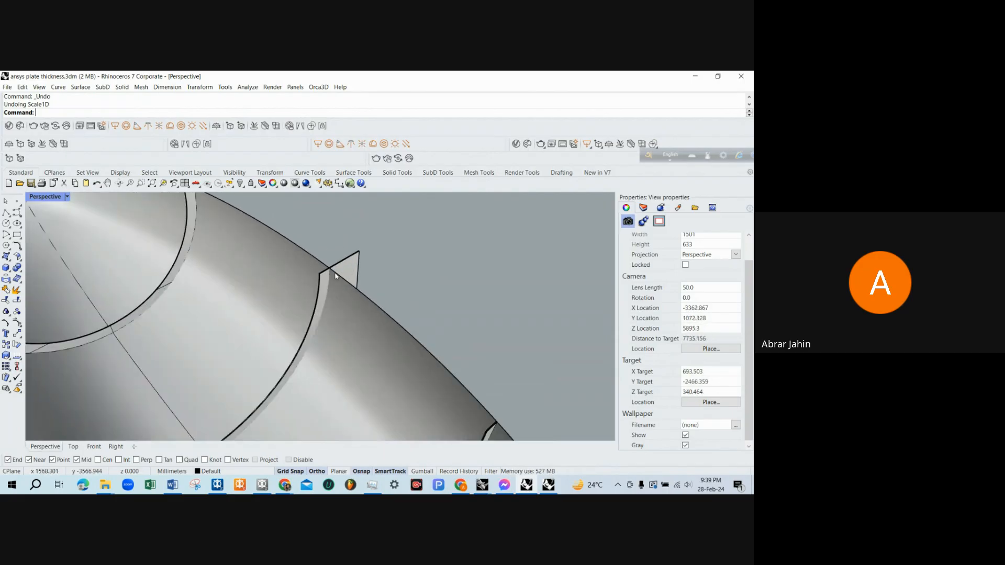
scroll(336, 276, down, 1)
scroll(347, 273, down, 5)
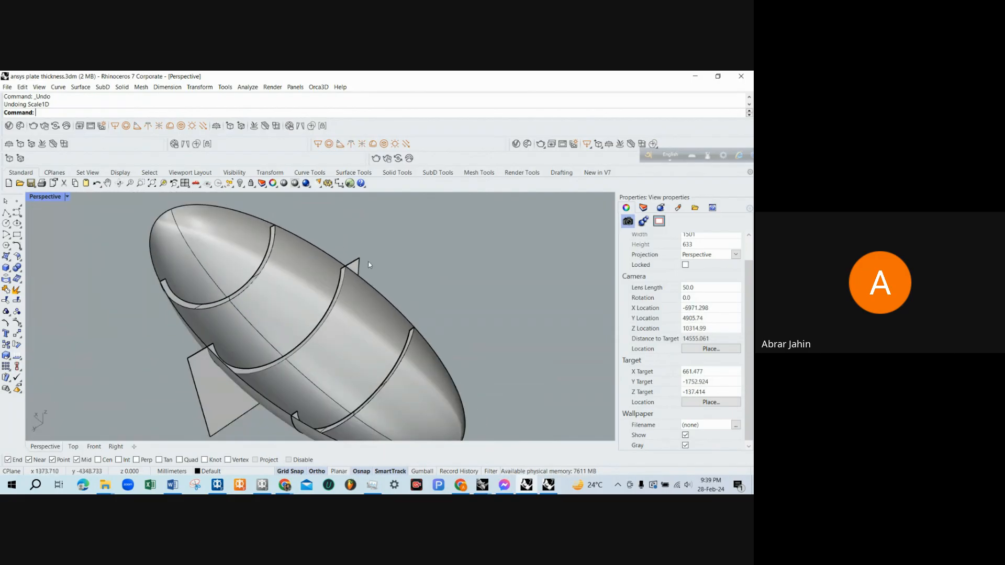
Compare the middle plate's protruding corner with the hull edge from rotated close-up and overall views.
scroll(361, 271, up, 3)
right_drag(422, 260, 441, 245)
scroll(403, 254, up, 3)
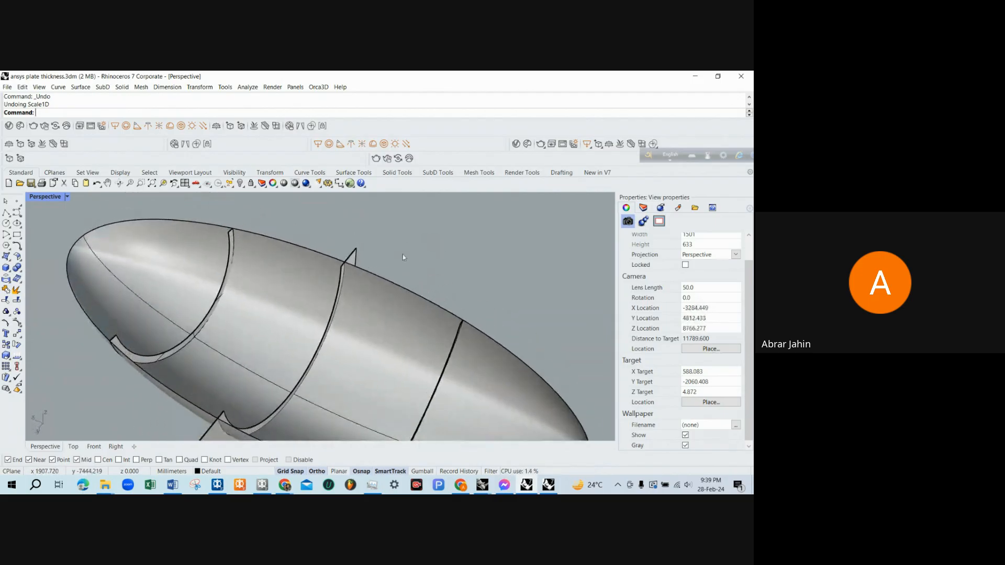
scroll(336, 259, down, 2)
right_drag(341, 262, 283, 270)
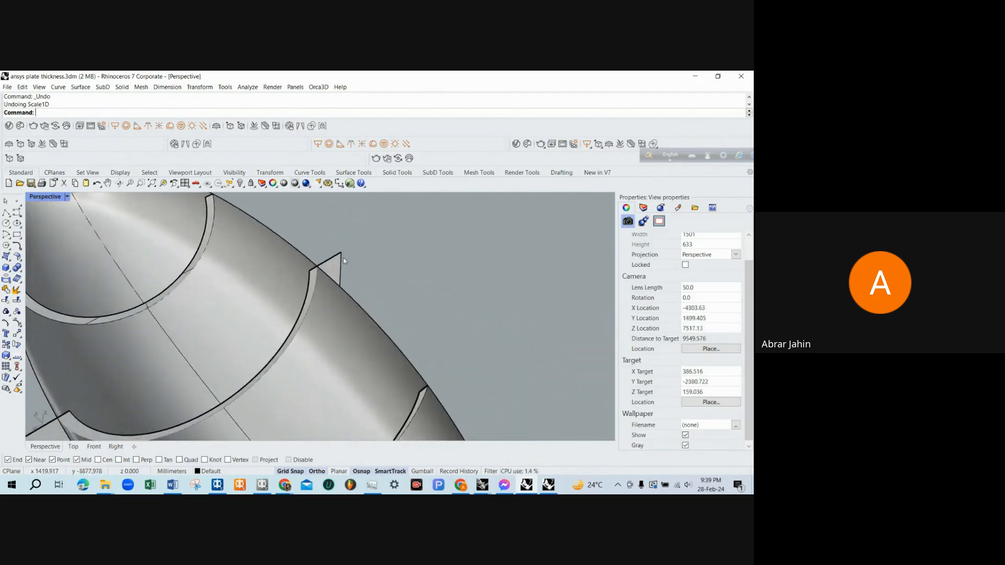
scroll(338, 273, up, 3)
scroll(339, 272, down, 1)
scroll(362, 268, down, 5)
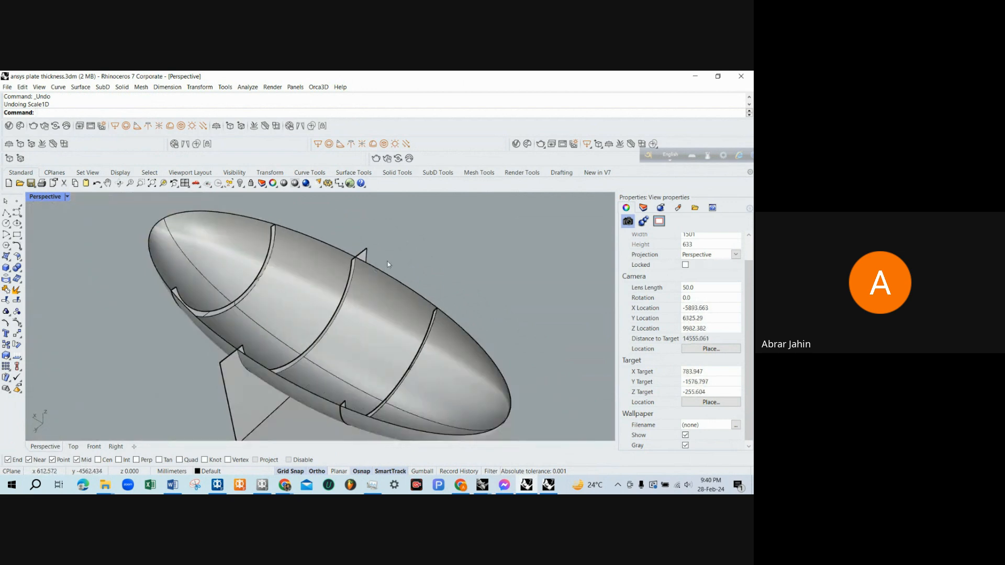
right_drag(387, 261, 341, 280)
scroll(341, 279, up, 2)
scroll(338, 293, down, 4)
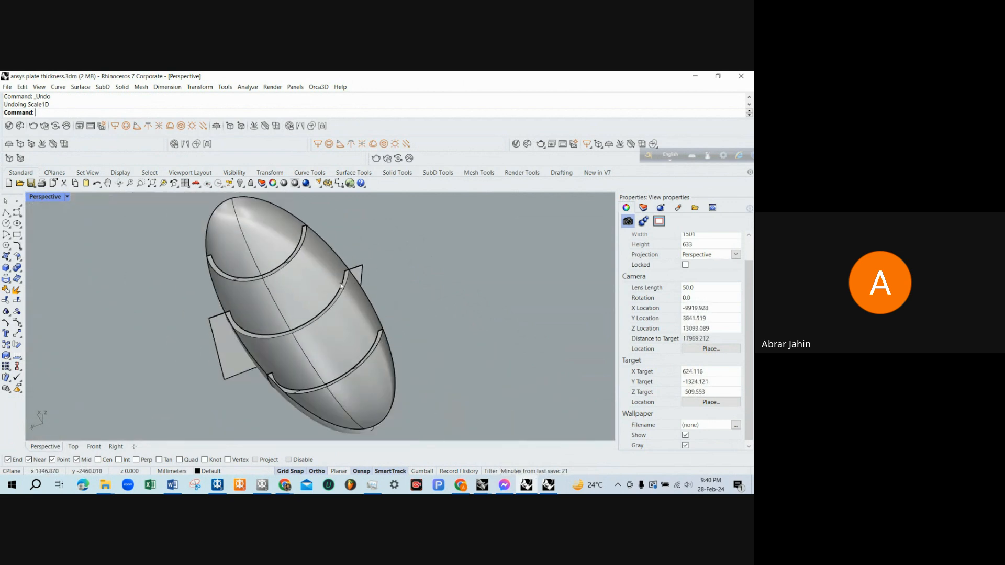
Redo the one-direction scaling of the hull surface.
scroll(337, 299, down, 1)
key(ctrl+y)
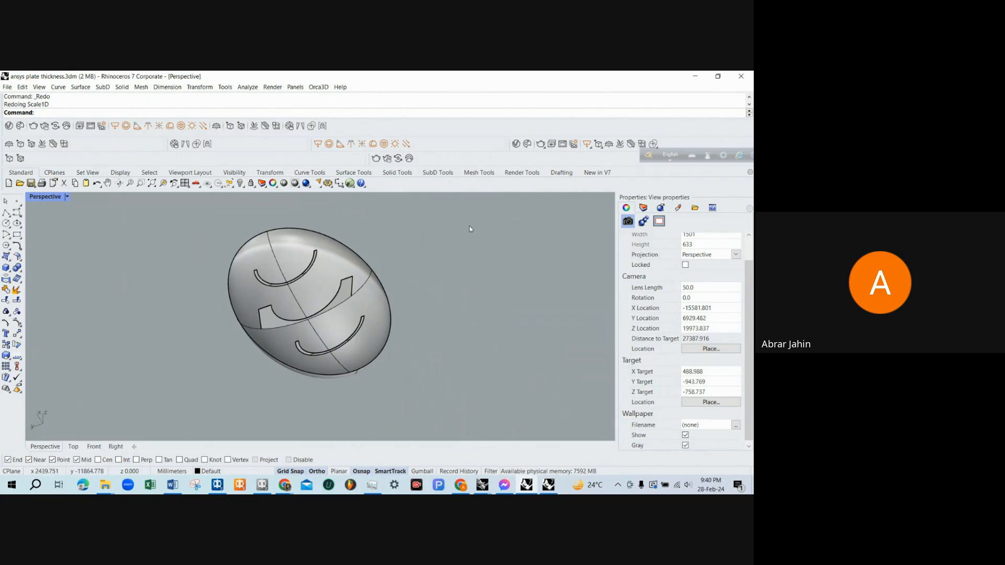
scroll(323, 346, up, 3)
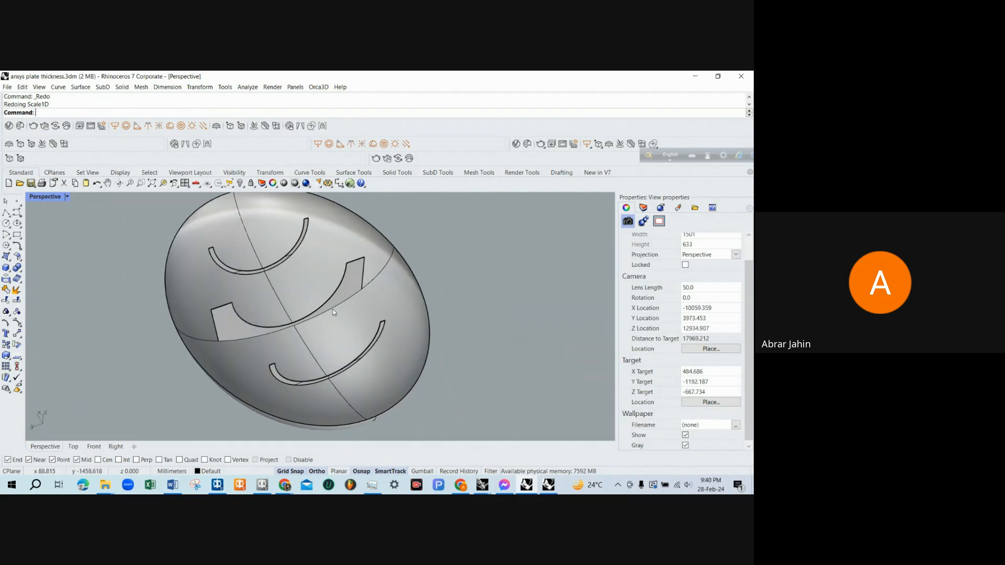
Undo the one-direction scaling of the hull surface.
key(ctrl+z)
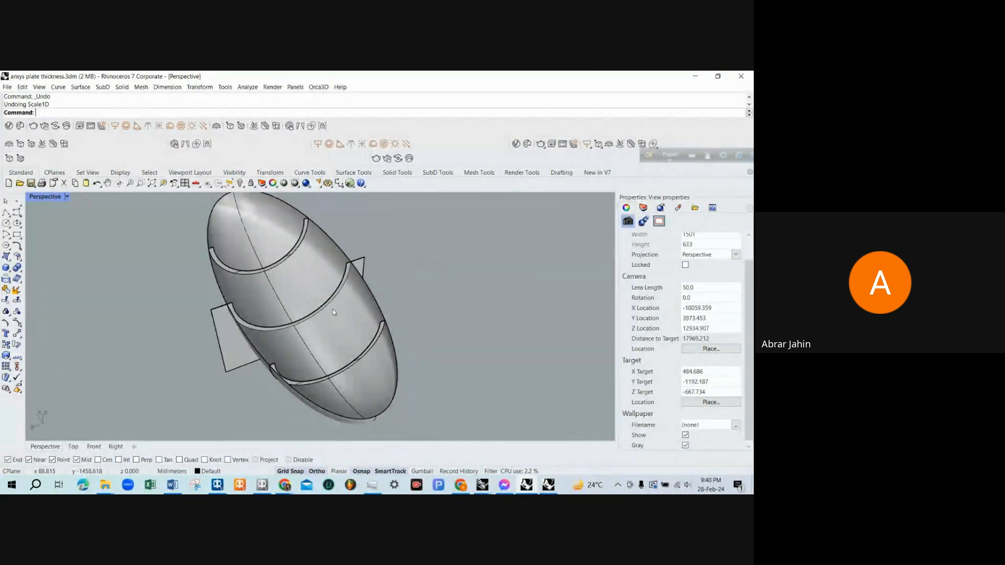
scroll(341, 254, up, 10)
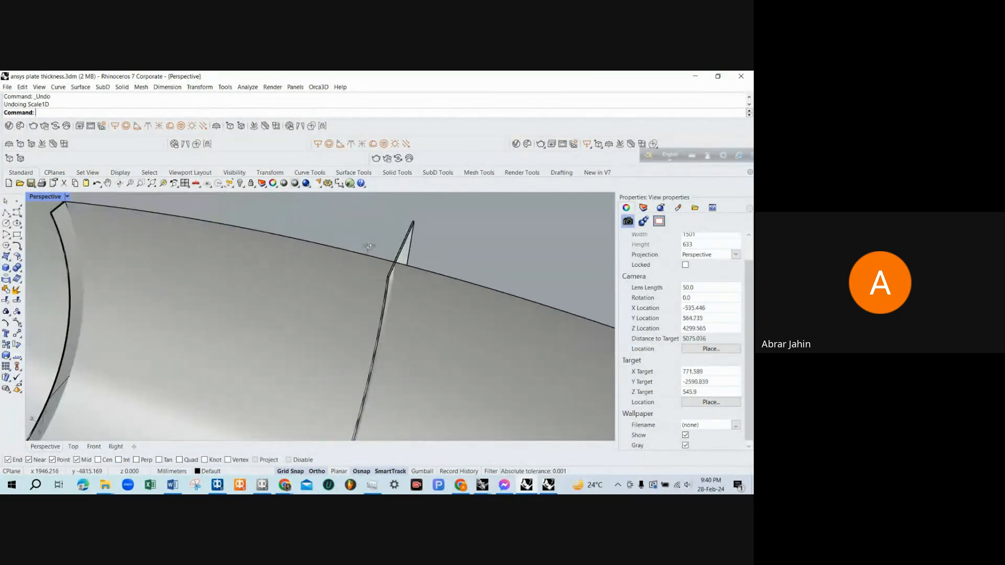
scroll(378, 270, down, 6)
scroll(388, 257, up, 4)
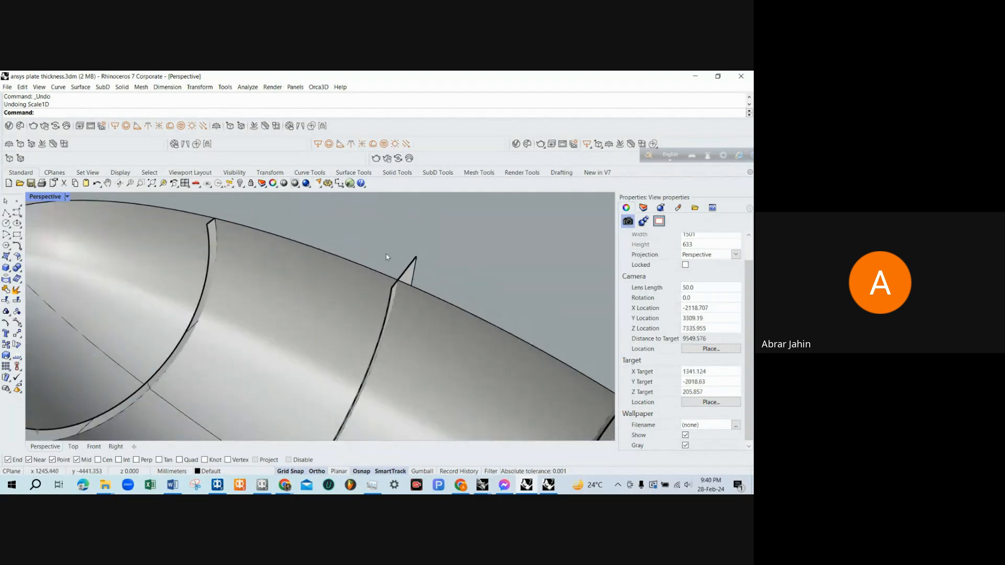
Examine how the middle plate's ends protrude through the hull shell from several rotated close-up and overall views.
scroll(387, 258, down, 11)
right_drag(301, 287, 379, 251)
scroll(372, 266, up, 6)
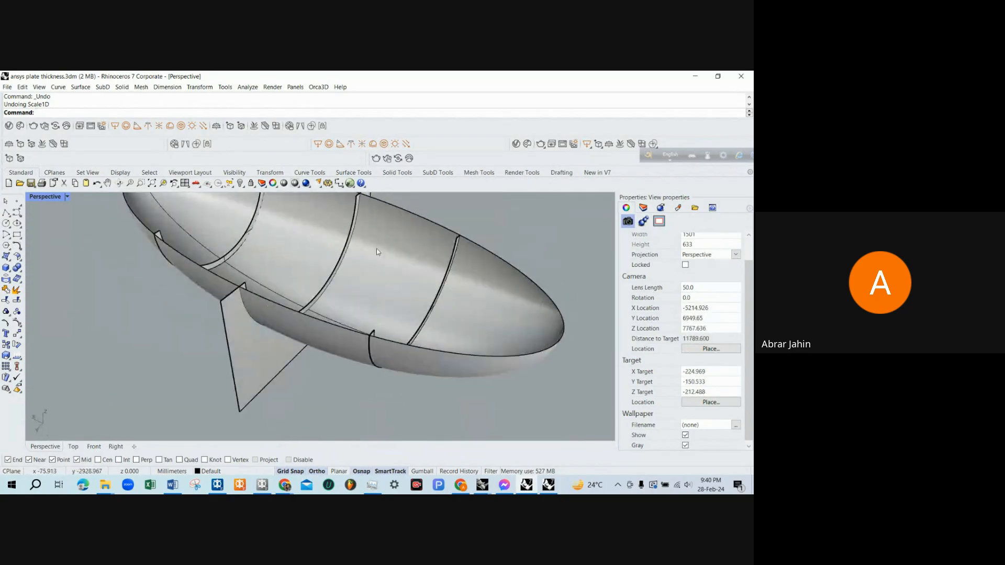
scroll(302, 329, down, 2)
right_drag(302, 329, 339, 242)
scroll(340, 242, up, 9)
scroll(374, 315, down, 10)
right_drag(373, 315, 365, 269)
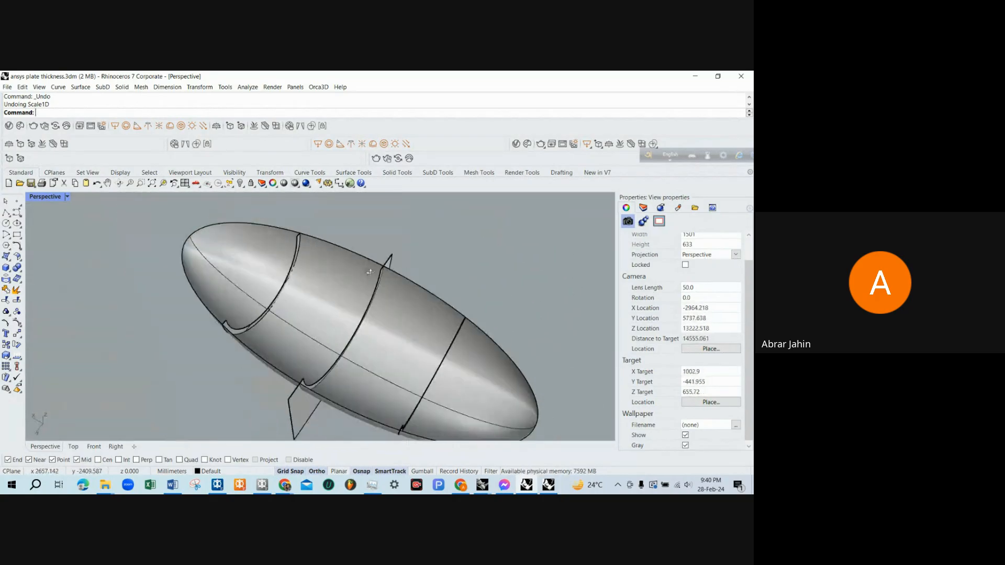
scroll(309, 246, up, 9)
scroll(310, 248, up, 6)
right_drag(311, 248, 473, 262)
scroll(377, 275, down, 4)
scroll(419, 277, down, 4)
scroll(282, 261, down, 5)
right_drag(283, 262, 323, 248)
scroll(323, 248, down, 4)
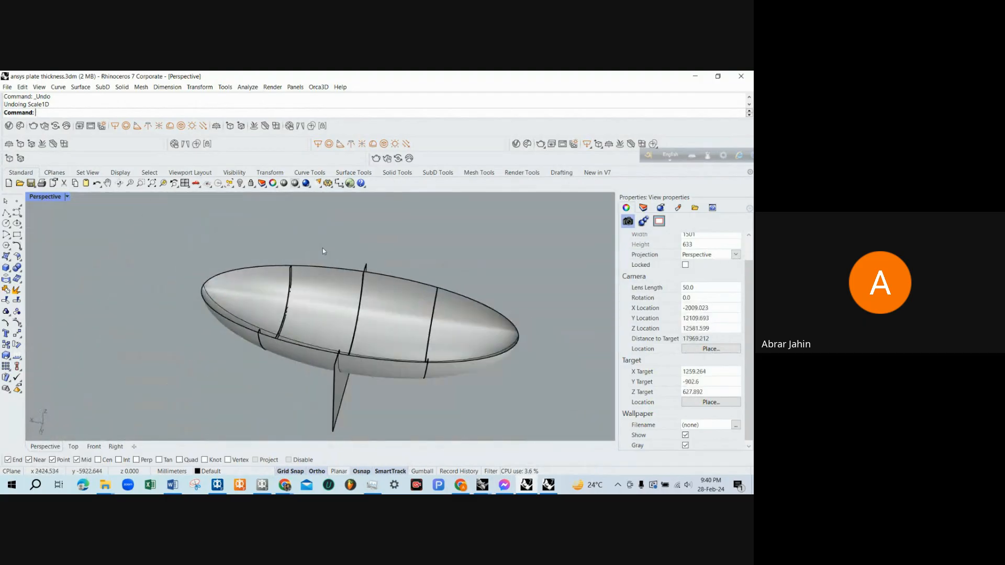
scroll(358, 283, up, 5)
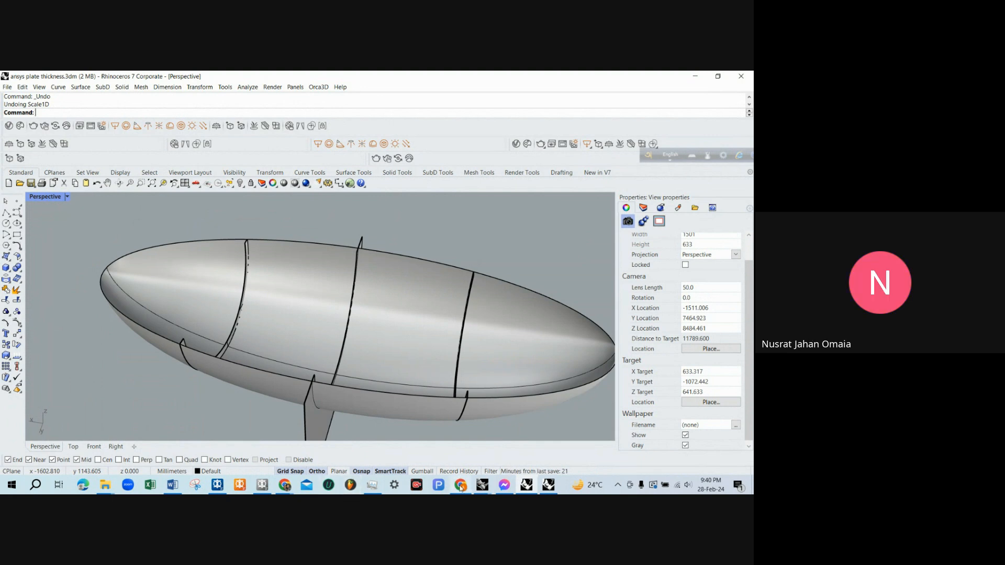
Check the online meeting in the browser and return to Rhinoceros.
mouse_move(460, 488)
click(457, 450)
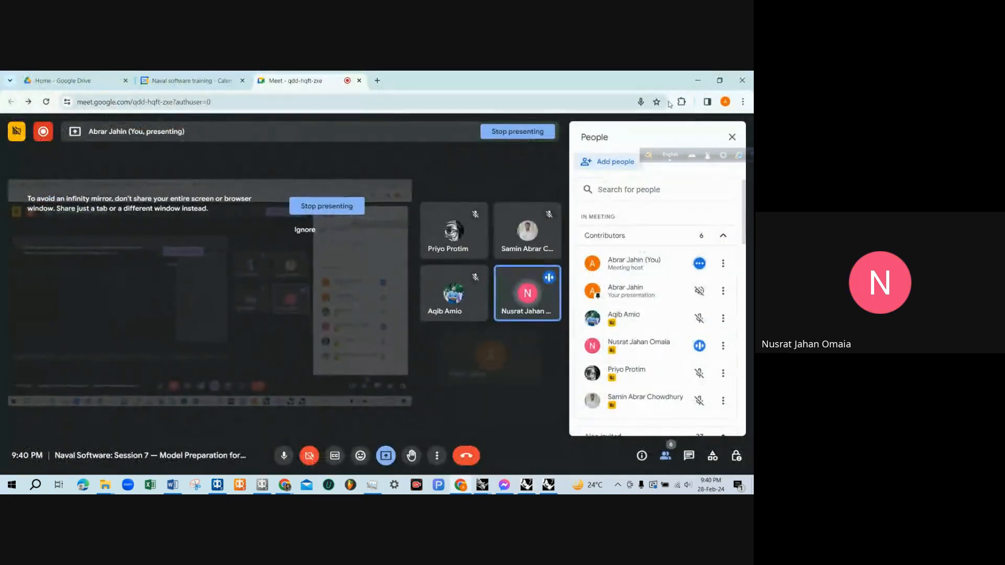
click(696, 76)
Undo the middle plate's move, the deletion made before it and the curve extrusion.
right_drag(502, 234, 343, 389)
scroll(343, 296, up, 10)
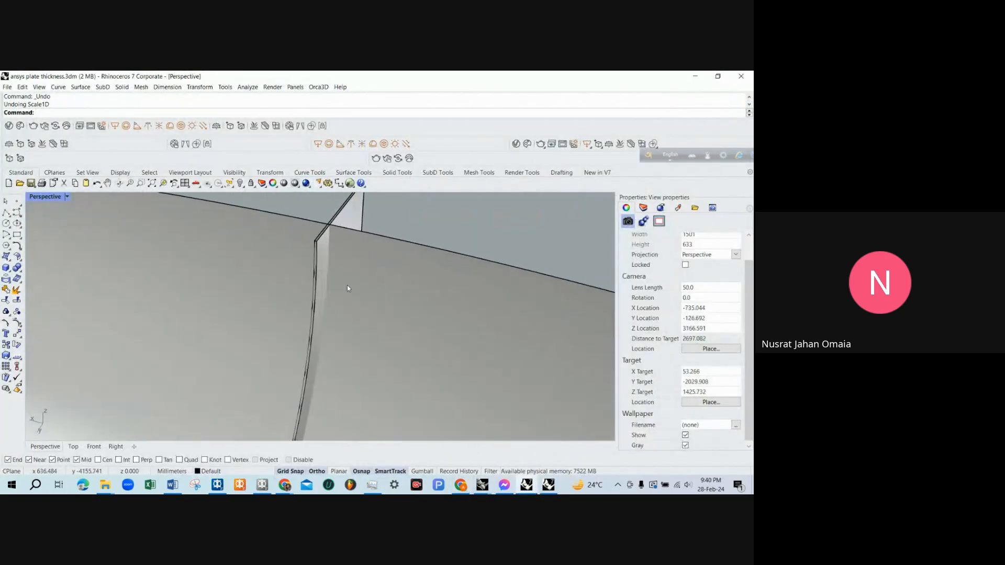
scroll(309, 237, up, 5)
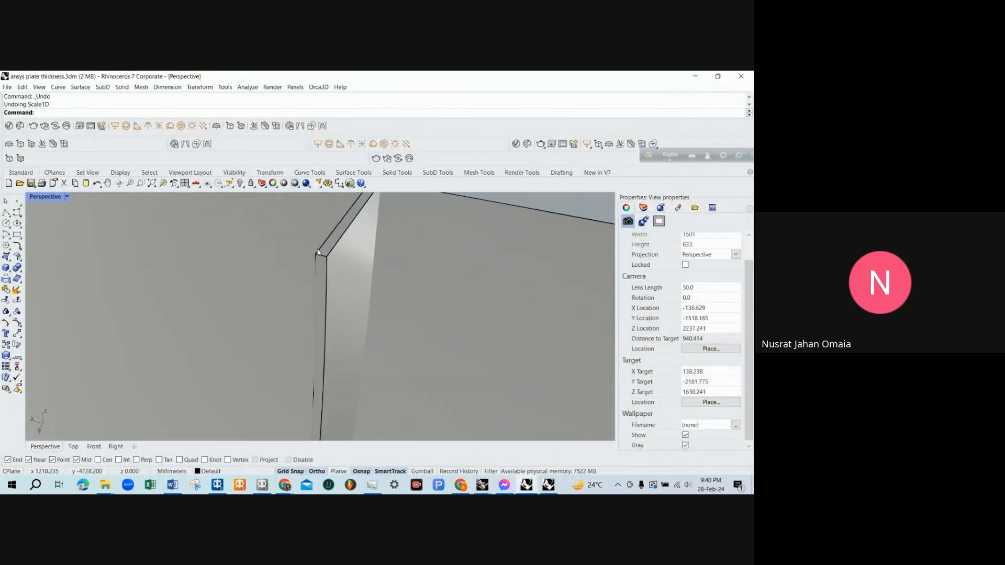
scroll(359, 278, down, 10)
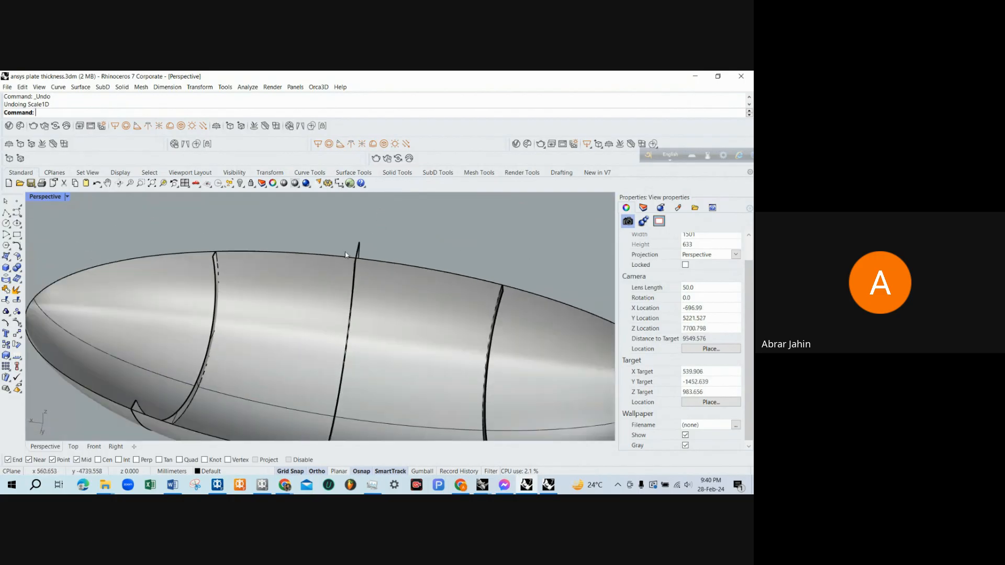
scroll(353, 286, up, 5)
key(ctrl+z)
scroll(372, 263, down, 4)
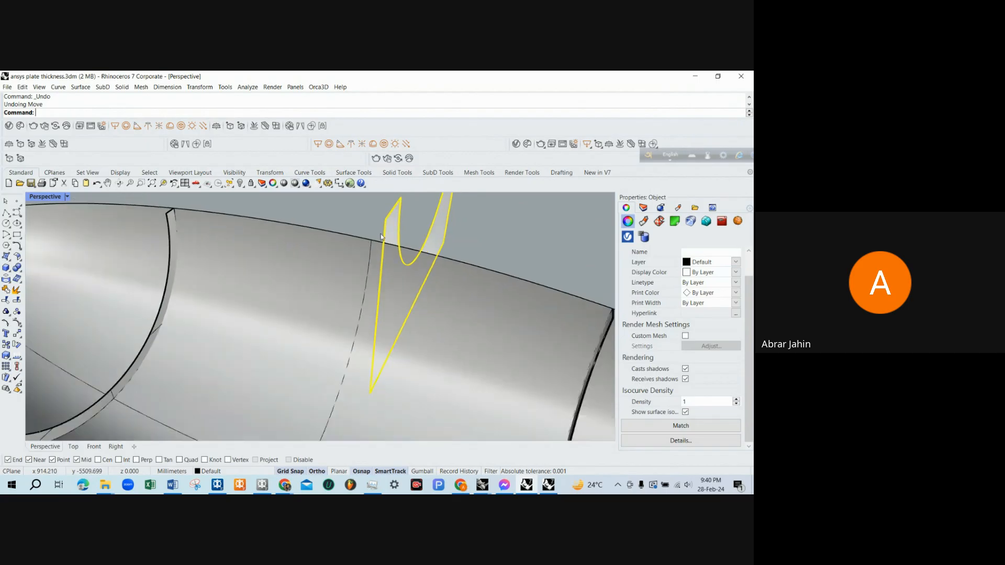
scroll(394, 249, up, 3)
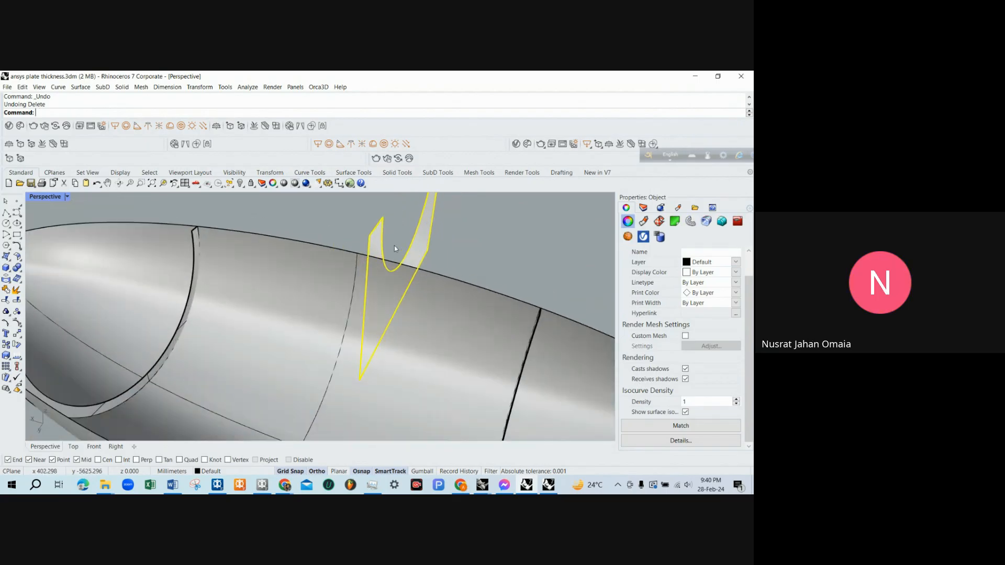
key(ctrl+z)
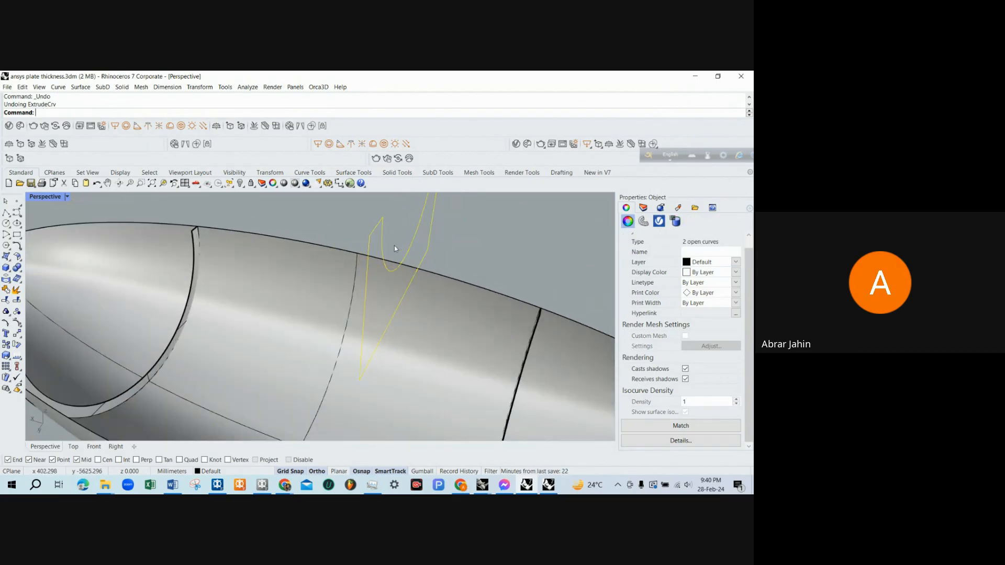
Deselect the two outline curves and undo the polyline drawn around the frame arc.
scroll(394, 246, down, 4)
scroll(365, 323, up, 5)
scroll(364, 323, down, 4)
scroll(372, 293, up, 5)
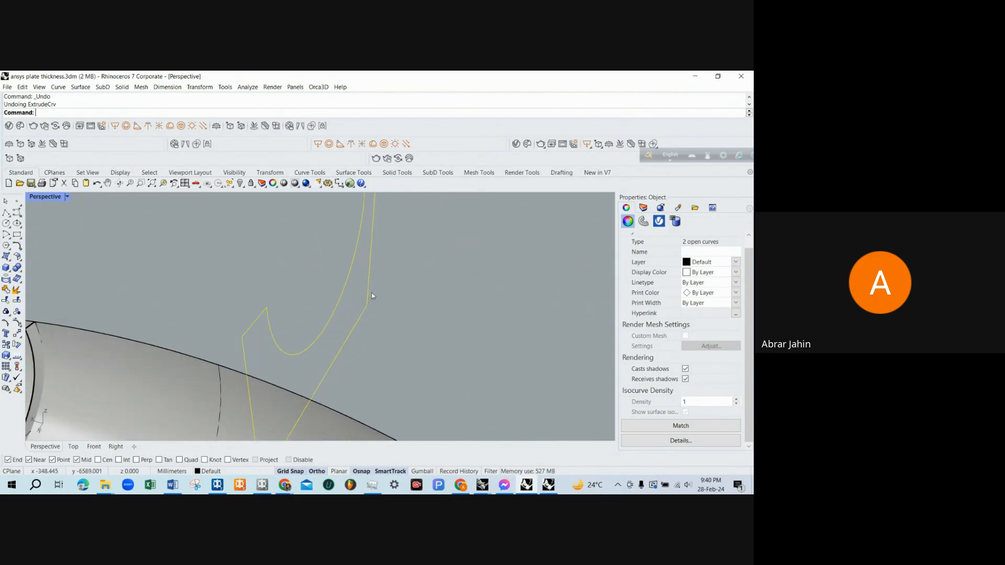
click(372, 293)
click(337, 300)
click(352, 307)
scroll(352, 308, down, 6)
right_drag(352, 308, 316, 288)
scroll(315, 293, down, 4)
key(ctrl+z)
key(ctrl+z)
key(ctrl+z)
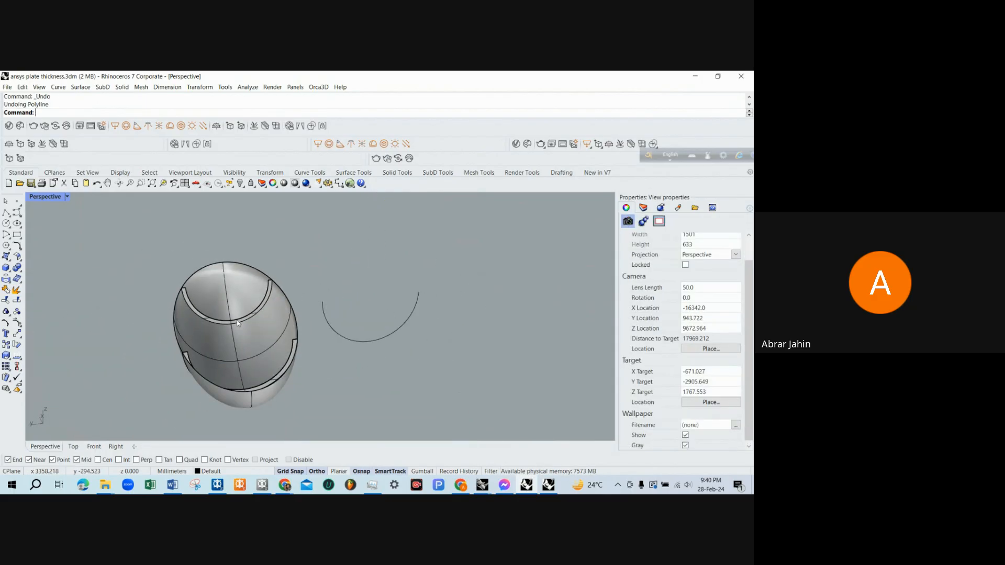
Undo the frame curve's edits back to before its move away from the hull, checking in the four-view layout.
double_click(57, 197)
key(ctrl+y)
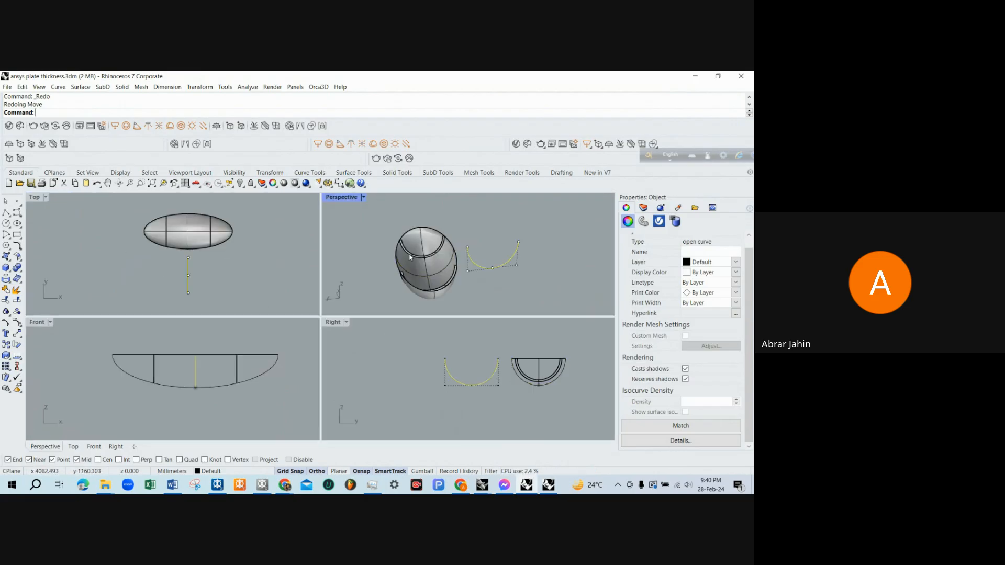
key(ctrl+z)
Move the hull's middle section curve 6000 mm sideways away from the hull in the Right view.
click(489, 269)
scroll(446, 260, up, 4)
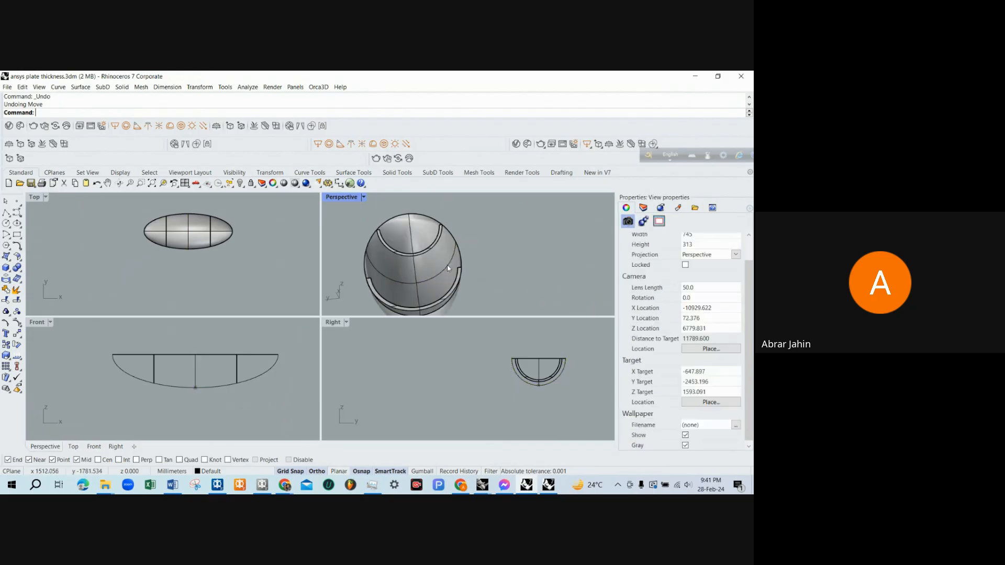
click(447, 265)
click(474, 288)
right_drag(426, 251, 473, 221)
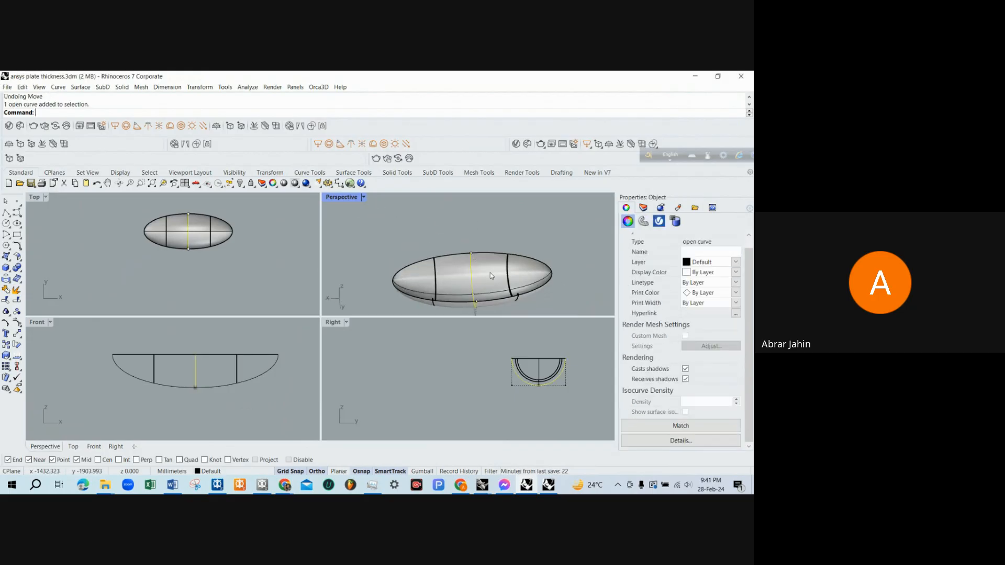
double_click(334, 322)
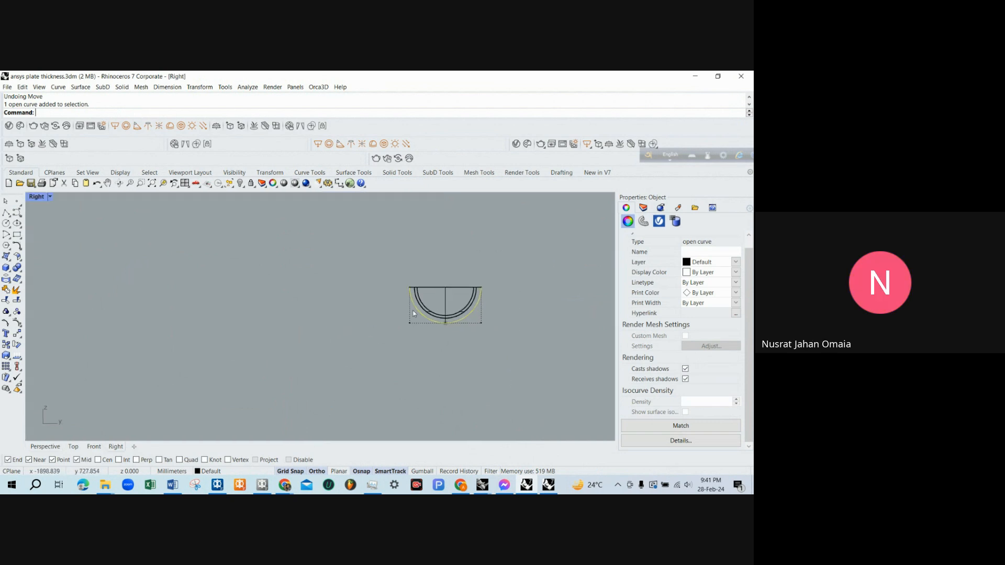
text(m)
key(Return)
click(423, 268)
text(5)
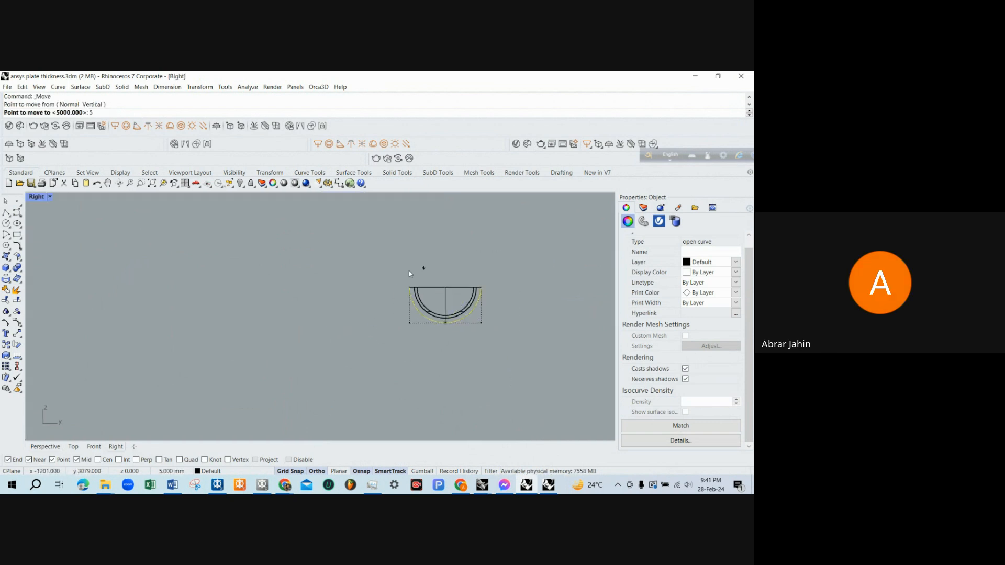
text(000)
key(Return)
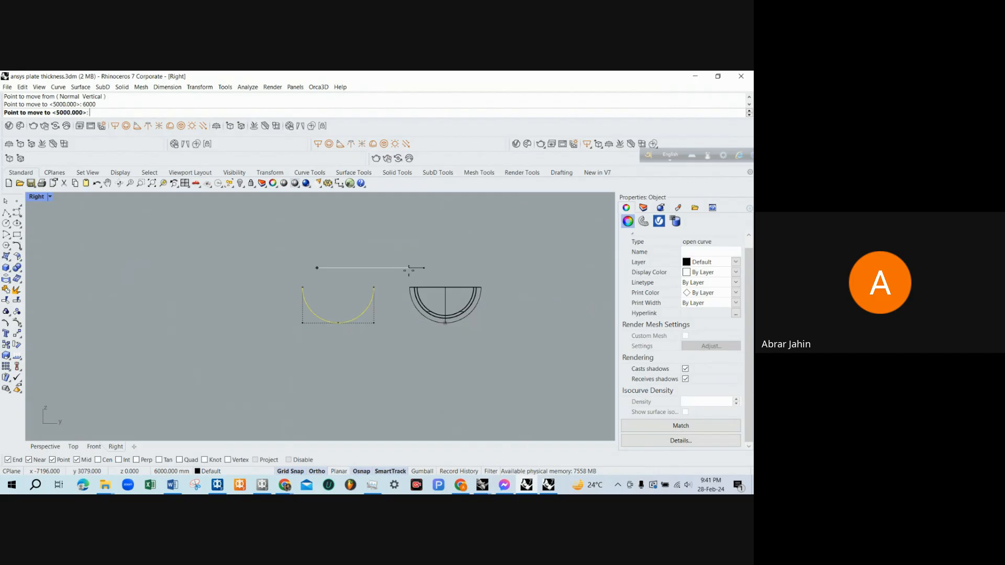
click(409, 270)
Offset the moved section curve 150 mm inward and delete the original outer curve.
scroll(353, 312, up, 2)
click(356, 320)
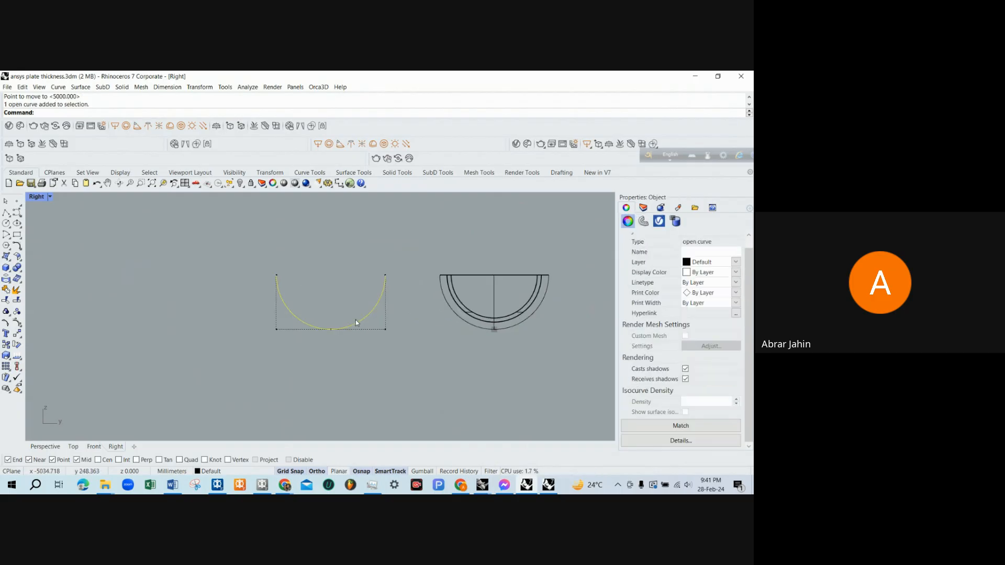
text(Offset)
key(Return)
scroll(347, 303, up, 12)
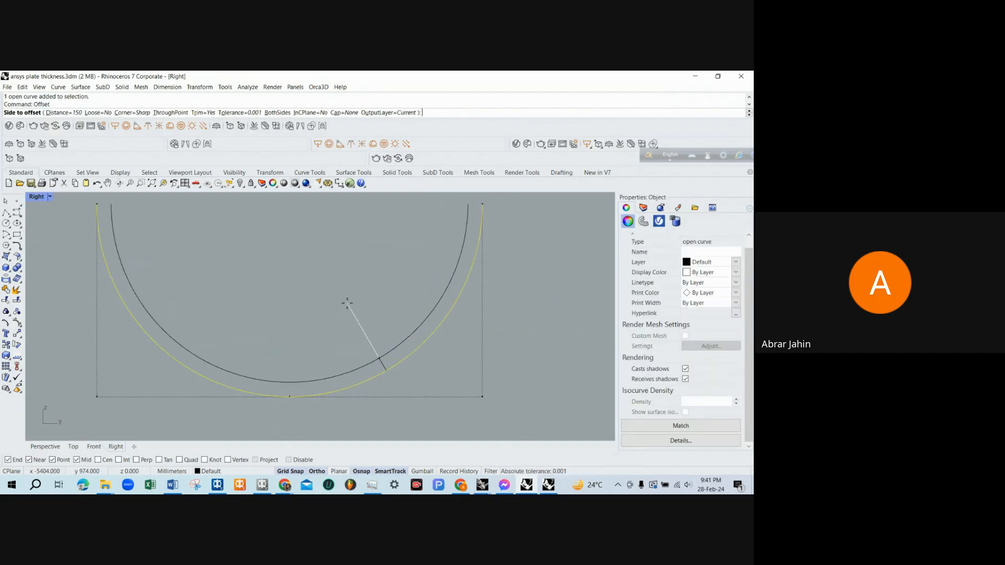
scroll(356, 296, down, 6)
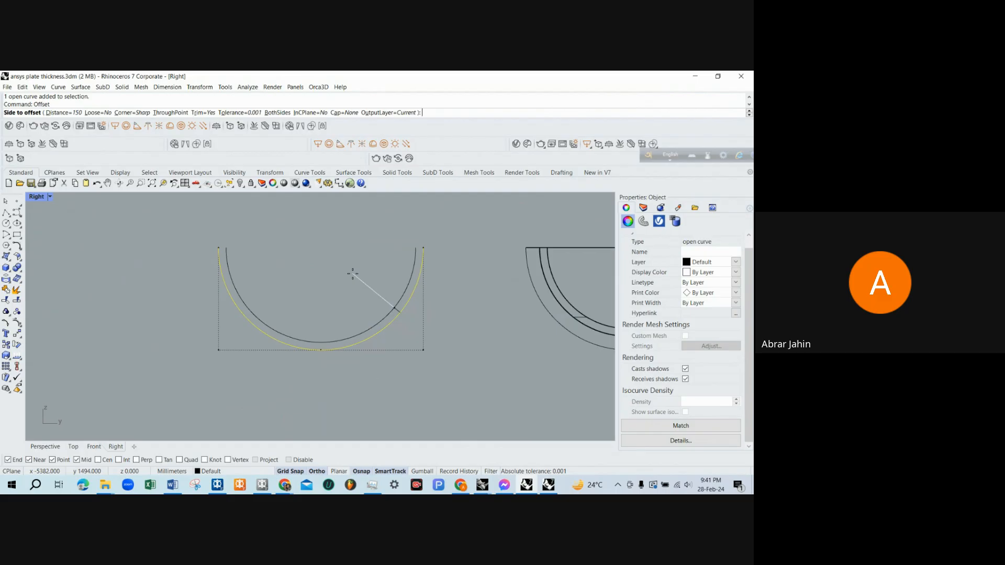
click(353, 274)
click(266, 335)
key(Delete)
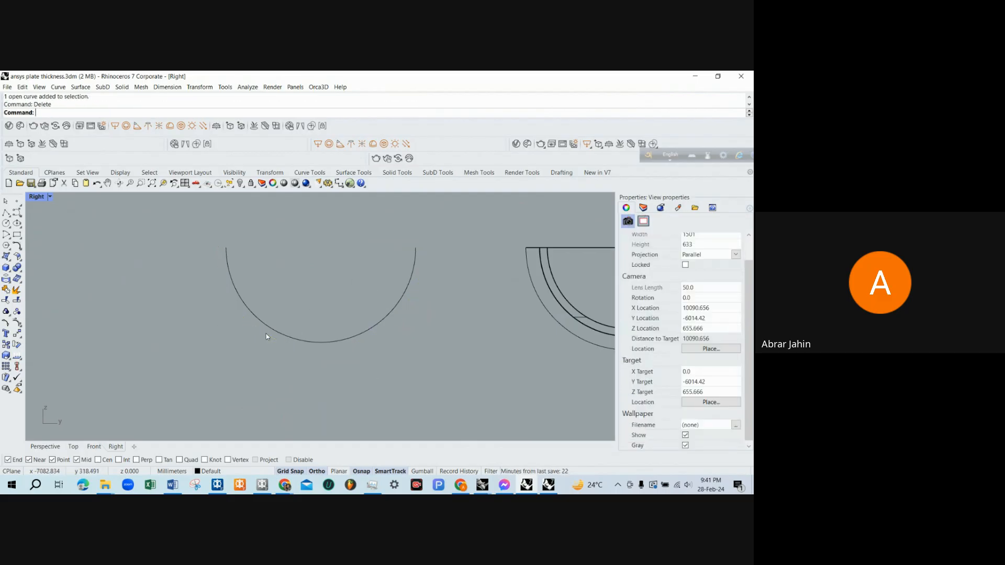
Draw a rectangular polyline around the underside of the offset arc, connecting the arc's two upper endpoints.
click(7, 213)
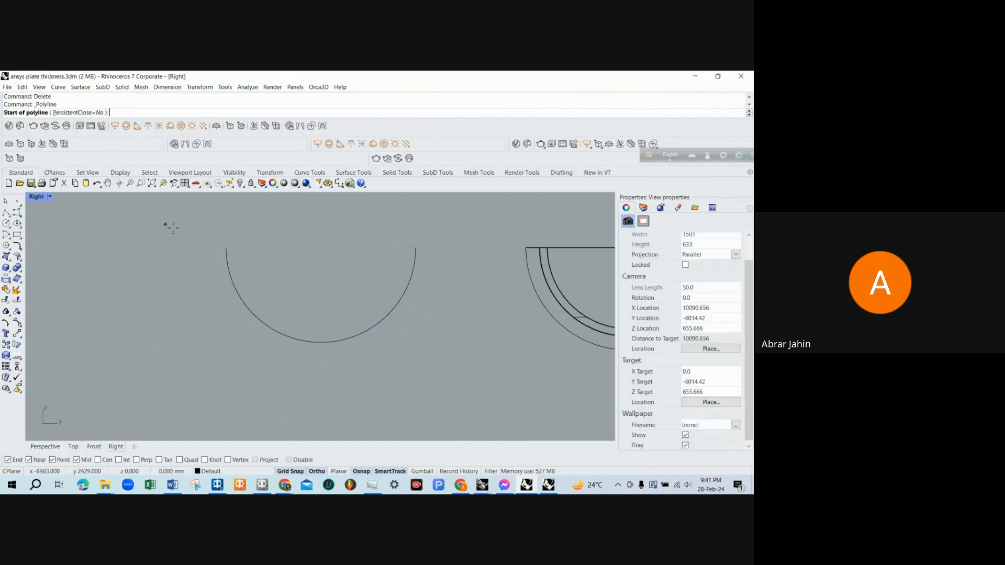
click(226, 248)
scroll(175, 246, down, 2)
click(175, 247)
click(174, 337)
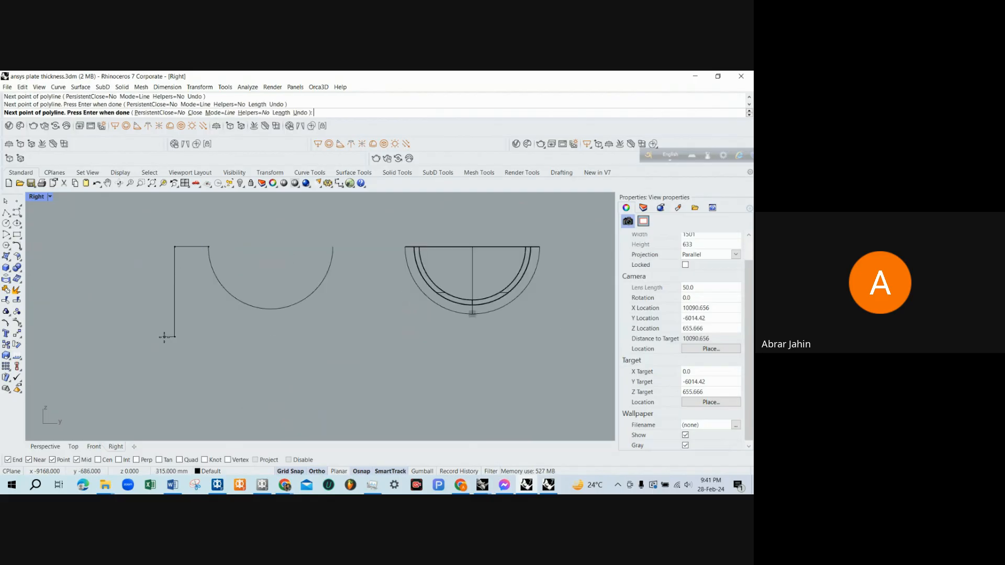
click(372, 337)
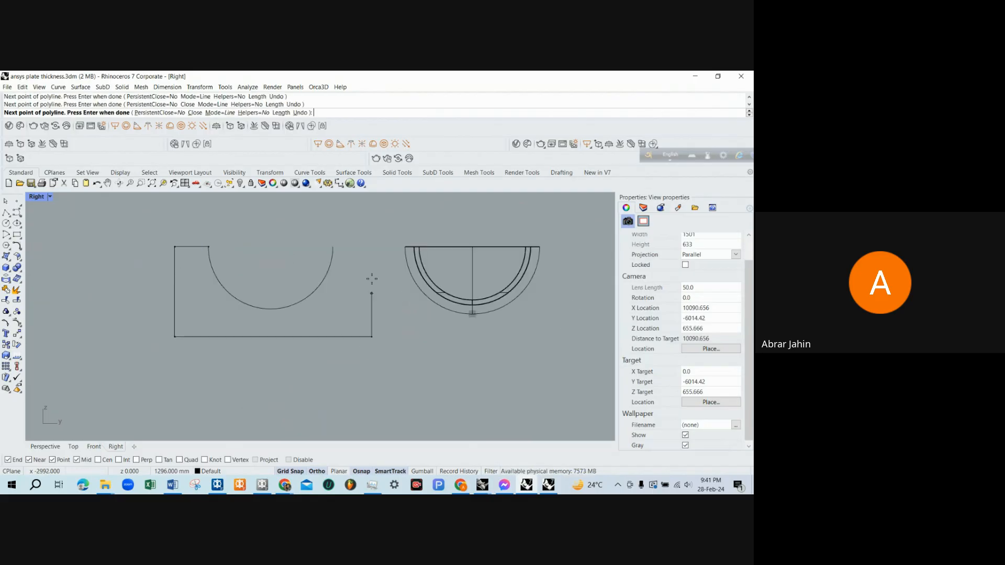
click(371, 247)
click(333, 247)
right_click(333, 248)
Join the arc and the surrounding polyline into one closed curve.
scroll(324, 275, down, 4)
drag(203, 235, 373, 337)
double_click(32, 197)
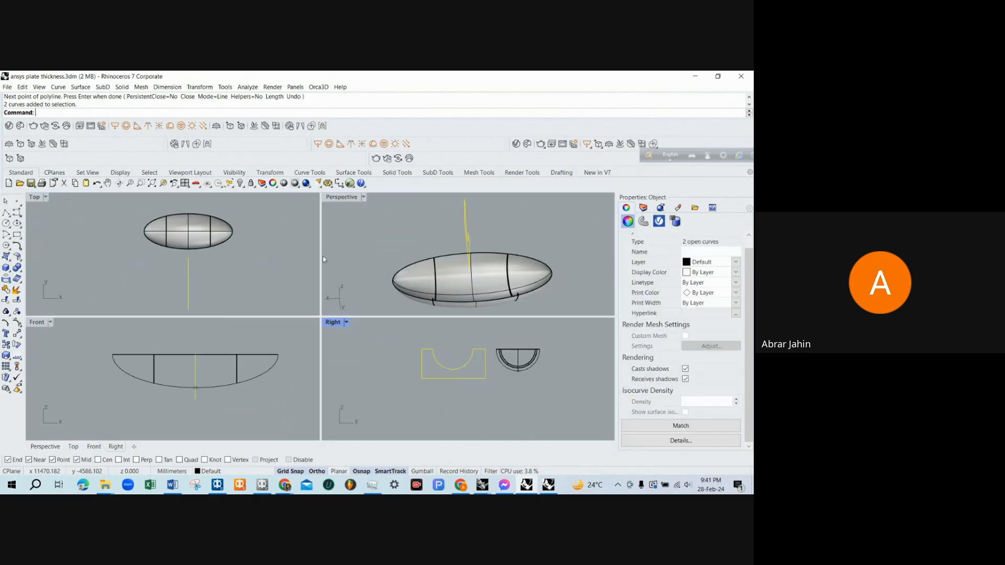
key(ctrl+j)
Extrude the closed frame curve as a solid by 5 mm to both sides and delete the source curve.
right_drag(361, 258, 492, 221)
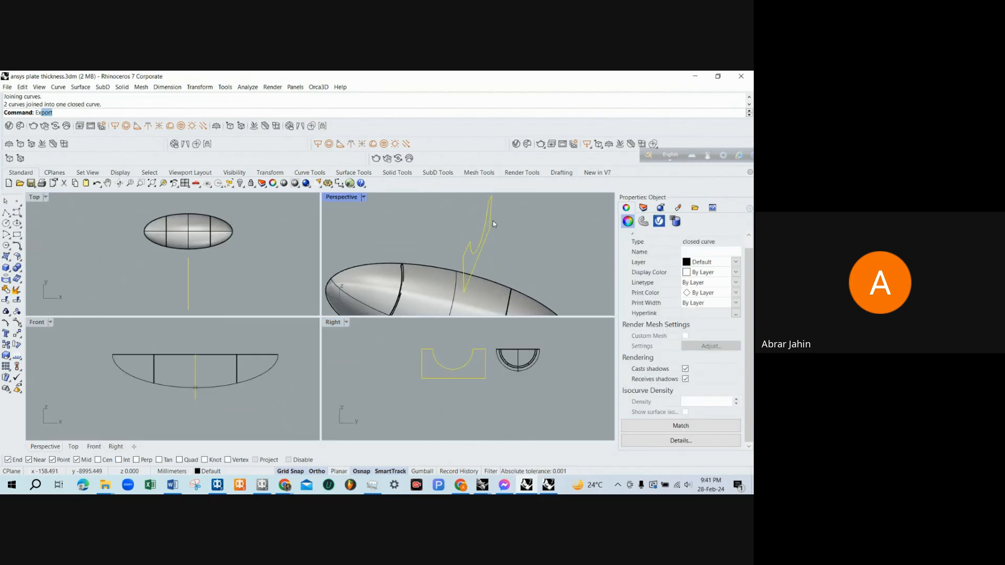
key(Return)
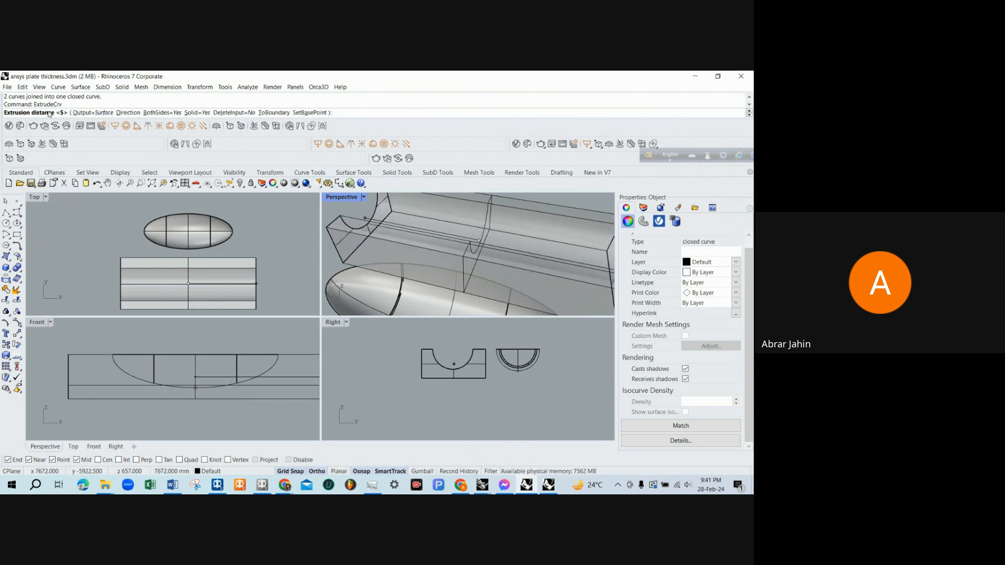
key(Return)
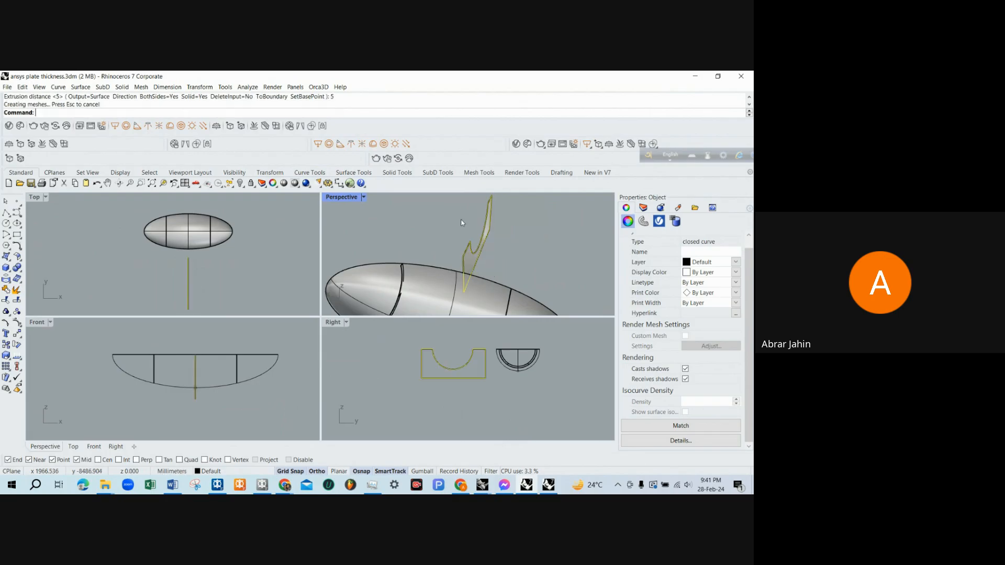
key(Delete)
Inspect the extruded frame plate's edge at close range in the Perspective view.
double_click(347, 197)
scroll(382, 240, up, 7)
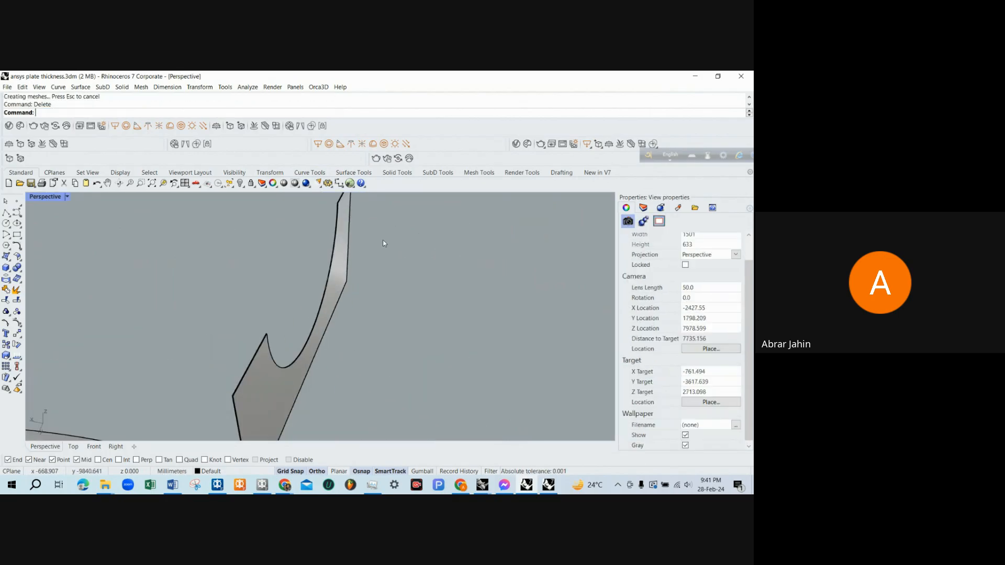
scroll(316, 245, up, 1)
text(z)
key(Return)
drag(303, 256, 365, 332)
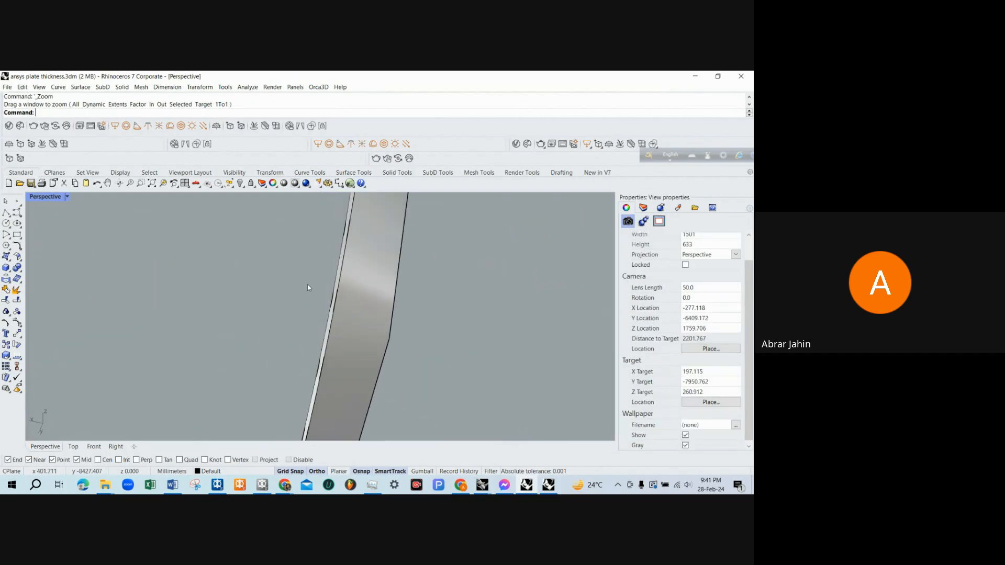
Move the extruded frame plate 6000 mm back to its middle position in the hull.
scroll(327, 306, up, 3)
right_drag(327, 309, 432, 342)
scroll(396, 289, down, 15)
click(367, 328)
scroll(369, 330, down, 5)
text(m)
key(Return)
click(463, 355)
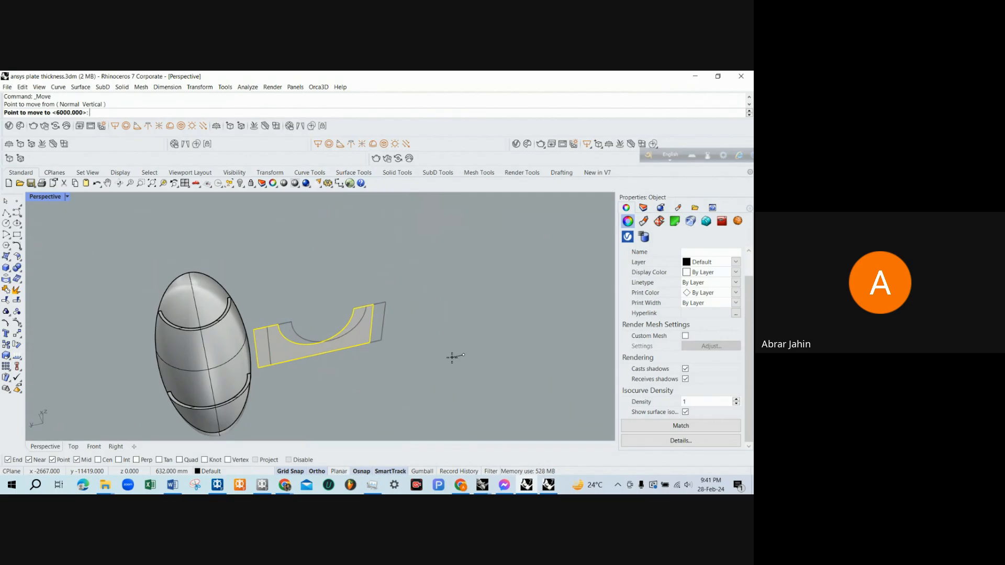
text(6000)
key(Return)
click(451, 357)
click(451, 357)
Examine how the frame plate sits against the hull shell in the Perspective and Front views.
scroll(176, 367, up, 5)
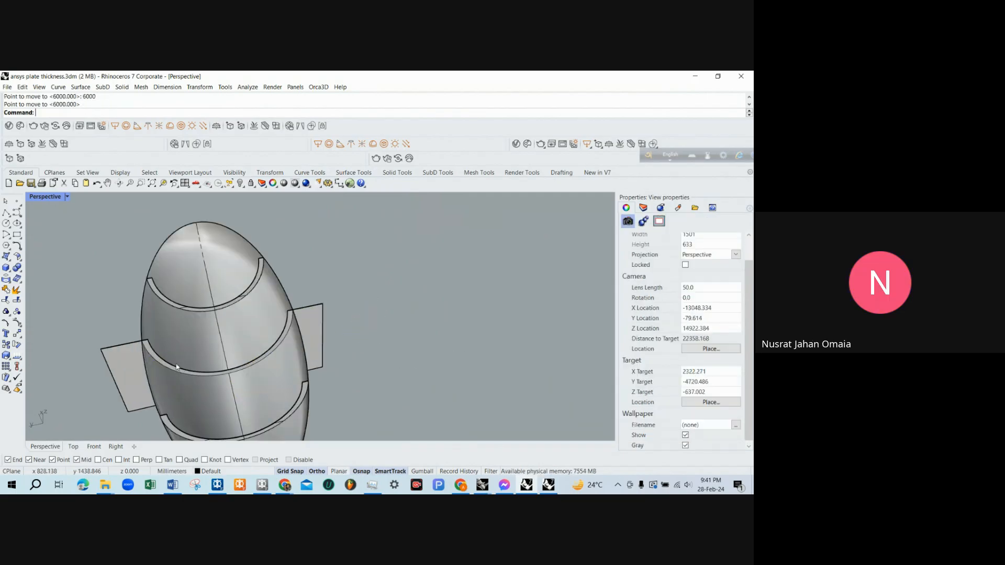
scroll(177, 368, up, 4)
right_drag(225, 341, 414, 267)
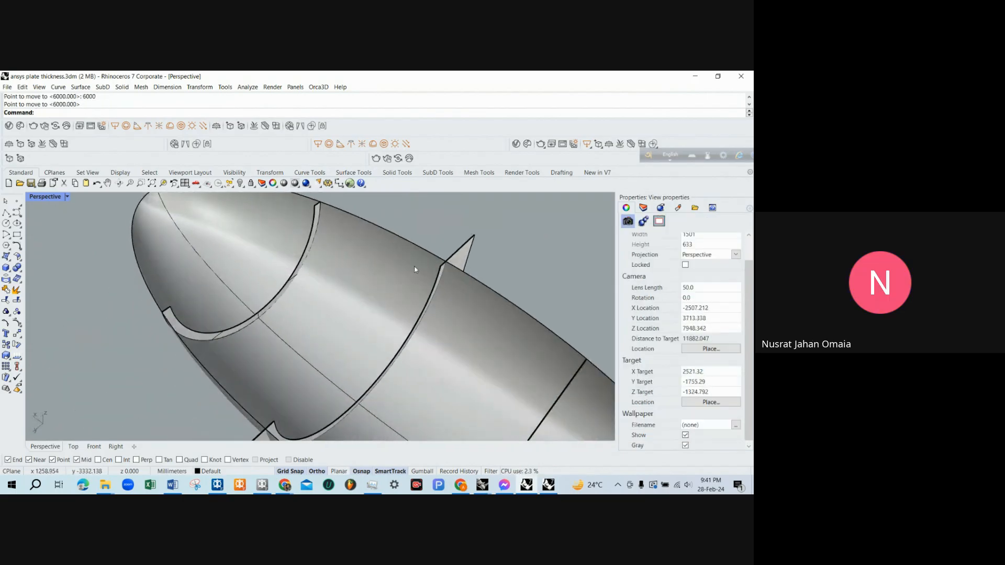
scroll(316, 288, down, 5)
scroll(394, 264, up, 7)
right_drag(319, 290, 378, 254)
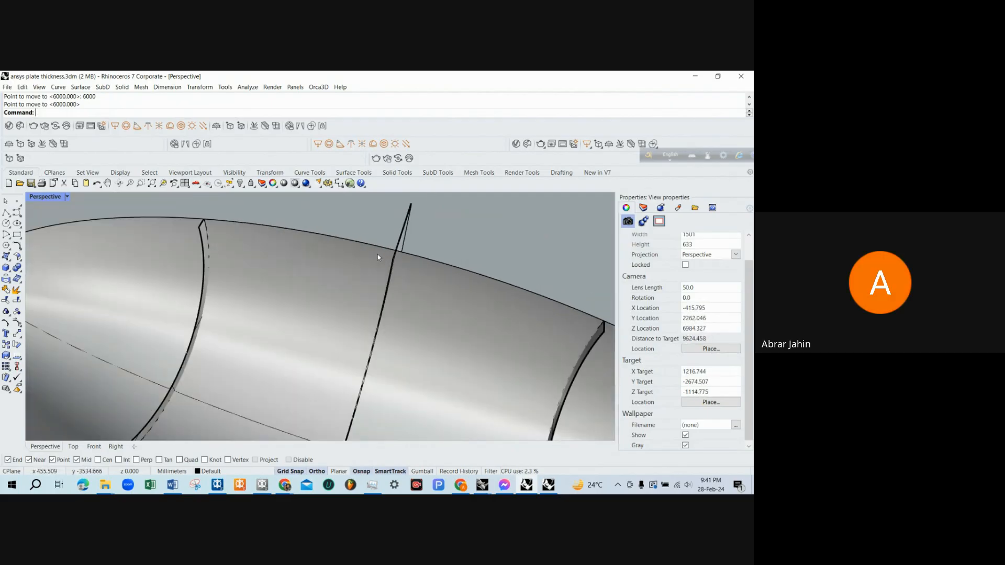
double_click(53, 197)
scroll(162, 387, up, 5)
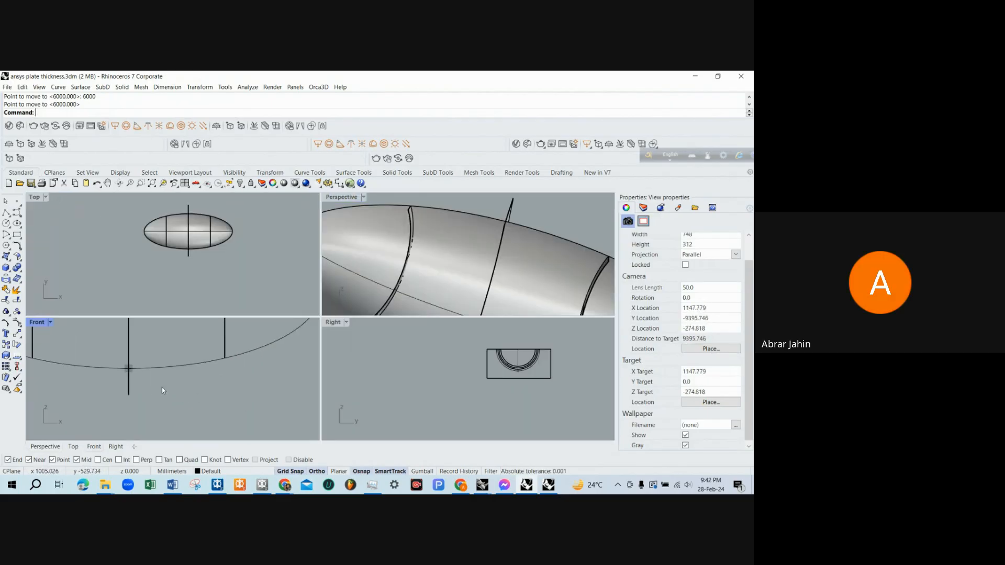
double_click(42, 322)
scroll(213, 301, up, 5)
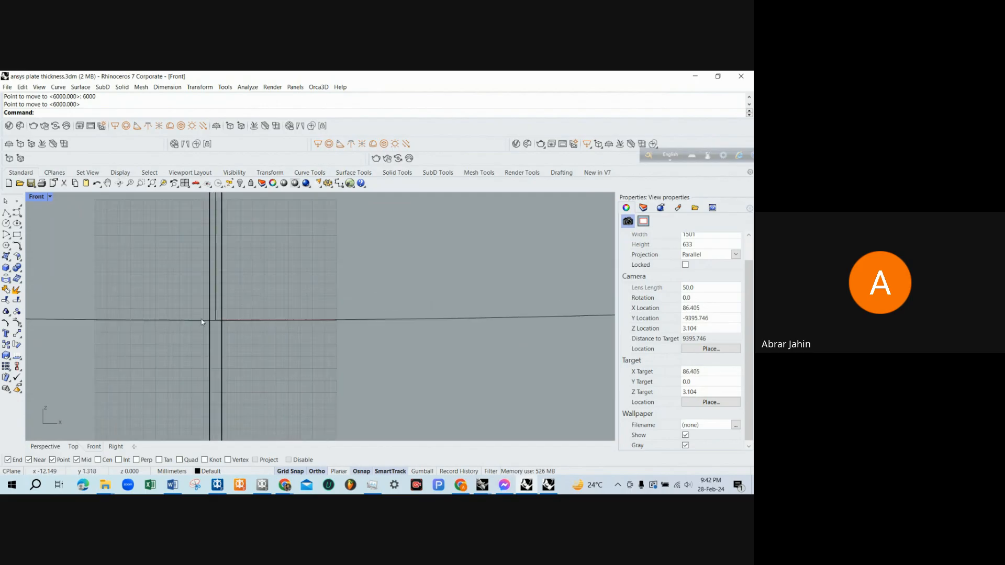
scroll(201, 321, down, 6)
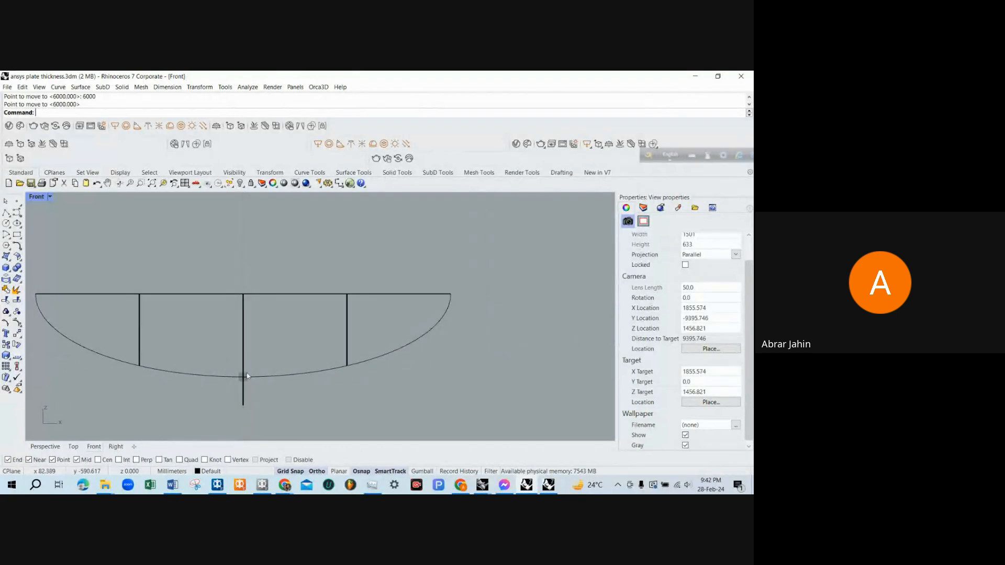
scroll(241, 369, up, 8)
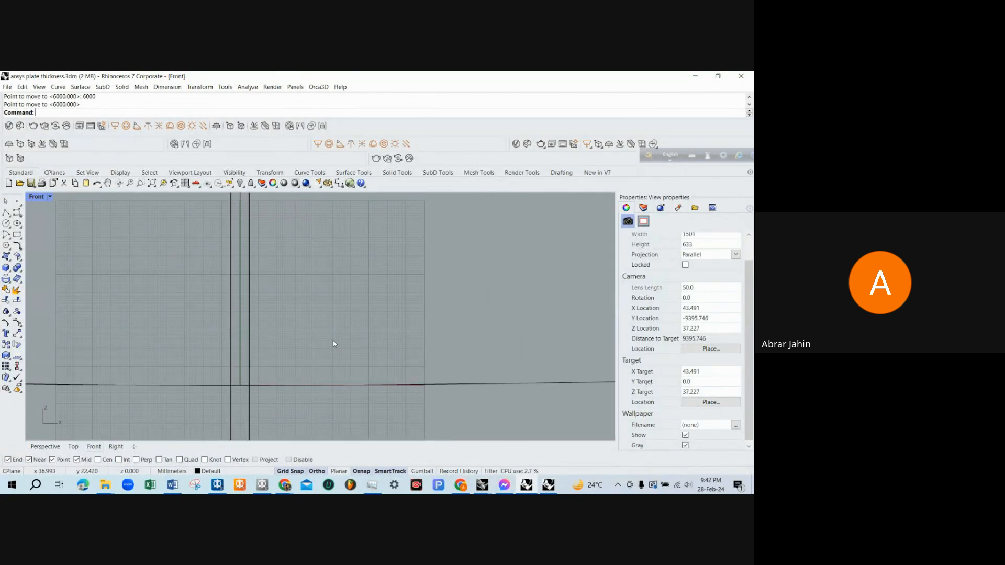
scroll(383, 332, down, 7)
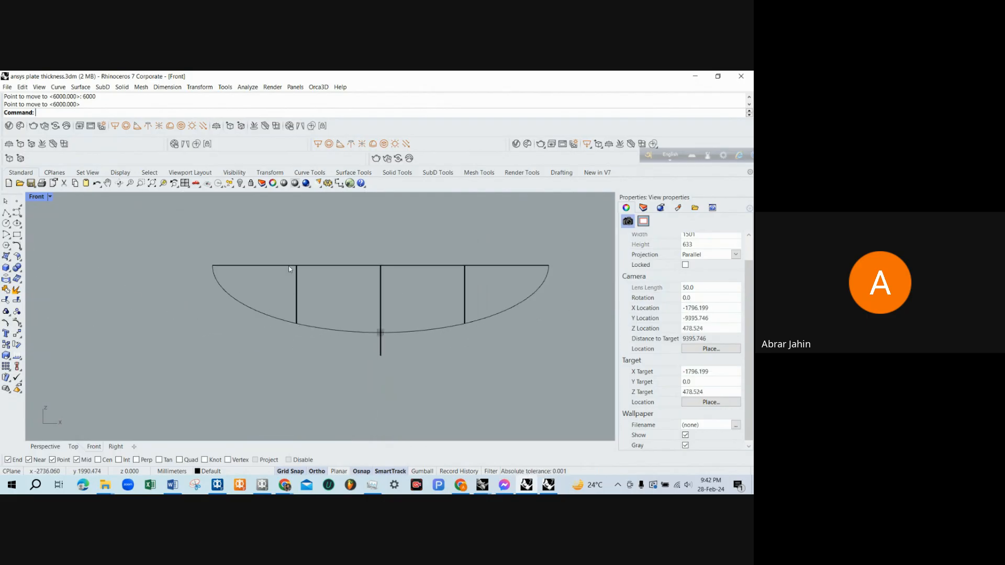
double_click(42, 201)
scroll(403, 241, down, 7)
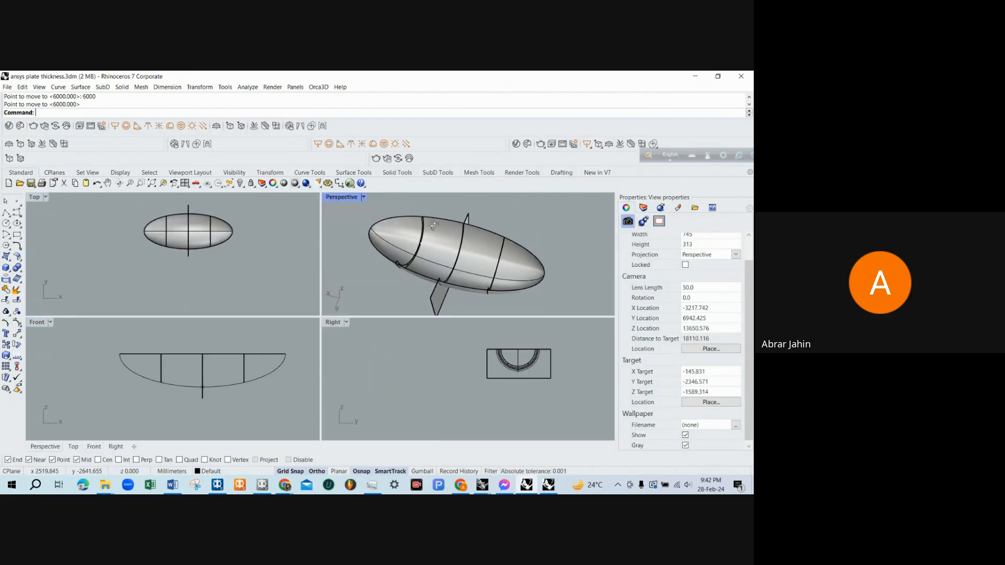
Trim away the hull end beyond the outer frame, using that frame as the cutting object.
right_drag(404, 242, 433, 236)
scroll(433, 235, up, 4)
click(414, 248)
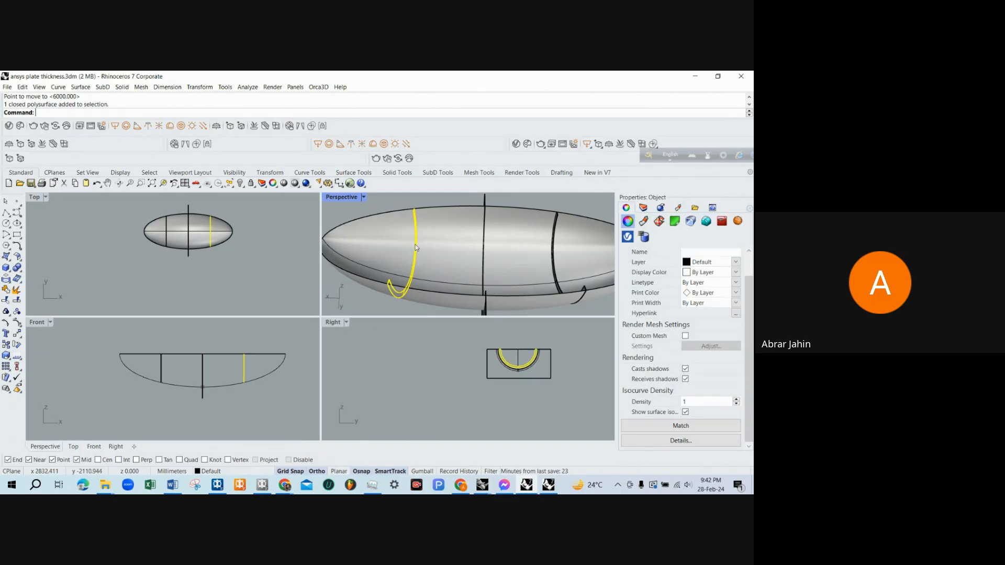
text(Trim)
key(Return)
click(390, 247)
key(Return)
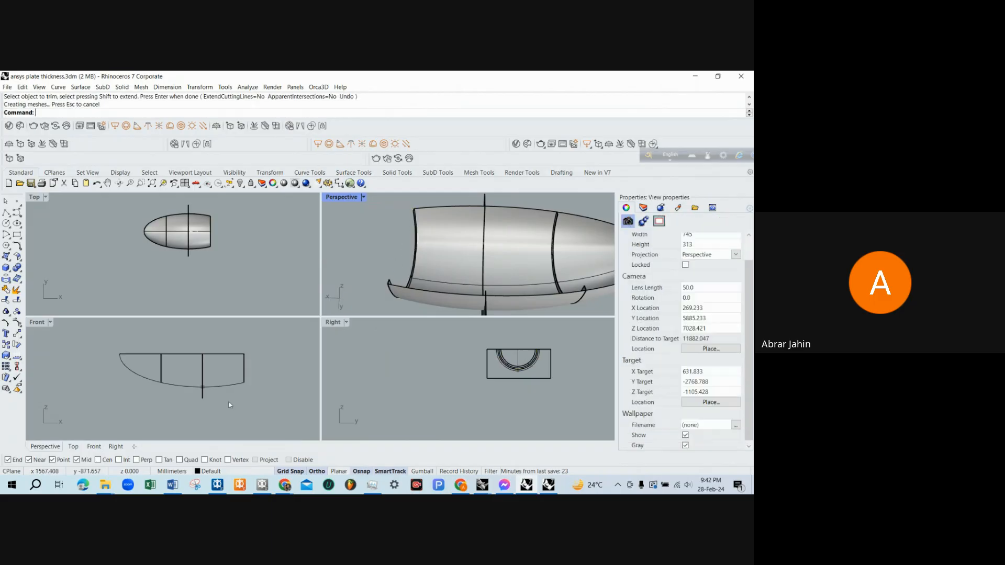
Inspect the trimmed hull edge at the outer frame in the Front view and undo the trim.
scroll(248, 370, up, 4)
scroll(247, 369, up, 2)
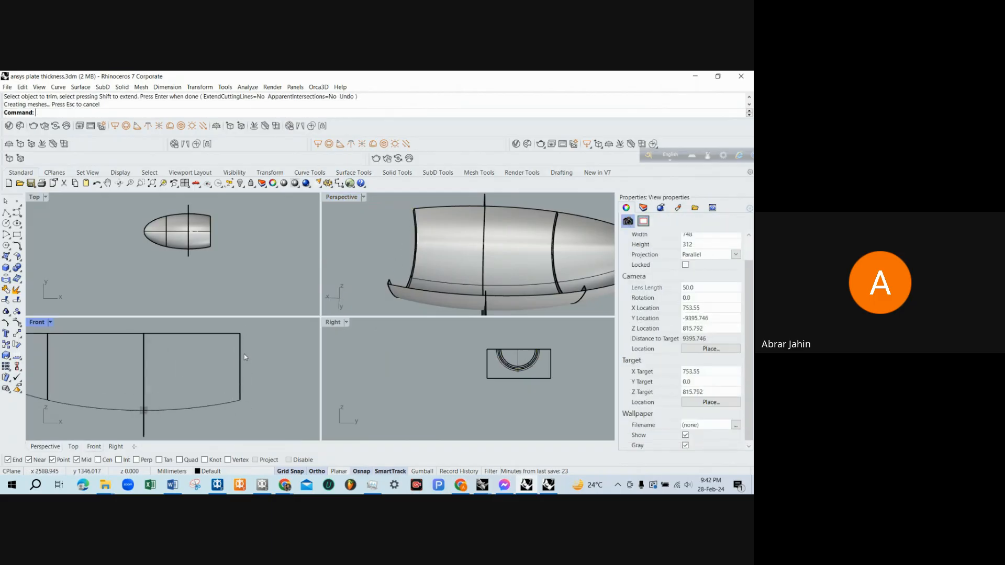
scroll(238, 404, up, 5)
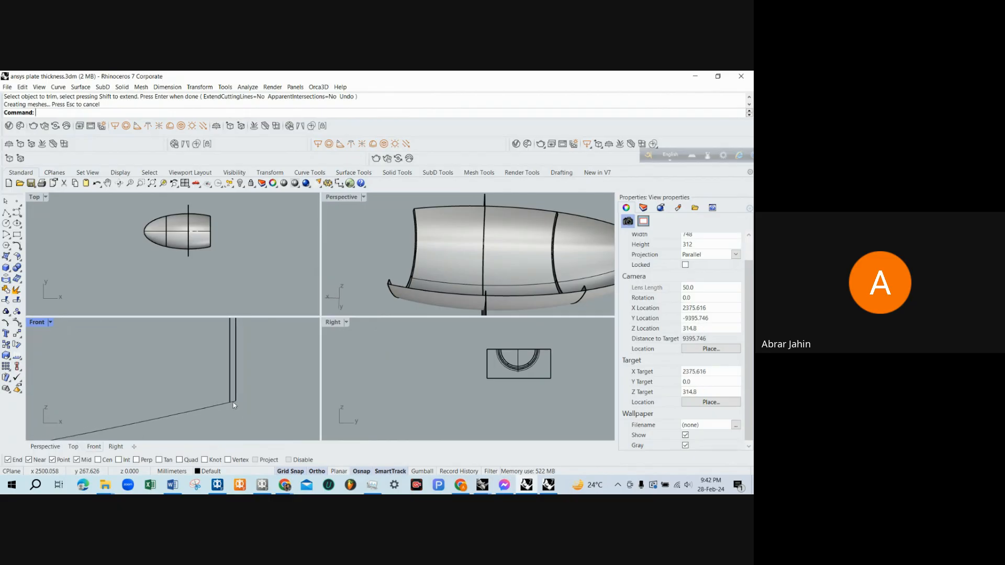
scroll(233, 411, up, 2)
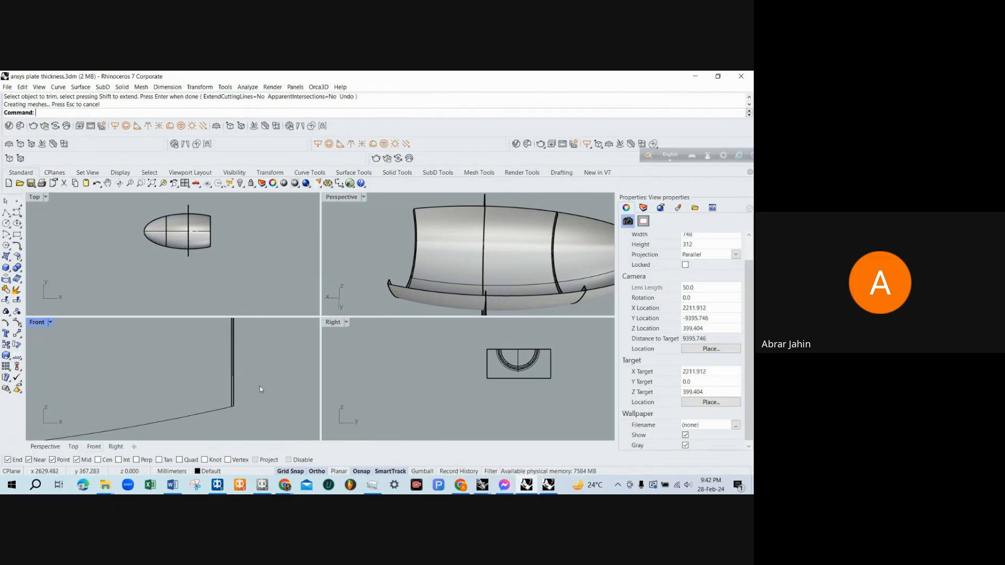
scroll(259, 386, down, 2)
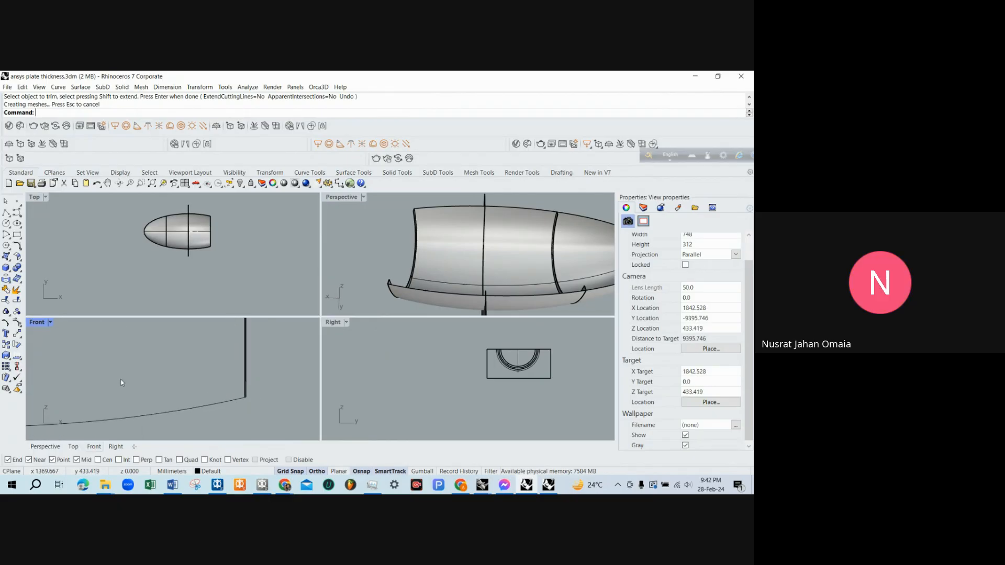
key(ctrl+z)
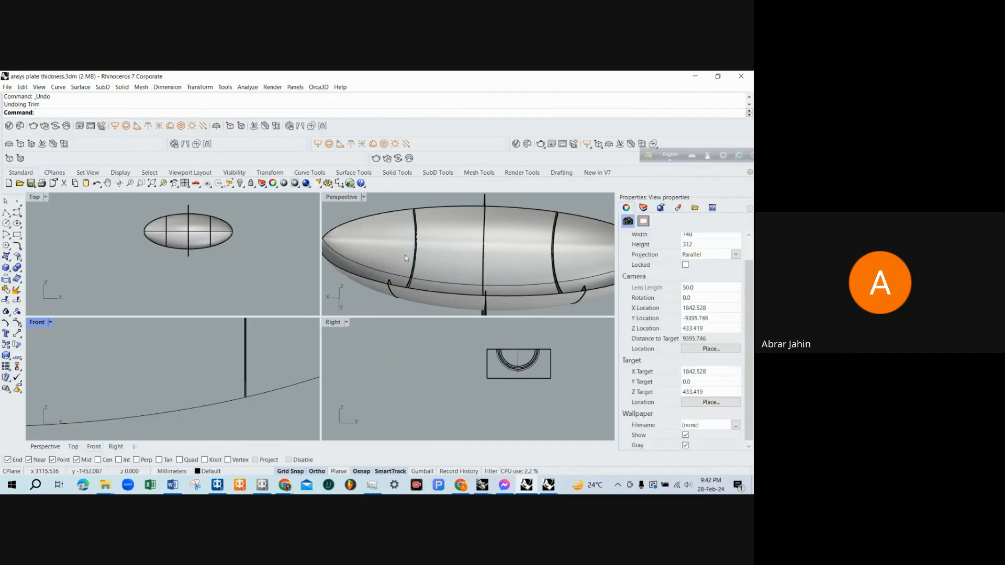
click(417, 253)
right_drag(417, 253, 426, 236)
double_click(337, 199)
scroll(395, 228, up, 5)
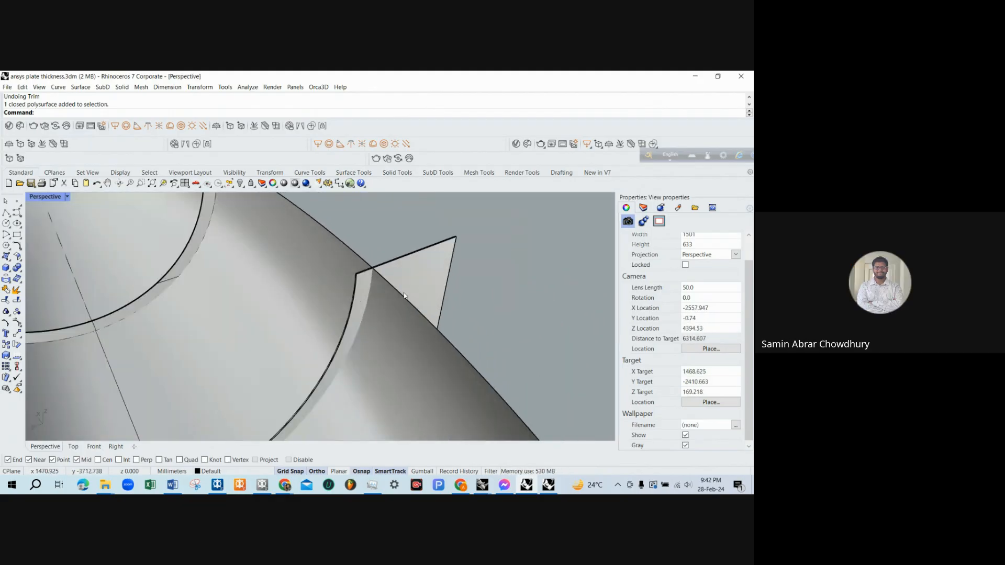
text(BooleanSplit)
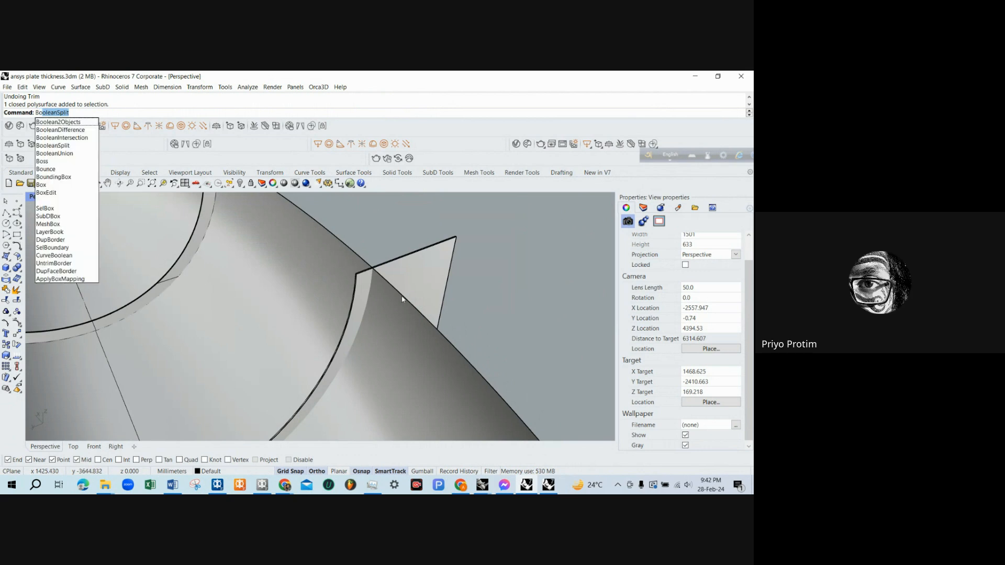
key(Escape)
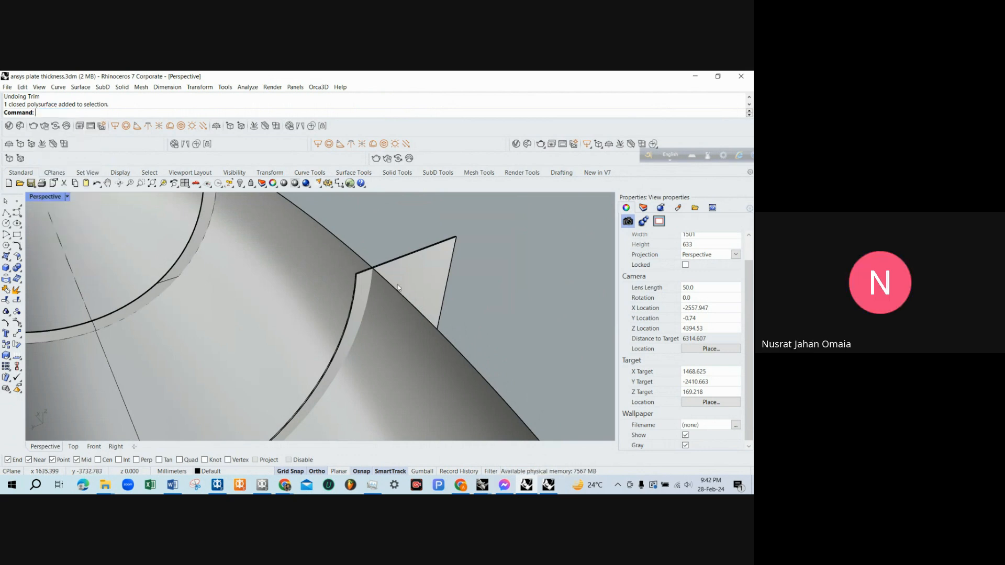
Trim off the part of the middle frame plate outside the hull, using the hull surface as the cutting object.
mouse_move(411, 278)
right_down()
mouse_move(394, 265)
mouse_move(405, 295)
right_up()
scroll(399, 270, down, 6)
scroll(386, 261, up, 8)
scroll(386, 261, down, 7)
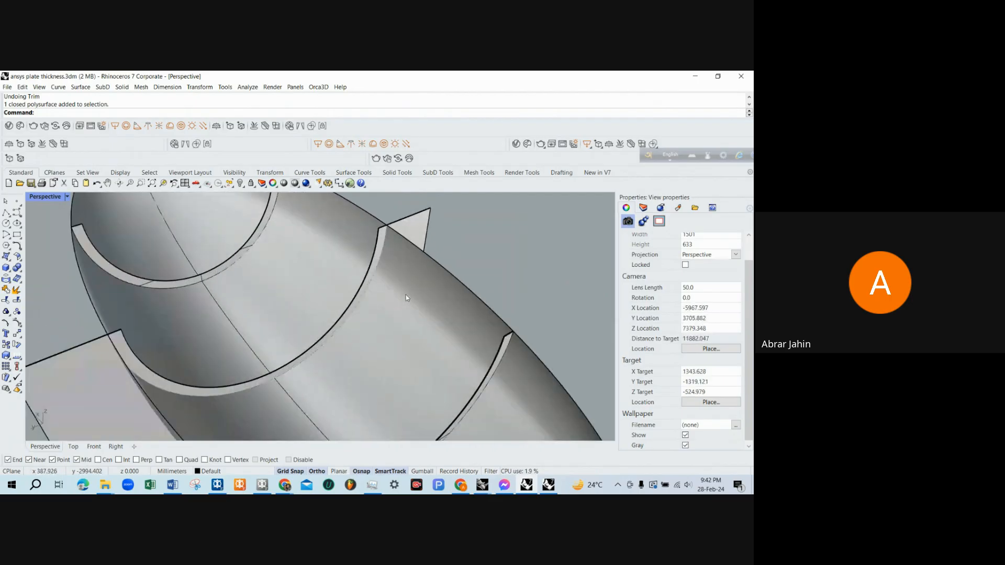
scroll(415, 283, down, 5)
scroll(416, 284, up, 5)
click(415, 287)
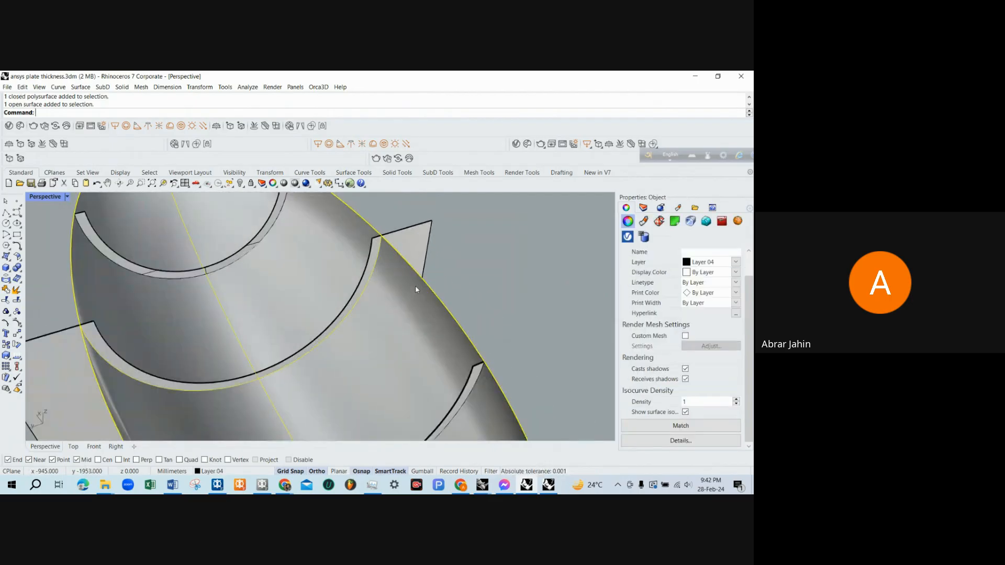
key(Escape)
scroll(416, 284, down, 5)
scroll(411, 299, up, 5)
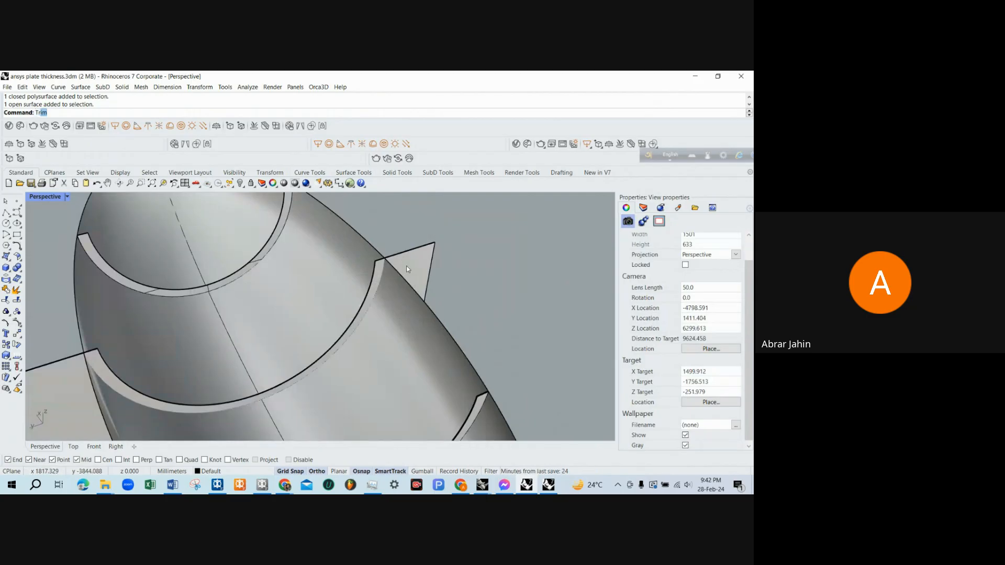
key(Return)
click(406, 304)
key(Return)
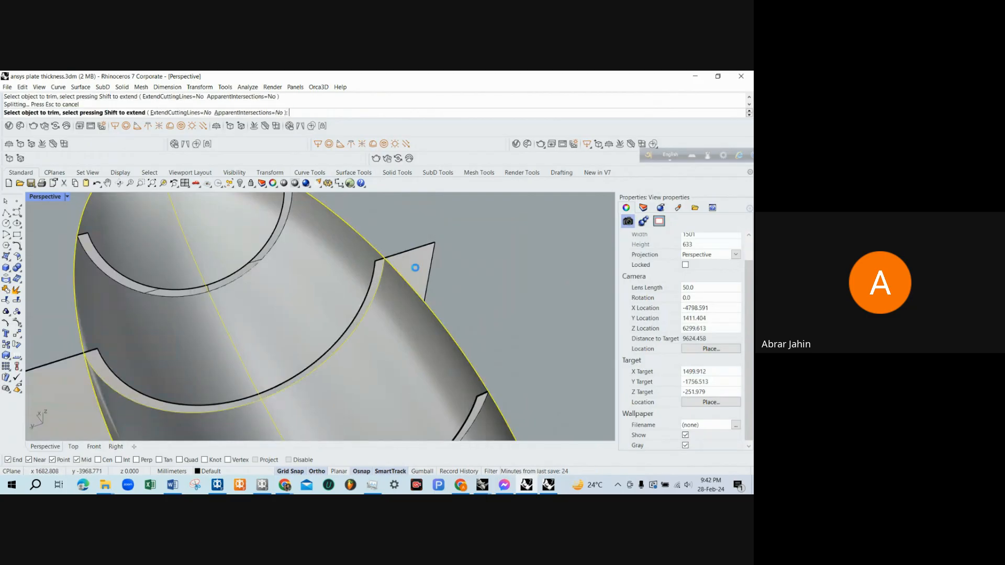
click(396, 283)
key(Return)
Move the trimmed frame plate 6000 mm sideways out of the hull.
click(379, 280)
scroll(372, 284, down, 8)
text(m)
key(Return)
click(402, 254)
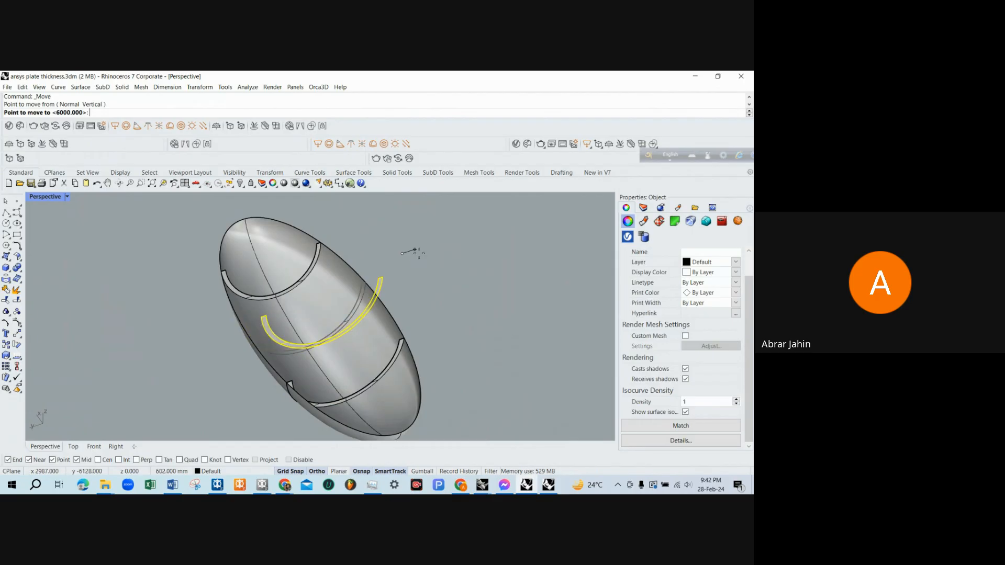
click(543, 229)
click(543, 245)
Inspect the trimmed frame's outer edge at close range and undo its move and trim.
scroll(543, 247, up, 5)
right_drag(543, 247, 442, 453)
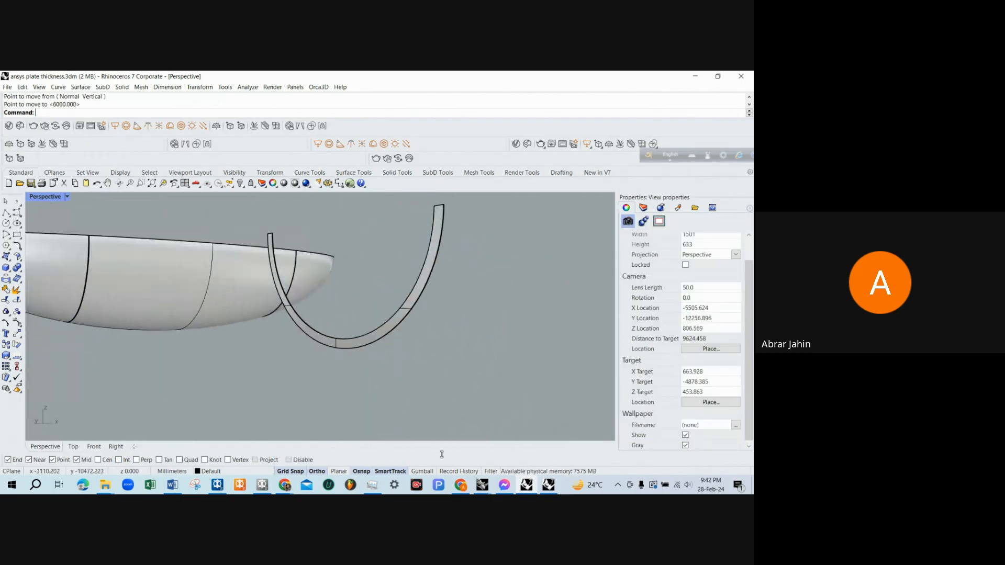
scroll(463, 247, up, 6)
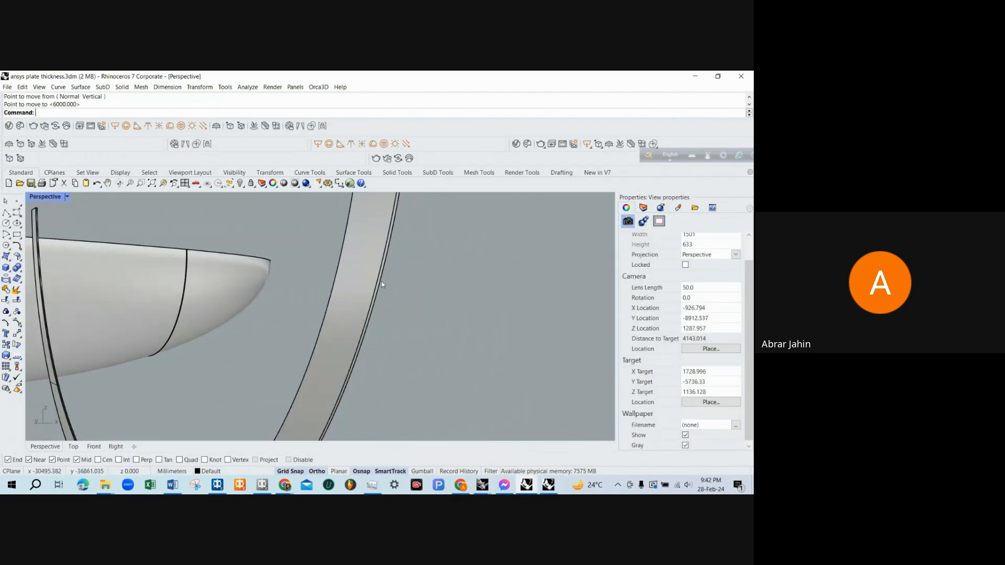
text(z)
key(Return)
drag(342, 268, 408, 319)
right_drag(409, 318, 293, 278)
scroll(418, 365, down, 8)
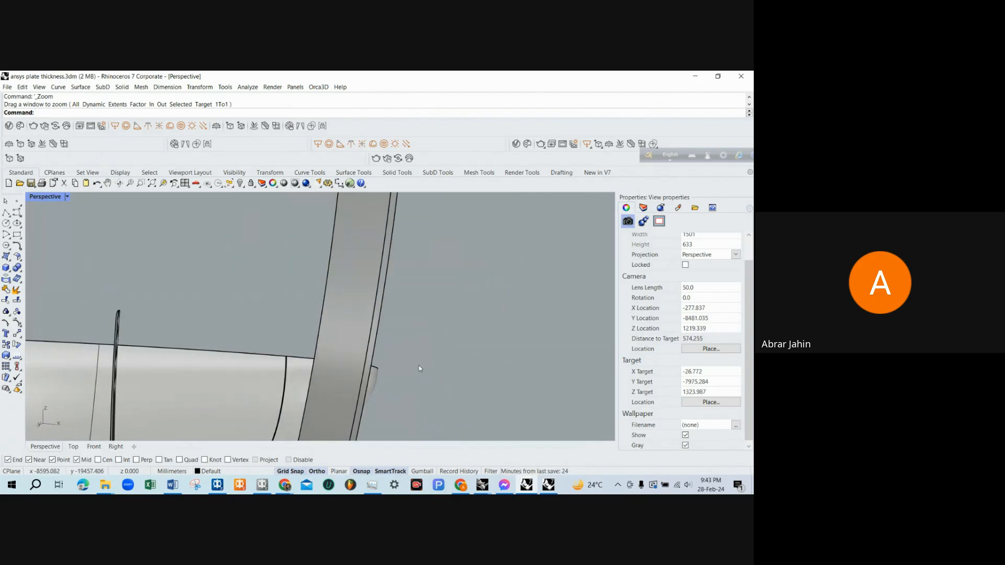
right_drag(412, 299, 459, 341)
scroll(460, 341, down, 4)
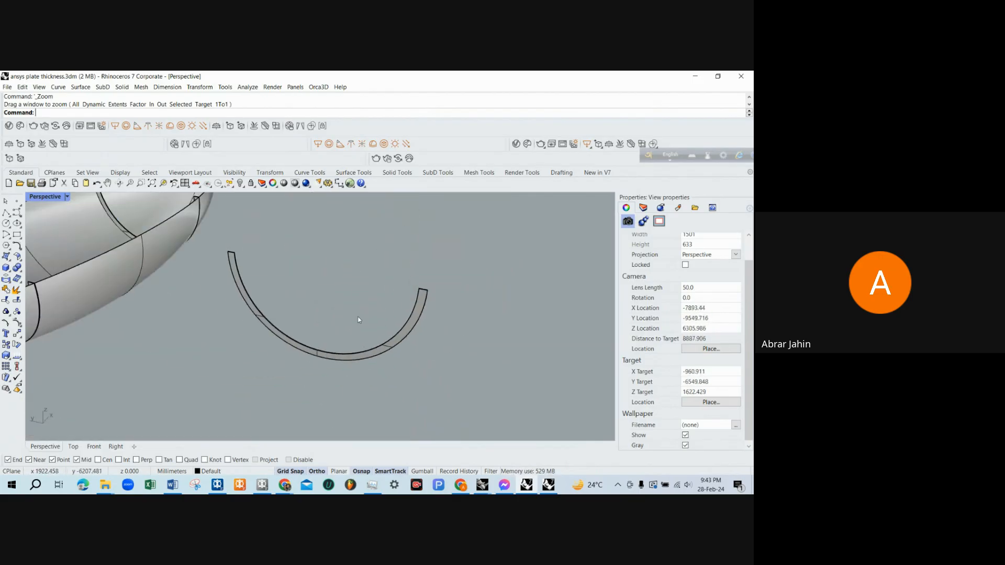
key(ctrl+z)
Boolean-split the middle frame plate, using the hull surface as the cutting object.
scroll(199, 359, up, 6)
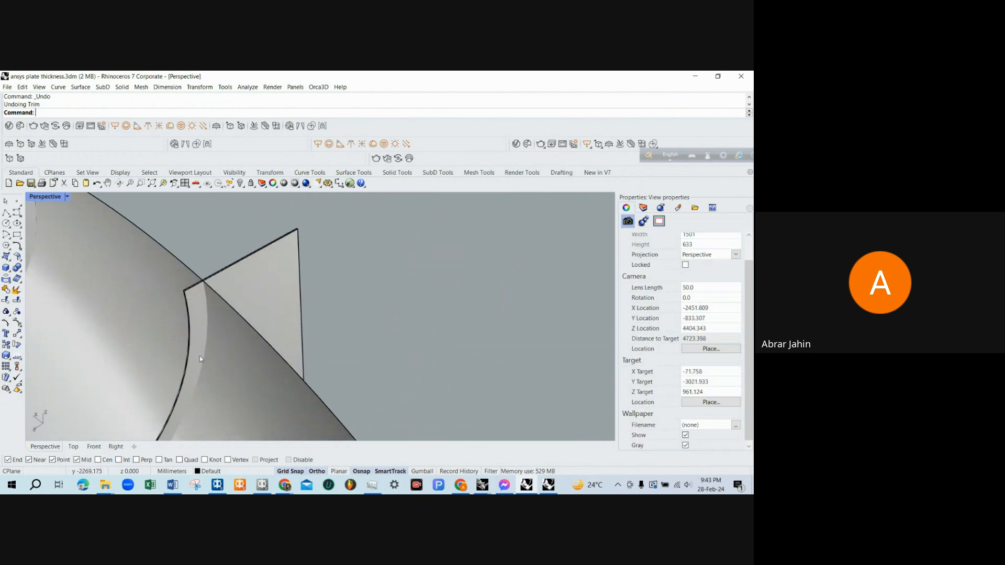
scroll(213, 316, up, 2)
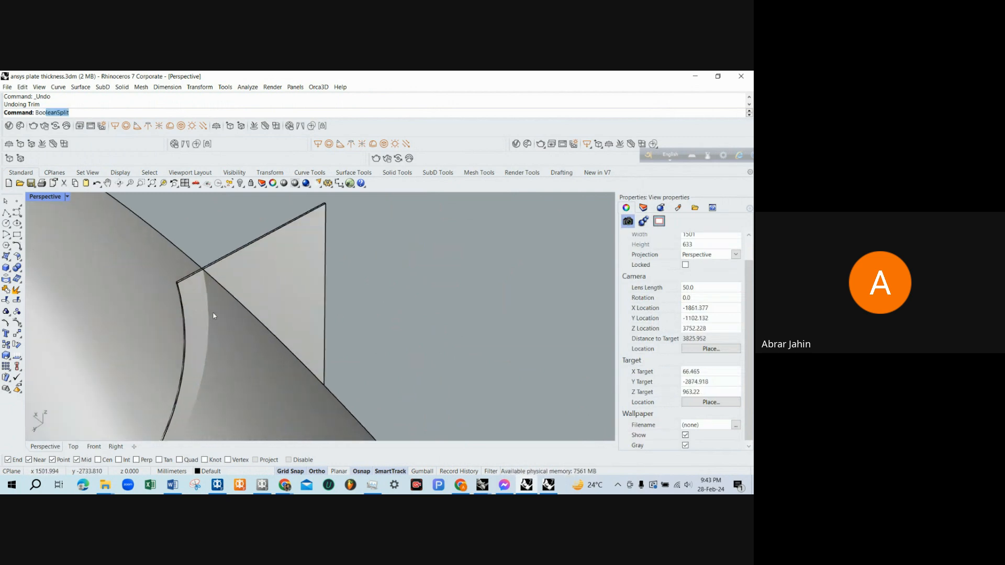
key(Return)
scroll(247, 284, down, 7)
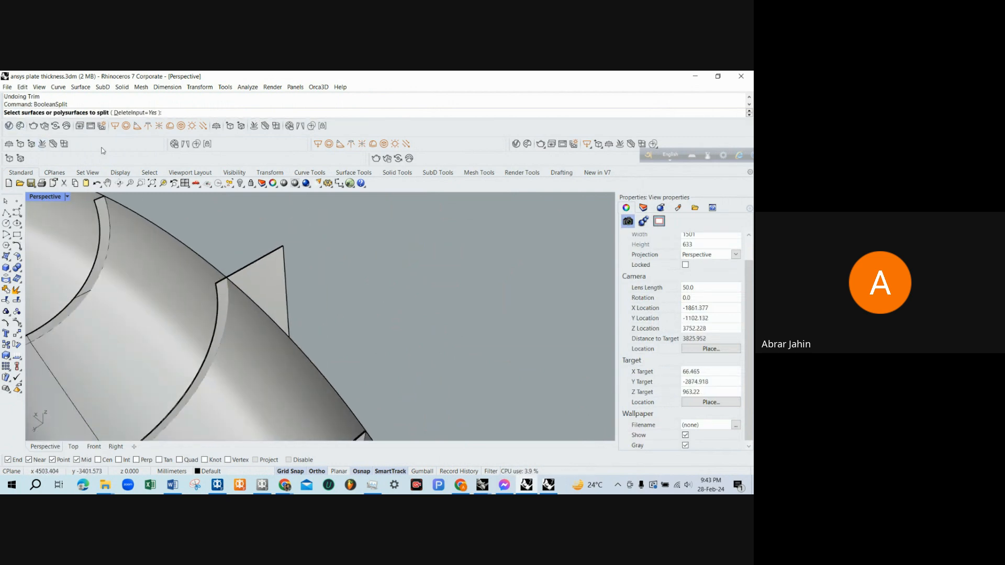
scroll(236, 272, down, 2)
click(281, 261)
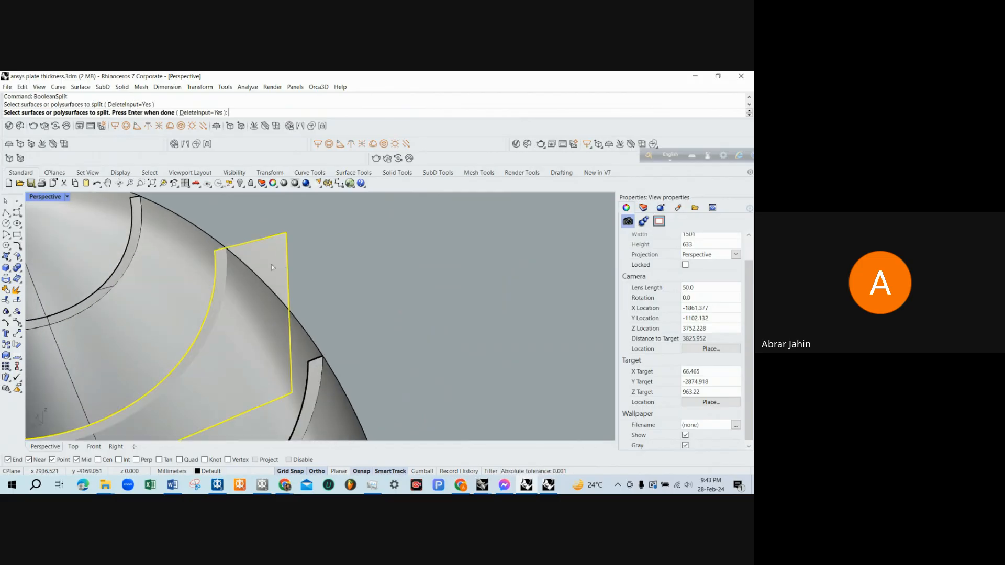
key(Return)
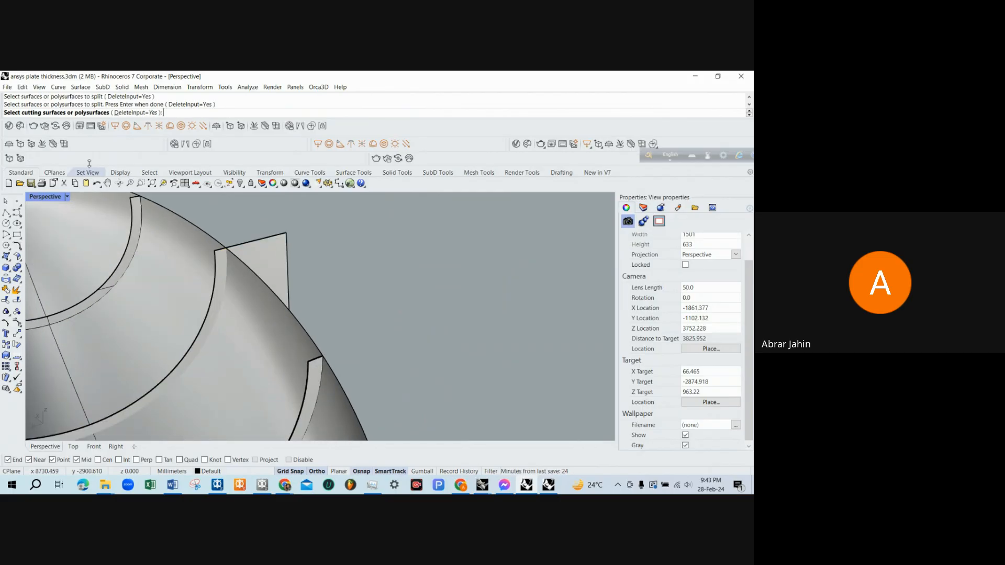
scroll(254, 258, down, 3)
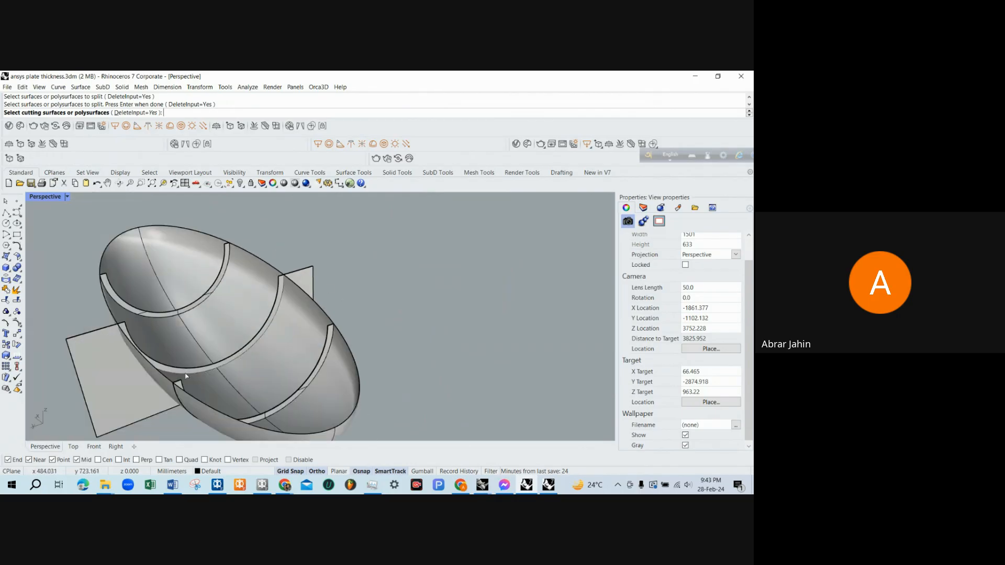
click(303, 431)
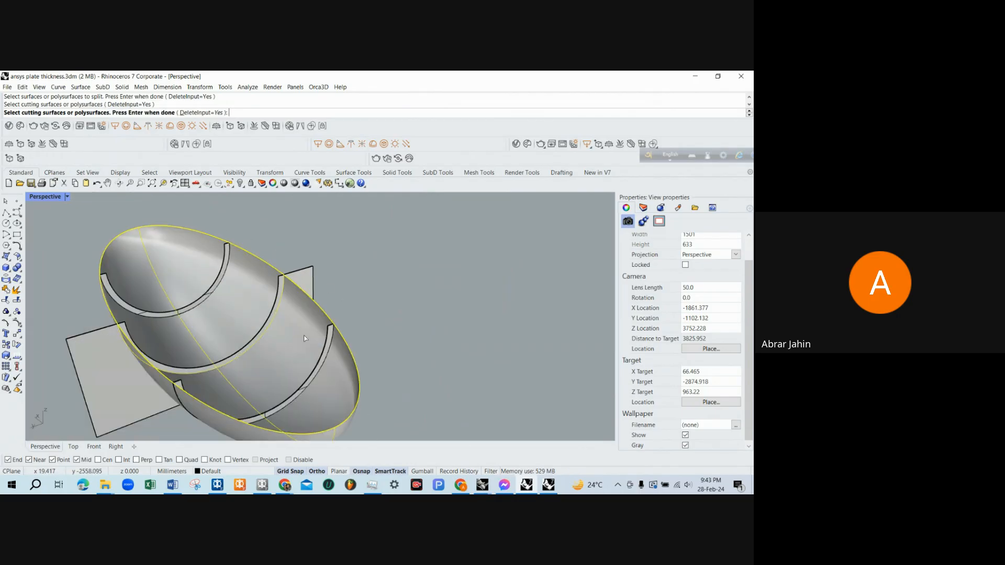
key(Return)
Delete the piece of the split middle frame plate that sticks out of the hull.
click(314, 284)
key(Return)
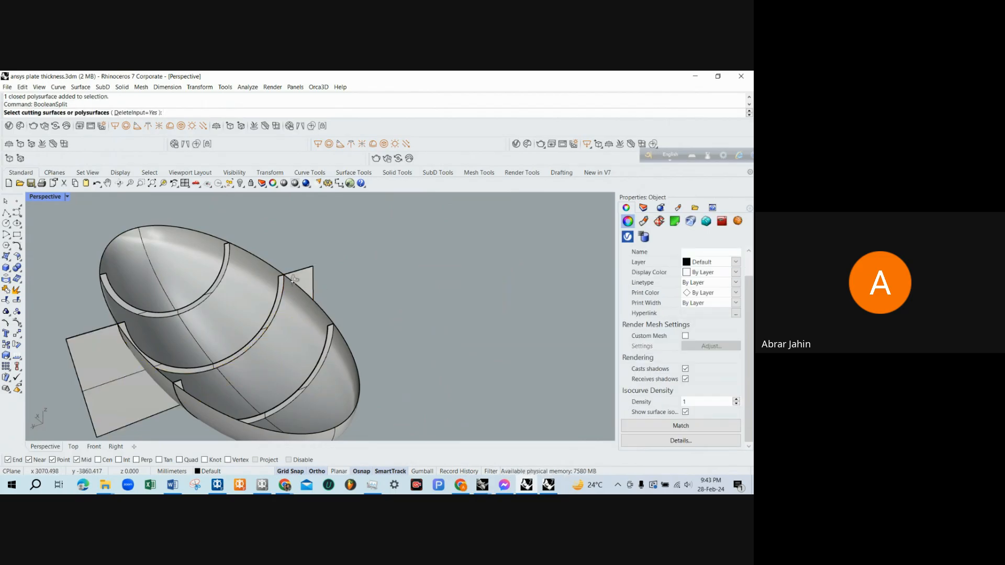
right_drag(294, 280, 332, 272)
key(Escape)
click(314, 284)
key(Delete)
Inspect the cut frame edge at the hull and undo the deletion and the Boolean split.
right_drag(290, 301, 240, 294)
scroll(240, 295, up, 8)
key(ctrl+z)
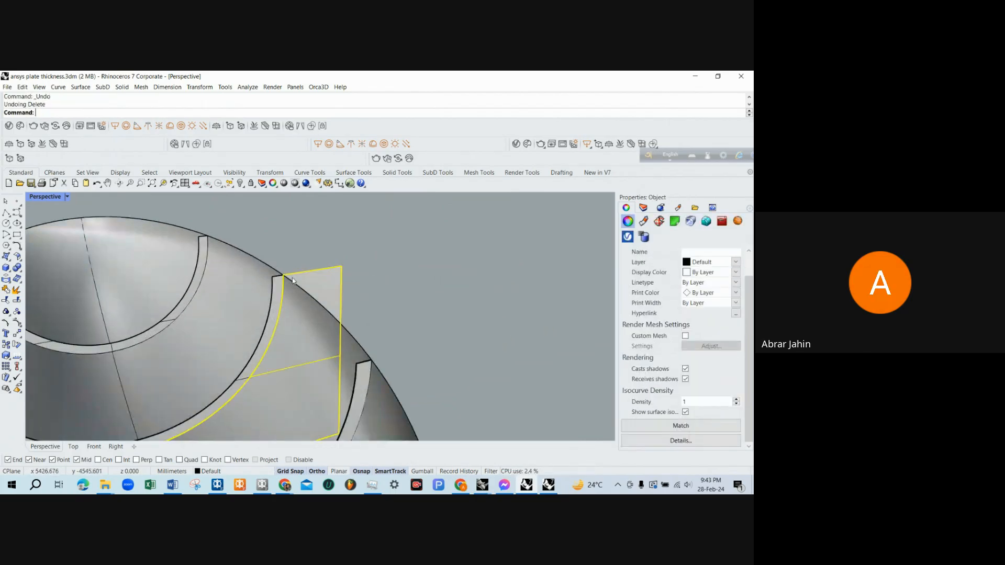
key(ctrl+z)
Try narrowing the hull surface crosswise with a one-directional scale based at its end point, and undo it.
scroll(293, 281, down, 6)
click(307, 282)
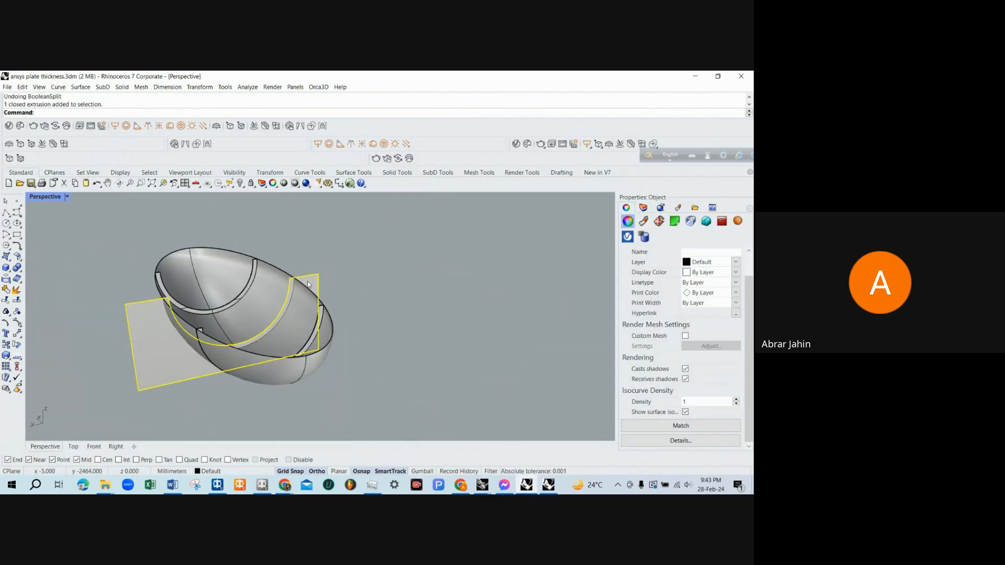
click(294, 305)
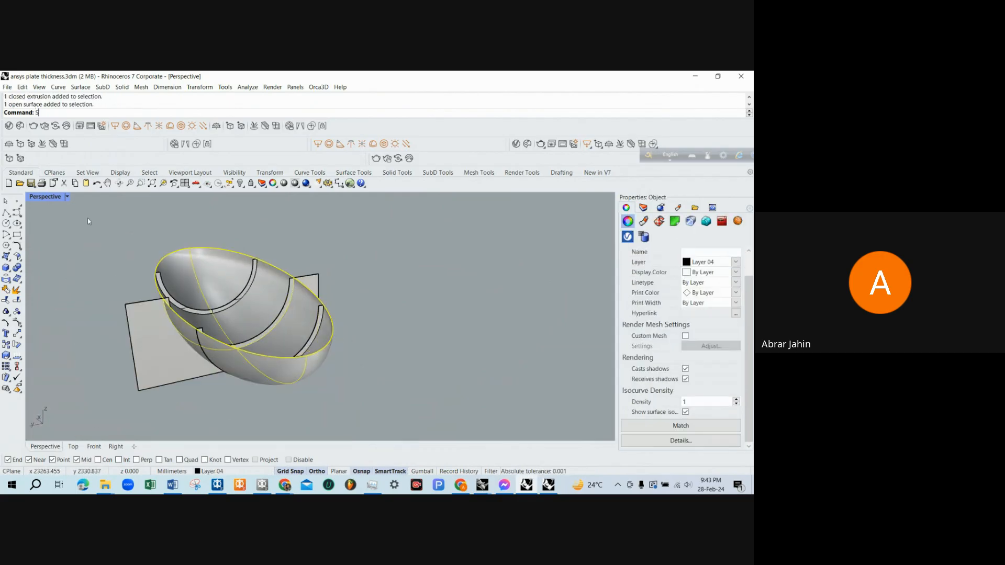
key(Return)
click(190, 247)
click(303, 233)
click(276, 231)
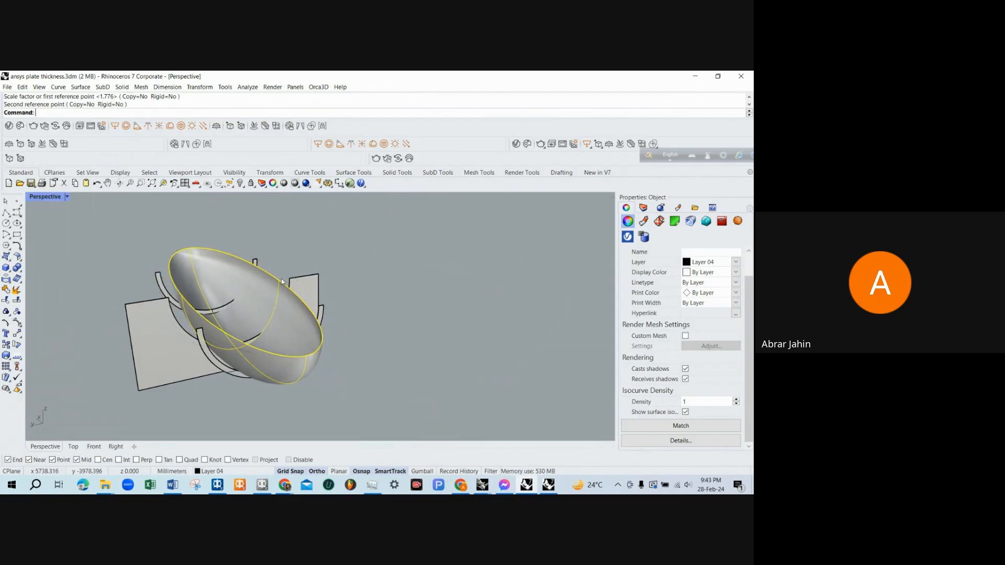
scroll(270, 293, up, 3)
scroll(268, 293, down, 2)
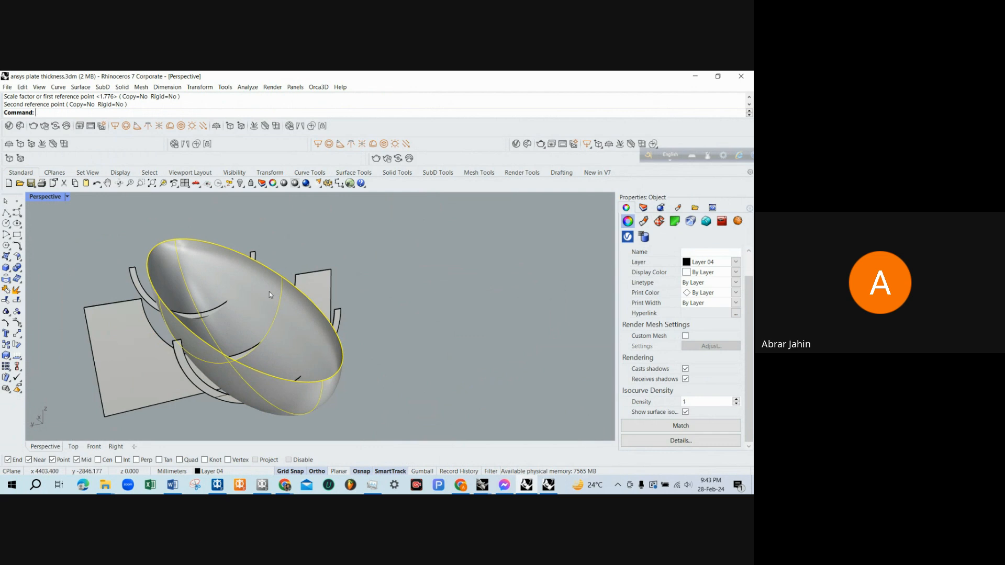
key(ctrl+z)
key(Escape)
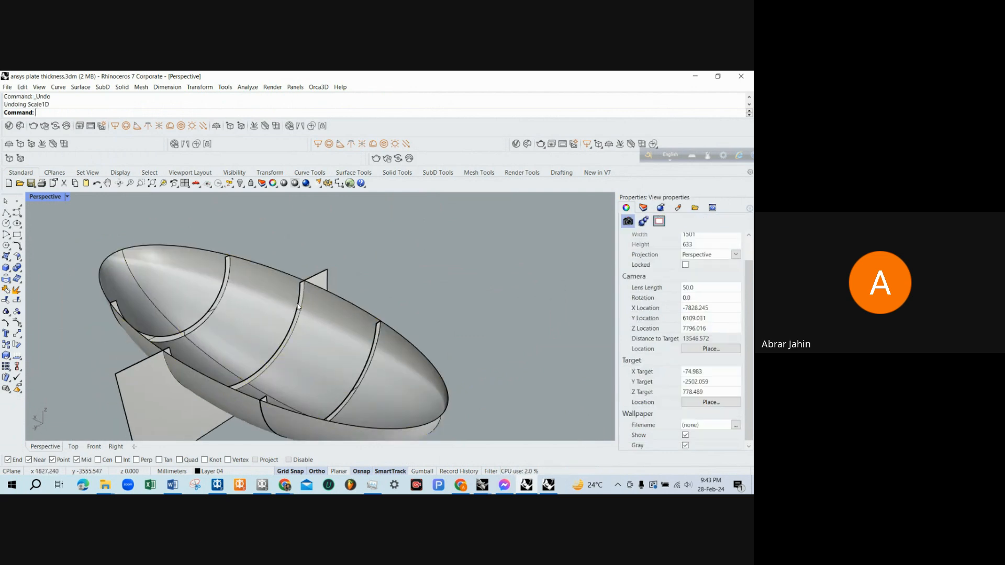
Examine from several angles how the middle frame plate meets the hull surface at the rim.
scroll(300, 307, up, 5)
click(300, 308)
key(Escape)
scroll(301, 307, down, 5)
scroll(300, 307, up, 7)
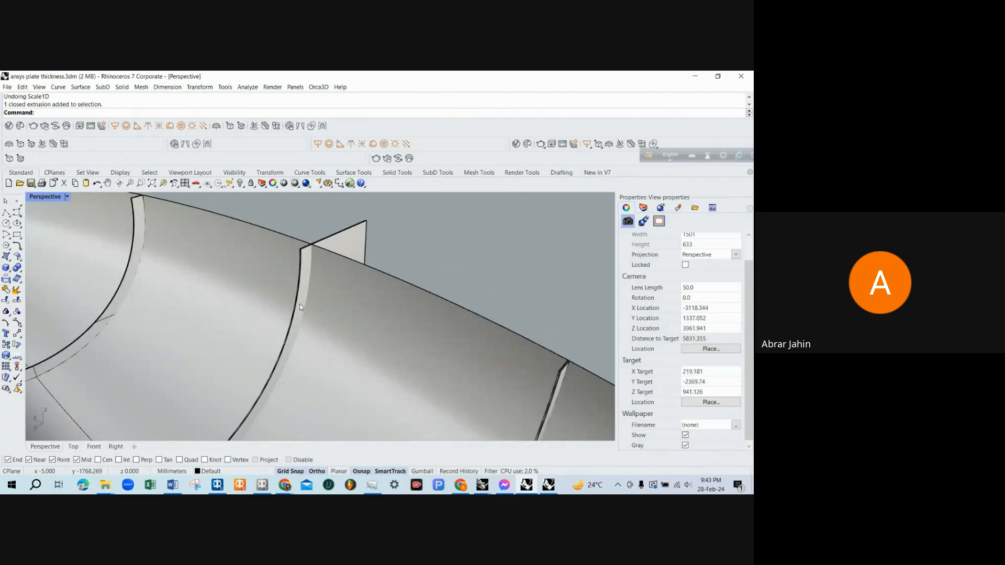
scroll(301, 308, down, 6)
click(301, 307)
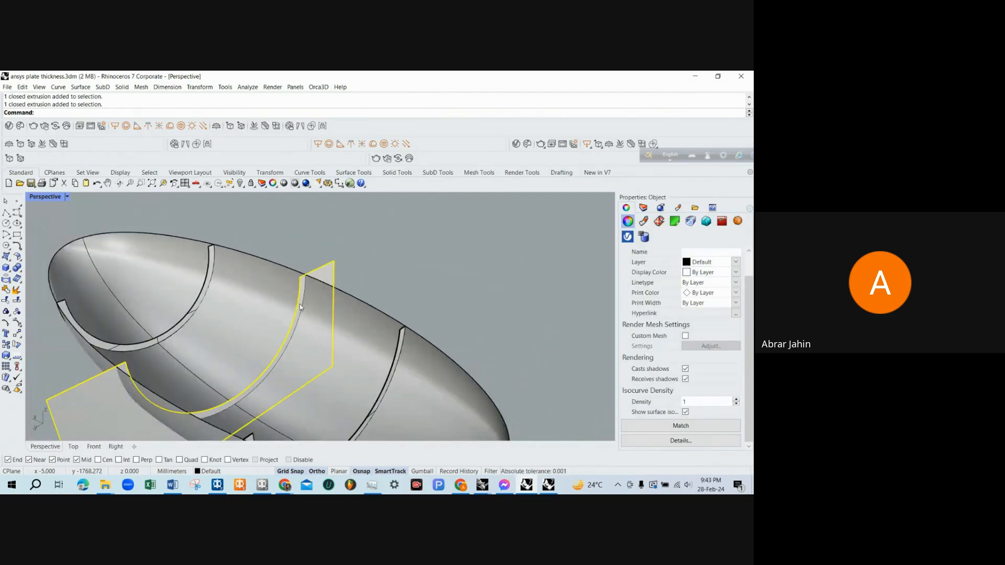
key(Escape)
scroll(303, 295, up, 4)
scroll(302, 294, down, 6)
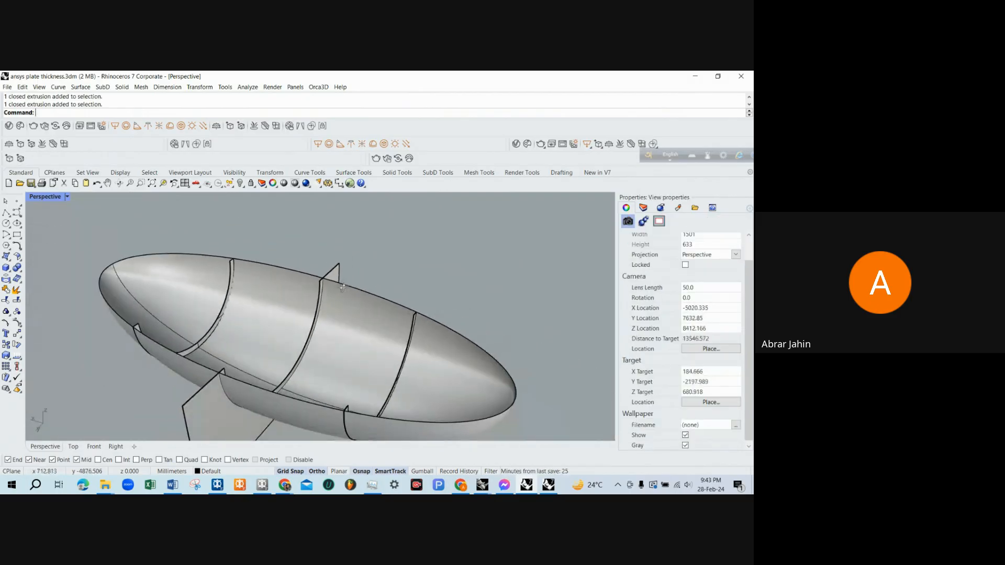
scroll(314, 291, up, 6)
click(317, 289)
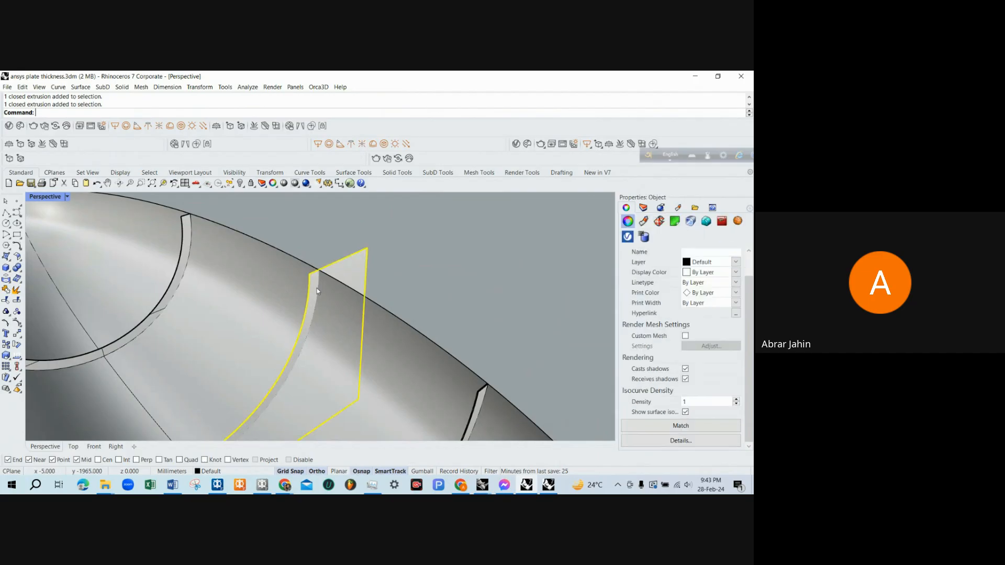
key(Escape)
click(317, 289)
scroll(317, 290, down, 4)
key(Escape)
right_drag(318, 289, 371, 289)
scroll(371, 290, up, 5)
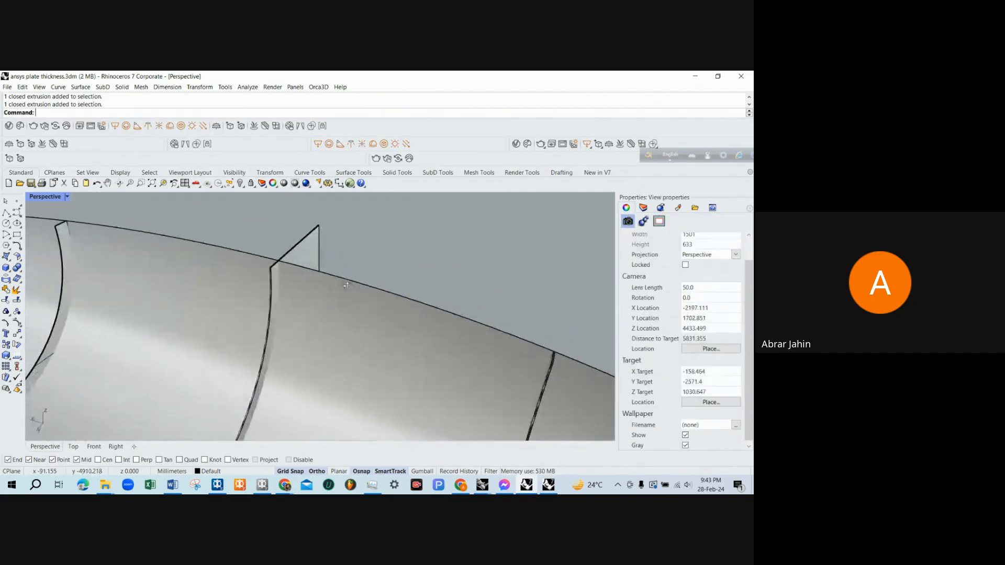
scroll(315, 287, down, 6)
scroll(308, 303, up, 4)
mouse_move(308, 304)
right_down()
mouse_move(288, 293)
mouse_move(298, 276)
mouse_move(265, 289)
mouse_move(327, 292)
mouse_move(325, 303)
mouse_move(300, 304)
right_up()
scroll(297, 280, down, 2)
scroll(292, 287, up, 4)
scroll(301, 289, down, 4)
scroll(327, 292, up, 4)
scroll(331, 292, down, 4)
click(325, 303)
scroll(325, 303, down, 4)
key(Escape)
scroll(300, 304, up, 4)
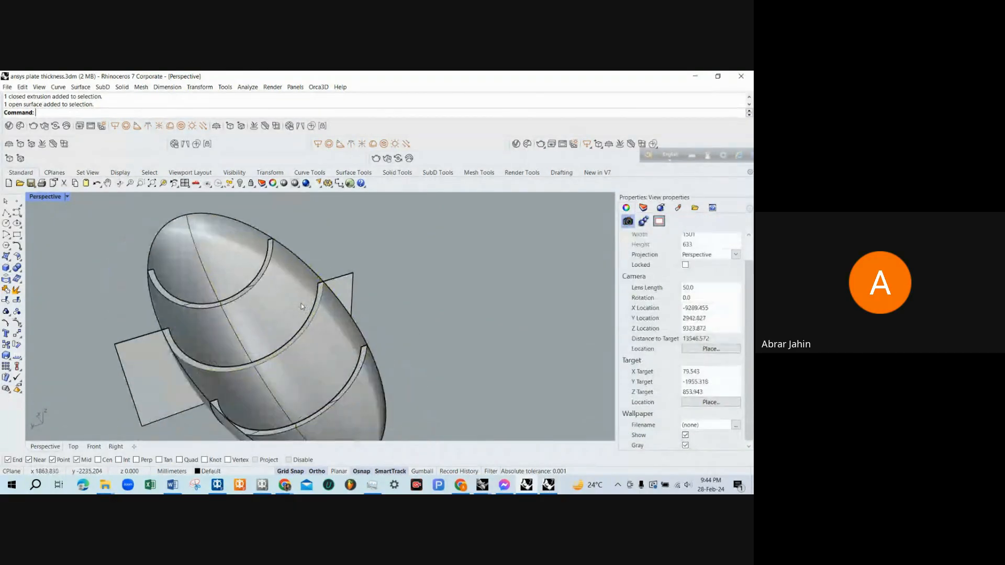
scroll(321, 315, up, 2)
Scale the hull surface crosswise in one direction from its end point, placing the second reference point almost on the first.
click(328, 317)
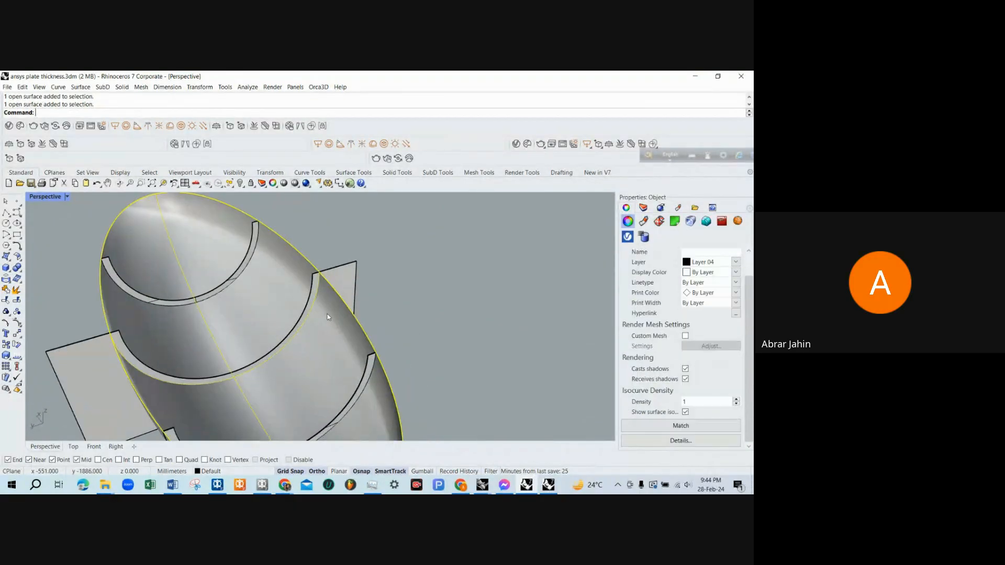
scroll(327, 316, down, 2)
text(Scale1D)
scroll(300, 294, down, 4)
key(Return)
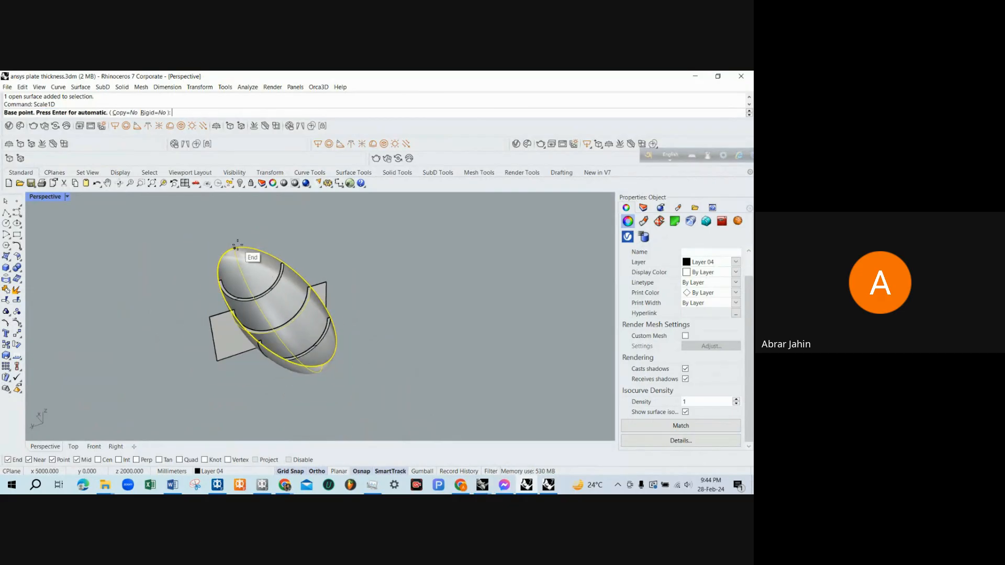
click(234, 248)
click(285, 236)
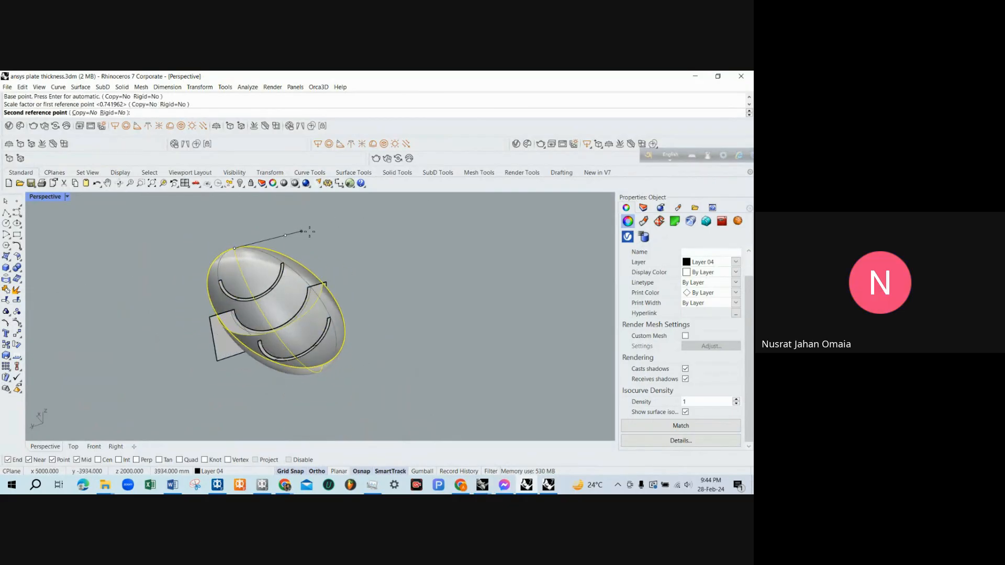
click(287, 235)
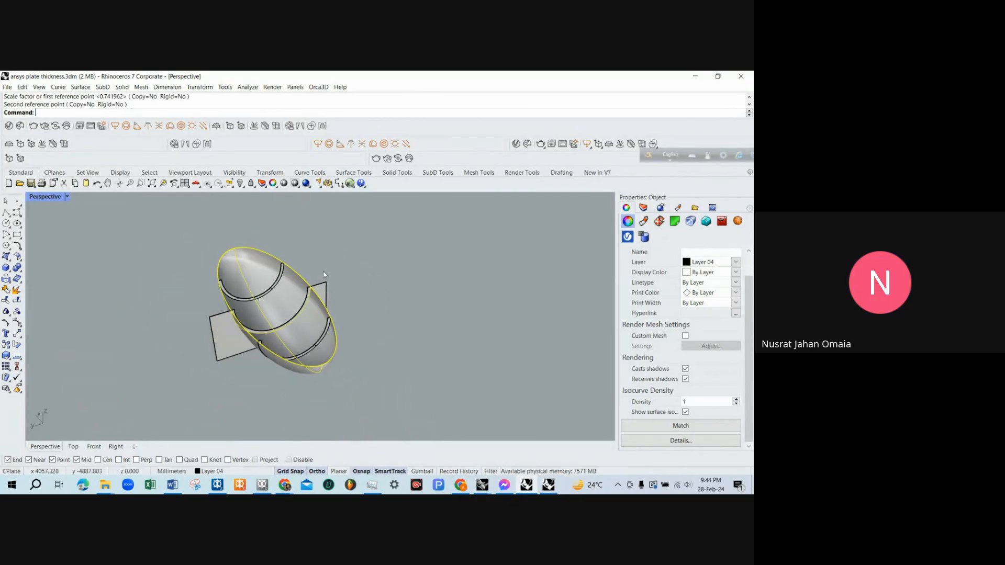
scroll(309, 305, up, 9)
key(Escape)
Examine the middle frame plate and hull surface at close range where the plate passes through the hull.
scroll(309, 306, up, 5)
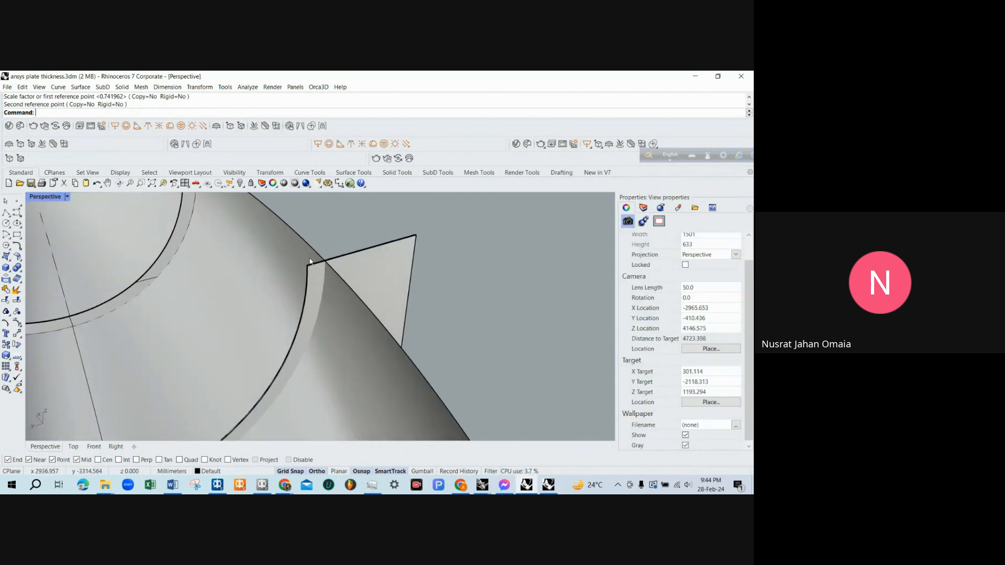
click(313, 278)
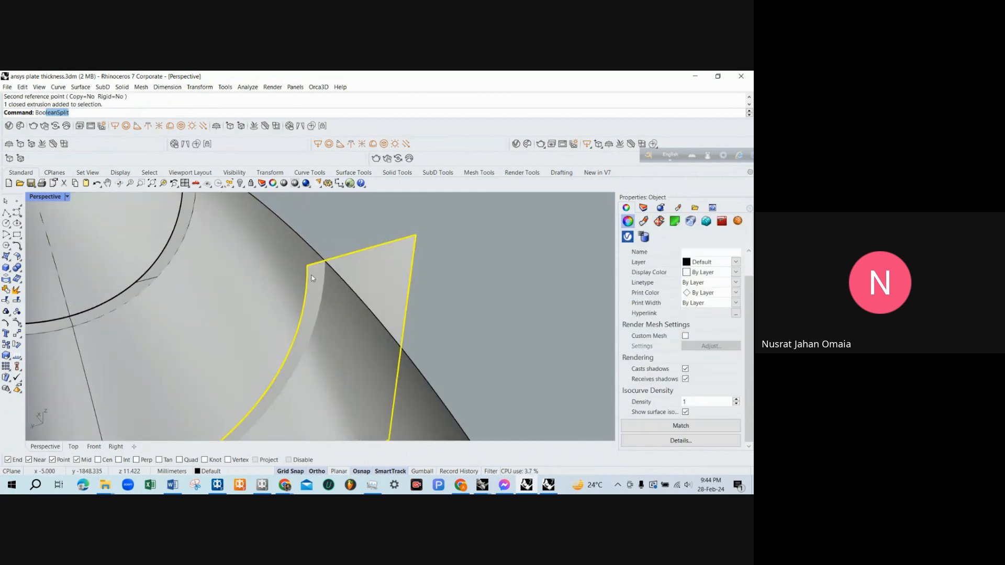
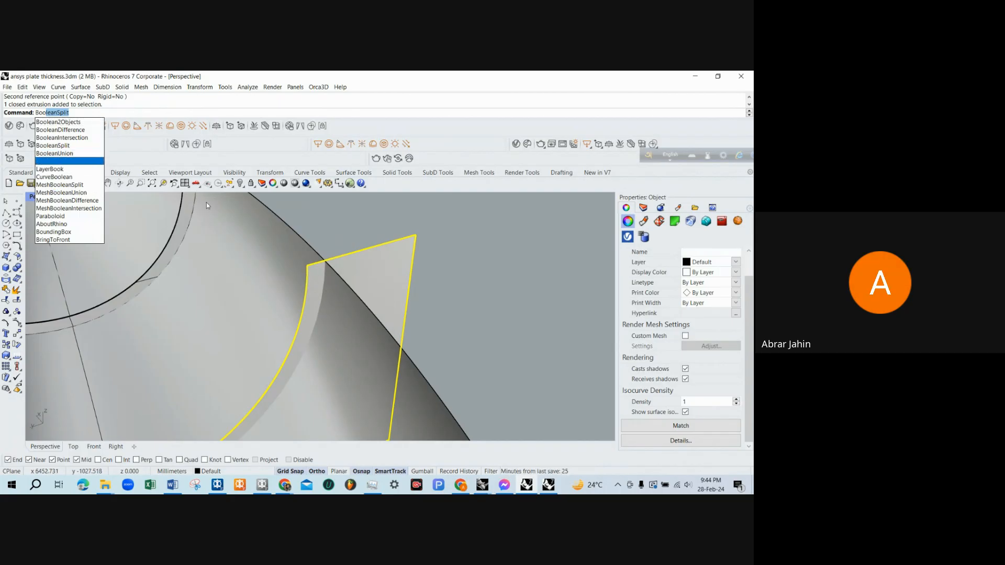
key(Escape)
scroll(353, 221, down, 7)
scroll(356, 230, up, 7)
click(359, 239)
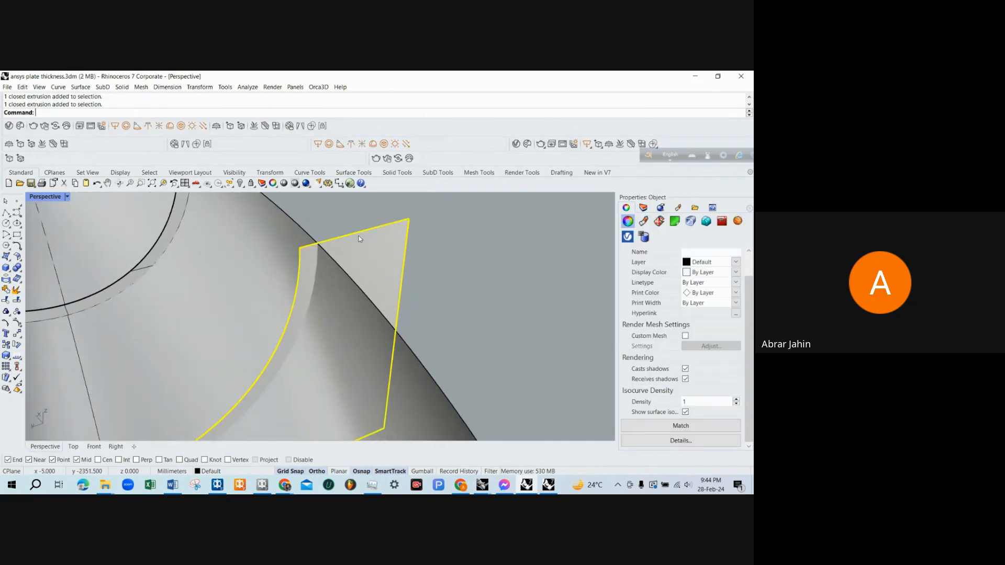
key(Escape)
scroll(366, 257, down, 5)
scroll(373, 267, up, 6)
scroll(366, 292, down, 6)
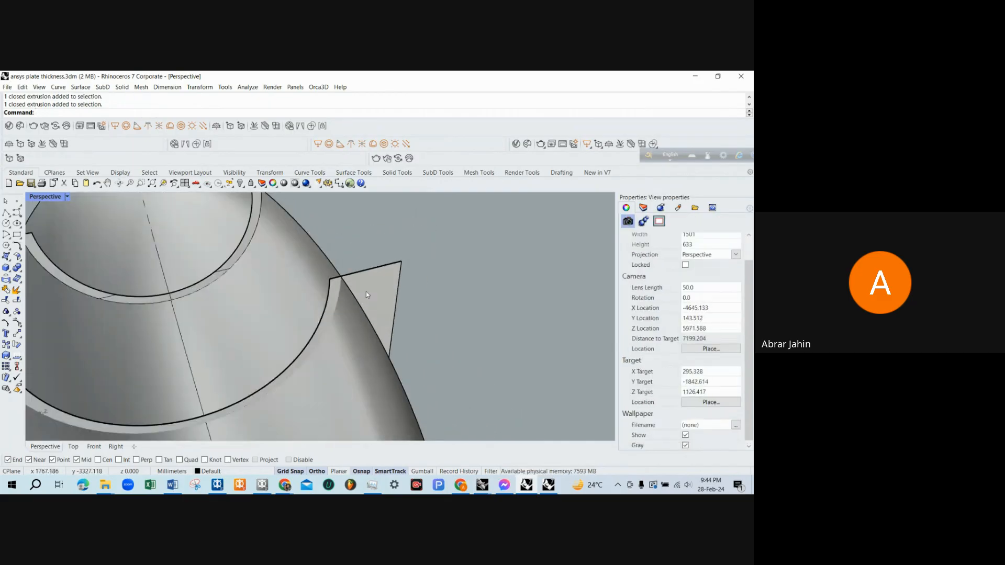
scroll(361, 292, up, 5)
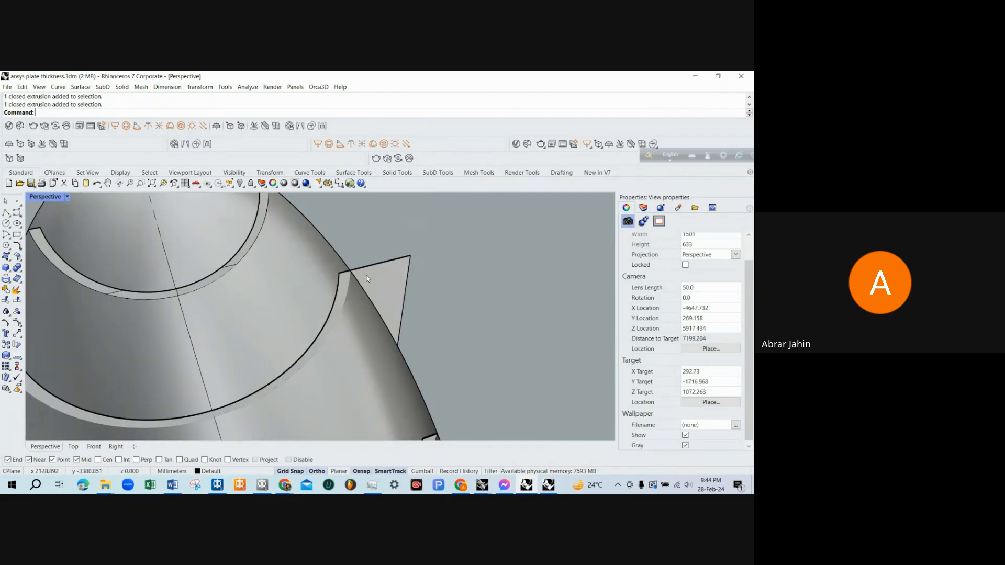
scroll(367, 275, down, 6)
scroll(379, 269, up, 5)
click(365, 302)
key(Escape)
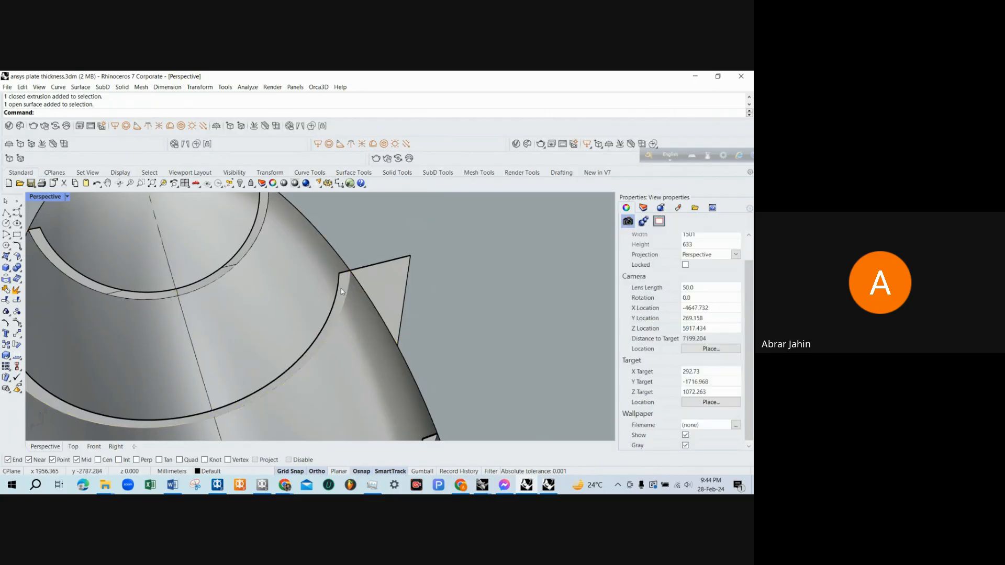
click(360, 307)
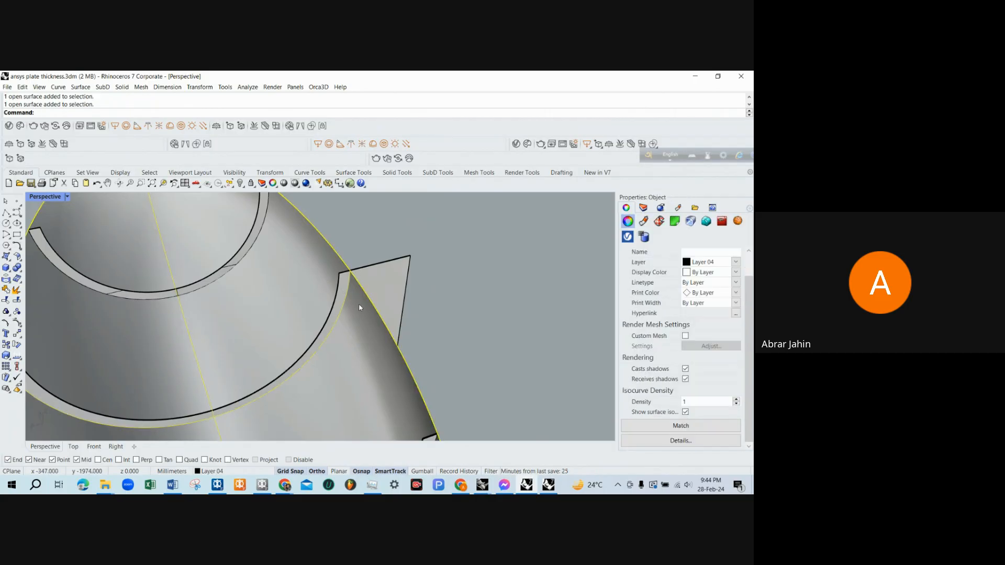
key(Return)
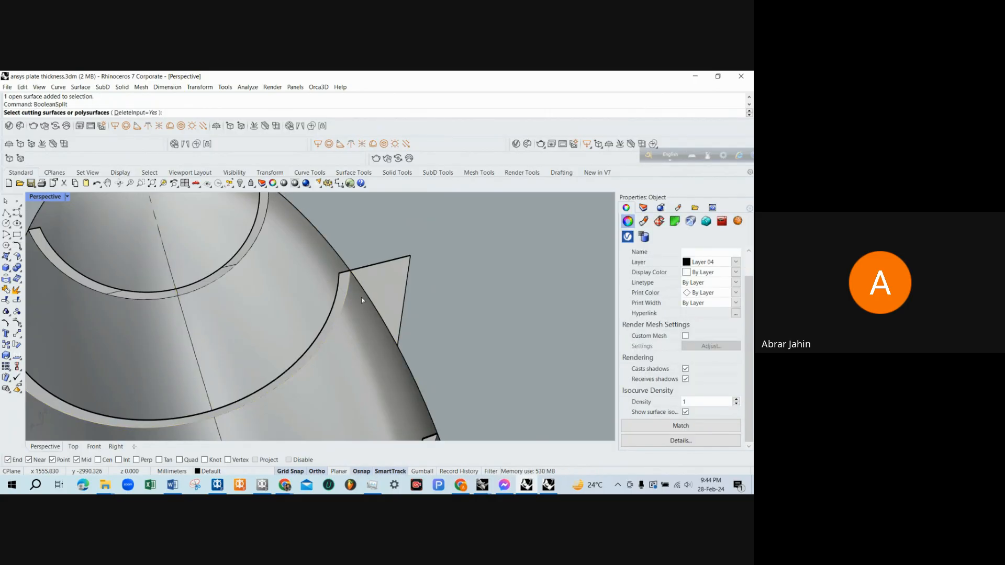
key(Escape)
Boolean-split the middle frame plate with the hull surface as the cutter.
click(380, 278)
key(Return)
click(364, 325)
key(Return)
Delete the split-off part of the middle frame plate outside the hull and check the fitted frame from the side.
click(380, 291)
key(Delete)
scroll(362, 293, down, 9)
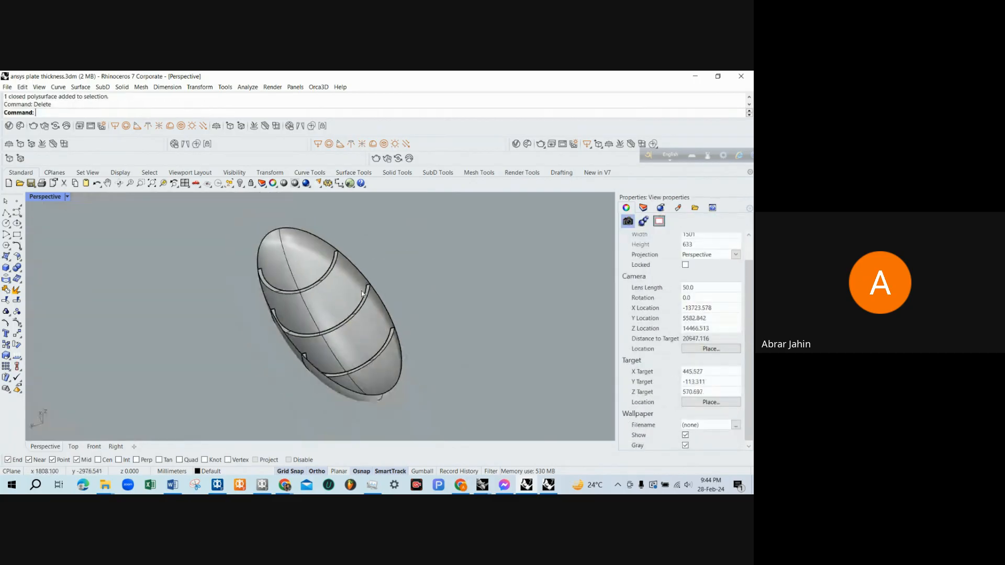
right_drag(361, 294, 371, 347)
scroll(294, 301, up, 2)
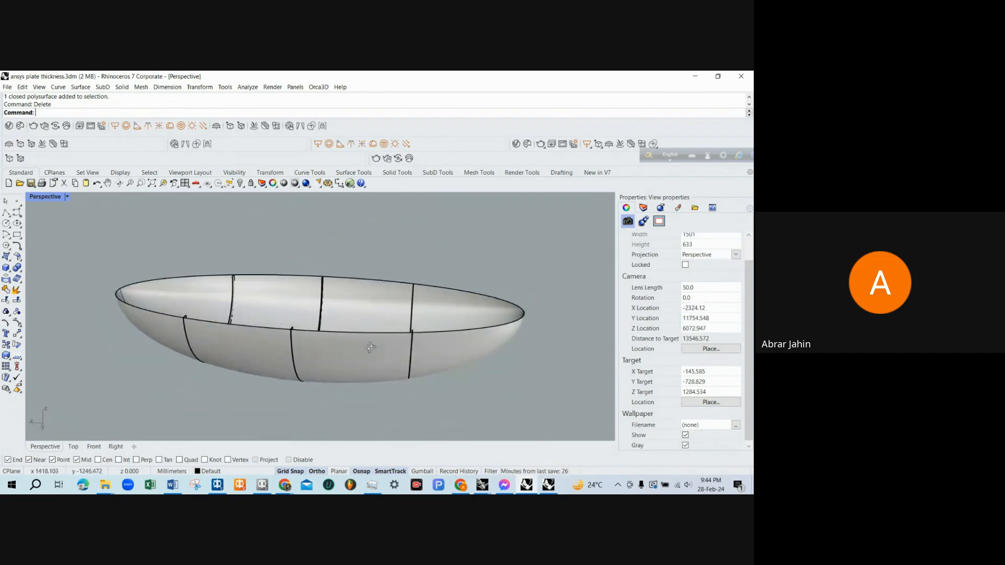
Try contouring the hull surface across its width from the centre of its rim, with 2000 mm between contours.
right_drag(230, 296, 326, 299)
click(335, 307)
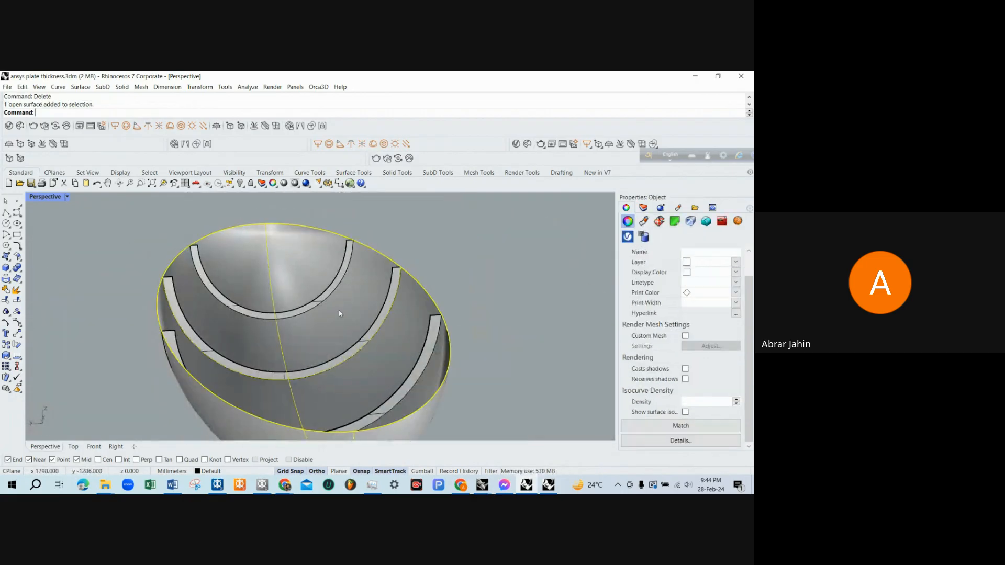
double_click(55, 201)
click(234, 390)
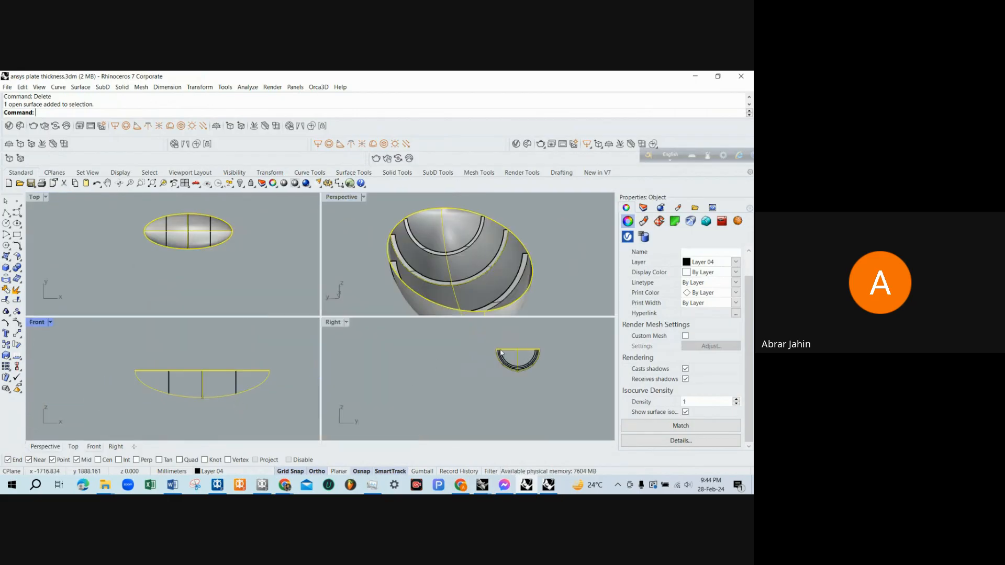
scroll(503, 351, up, 5)
text(ontour)
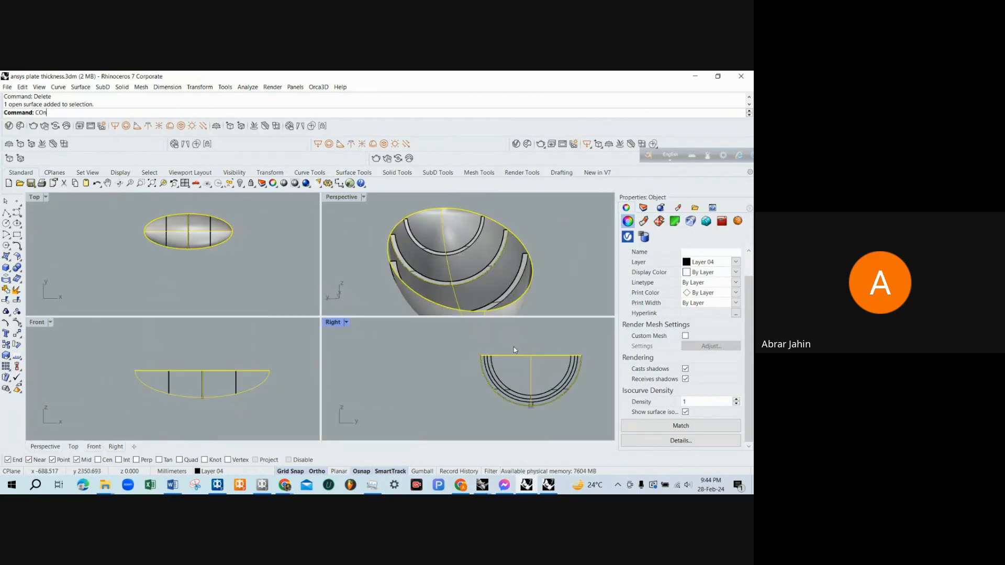
key(Return)
click(530, 356)
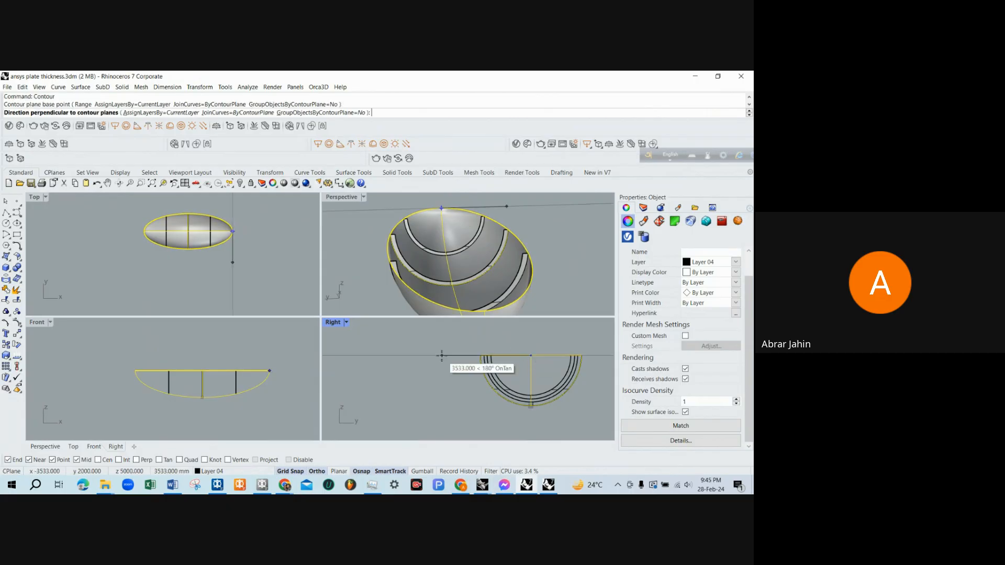
click(441, 356)
text(2000)
key(Return)
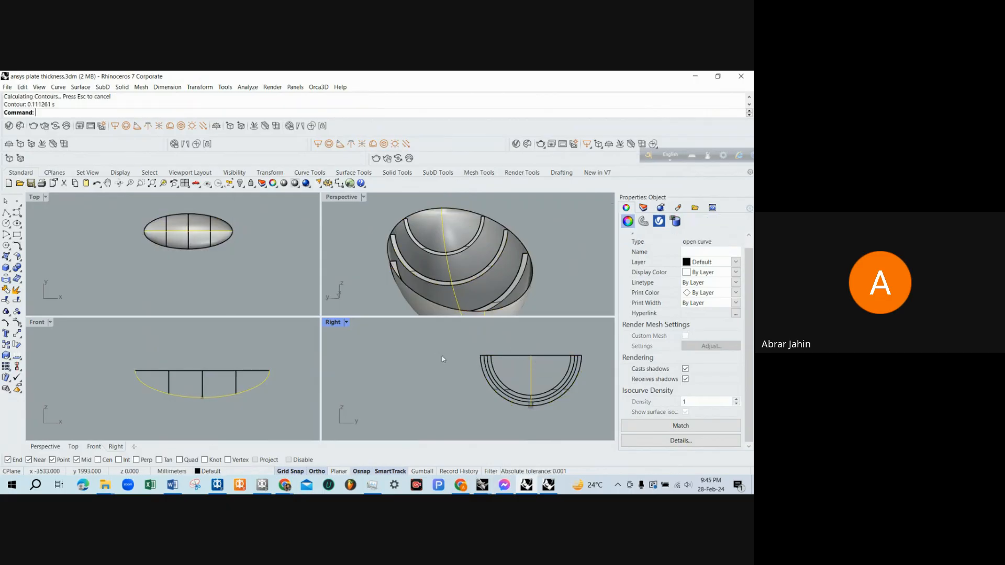
key(ctrl+z)
Contour the hull surface across its width from the rim's centre with 1000 mm spacing.
click(502, 356)
key(Return)
click(531, 357)
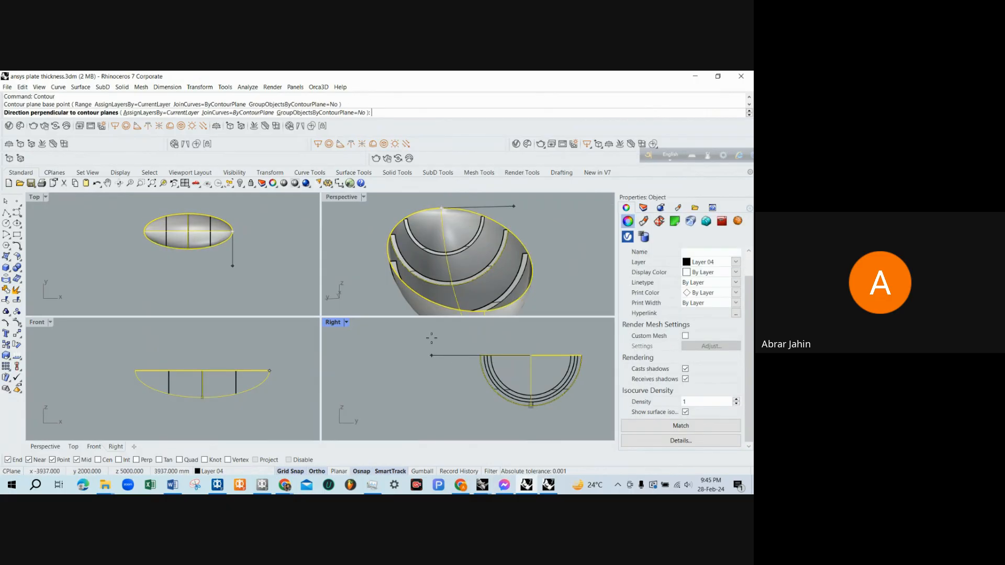
click(430, 338)
text(10090)
key(Return)
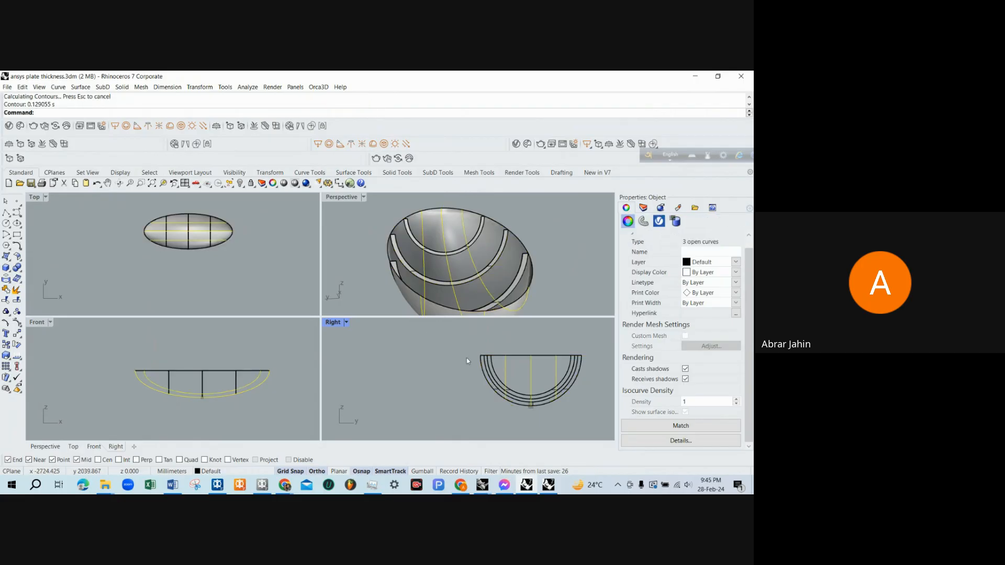
Delete the contour curve on one side of the hull and select the one on the opposite side.
click(536, 381)
scroll(558, 374, up, 4)
click(554, 371)
key(Delete)
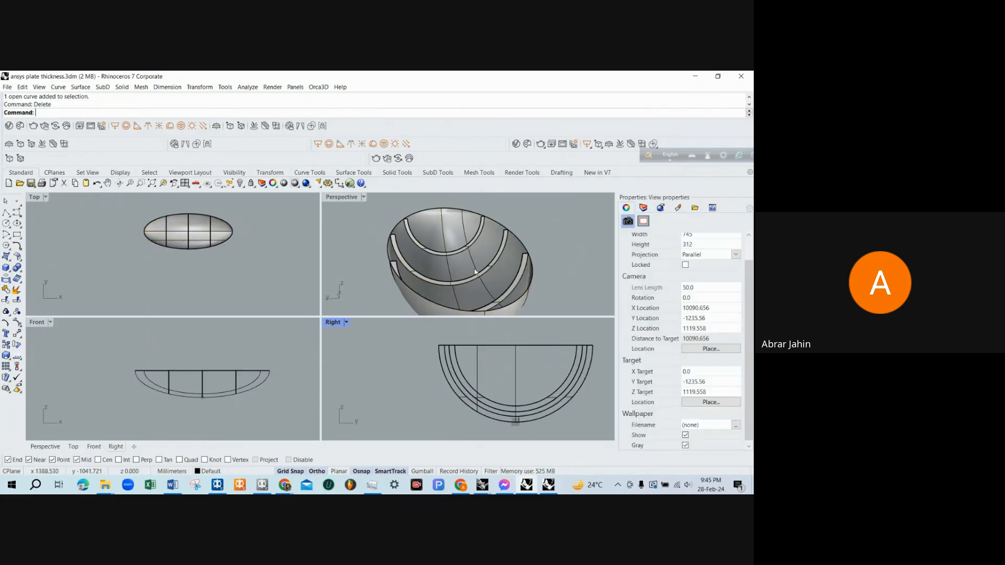
right_drag(461, 251, 476, 262)
click(471, 260)
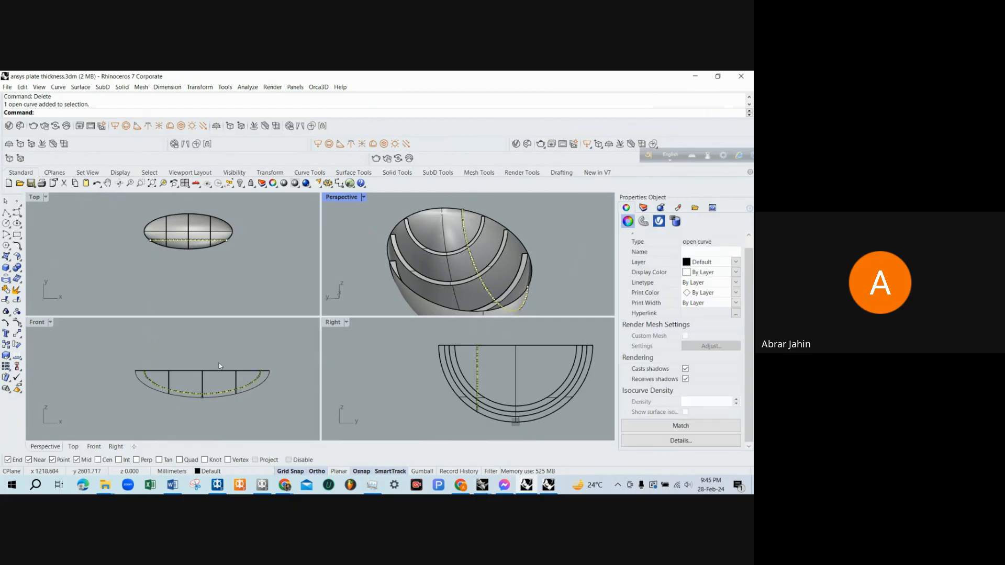
Clear the selection and undo the curve deletion and the contouring.
key(Escape)
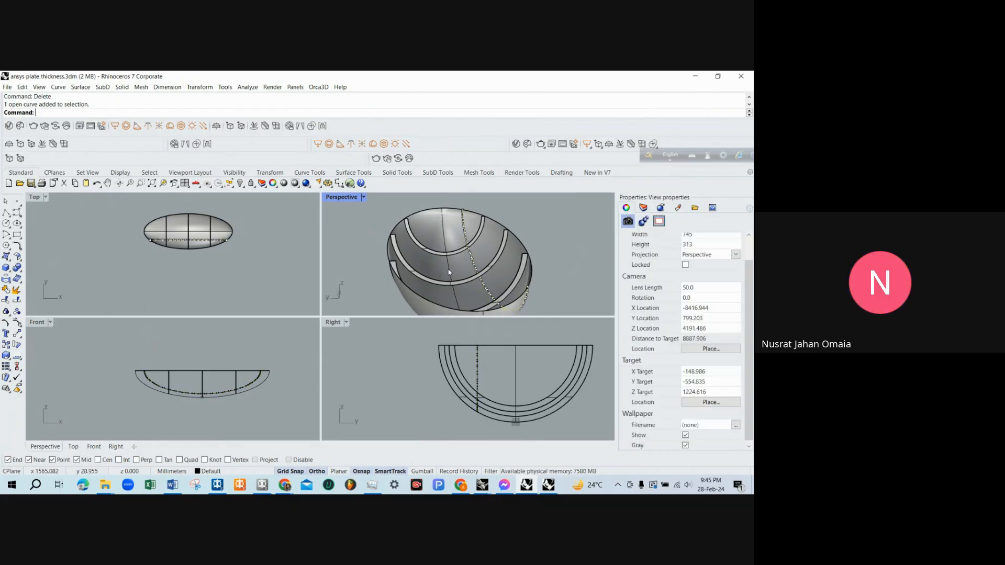
key(Escape)
key(ctrl+z)
key(ctrl+z)
Create lengthwise contour curves on the hull surface, spaced 1000 mm apart across its width from the centreline.
click(466, 262)
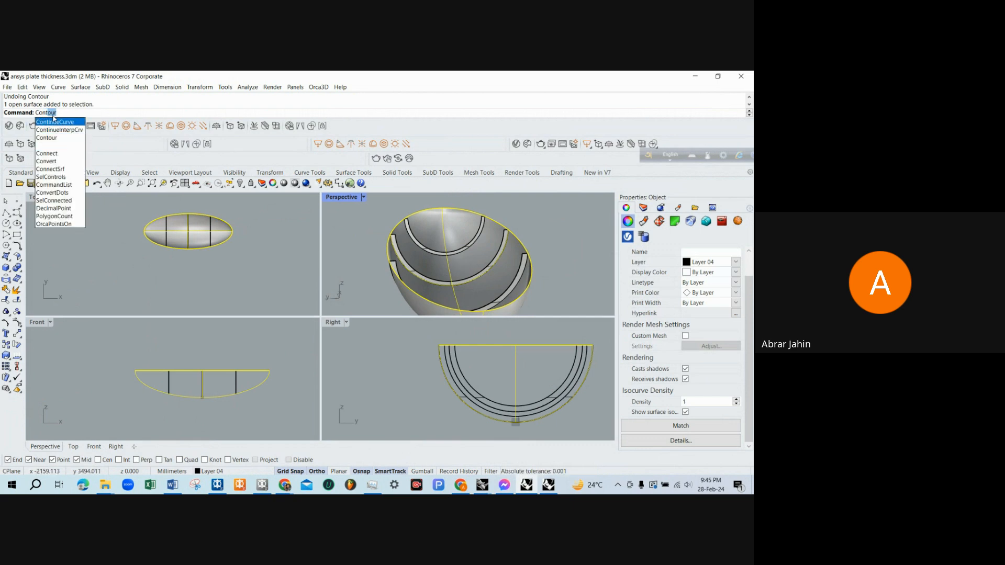
key(Return)
scroll(401, 399, down, 3)
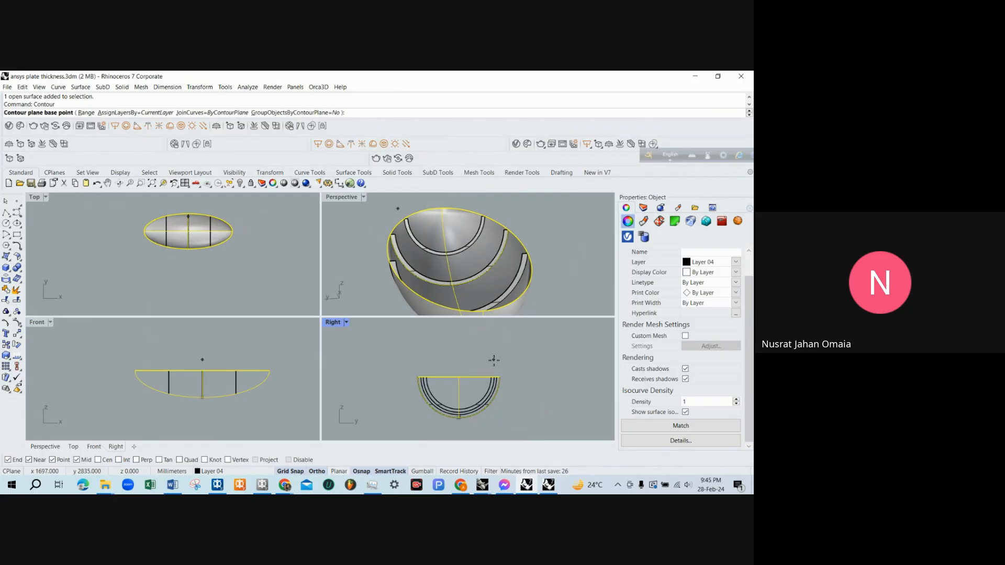
click(459, 376)
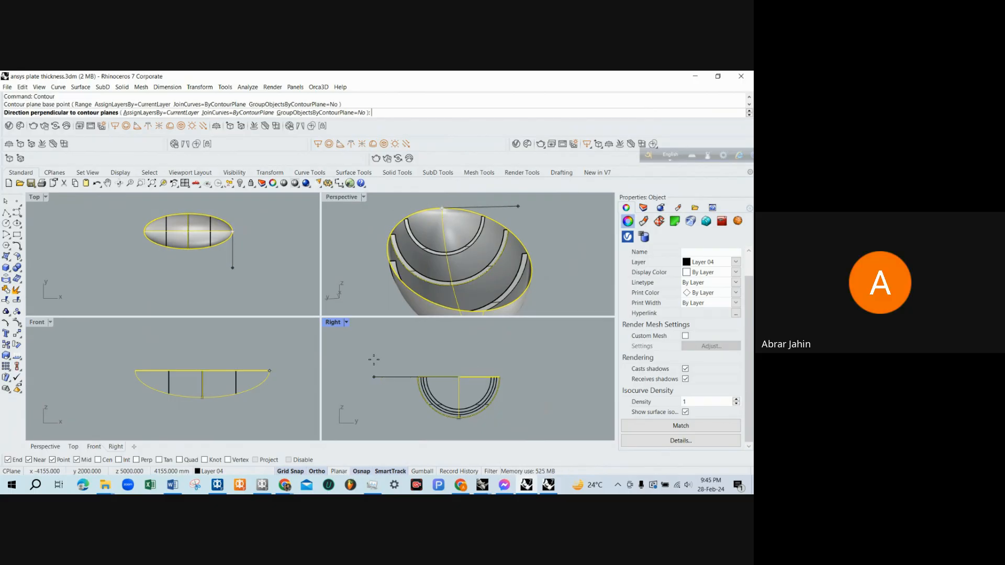
key(Escape)
right_click(496, 366)
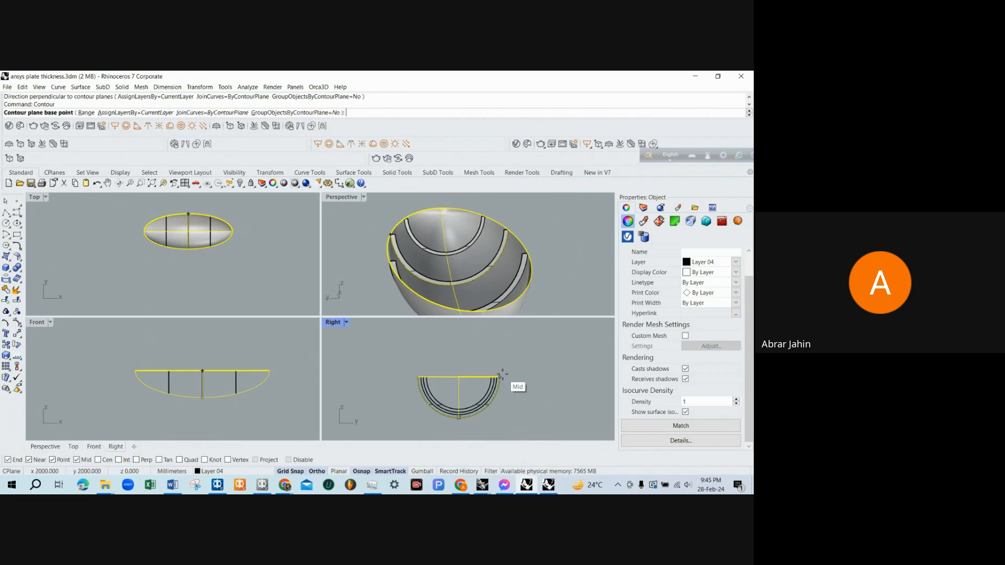
key(Escape)
right_click(457, 367)
click(457, 369)
click(380, 368)
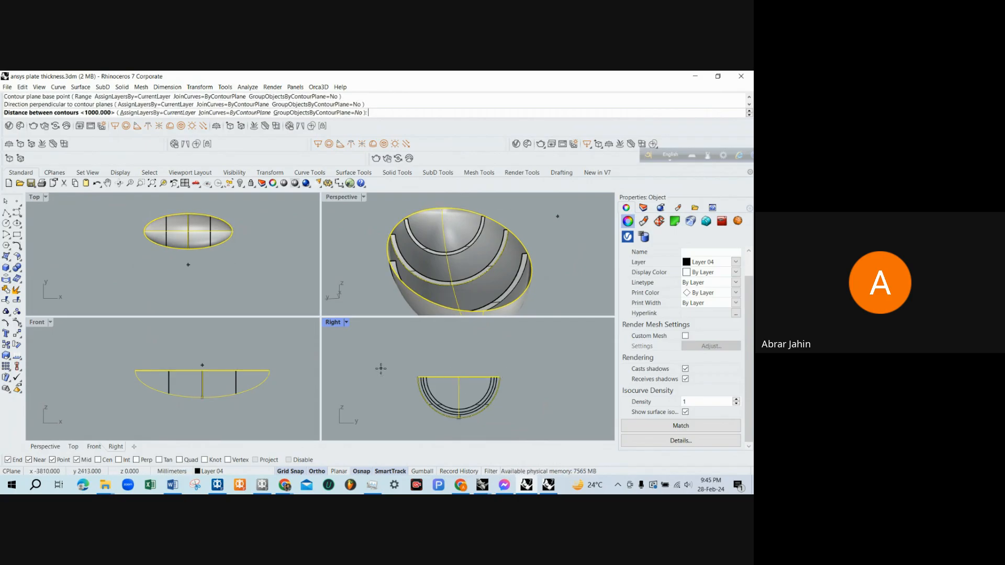
right_click(381, 371)
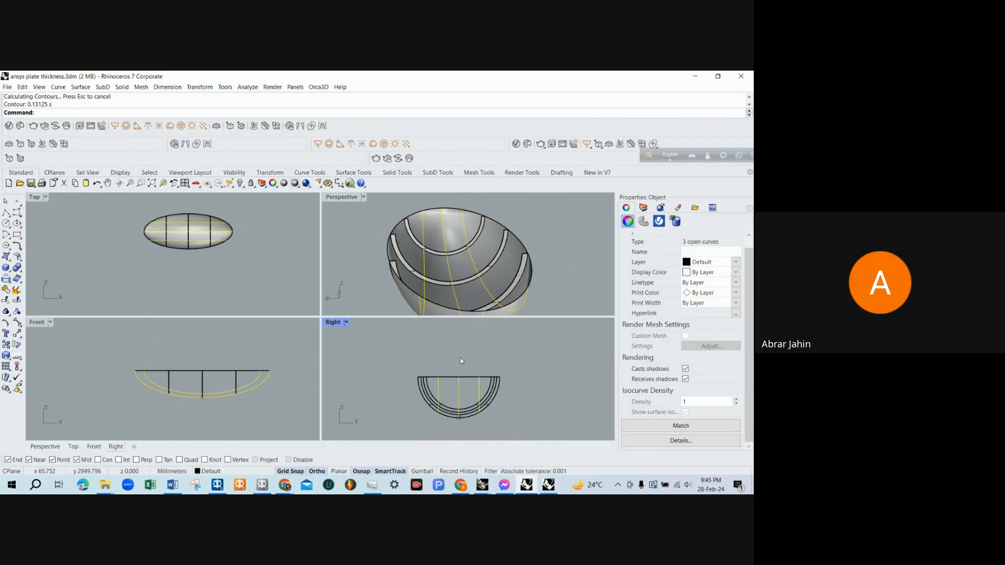
scroll(471, 401, up, 6)
scroll(471, 401, down, 4)
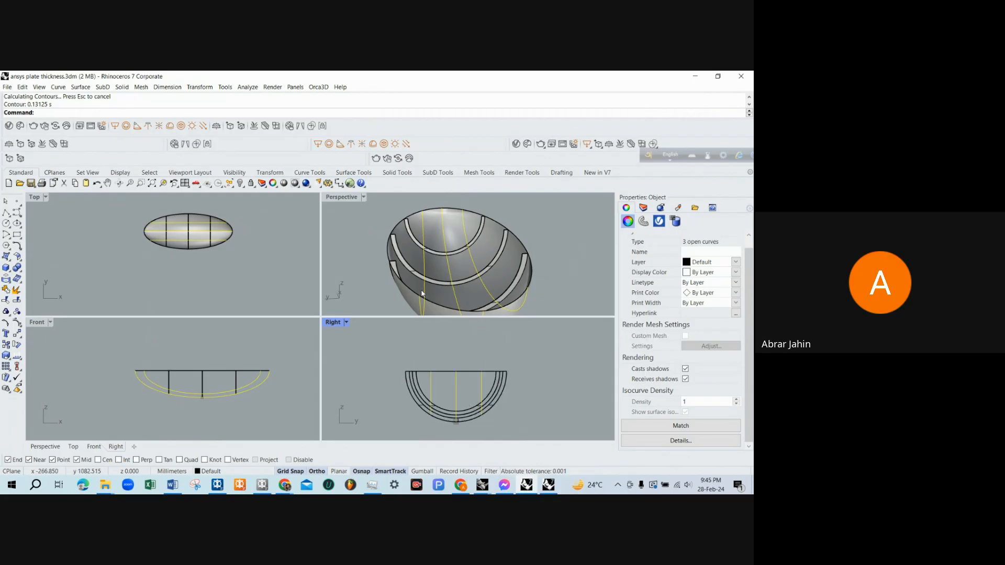
Select only the off-centre contour curve on one side of the hull and maximize the front view.
click(472, 402)
scroll(470, 262, up, 4)
right_drag(472, 261, 445, 258)
click(441, 241)
click(460, 264)
scroll(443, 245, down, 6)
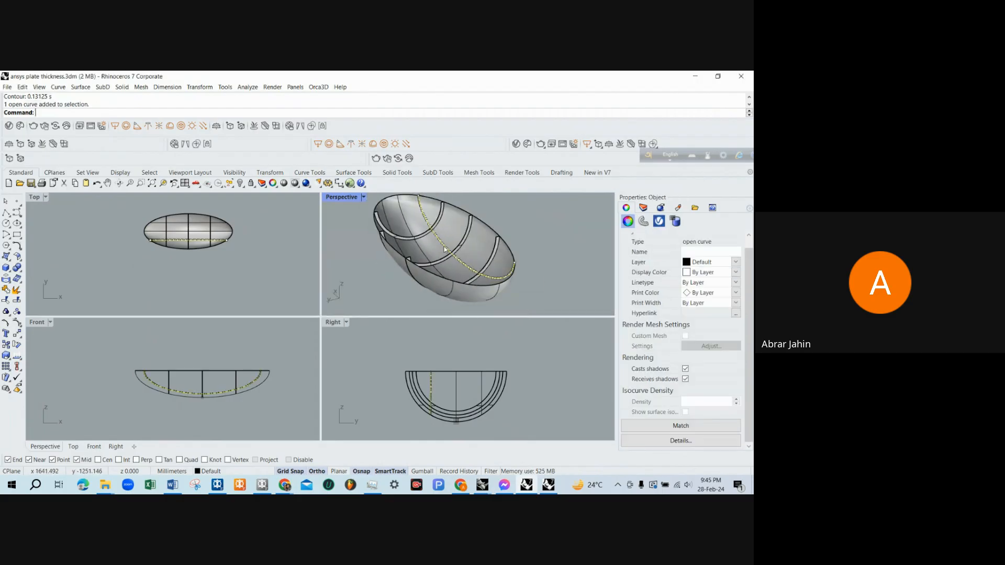
double_click(43, 325)
scroll(215, 418, down, 4)
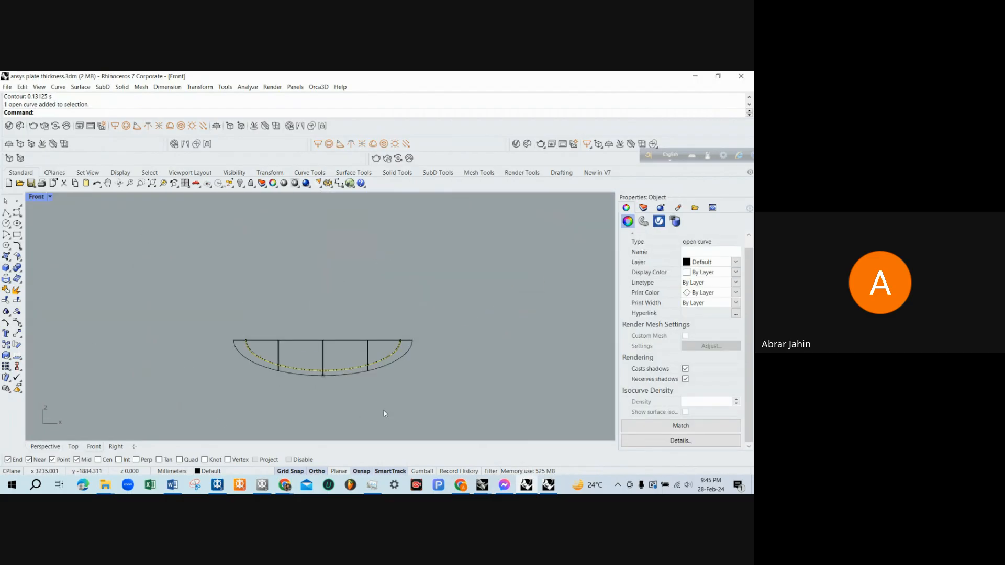
text(m)
key(Return)
scroll(450, 421, down, 4)
click(482, 396)
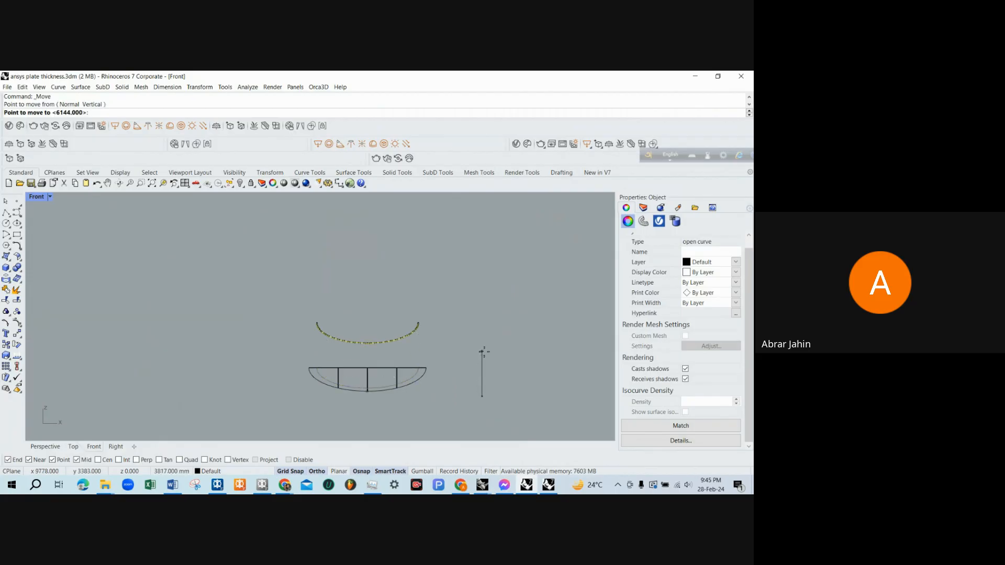
text(2000)
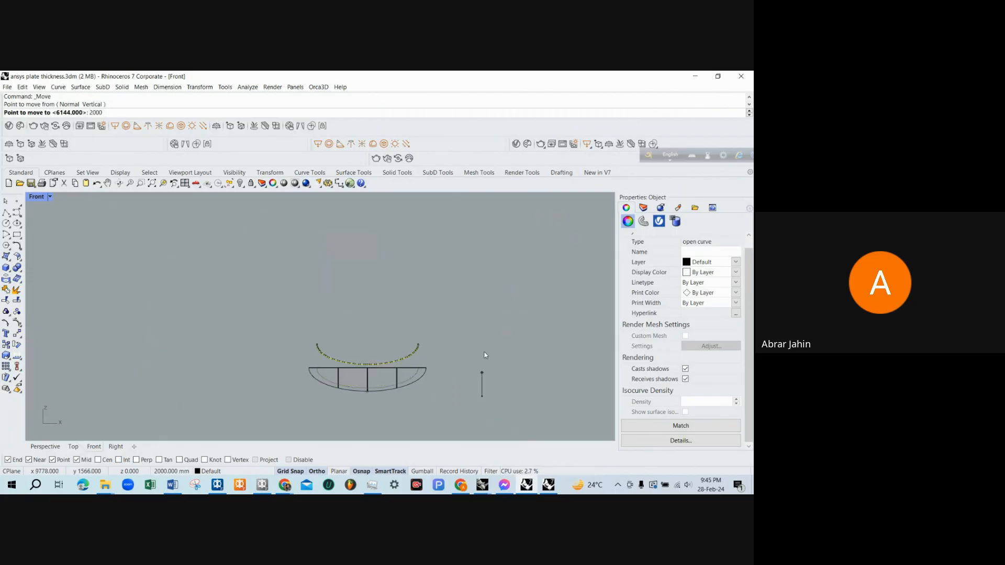
key(BackSpace)
key(BackSpace)
key(BackSpace)
key(BackSpace)
key(Escape)
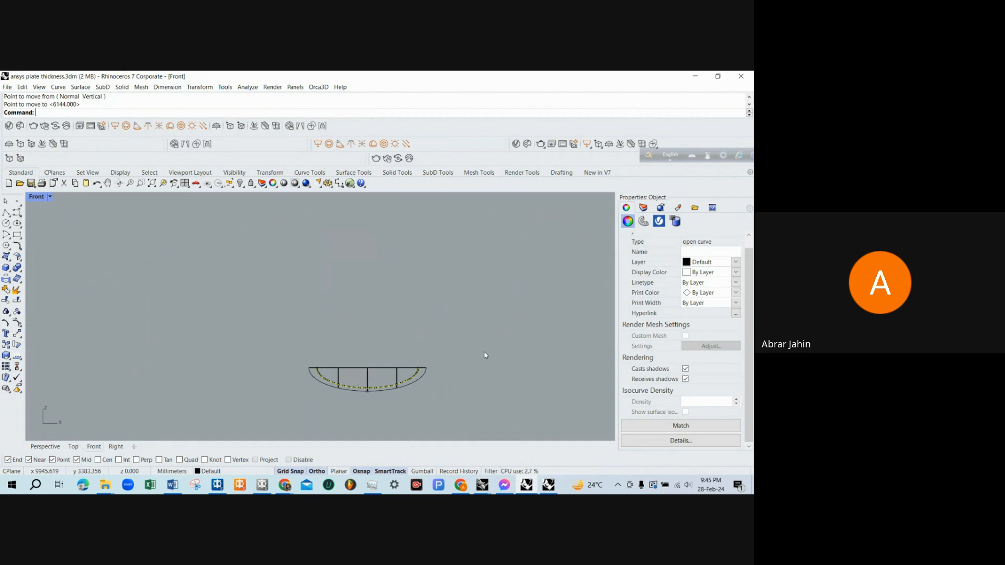
Move the selected contour curve 5000 mm straight up, clear of the hull.
text(M)
key(Return)
click(476, 380)
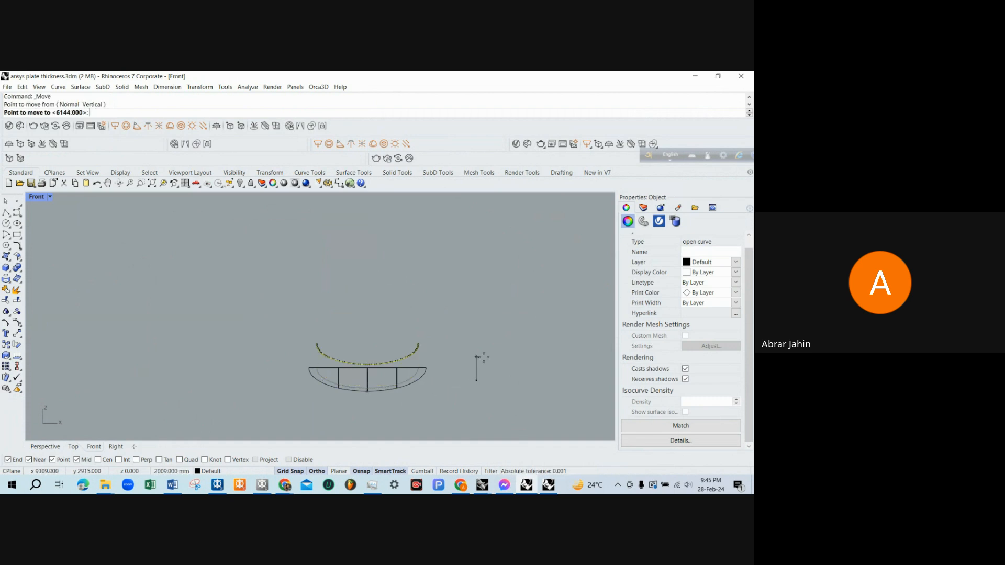
text(5000)
key(Return)
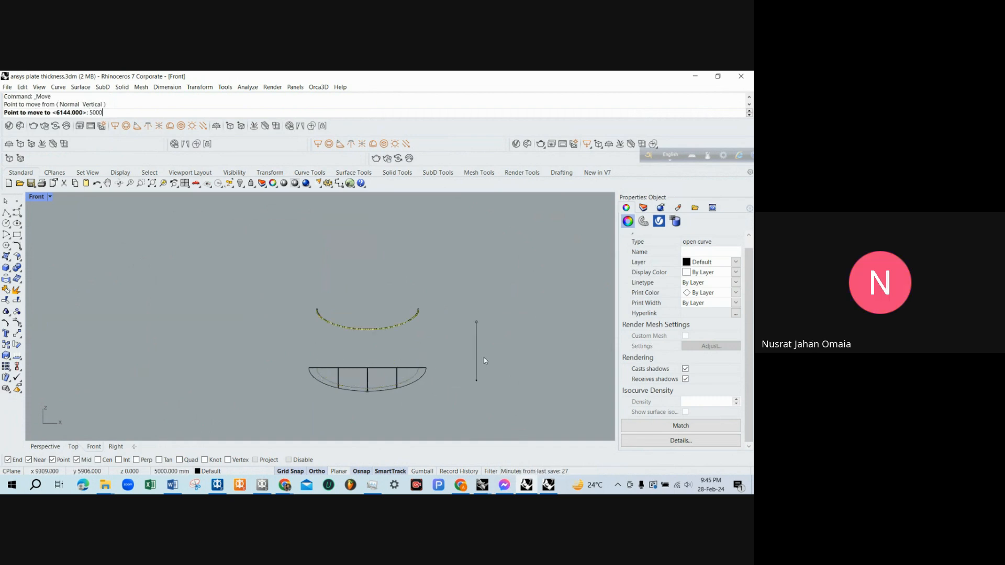
key(Escape)
scroll(381, 324, up, 2)
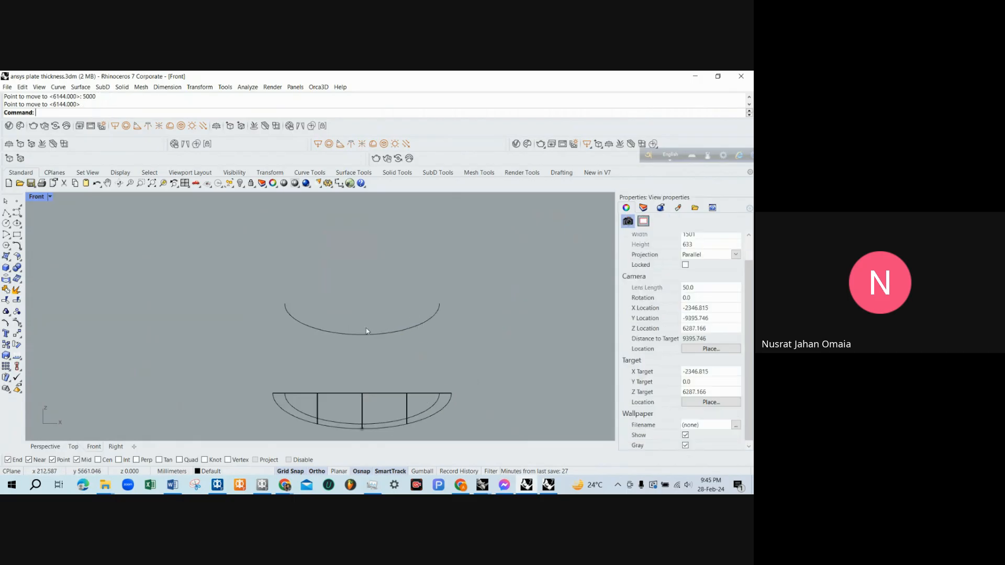
Draw a rectangular polyline around the underside of the raised curve, from one curve end to the other, closing the outline.
click(6, 213)
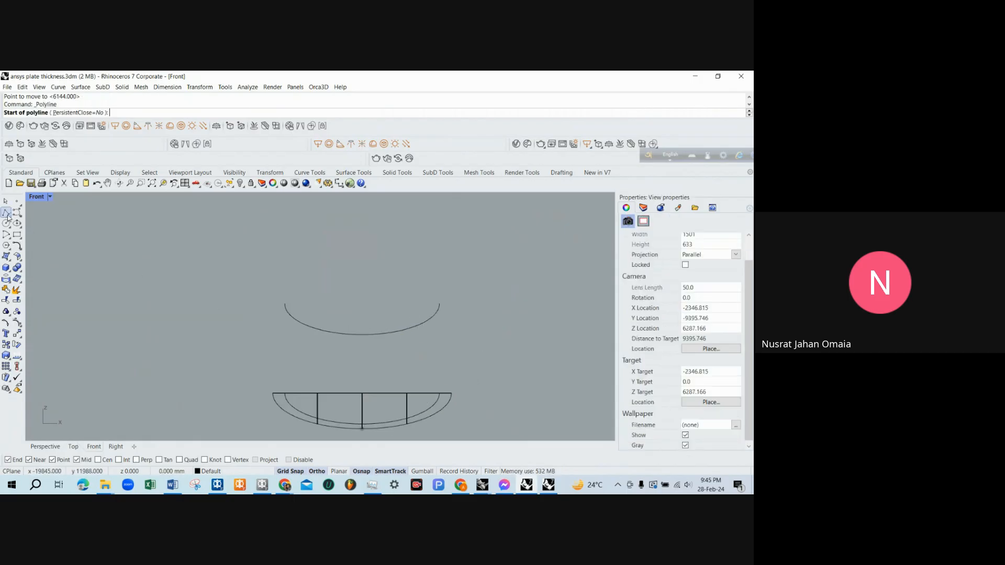
click(285, 303)
click(258, 304)
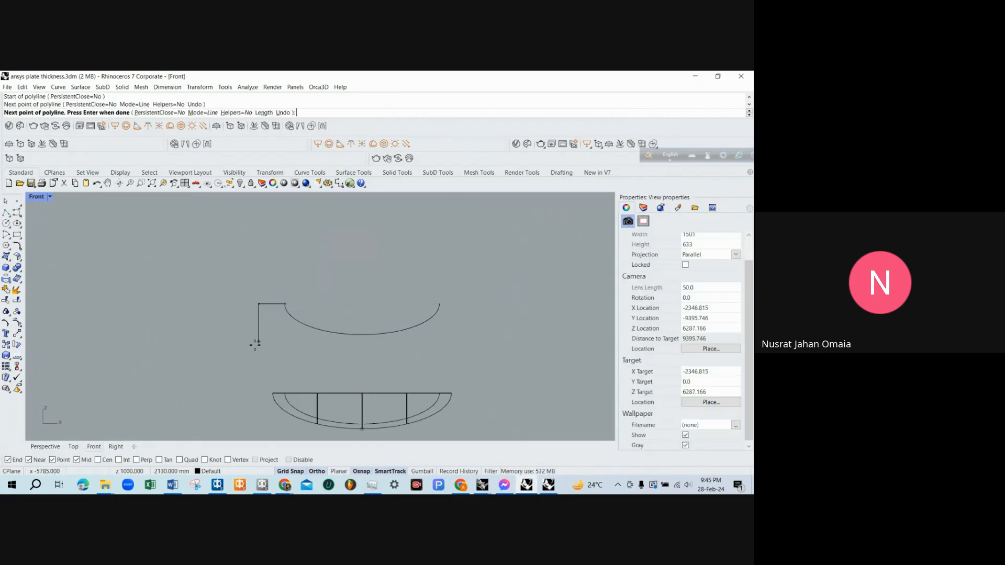
click(468, 360)
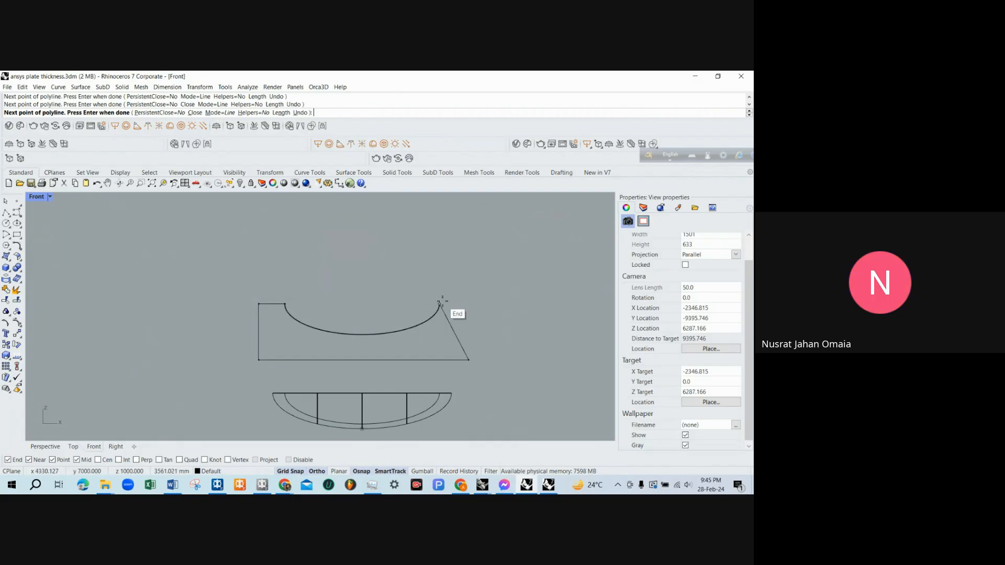
click(469, 304)
click(438, 304)
key(Return)
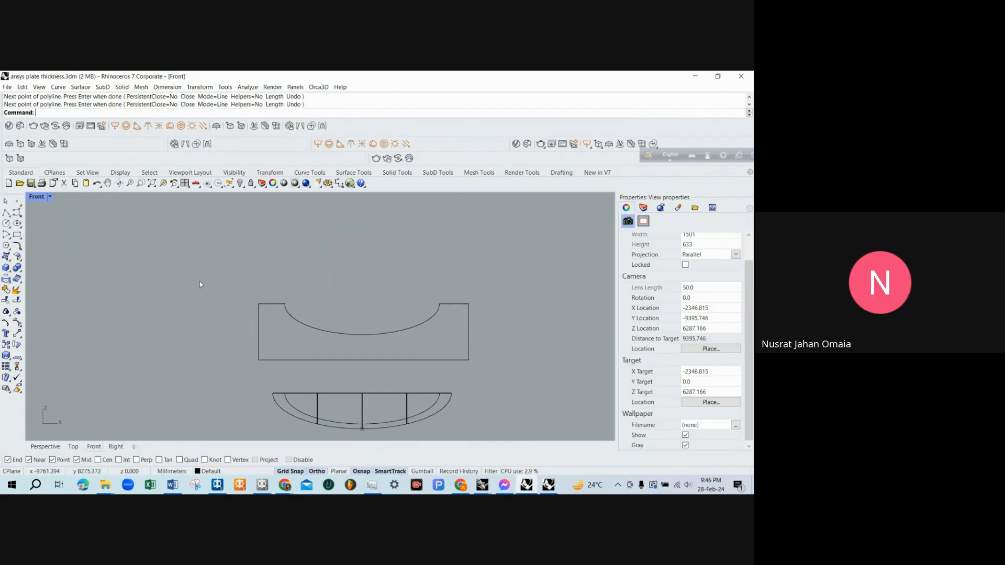
Create a flat surface inside the outline formed by the raised contour curve and the polyline.
drag(188, 283, 529, 375)
double_click(38, 197)
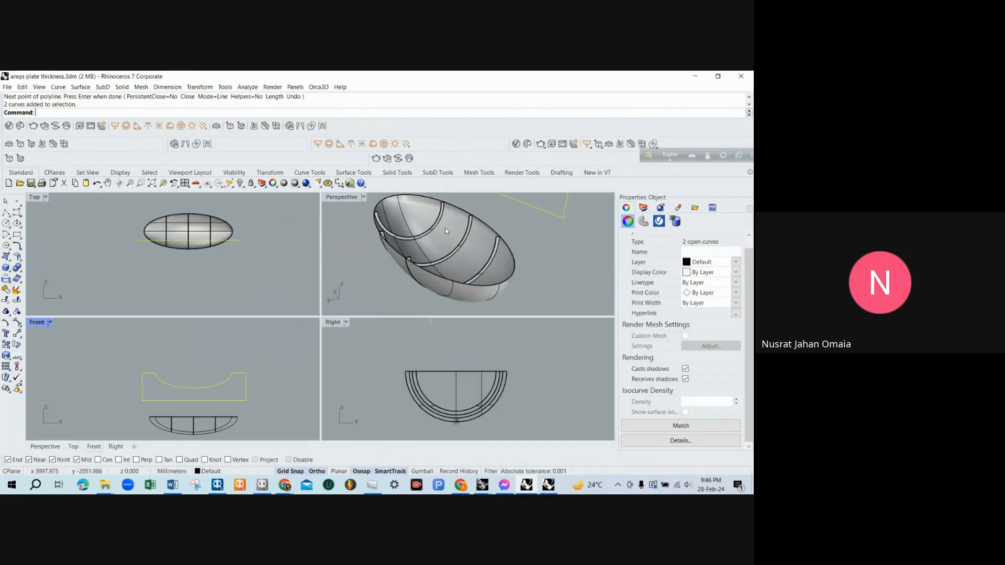
right_drag(446, 230, 485, 231)
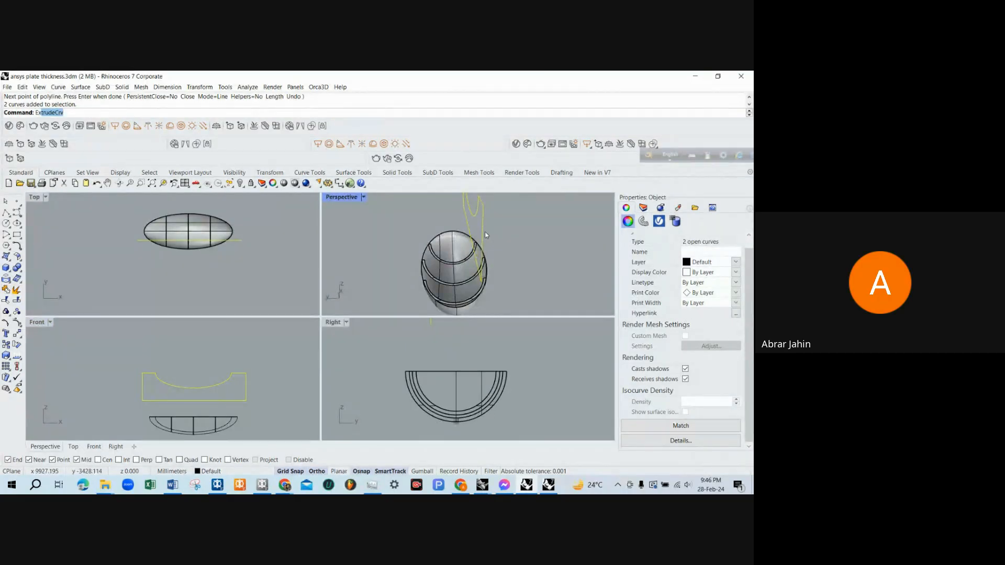
key(Return)
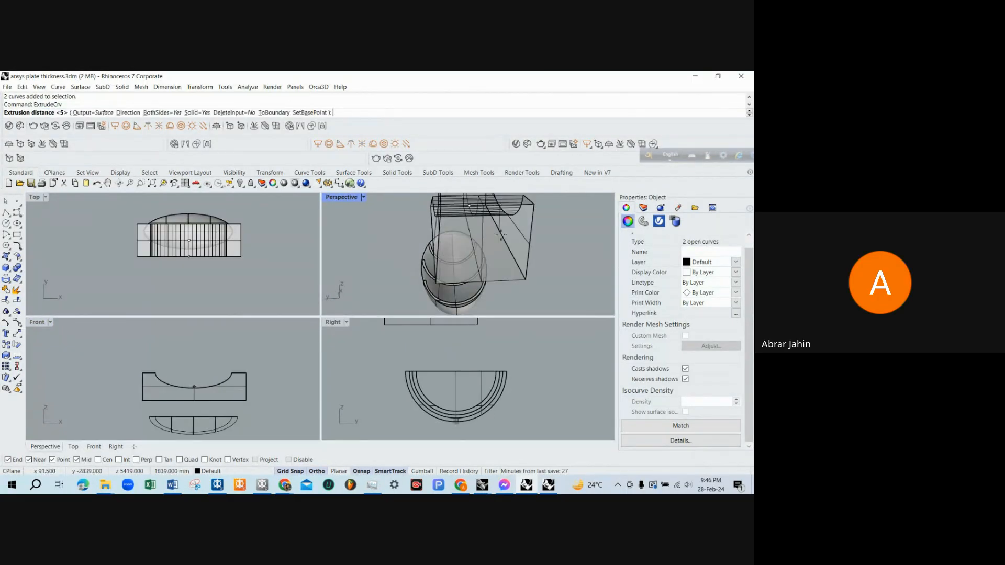
click(501, 235)
mouse_move(501, 234)
right_down()
mouse_move(506, 198)
mouse_move(491, 227)
mouse_move(502, 247)
right_up()
scroll(504, 250, up, 3)
click(507, 253)
scroll(315, 325, down, 4)
Move the flat surface 5000 mm straight down onto the hull.
text(m)
key(Return)
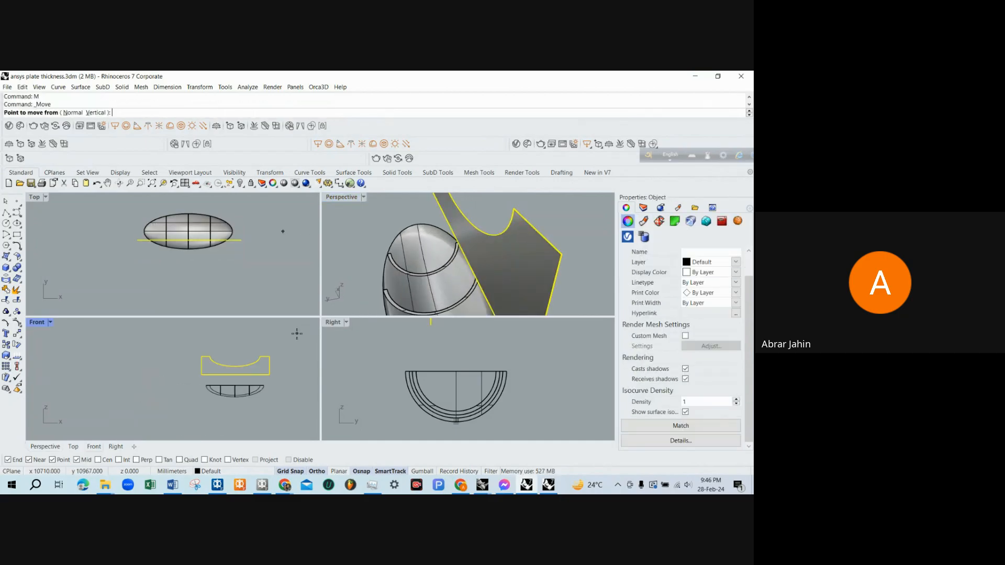
click(297, 333)
text(5000)
key(Return)
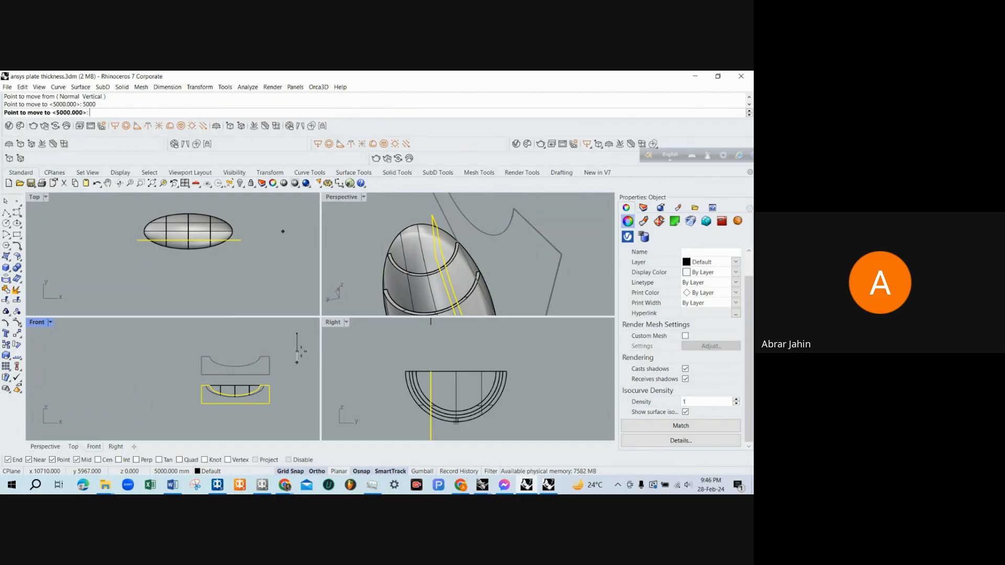
click(301, 351)
key(Escape)
Inspect the lowered flat surface in the maximized perspective view and undo its move.
double_click(344, 198)
right_drag(343, 299, 325, 319)
key(ctrl+z)
scroll(323, 318, down, 6)
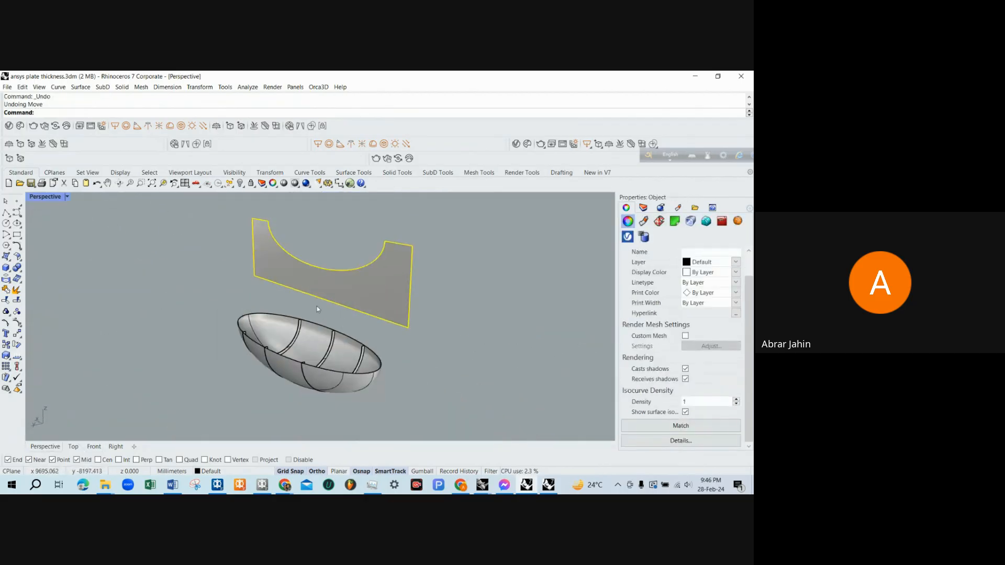
Undo the flat surface and the rectangular polyline around the raised contour curve.
double_click(41, 198)
key(ctrl+z)
key(ctrl+z)
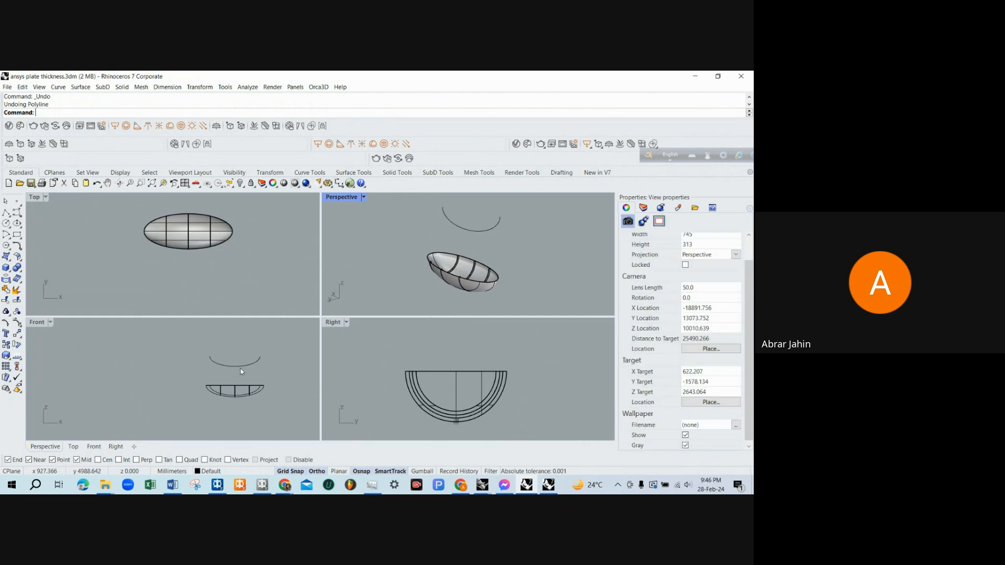
Offset the raised contour curve 150 mm toward its inner side in the front view.
scroll(242, 371, up, 3)
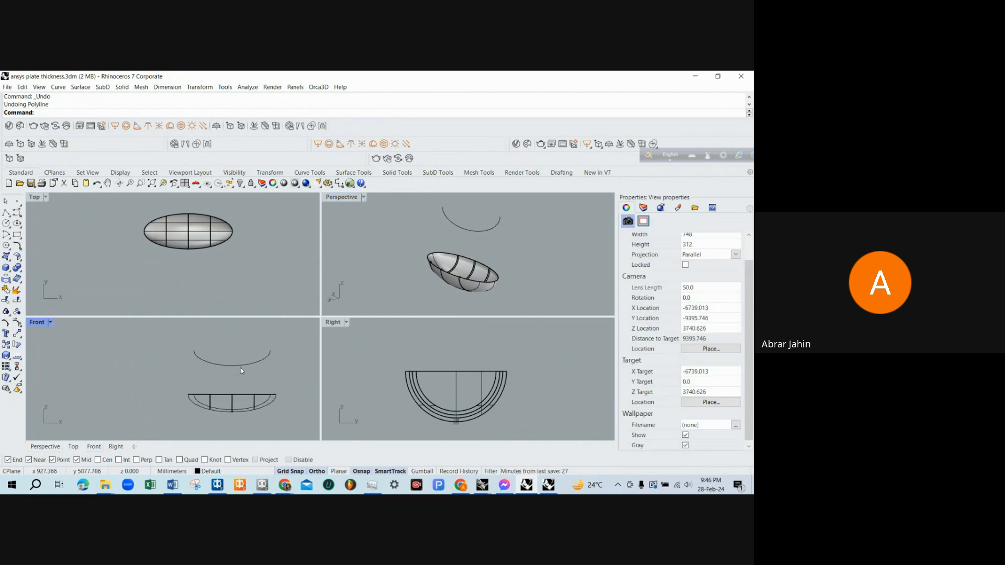
click(240, 362)
text(O)
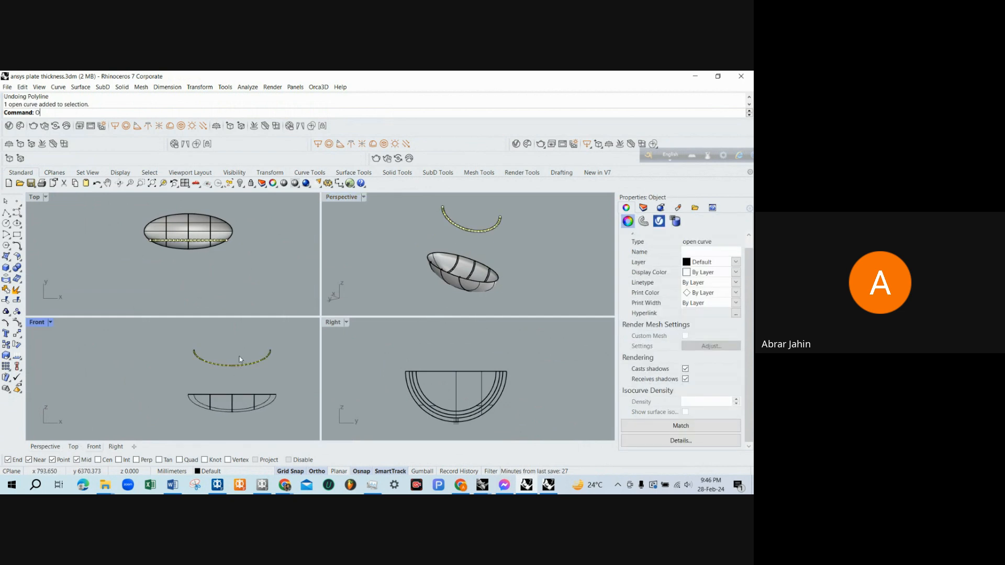
text(ffset)
key(Return)
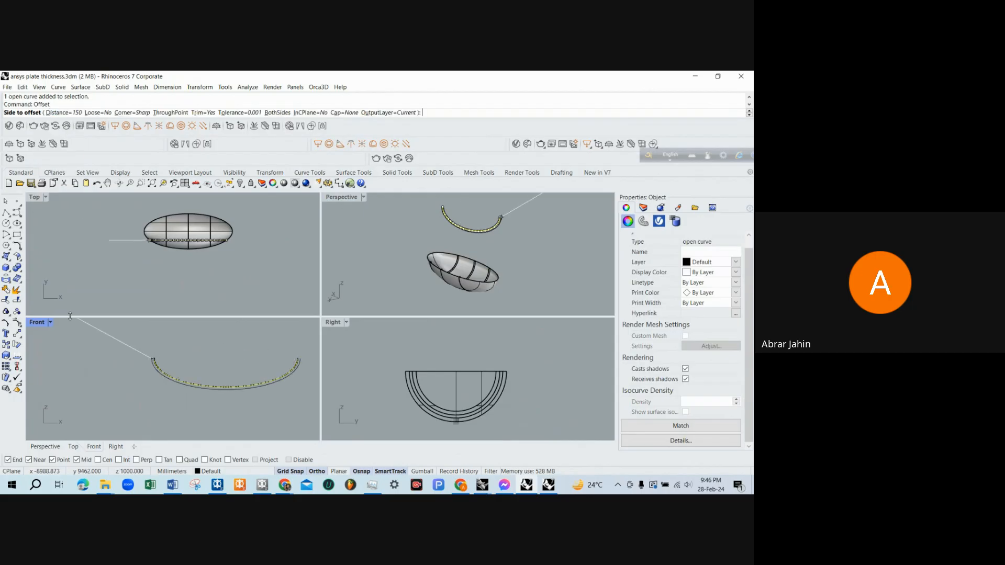
double_click(43, 323)
click(421, 281)
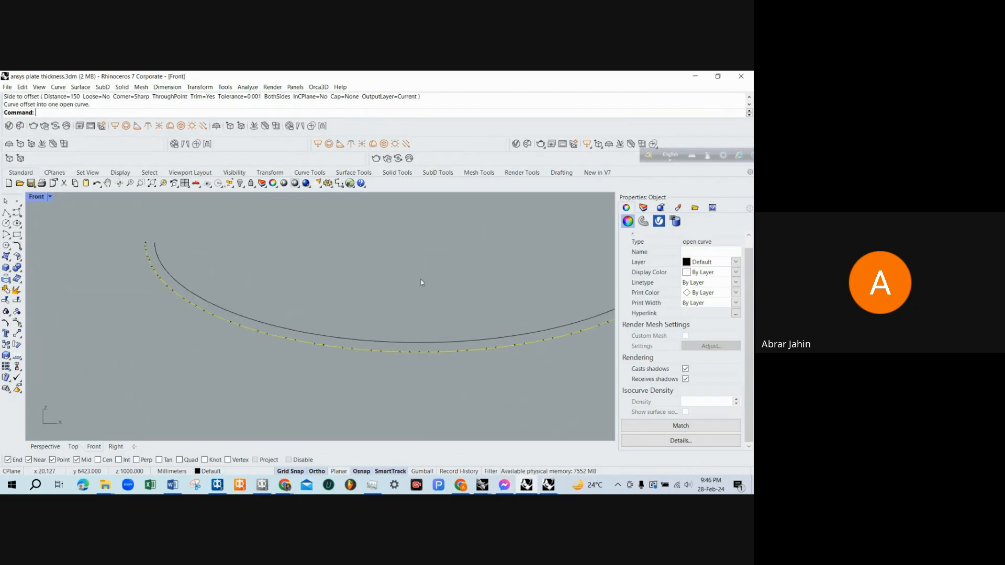
Try drawing a straight horizontal line above the two contour curves and undo it.
scroll(239, 319, up, 10)
click(6, 212)
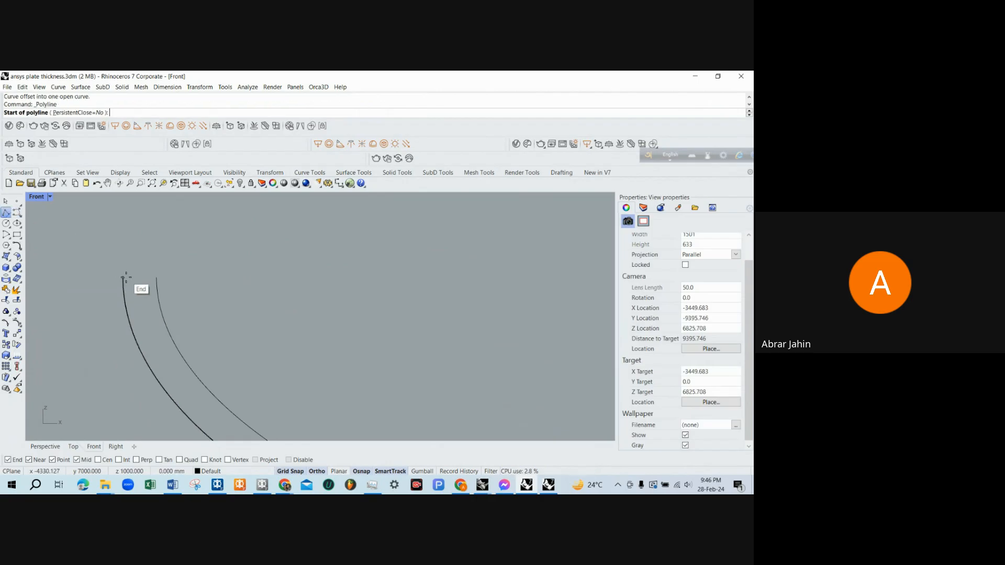
scroll(139, 388, down, 5)
click(103, 317)
click(490, 323)
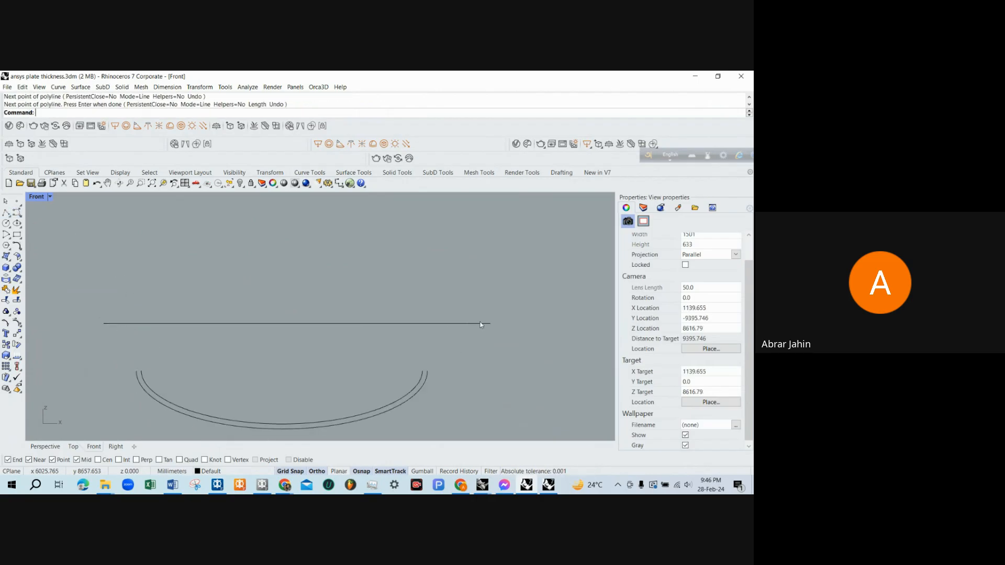
key(Return)
key(ctrl+z)
Draw a horizontal line above both curves, starting over the inner curve's end and extending beyond their opposite ends.
key(Return)
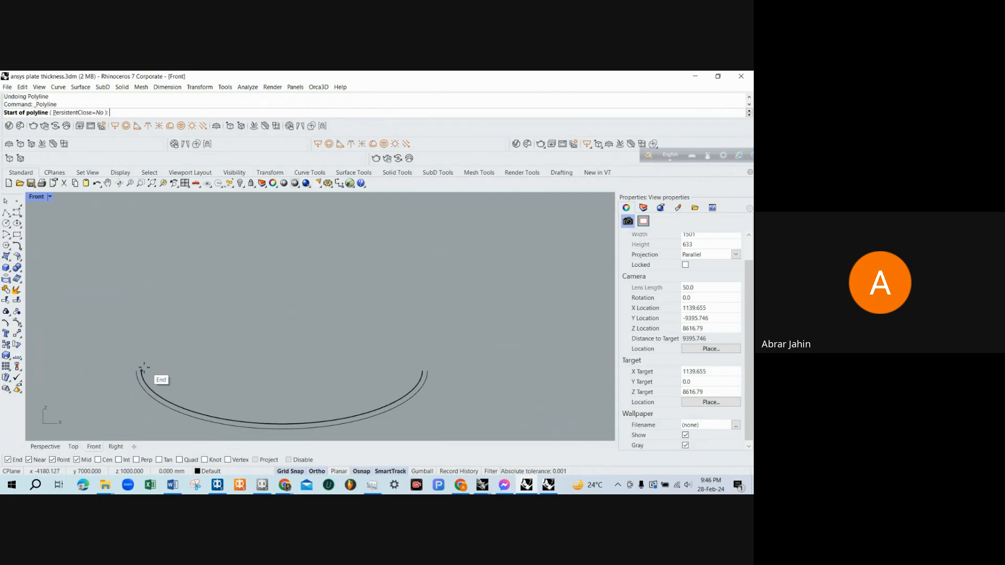
click(142, 304)
click(522, 303)
key(Return)
Move the horizontal line sideways so that it extends past both ends of the contour curves.
text(m)
key(Return)
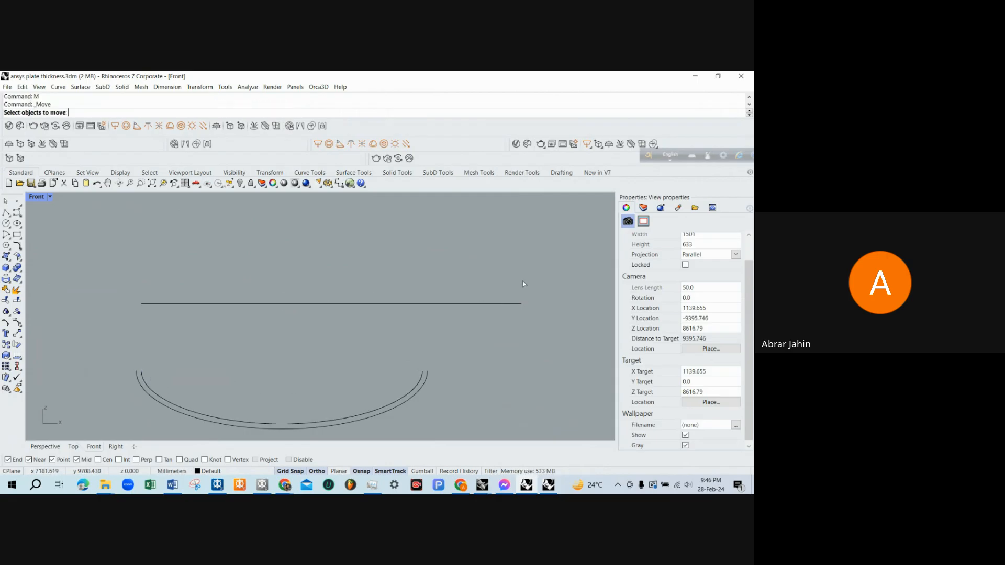
key(Escape)
click(511, 304)
text(m)
key(Return)
click(522, 304)
click(506, 288)
key(Escape)
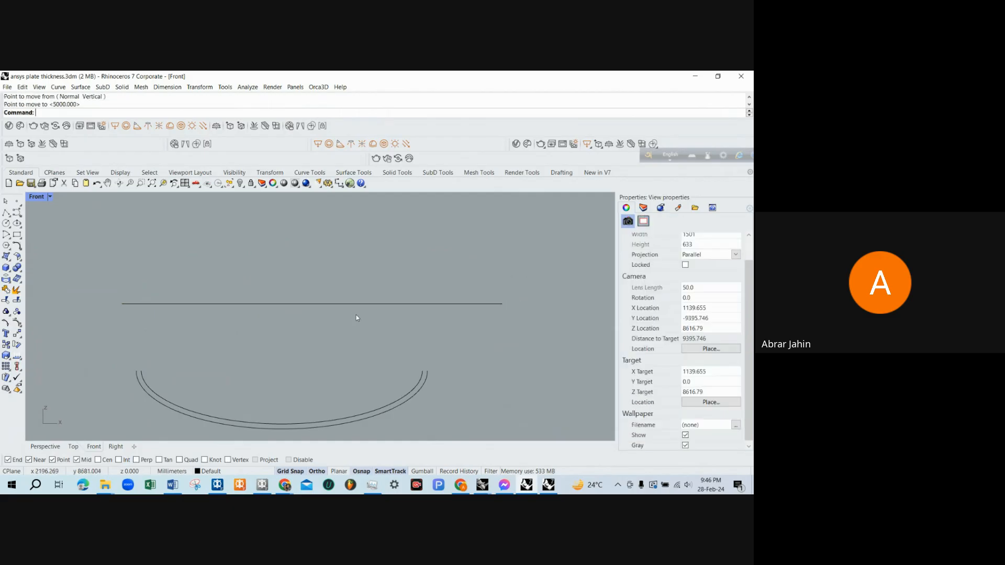
text(extend)
key(Return)
key(Escape)
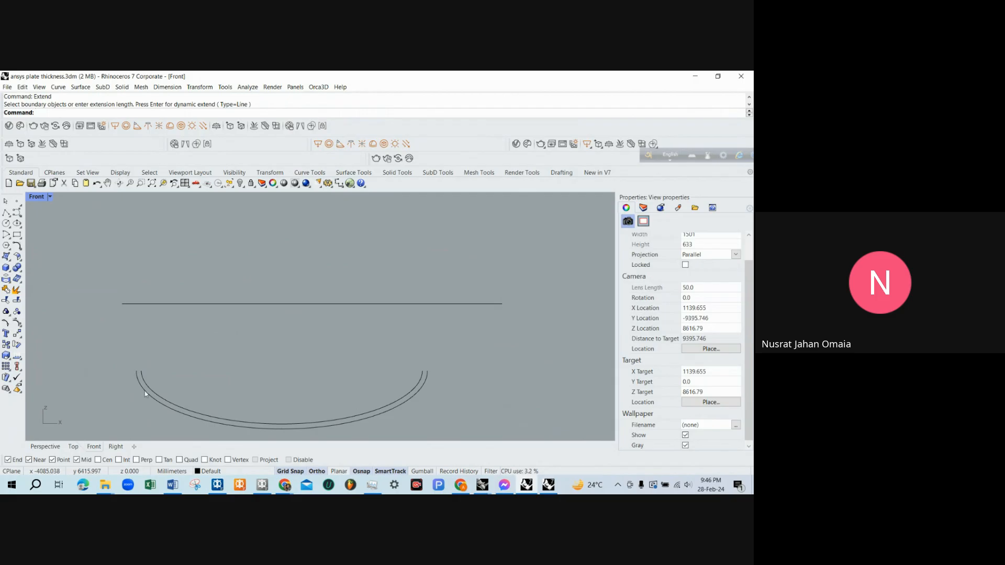
Undo the horizontal line and its move, and toggle the offset off and on, leaving the offset curve in place.
key(ctrl+z)
key(ctrl+z)
key(ctrl+z)
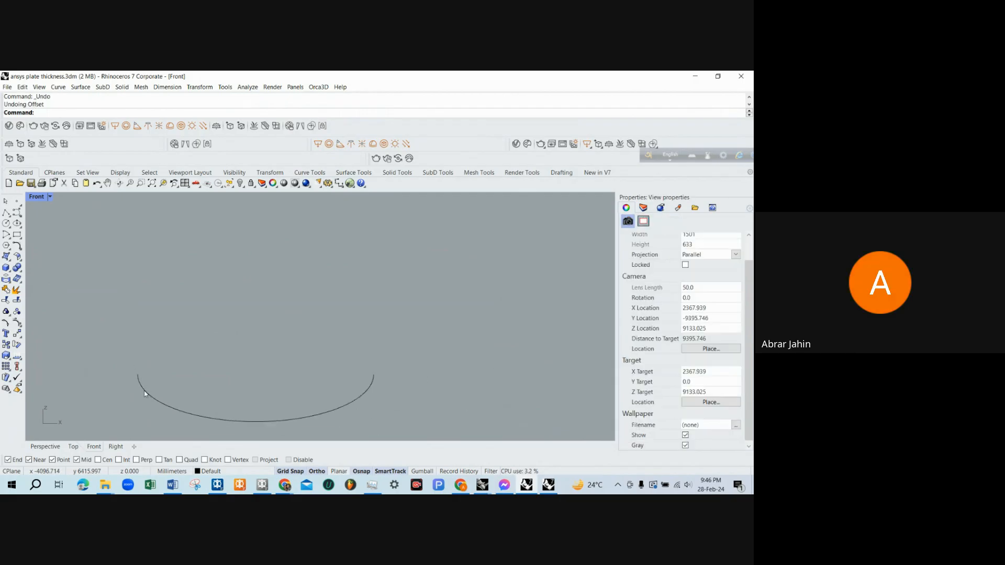
scroll(145, 393, down, 2)
key(ctrl+y)
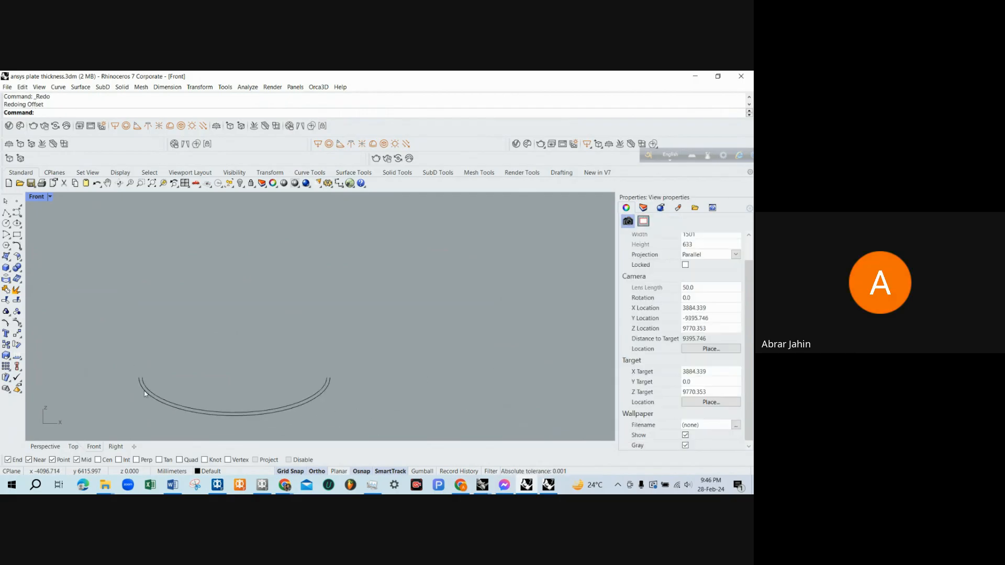
key(ctrl+z)
key(ctrl+y)
Delete the original outer contour curve, keeping the inner offset curve.
scroll(187, 416, up, 6)
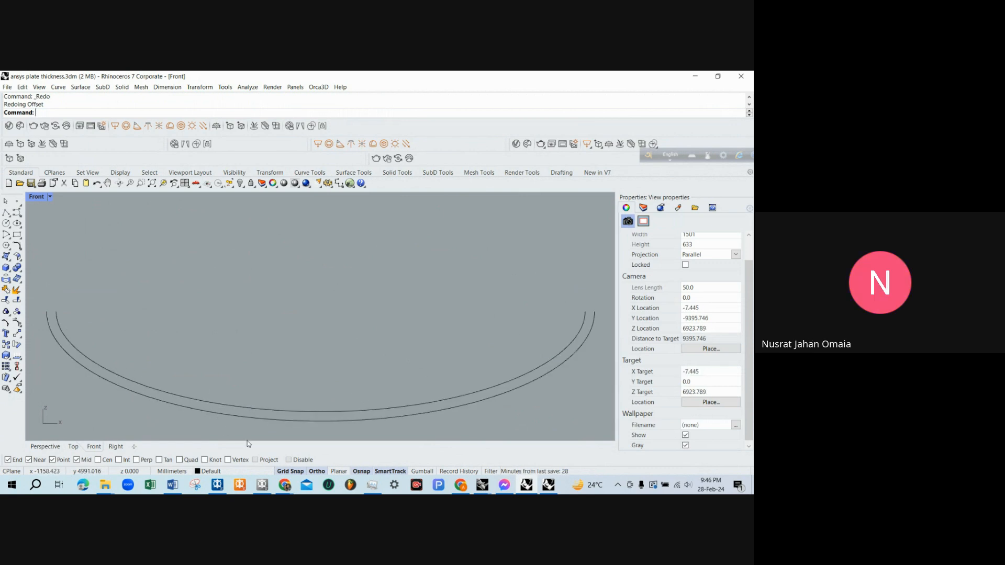
scroll(250, 411, down, 5)
scroll(197, 393, up, 3)
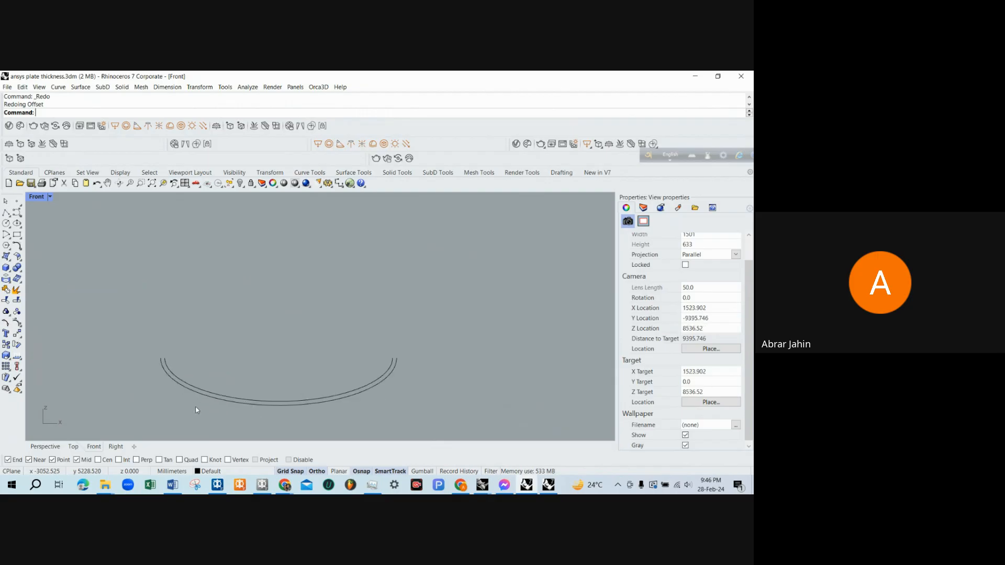
click(176, 379)
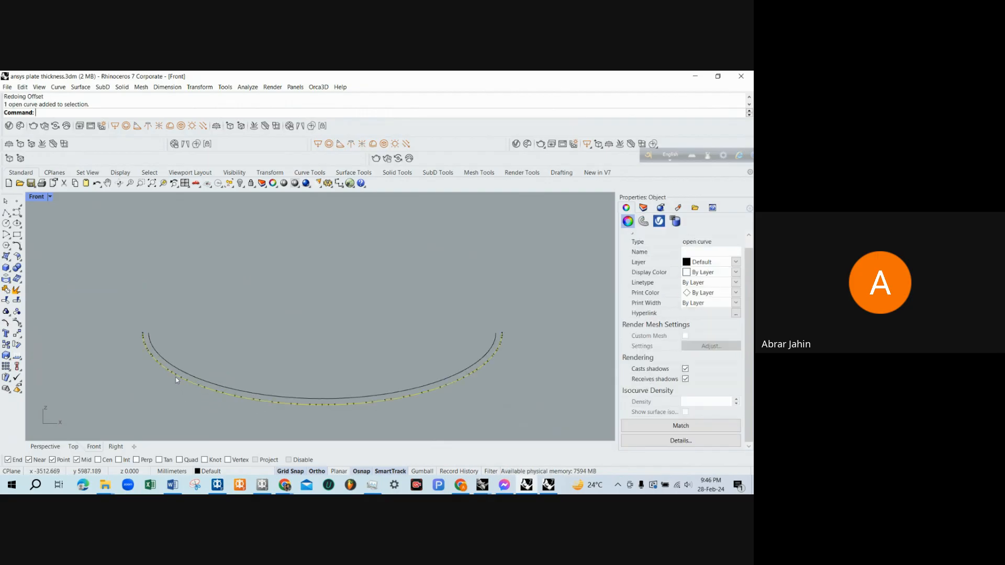
scroll(134, 319, down, 4)
scroll(135, 354, up, 6)
scroll(105, 314, down, 4)
key(Delete)
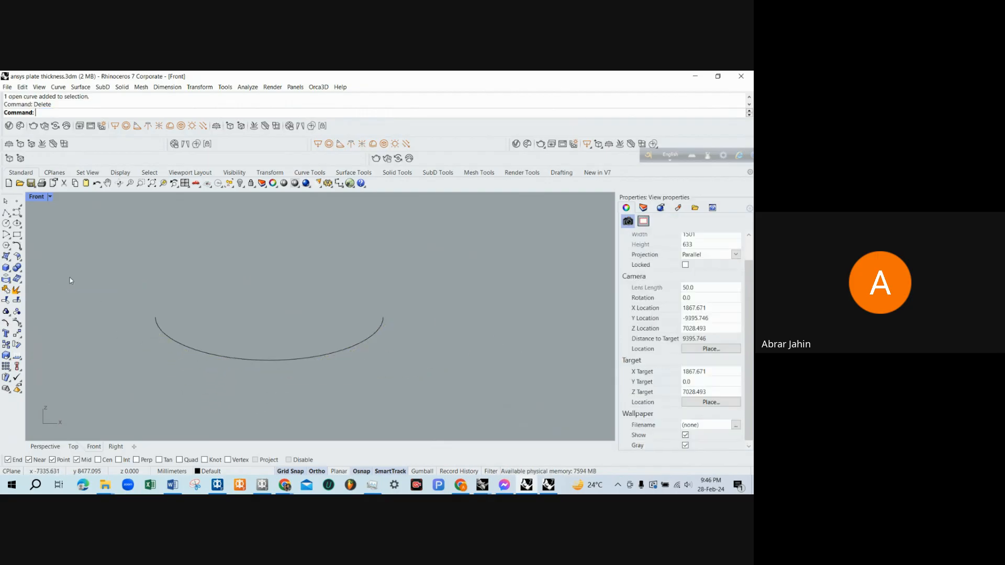
Draw a rectangular polyline about 2625 mm high around the underside of the offset curve, from one curve end to the other.
click(6, 213)
click(155, 313)
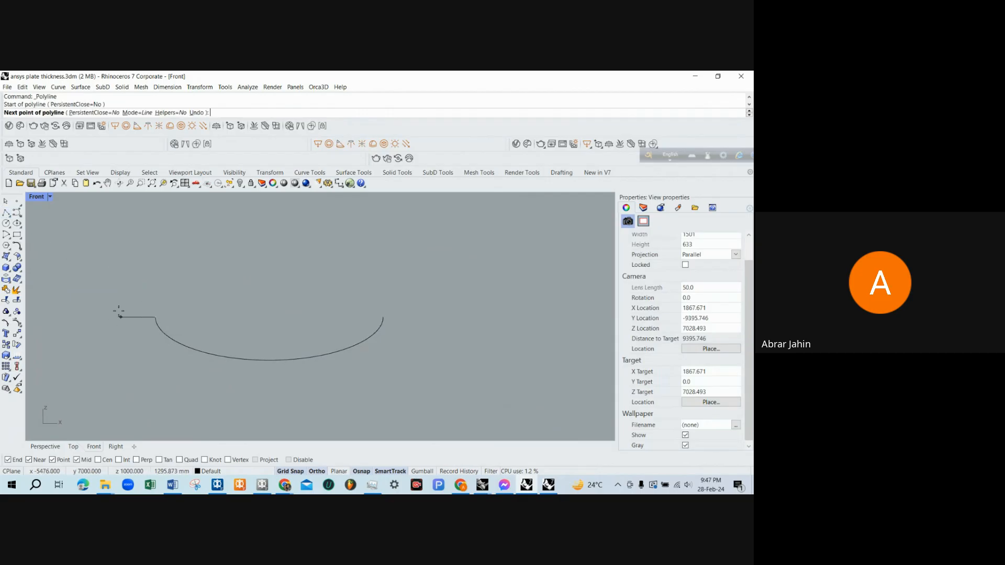
click(110, 314)
click(109, 386)
scroll(110, 386, down, 2)
click(322, 411)
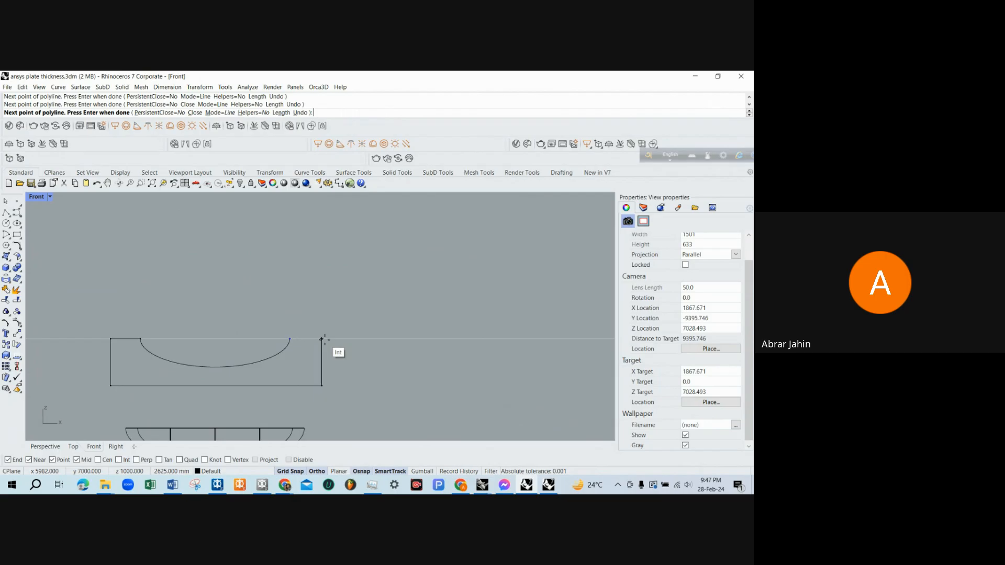
click(322, 339)
click(290, 339)
right_click(290, 339)
Extrude the outline of the offset curve and polyline 5 mm to both sides as a solid plate, and delete the source curves.
scroll(290, 339, down, 4)
drag(122, 334, 321, 387)
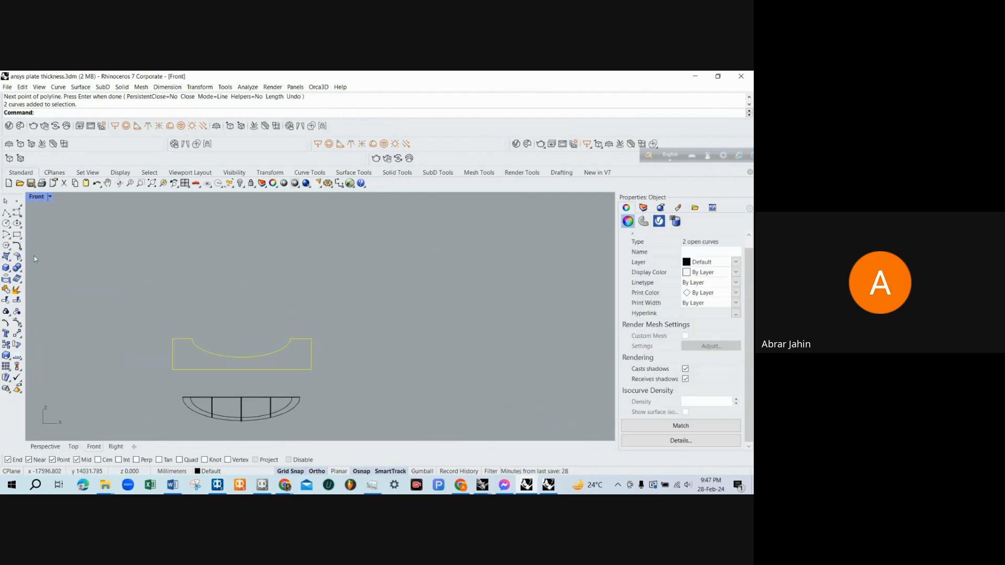
double_click(33, 199)
text(ExtrudeCrv)
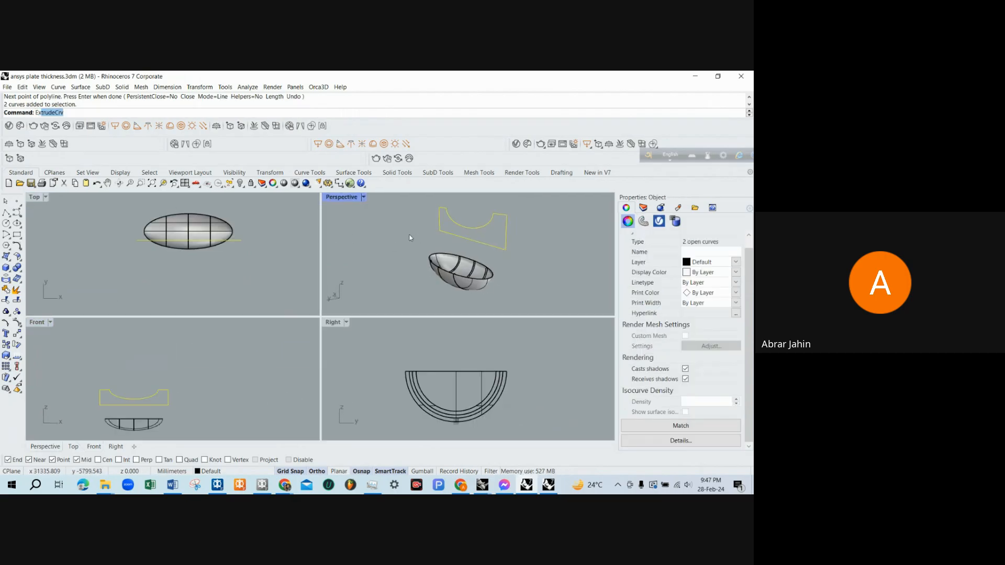
key(Return)
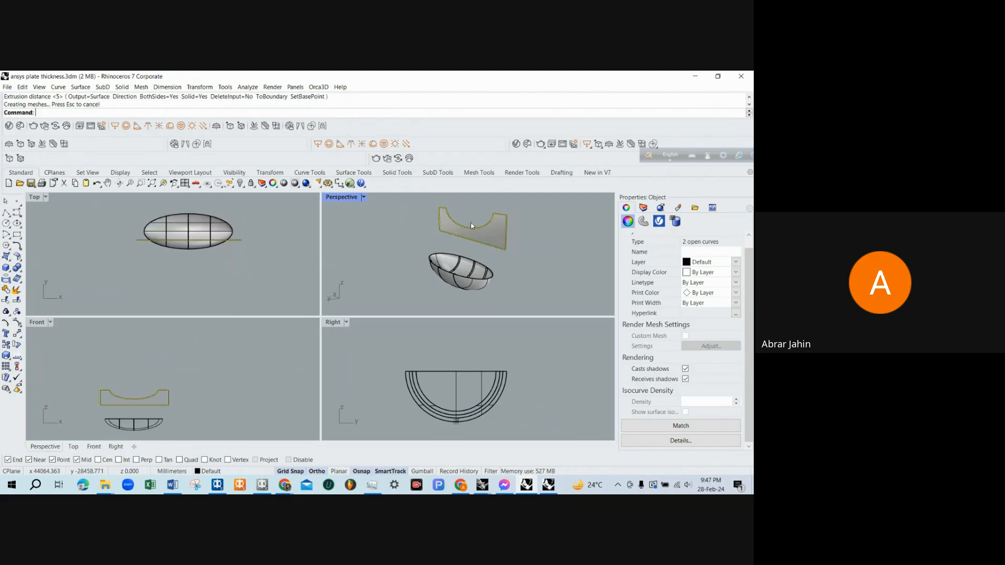
click(477, 227)
key(Delete)
Move the extruded plate 5000 mm straight down onto the hull.
click(476, 253)
scroll(239, 301, down, 4)
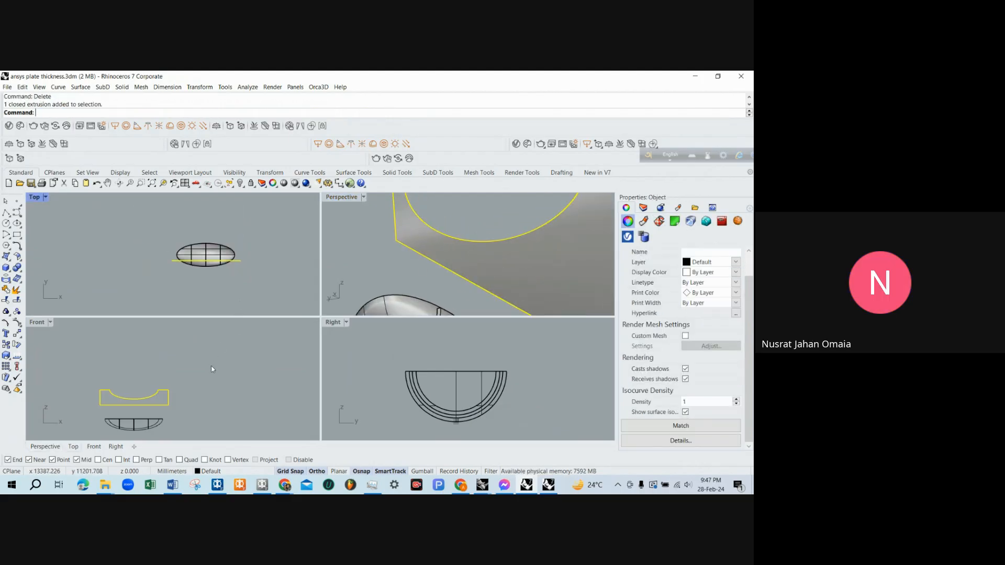
scroll(196, 360, down, 8)
scroll(183, 401, up, 12)
text(m)
key(Return)
click(228, 341)
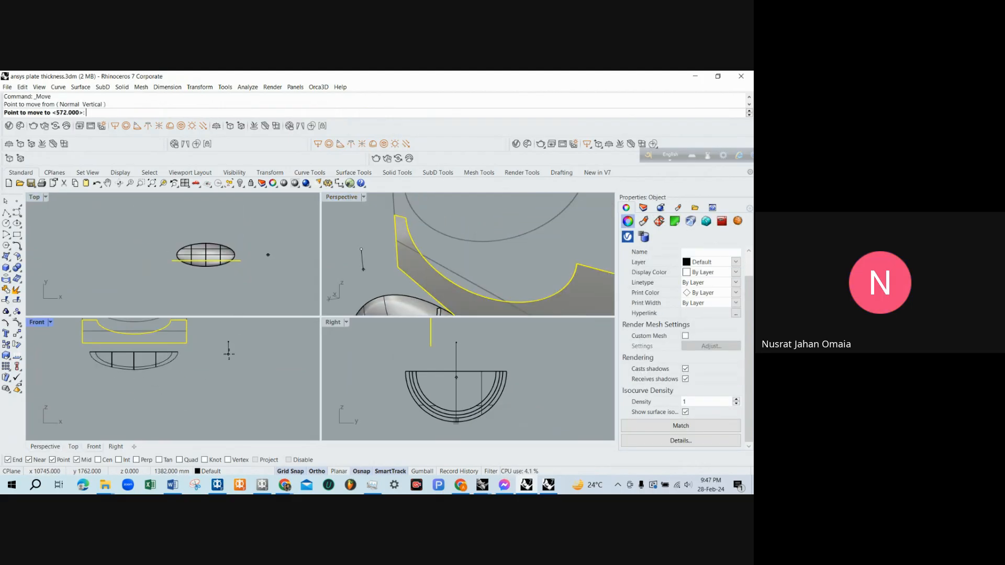
text(5000)
key(Return)
click(229, 354)
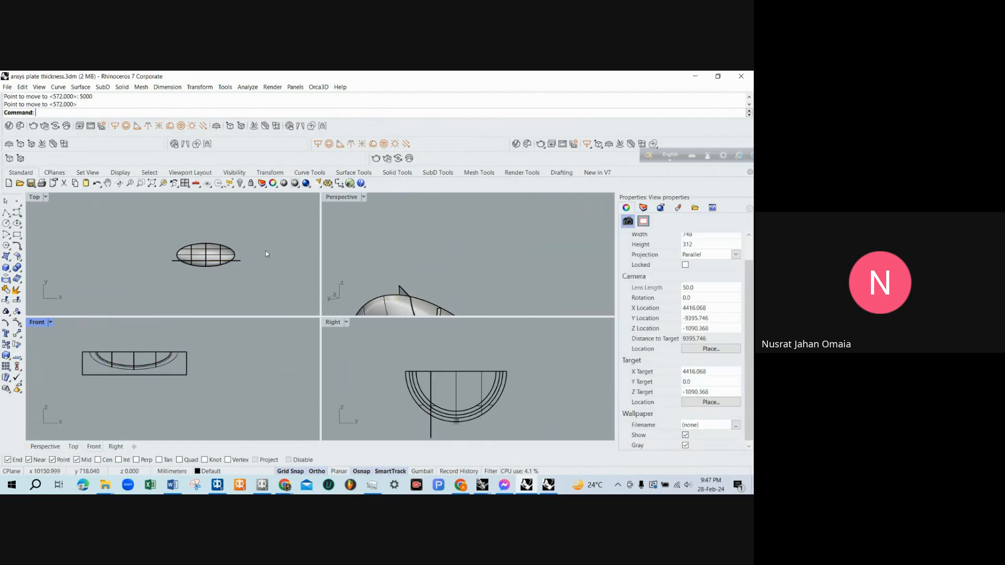
Examine in the maximized perspective view how the lowered plate meets the hull and the frames.
double_click(331, 201)
right_drag(250, 243, 270, 330)
scroll(215, 251, down, 6)
scroll(284, 323, up, 6)
scroll(191, 360, up, 4)
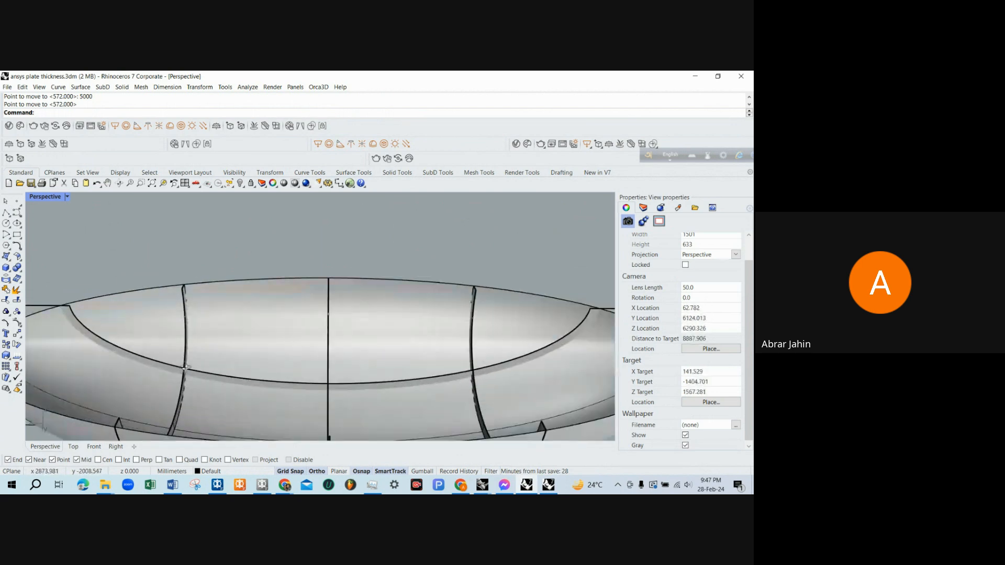
right_drag(190, 359, 481, 304)
scroll(372, 325, down, 4)
scroll(480, 303, up, 5)
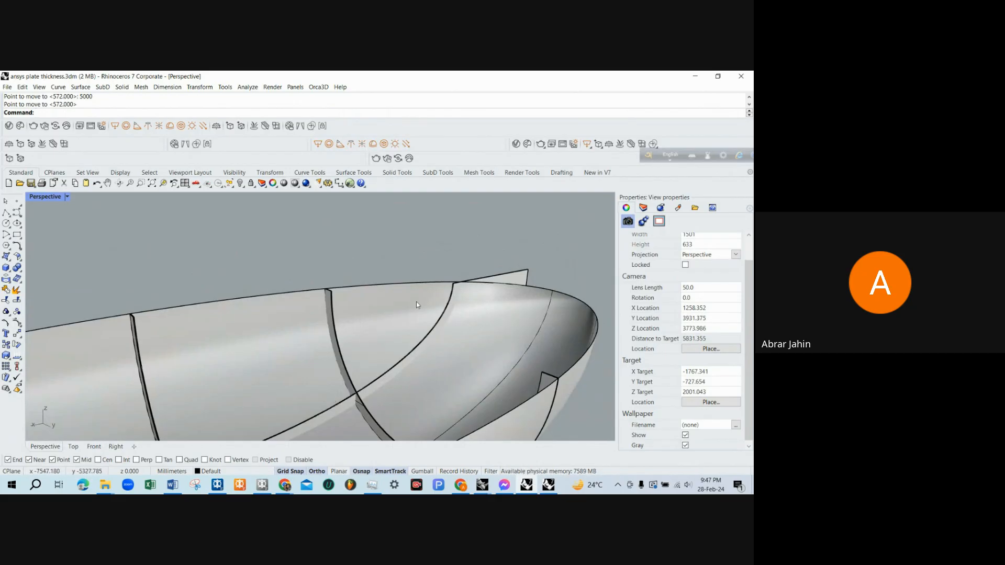
scroll(416, 323, down, 6)
right_drag(416, 323, 216, 352)
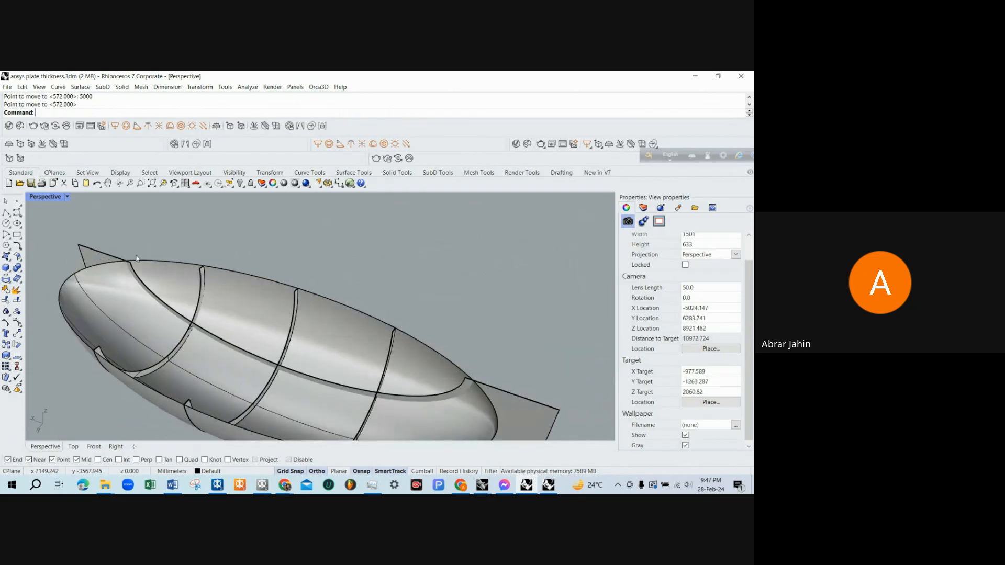
scroll(191, 344, up, 6)
scroll(193, 343, down, 4)
click(227, 329)
key(Escape)
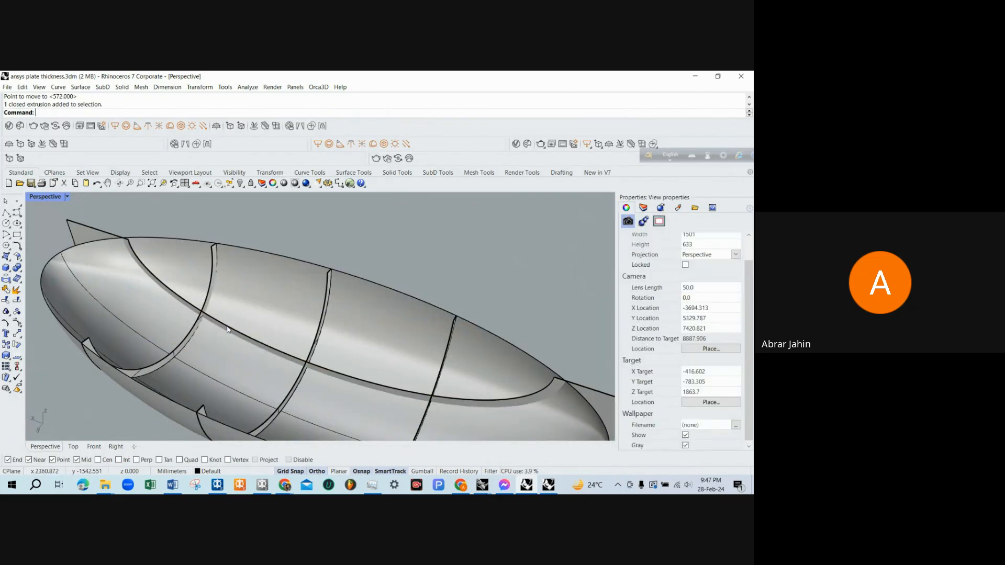
Boolean-split the longitudinal plate with the hull and delete the part outside the hull.
text(B)
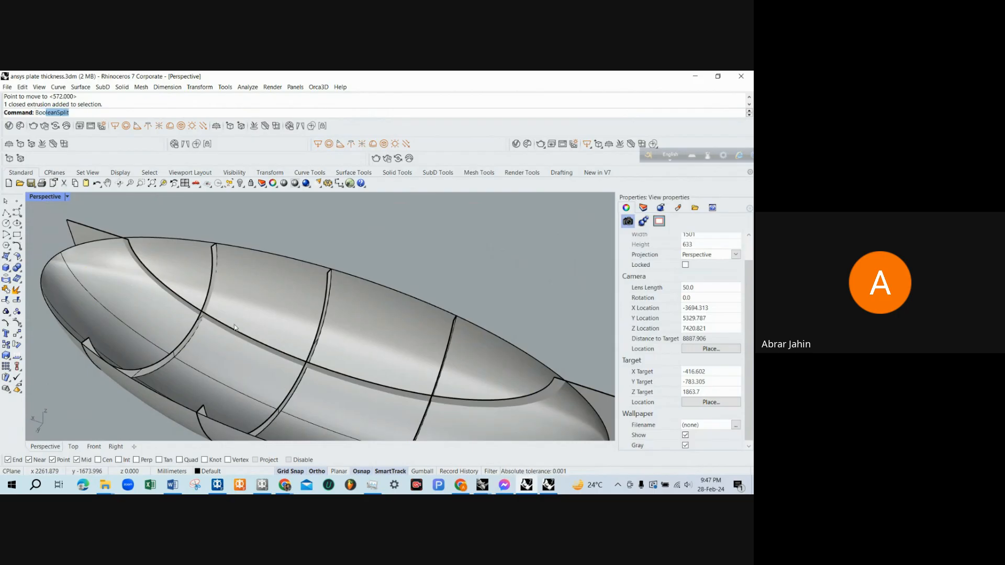
text(oo)
key(Return)
click(83, 230)
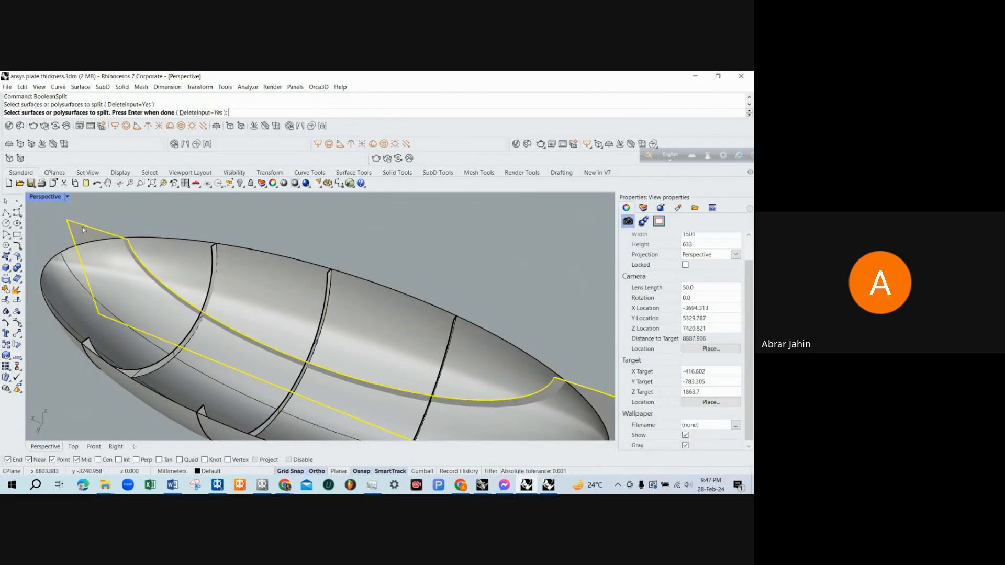
key(Return)
click(105, 237)
key(Delete)
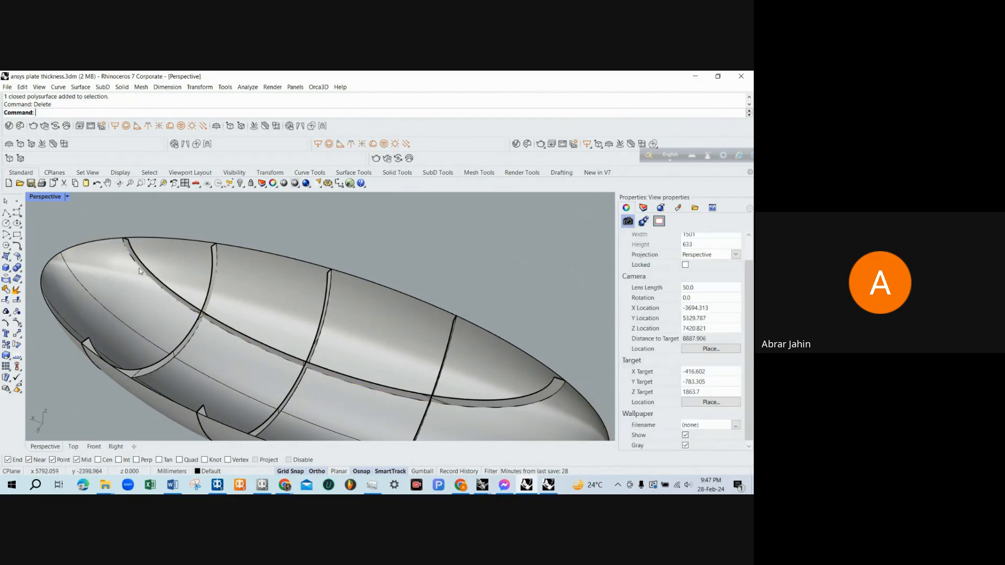
Inspect the trimmed longitudinal plate and its crossings with the transverse frames inside the hull.
right_drag(106, 237, 390, 308)
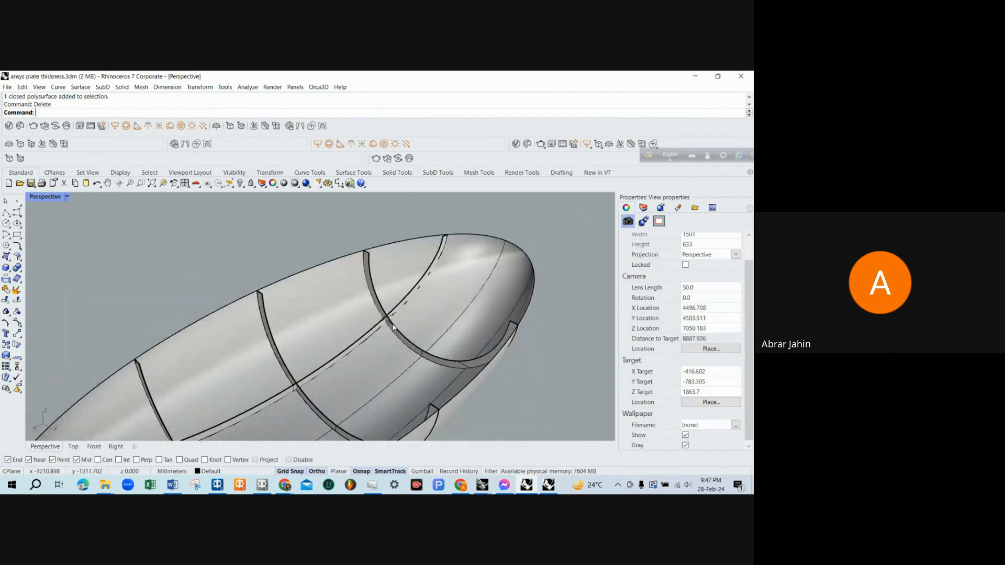
click(396, 337)
key(Escape)
scroll(295, 355, down, 6)
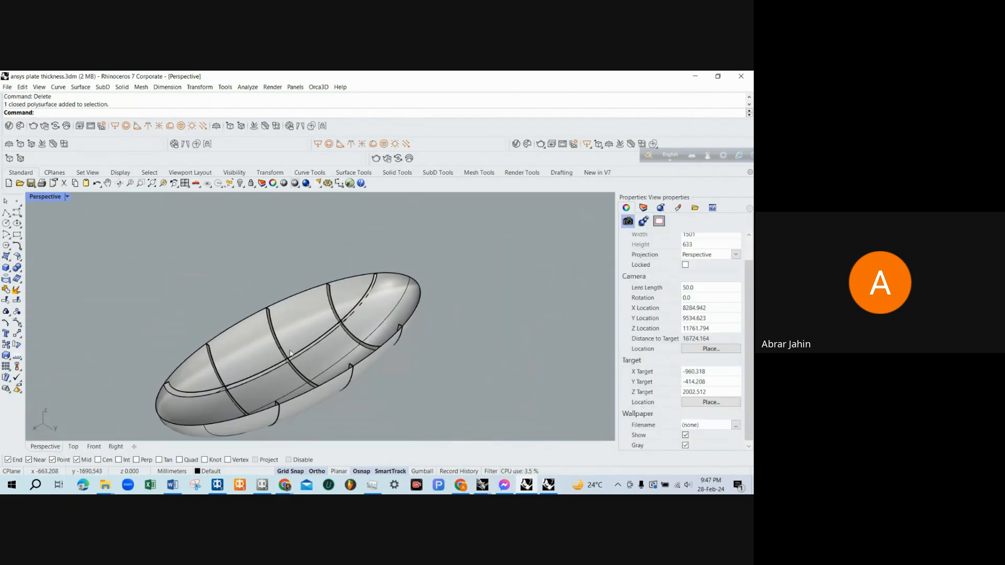
scroll(296, 356, up, 4)
click(296, 357)
key(Escape)
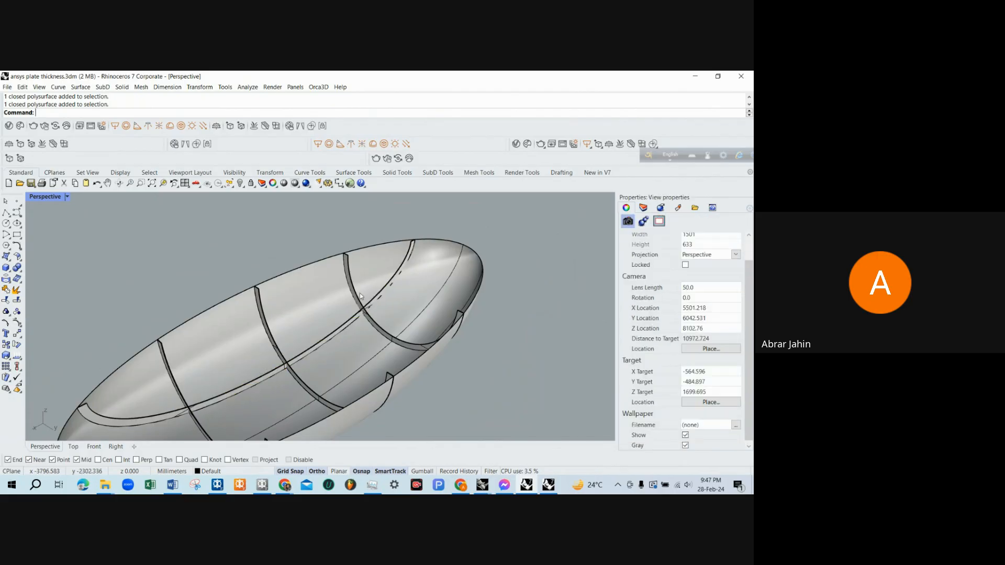
Examine the two outer transverse frames and the places where the longitudinal plate passes through them.
click(356, 299)
shift+click(180, 398)
right_drag(181, 400, 195, 296)
scroll(195, 297, up, 4)
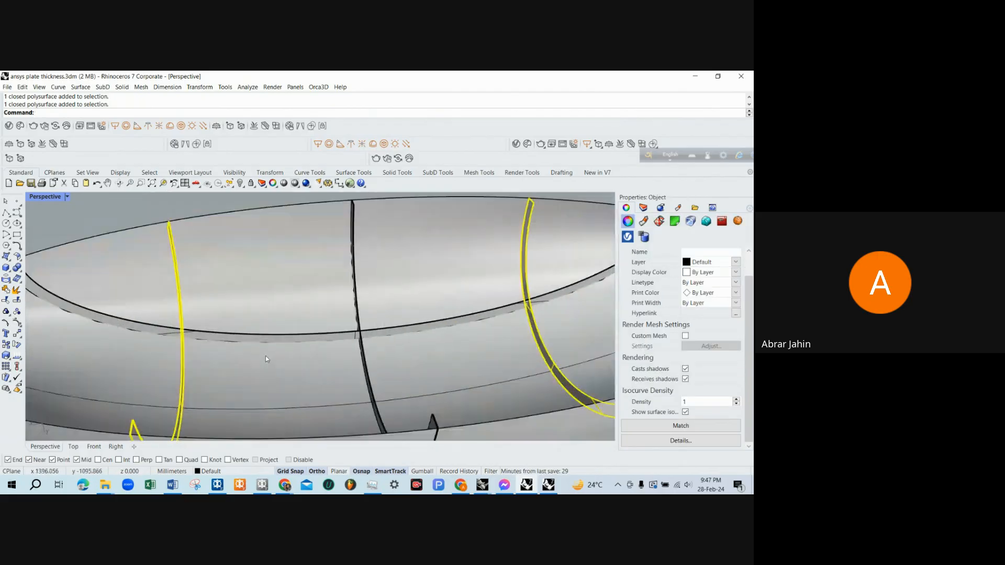
right_drag(265, 356, 256, 334)
scroll(164, 339, up, 5)
key(Escape)
scroll(272, 340, down, 8)
scroll(284, 344, up, 6)
scroll(279, 343, down, 6)
scroll(286, 340, up, 6)
scroll(301, 340, down, 6)
scroll(254, 350, up, 6)
scroll(240, 338, down, 6)
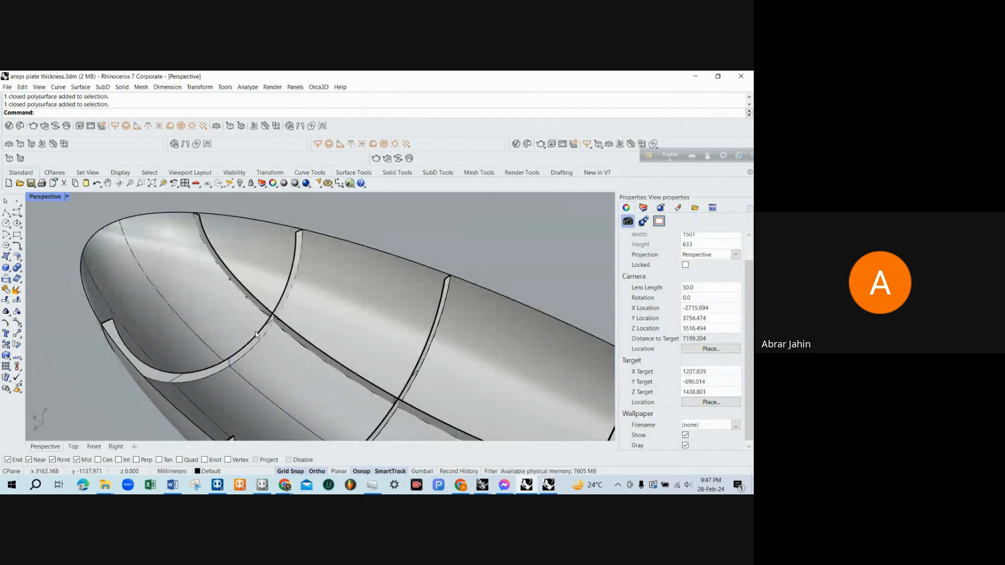
Boolean-split the longitudinal plate with the two outer frames and delete the end pieces beyond them.
text(BooleanSplit)
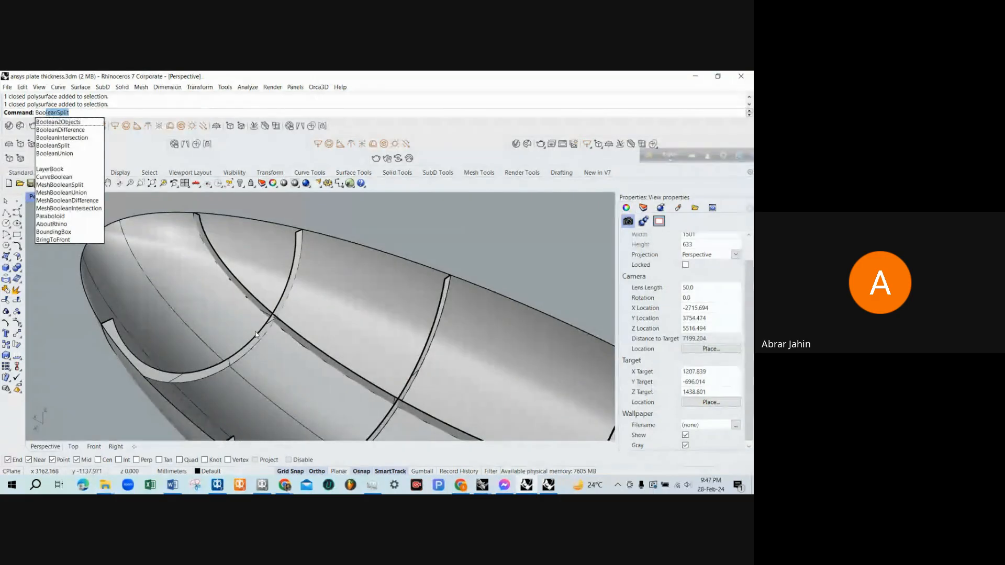
key(Return)
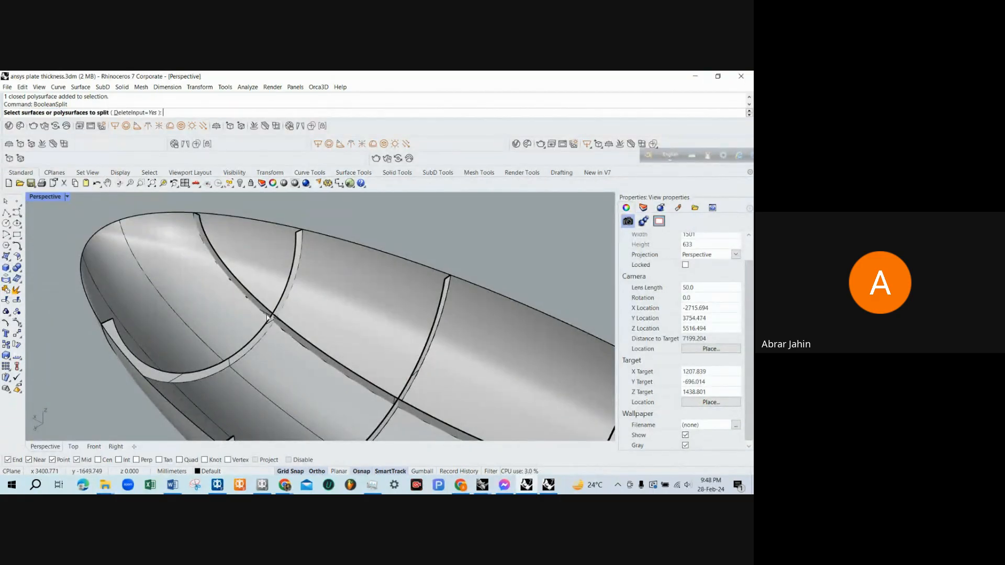
click(267, 318)
right_drag(268, 318, 357, 340)
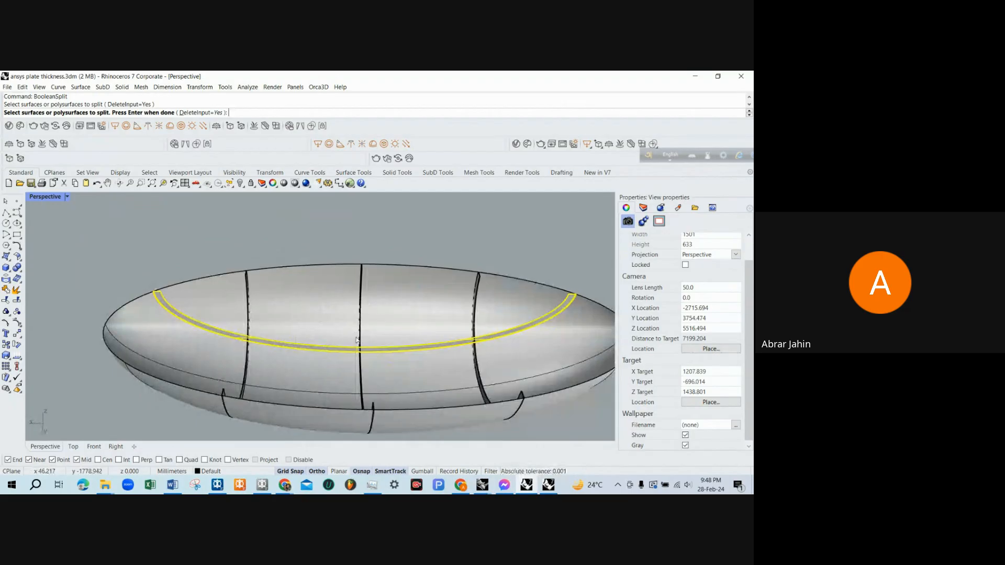
key(Return)
click(471, 375)
click(249, 365)
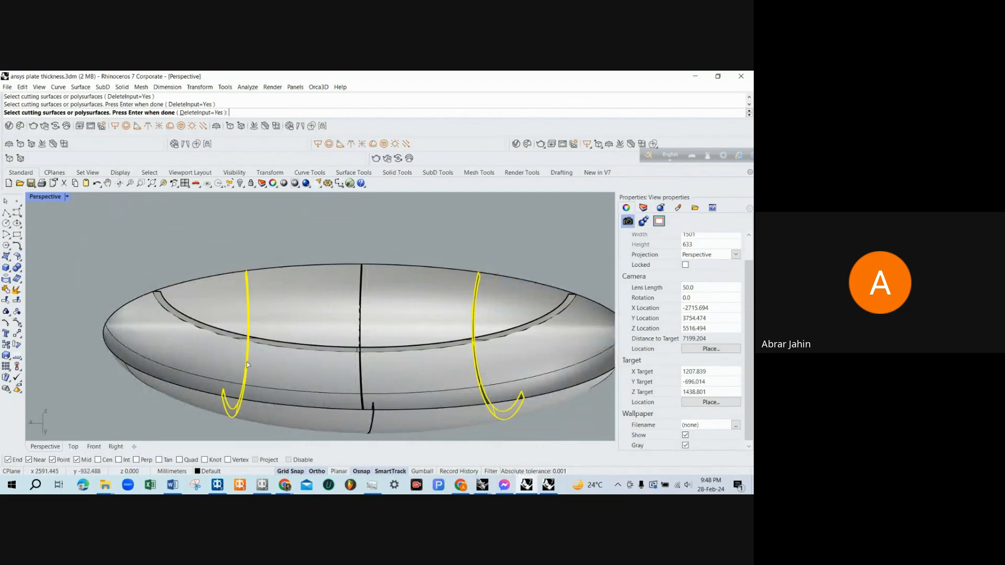
key(Return)
click(237, 340)
key(Delete)
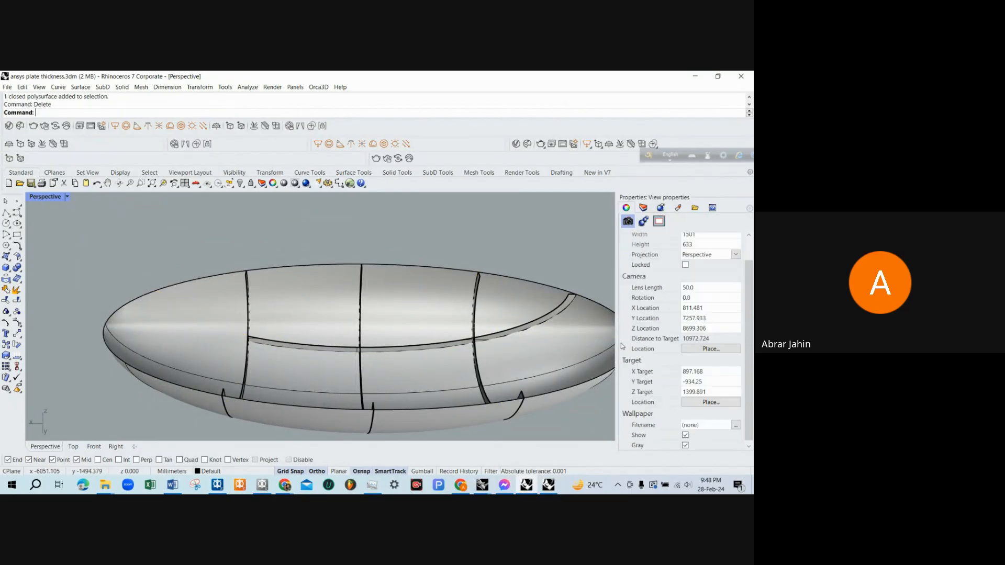
Examine up close how the shortened longitudinal plate ends against the outer frame.
right_drag(520, 341, 320, 345)
scroll(331, 364, down, 4)
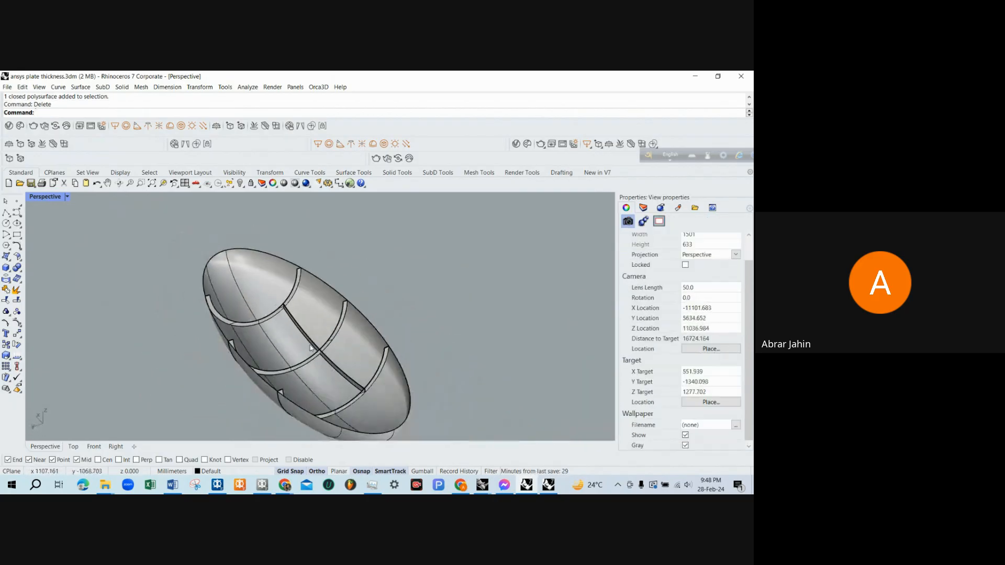
scroll(338, 372, up, 10)
scroll(338, 372, down, 3)
scroll(381, 403, up, 5)
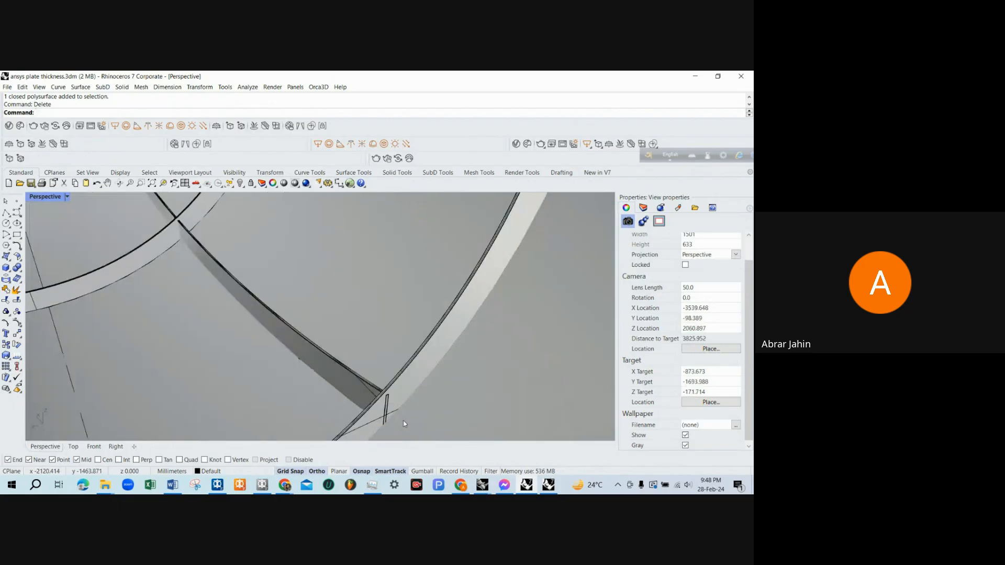
right_drag(381, 403, 381, 361)
scroll(430, 403, down, 3)
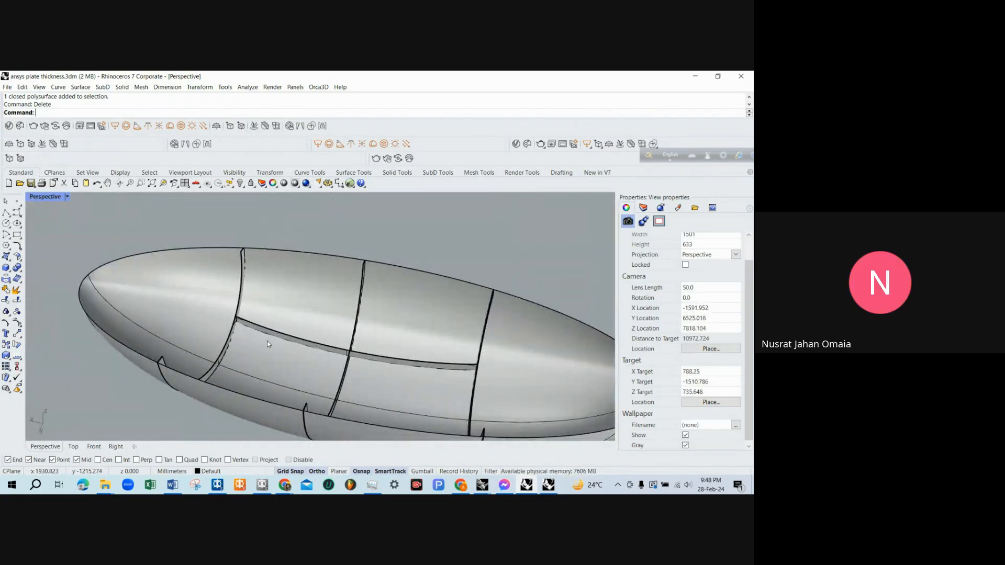
Undo the end-piece deletions and the Boolean split of the longitudinal plate.
key(ctrl+z)
key(ctrl+z)
key(ctrl+z)
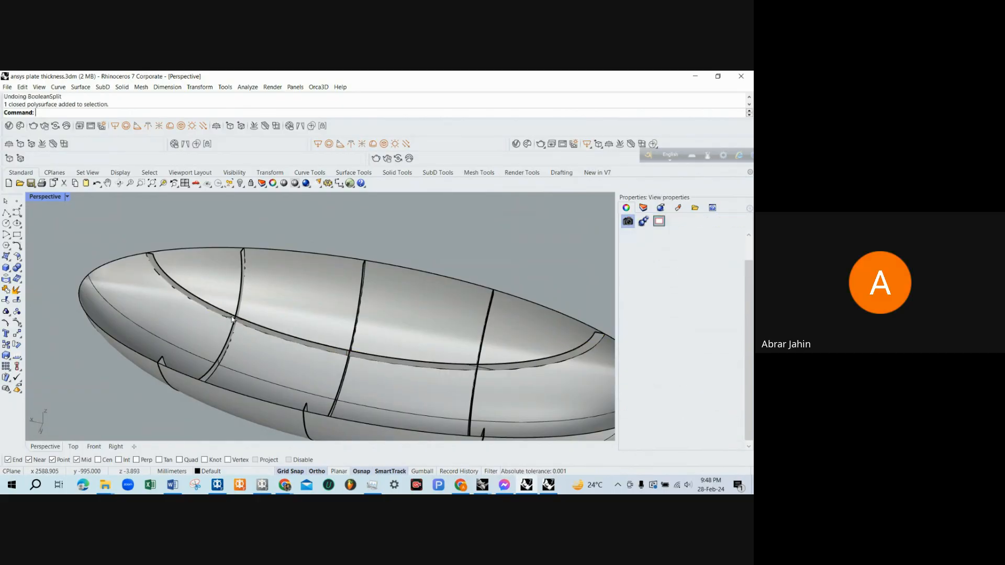
Split the full-length longitudinal plate again using both outer frames as cutters, and delete the pieces outside those frames.
text(b)
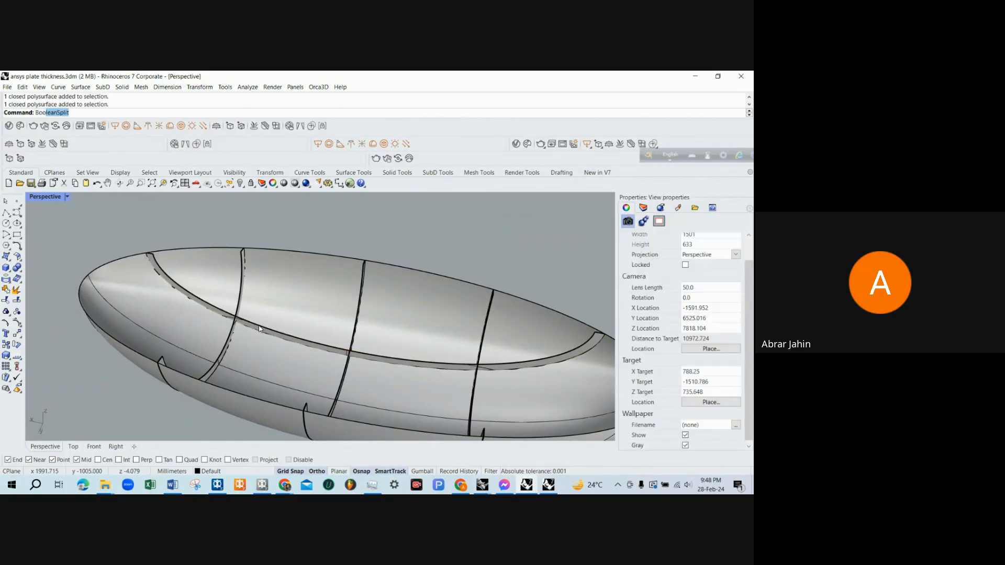
text(oo)
key(Return)
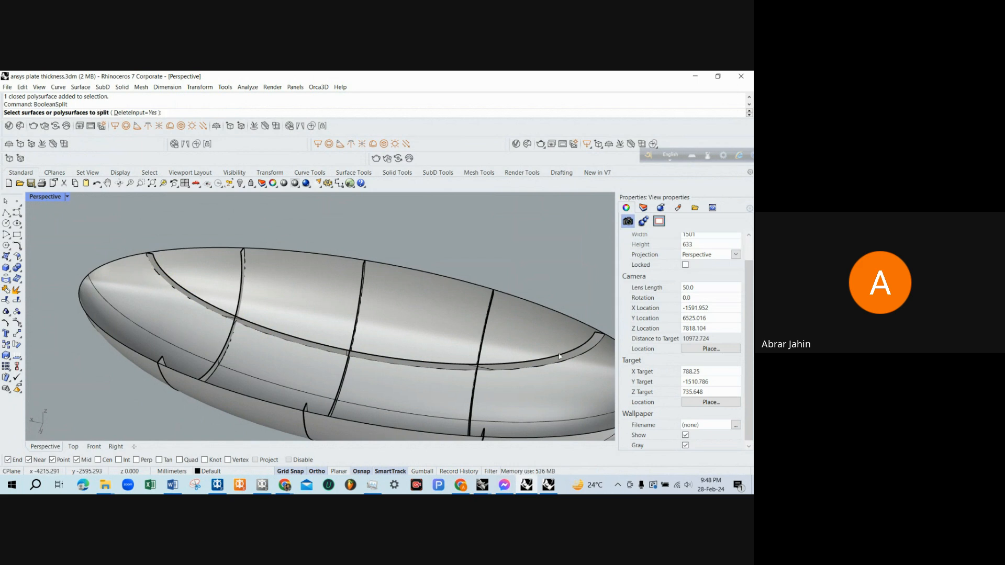
click(201, 302)
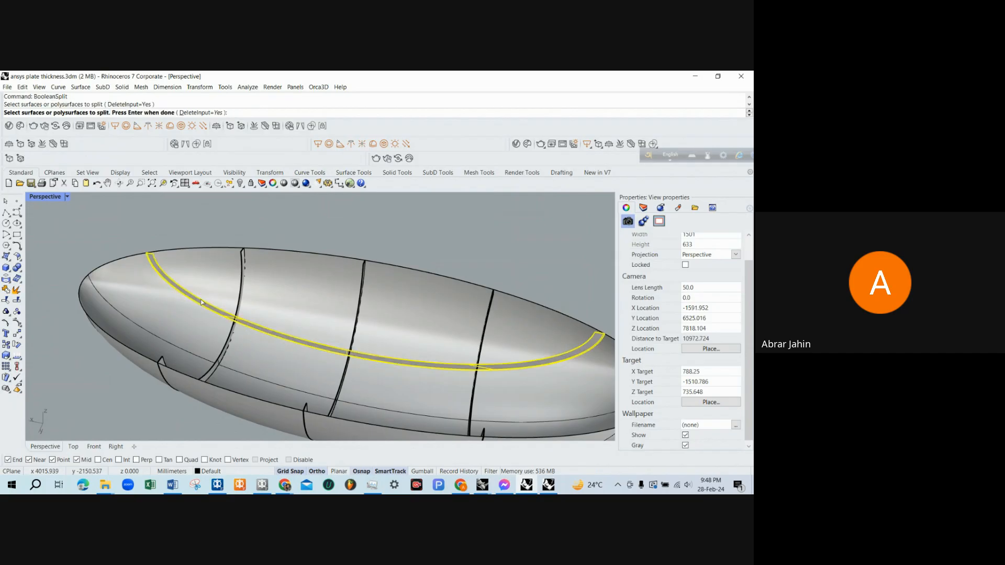
key(Return)
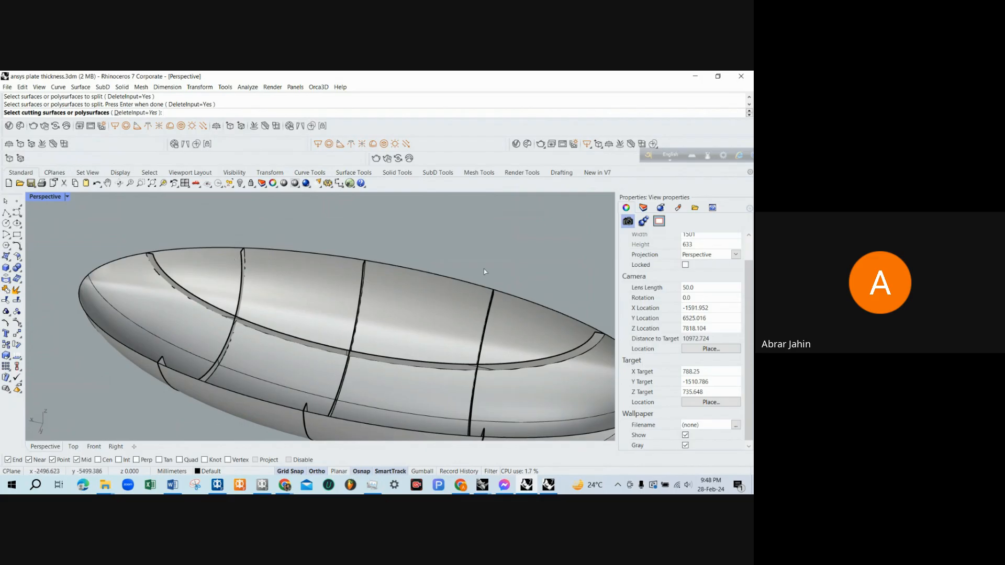
click(482, 343)
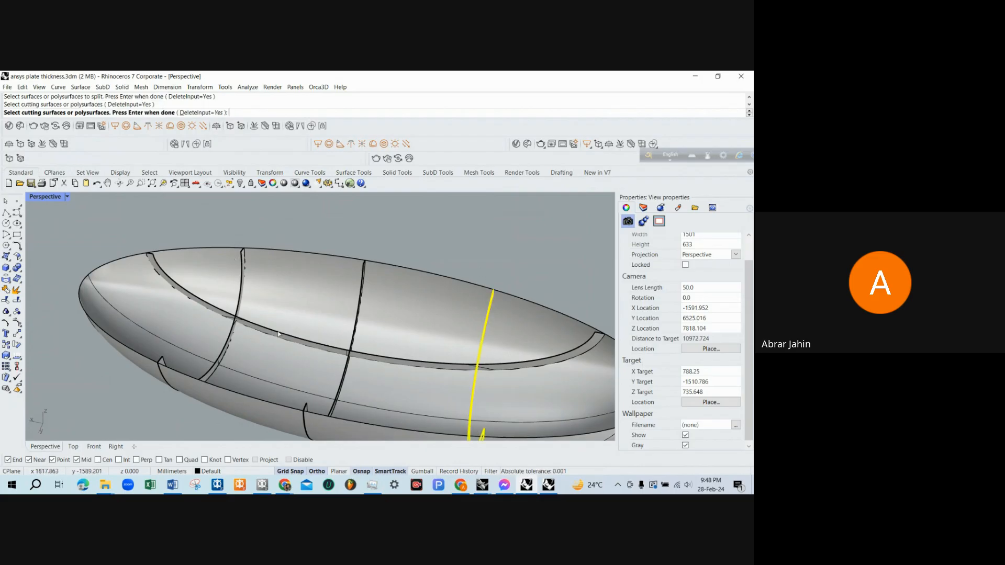
click(242, 299)
key(Return)
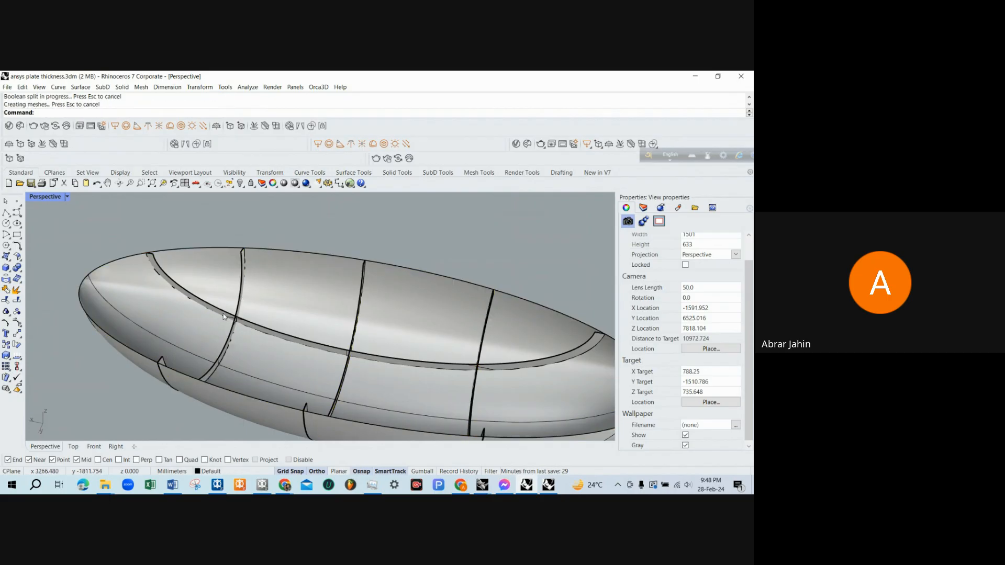
click(221, 317)
key(Delete)
Mirror a copy of the trimmed longitudinal plate across the hull's vertical centreline in the Right view.
scroll(438, 317, down, 2)
right_drag(438, 317, 305, 317)
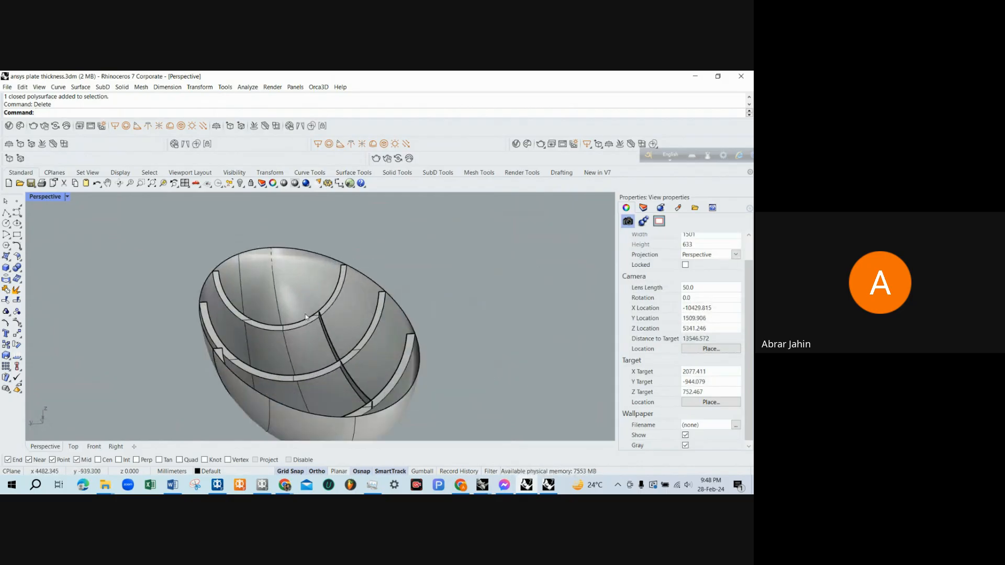
click(330, 344)
double_click(46, 198)
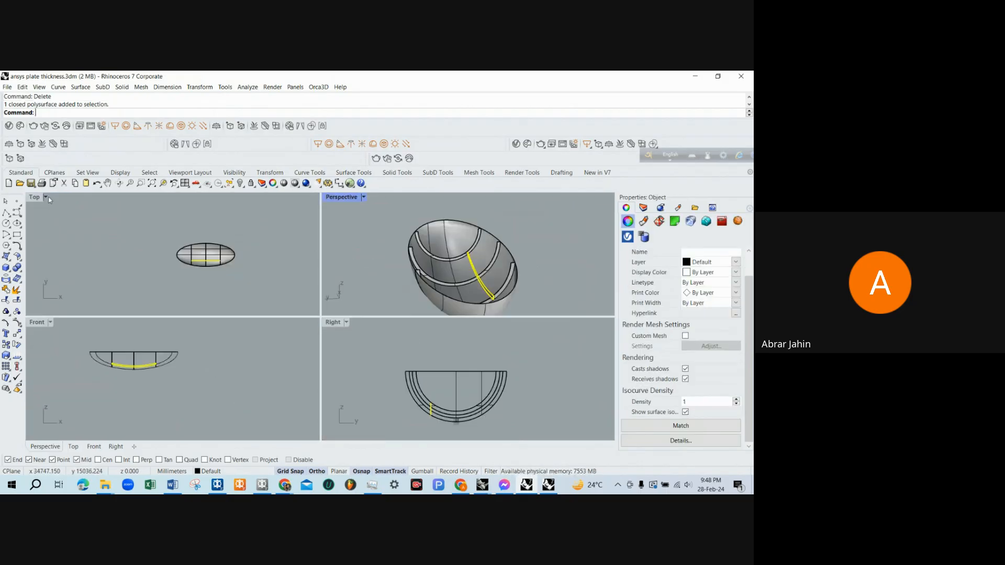
text(Mirror)
key(Return)
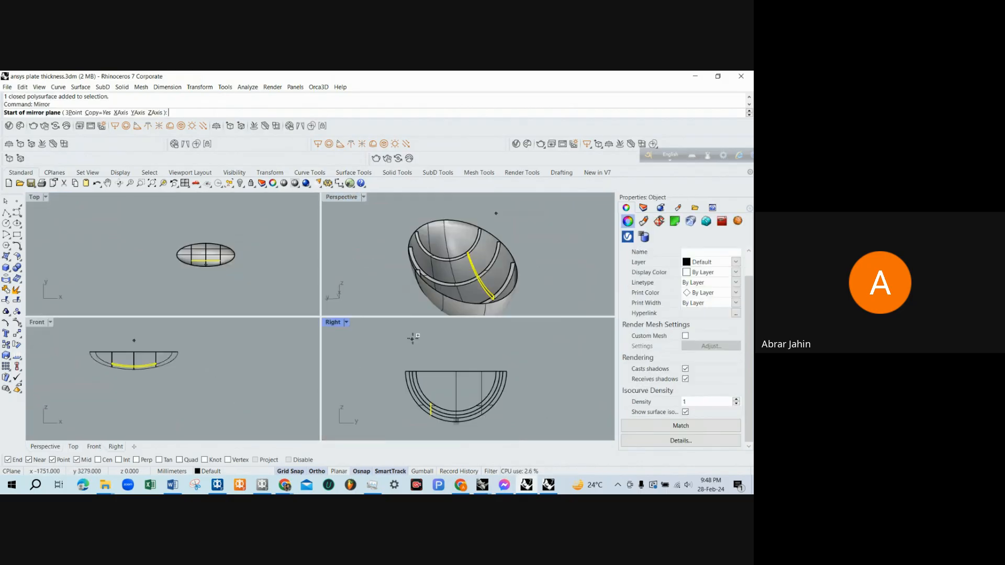
click(456, 371)
click(460, 343)
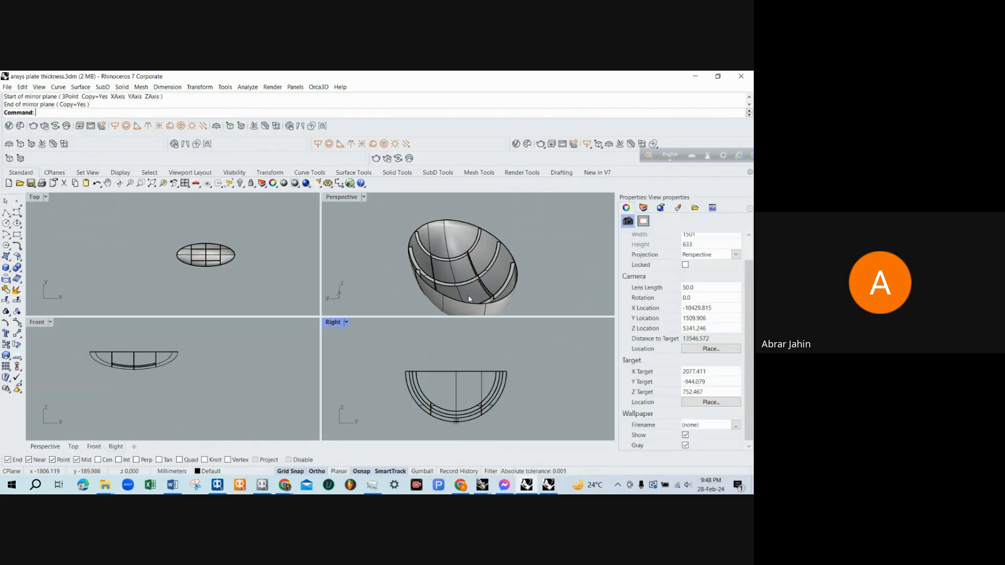
Delete the leftover off-centre curve from the hull surface in the maximized Perspective view.
scroll(471, 268, up, 6)
double_click(352, 198)
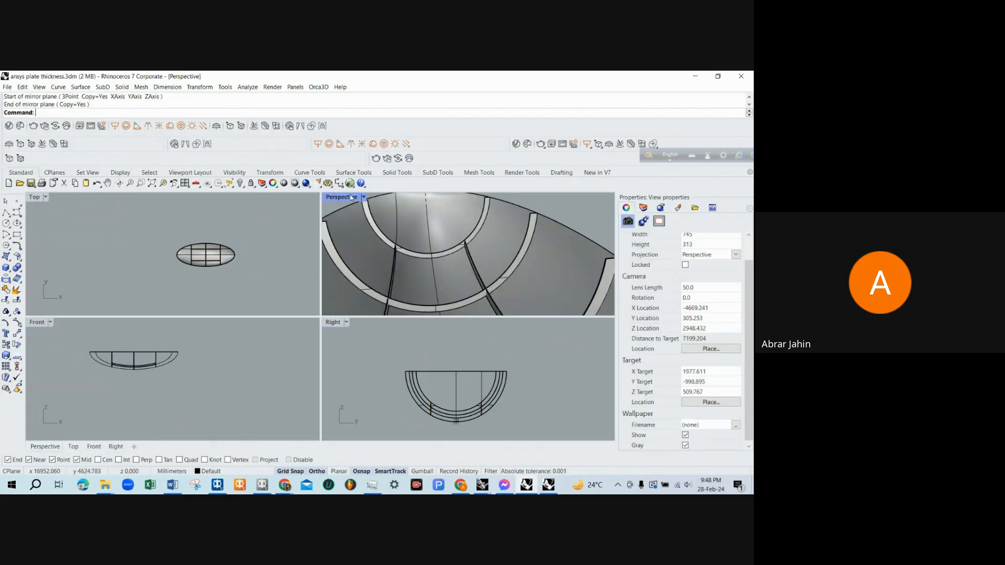
scroll(335, 251, down, 6)
right_drag(314, 256, 293, 350)
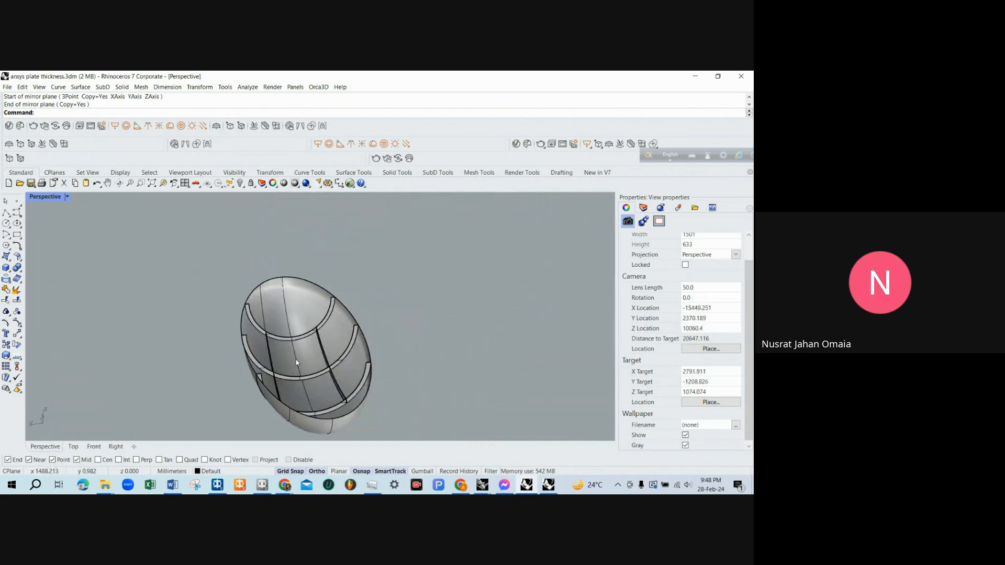
scroll(277, 352, up, 4)
click(253, 298)
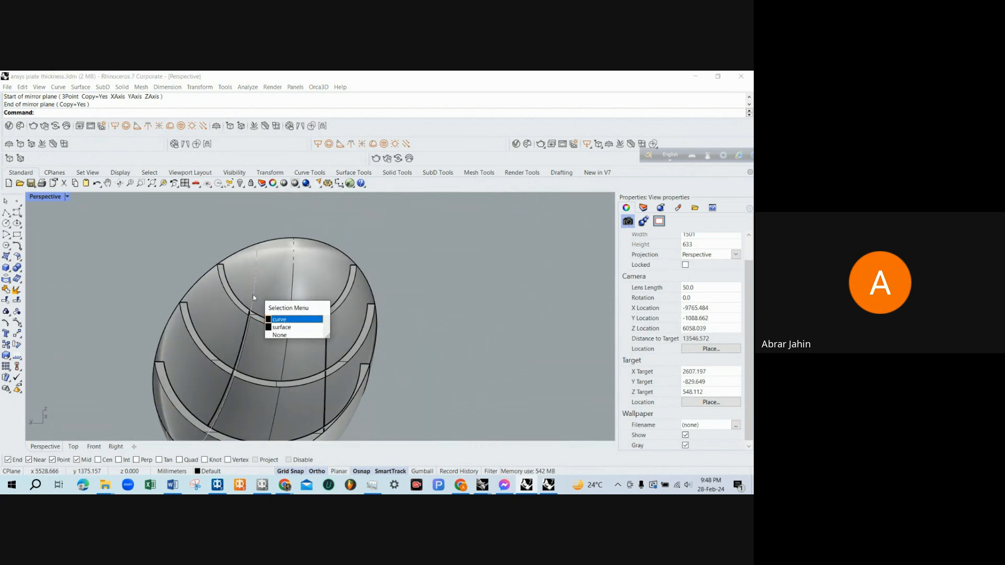
click(283, 315)
key(Delete)
Move the hull's centreline curve 5000 mm straight up in the maximized Front view.
click(291, 294)
click(291, 293)
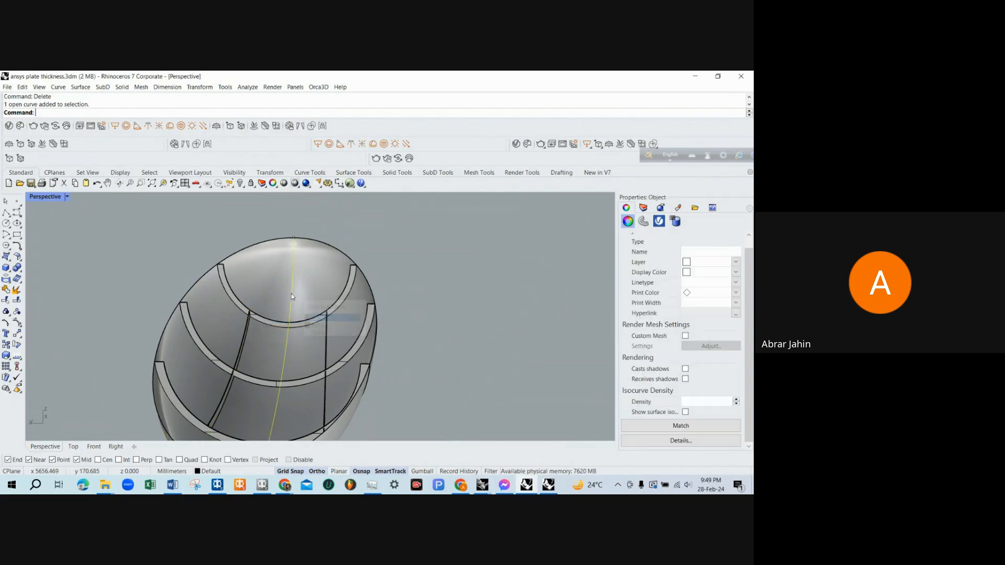
right_drag(291, 294, 214, 300)
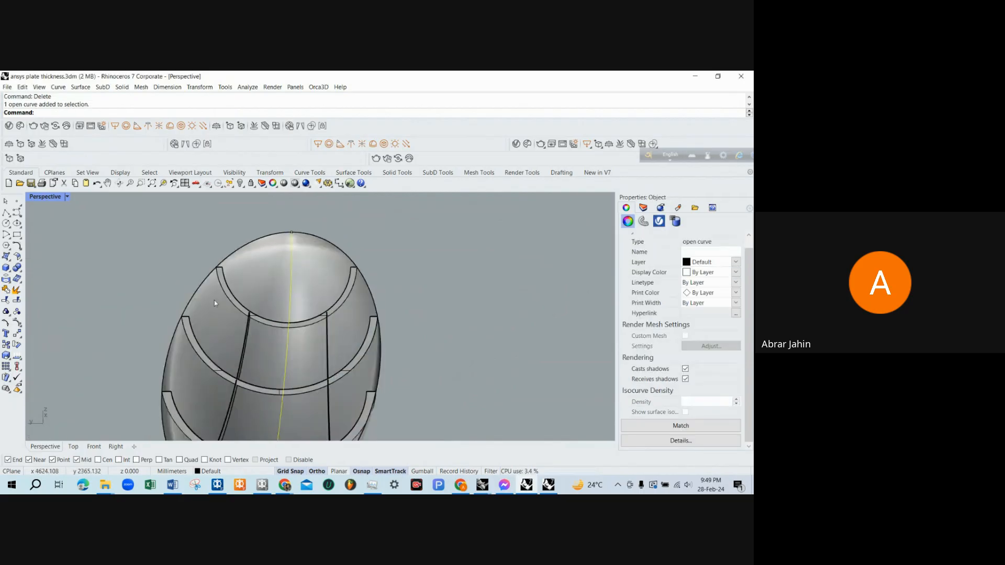
double_click(45, 197)
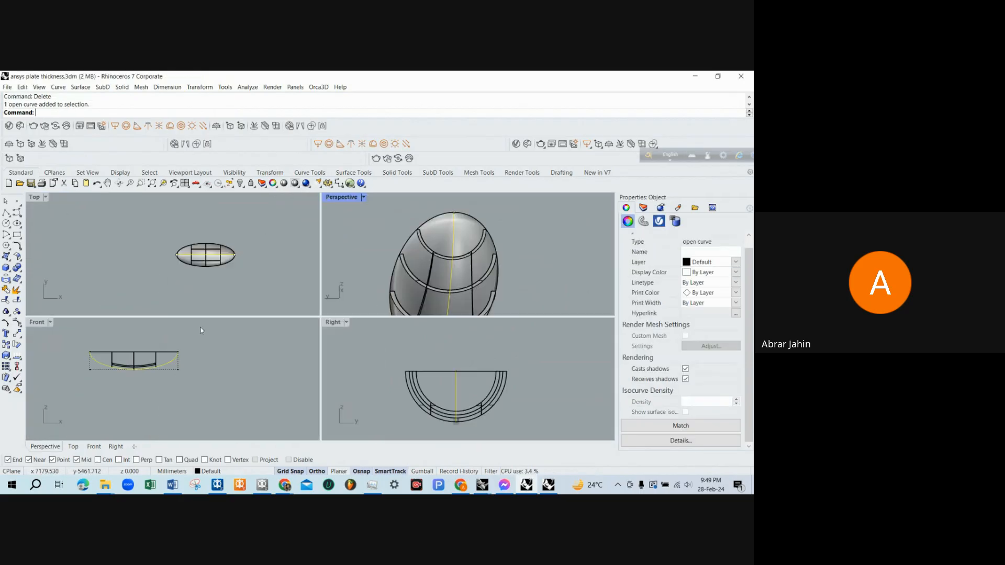
double_click(35, 323)
scroll(394, 286, up, 5)
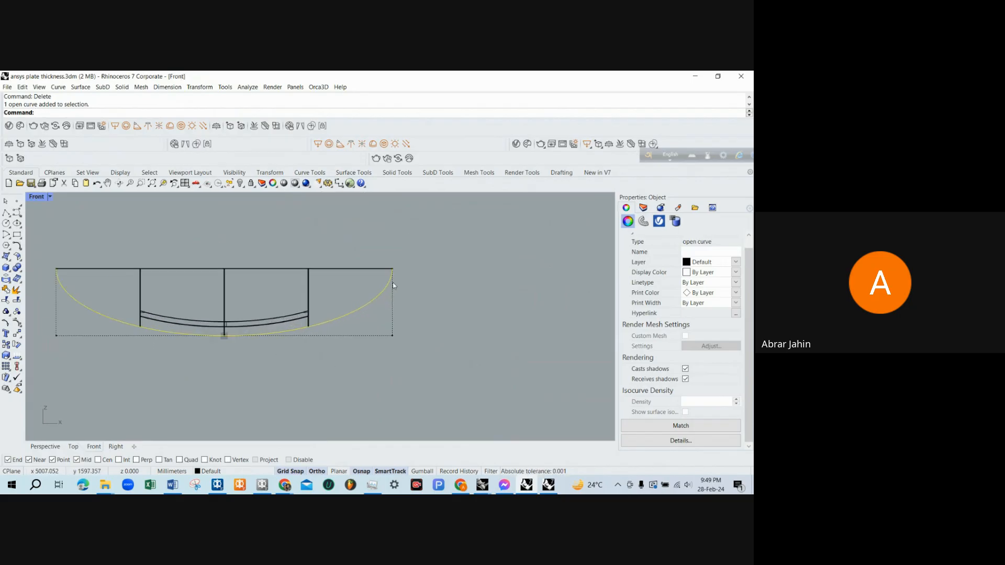
scroll(314, 359, down, 10)
text(m)
key(Return)
click(435, 358)
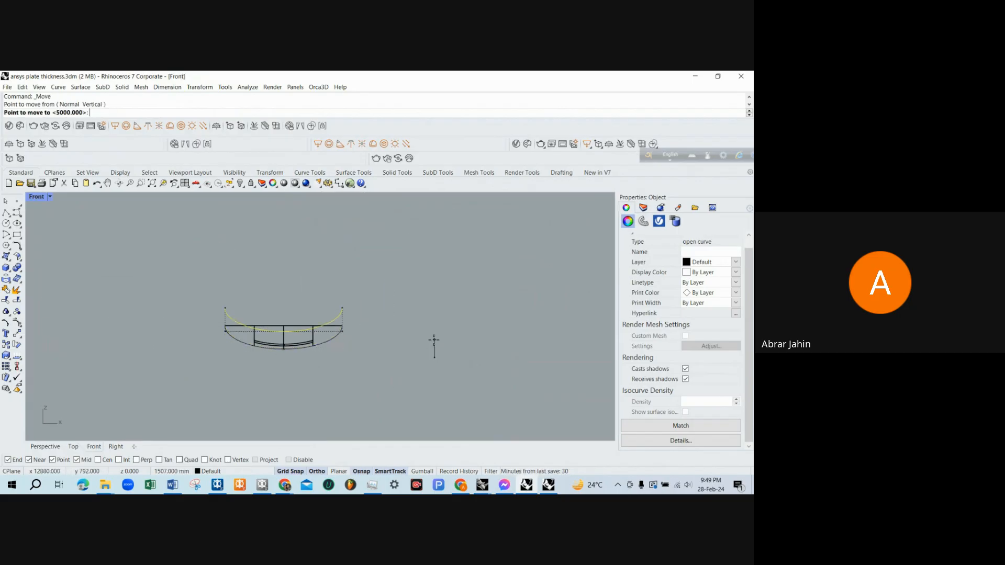
text(5000)
key(Return)
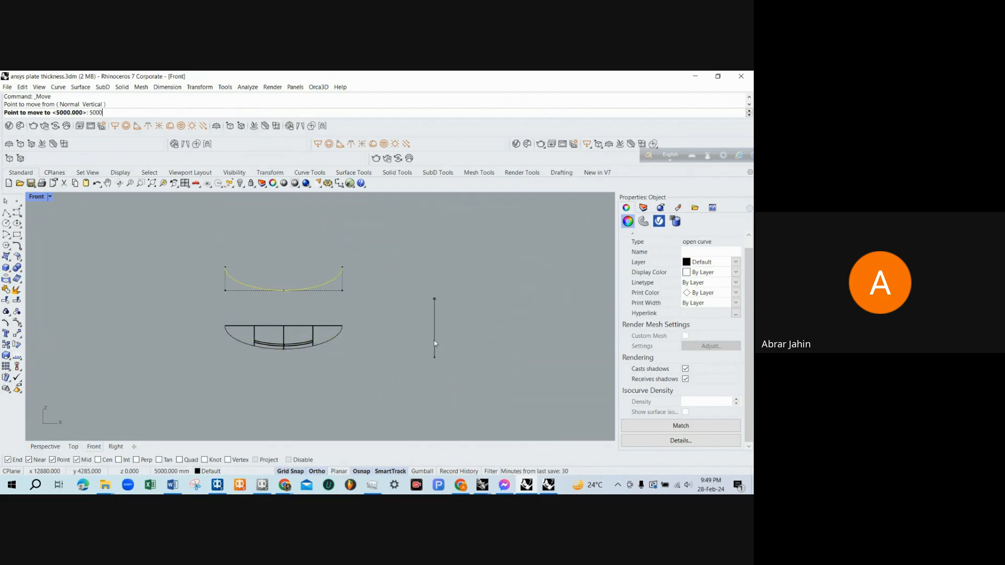
key(Escape)
click(7, 212)
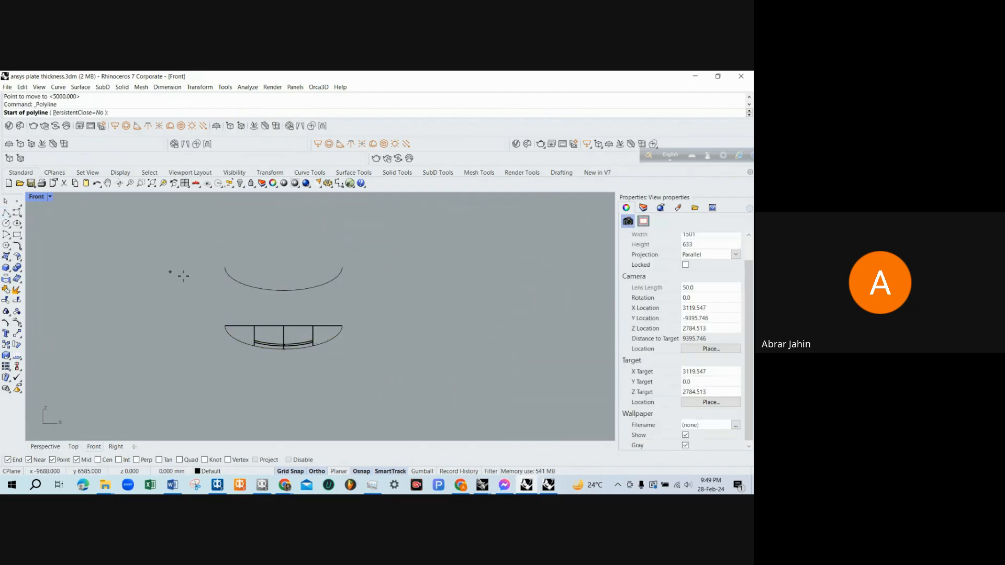
key(Escape)
click(257, 288)
key(Escape)
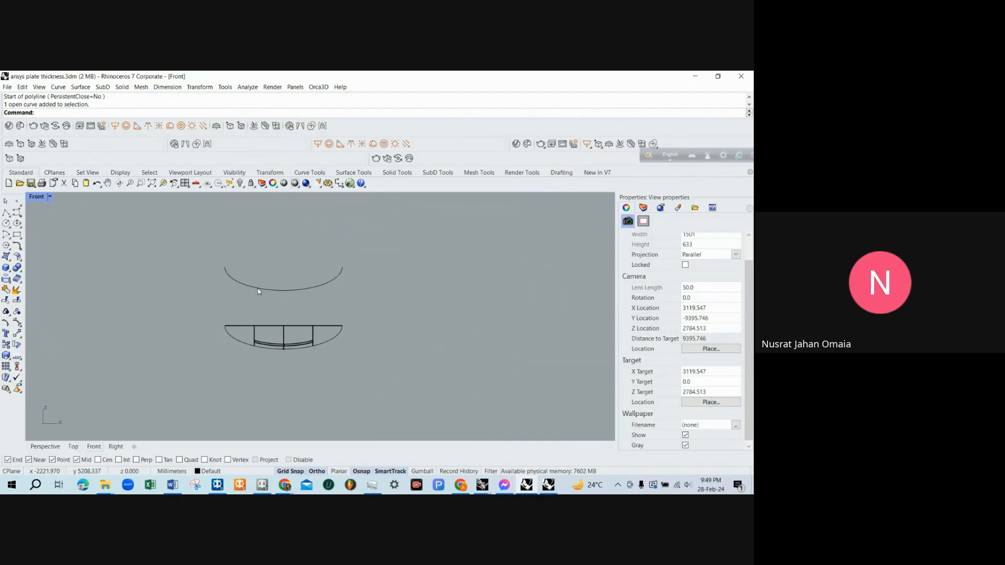
Offset the raised centreline curve 150 mm to its inner side and delete the original curve.
click(258, 291)
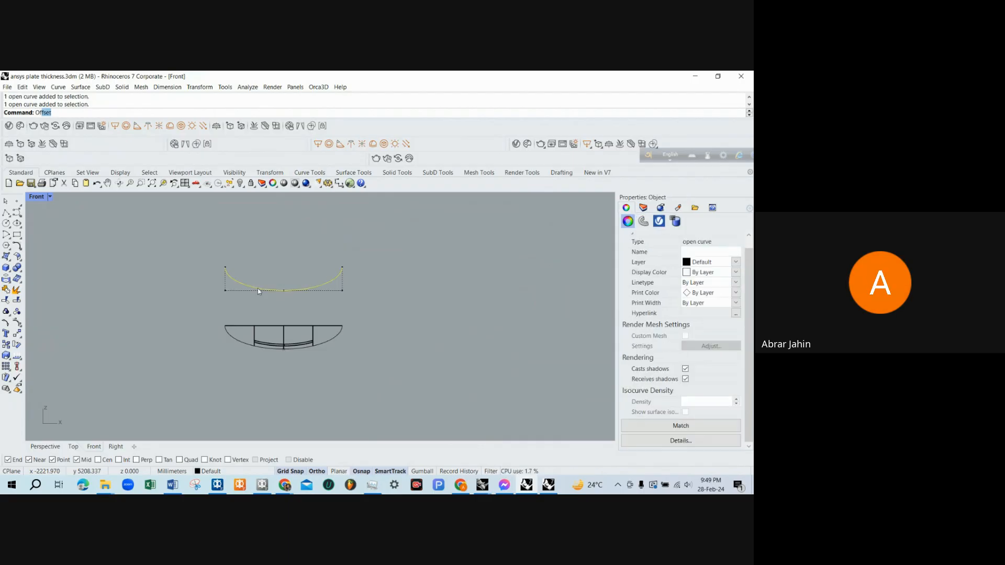
key(Return)
scroll(258, 287, up, 5)
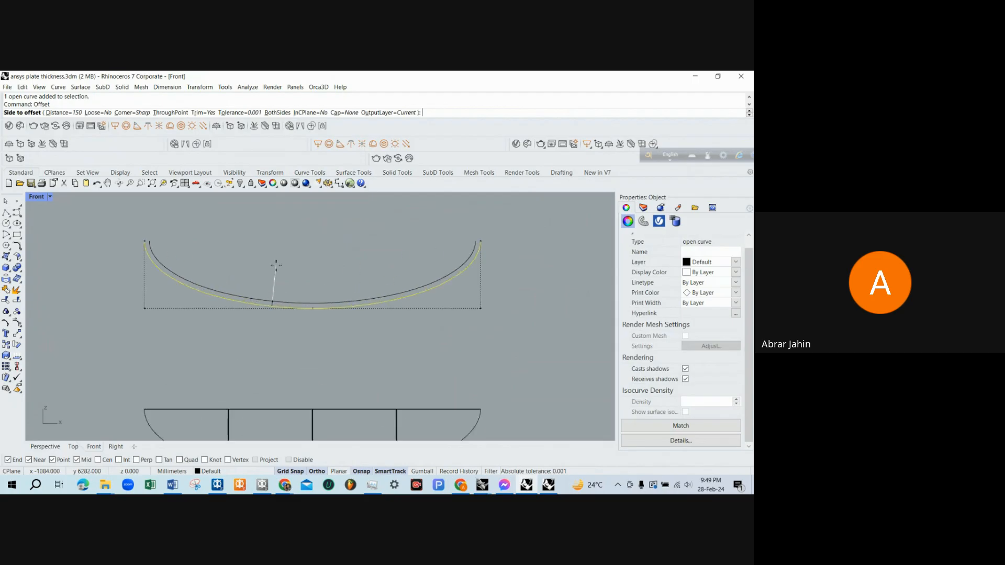
click(243, 285)
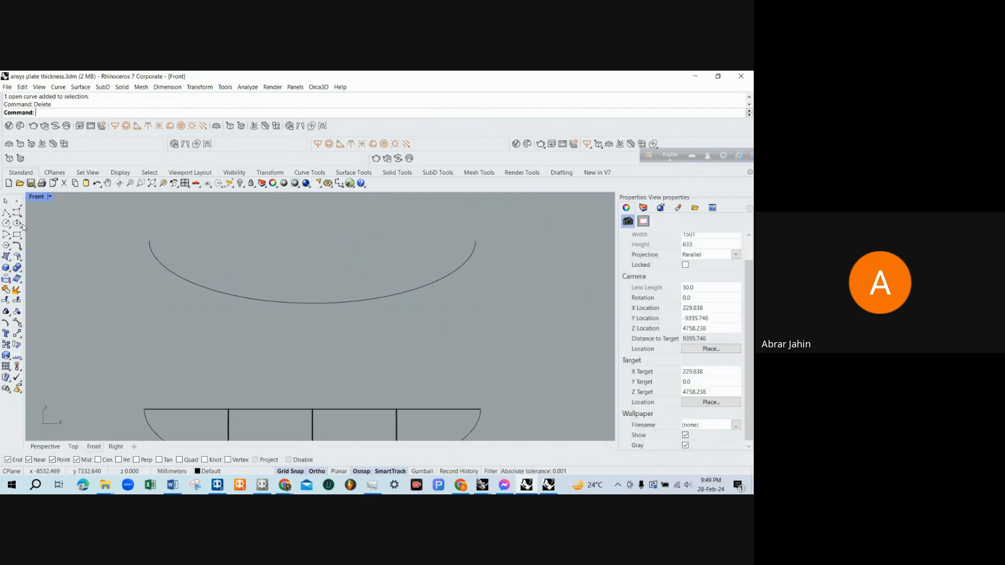
click(5, 212)
click(149, 242)
click(111, 241)
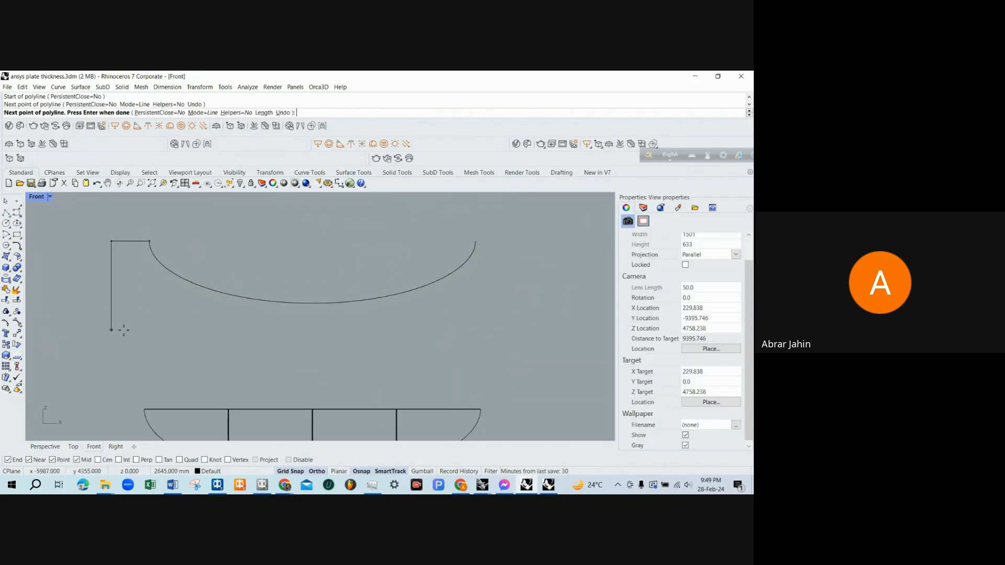
click(111, 340)
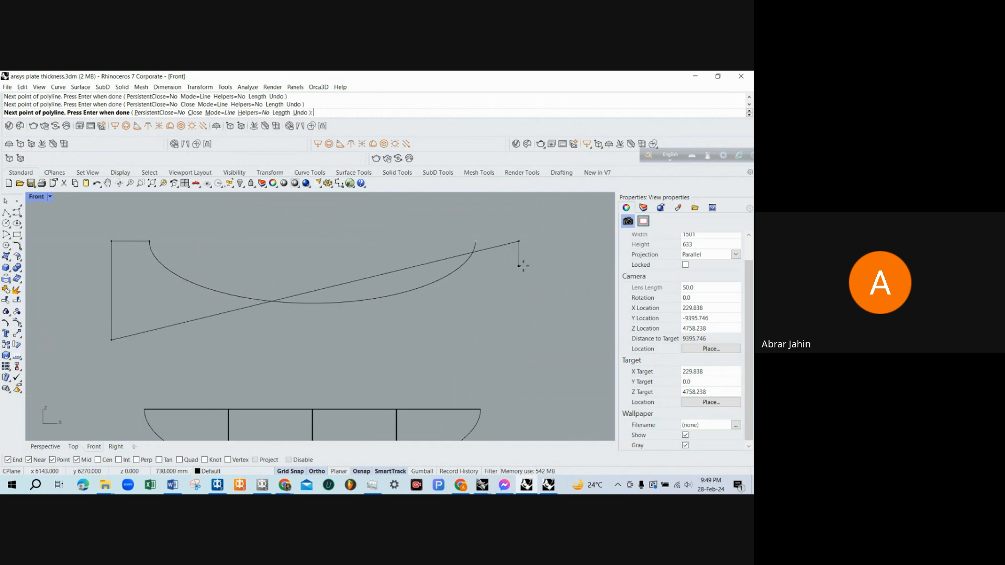
key(Escape)
Draw a rectangular polyline about 2870 mm deep beneath the offset curve, connecting one curve end around to the other.
key(Return)
click(150, 242)
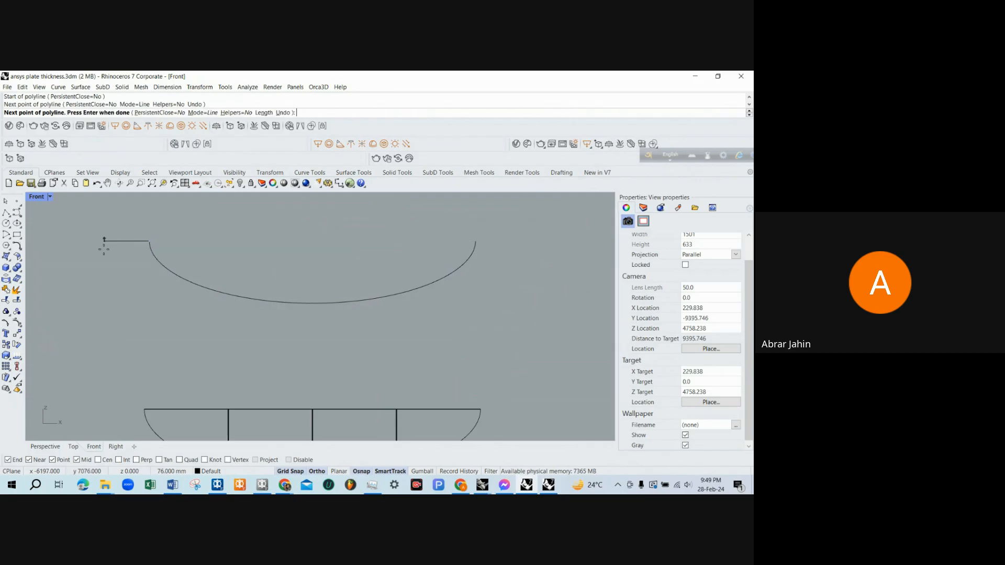
click(104, 241)
click(104, 337)
click(539, 338)
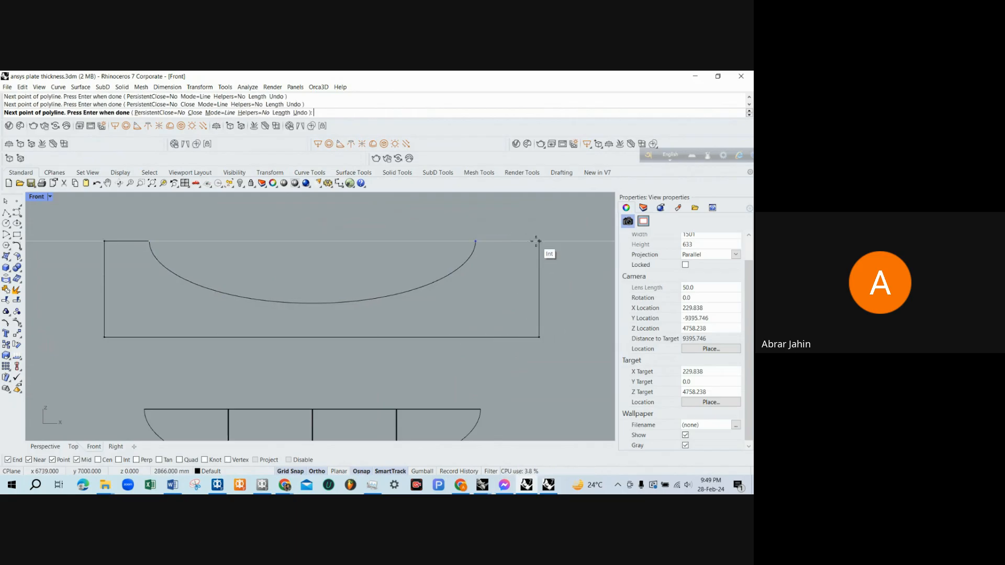
click(539, 241)
click(476, 241)
key(Return)
Extrude the offset curve and polyline together as a solid, 5 mm to both sides, and delete the source curves.
scroll(471, 267, down, 6)
drag(205, 230, 555, 333)
double_click(34, 197)
right_drag(435, 214, 441, 235)
text(ExtrudeCrv)
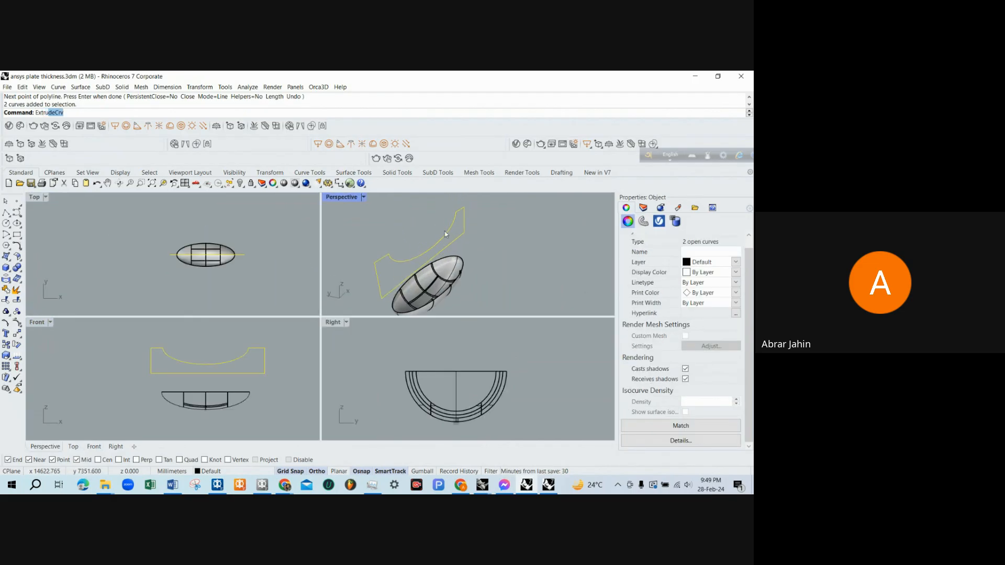
key(Return)
key(Return)
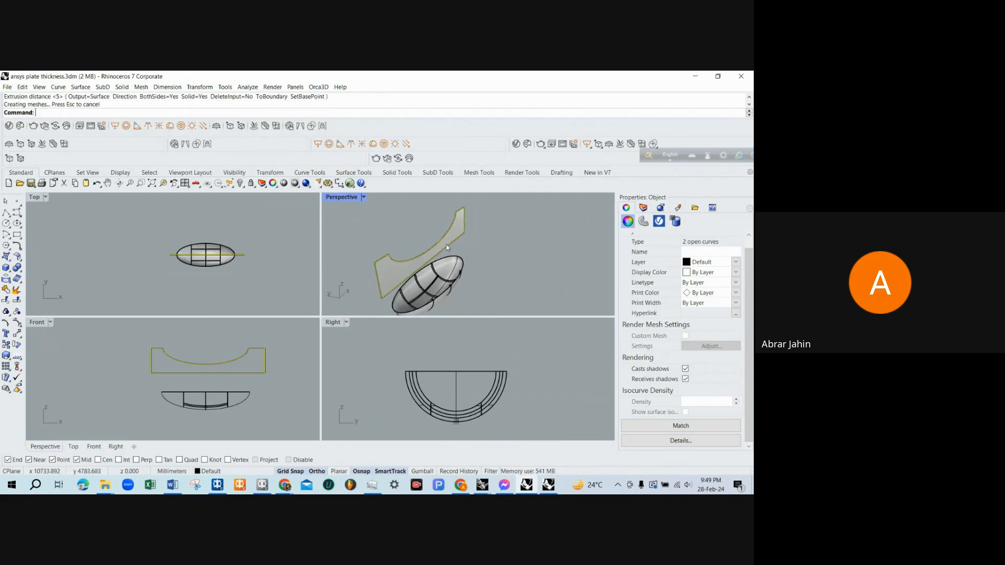
scroll(446, 244, up, 5)
key(Delete)
Move the extruded centreline plate 5000 mm straight down in the Front view.
click(447, 243)
text(m)
key(Return)
click(286, 353)
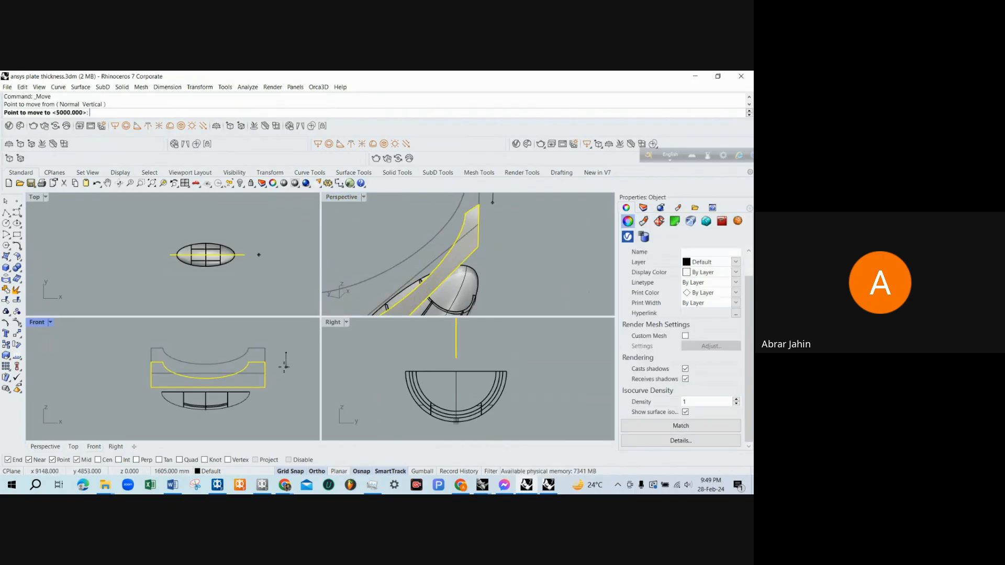
text(5000)
key(Return)
click(283, 367)
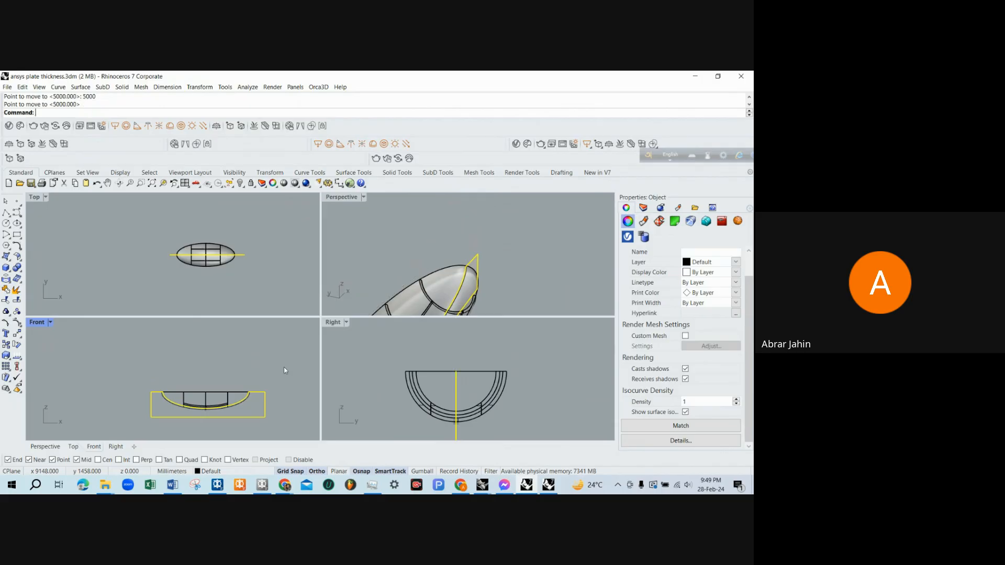
key(Escape)
Boolean split the centreline plate with the hull in the maximized Perspective view and delete the piece outside the hull.
double_click(332, 198)
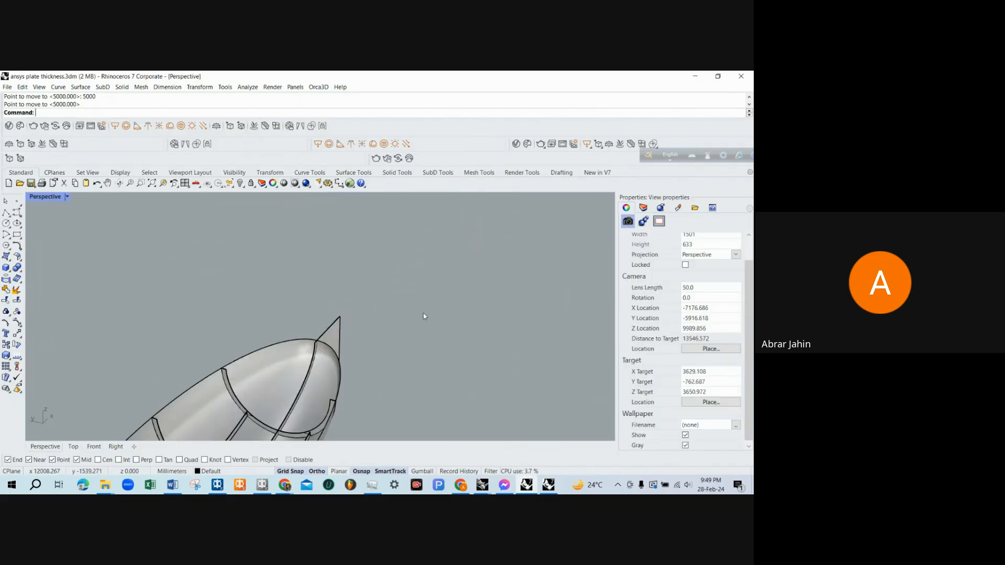
right_drag(424, 315, 315, 373)
scroll(315, 375, up, 5)
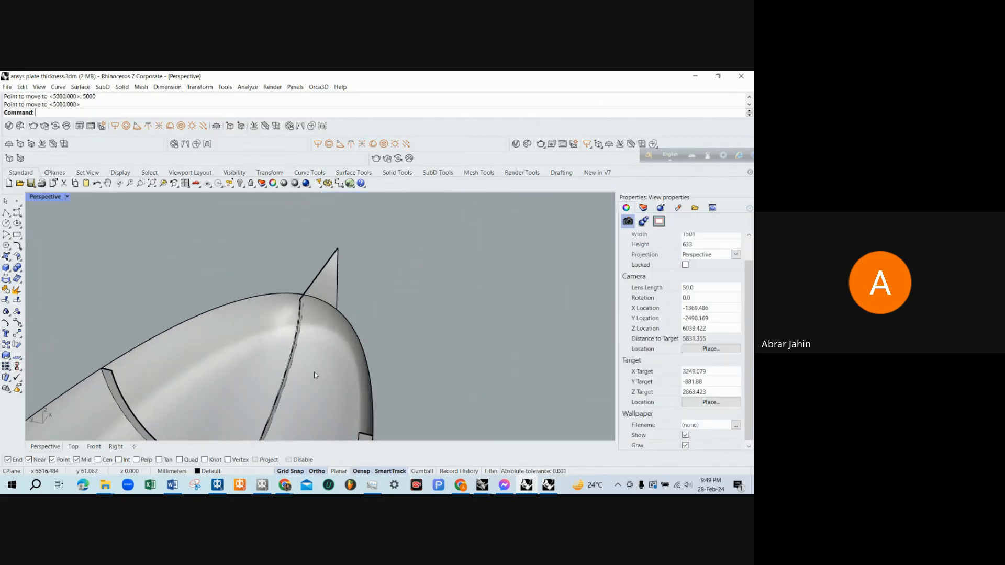
text(split)
key(Return)
click(330, 285)
key(Return)
click(345, 350)
key(Return)
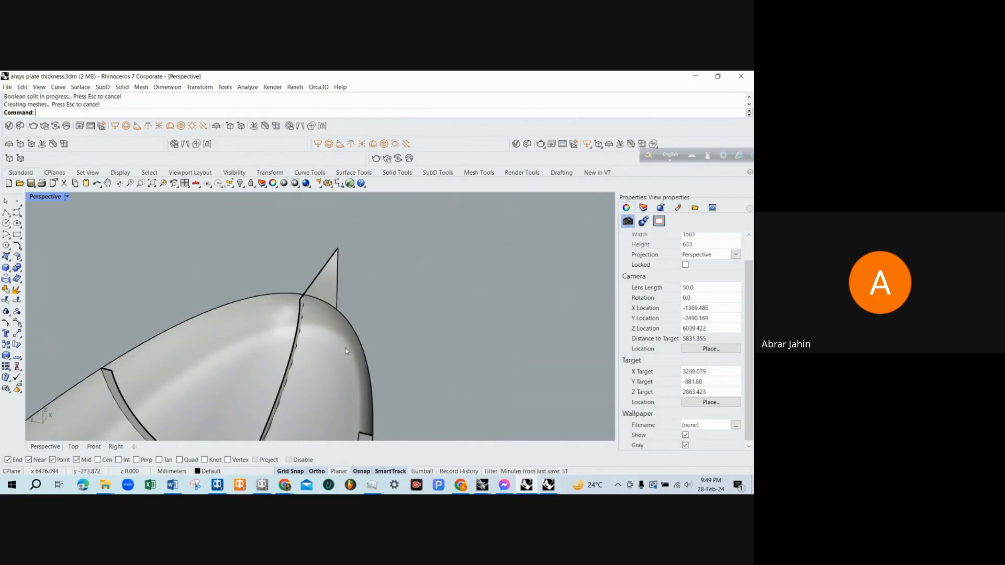
click(335, 292)
key(Delete)
scroll(338, 294, down, 6)
right_drag(338, 294, 231, 280)
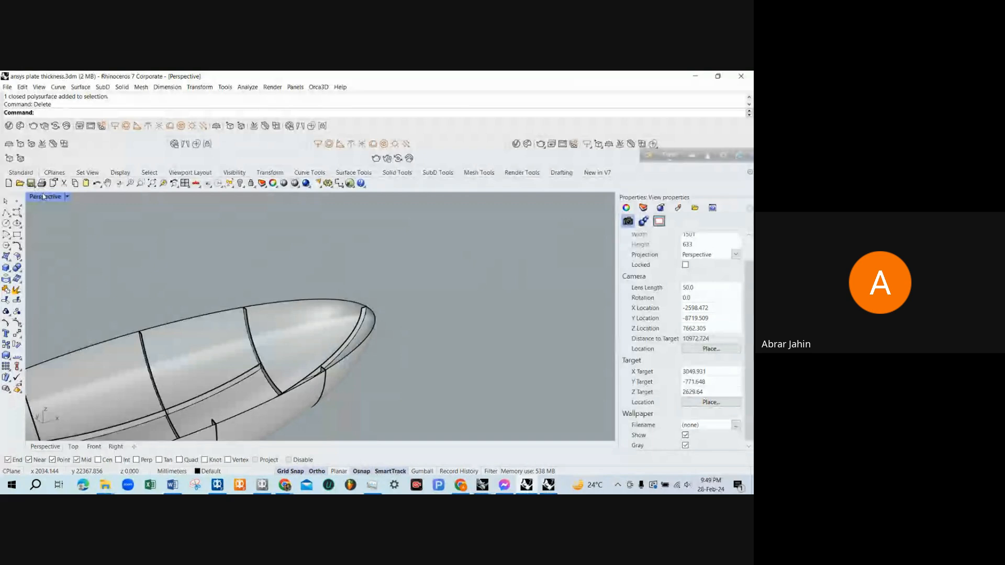
Examine the trimmed centreline plate's inner and outer edges at both hull ends in the maximized Front view.
double_click(43, 197)
click(243, 406)
double_click(37, 323)
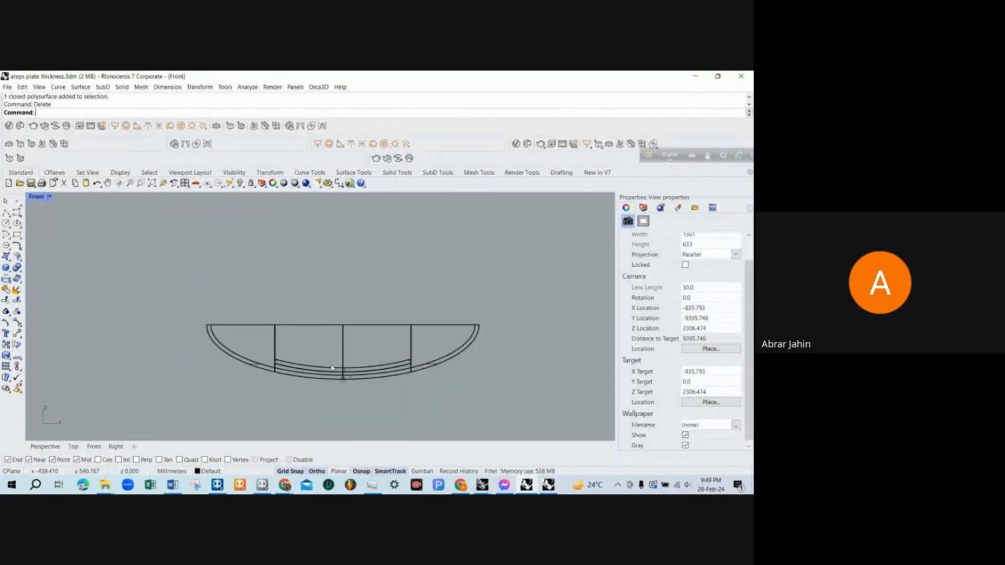
scroll(289, 371, up, 3)
scroll(289, 371, down, 1)
double_click(37, 198)
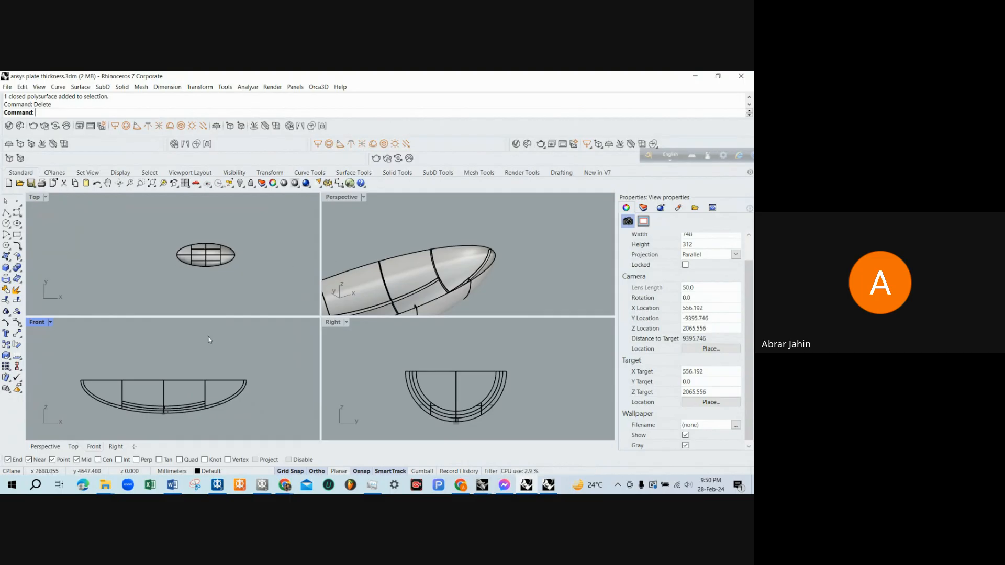
double_click(37, 324)
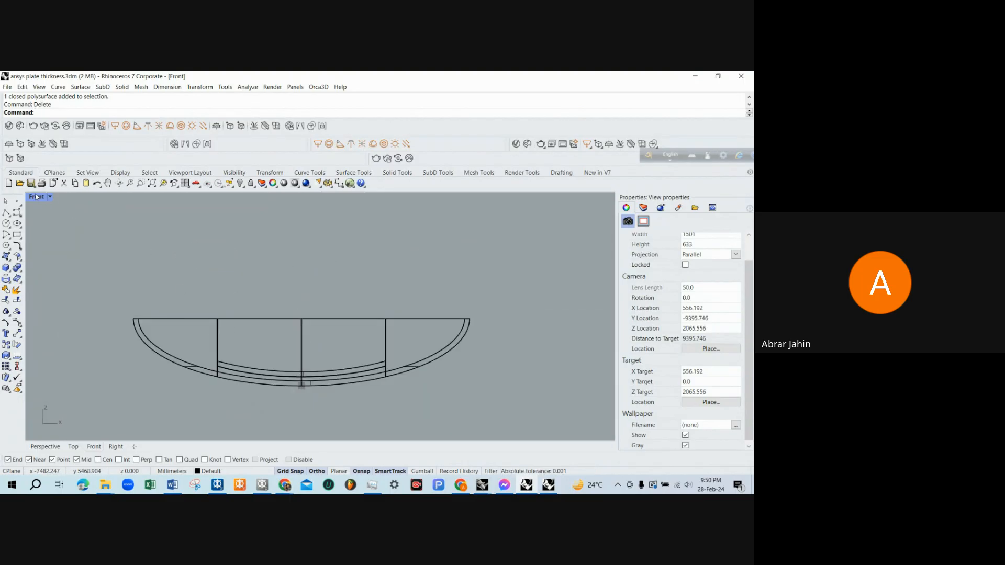
scroll(230, 307, down, 3)
scroll(387, 337, up, 7)
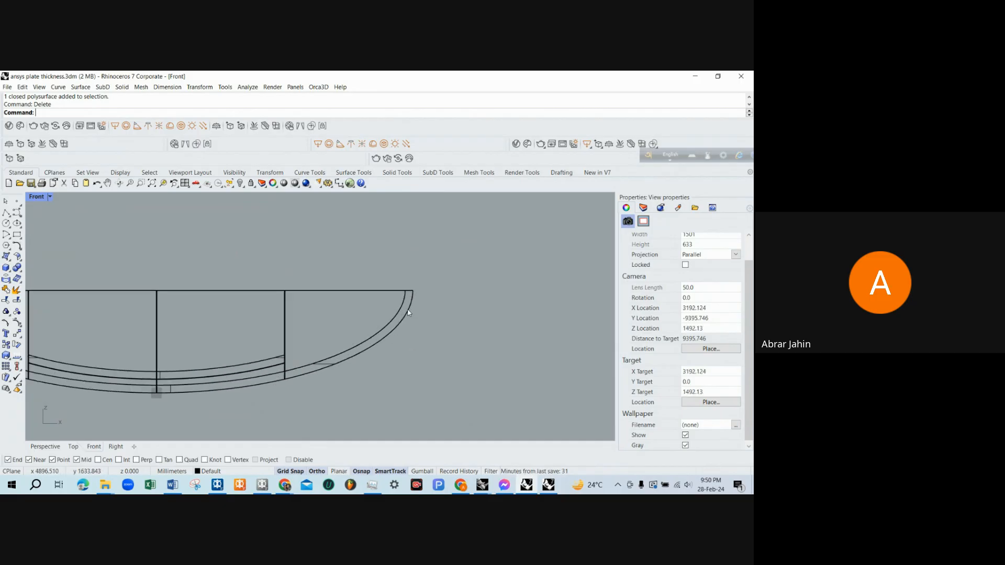
scroll(409, 313, down, 2)
scroll(411, 306, down, 1)
scroll(76, 290, up, 2)
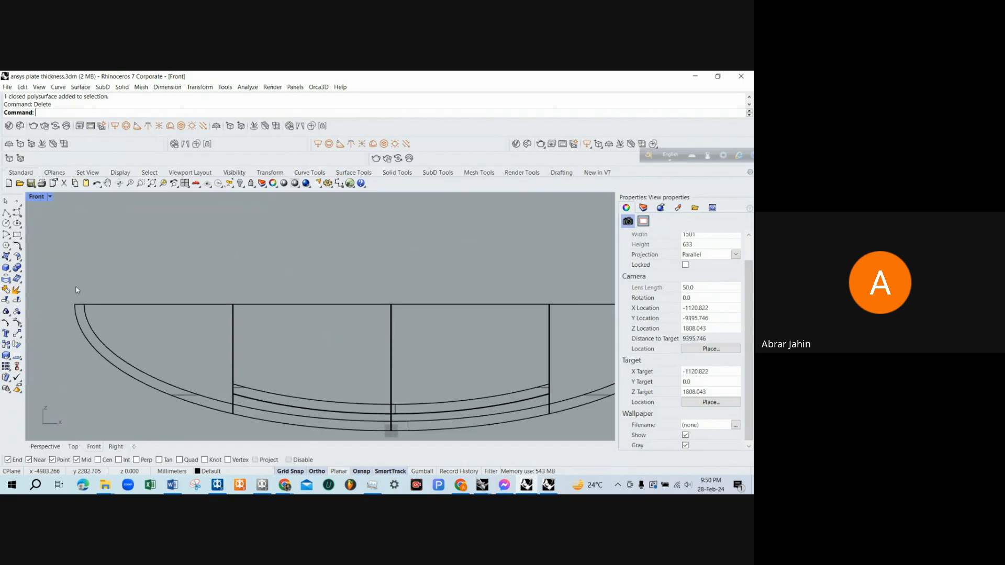
scroll(77, 292, down, 2)
scroll(403, 336, up, 2)
scroll(384, 337, down, 2)
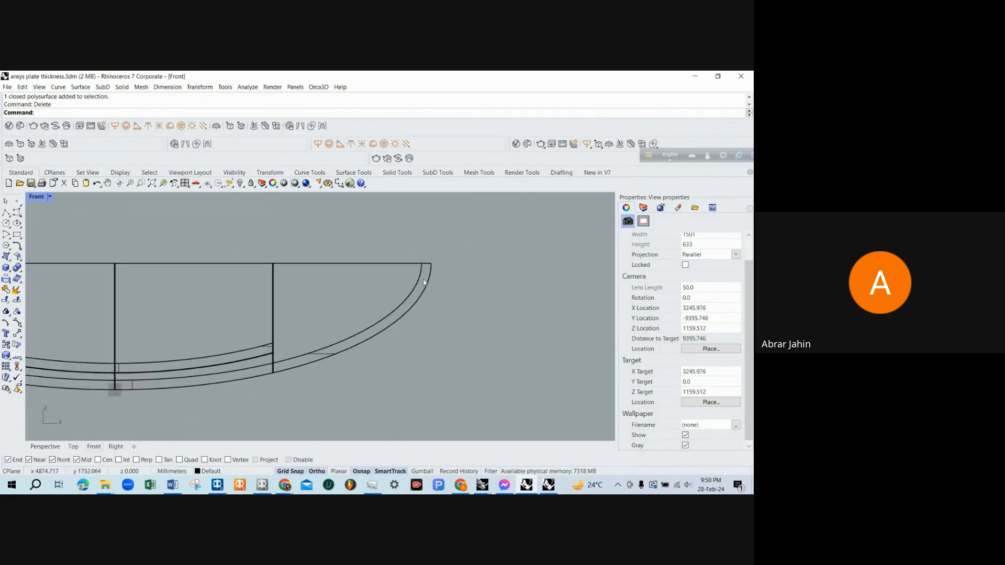
scroll(370, 328, up, 2)
click(383, 318)
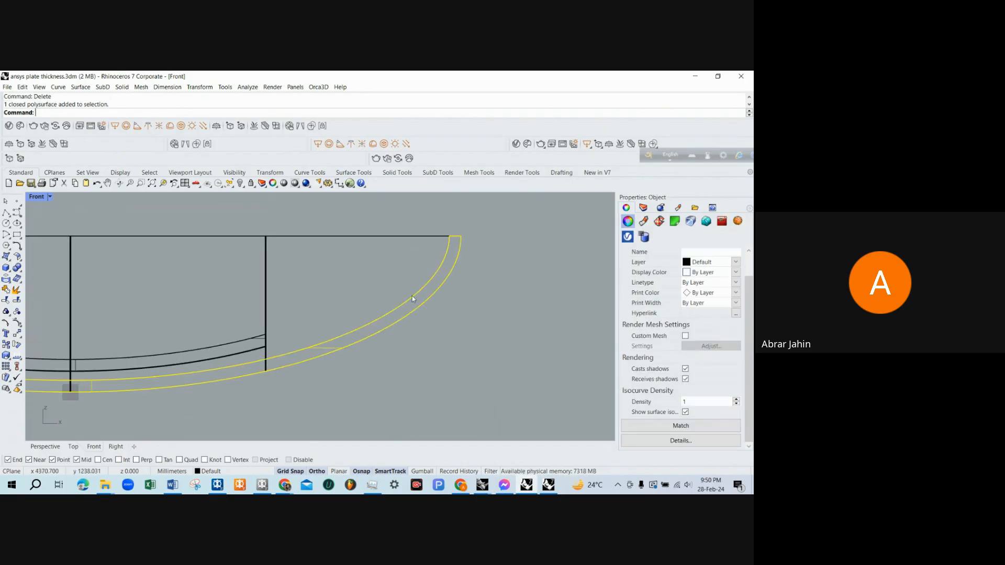
key(Escape)
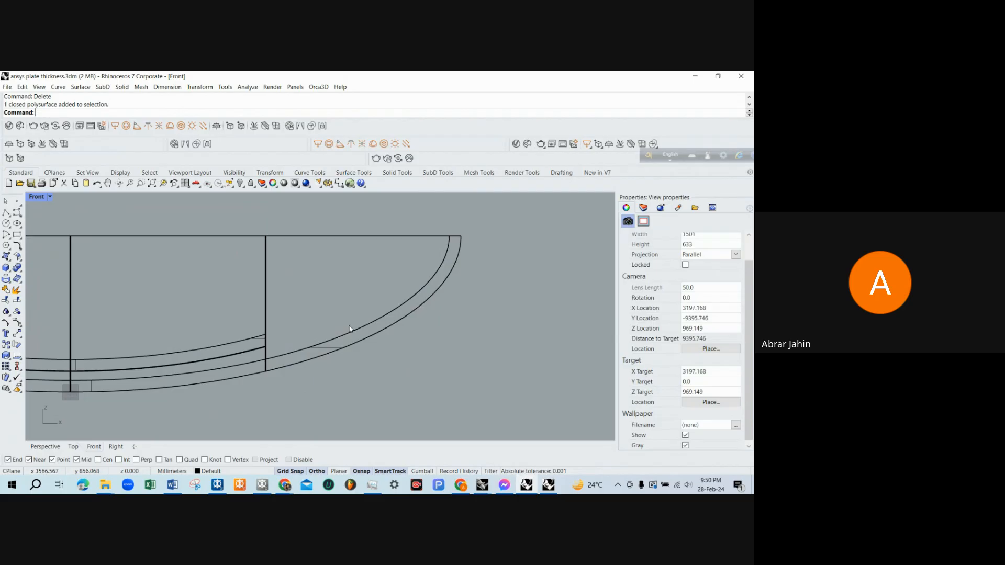
double_click(39, 197)
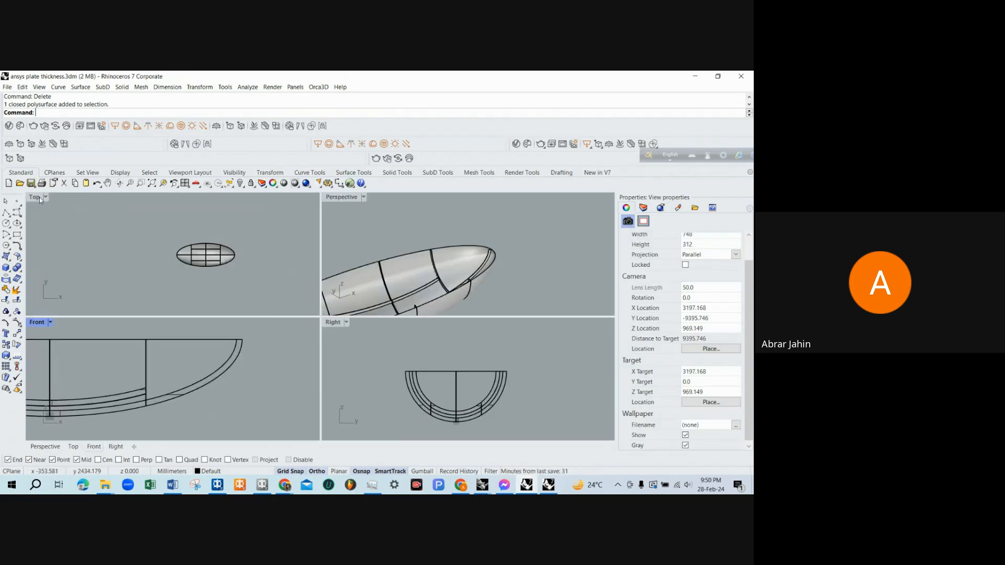
Inspect how the centreline plate meets the frames and hull end in the maximized Perspective view.
double_click(344, 197)
scroll(359, 257, down, 5)
right_drag(359, 258, 341, 312)
scroll(341, 312, up, 6)
scroll(384, 331, down, 6)
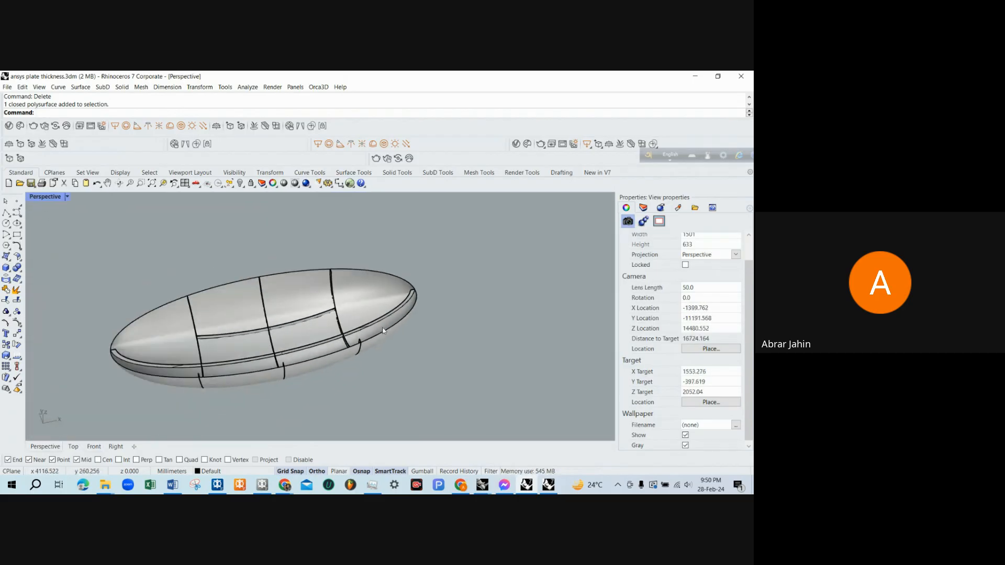
scroll(346, 326, up, 8)
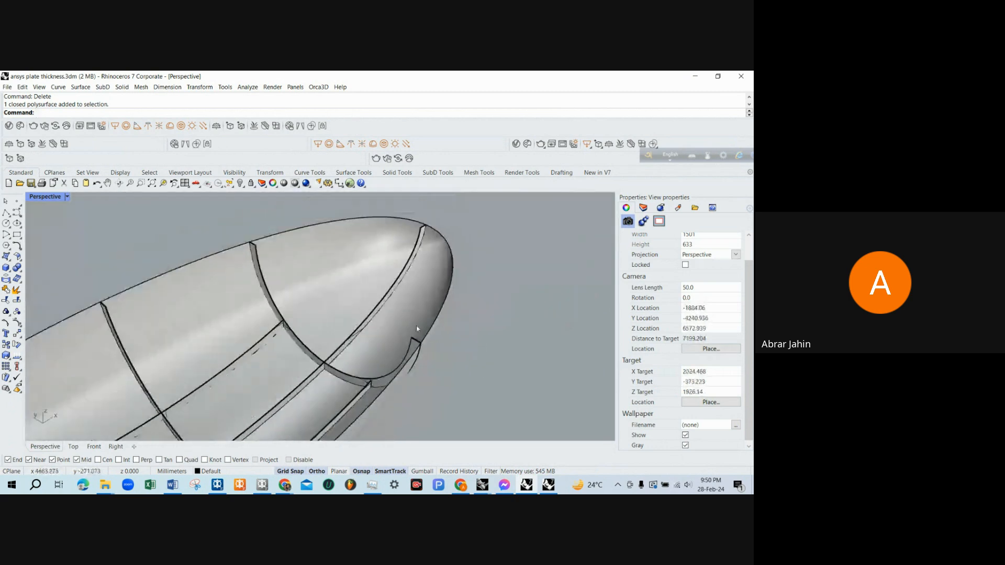
right_drag(418, 329, 404, 314)
scroll(404, 314, down, 5)
scroll(444, 347, up, 5)
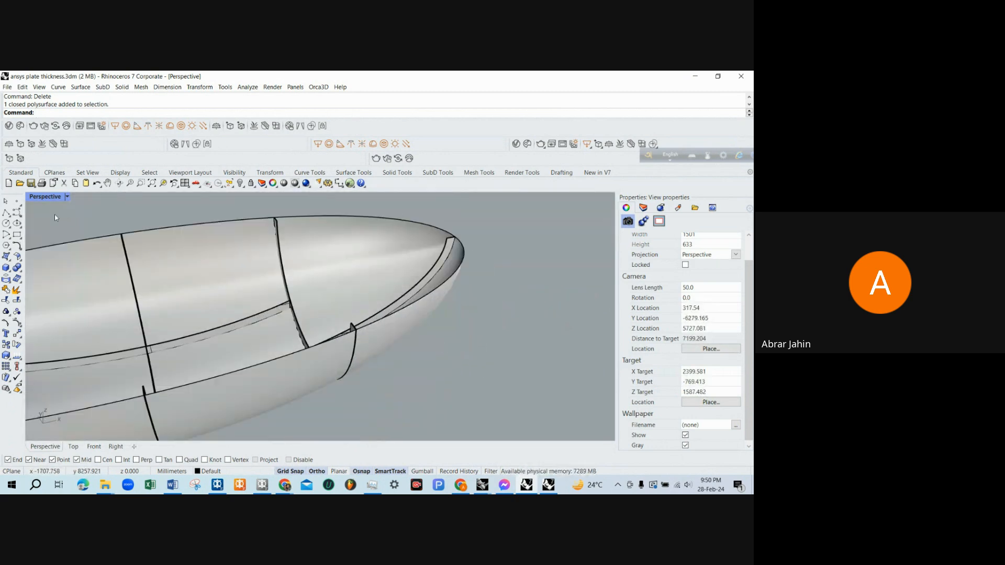
Sketch a freeform bow profile with a bulbous lower part above the hull in the maximized Front view, ending with Grid Snap off.
double_click(49, 200)
double_click(40, 322)
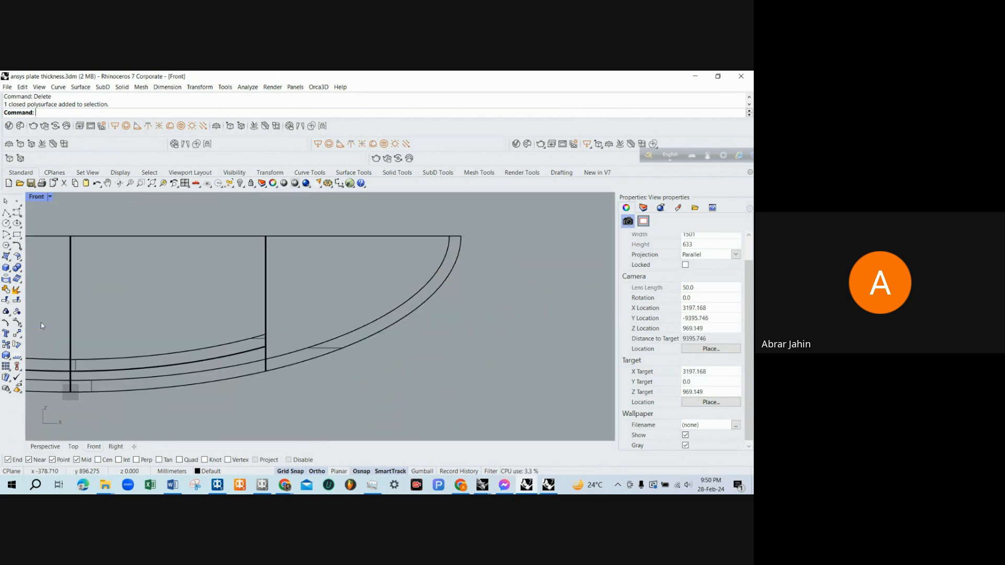
scroll(396, 399, down, 5)
click(16, 212)
scroll(462, 323, up, 2)
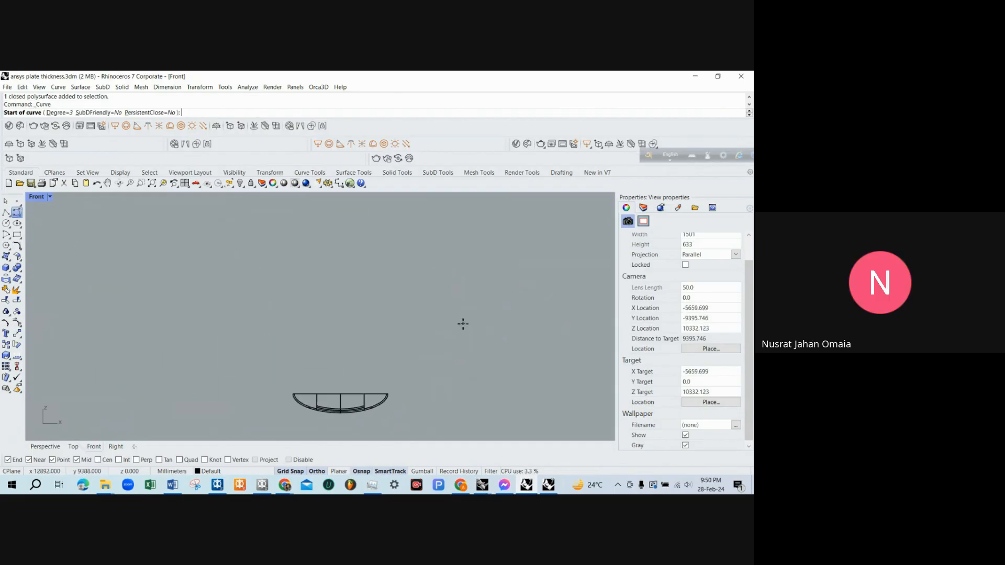
click(358, 250)
key(F8)
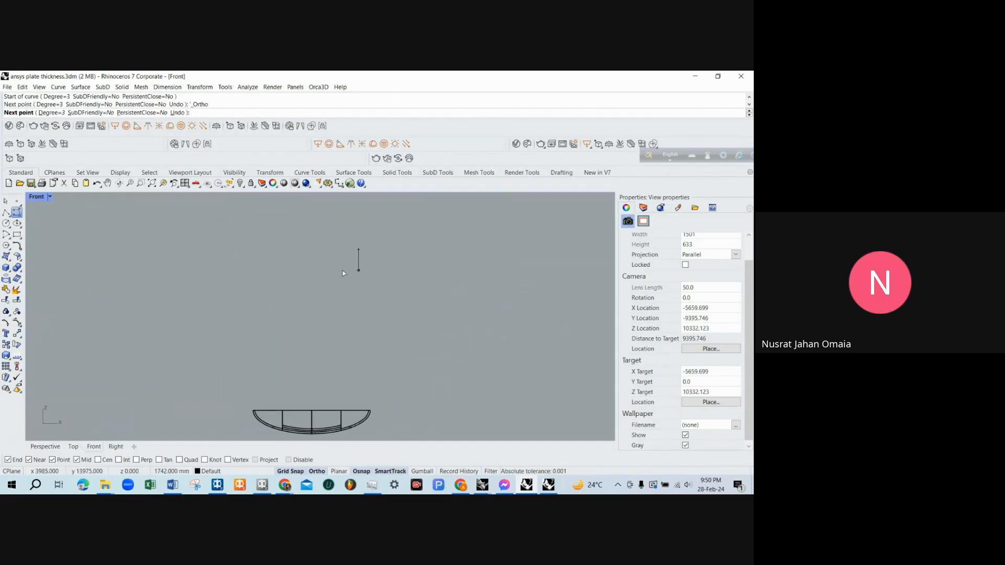
click(339, 281)
click(352, 284)
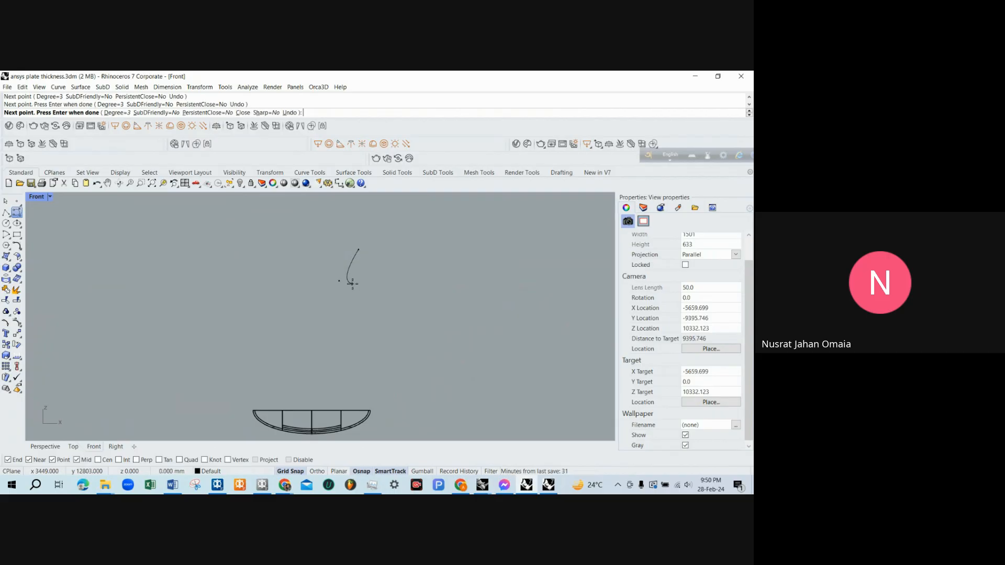
click(358, 289)
click(356, 299)
click(348, 304)
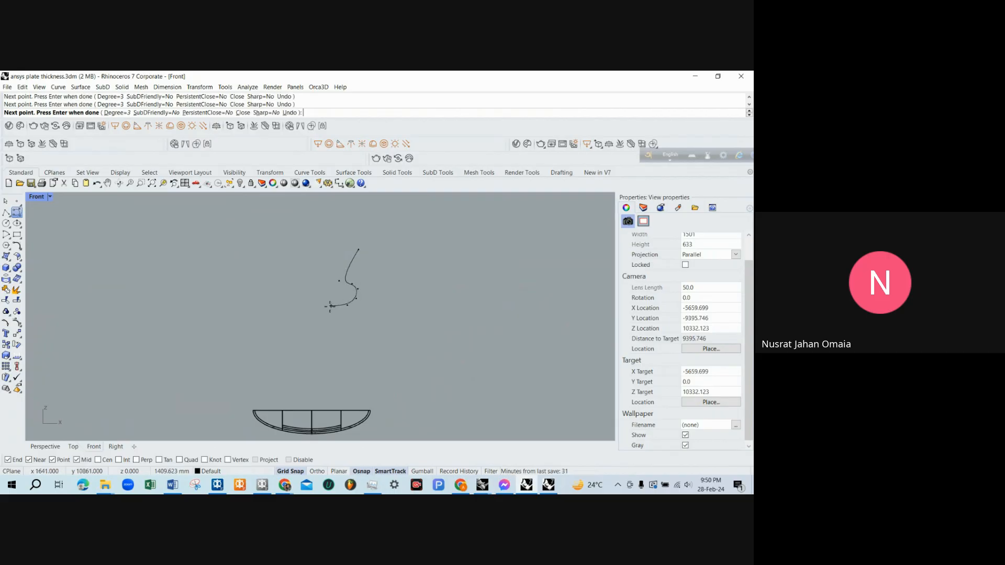
key(F9)
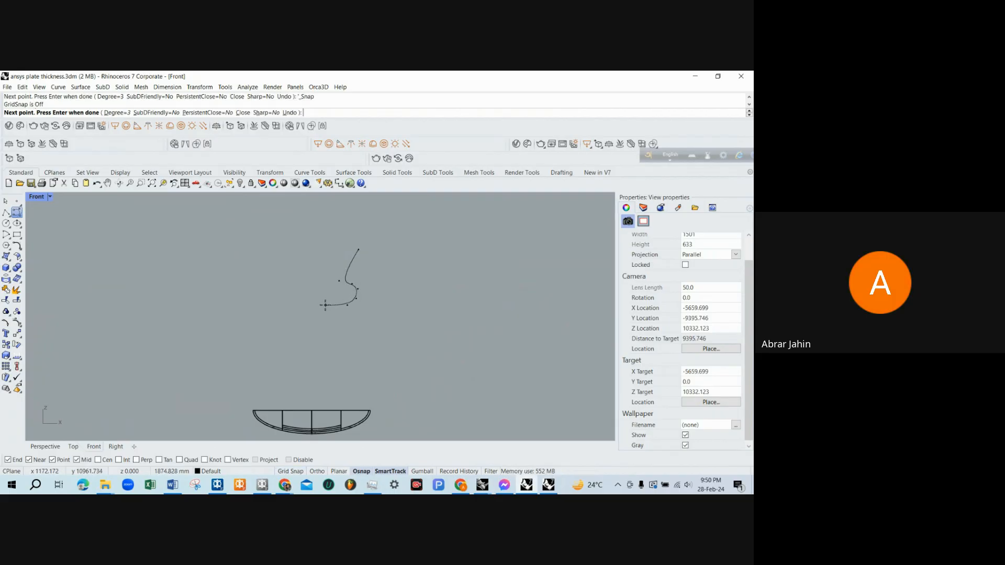
scroll(330, 303, up, 3)
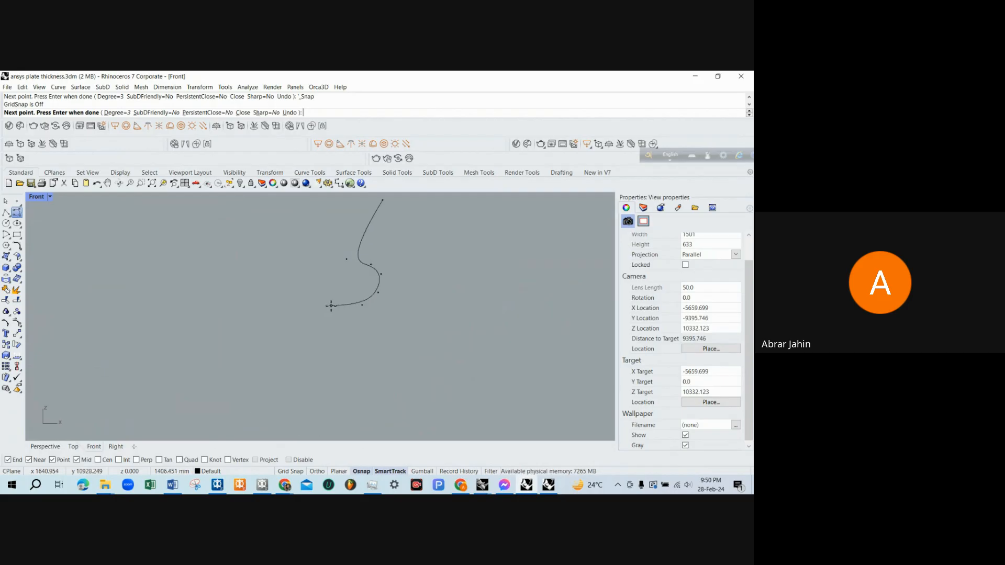
key(F8)
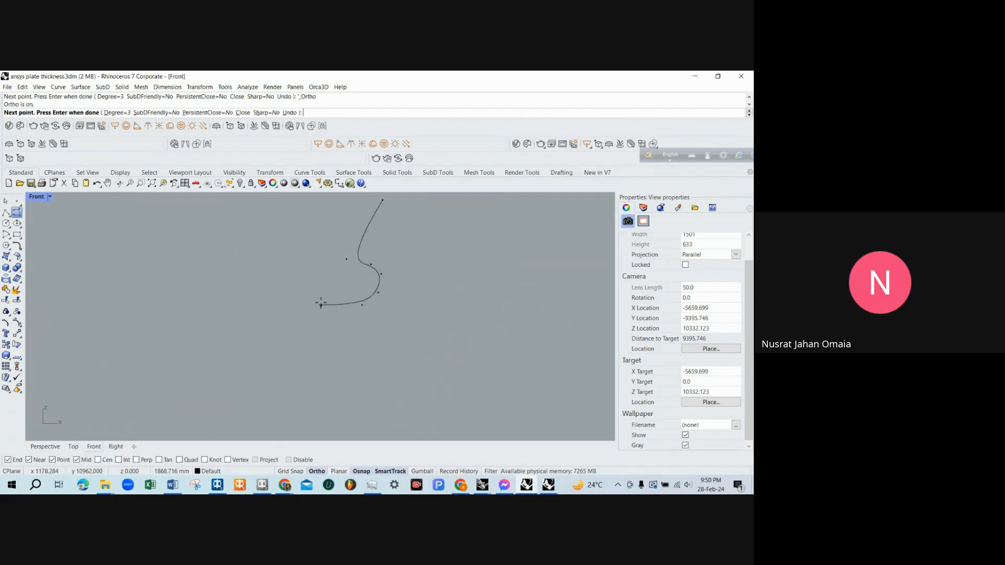
click(333, 302)
right_click(336, 303)
scroll(381, 340, down, 3)
scroll(380, 312, up, 3)
click(379, 313)
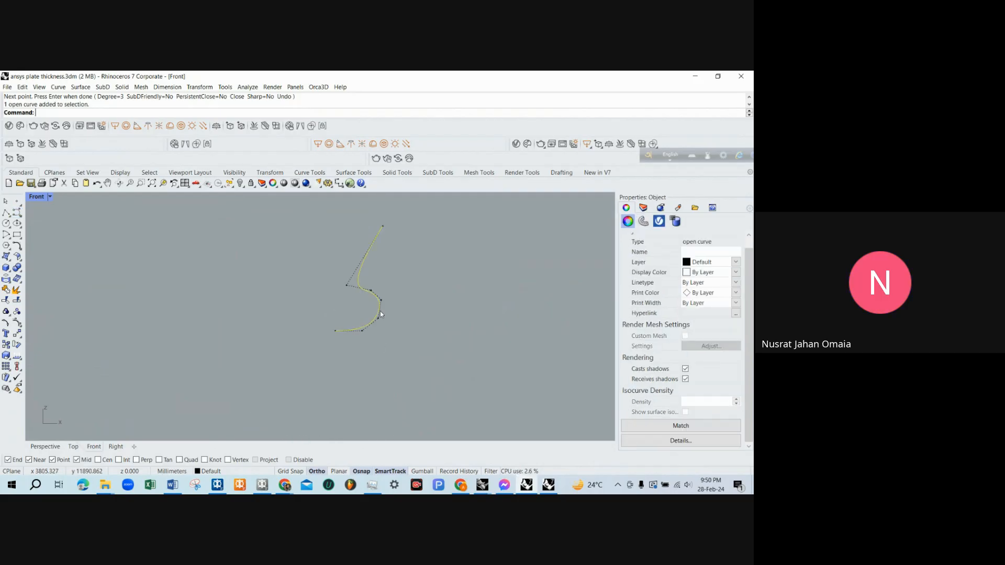
scroll(380, 312, down, 3)
key(Escape)
Draw a horizontal deck line from the bow profile's upper end toward the stern, with Ortho on.
click(6, 212)
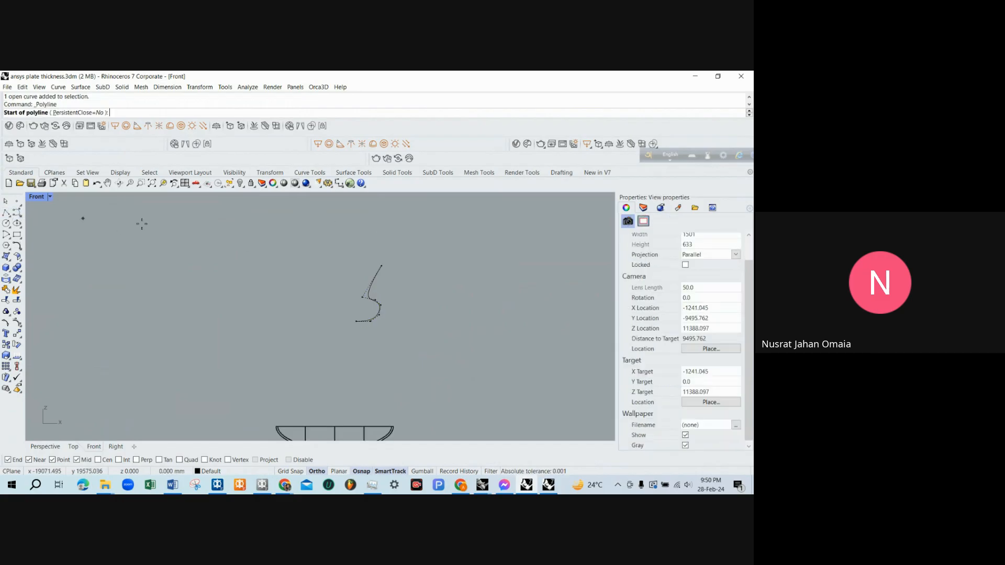
click(381, 262)
click(225, 266)
right_click(226, 266)
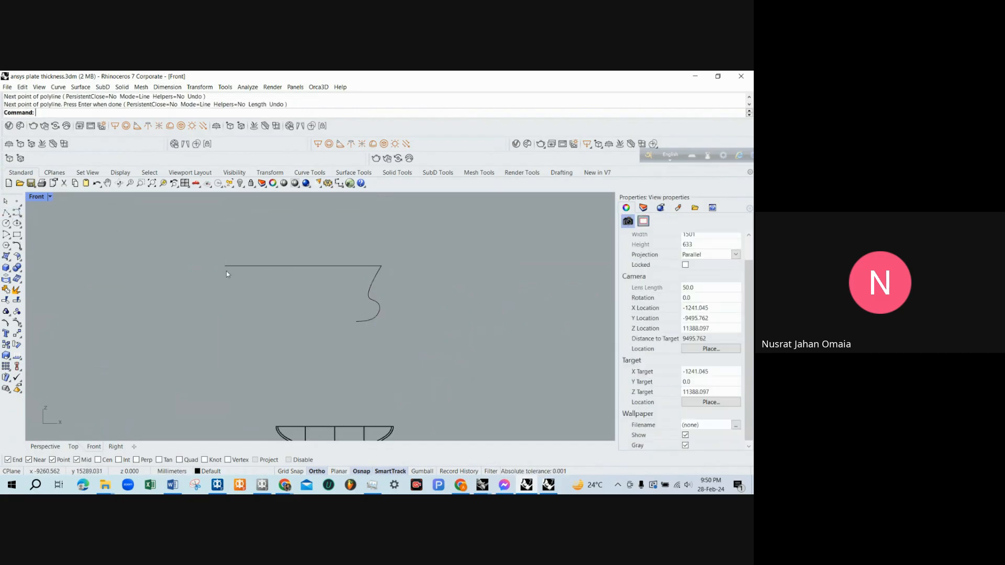
Draw a horizontal keel line from the bow profile's lower end toward the stern, ending directly below the deck line's free end.
right_click(226, 271)
click(355, 321)
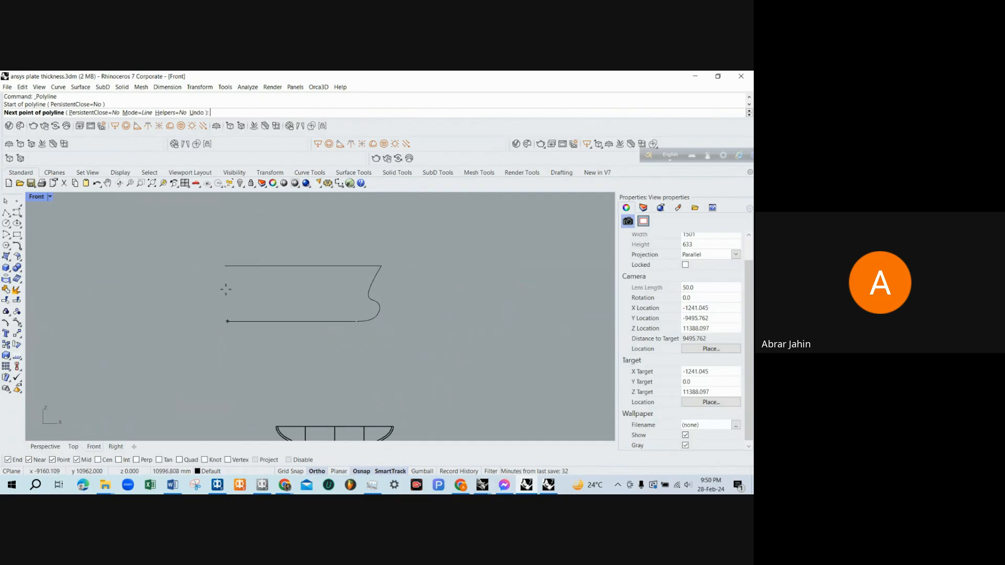
click(225, 266)
right_click(231, 330)
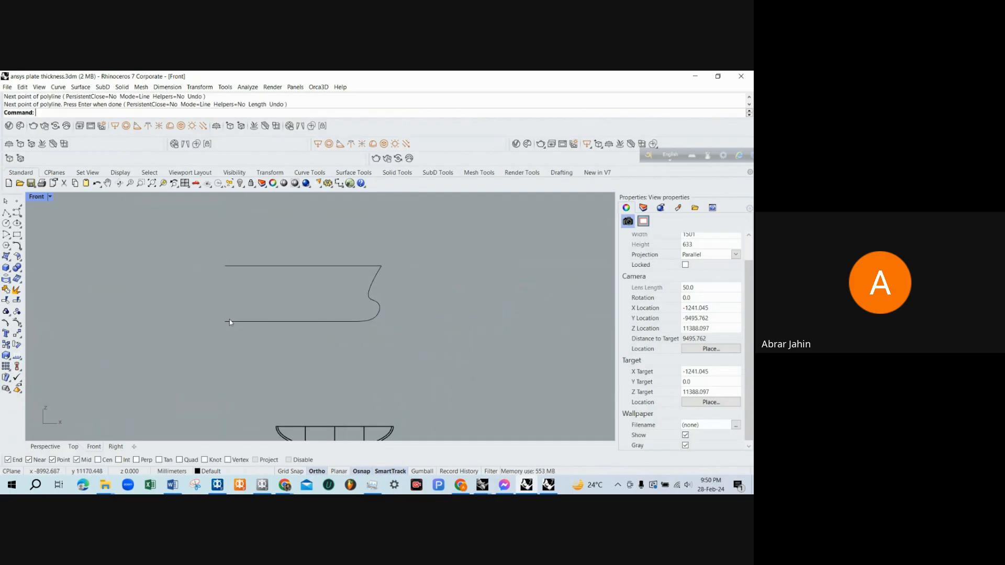
Offset the bow profile curve 150 mm toward the inside of the ship profile.
scroll(390, 291, up, 4)
scroll(390, 292, up, 3)
click(351, 283)
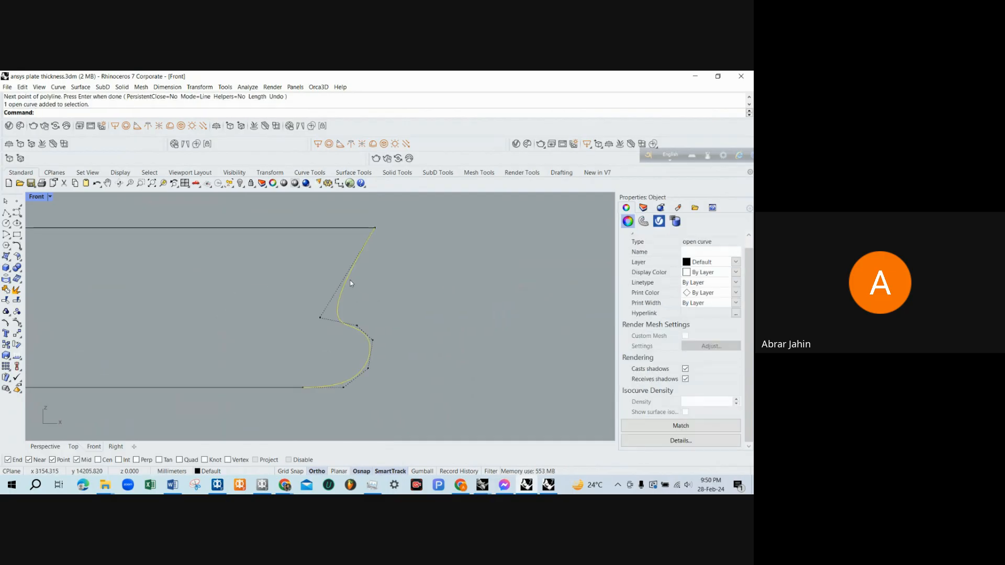
text(Ofse)
key(Return)
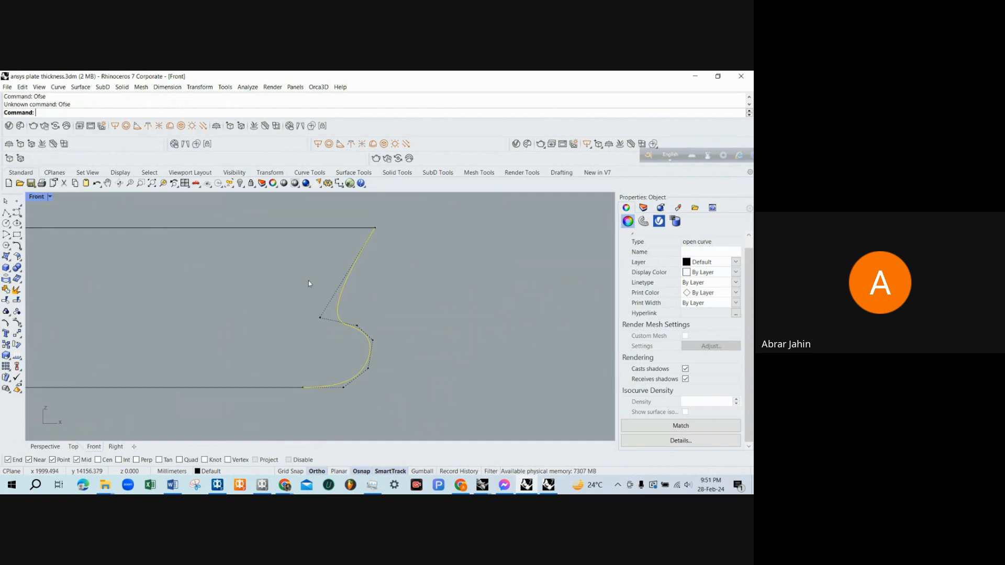
text(Offset)
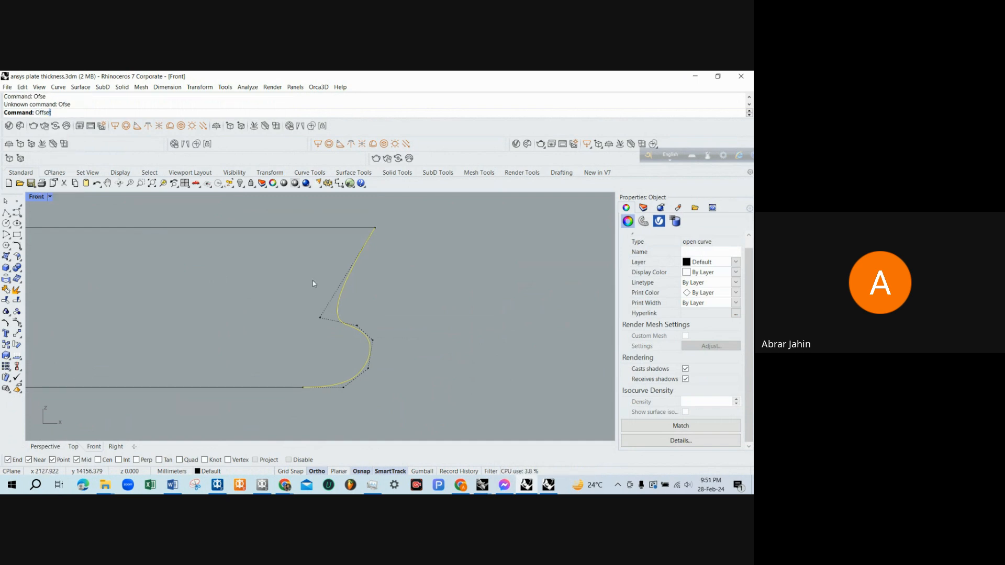
key(Return)
click(313, 281)
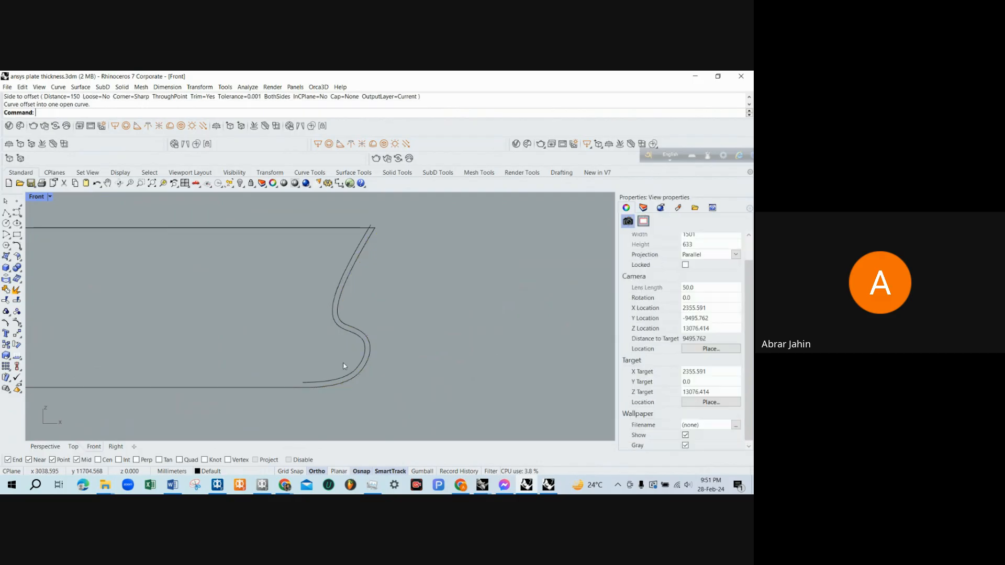
Close the lower end of the bow plate strip with a short vertical polyline between the offset curve and the original curve.
scroll(344, 363, up, 2)
click(6, 213)
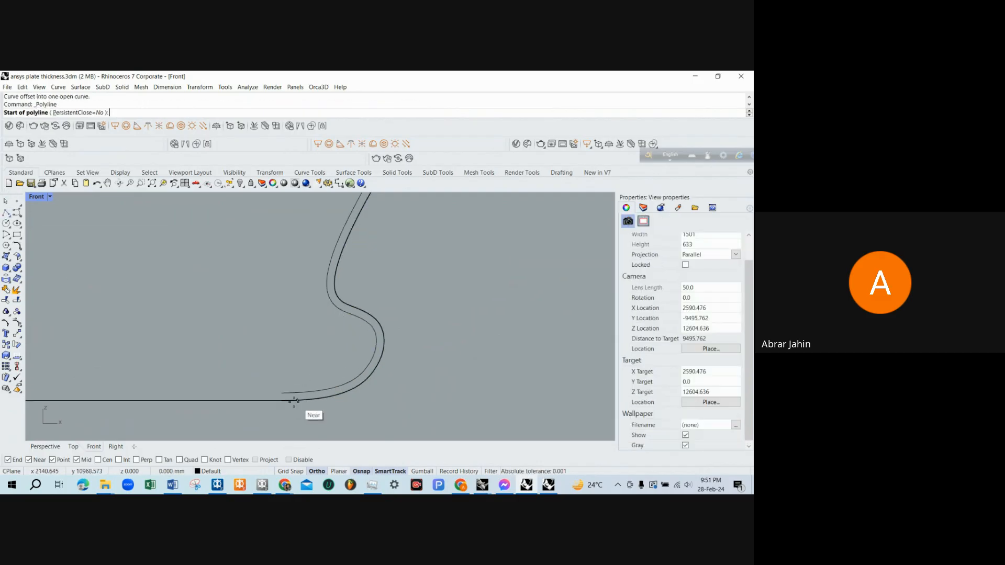
click(282, 393)
click(283, 401)
right_click(284, 404)
Trim the part of the offset bow curve that extends above the deck line.
scroll(285, 408, down, 3)
scroll(360, 250, up, 3)
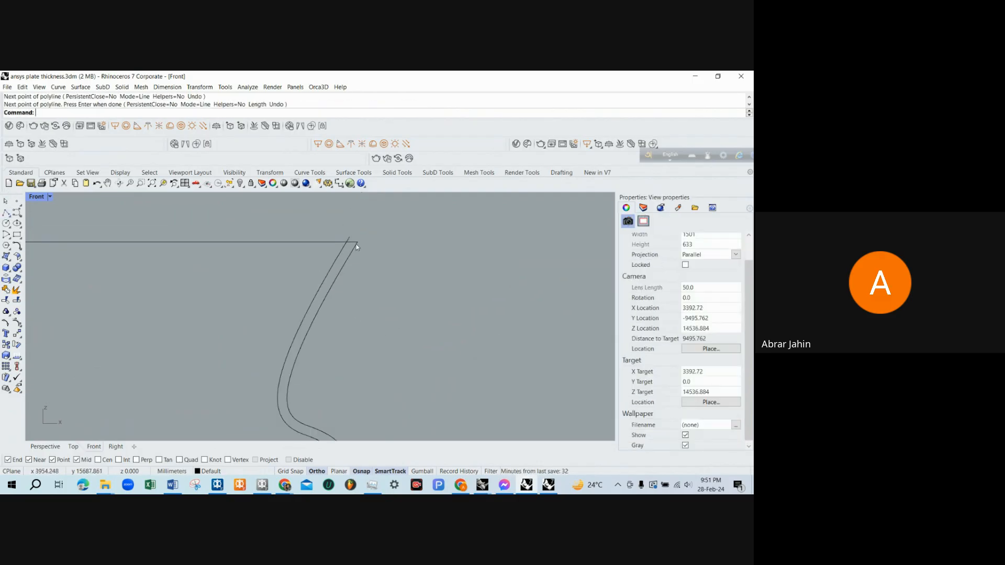
key(Return)
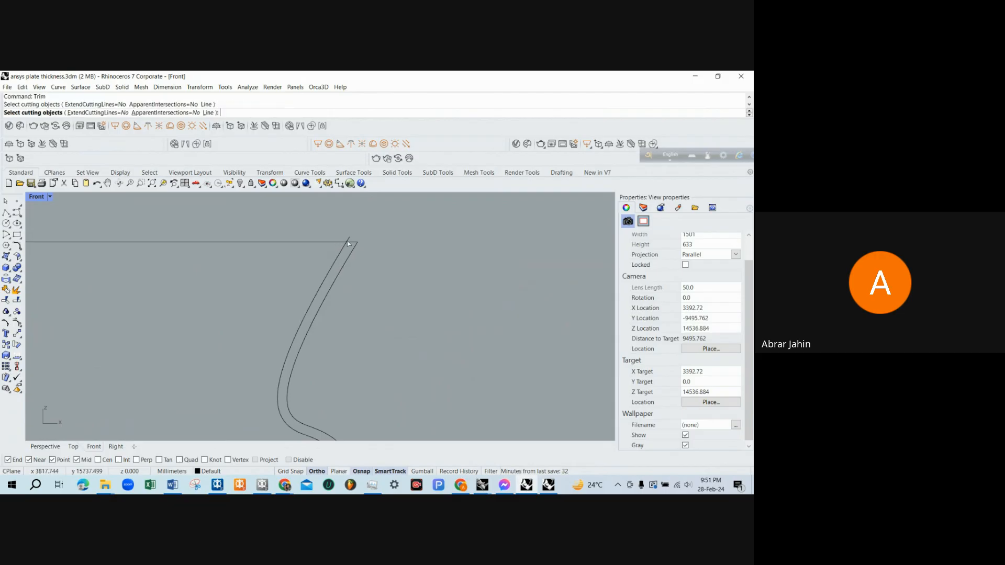
click(346, 239)
key(Return)
click(347, 239)
key(Return)
scroll(351, 241, down, 2)
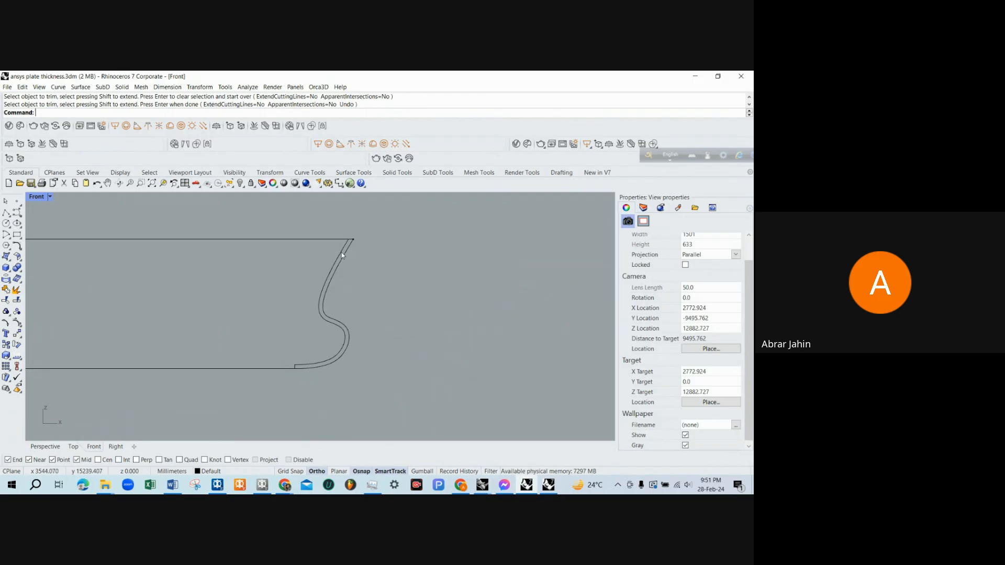
Delete all curves of the example ship profile above the hull.
scroll(342, 254, down, 11)
scroll(351, 268, up, 9)
scroll(350, 261, down, 6)
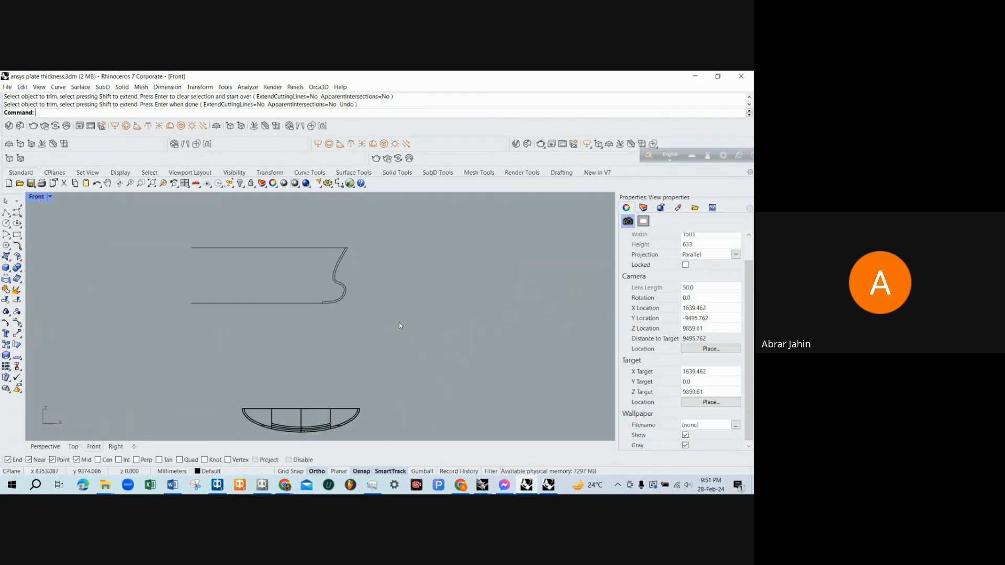
drag(399, 323, 213, 235)
key(Delete)
scroll(214, 234, down, 4)
scroll(285, 381, up, 10)
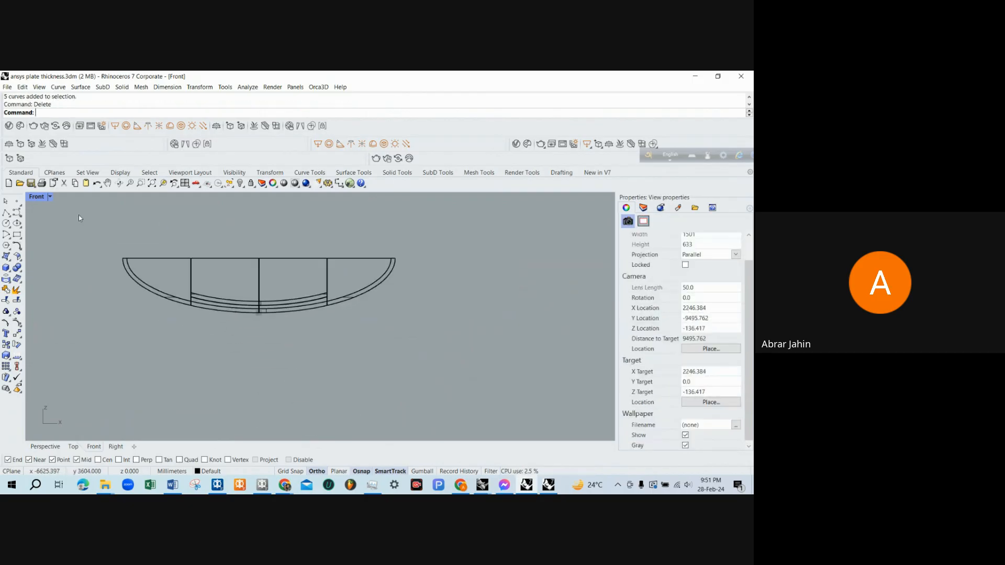
Restore the four-viewport layout and inspect the hull's inner structure in the Perspective view.
double_click(36, 196)
scroll(480, 222, down, 8)
right_drag(479, 223, 400, 256)
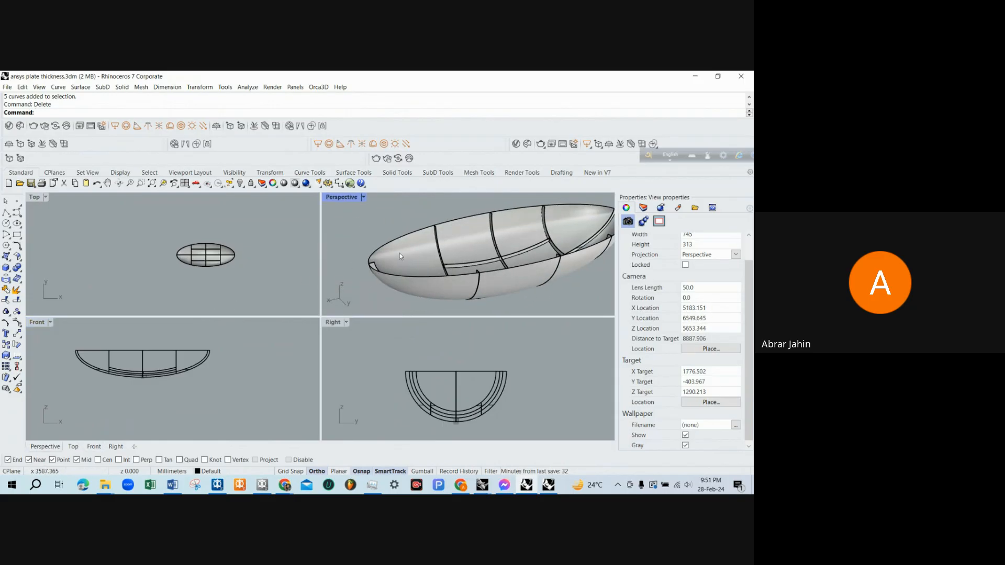
right_drag(485, 238, 450, 234)
scroll(557, 228, down, 4)
scroll(169, 371, up, 4)
scroll(448, 234, up, 4)
Contour the hull surface downward from its top edge's midpoint at 1000 mm spacing, and delete the contour along the upper edge.
click(449, 234)
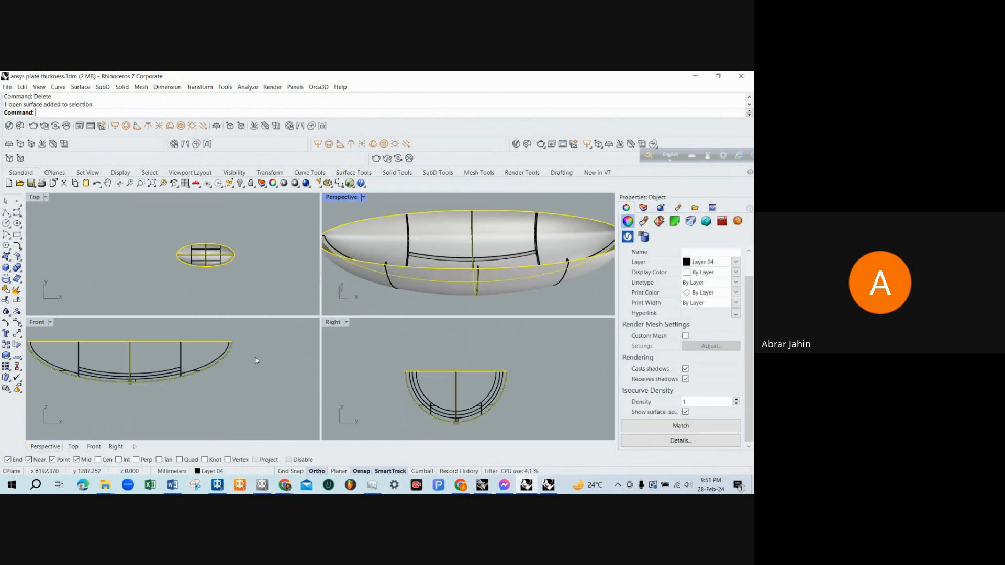
click(256, 358)
scroll(261, 359, down, 4)
click(421, 239)
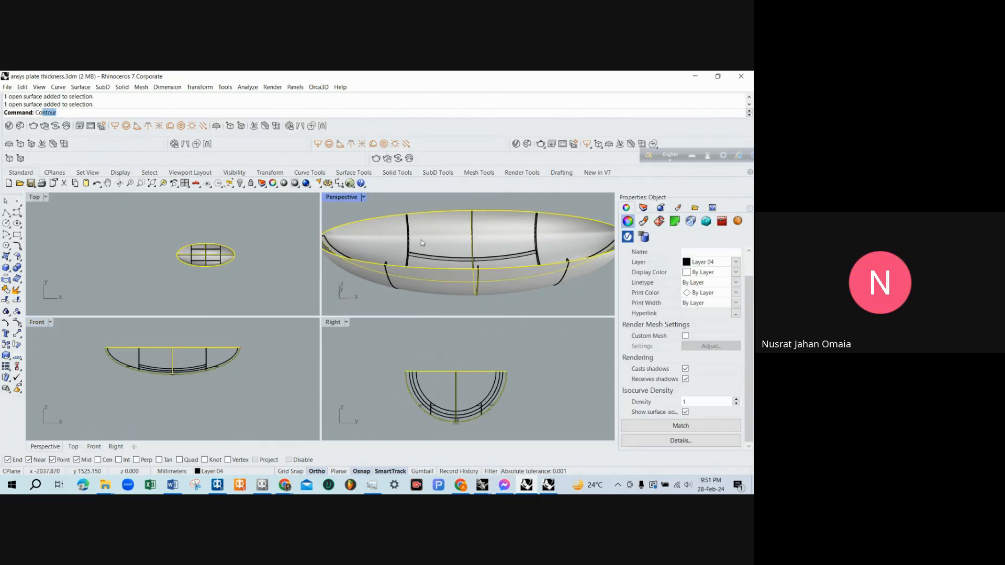
key(Return)
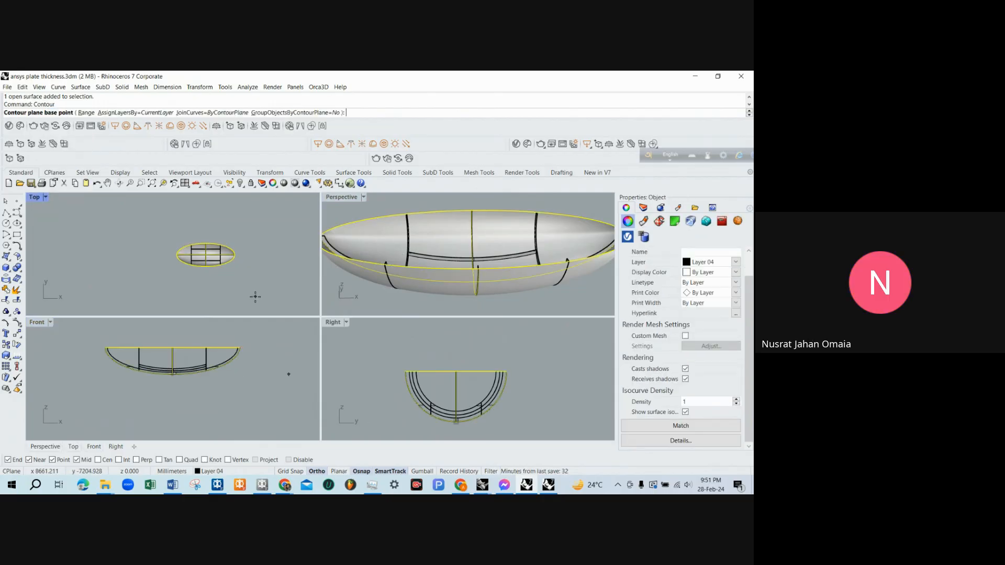
click(173, 346)
click(193, 391)
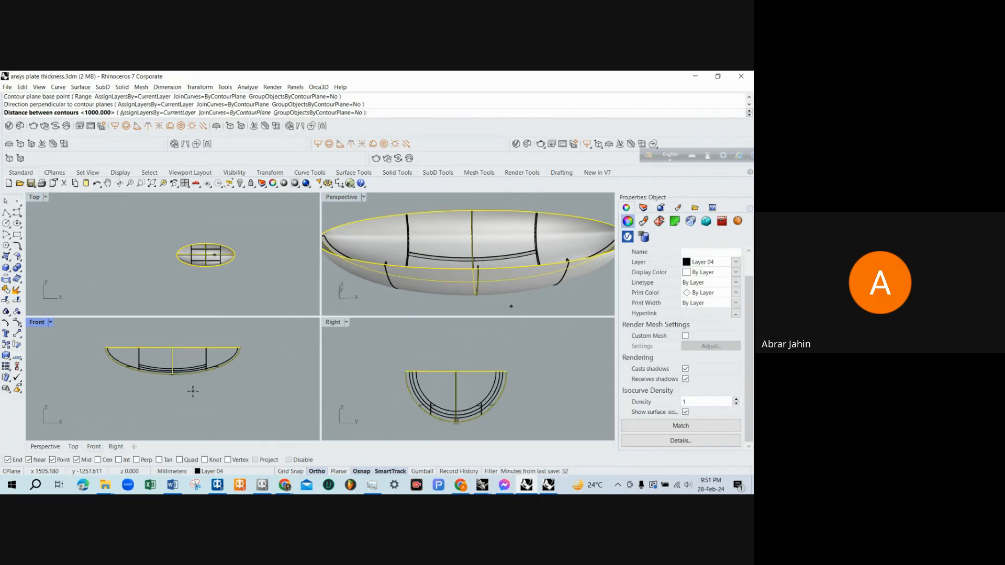
key(Return)
click(359, 278)
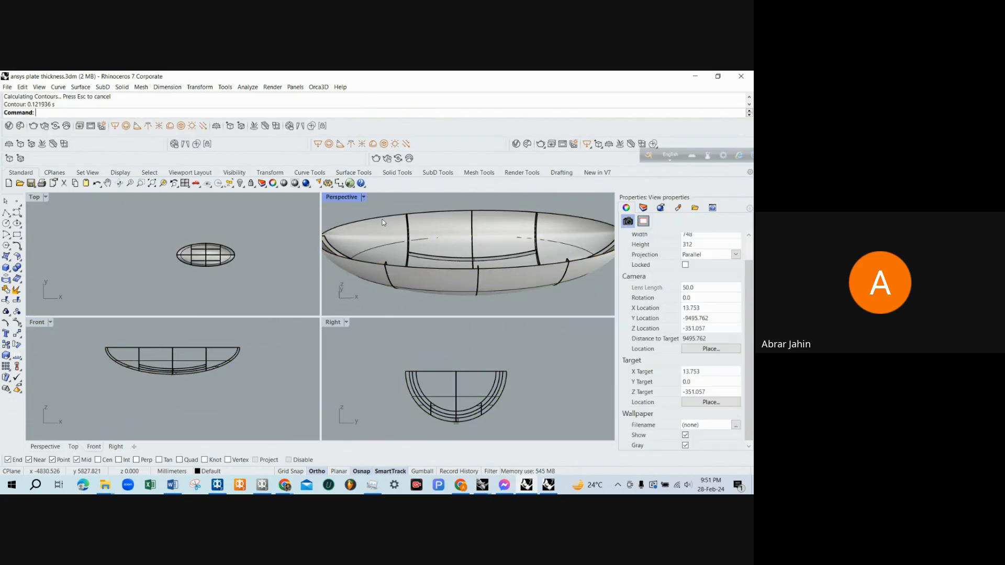
key(Delete)
Examine the remaining closed contour curve around the hull in the maximized Perspective view, with the curve selected.
double_click(342, 197)
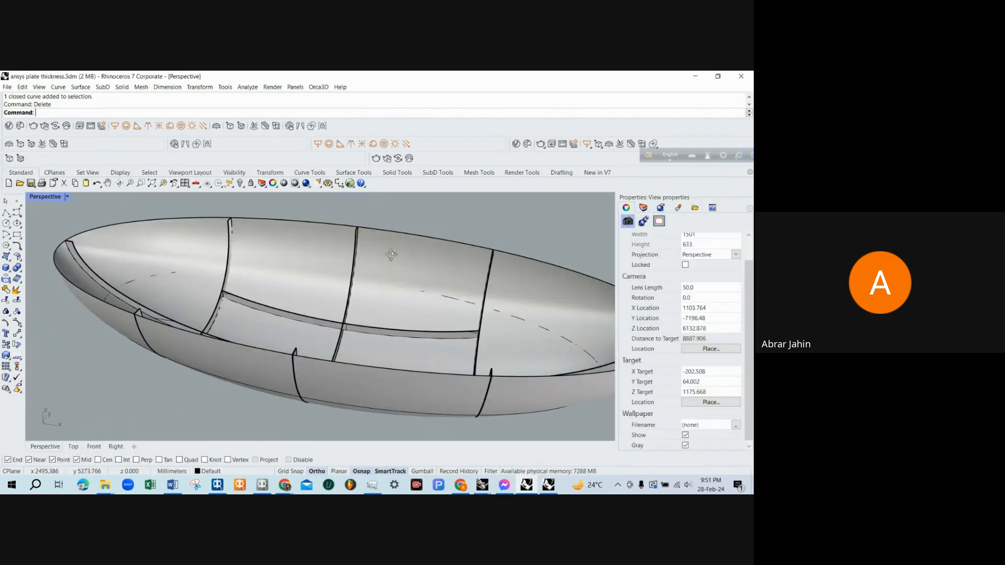
right_drag(341, 199, 288, 246)
click(287, 245)
click(287, 246)
scroll(283, 242, down, 7)
right_drag(356, 262, 382, 275)
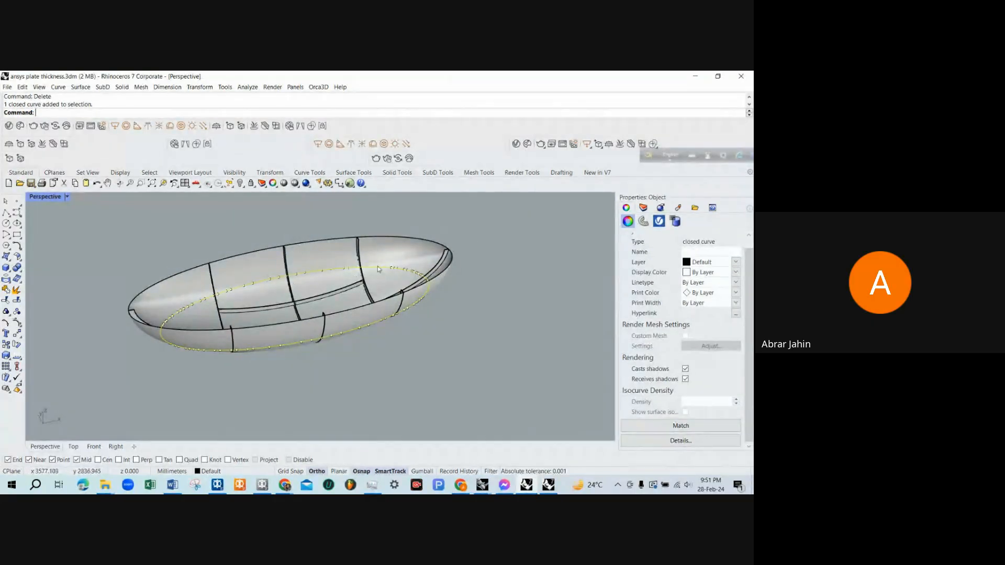
right_drag(281, 287, 170, 272)
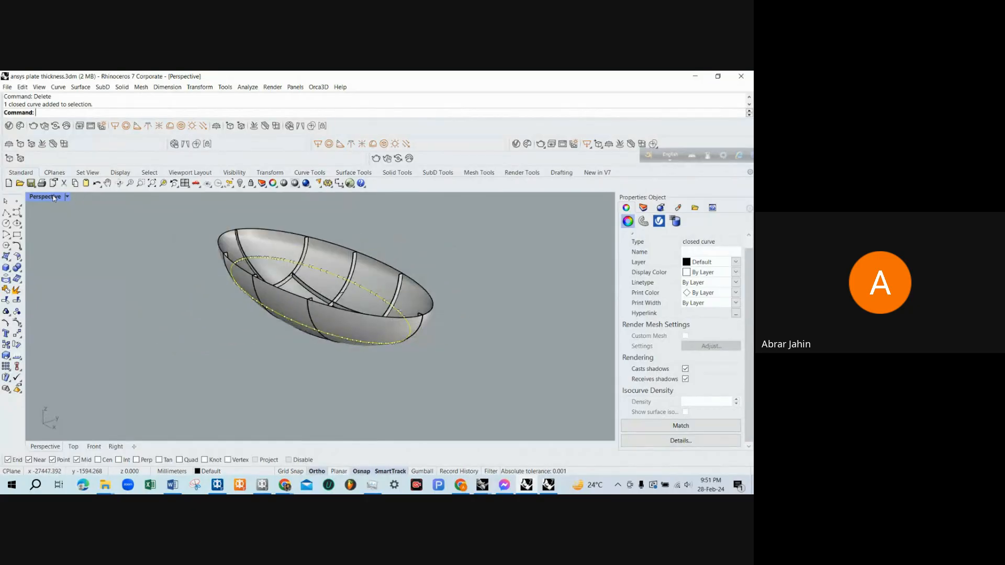
mouse_move(290, 290)
right_down()
mouse_move(320, 291)
mouse_move(272, 296)
mouse_move(285, 290)
right_up()
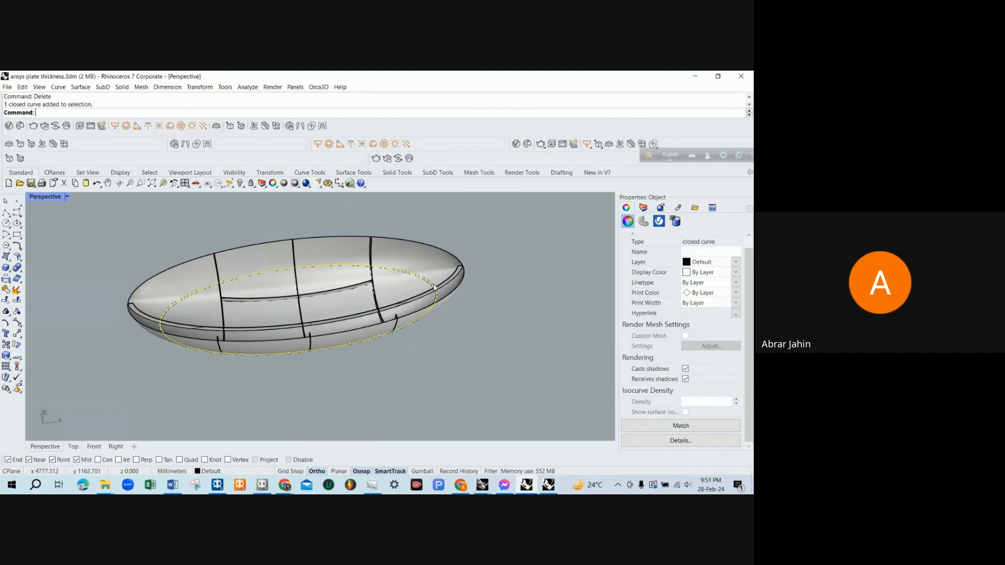
Highlight the two outer transverse frames, and compare them with the selected hull contour curve from another angle.
click(221, 288)
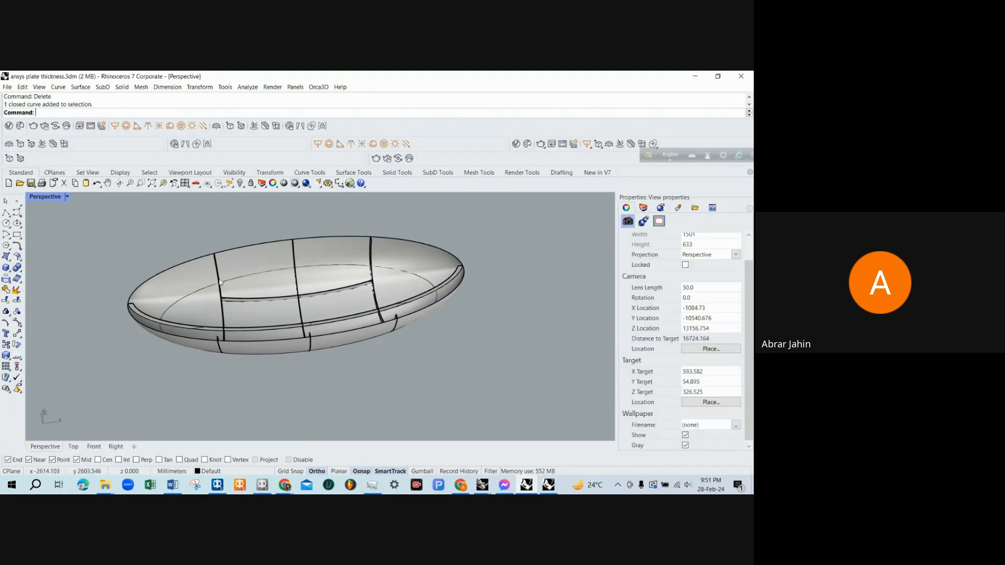
shift+click(371, 259)
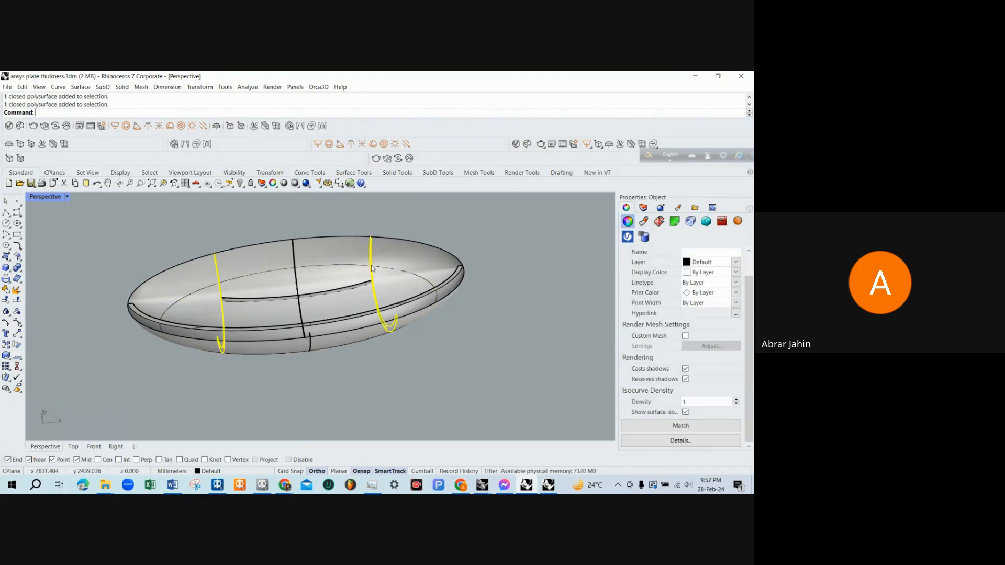
right_drag(371, 276, 319, 279)
click(246, 244)
click(235, 241)
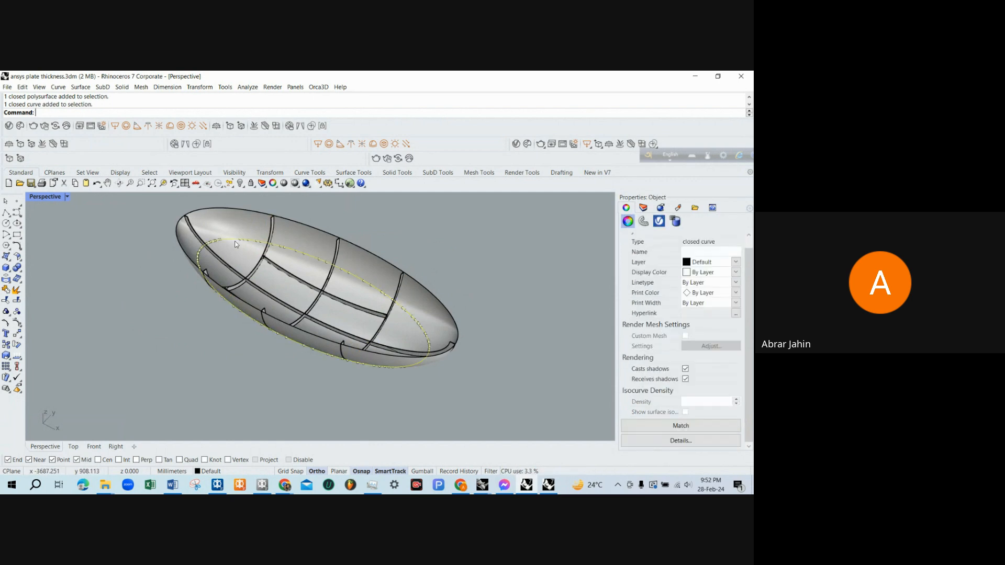
right_drag(235, 244, 257, 352)
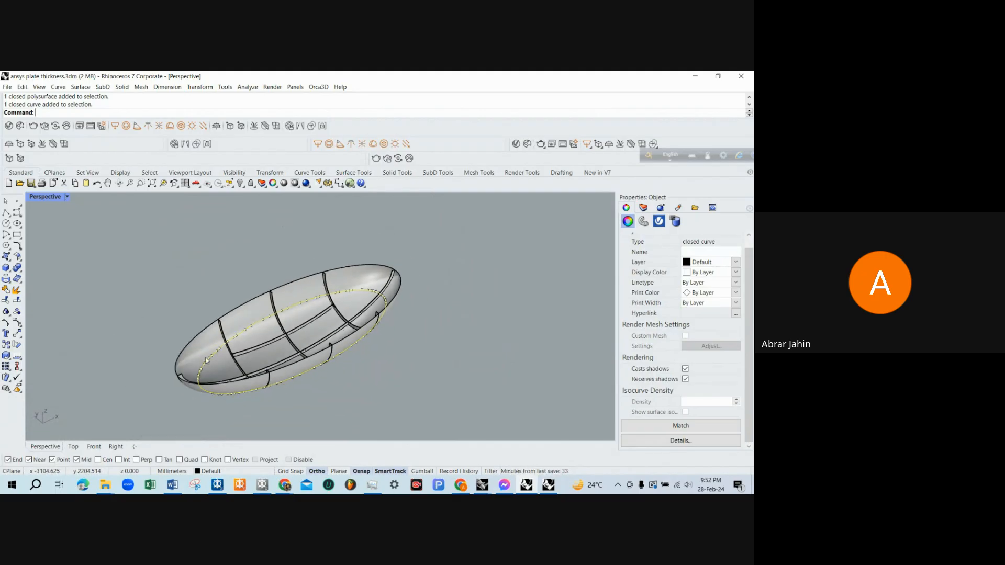
Inspect the contour curve close up at the hull end where it passes the centreline plate, leaving nothing selected.
scroll(375, 359, up, 2)
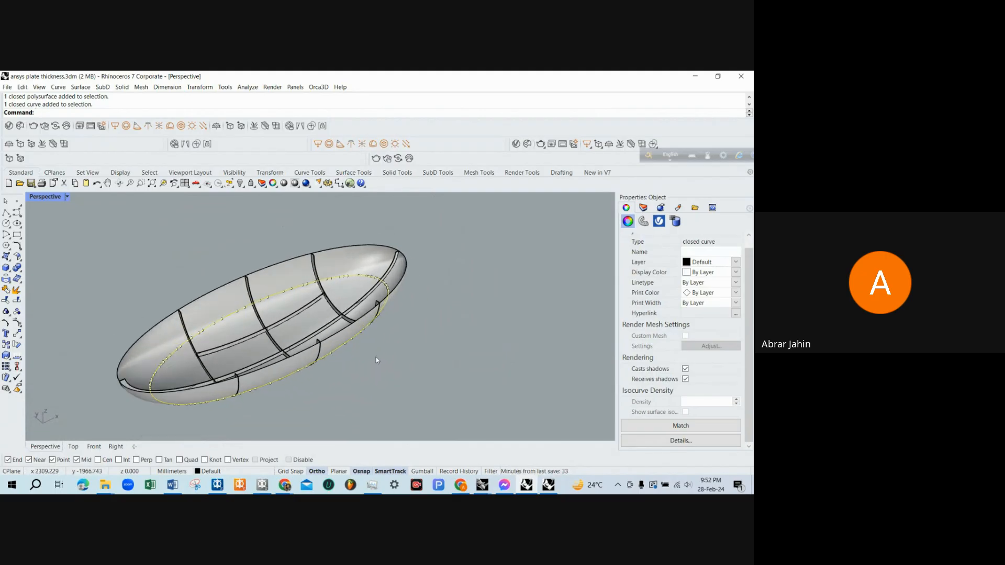
right_drag(395, 342, 387, 311)
scroll(332, 298, up, 3)
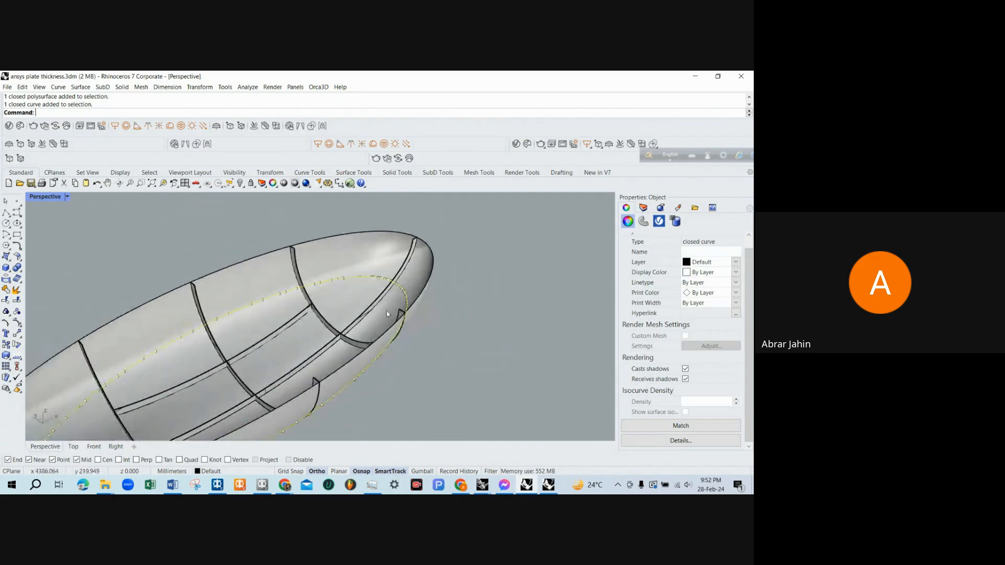
key(Escape)
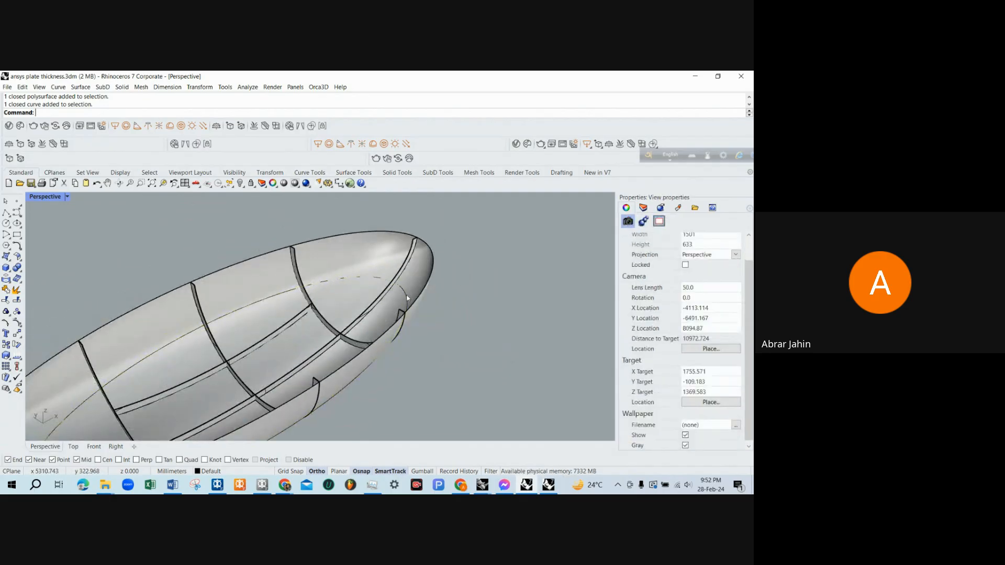
click(408, 298)
key(Escape)
click(404, 290)
key(Escape)
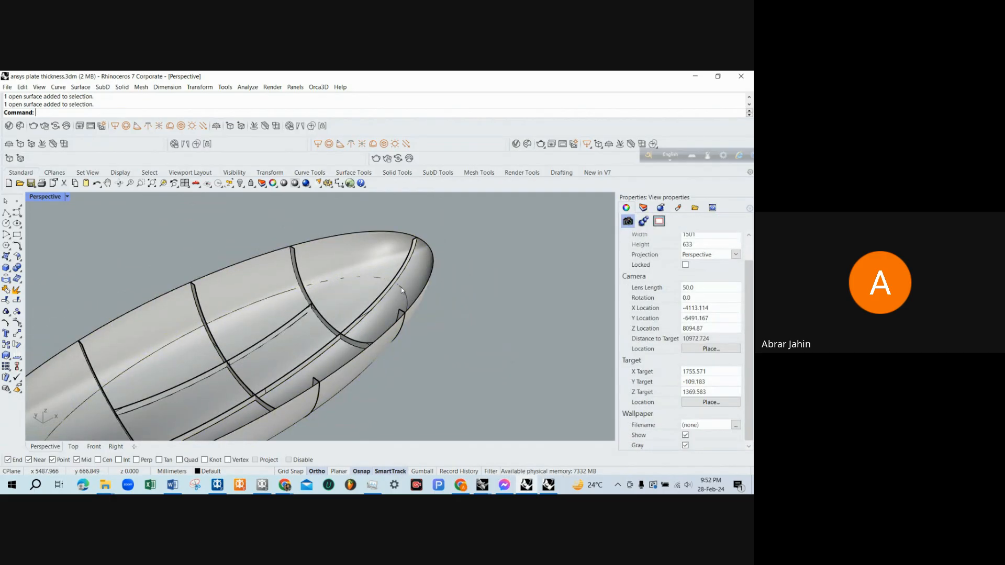
Inspect the closed curve running around the inside of the hull from several angles.
click(401, 287)
click(390, 306)
scroll(388, 308, down, 1)
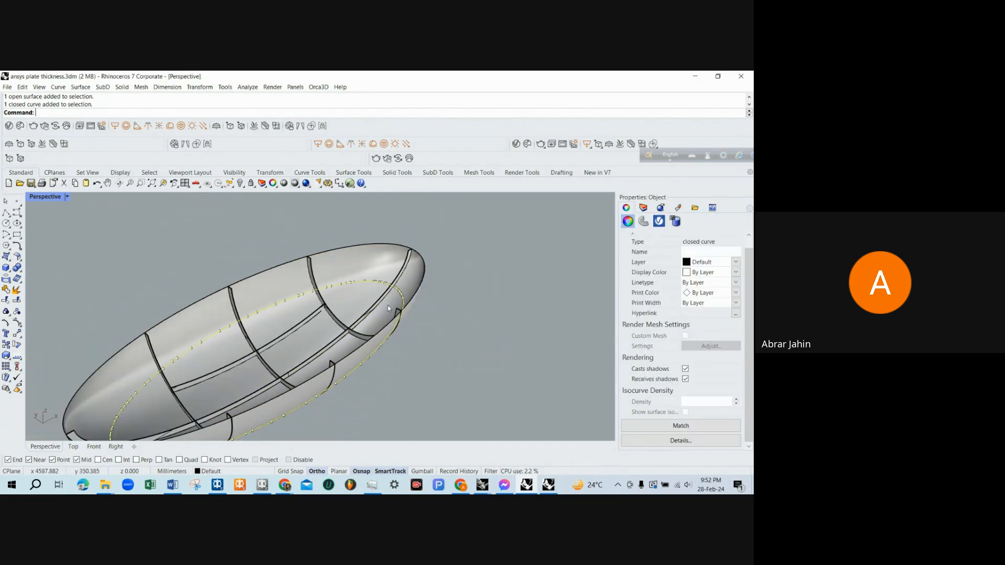
key(Escape)
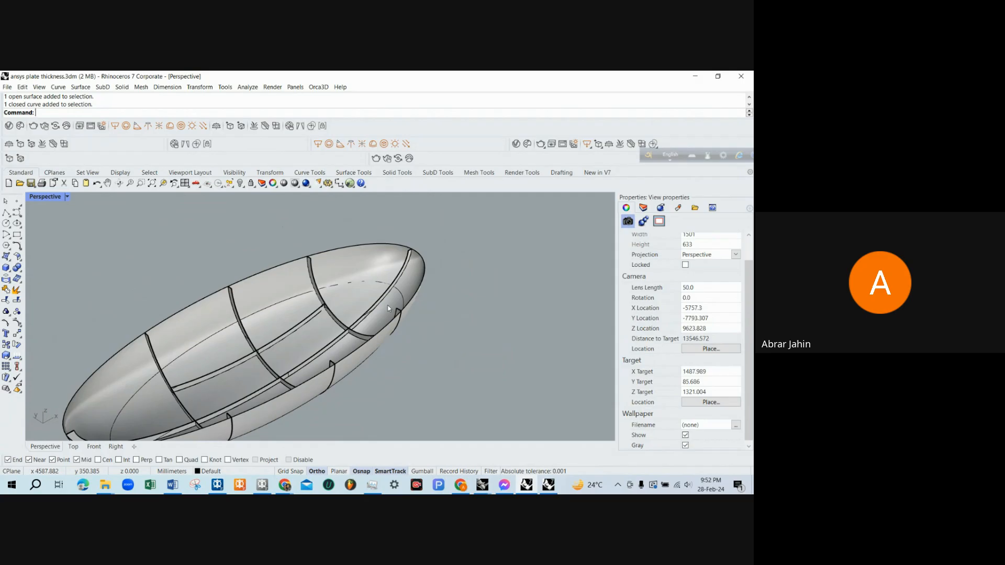
scroll(425, 321, down, 4)
right_drag(426, 321, 279, 308)
scroll(362, 313, up, 8)
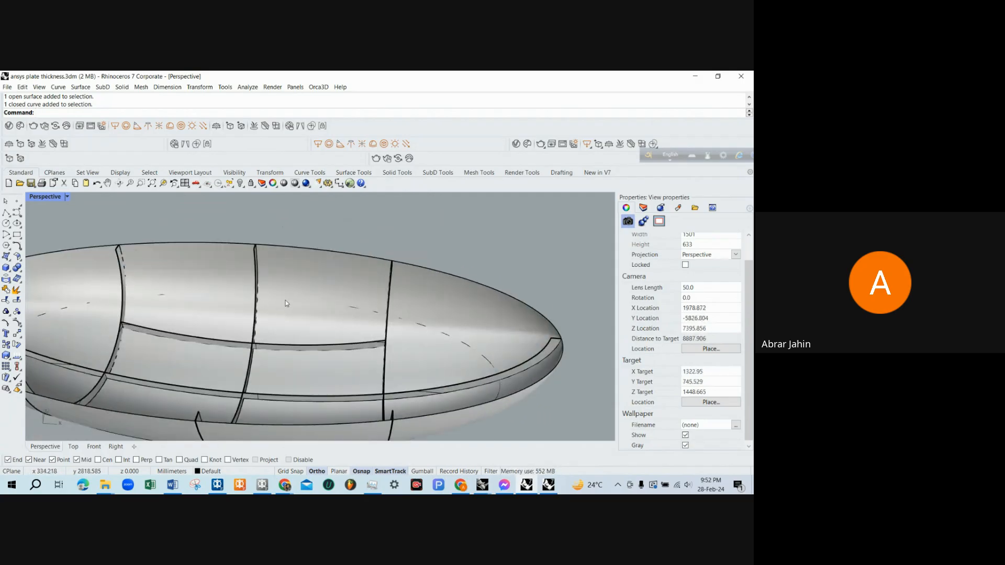
click(285, 300)
scroll(360, 311, down, 4)
right_drag(359, 311, 343, 278)
key(Escape)
right_drag(200, 320, 228, 316)
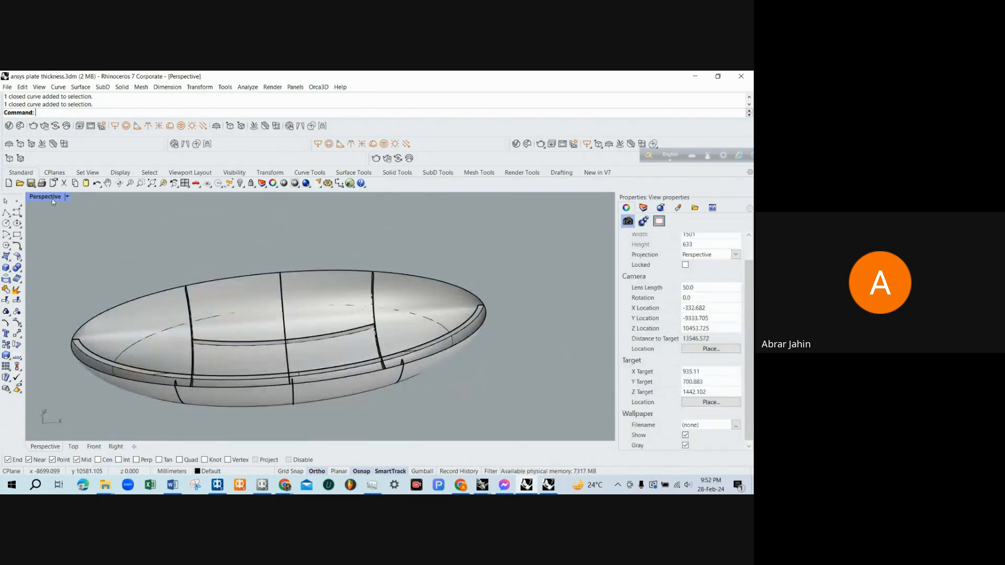
Move the closed curve inside the hull 7000 mm sideways in the Top view, clear of the hull.
click(147, 337)
click(189, 366)
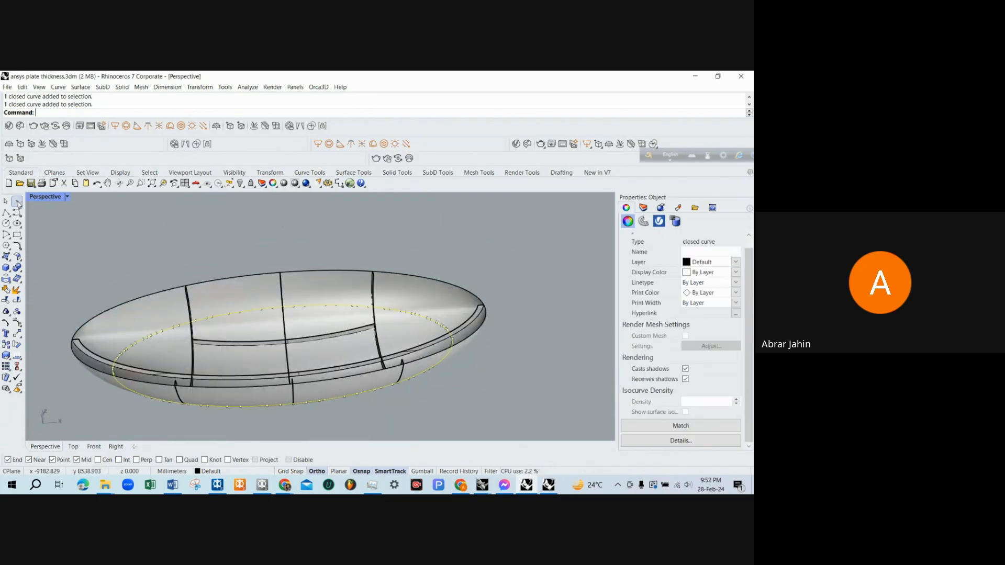
double_click(42, 196)
double_click(35, 198)
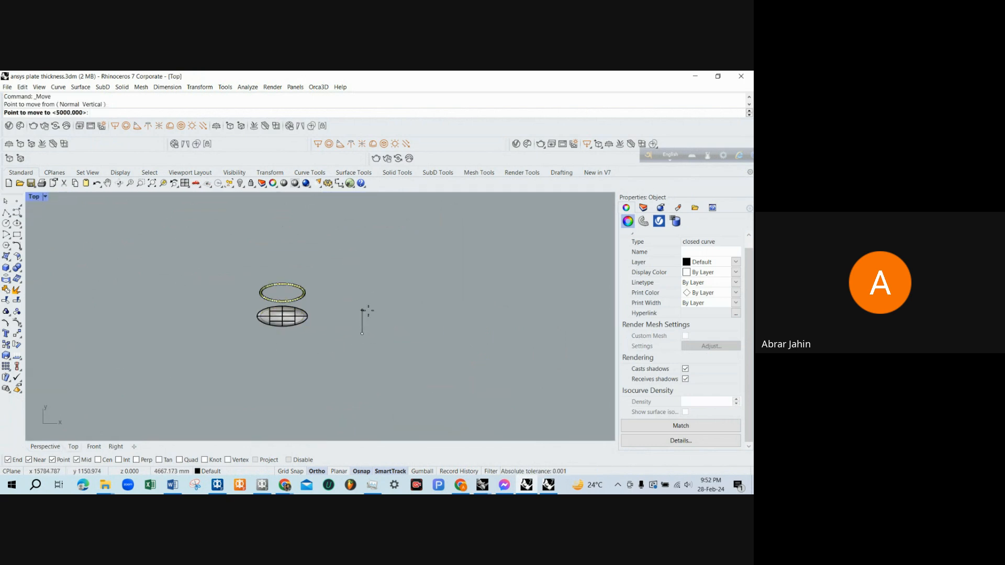
text(5000)
key(Return)
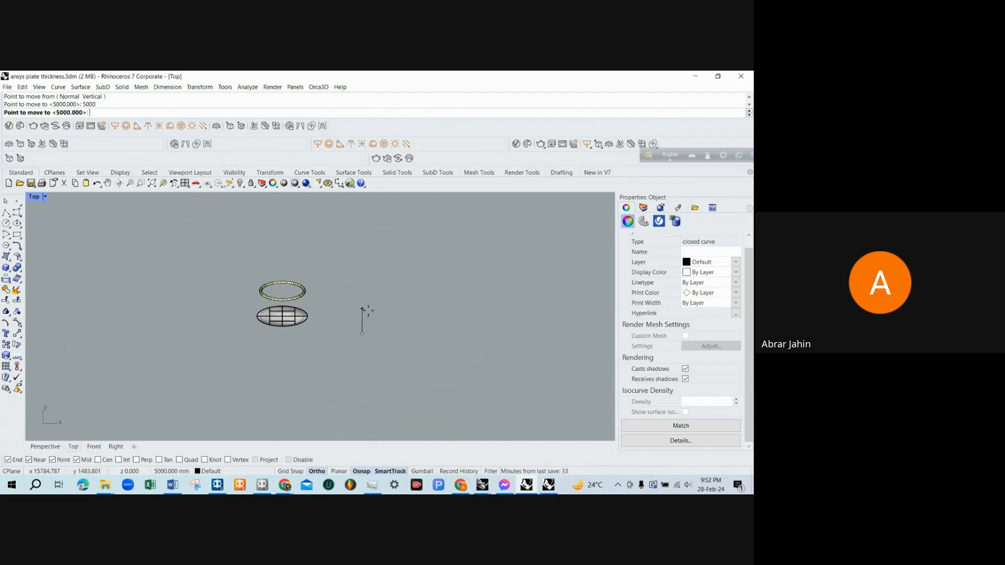
text(700)
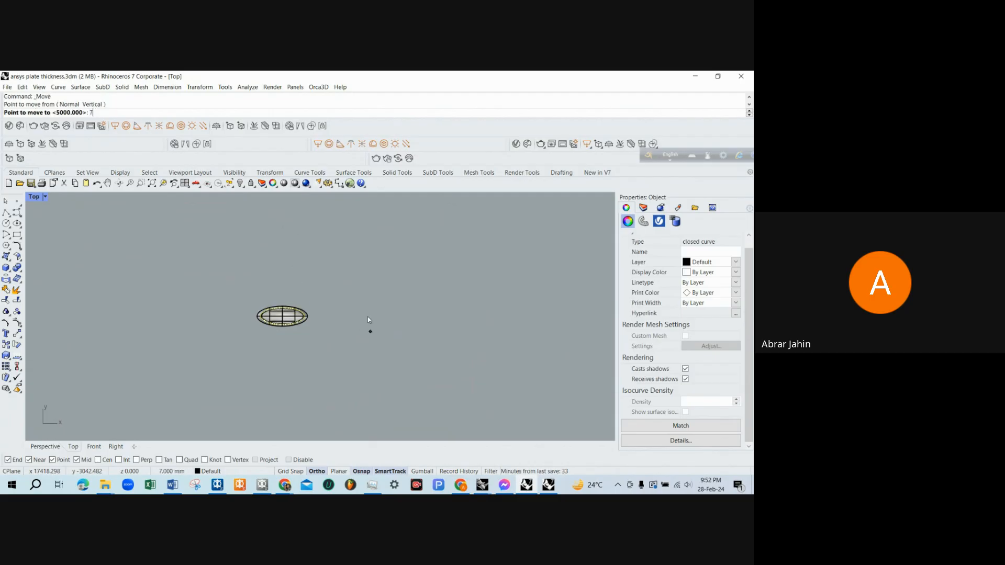
text(00)
key(Return)
click(368, 317)
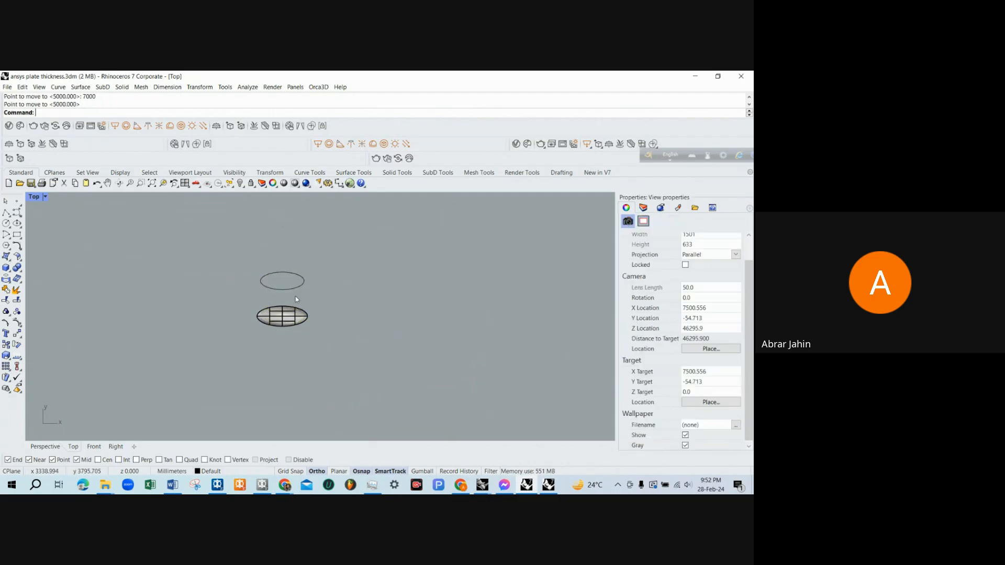
Offset the moved closed curve 150 mm inward and delete the original outer curve.
scroll(291, 272, up, 4)
click(295, 258)
text(Offs)
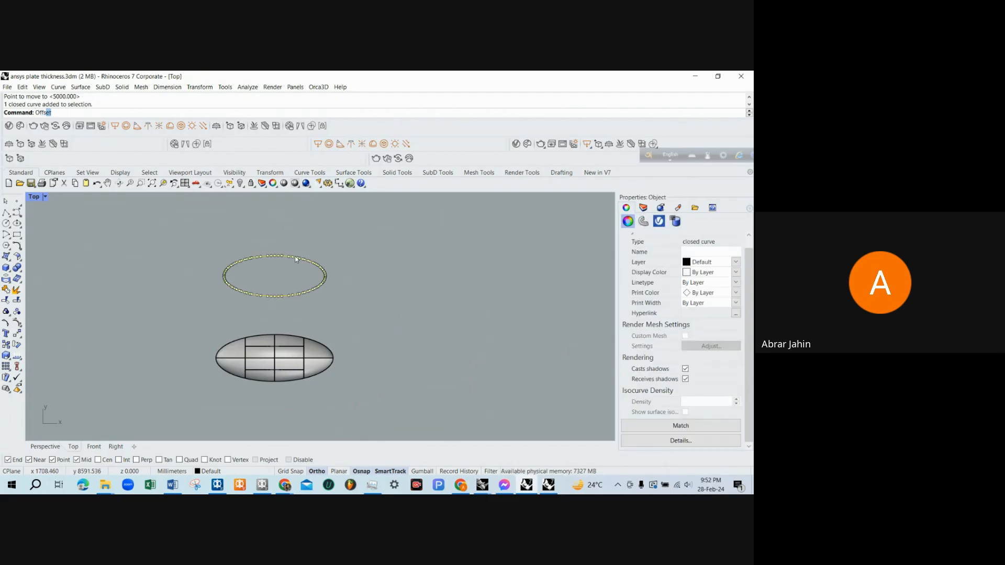
text(et)
key(Return)
scroll(290, 281, up, 8)
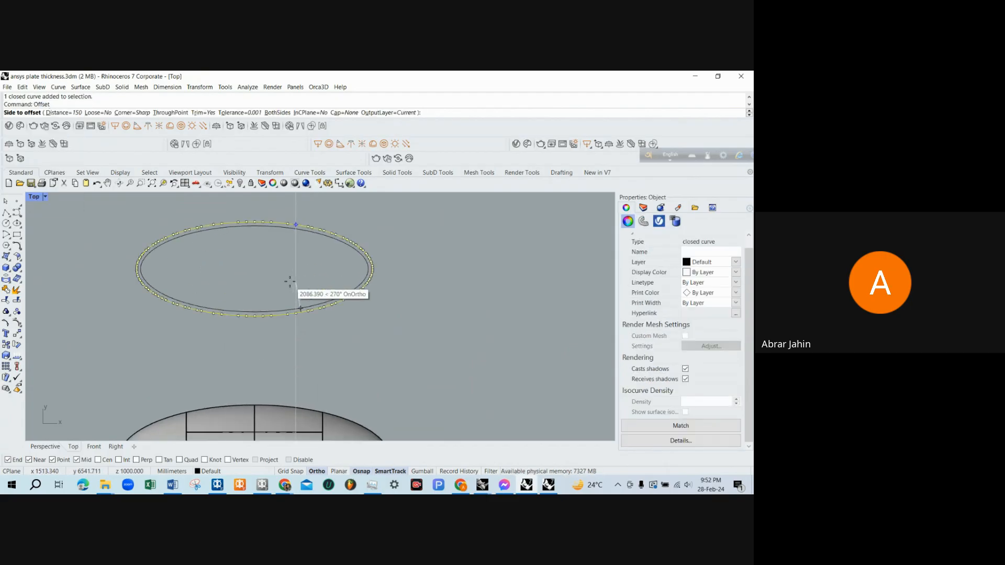
click(290, 282)
click(332, 241)
click(339, 236)
key(Delete)
scroll(347, 260, down, 4)
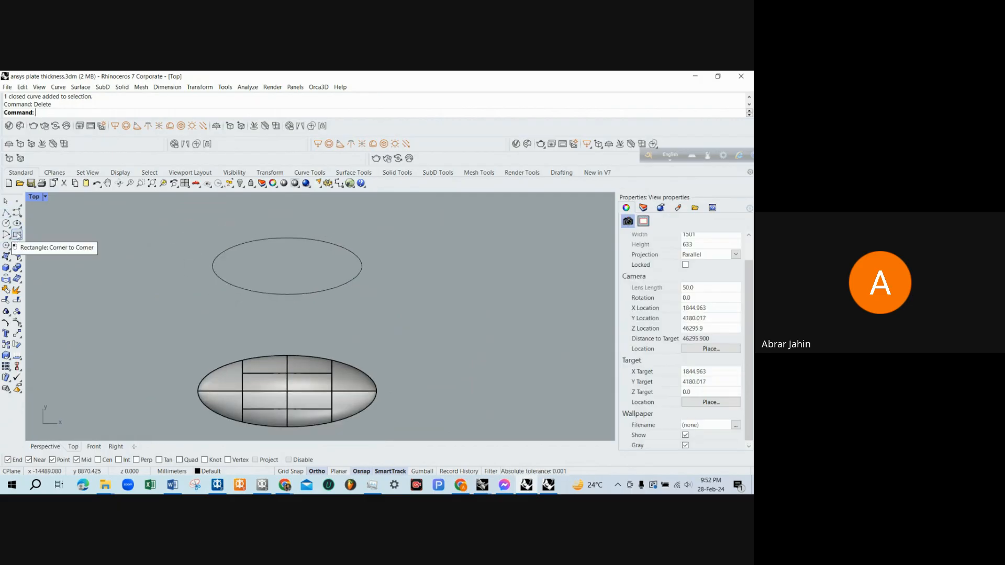
Draw a corner-to-corner rectangle enclosing the offset curve in the Top view.
click(18, 234)
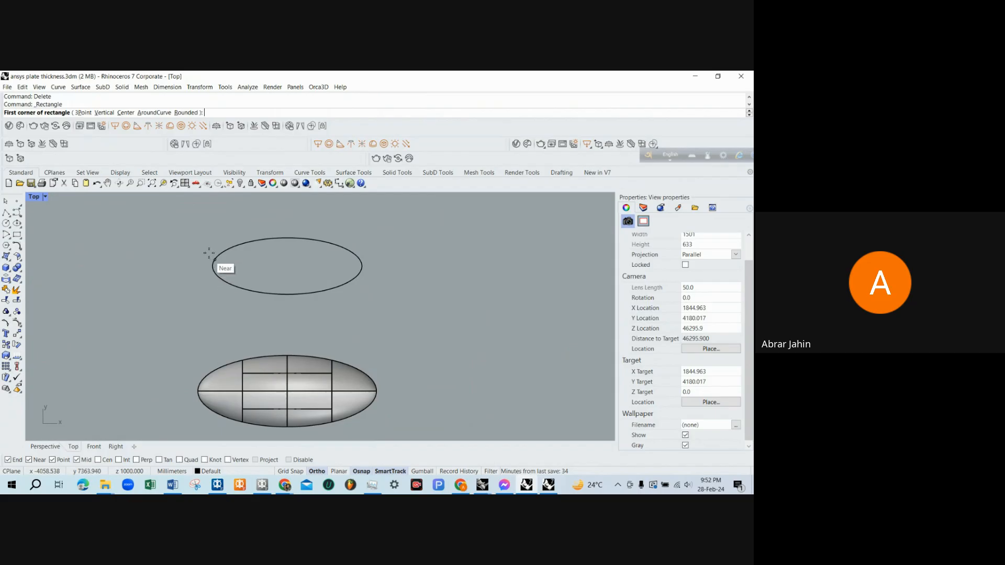
click(180, 222)
click(395, 315)
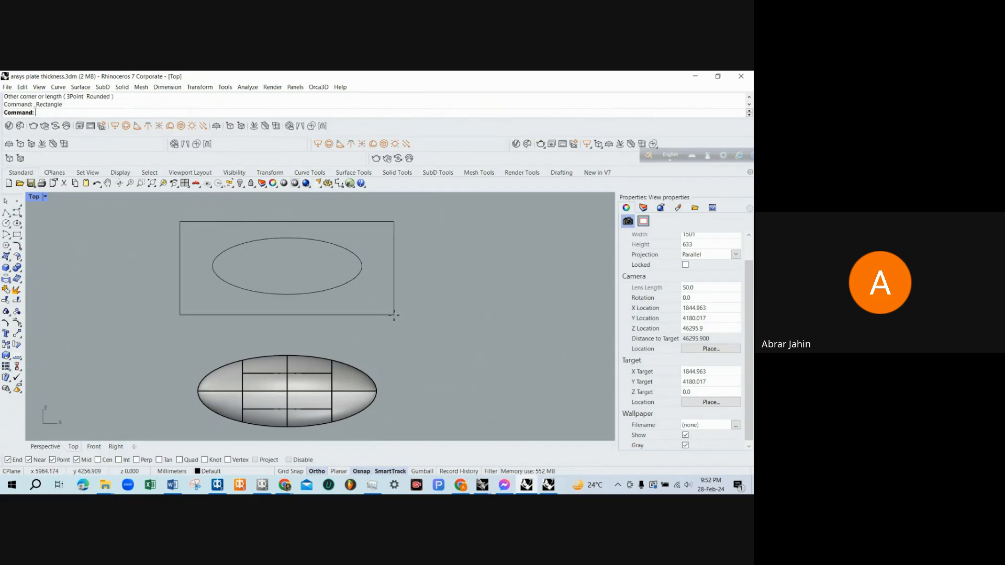
key(Escape)
Compare the heights of the rectangle and the offset curve in the four-view layout.
double_click(38, 202)
right_drag(523, 231, 384, 209)
shift+right_drag(597, 236, 482, 244)
click(475, 227)
click(496, 244)
click(494, 238)
key(Escape)
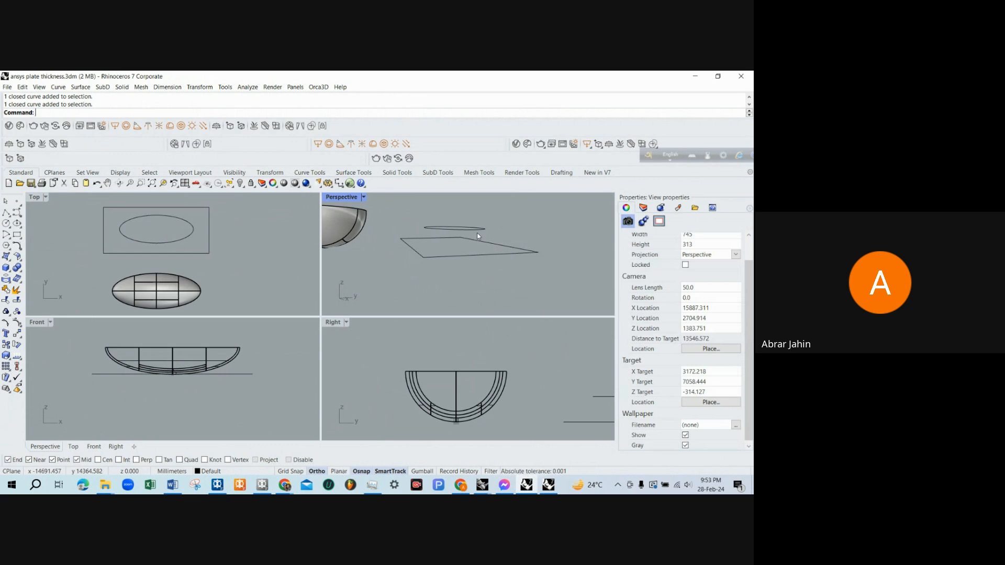
scroll(474, 359, down, 6)
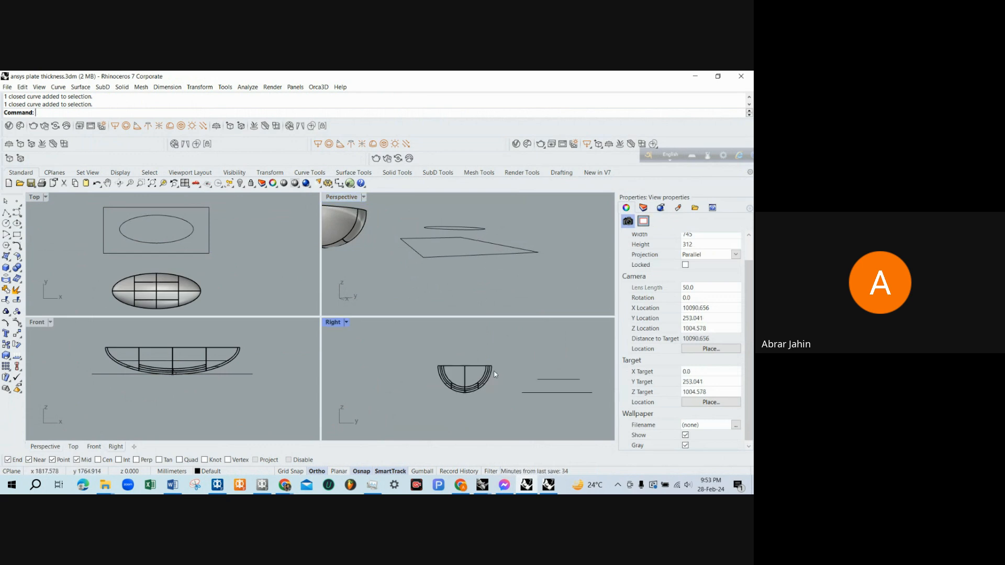
click(535, 394)
right_click(494, 415)
click(493, 413)
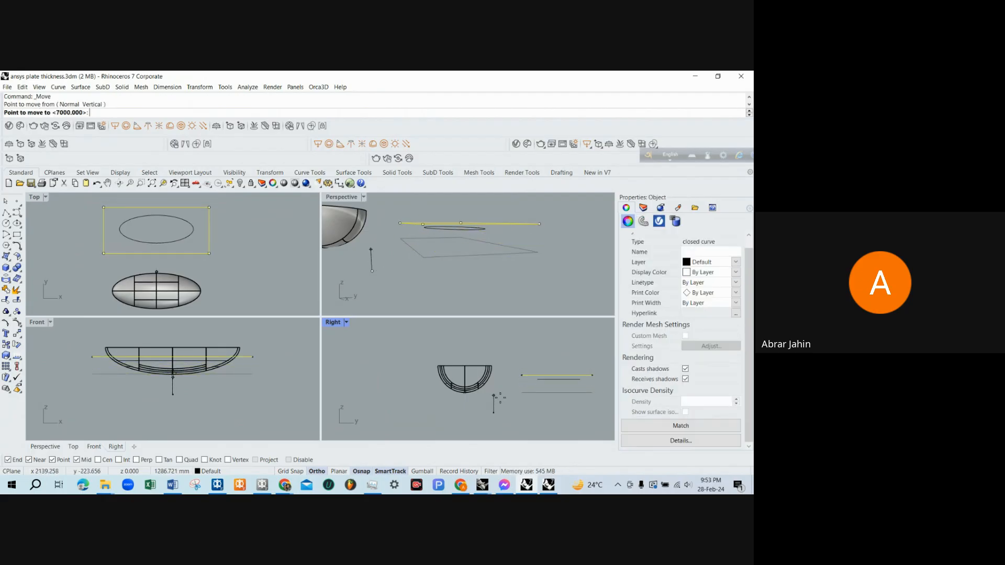
click(452, 235)
Bring the rectangle to the offset curve's height with SetPt, setting only Z and aligning to World.
right_drag(452, 235, 475, 260)
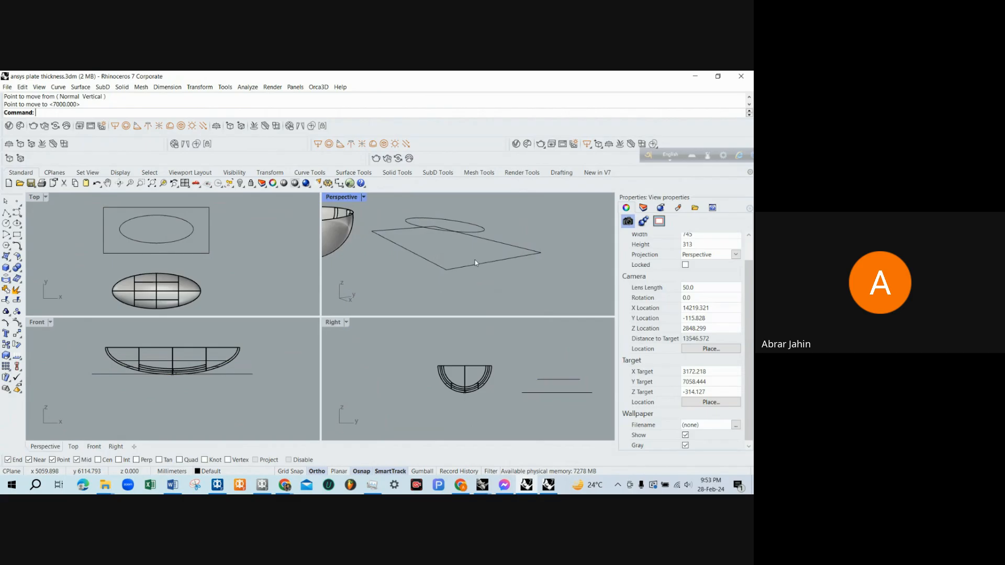
click(481, 265)
scroll(464, 227, up, 3)
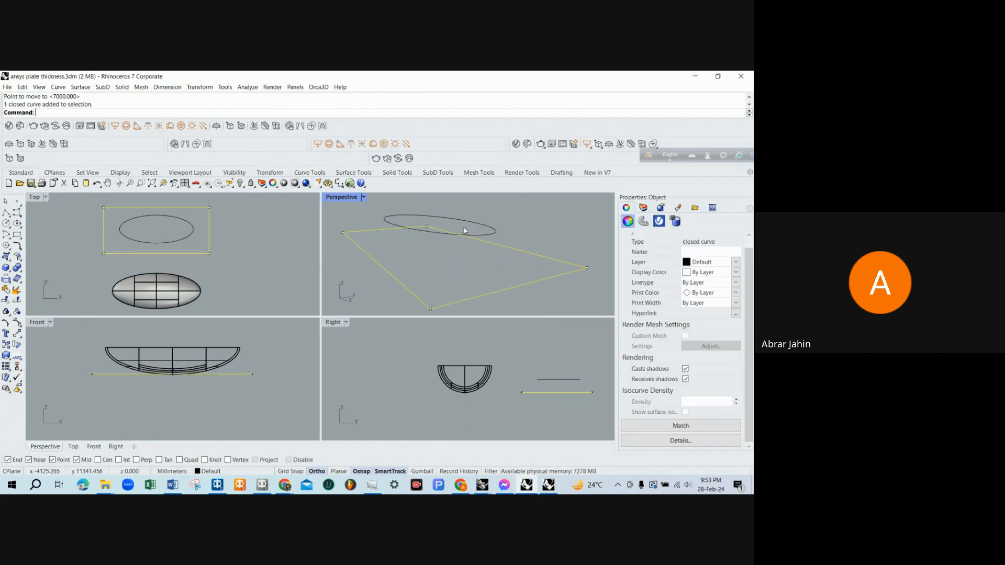
text(SetPt)
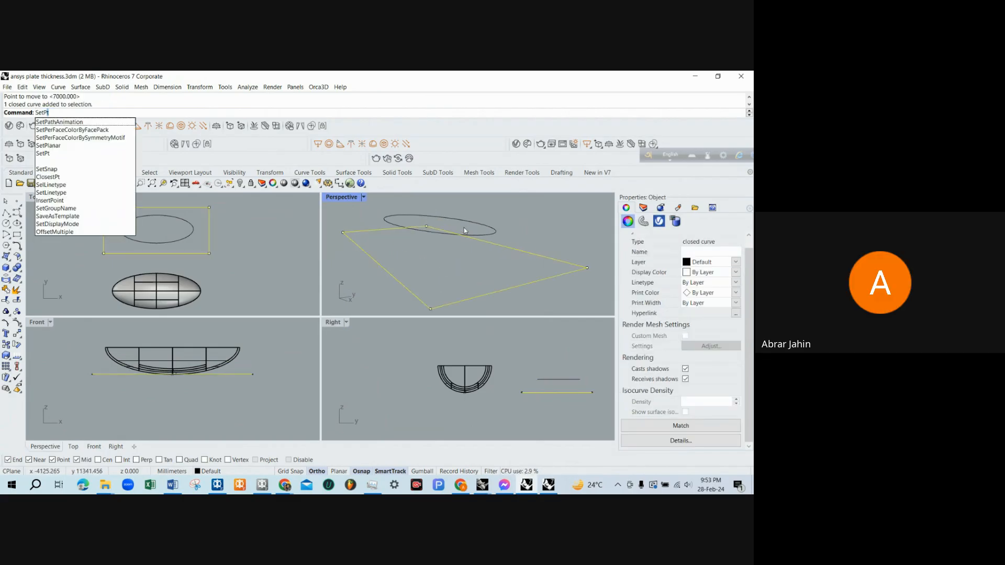
key(Return)
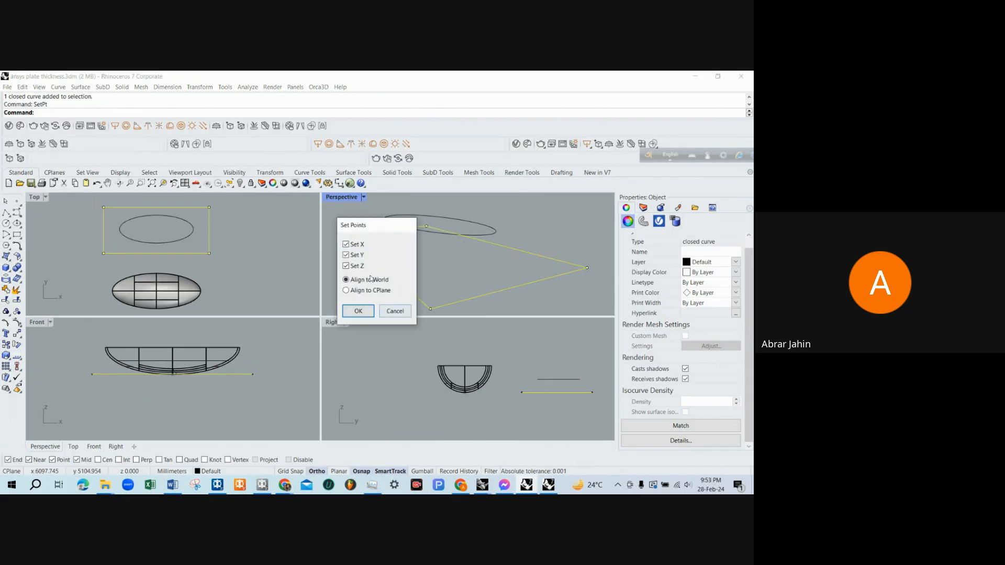
click(358, 312)
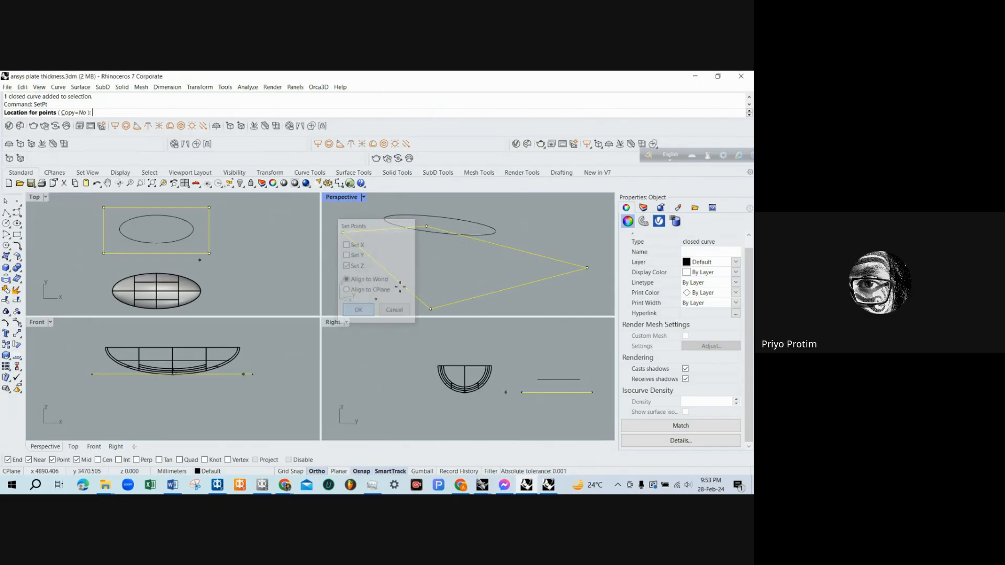
click(472, 222)
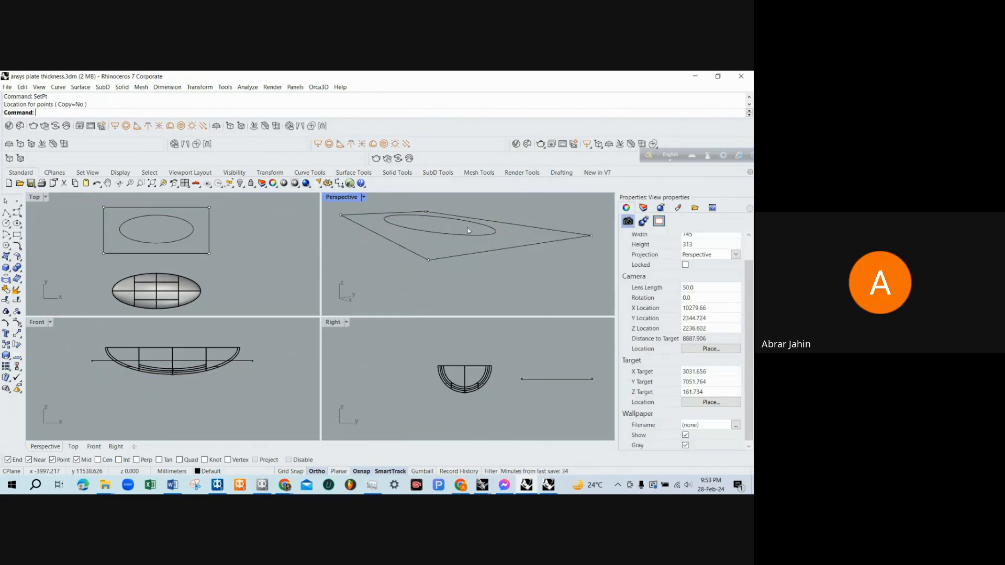
Extrude the rectangle and the offset curve together as a solid, 5 mm to both sides, and delete the input curves.
right_drag(334, 264, 474, 267)
drag(508, 361, 595, 394)
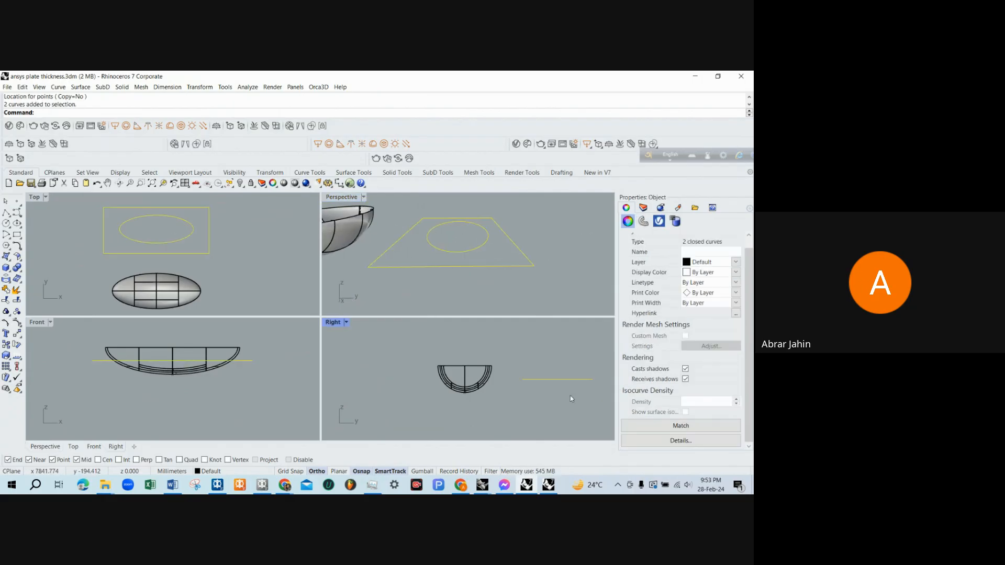
key(Return)
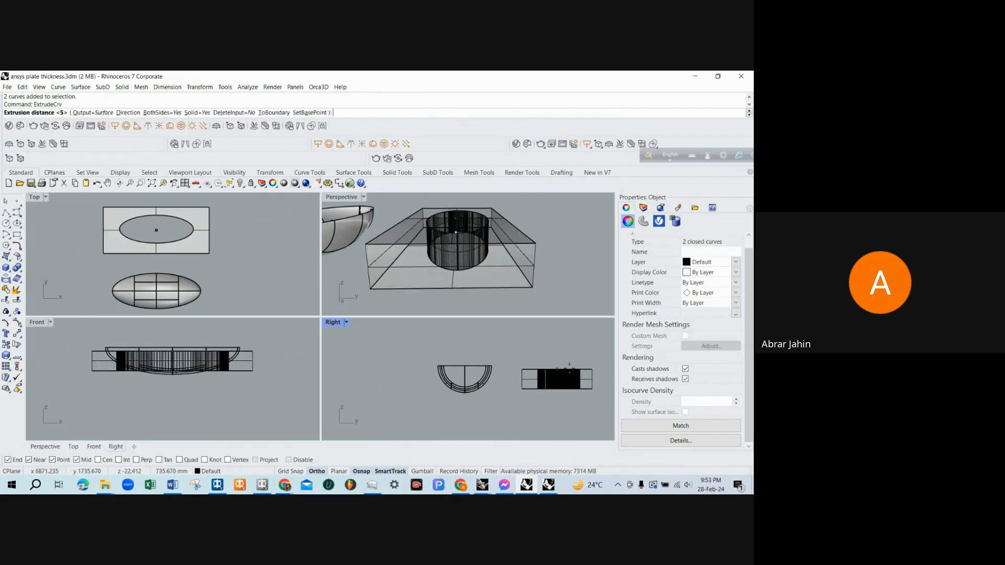
key(Return)
key(Delete)
Move the extruded plate with the oval opening 7000 mm back onto the hull in the Right view.
click(494, 252)
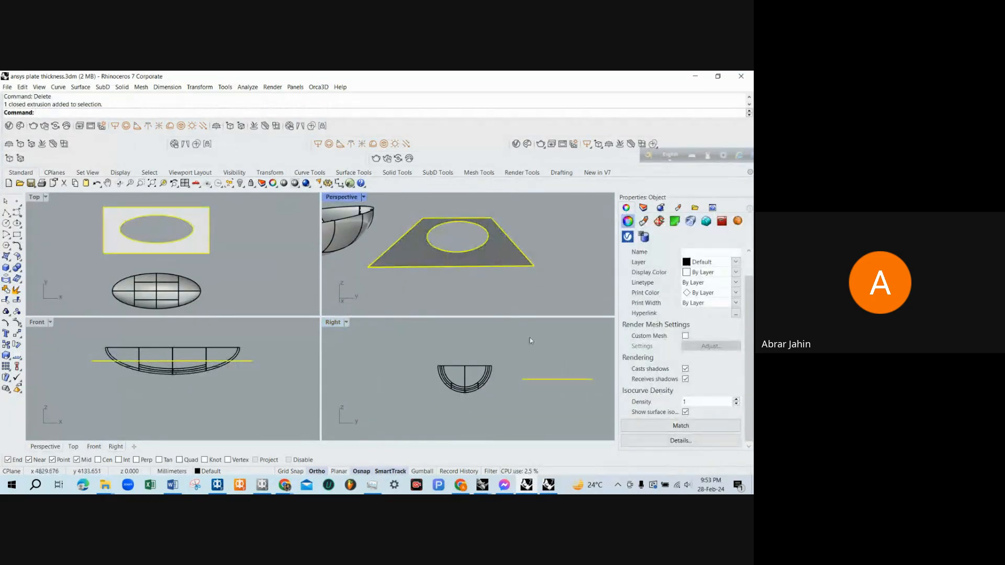
text(m)
key(Return)
click(534, 335)
text(7000)
key(Return)
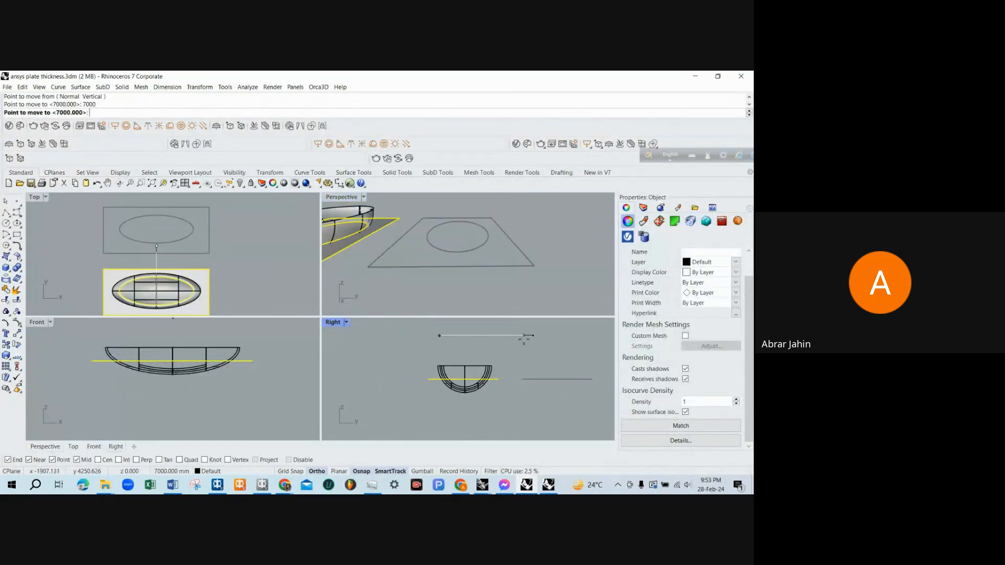
click(524, 336)
Split the flat plate with the hull surface using BooleanSplit.
double_click(343, 202)
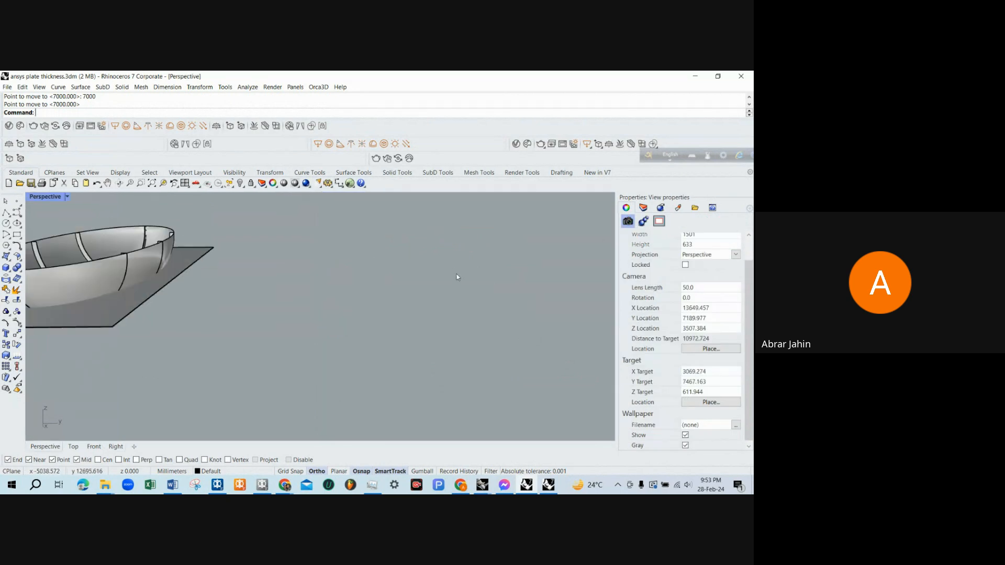
right_drag(457, 274, 187, 348)
scroll(156, 352, up, 2)
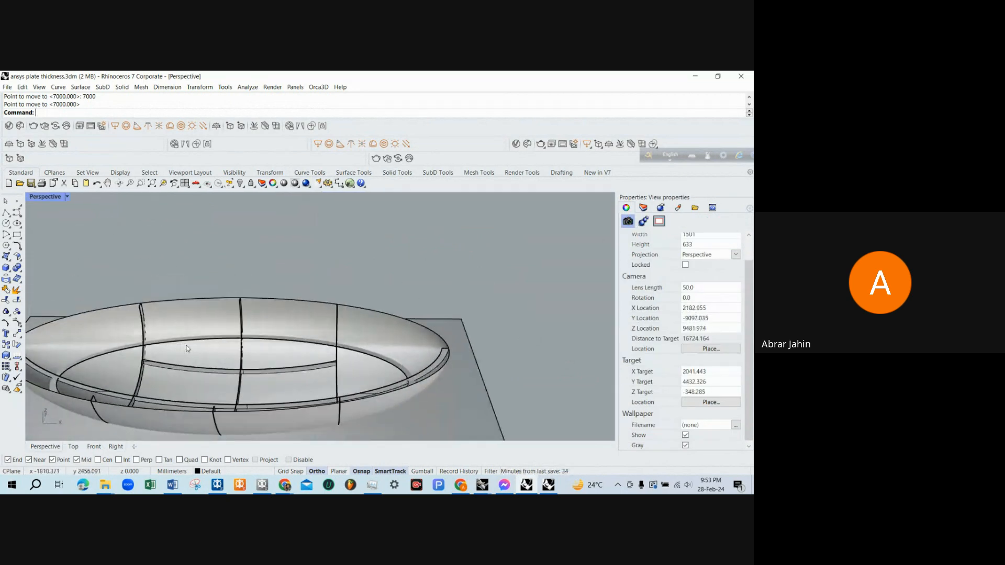
click(186, 323)
key(Escape)
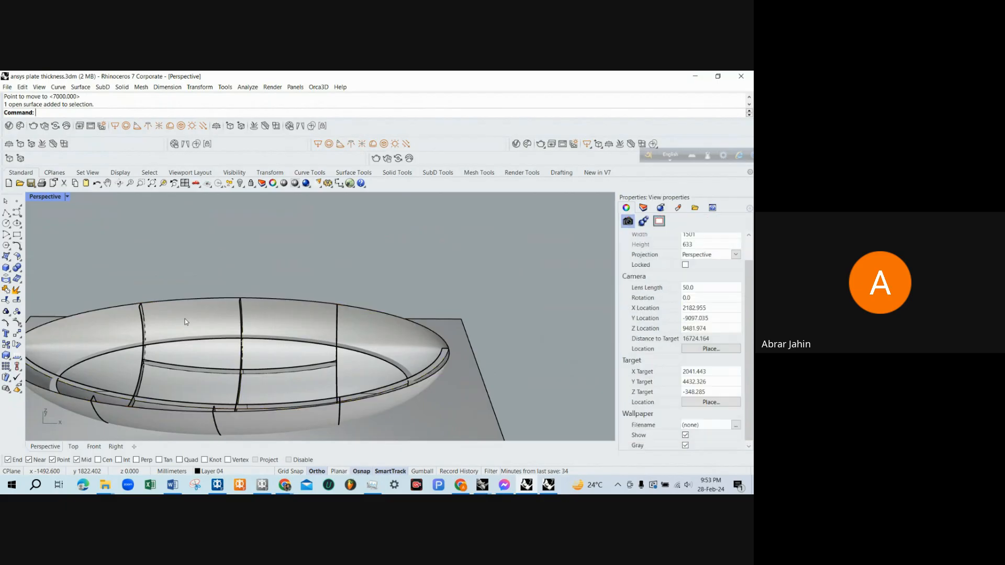
text(BooleanSplit)
key(Return)
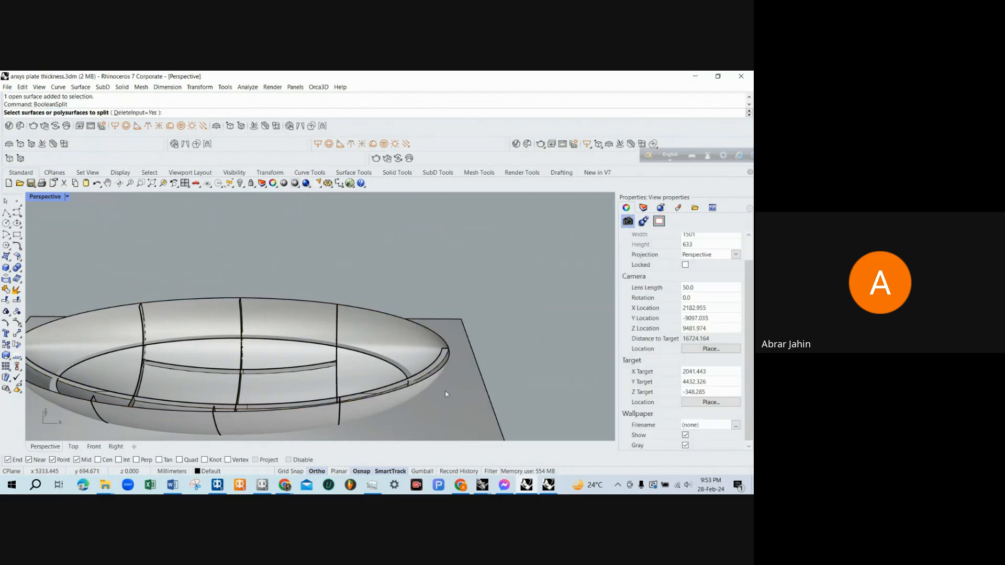
click(225, 340)
key(Return)
click(281, 299)
key(Return)
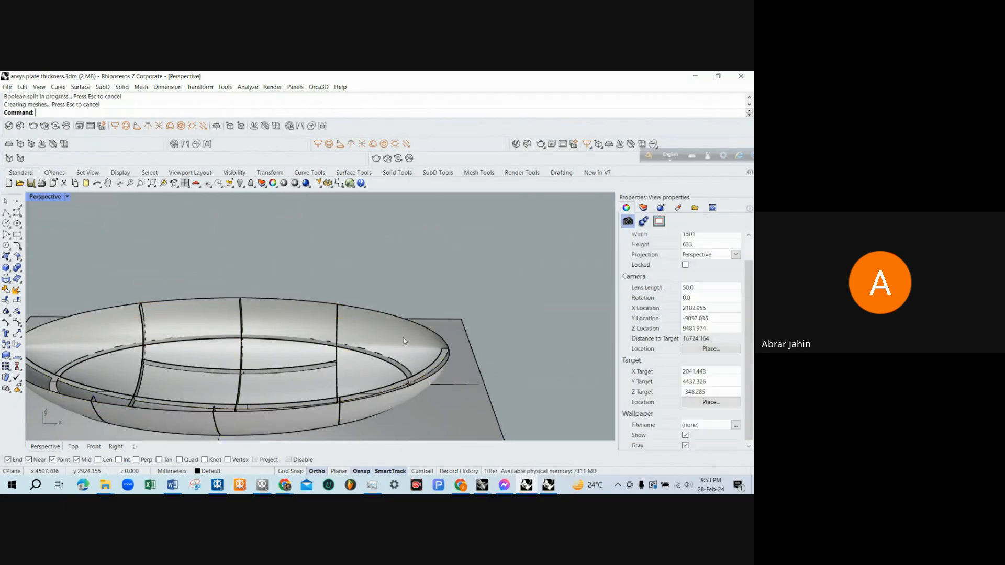
Delete the plate portion outside the hull and inspect the remaining inner ring stiffener.
click(464, 362)
key(Delete)
scroll(444, 272, down, 4)
right_drag(408, 307, 489, 308)
scroll(479, 306, up, 10)
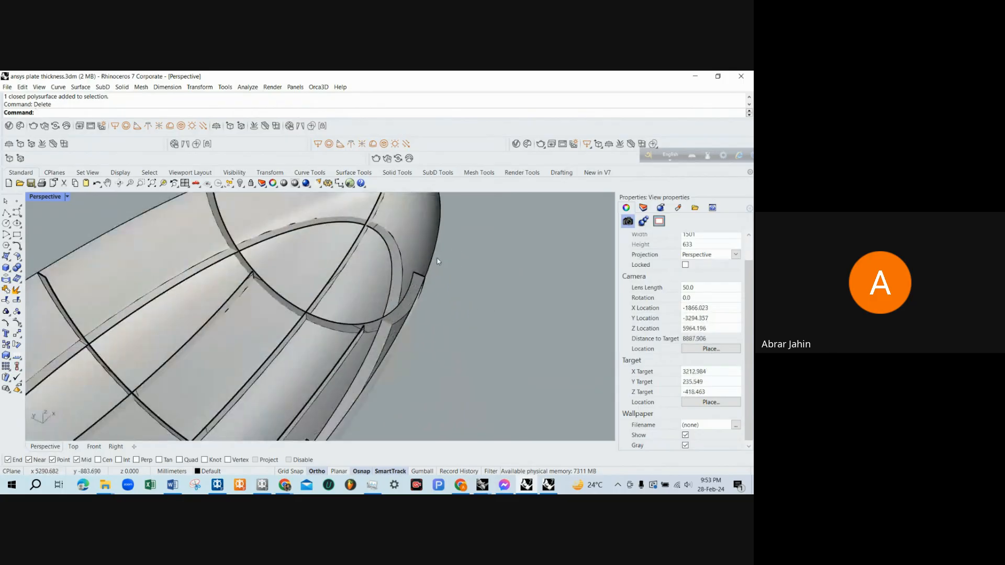
scroll(422, 299, down, 4)
right_drag(419, 296, 316, 332)
scroll(220, 282, down, 4)
scroll(275, 256, up, 4)
Show the Perspective view in Rendered mode and return to the four-view layout.
middle_click(279, 247)
click(256, 253)
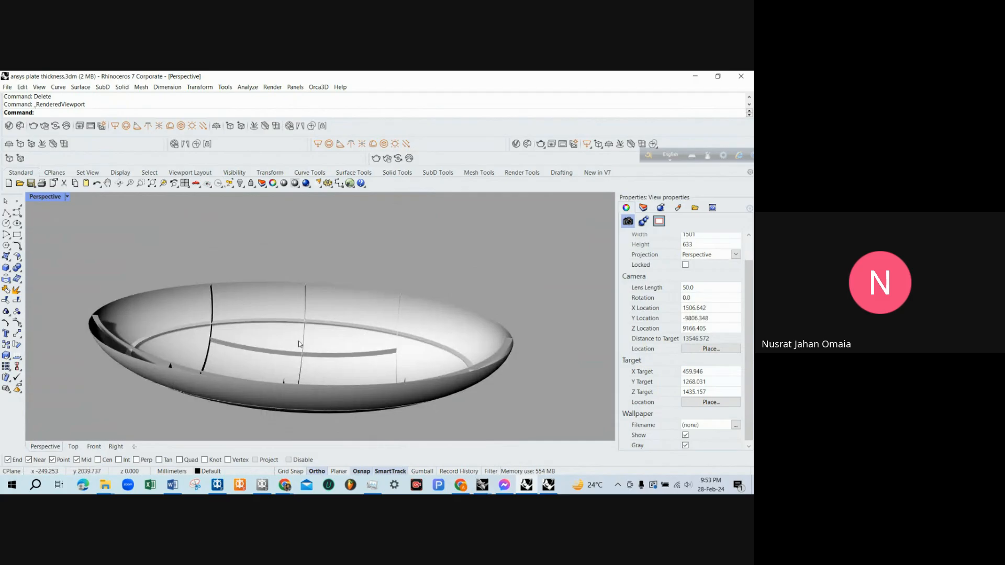
double_click(52, 199)
right_drag(395, 248, 477, 264)
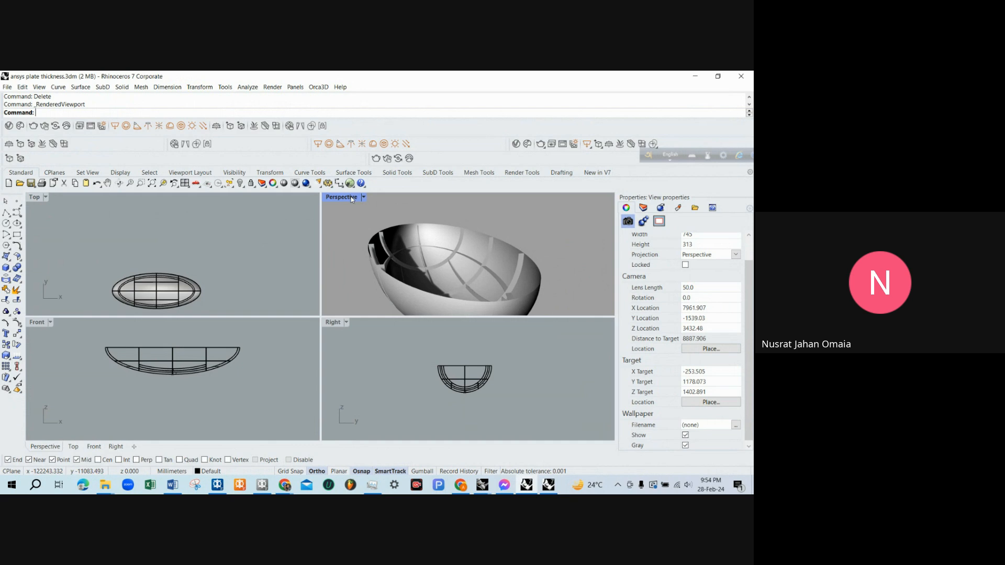
Undo the deletion of the outer plate portion to inspect it around the hull in the Perspective view, and redo the deletion.
key(ctrl+z)
click(339, 220)
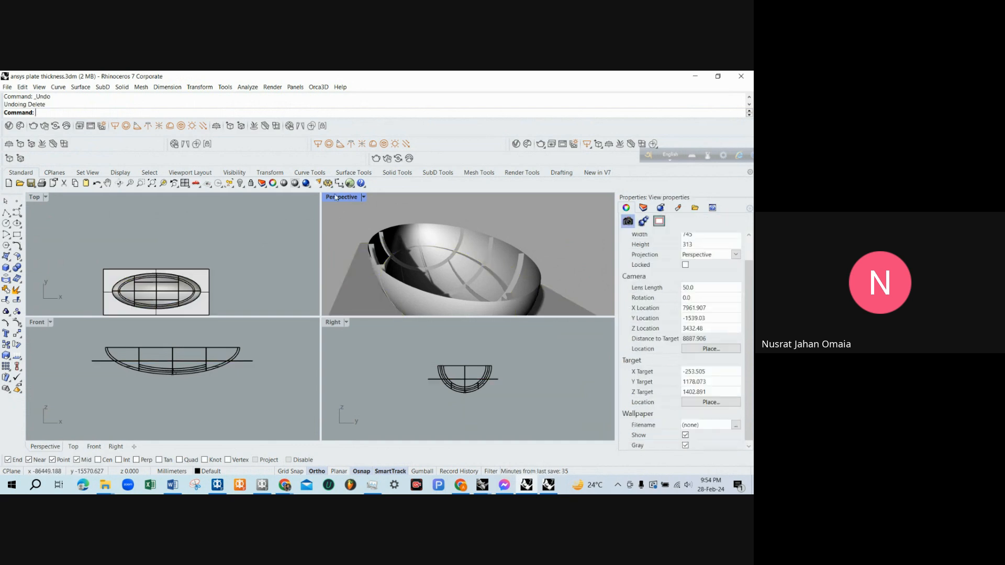
double_click(337, 196)
right_drag(339, 203, 352, 262)
scroll(352, 263, down, 7)
scroll(214, 228, down, 4)
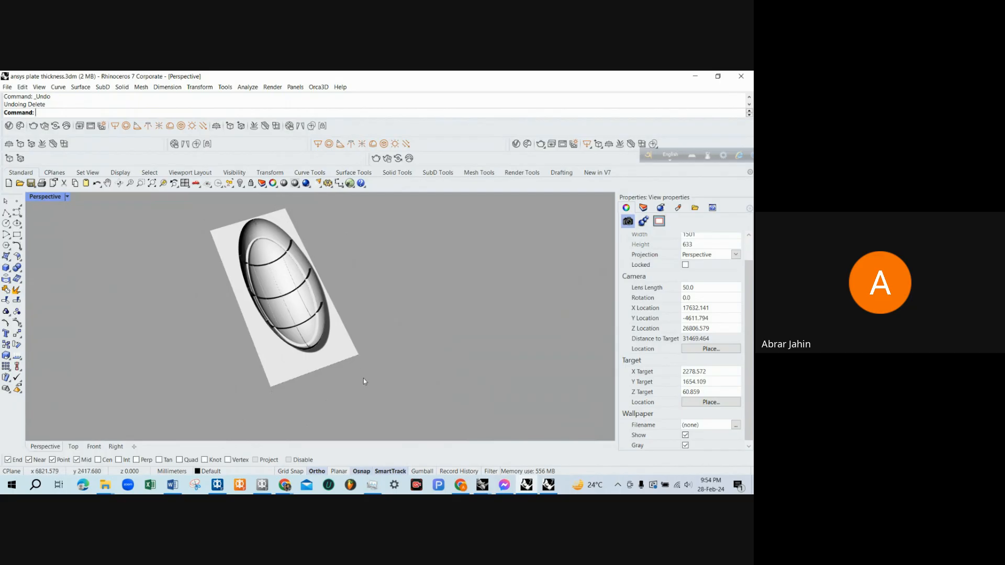
right_drag(365, 385, 347, 364)
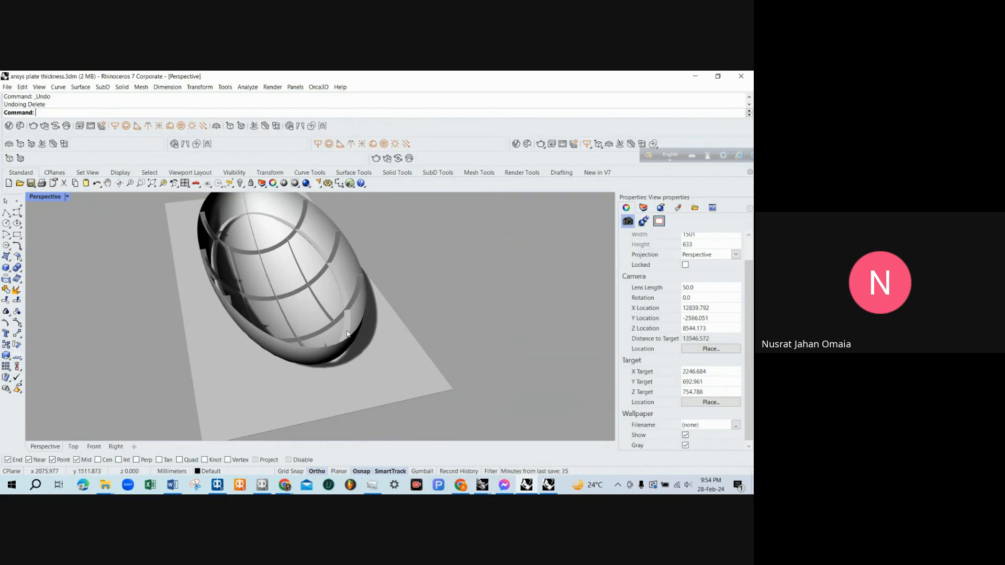
right_drag(348, 334, 291, 333)
scroll(368, 299, up, 6)
scroll(368, 298, down, 4)
key(ctrl+y)
key(ctrl+y)
scroll(293, 340, up, 5)
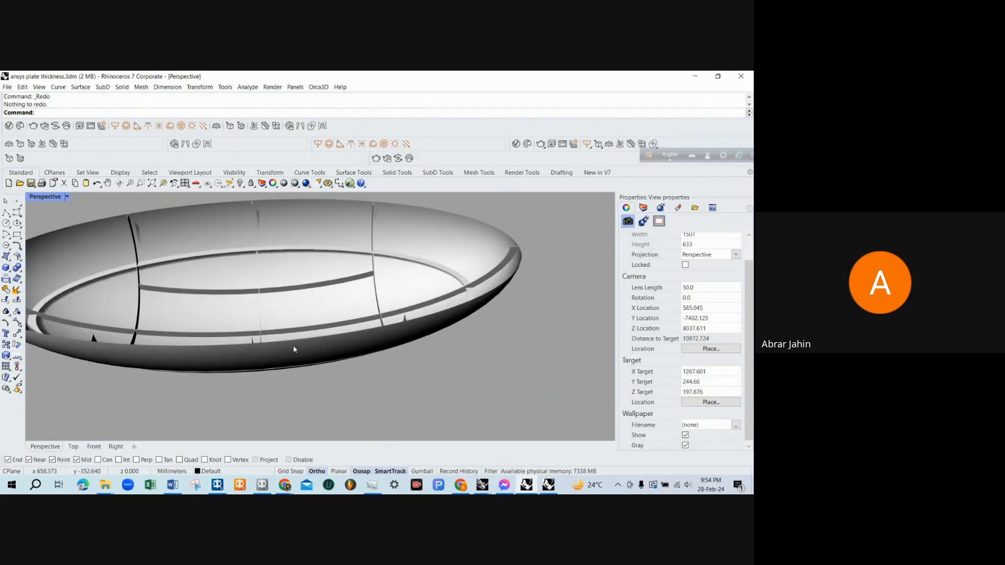
Select the hull with its stiffeners and cut a section through them at midship (x = 0) in the Front view.
scroll(288, 337, down, 3)
drag(264, 291, 243, 249)
double_click(38, 197)
scroll(157, 336, up, 5)
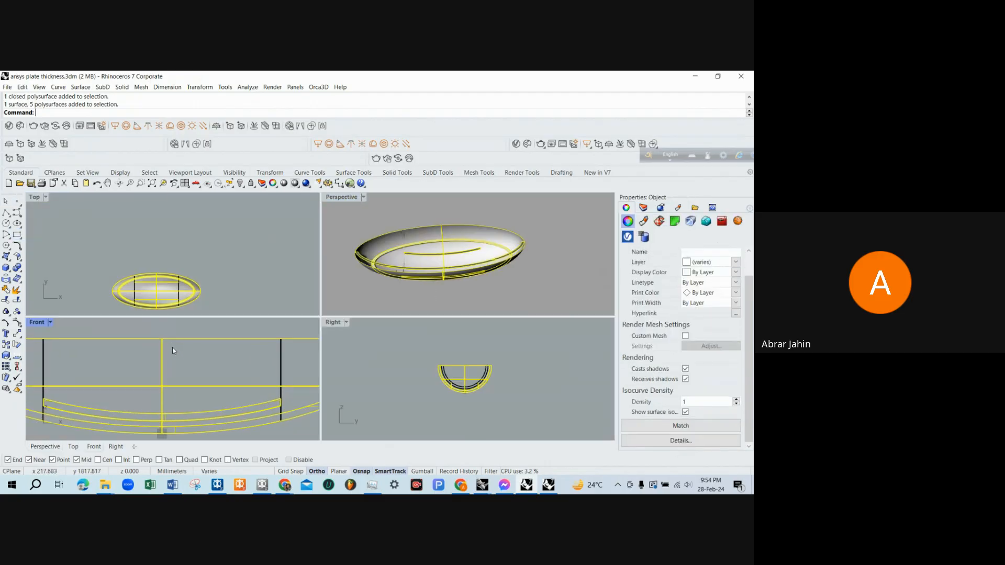
text(Section)
scroll(162, 336, up, 2)
key(Return)
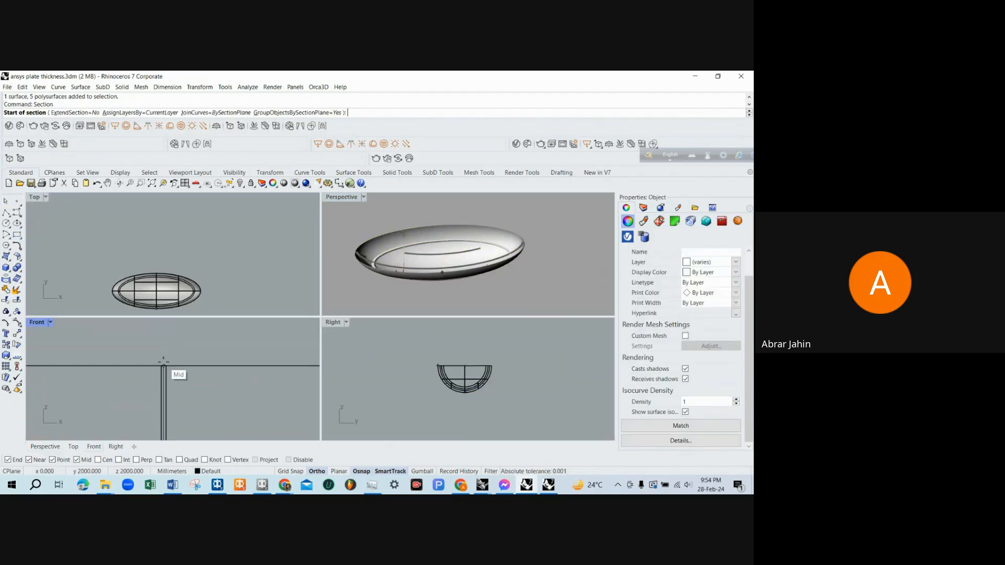
click(163, 362)
scroll(162, 348, down, 10)
click(222, 418)
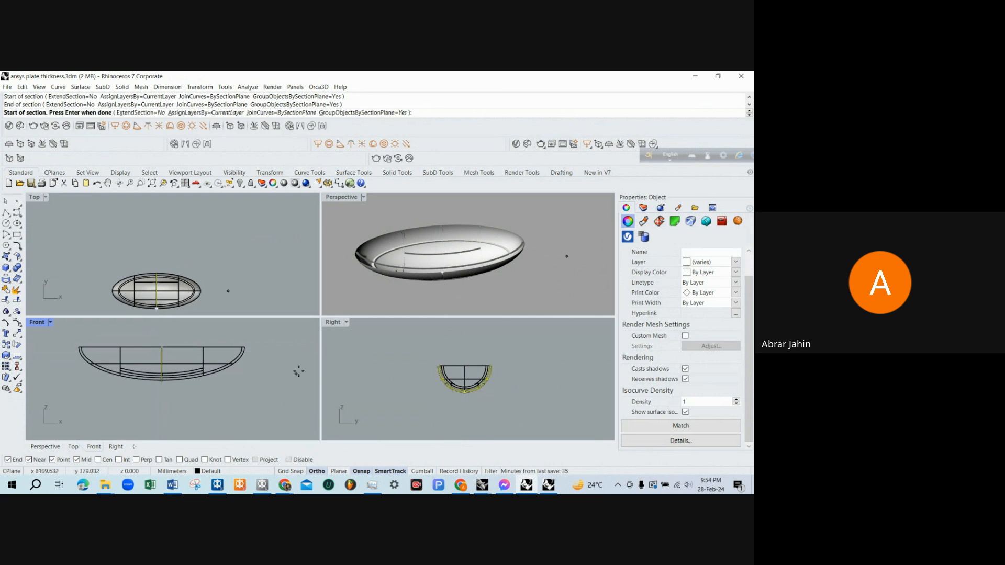
key(Return)
Move the grouped section curves sideways, clear of the hull, in the Right view.
double_click(334, 323)
scroll(387, 338, down, 3)
text(m)
key(Return)
click(351, 382)
click(235, 384)
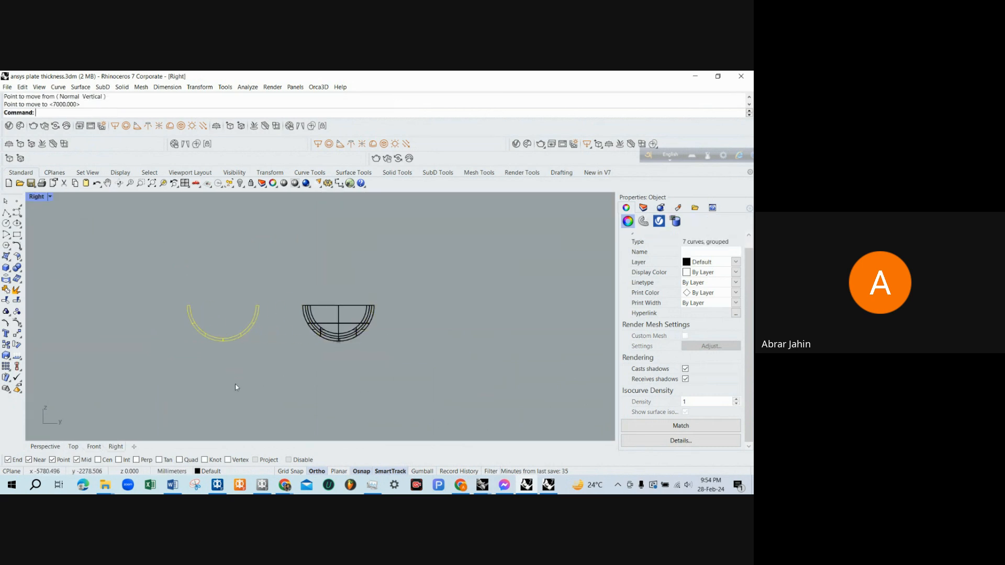
Examine the midship section curves for the stiffener plates attached along the frame and hull.
scroll(211, 339, up, 10)
key(Escape)
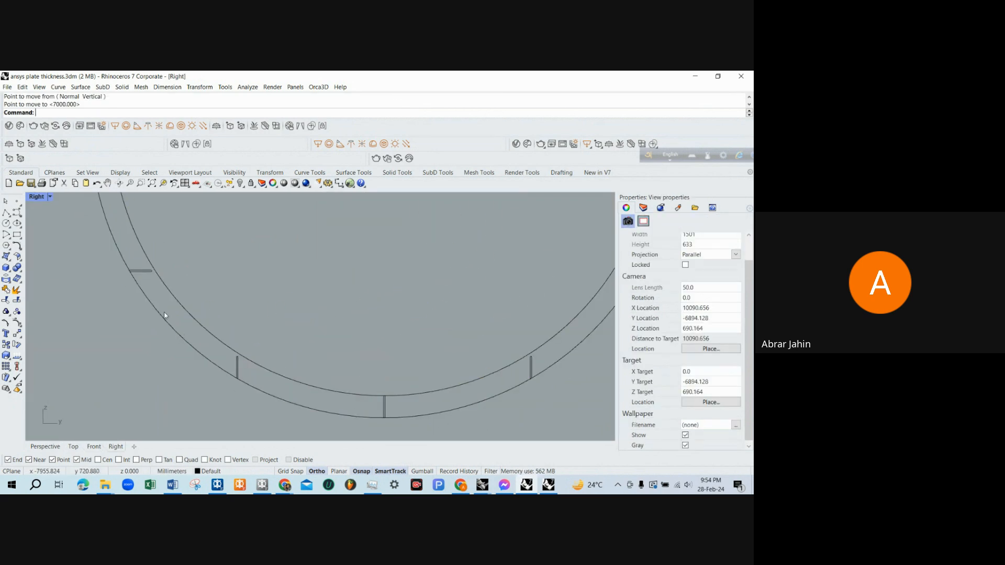
scroll(349, 377, down, 3)
scroll(263, 361, up, 4)
scroll(414, 242, down, 4)
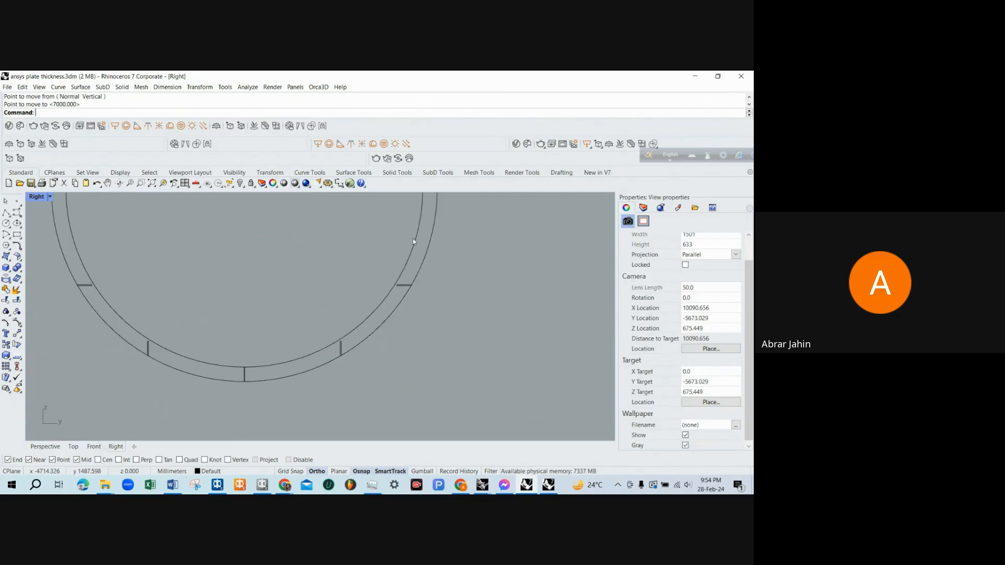
scroll(415, 281, up, 2)
scroll(203, 299, down, 5)
scroll(114, 328, up, 5)
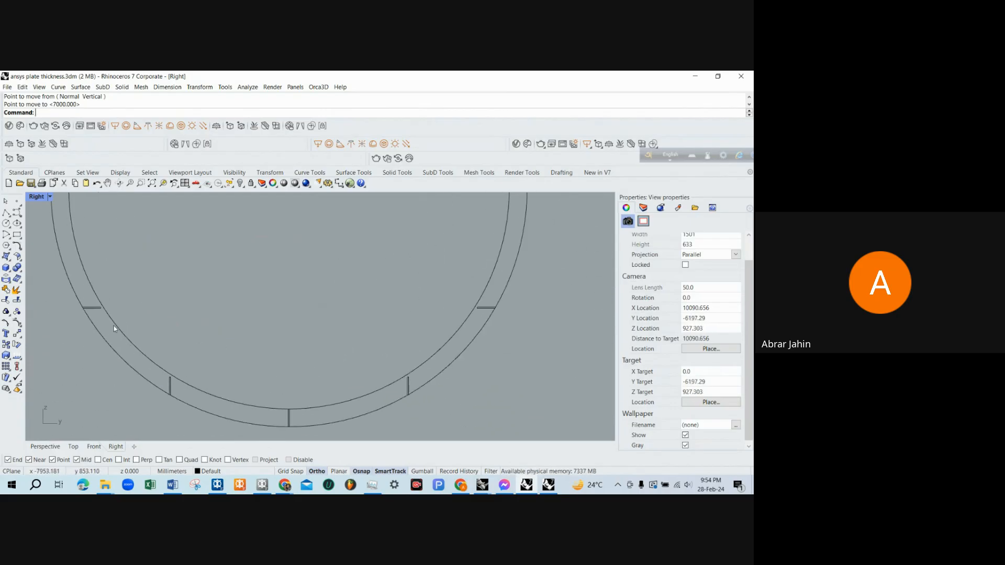
scroll(222, 326, down, 4)
Delete the section curves beside the hull and return to the four-view layout.
drag(296, 330, 105, 246)
key(Delete)
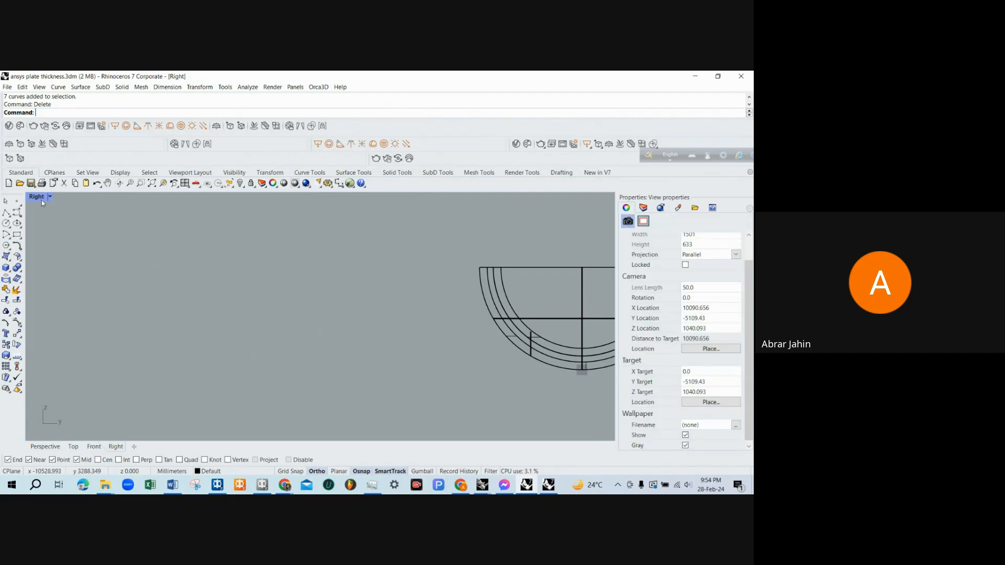
double_click(41, 200)
Examine the ring stiffener and its crossings with the other stiffeners inside the hull in the maximized Perspective view.
double_click(331, 202)
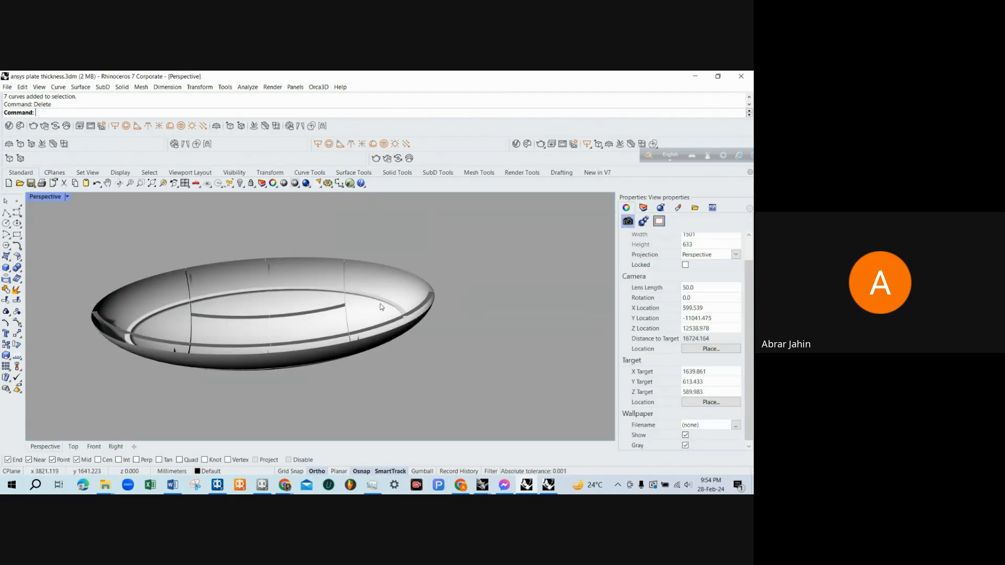
right_drag(381, 306, 362, 251)
scroll(346, 362, down, 3)
scroll(336, 336, up, 3)
right_drag(346, 362, 385, 373)
scroll(215, 351, up, 6)
scroll(321, 353, down, 6)
scroll(348, 321, up, 4)
scroll(361, 304, down, 4)
scroll(403, 356, up, 5)
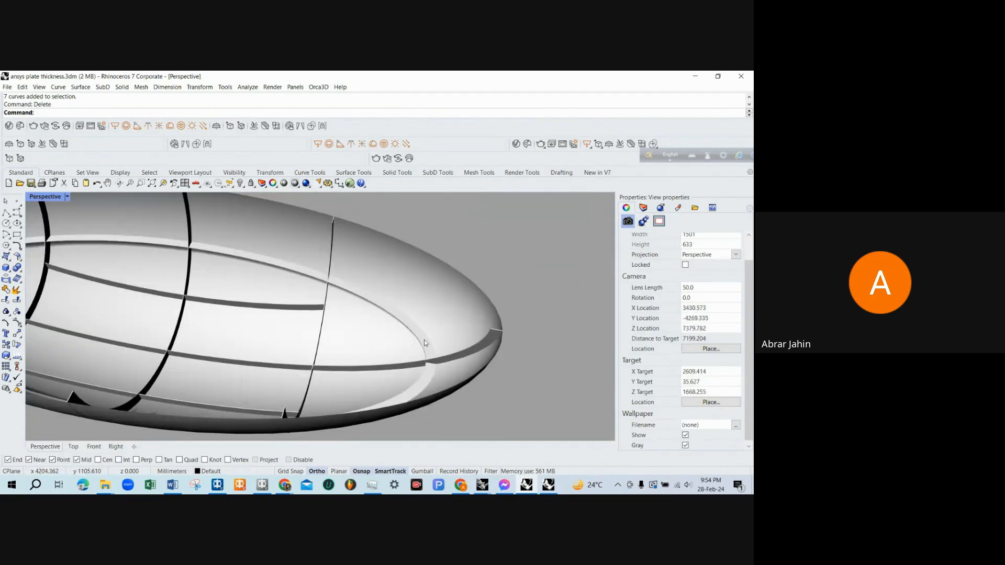
Select the ring stiffener together with the longitudinal and transverse stiffeners inside the hull, leaving the hull surface unselected.
click(410, 330)
shift+click(366, 386)
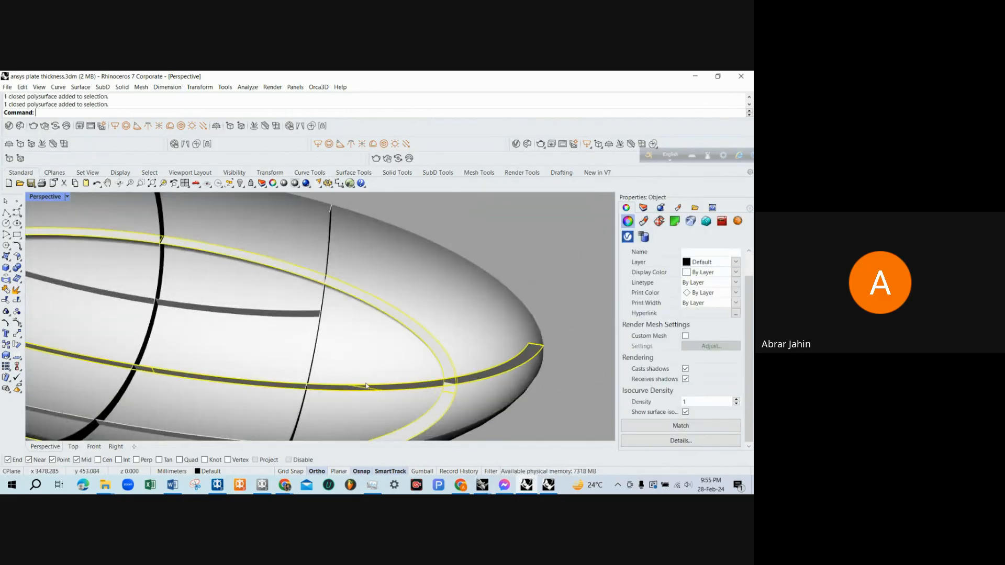
shift+click(313, 366)
shift+click(288, 315)
scroll(289, 317, down, 5)
right_drag(289, 317, 241, 325)
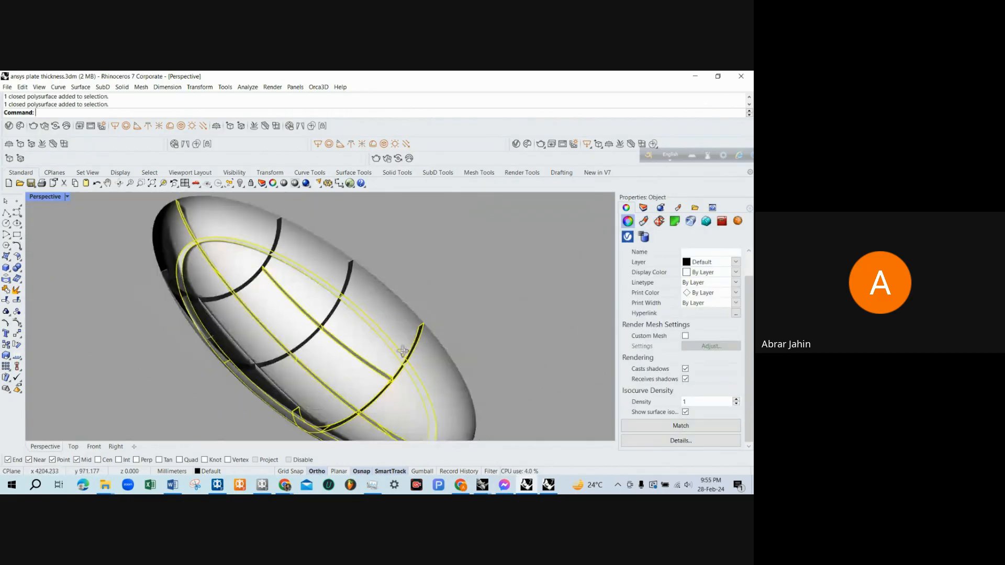
scroll(236, 288, up, 3)
shift+click(260, 285)
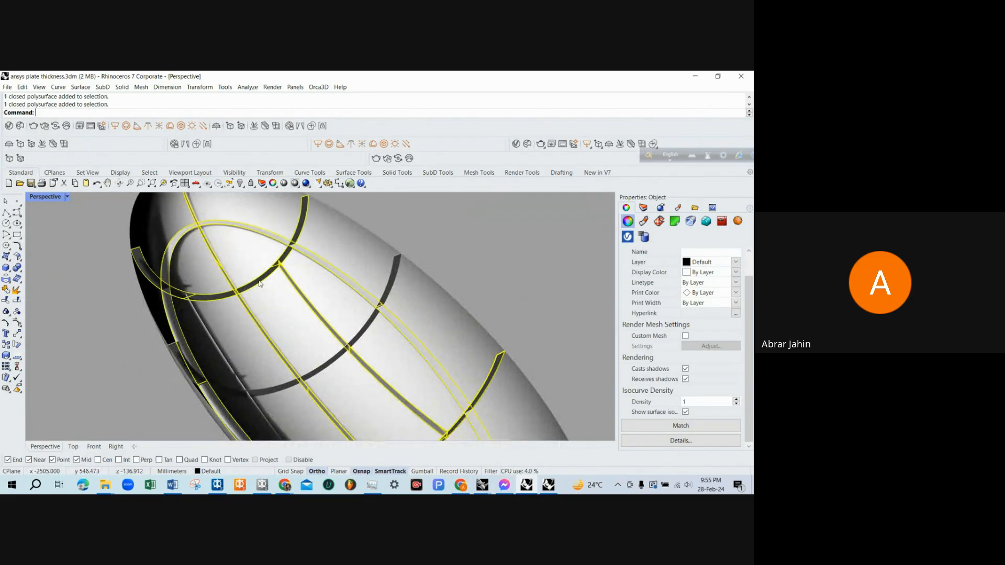
shift+click(324, 370)
right_drag(372, 368, 314, 332)
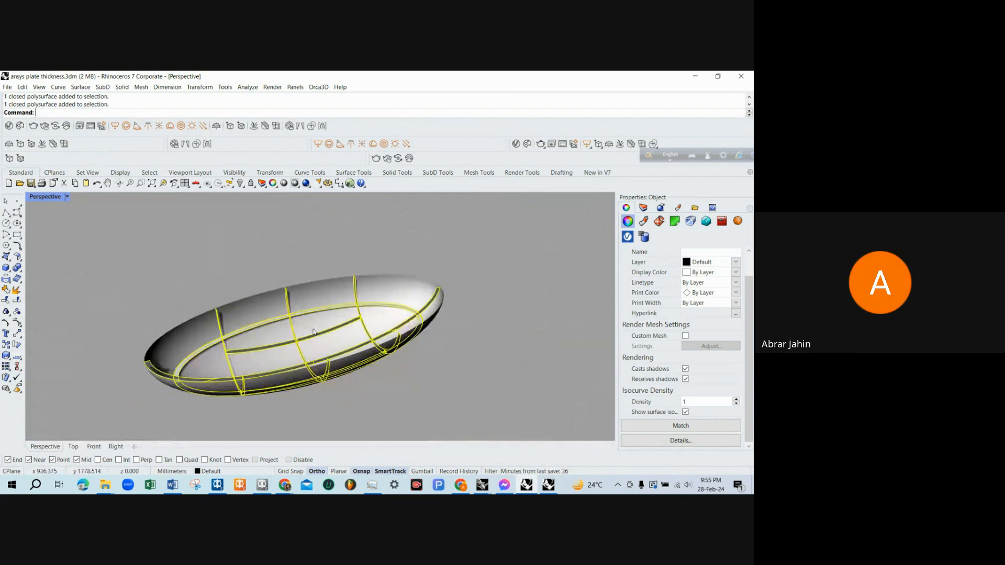
Open the object details of the selected stiffeners and check the geometry entry of each polysurface.
click(717, 442)
scroll(421, 308, down, 5)
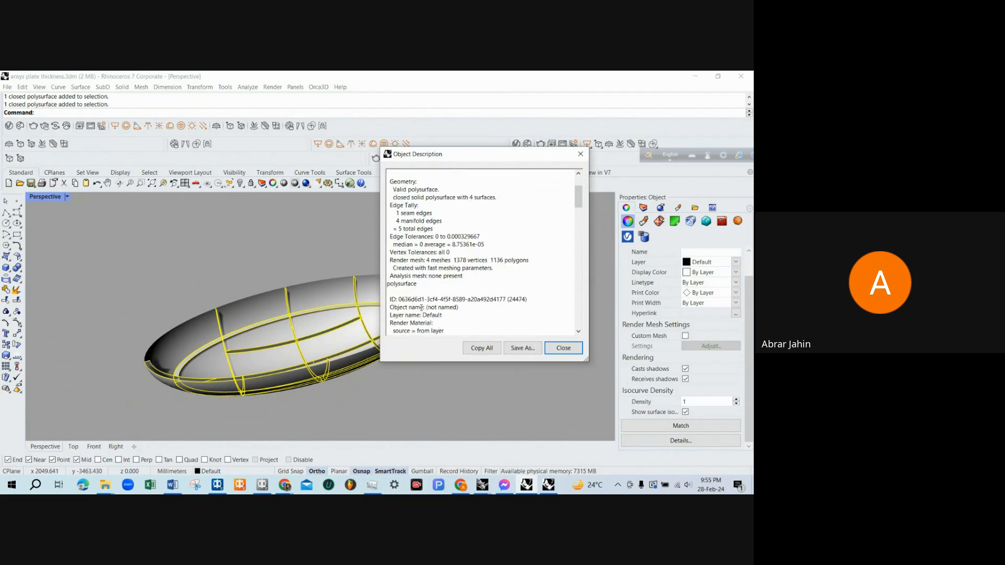
scroll(421, 308, down, 8)
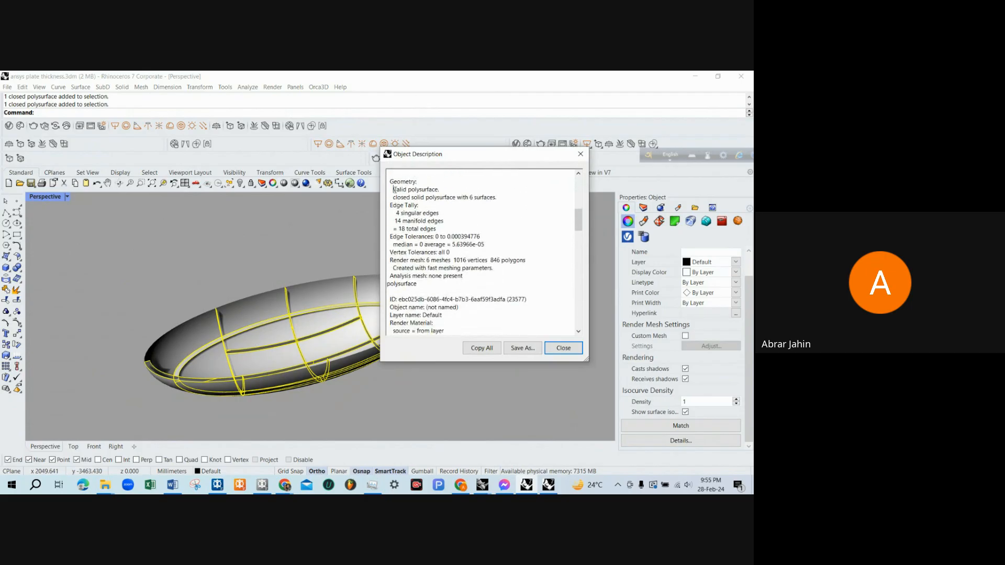
drag(393, 189, 483, 201)
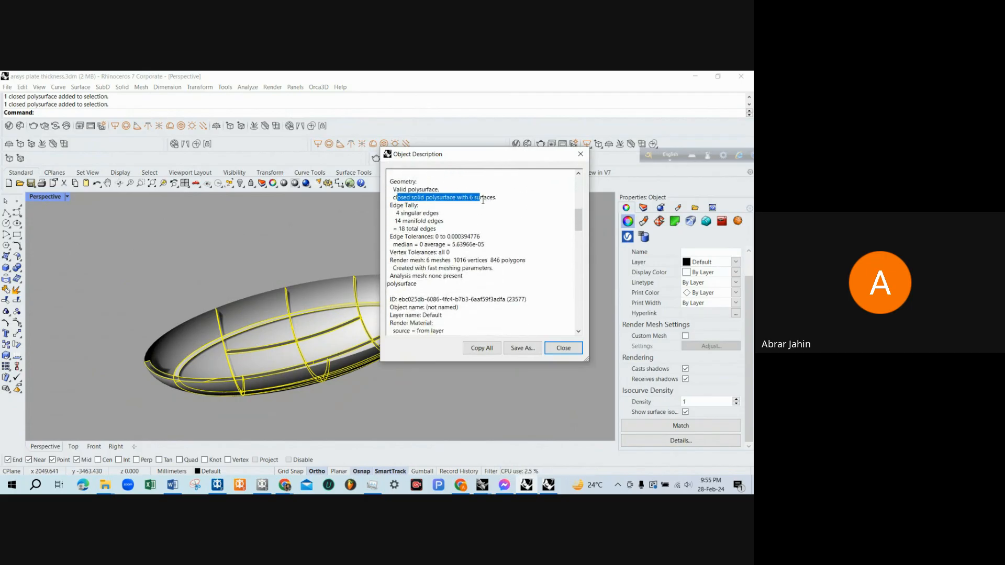
scroll(419, 244, down, 2)
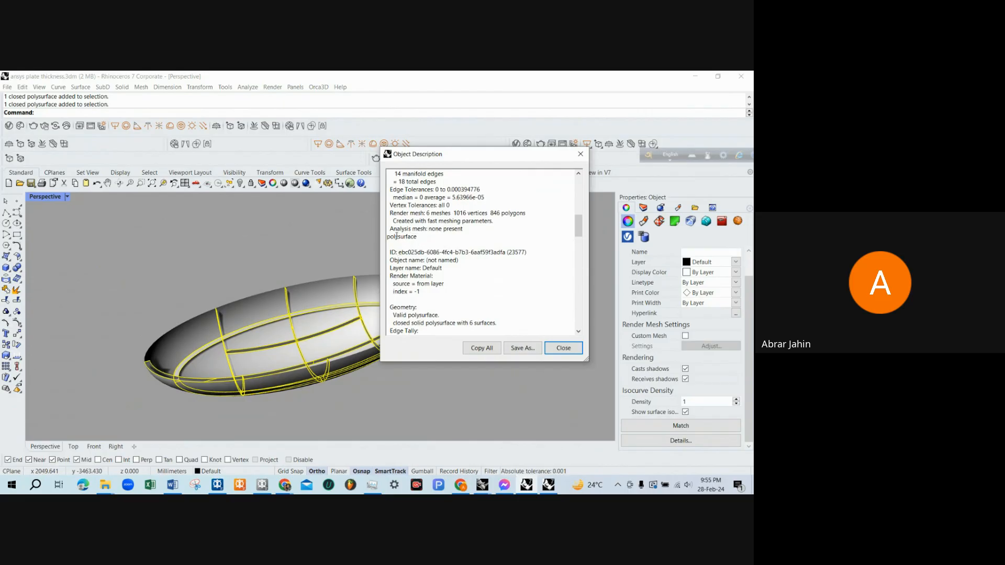
scroll(396, 237, down, 3)
drag(394, 253, 484, 253)
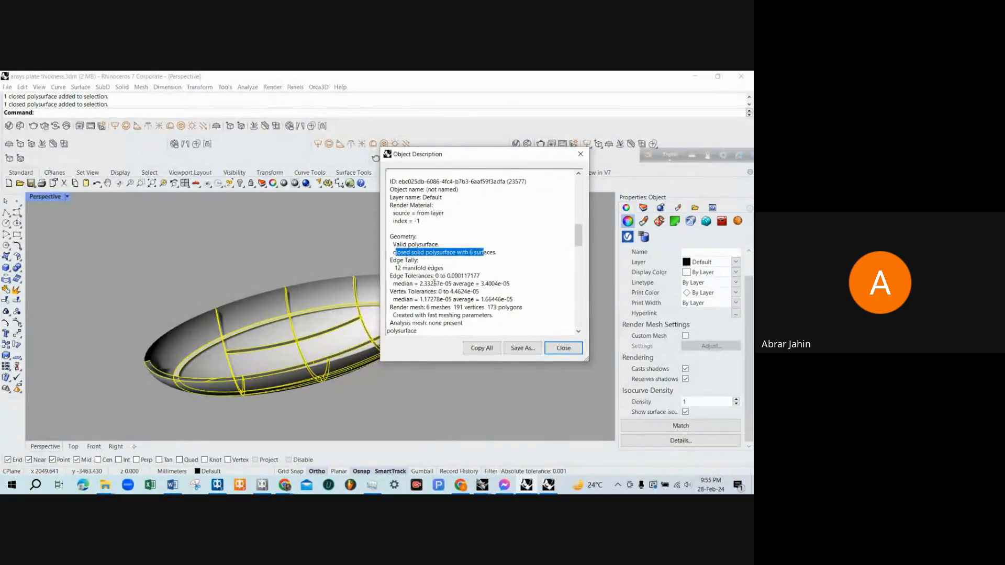
scroll(434, 283, down, 3)
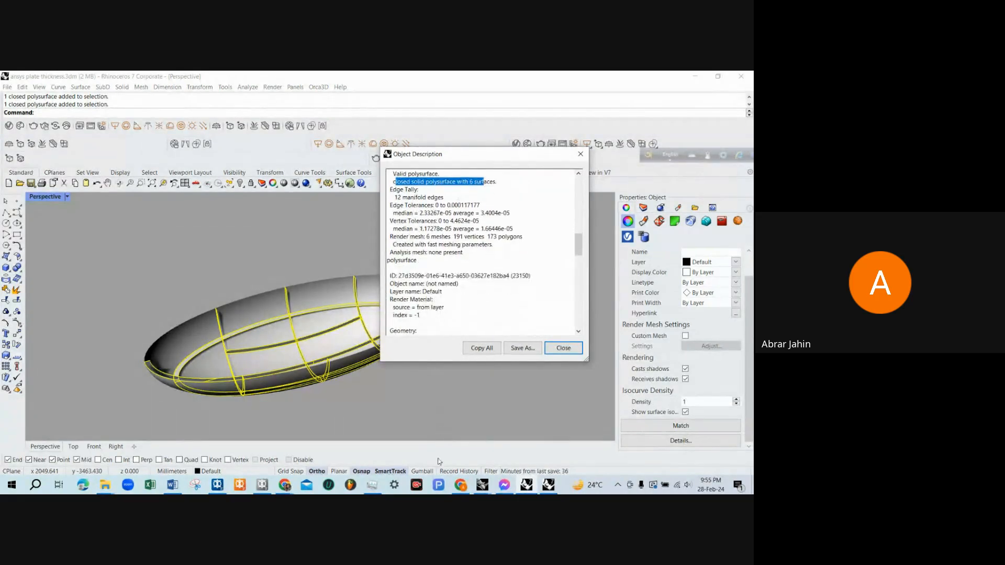
Switch to the Google Meet window, admit the waiting participant and minimize the browser.
click(460, 485)
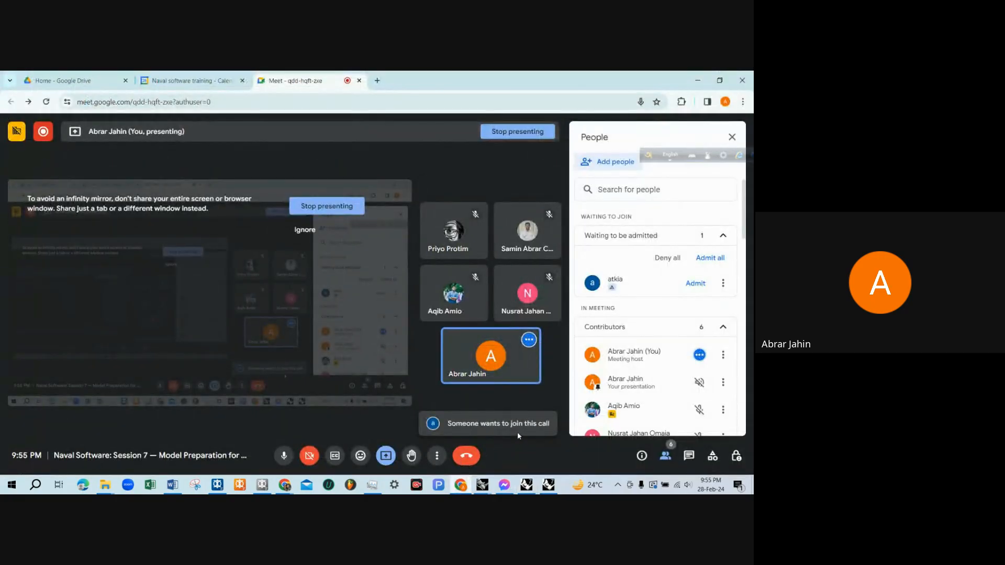
click(687, 285)
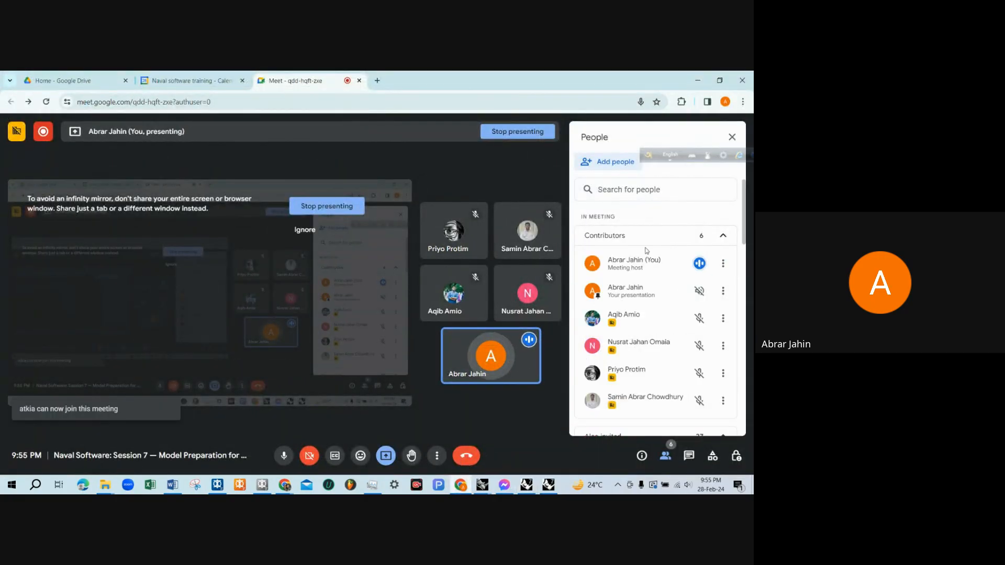
click(698, 81)
Close the object description, deselect the stiffeners and examine their layout inside the hull in the Perspective view.
click(580, 154)
click(534, 236)
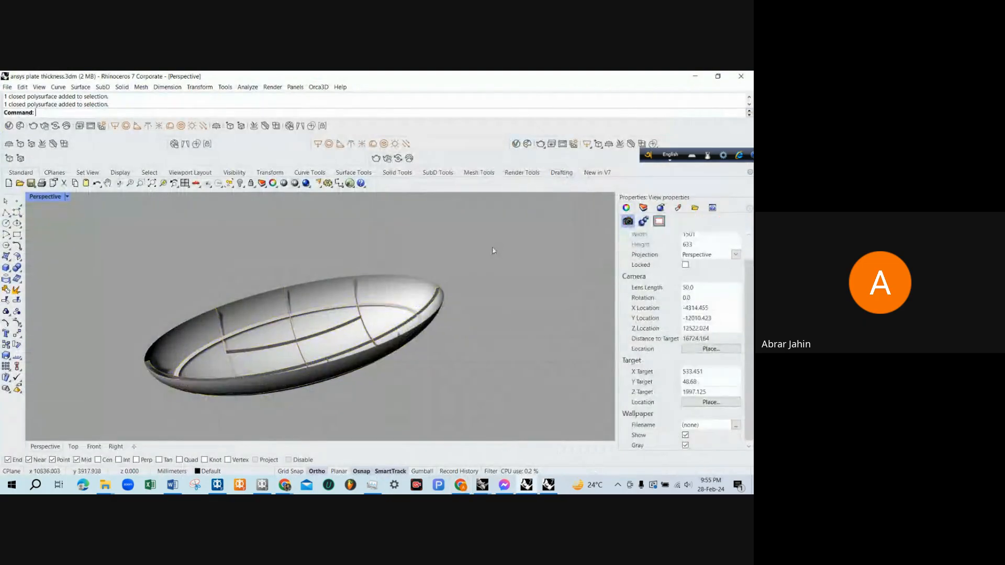
scroll(450, 309, up, 3)
right_drag(450, 309, 397, 282)
scroll(395, 285, down, 3)
scroll(393, 296, up, 3)
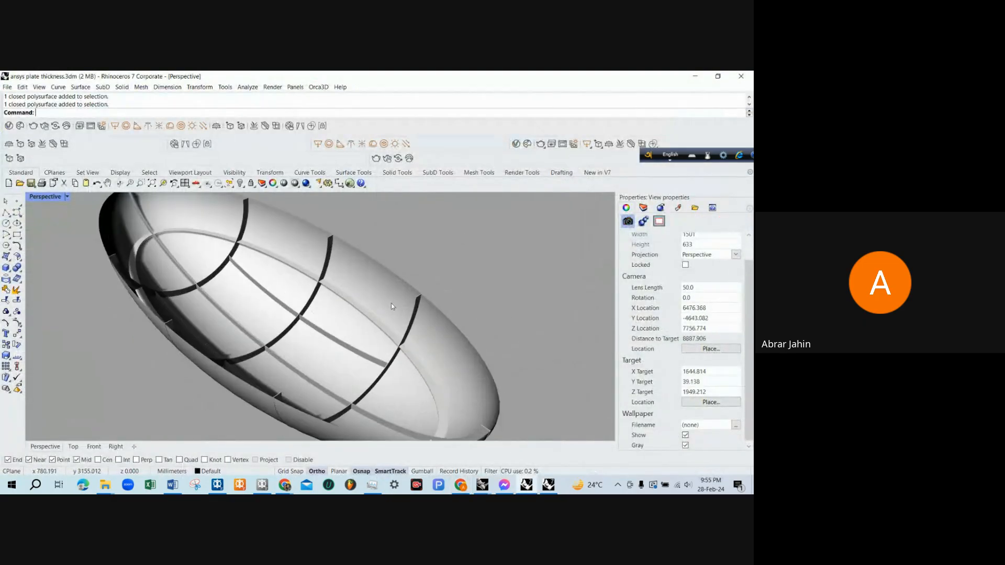
scroll(390, 307, down, 4)
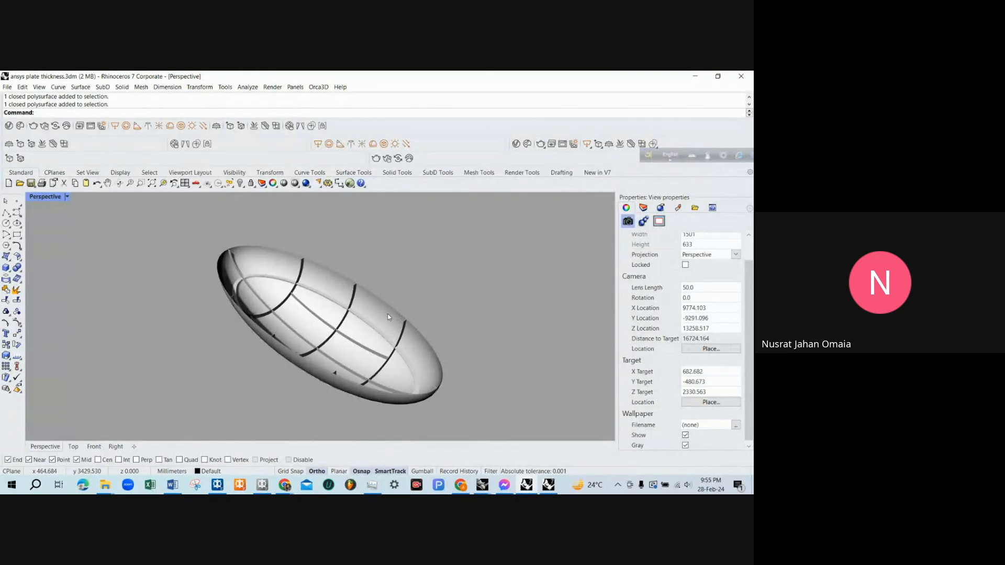
scroll(385, 367, up, 2)
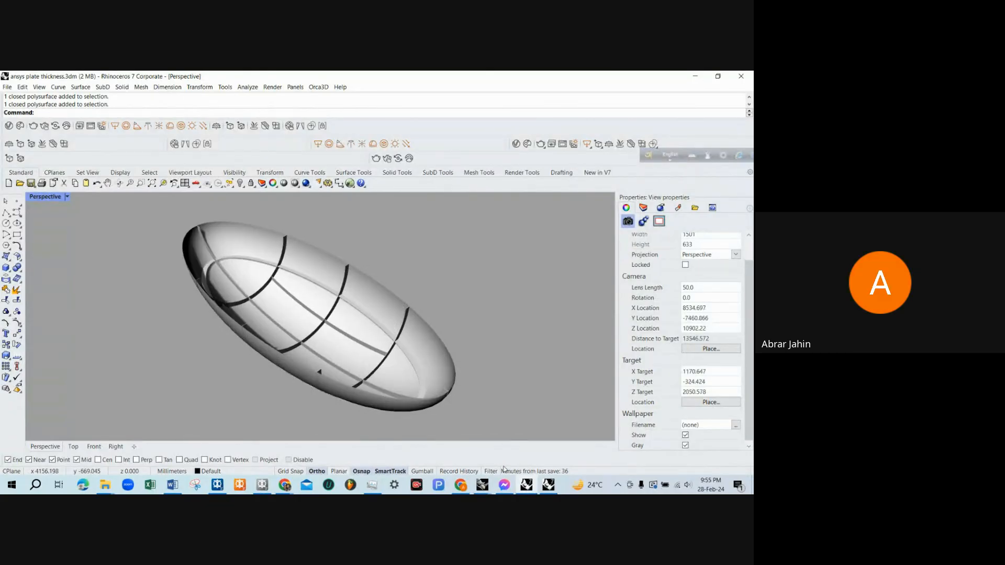
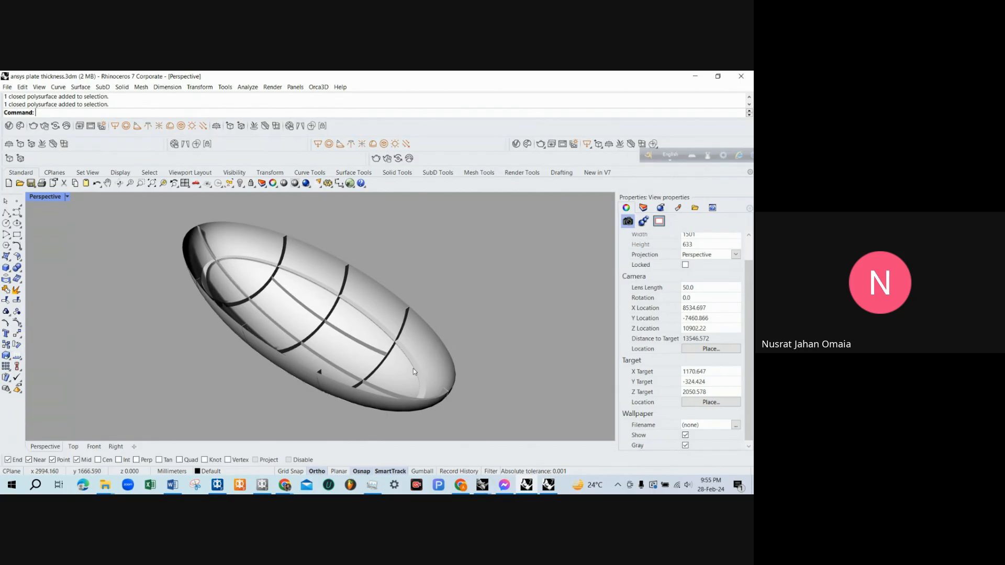
scroll(387, 331, up, 5)
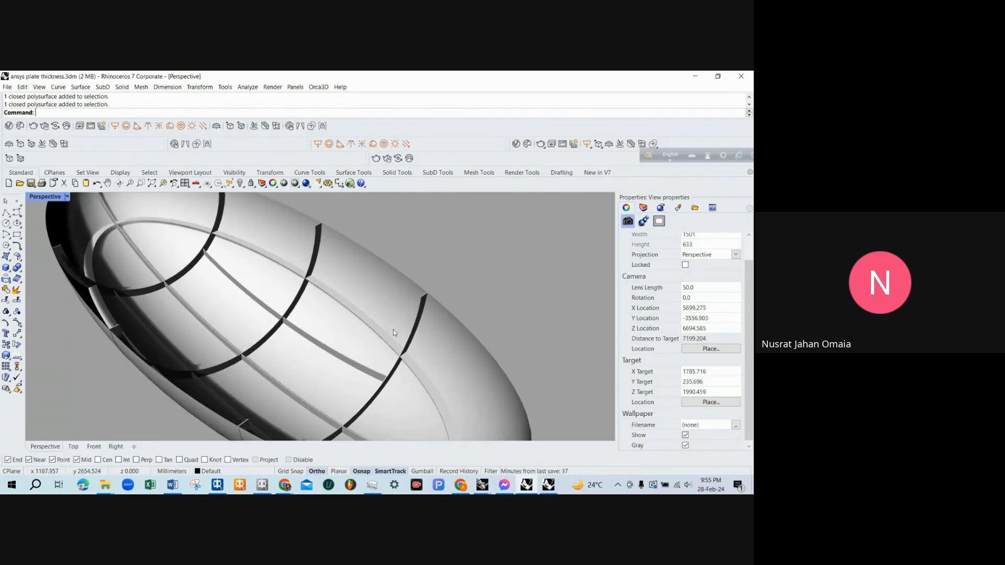
Return to the four-view layout and examine the ring stiffener up close in the Top view.
double_click(44, 197)
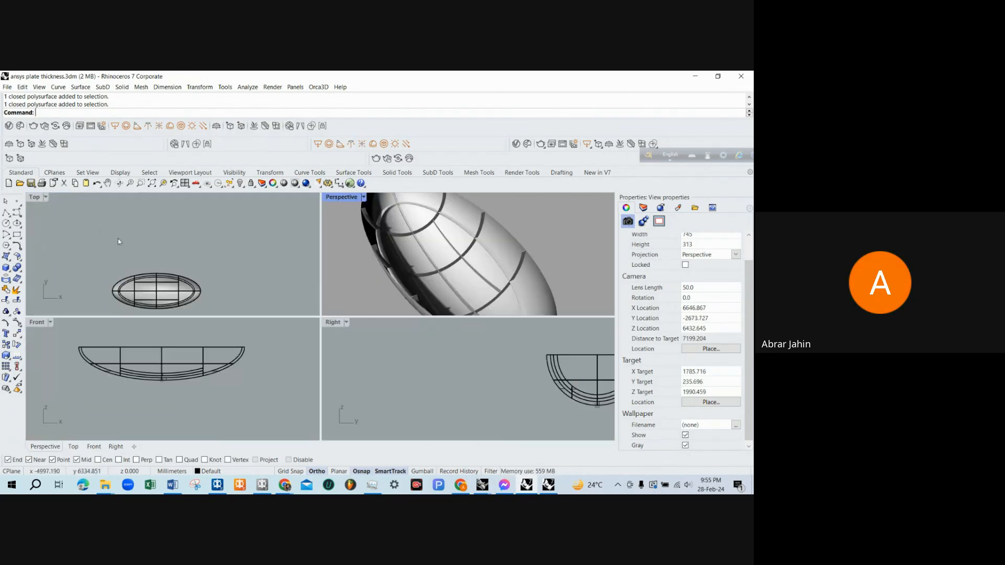
scroll(118, 239, up, 3)
scroll(68, 238, down, 3)
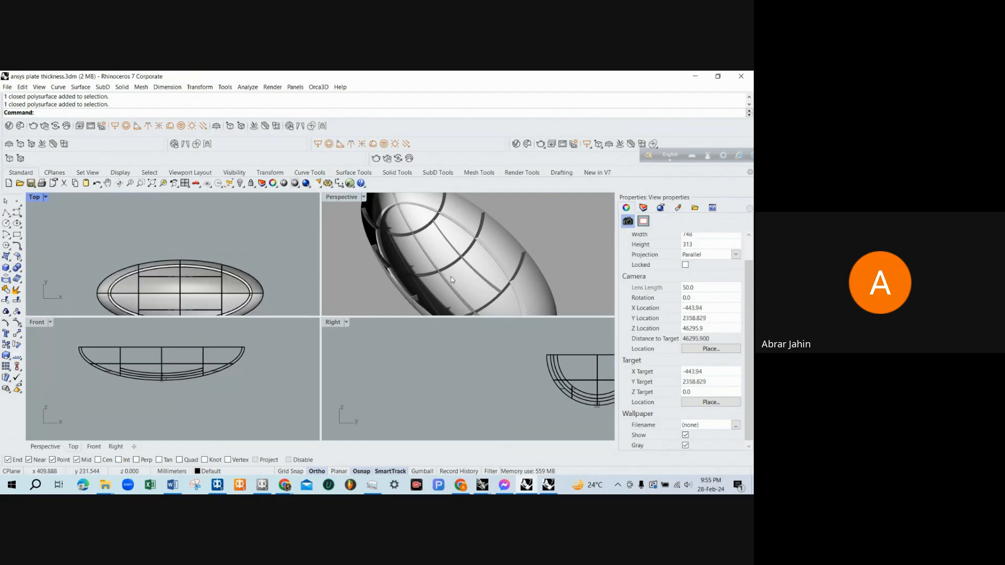
right_drag(452, 280, 456, 256)
scroll(199, 291, up, 5)
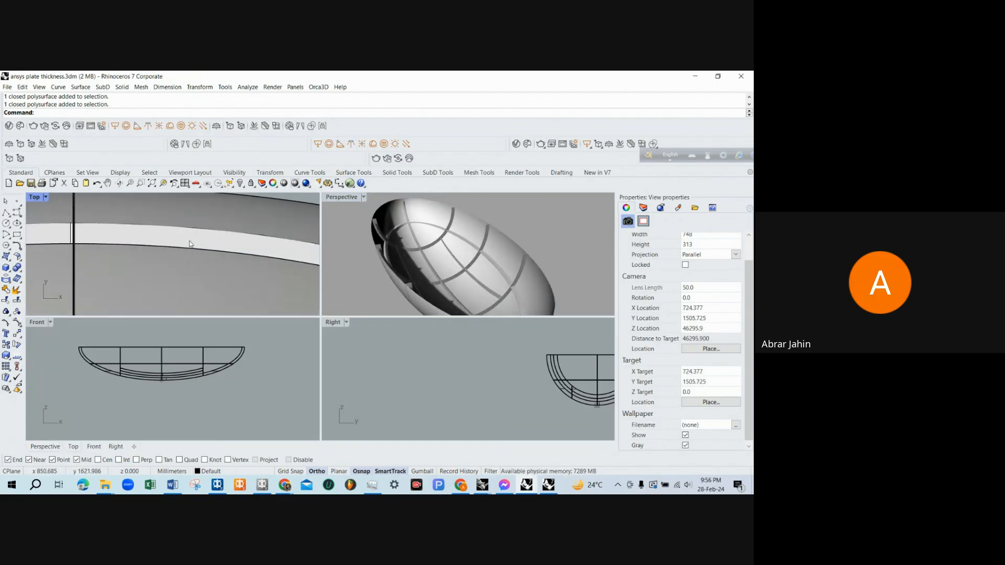
Examine the ring stiffener in the Top view and its crossings with the transverse frames in the maximized Perspective view.
scroll(209, 242, down, 3)
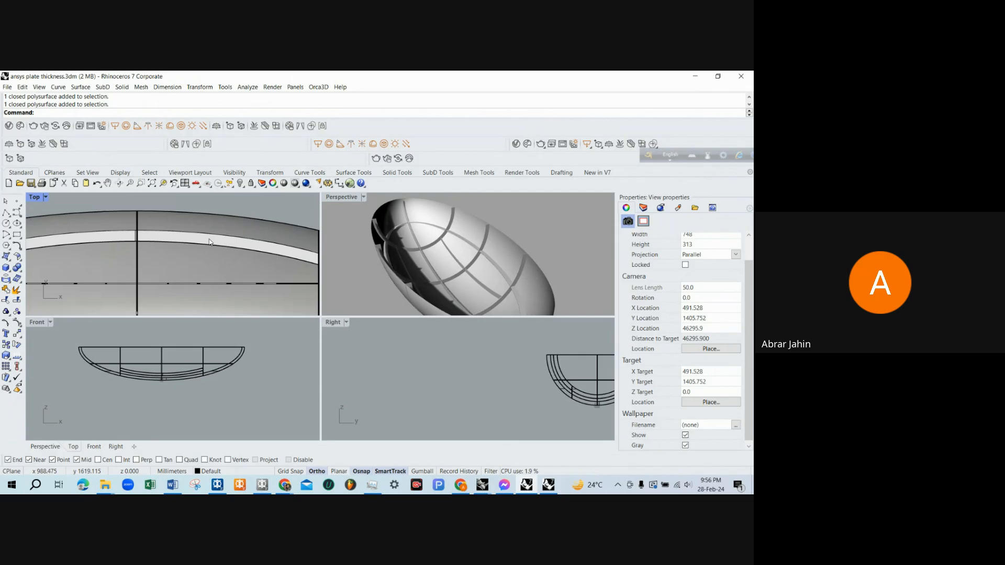
scroll(480, 257, up, 6)
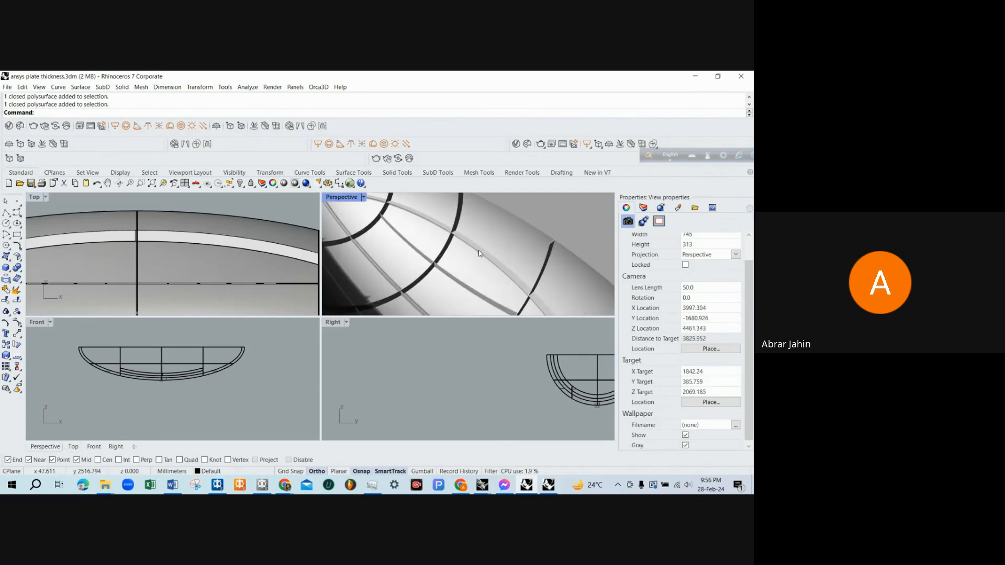
double_click(348, 199)
scroll(355, 310, up, 3)
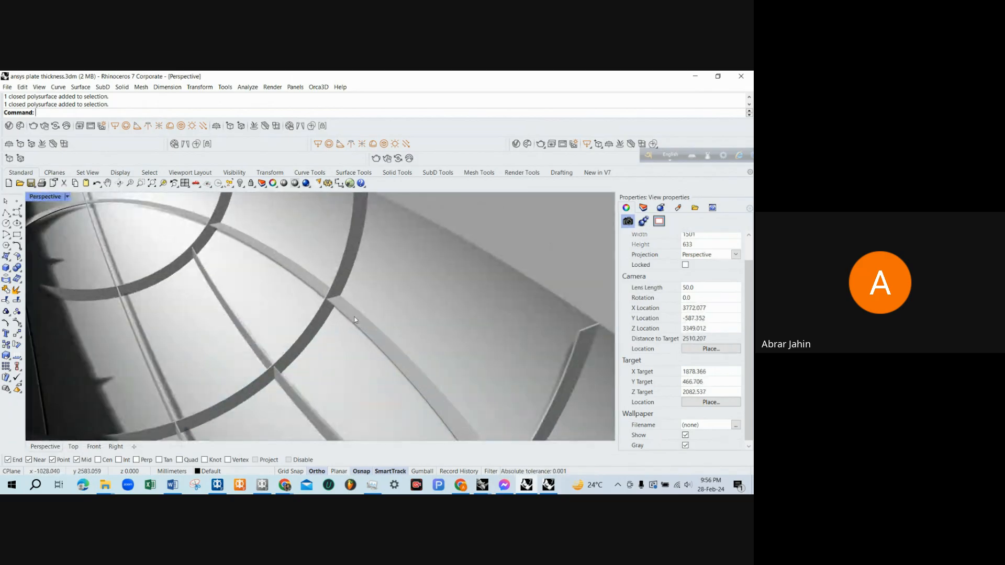
scroll(353, 320, down, 3)
scroll(174, 329, up, 6)
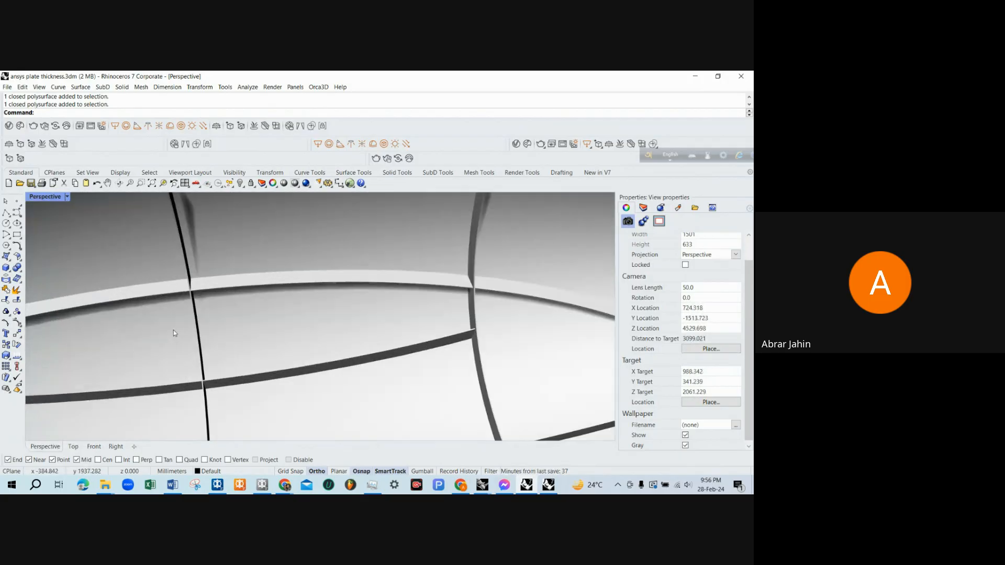
scroll(215, 324, down, 4)
scroll(299, 285, up, 5)
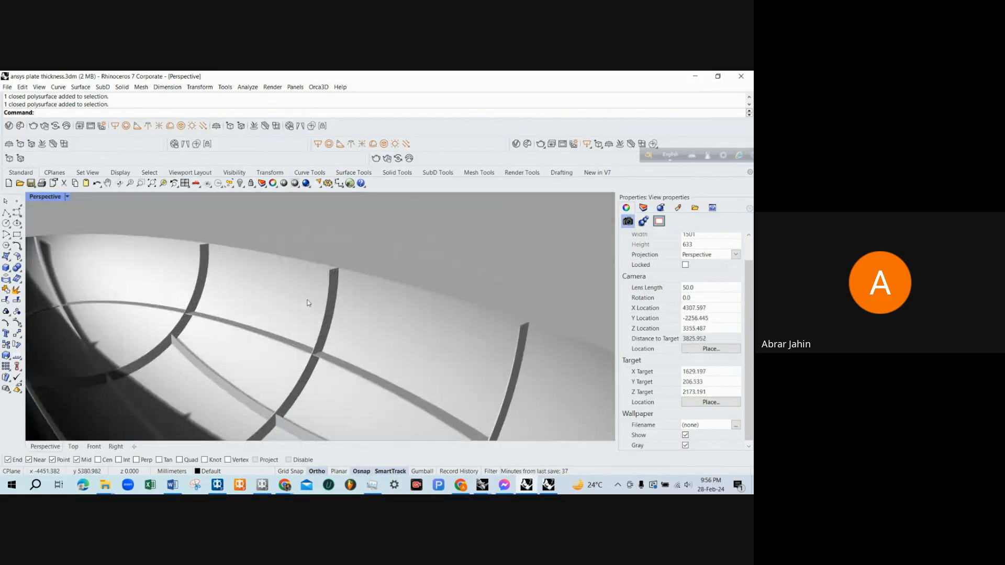
scroll(300, 291, down, 5)
right_drag(298, 285, 285, 358)
scroll(377, 354, up, 6)
click(377, 355)
scroll(351, 361, down, 5)
key(Escape)
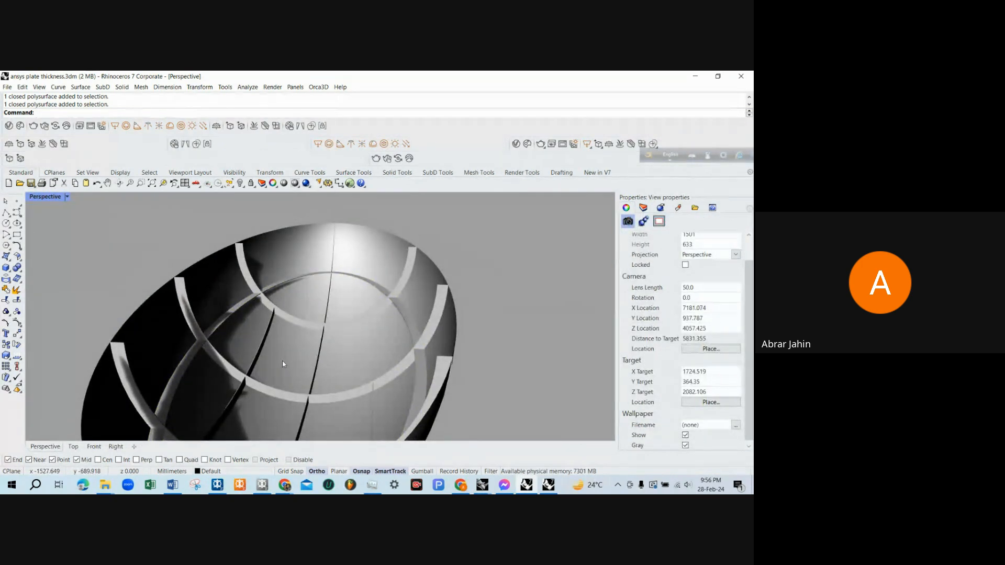
Zoom in on one crossing of a frame and a longitudinal stiffener in the Perspective view and inspect the joint.
right_drag(283, 360, 316, 366)
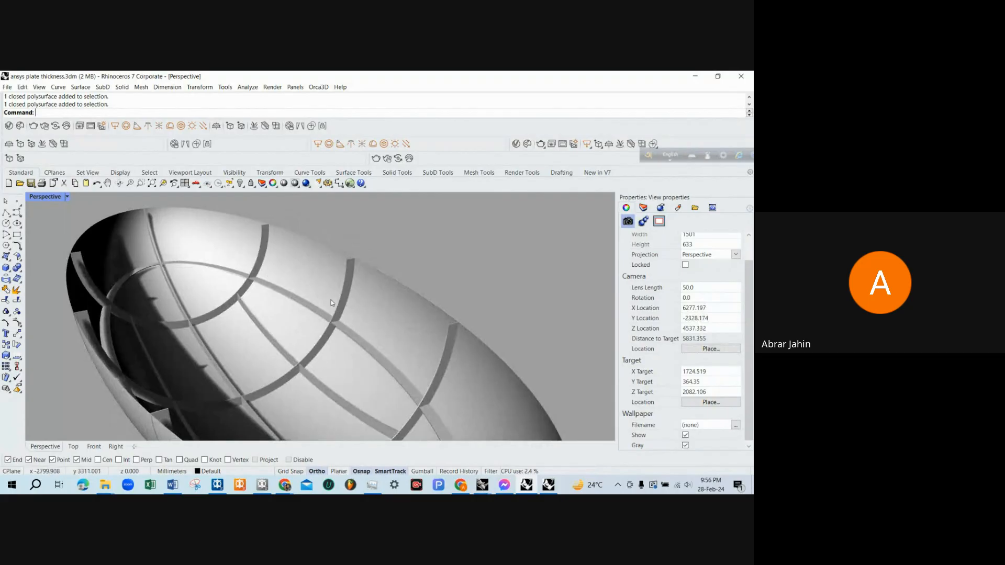
scroll(332, 302, up, 2)
key(ctrl+w)
drag(308, 254, 341, 314)
scroll(339, 315, down, 5)
mouse_move(341, 313)
right_down()
mouse_move(359, 305)
mouse_move(342, 262)
mouse_move(368, 310)
mouse_move(325, 309)
mouse_move(383, 316)
mouse_move(353, 305)
right_up()
scroll(363, 311, up, 6)
scroll(361, 303, down, 4)
scroll(336, 287, down, 5)
scroll(325, 310, up, 3)
scroll(384, 314, up, 6)
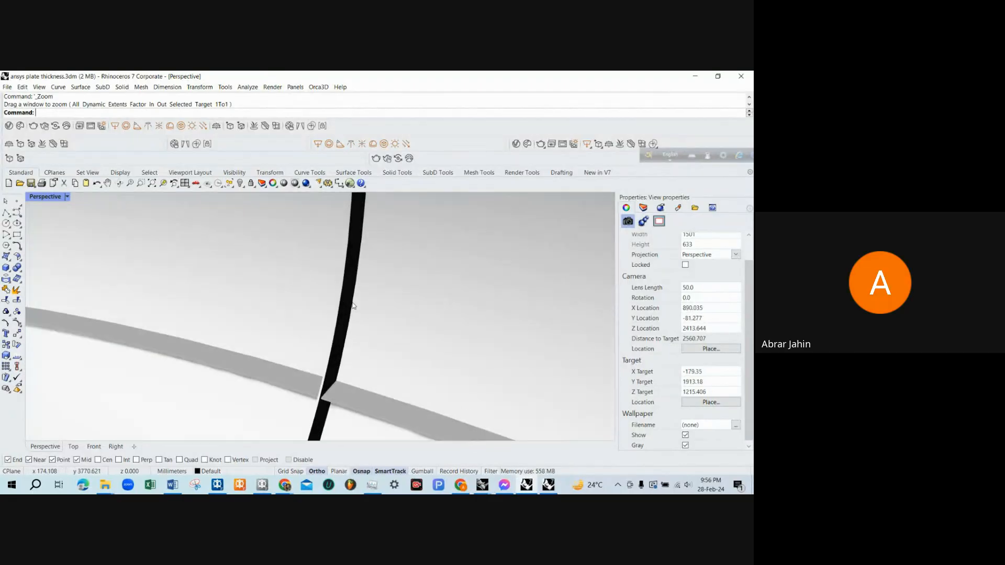
scroll(353, 305, down, 9)
scroll(353, 306, down, 6)
scroll(352, 310, up, 9)
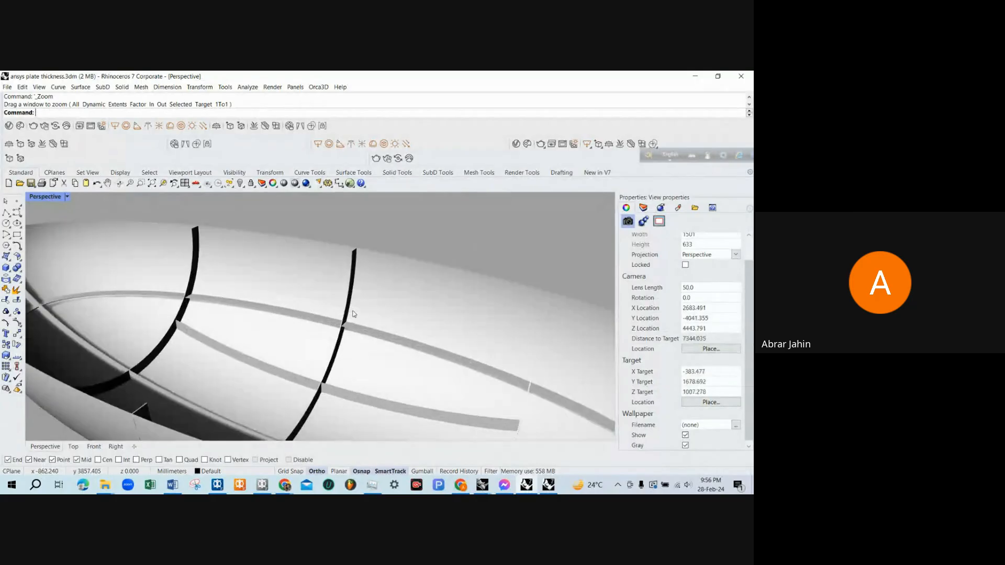
scroll(294, 310, down, 3)
Select the centreline longitudinal stiffener and examine its course along the hull in the Perspective and four-view layouts.
right_drag(293, 310, 187, 318)
scroll(269, 326, up, 4)
scroll(265, 331, down, 6)
scroll(205, 312, down, 5)
scroll(205, 318, up, 5)
scroll(222, 328, up, 6)
click(211, 348)
scroll(220, 342, down, 5)
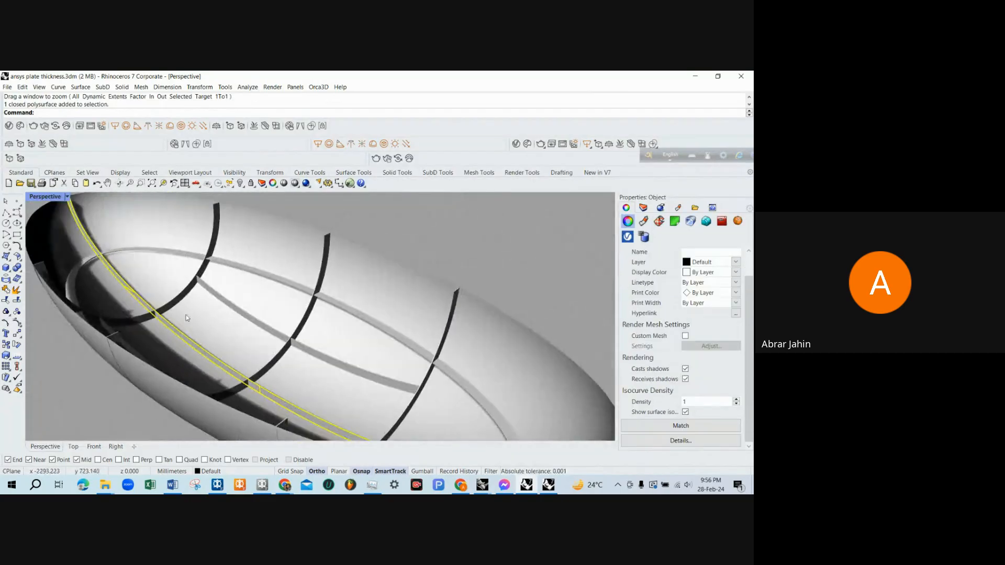
double_click(52, 198)
scroll(408, 367, down, 5)
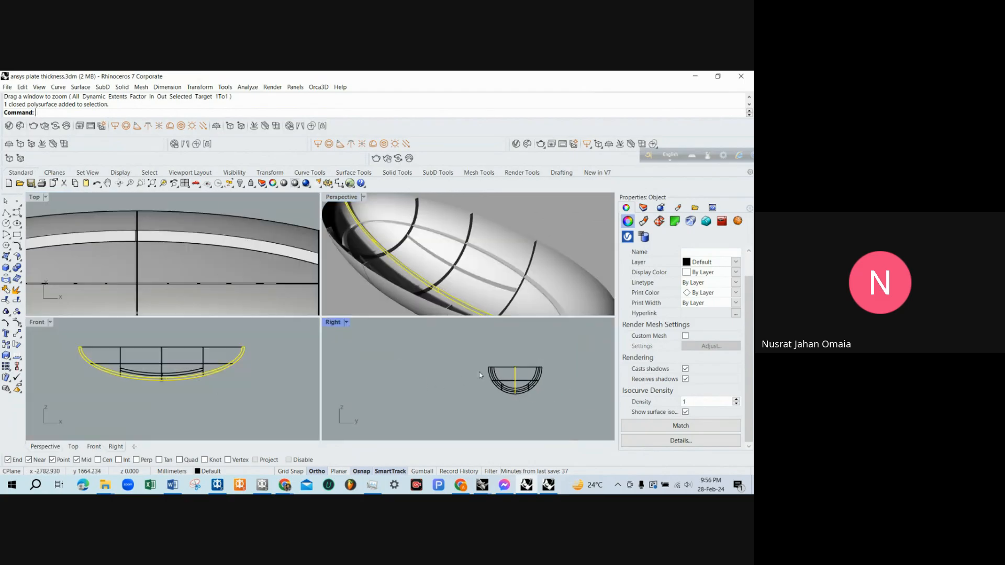
key(Escape)
scroll(488, 305, up, 5)
scroll(488, 308, down, 3)
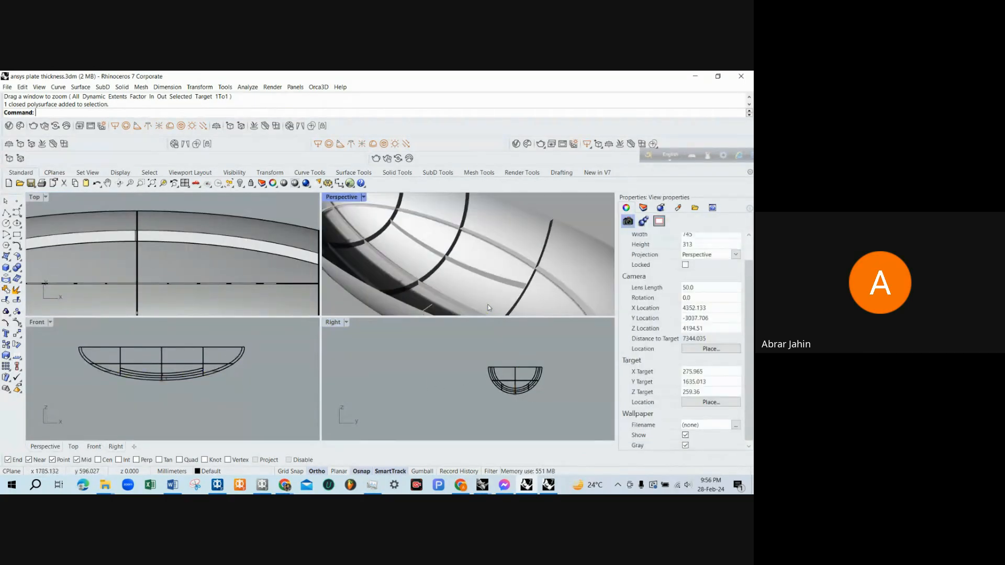
mouse_move(450, 285)
right_down()
mouse_move(441, 287)
mouse_move(461, 274)
mouse_move(436, 281)
right_up()
scroll(442, 282, up, 5)
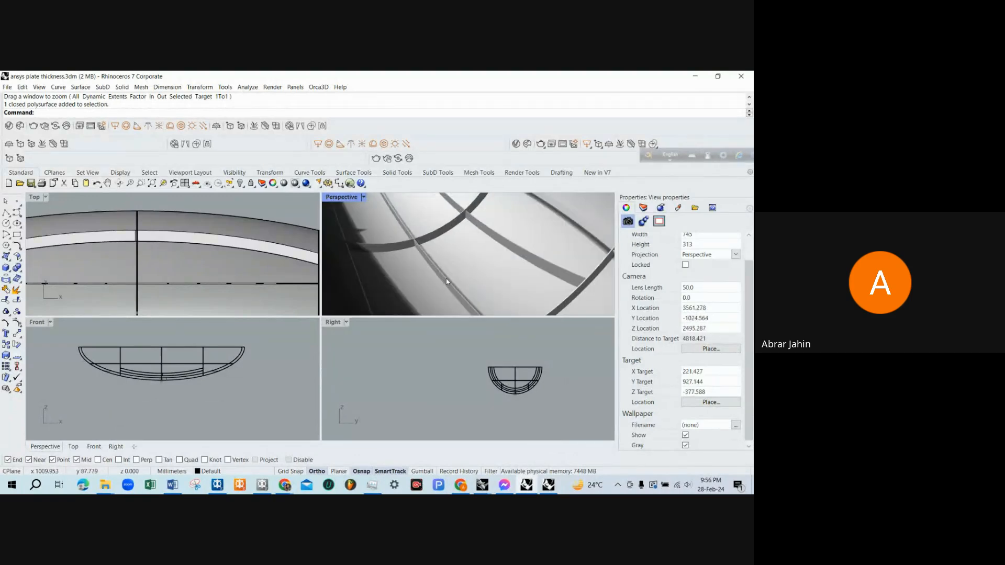
click(424, 266)
scroll(249, 378, down, 10)
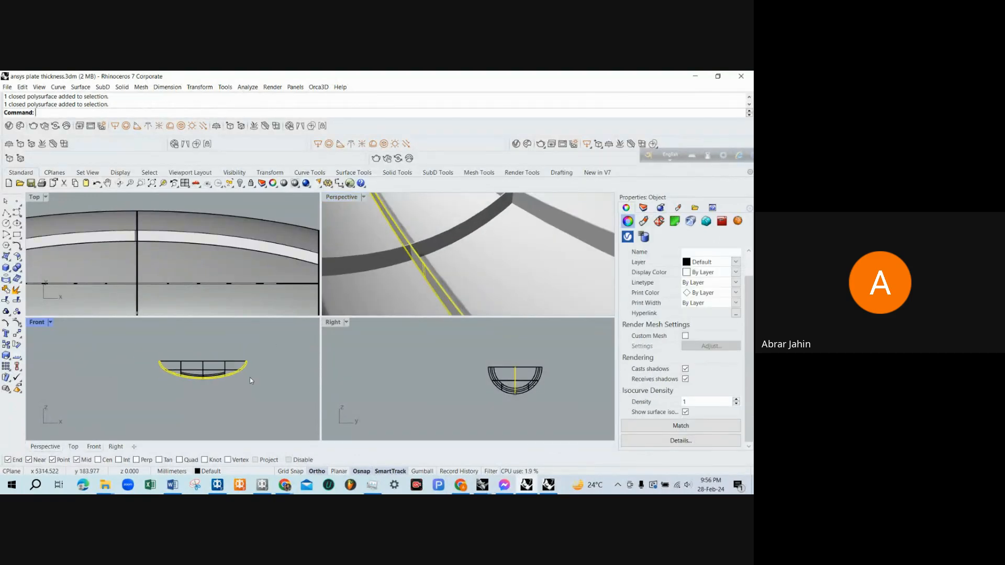
click(249, 377)
scroll(503, 261, down, 5)
Create a vertical section curve through the hull surface at its centreline in the Right view.
click(502, 260)
scroll(523, 349, up, 6)
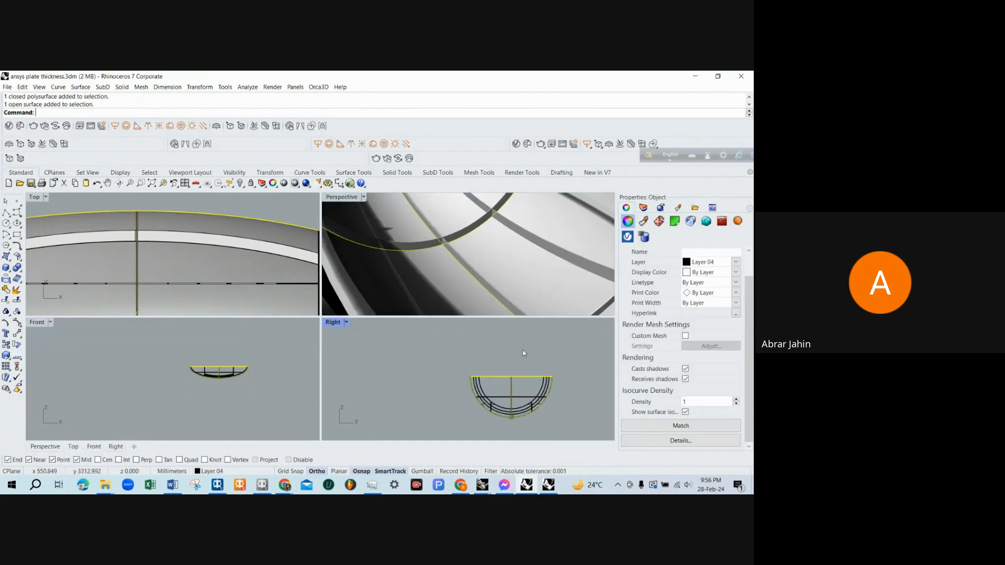
right_click(510, 368)
scroll(509, 375, up, 8)
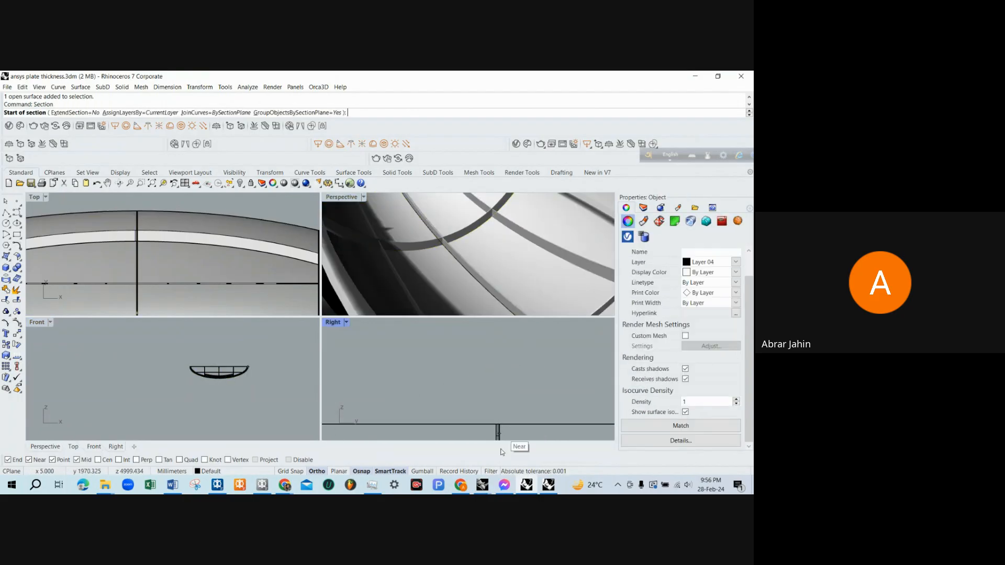
click(465, 382)
scroll(466, 385, down, 8)
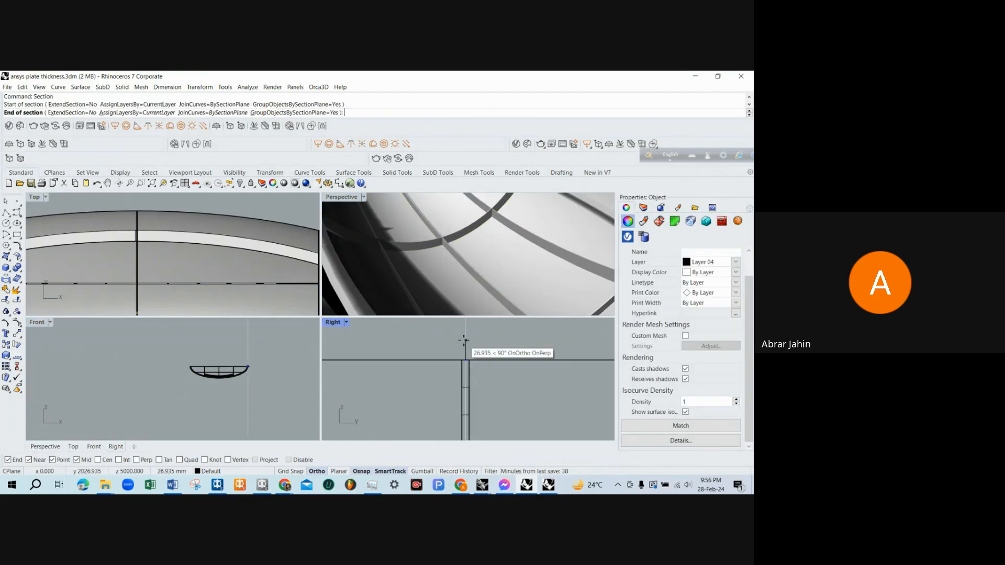
click(491, 399)
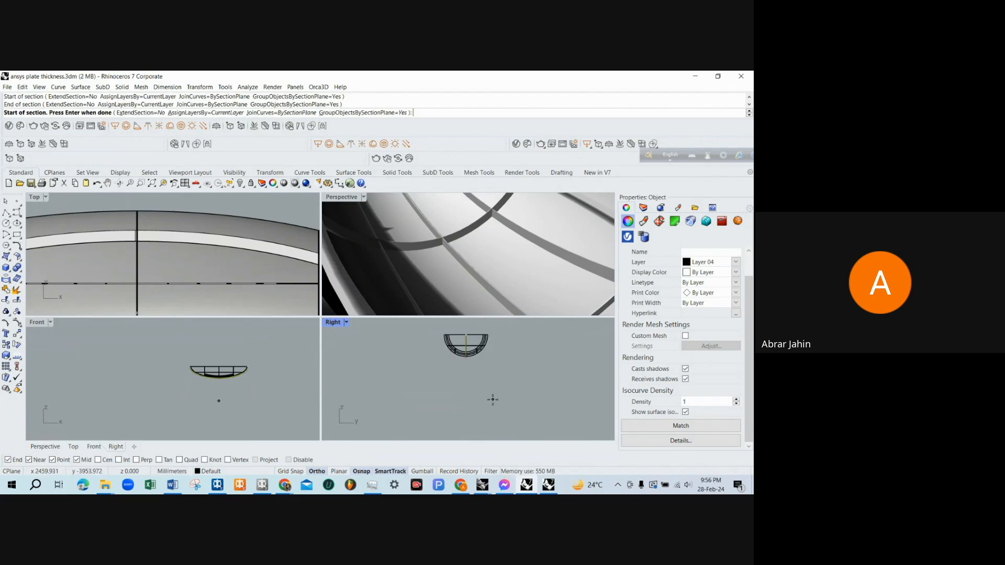
key(Return)
Move the section curve 5000 mm sideways clear of the hull, then deselect it and maximize the Right view.
double_click(352, 200)
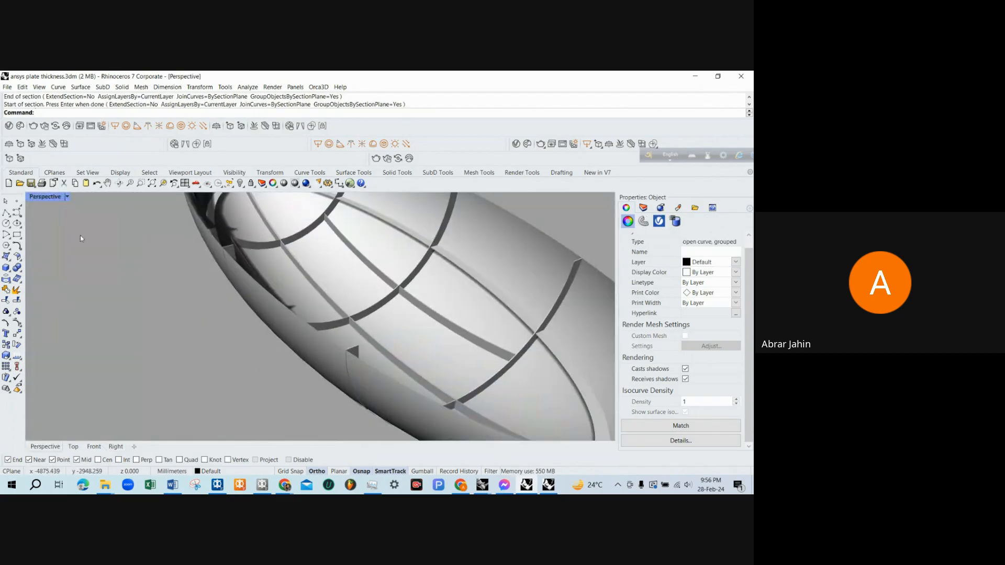
double_click(48, 199)
scroll(508, 411, down, 3)
text(m)
key(Return)
click(504, 406)
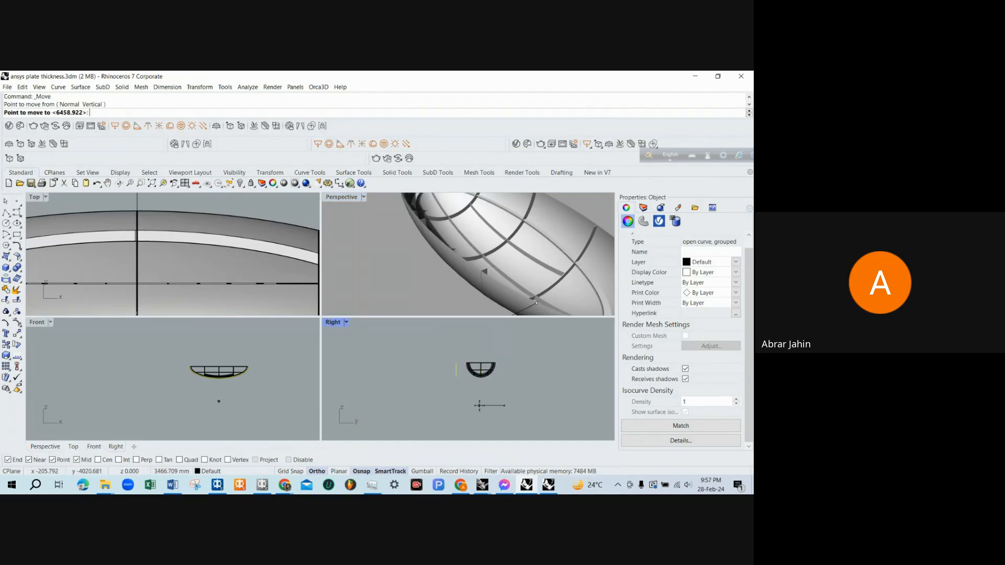
text(5000)
key(Return)
click(480, 407)
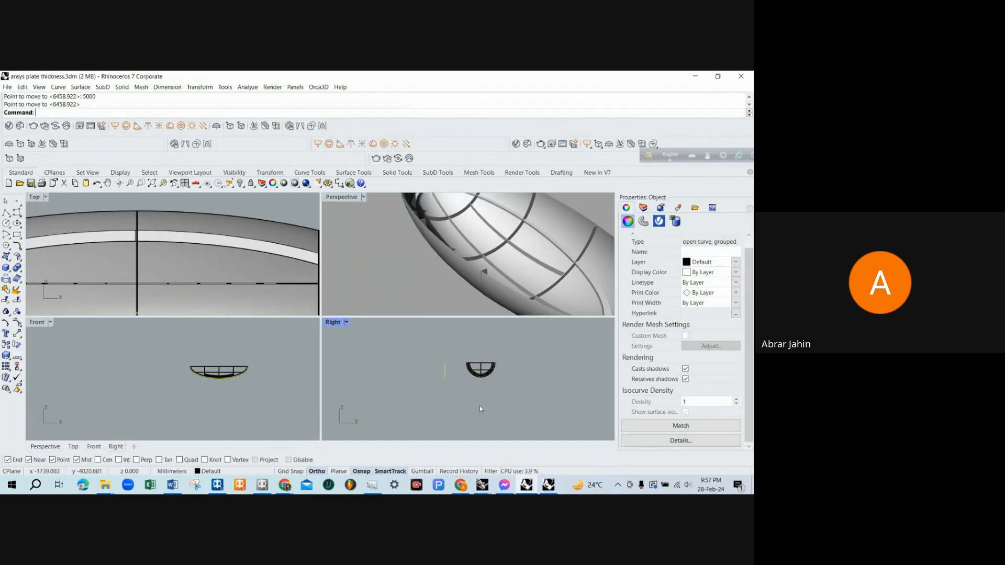
click(362, 341)
double_click(331, 323)
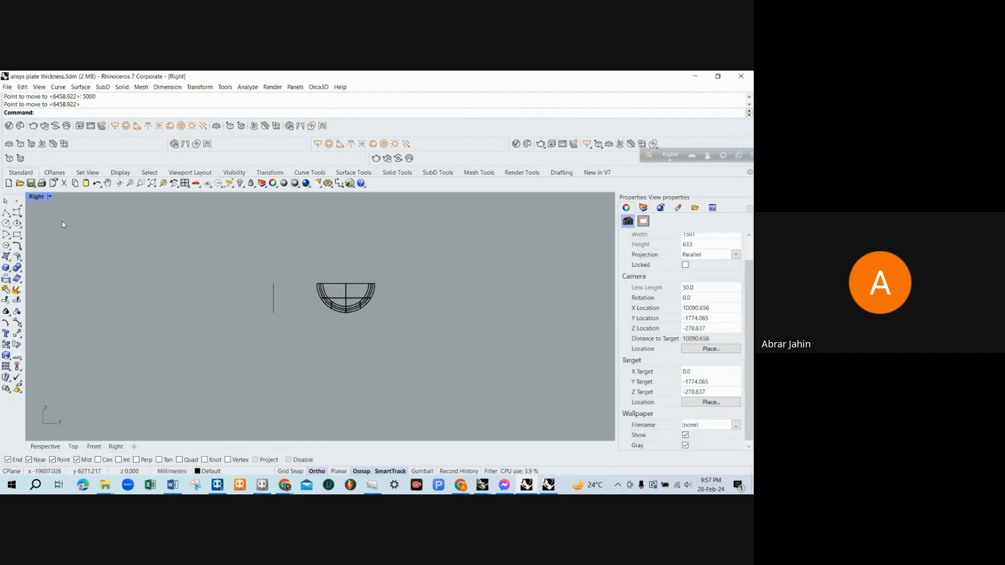
click(7, 212)
scroll(180, 269, up, 2)
click(184, 270)
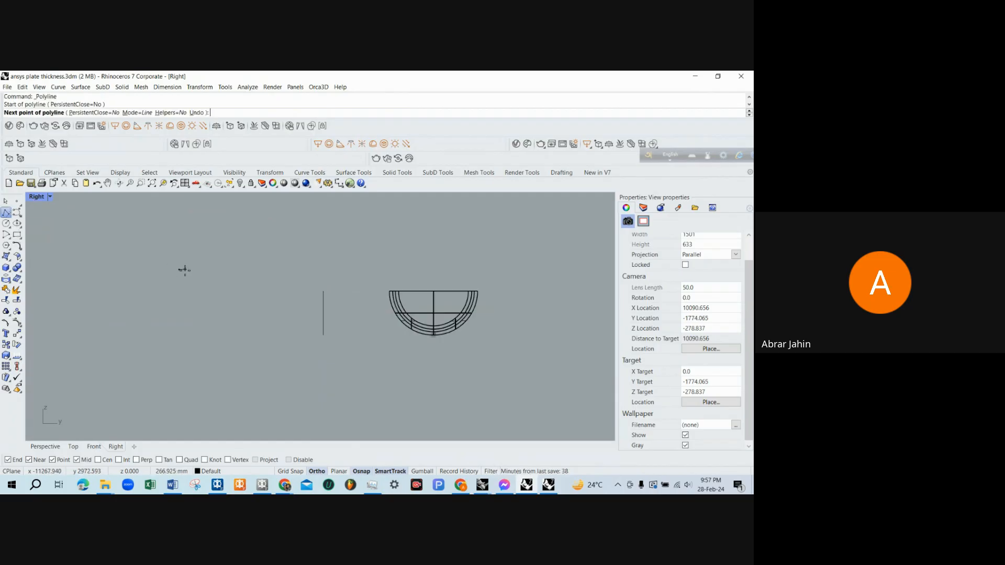
text(50)
key(Return)
key(Return)
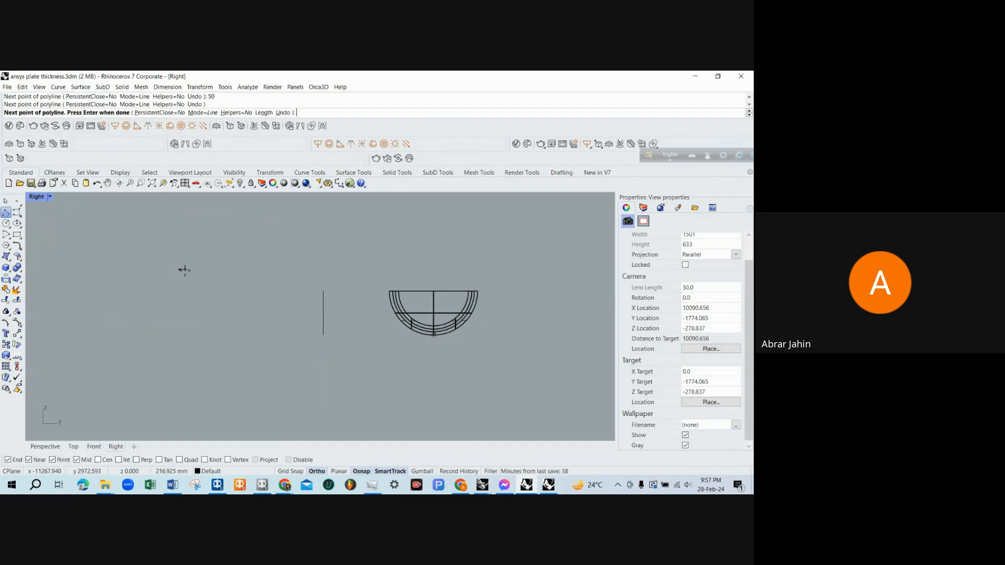
scroll(180, 272, up, 3)
key(ctrl+z)
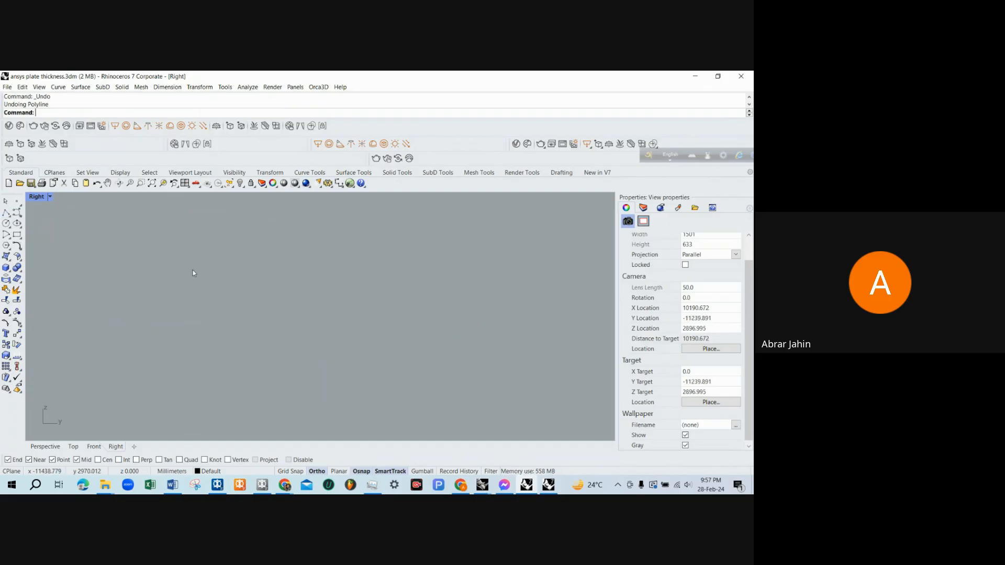
Draw a T profile beside the hull from a 50 mm horizontal line and a 50 mm vertical line down from its midpoint.
right_click(191, 272)
click(185, 273)
text(50)
key(Return)
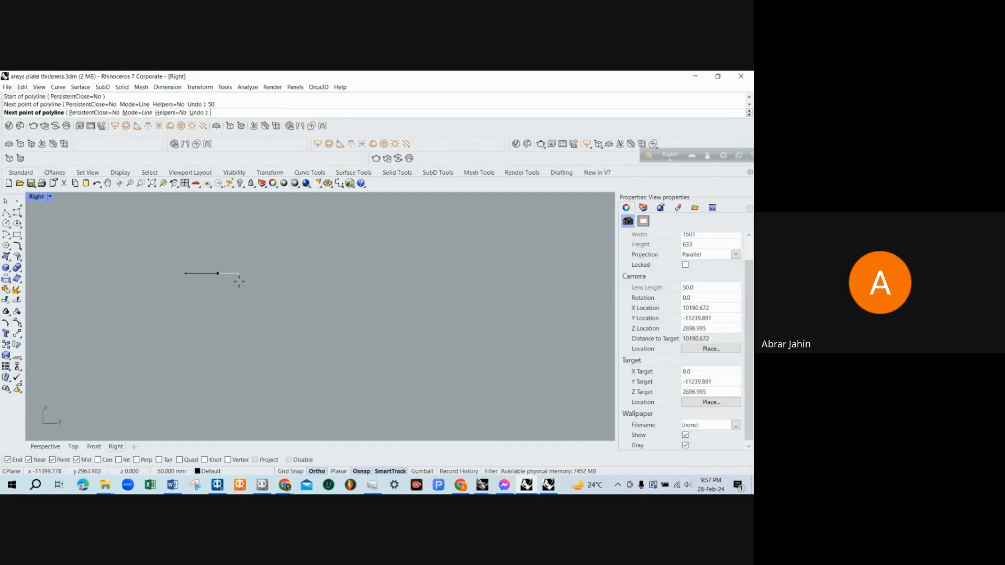
right_click(236, 281)
right_click(206, 278)
click(201, 274)
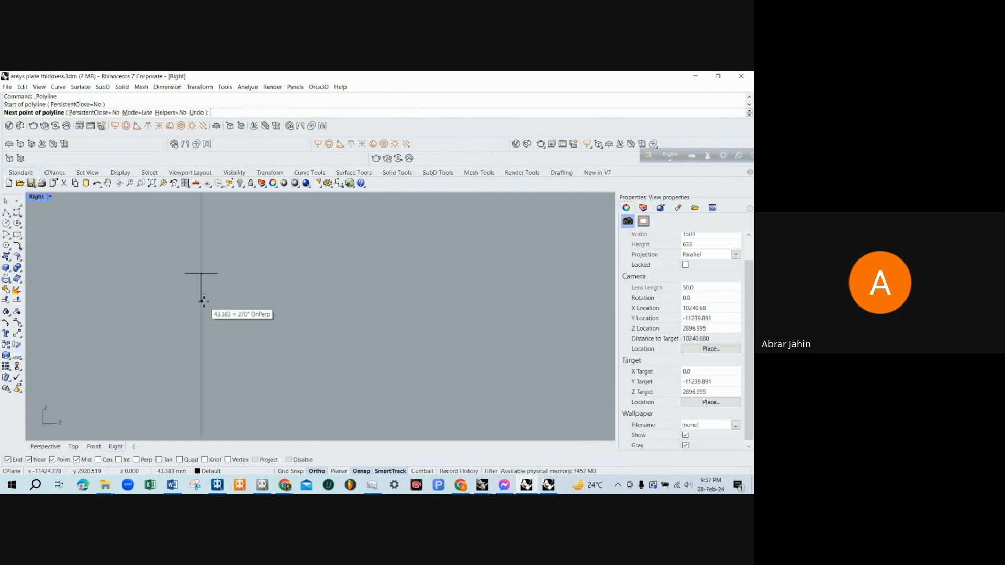
text(50)
key(Return)
right_click(202, 302)
Move the T profile by the foot of its web onto the middle of the section curve, using a shaded Perspective view.
drag(145, 245, 246, 329)
text(m)
key(Return)
click(201, 305)
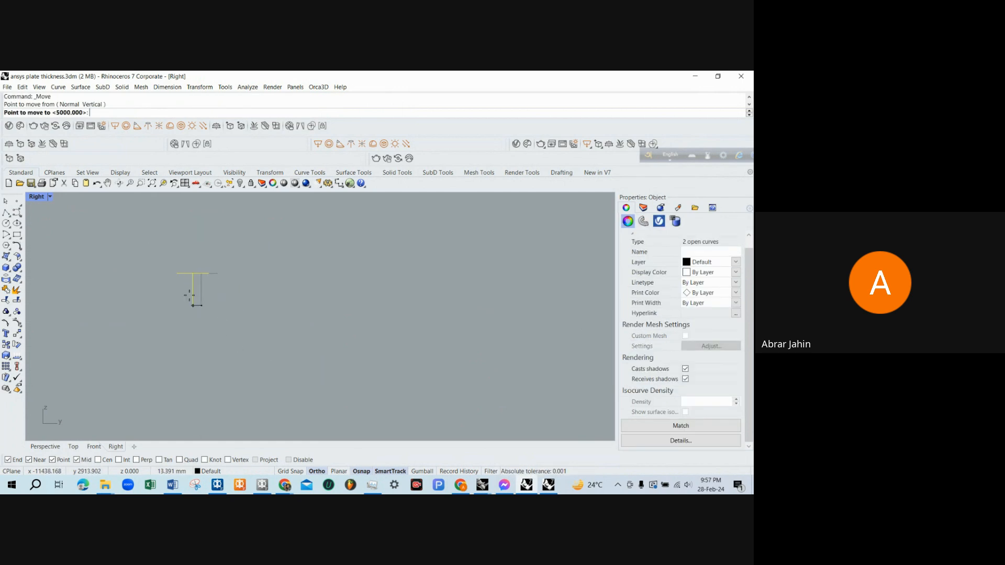
double_click(41, 196)
scroll(471, 257, down, 10)
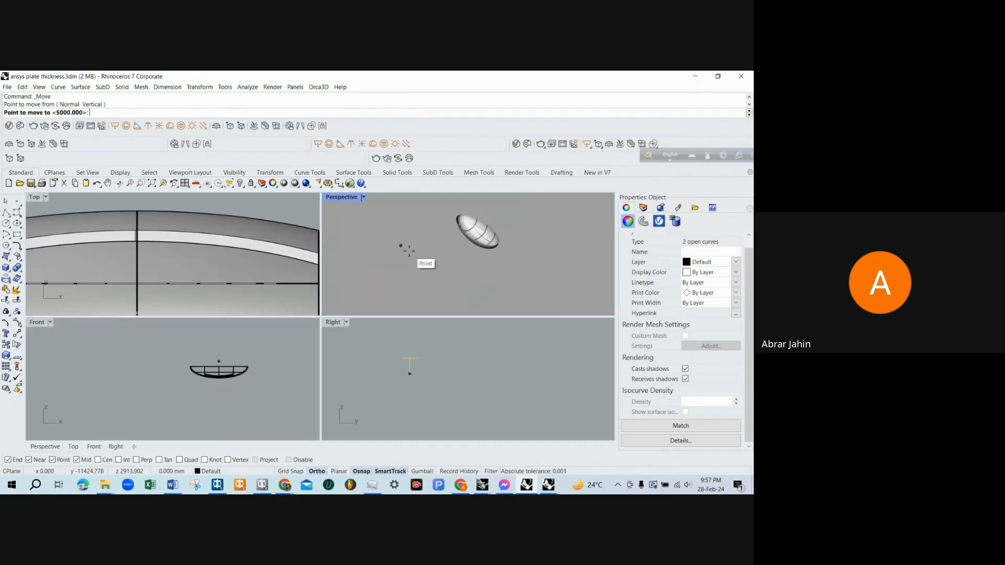
double_click(349, 199)
click(295, 183)
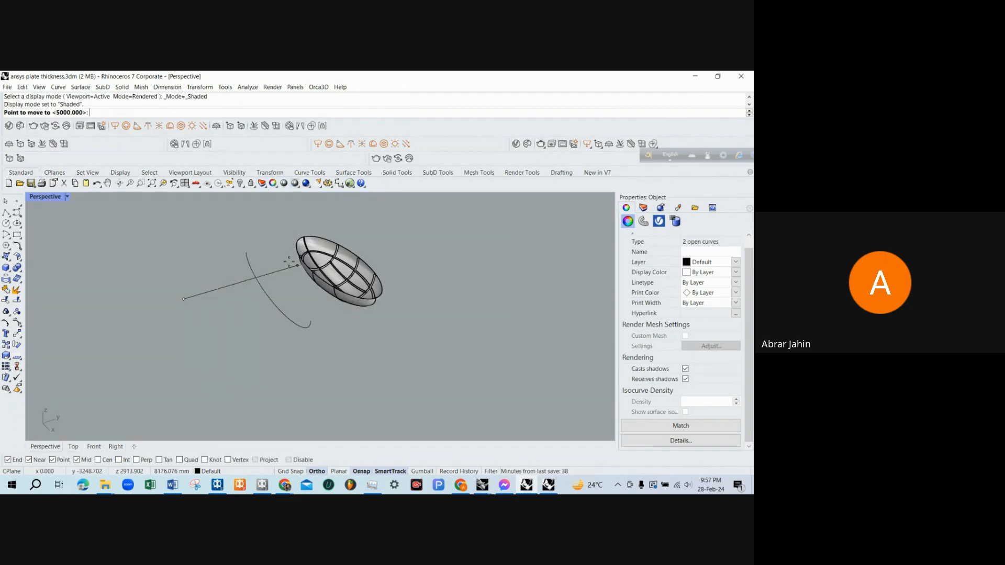
click(273, 305)
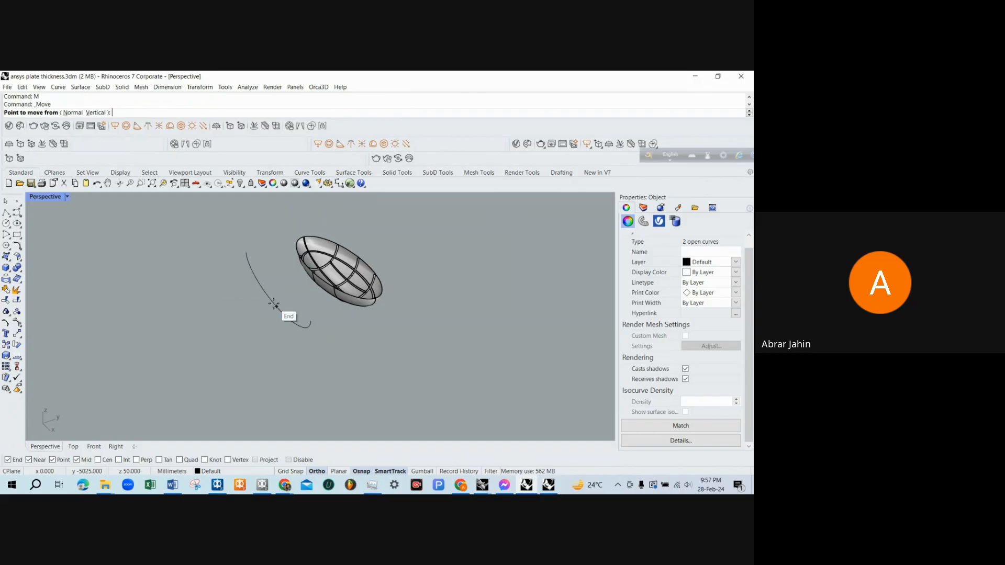
Try to extrude the T profile's lines along the full section curve with ExtrudeCrvAlongCrv.
scroll(311, 309, up, 6)
scroll(311, 309, up, 2)
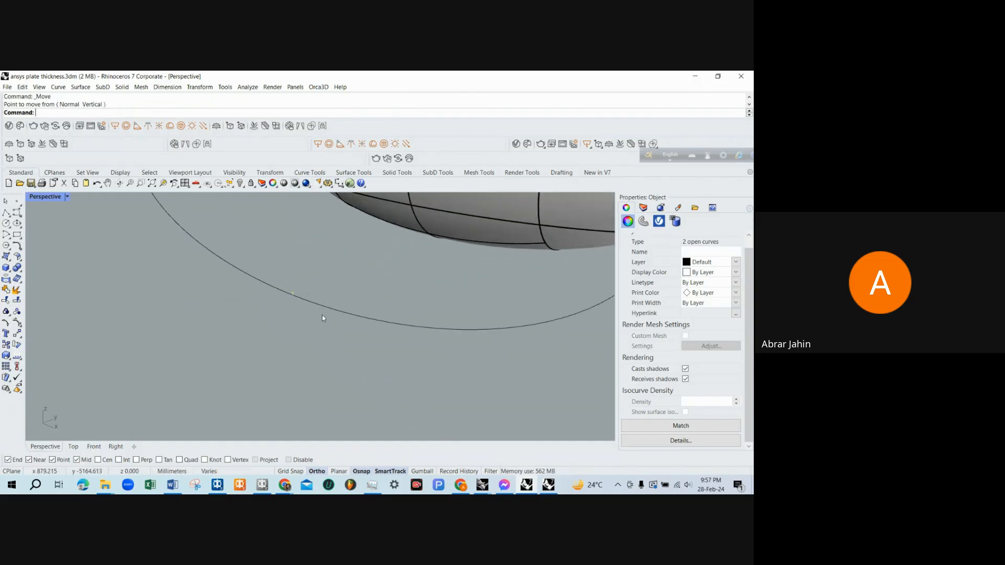
scroll(322, 315, down, 4)
scroll(317, 303, up, 4)
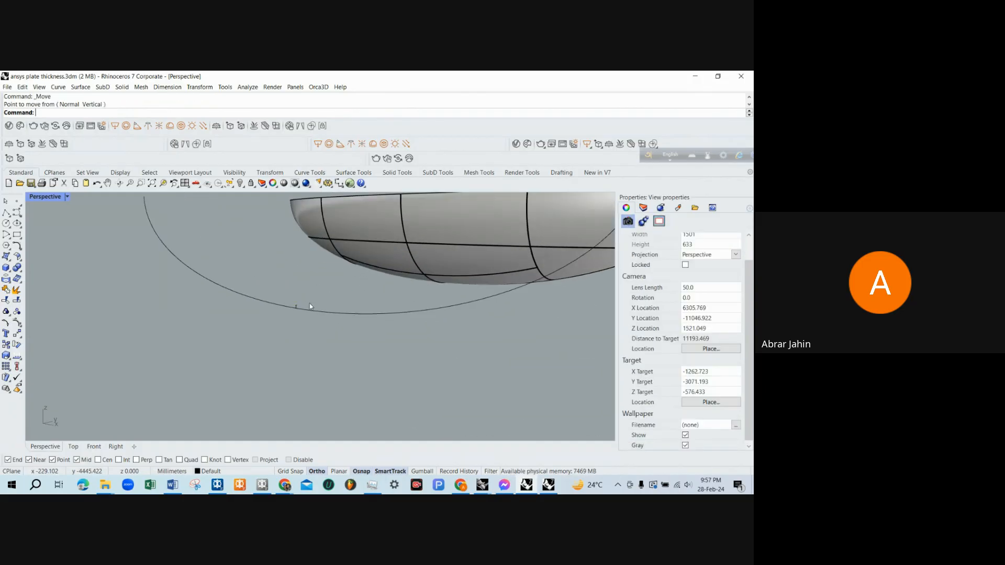
text(udeCrv)
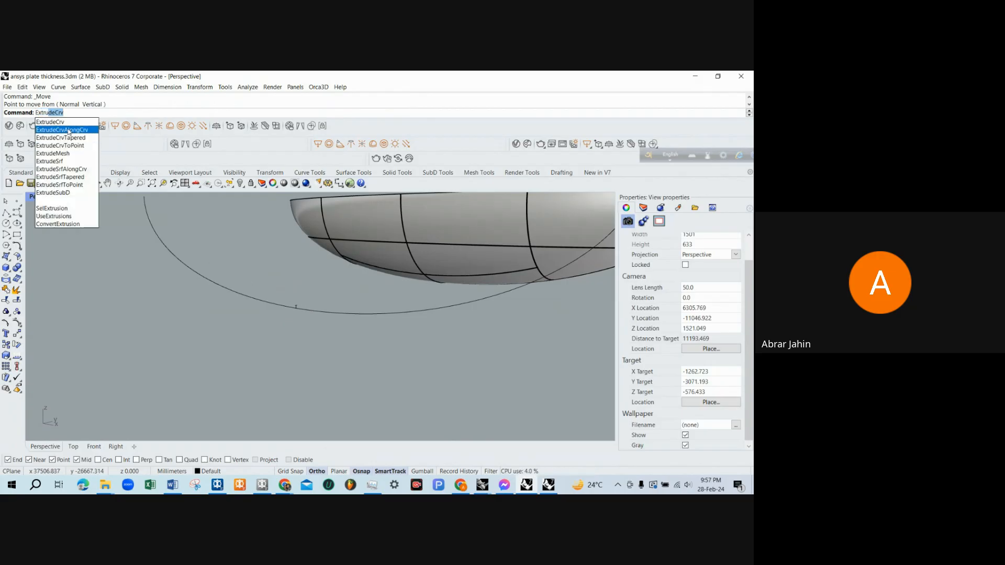
click(72, 130)
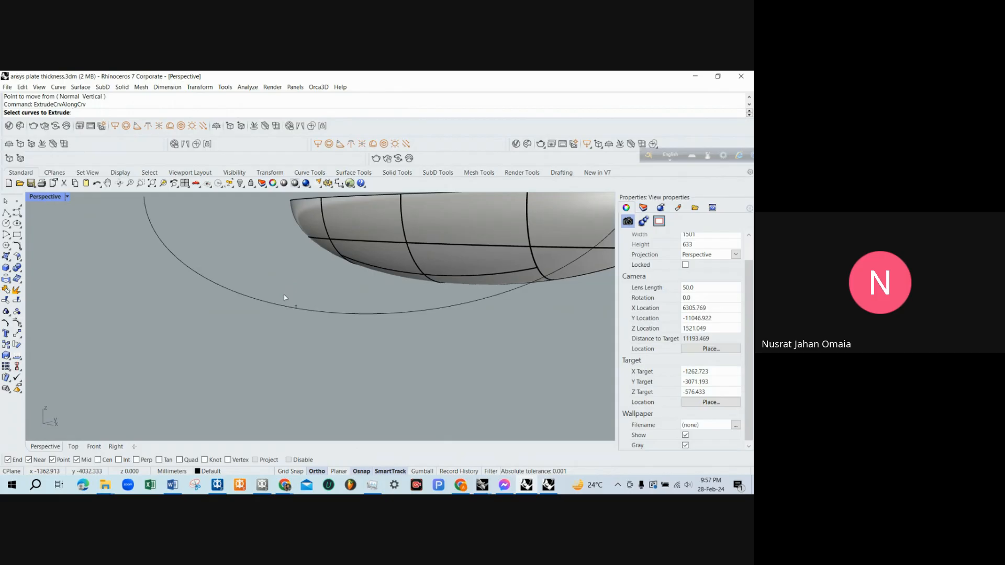
scroll(293, 301, up, 2)
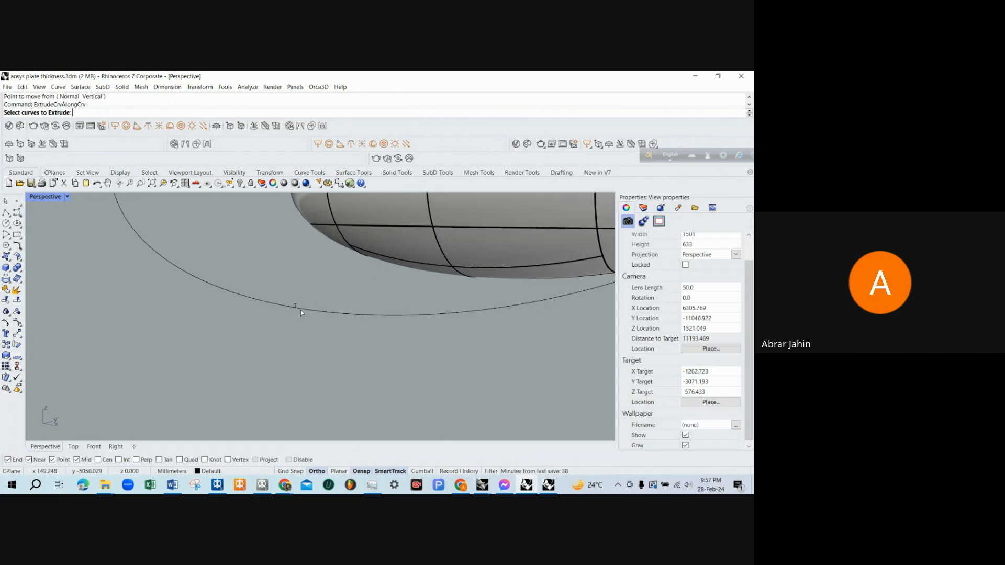
scroll(299, 316, down, 4)
scroll(324, 330, up, 5)
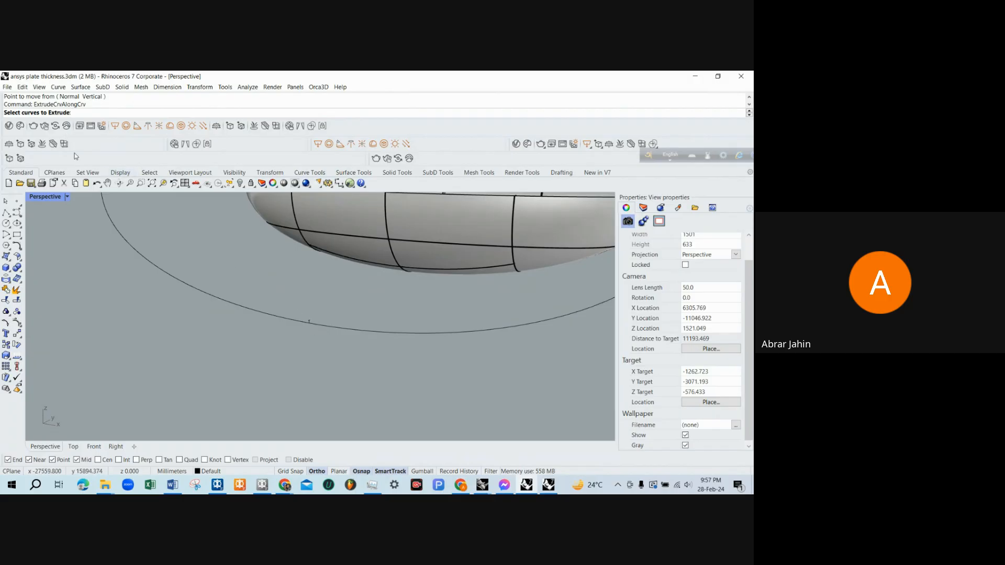
drag(298, 298, 331, 362)
right_click(304, 331)
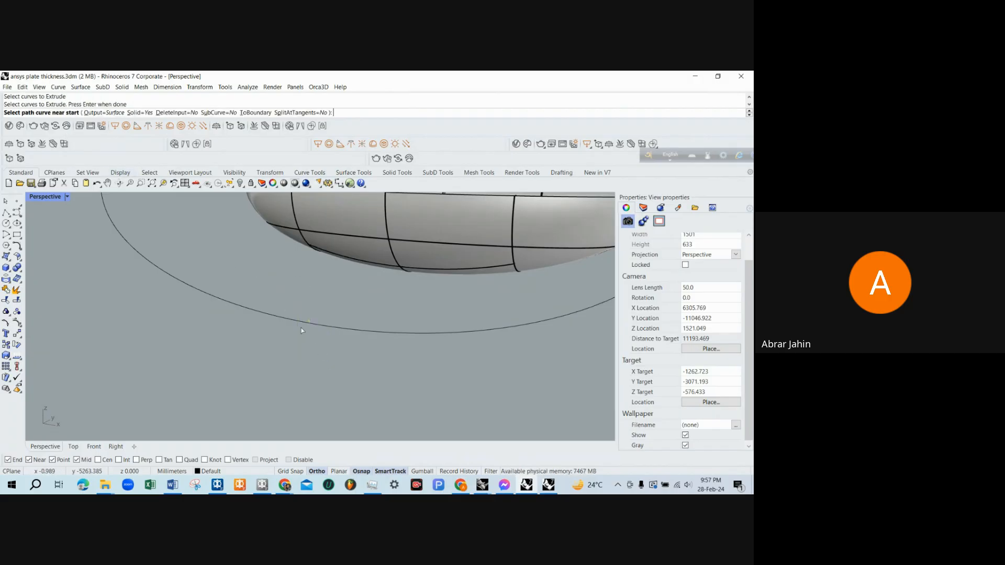
click(302, 322)
right_click(304, 324)
right_drag(305, 324, 241, 315)
Undo the extrusion of the T profile along the full section curve.
key(ctrl+z)
scroll(242, 314, down, 6)
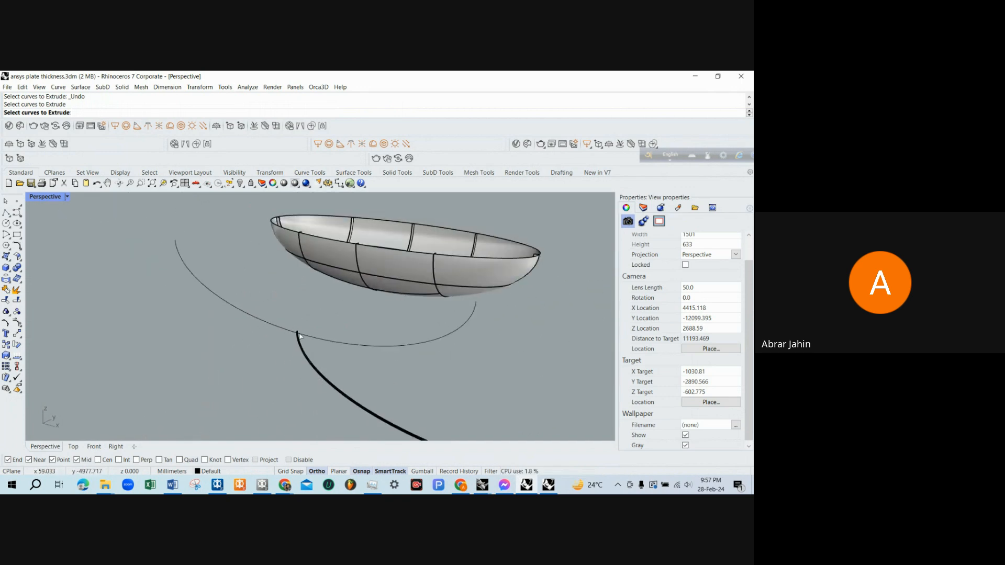
key(Escape)
scroll(315, 356, up, 2)
key(ctrl+z)
scroll(299, 332, up, 6)
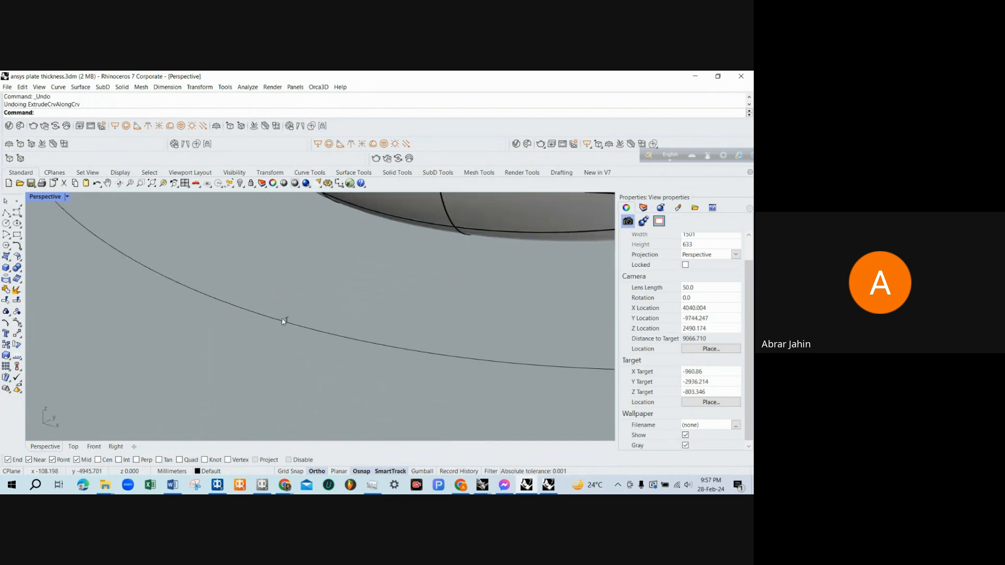
Trim the section curve at the T profile's web line, removing the positive-X half.
click(278, 326)
key(Escape)
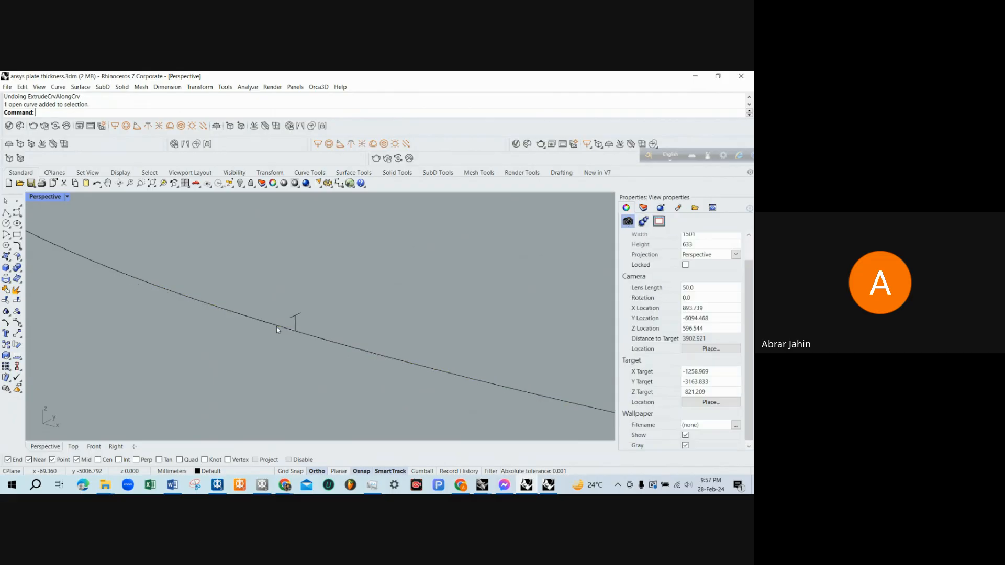
text(Trim)
key(Return)
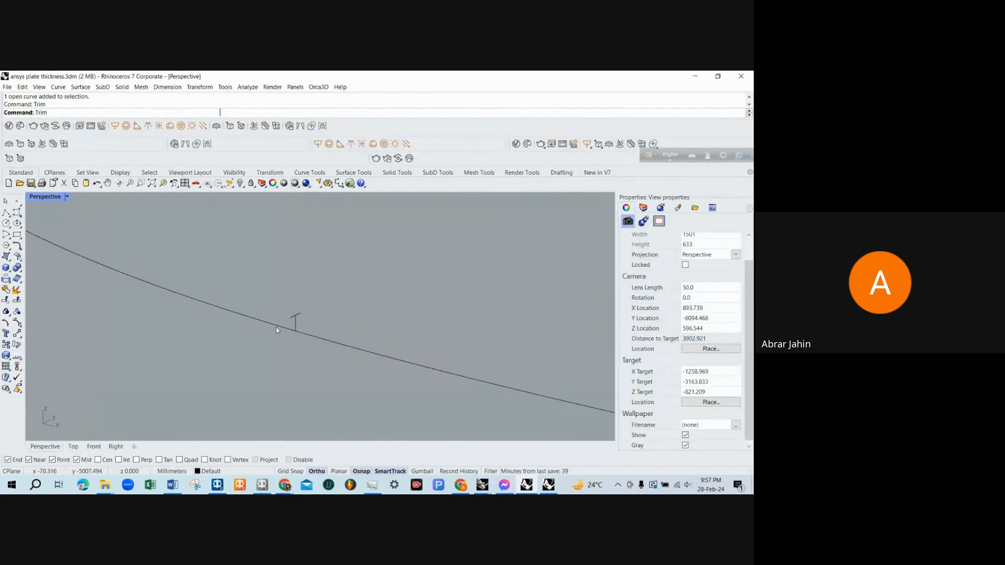
click(295, 325)
key(Return)
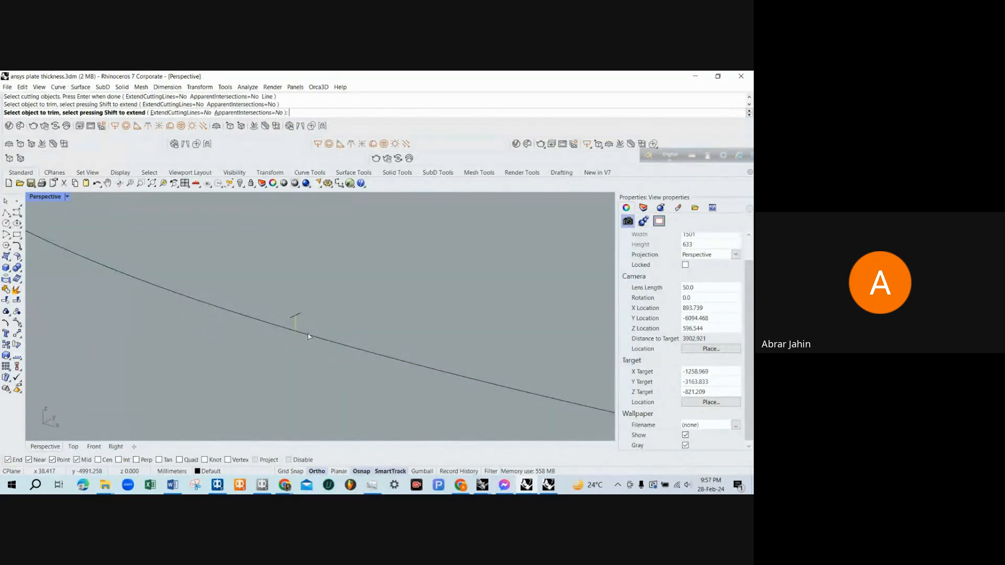
click(328, 341)
scroll(330, 353, down, 7)
key(Return)
right_drag(332, 355, 334, 379)
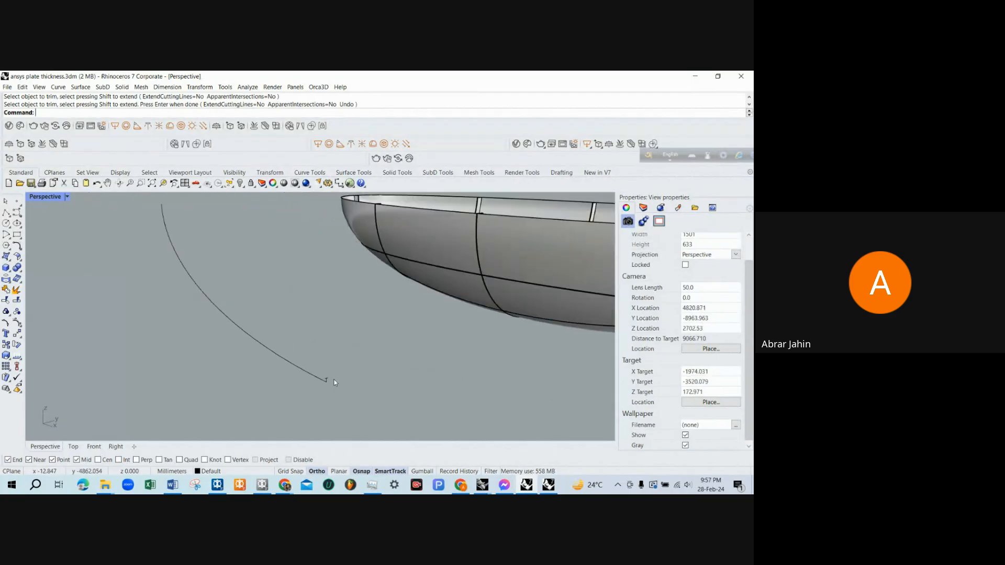
Extrude both lines of the T profile along the remaining half of the section curve with ExtrudeCrvAlongCrv.
text(extru)
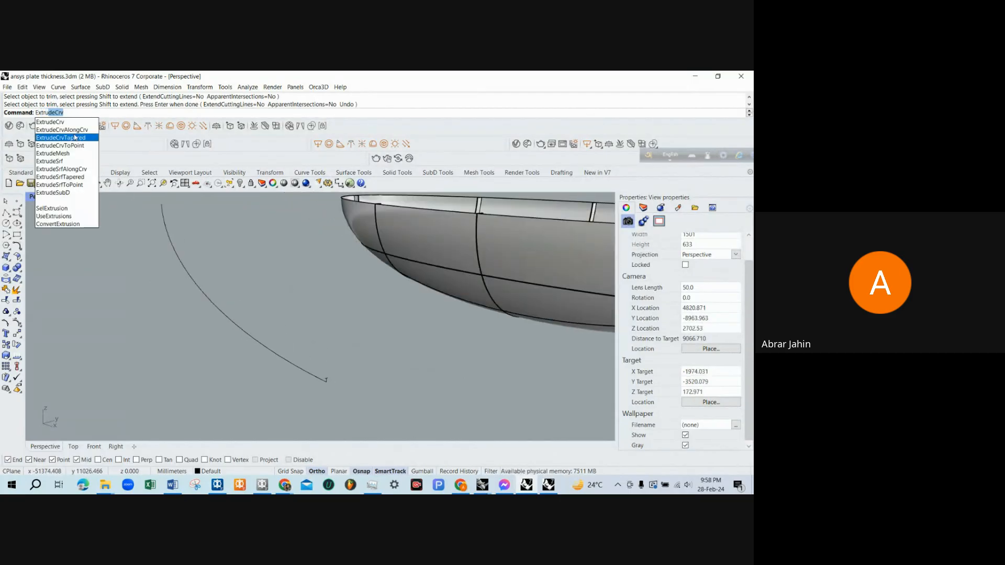
click(79, 130)
drag(311, 342, 354, 429)
key(Return)
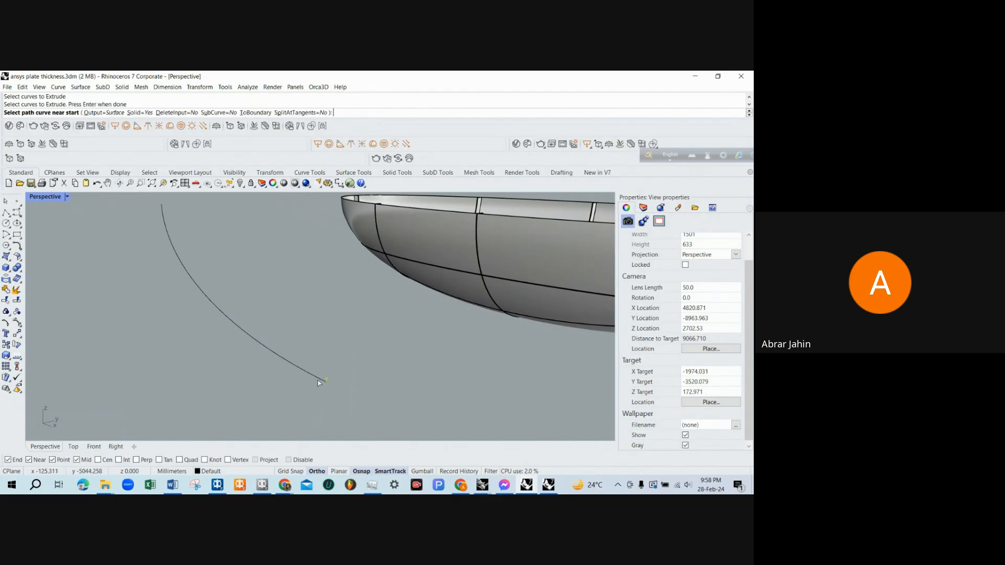
click(317, 381)
right_drag(284, 359, 141, 337)
scroll(419, 332, up, 6)
scroll(114, 338, up, 6)
right_drag(237, 356, 256, 369)
Delete the extruded flange surface on top of the web, keeping the web surface and the flange line.
click(259, 370)
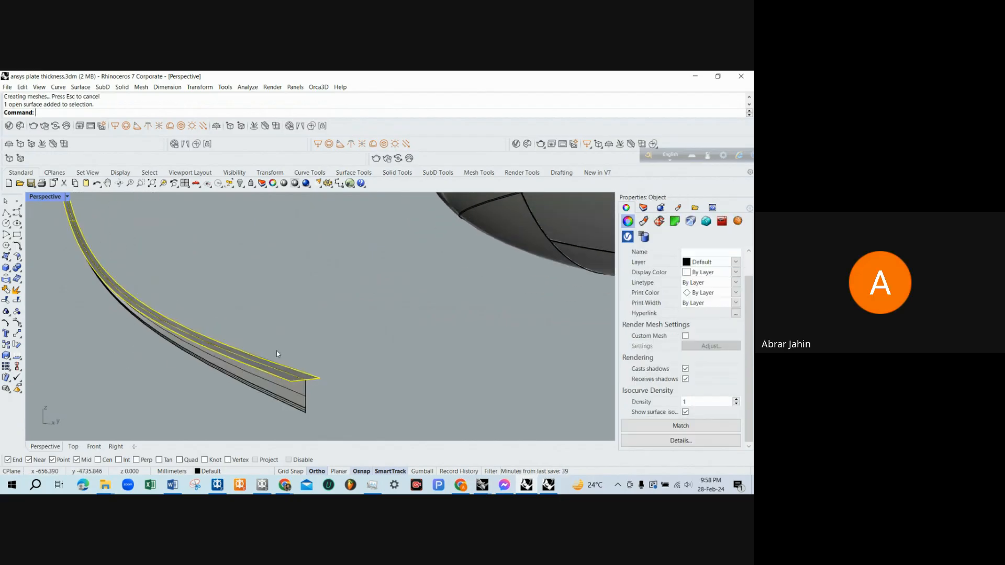
key(Escape)
scroll(290, 380, down, 3)
scroll(291, 381, up, 3)
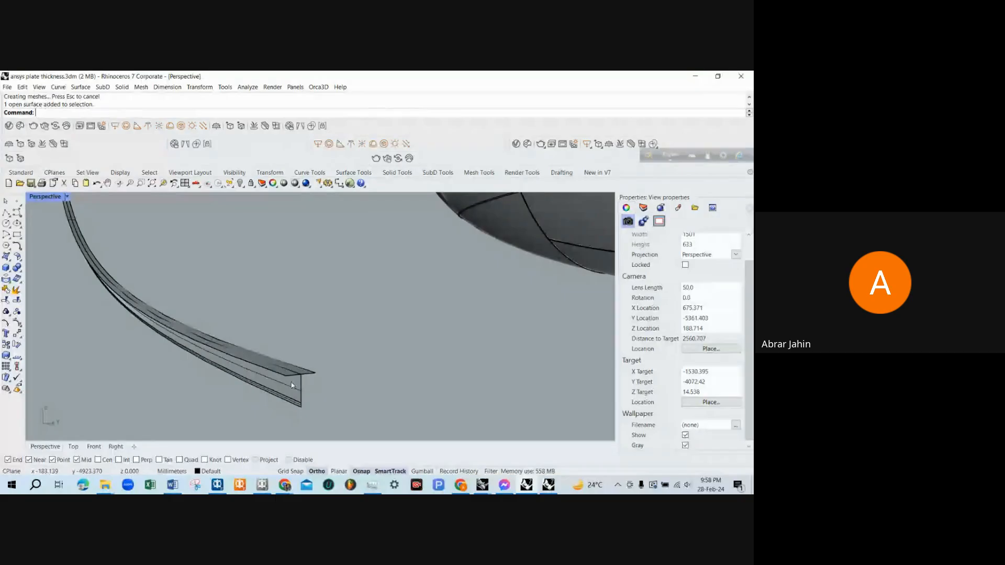
scroll(291, 381, down, 2)
click(290, 379)
key(Escape)
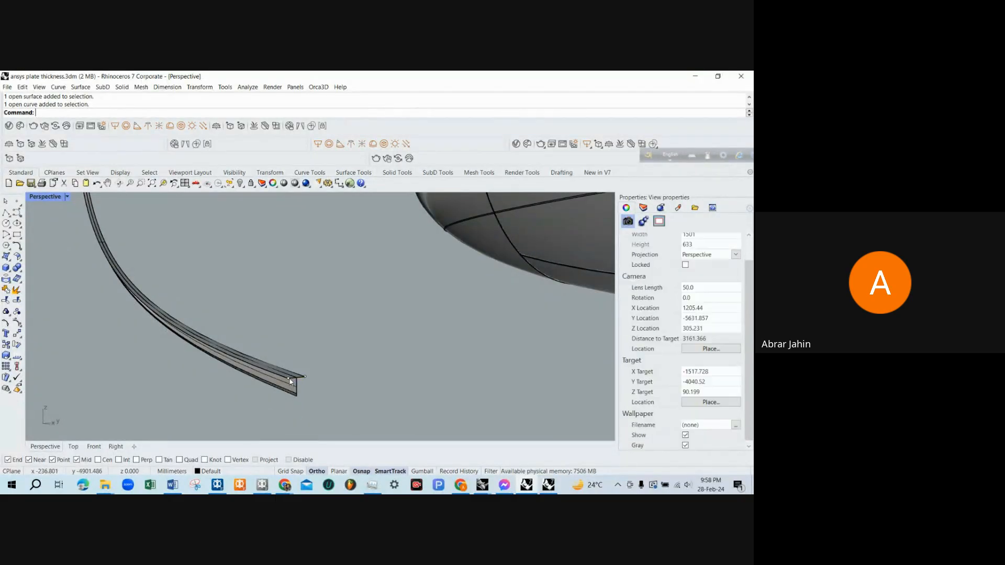
click(294, 377)
key(Escape)
click(297, 376)
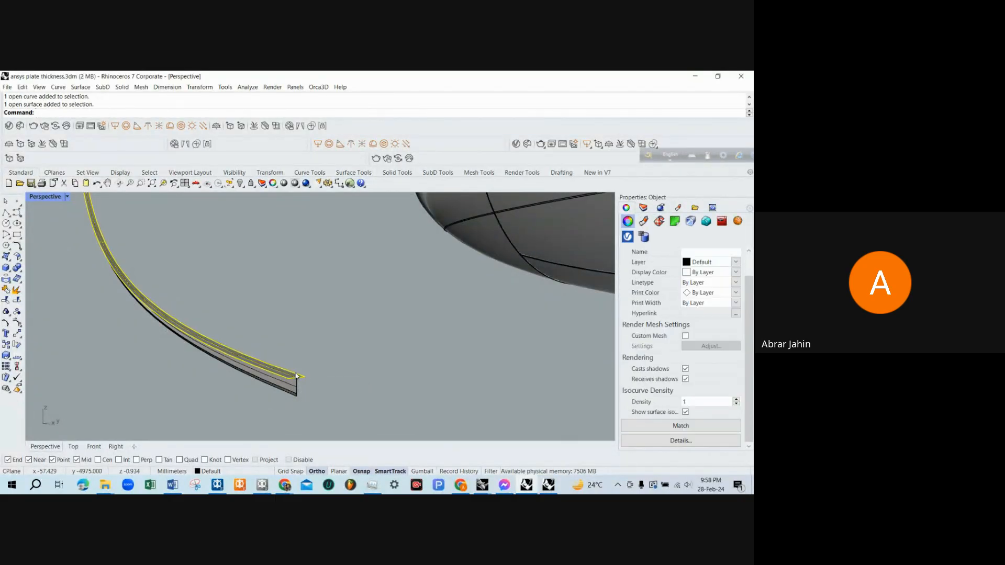
key(Delete)
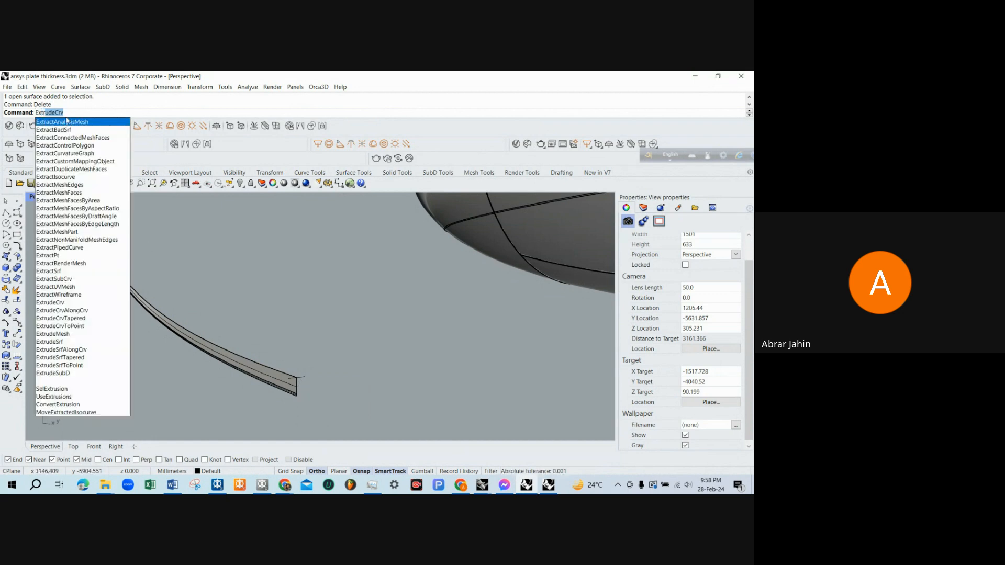
Rebuild the flange surface by extruding the horizontal profile line along the web's curve with ExtrudeCrvAlongCrv.
text(ude)
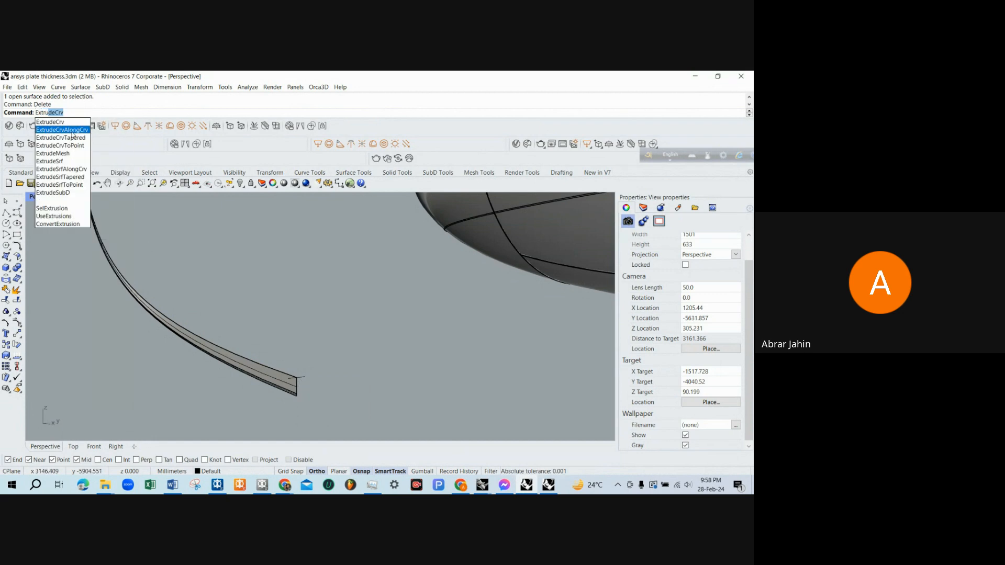
click(72, 131)
click(299, 378)
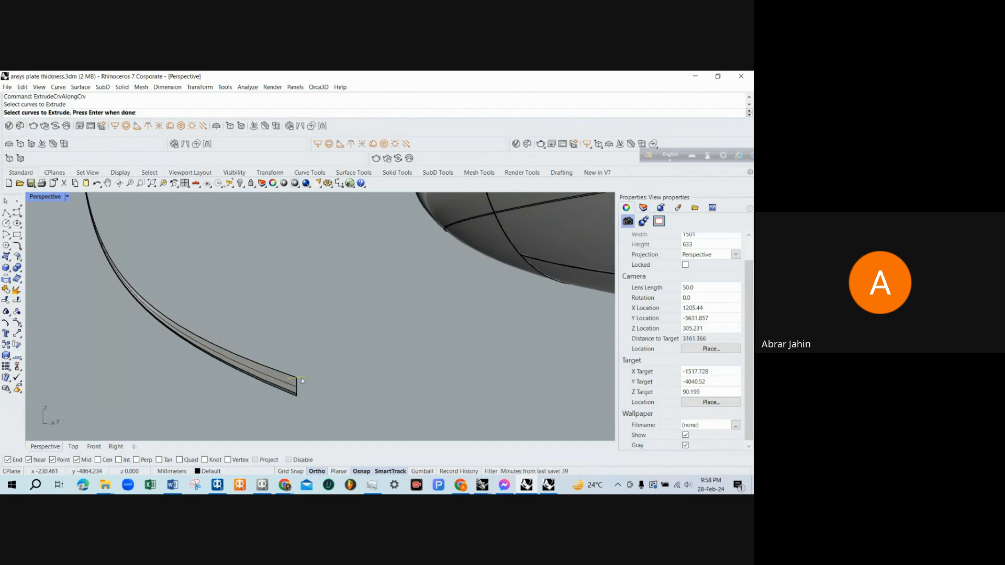
key(Return)
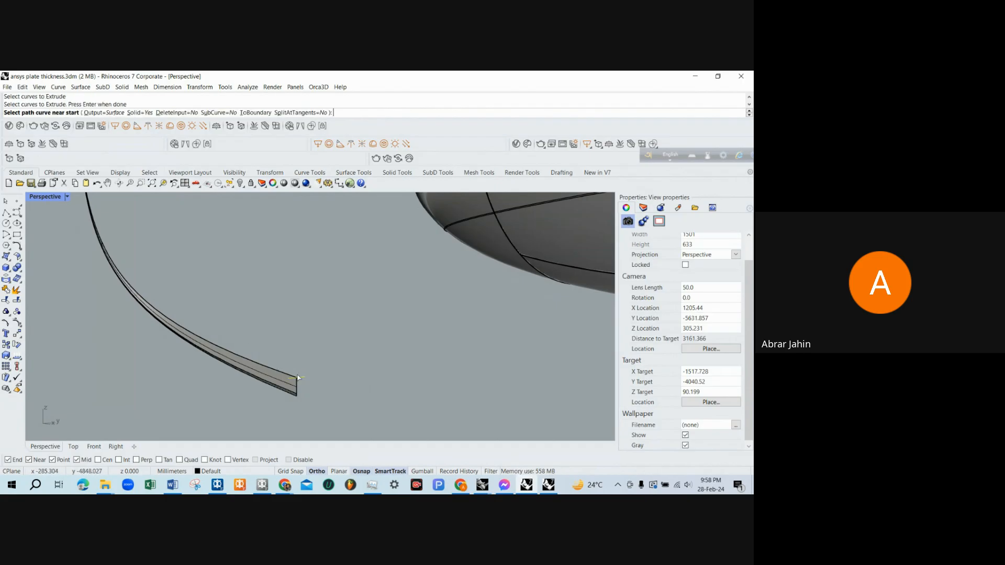
click(268, 371)
scroll(287, 338, up, 5)
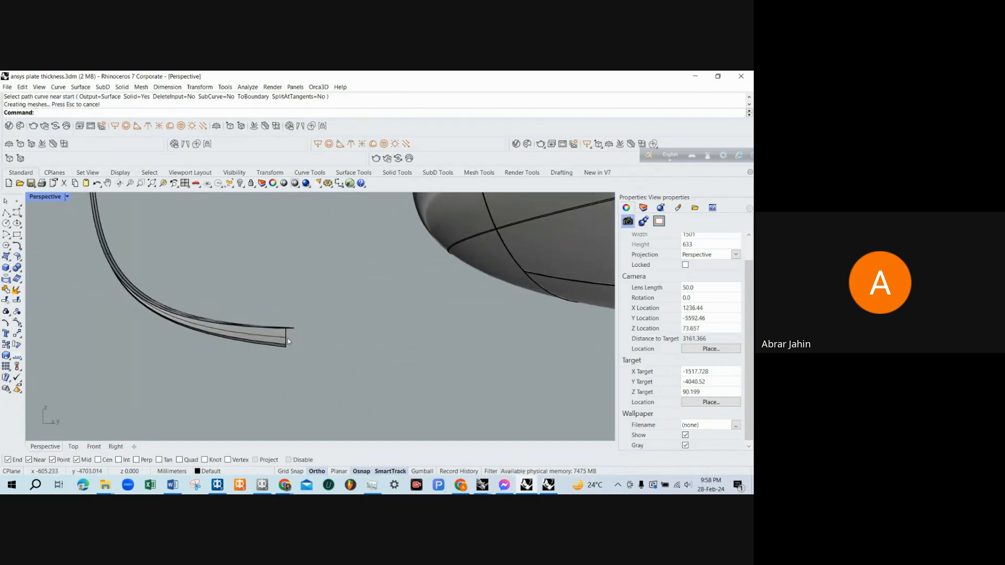
scroll(321, 382, down, 2)
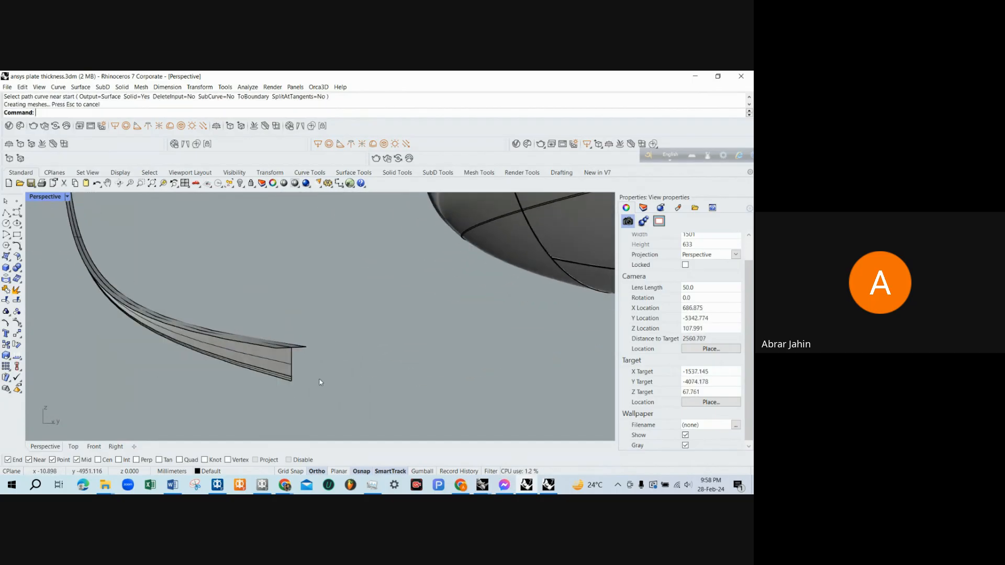
scroll(296, 351, up, 2)
click(296, 352)
key(Escape)
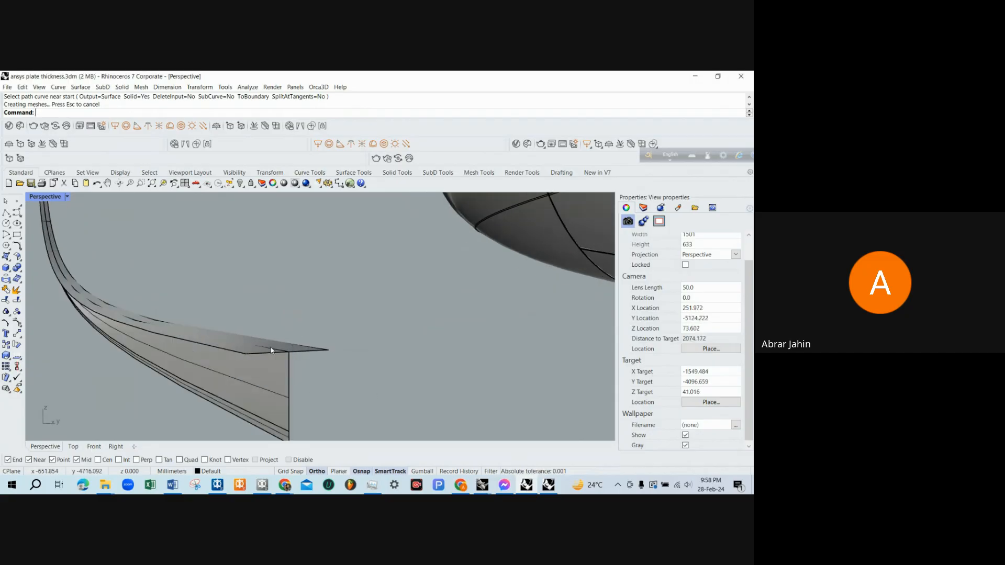
Thicken the flange surface into a solid with a 10 mm ExtrudeSrf.
click(269, 349)
click(266, 350)
text(Extru)
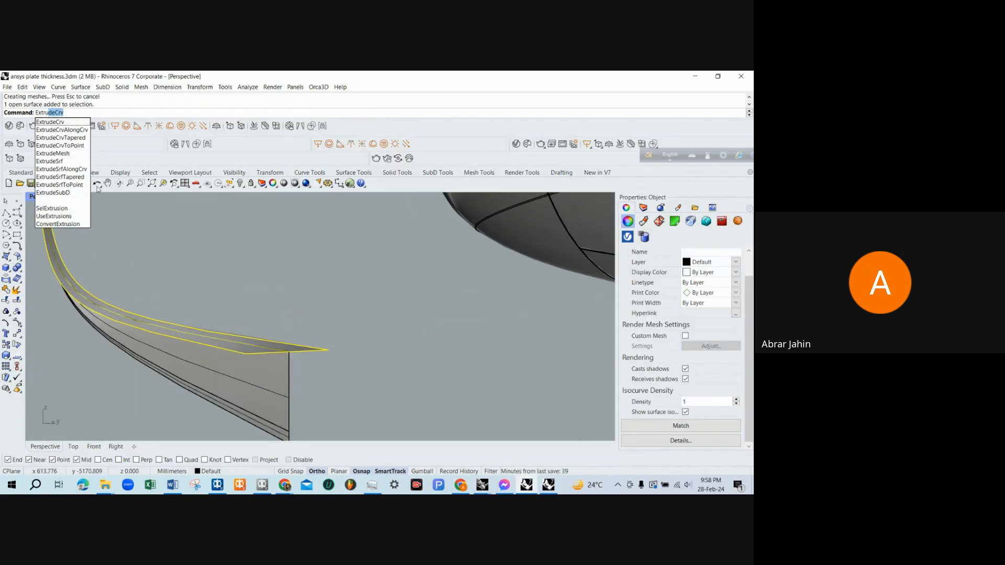
click(74, 162)
scroll(265, 288, down, 5)
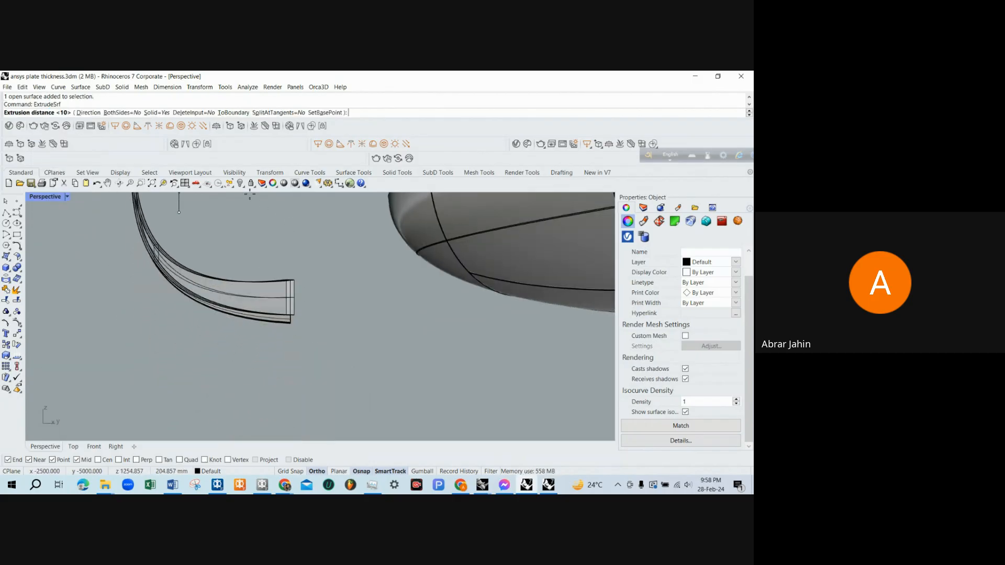
key(Return)
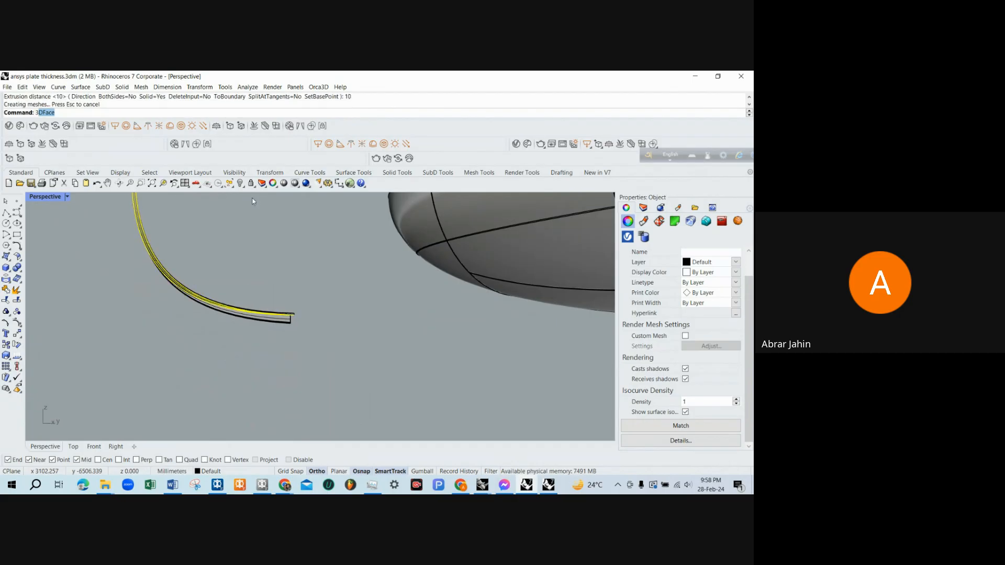
click(322, 333)
Thicken the web surface into a solid with ExtrudeSrf, 5 mm to both sides.
scroll(323, 332, up, 8)
click(303, 334)
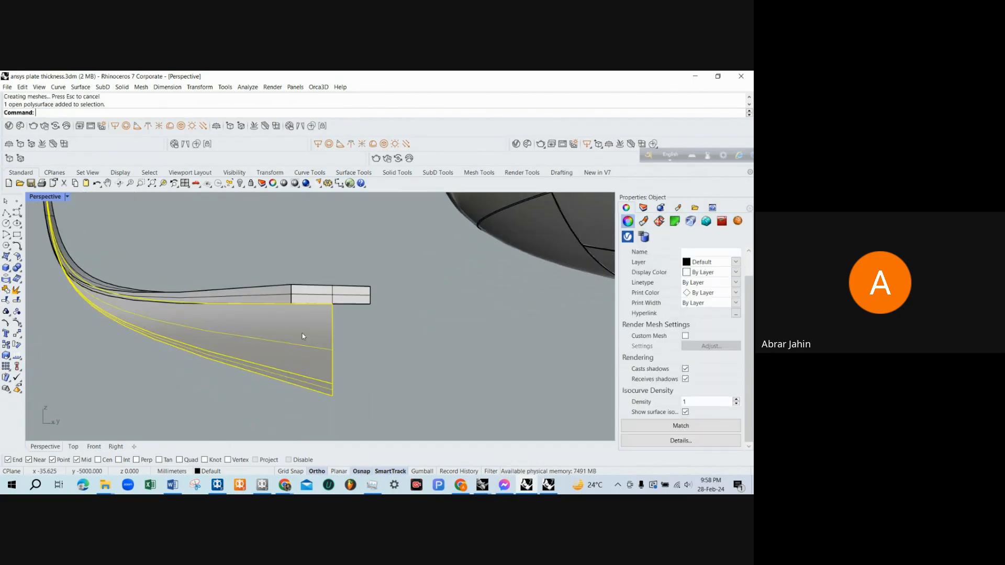
key(Return)
click(335, 343)
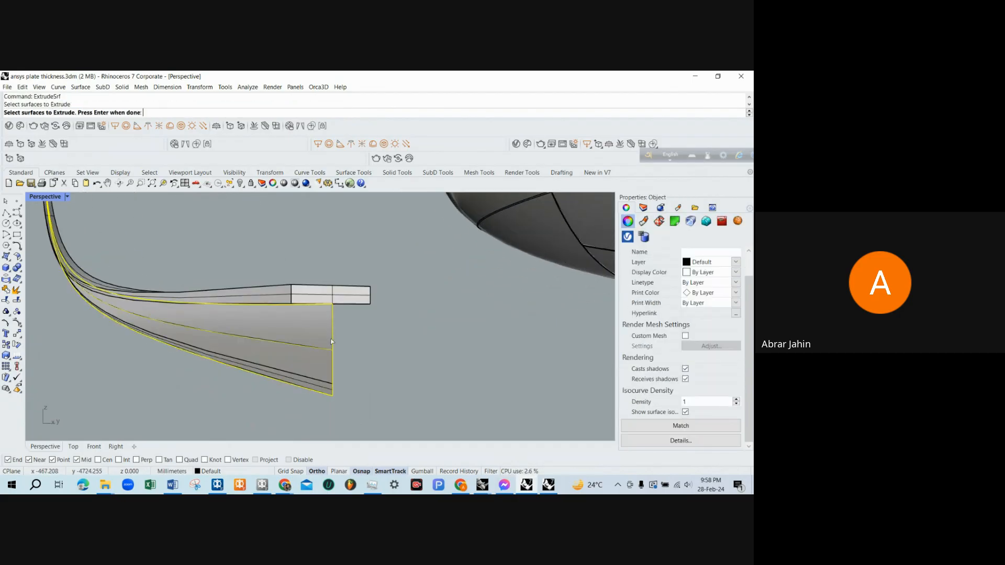
key(Return)
text(b)
key(Return)
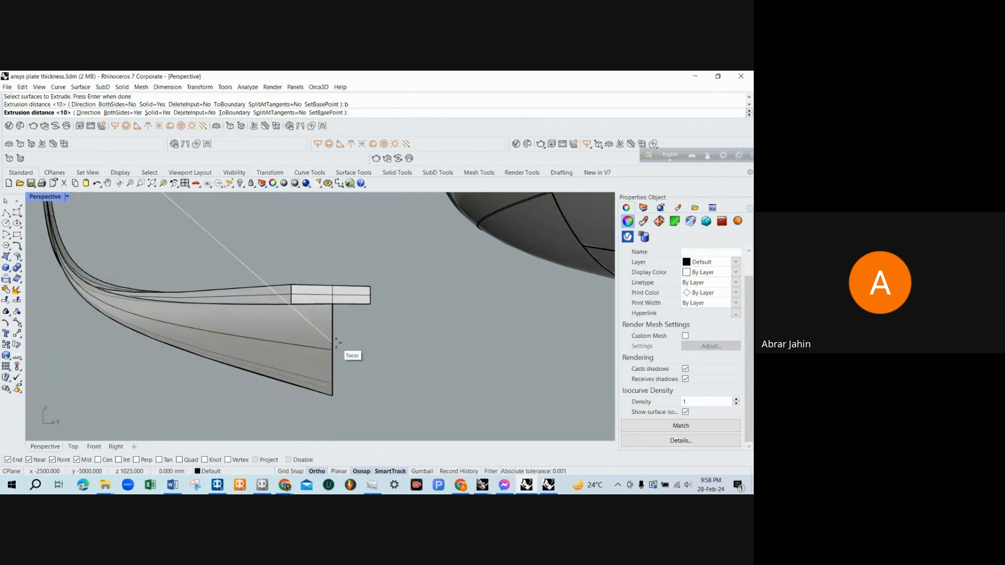
text(5)
key(Return)
Join the flange and web solids into one T stiffener with a Boolean union.
click(318, 344)
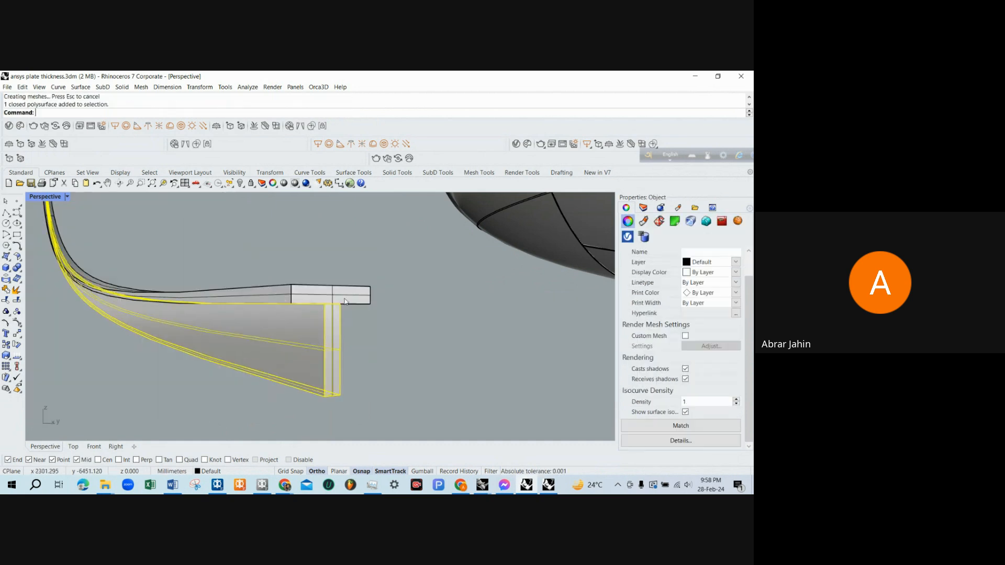
shift+click(344, 301)
text(BooleanDifference)
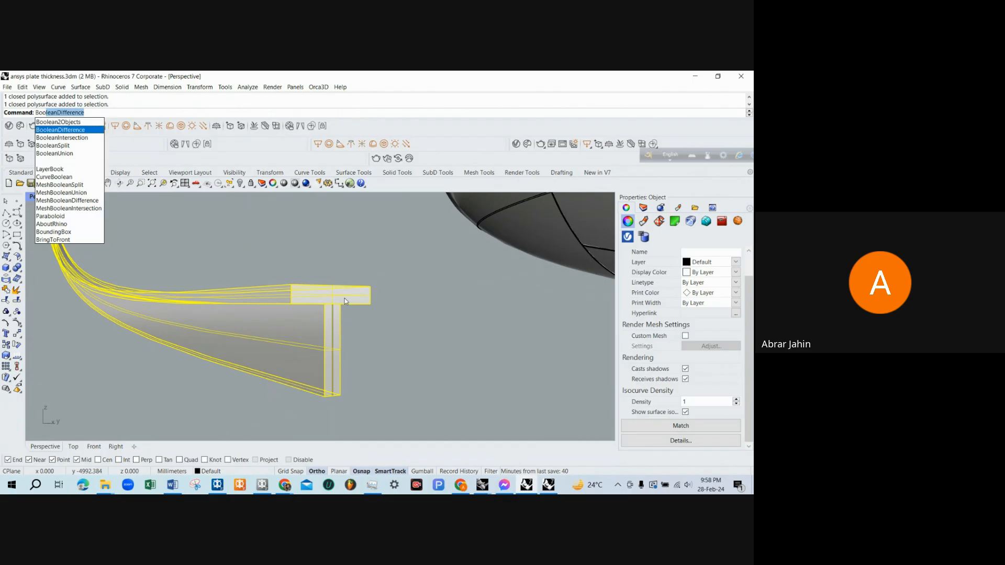
key(Return)
click(353, 330)
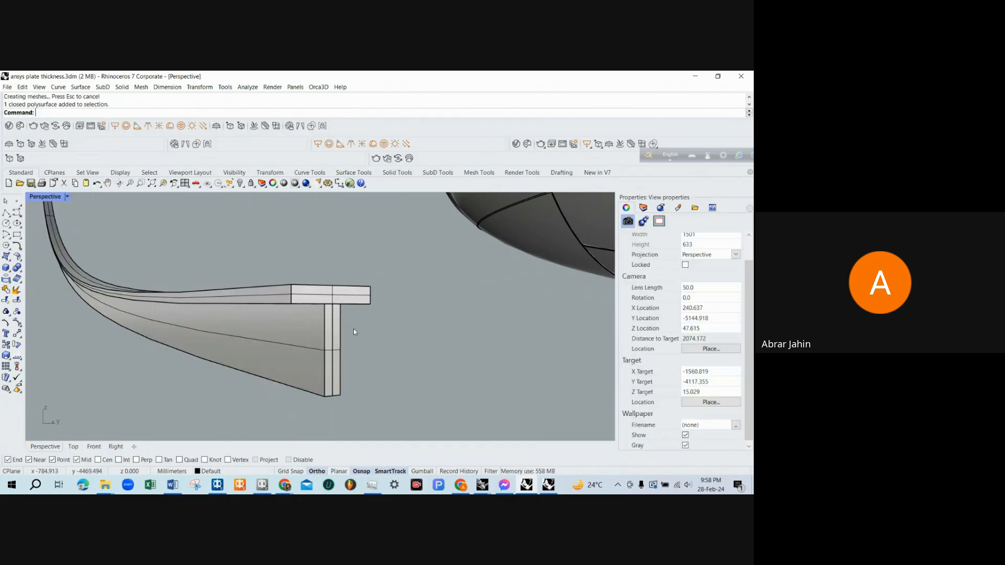
Delete the joined T stiffener solid beside the hull.
click(344, 335)
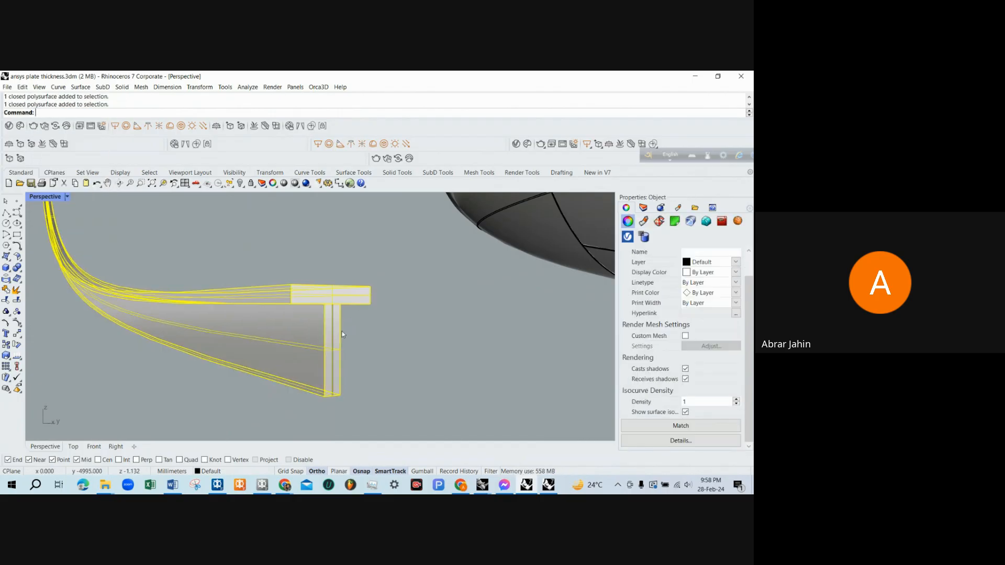
mouse_move(371, 378)
right_down()
mouse_move(397, 378)
mouse_move(381, 372)
right_up()
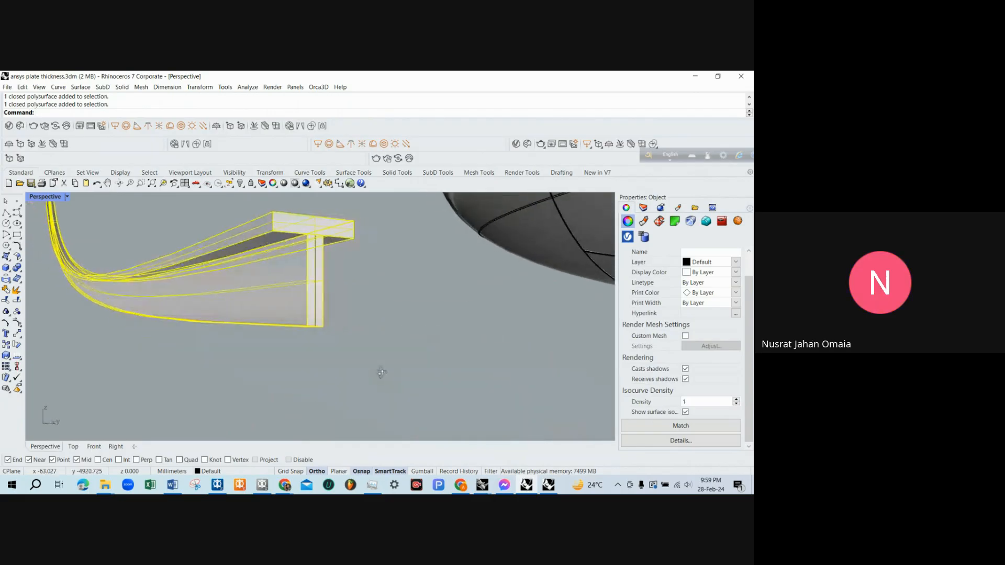
click(365, 336)
click(322, 294)
key(Delete)
Delete the leftover construction curves, surface and polysurface next to the grey hull.
right_drag(323, 295, 326, 334)
scroll(326, 334, down, 8)
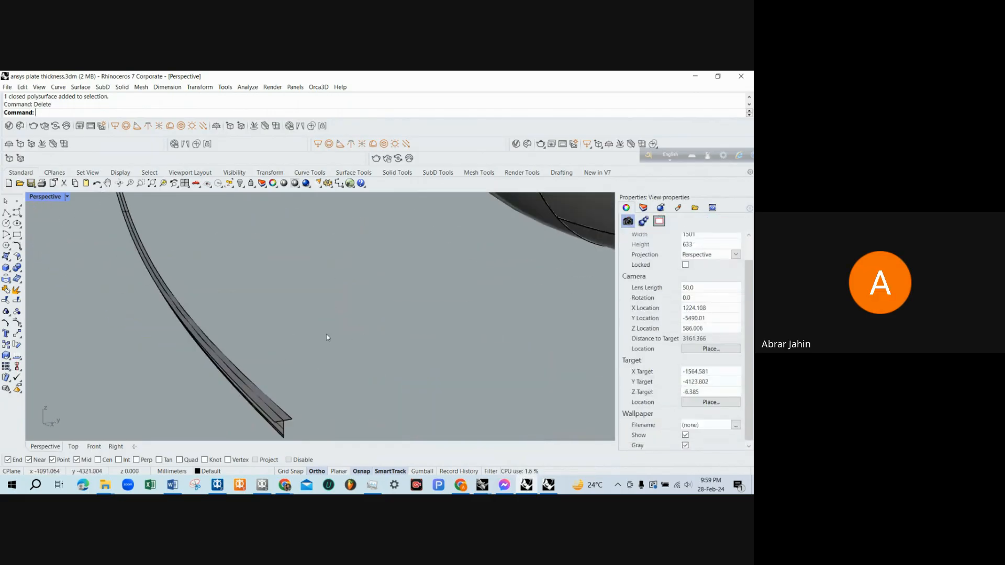
scroll(239, 306, down, 8)
drag(170, 218, 260, 344)
key(Delete)
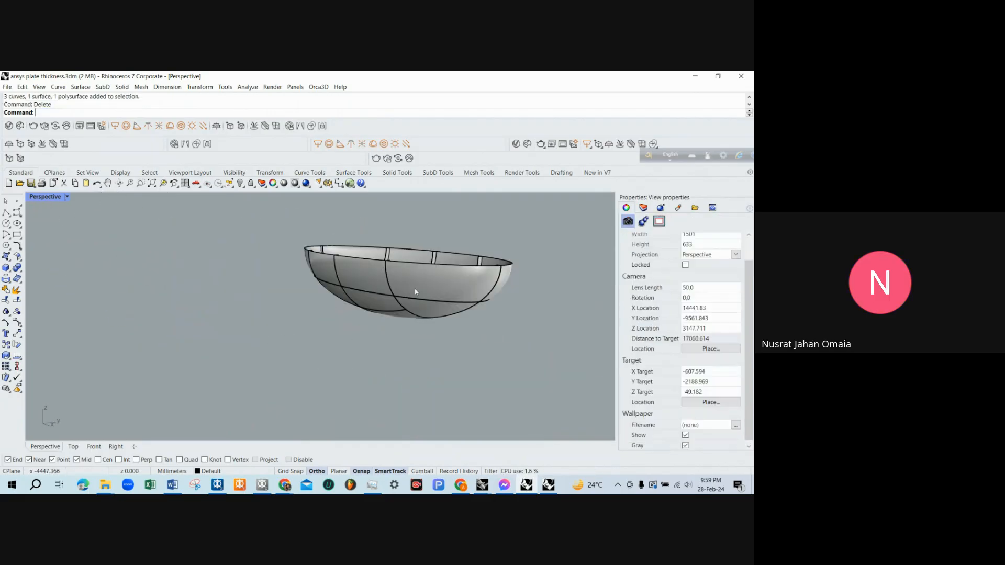
Examine the layout of transverse and longitudinal stiffeners inside the grey hull from several angles.
scroll(522, 281, up, 3)
right_drag(431, 276, 354, 295)
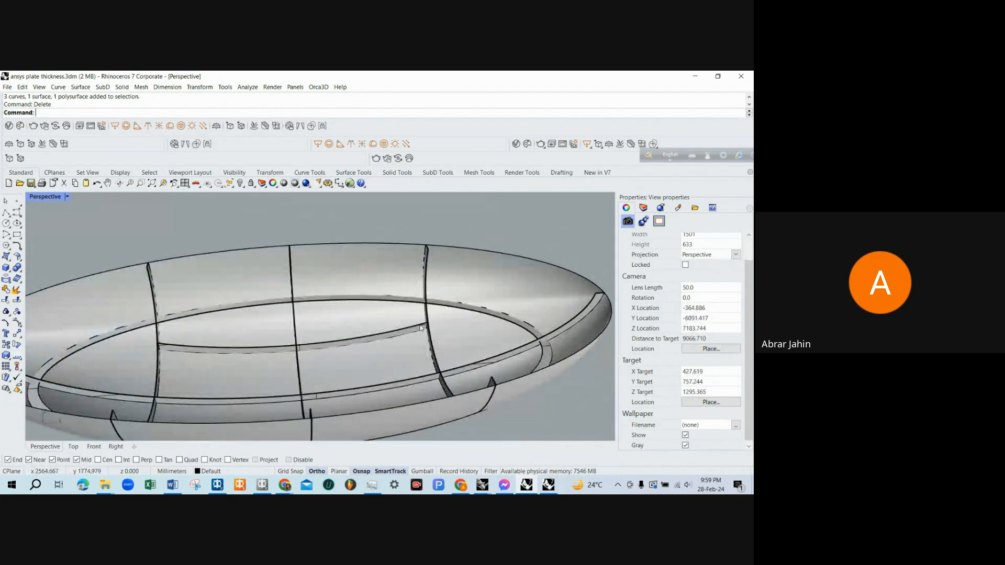
right_drag(402, 327, 358, 363)
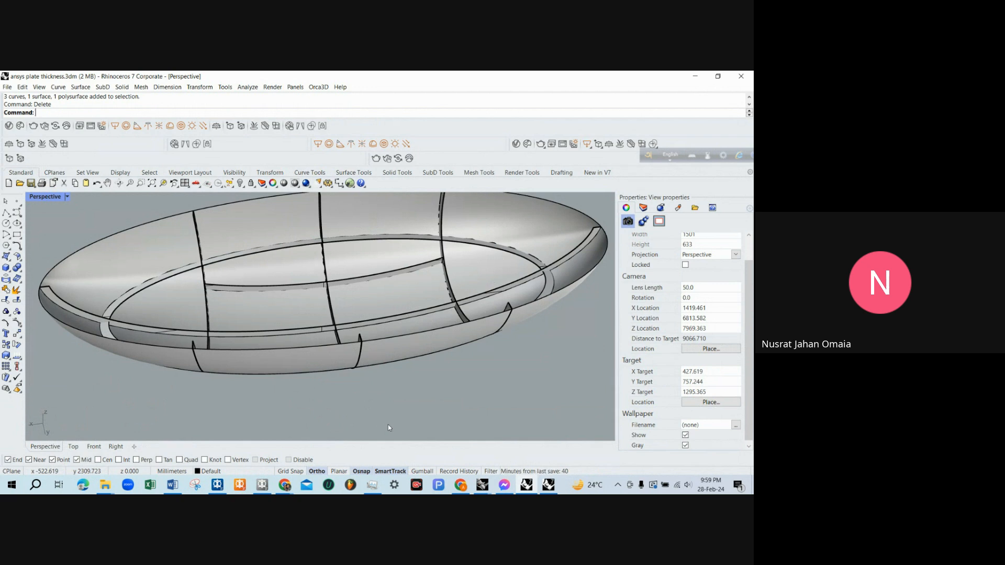
right_drag(358, 421, 313, 346)
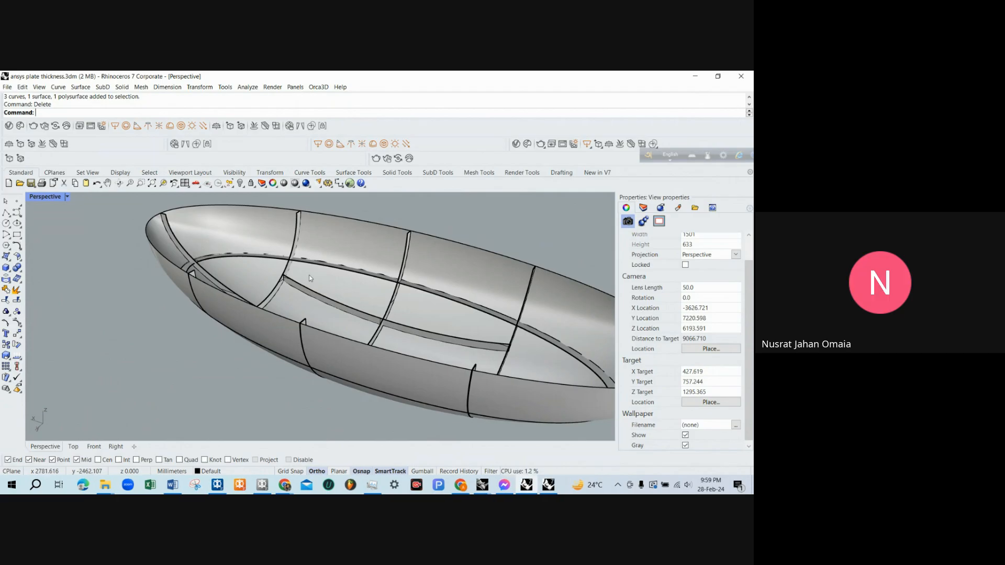
scroll(311, 279, down, 4)
right_drag(311, 279, 353, 330)
scroll(320, 309, up, 2)
Make Layer 01 with the red hull model visible.
click(646, 210)
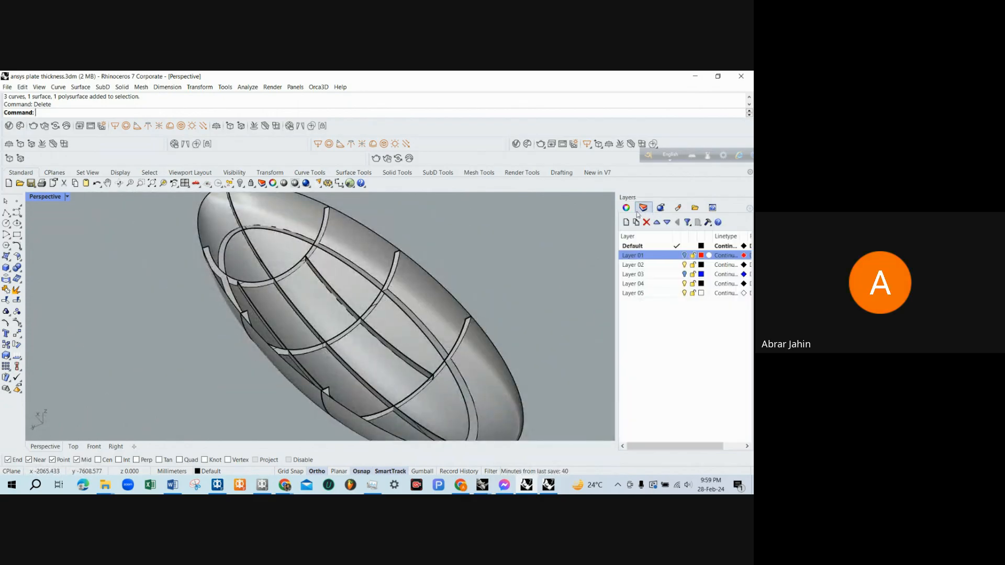
scroll(254, 340, down, 2)
click(684, 255)
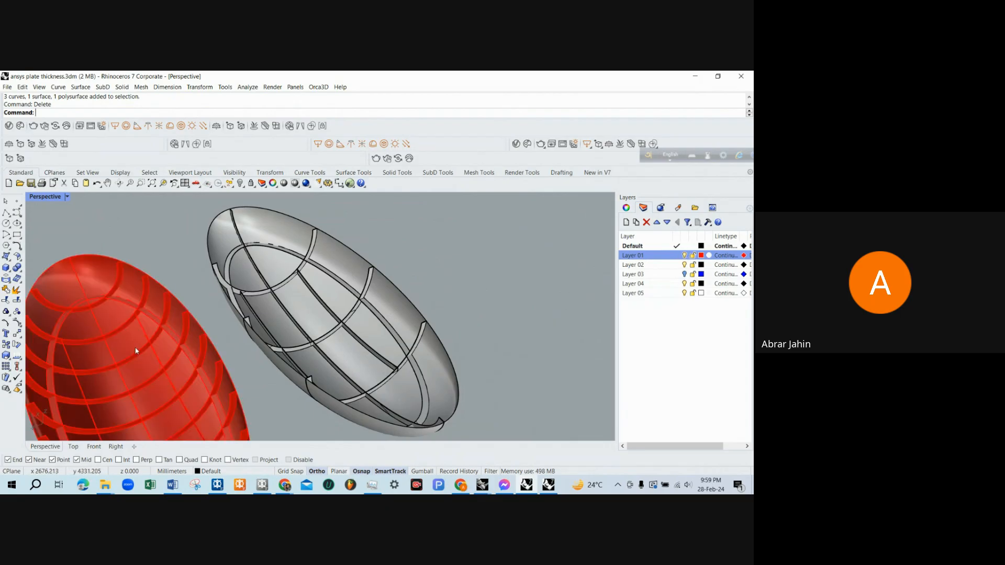
Read the object details of one transverse stiffener in the red hull to check its geometry type.
right_drag(135, 350, 406, 316)
scroll(452, 254, up, 5)
right_drag(452, 254, 447, 321)
click(442, 276)
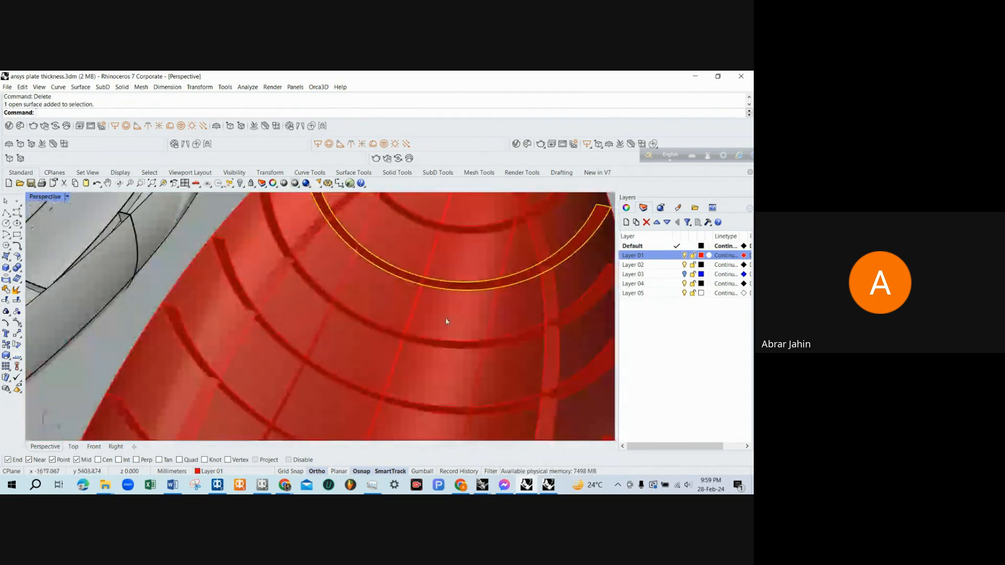
click(626, 207)
click(681, 442)
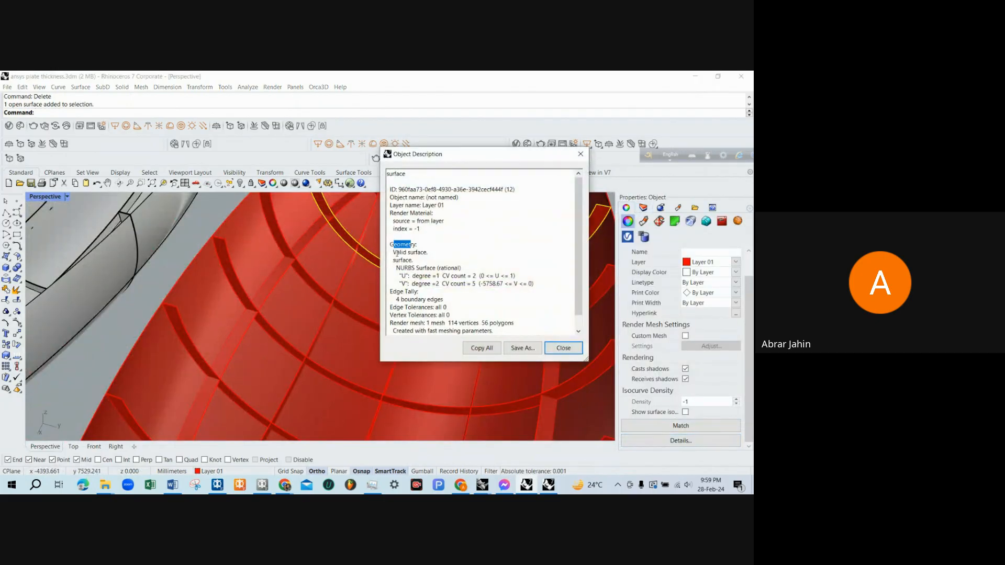
drag(405, 268, 444, 269)
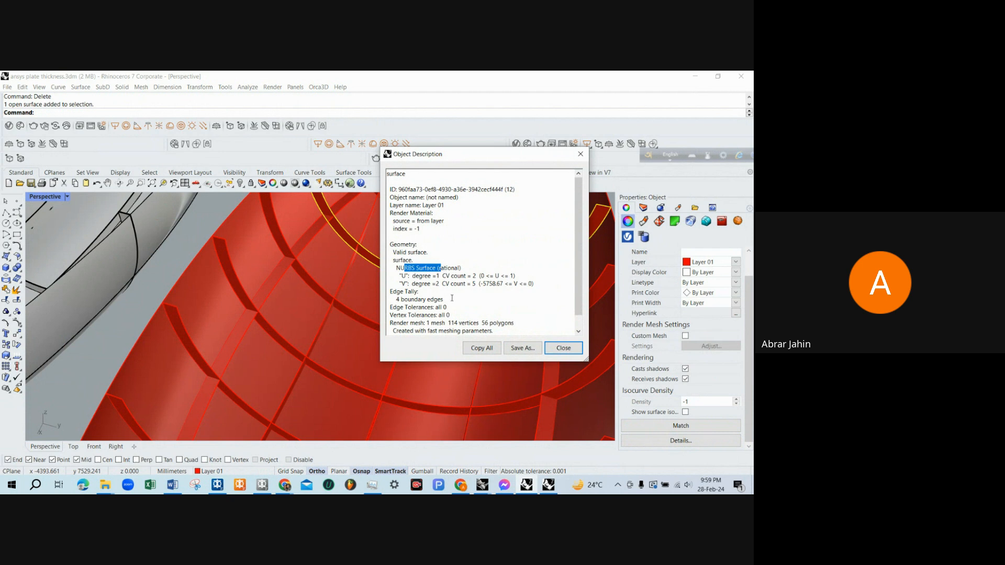
click(581, 154)
Review the red hull's transverse stiffener surfaces by selecting them one after another, and clear the selection.
scroll(433, 247, down, 6)
click(387, 291)
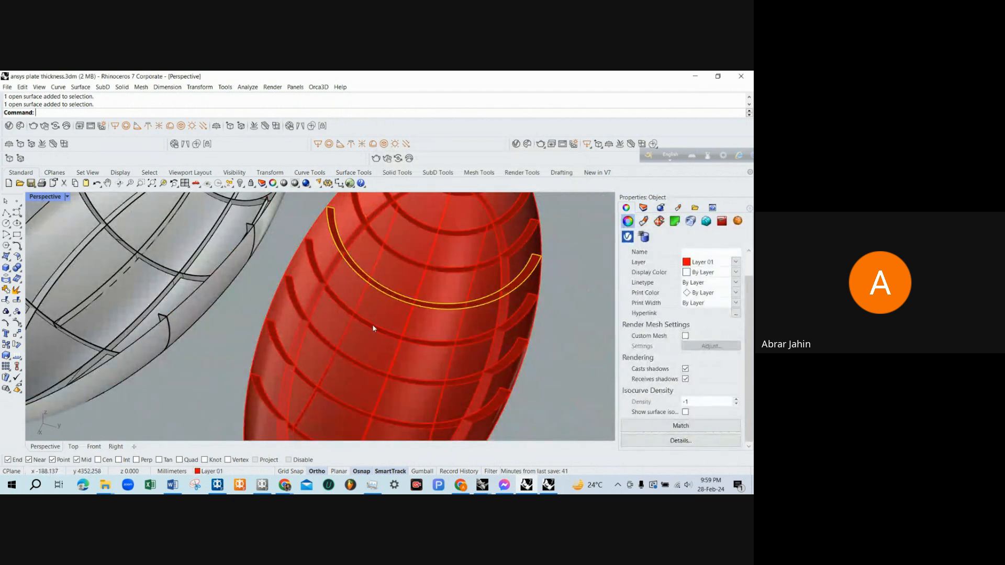
shift+click(373, 326)
shift+click(358, 362)
shift+click(342, 400)
key(Escape)
scroll(364, 351, down, 4)
right_drag(363, 351, 389, 314)
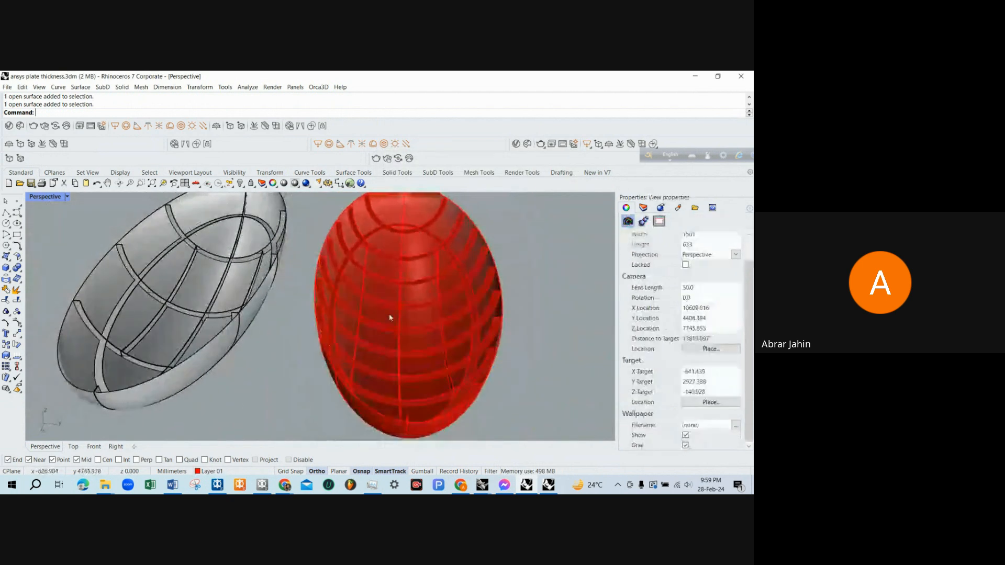
scroll(390, 317, down, 3)
right_drag(407, 263, 412, 236)
scroll(412, 240, up, 5)
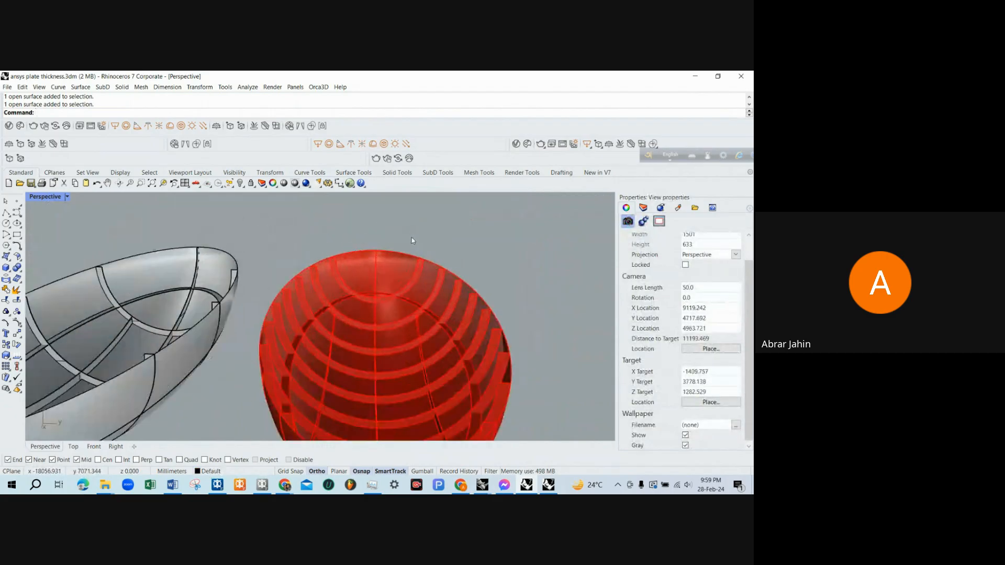
click(402, 294)
shift+click(433, 297)
shift+click(450, 311)
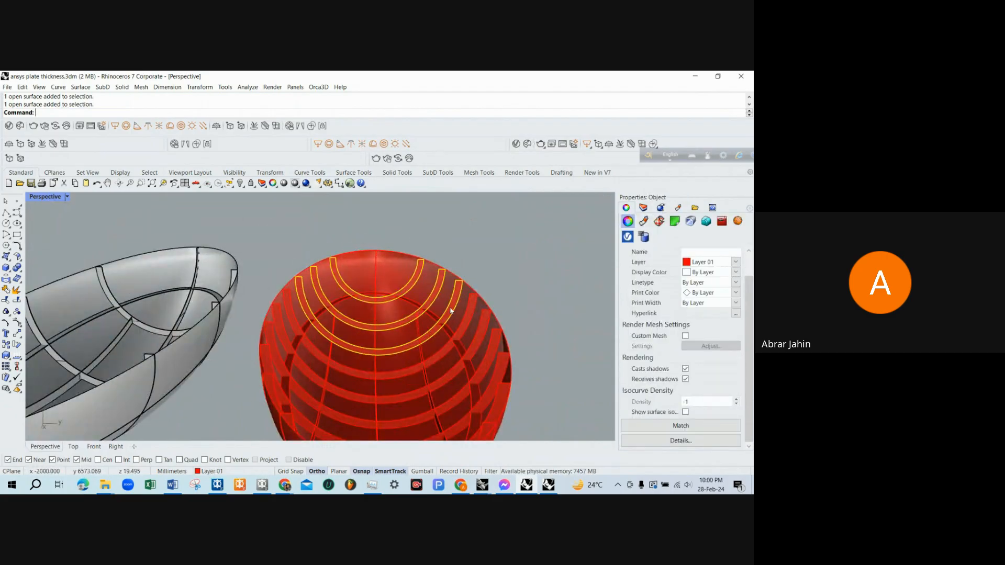
shift+click(461, 327)
shift+click(480, 338)
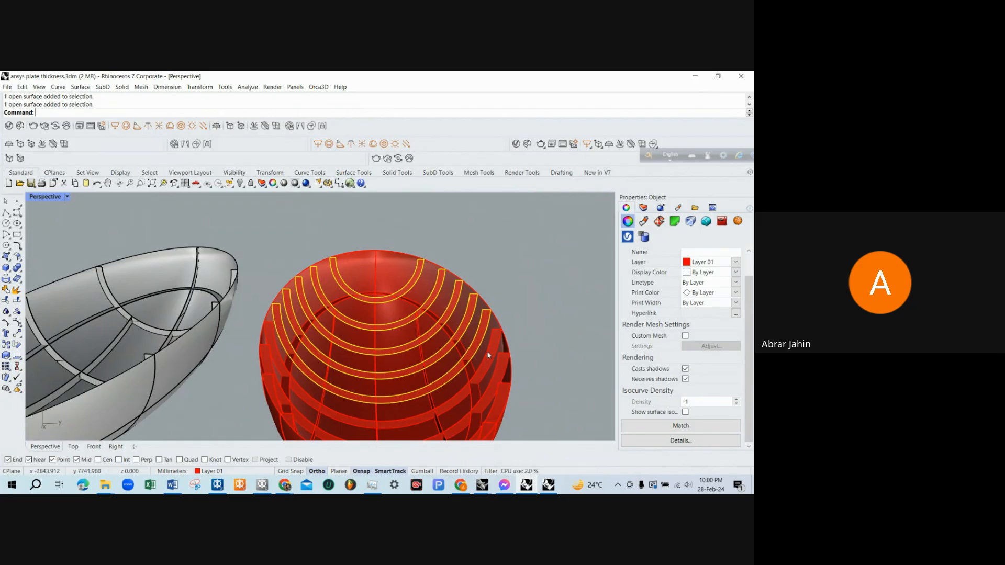
shift+click(488, 352)
shift+click(500, 368)
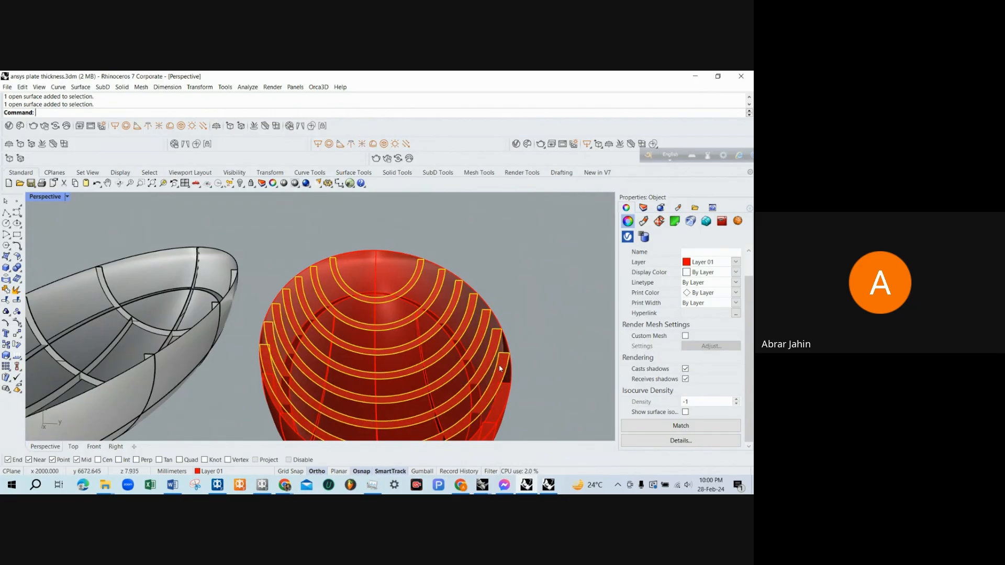
key(Escape)
Inspect where a longitudinal stiffener solid crosses a transverse one in the grey hull, selecting both for comparison.
scroll(418, 286, down, 10)
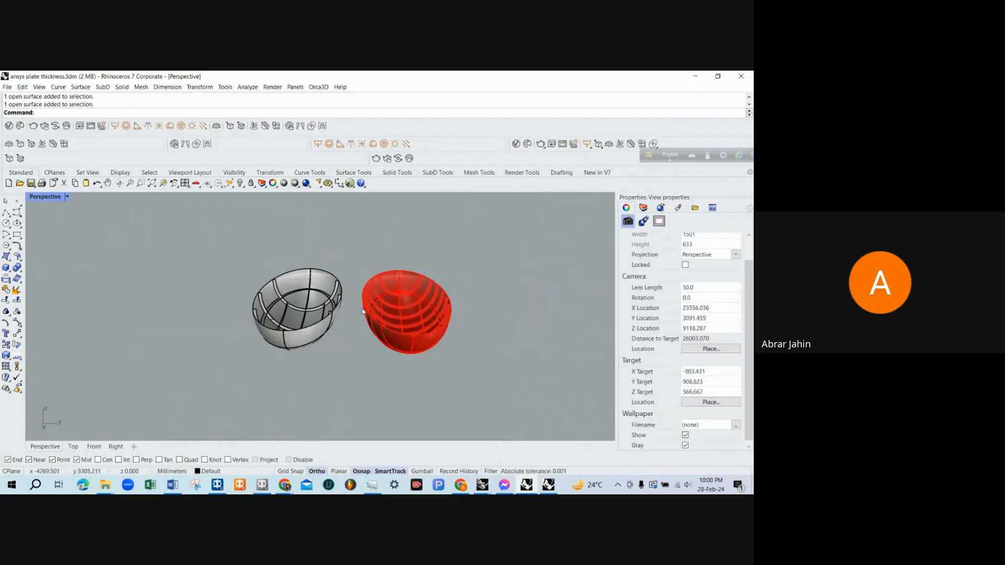
right_drag(251, 277, 272, 343)
scroll(294, 326, up, 6)
scroll(272, 343, up, 2)
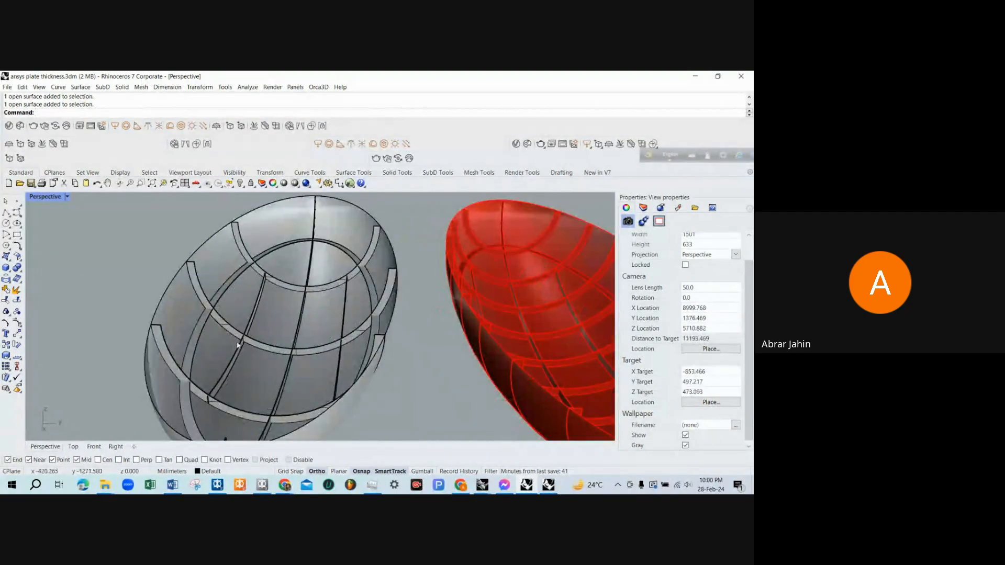
scroll(237, 344, up, 3)
click(248, 341)
shift+click(245, 332)
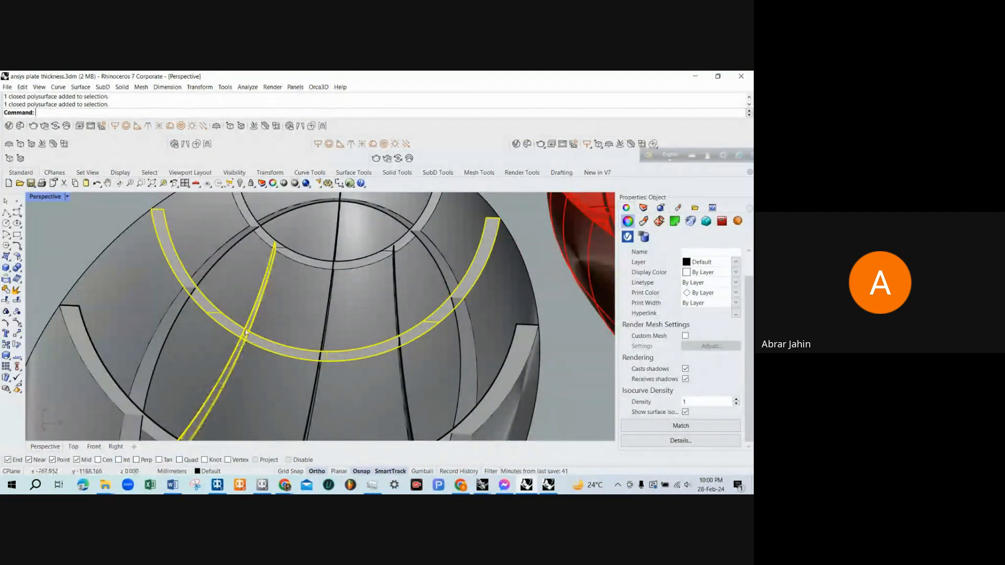
scroll(245, 332, down, 5)
key(Escape)
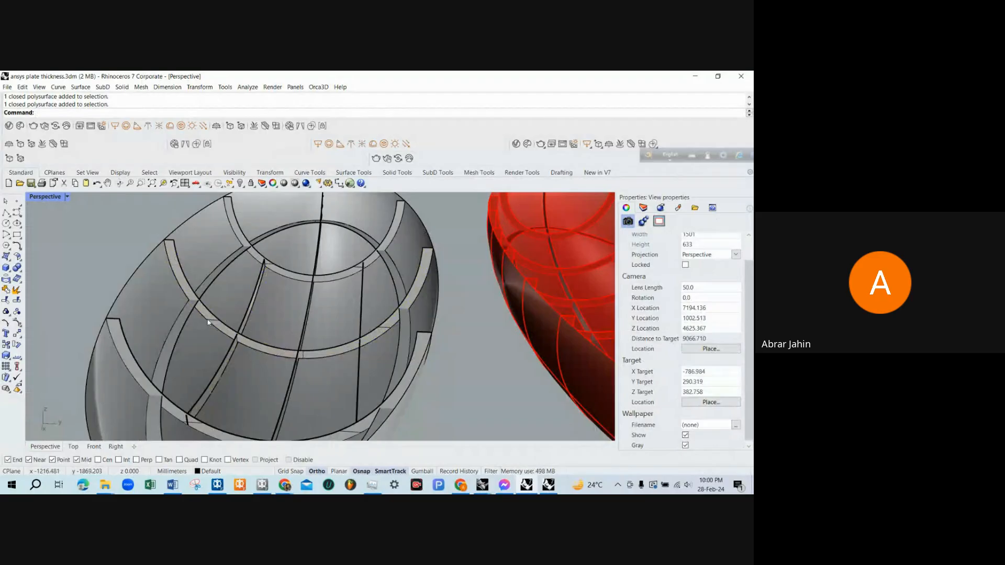
Inspect a transverse stiffener together with the hull surface in the red model, and clear the selection.
scroll(176, 322, down, 5)
scroll(368, 309, up, 4)
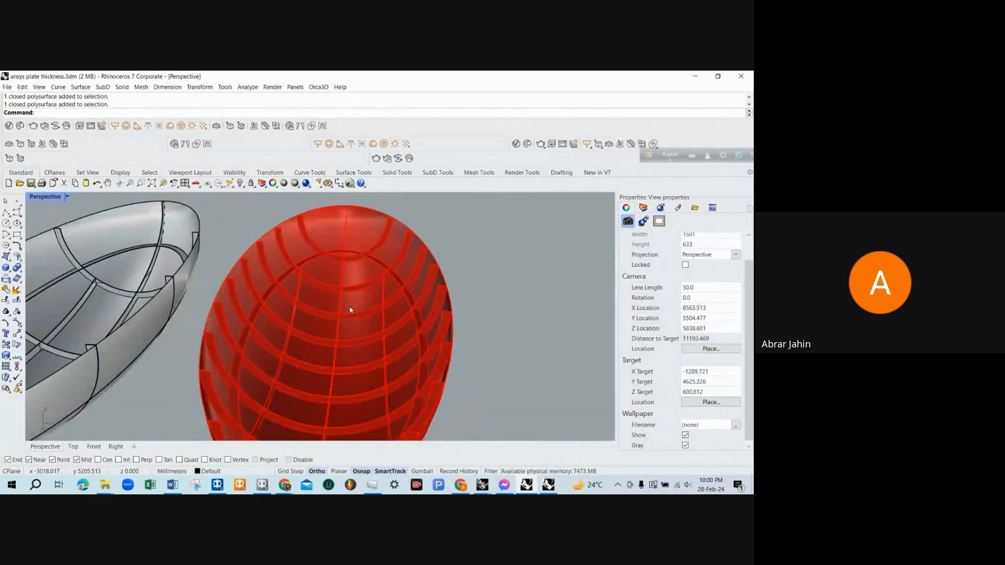
scroll(350, 310, up, 5)
click(348, 314)
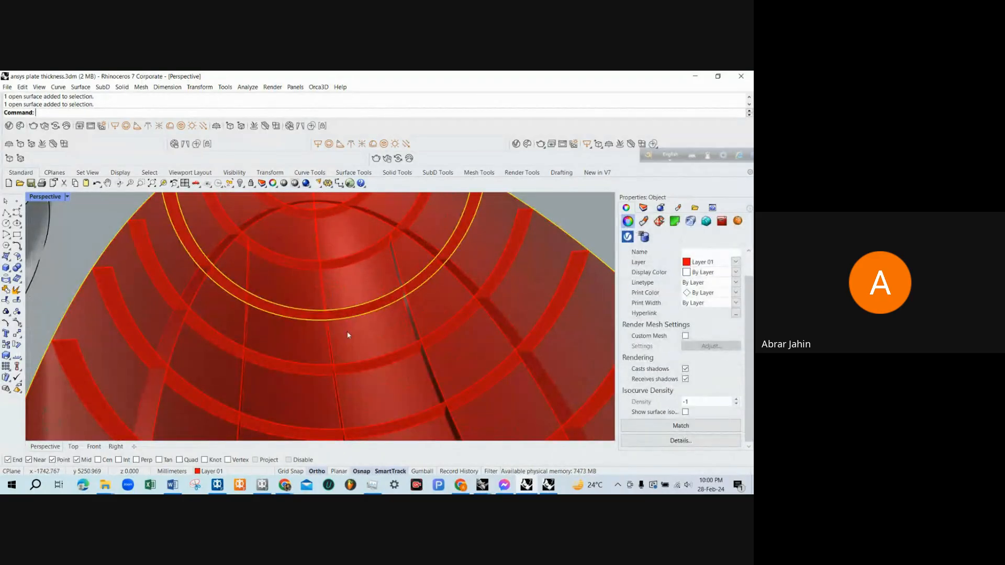
scroll(347, 335, down, 6)
key(Escape)
click(423, 275)
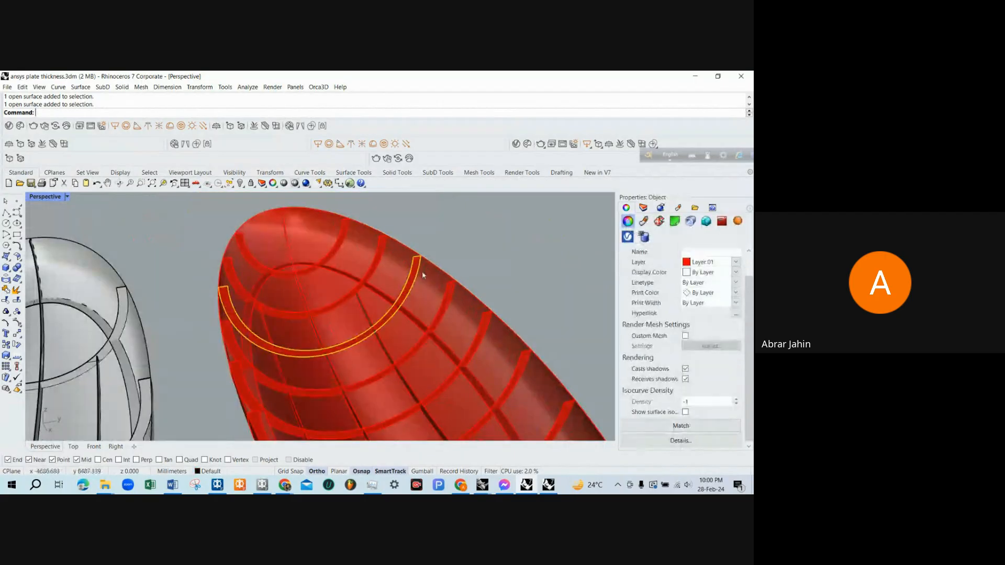
shift+click(435, 268)
text(rs)
key(Return)
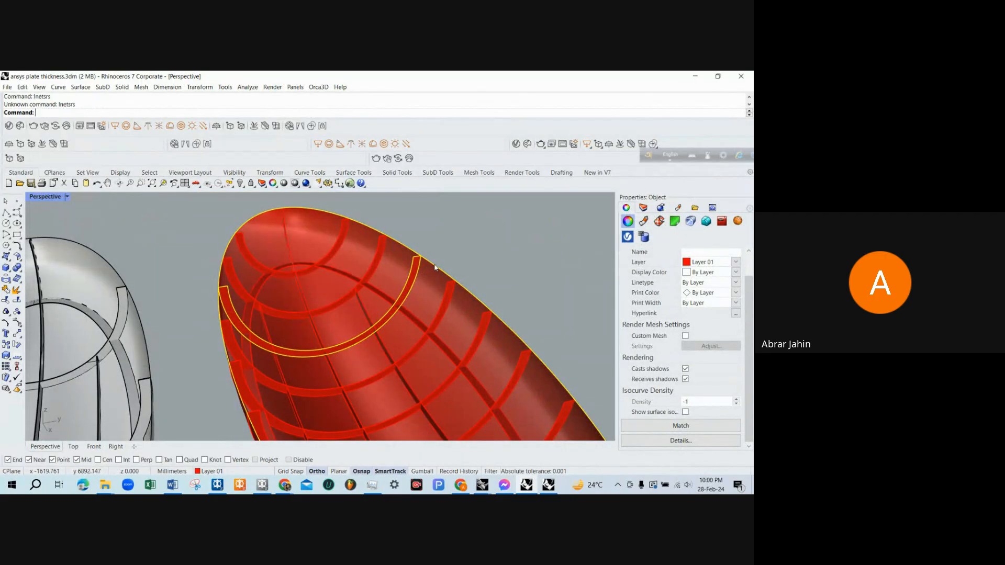
key(Escape)
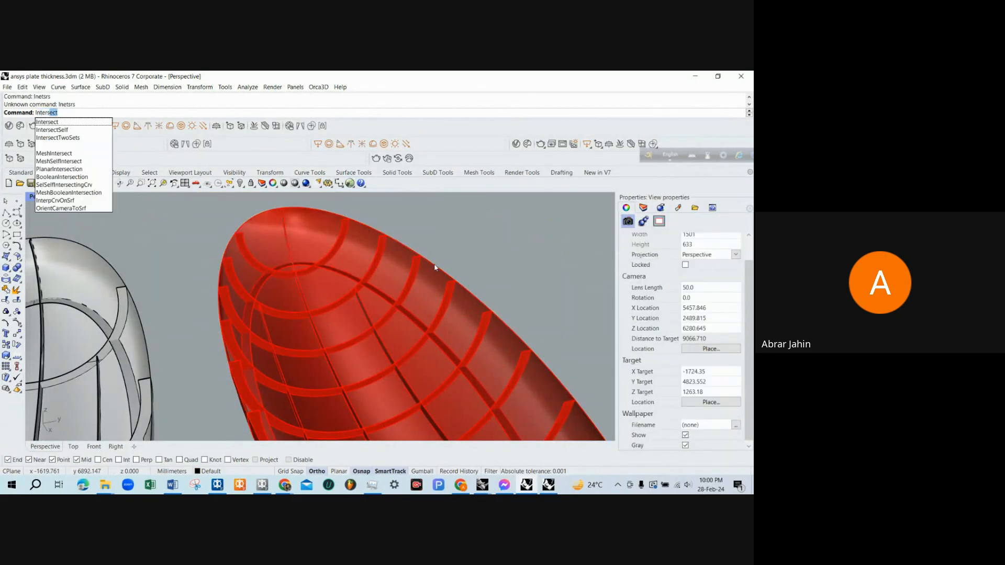
Create the intersection curve between the red hull surface and the third transverse stiffener from its end with Intersect.
key(Return)
click(422, 272)
click(431, 266)
key(Return)
right_drag(423, 278, 210, 276)
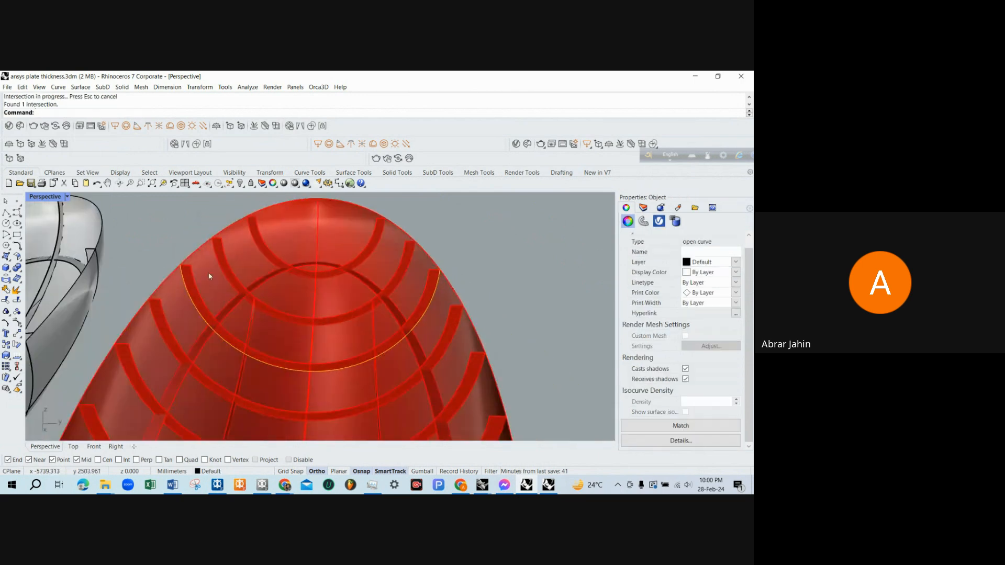
Check the pair of surfaces that form the intersection by selecting the stiffener and the hull, and clear the selection.
click(437, 278)
shift+click(449, 292)
key(Escape)
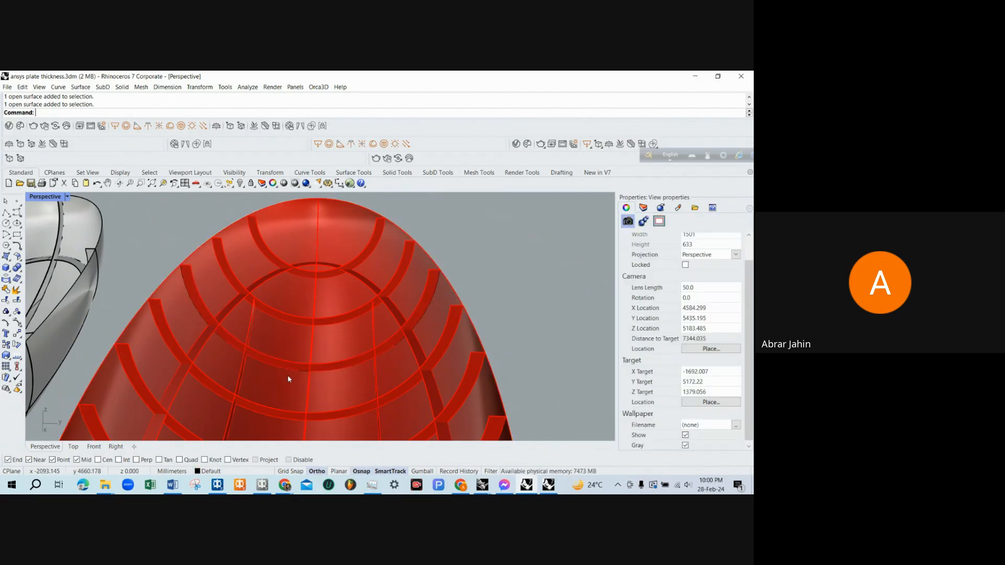
Delete the intersection curve between the transverse stiffener and the red hull.
scroll(305, 373, up, 3)
right_drag(306, 373, 418, 290)
scroll(413, 301, down, 4)
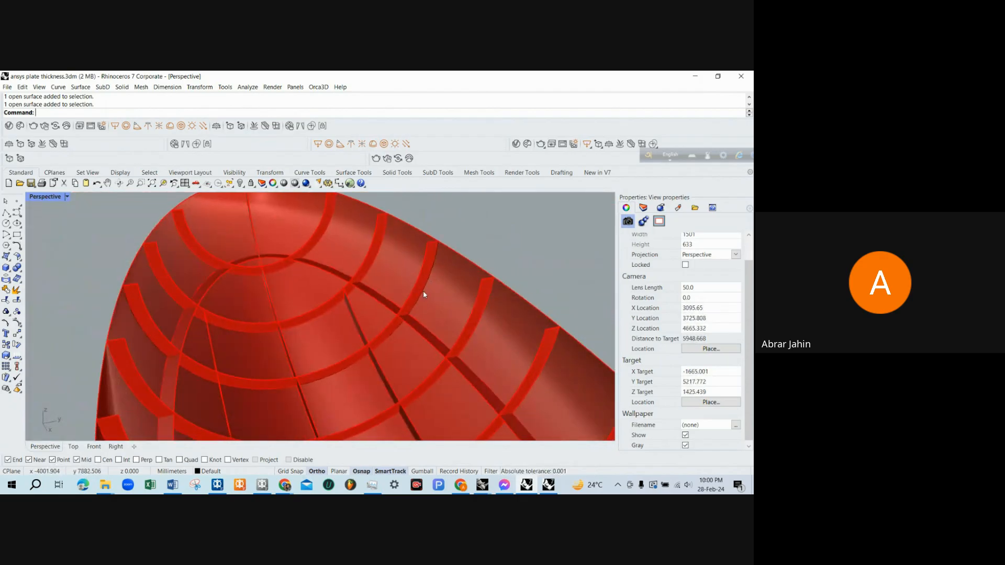
click(423, 294)
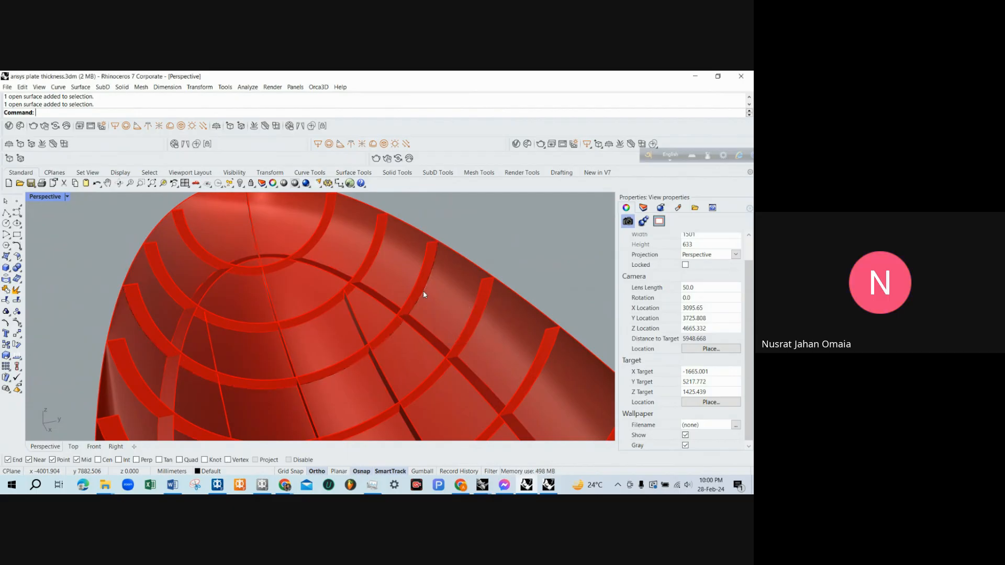
key(Return)
key(Delete)
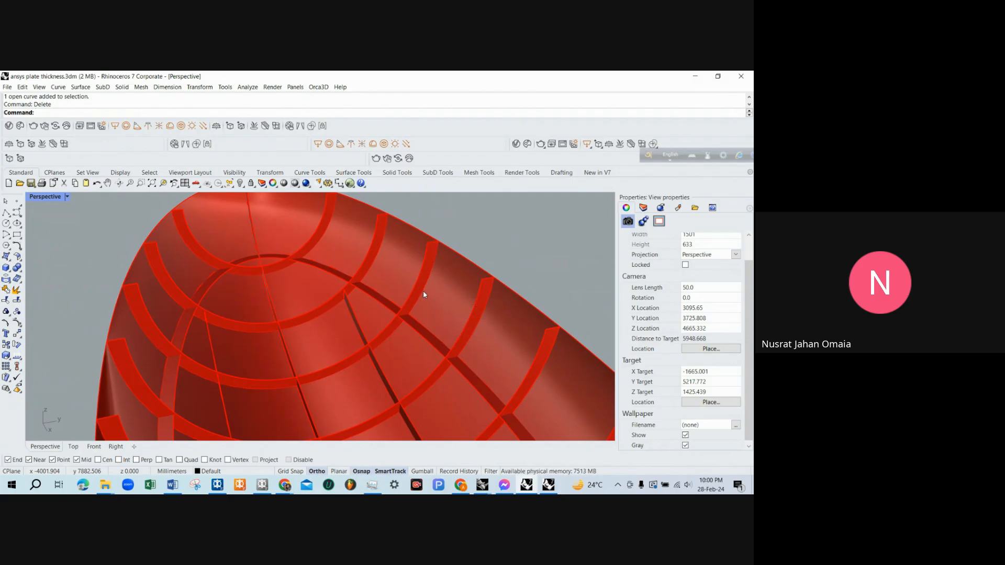
Examine the whole red hull and its stiffener grid from several angles and distances.
right_drag(423, 292, 328, 260)
scroll(447, 331, down, 6)
scroll(328, 260, up, 6)
scroll(331, 267, down, 6)
right_drag(366, 307, 291, 249)
text(Z)
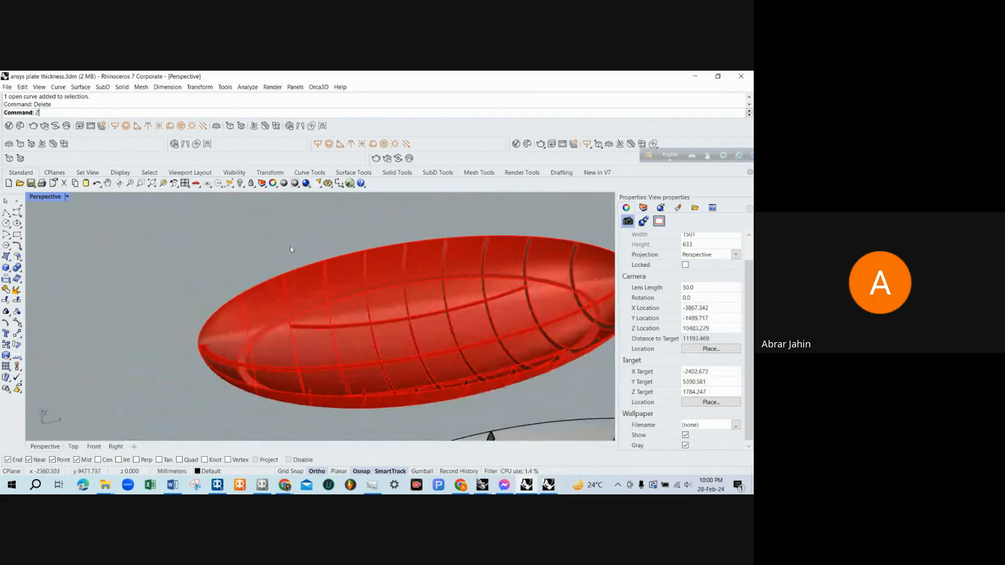
key(Return)
drag(291, 249, 372, 335)
scroll(445, 296, down, 4)
right_drag(498, 263, 93, 206)
scroll(438, 322, down, 7)
Draw an open, symmetric U-shaped control-point curve in the Right view, beside the two hulls.
double_click(42, 201)
click(471, 356)
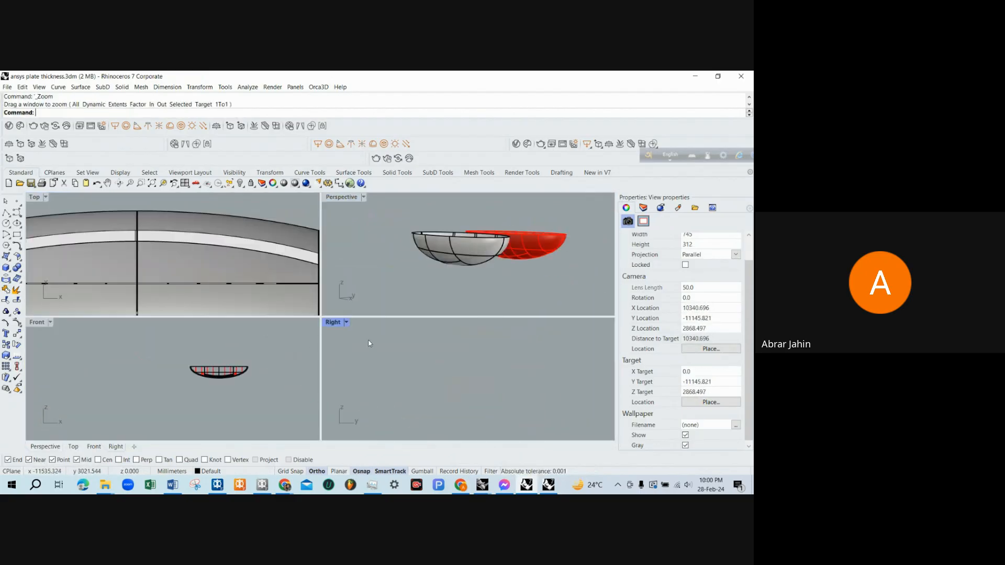
double_click(335, 322)
click(16, 213)
click(283, 286)
click(283, 334)
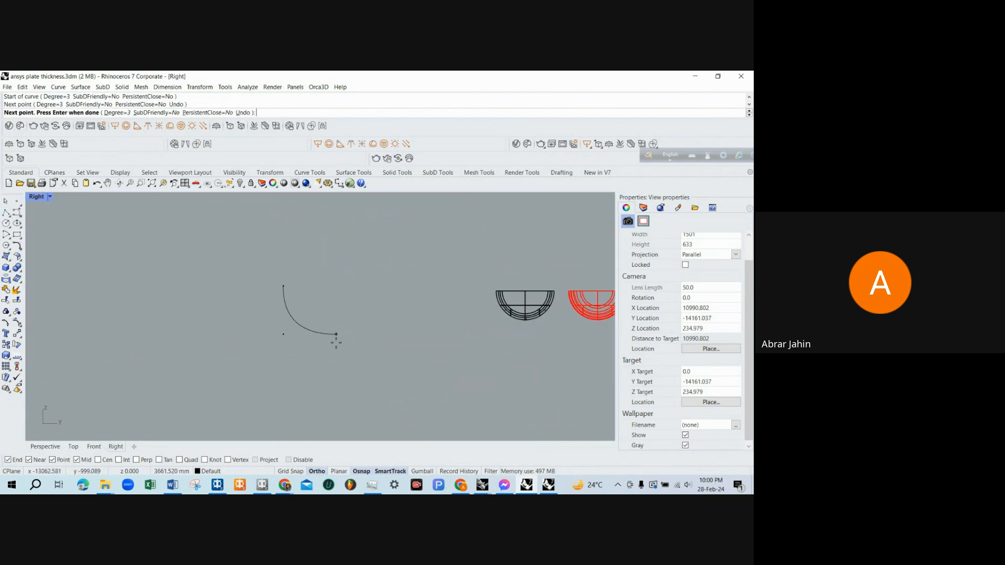
click(336, 340)
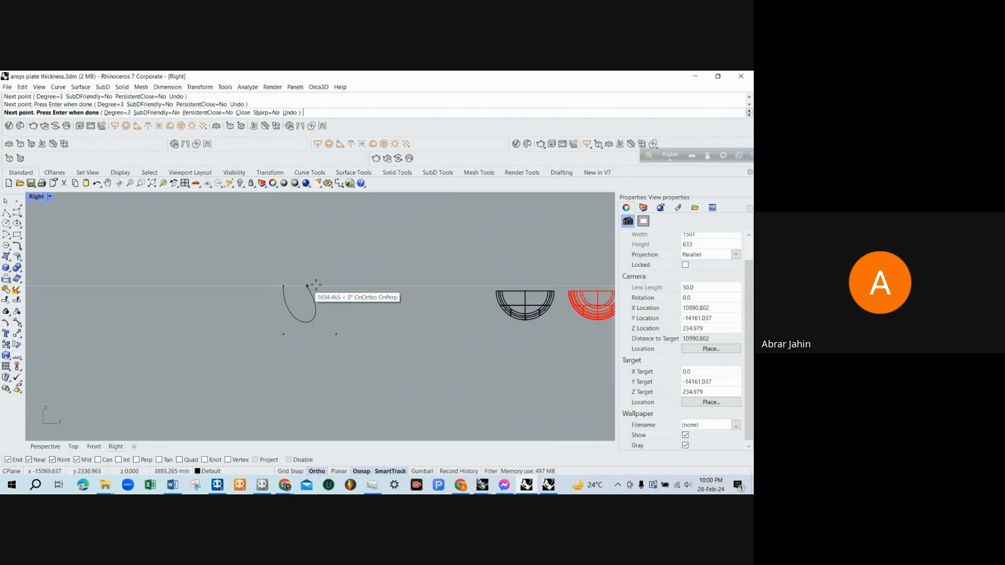
click(337, 287)
key(Return)
Offset the U-shaped curve inward by 150 mm.
click(307, 322)
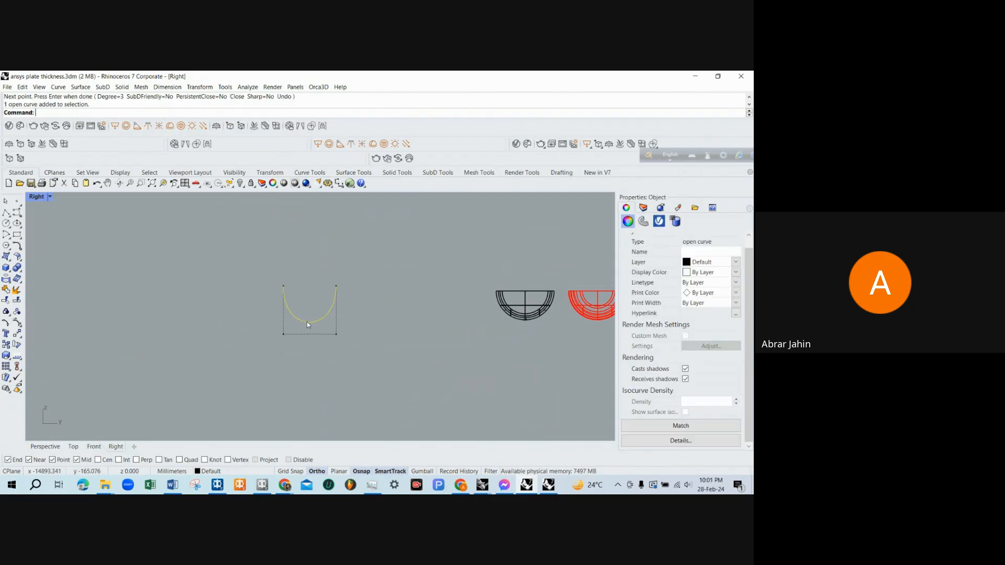
click(308, 314)
scroll(308, 314, up, 6)
click(314, 331)
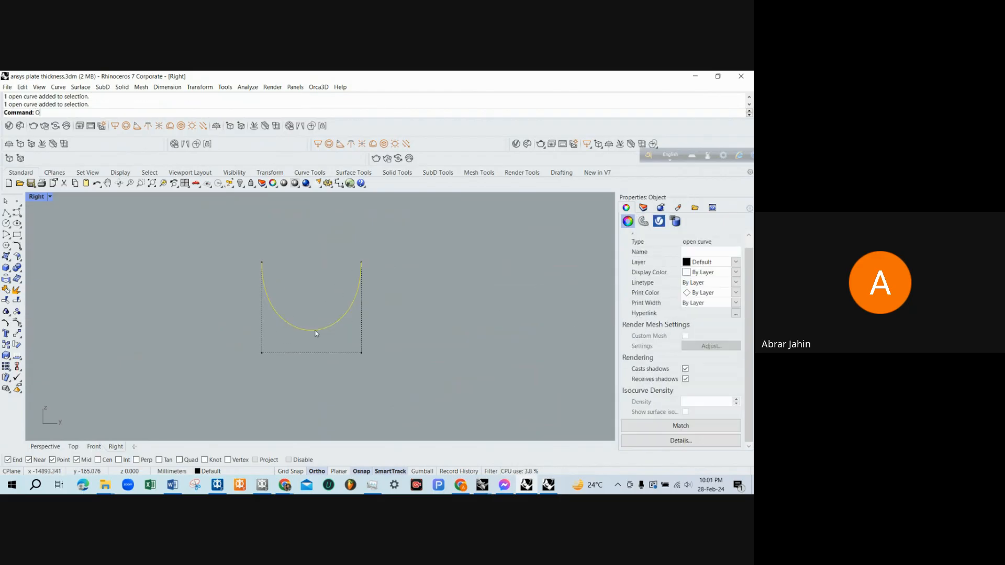
key(Return)
click(320, 329)
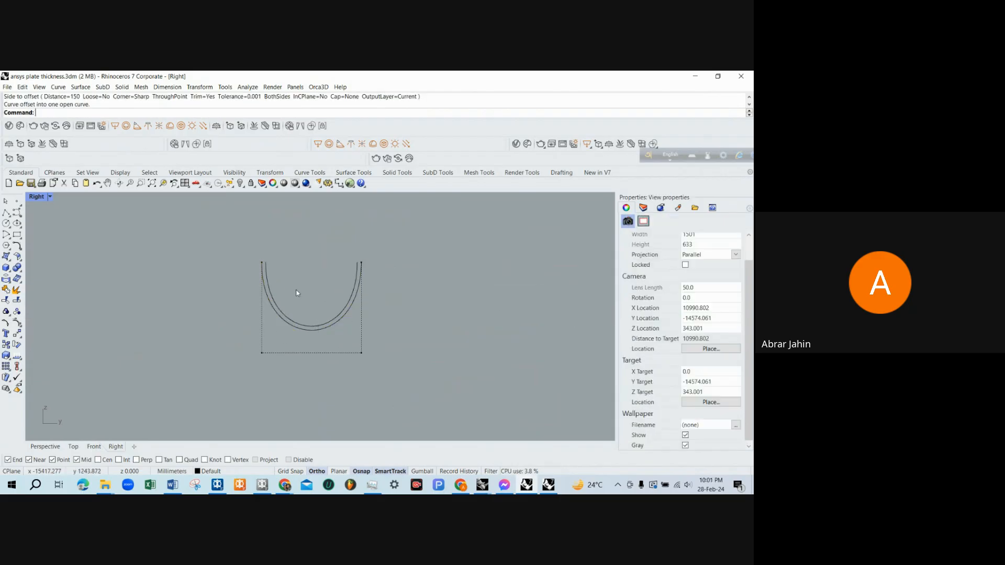
Close both upper ends between the U-shaped curve and its offset with short straight polylines.
scroll(275, 277, up, 4)
click(5, 214)
click(252, 251)
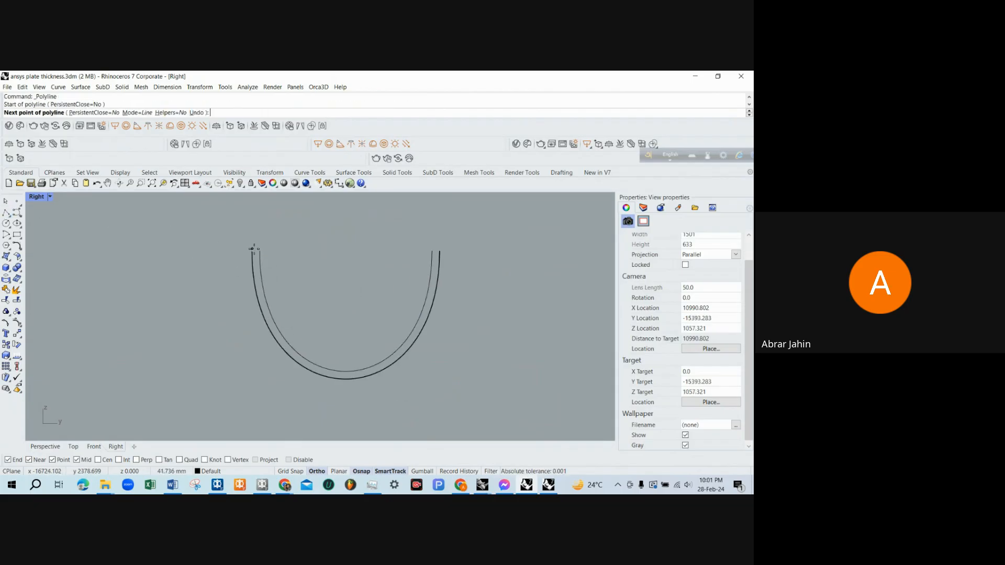
click(260, 251)
key(Return)
key(Return)
click(430, 250)
click(439, 252)
key(Return)
scroll(419, 257, down, 2)
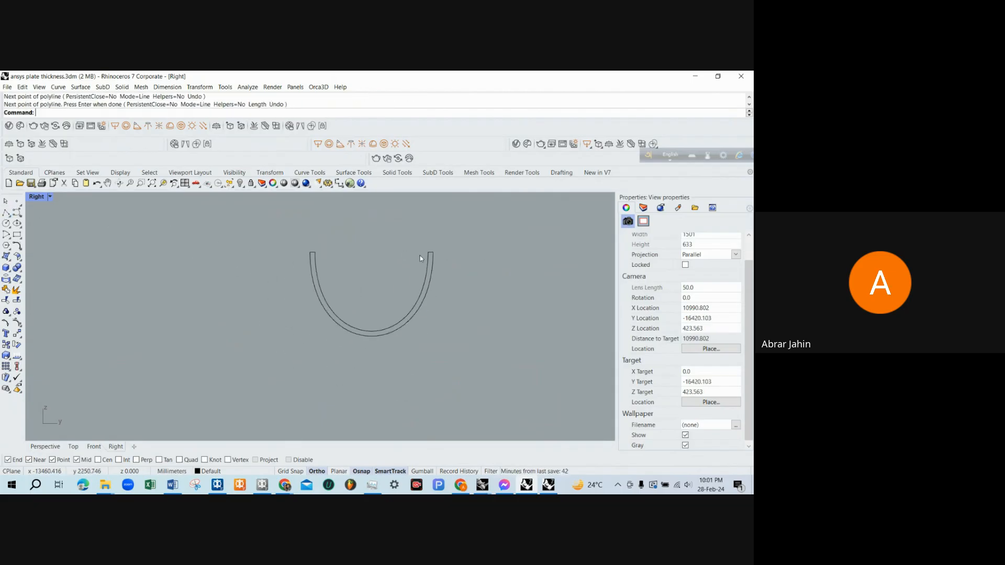
Extrude the four U-shaped profile curves as a solid with ExtrudeCrv, 5 mm to both sides.
drag(397, 291, 443, 340)
text(Ex)
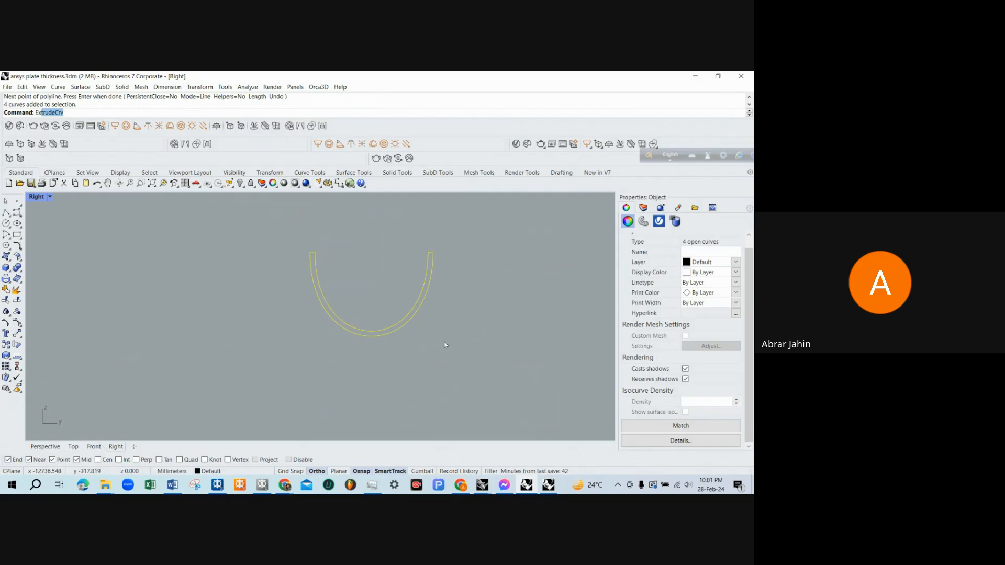
text(rtu)
key(Return)
double_click(35, 197)
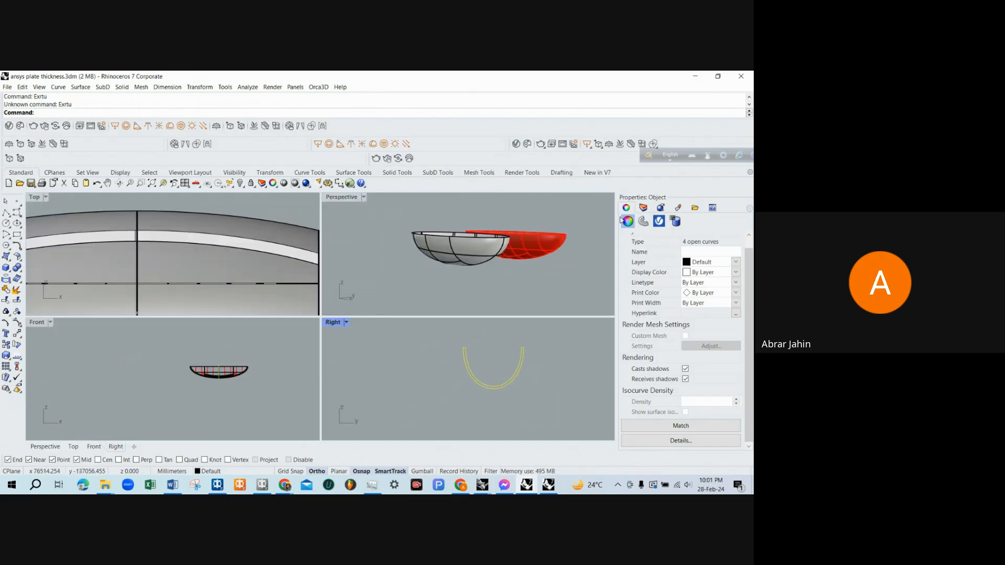
scroll(536, 234, down, 3)
text(ExtrudeCrv)
key(Return)
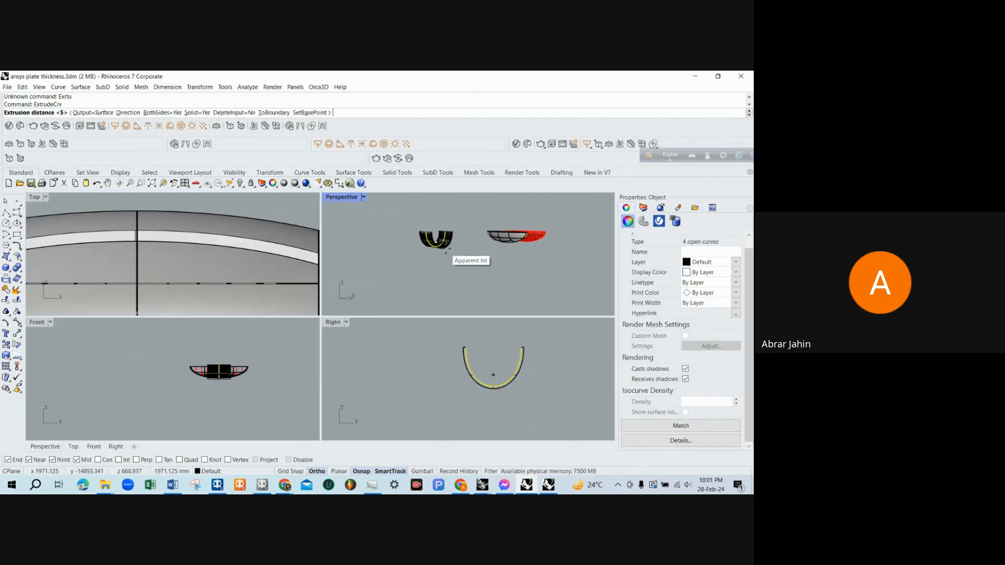
text(5)
key(Return)
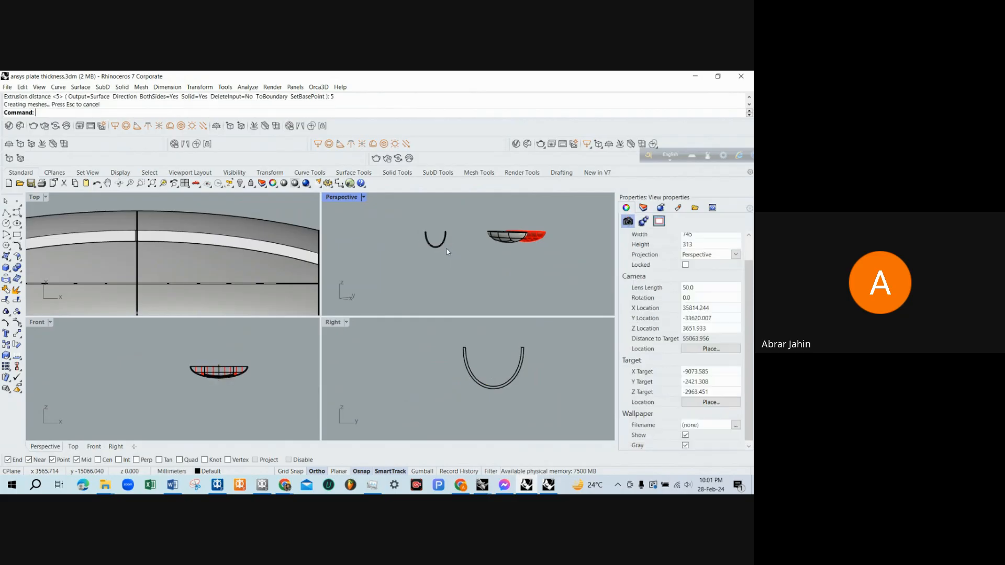
Examine the extruded U-shaped stiffener and the thickness at its upper end in the Perspective view.
scroll(448, 249, up, 10)
right_drag(449, 246, 438, 249)
scroll(438, 250, down, 10)
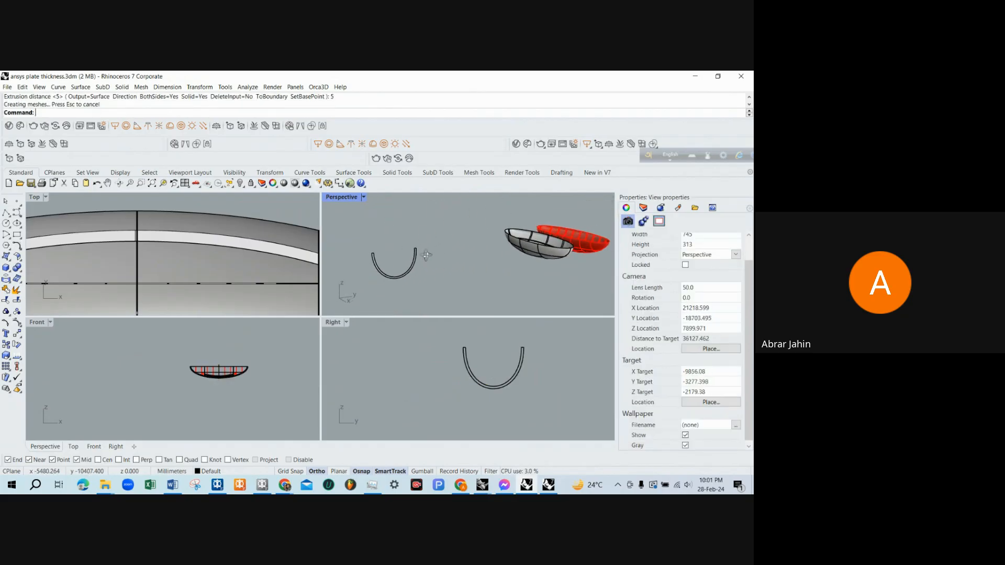
scroll(411, 251, up, 12)
scroll(448, 345, down, 2)
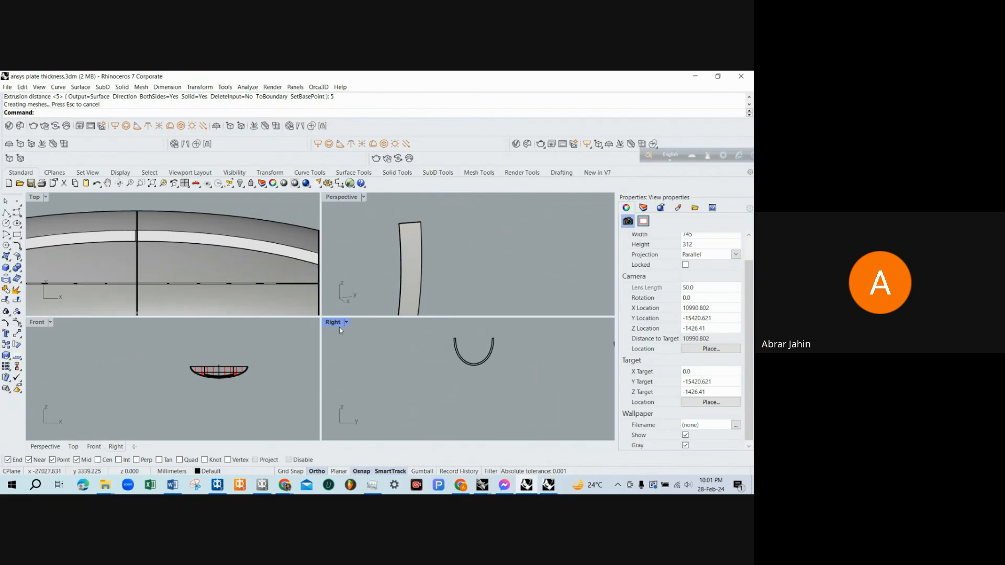
right_drag(404, 234, 427, 225)
scroll(419, 221, down, 8)
text(Z)
key(Return)
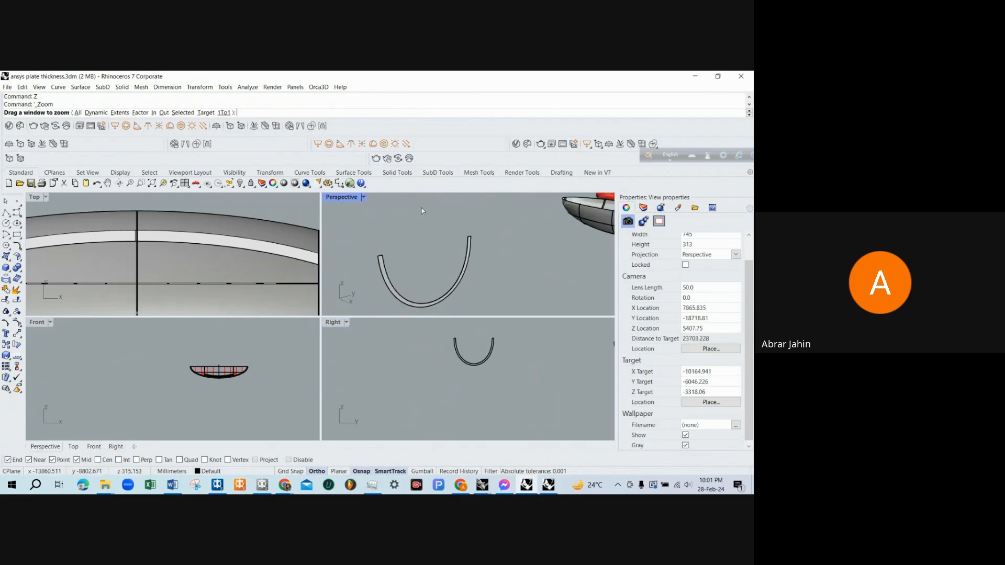
text(Z)
key(Return)
drag(422, 211, 502, 273)
text(Z)
key(Return)
drag(429, 233, 477, 278)
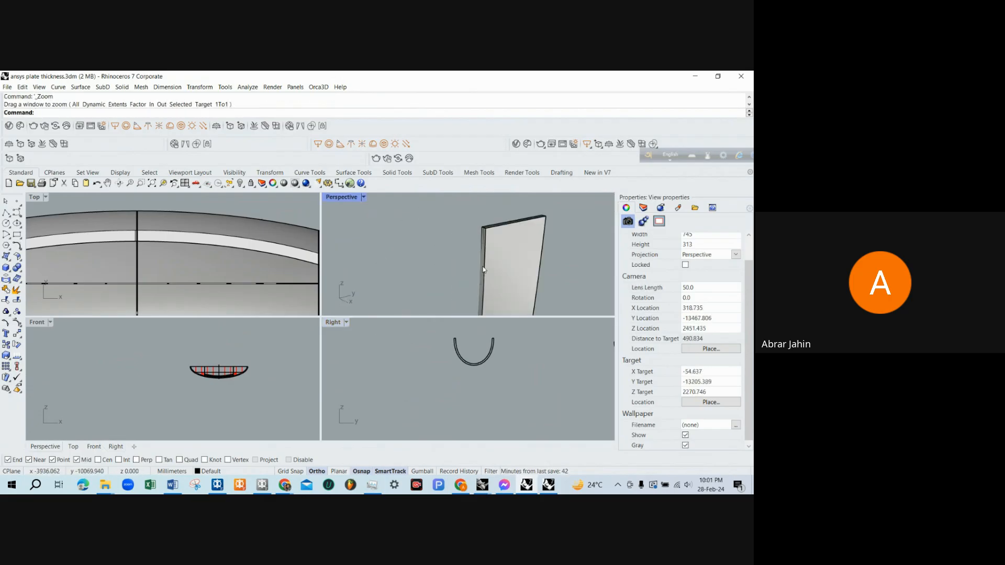
Delete the extruded U-shaped stiffener and its four profile curves.
click(505, 256)
key(Delete)
drag(512, 379, 407, 328)
key(Delete)
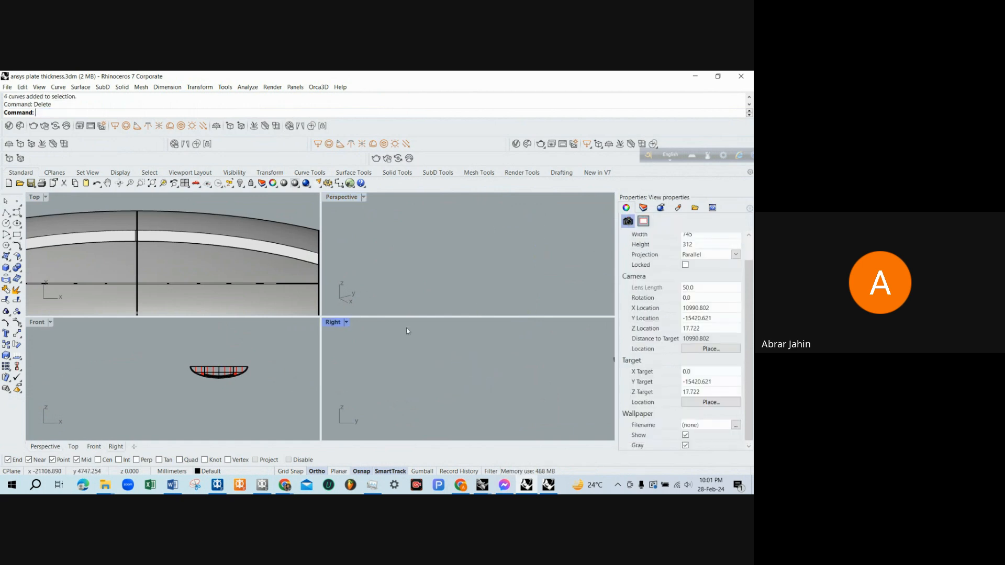
Undo the deletion of the U-shaped profile curves and undo their extrusion.
key(ctrl+z)
double_click(337, 323)
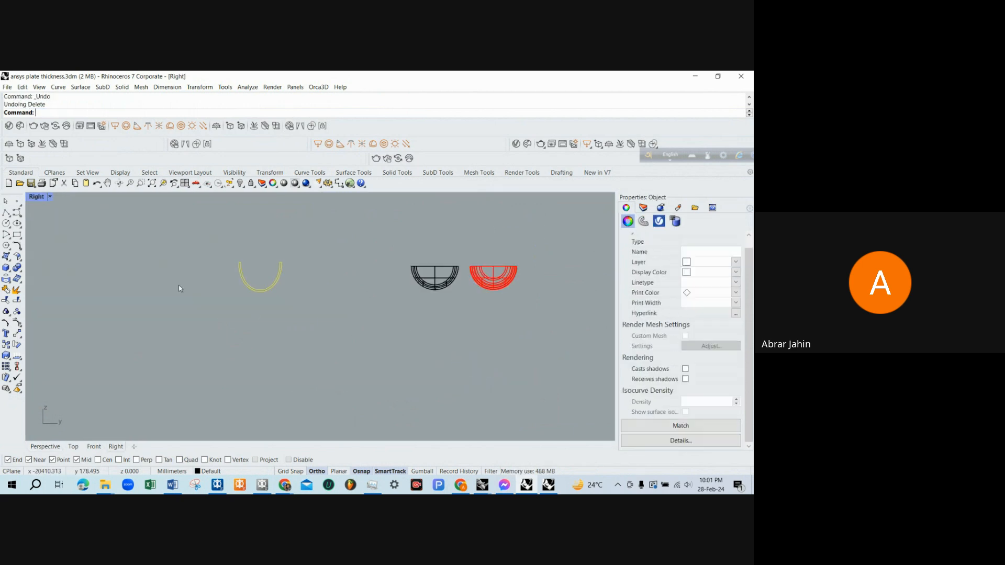
scroll(250, 277, up, 4)
click(251, 278)
click(245, 295)
key(Escape)
key(ctrl+z)
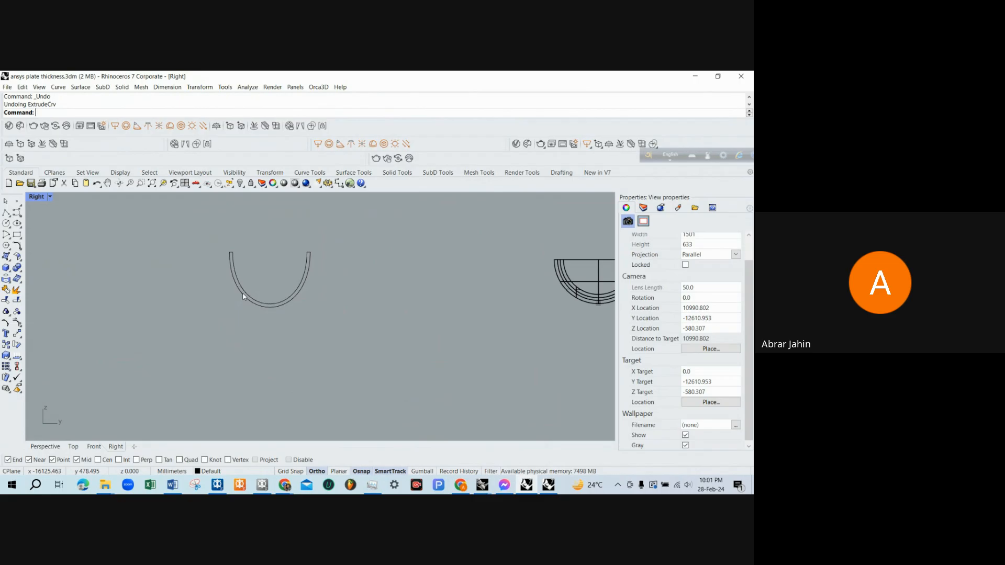
Delete the outer U-shaped curve and both short end lines, keeping only the inner offset curve.
click(243, 294)
drag(214, 236, 260, 277)
key(Delete)
drag(282, 241, 325, 274)
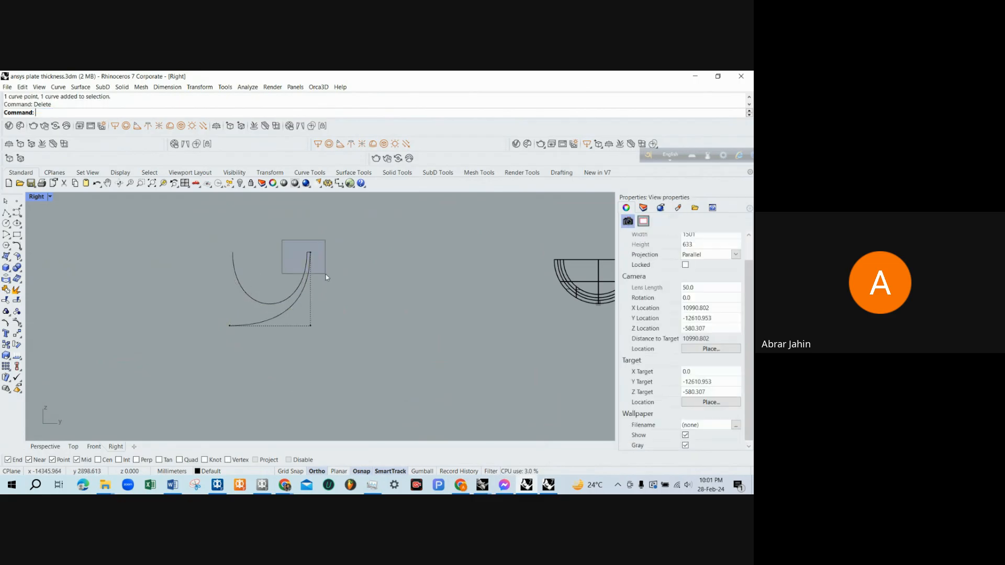
key(Delete)
click(297, 327)
key(Delete)
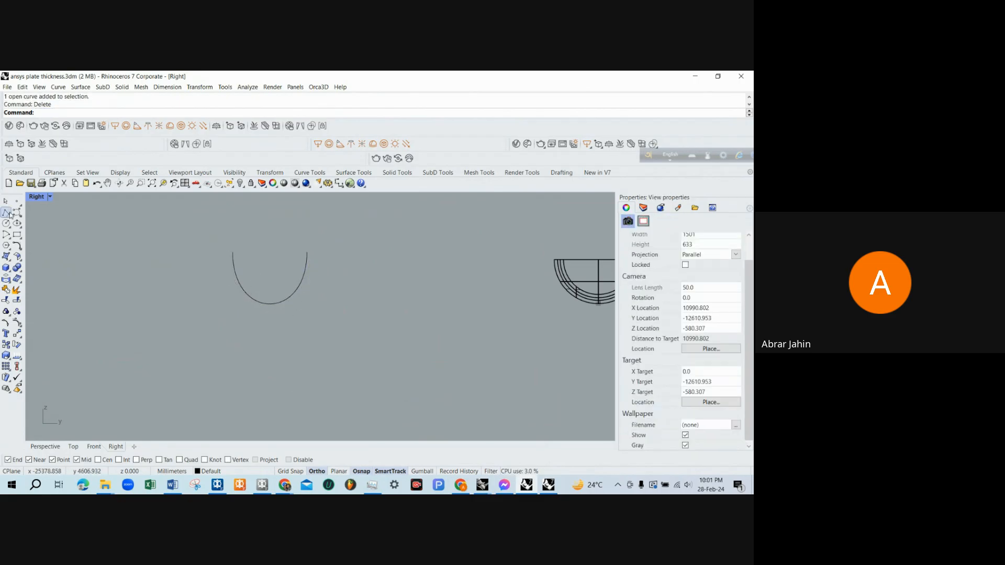
Draw a polyline joining the inner curve's ends around a rectangle about 4590 mm high, forming a plate outline with a U-shaped cutout.
click(9, 213)
click(233, 253)
click(189, 252)
click(189, 353)
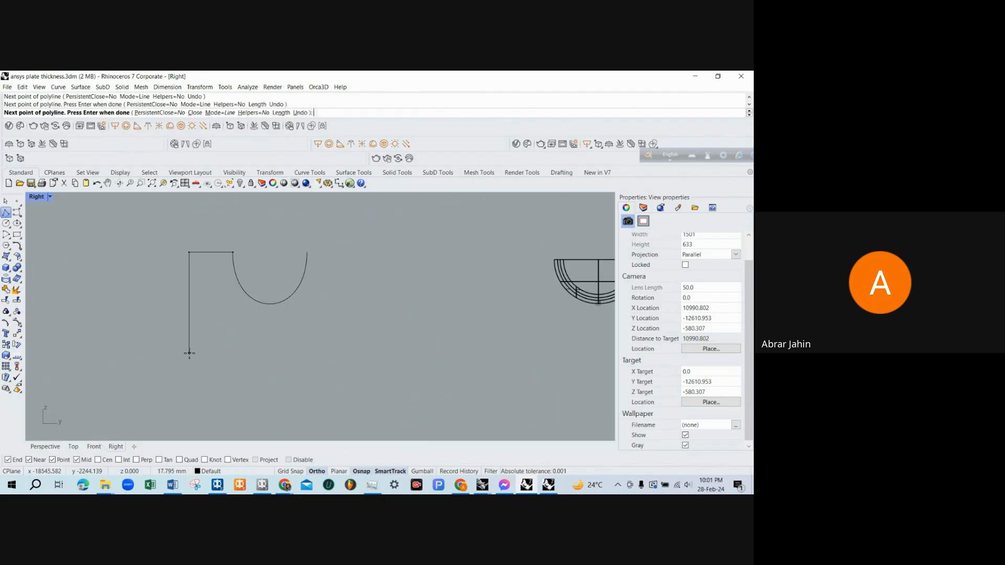
click(387, 376)
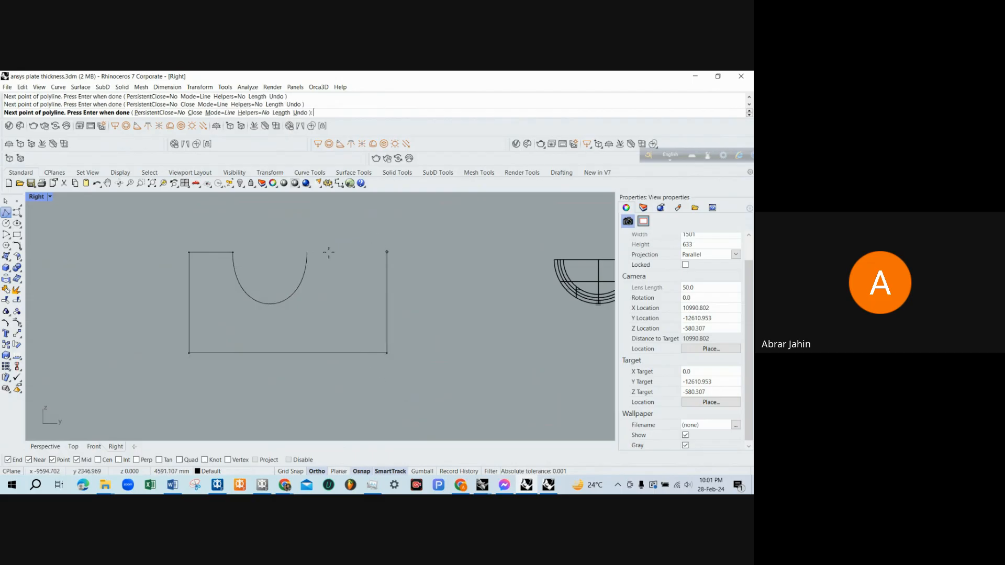
click(387, 252)
key(Return)
scroll(297, 259, down, 3)
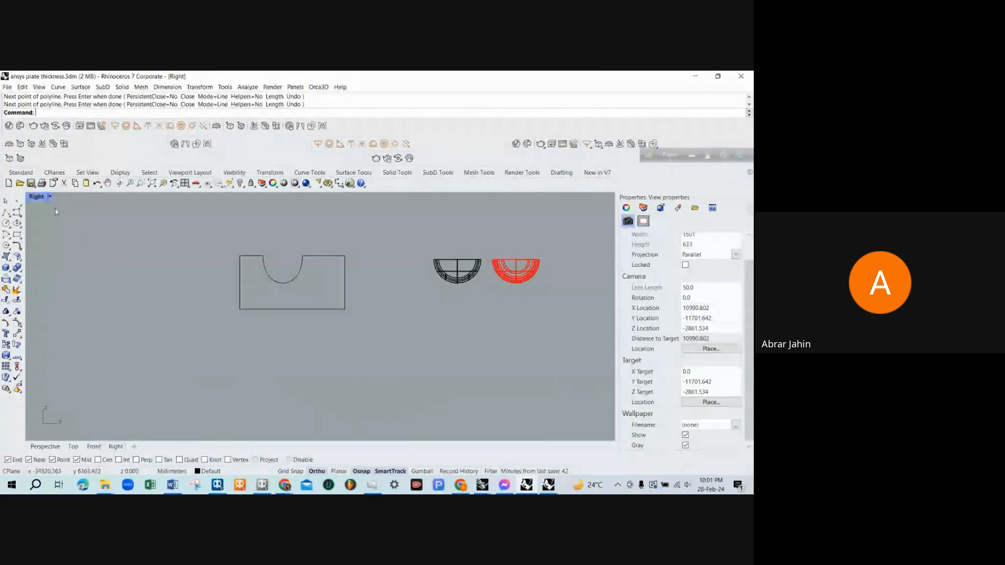
double_click(40, 197)
scroll(351, 210, down, 5)
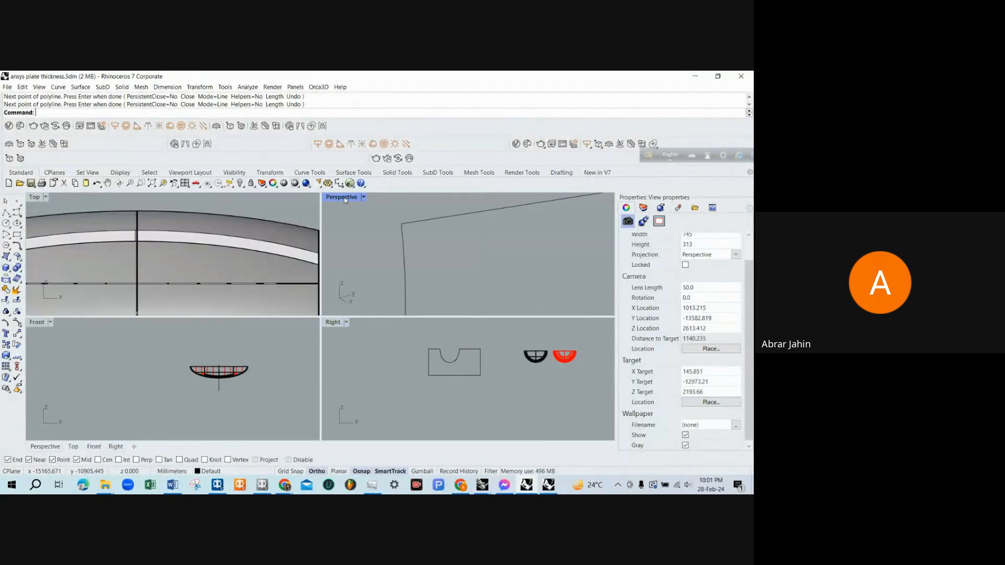
double_click(345, 199)
scroll(319, 271, down, 6)
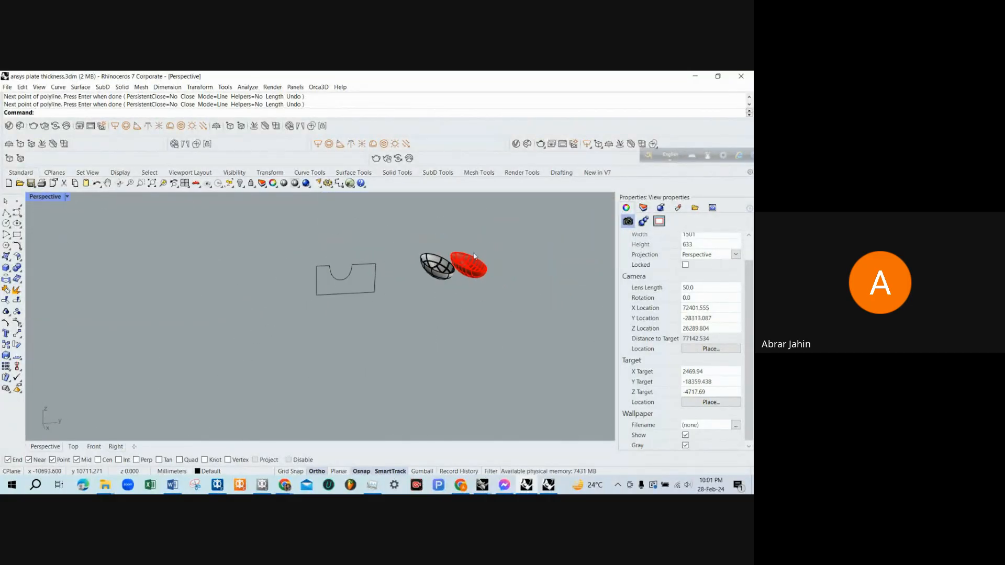
Extrude a transverse stiffener surface of the red hull as a solid with ExtrudeSrf, 5 mm to both sides.
scroll(477, 254, up, 9)
key(ctrl+w)
mouse_move(413, 240)
mouse_down()
mouse_move(484, 332)
mouse_move(409, 257)
mouse_up()
key(ctrl+w)
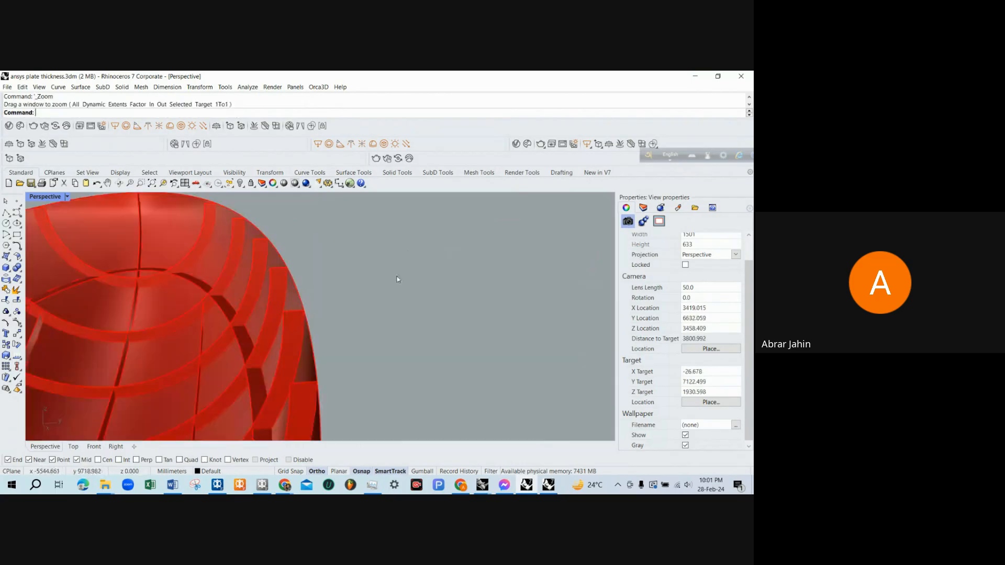
mouse_move(397, 279)
right_down()
mouse_move(431, 267)
mouse_move(384, 273)
right_up()
scroll(384, 273, down, 4)
scroll(362, 309, up, 8)
right_drag(362, 310, 345, 288)
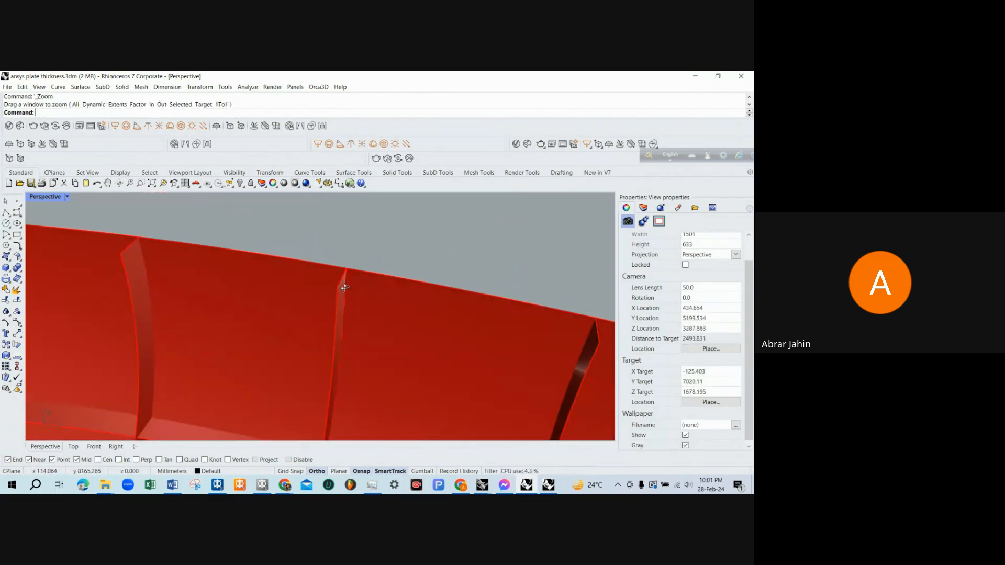
click(345, 287)
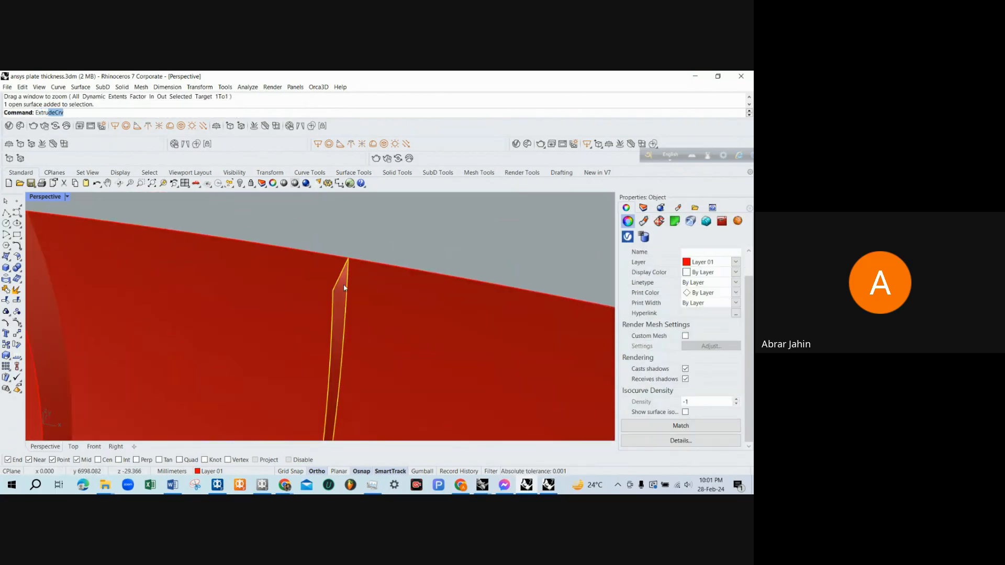
click(78, 161)
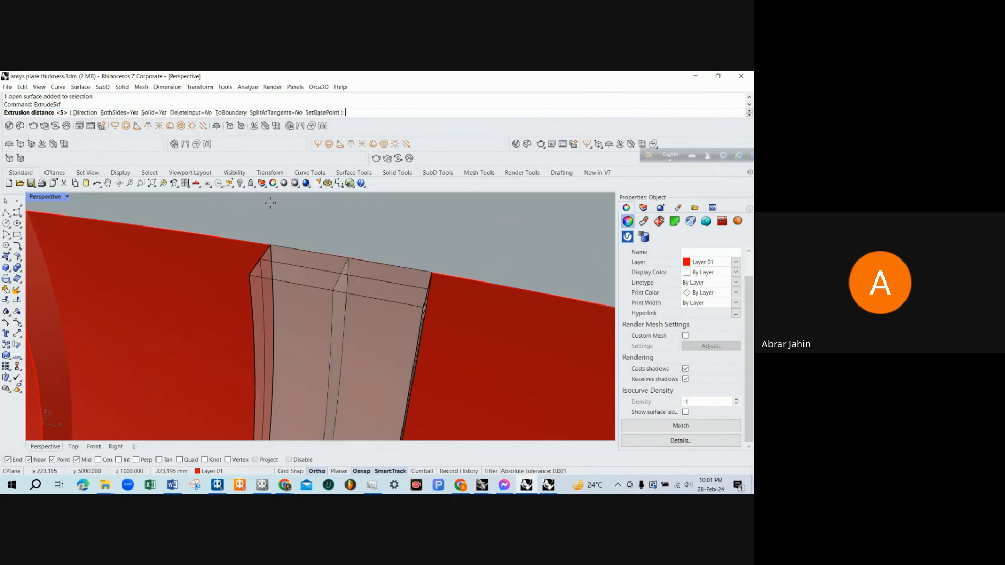
key(Return)
Examine how the upper edge of the thickened transverse stiffener meets the red hull surface from several angles.
right_drag(308, 223, 337, 274)
click(316, 228)
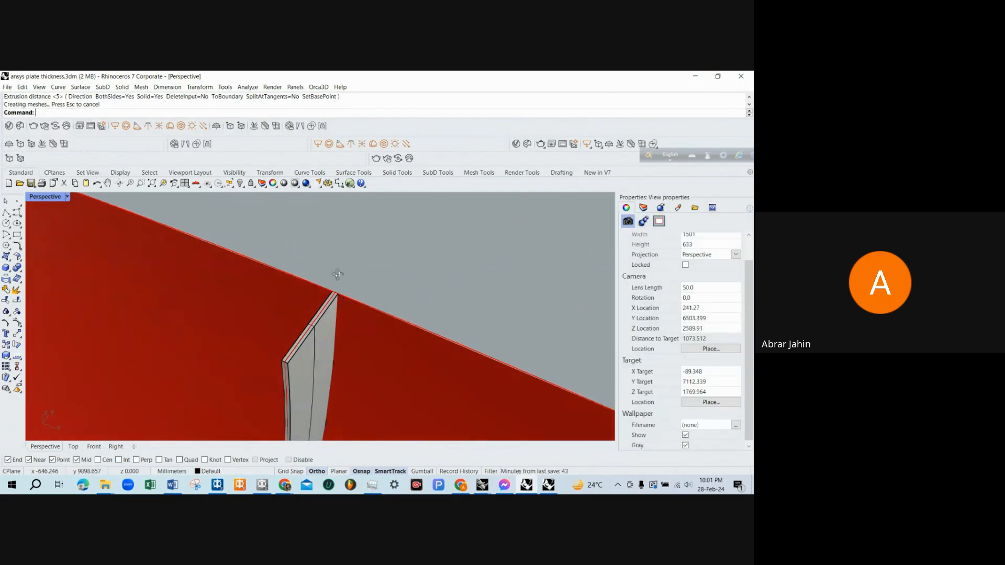
scroll(338, 275, up, 10)
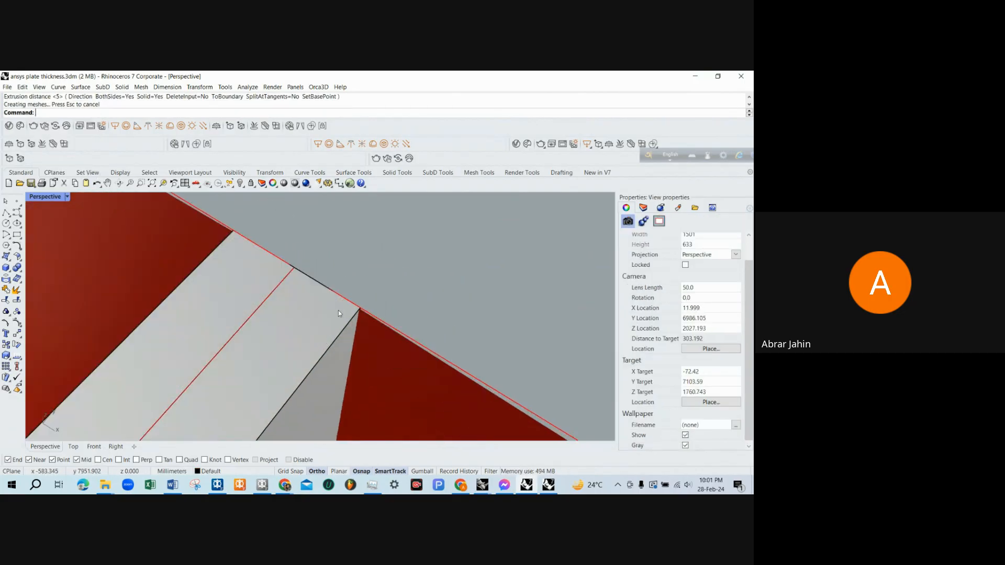
key(ctrl+w)
drag(307, 256, 344, 306)
right_drag(279, 259, 224, 238)
right_drag(269, 379, 272, 411)
scroll(277, 320, down, 12)
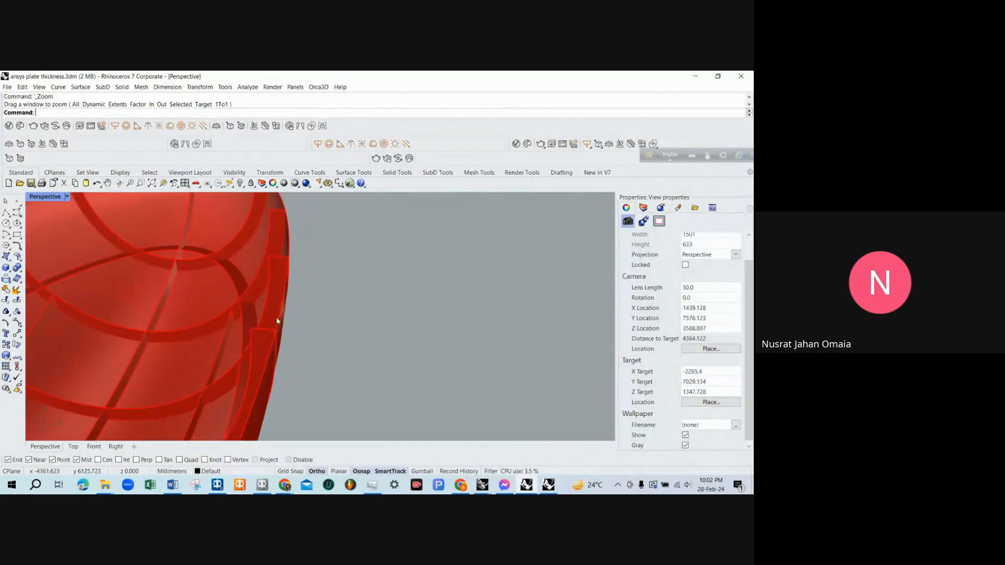
scroll(271, 327, up, 8)
scroll(325, 300, up, 15)
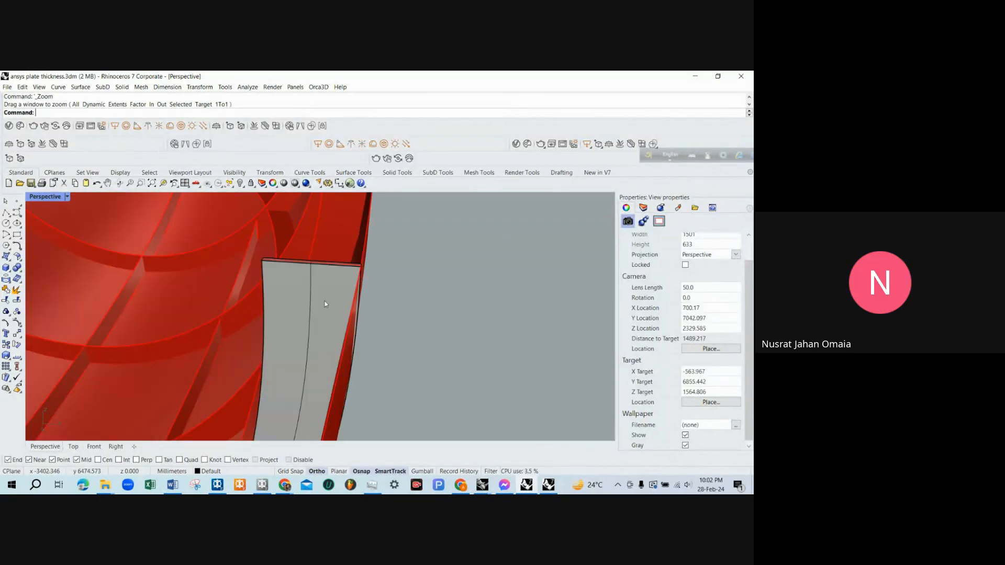
scroll(364, 239, up, 3)
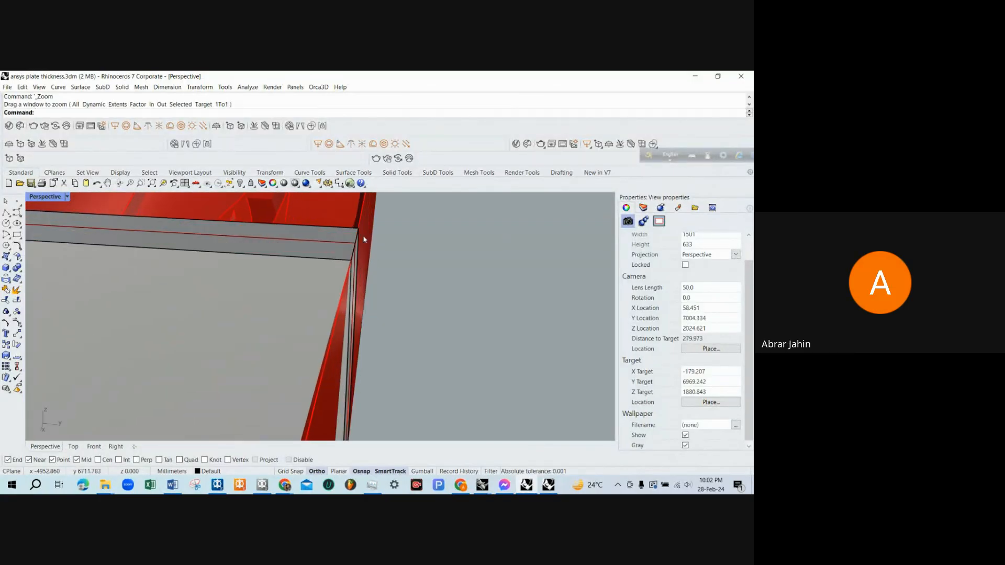
Inspect close up the corner where the thickened stiffener's end meets the red hull edge, from inside and outside the hull.
scroll(426, 378, up, 4)
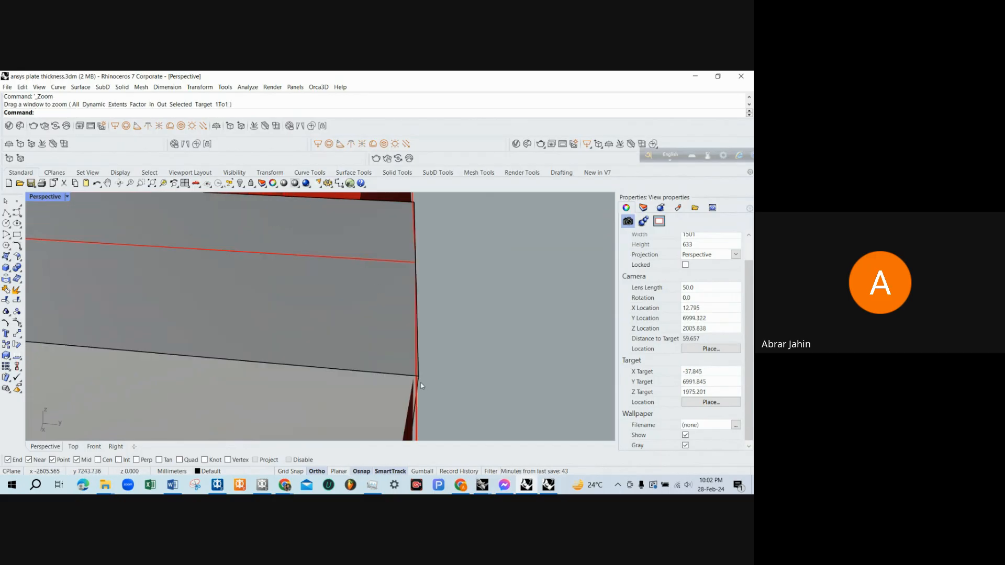
key(BackSpace)
scroll(426, 388, up, 8)
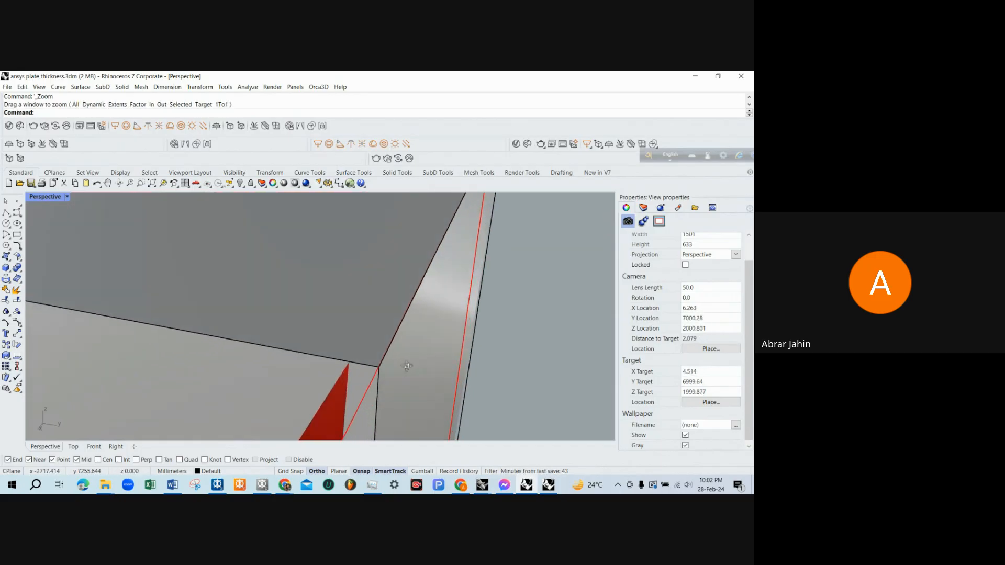
right_drag(404, 365, 407, 366)
scroll(329, 386, down, 15)
right_drag(444, 310, 84, 312)
scroll(56, 296, up, 3)
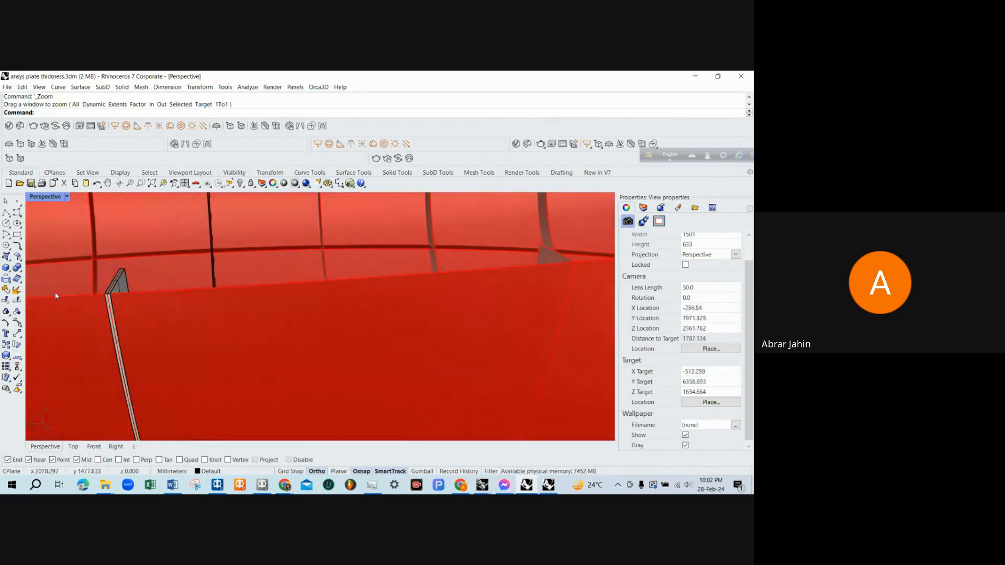
scroll(129, 303, up, 3)
scroll(347, 285, down, 3)
right_drag(347, 285, 136, 283)
text(Z)
key(Return)
drag(121, 250, 327, 344)
text(Z)
key(Return)
drag(166, 225, 322, 311)
scroll(197, 274, down, 20)
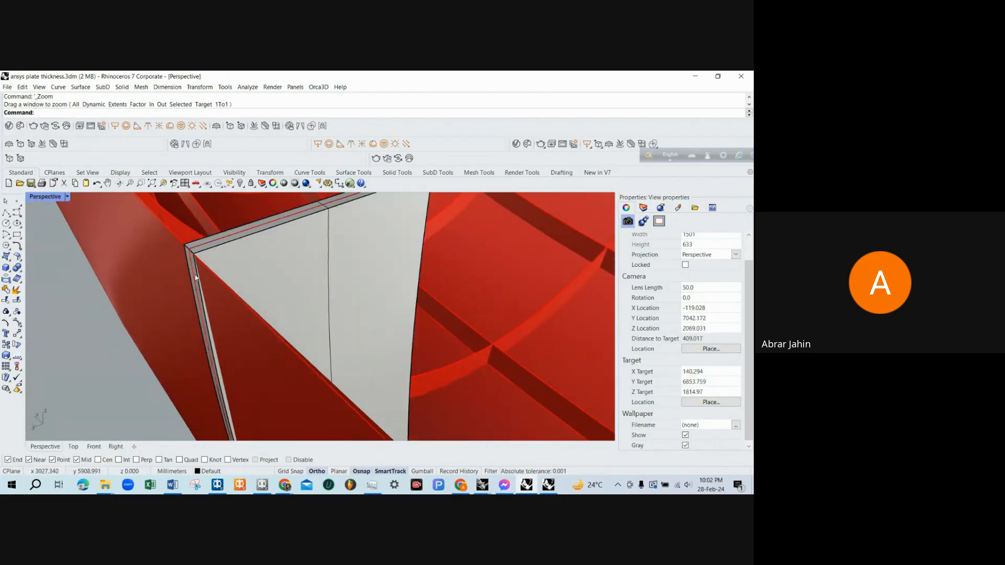
Undo the transverse stiffener extrusion and the earlier changes back through the layer visibility change that displayed the red hull.
key(ctrl+z)
scroll(258, 307, up, 10)
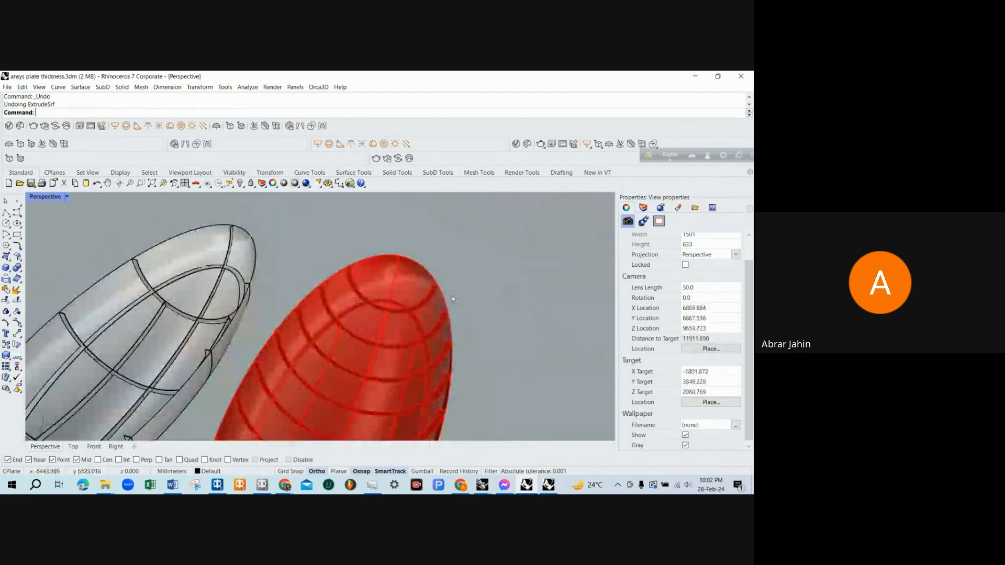
key(ctrl+z)
key(ctrl+z)
scroll(391, 269, down, 4)
key(ctrl+z)
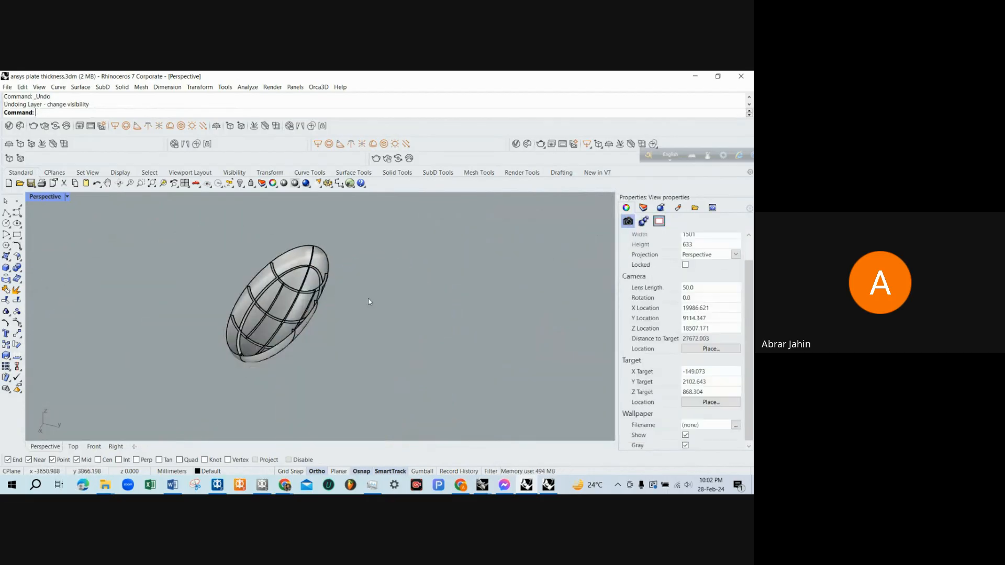
Highlight the grey hull's transverse and longitudinal stiffener solids together and review their layout inside the hull.
scroll(302, 309, up, 5)
click(315, 290)
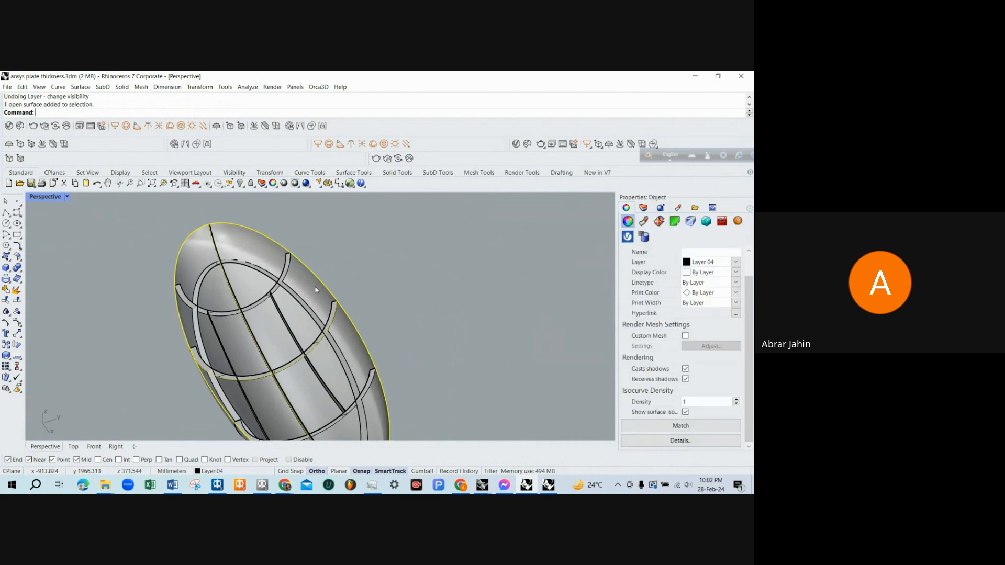
click(369, 301)
right_drag(369, 301, 425, 271)
right_drag(430, 331, 288, 278)
right_drag(270, 347, 271, 301)
scroll(271, 301, up, 3)
click(271, 289)
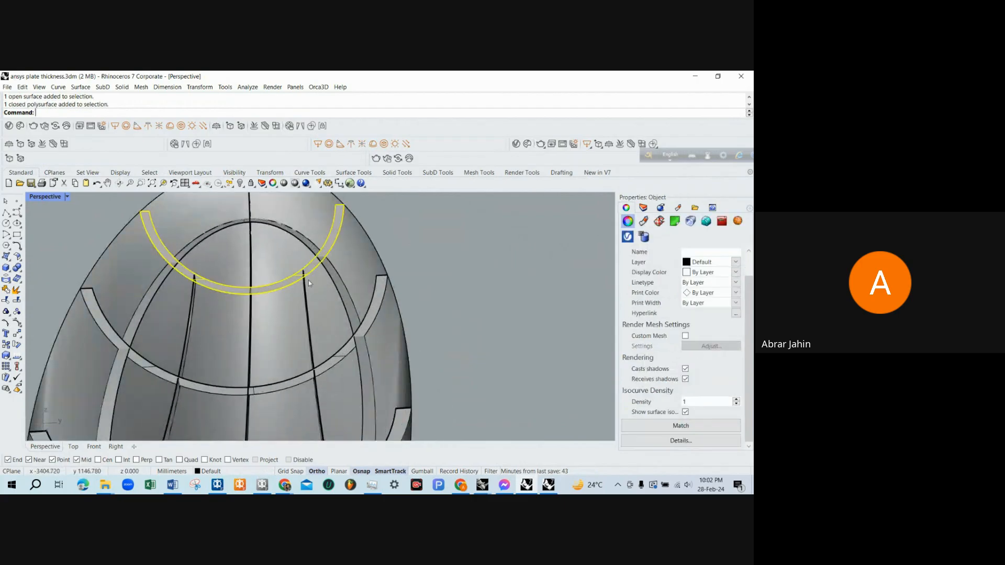
shift+click(334, 275)
scroll(306, 309, down, 5)
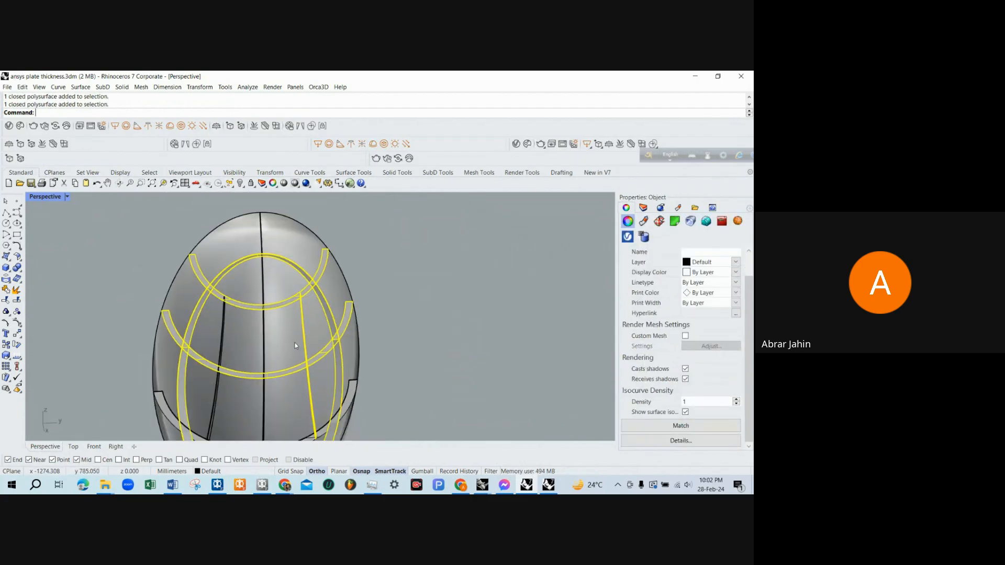
right_drag(307, 309, 143, 341)
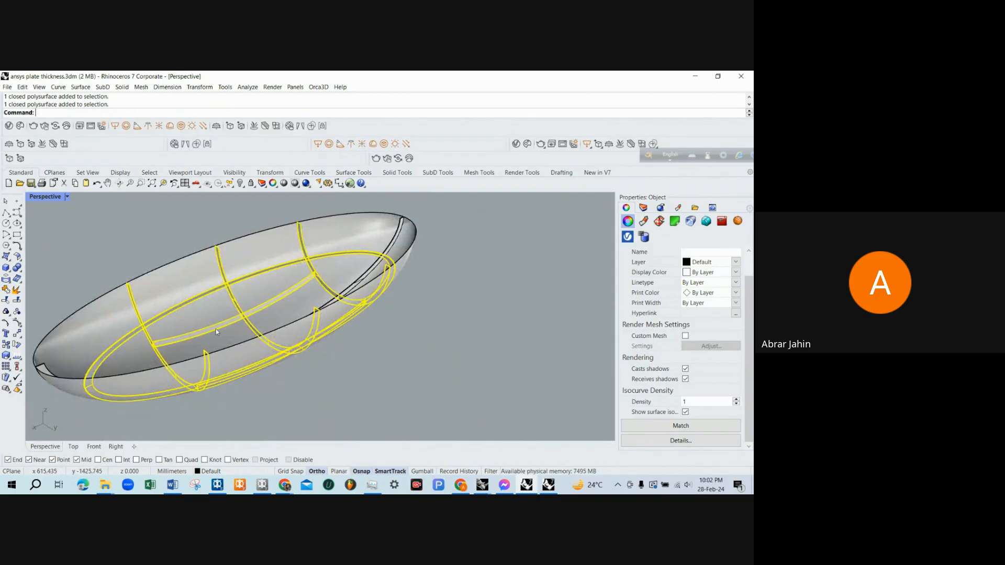
right_drag(216, 329, 284, 273)
shift+click(284, 274)
key(Escape)
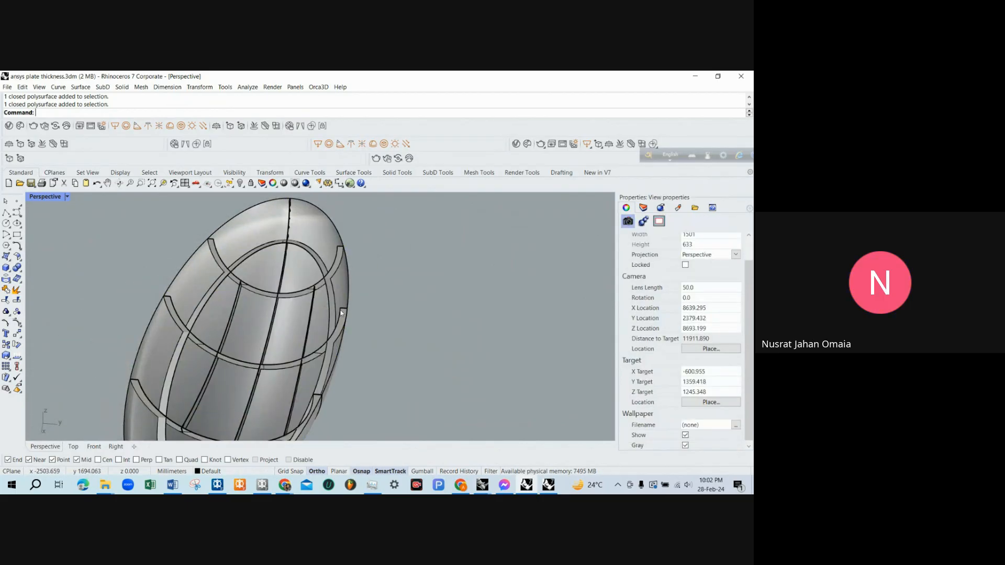
Examine the grey hull's open shell surface separately from its solid stiffeners, highlighting the hull for comparison.
scroll(342, 313, up, 4)
right_drag(341, 313, 387, 310)
scroll(386, 309, down, 5)
scroll(215, 301, up, 5)
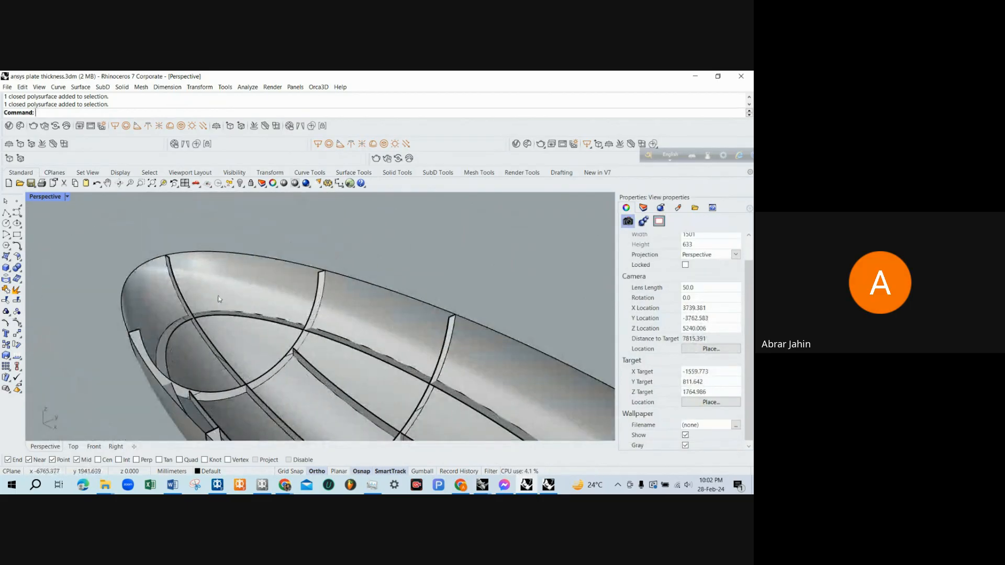
click(221, 295)
click(477, 264)
scroll(378, 303, down, 2)
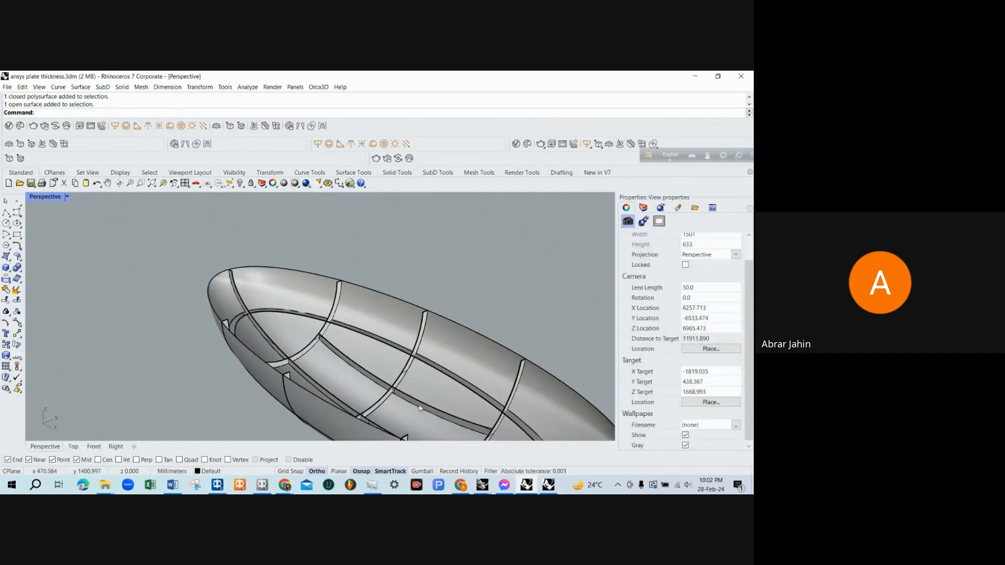
click(374, 313)
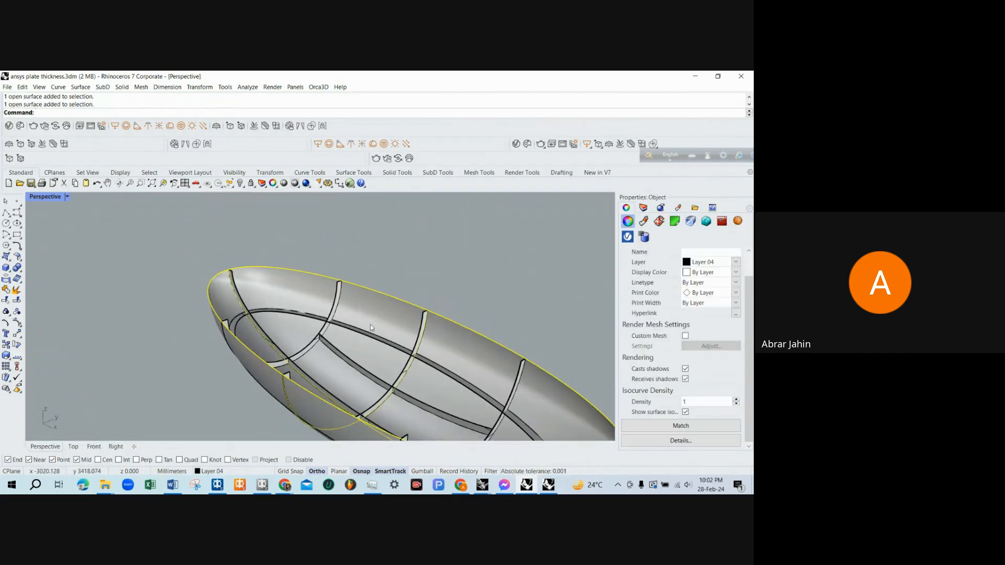
scroll(370, 325, up, 2)
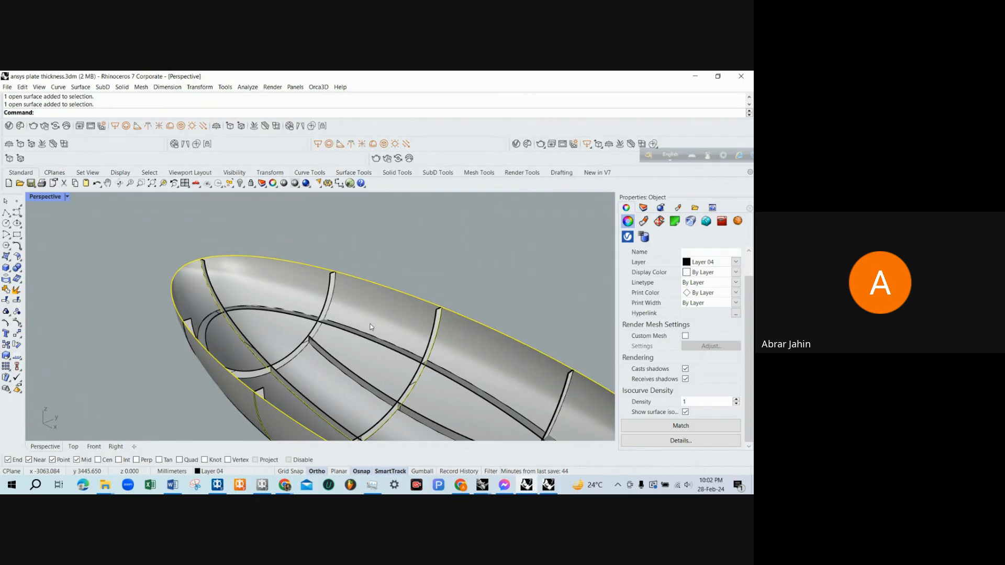
scroll(370, 324, down, 2)
scroll(366, 319, up, 2)
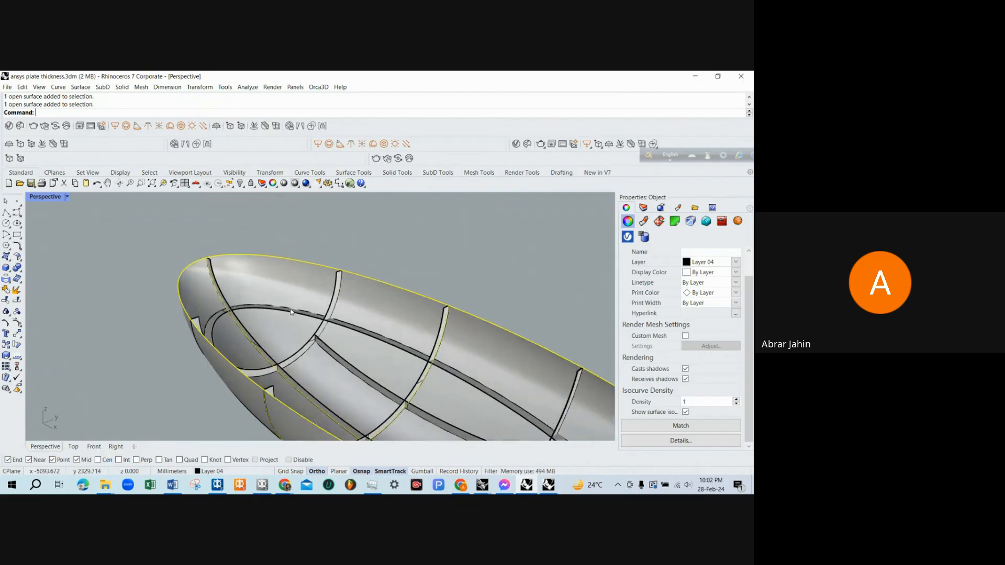
click(345, 246)
scroll(281, 289, down, 4)
click(282, 289)
key(Escape)
scroll(282, 291, up, 3)
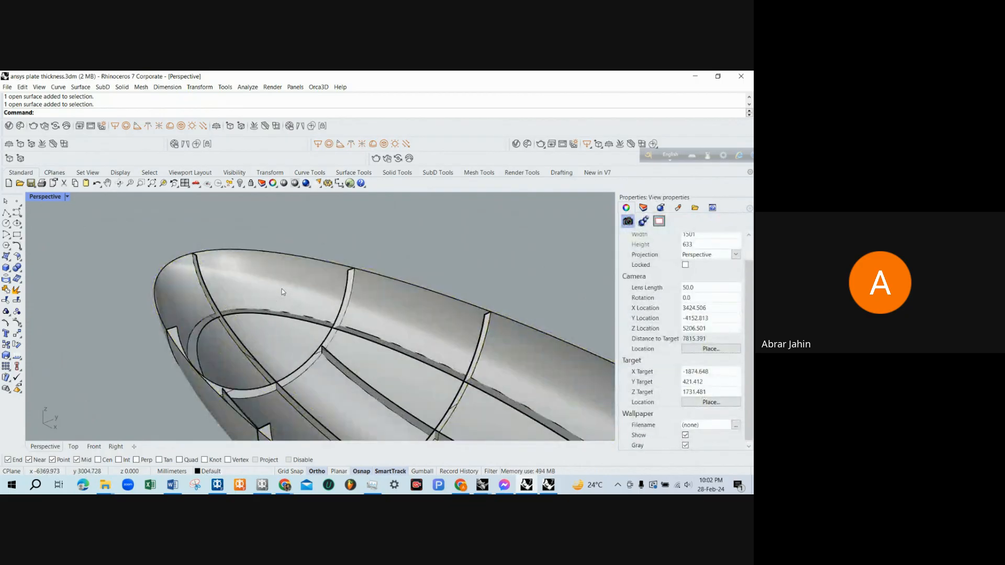
Inspect the upper end of the foremost transverse stiffener where it touches the grey hull surface.
right_drag(282, 289, 241, 292)
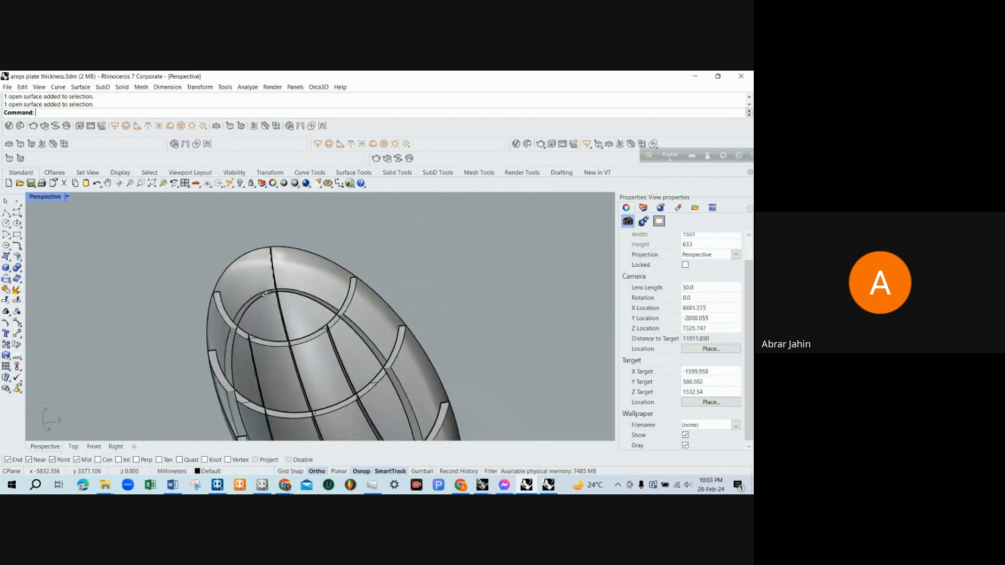
scroll(360, 288, up, 5)
right_drag(359, 289, 407, 288)
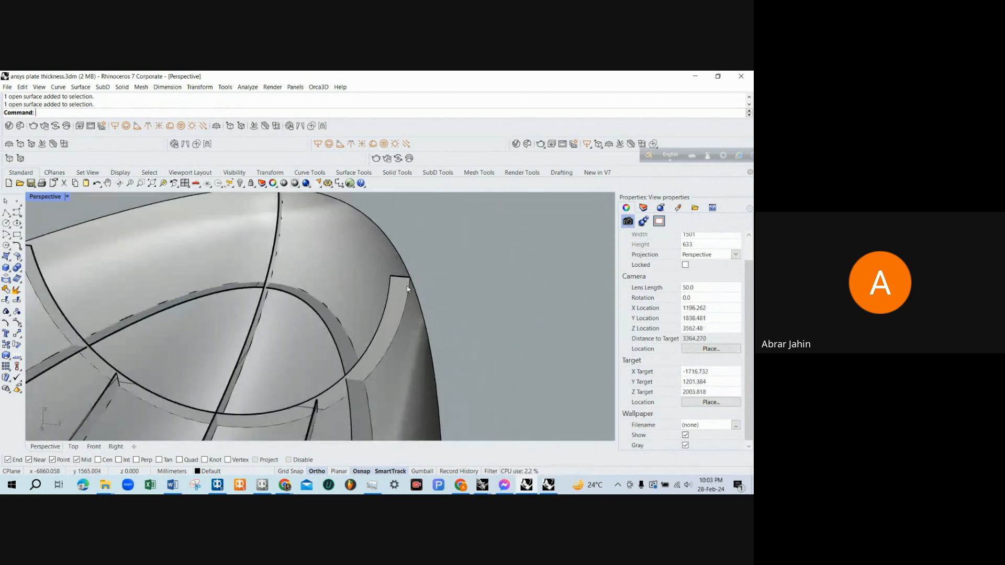
scroll(413, 275, up, 4)
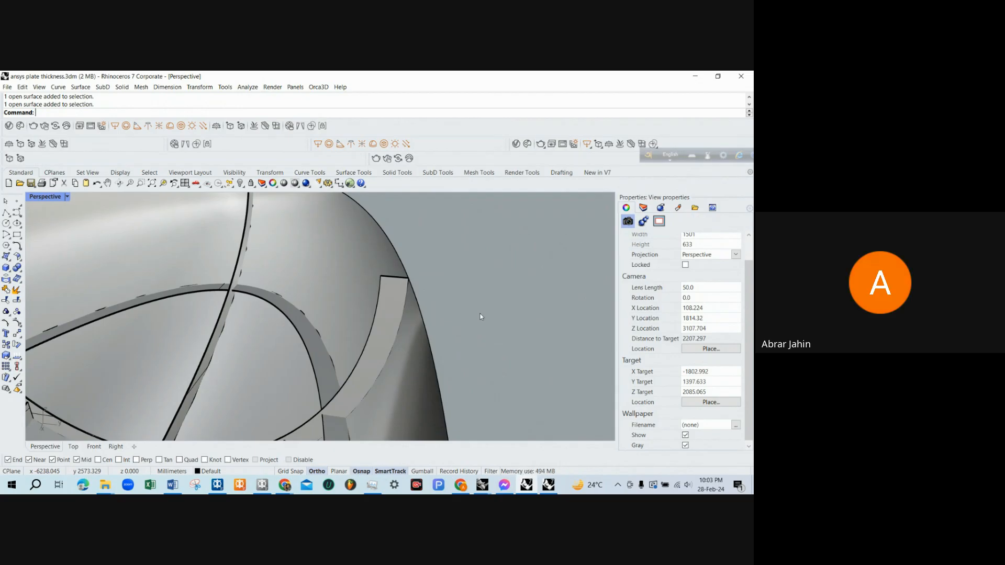
scroll(481, 316, down, 5)
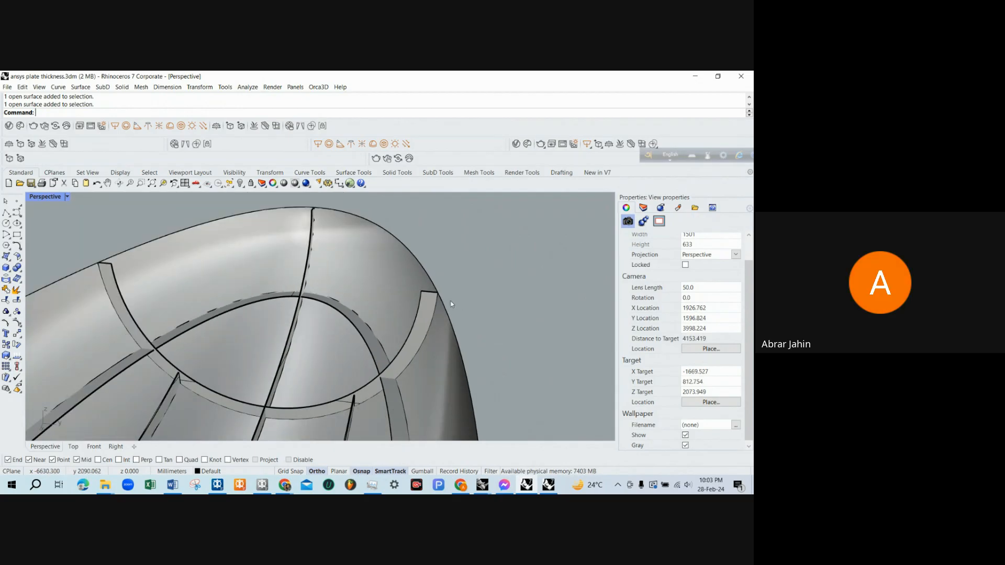
scroll(449, 300, up, 3)
key(Return)
drag(393, 266, 474, 367)
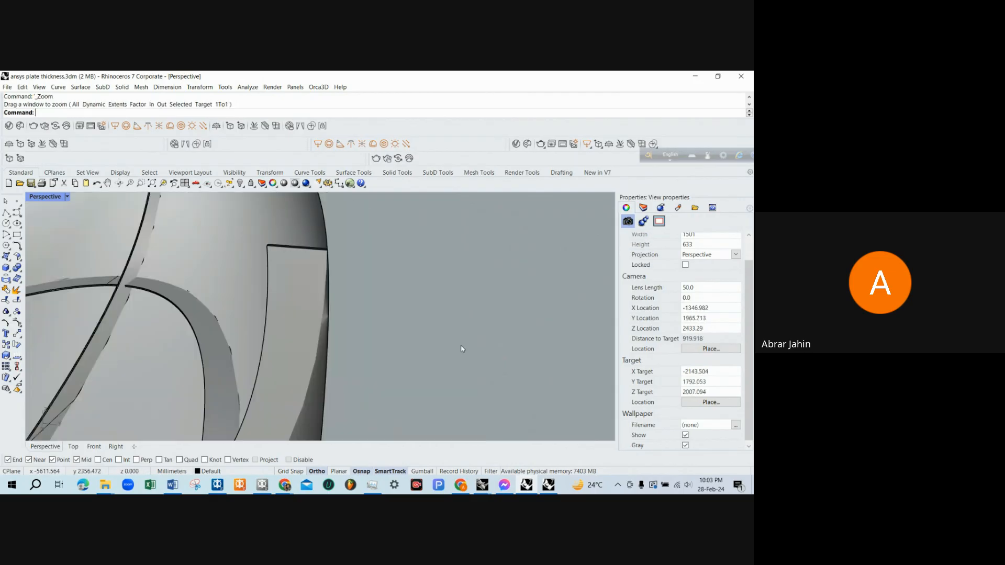
mouse_move(366, 288)
right_down()
mouse_move(389, 297)
mouse_move(357, 271)
mouse_move(351, 287)
right_up()
click(341, 291)
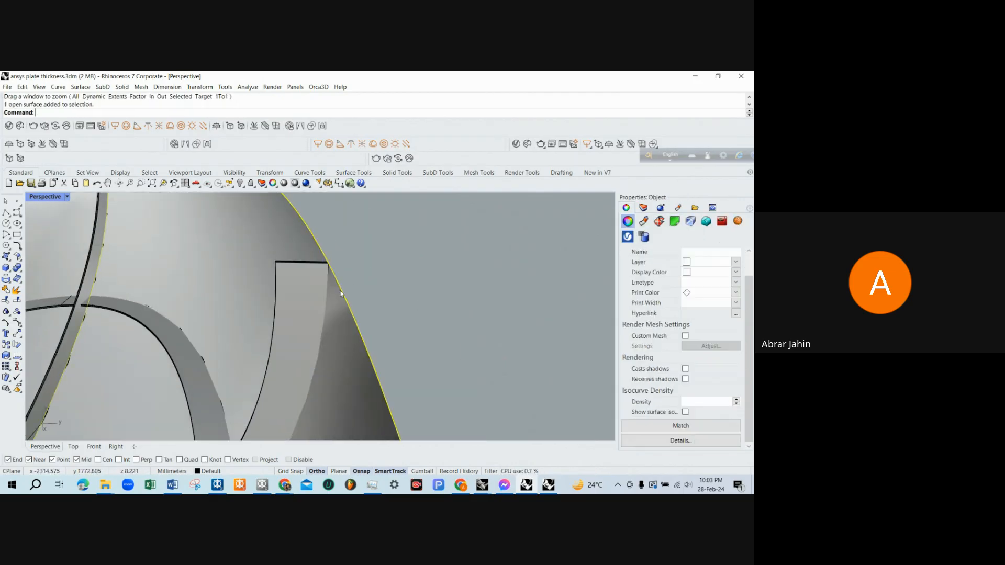
click(325, 274)
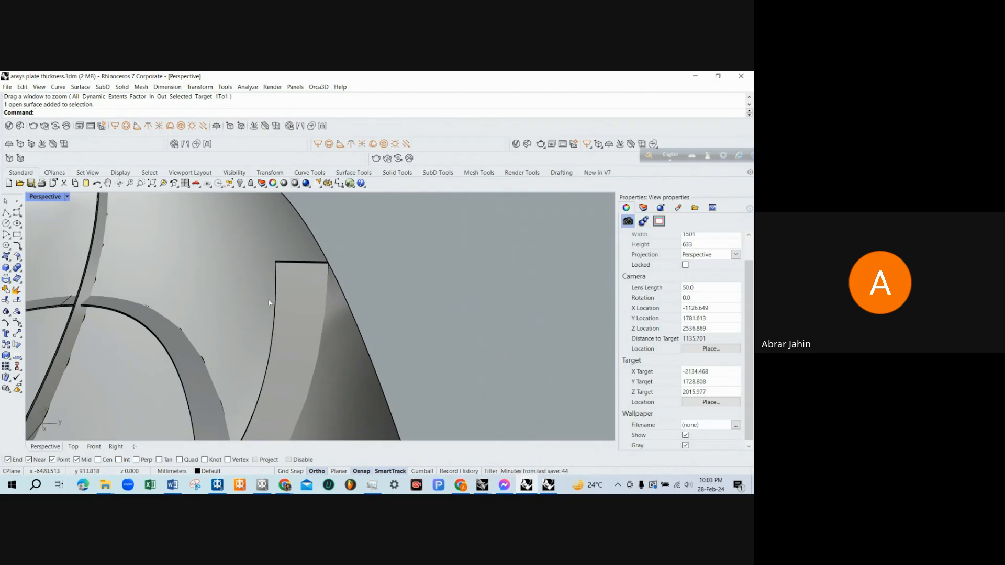
Try to offset the grey hull surface inward as a 10 mm thick solid with OffsetSrf, deleting the input surface.
click(336, 305)
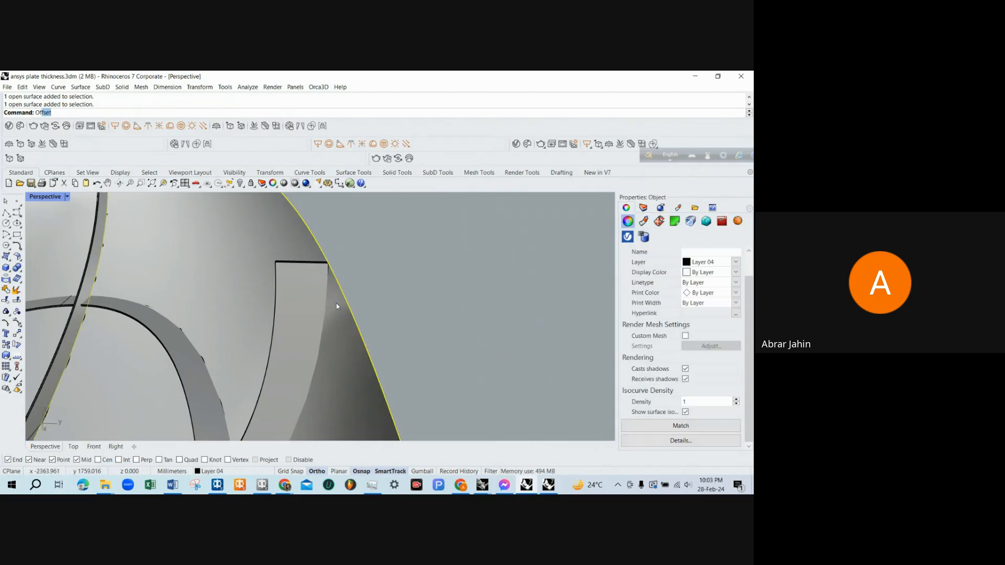
key(Down)
key(Down)
key(Down)
key(Down)
key(Down)
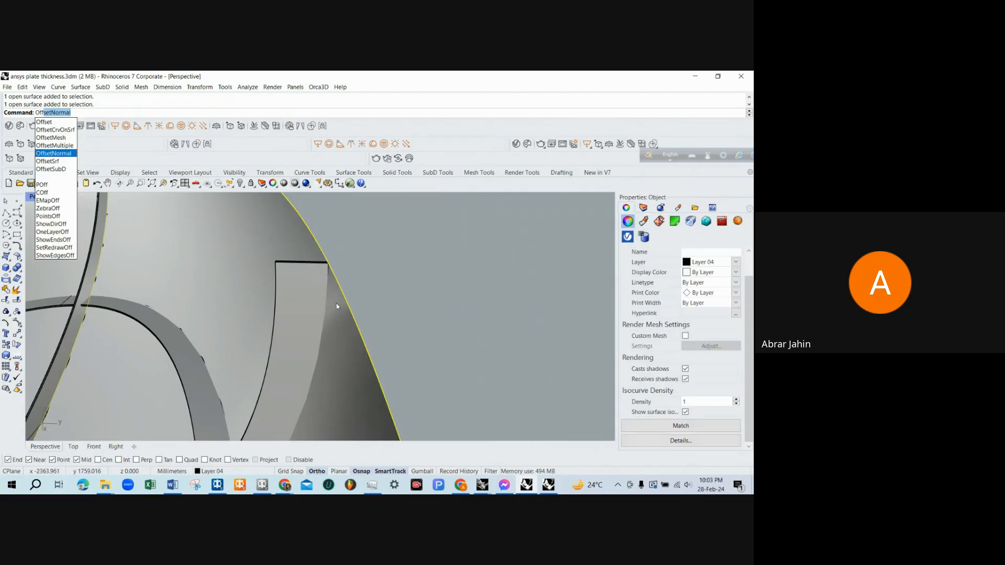
key(Return)
scroll(337, 306, down, 4)
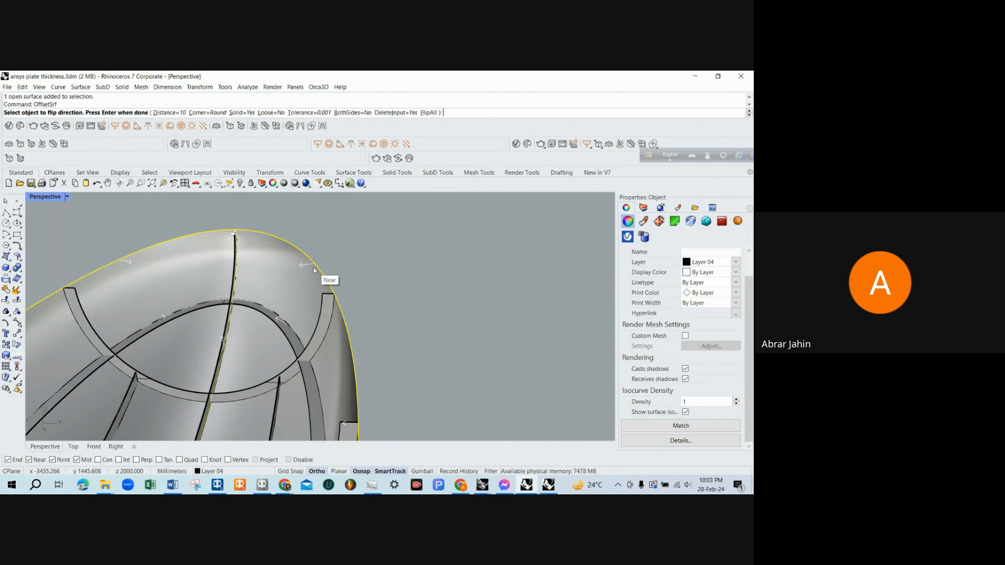
scroll(328, 278, up, 3)
key(Return)
scroll(334, 314, up, 5)
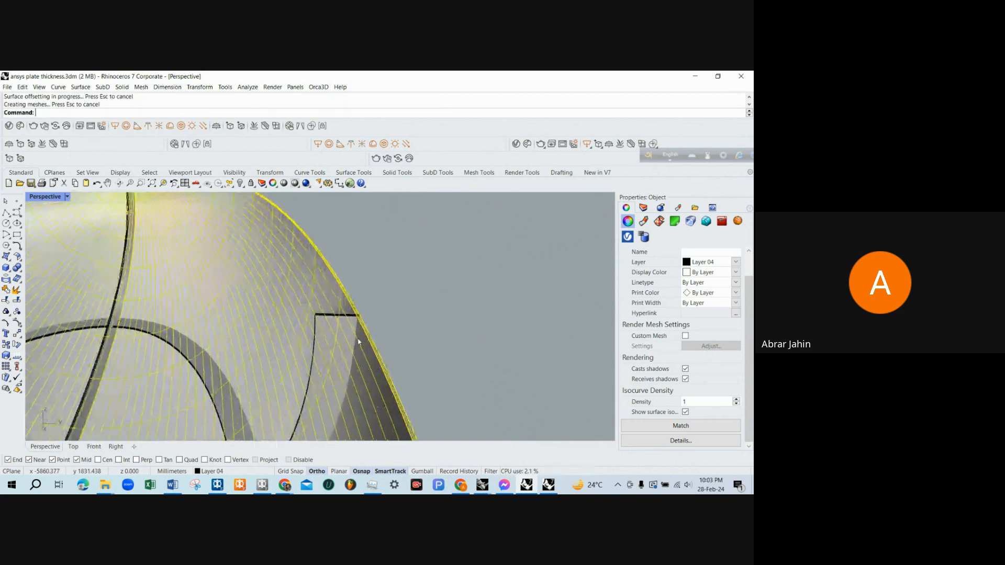
Check how the inward-thickened hull intersects the transverse stiffener's end, and undo the hull offset.
scroll(333, 314, up, 2)
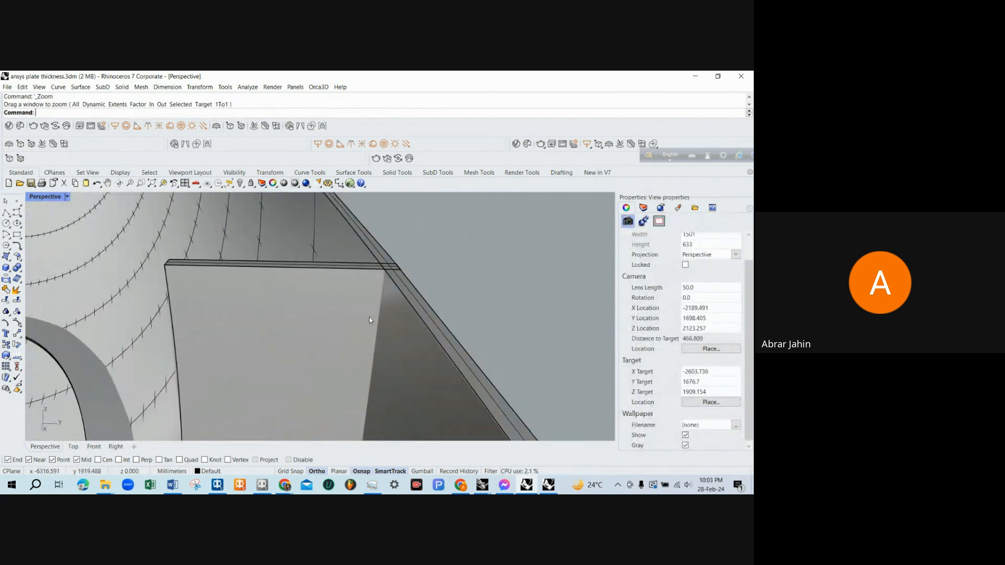
right_drag(416, 277, 390, 296)
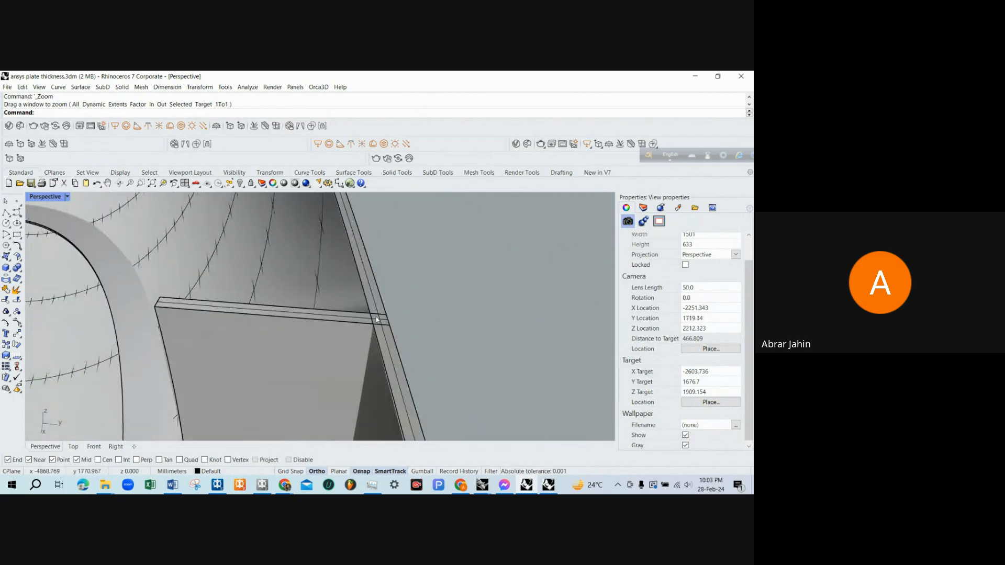
key(ctrl+z)
Offset the grey hull surface outward as a 10 mm thick solid with OffsetSrf, flipping the offset direction and deleting the input.
scroll(388, 317, down, 6)
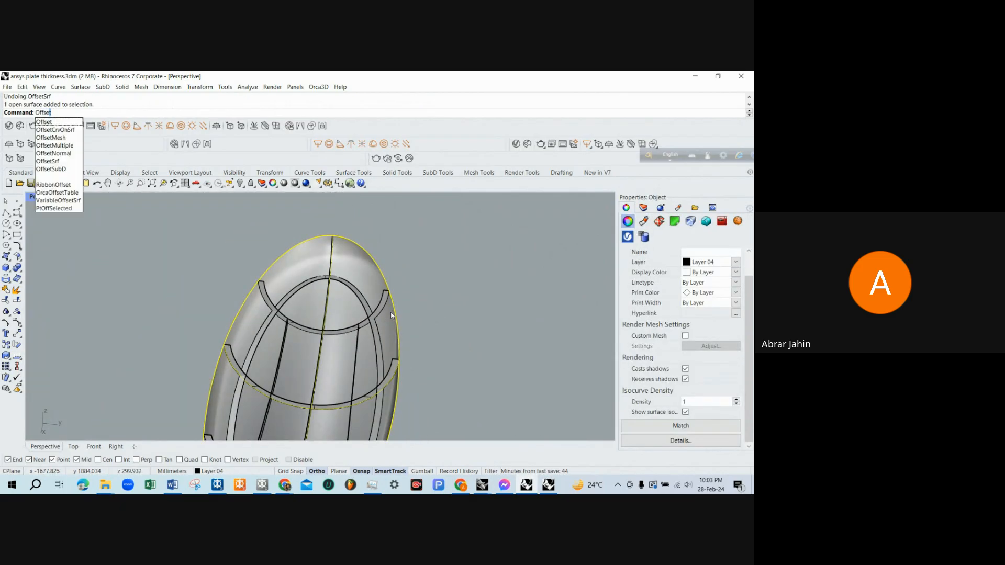
click(66, 162)
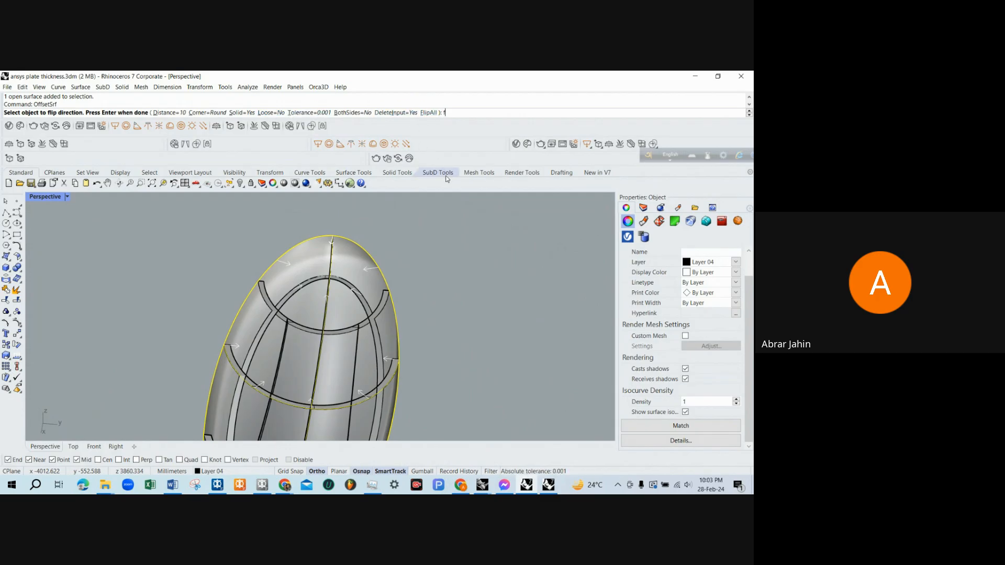
key(Return)
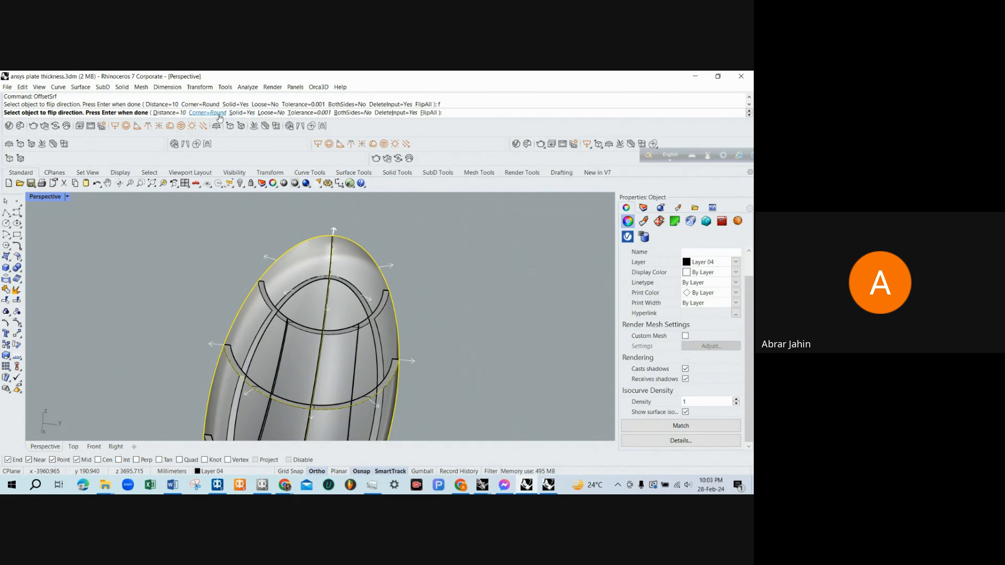
scroll(379, 281, up, 3)
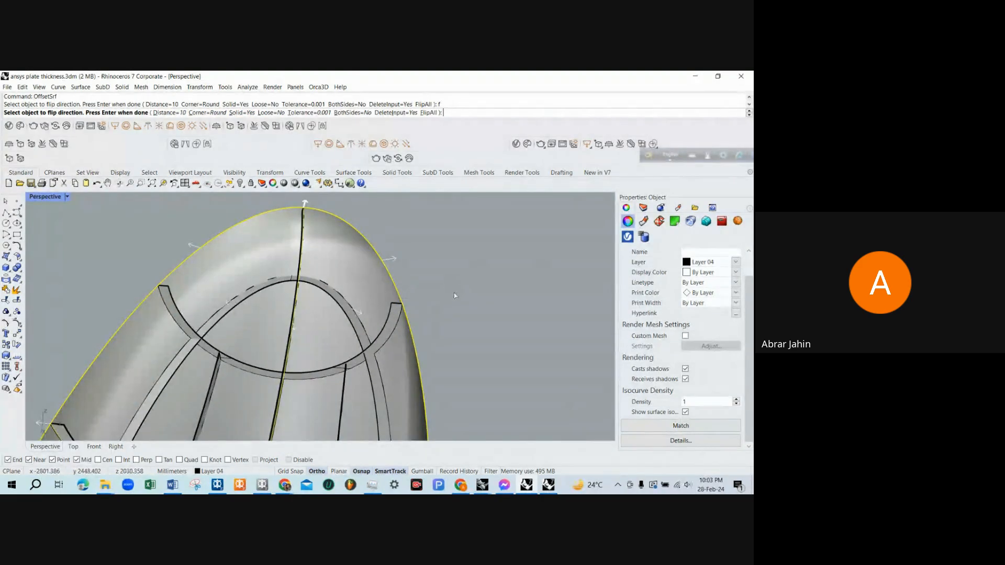
key(Return)
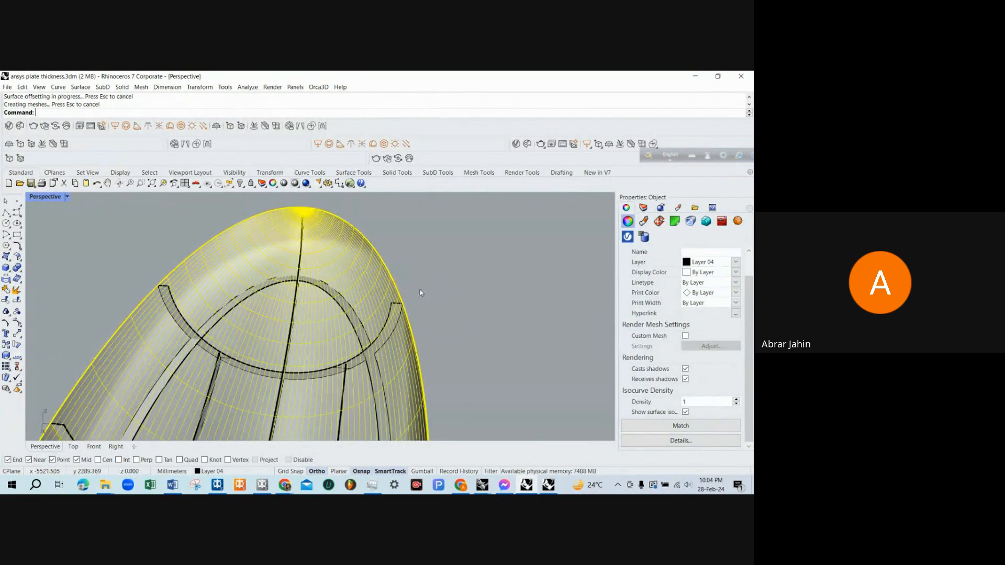
Examine in perspective how the foremost transverse stiffener's upper end meets the inner face of the outward-thickened hull.
scroll(420, 290, up, 5)
scroll(409, 320, up, 10)
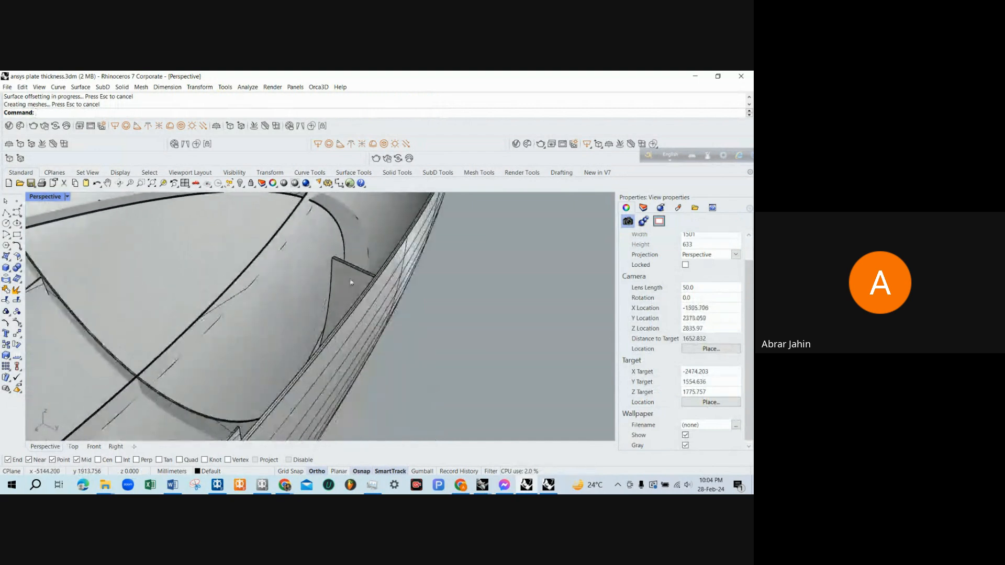
right_drag(406, 290, 453, 296)
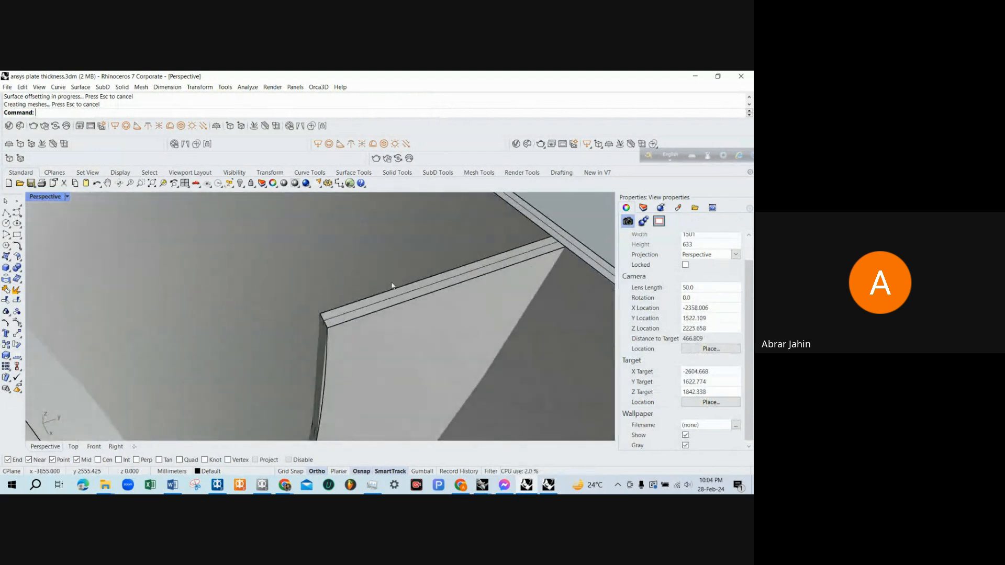
scroll(314, 291, down, 12)
scroll(336, 287, up, 8)
right_drag(351, 273, 426, 262)
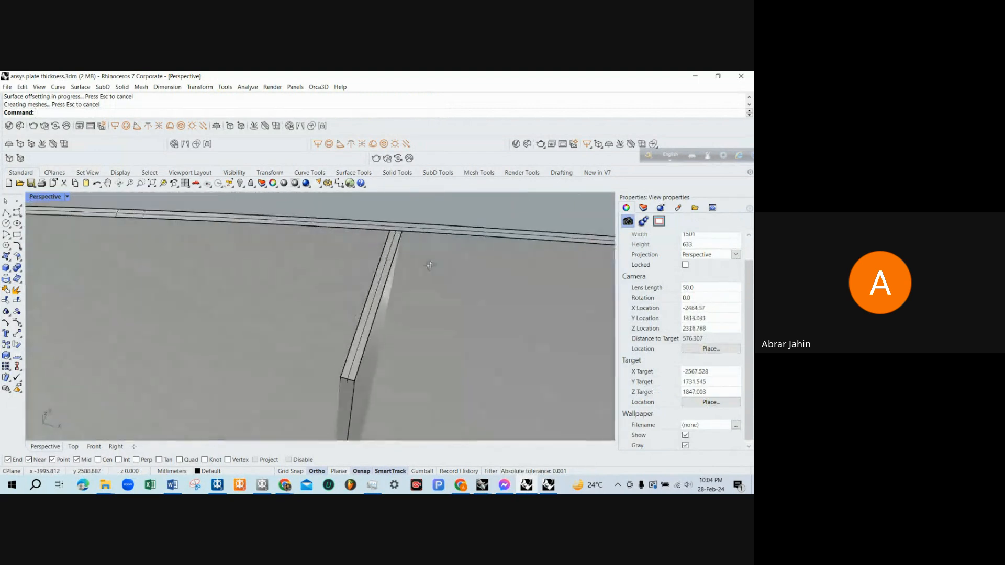
scroll(400, 231, up, 9)
right_drag(401, 231, 356, 291)
scroll(265, 293, down, 6)
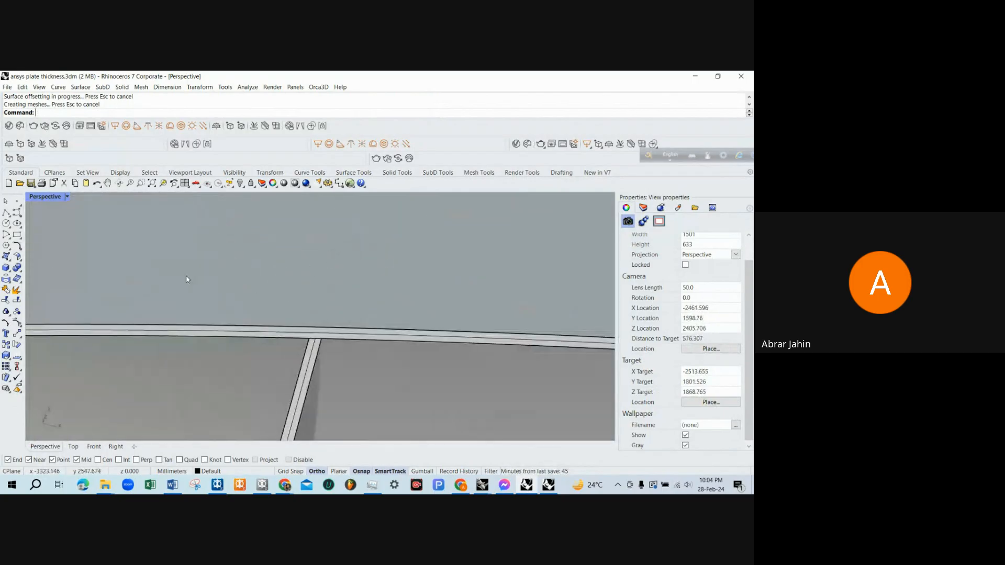
Examine the same stiffener-to-hull junction close up in a maximized Top view.
double_click(46, 199)
scroll(163, 234, down, 3)
scroll(202, 243, up, 5)
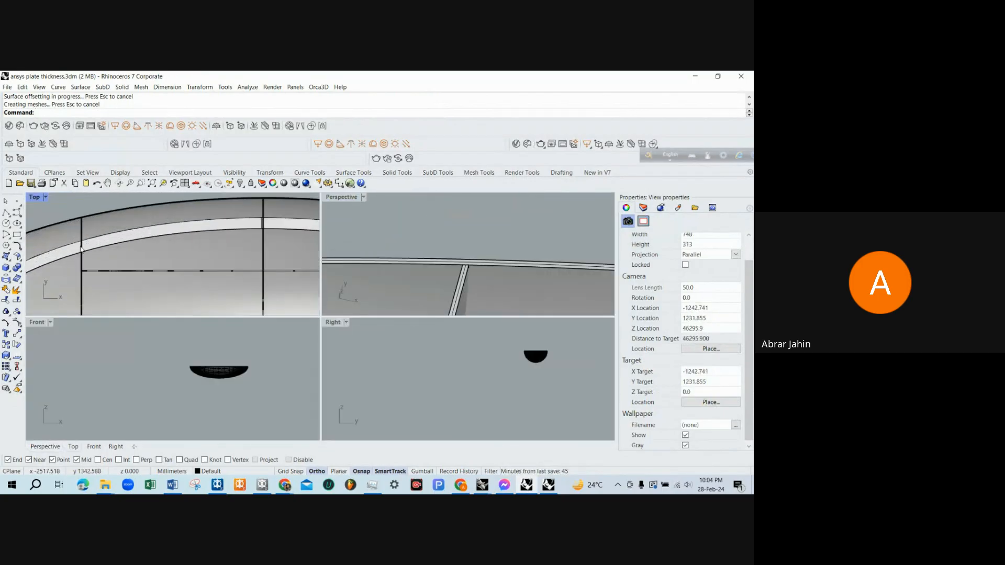
scroll(105, 256, up, 3)
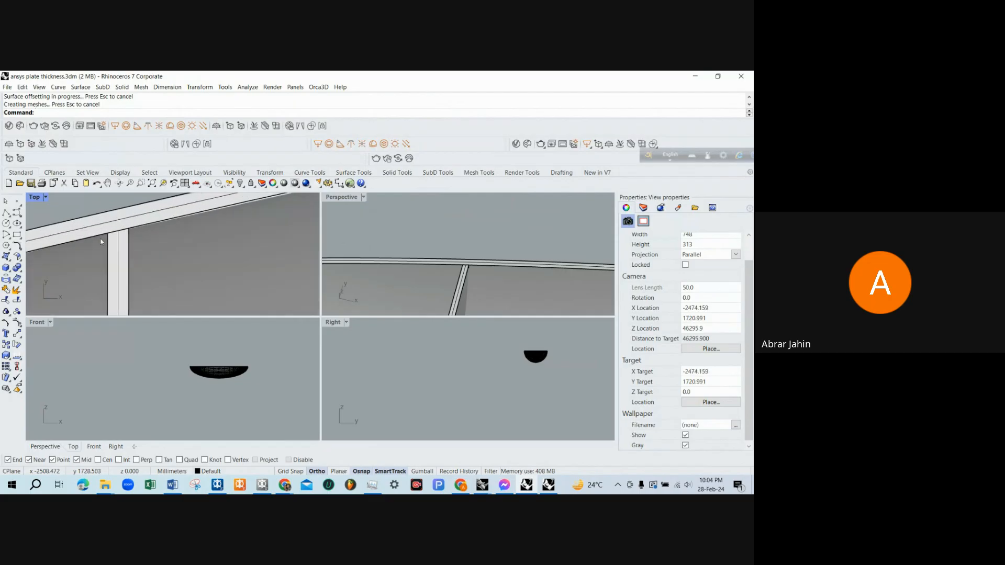
double_click(35, 198)
scroll(170, 279, up, 2)
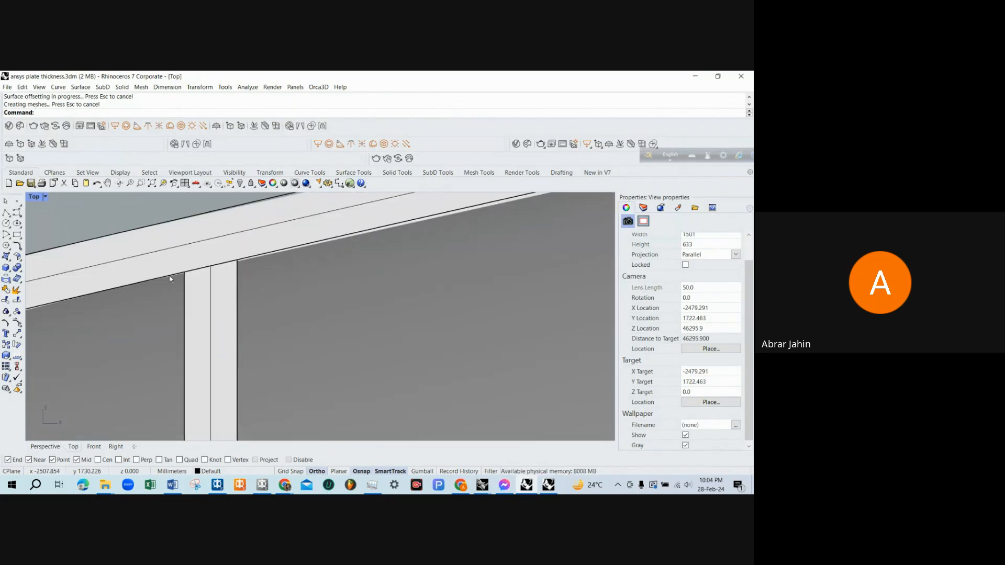
scroll(219, 262, down, 2)
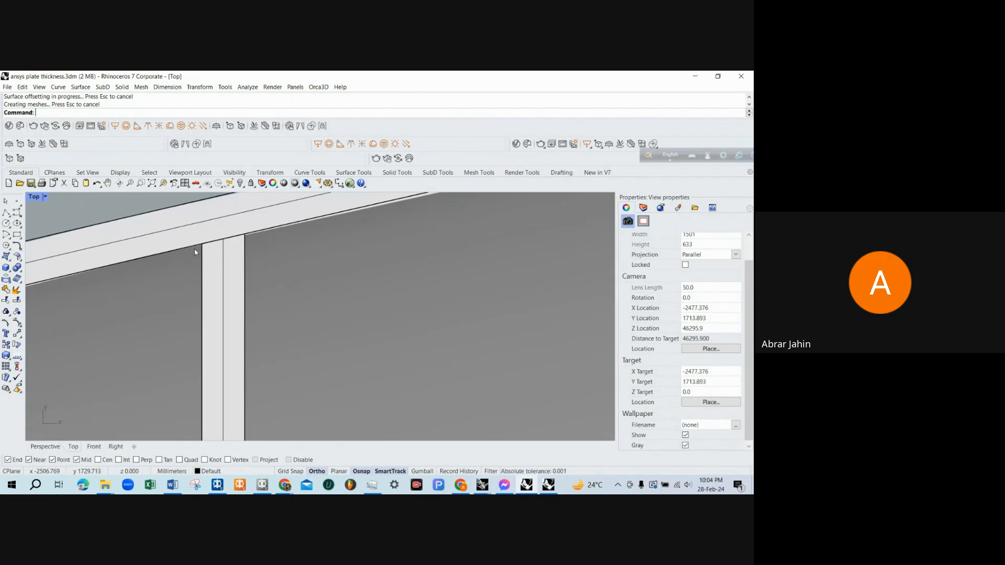
scroll(233, 244, up, 2)
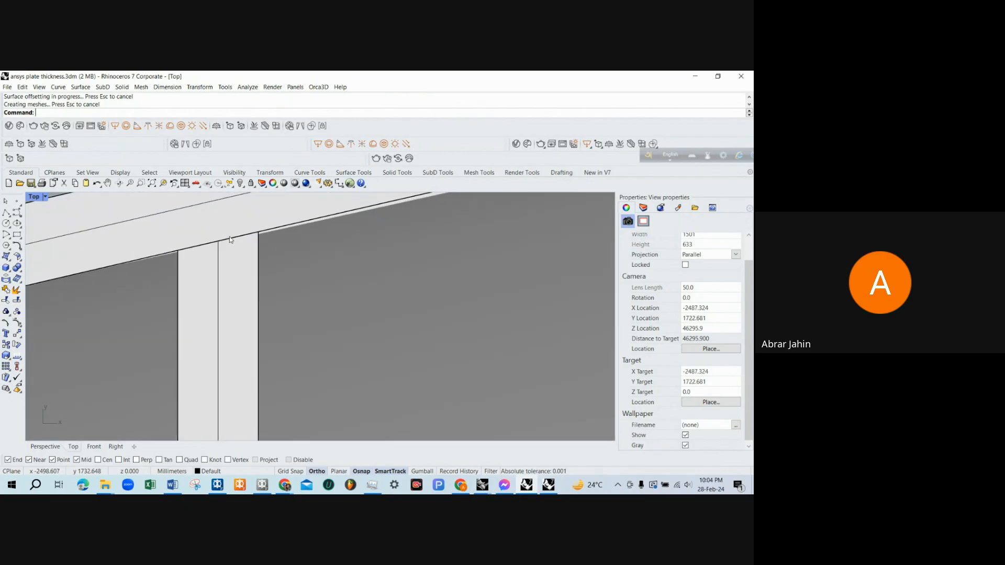
Draw a straight polyline across the stiffener's width from its corner at the hull plate, and delete it again.
click(6, 212)
click(178, 250)
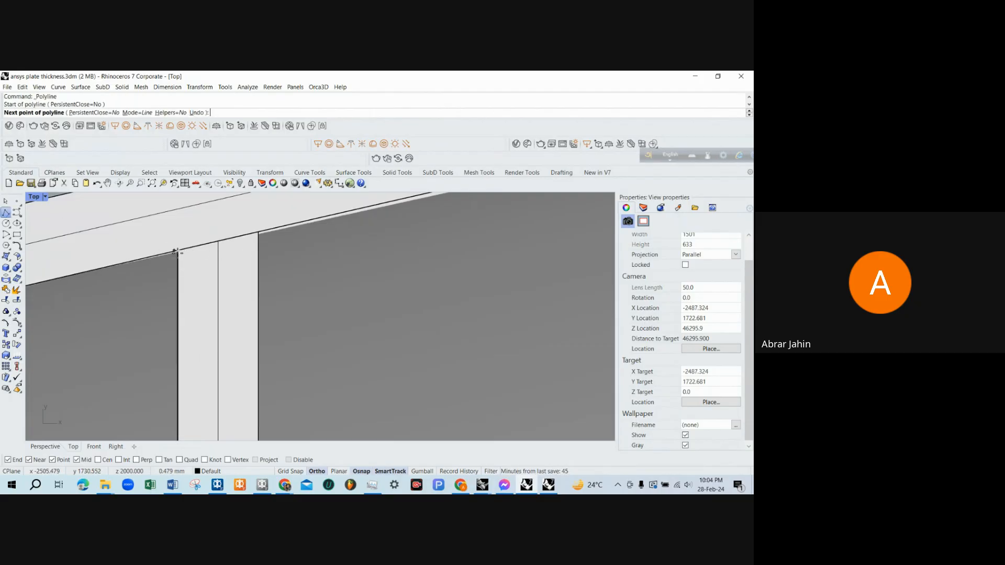
click(259, 251)
right_click(257, 252)
click(238, 253)
key(Escape)
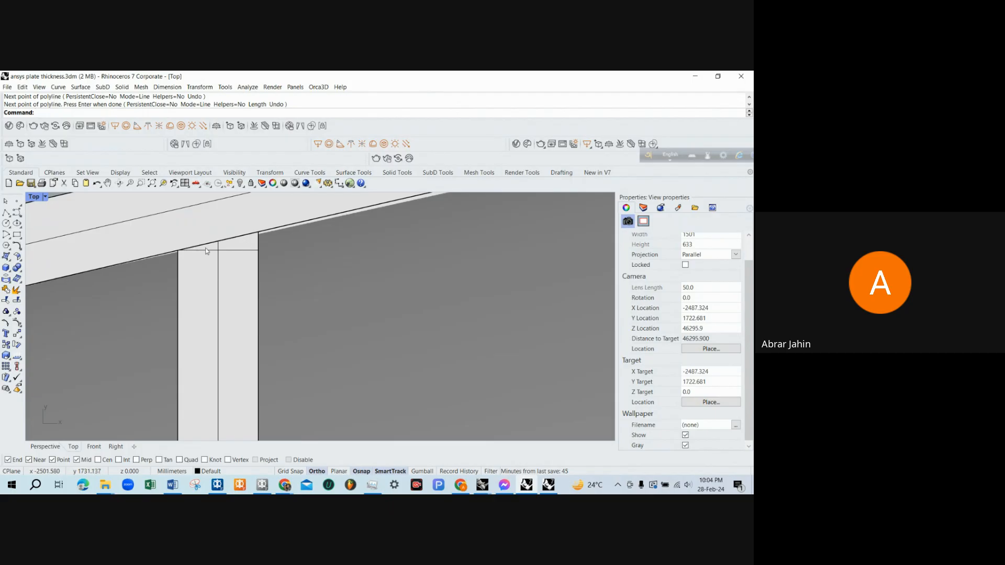
click(229, 250)
right_click(229, 251)
key(Delete)
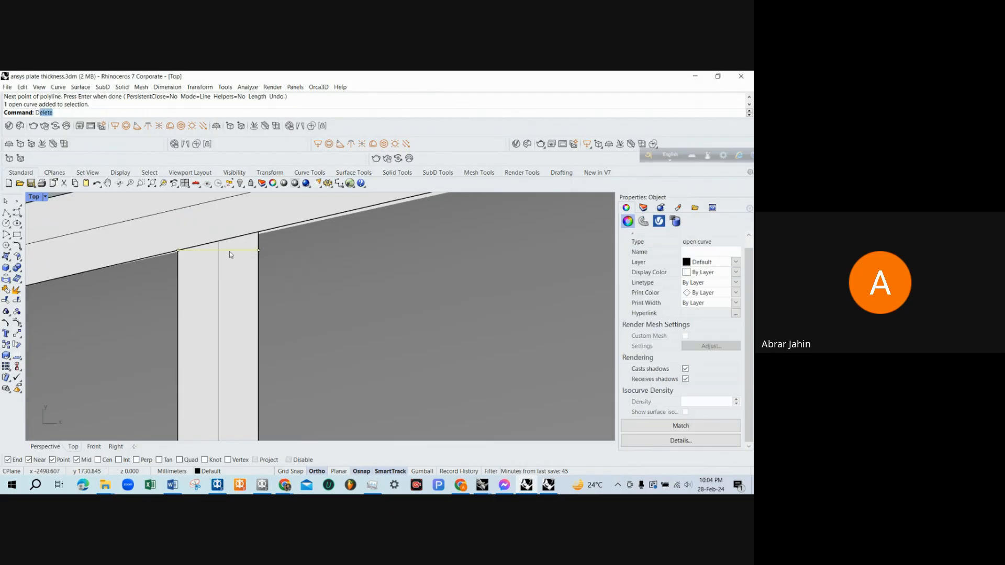
Examine the whole stiffened hull in the Top view and in a maximized Perspective view.
scroll(229, 250, down, 20)
scroll(195, 262, down, 5)
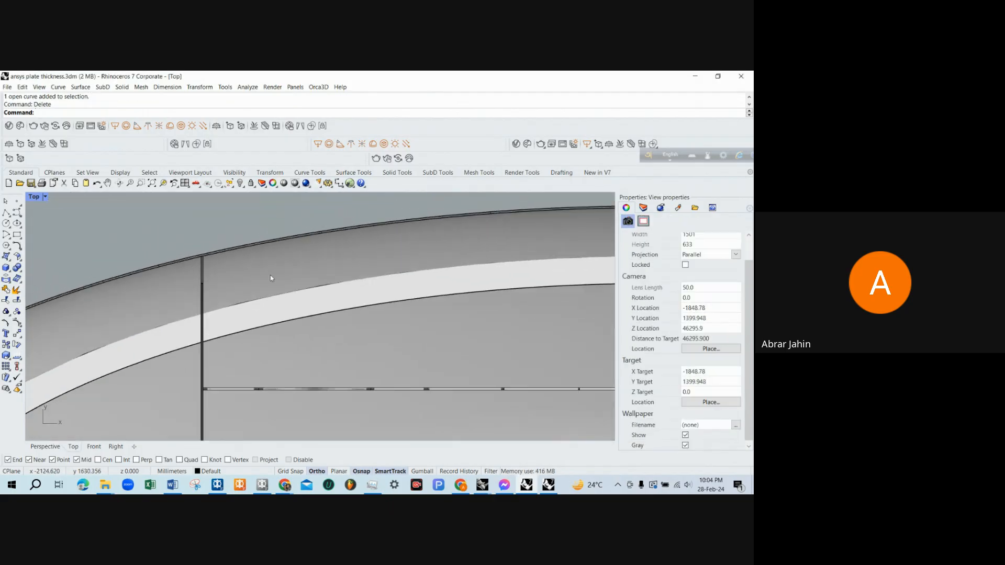
scroll(199, 246, down, 10)
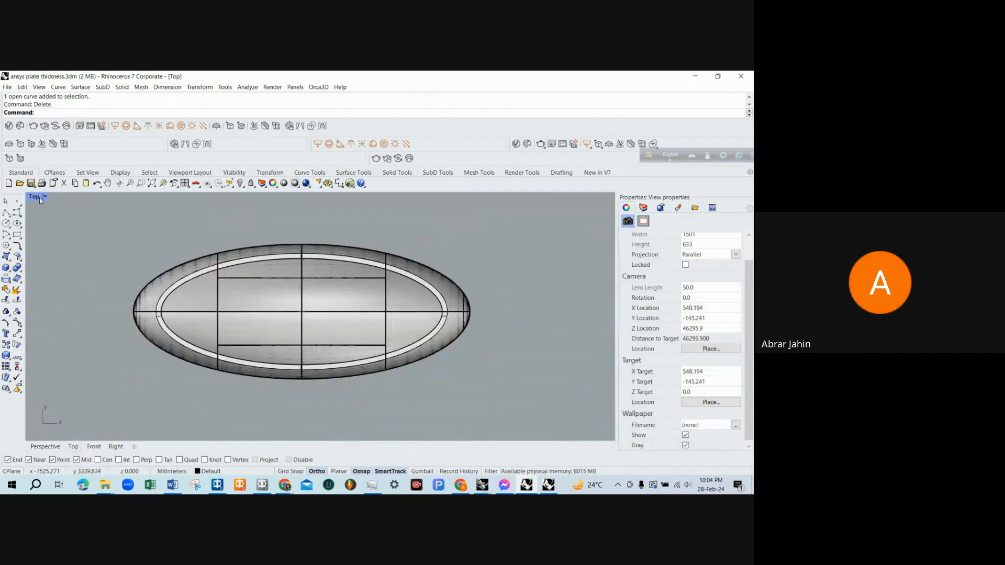
double_click(41, 200)
double_click(332, 197)
scroll(316, 258, down, 8)
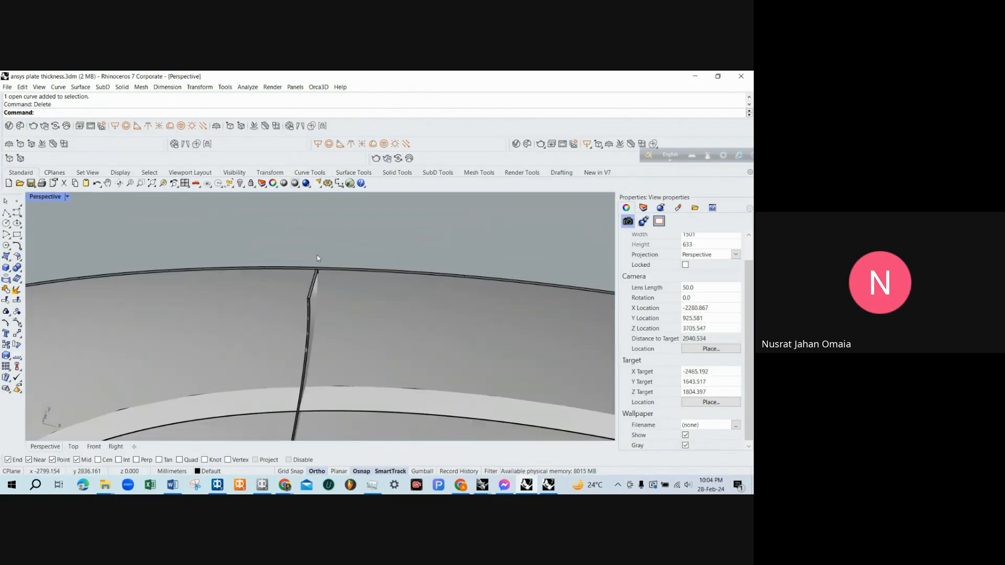
right_drag(316, 258, 296, 242)
scroll(270, 265, down, 5)
scroll(270, 266, down, 8)
right_drag(202, 216, 359, 307)
scroll(213, 294, down, 5)
scroll(359, 307, up, 10)
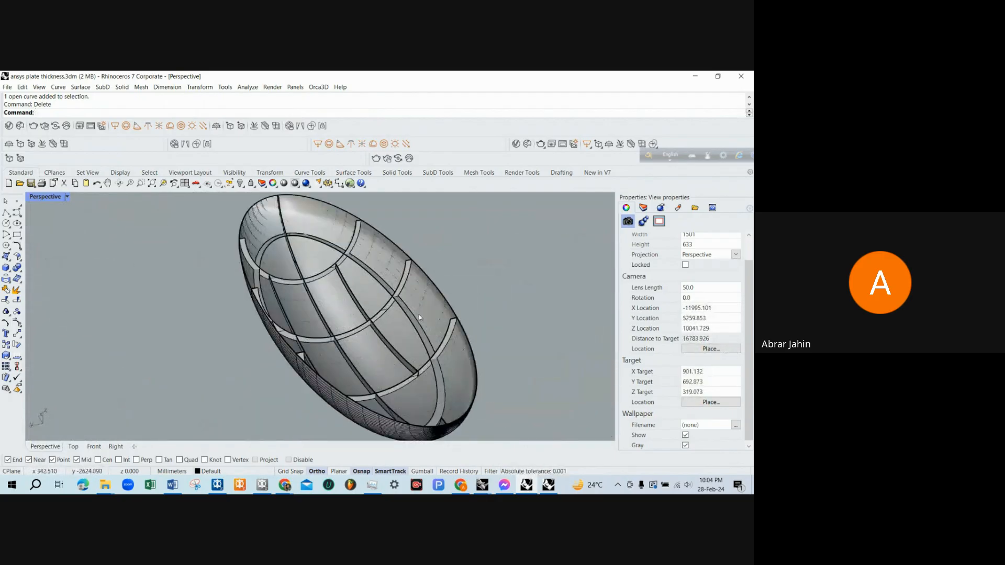
click(398, 321)
shift+click(367, 313)
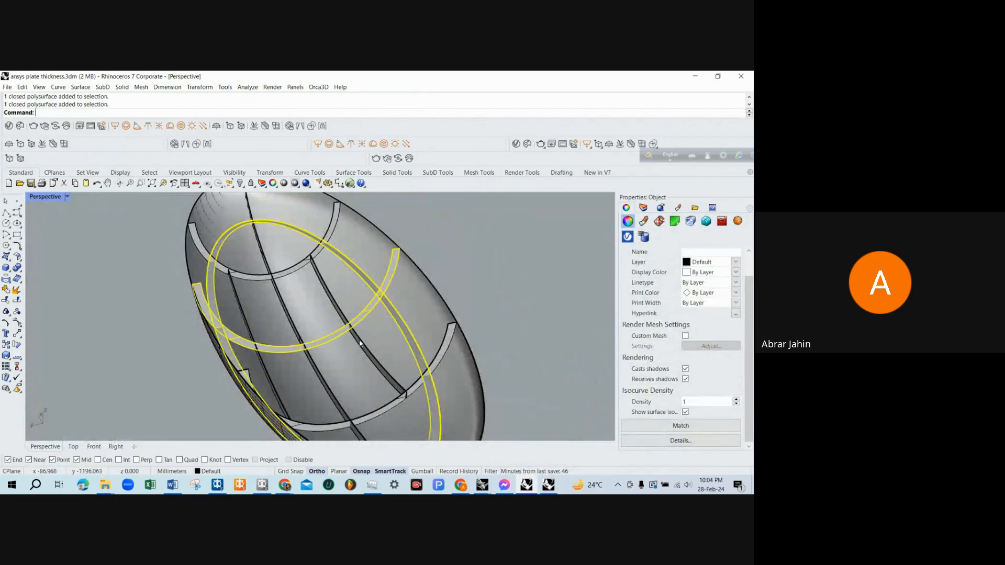
shift+click(360, 342)
shift+click(316, 365)
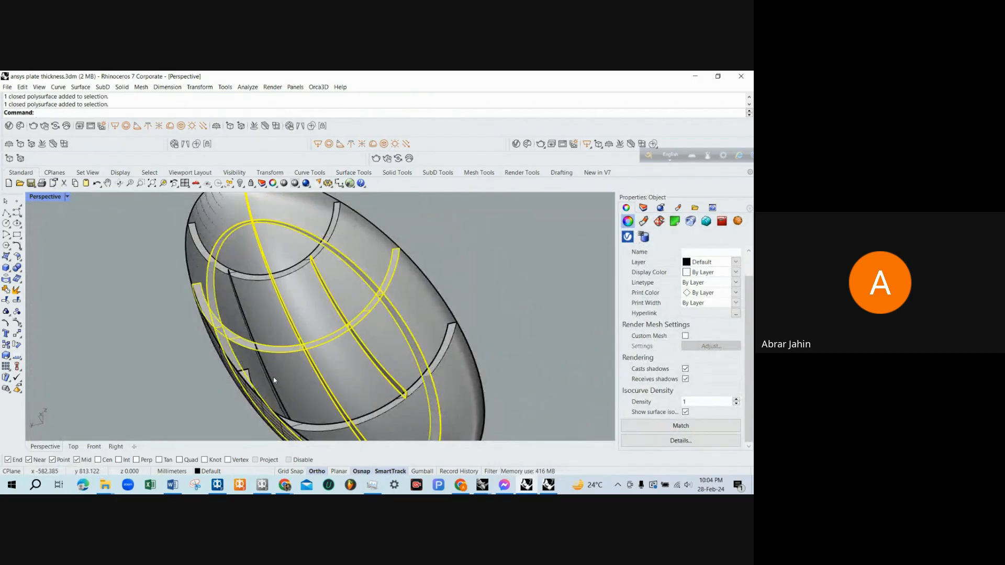
right_drag(274, 381, 224, 358)
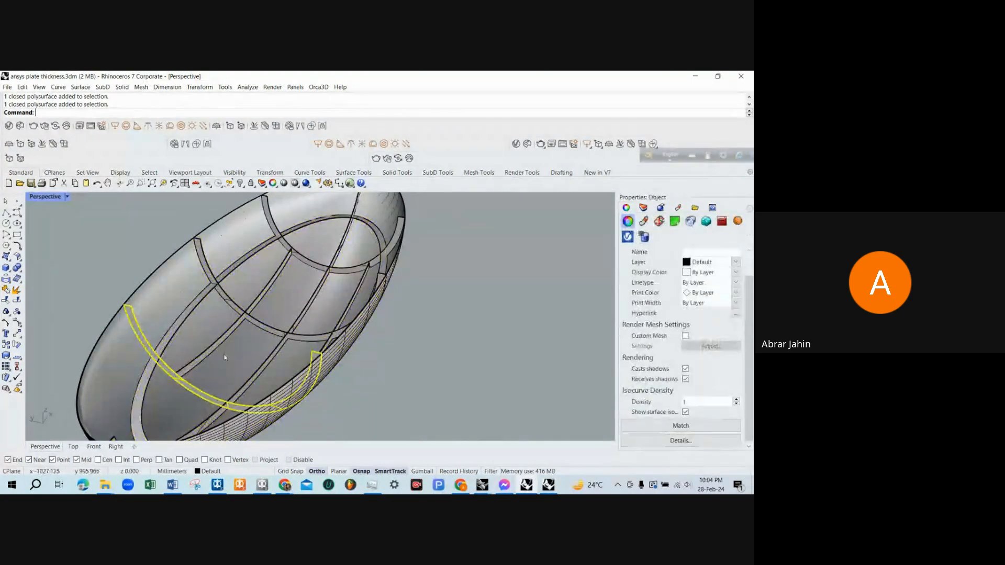
right_drag(245, 301, 312, 279)
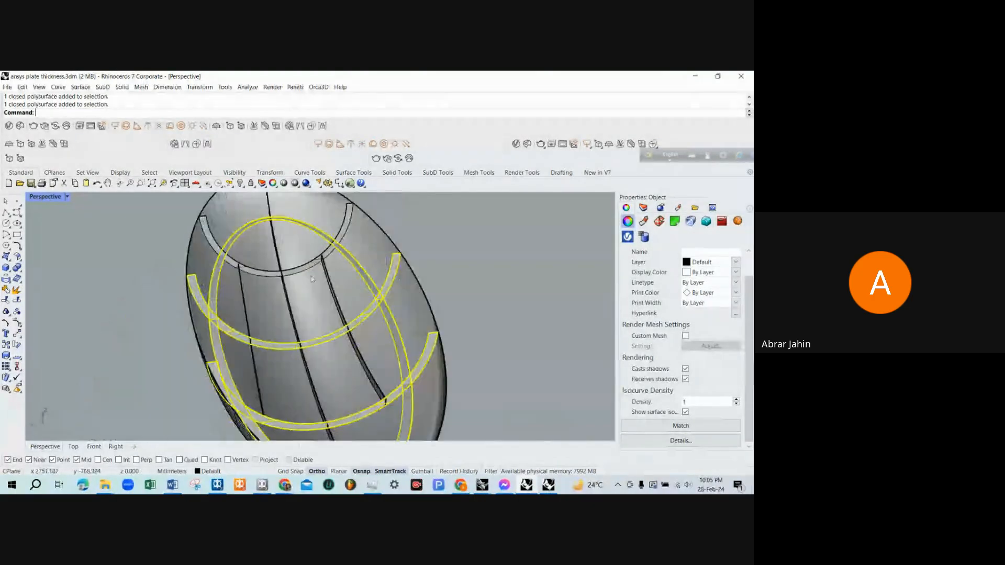
shift+click(303, 267)
shift+click(330, 278)
key(Escape)
Select the hull plate and all stiffeners together and merge them into one solid with BooleanUnion.
scroll(316, 326, down, 9)
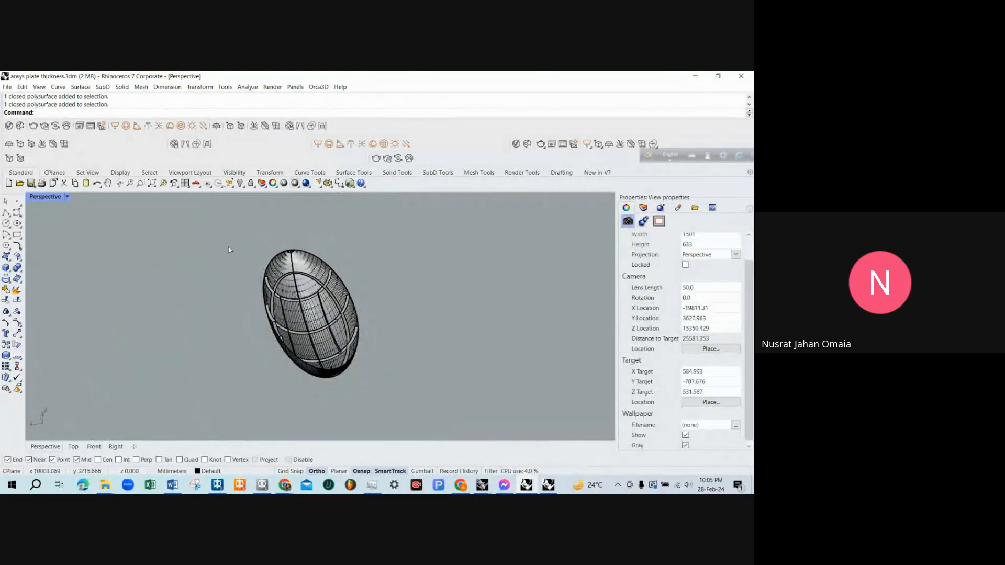
drag(229, 250, 441, 434)
text(B)
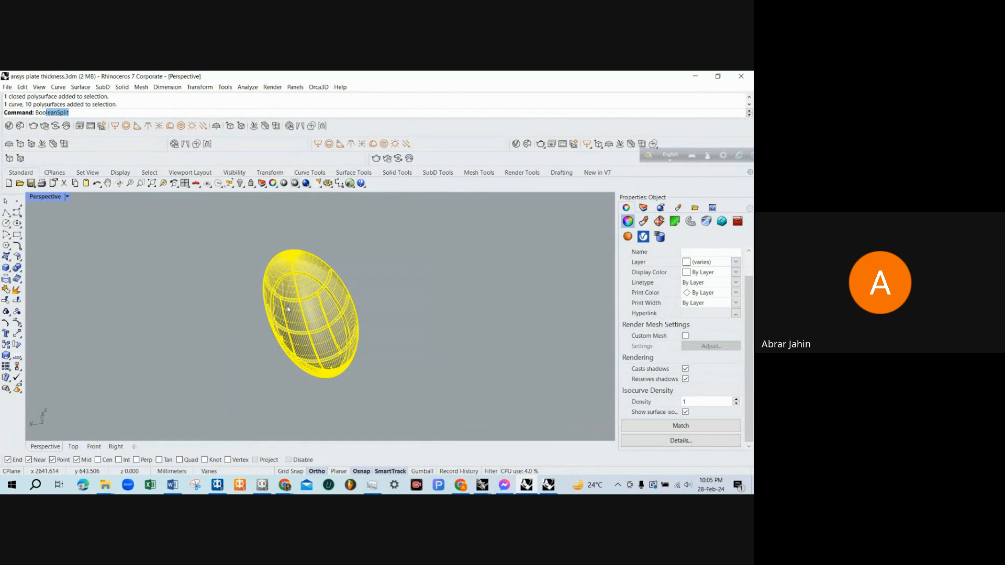
text(oo)
key(Down)
key(Down)
key(Down)
key(Down)
key(Down)
key(Return)
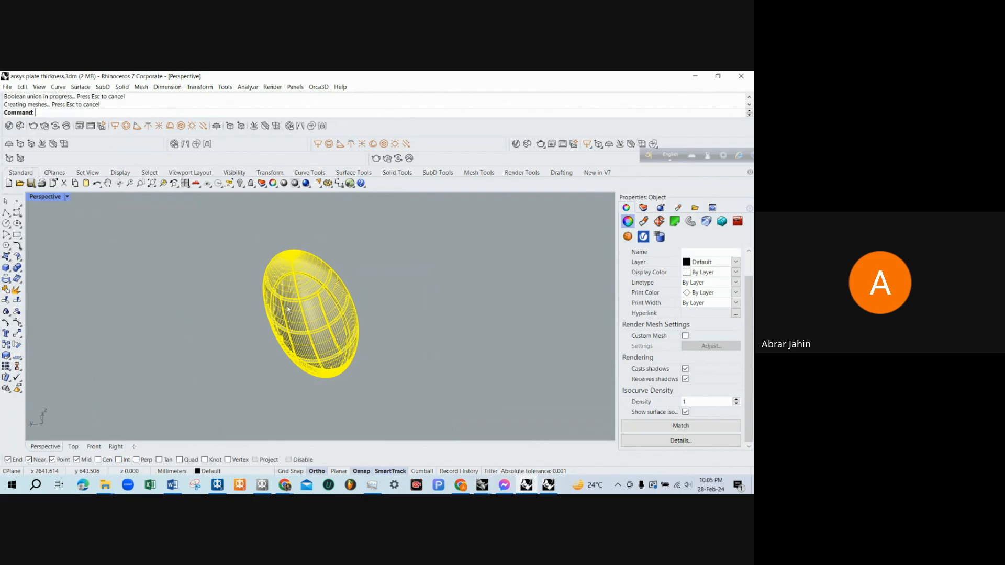
Select the united hull solid and turn off the display of its surface isocurves.
scroll(375, 291, up, 4)
click(375, 291)
click(324, 314)
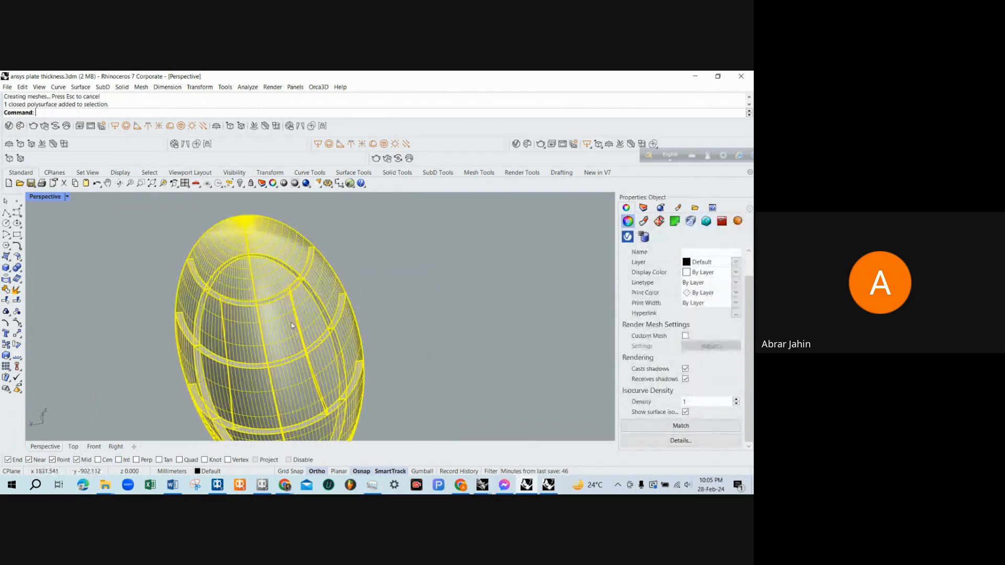
right_drag(335, 319, 539, 278)
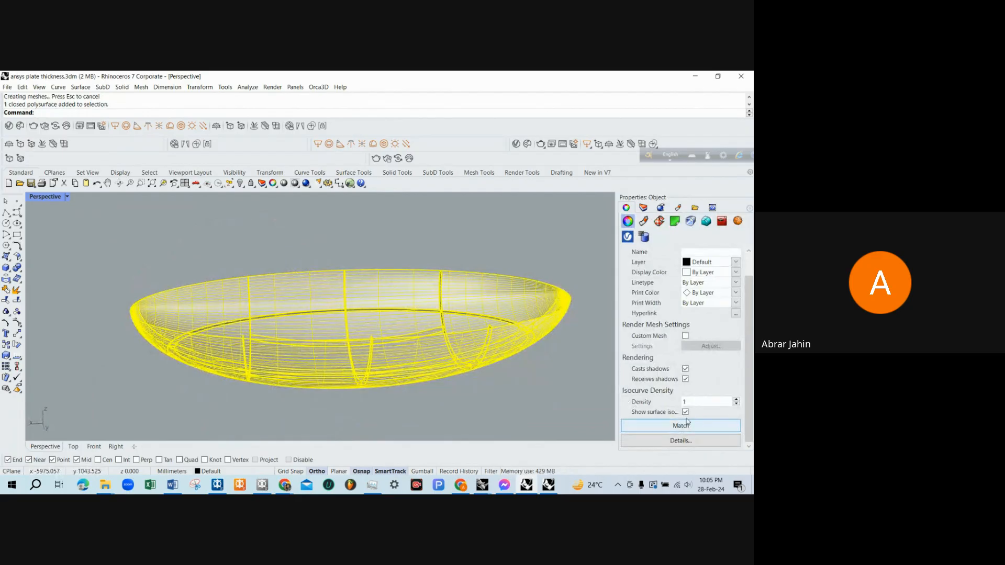
click(589, 402)
click(512, 350)
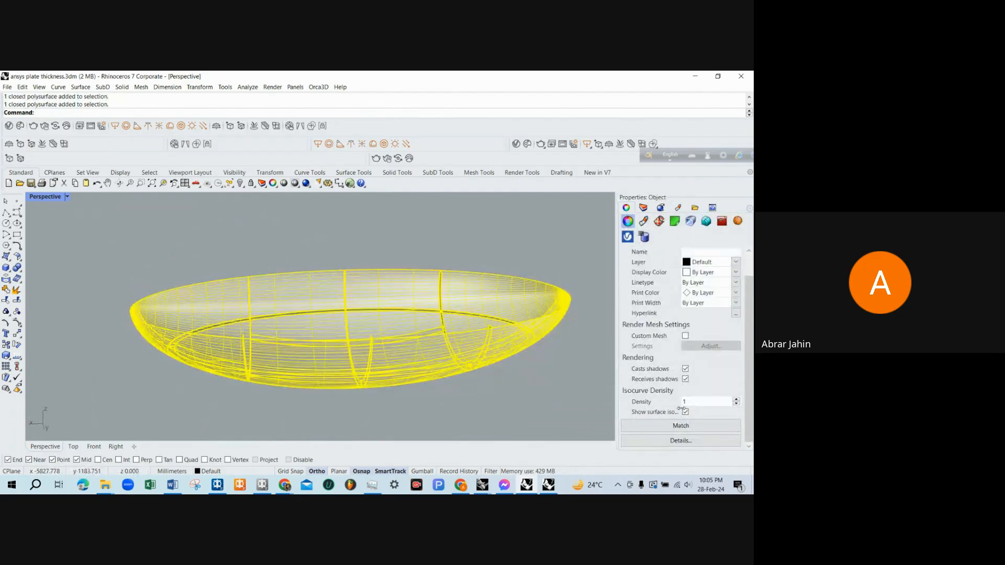
click(470, 390)
right_drag(470, 391, 348, 331)
click(348, 331)
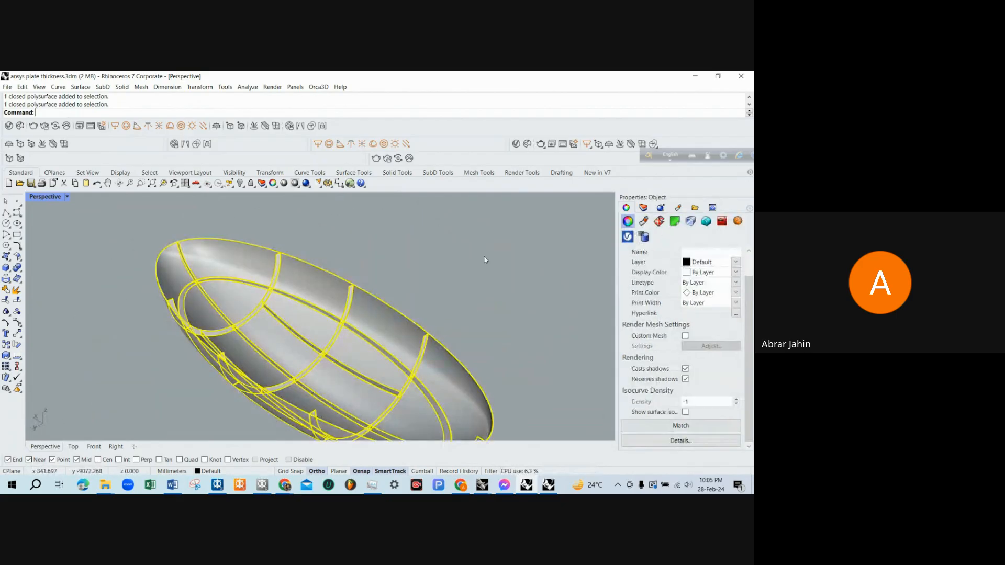
Check the united hull's geometry entry in its object details to verify whether it is a closed solid, and close the description.
click(643, 207)
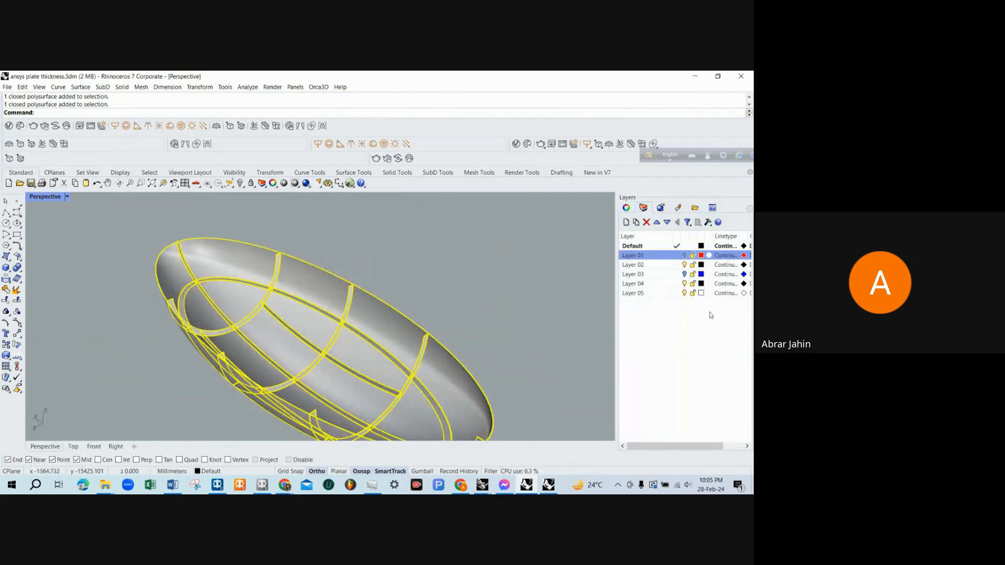
click(626, 207)
click(675, 440)
scroll(463, 315, down, 3)
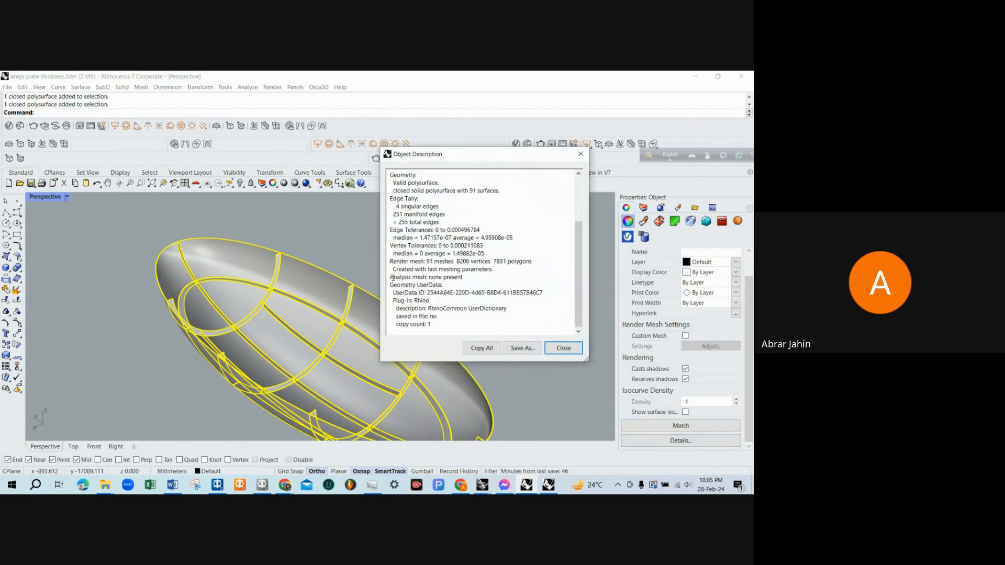
scroll(400, 253, up, 3)
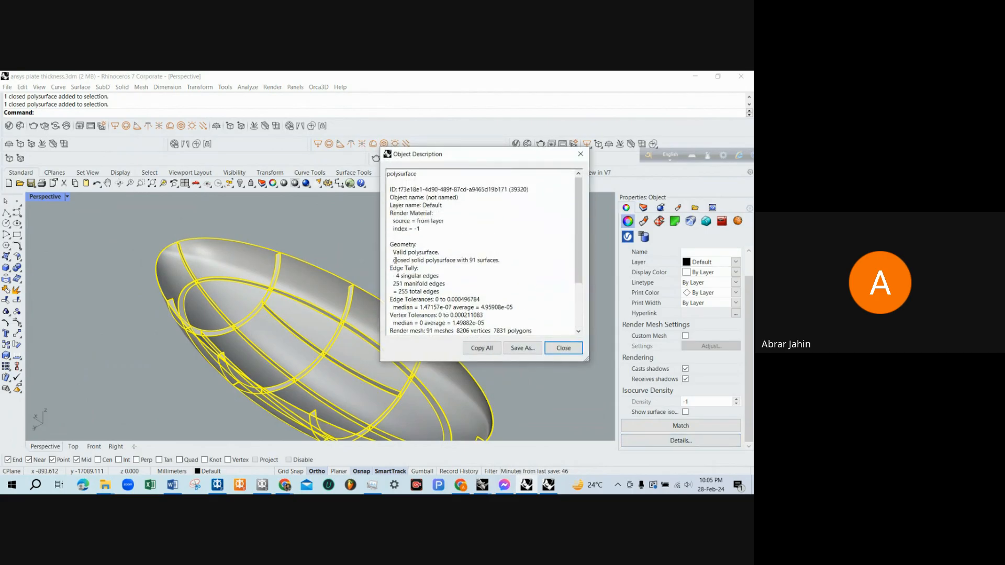
drag(395, 260, 494, 262)
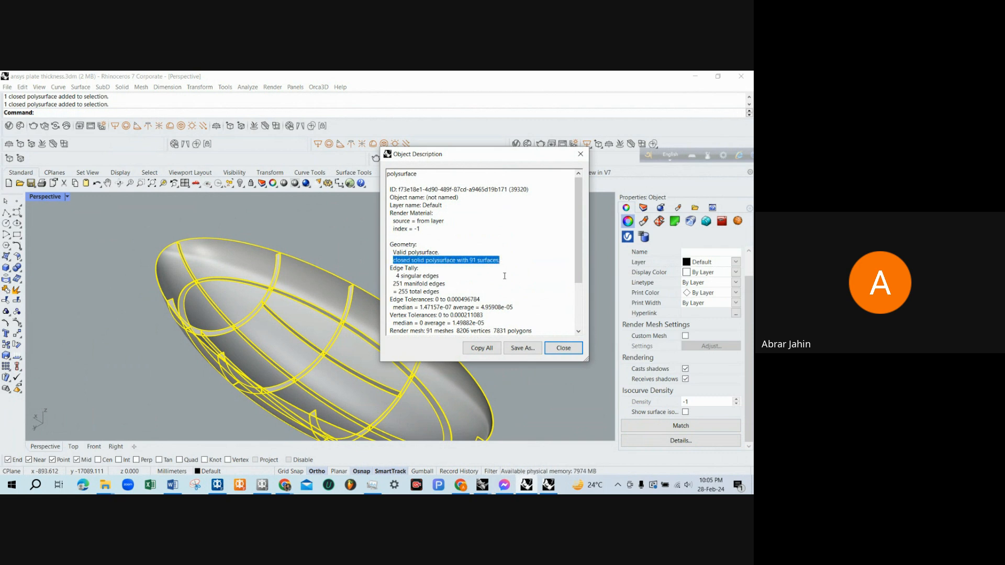
click(555, 348)
Deselect the united hull and show it in the Perspective viewport in Arctic display mode.
click(427, 309)
scroll(348, 330, up, 2)
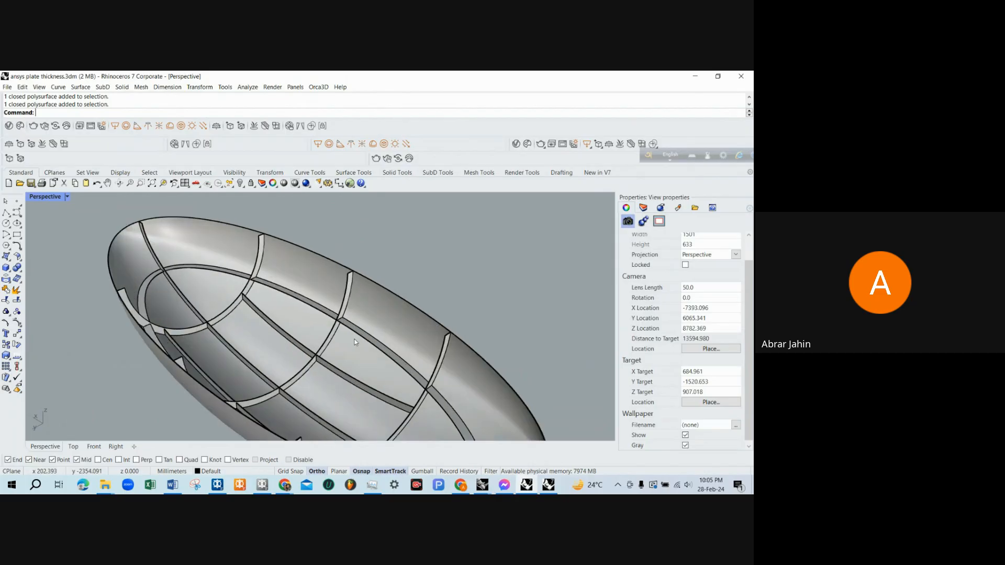
scroll(357, 335, up, 8)
right_drag(359, 322, 411, 308)
scroll(410, 308, down, 8)
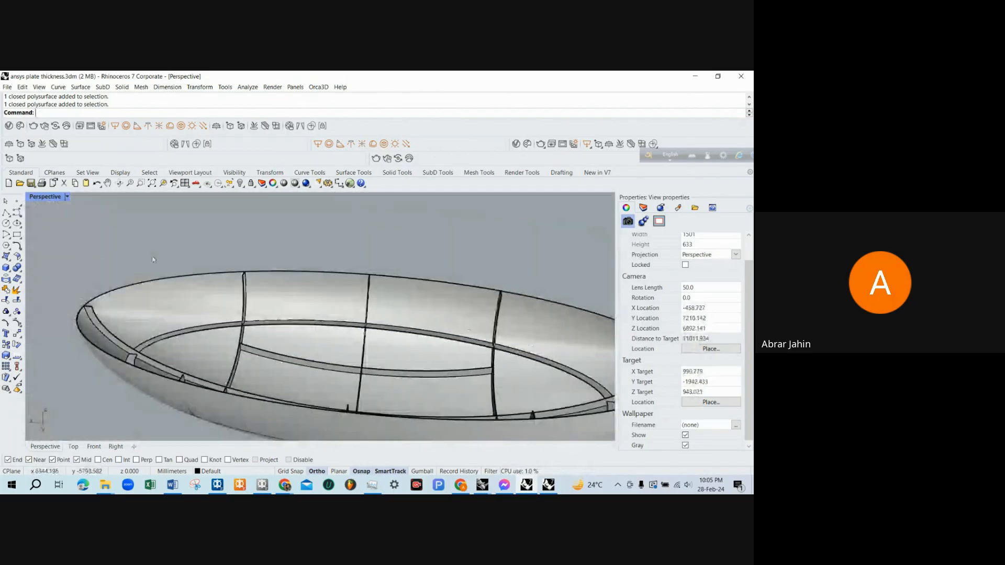
click(67, 196)
click(102, 264)
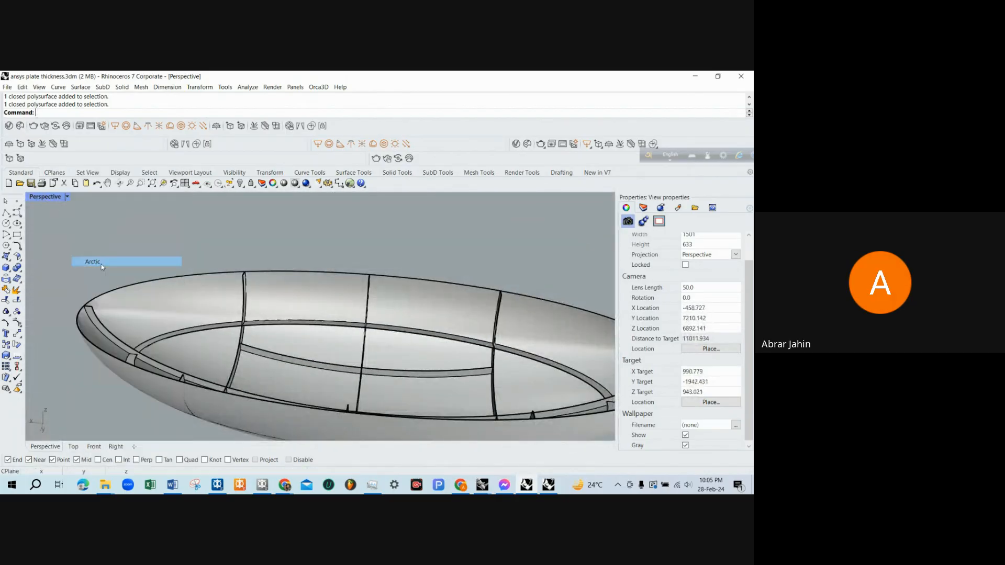
right_drag(372, 323, 341, 337)
scroll(303, 338, down, 7)
scroll(340, 336, up, 7)
Switch to the planing folder in File Explorer and open its SHAWN PLANING ANSYS 2 subfolder.
click(105, 486)
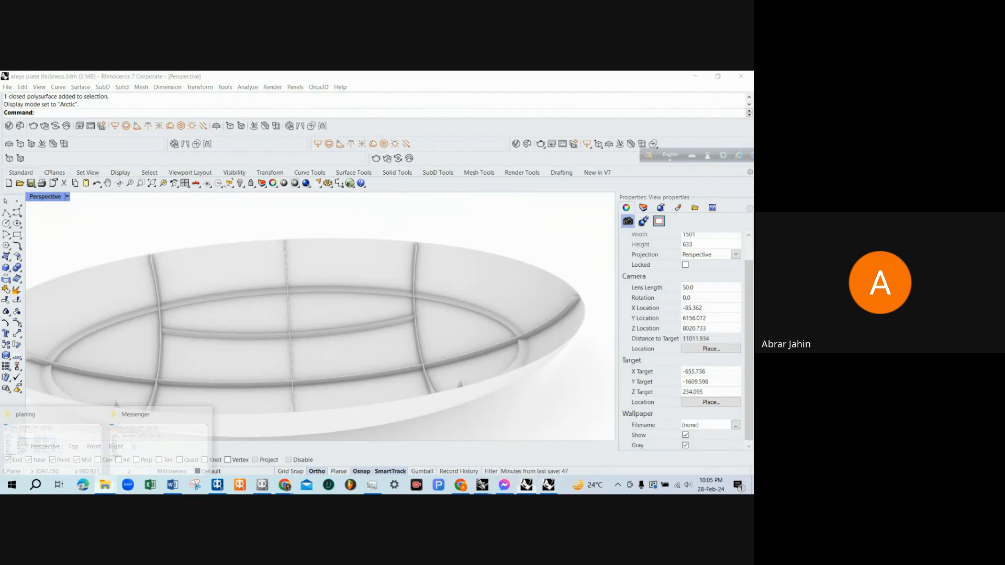
click(73, 456)
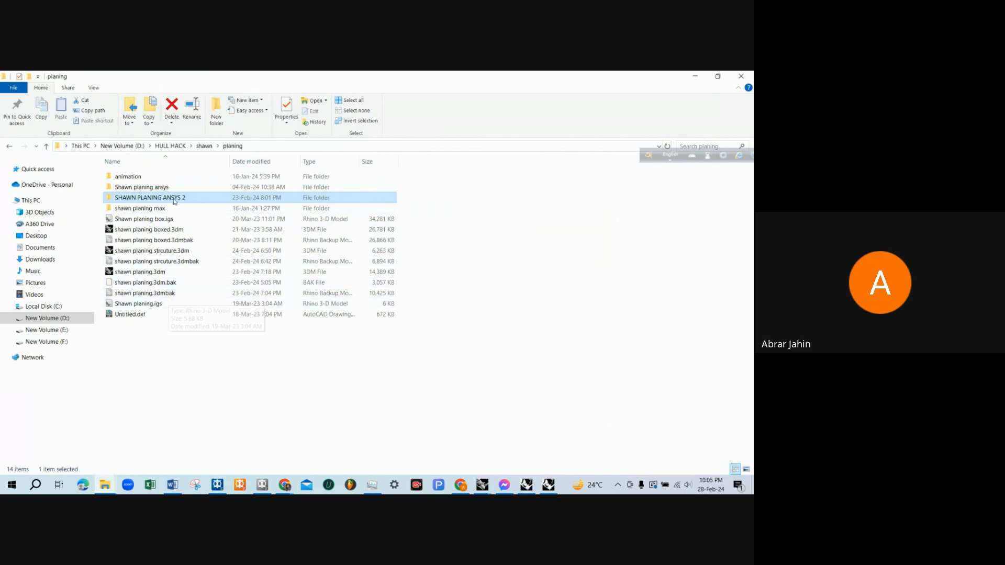
double_click(175, 200)
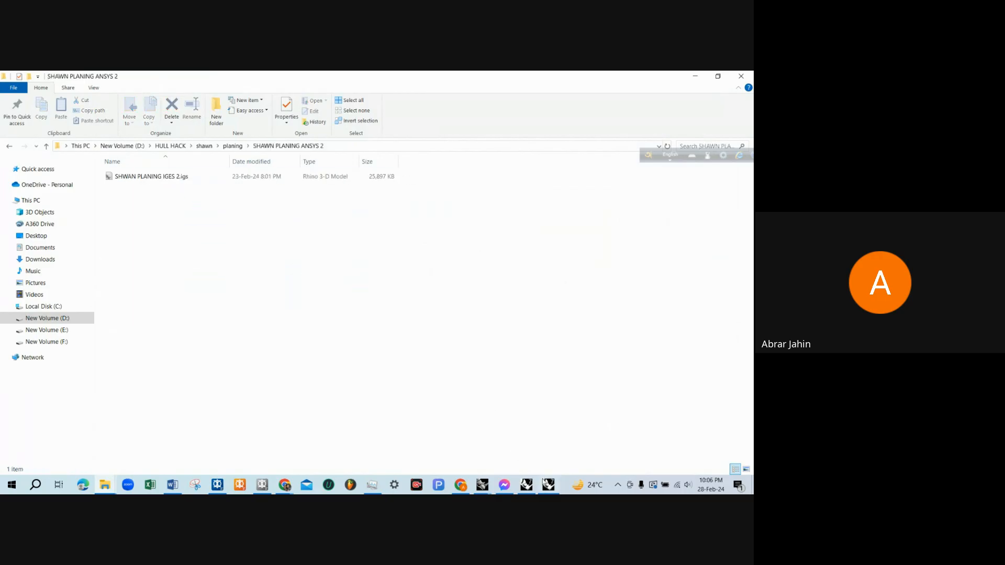
Switch to the SHWAN PLANING IGES 2 model in Rhino and examine how its frames and longitudinal stiffeners meet the hull plating.
click(545, 482)
right_drag(284, 271, 373, 307)
scroll(282, 299, up, 11)
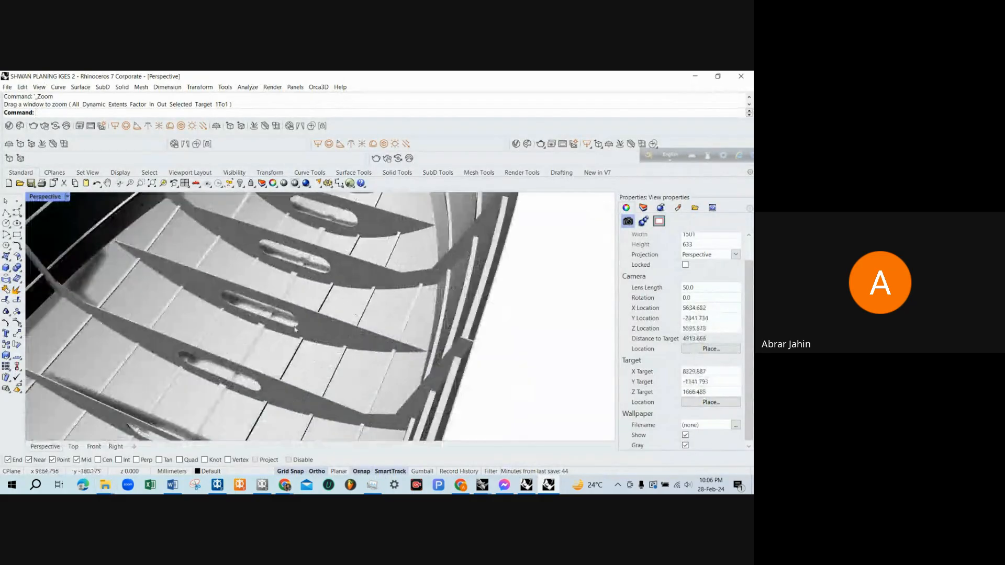
right_drag(209, 282, 403, 342)
scroll(267, 294, down, 12)
scroll(385, 288, up, 12)
scroll(405, 339, up, 5)
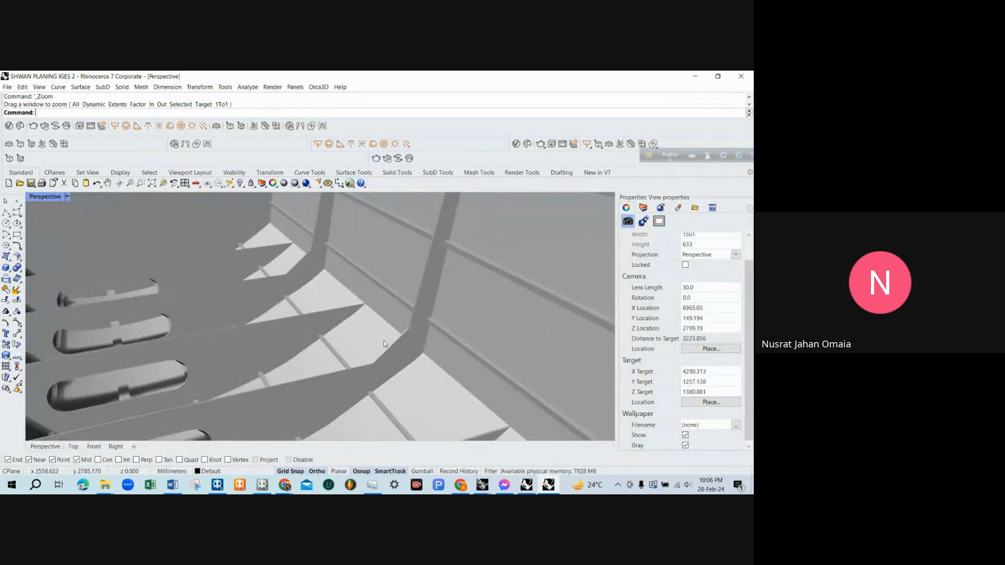
scroll(432, 393, up, 4)
scroll(327, 323, down, 12)
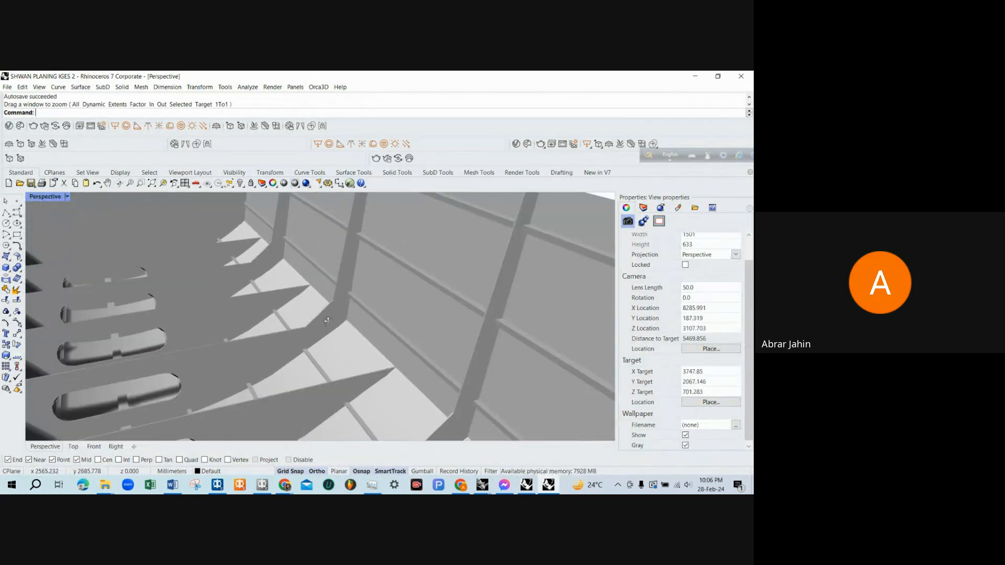
right_drag(328, 321, 319, 339)
scroll(318, 339, down, 6)
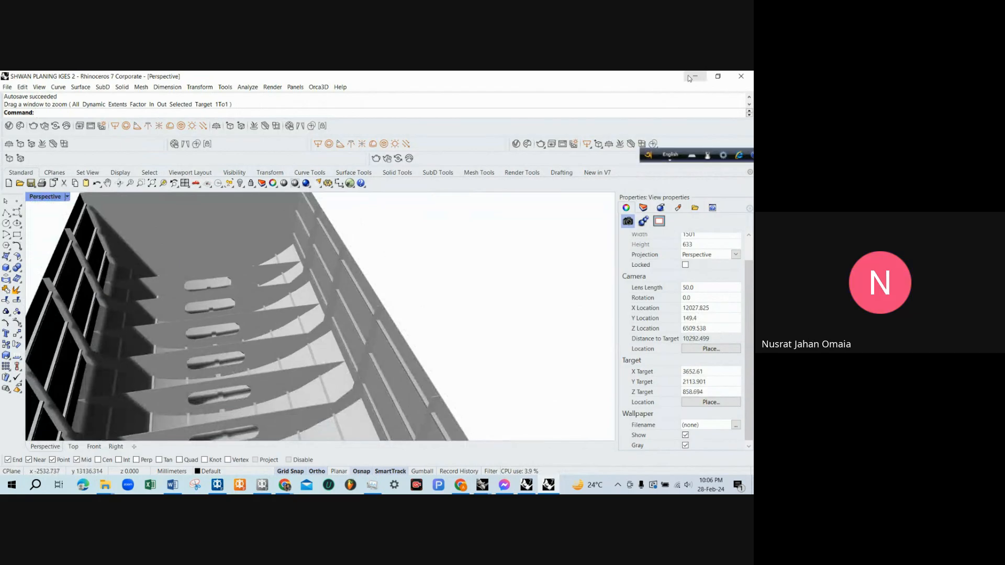
scroll(360, 294, down, 4)
right_drag(359, 294, 408, 291)
scroll(416, 331, up, 4)
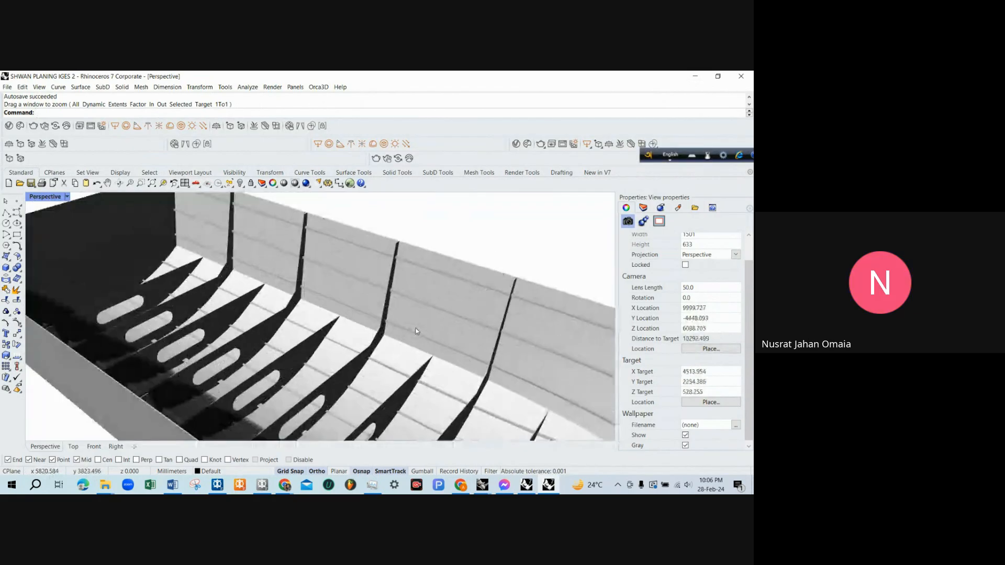
right_drag(415, 326, 368, 346)
scroll(368, 346, up, 2)
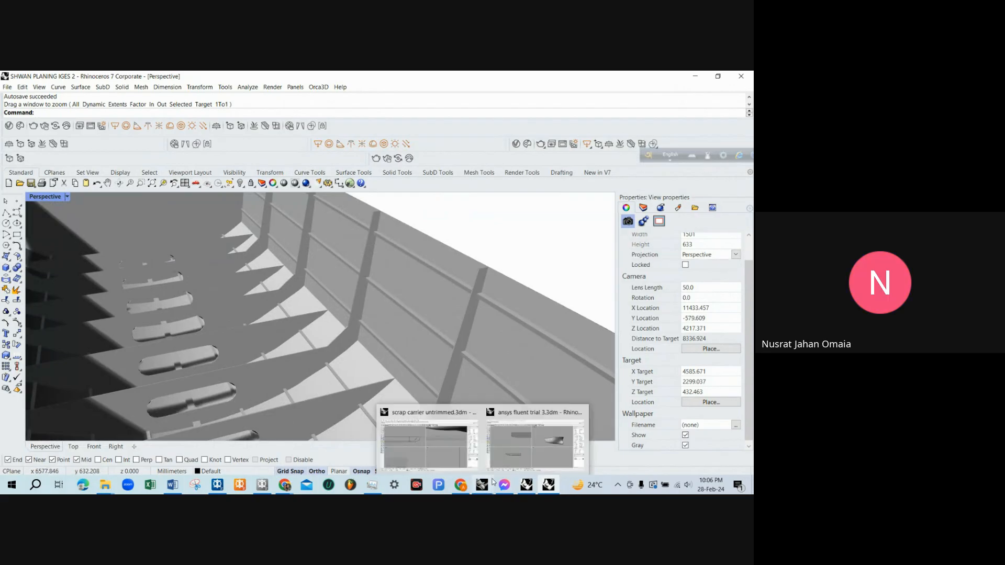
Return to the ansys plate thickness model and show the Right view alone, with empty space beside the hull.
click(527, 485)
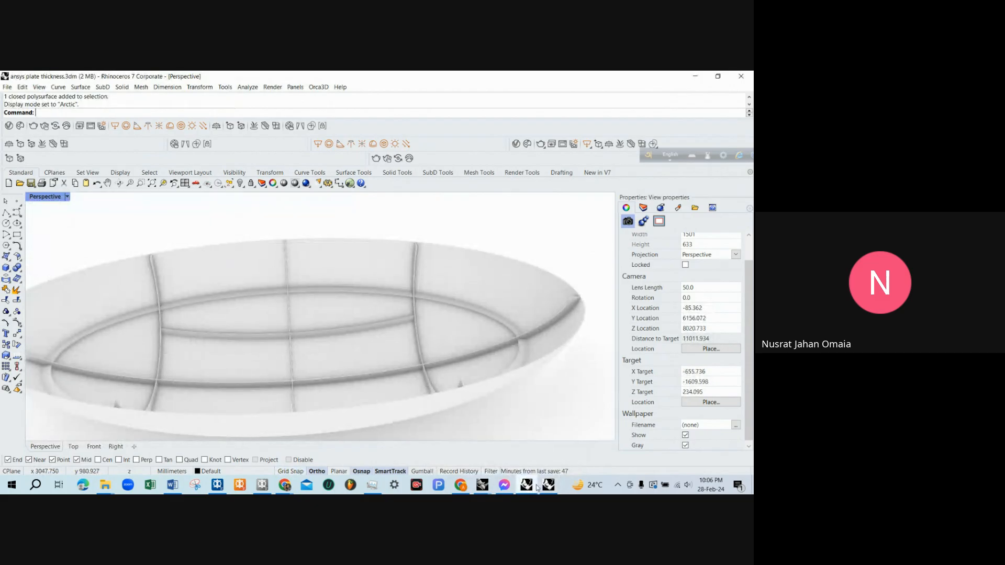
double_click(45, 197)
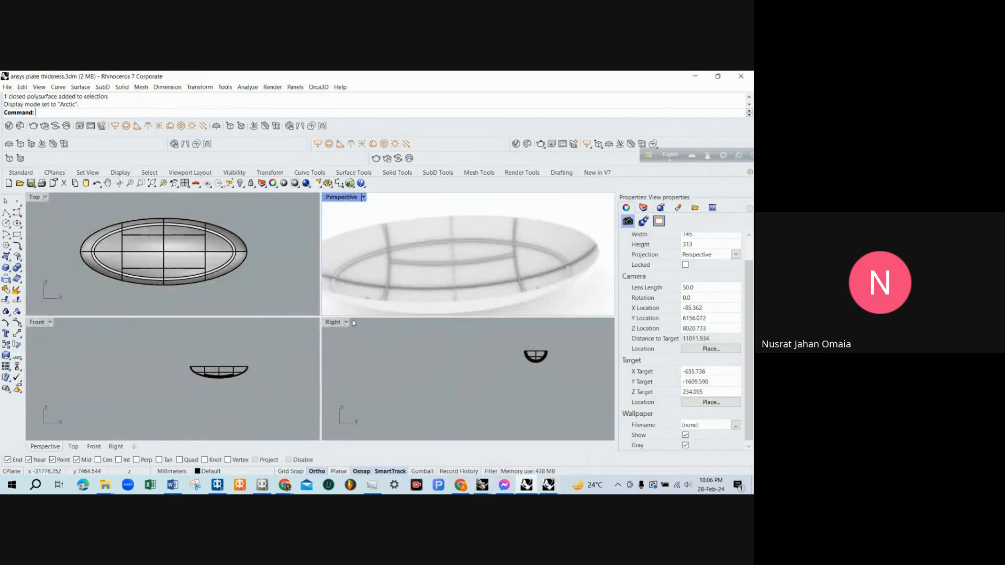
double_click(338, 326)
scroll(319, 322, down, 2)
scroll(249, 309, up, 4)
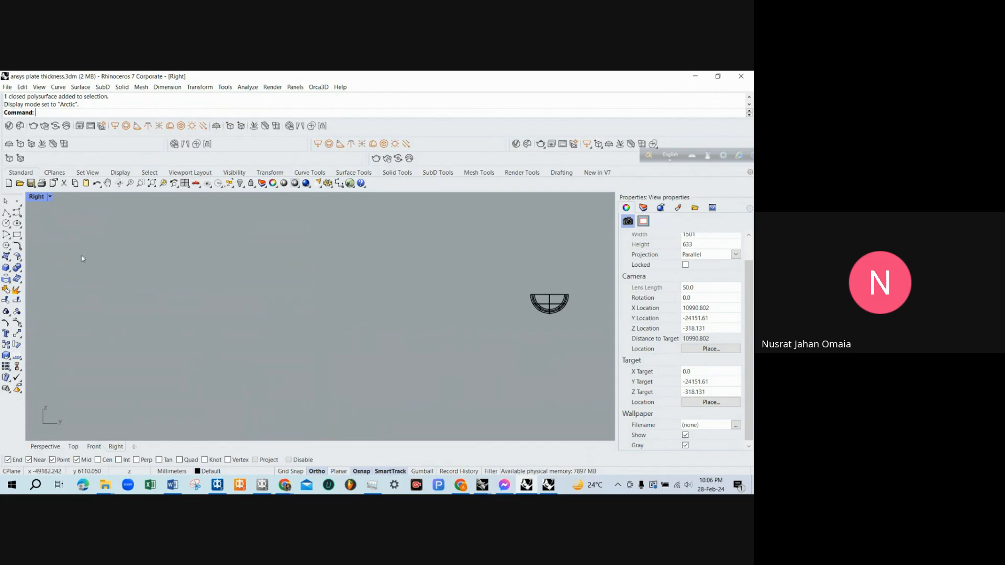
Draw an L-shaped polyline beside the hull in the Right view, with one vertical and one horizontal segment.
click(6, 212)
click(202, 273)
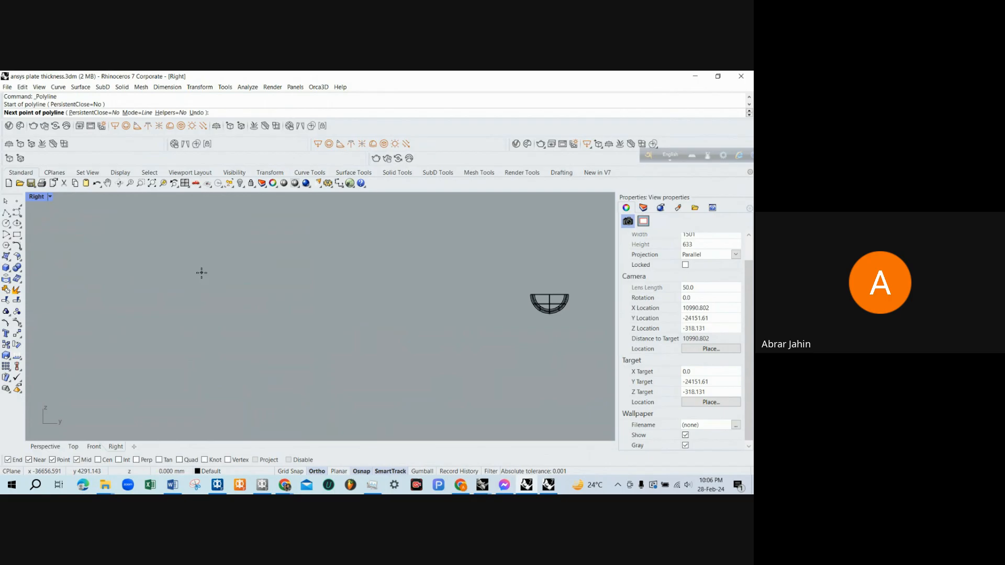
click(202, 303)
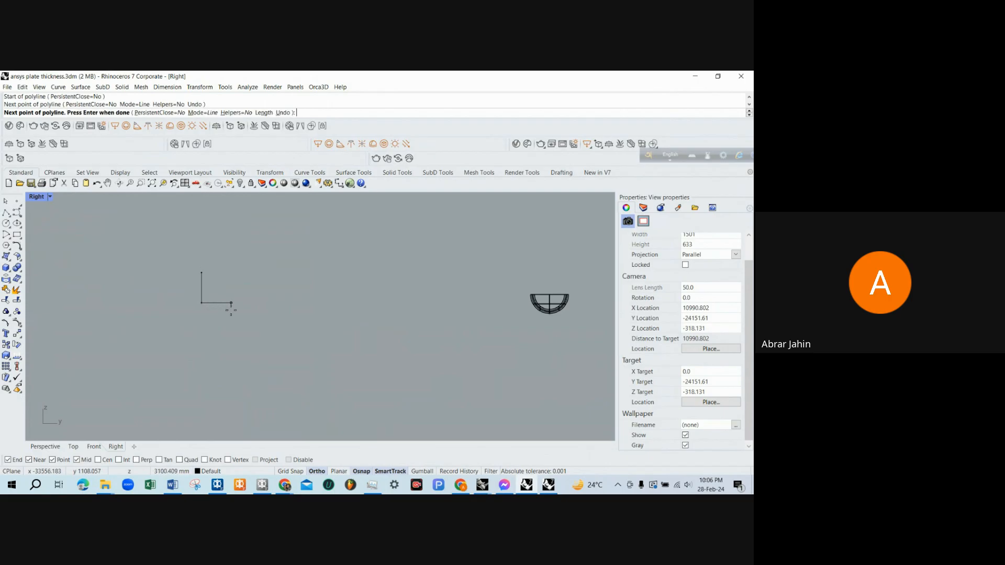
click(231, 308)
key(Return)
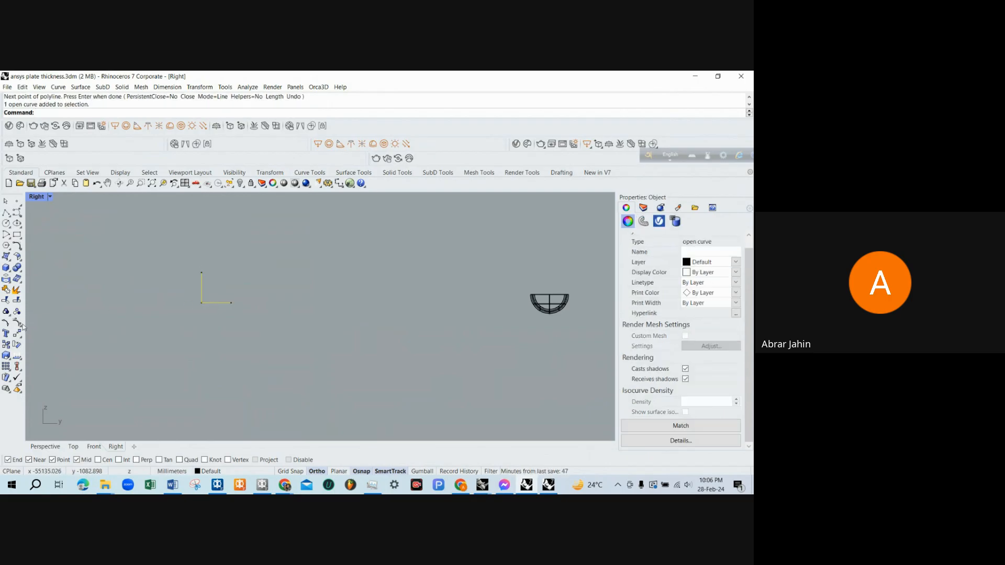
Move the polyline's horizontal segment end down about 1779 mm and its corner point inward about 483 mm.
click(20, 324)
scroll(176, 306, up, 3)
click(349, 290)
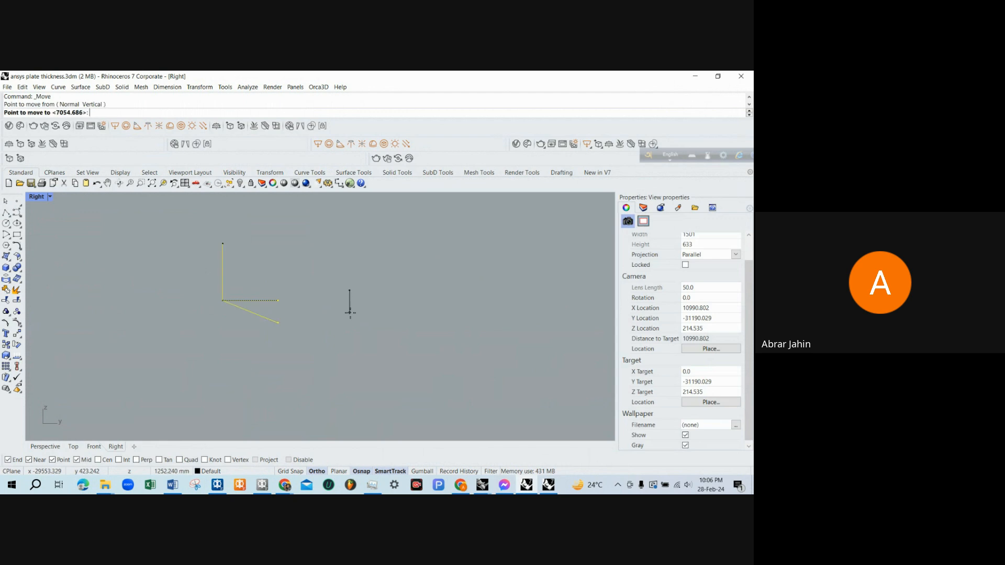
click(350, 322)
click(223, 301)
right_click(277, 290)
click(277, 290)
click(286, 290)
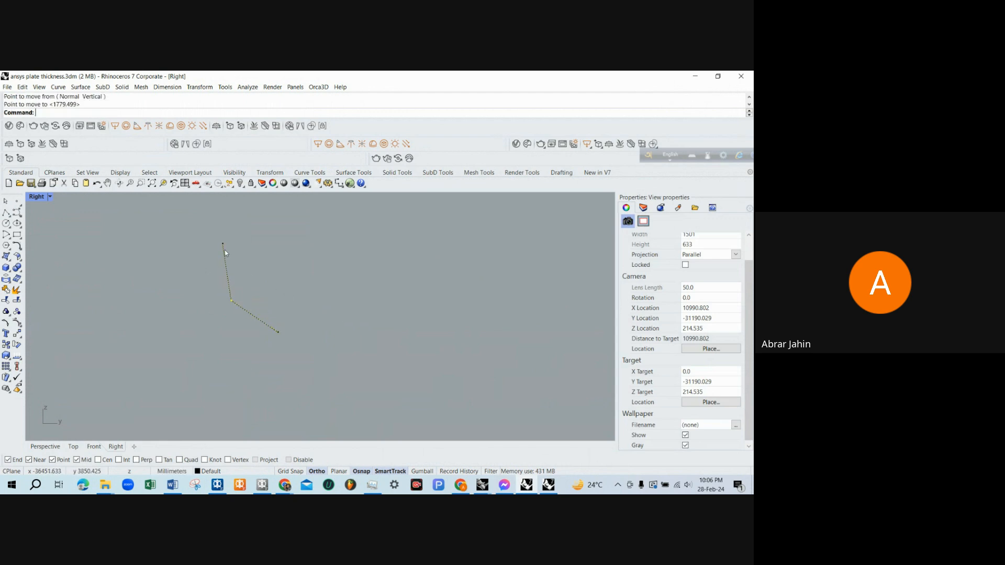
Move the polyline's upper end point slightly down and finish the point editing.
click(223, 244)
right_click(278, 249)
click(278, 249)
click(278, 260)
key(Escape)
scroll(257, 337, down, 6)
scroll(259, 335, up, 4)
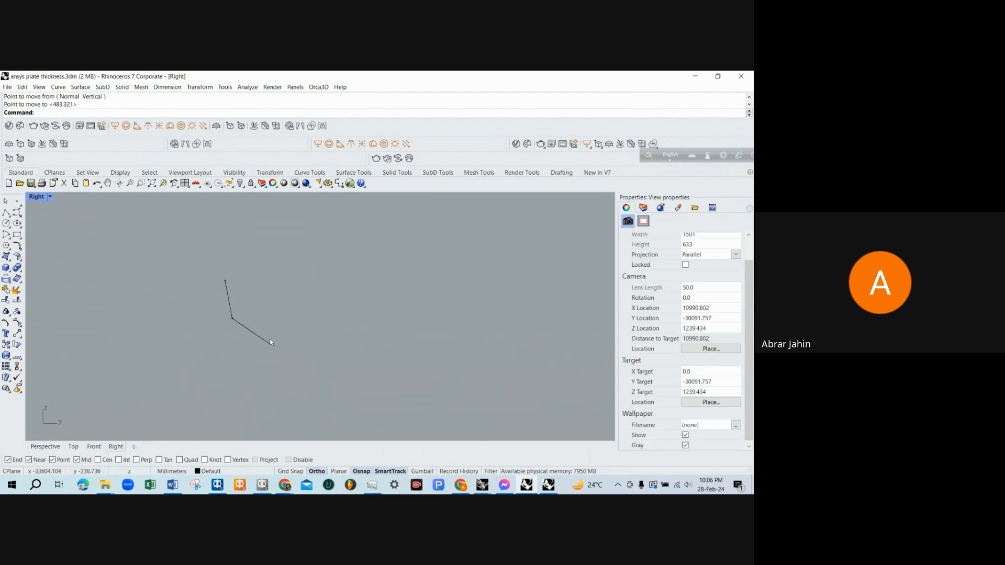
Mirror the polyline about a vertical plane through its lowest end to form a full V-shaped hard-chine section.
click(268, 344)
text(Mi)
key(Return)
click(269, 344)
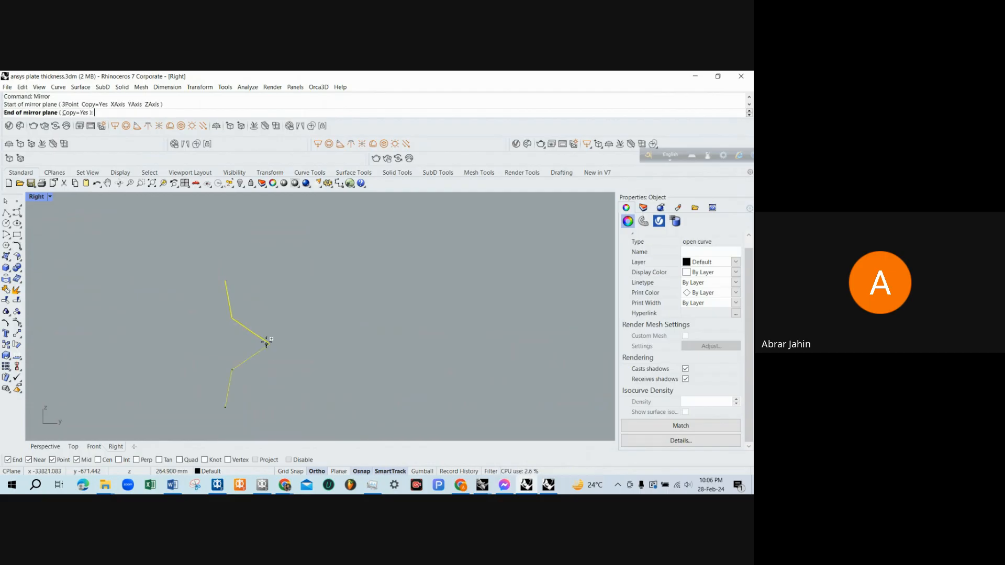
click(284, 303)
key(Escape)
scroll(285, 302, up, 4)
scroll(287, 311, up, 4)
scroll(284, 312, down, 4)
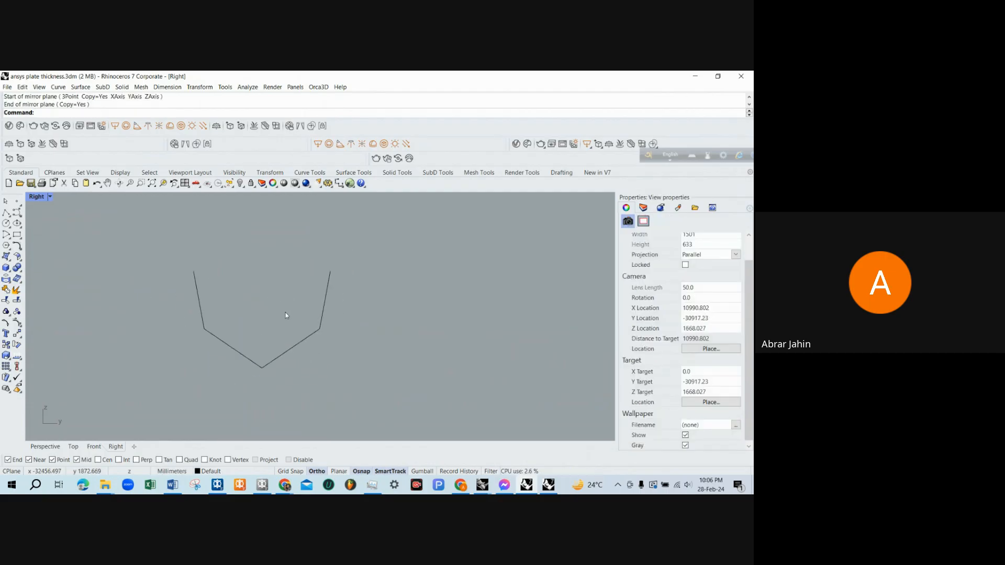
scroll(221, 320, up, 4)
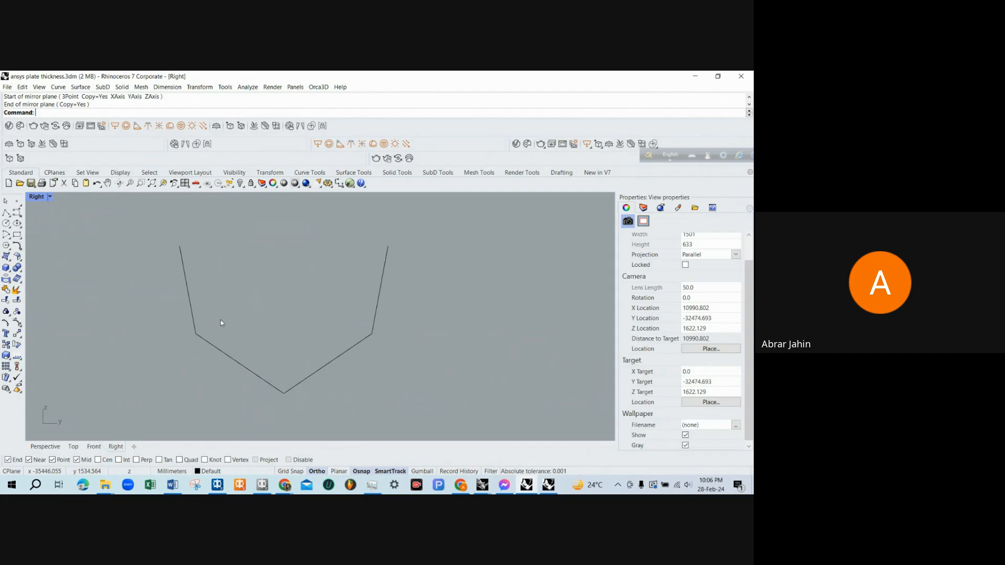
Delete both halves of the V-shaped section.
key(Escape)
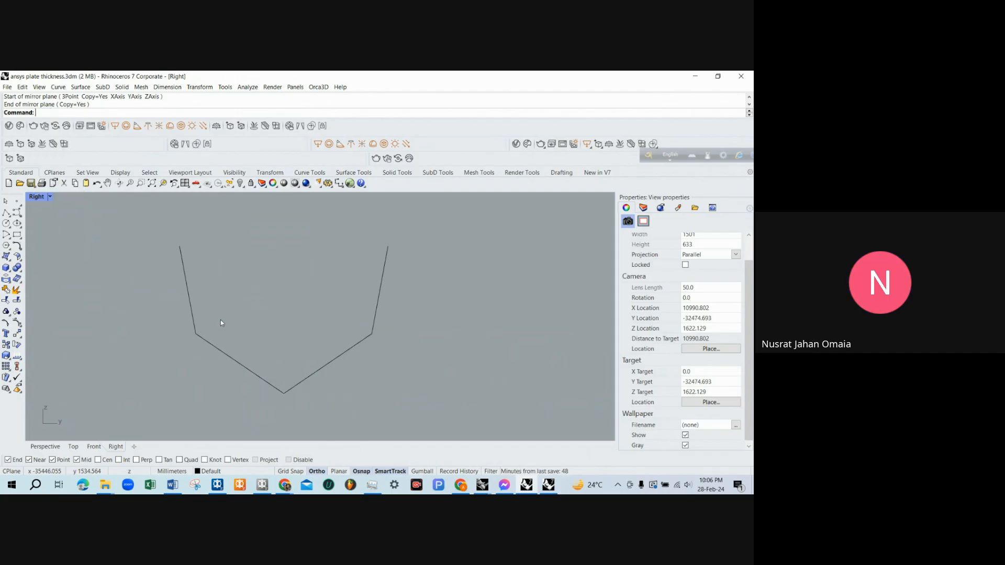
scroll(221, 323, down, 3)
drag(388, 375, 187, 287)
key(Delete)
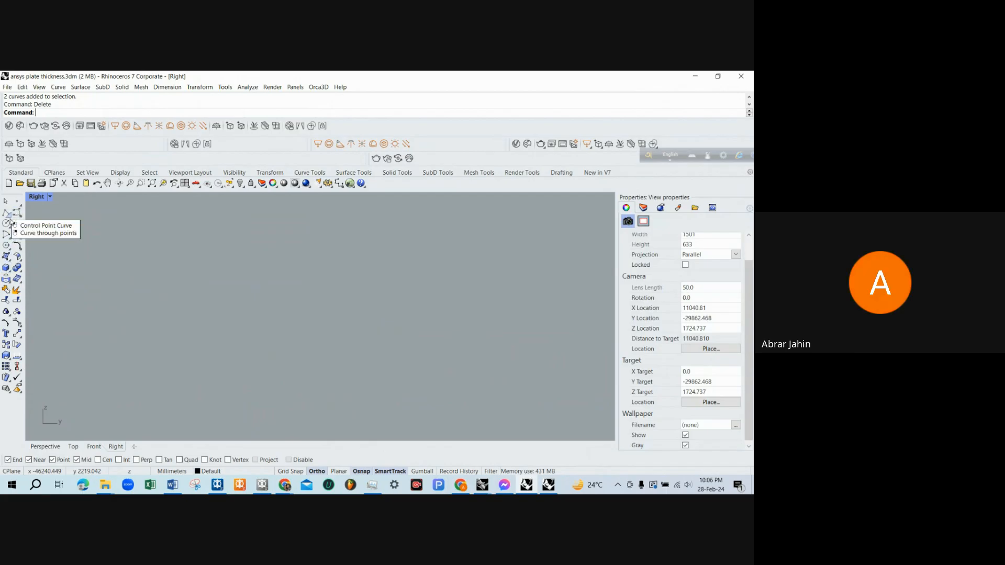
Draw a rounded half-section with a degree 3 control point curve, running from a vertical side to a flat bottom.
click(16, 213)
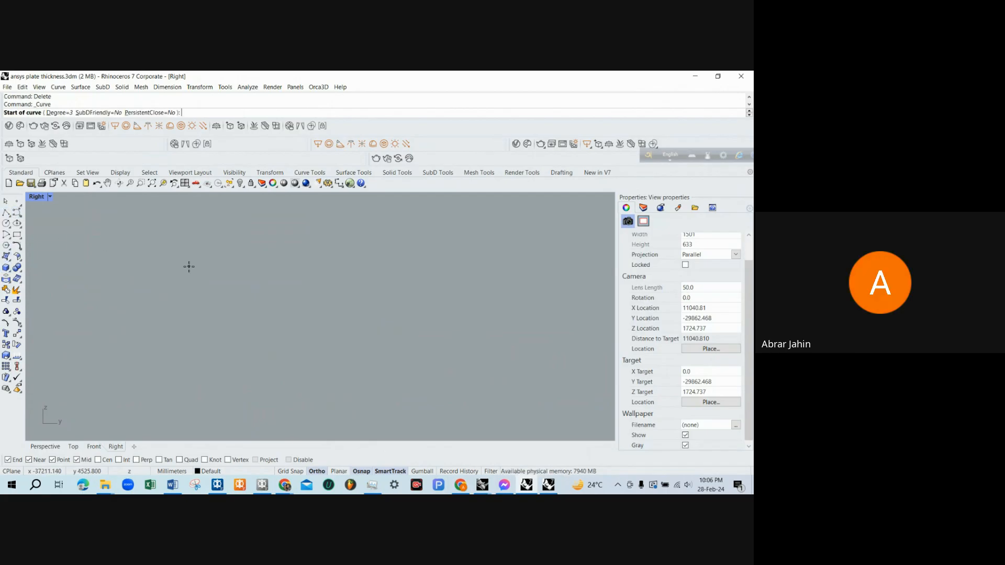
key(Escape)
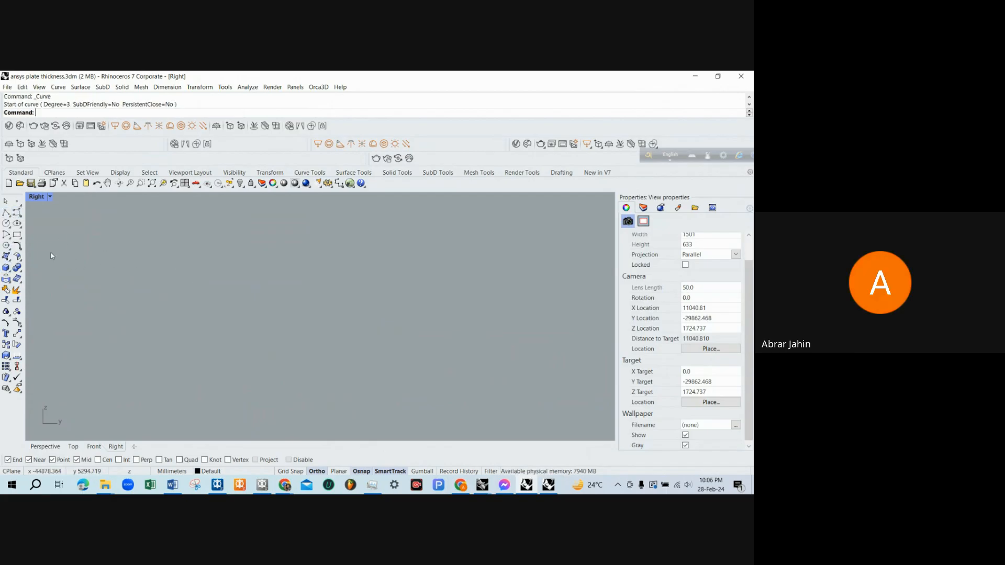
click(17, 213)
click(157, 272)
click(158, 329)
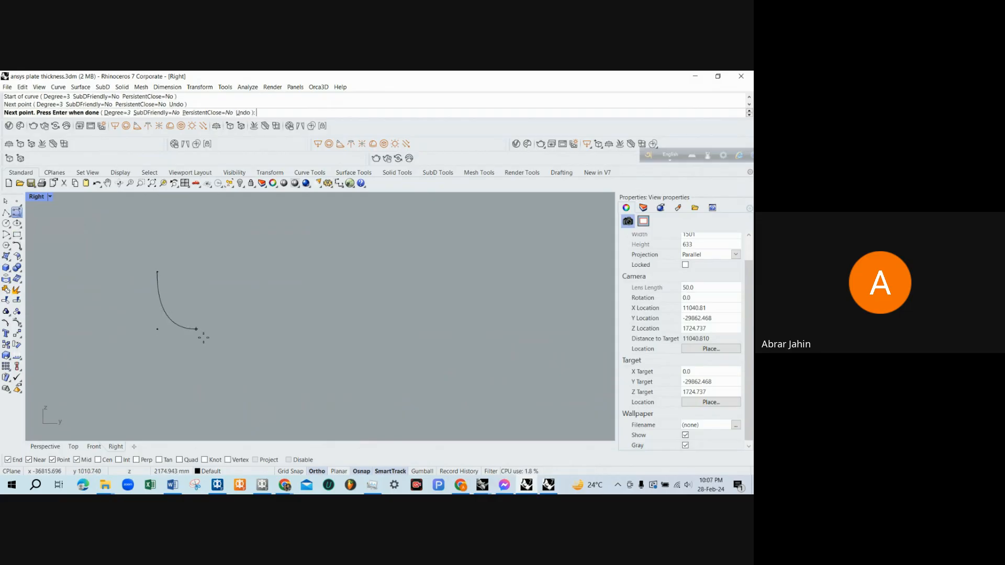
click(232, 339)
key(Return)
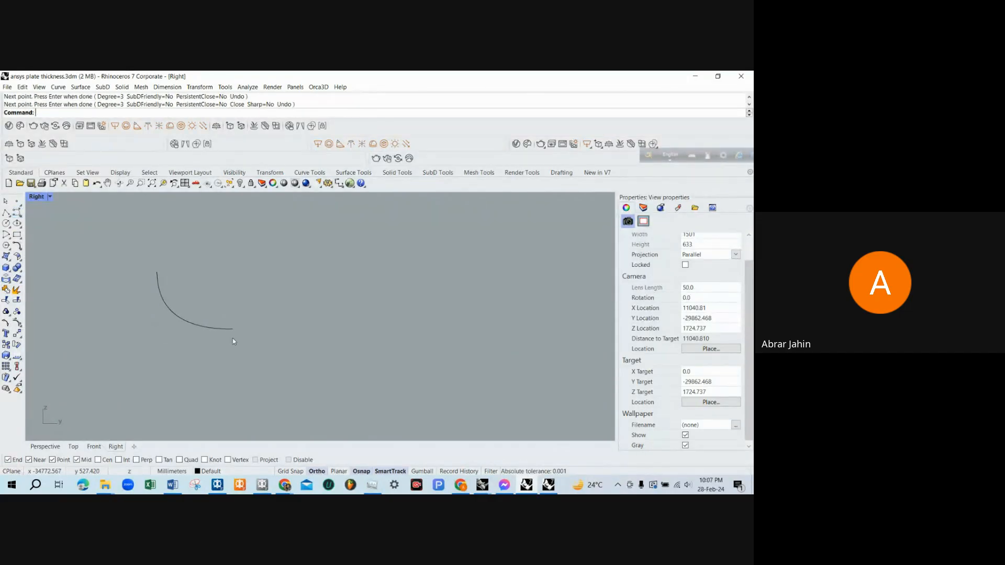
Mirror the rounded half-section about a vertical plane through its bottom end.
text(mirror)
key(Return)
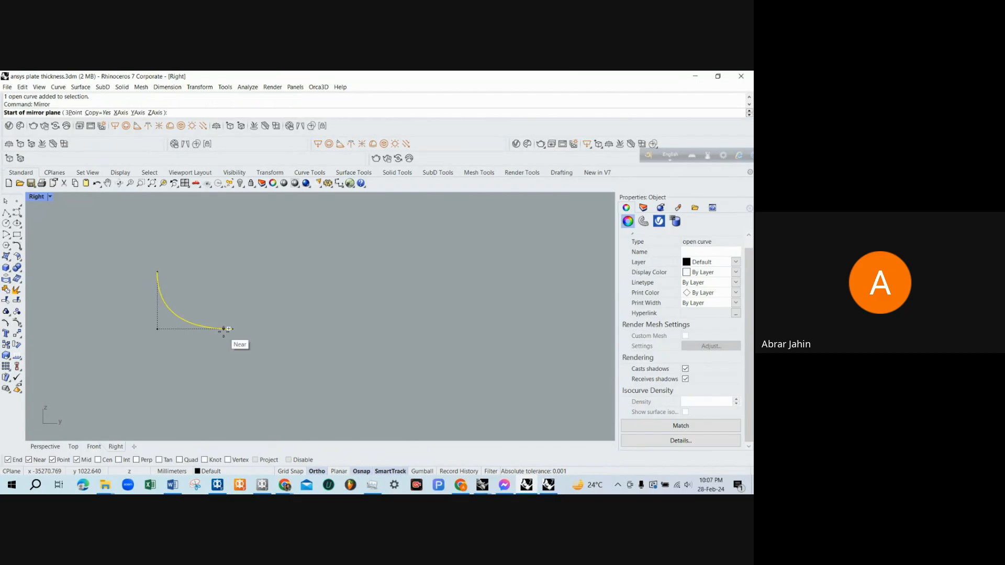
click(230, 328)
click(238, 290)
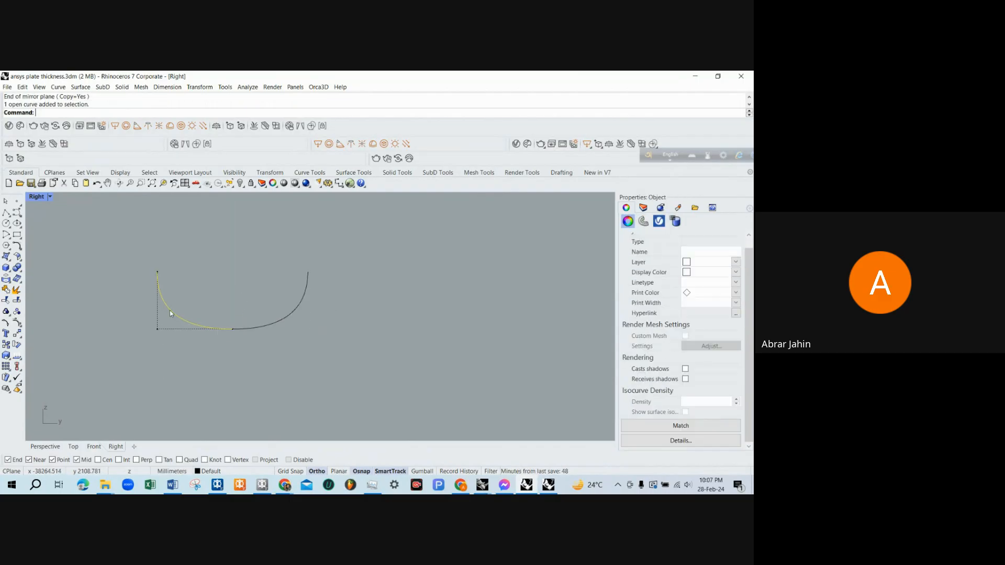
Select the top control points of both half-section curves and move them straight up to deepen the U-shaped section.
shift+click(293, 311)
drag(96, 245, 371, 288)
scroll(375, 380, down, 6)
text(M)
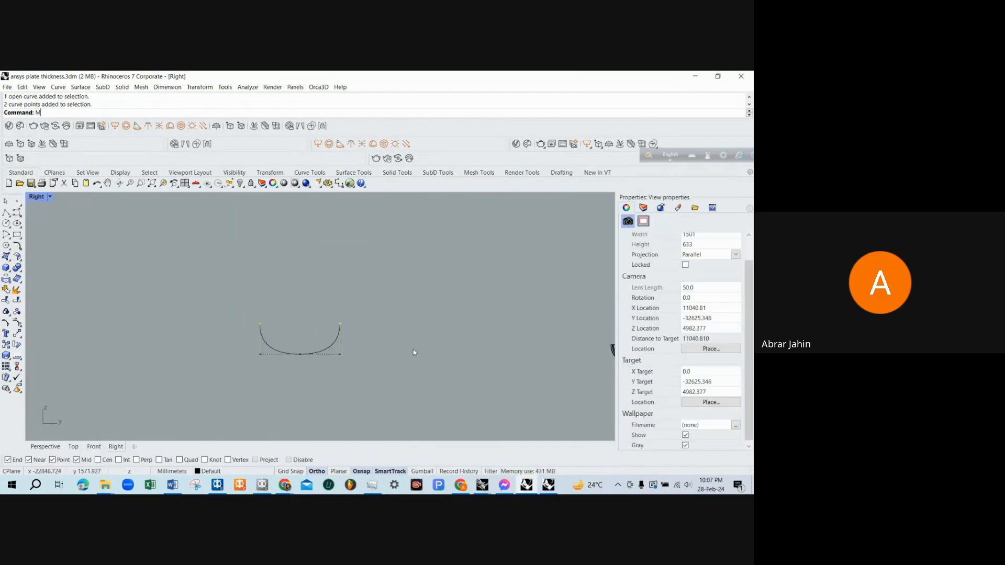
key(Return)
click(414, 353)
click(412, 321)
scroll(342, 330, up, 3)
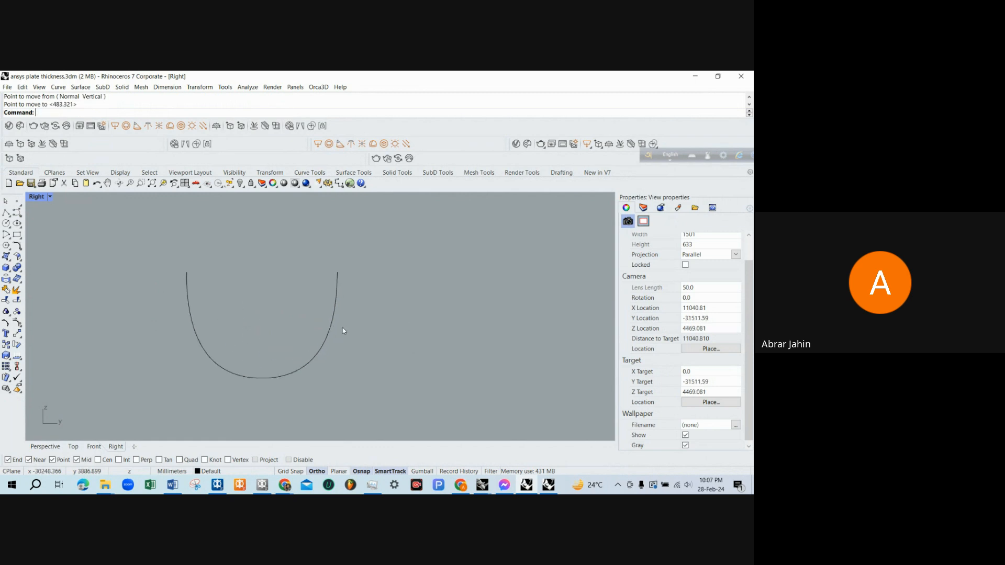
Offset the first half-section curve 200 mm toward the inside of the U shape.
click(202, 345)
key(Escape)
text(Offset)
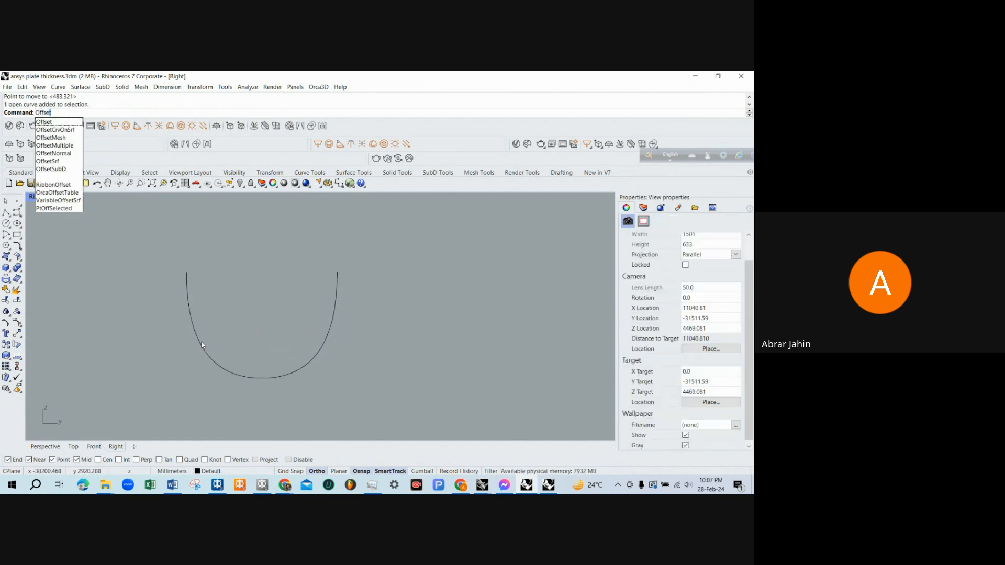
key(Return)
click(202, 345)
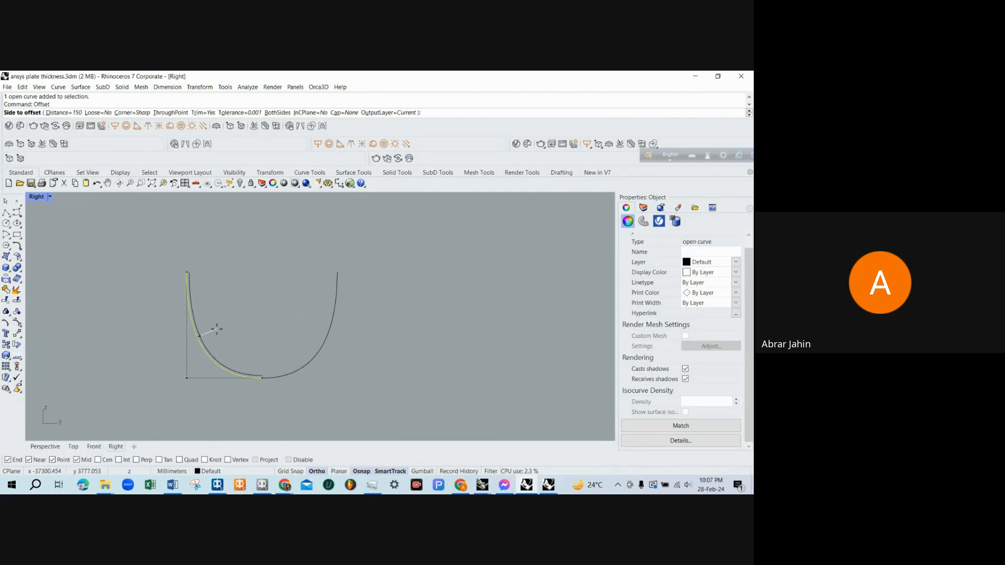
text(200)
key(Return)
click(217, 330)
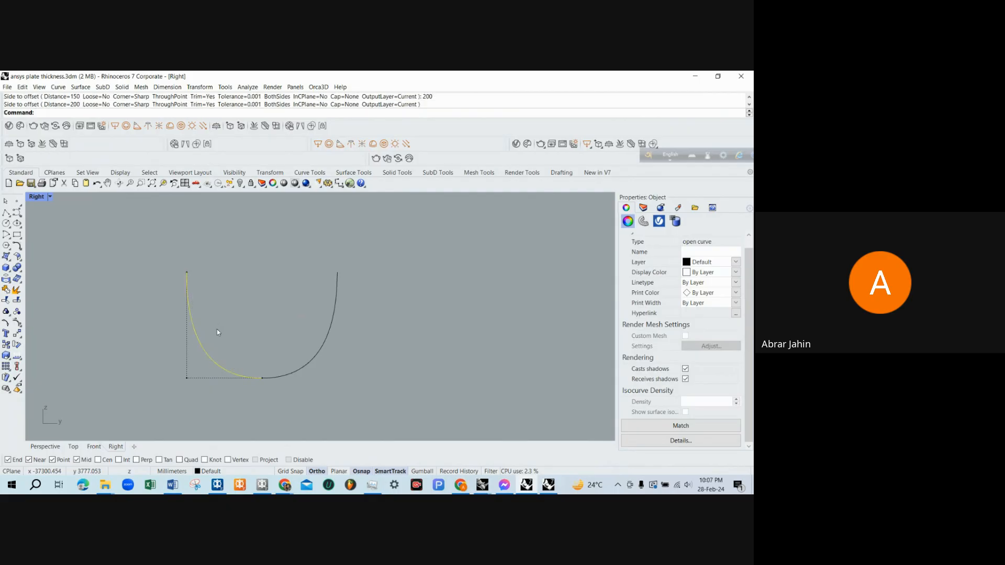
Offset the first half-section curve 300 mm toward the inside of the U shape.
text(300)
key(Return)
key(Return)
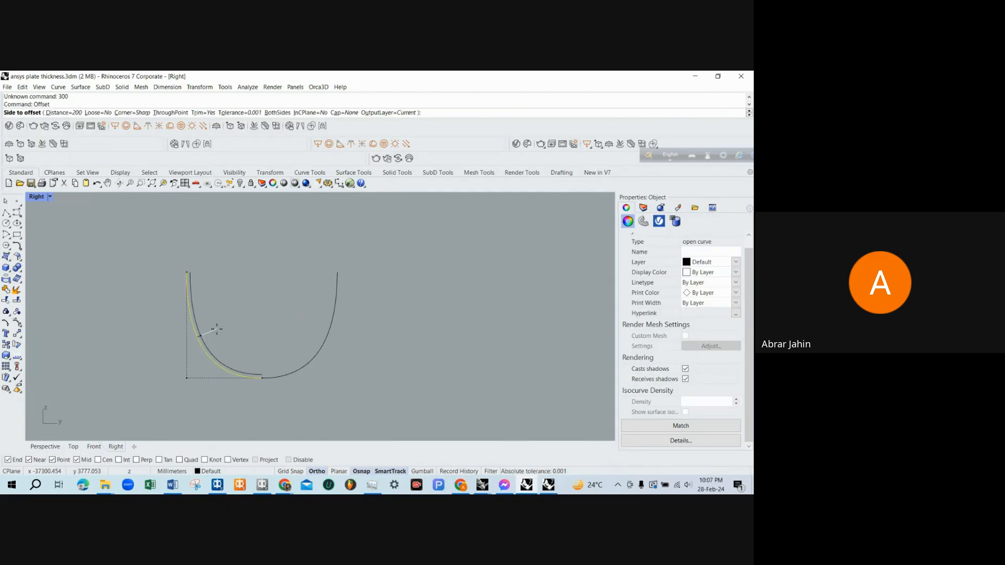
text(300)
key(Return)
click(217, 329)
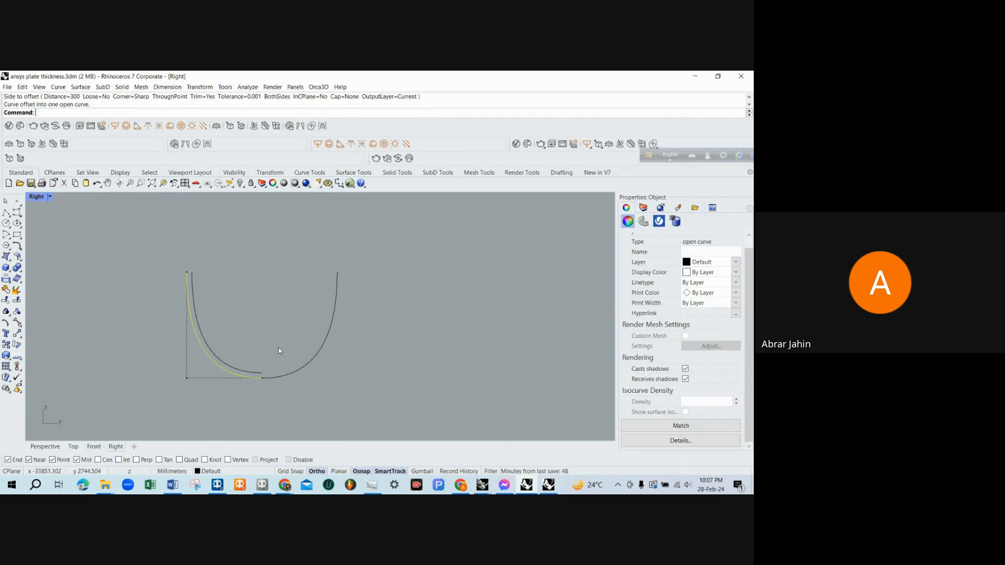
key(Escape)
Offset the mirrored half-section curve 300 mm toward the inside of the U shape.
click(307, 364)
key(Return)
click(281, 336)
key(Escape)
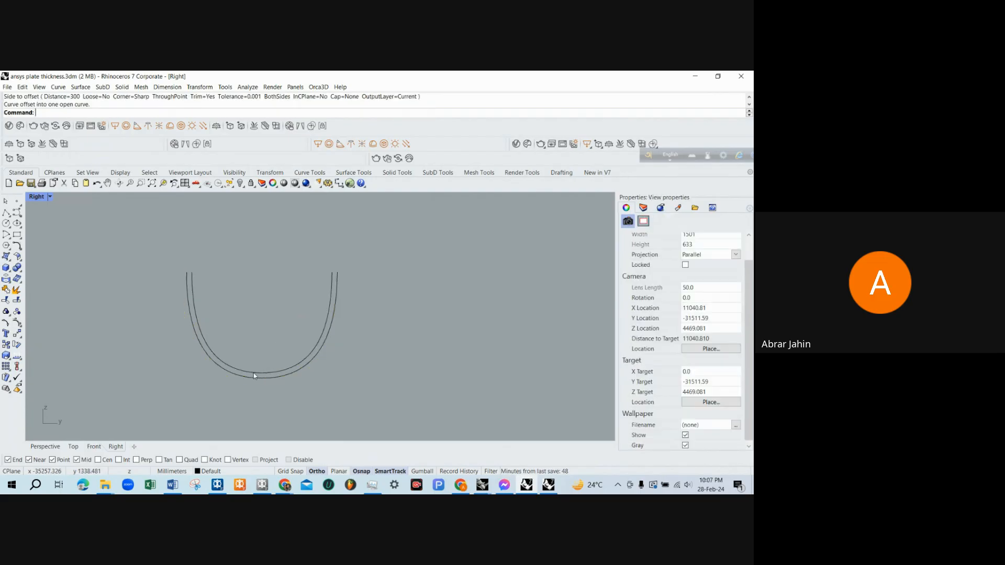
Display the control points of both inner offset curves to examine how densely they are spaced.
click(255, 376)
scroll(265, 381, up, 3)
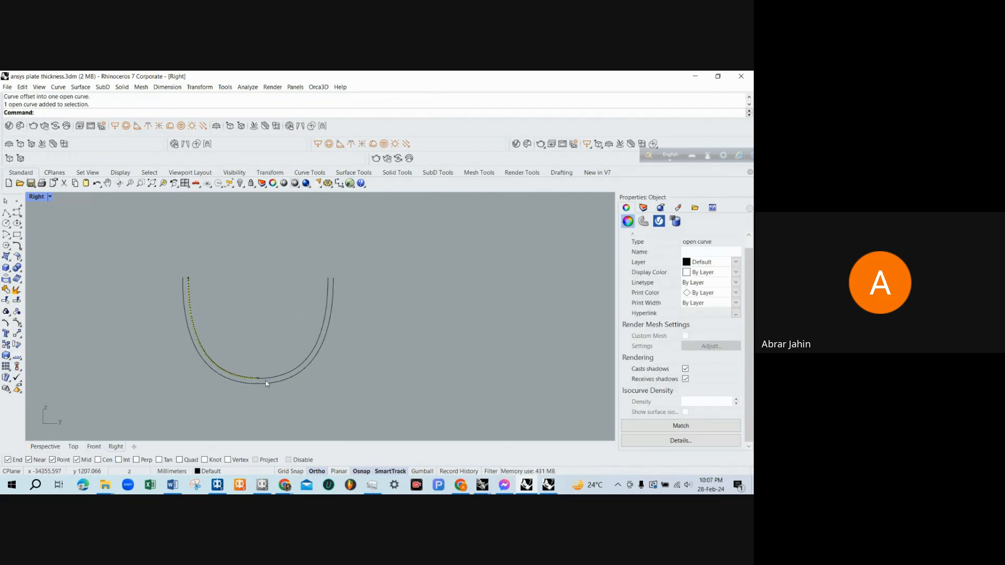
click(196, 350)
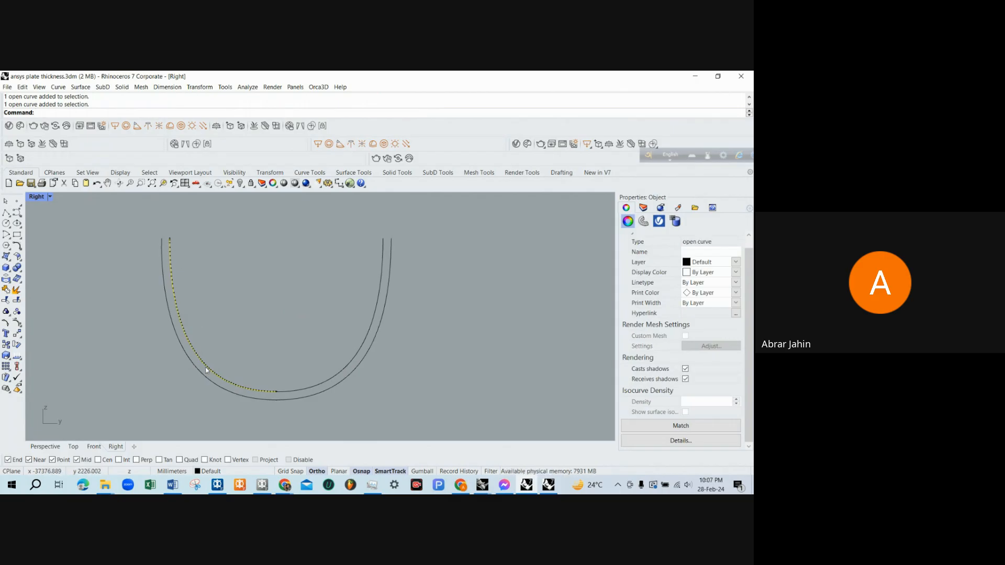
click(199, 392)
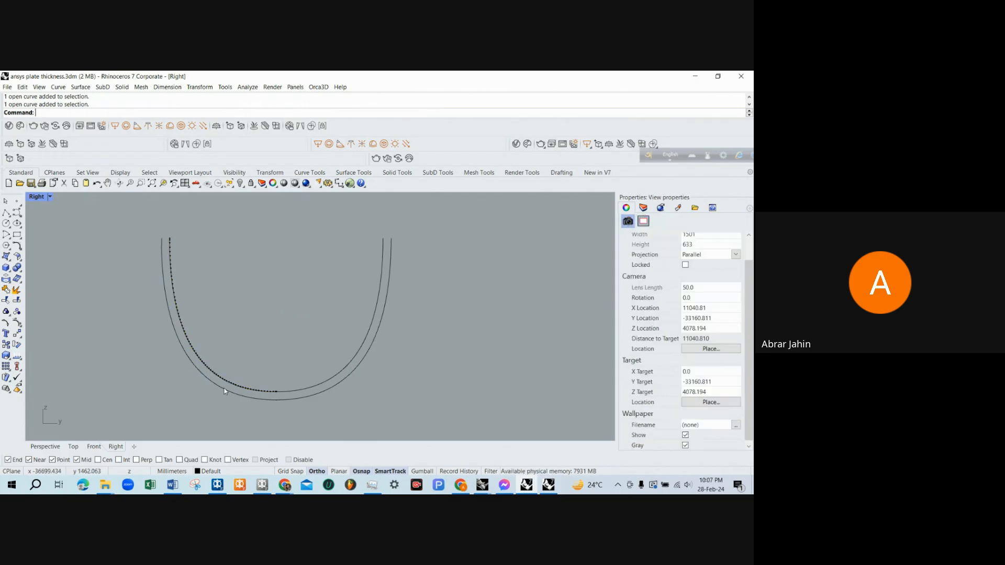
click(243, 388)
shift+click(299, 390)
click(16, 244)
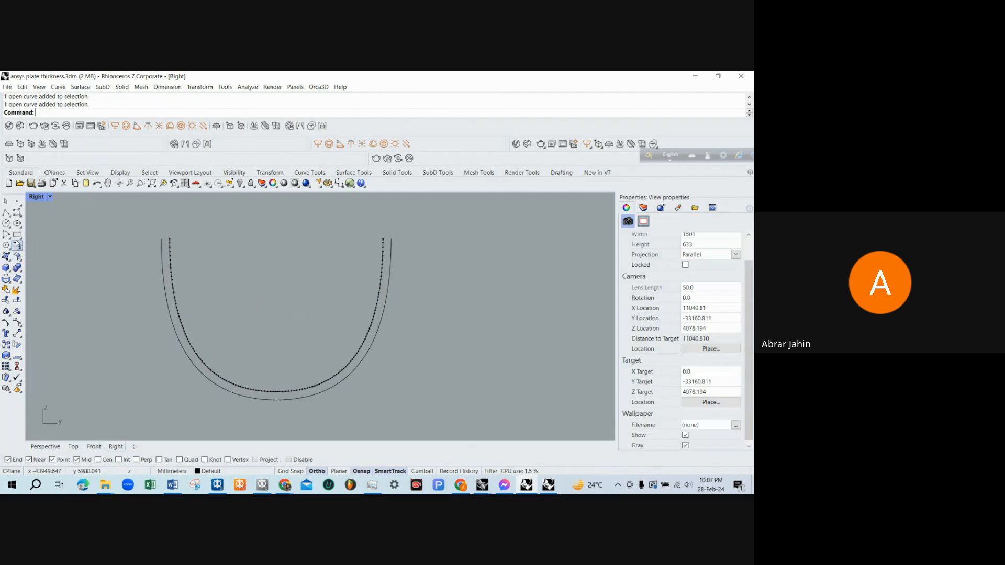
Draw a straight horizontal line across the lower part of the U section, extending past the outer curves at both ends.
click(6, 212)
click(140, 356)
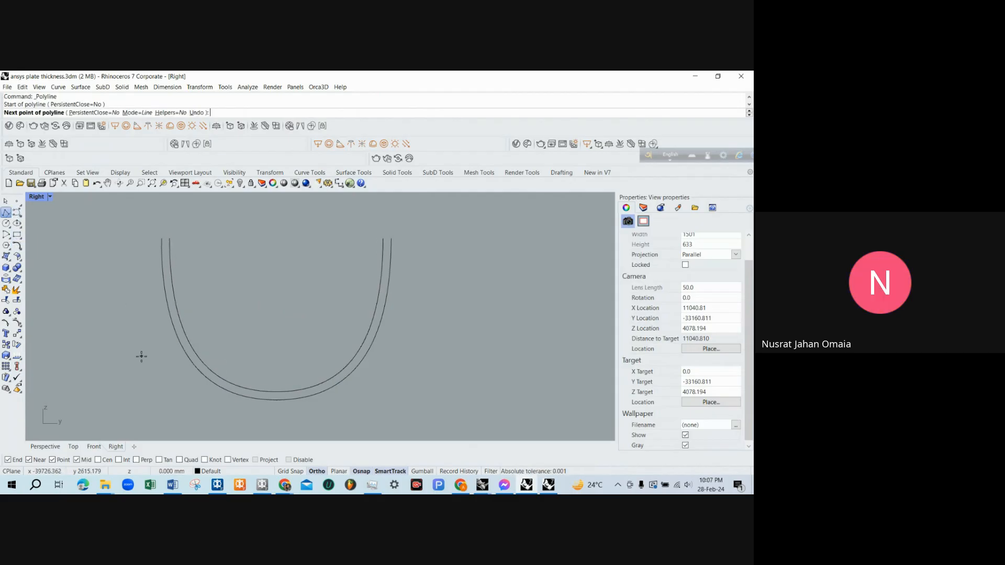
click(417, 396)
key(Return)
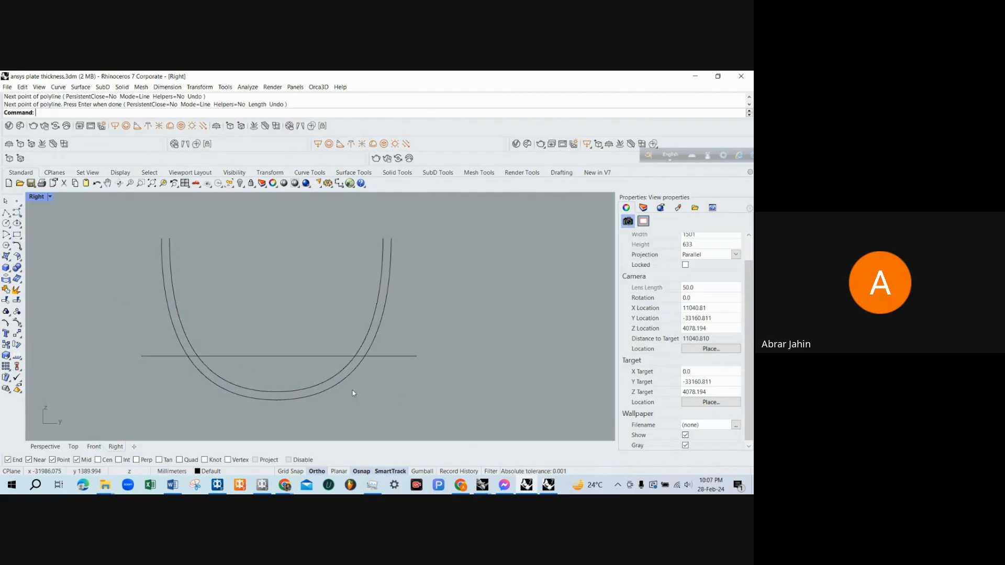
Trim away the parts of both inner offset curves below the horizontal line.
text(trim)
key(Return)
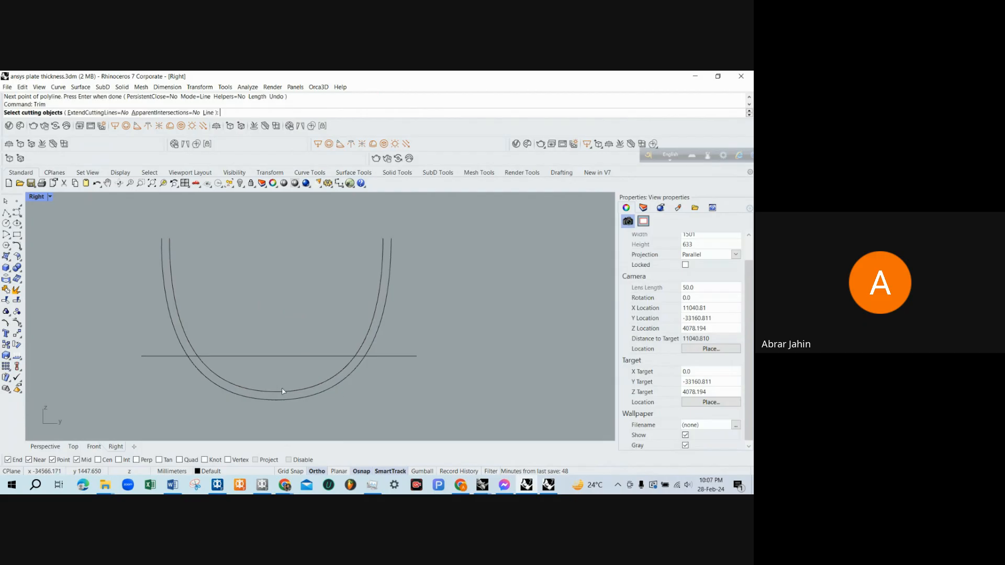
click(229, 357)
key(Return)
click(251, 388)
click(320, 388)
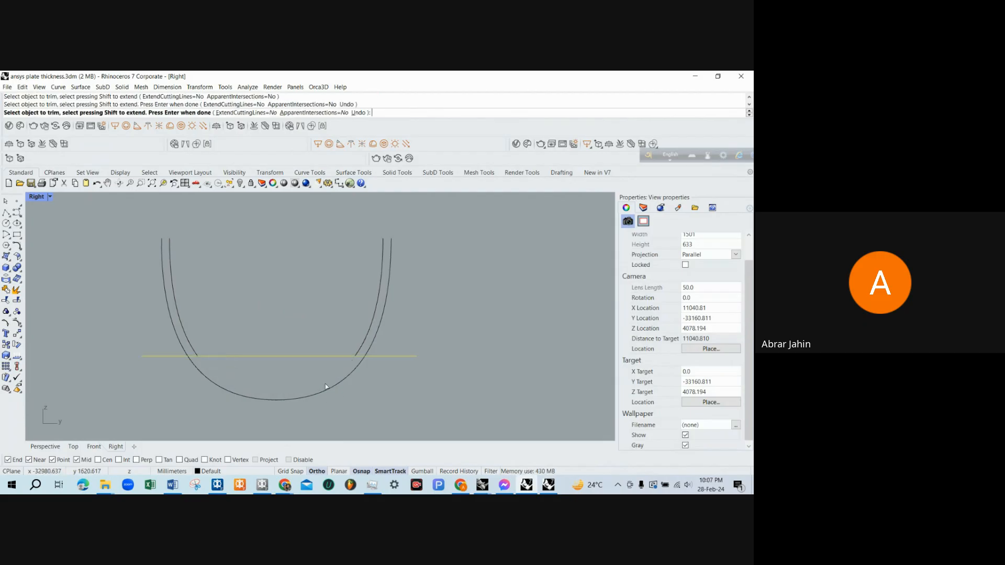
key(Return)
click(386, 356)
key(Escape)
Trim both ends of the horizontal line back to the inner offset curves.
text(Tr)
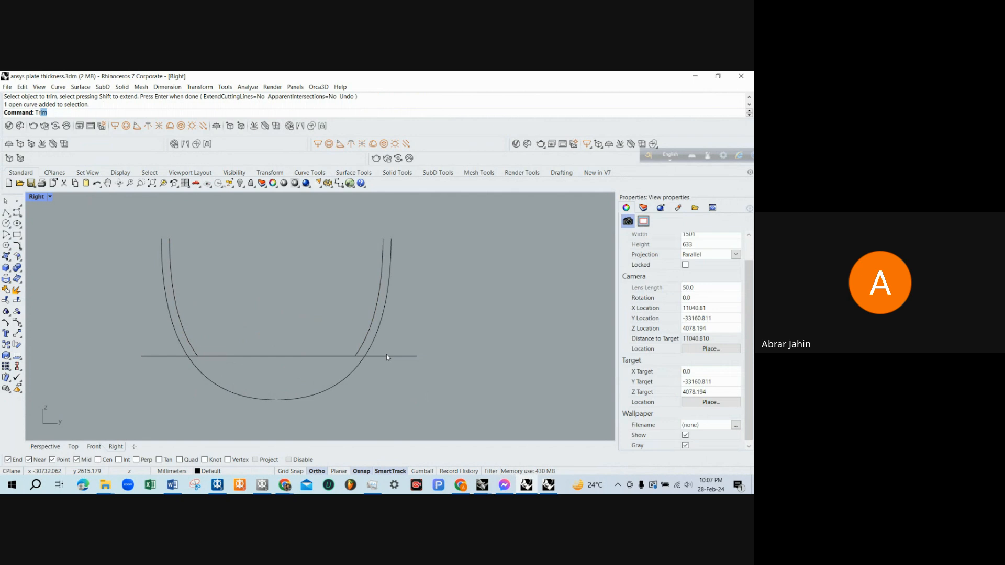
text(im)
key(Return)
click(366, 338)
key(Return)
click(386, 356)
key(Return)
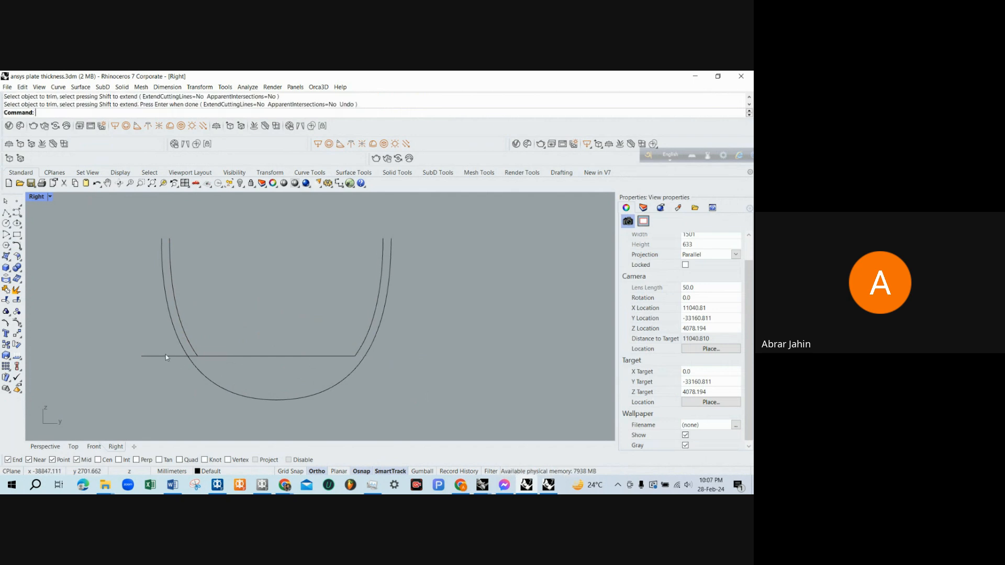
click(188, 356)
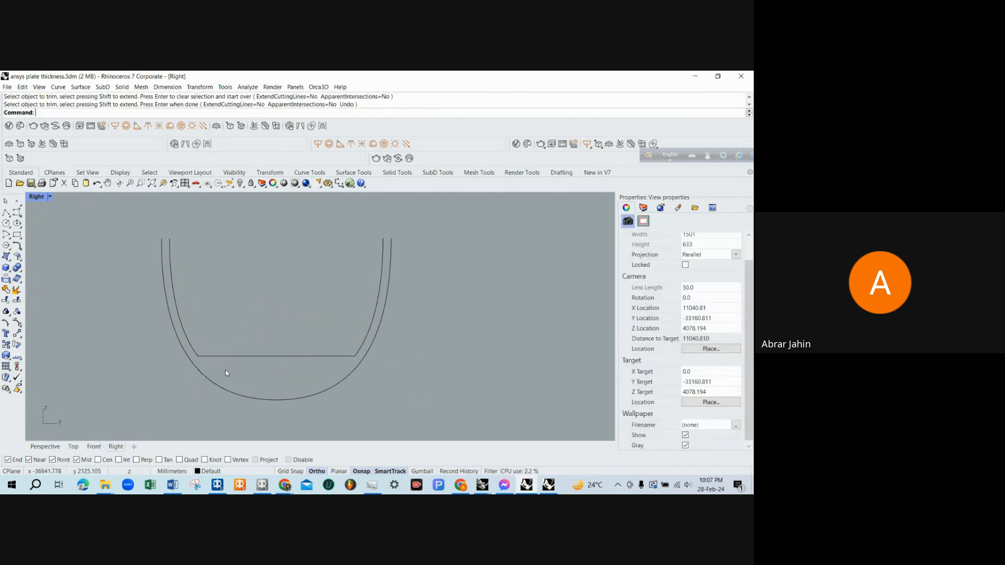
Undo the trims of the horizontal line and of the inner offset curves.
scroll(217, 390, up, 2)
key(ctrl+z)
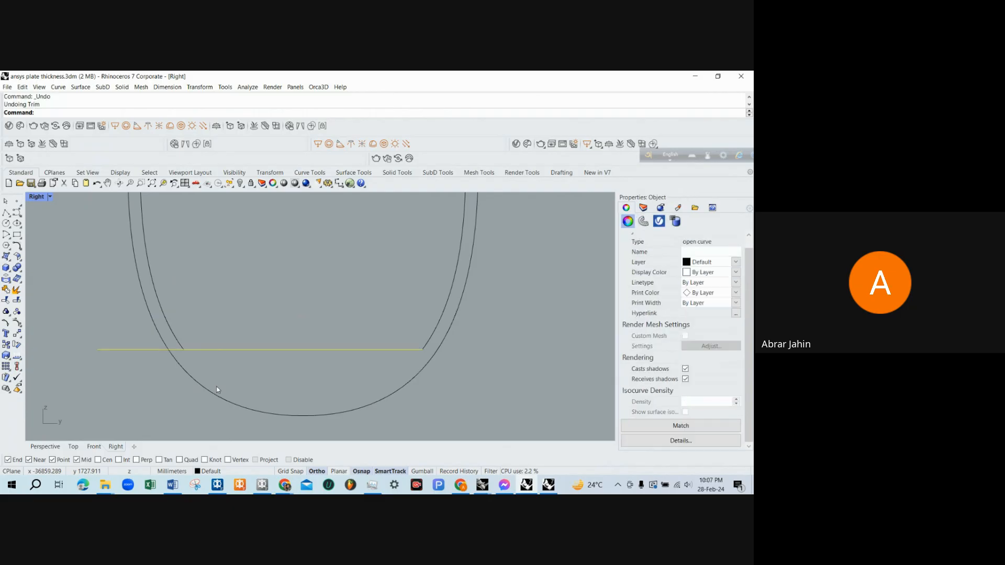
key(ctrl+z)
key(Escape)
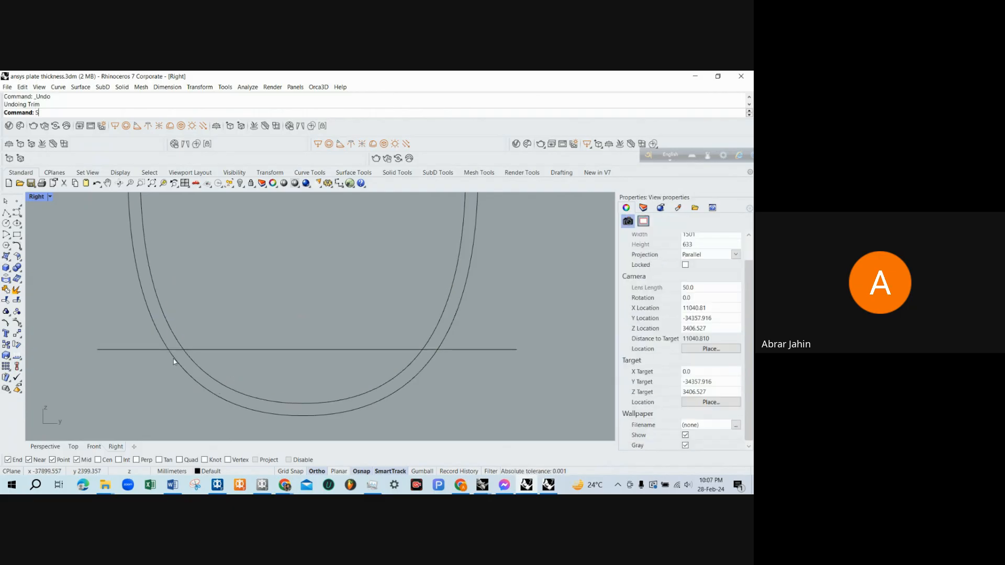
Split both inner offset curves with the horizontal line as the cutting object.
key(Return)
click(187, 347)
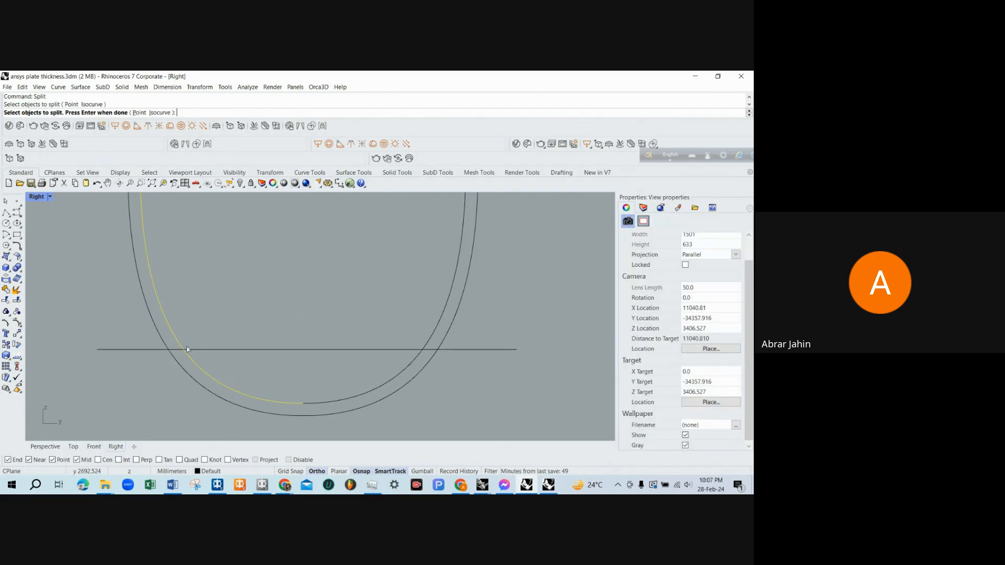
click(451, 324)
key(Return)
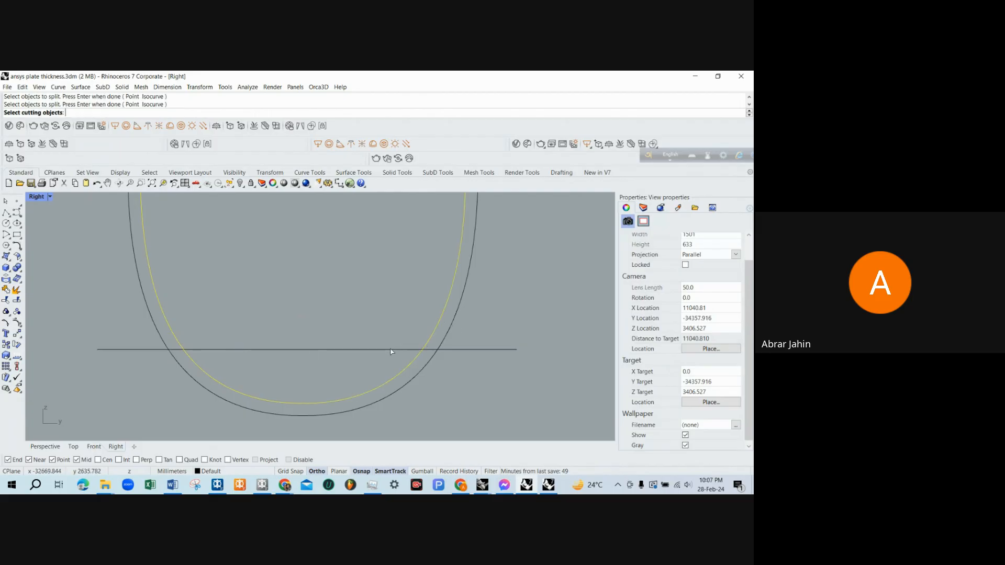
click(417, 351)
key(Return)
click(429, 350)
key(Escape)
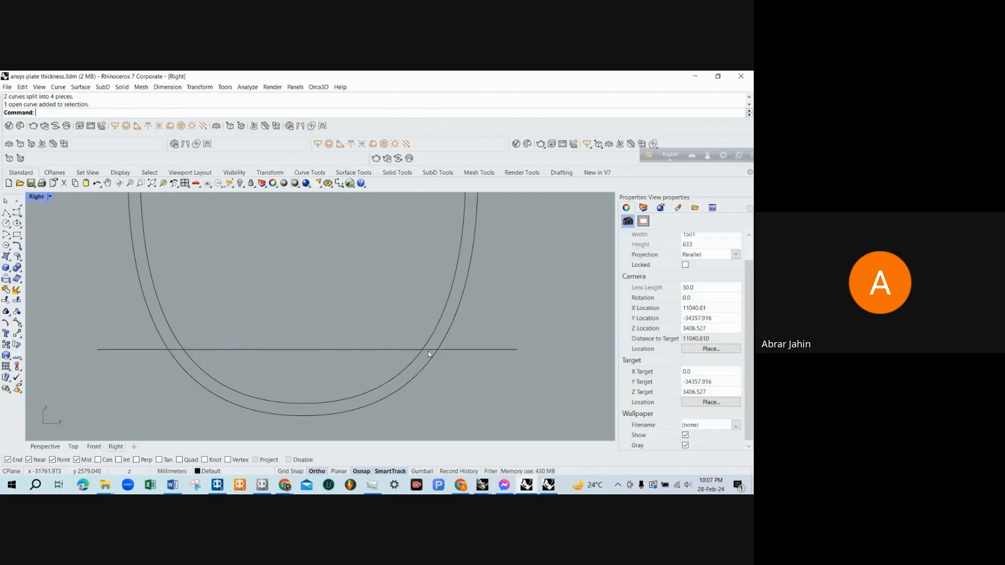
text(Trim)
key(Return)
click(428, 346)
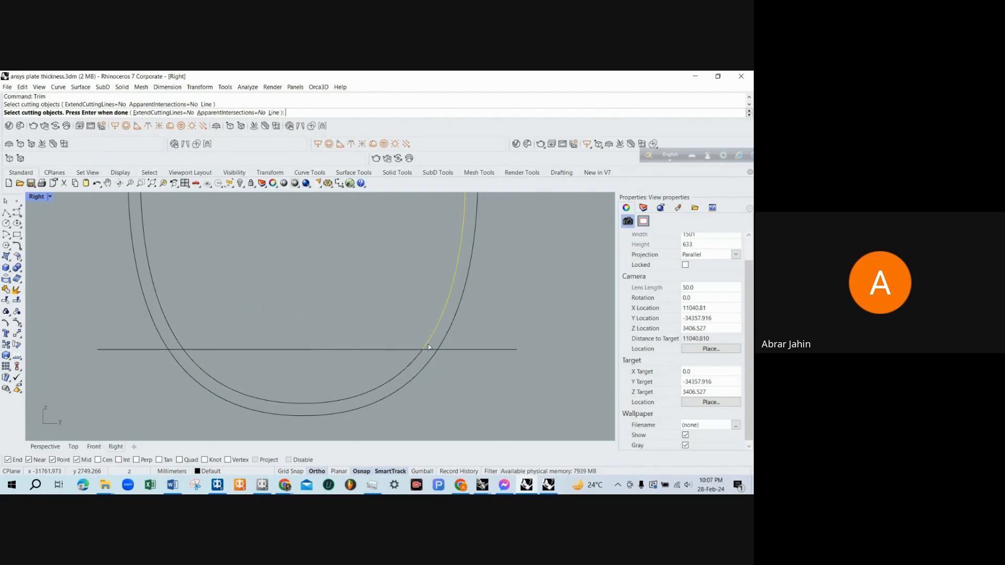
click(178, 340)
click(174, 349)
key(Escape)
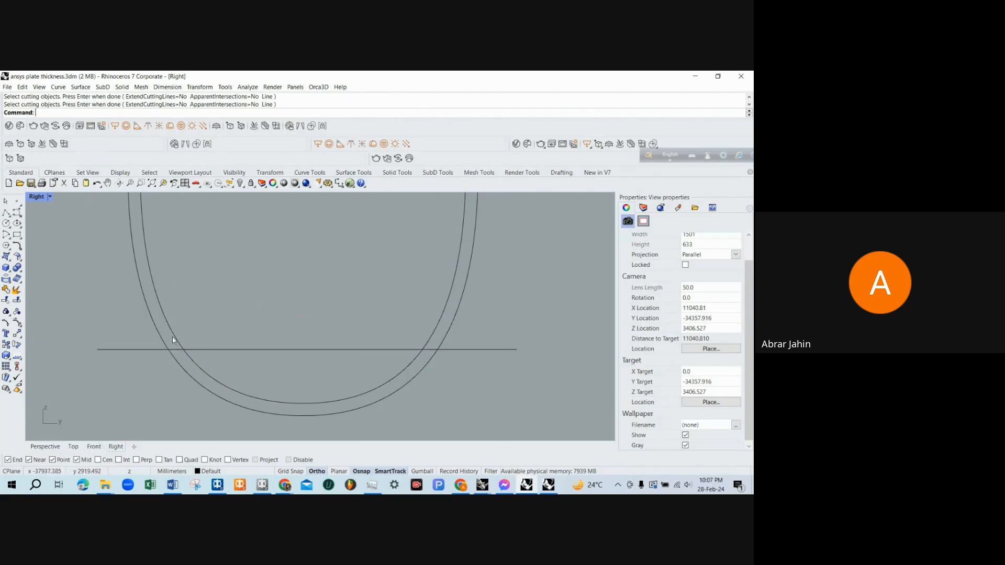
Trim the horizontal line's two outer ends, using the upper pieces of the inner offset curves as cutting objects.
key(Return)
click(173, 338)
click(432, 341)
key(Return)
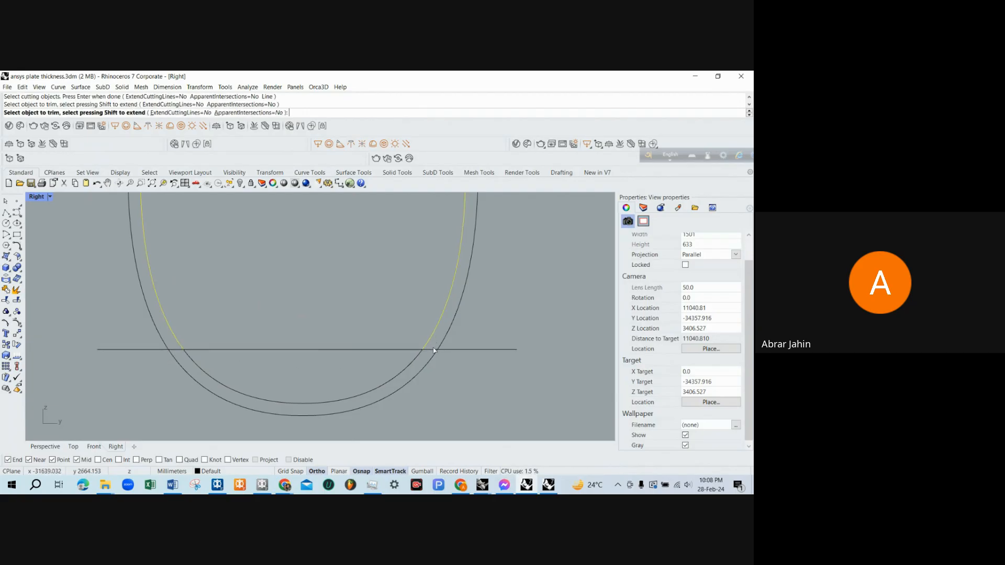
click(471, 349)
click(174, 350)
key(Return)
Try chamfering the lower piece of the first inner curve with the horizontal line, using distances of 200 and 200.
scroll(187, 354, up, 2)
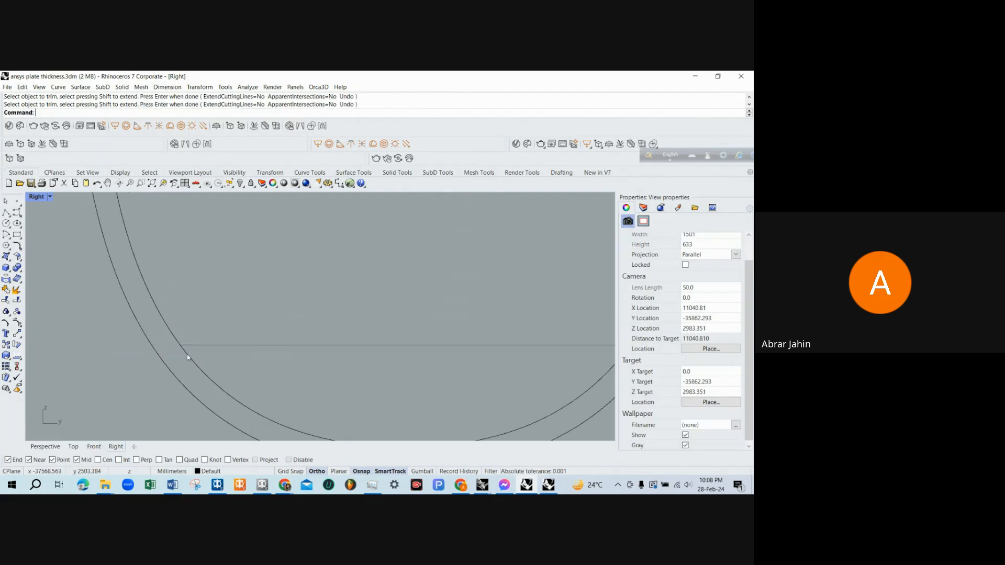
click(194, 365)
scroll(194, 365, down, 4)
click(189, 366)
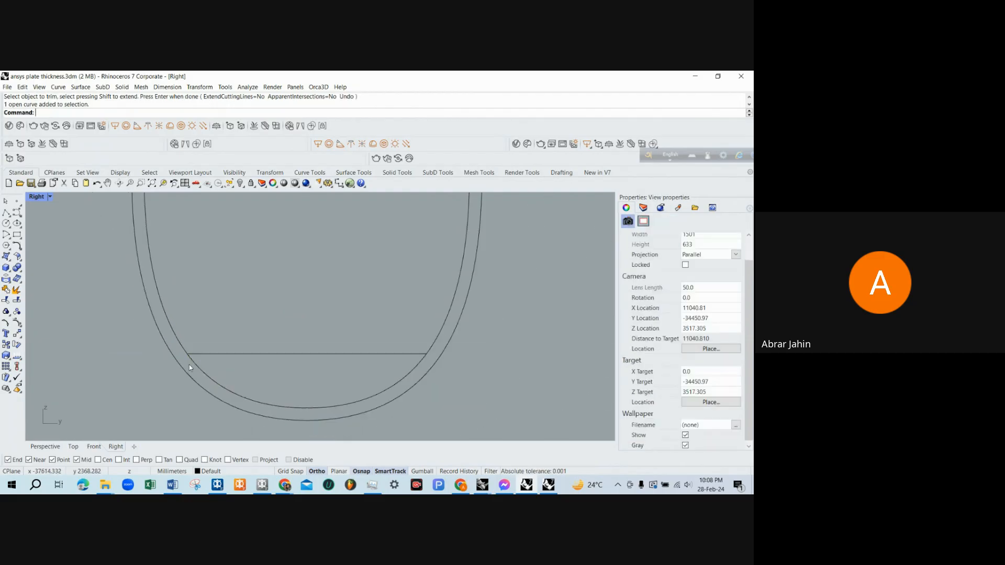
scroll(189, 365, up, 4)
text(amfer)
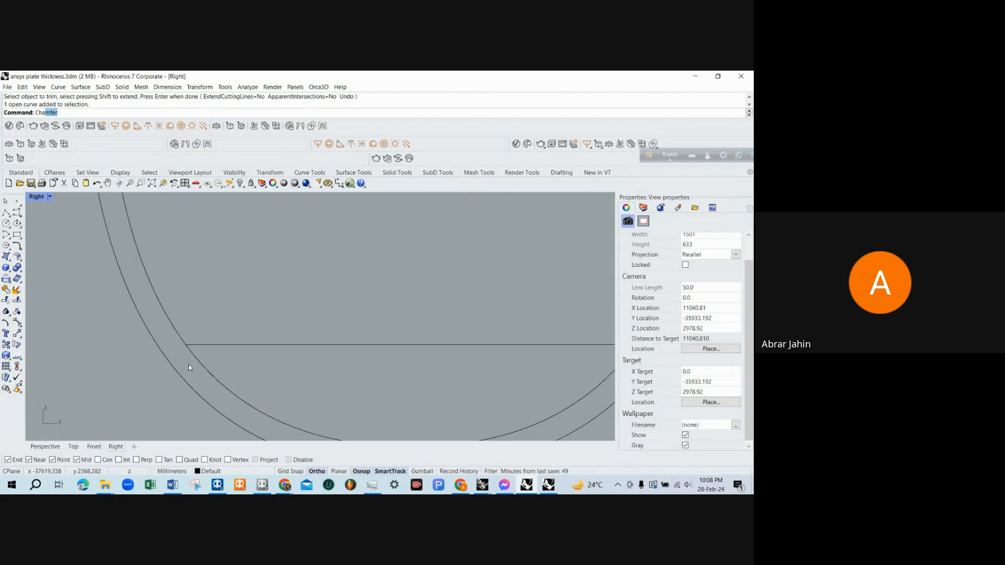
key(Return)
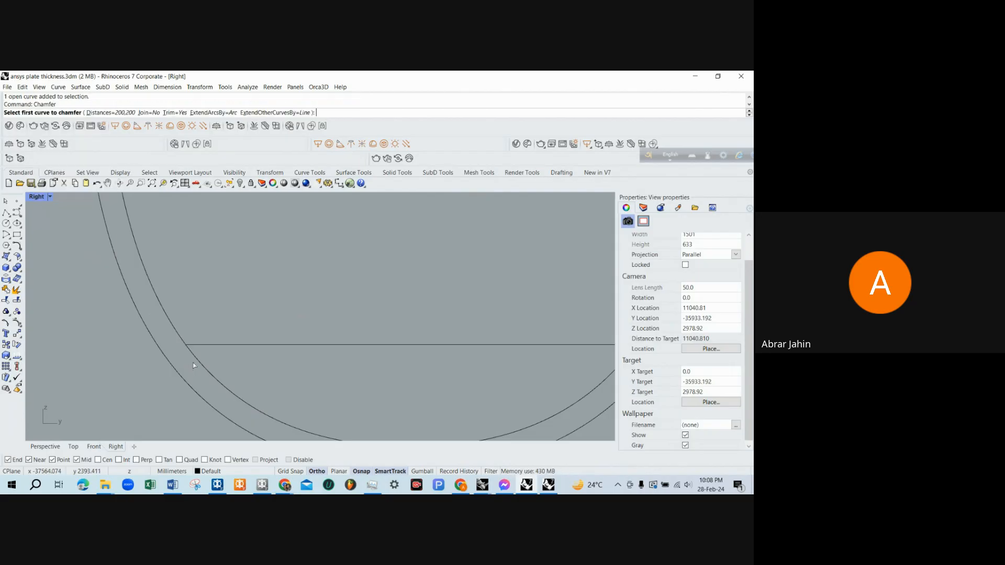
click(200, 367)
click(212, 347)
scroll(212, 347, down, 3)
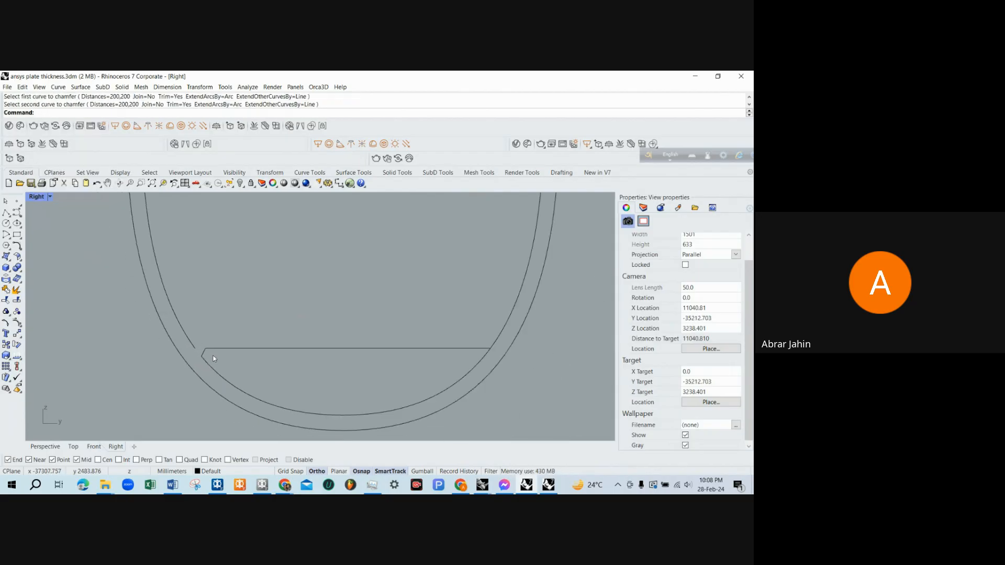
Undo the chamfer between the lower inner curve piece and the horizontal line.
scroll(212, 356, up, 3)
key(ctrl+z)
scroll(201, 372, down, 1)
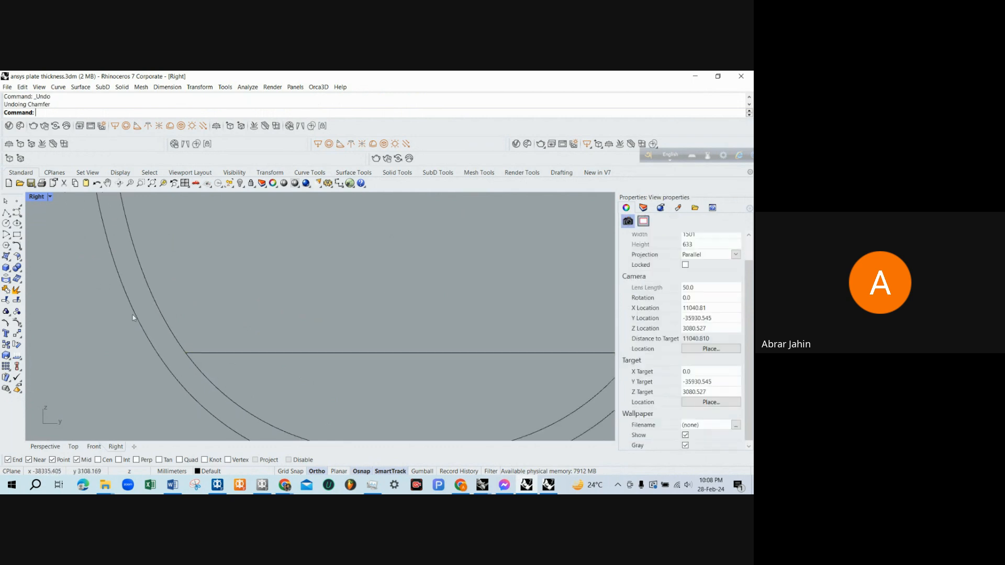
click(6, 213)
right_click(178, 334)
right_click(173, 333)
click(171, 332)
right_click(198, 343)
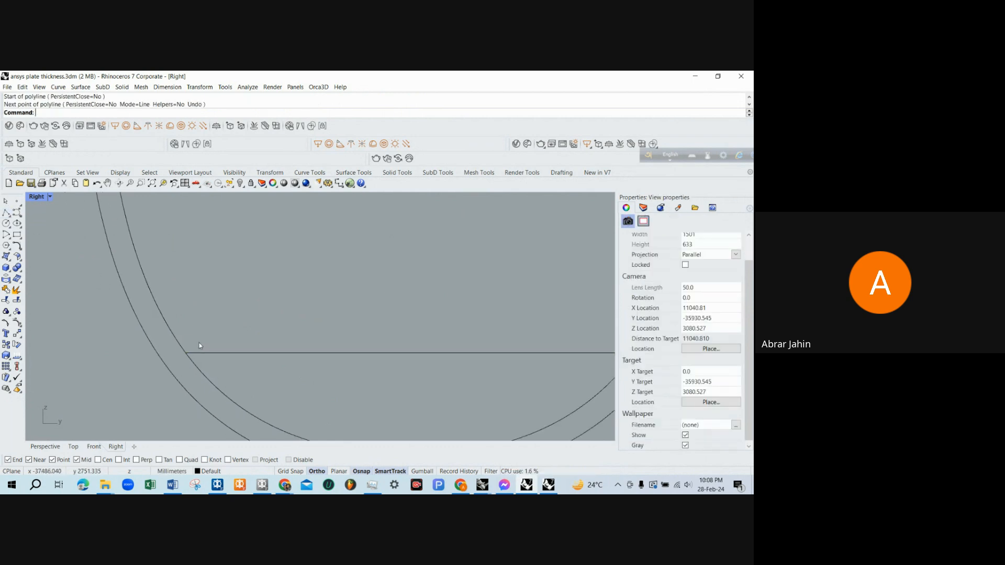
Try a 200 by 200 chamfer between the upper piece of the first inner curve and the horizontal line, and undo it.
text(Chamfer)
key(Return)
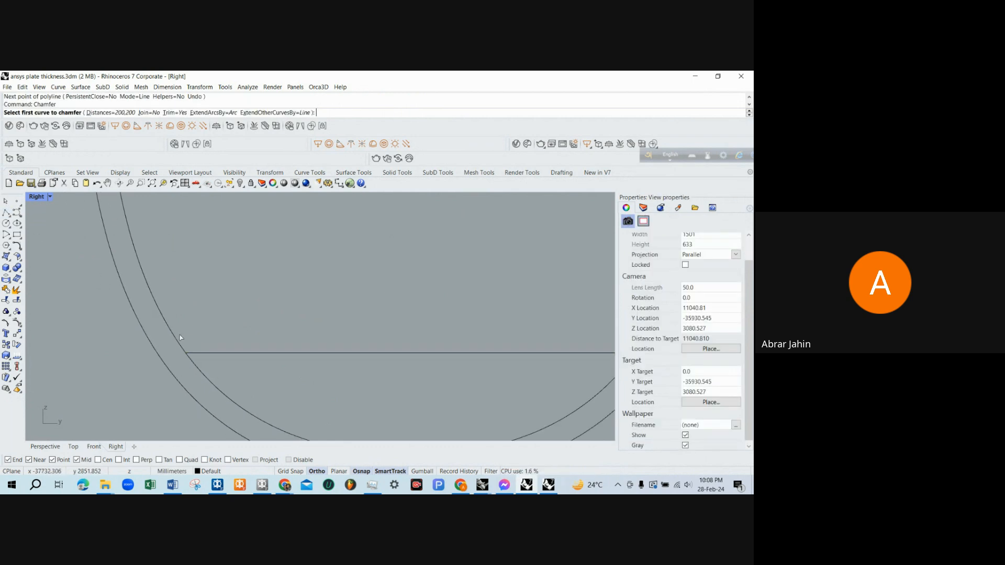
click(180, 338)
click(212, 356)
scroll(213, 357, down, 8)
key(ctrl+z)
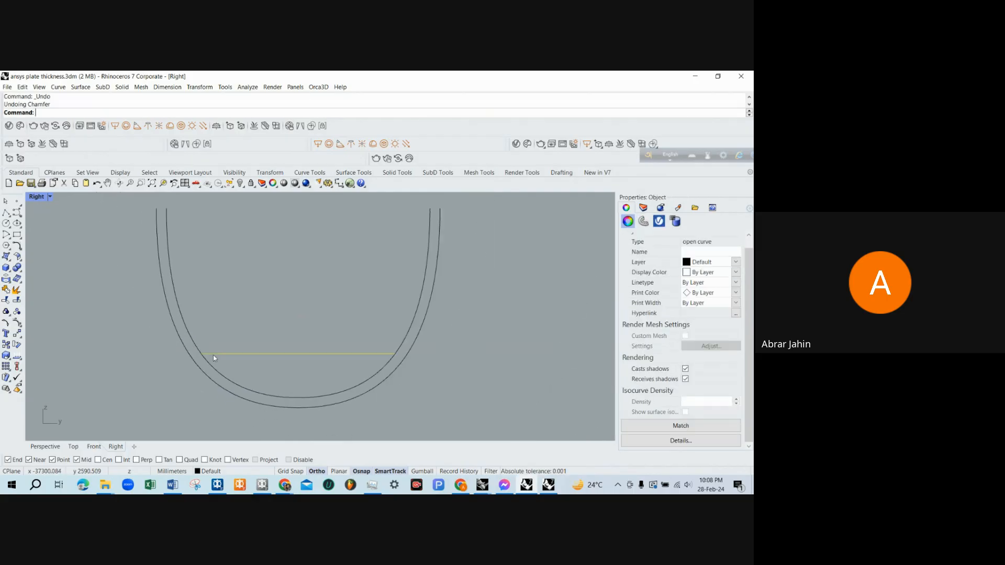
Start a chamfer for the corner of the inner curve and the horizontal line with both distances set to 500.
scroll(213, 357, up, 6)
right_click(212, 352)
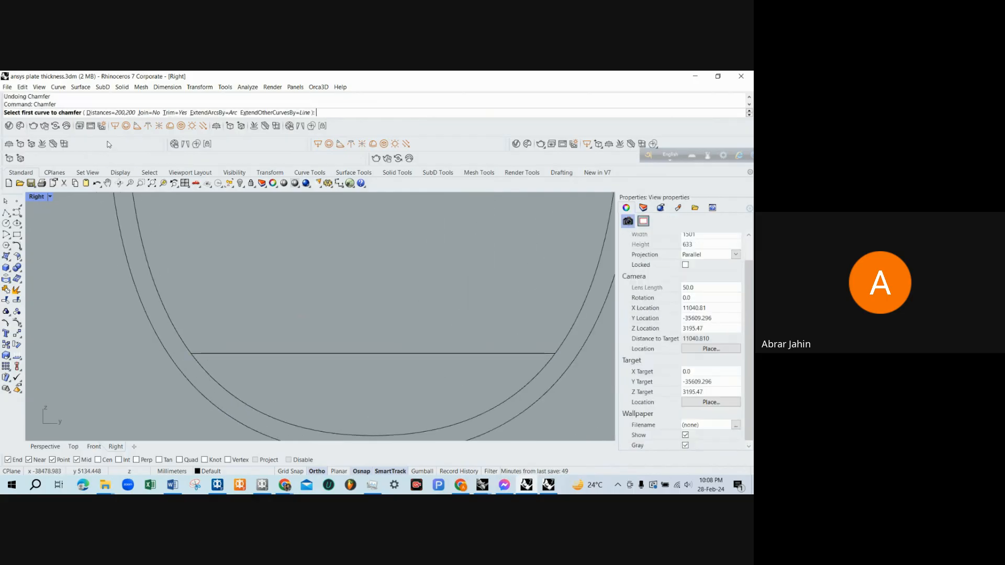
click(121, 113)
text(500)
key(Return)
key(Return)
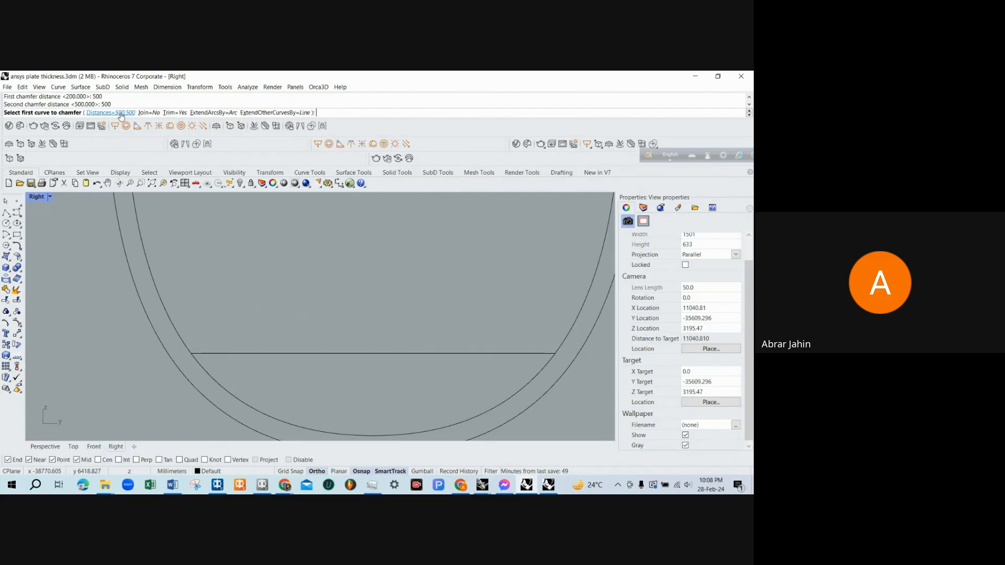
Chamfer both corners where the inner section curves meet the horizontal line, using distances of 500 and 500.
click(169, 309)
click(225, 354)
right_click(225, 353)
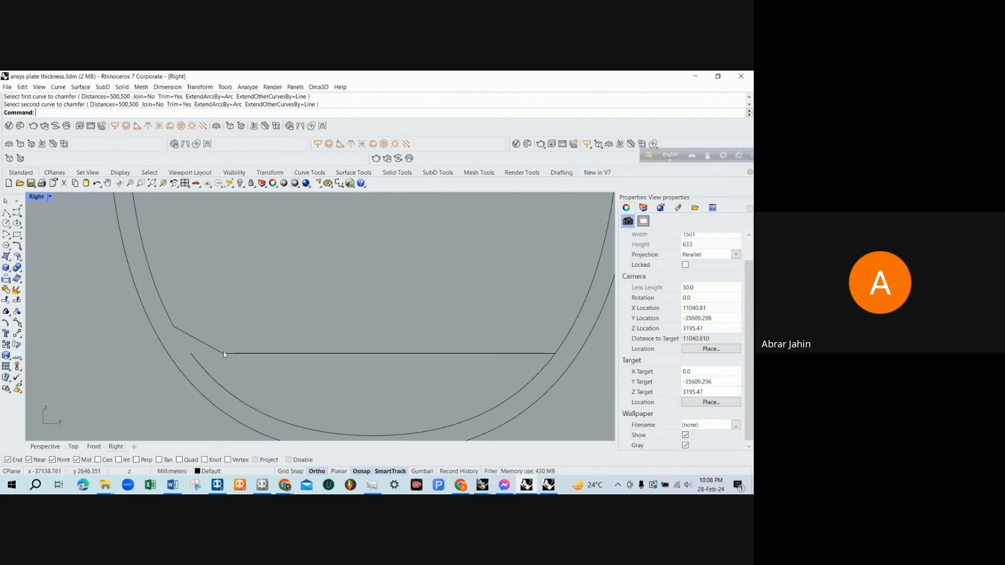
scroll(360, 366, down, 2)
click(408, 356)
click(447, 343)
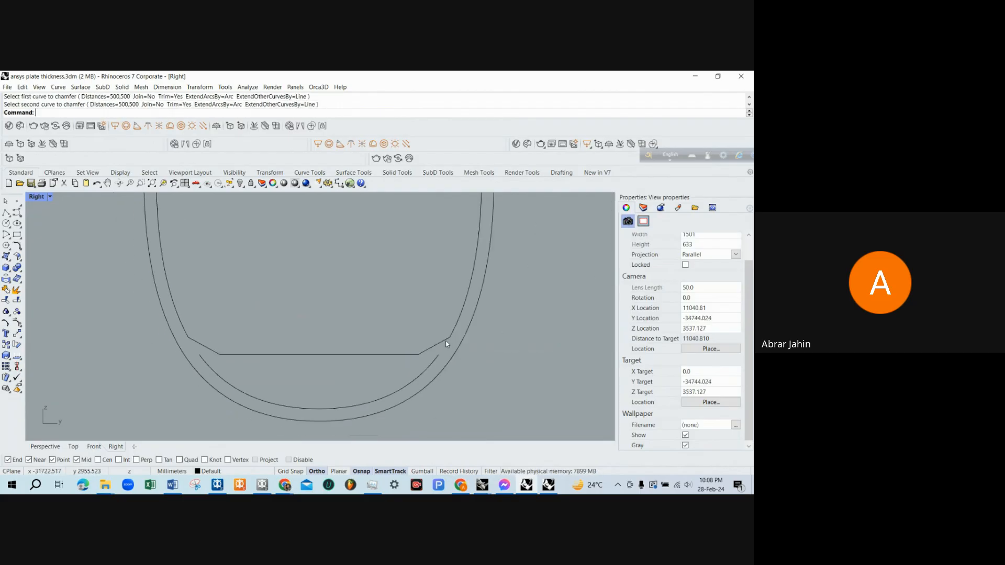
Delete the leftover inner arcs below the chamfered horizontal line.
scroll(417, 377, up, 2)
scroll(148, 380, up, 2)
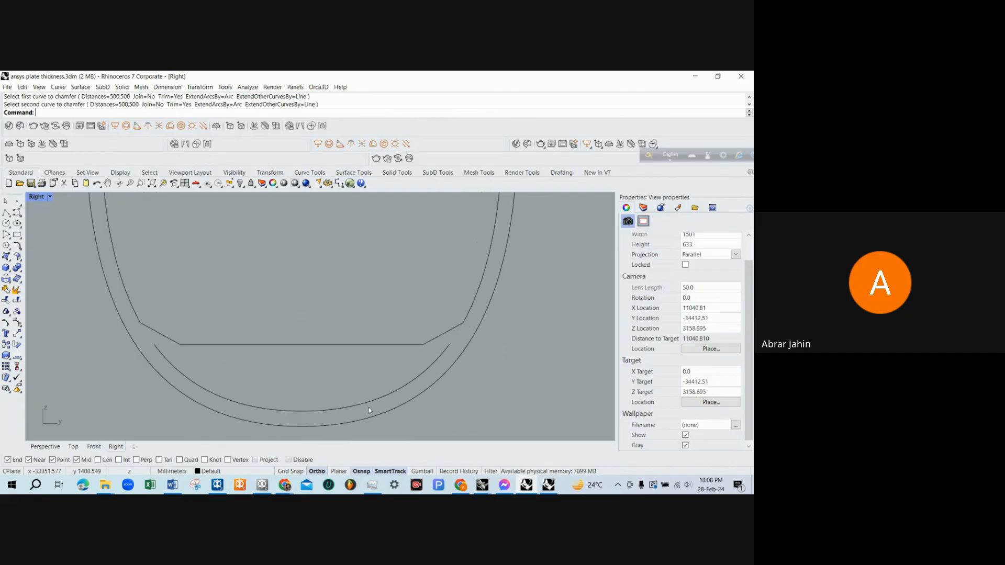
click(173, 352)
scroll(384, 385, down, 3)
click(422, 386)
key(Delete)
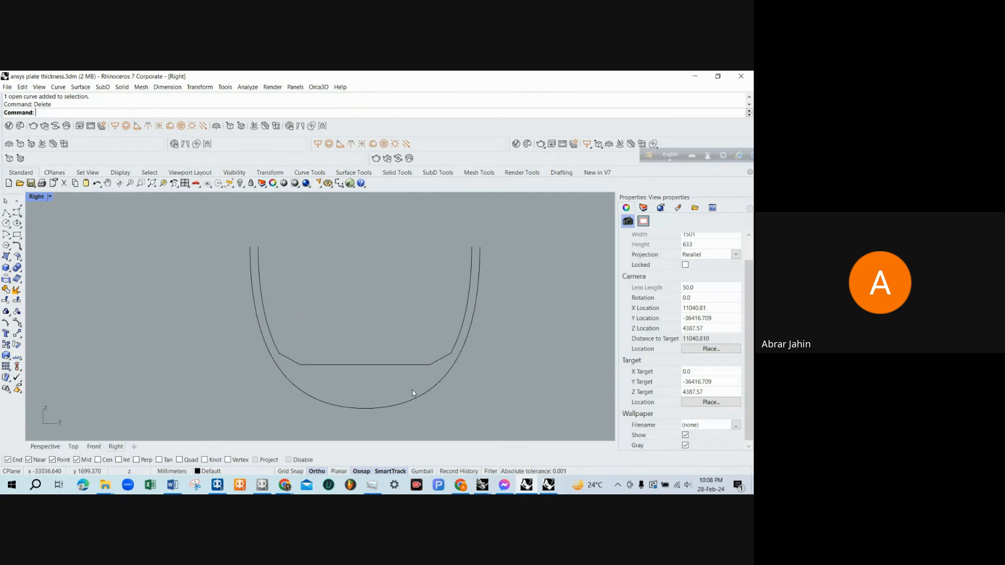
Undo the inner arc deletion and the chamfers on the section profile.
scroll(424, 399, up, 2)
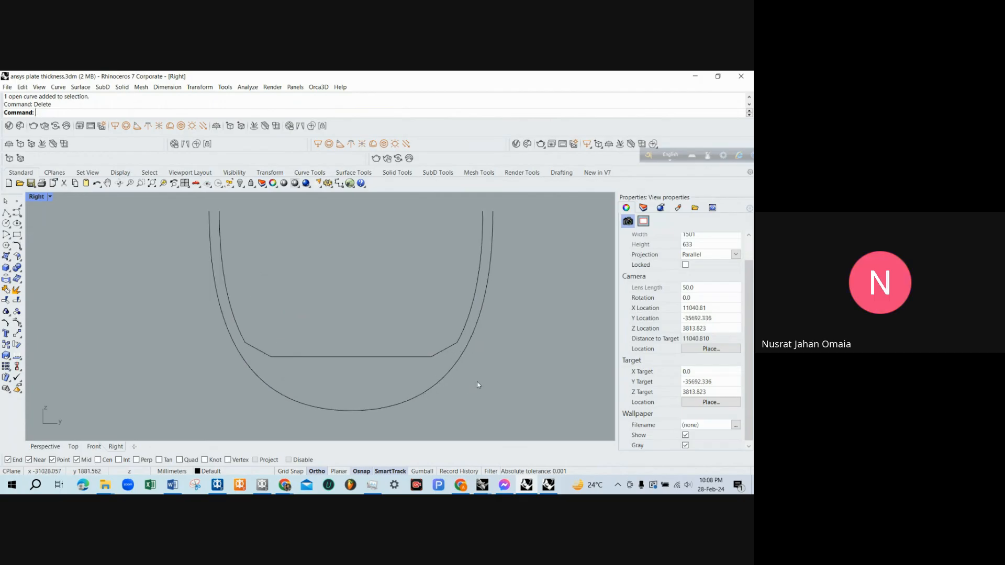
scroll(477, 382, up, 2)
scroll(326, 376, down, 4)
scroll(379, 376, up, 2)
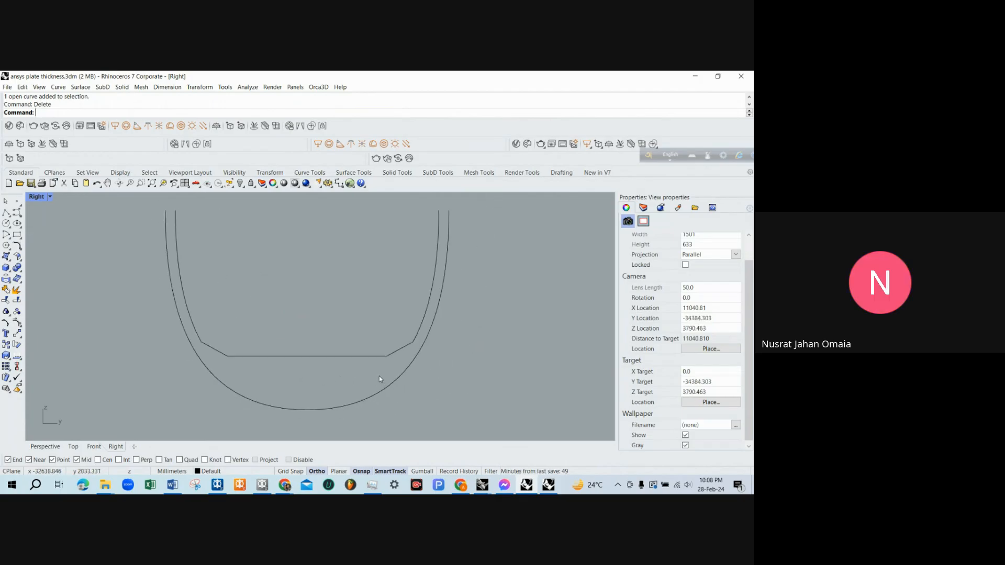
key(ctrl+z)
key(ctrl+z)
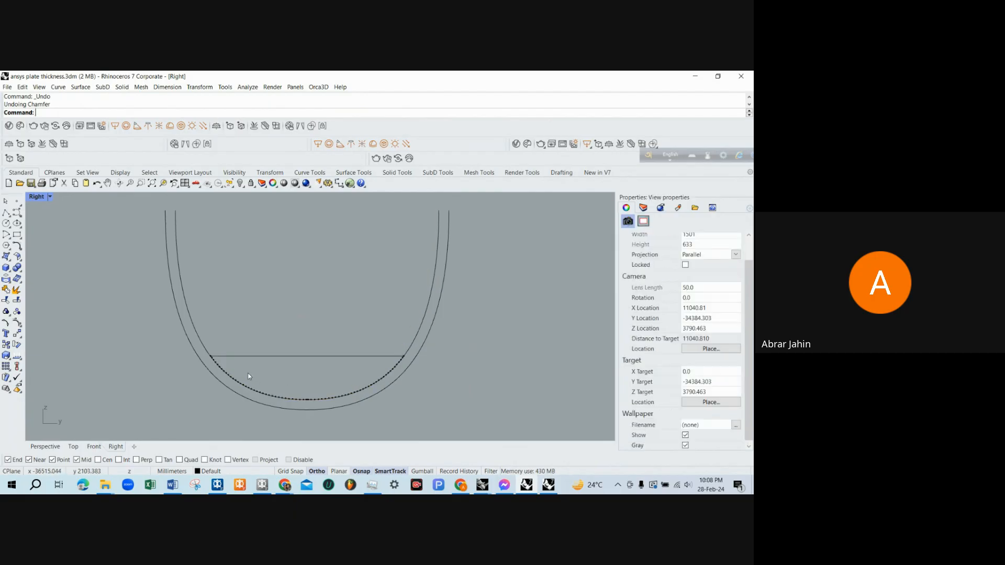
Delete the two inner arc segments below the horizontal line of the section.
click(233, 380)
key(Delete)
click(339, 396)
key(Delete)
Chamfer the inner side curves with the horizontal line at both ends, keeping distances of 500 and 500.
scroll(281, 366, up, 2)
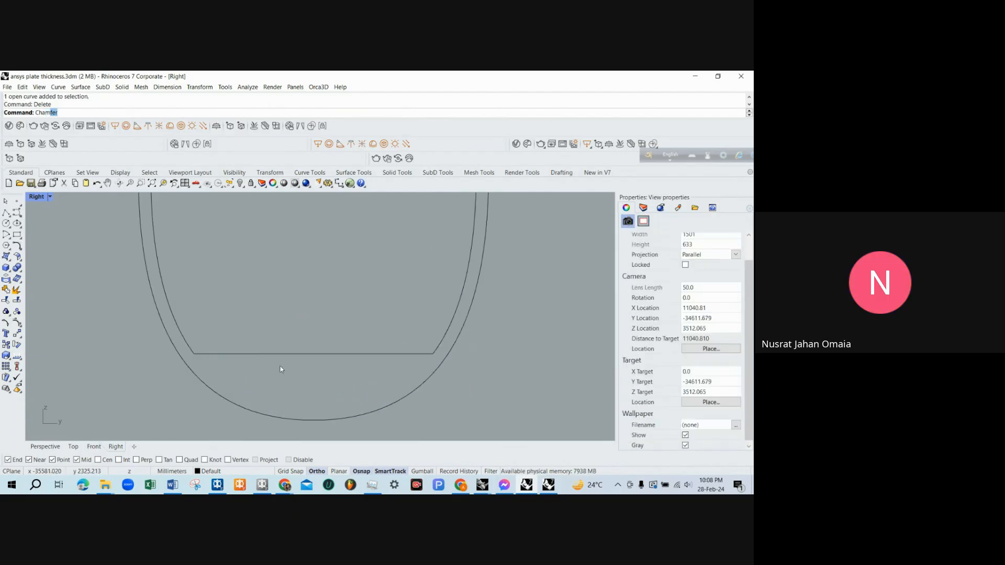
key(Return)
click(185, 333)
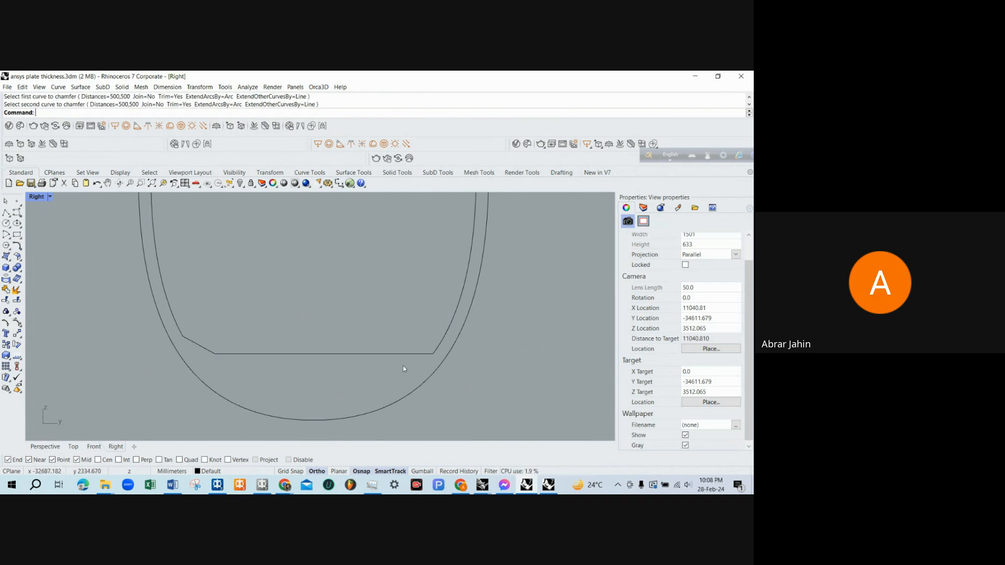
click(448, 335)
scroll(291, 391, down, 3)
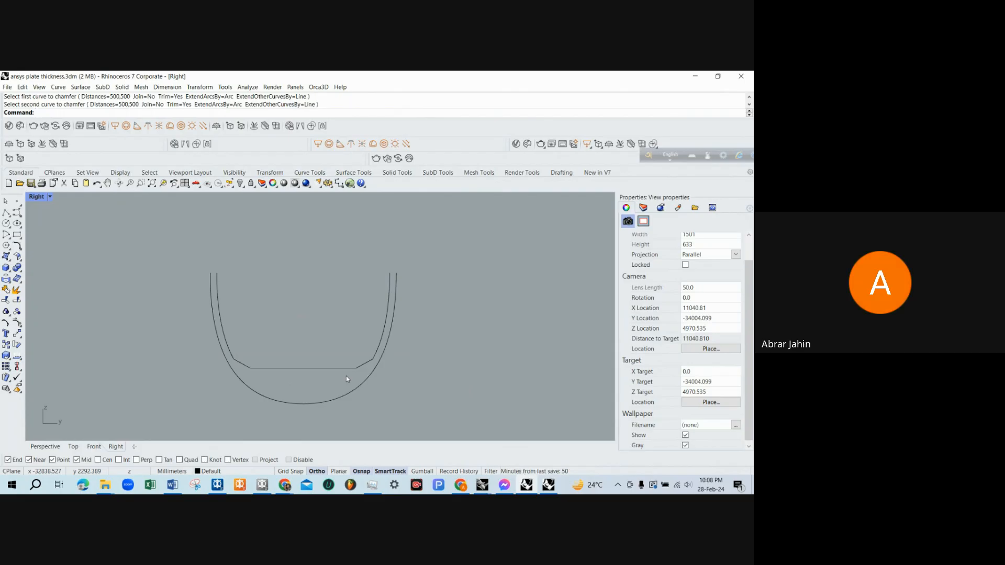
scroll(375, 366, down, 4)
scroll(254, 288, down, 2)
scroll(293, 370, up, 2)
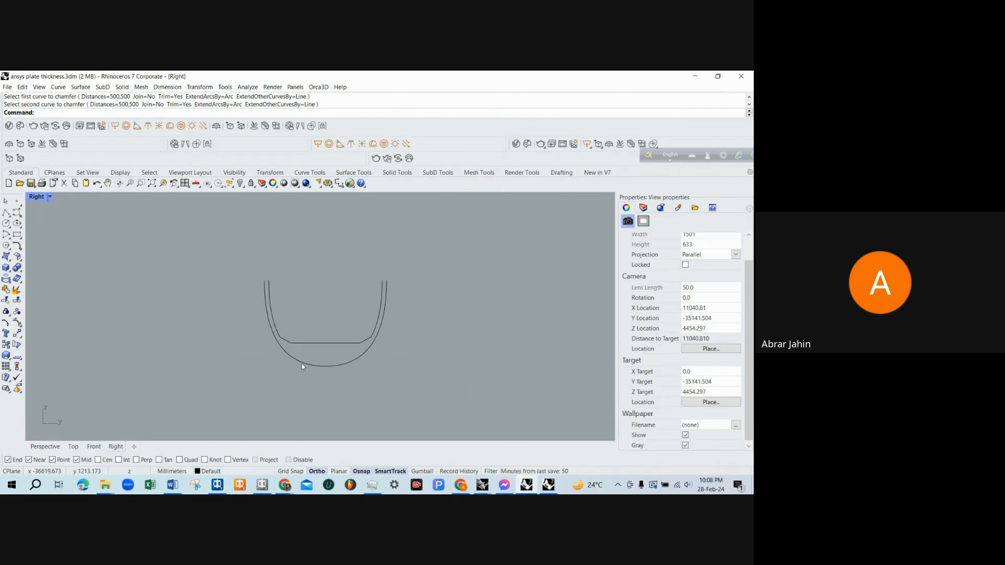
scroll(371, 382, up, 4)
scroll(372, 383, down, 4)
scroll(385, 351, up, 1)
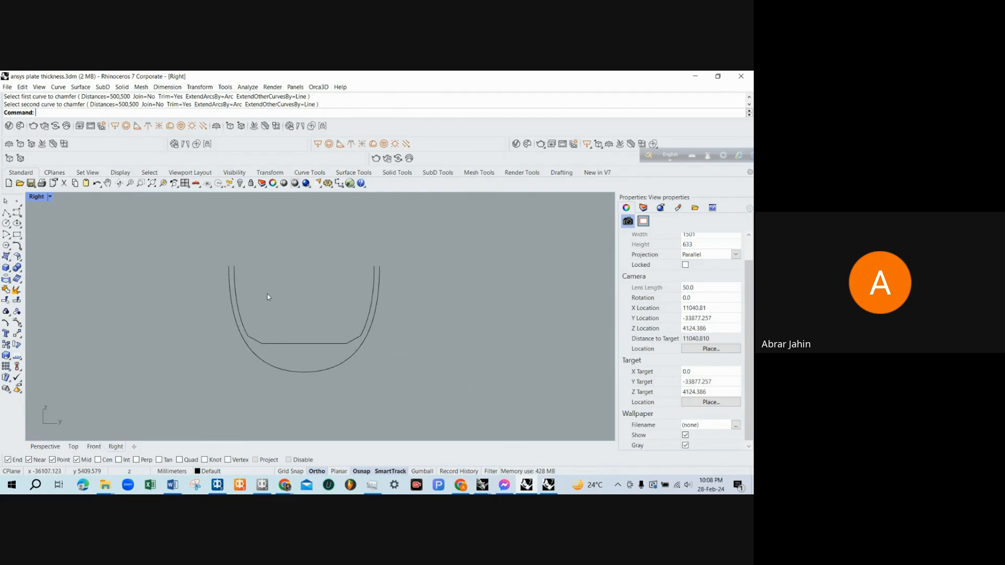
click(18, 213)
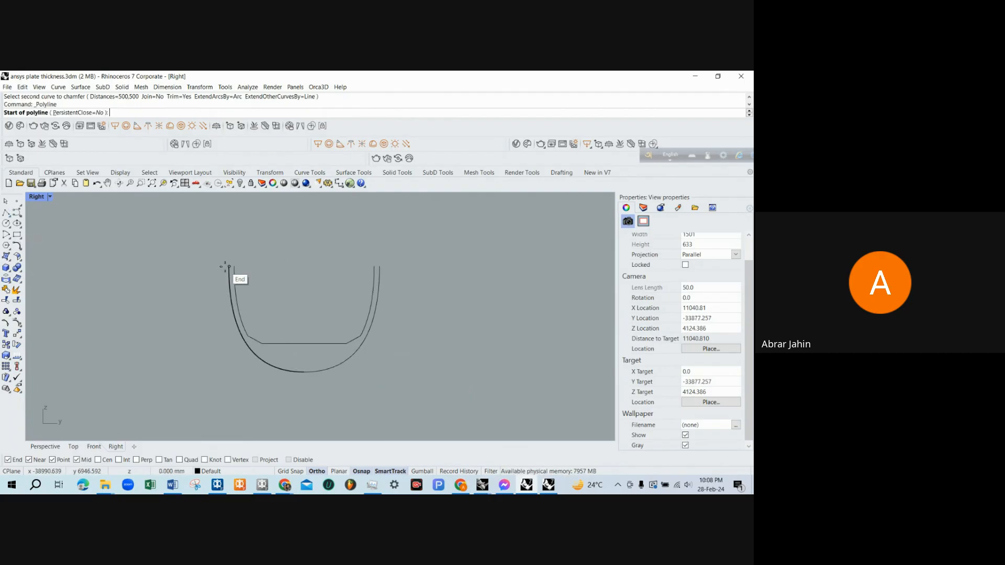
click(189, 266)
click(394, 253)
key(Escape)
Delete all the curves of the section sketch beside the hull and return to the four-viewport layout.
scroll(395, 352, down, 6)
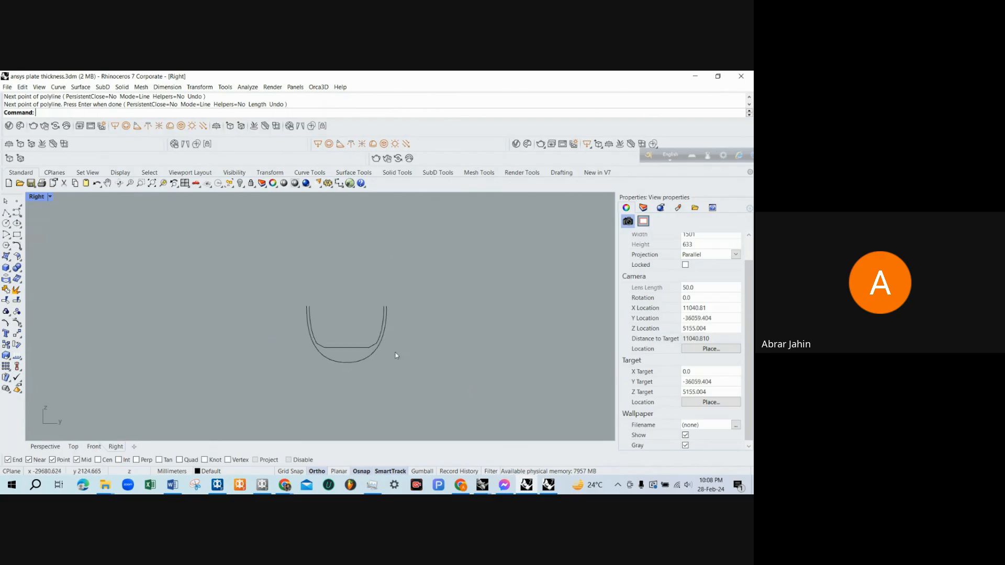
drag(444, 375, 185, 253)
scroll(319, 329, up, 3)
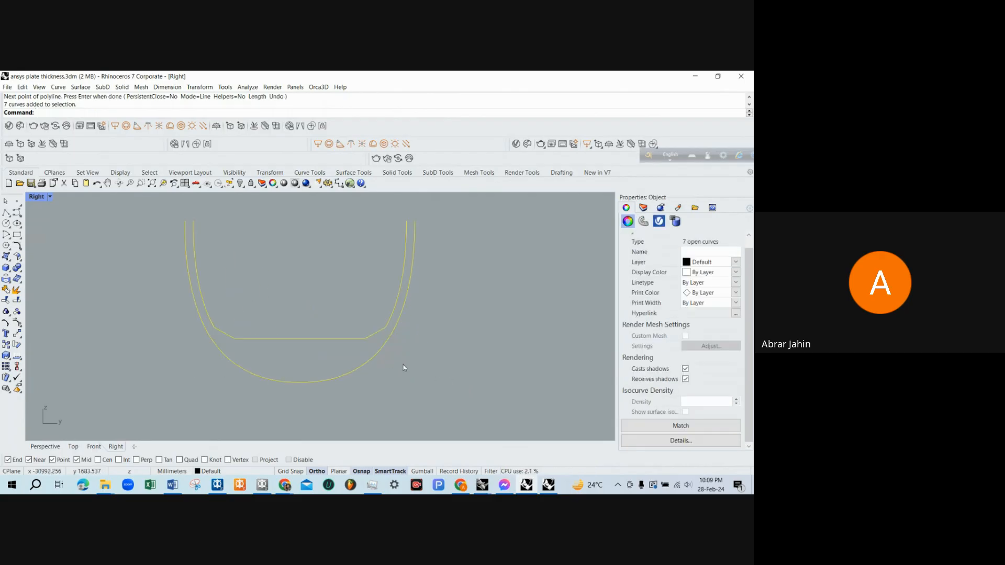
scroll(272, 323, down, 2)
key(Delete)
scroll(215, 324, down, 4)
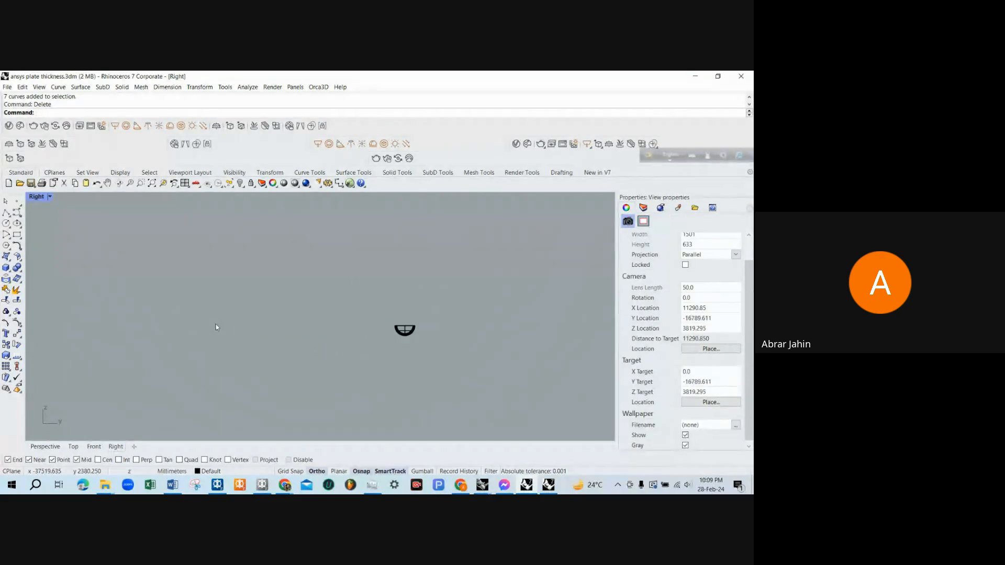
scroll(435, 338, up, 5)
double_click(42, 199)
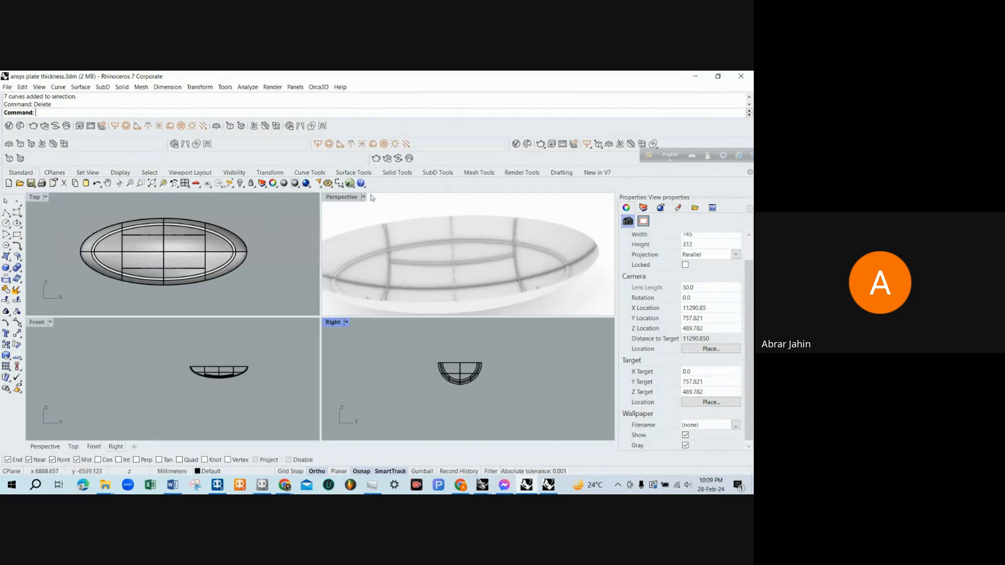
Switch to the SHWAN PLANING IGES 2 model, examine the frames and stiffeners inside its hull, and minimize its window.
click(548, 485)
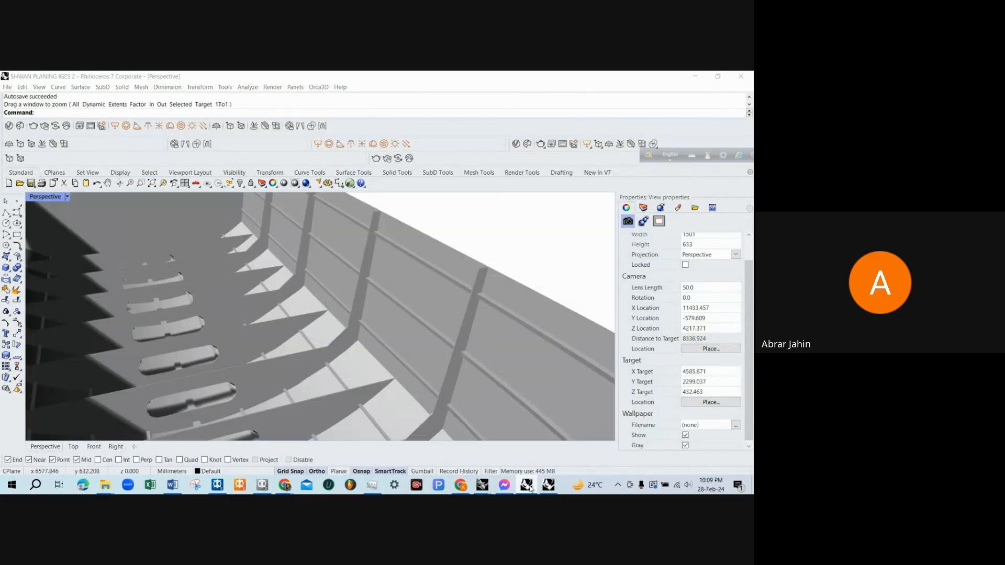
scroll(416, 262, down, 6)
right_drag(415, 262, 371, 259)
scroll(283, 277, up, 6)
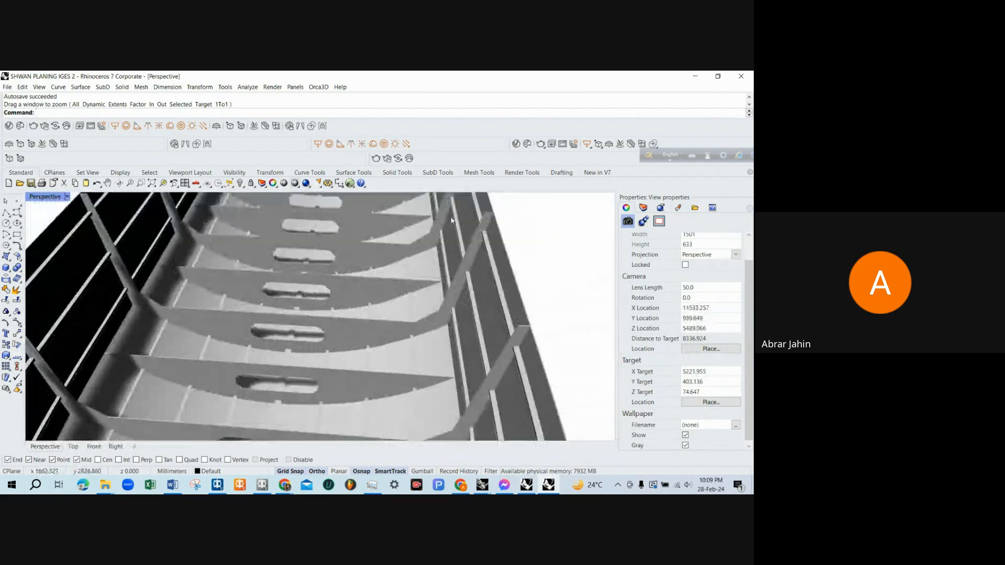
click(695, 76)
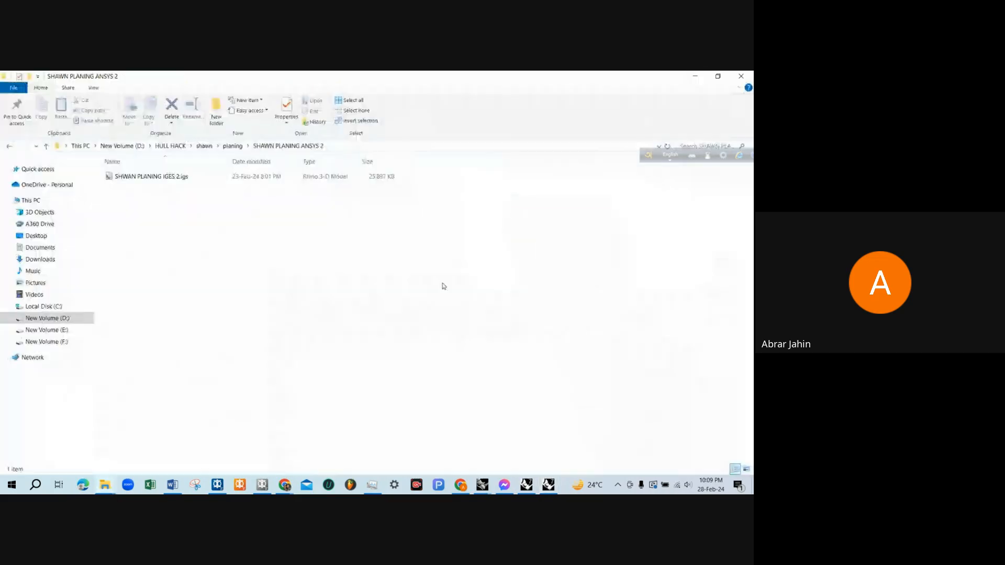
Return to the ansys plate thickness model, maximize the Perspective view and examine the oval hull with its internal stiffeners.
click(527, 484)
click(342, 198)
double_click(343, 197)
right_drag(404, 228, 300, 262)
scroll(301, 267, up, 6)
scroll(315, 324, down, 4)
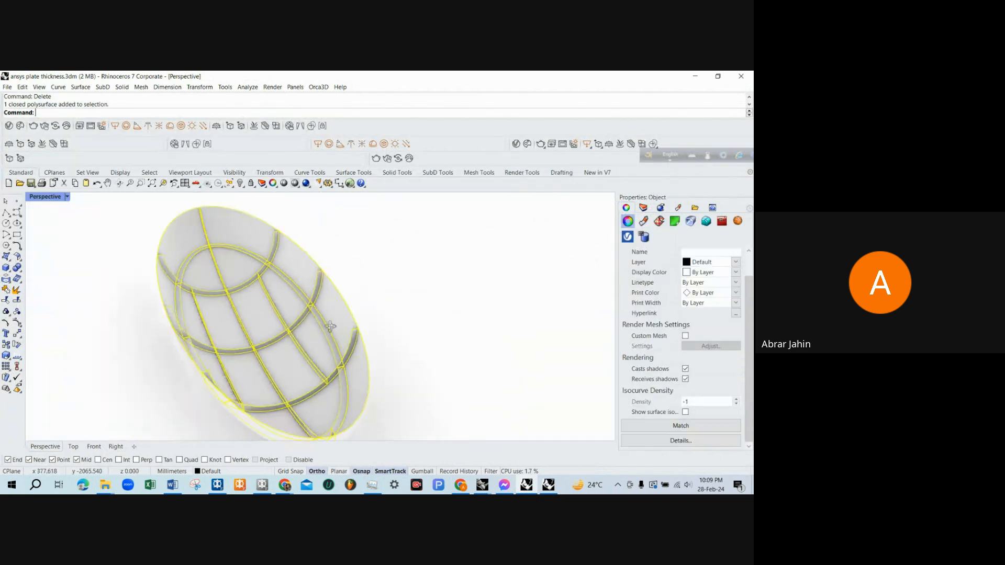
right_drag(329, 326, 385, 304)
right_drag(180, 326, 316, 299)
right_drag(384, 287, 335, 288)
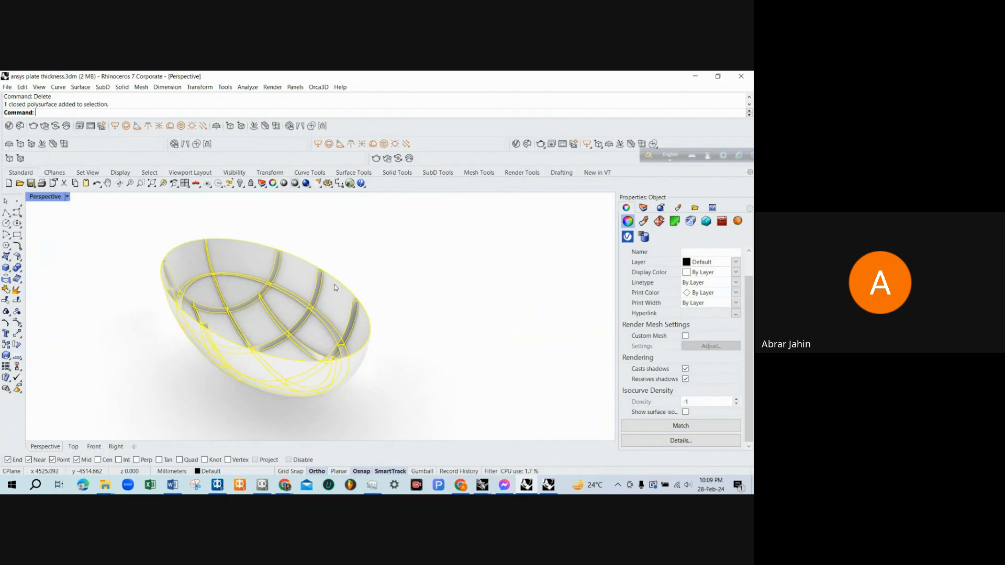
Select the oval hull polysurface and start the Export command for it.
key(Escape)
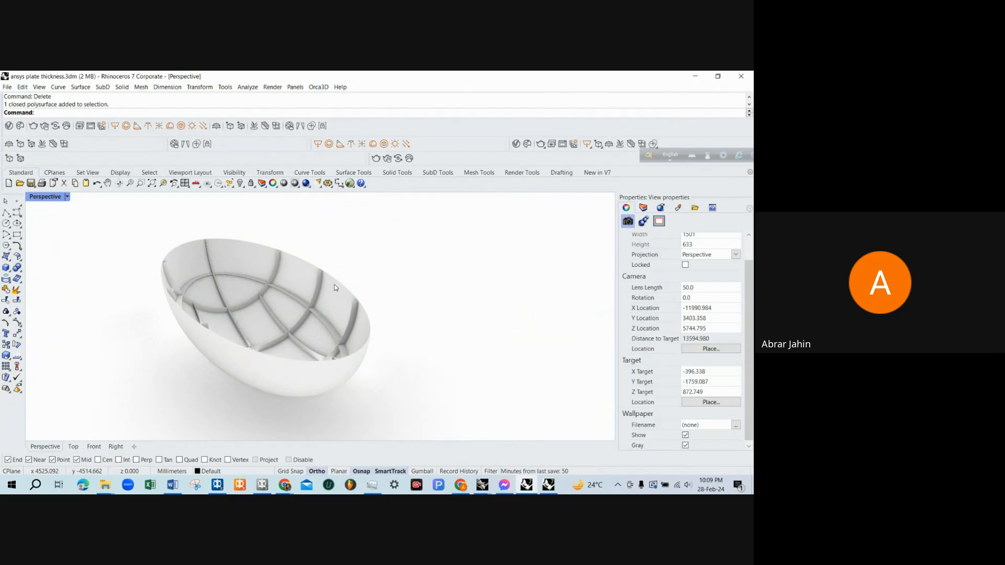
click(336, 287)
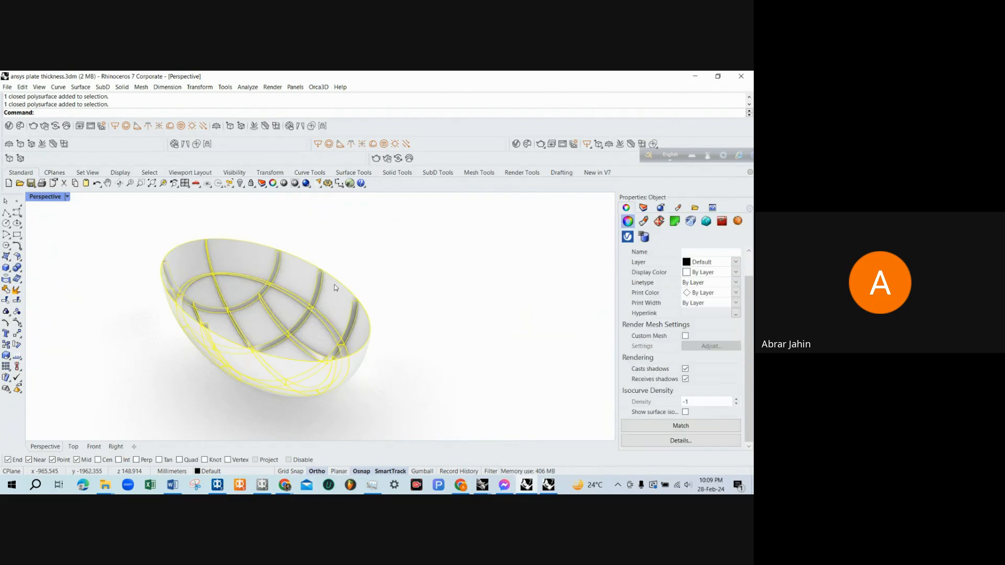
text(Export)
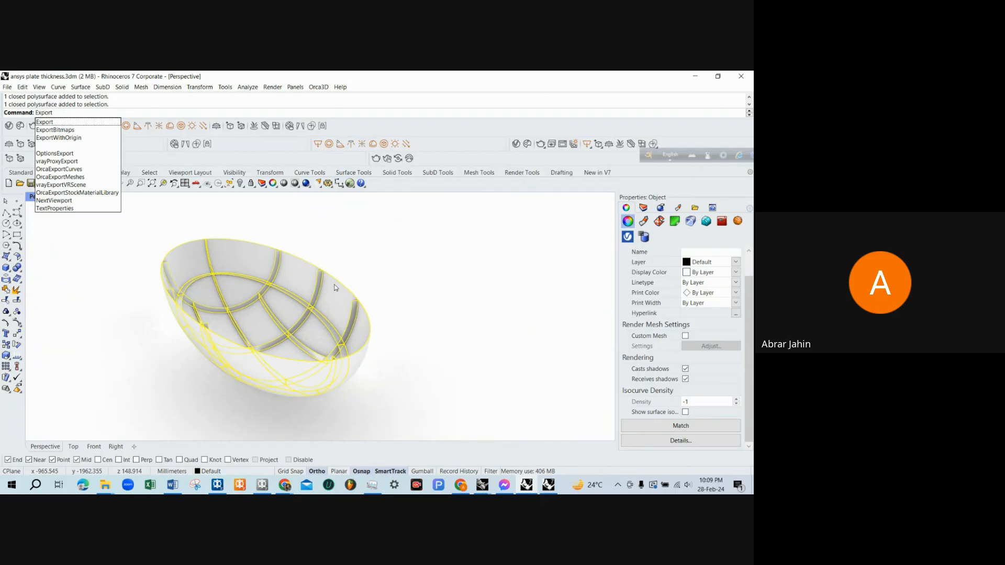
key(Return)
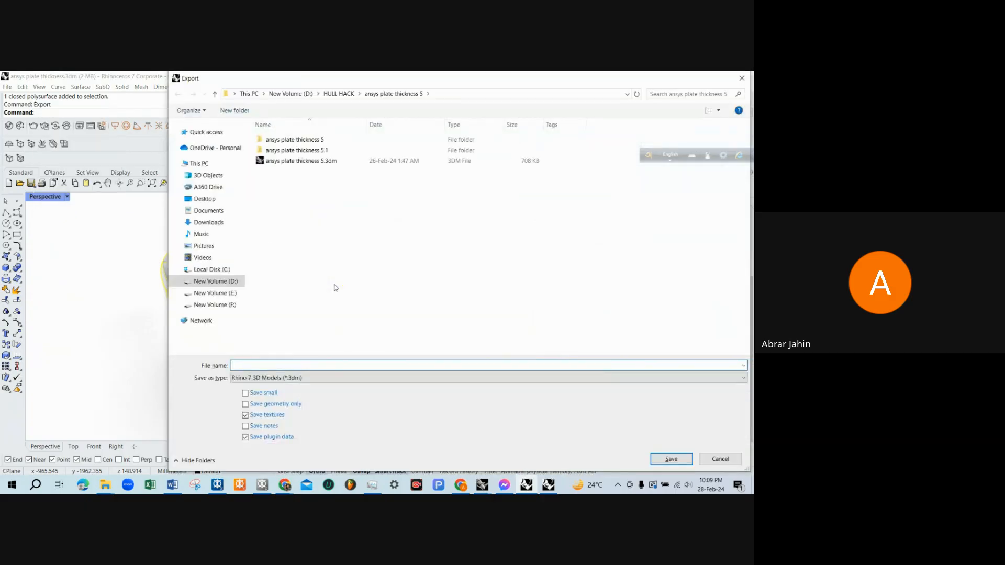
Set the export location to the Software training folder on New Volume (D:).
click(303, 95)
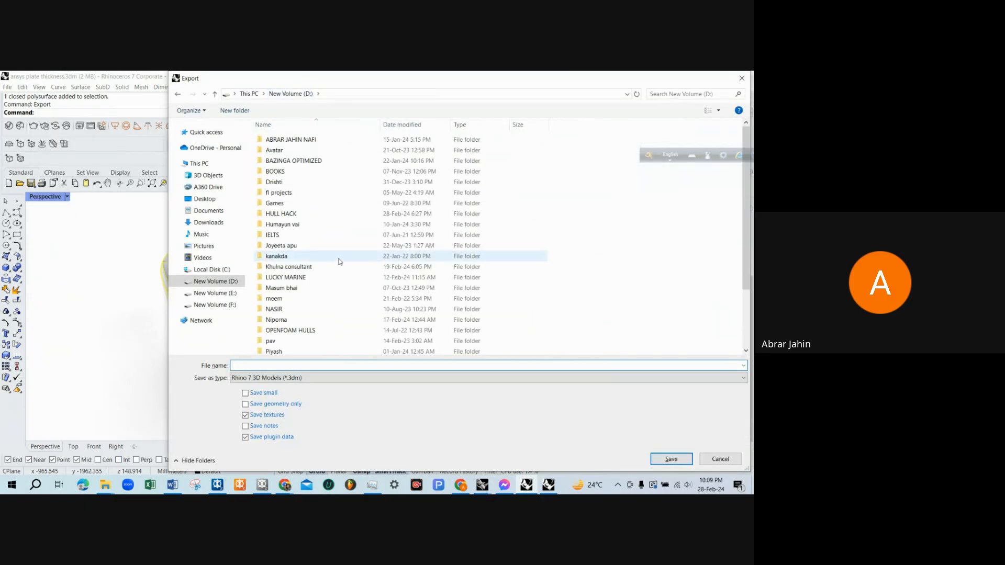
click(314, 331)
scroll(305, 335, down, 2)
double_click(304, 331)
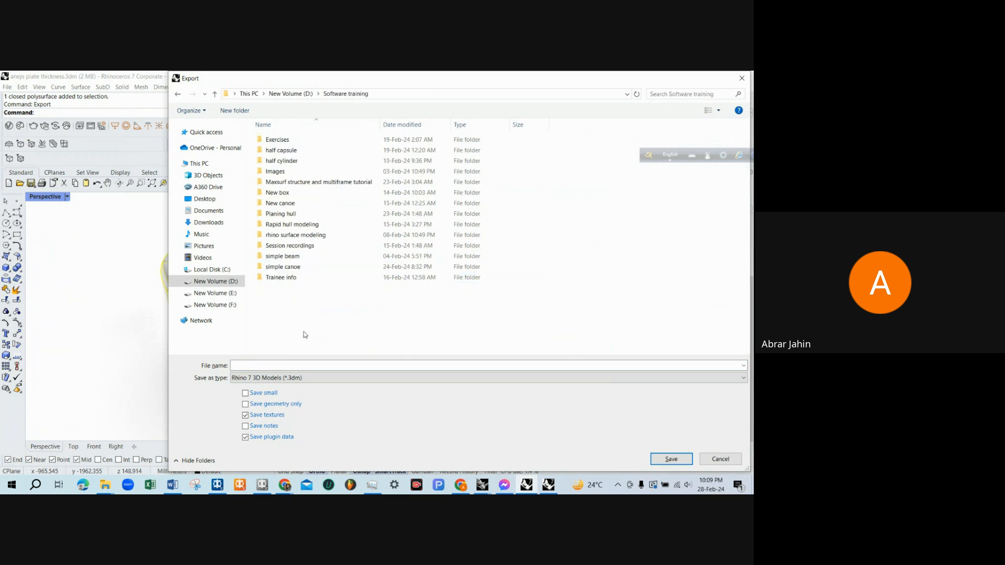
double_click(297, 268)
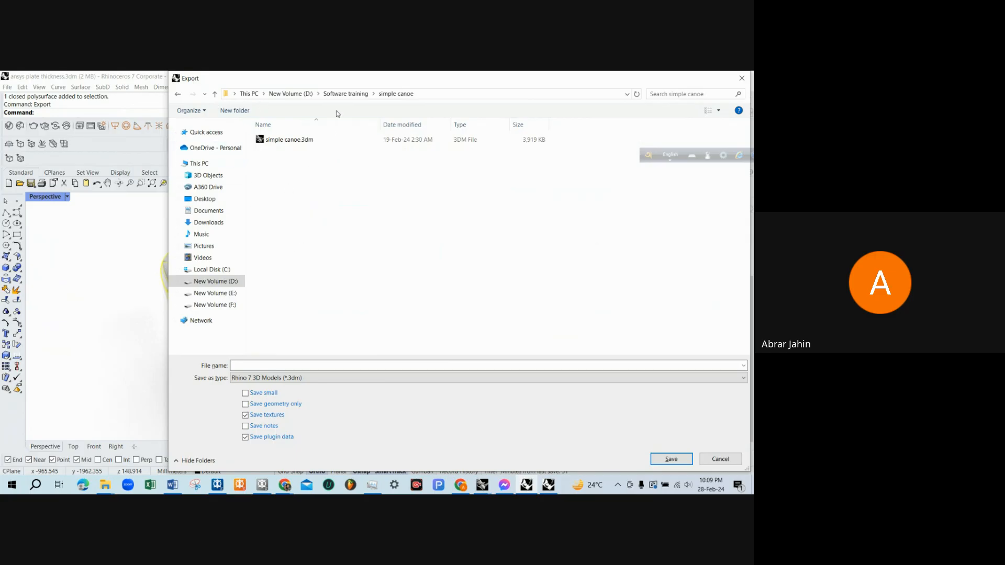
click(341, 95)
Create a folder named "oval canoe training" inside Software training and open it as the export destination.
right_click(305, 312)
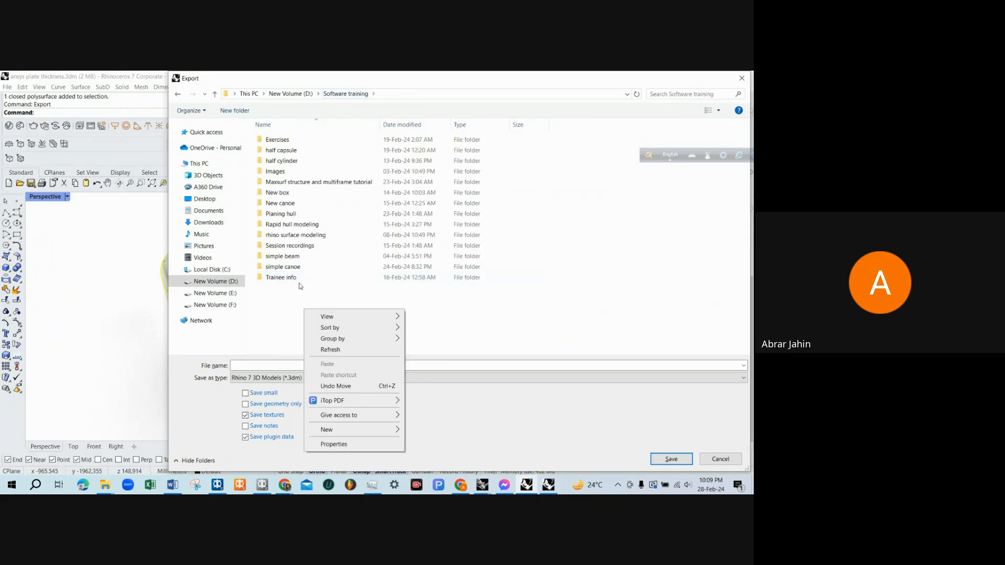
mouse_move(340, 429)
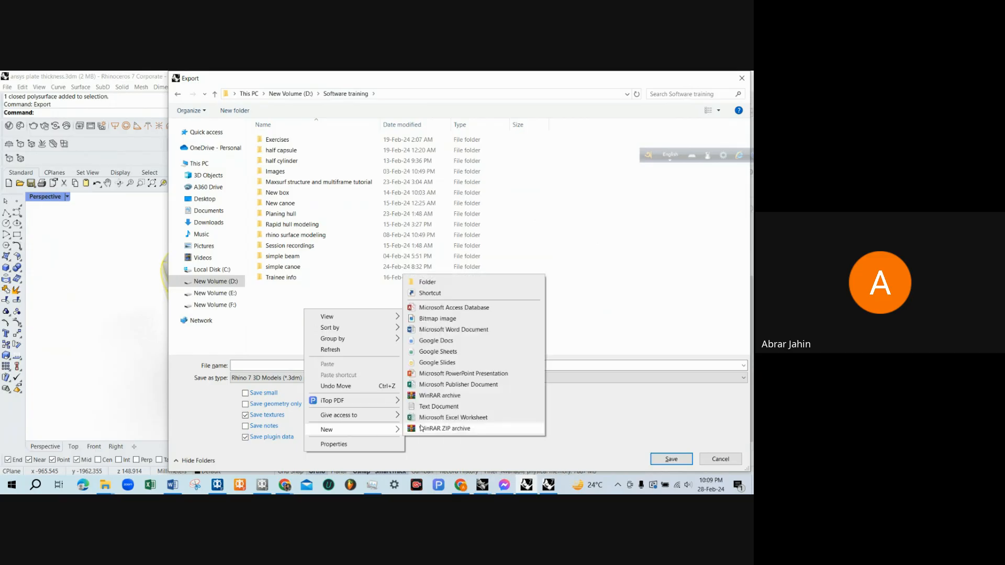
click(438, 285)
text(oval)
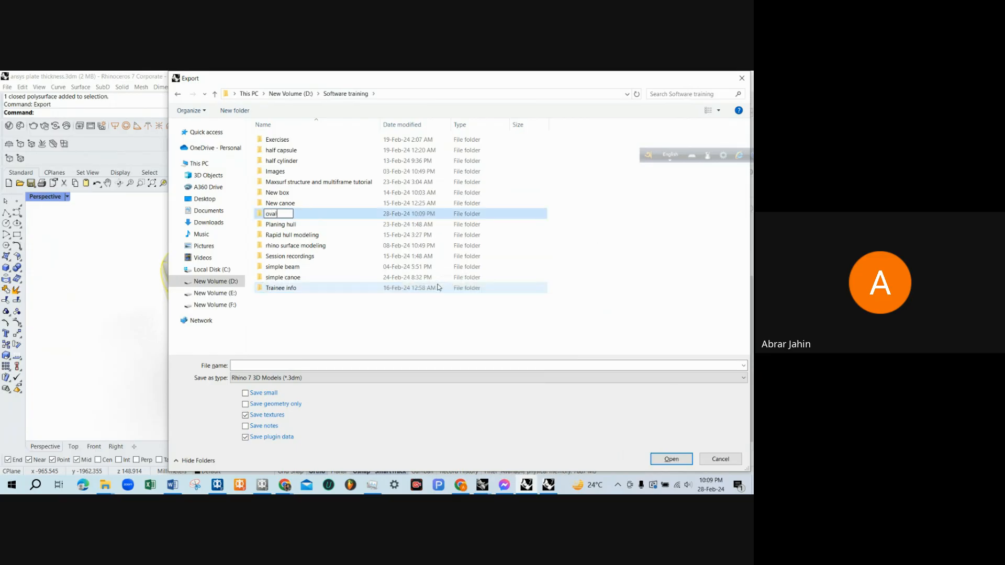
text( canoe training)
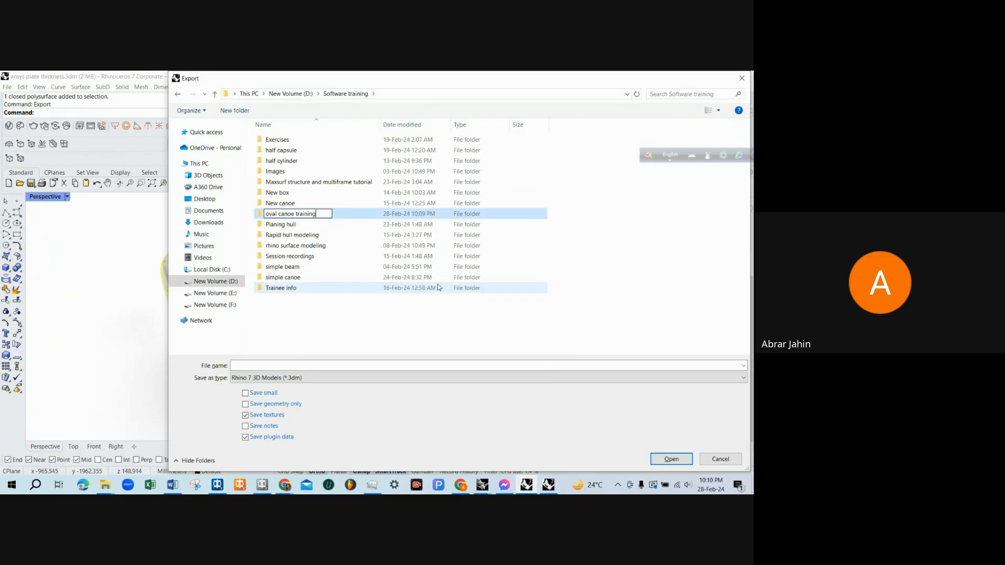
key(Return)
double_click(319, 220)
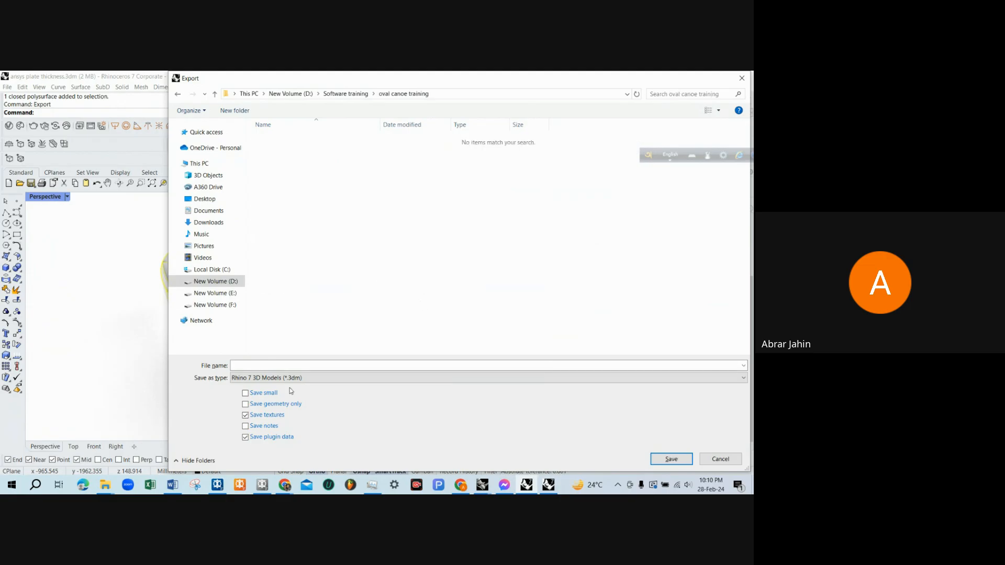
Name the export file "oval canoe training".
click(295, 366)
text(o)
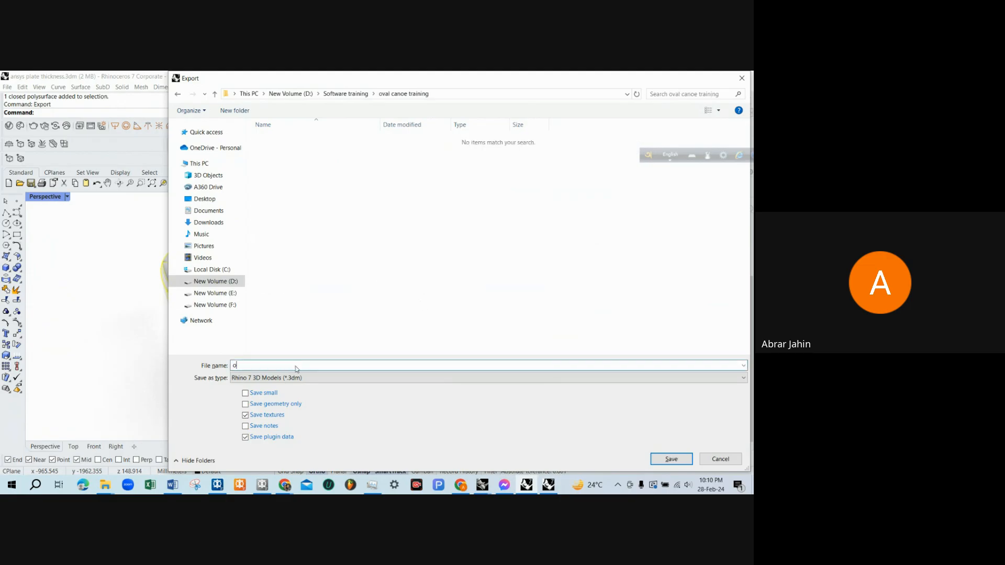
text(caval canoe training)
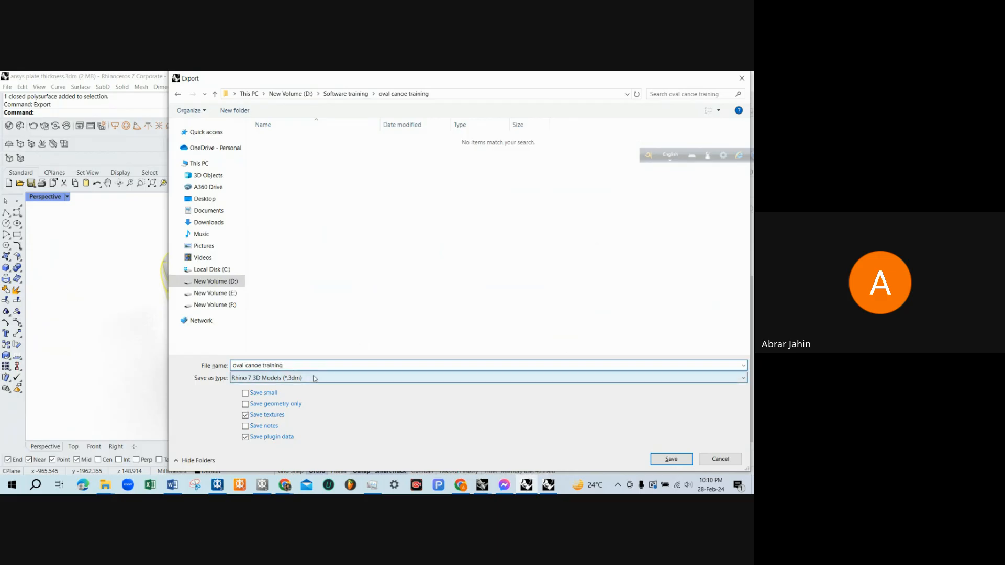
Set the export format to STEP (*.stp; *.step) and save the hull with the AP203ConfigControlDesign schema and parameter space curves.
click(316, 377)
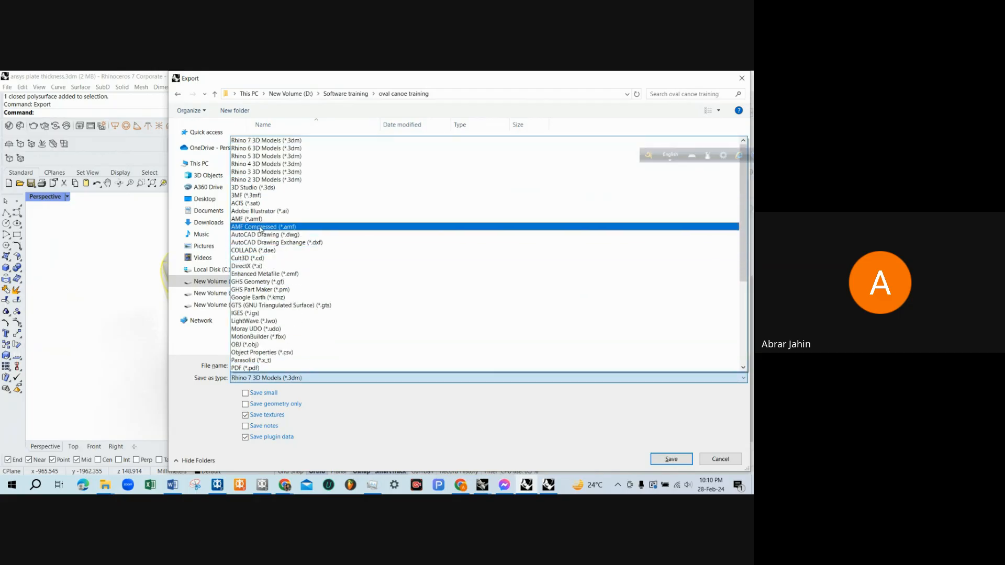
scroll(272, 292, down, 1)
scroll(273, 291, down, 4)
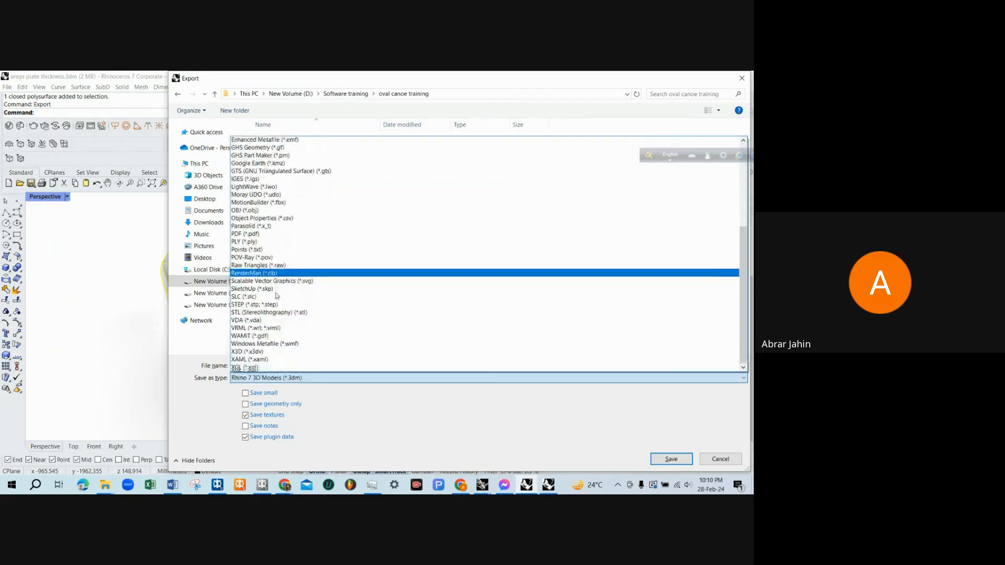
click(269, 293)
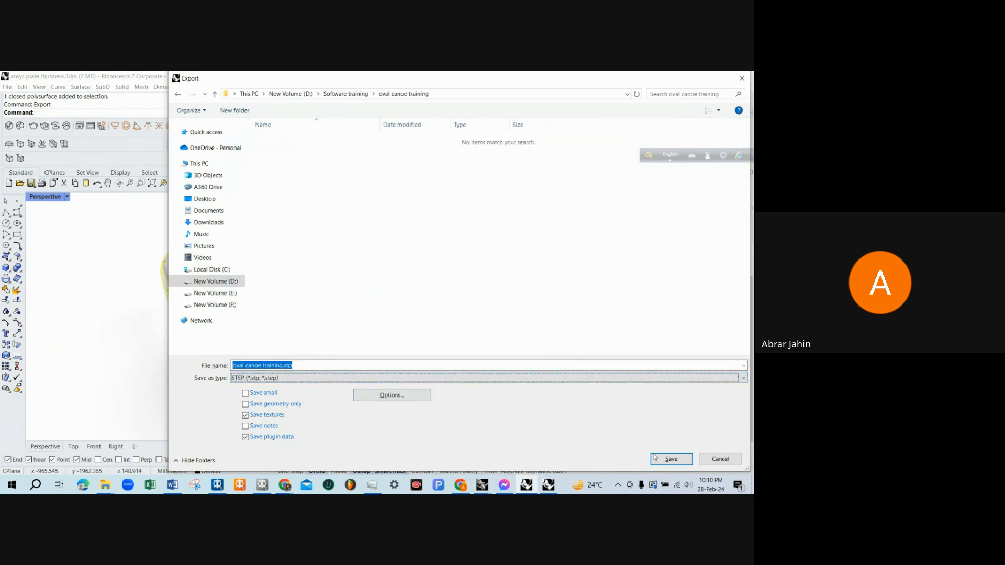
click(670, 459)
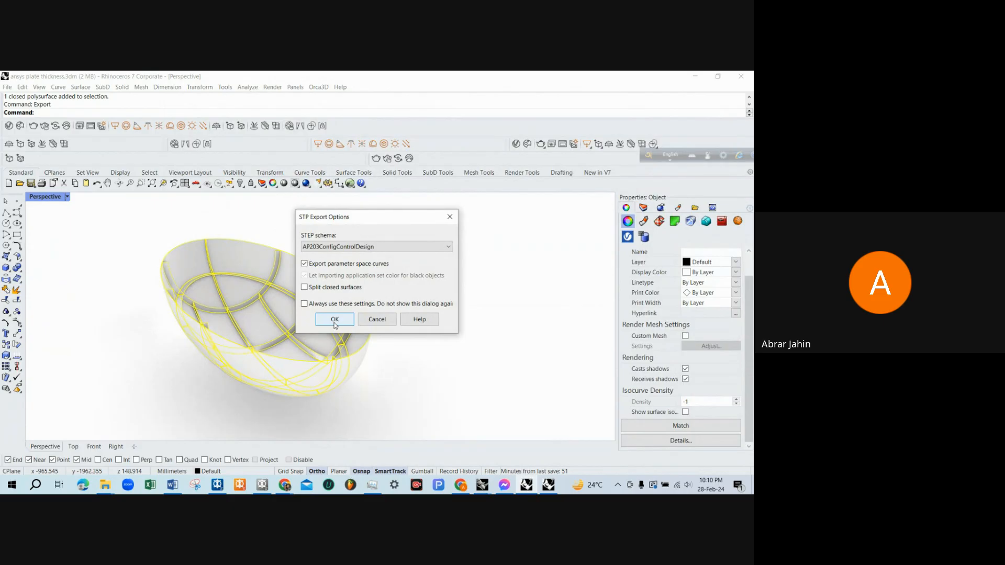
click(335, 321)
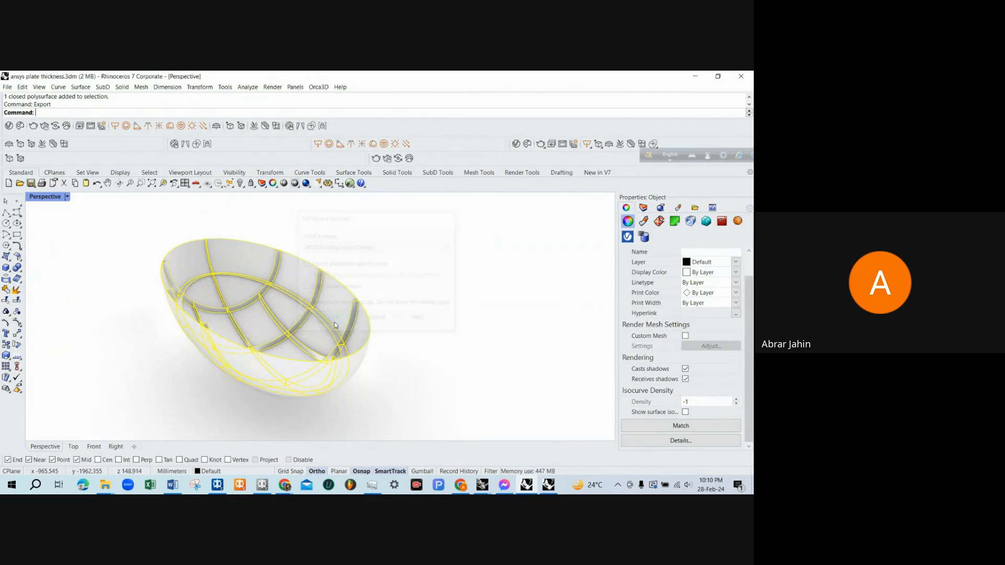
Switch to File Explorer and check for oval canoe training.stp in the oval canoe training folder under Software training on New Volume (D:).
mouse_move(108, 487)
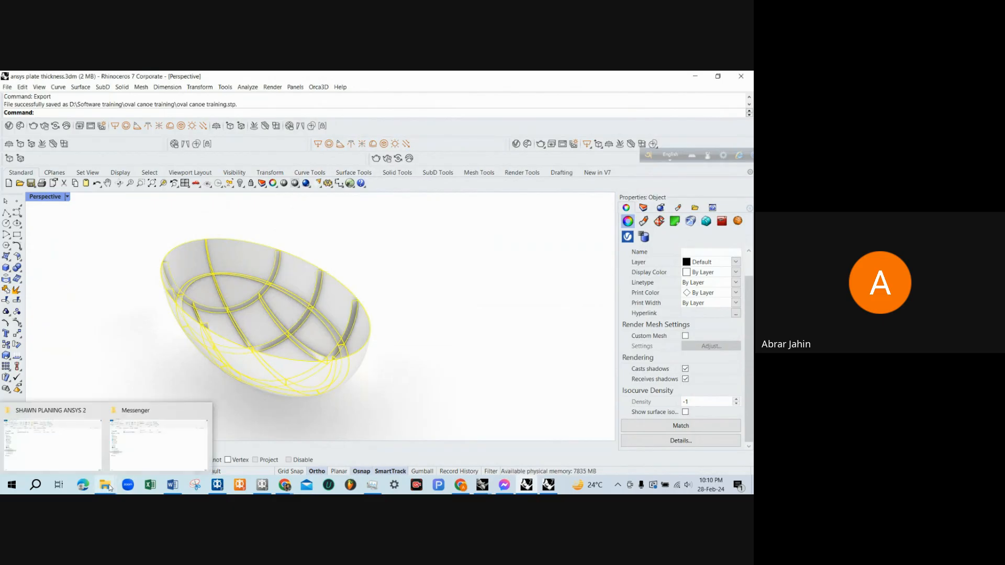
click(84, 448)
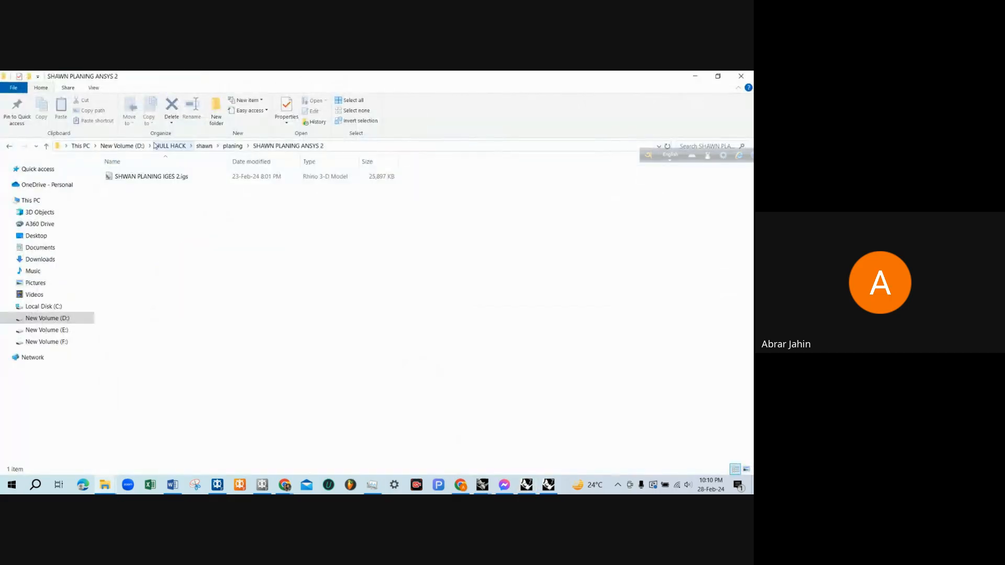
click(131, 146)
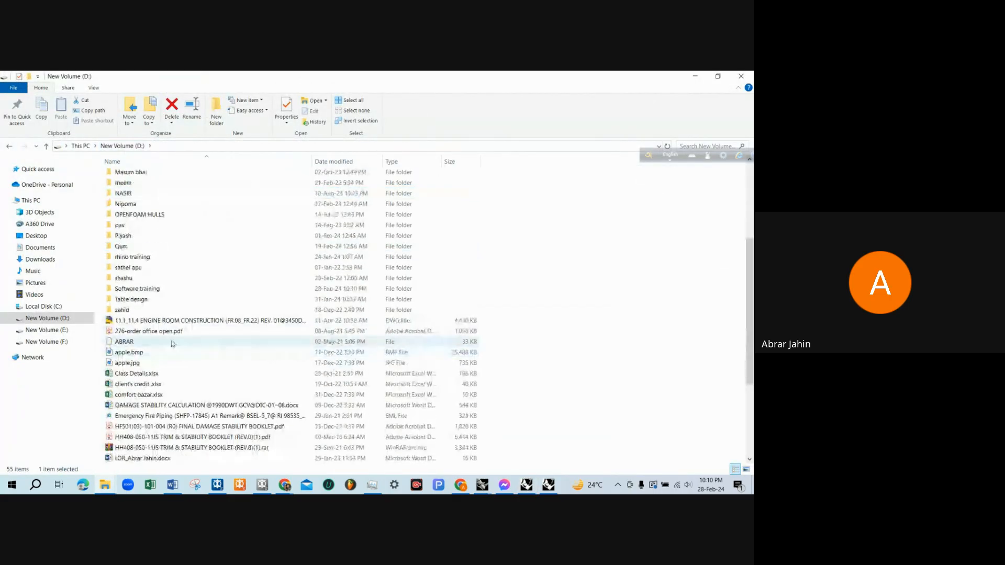
double_click(146, 293)
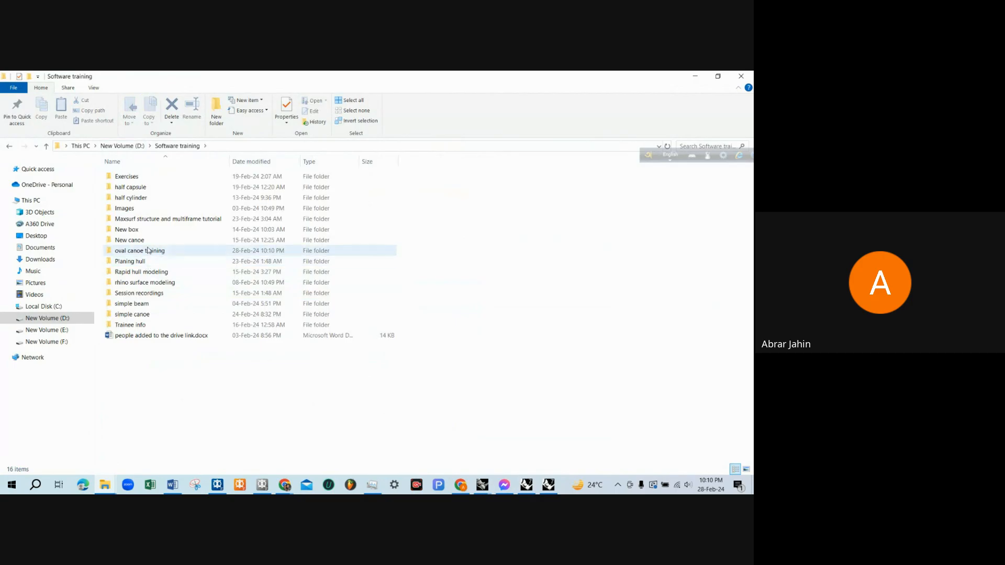
double_click(146, 252)
click(157, 177)
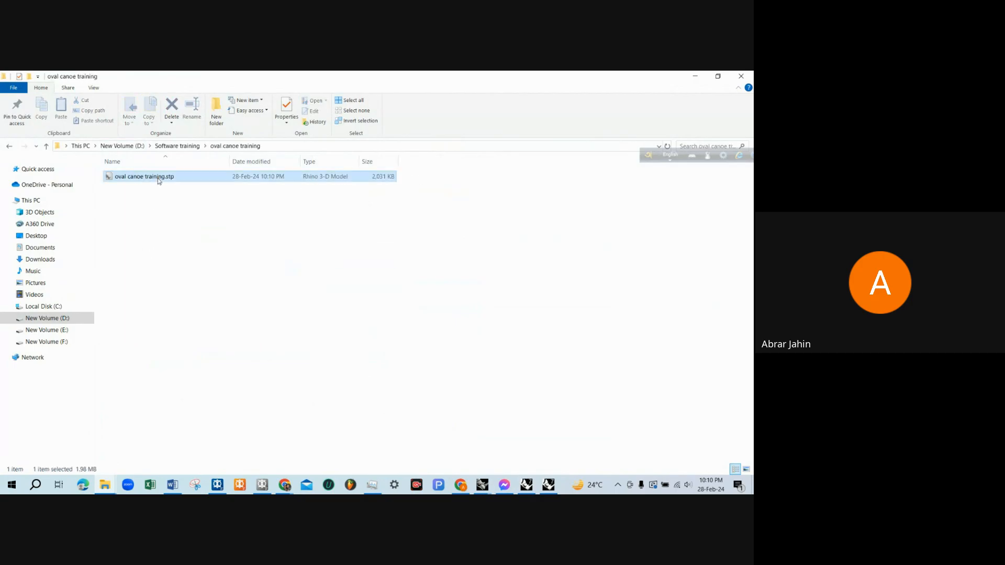
click(262, 276)
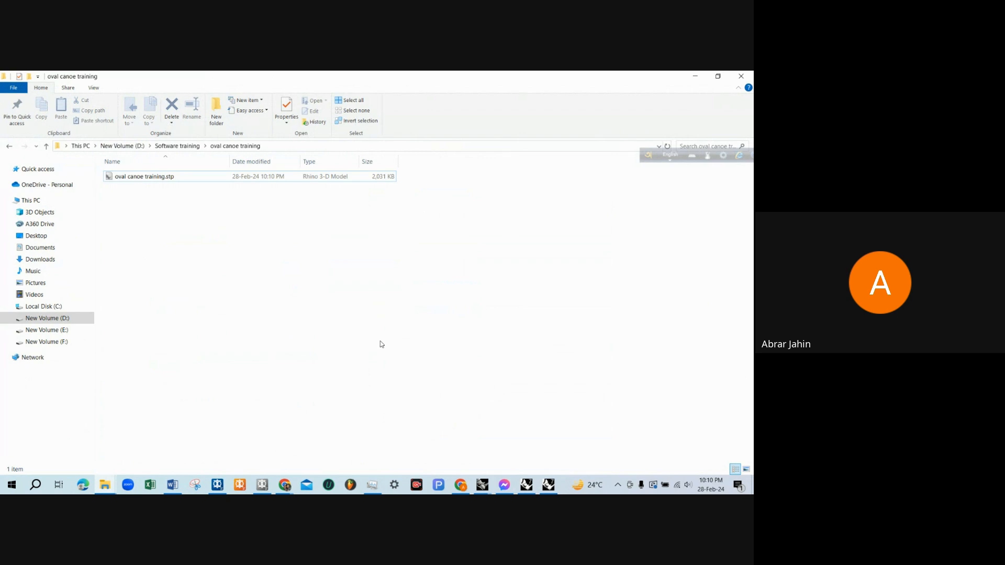
Switch back to the ansys plate thickness model in Rhinoceros.
click(490, 477)
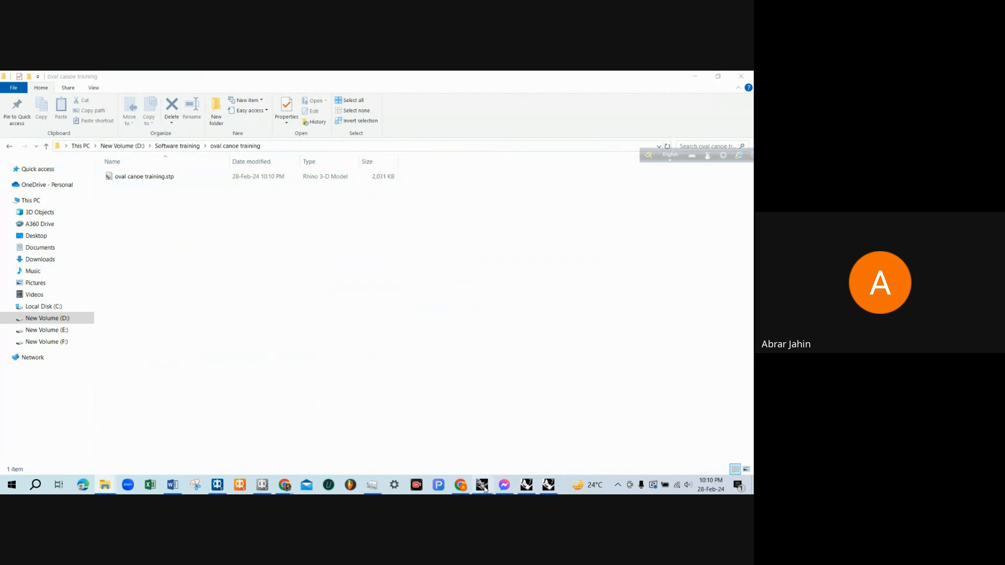
click(549, 485)
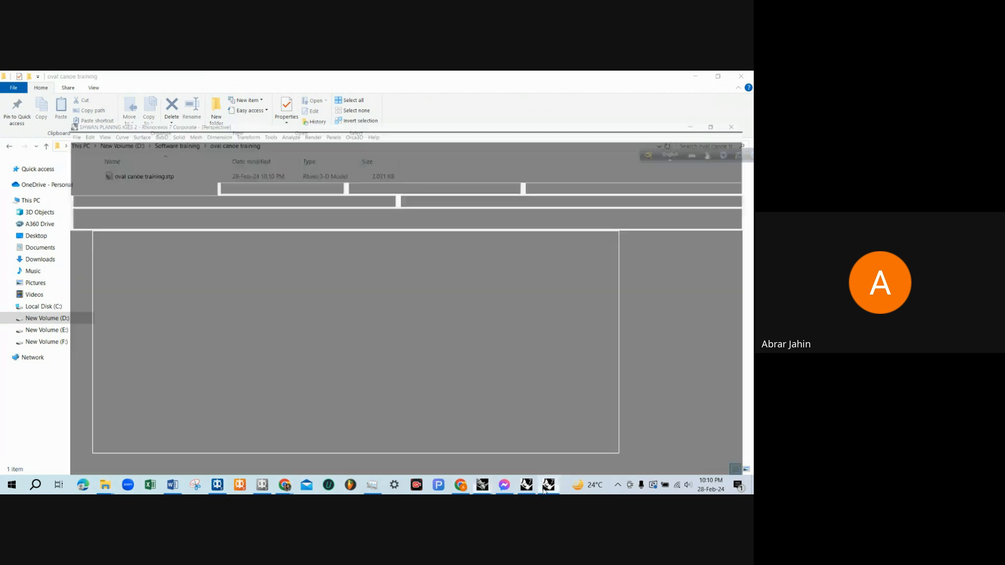
click(527, 485)
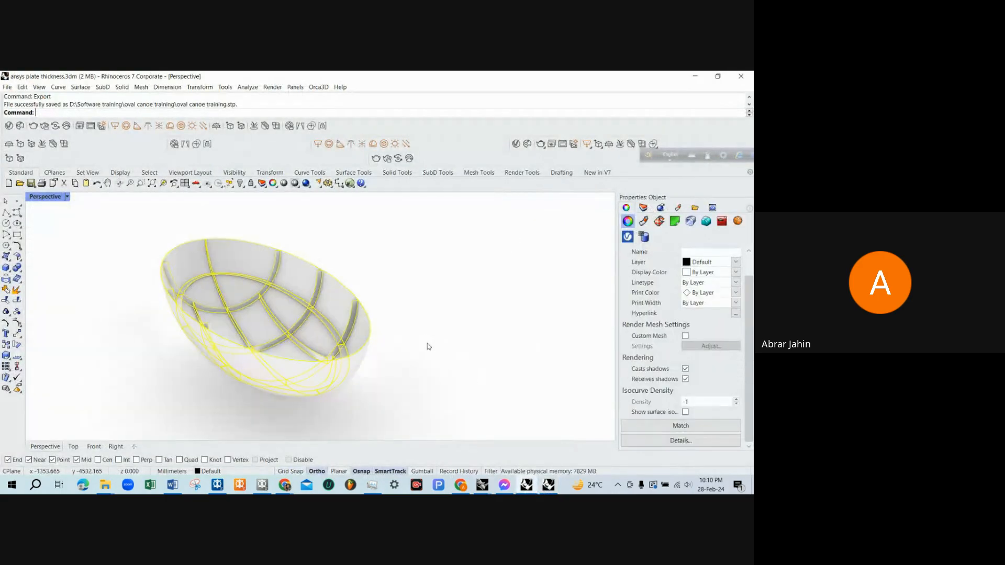
Deselect the oval hull and examine its internal transverse and longitudinal stiffeners and their intersections from several angles.
right_drag(402, 342, 514, 437)
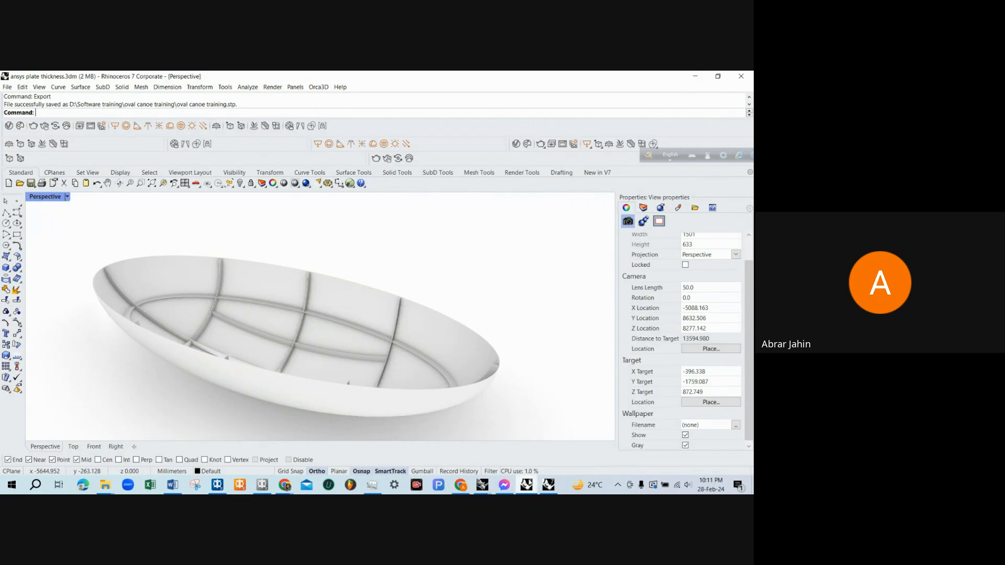
right_drag(493, 366, 406, 353)
right_drag(334, 331, 368, 352)
scroll(297, 311, up, 10)
scroll(309, 330, down, 3)
scroll(325, 332, up, 5)
scroll(334, 346, down, 4)
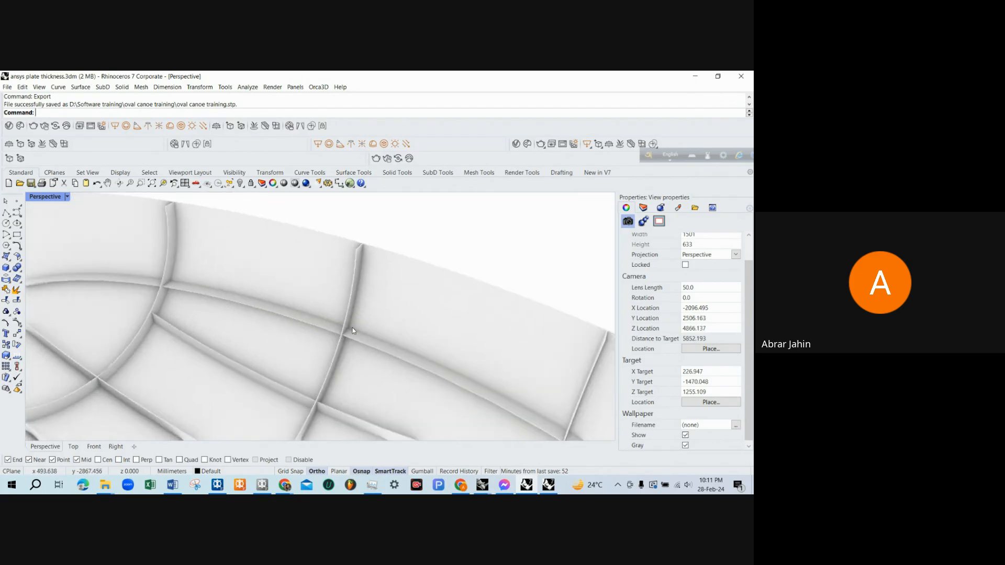
scroll(365, 297, down, 9)
right_drag(366, 298, 380, 379)
scroll(346, 319, up, 5)
scroll(404, 329, up, 4)
scroll(348, 317, up, 5)
scroll(352, 320, down, 7)
scroll(351, 320, down, 3)
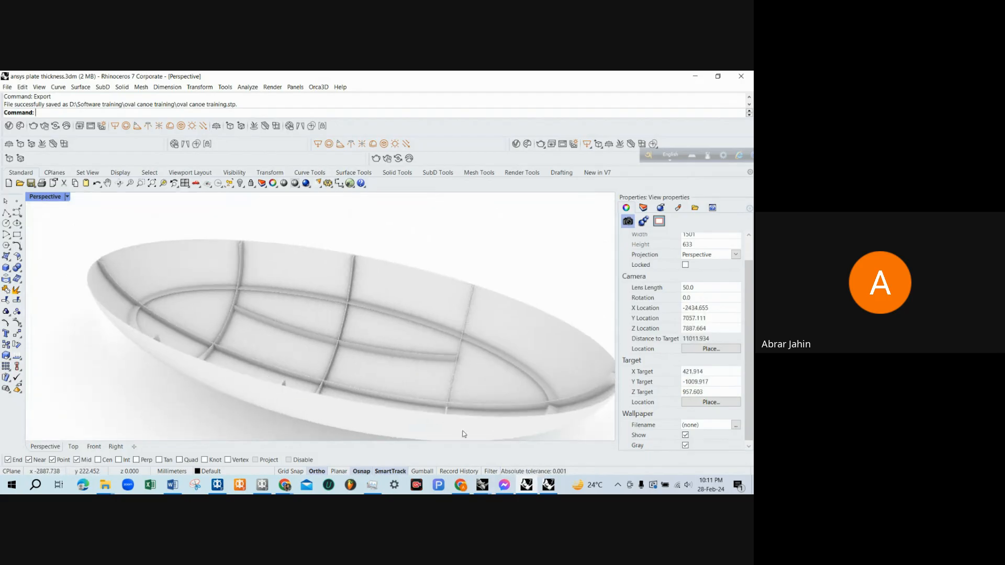
scroll(391, 342, down, 2)
right_drag(392, 342, 342, 329)
scroll(332, 352, up, 5)
scroll(333, 352, down, 6)
scroll(272, 322, up, 6)
scroll(278, 335, down, 6)
scroll(374, 298, up, 2)
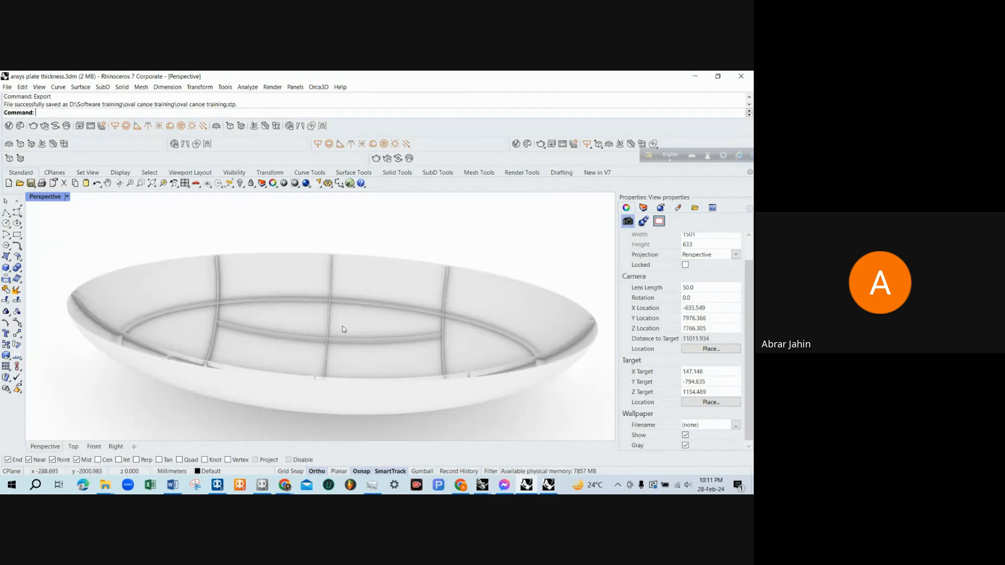
right_drag(399, 311, 377, 309)
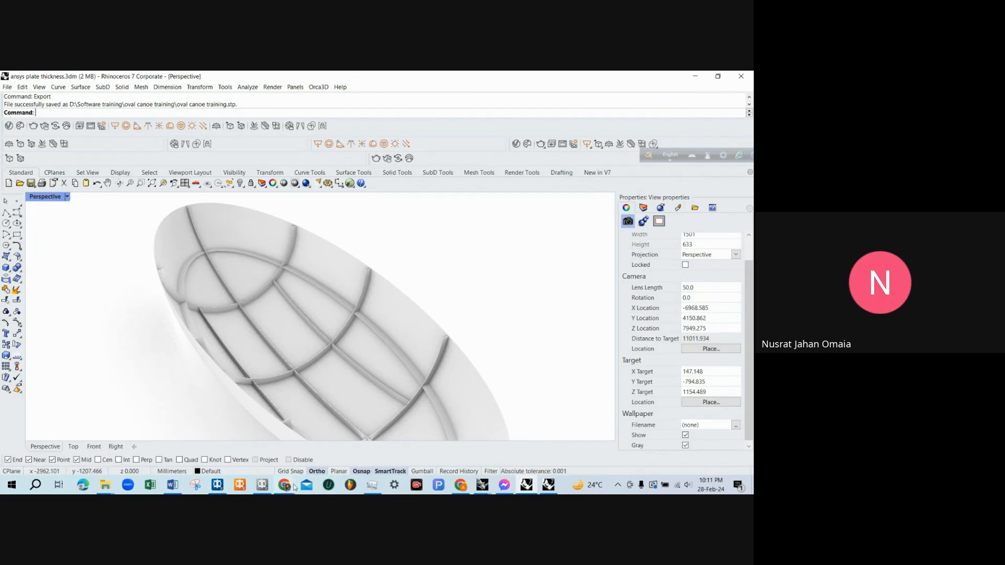
Switch to the Google Meet call in Chrome and stop presenting the screen.
mouse_move(291, 490)
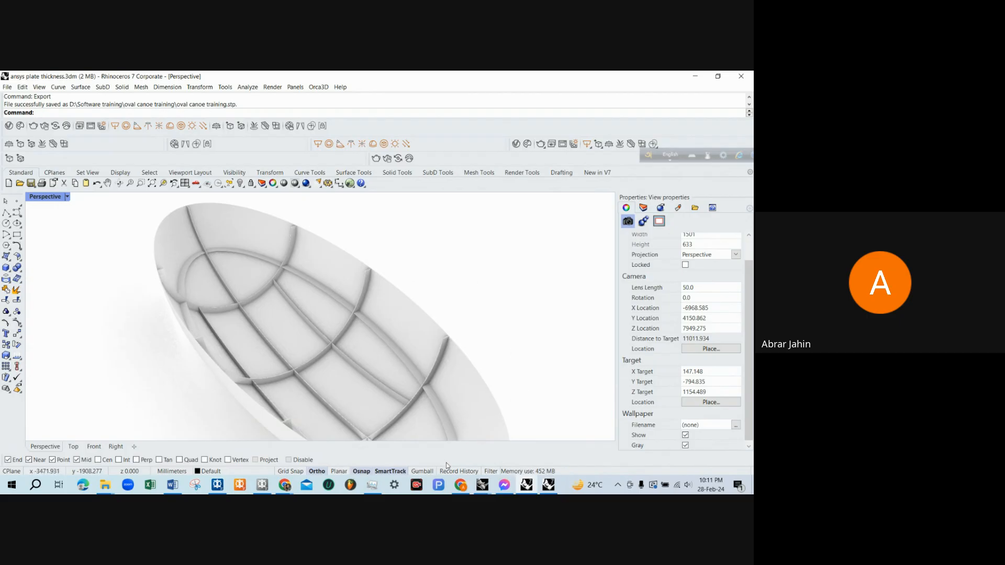
mouse_move(460, 490)
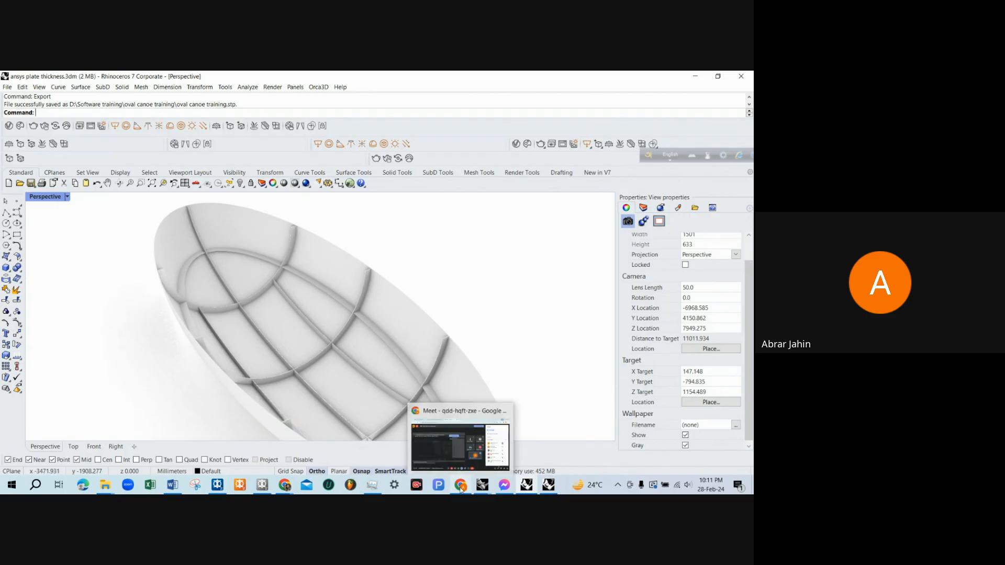
click(438, 463)
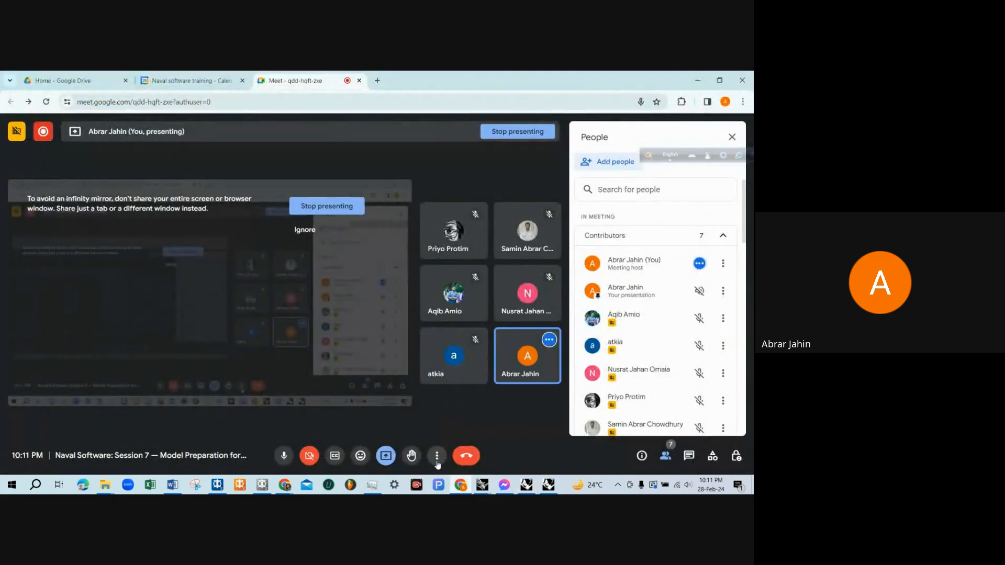
click(388, 461)
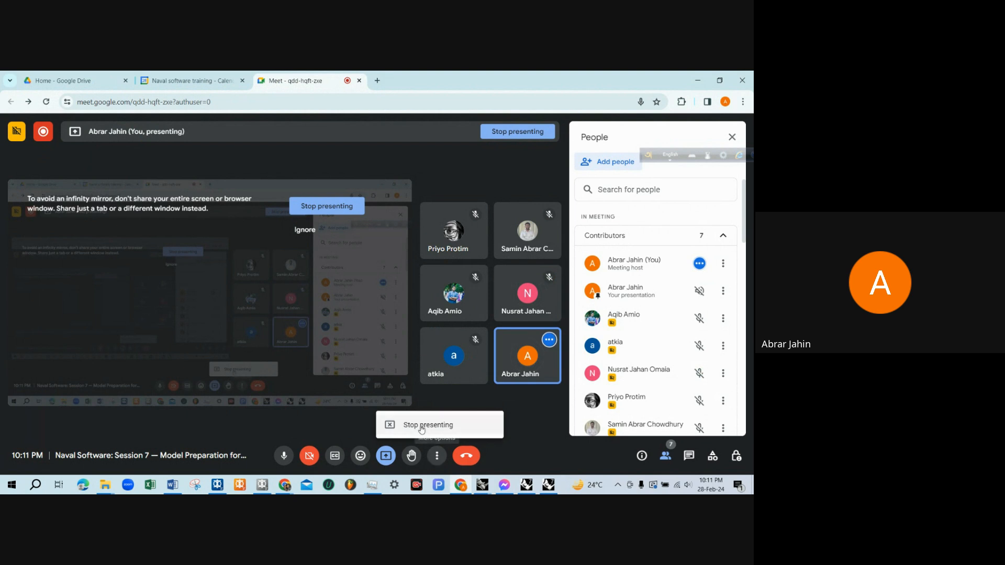
click(422, 425)
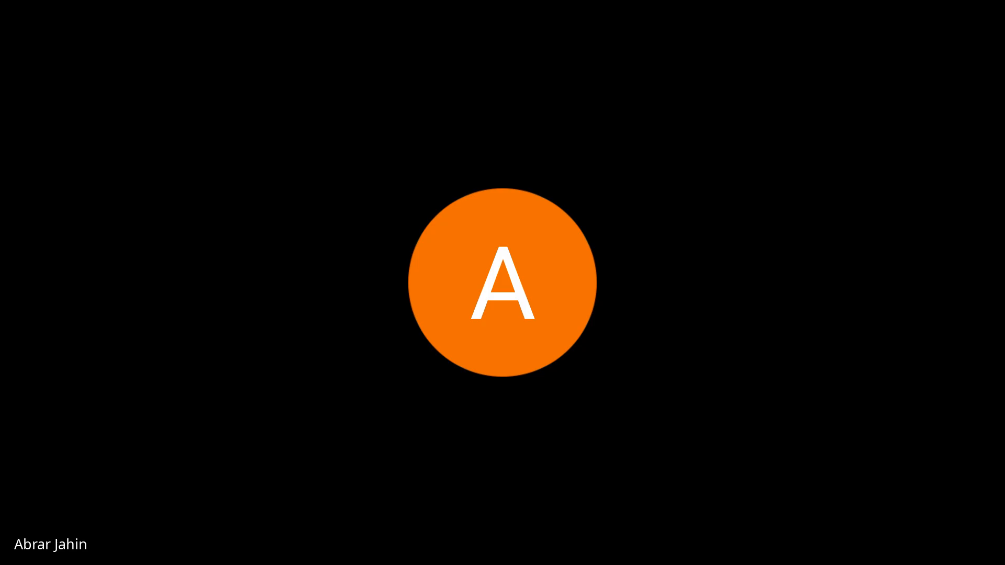
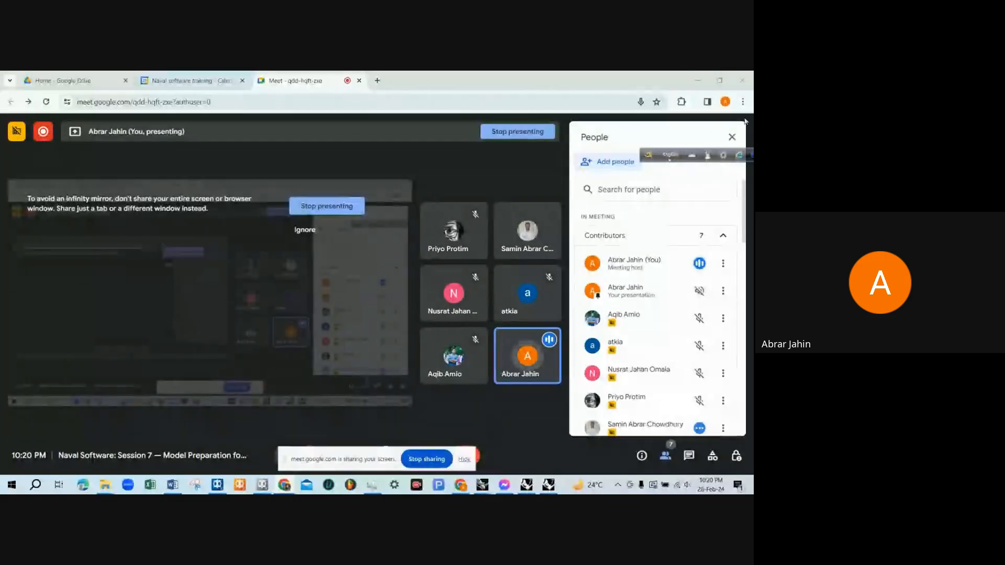
Minimize the Meet window to return to the ansys plate thickness model and view the whole stiffened oval hull.
click(700, 78)
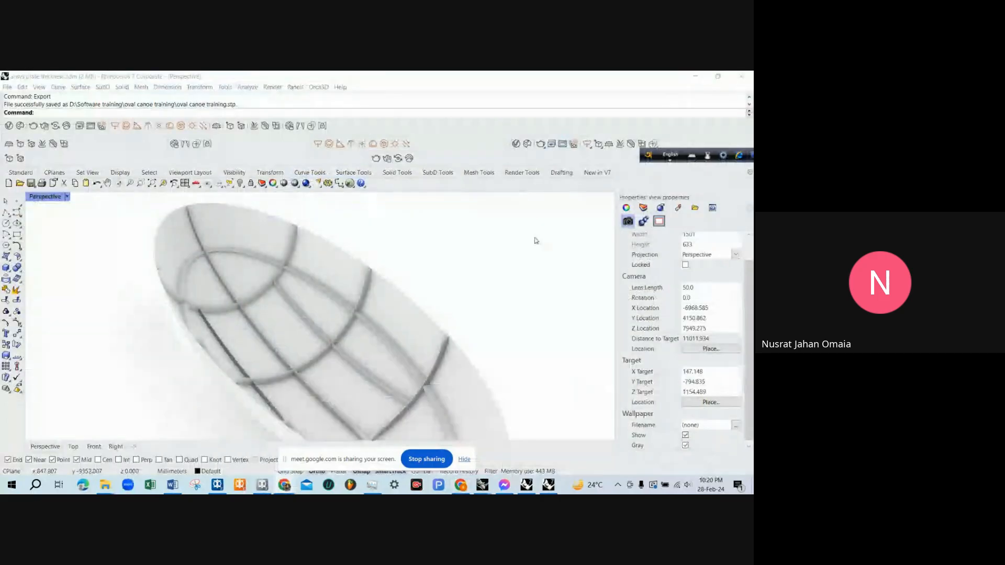
scroll(536, 241, down, 4)
scroll(522, 291, up, 4)
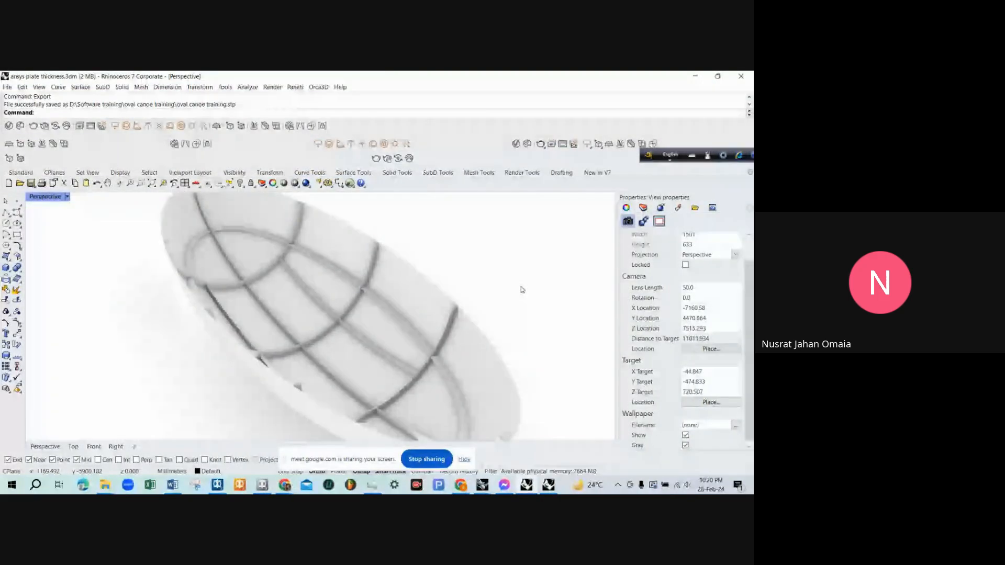
scroll(515, 288, down, 3)
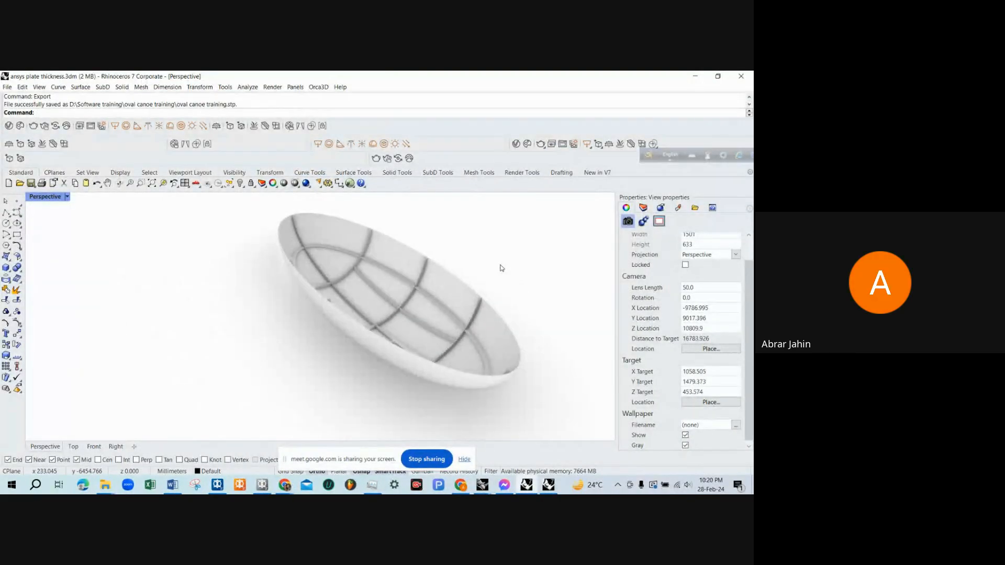
scroll(501, 268, up, 2)
scroll(271, 336, down, 2)
mouse_move(362, 329)
right_down()
mouse_move(430, 271)
mouse_move(351, 329)
right_up()
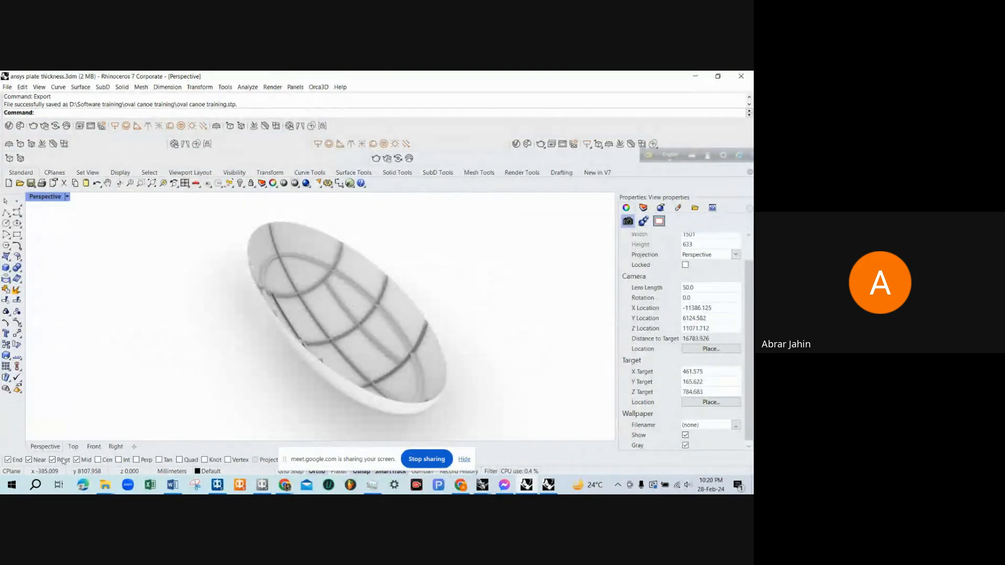
click(15, 488)
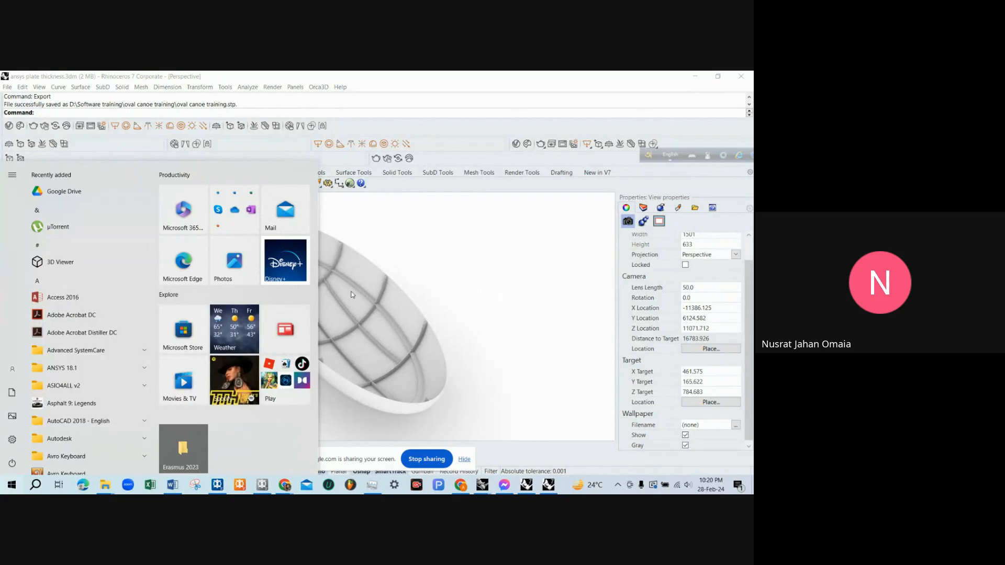
click(424, 266)
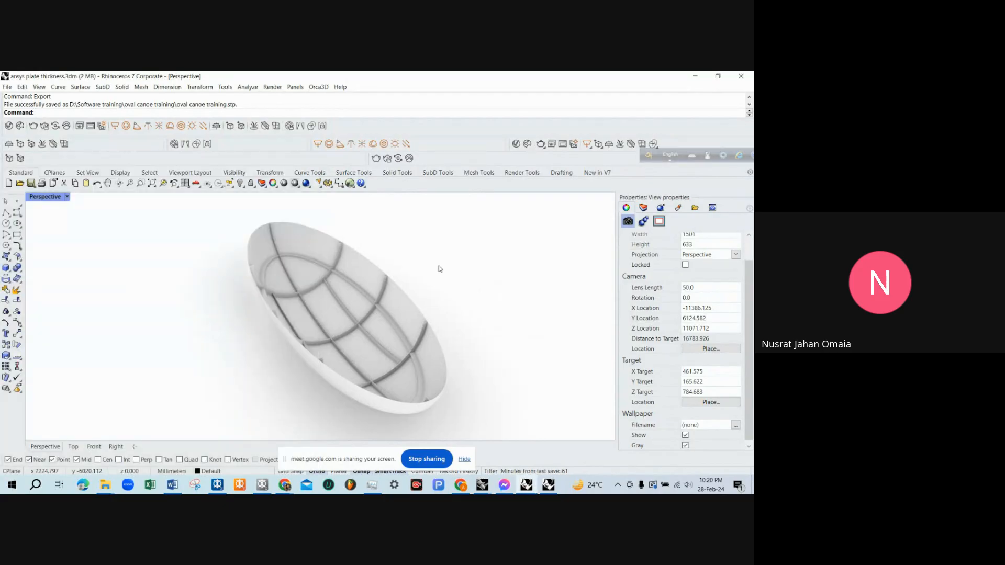
Examine the stiffener intersections near the end of the oval hull up close, leaving the hull deselected.
right_drag(422, 277, 487, 257)
scroll(474, 307, up, 4)
right_drag(265, 340, 287, 404)
scroll(454, 255, up, 3)
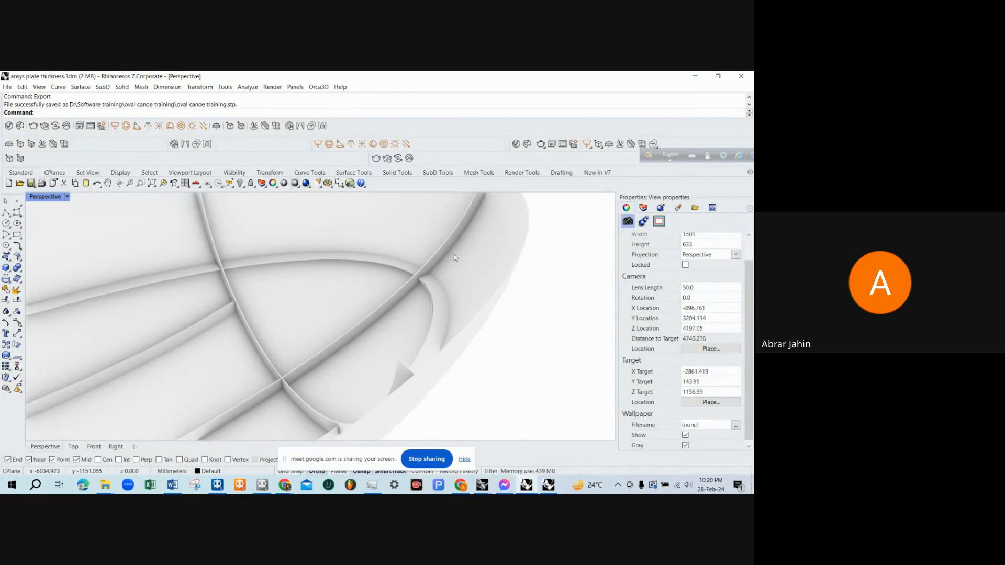
click(450, 252)
scroll(467, 315, down, 6)
click(492, 313)
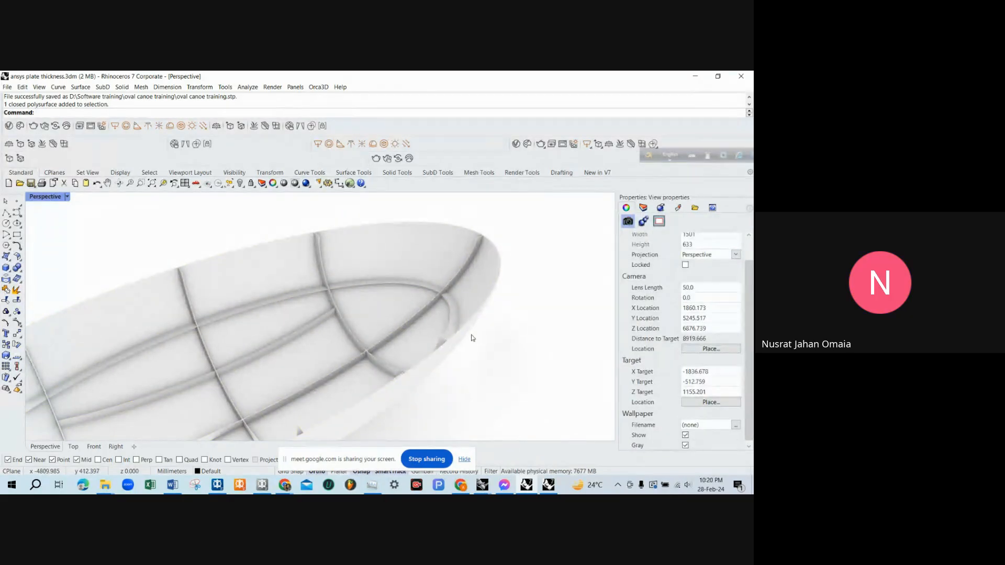
View the whole oval hull from the side and maximize the Front viewport with empty space above the hull.
scroll(471, 338, down, 5)
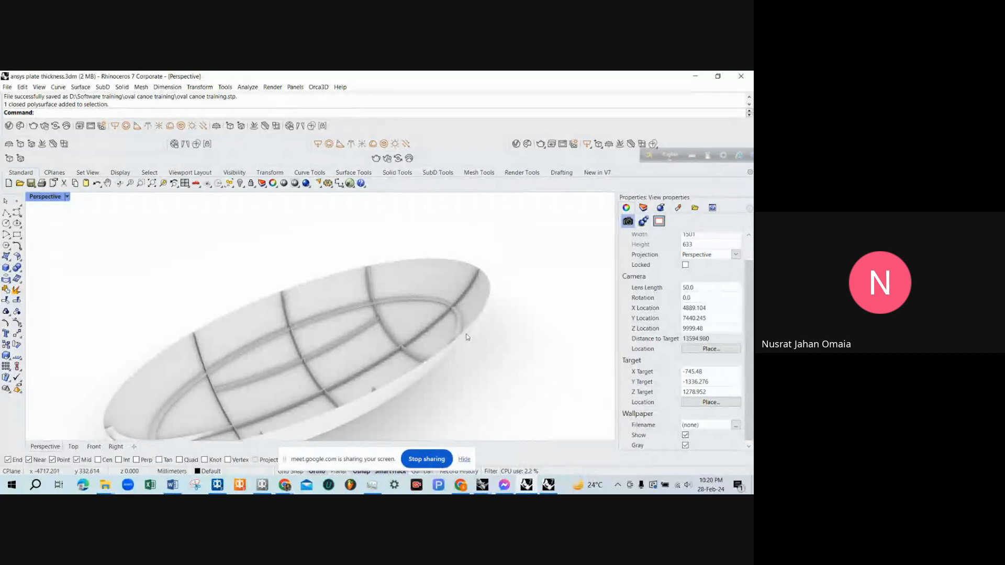
right_drag(468, 335, 427, 305)
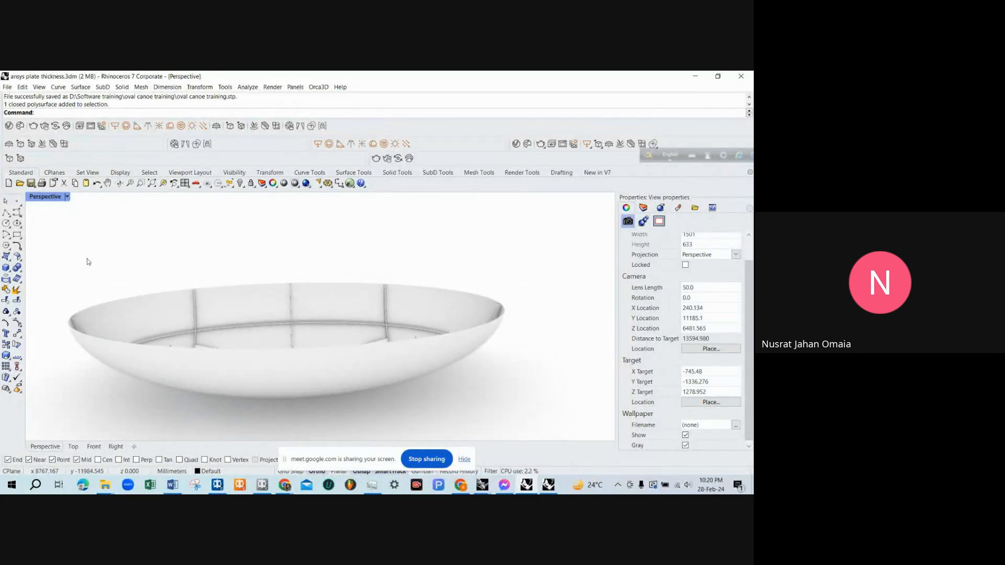
double_click(50, 198)
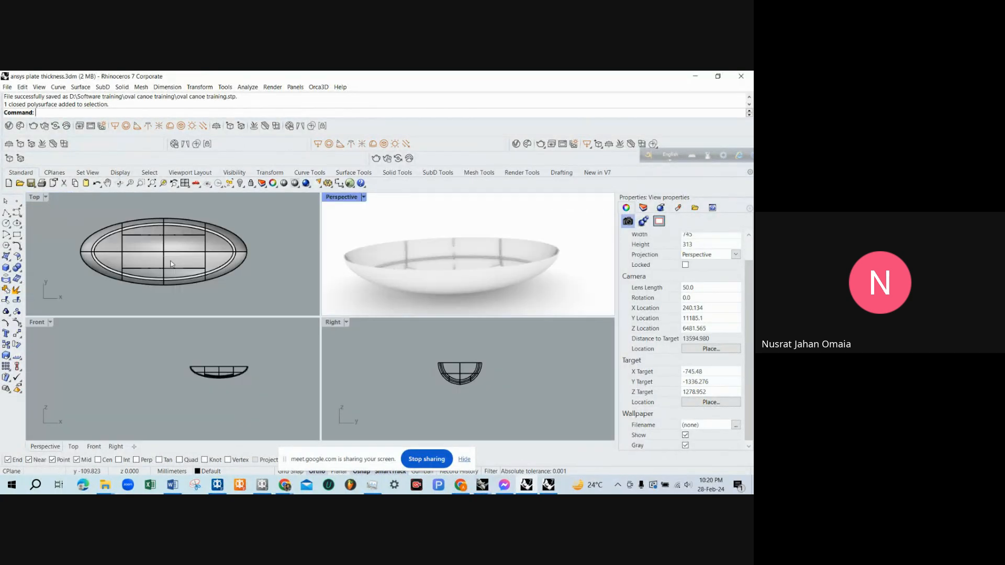
double_click(40, 326)
scroll(360, 366, down, 8)
scroll(218, 232, up, 2)
click(6, 213)
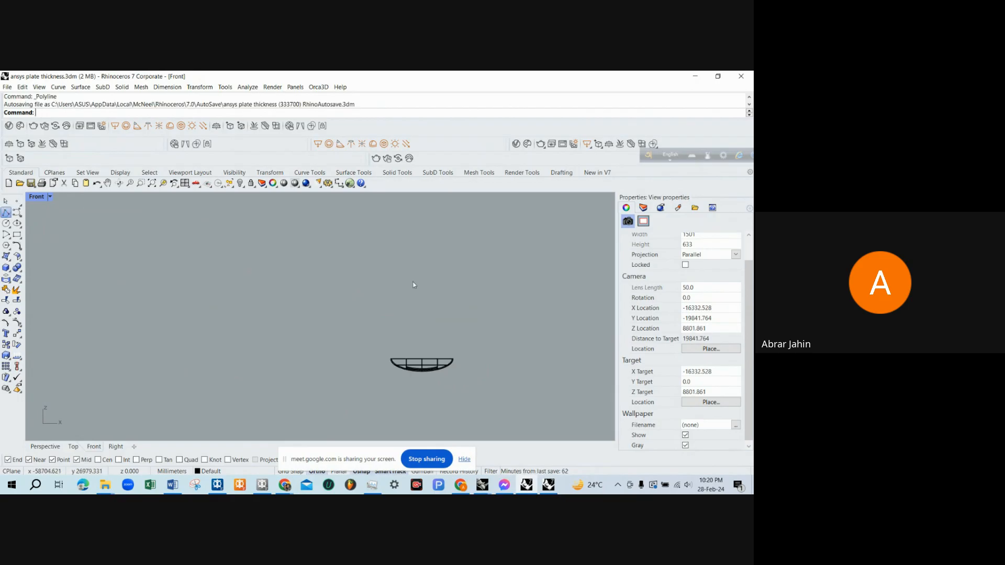
click(363, 230)
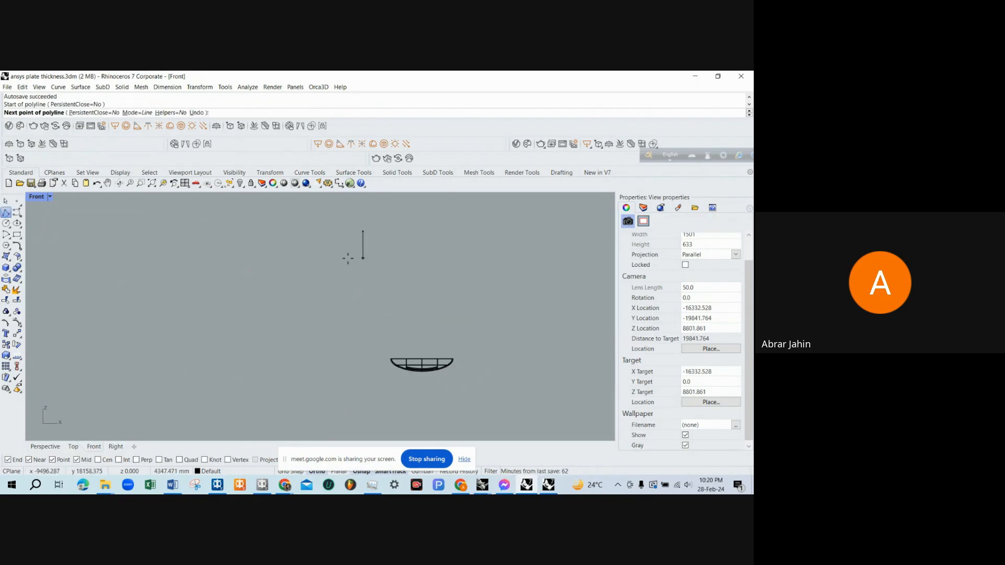
key(F8)
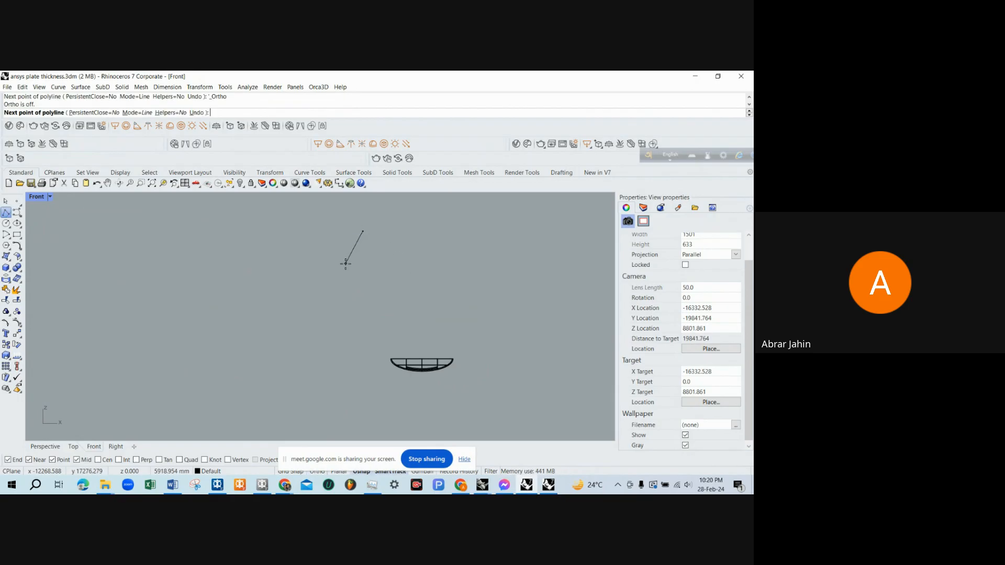
click(344, 263)
key(Escape)
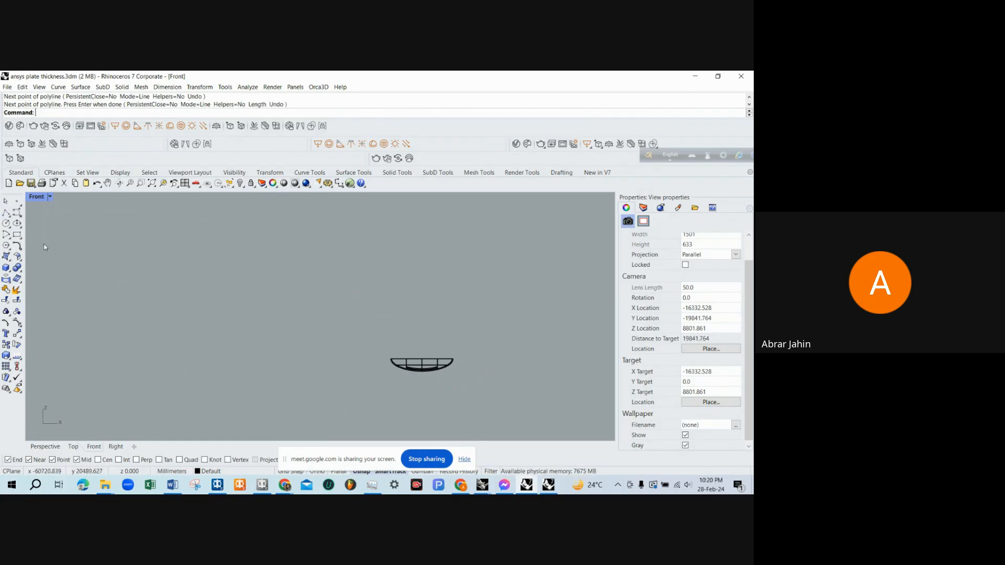
Draw a degree 3 control-point curve as a bulbous bow profile above the hull, sloping down, bulging out and ending horizontally with Ortho on.
click(19, 214)
click(352, 224)
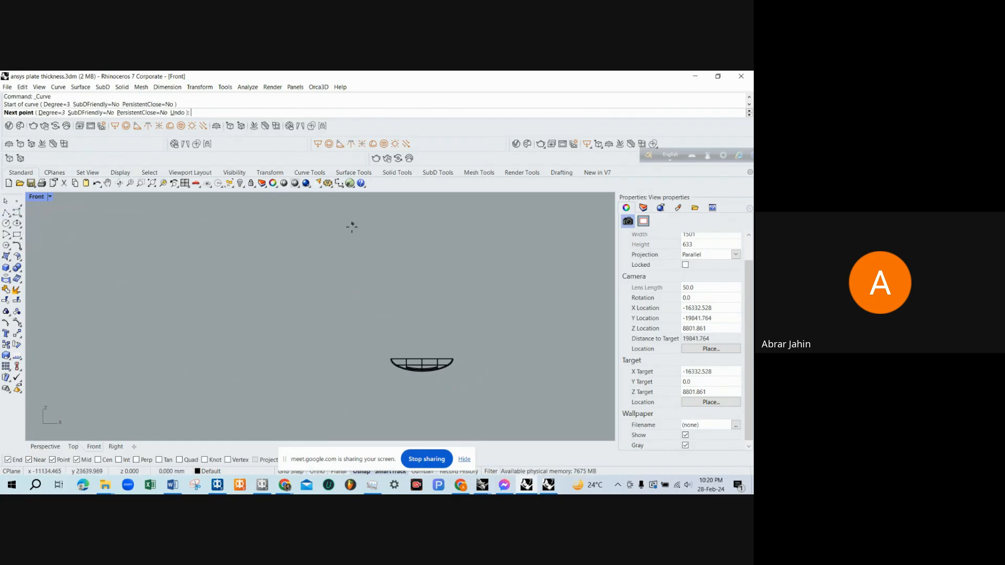
click(335, 252)
click(325, 273)
click(350, 277)
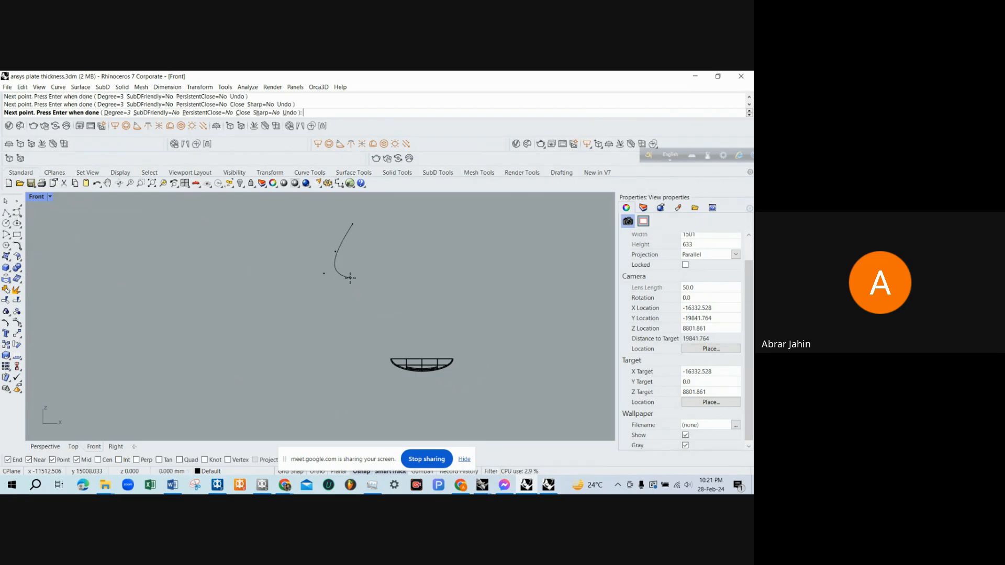
click(346, 297)
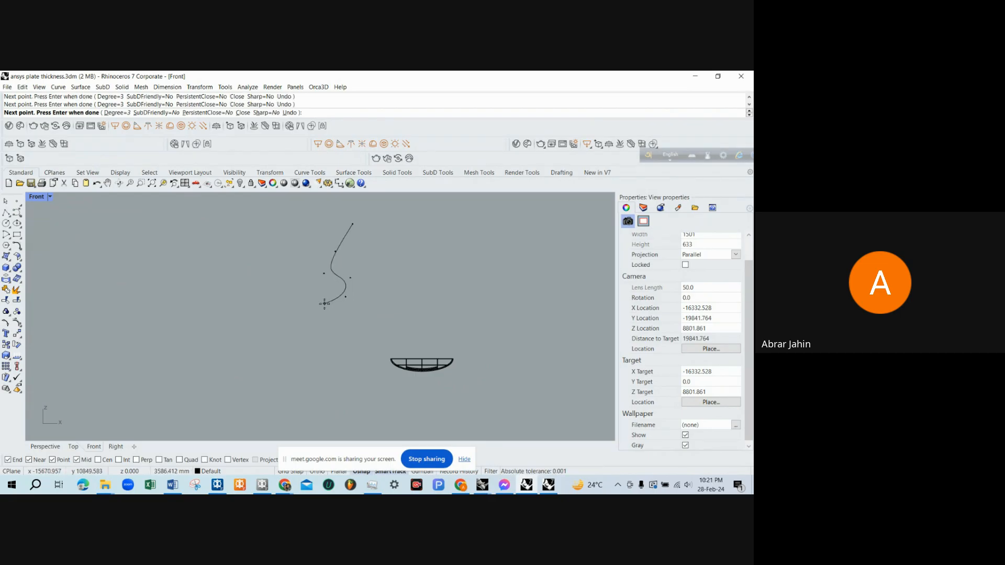
key(F8)
scroll(321, 304, up, 2)
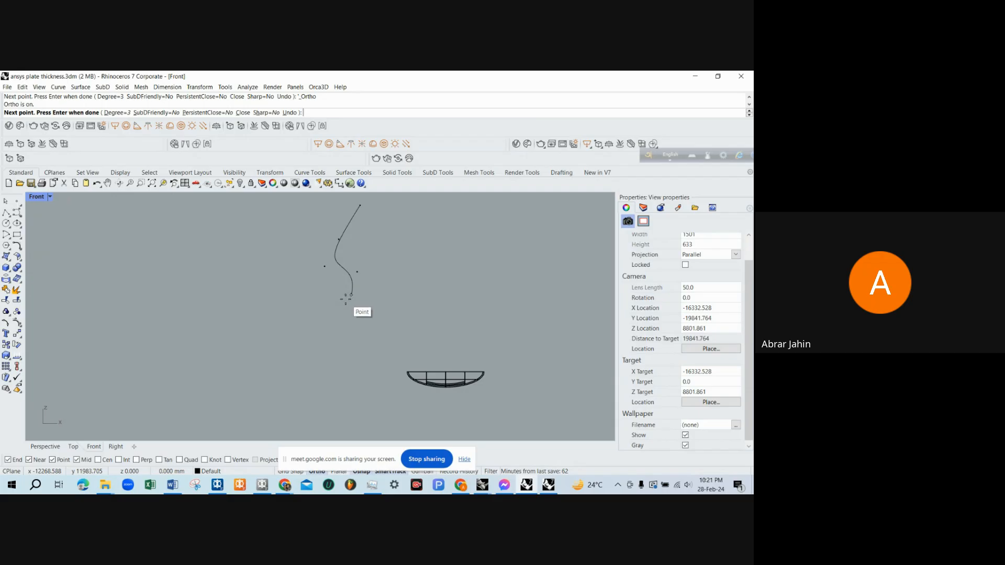
click(351, 296)
click(322, 296)
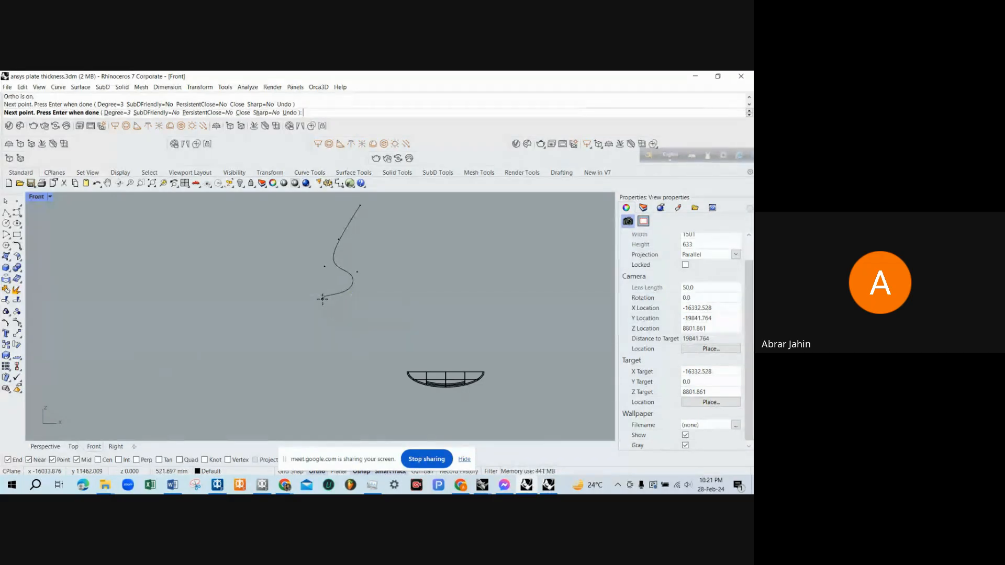
key(Return)
Move the bulb's upper outer control point slightly inward and upward to reshape the bow curve.
click(357, 271)
text(m)
key(Return)
click(391, 274)
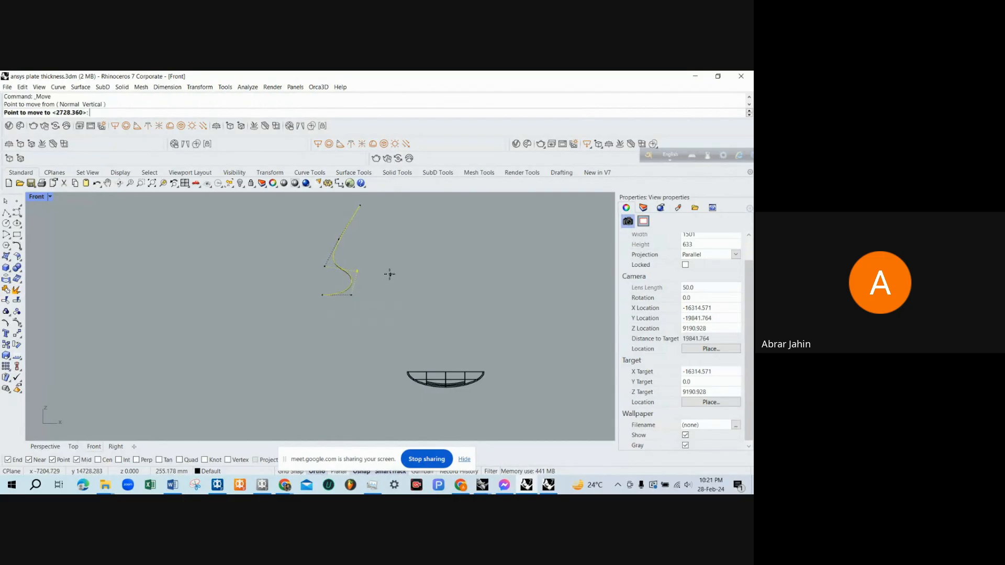
click(387, 271)
right_click(386, 269)
click(386, 266)
click(381, 260)
key(Escape)
key(Escape)
right_click(330, 254)
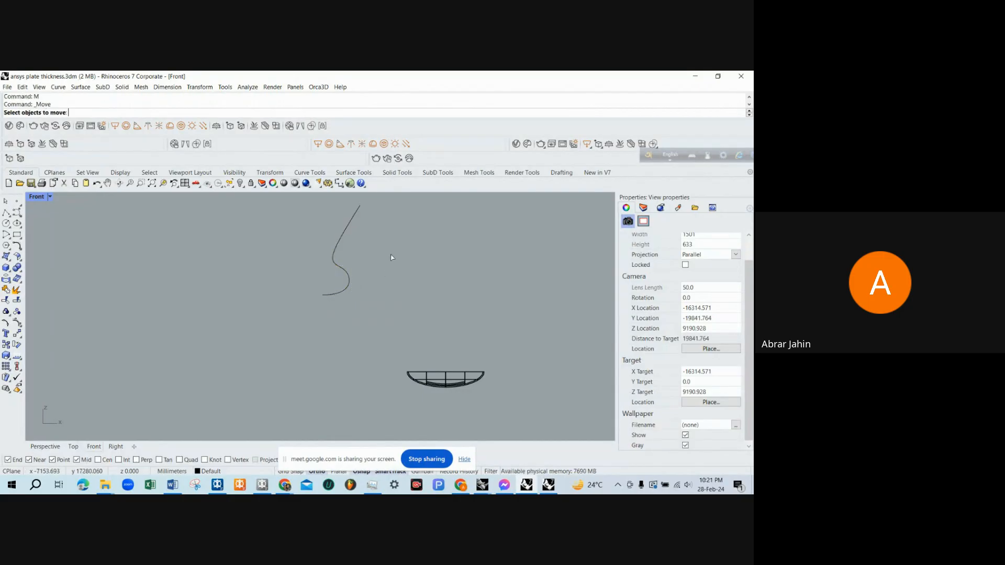
key(Escape)
Draw horizontal polylines inward from the bow curve's upper and lower ends, the lower one about 23000 mm long.
right_drag(318, 244, 337, 271)
scroll(336, 270, up, 2)
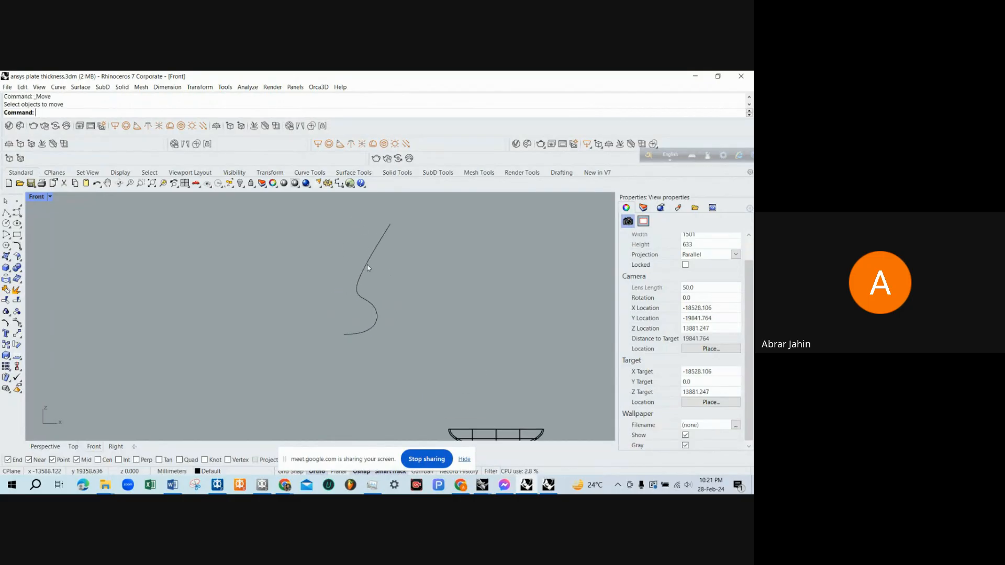
click(367, 265)
key(Escape)
click(7, 214)
click(391, 225)
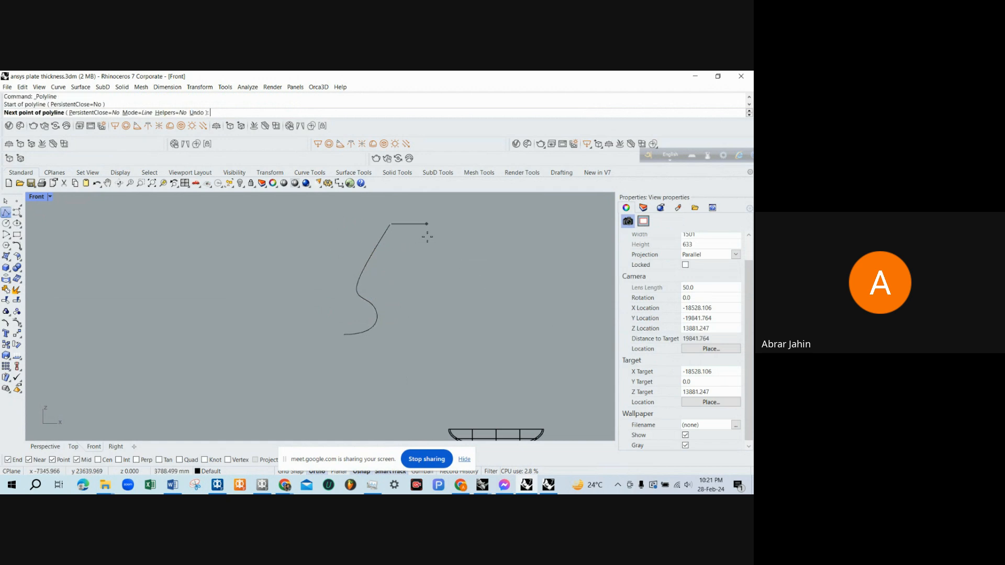
scroll(427, 235, down, 6)
click(262, 234)
right_click(264, 234)
right_click(272, 240)
click(381, 294)
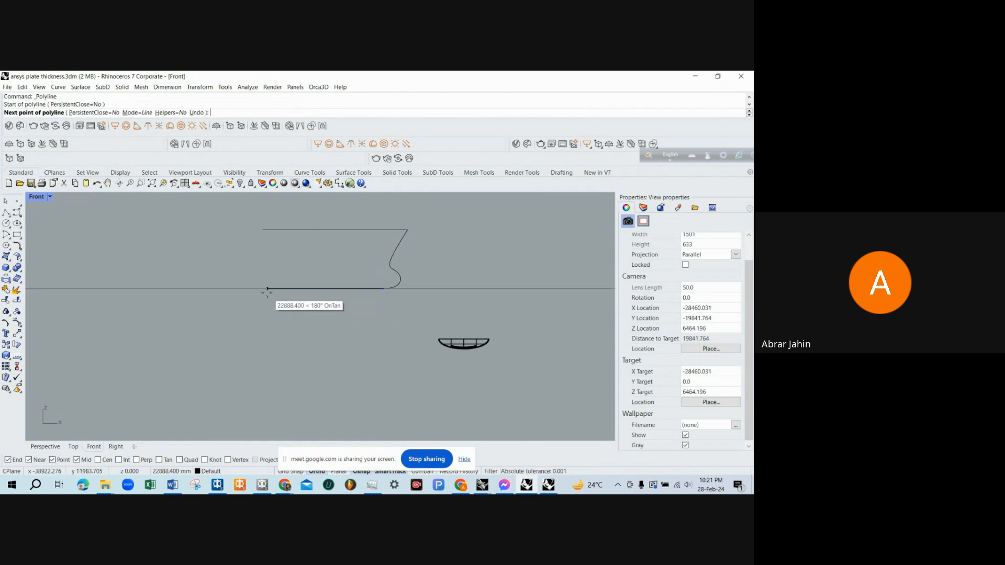
click(265, 288)
right_click(264, 288)
Move the bow curve's lower outer control point slightly inward along the horizontal to refine the bulb.
scroll(398, 271, up, 3)
scroll(403, 292, up, 2)
click(403, 292)
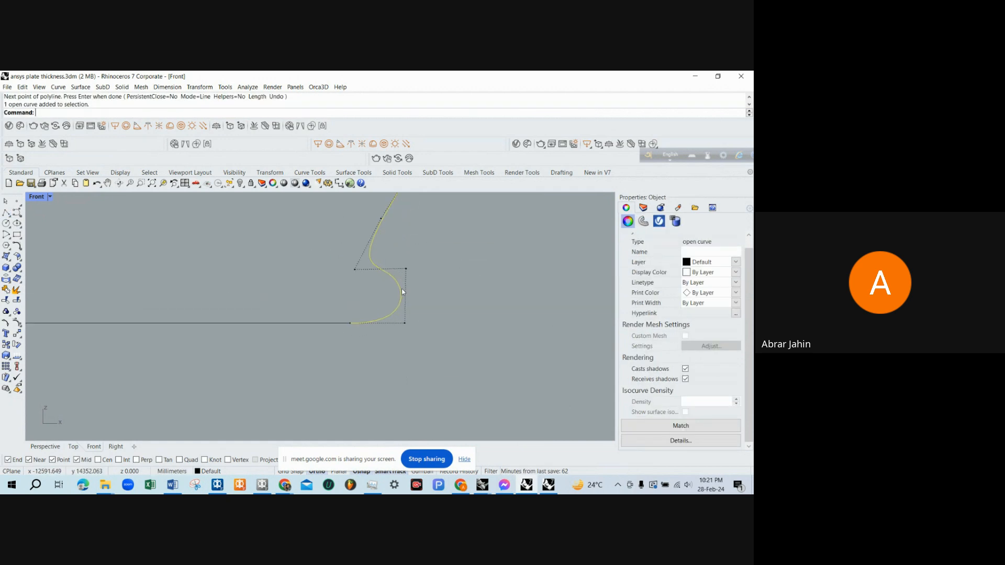
click(404, 323)
text(m)
key(Return)
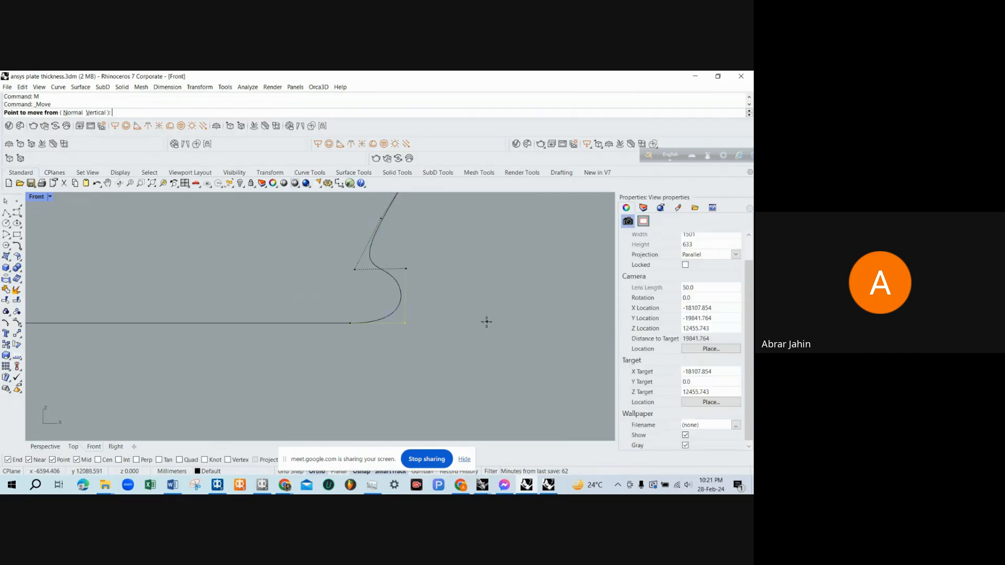
click(487, 321)
click(474, 322)
Offset the bow curve 300 mm towards the inside of the profile.
scroll(431, 353, down, 8)
click(408, 303)
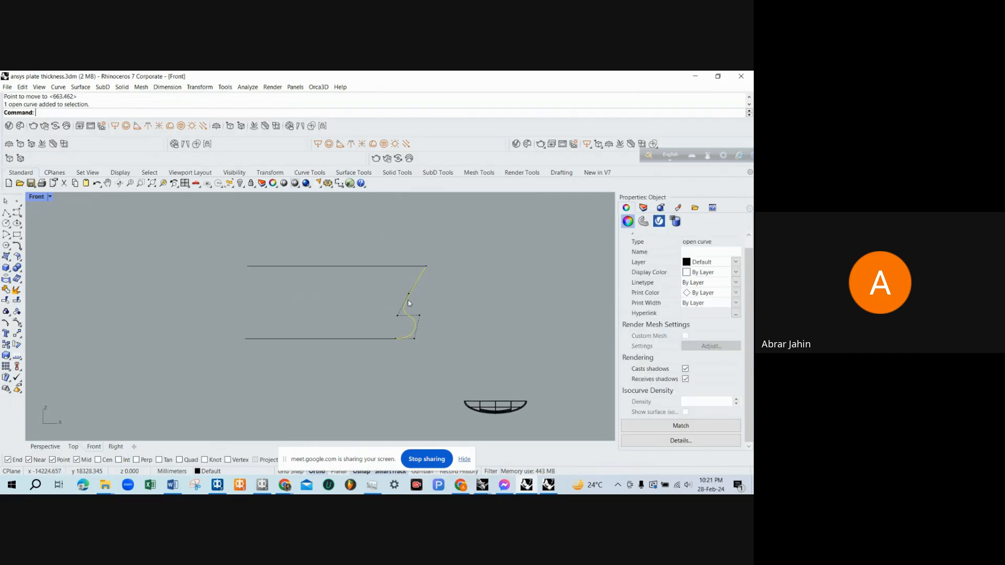
text(Offset)
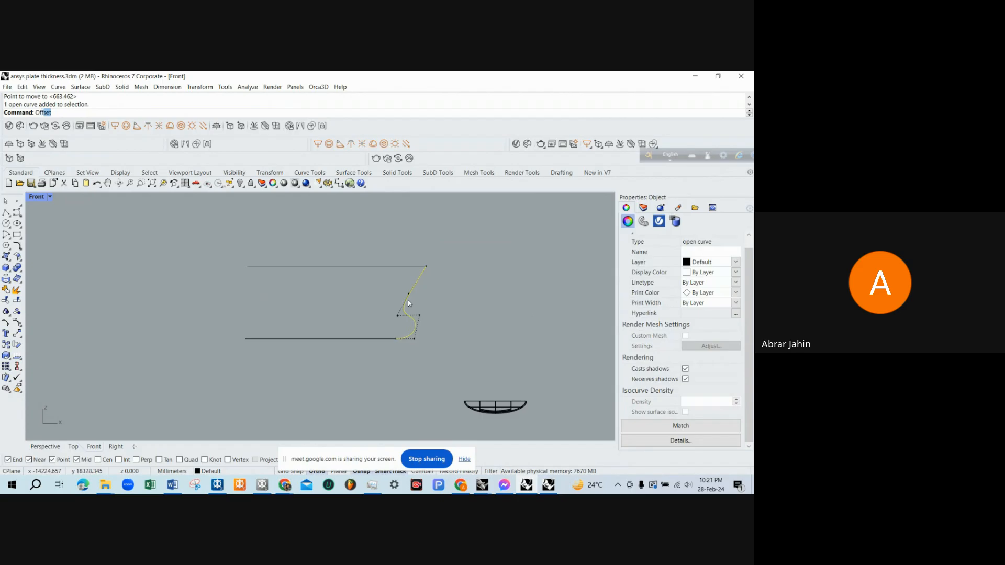
key(Return)
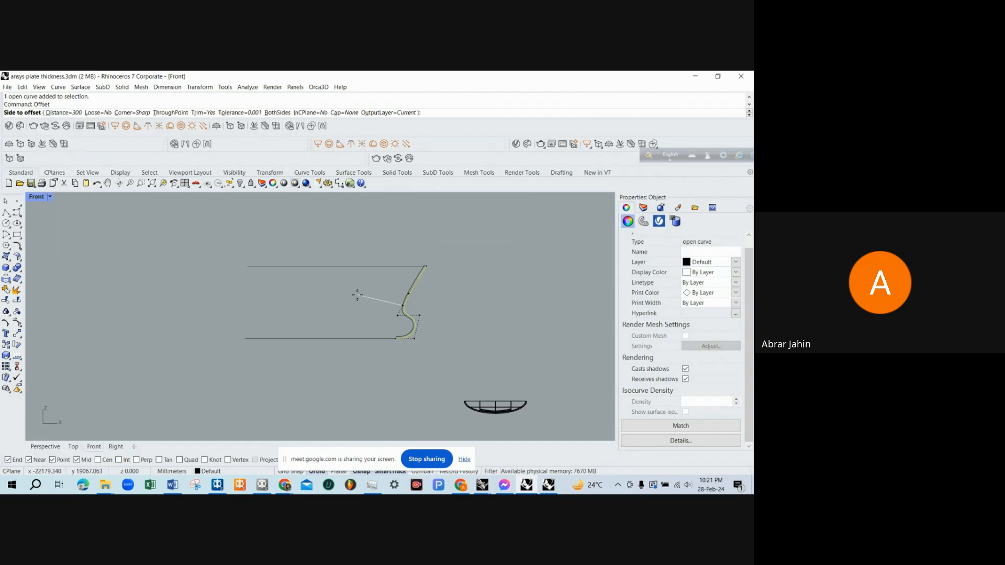
click(357, 295)
key(Escape)
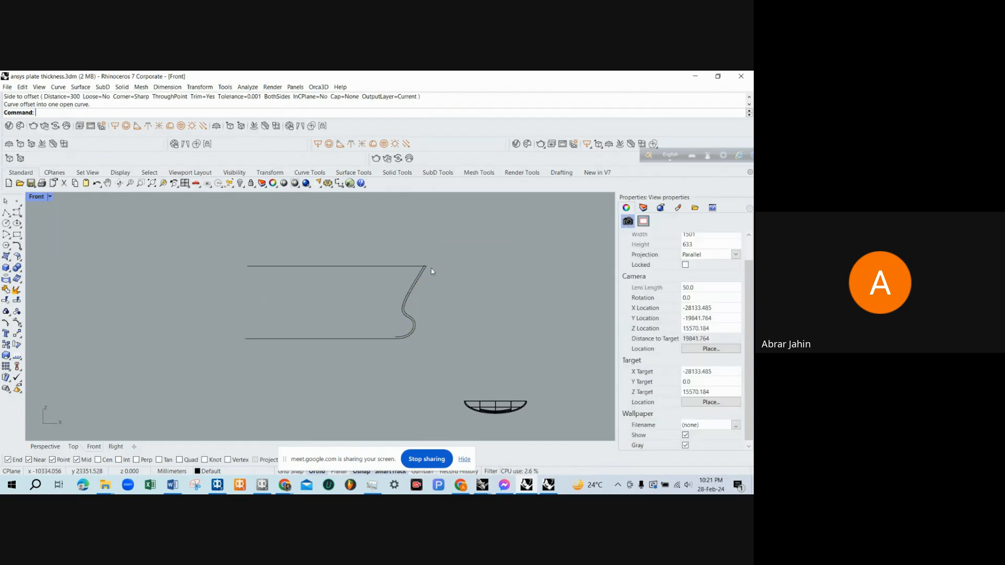
Trim the part of the offset curve that extends above the upper horizontal line.
scroll(430, 268, up, 5)
scroll(430, 268, up, 3)
text(Tr)
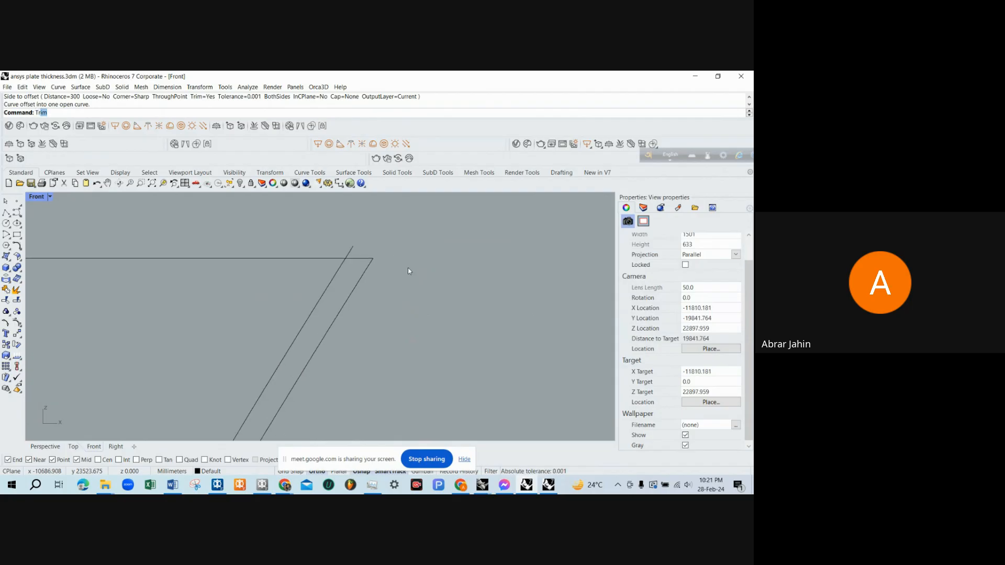
text(im)
key(Return)
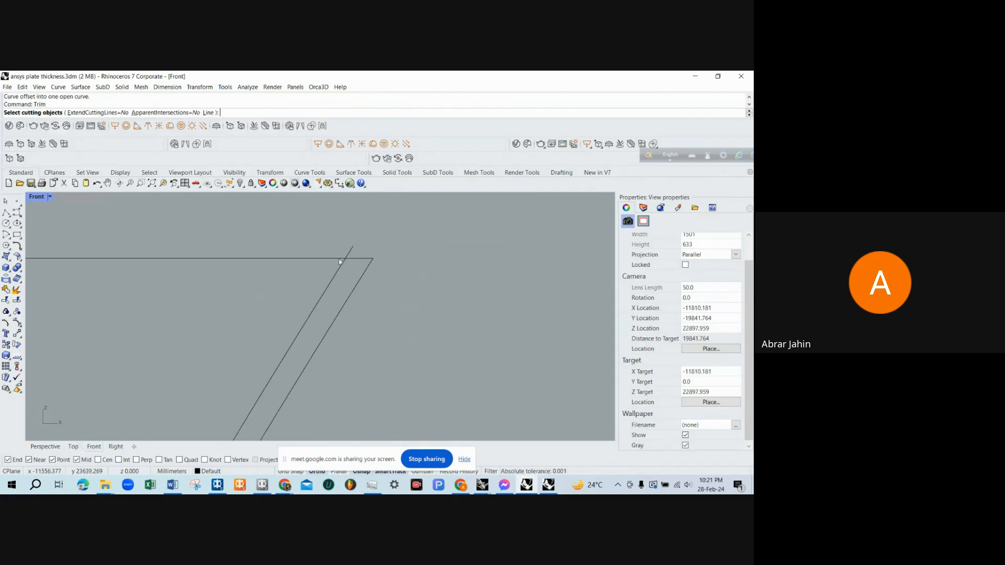
click(360, 258)
key(Return)
click(350, 251)
key(Return)
scroll(444, 241, down, 18)
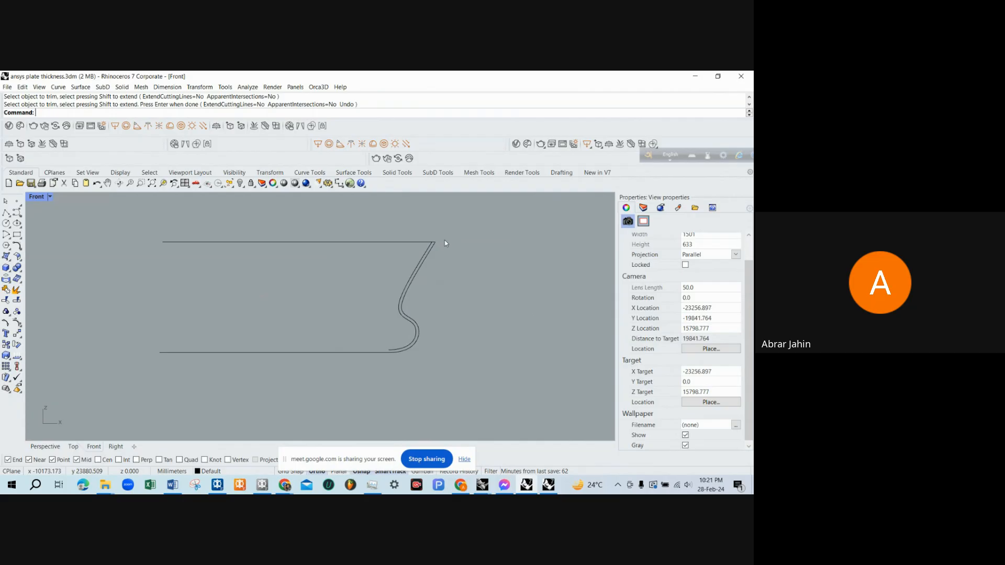
Close the gap at the lower end with a short vertical polyline from the offset curve to the outer bow curve.
scroll(427, 315, up, 12)
click(6, 213)
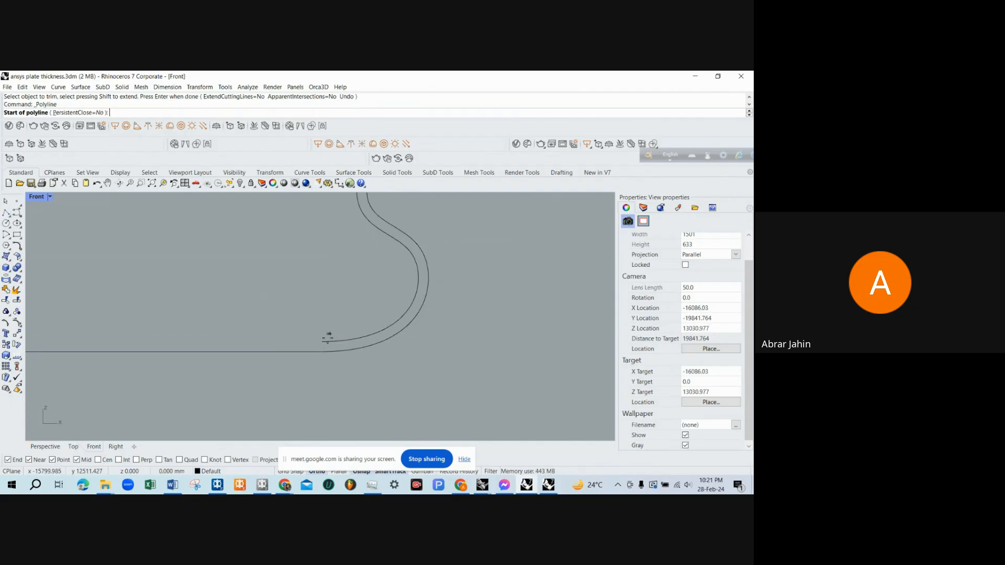
click(322, 342)
scroll(374, 366, down, 3)
scroll(360, 362, up, 12)
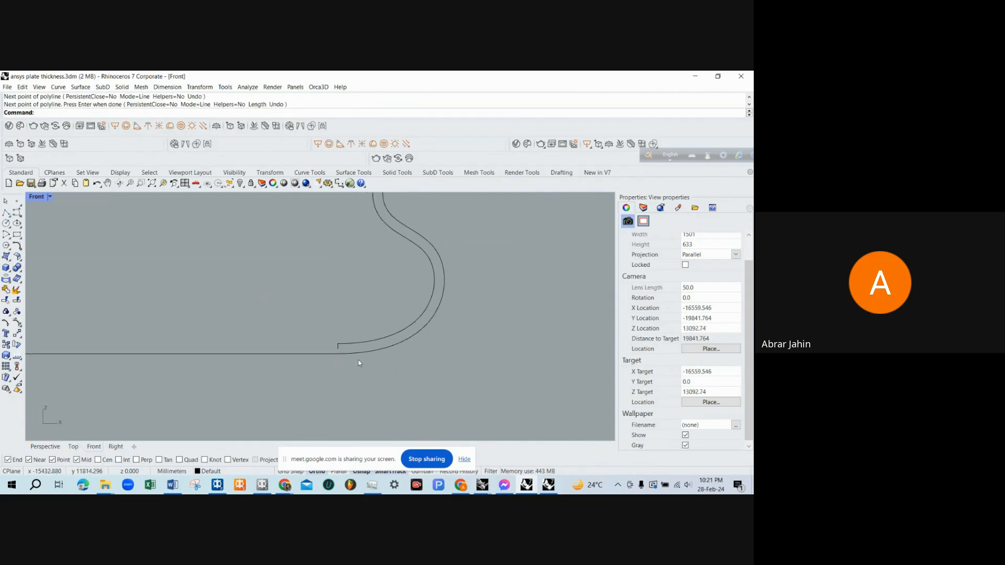
key(Return)
click(337, 333)
click(337, 351)
key(Return)
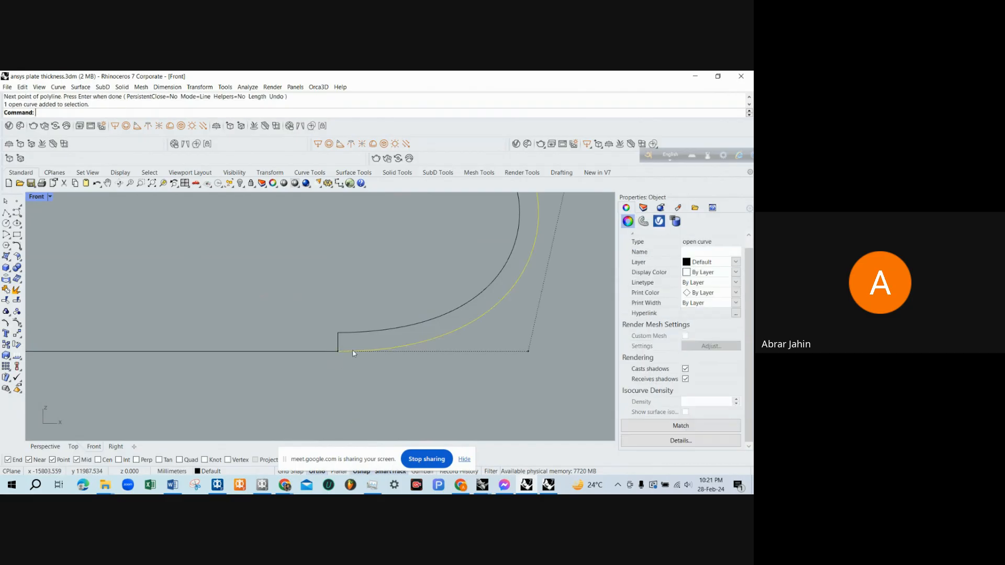
scroll(355, 352, down, 5)
key(Escape)
Trim the upper horizontal line with the offset curve, keeping only the short segment between the two bow curves.
scroll(381, 244, up, 3)
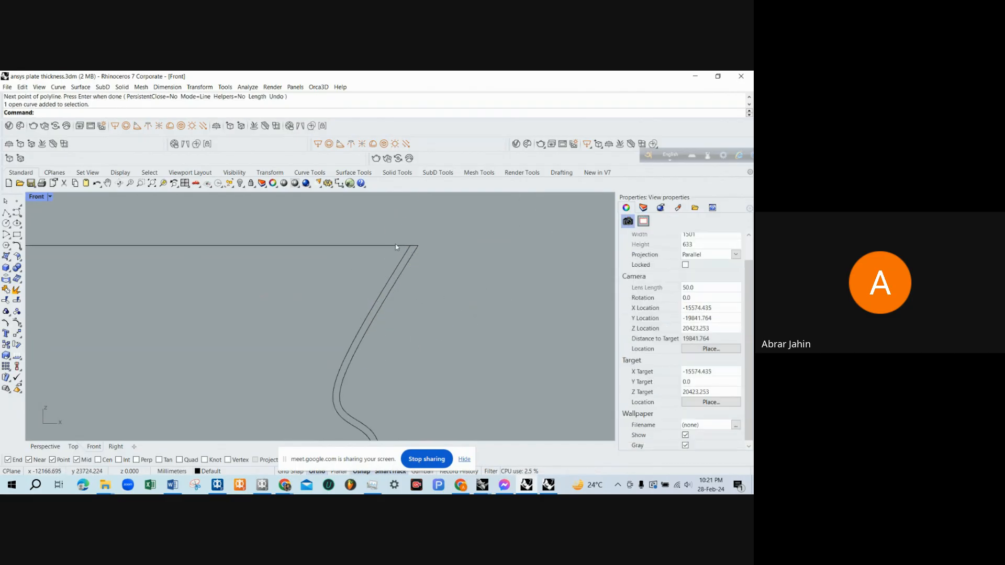
click(402, 246)
key(Escape)
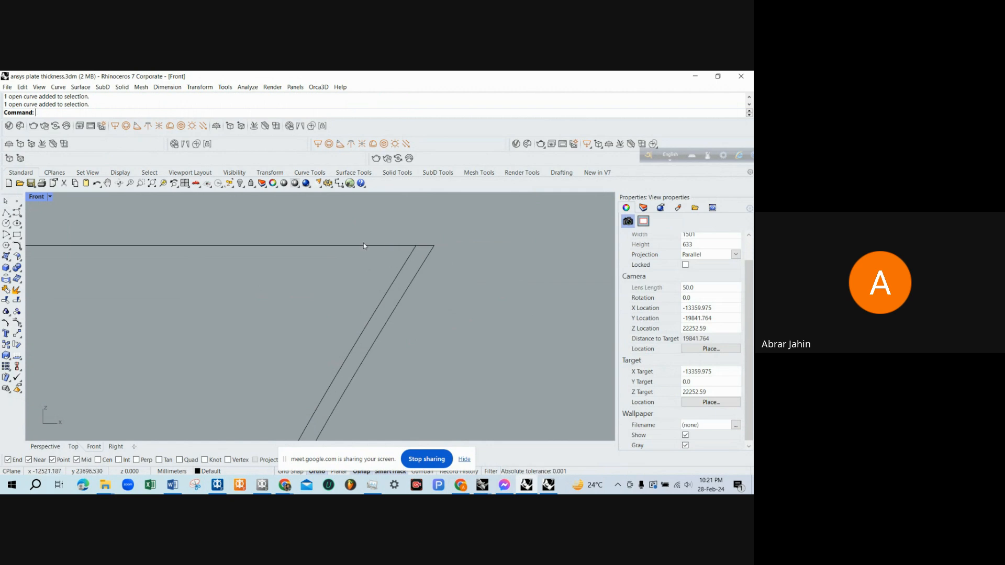
text(Trim)
key(Return)
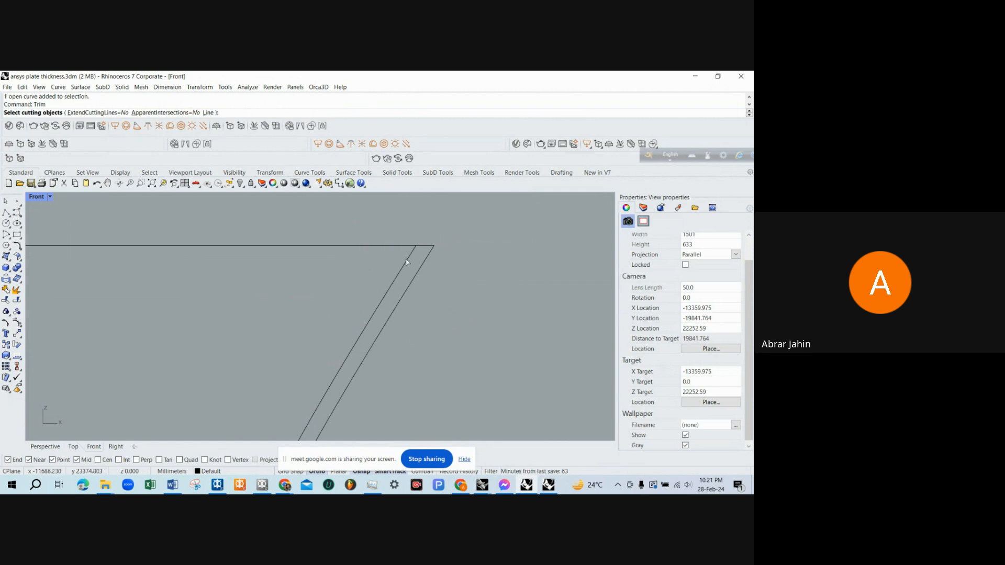
click(405, 263)
key(Return)
click(398, 247)
key(Return)
Delete the lower horizontal line and join the four bow profile curves into one closed curve.
scroll(398, 250, down, 3)
scroll(341, 344, up, 3)
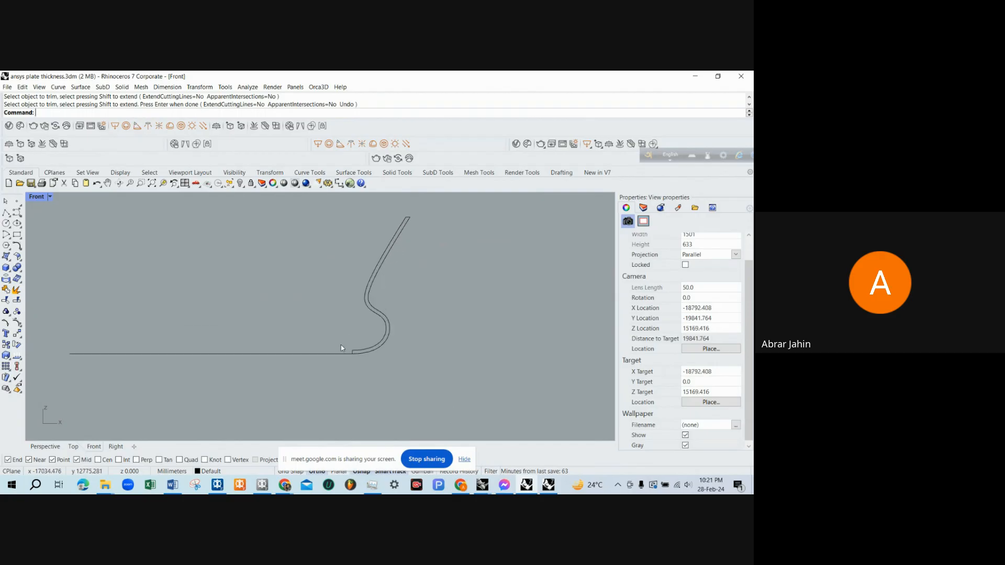
click(338, 354)
key(Delete)
scroll(338, 356, down, 1)
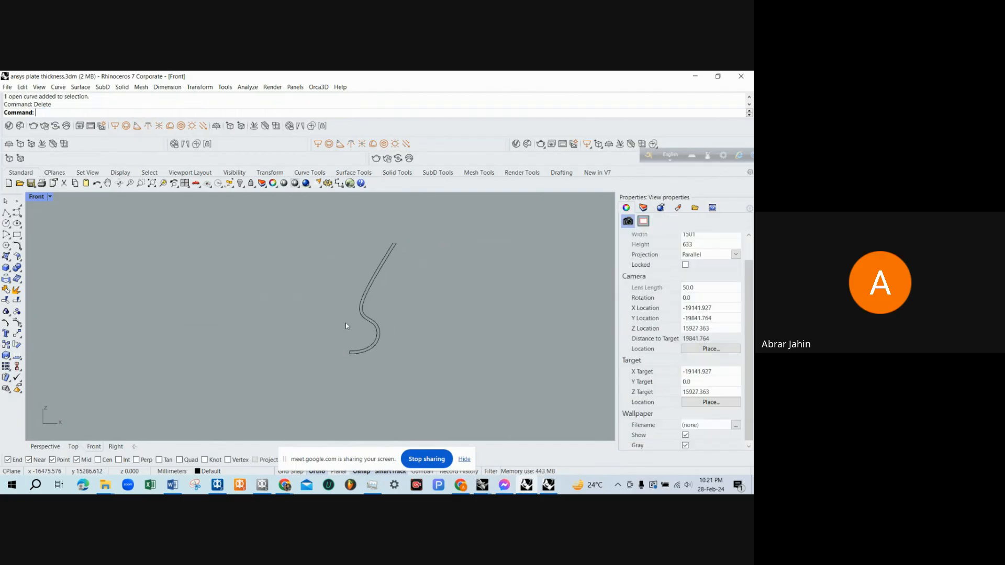
drag(312, 225, 435, 383)
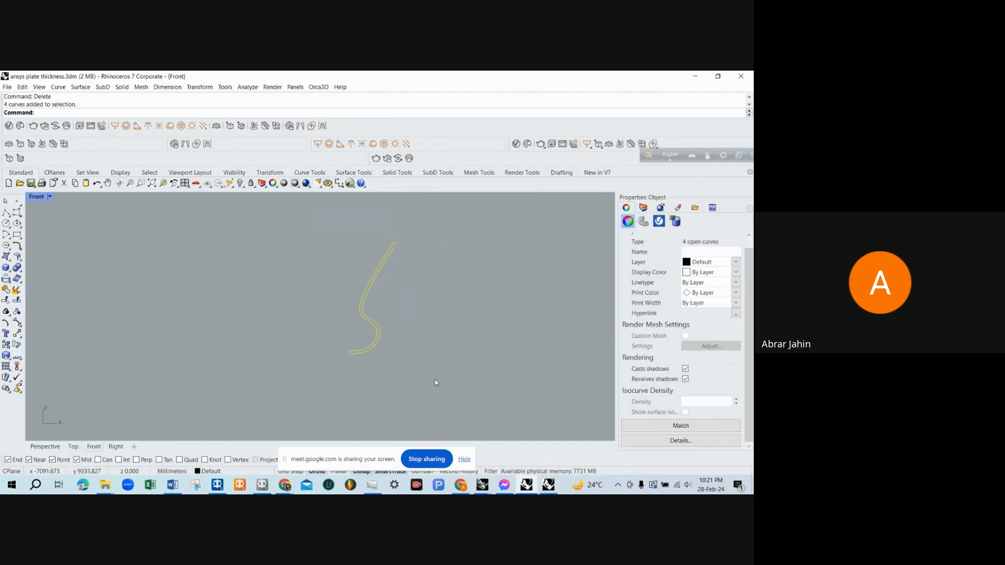
key(Return)
Maximize the Perspective viewport and set its display mode to Shaded.
double_click(40, 197)
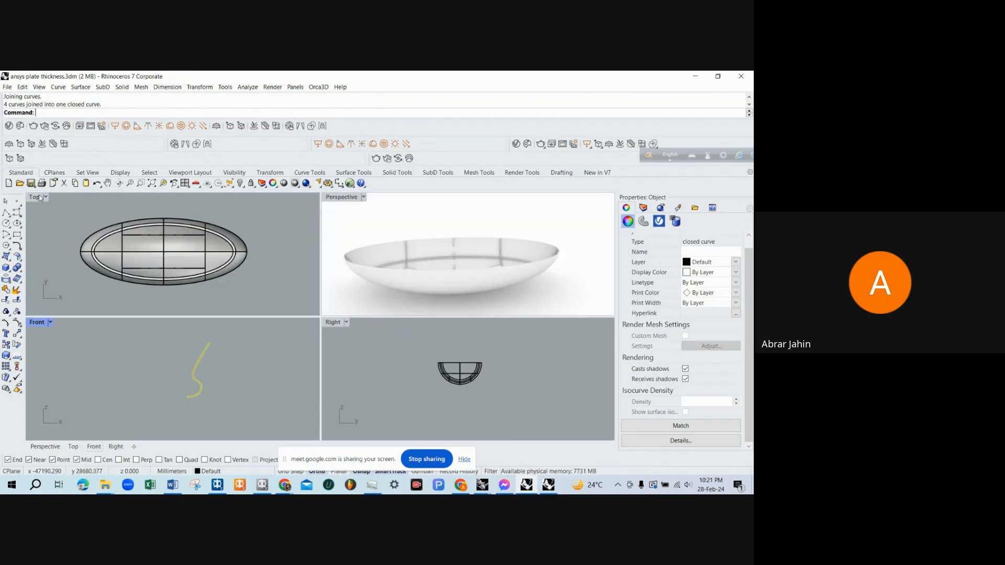
double_click(343, 197)
click(294, 184)
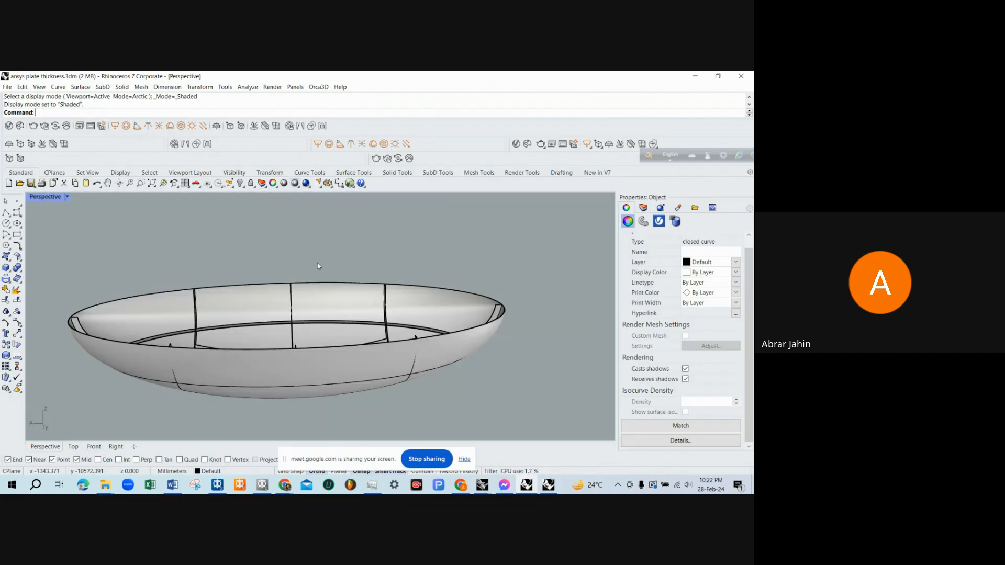
scroll(335, 295, down, 5)
right_drag(335, 294, 350, 266)
scroll(352, 285, up, 4)
Extrude the closed bow profile 5 mm to both sides as a solid and delete the original curve.
text(ExtrudeCrv)
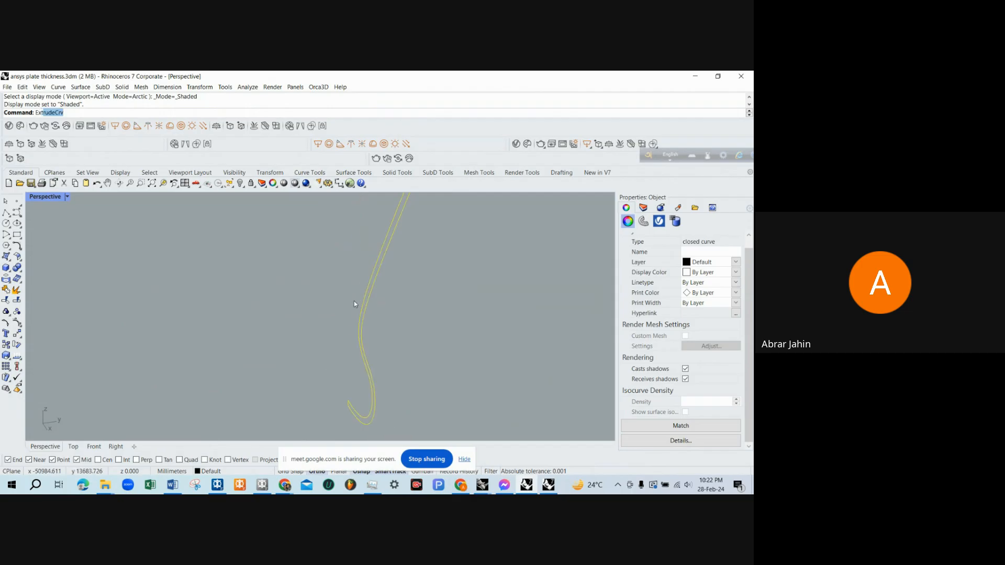
key(Return)
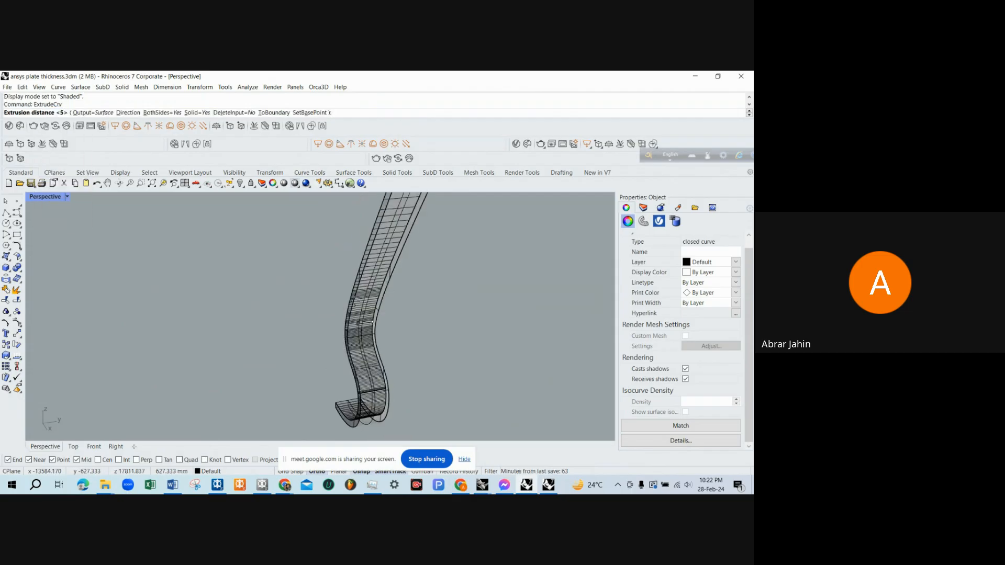
key(Escape)
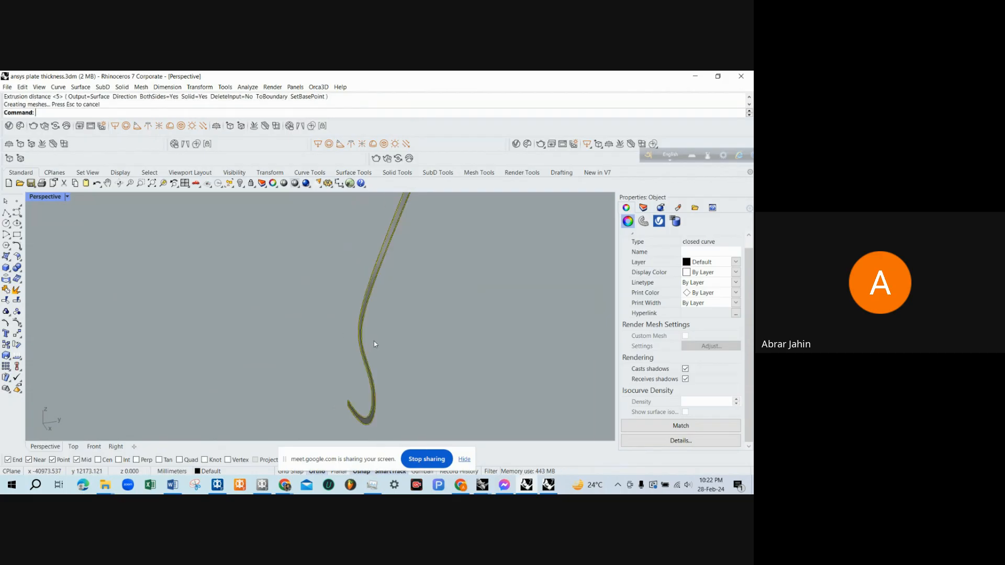
key(Delete)
Examine the extruded bow strip and the stiffened canoe hull from several angles and distances.
scroll(368, 310, up, 10)
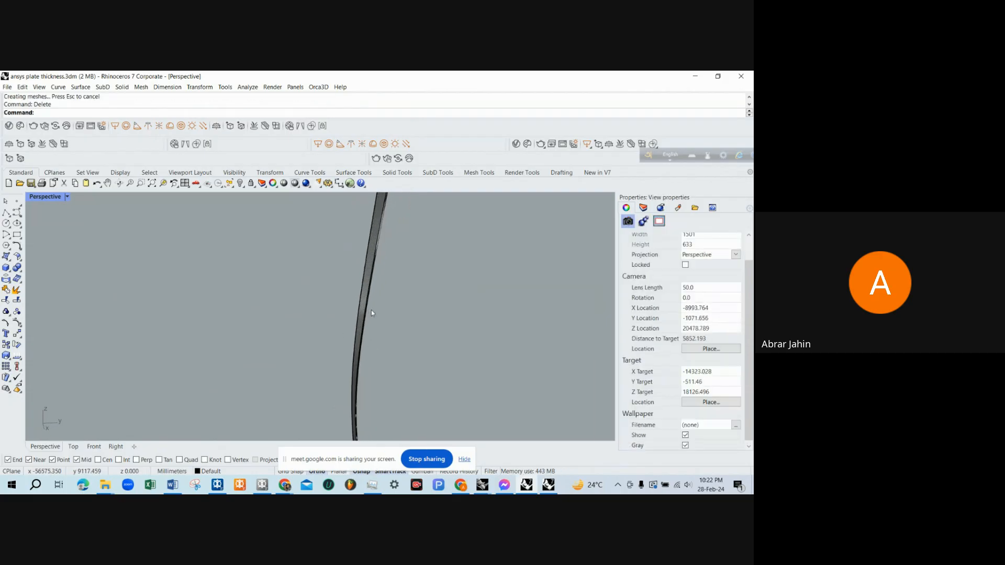
right_drag(369, 309, 346, 314)
scroll(485, 287, down, 12)
scroll(426, 321, up, 2)
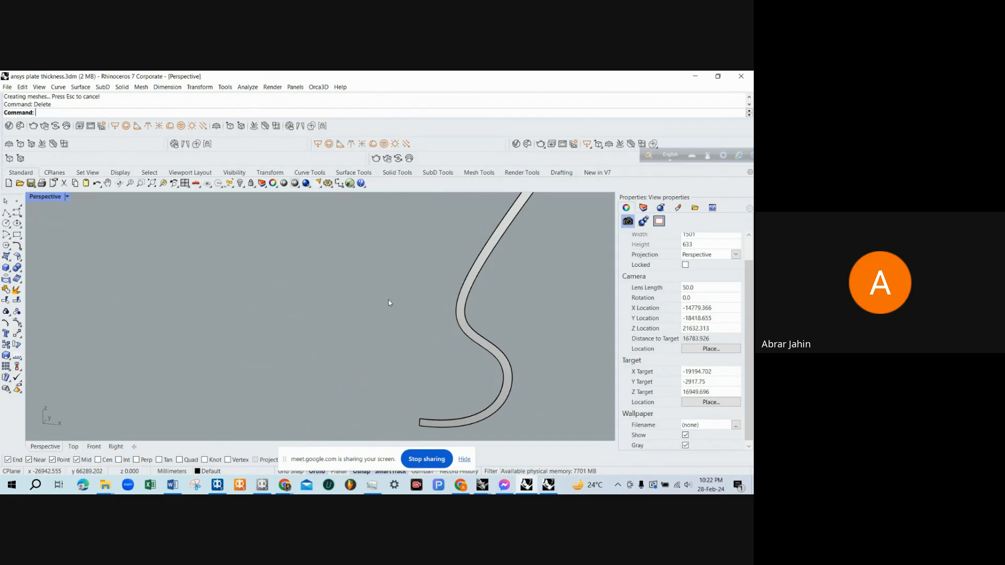
scroll(388, 302, down, 14)
scroll(511, 382, up, 4)
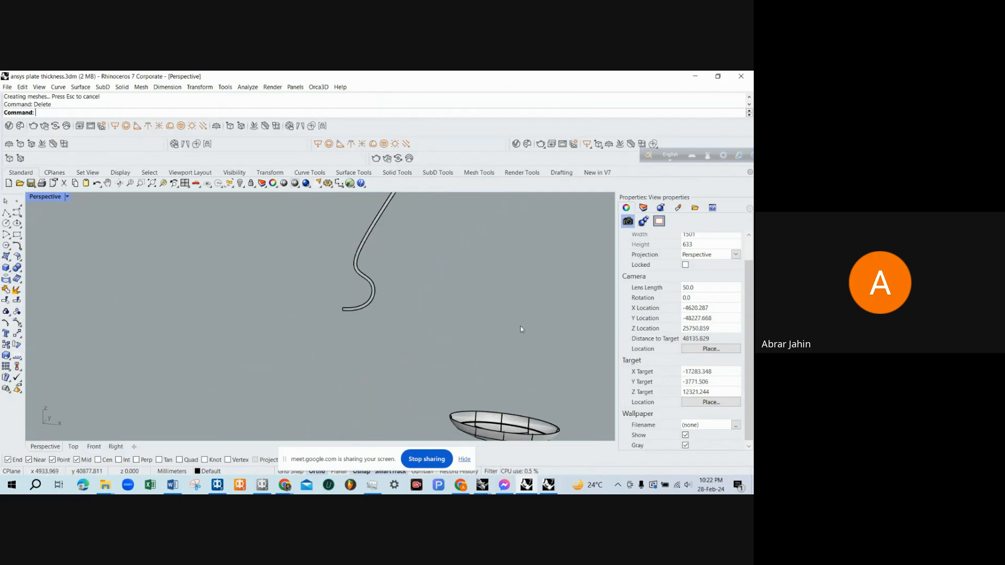
right_drag(452, 274, 486, 321)
scroll(485, 321, up, 7)
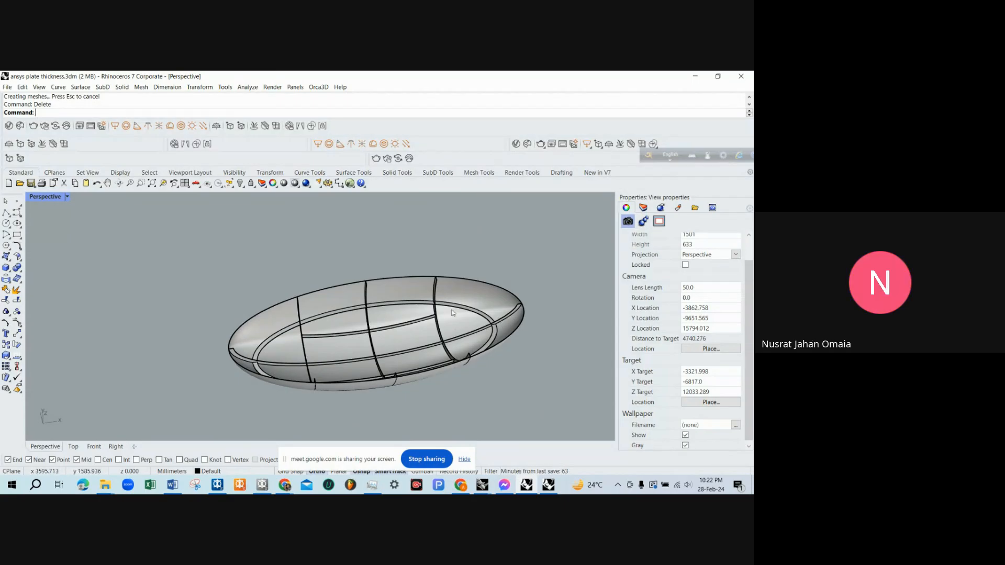
scroll(433, 341, up, 5)
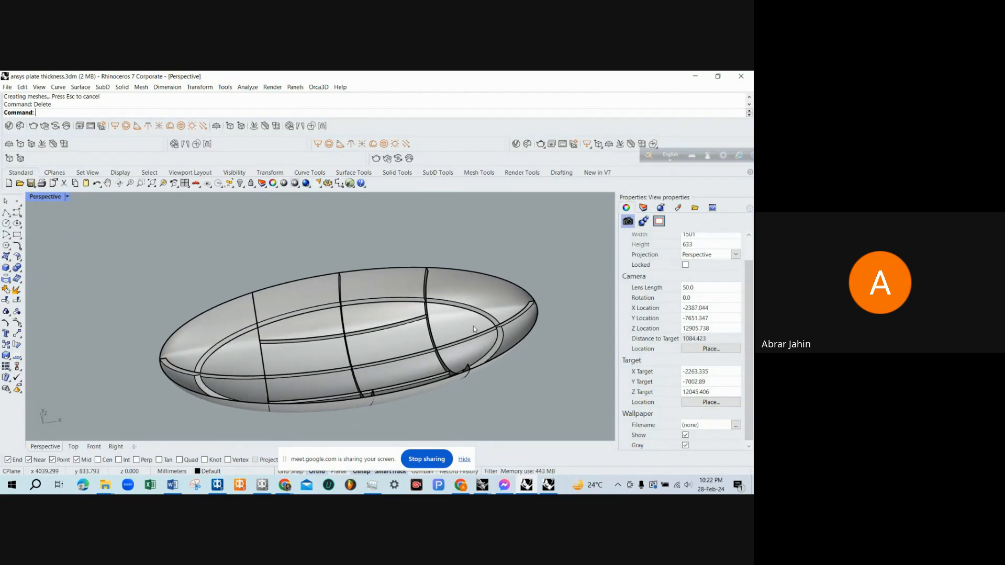
scroll(445, 302, down, 2)
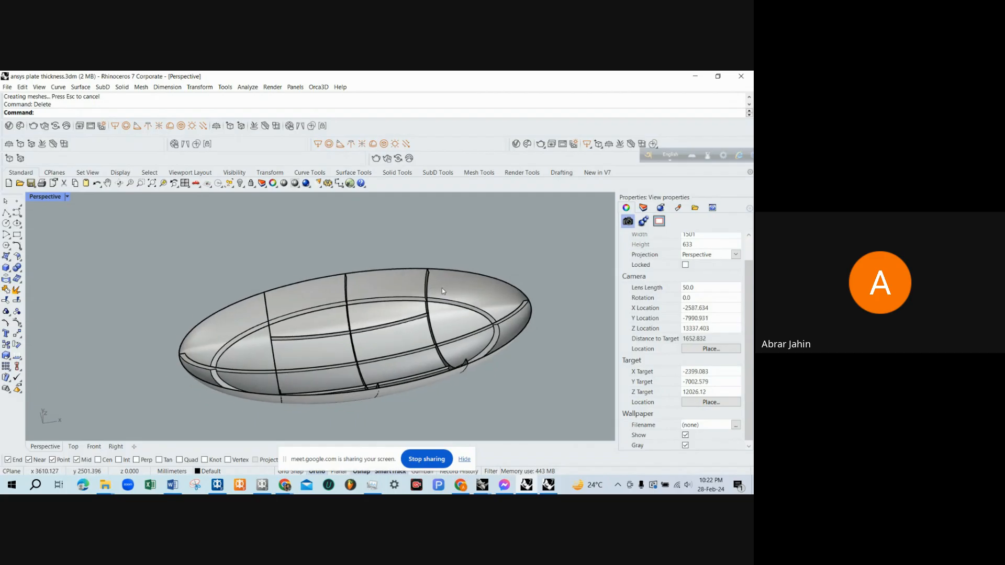
scroll(270, 302, down, 6)
scroll(275, 302, down, 7)
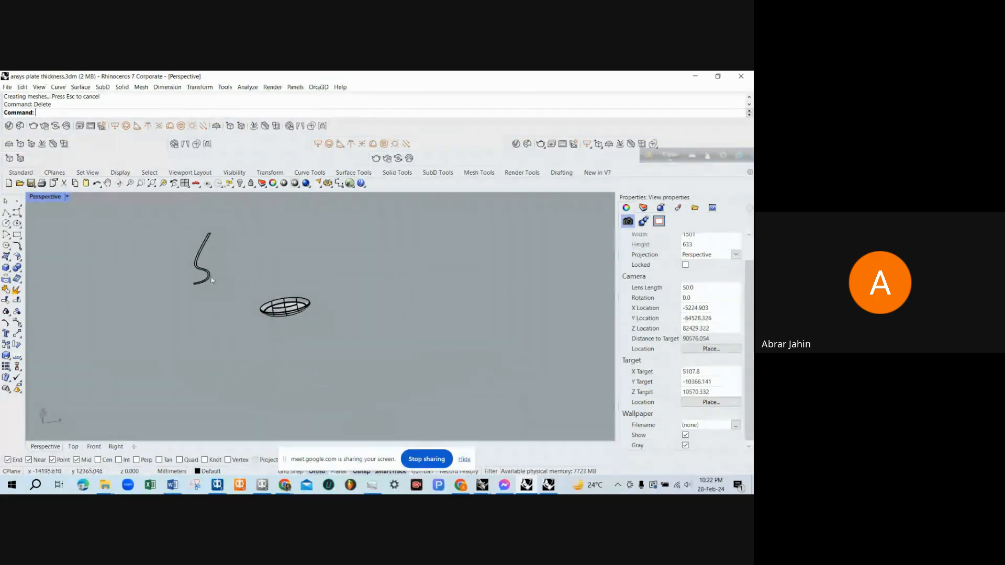
Delete the extruded bow strip, leaving only the grey canoe hull in the view.
click(195, 260)
key(Delete)
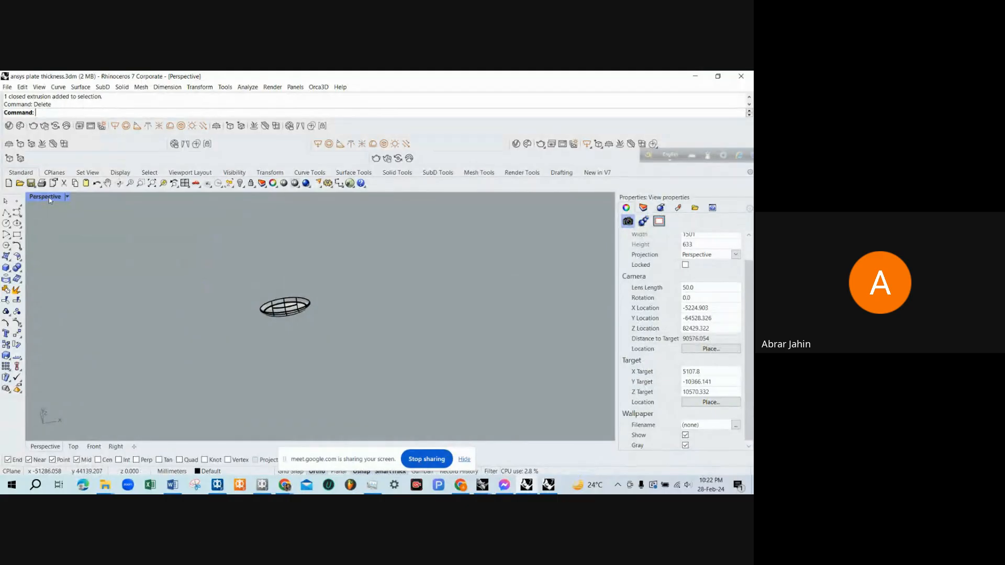
scroll(236, 276, up, 4)
click(293, 320)
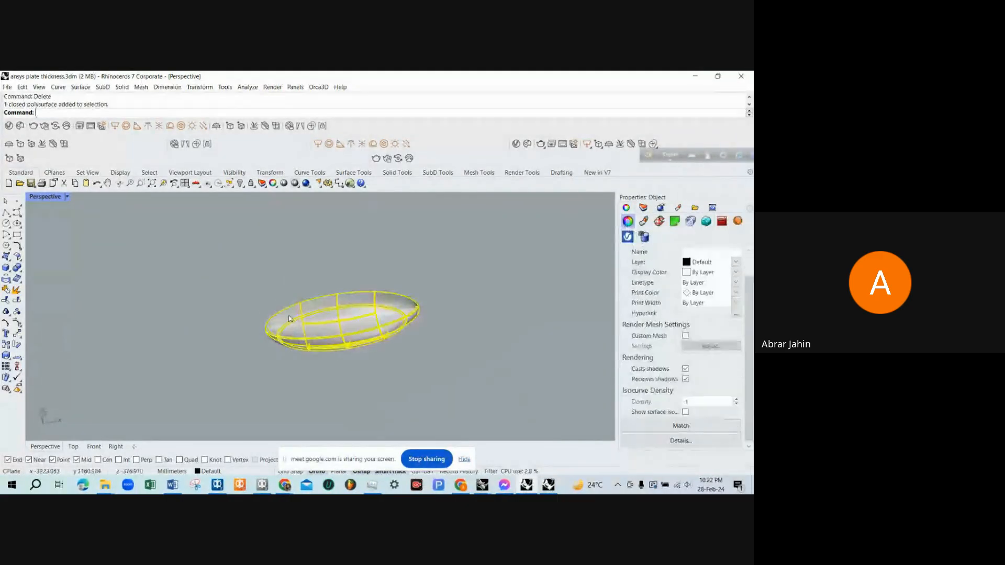
click(587, 261)
Turn on Layer 01 and examine the red stiffened hull's internal frames and rim.
click(643, 207)
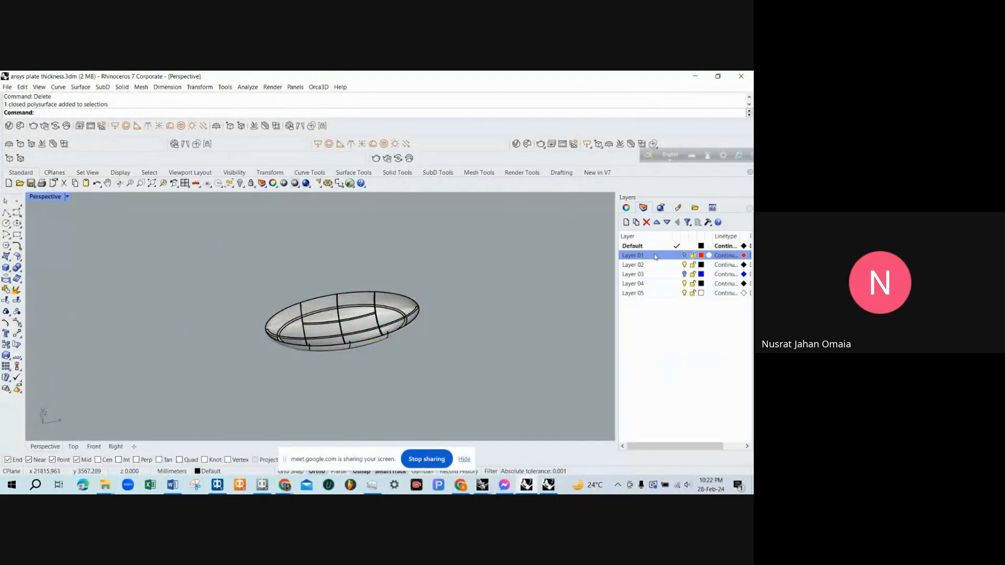
click(685, 257)
right_drag(498, 292, 318, 269)
scroll(317, 268, down, 5)
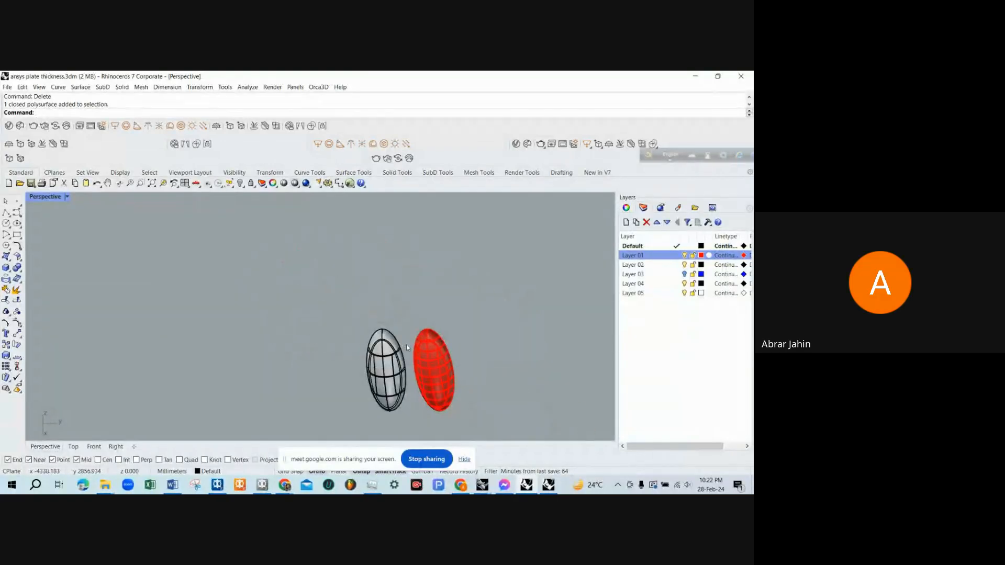
key(Return)
right_drag(401, 275, 349, 410)
scroll(351, 367, up, 8)
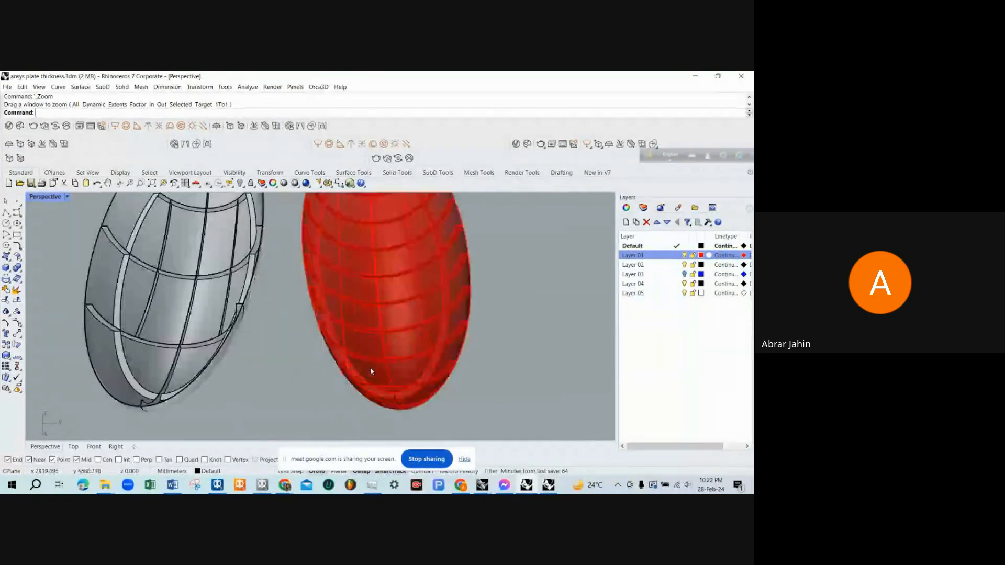
right_drag(370, 370, 456, 356)
scroll(456, 356, down, 2)
scroll(492, 284, up, 6)
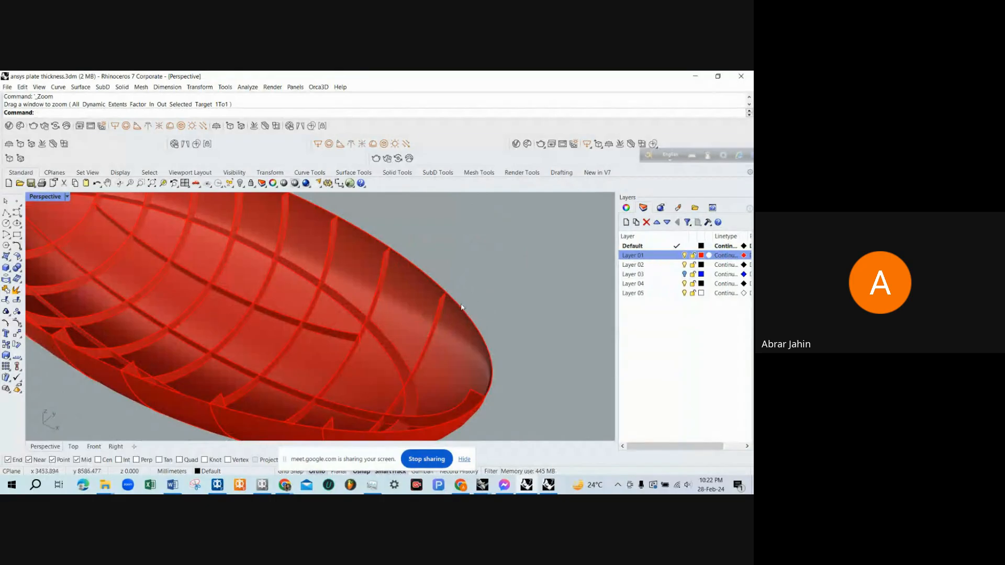
scroll(459, 316, down, 3)
scroll(458, 319, up, 4)
Copy the red hull's outer shell surface 14000 mm to the far side of the grey hull in the perspective view.
click(460, 324)
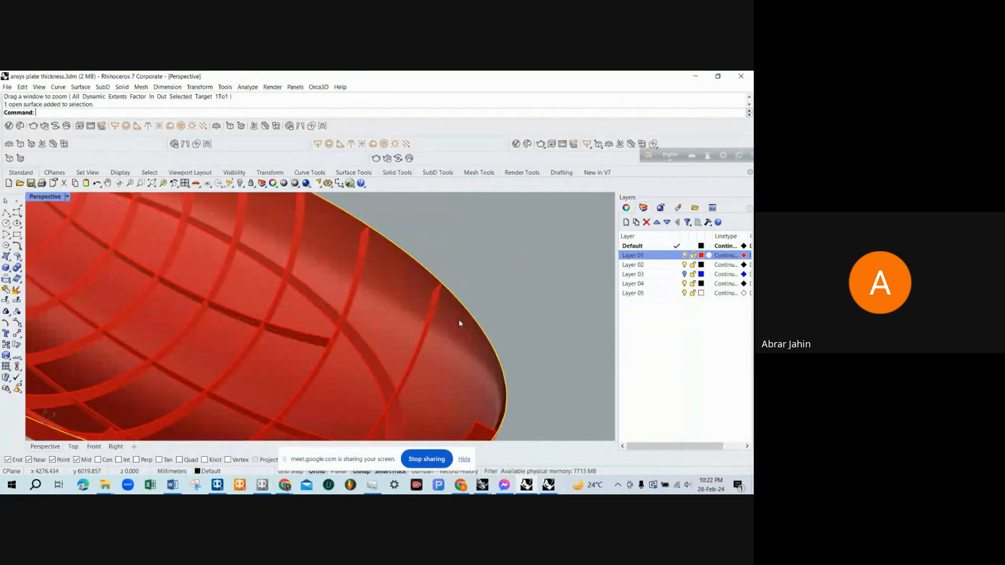
scroll(460, 323, down, 2)
scroll(416, 349, up, 2)
click(455, 322)
scroll(455, 322, down, 5)
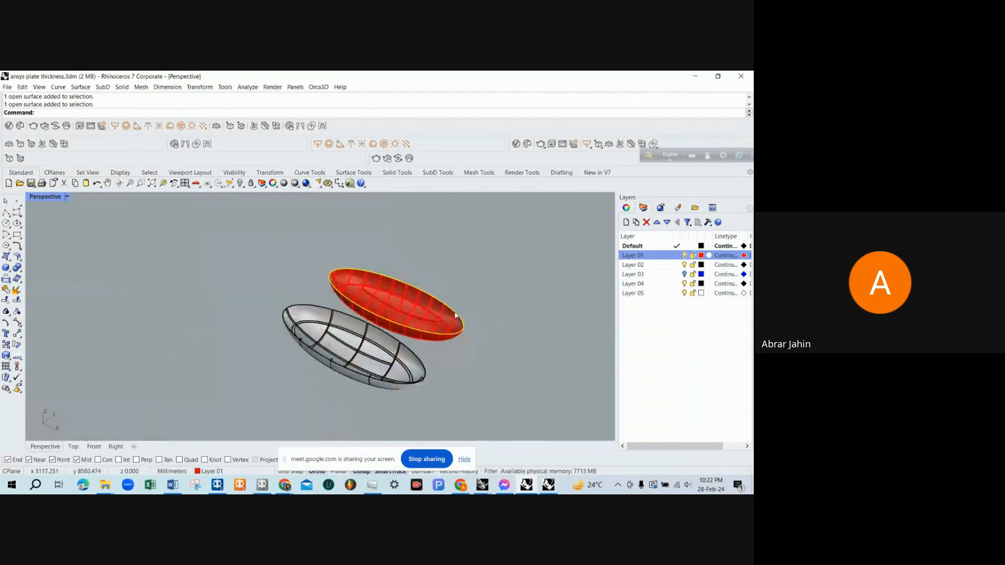
scroll(455, 315, down, 3)
text(py)
key(Return)
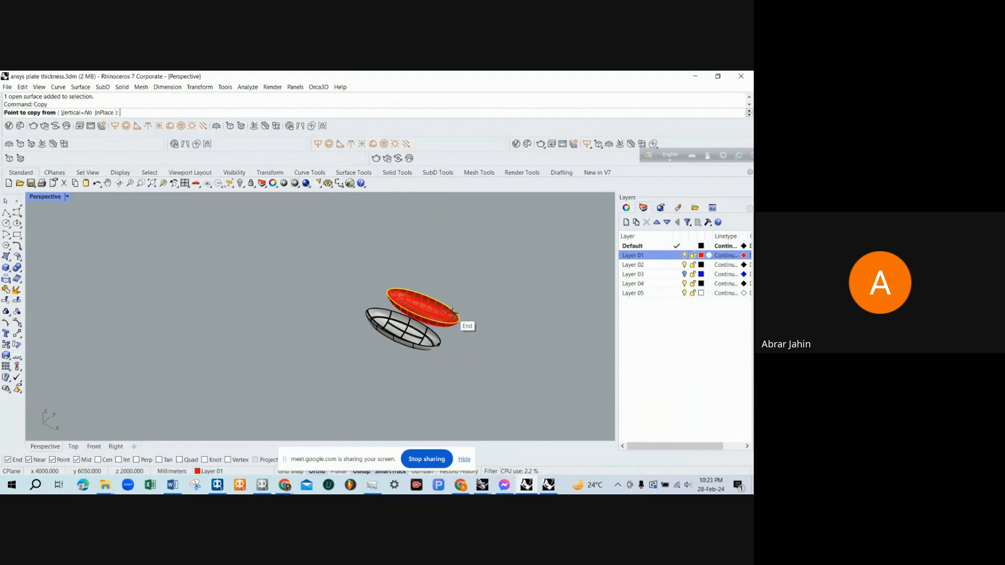
scroll(466, 314, down, 2)
click(515, 301)
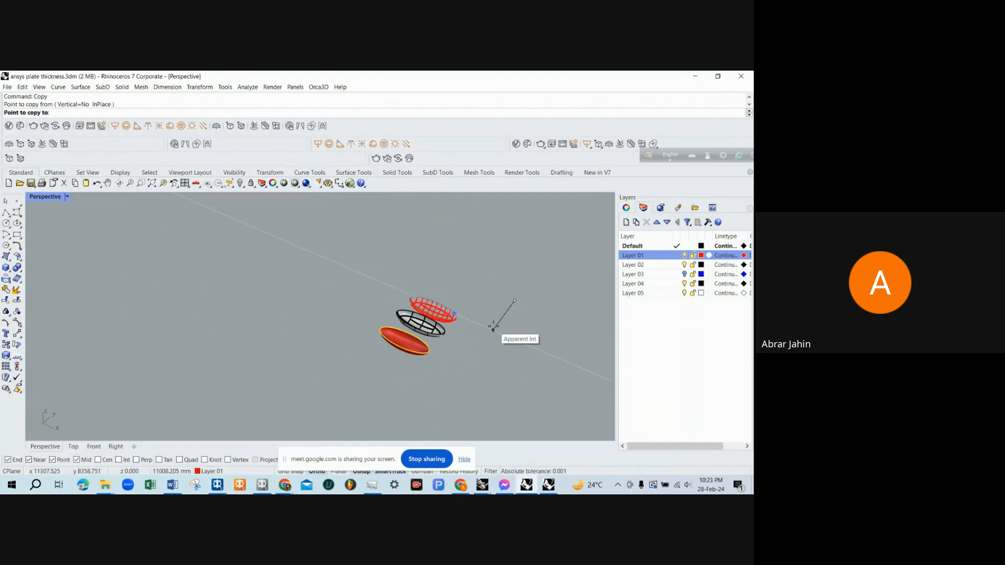
text(14000)
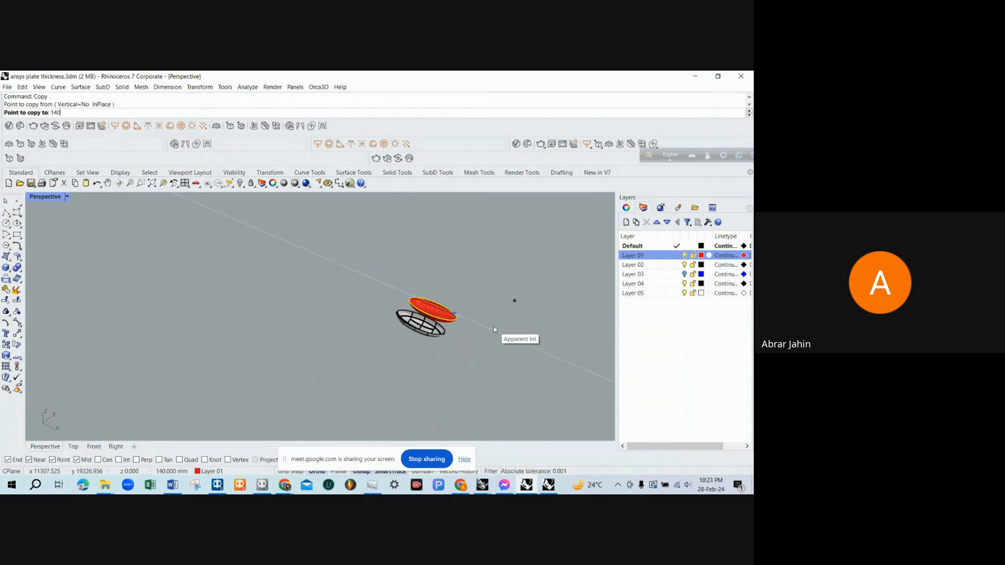
key(Return)
click(485, 338)
key(Return)
scroll(430, 360, up, 3)
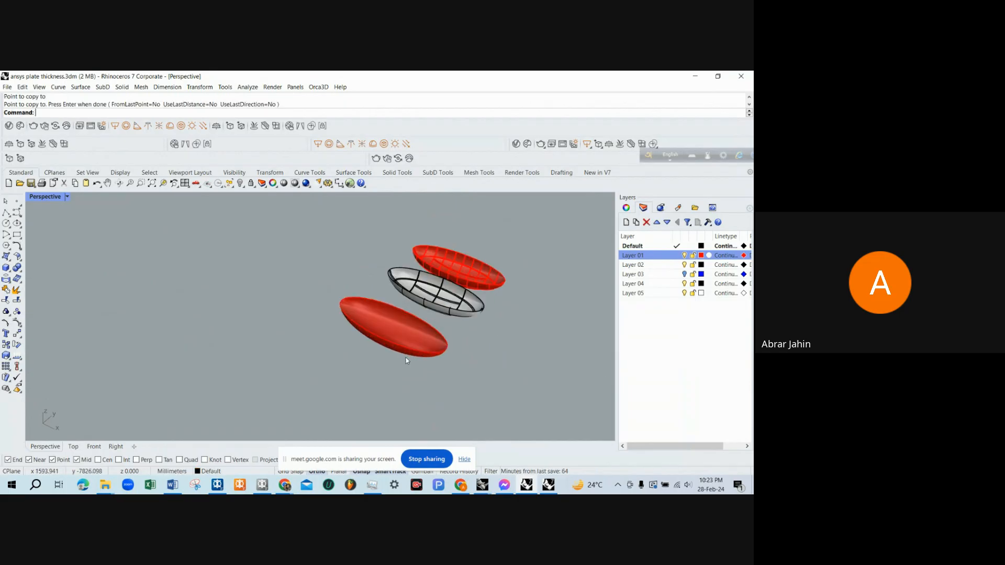
Check the copied shell in the four viewports, undo the copy and reselect the red hull's shell surface.
click(407, 350)
double_click(41, 197)
click(238, 415)
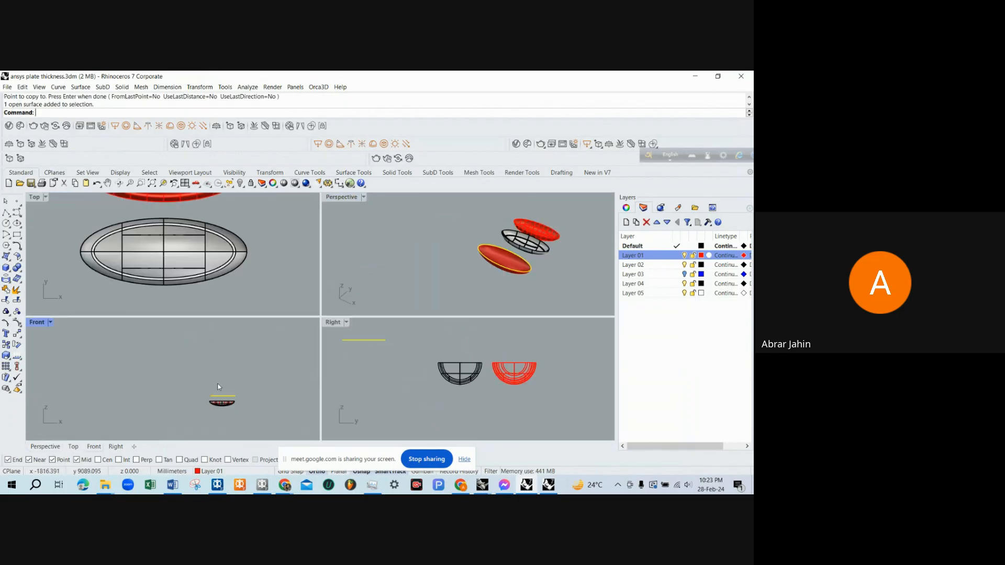
right_drag(517, 281, 519, 269)
key(ctrl+z)
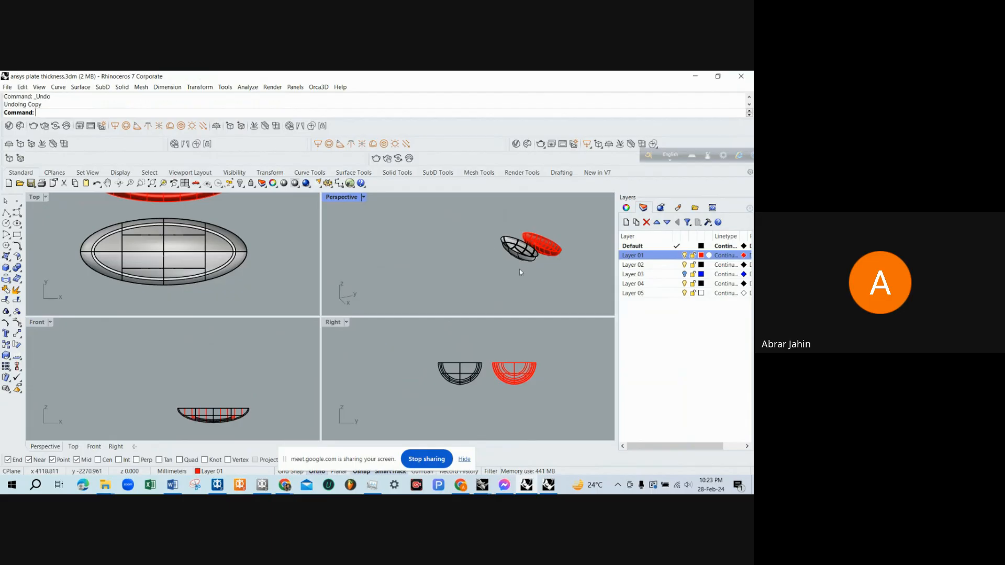
click(555, 252)
scroll(555, 250, up, 6)
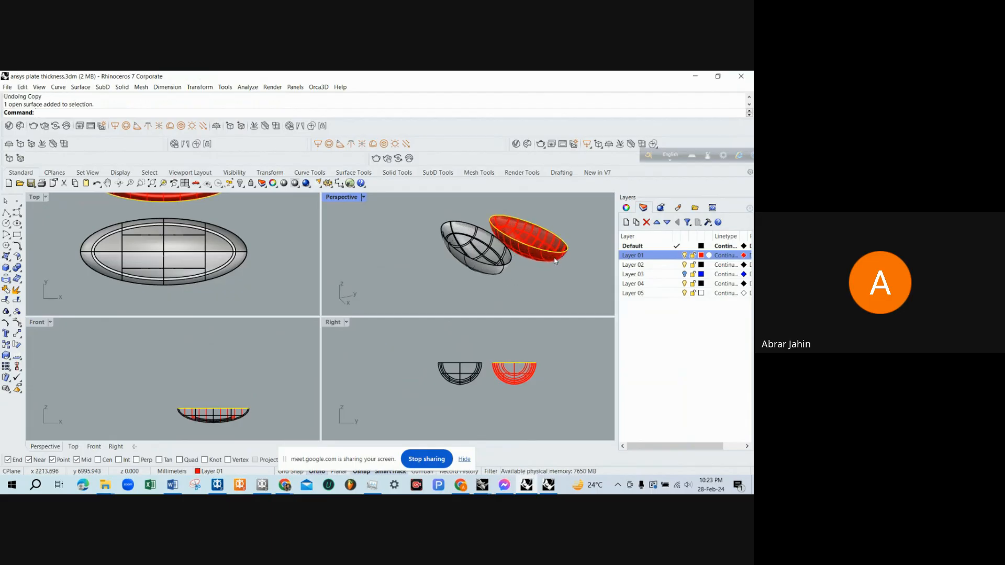
right_click(554, 272)
scroll(553, 278, down, 4)
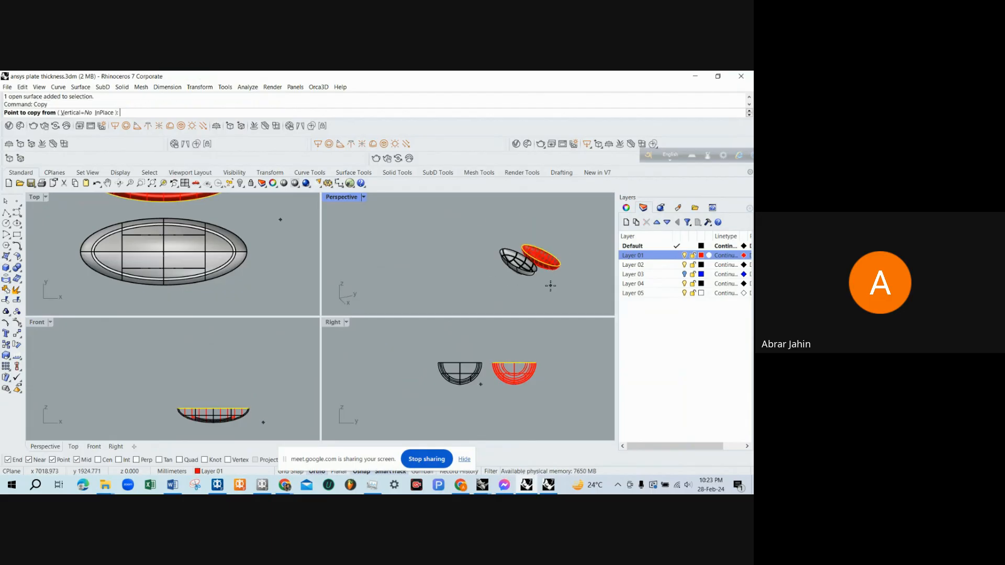
click(449, 277)
key(F8)
key(Escape)
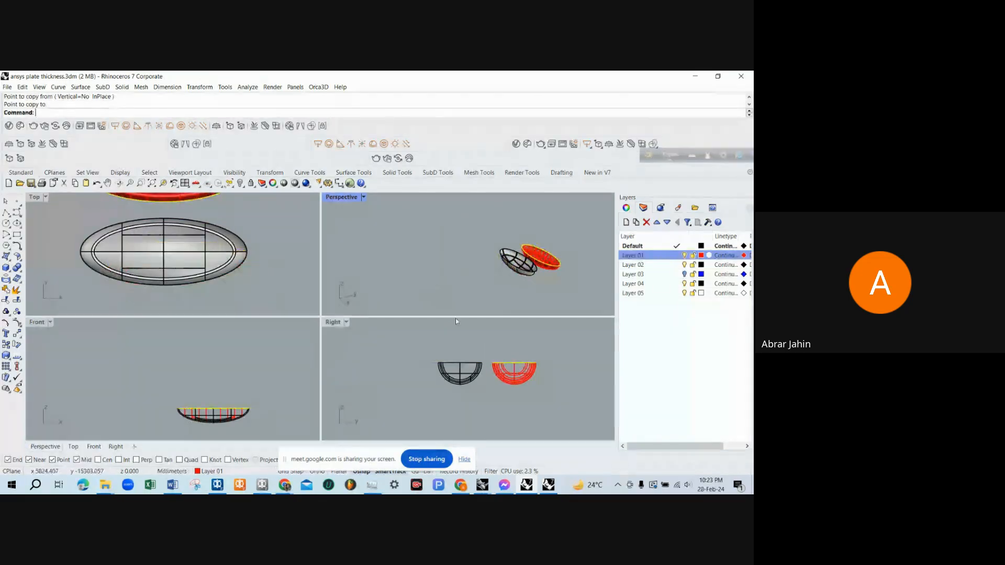
Copy the shell surface 14000 mm horizontally past the grey hull in the Right view with Ortho on, and select the copy.
scroll(486, 348, down, 4)
key(Return)
click(520, 393)
key(F8)
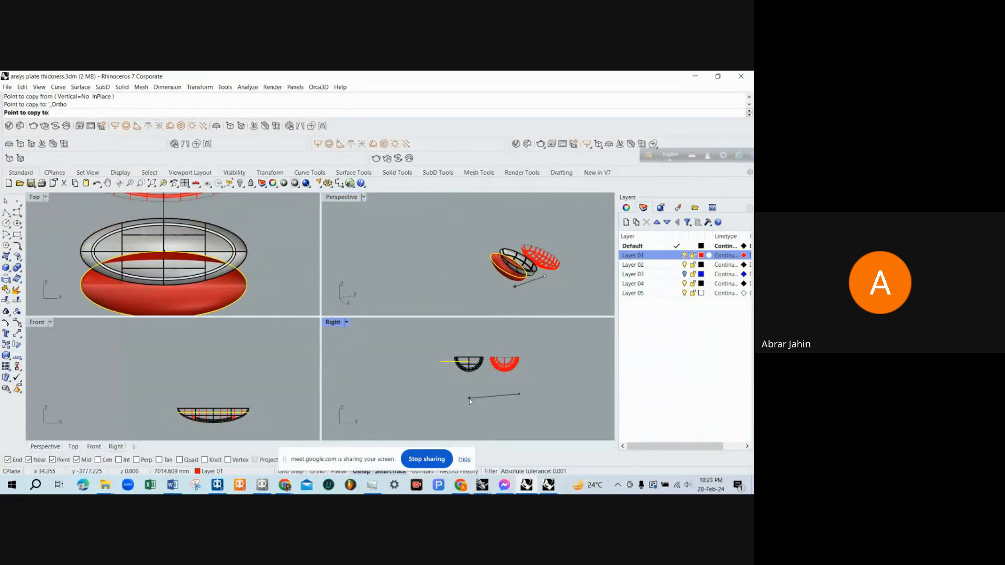
text(14000)
key(Return)
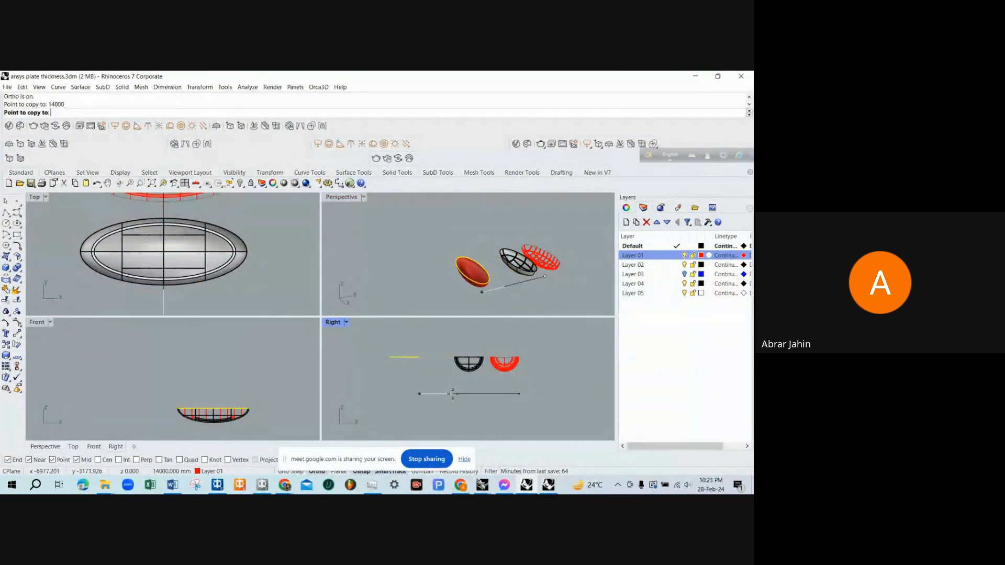
click(453, 394)
key(Return)
click(406, 357)
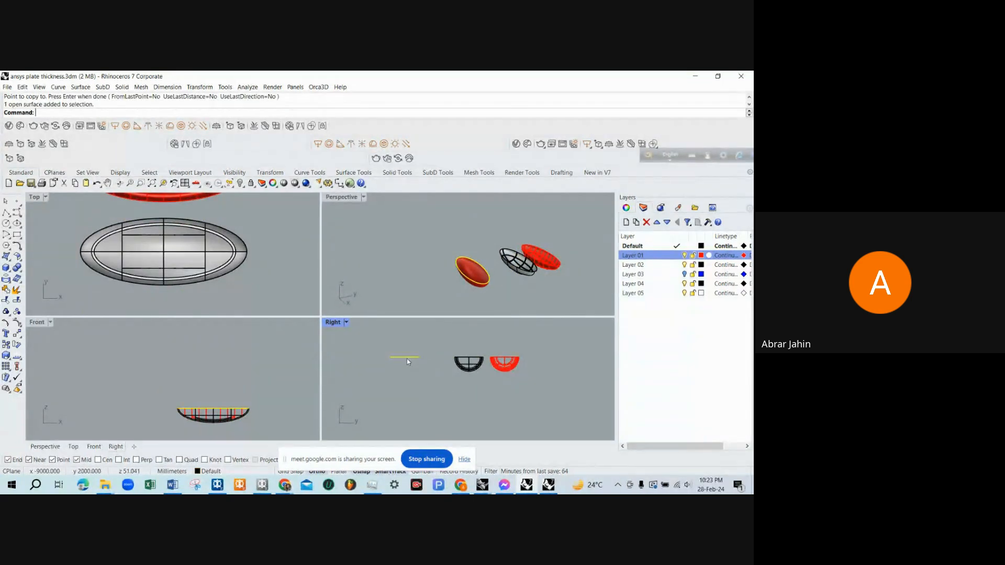
Cut a horizontal section through the copied shell below its rim in the Right view.
scroll(393, 368, up, 6)
text(Section)
key(Return)
click(370, 361)
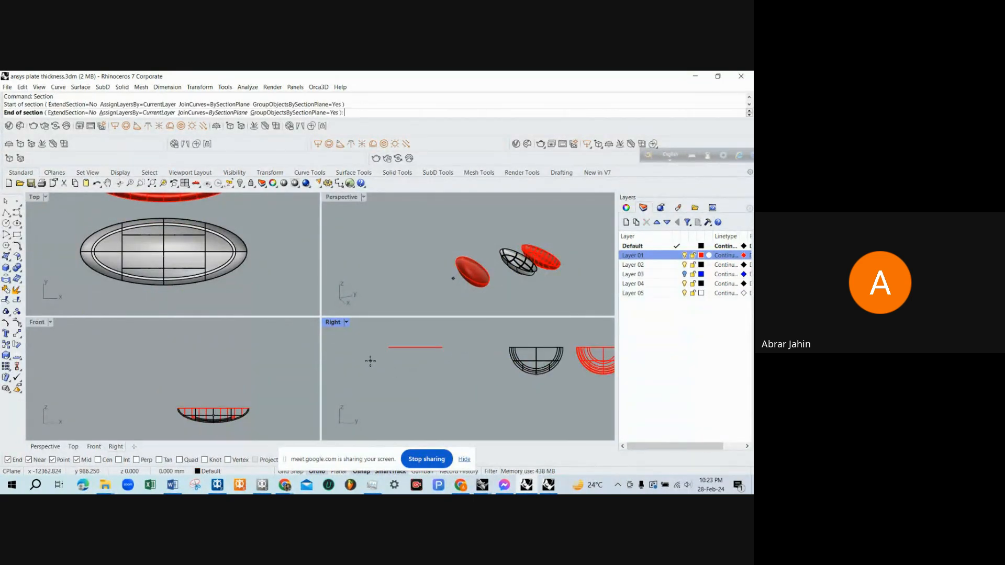
click(461, 358)
key(Return)
Turn on the surface isocurve display for the copied shell in its object properties, and deselect it.
click(627, 208)
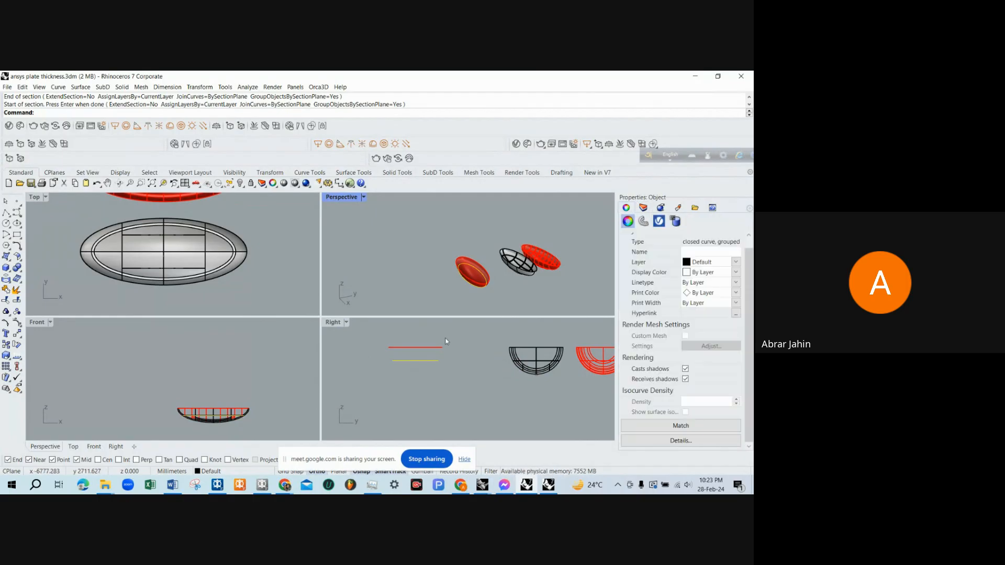
click(421, 347)
click(686, 413)
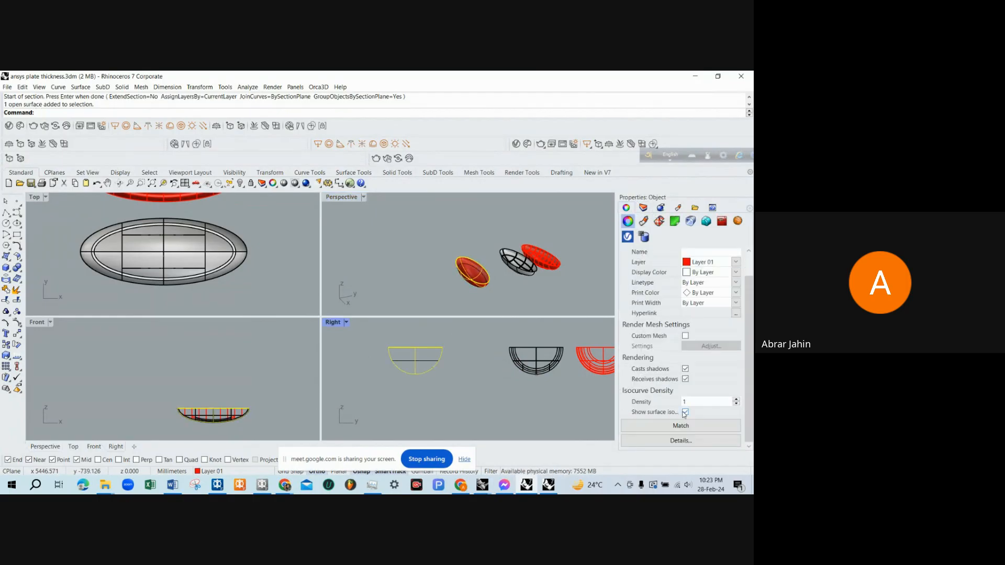
click(240, 301)
Copy the section curve 5000 mm straight down, clear of the shell, in the maximized Top view.
scroll(251, 288, down, 10)
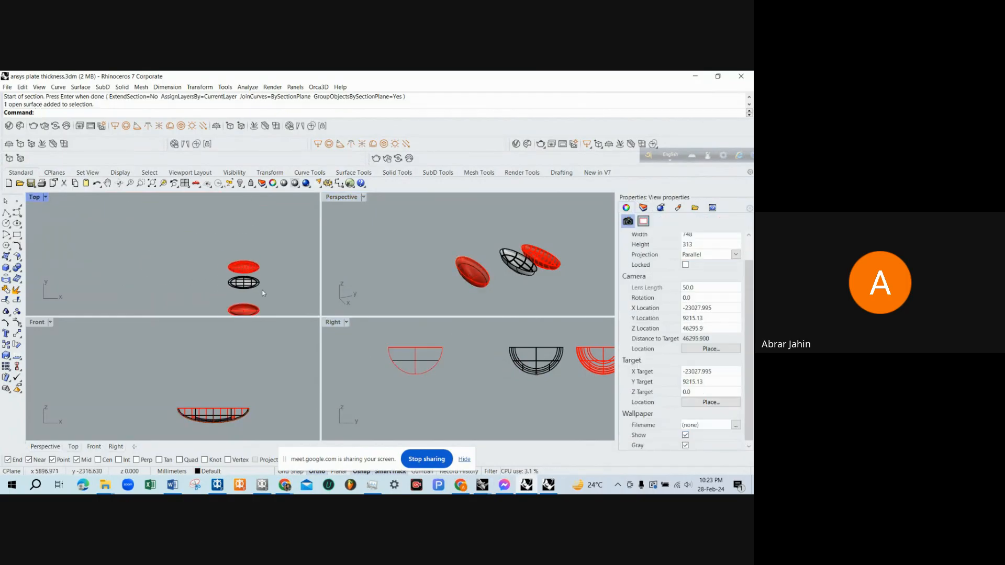
scroll(256, 284, up, 10)
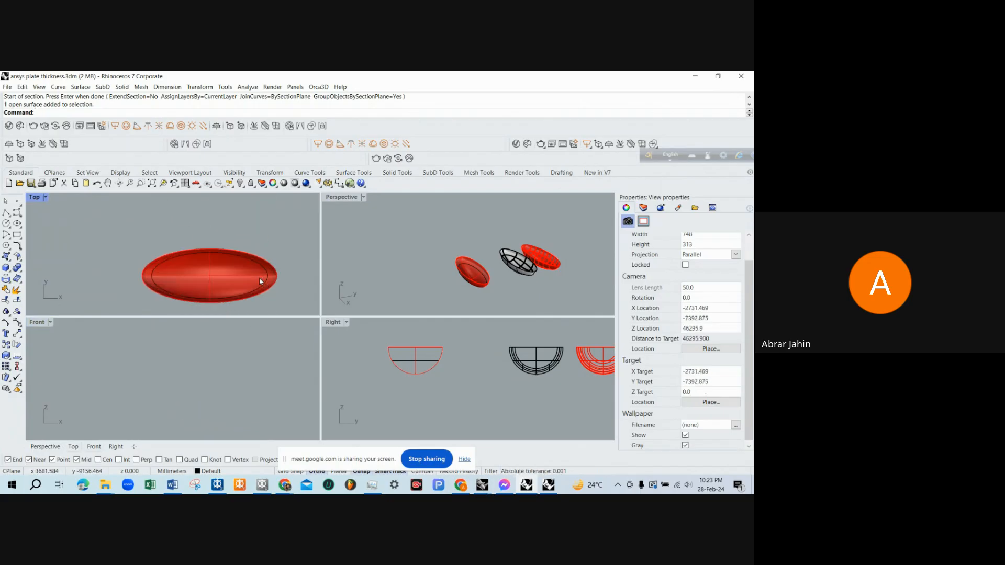
click(265, 282)
click(299, 301)
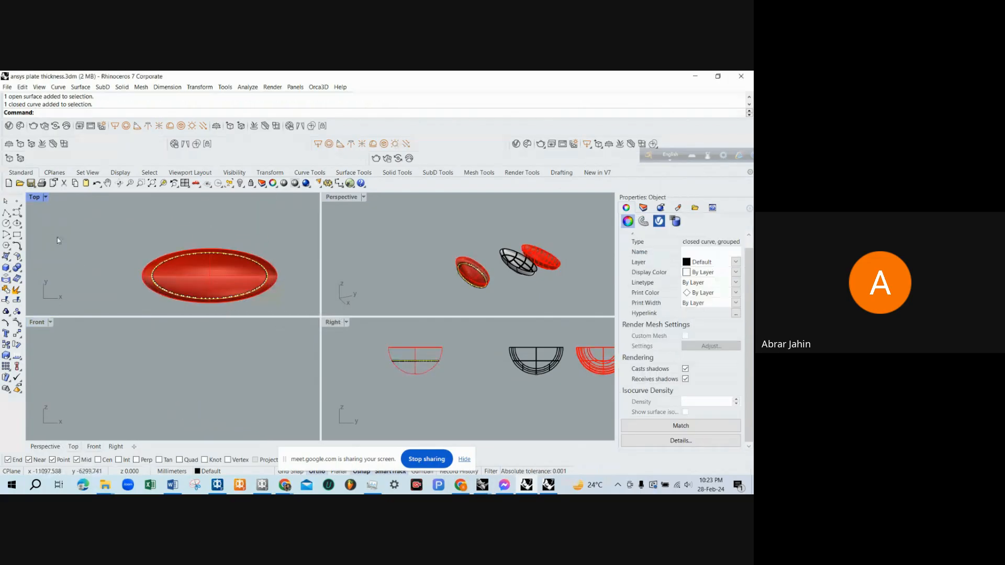
double_click(36, 198)
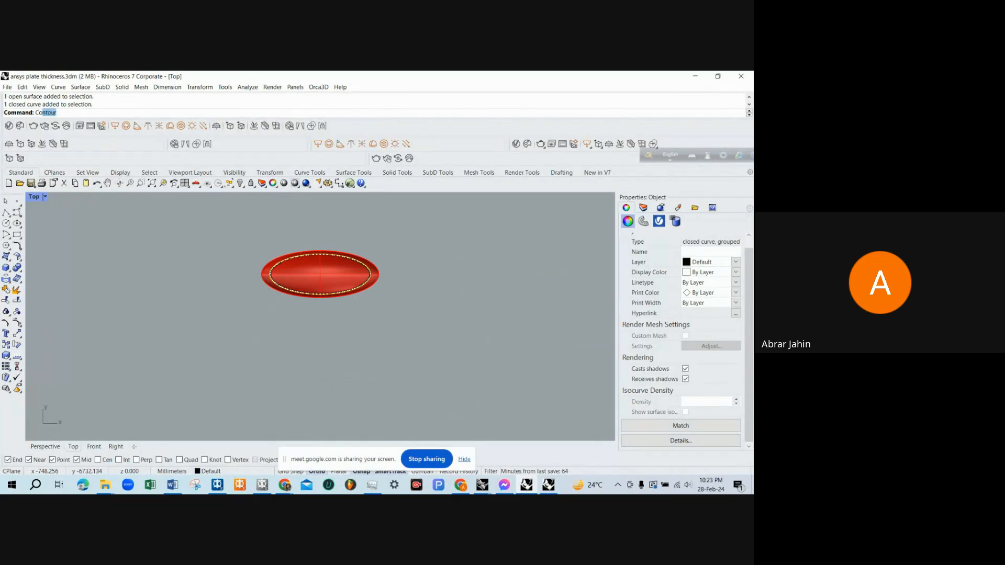
text(py)
key(Return)
text(5000)
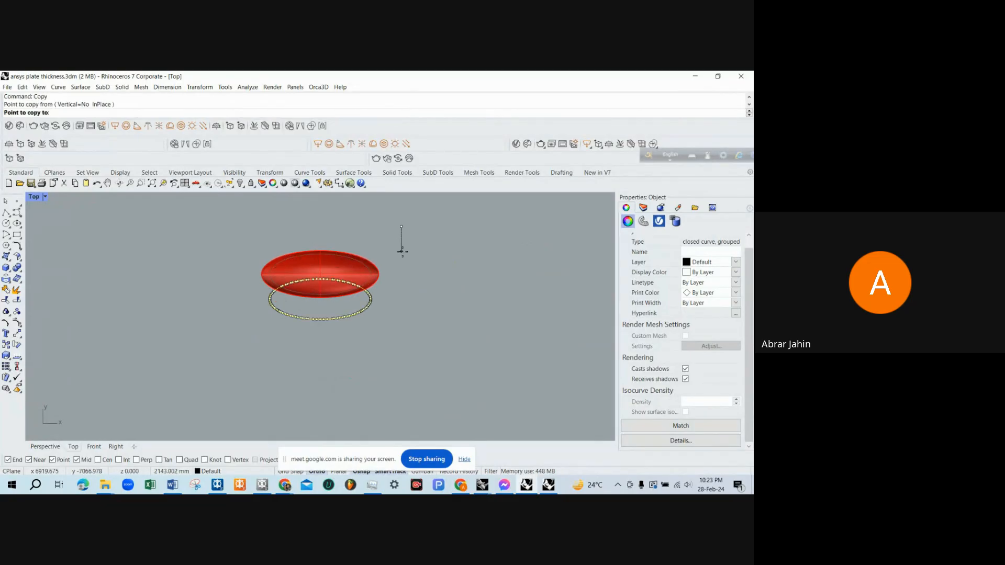
key(Return)
key(Return)
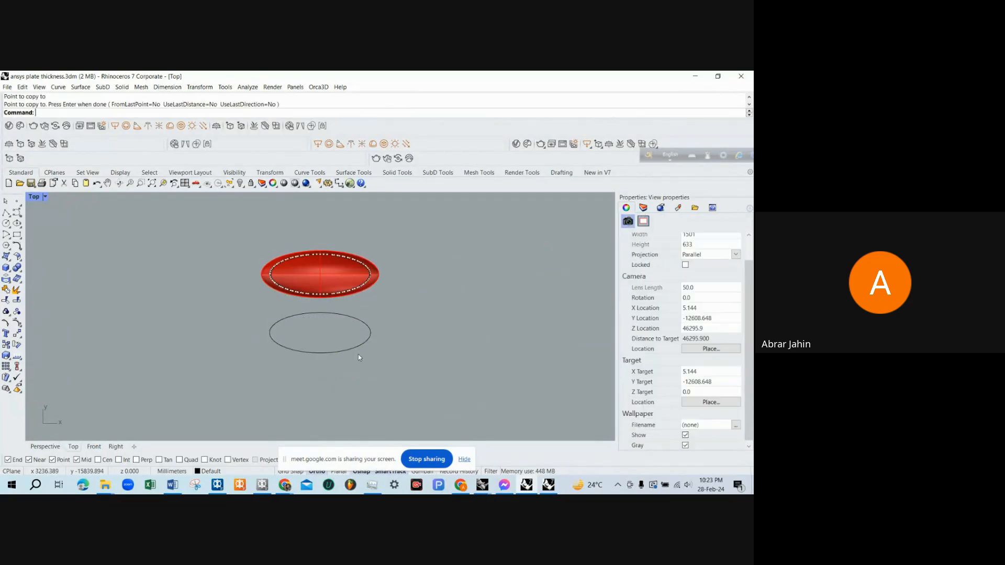
Offset the copied section curve inward by 300 mm.
scroll(358, 354, up, 3)
click(367, 336)
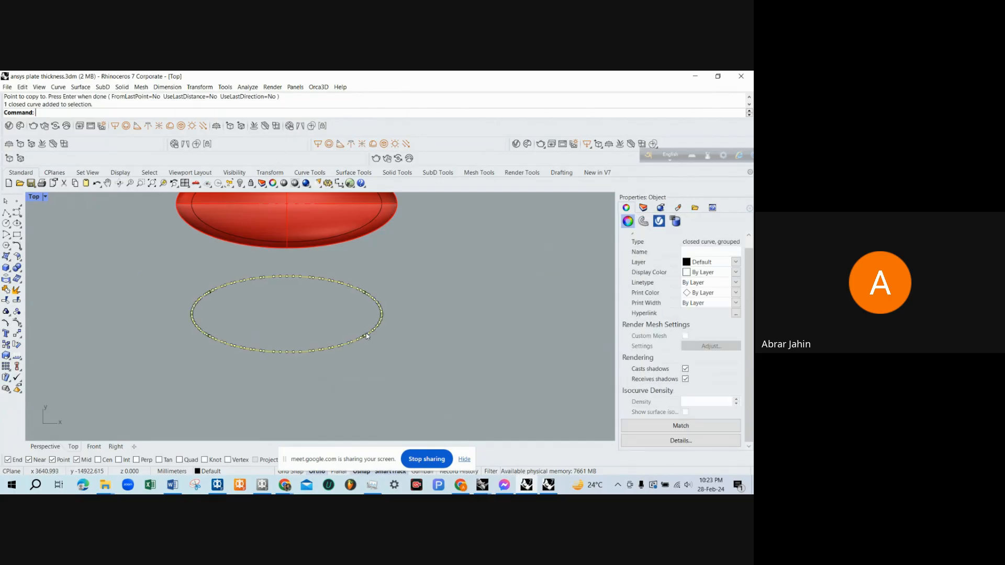
key(Escape)
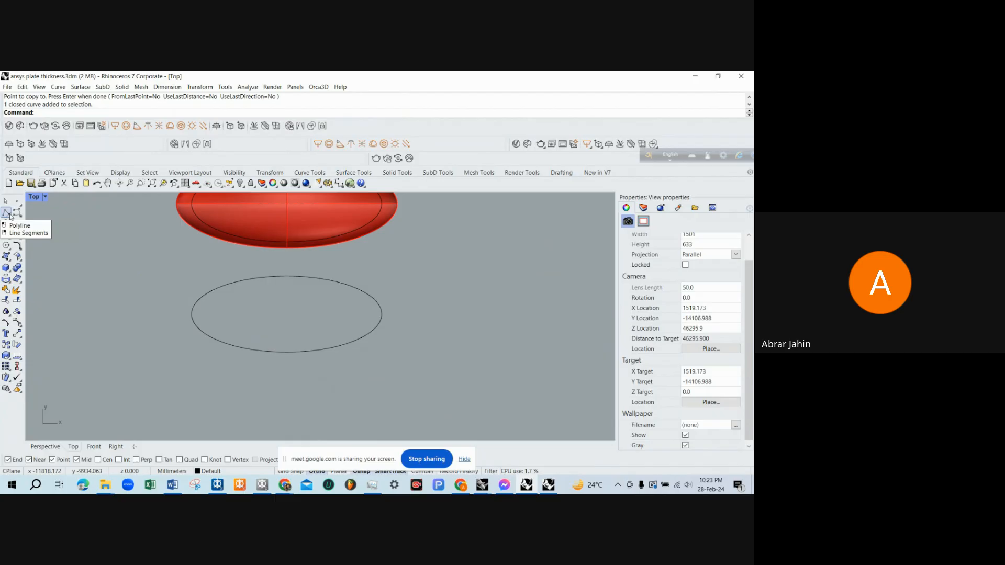
click(249, 281)
text(offset)
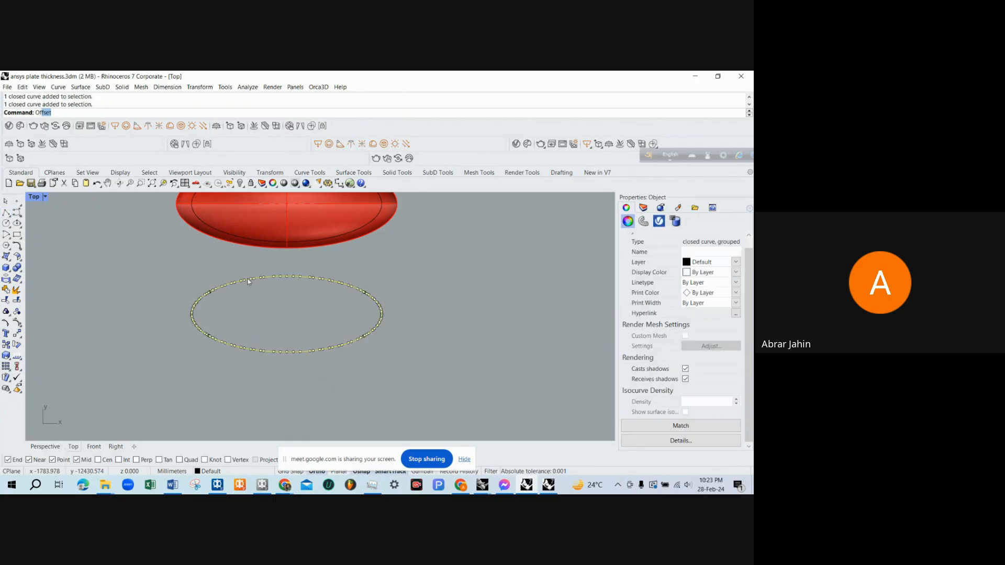
key(Return)
click(250, 273)
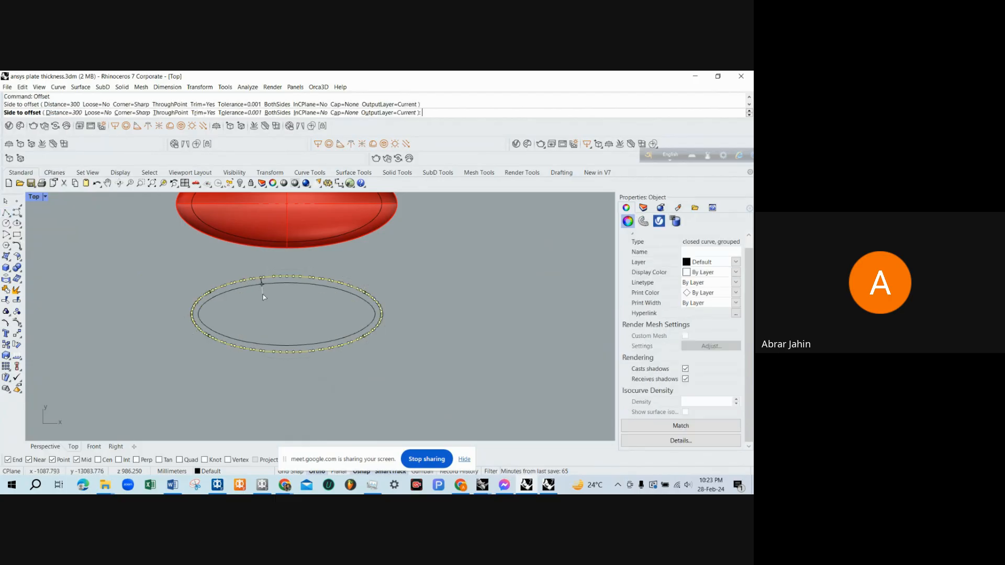
scroll(365, 344, up, 2)
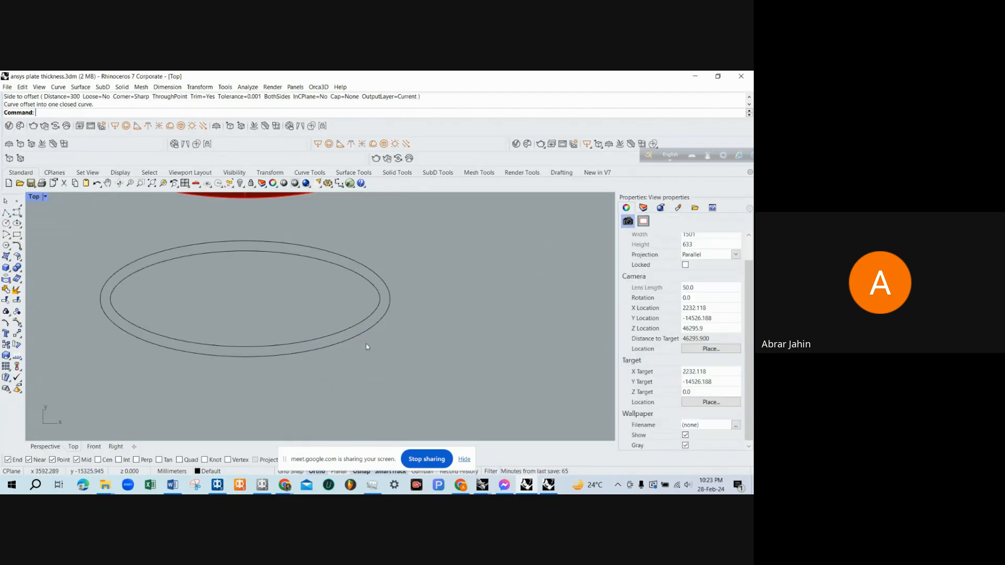
Draw a vertical line from the inner curve's upper side, near its right end, down past the outer curve.
click(6, 212)
scroll(225, 298, down, 2)
click(297, 279)
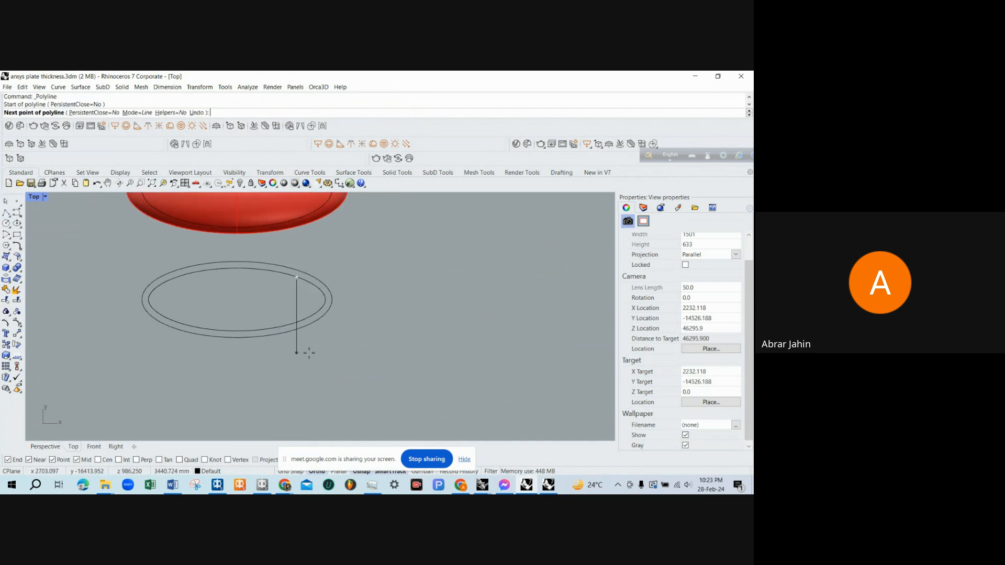
click(297, 354)
key(Return)
Trim the vertical line's overhang below the inner curve.
scroll(311, 329, up, 2)
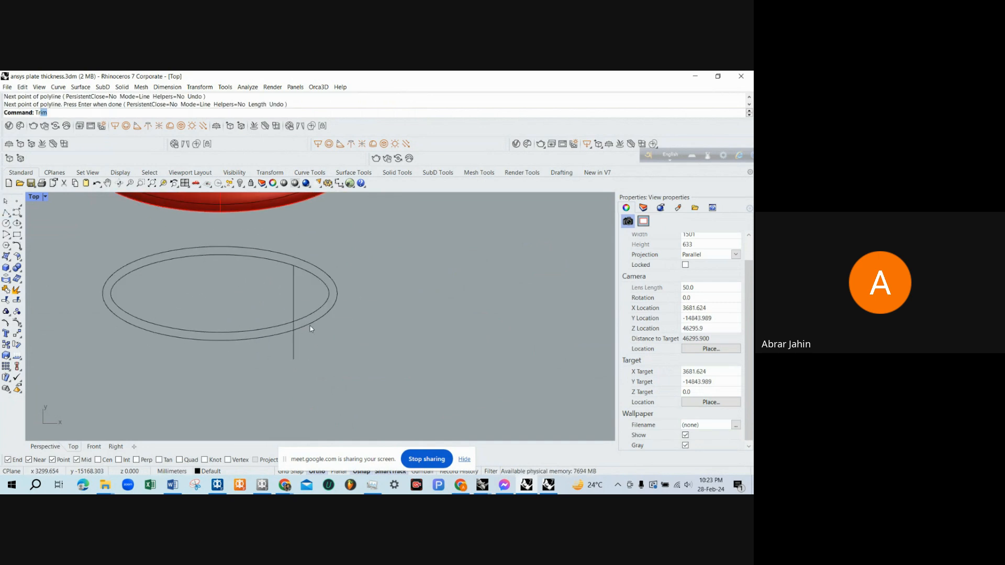
text(trim)
key(Return)
click(300, 321)
key(Return)
click(293, 338)
key(Return)
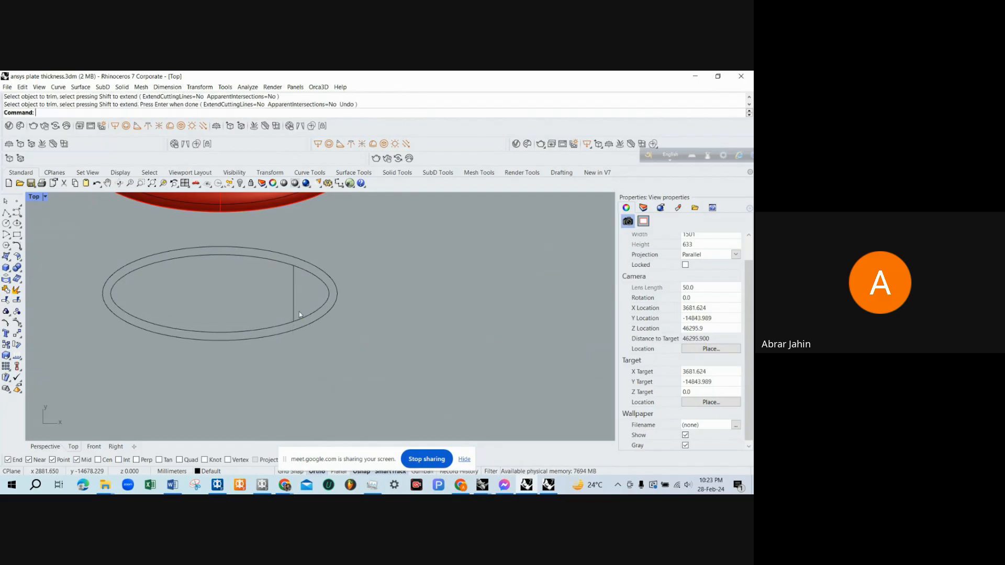
scroll(304, 303, up, 4)
scroll(310, 287, down, 2)
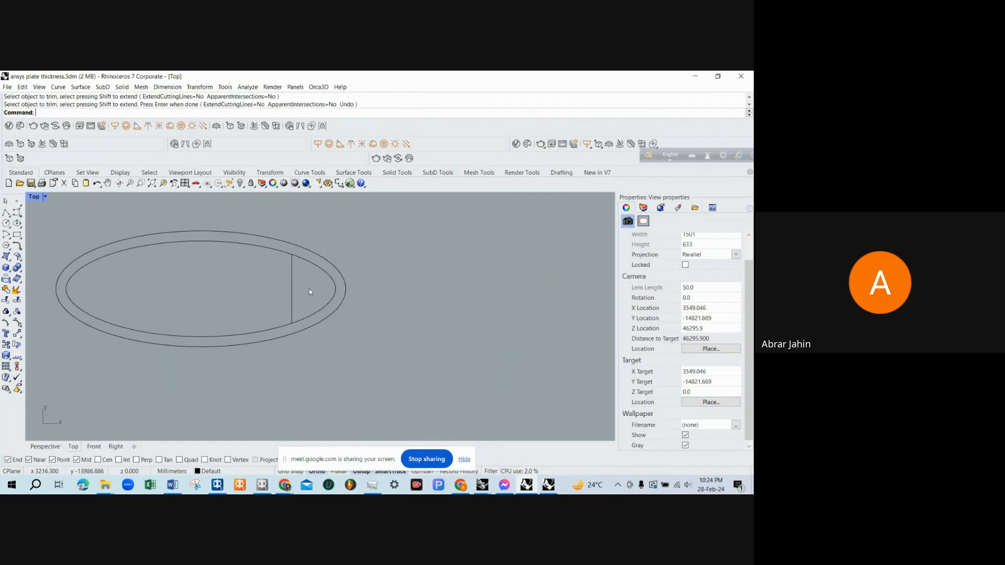
scroll(296, 290, up, 1)
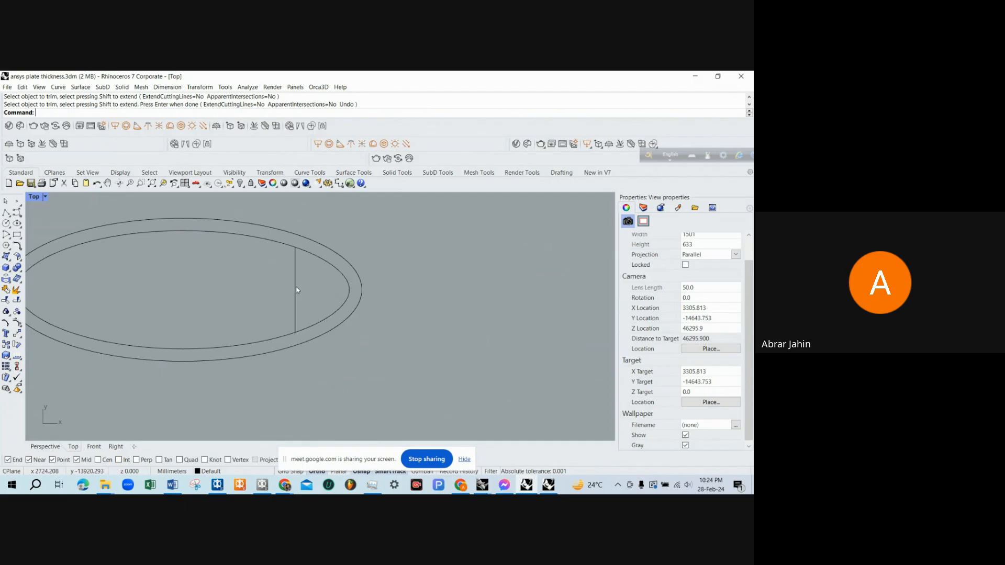
Try to split the vertical line with the inner curve as the cutting object.
key(Return)
click(296, 288)
key(Return)
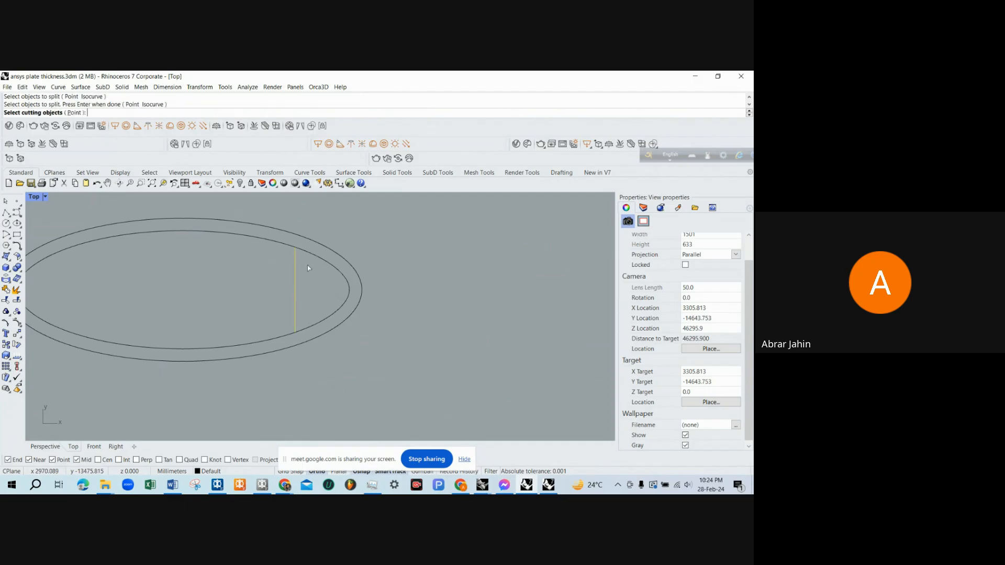
click(315, 255)
key(Return)
click(308, 253)
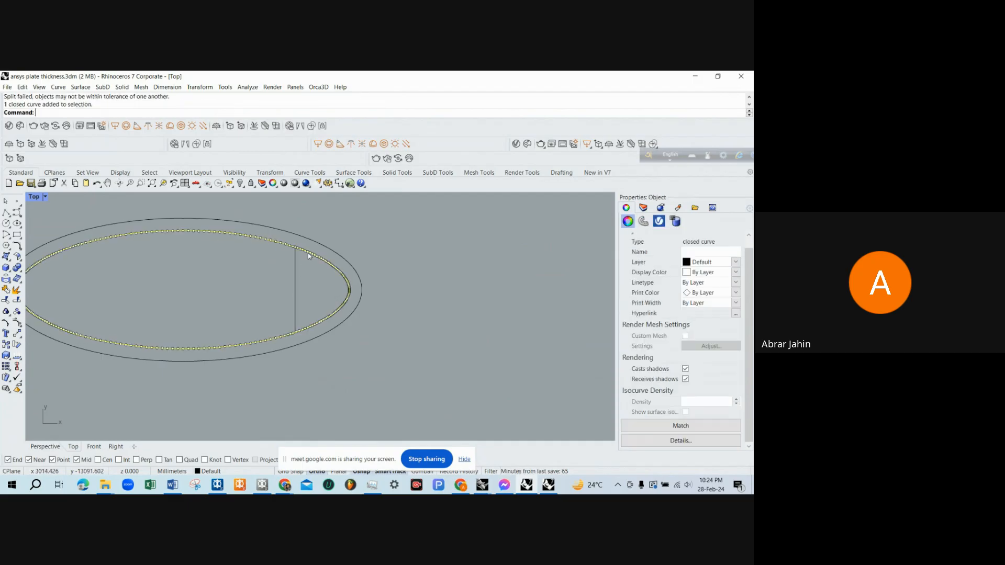
key(Escape)
Split the inner curve with the vertical line as the cutting object.
key(Return)
click(309, 254)
key(Return)
click(296, 265)
key(Return)
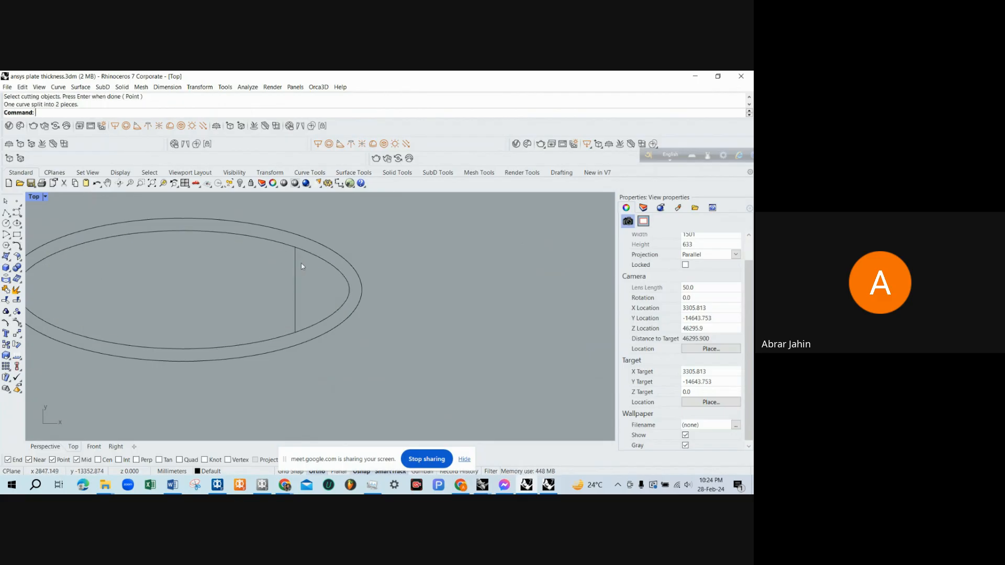
Join the split-off right end arc and the vertical line into one closed curve.
click(309, 253)
click(295, 279)
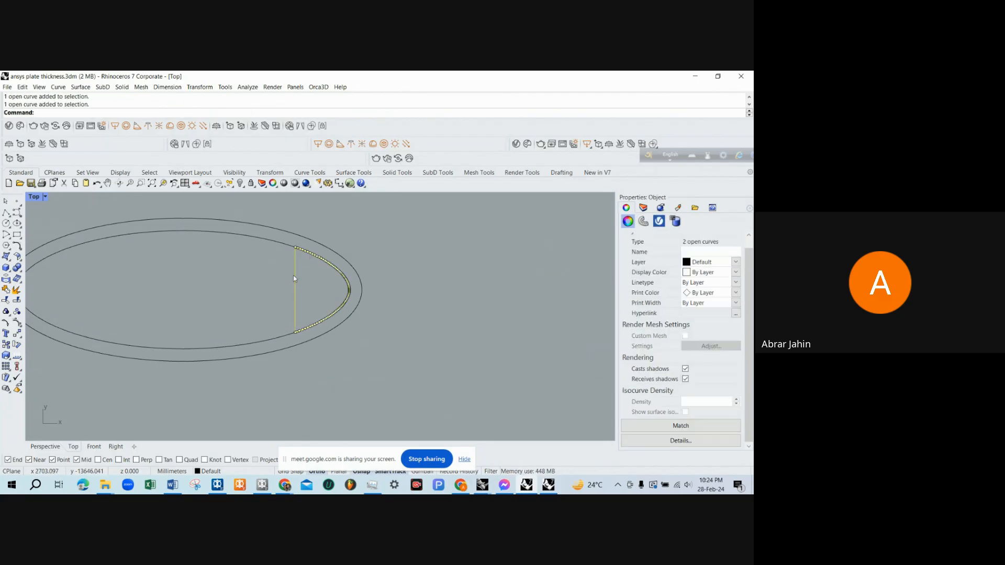
key(ctrl+j)
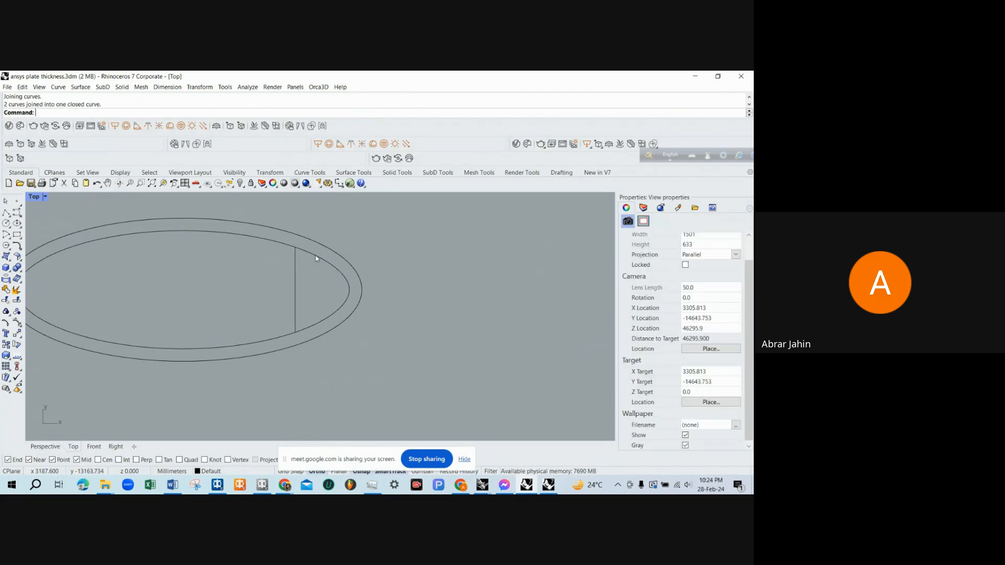
Offset the closed end profile inward by 300 mm.
click(316, 258)
text(Offset)
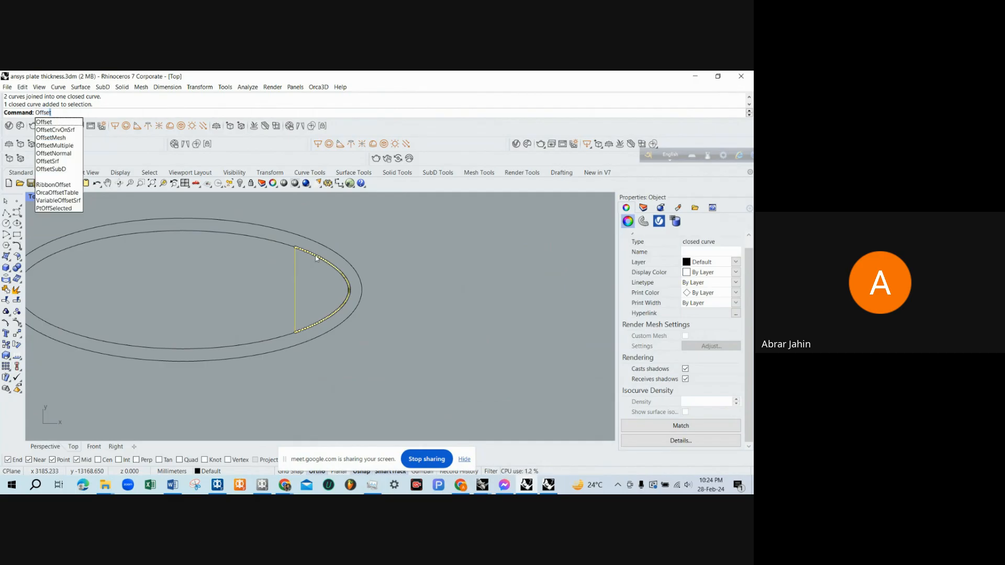
key(Return)
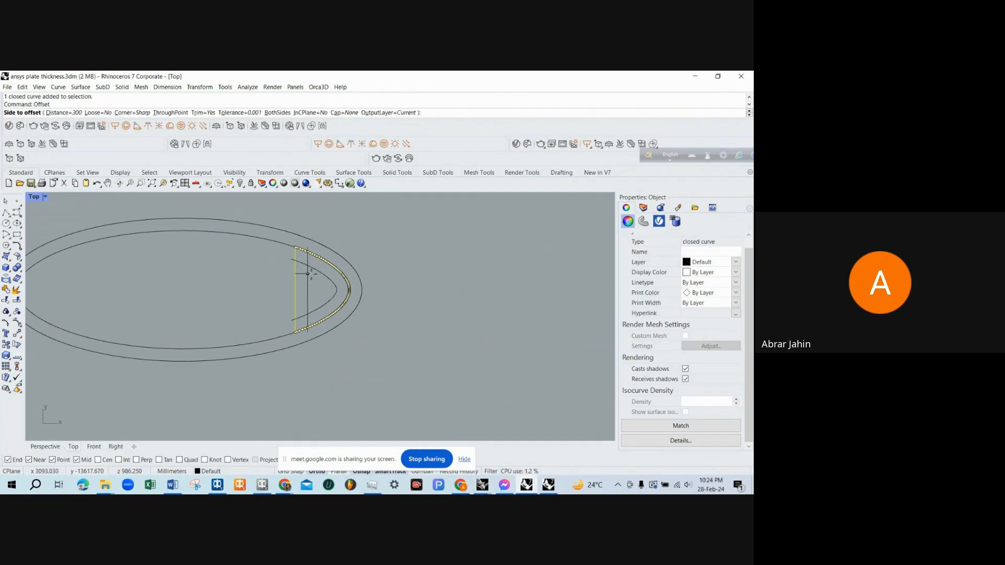
click(309, 273)
scroll(363, 276, down, 3)
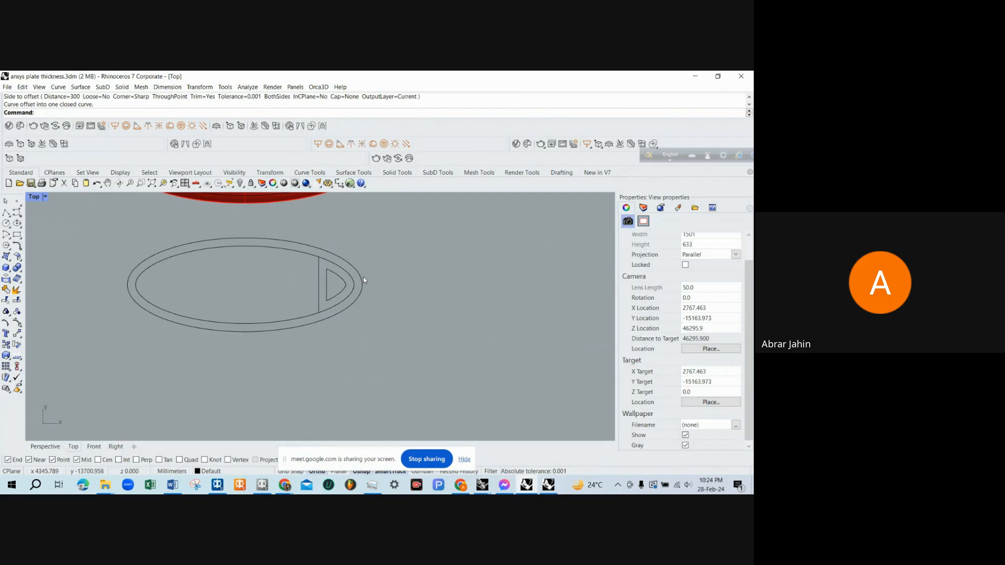
scroll(346, 281, up, 3)
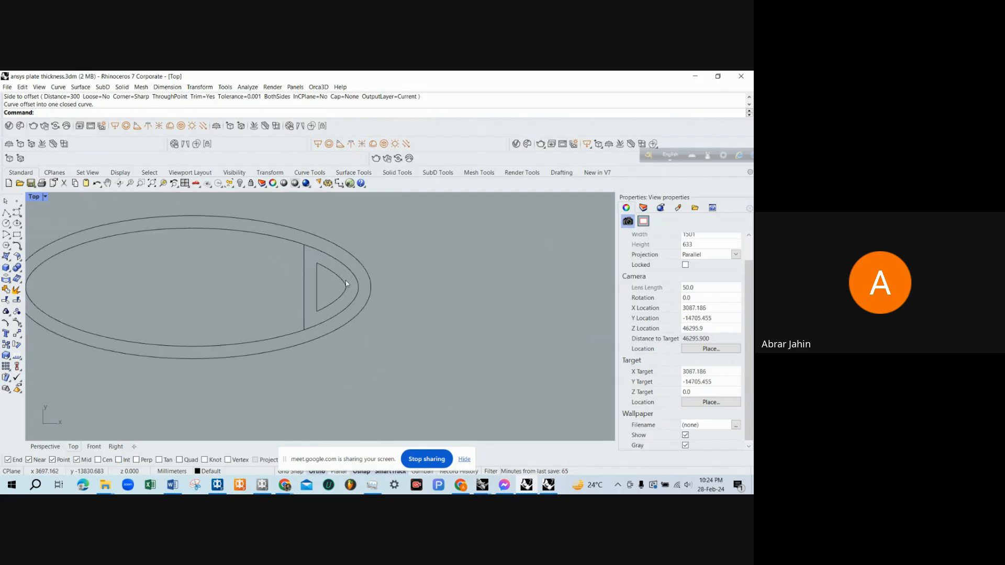
scroll(345, 280, down, 1)
scroll(325, 281, up, 1)
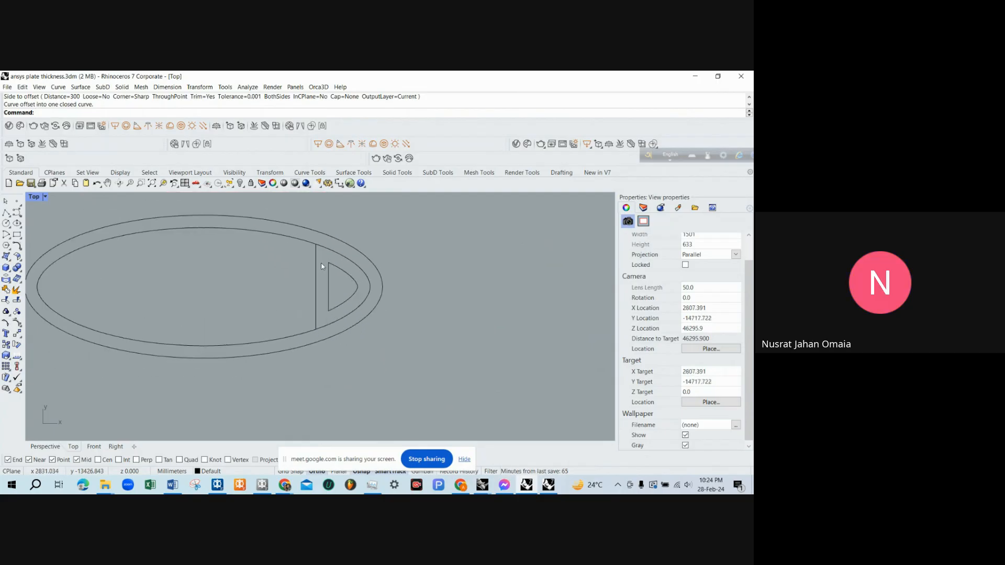
text(Trim)
key(Return)
key(Return)
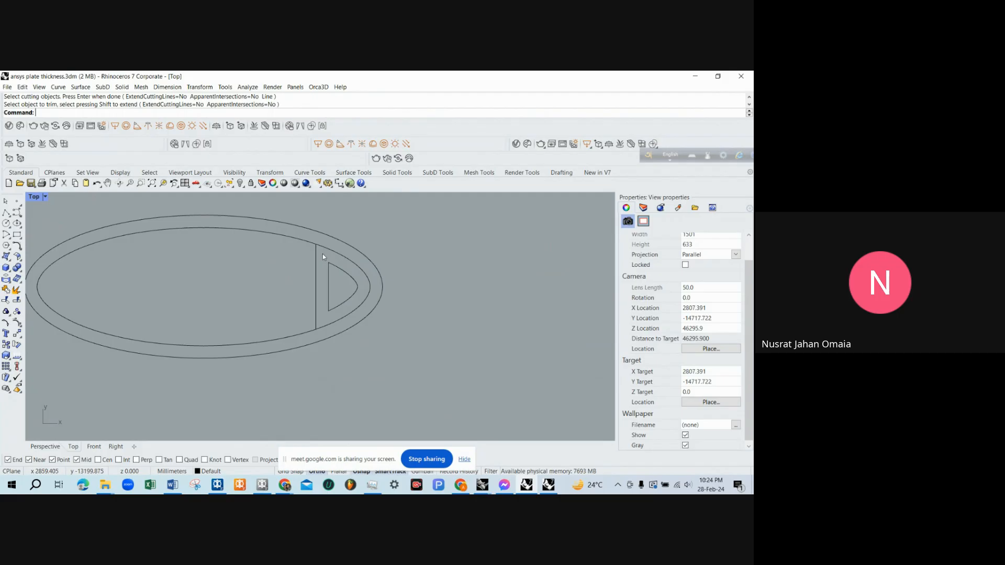
key(ctrl+z)
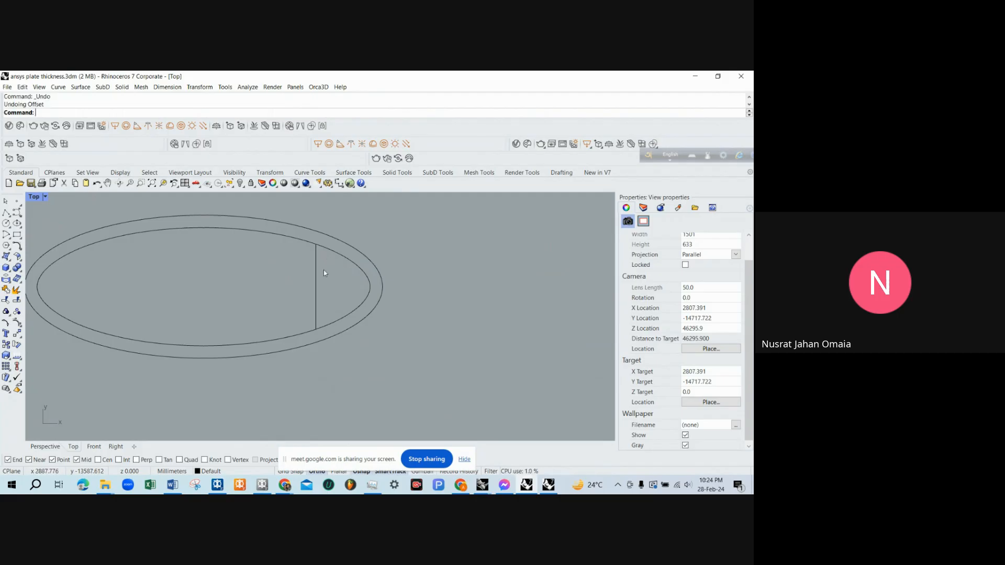
key(ctrl+y)
Trim away the arc of the joined end profile, using the large inner curve as the cutting object.
text(trim)
key(Return)
click(306, 240)
key(Return)
click(329, 253)
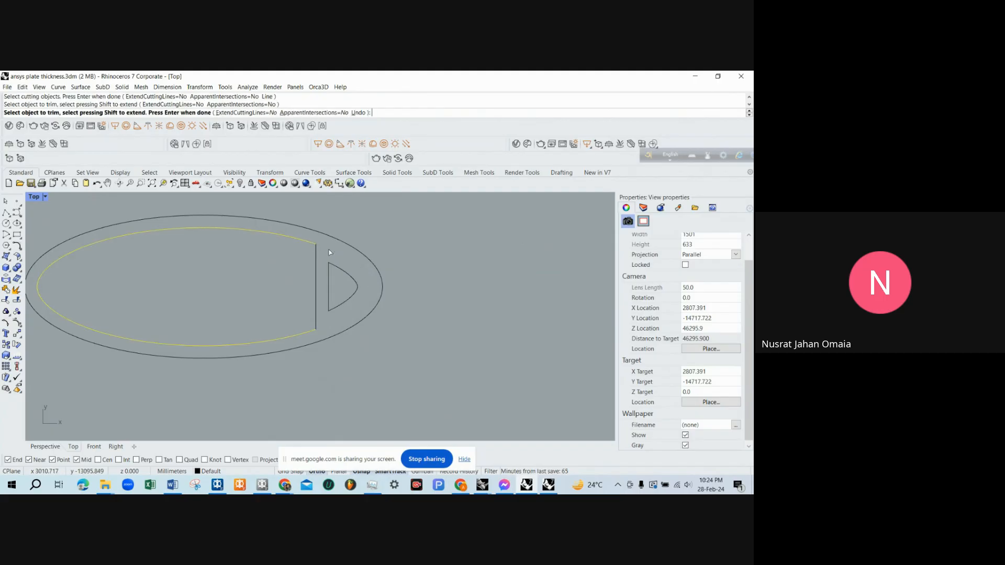
scroll(339, 265, down, 6)
key(Return)
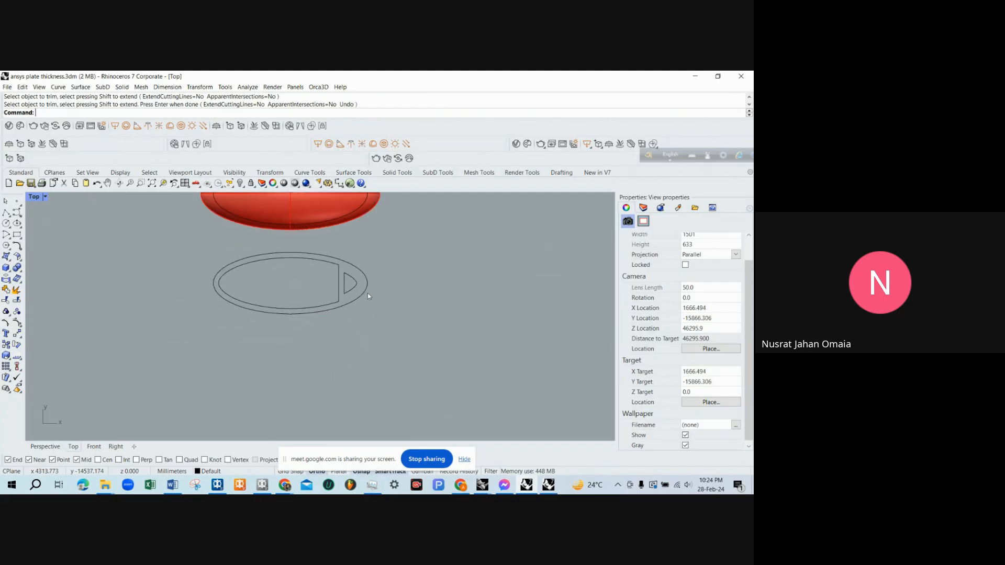
Extrude the four plate profile curves as a solid to both sides with an extrusion distance of 5 mm.
drag(180, 246, 375, 335)
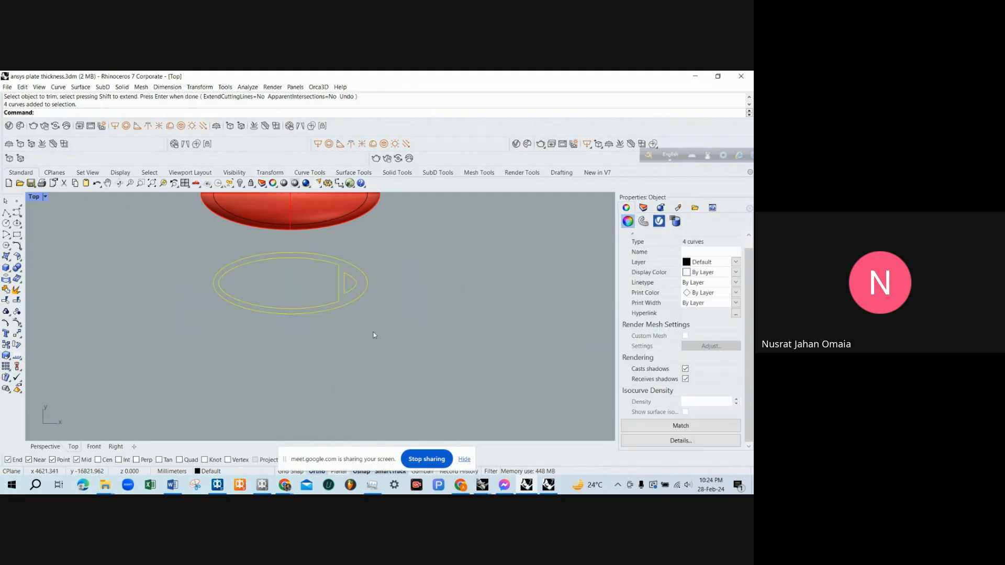
double_click(34, 197)
text(Extr)
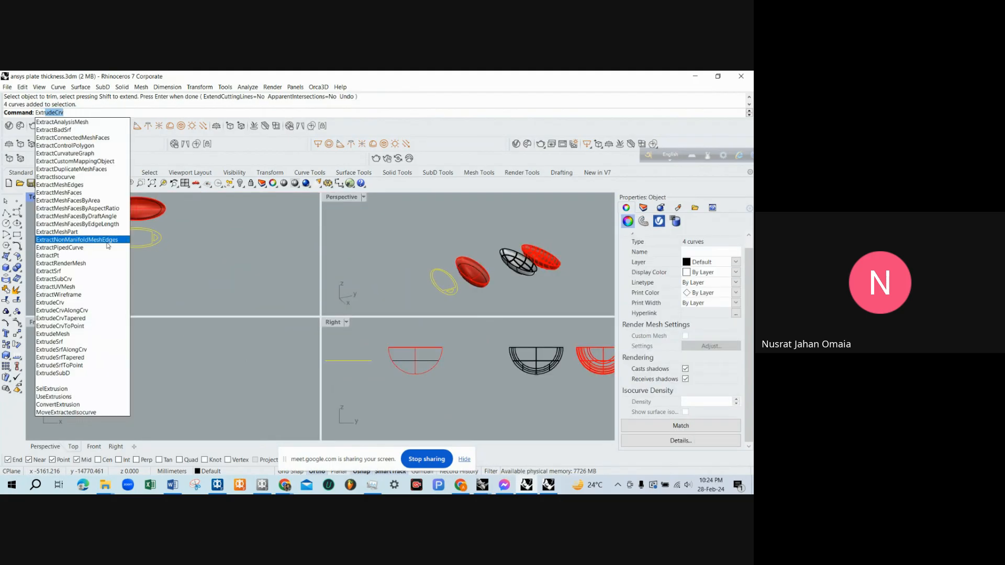
text(r)
key(Return)
scroll(417, 278, up, 2)
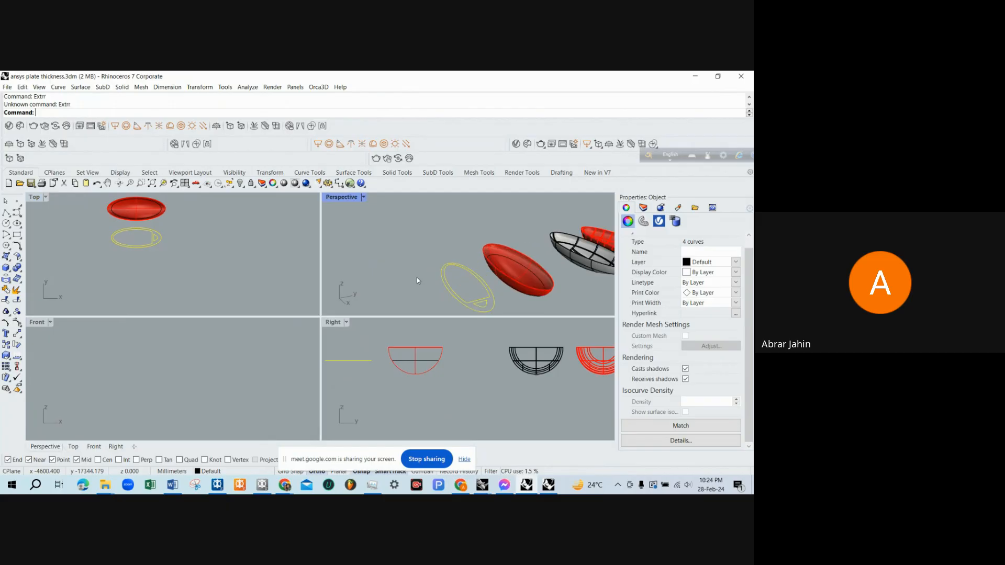
text(ExtrudeCrv)
key(Return)
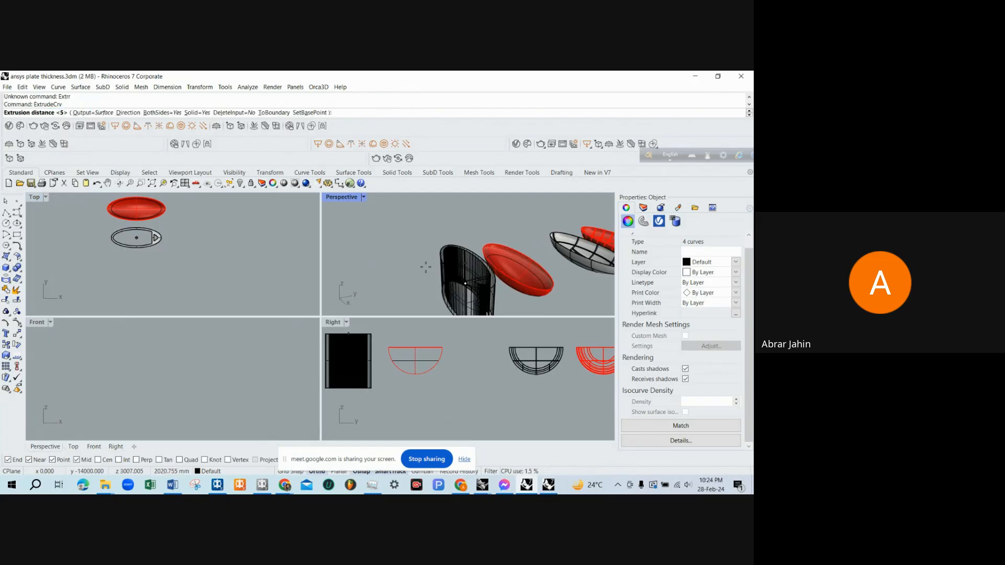
key(Return)
scroll(449, 283, up, 5)
double_click(347, 197)
scroll(343, 214, down, 6)
right_drag(340, 215, 363, 230)
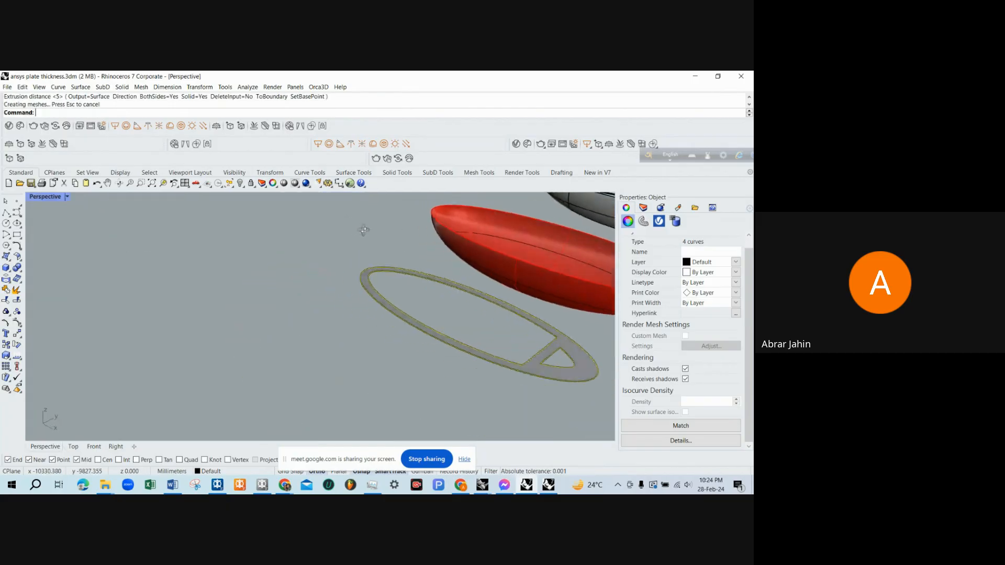
Delete the four profile curves used for the plate extrusion.
scroll(394, 286, down, 3)
scroll(432, 330, up, 3)
key(Delete)
scroll(471, 361, up, 2)
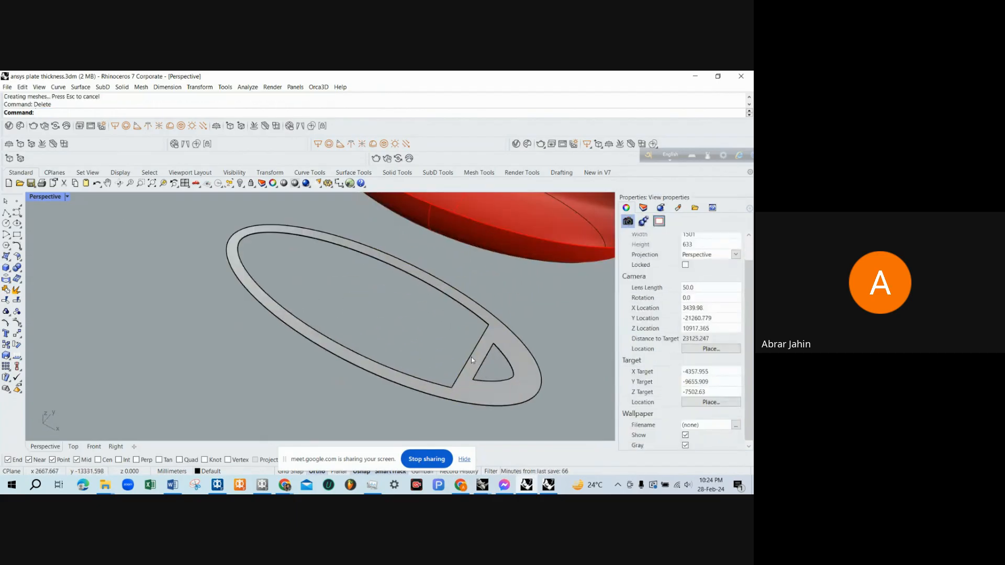
Examine the extruded plate, its large opening and the small end opening from several angles.
scroll(471, 357, up, 2)
scroll(501, 376, down, 3)
scroll(554, 328, up, 5)
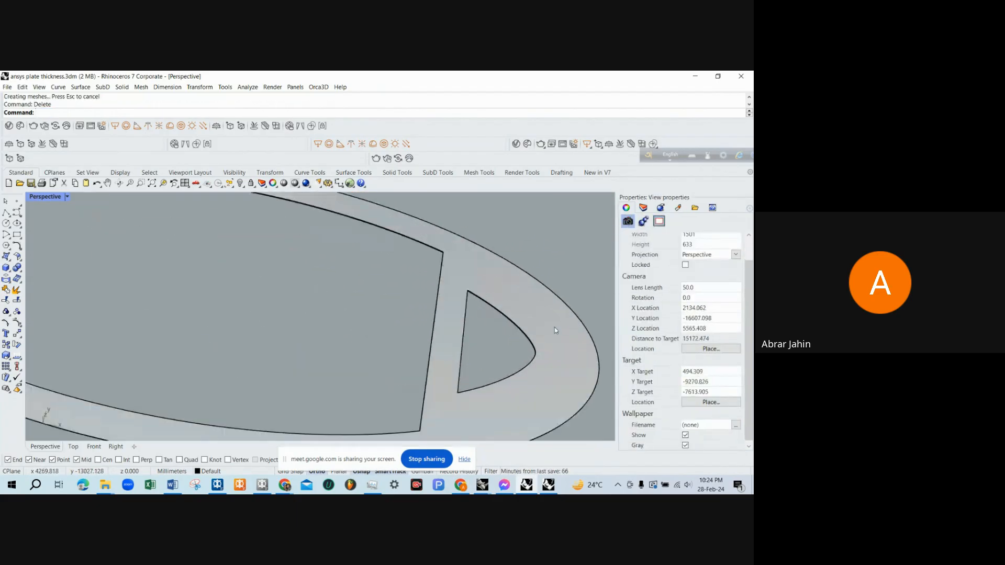
scroll(523, 335, down, 3)
click(522, 335)
key(Escape)
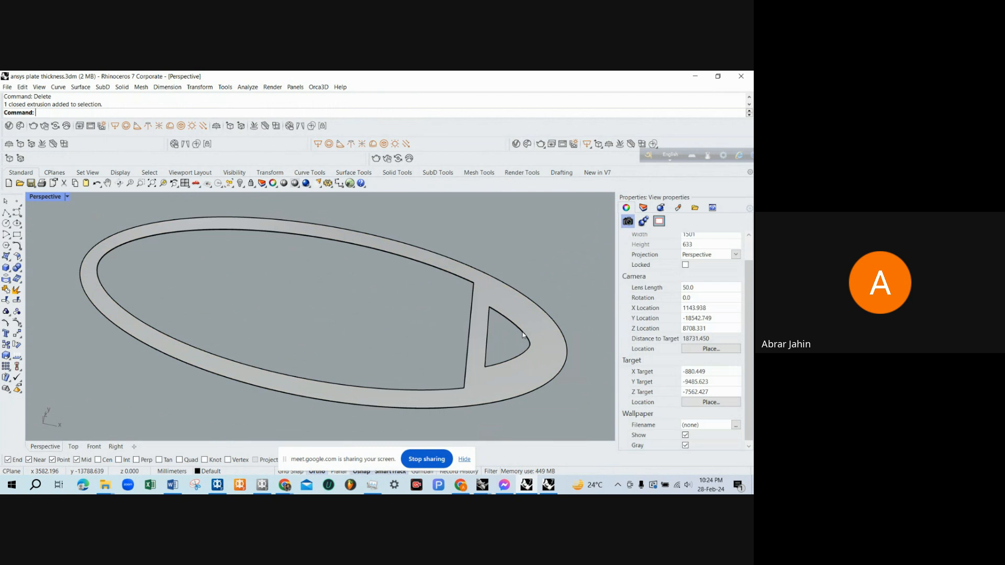
scroll(522, 335, down, 2)
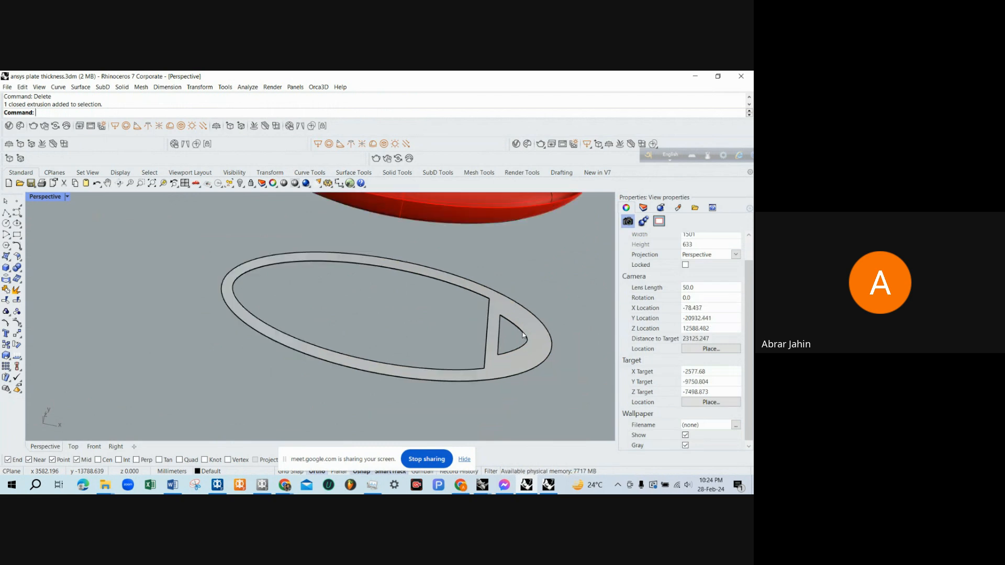
scroll(422, 305, down, 4)
scroll(465, 306, up, 4)
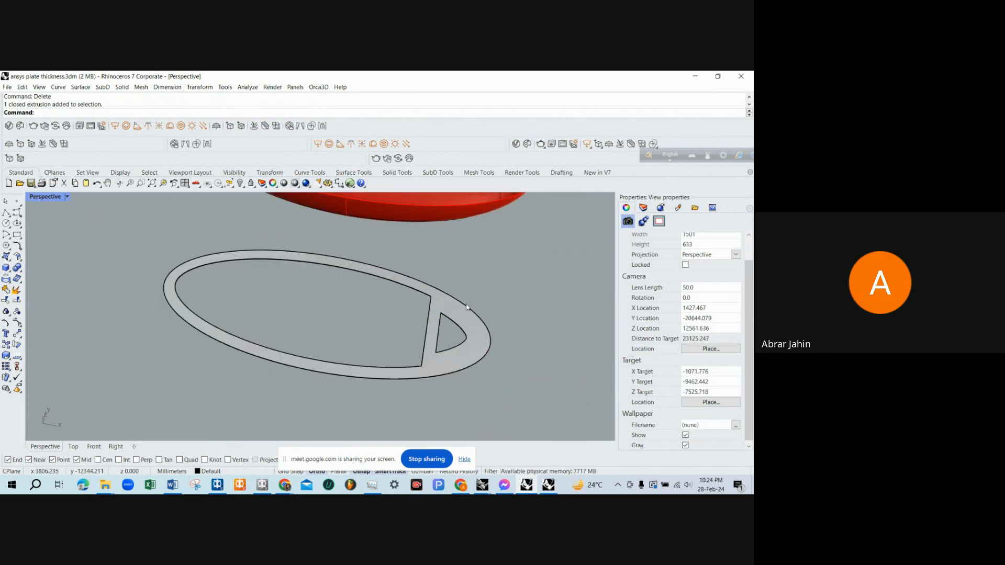
scroll(465, 305, down, 4)
right_drag(465, 306, 286, 302)
scroll(263, 312, up, 5)
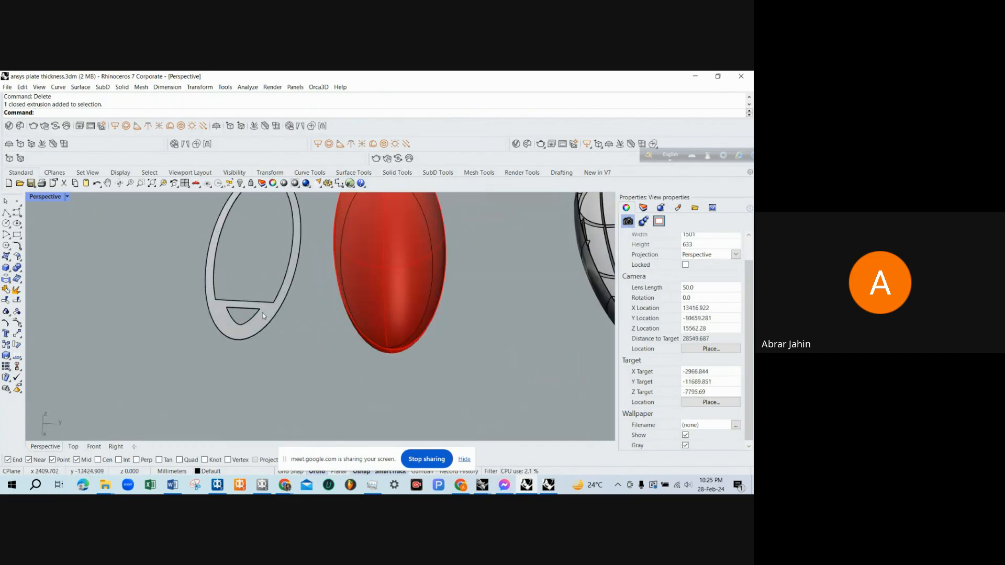
scroll(244, 306, up, 2)
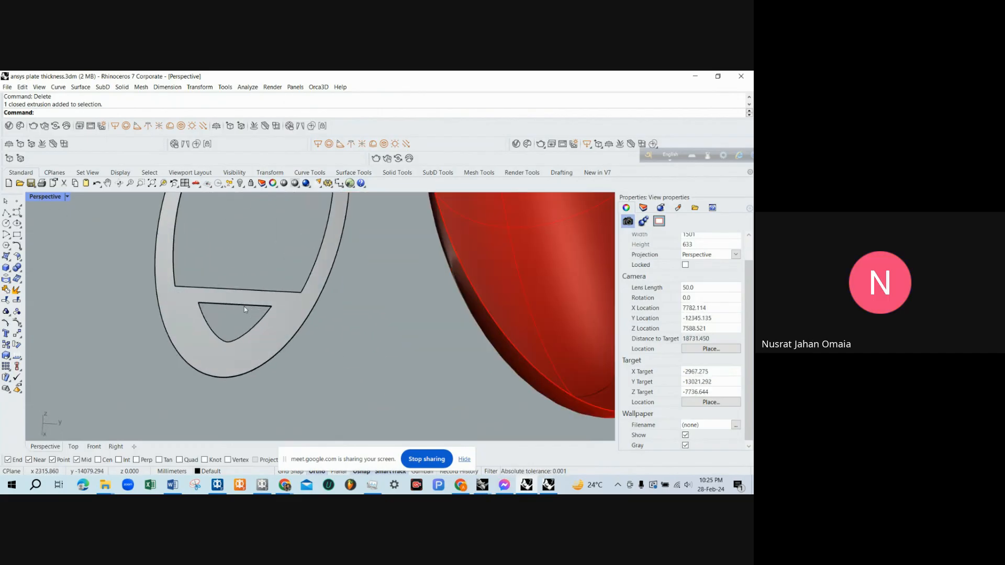
Delete the extruded plate and the plain red hull shell copy with its section curve.
scroll(244, 333, down, 3)
click(257, 324)
key(Delete)
scroll(264, 337, down, 3)
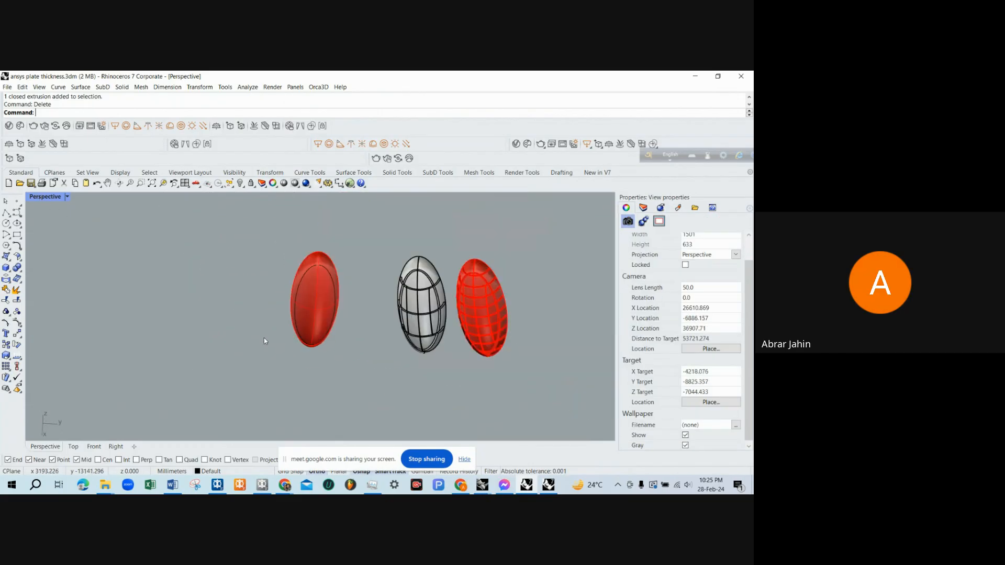
click(312, 293)
key(Delete)
scroll(476, 332, up, 3)
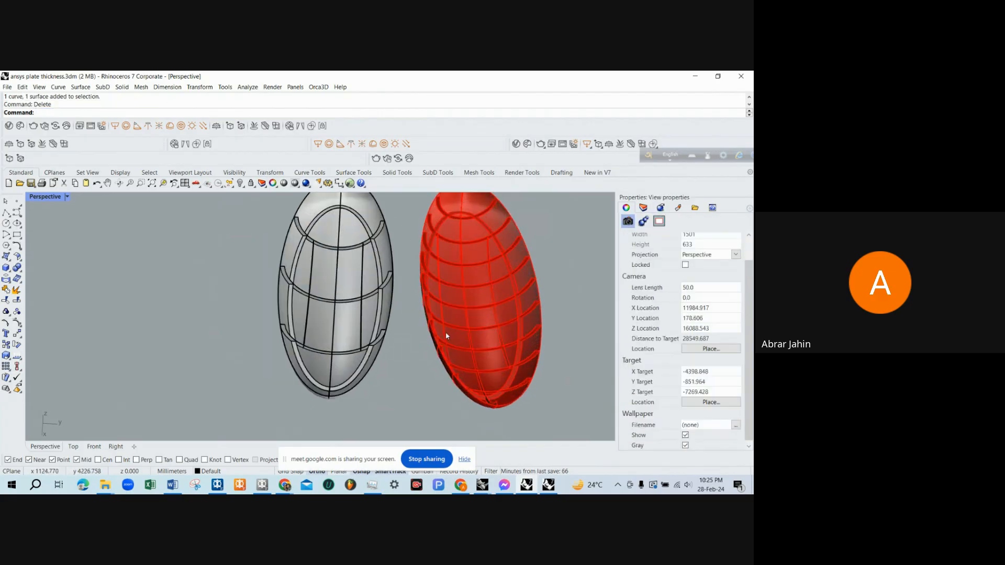
right_drag(445, 336, 491, 368)
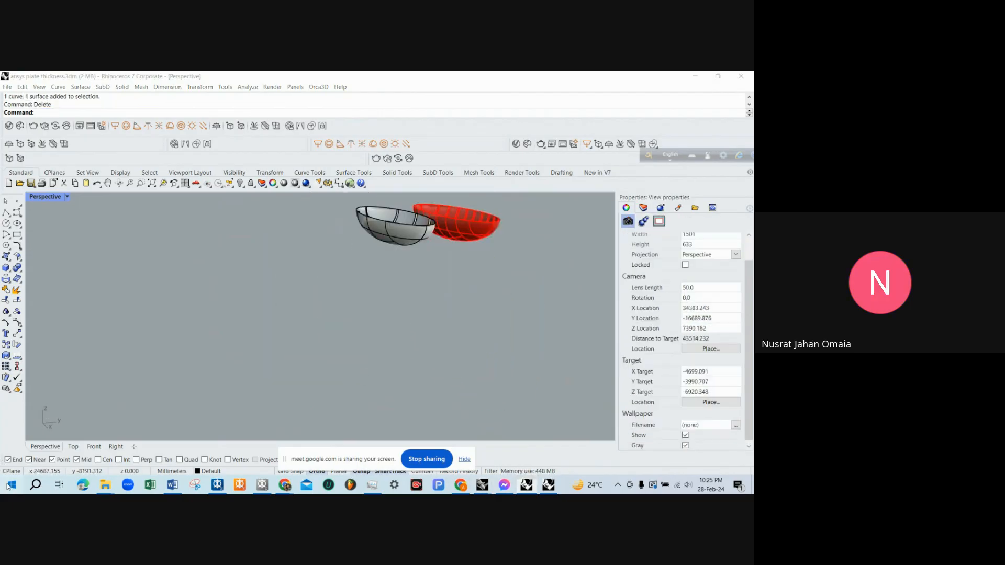
Search for and launch Ansys Workbench.
click(11, 485)
text(work)
key(Return)
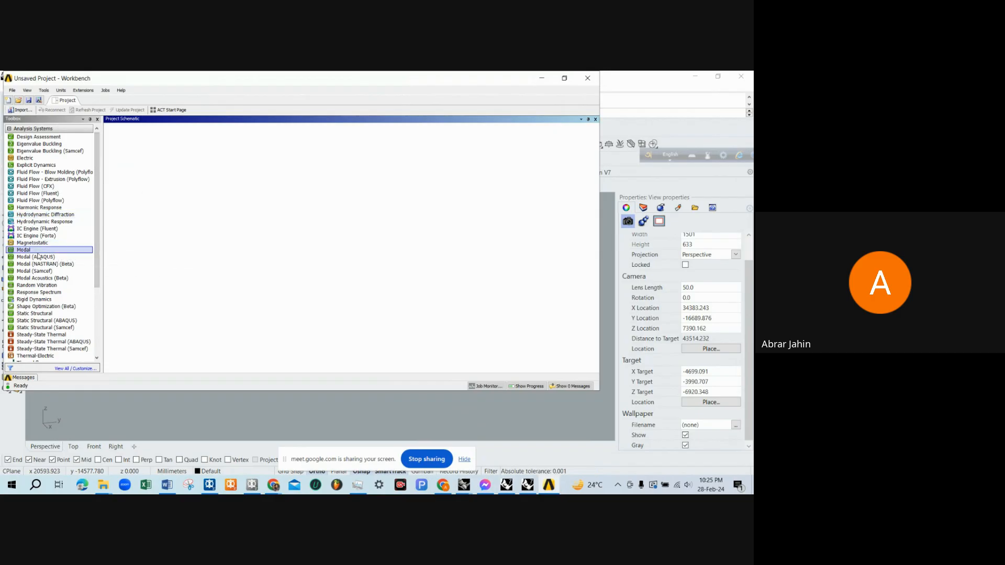
Add a Static Structural system to the project schematic and open its Engineering Data.
drag(97, 241, 96, 209)
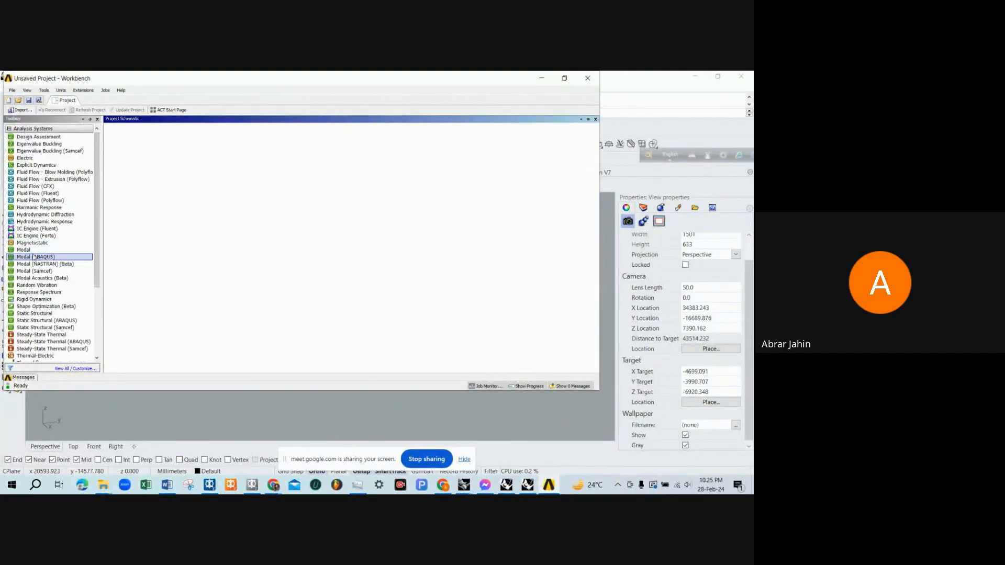
mouse_move(34, 313)
mouse_down()
mouse_move(150, 164)
mouse_move(49, 314)
mouse_up()
double_click(50, 314)
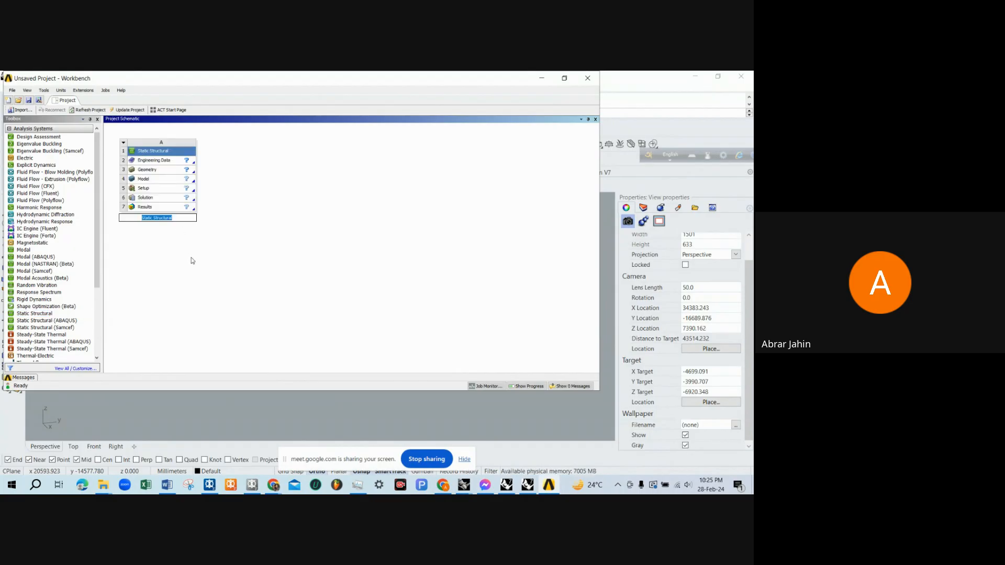
click(192, 261)
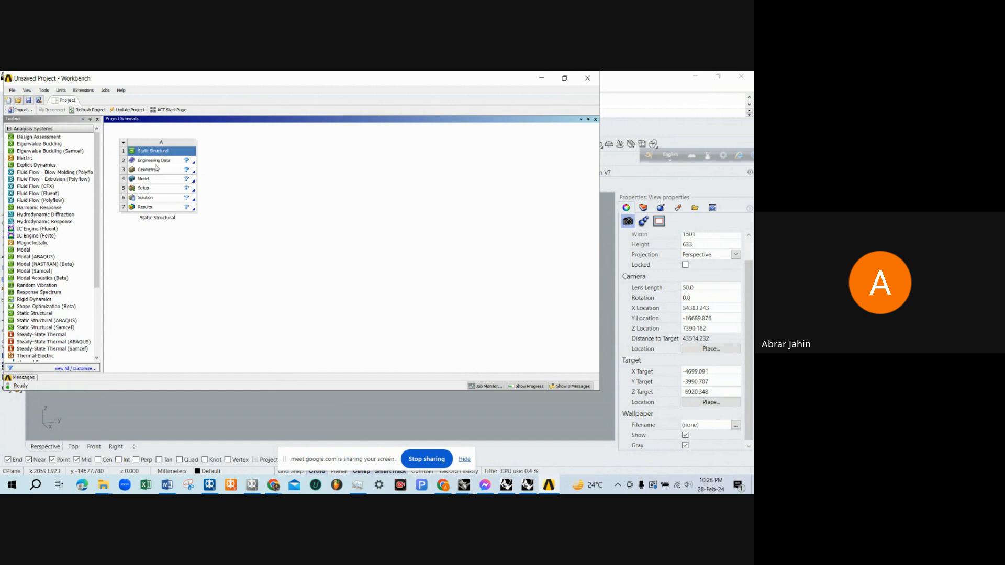
double_click(158, 164)
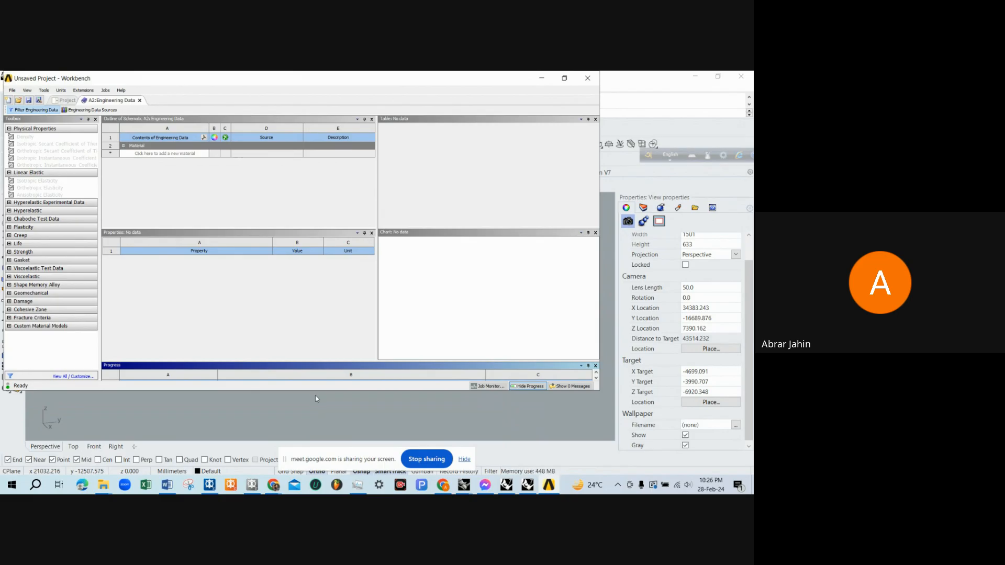
Switch back to Rhino and maximize the Front view in place of the Perspective view.
click(256, 422)
scroll(253, 425, down, 6)
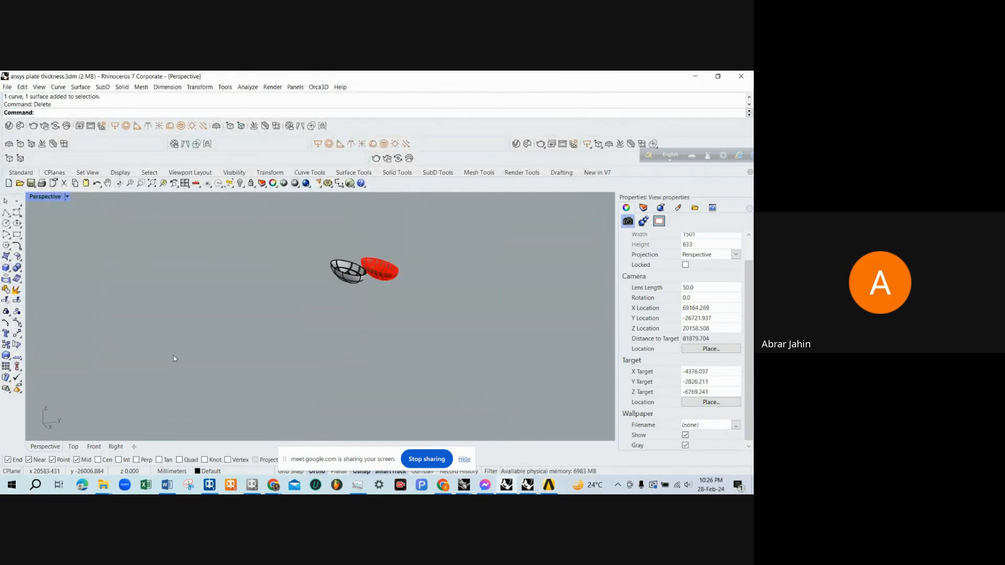
scroll(399, 269, up, 5)
scroll(399, 268, down, 5)
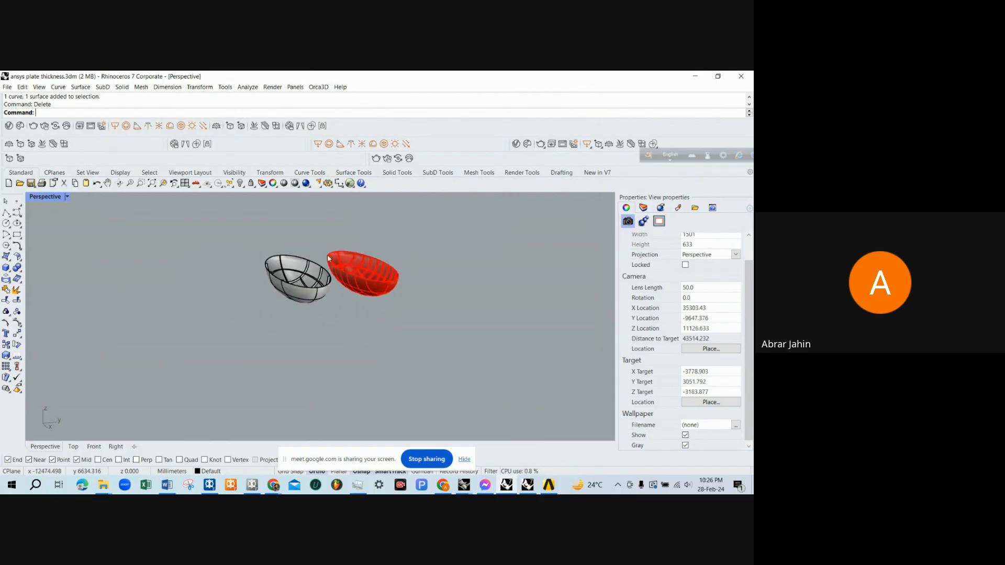
scroll(295, 260, up, 7)
scroll(330, 262, down, 7)
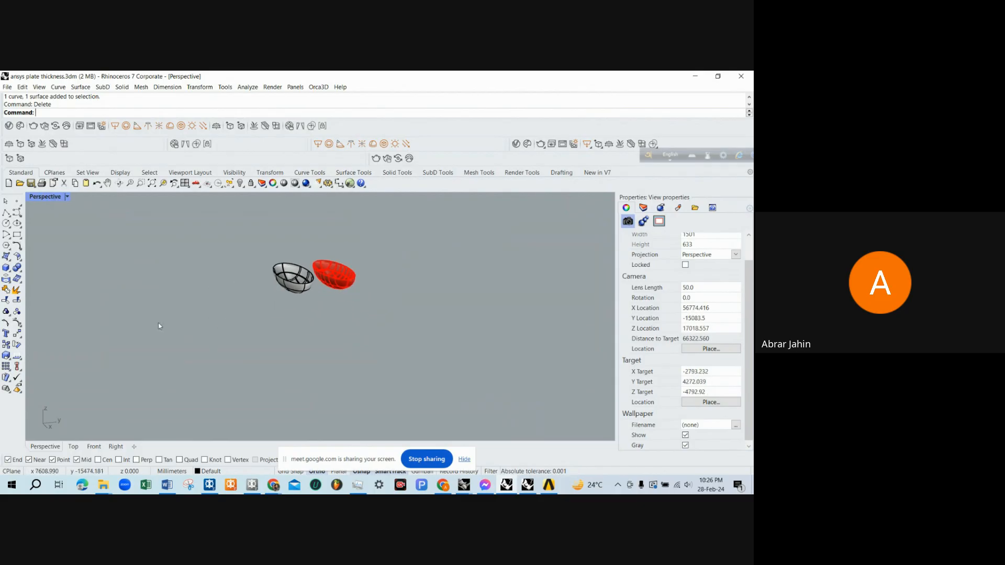
double_click(50, 197)
double_click(34, 323)
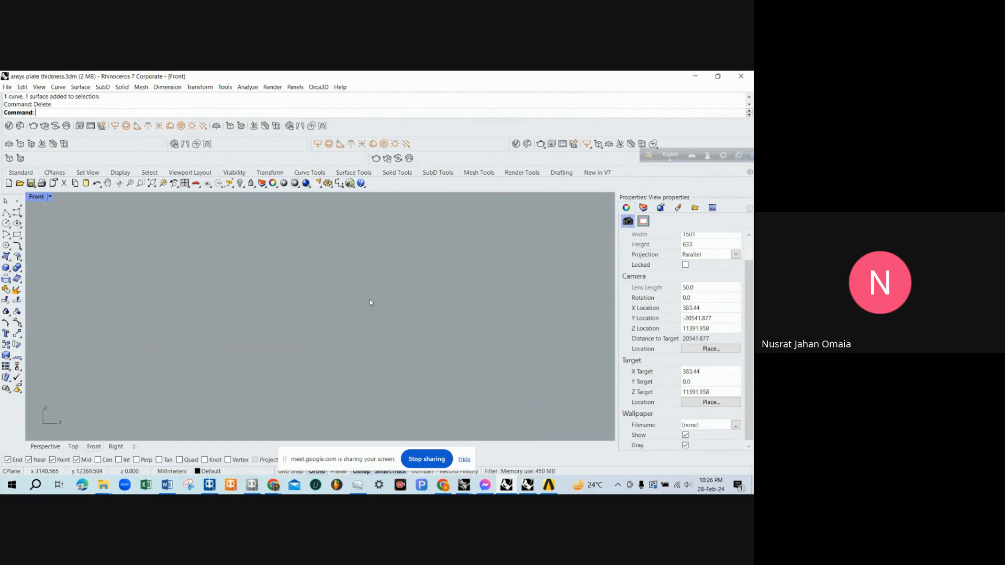
Draw an S-shaped degree 3 curve from four control points above the hulls in the Front view.
scroll(369, 300, down, 6)
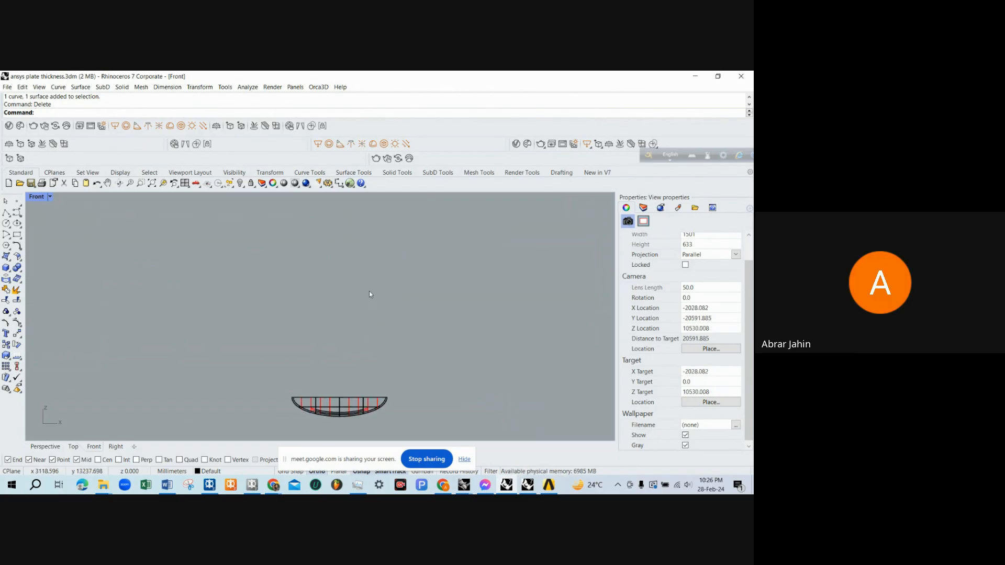
scroll(369, 299, up, 4)
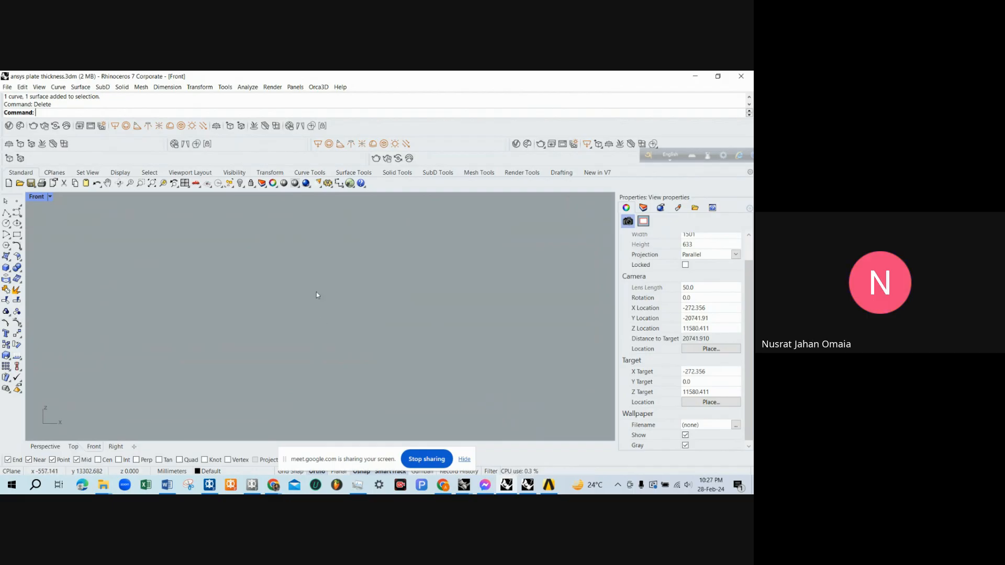
scroll(316, 292, down, 4)
scroll(316, 293, up, 4)
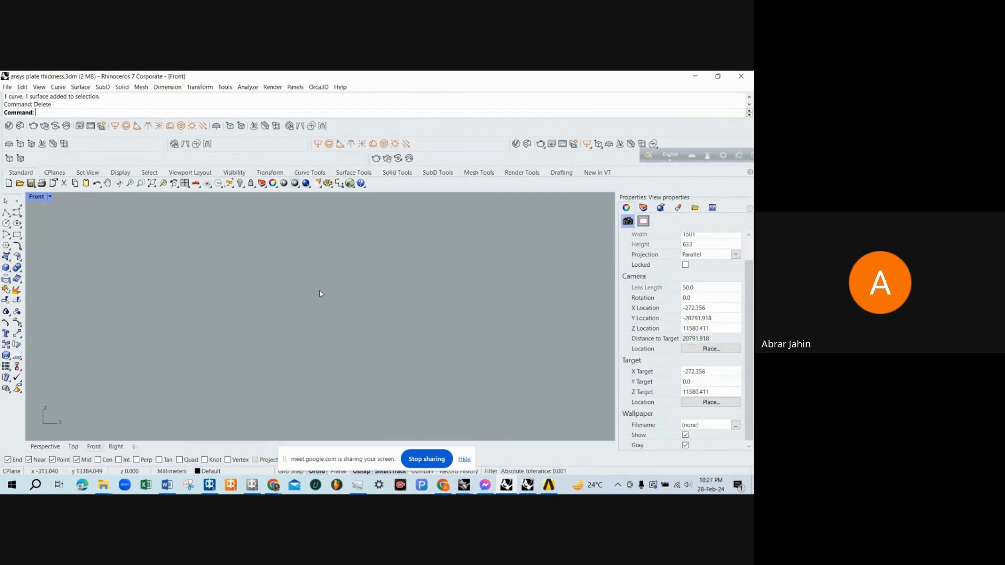
scroll(320, 291, down, 4)
click(16, 212)
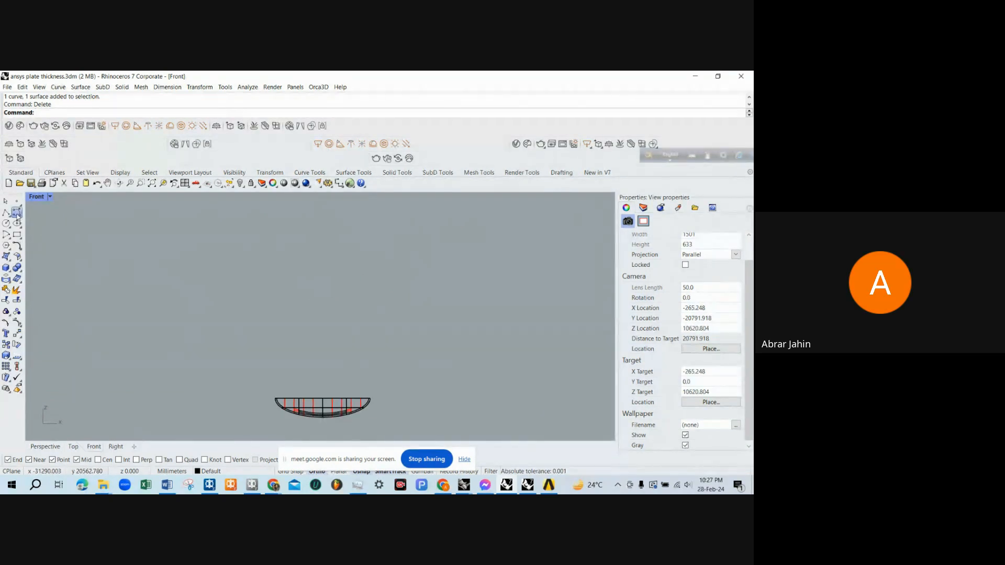
click(231, 252)
click(235, 274)
click(278, 293)
click(285, 319)
key(Return)
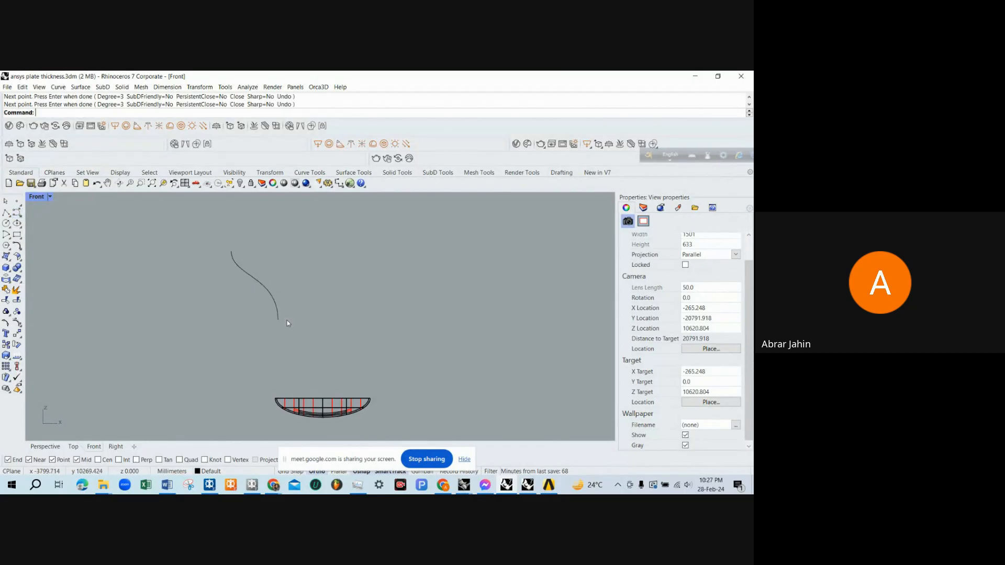
Place seven point objects along the S-shaped curve, including one at each end.
scroll(277, 318, up, 4)
click(277, 317)
click(70, 233)
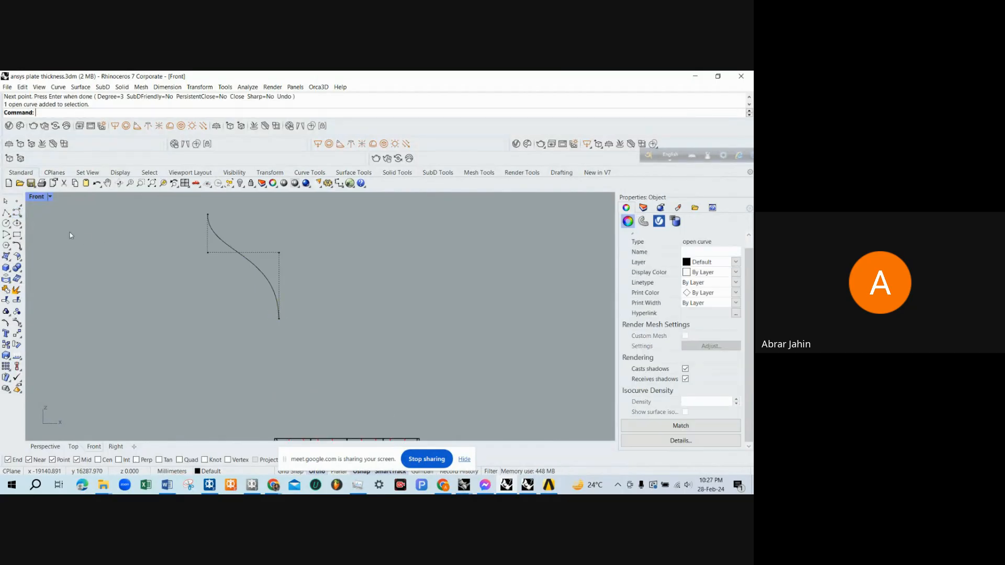
click(16, 202)
click(211, 235)
right_click(224, 249)
click(229, 248)
right_click(243, 264)
click(249, 264)
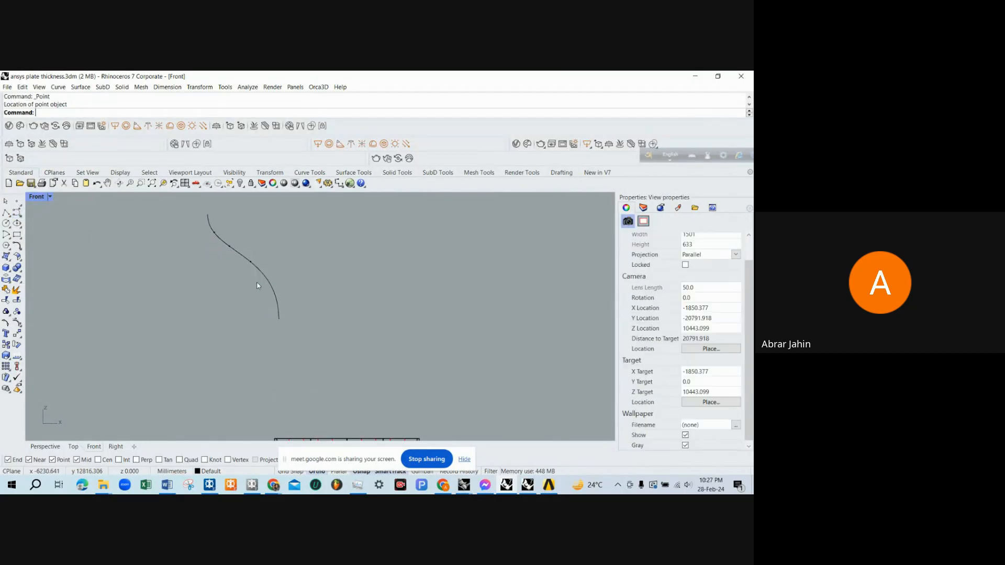
right_click(259, 284)
click(268, 283)
right_click(267, 297)
click(276, 297)
right_click(206, 246)
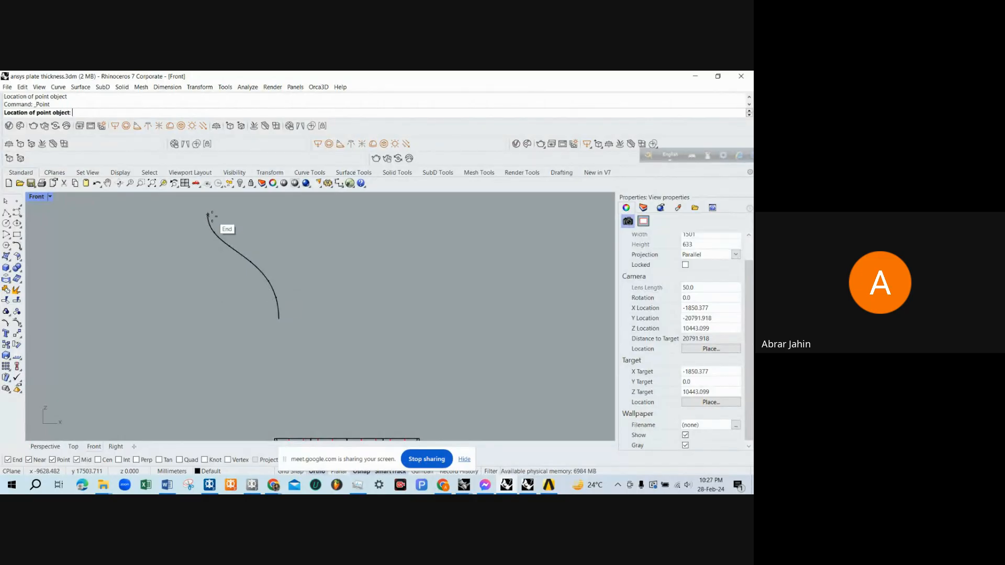
click(207, 214)
Move the seven points horizontally away from the curve by about 8890 mm in the positive X direction.
drag(188, 202, 301, 303)
drag(269, 307, 293, 332)
scroll(293, 332, down, 3)
text(m)
key(Return)
click(309, 298)
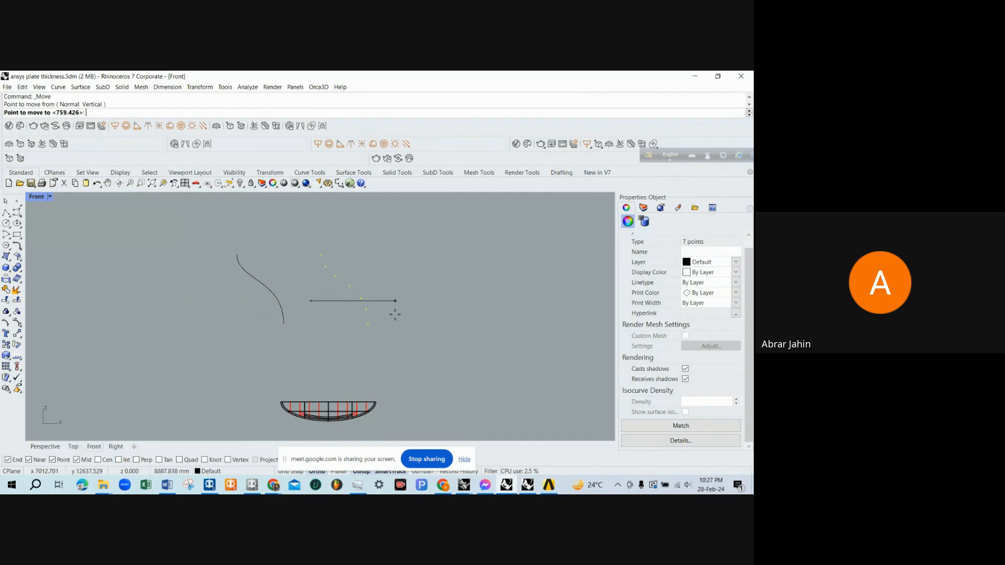
click(394, 298)
Fit a degree 3 interpolated curve through the seven offset points, using the Through Points polyline command.
click(294, 256)
drag(307, 234, 401, 364)
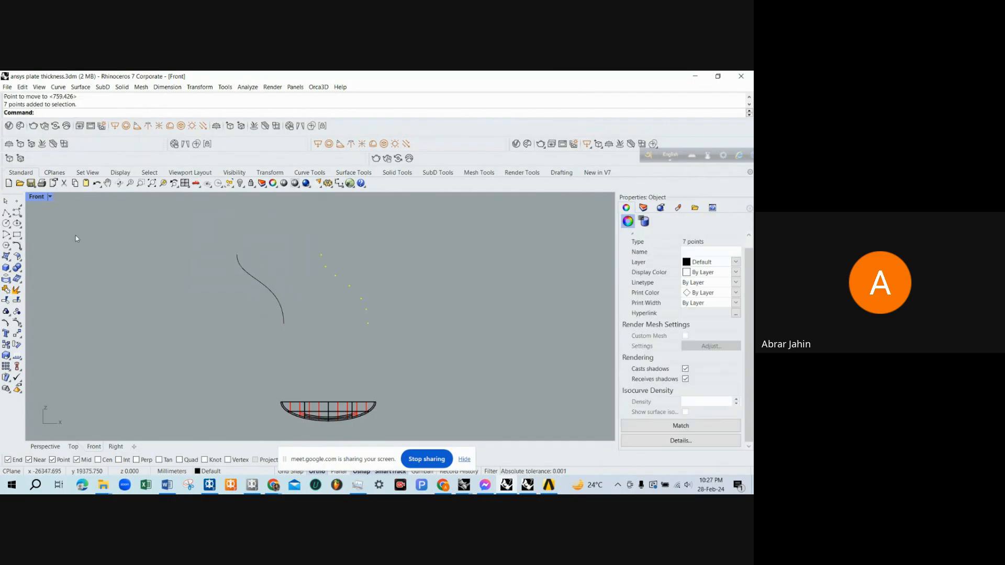
click(62, 88)
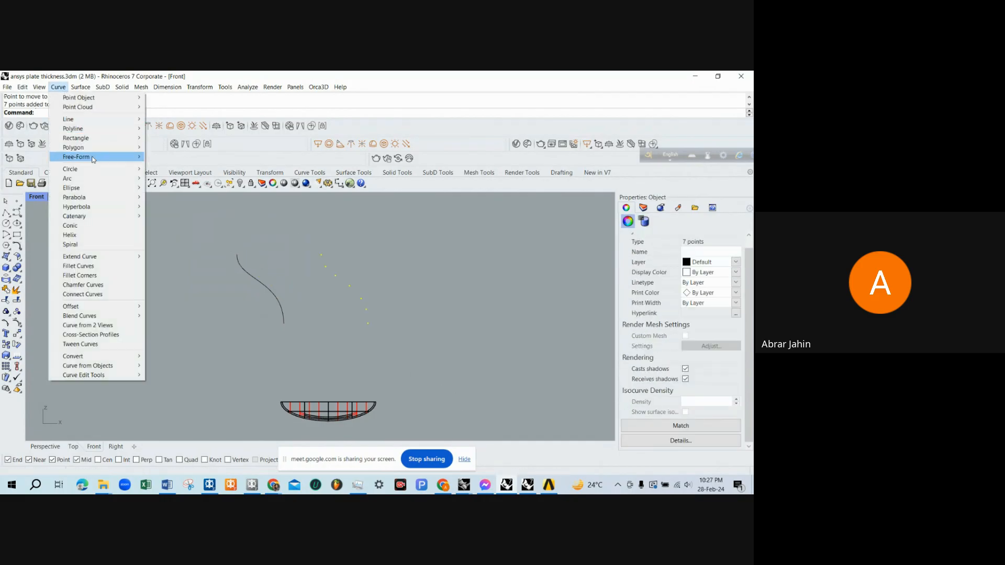
mouse_move(102, 132)
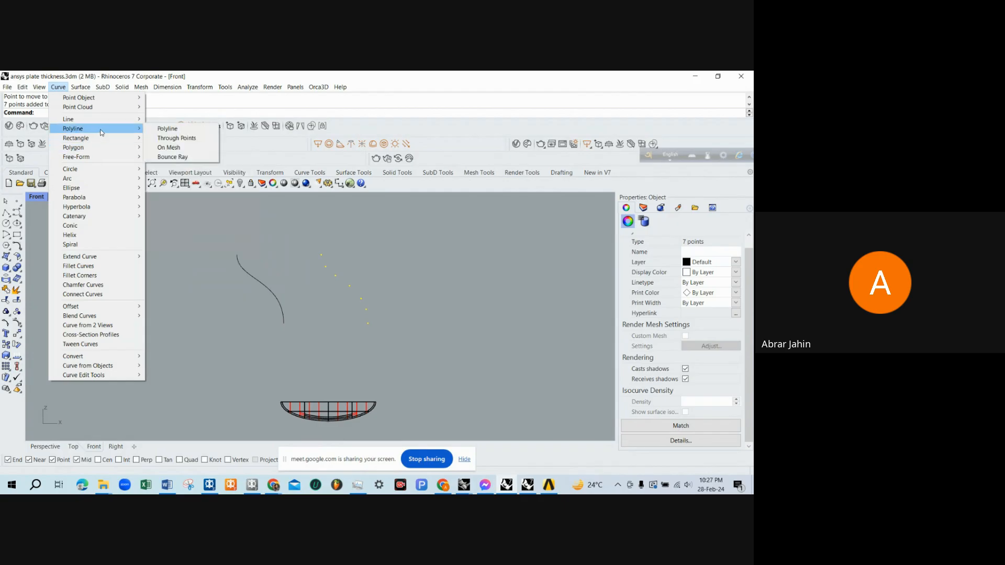
click(176, 138)
click(114, 114)
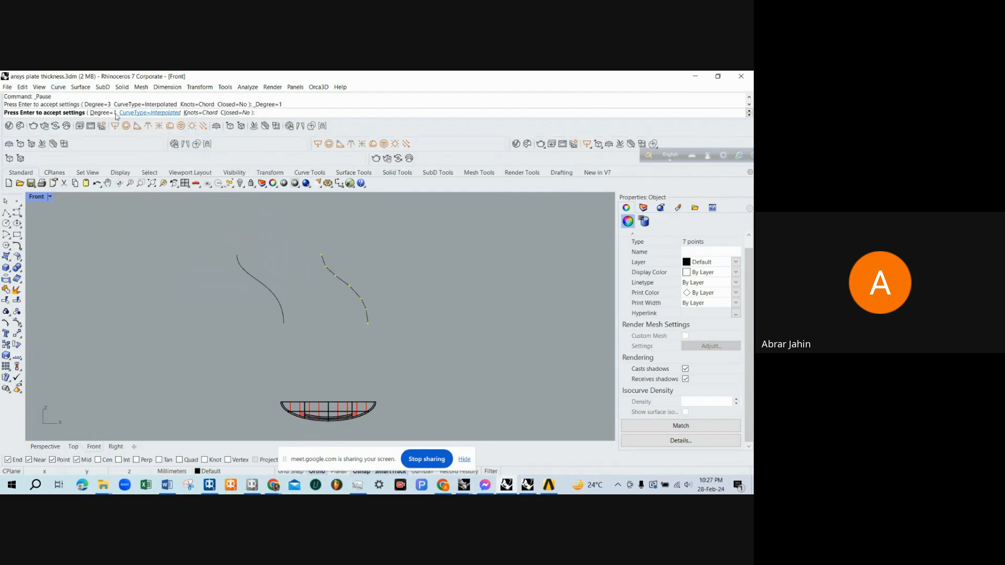
click(105, 113)
text(3)
key(Return)
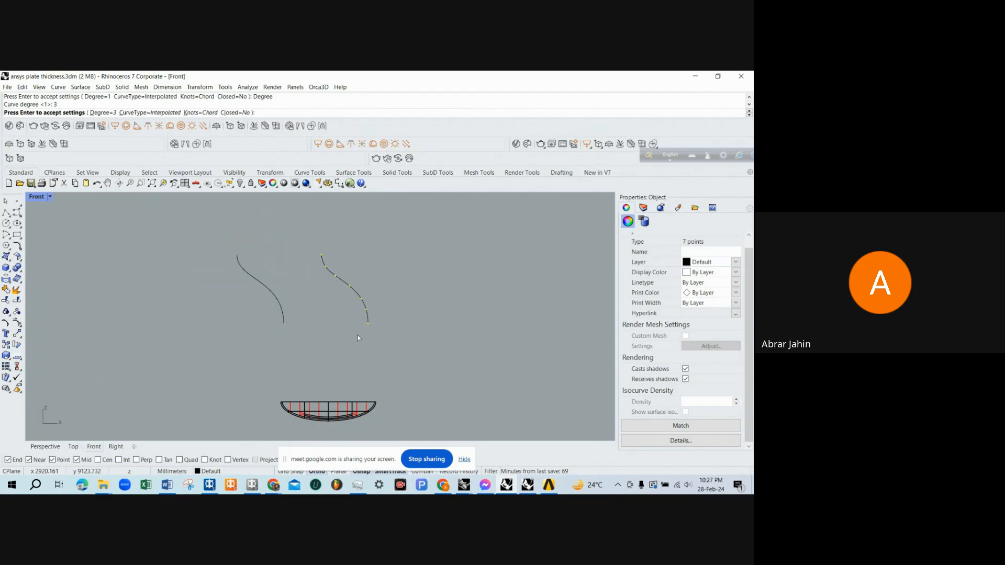
scroll(341, 293, up, 5)
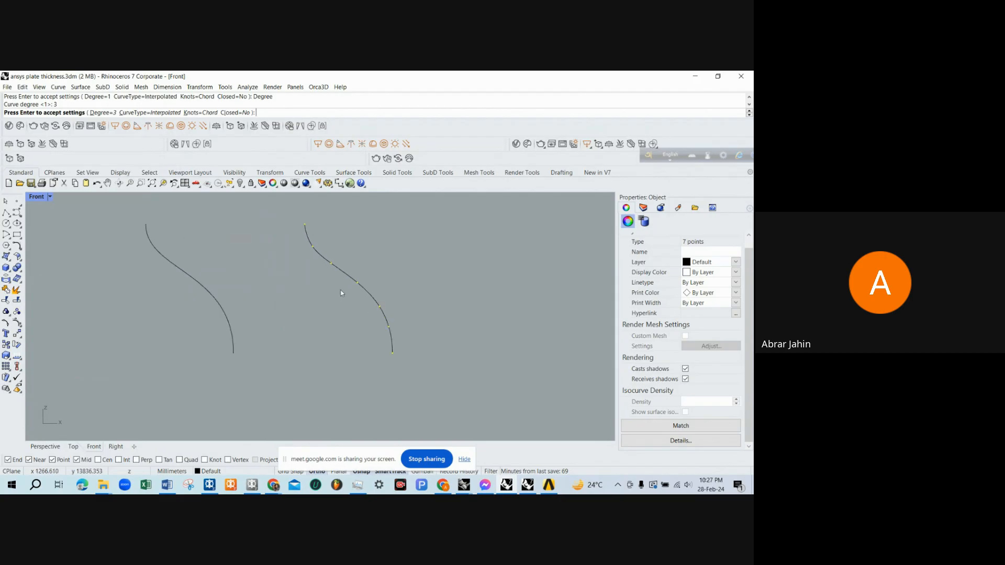
key(Return)
Move the interpolated curve by its upper endpoint onto the upper end of the original S-shaped curve and compare their overlap.
scroll(345, 289, down, 2)
text(M)
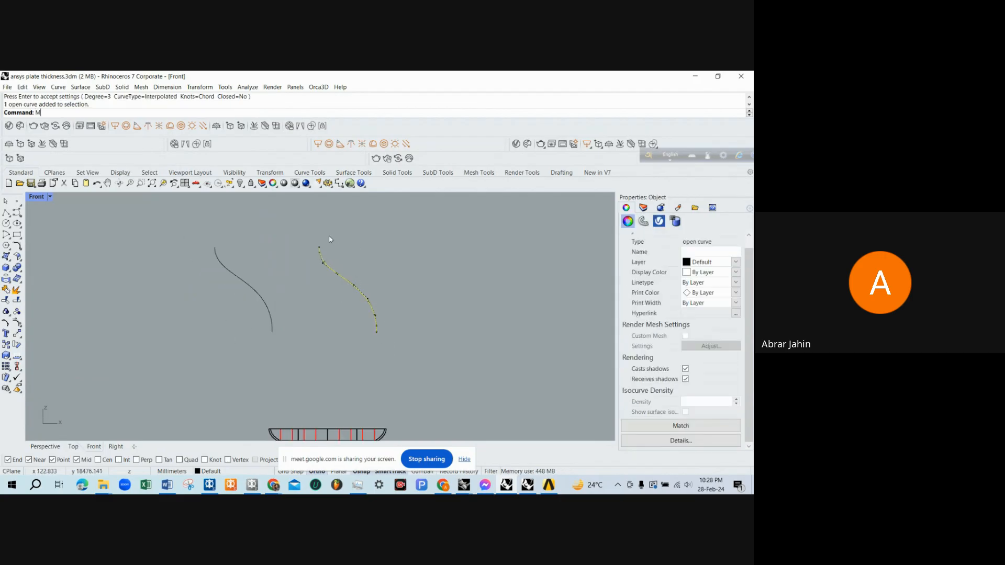
key(Return)
click(318, 247)
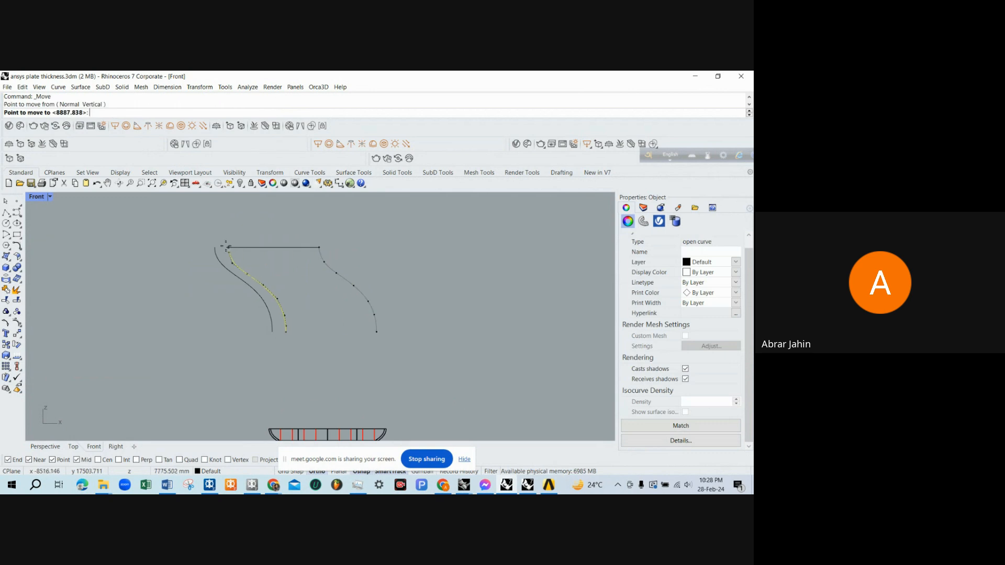
click(228, 246)
key(Escape)
scroll(214, 236, up, 5)
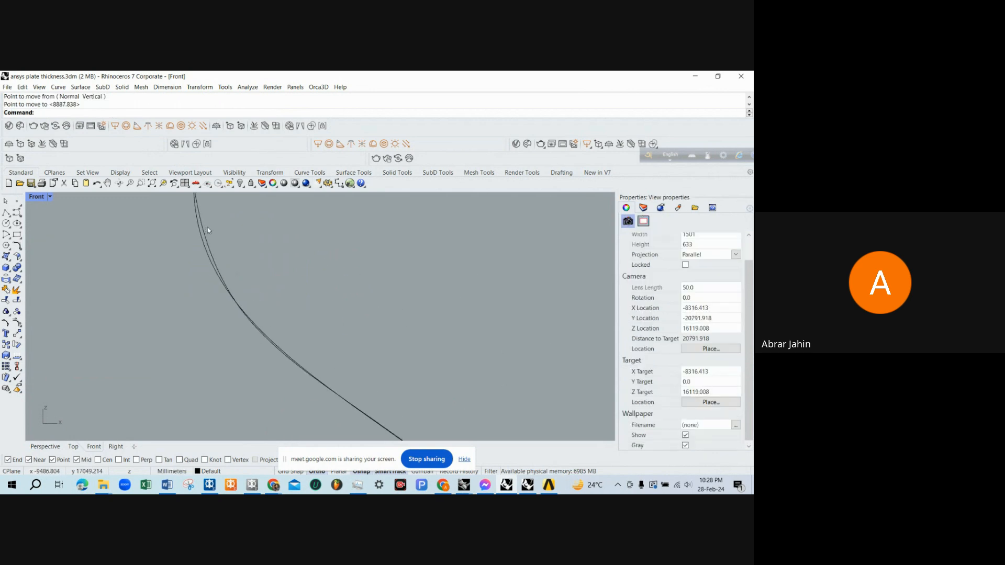
scroll(330, 419, up, 4)
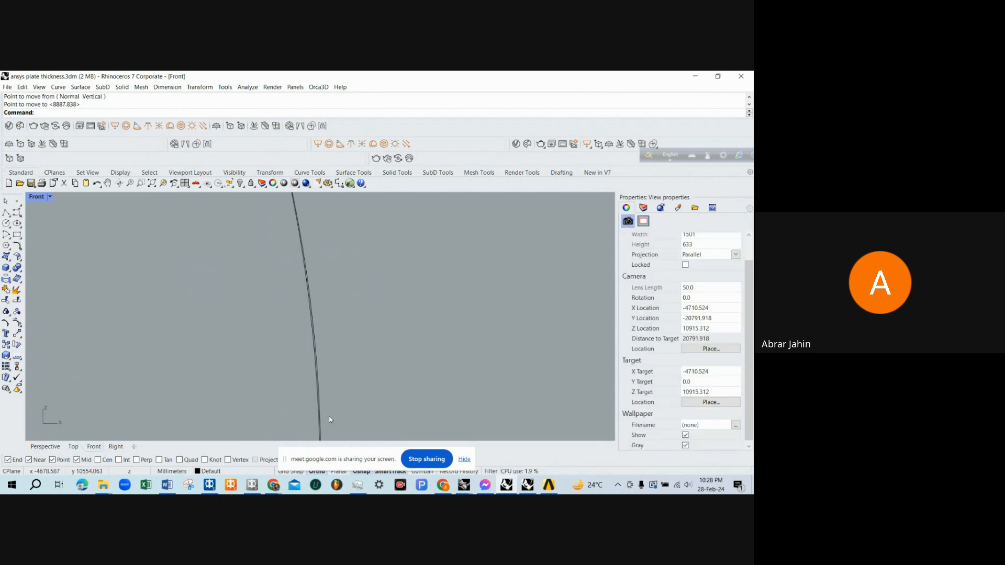
scroll(321, 401, down, 5)
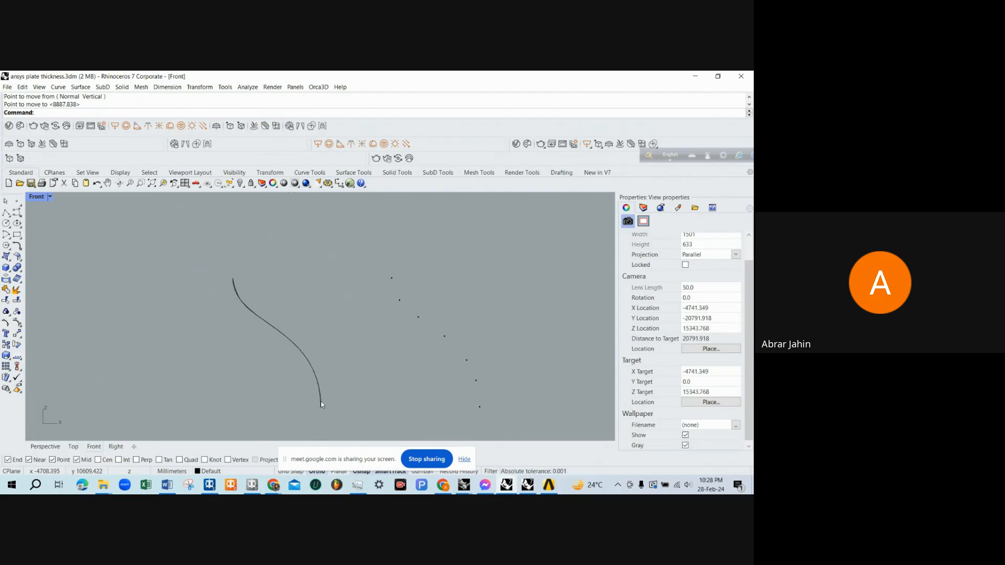
Undo the curve move to compare the two curves side by side, and redo the move.
key(ctrl+z)
scroll(328, 335, down, 4)
scroll(383, 339, up, 6)
key(Escape)
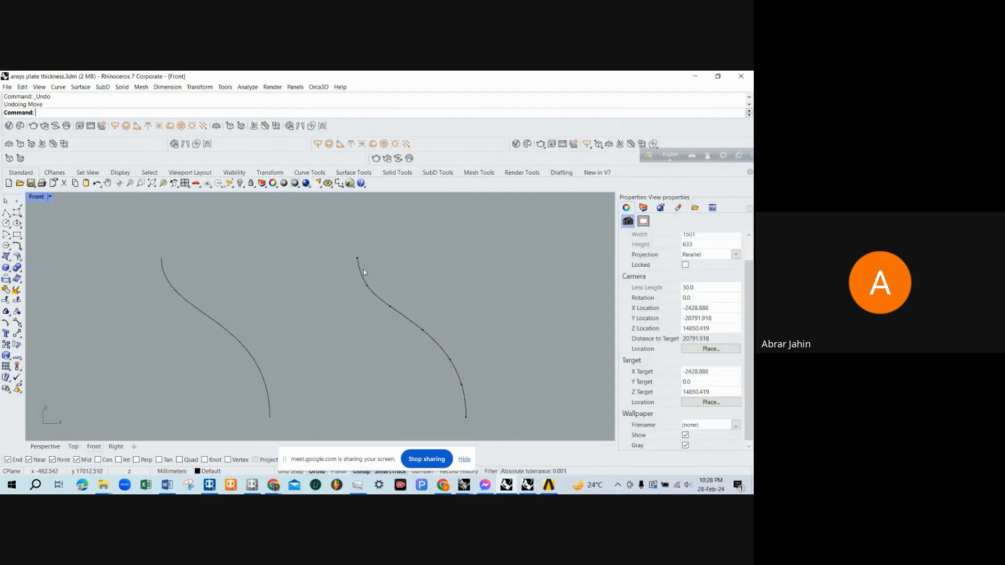
scroll(432, 345, down, 2)
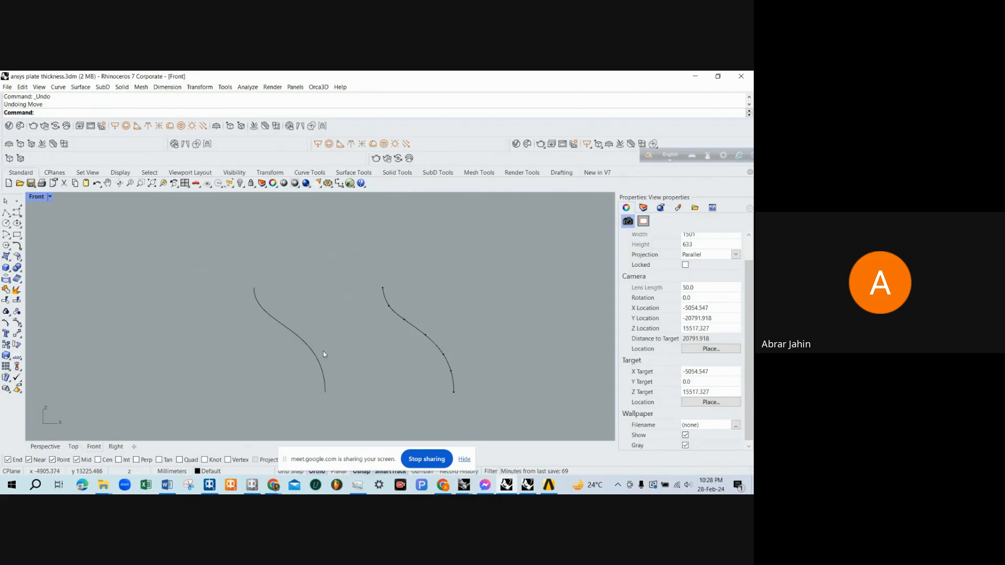
scroll(351, 220, down, 2)
scroll(404, 316, up, 2)
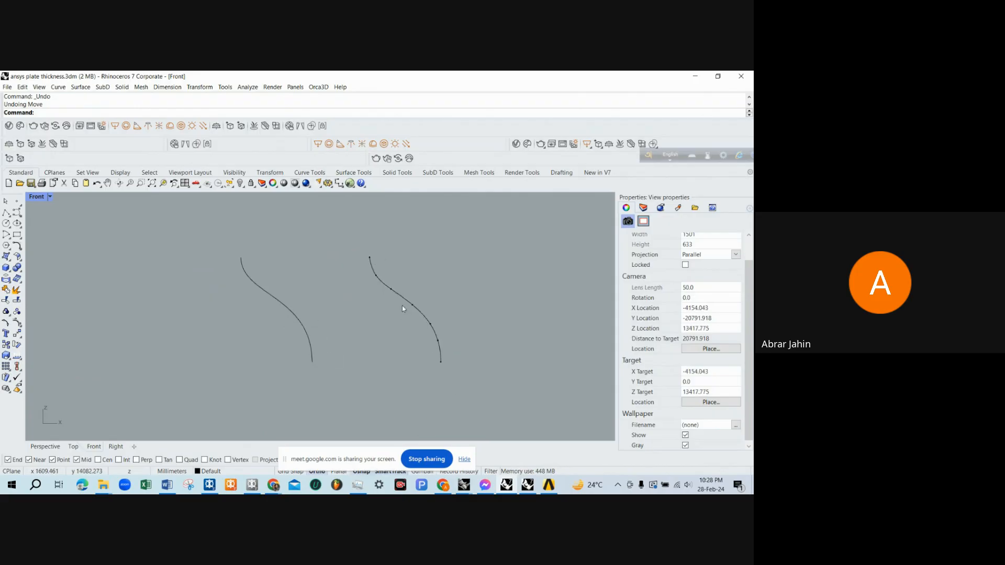
drag(363, 267, 445, 355)
scroll(398, 335, down, 2)
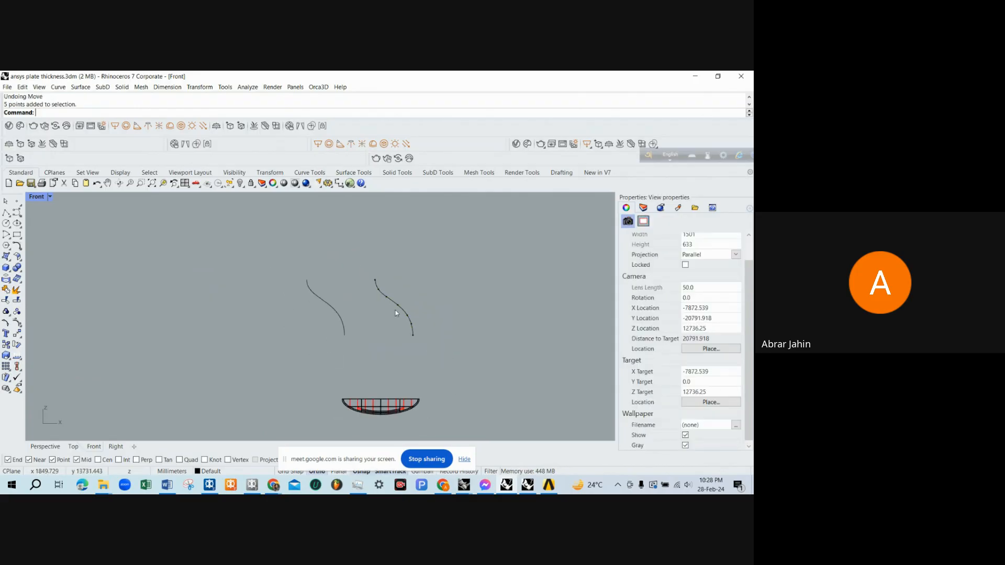
scroll(360, 320, up, 2)
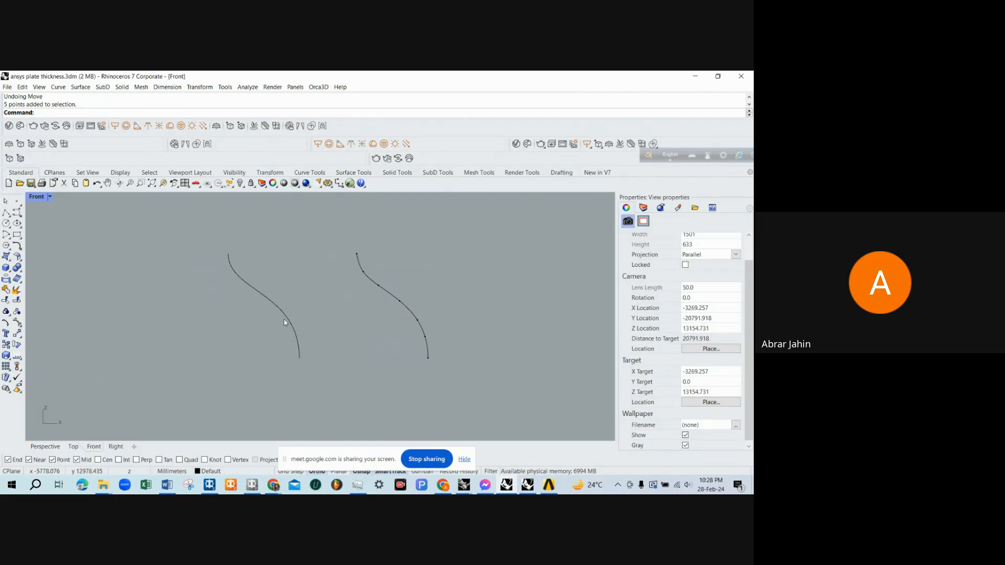
drag(299, 341, 228, 291)
click(232, 256)
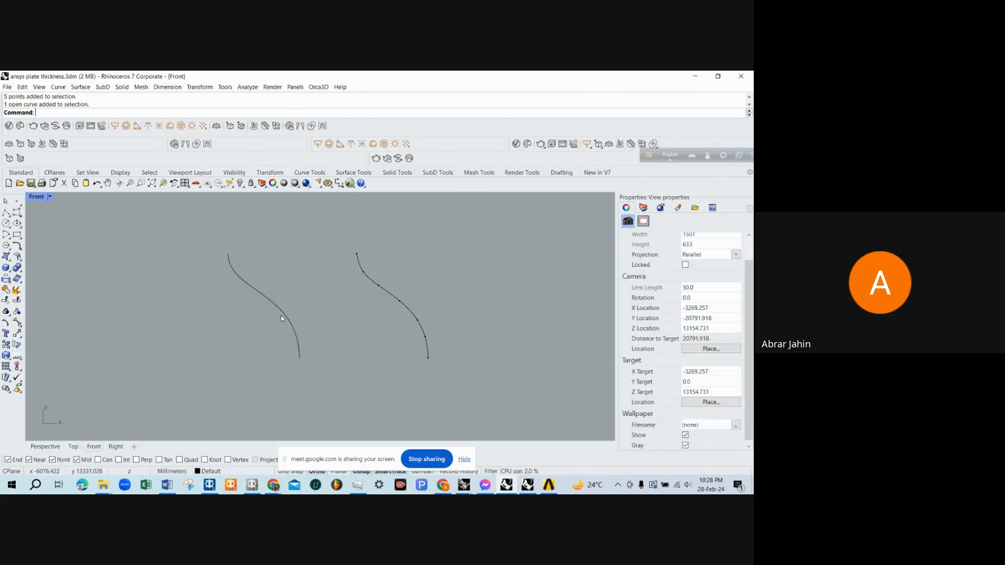
scroll(300, 354, down, 2)
scroll(346, 322, up, 3)
scroll(345, 294, down, 1)
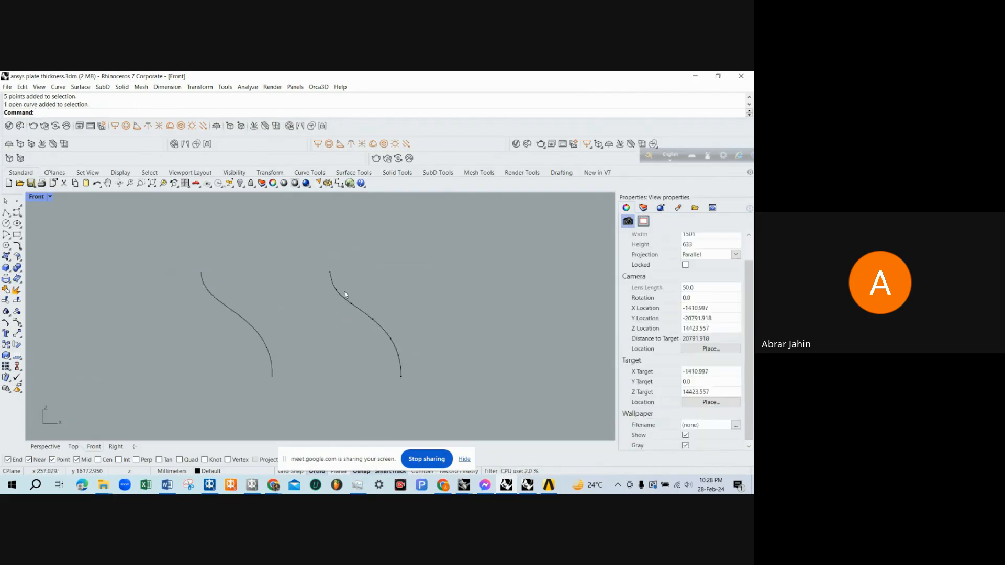
key(ctrl+y)
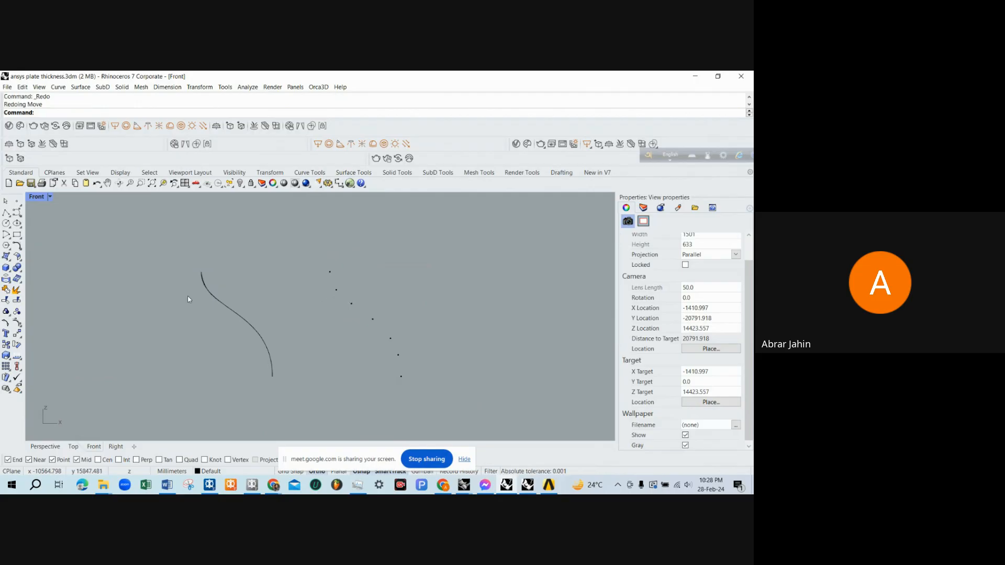
Measure the deviation between the two overlapping curves with CrvDeviation.
scroll(240, 301, up, 2)
text(Devia)
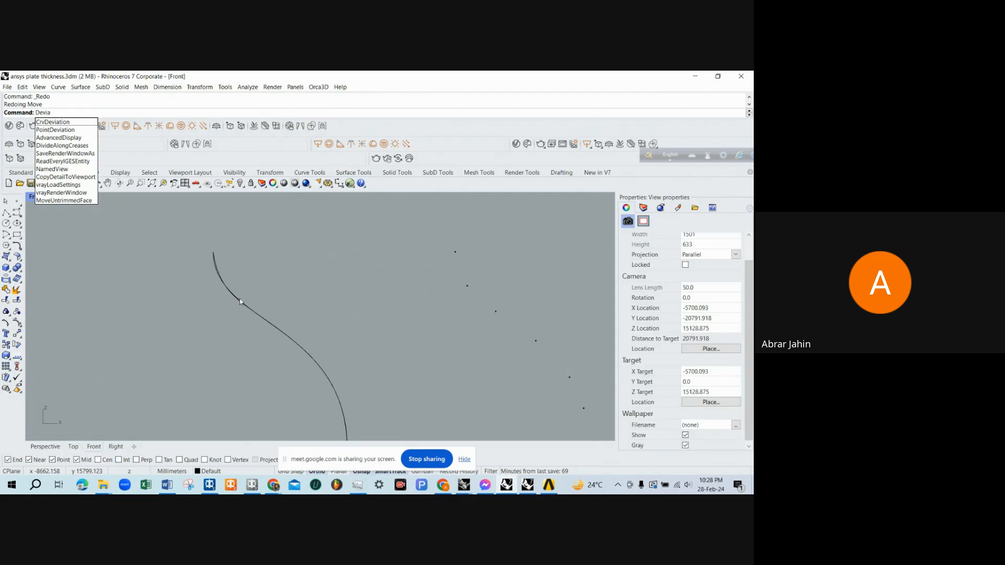
key(Down)
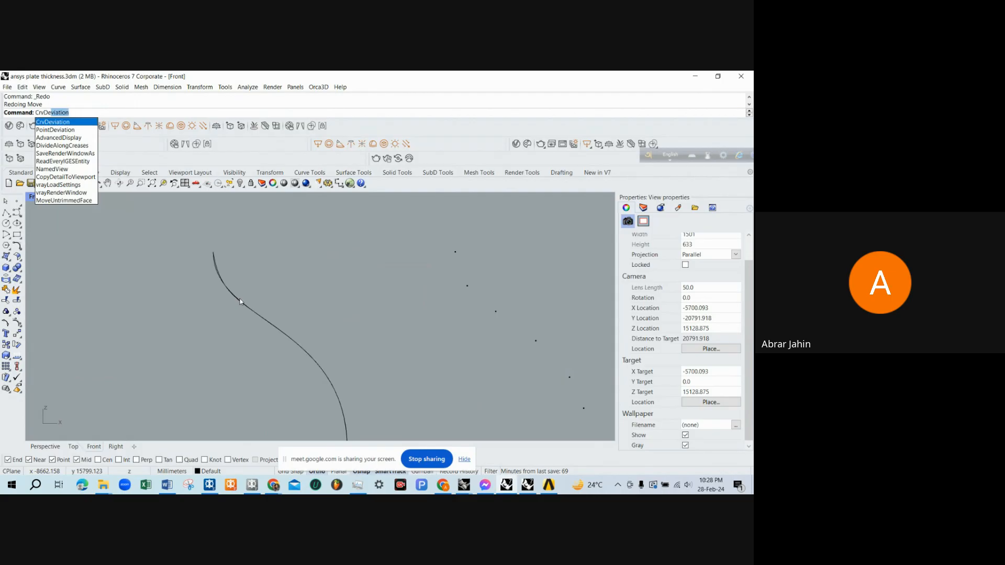
key(Return)
drag(282, 291, 184, 270)
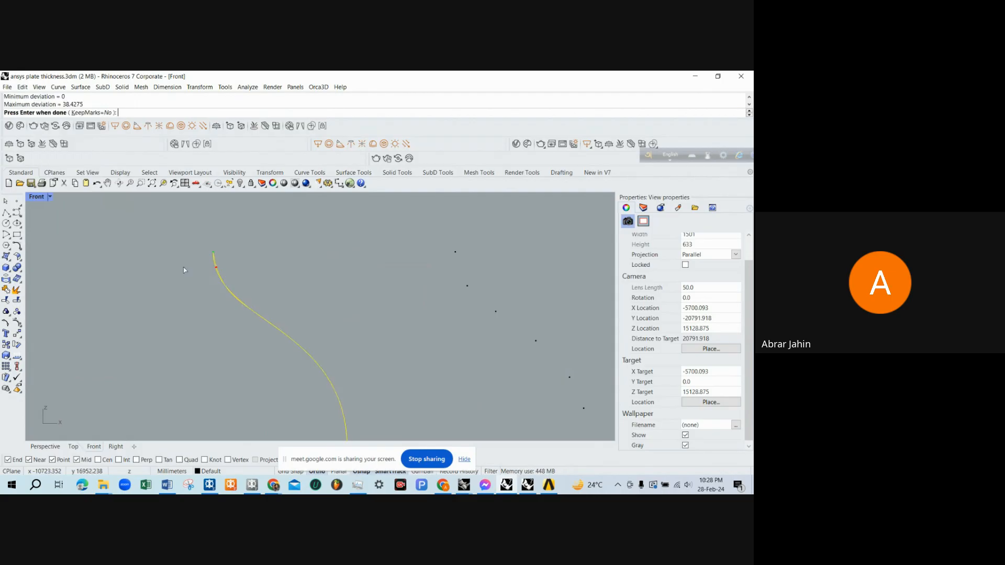
Examine the maximum deviation mark near the upper end of the two curves and finish the deviation check.
scroll(228, 281, up, 5)
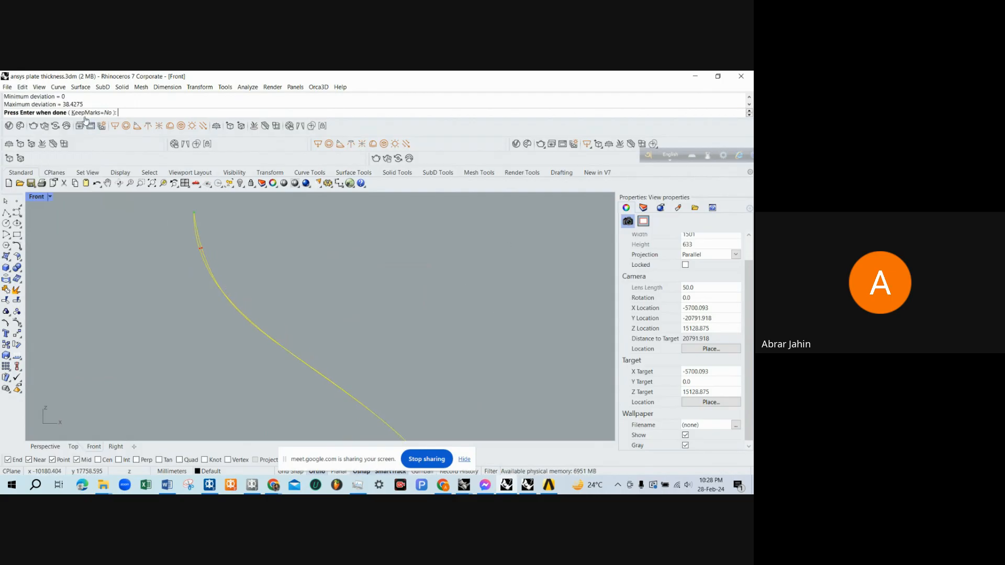
scroll(189, 231, up, 5)
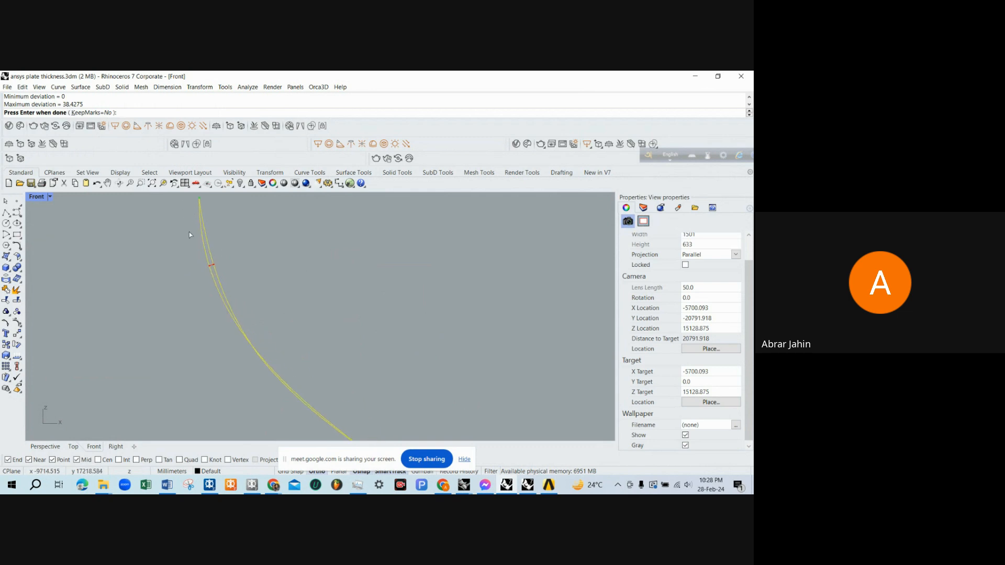
scroll(219, 288, up, 3)
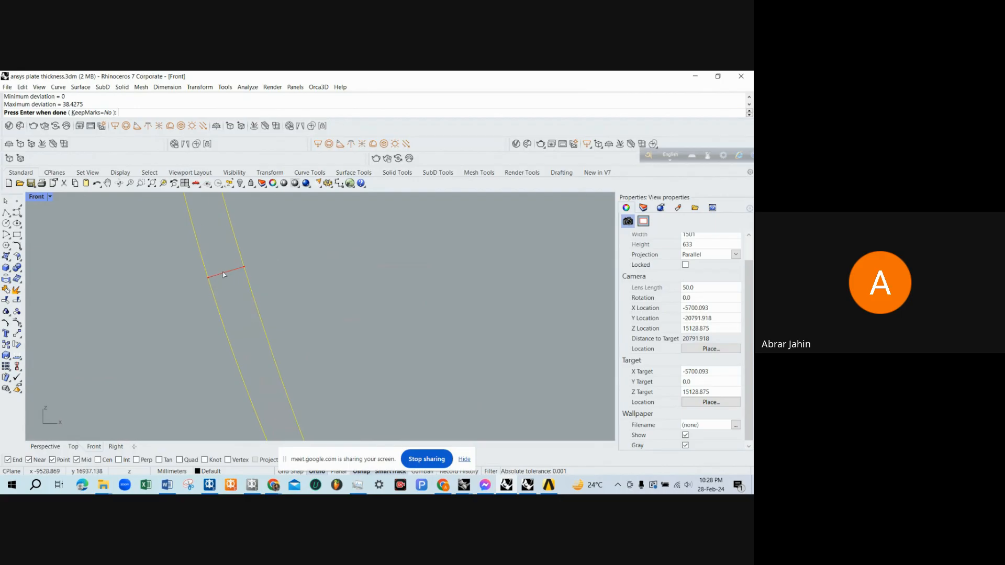
scroll(220, 273, down, 5)
scroll(223, 278, down, 3)
scroll(231, 293, up, 2)
scroll(234, 298, down, 2)
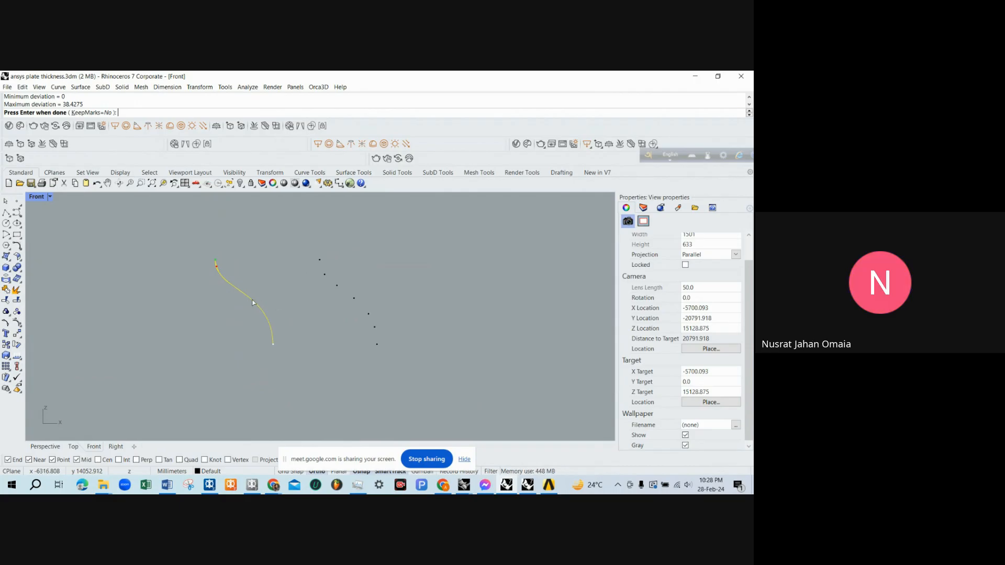
scroll(217, 262, up, 3)
scroll(221, 257, down, 1)
key(Return)
Delete the interpolated curve and lock the original S-shaped curve.
key(Delete)
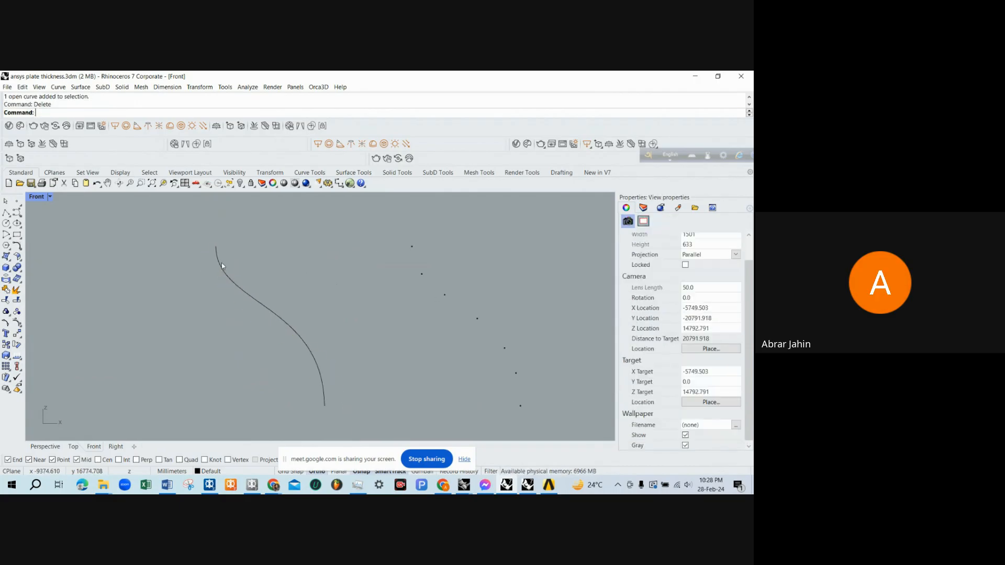
scroll(222, 263, down, 2)
click(265, 300)
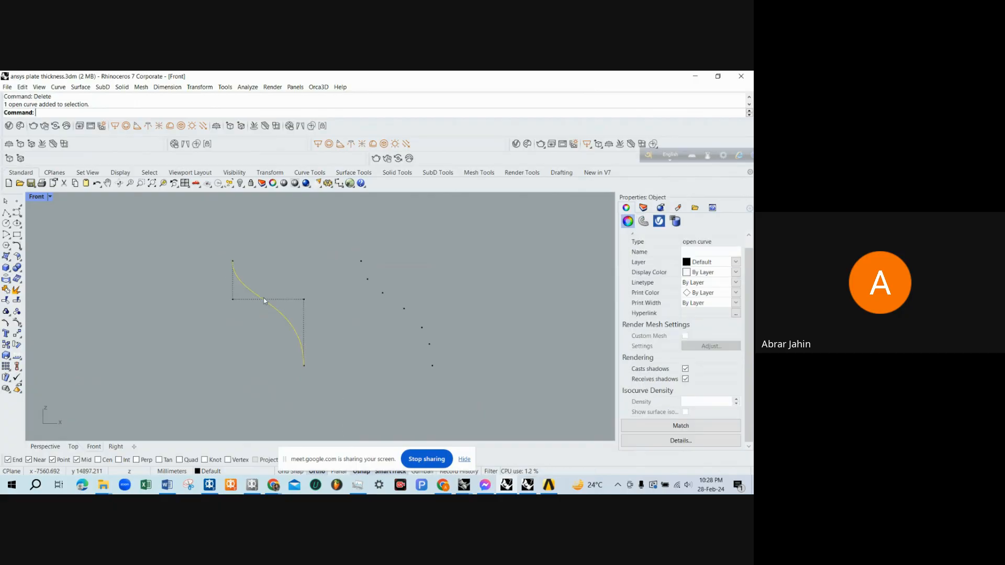
click(251, 183)
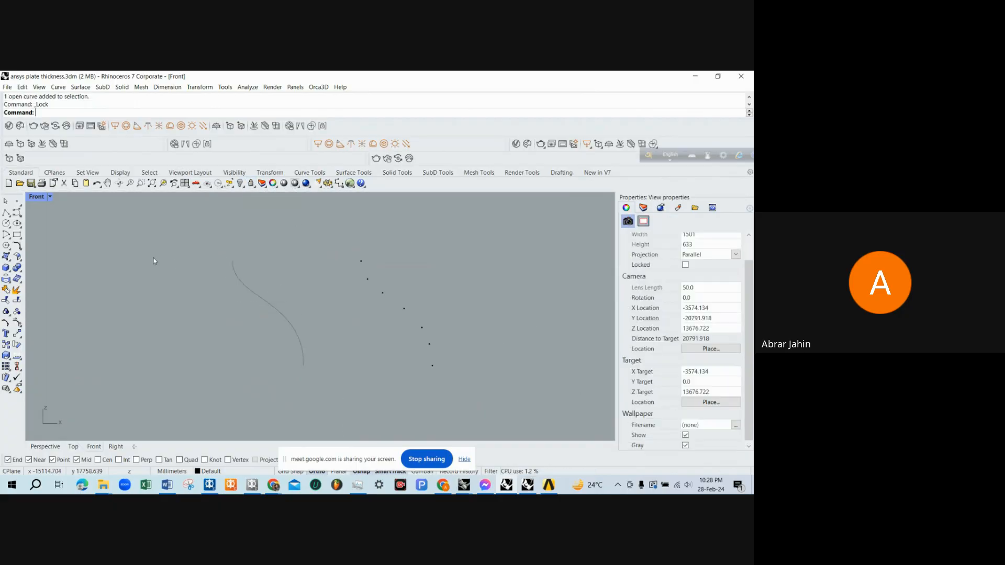
Trace the locked S-shaped curve from end to end with a degree 3 control point curve, placing closely spaced points along it.
click(16, 212)
scroll(219, 266, up, 2)
click(244, 258)
click(245, 269)
click(251, 282)
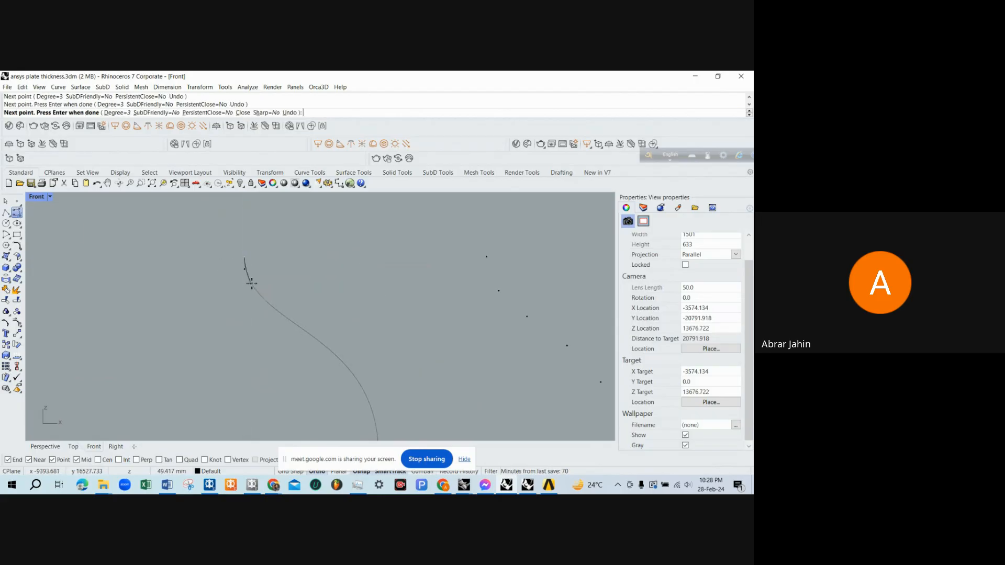
click(262, 296)
click(274, 309)
click(289, 320)
click(304, 330)
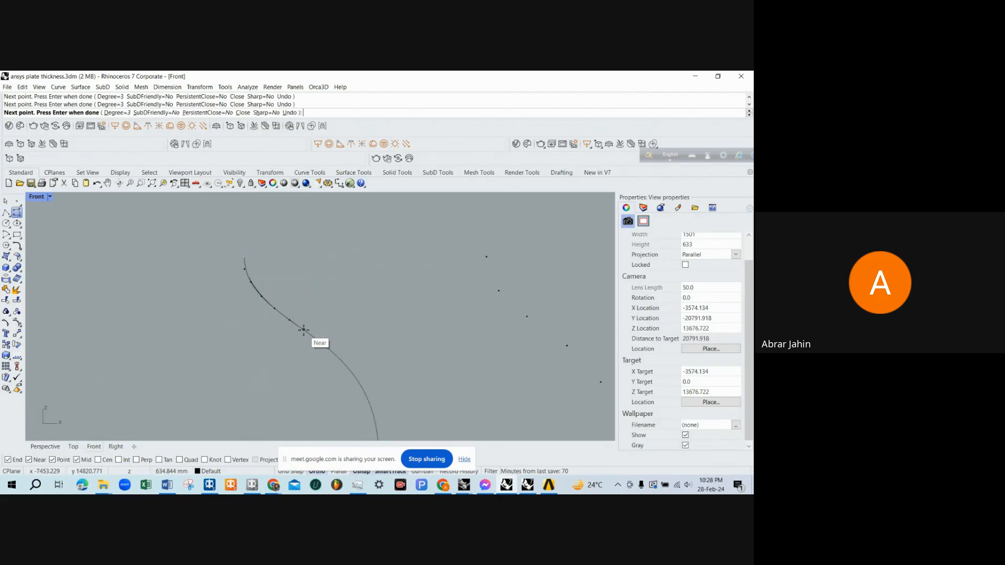
click(315, 338)
click(326, 346)
scroll(331, 347, down, 5)
scroll(341, 366, up, 5)
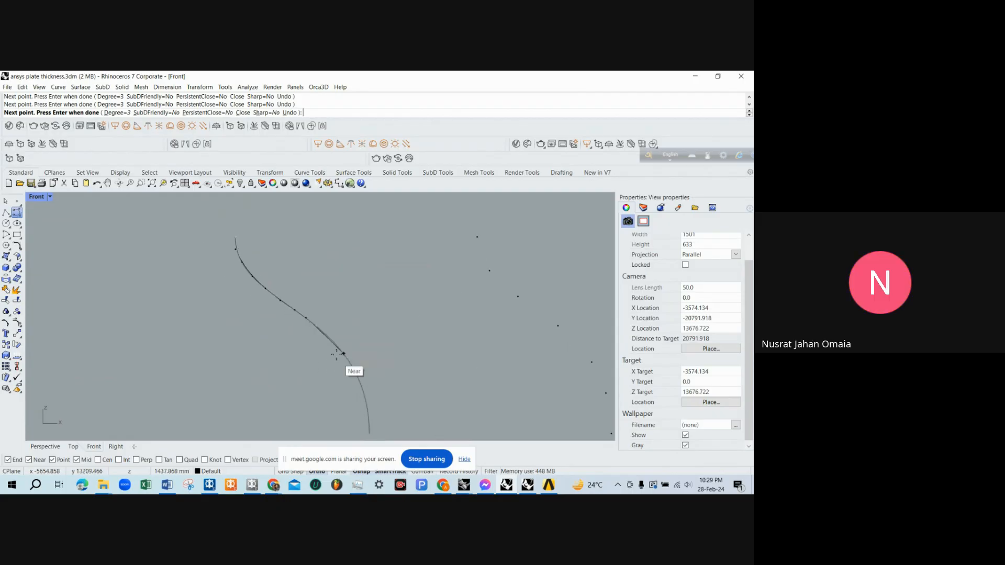
click(325, 334)
click(335, 344)
click(345, 355)
click(355, 372)
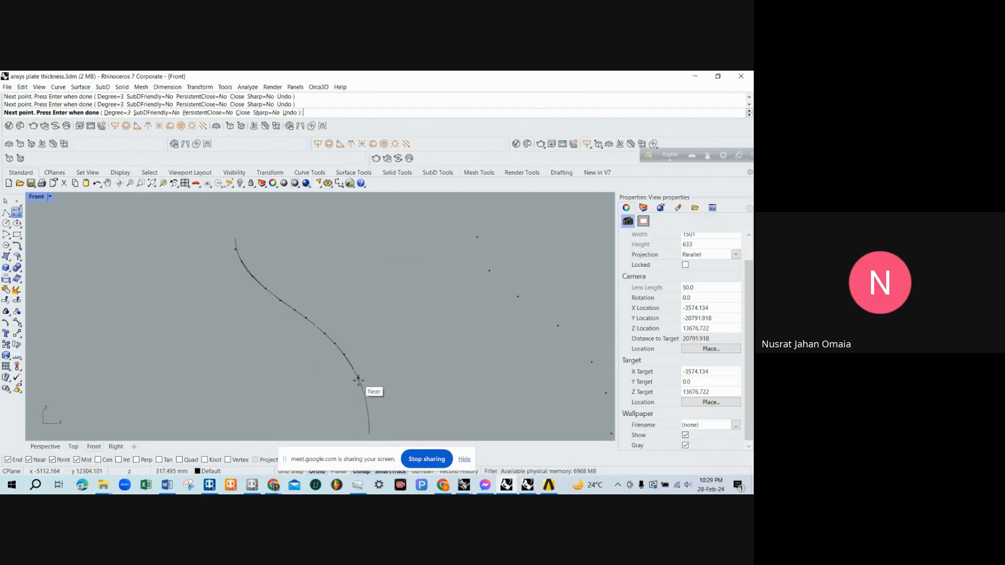
click(364, 395)
click(368, 407)
click(370, 419)
key(Return)
Delete the control point curve traced over the locked S-shaped curve.
scroll(309, 350, down, 2)
click(295, 320)
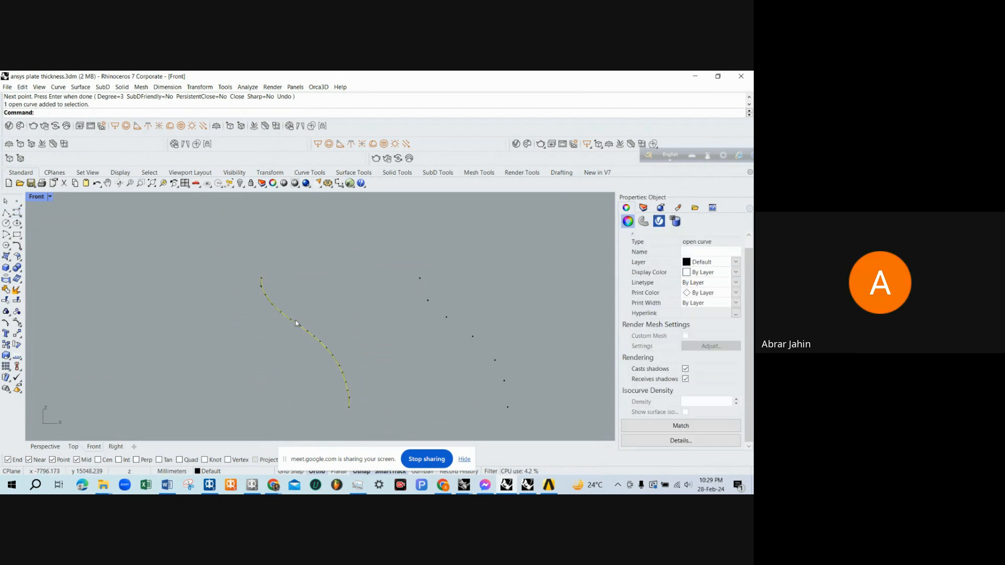
key(Delete)
Preview a degree 3 interpolated curve through the seven points and cancel it without creating the curve.
scroll(295, 319, down, 2)
drag(320, 236, 433, 390)
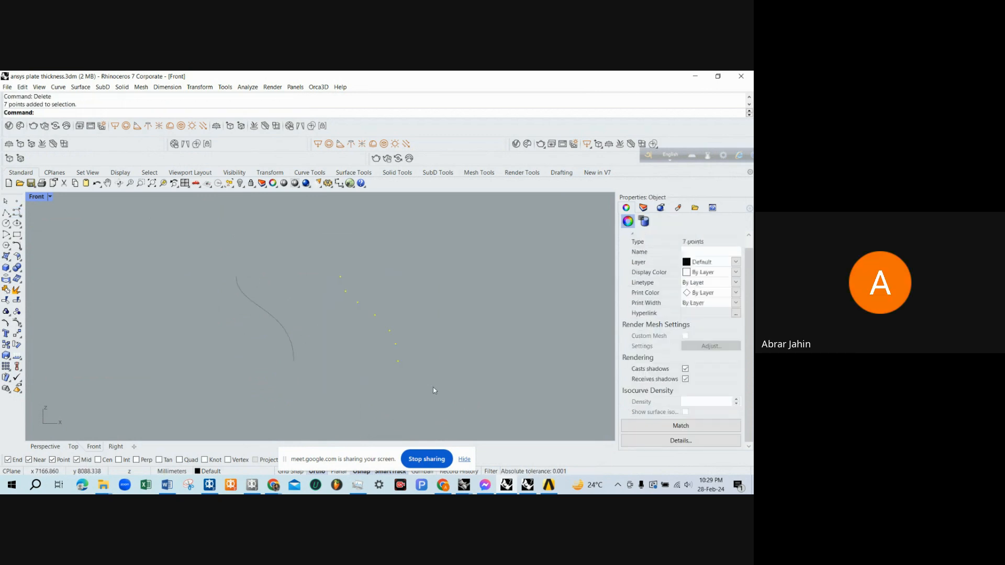
click(17, 212)
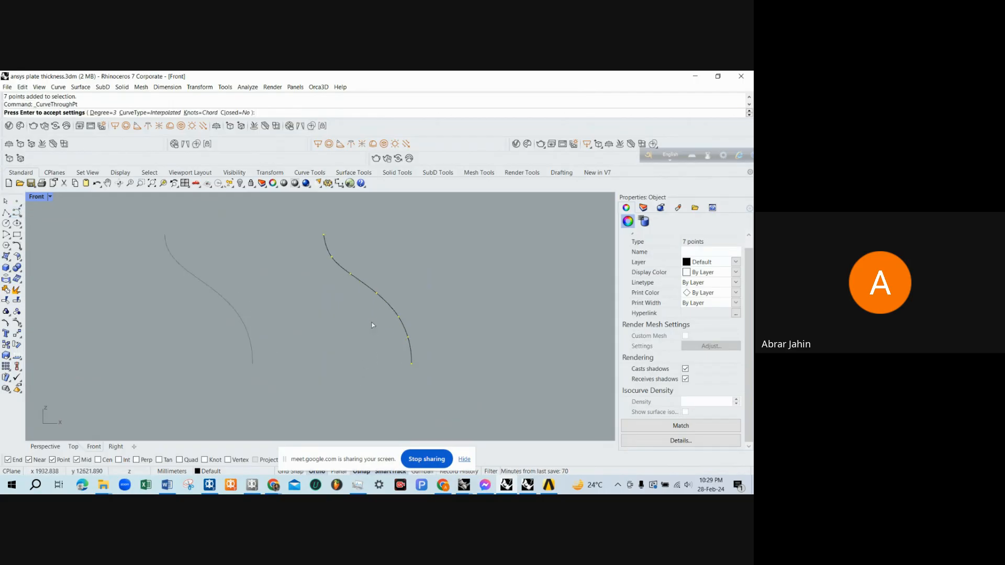
key(Escape)
scroll(373, 325, down, 2)
drag(320, 240, 419, 373)
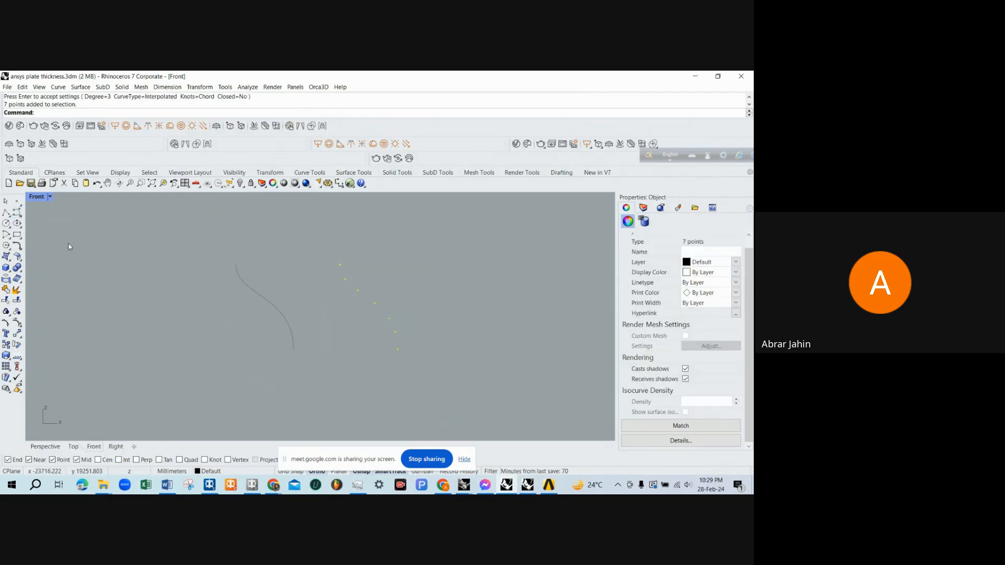
click(17, 213)
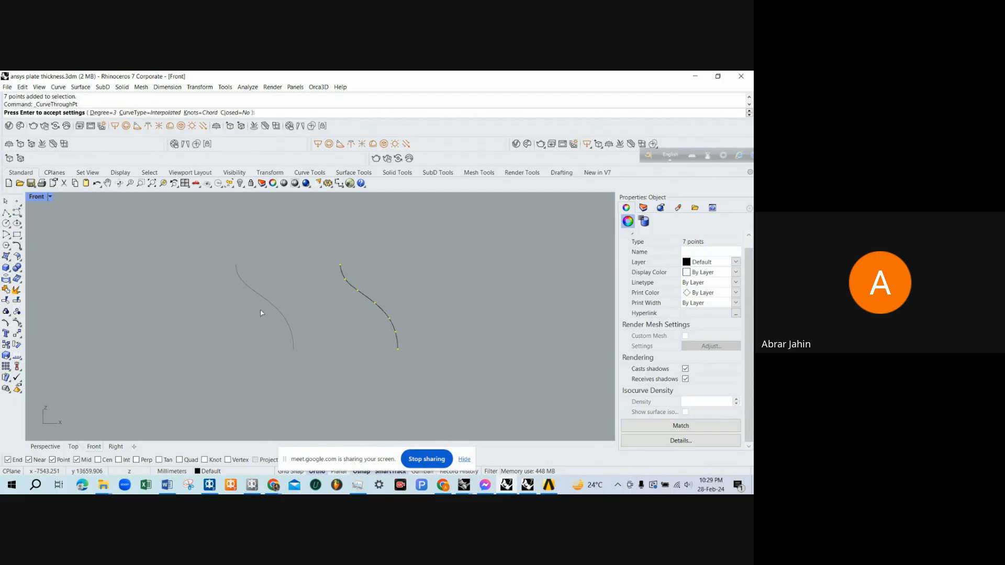
scroll(303, 319, up, 1)
key(Escape)
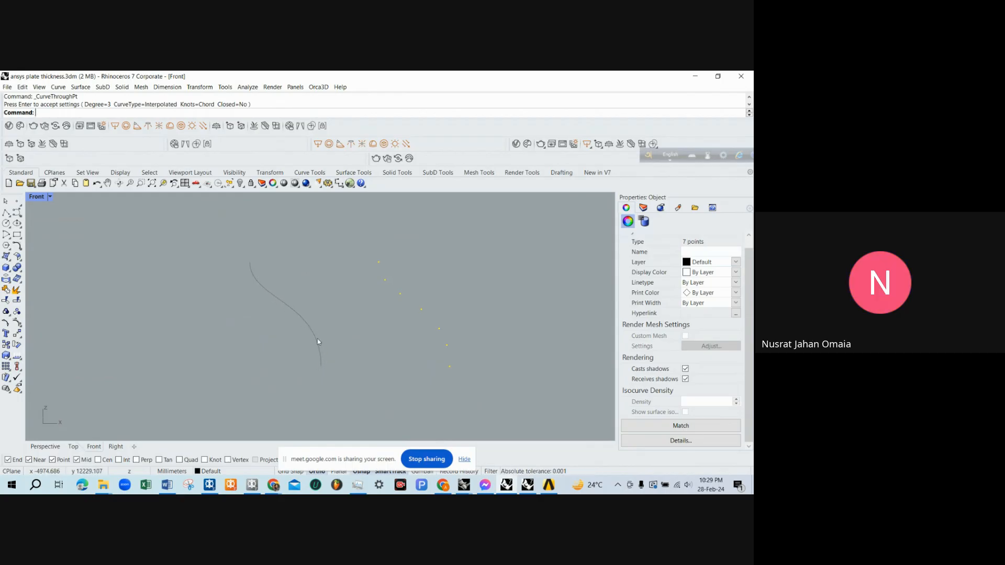
Delete the seven points, then unlock and delete the original S-shaped curve.
scroll(317, 338, down, 3)
drag(262, 269, 403, 370)
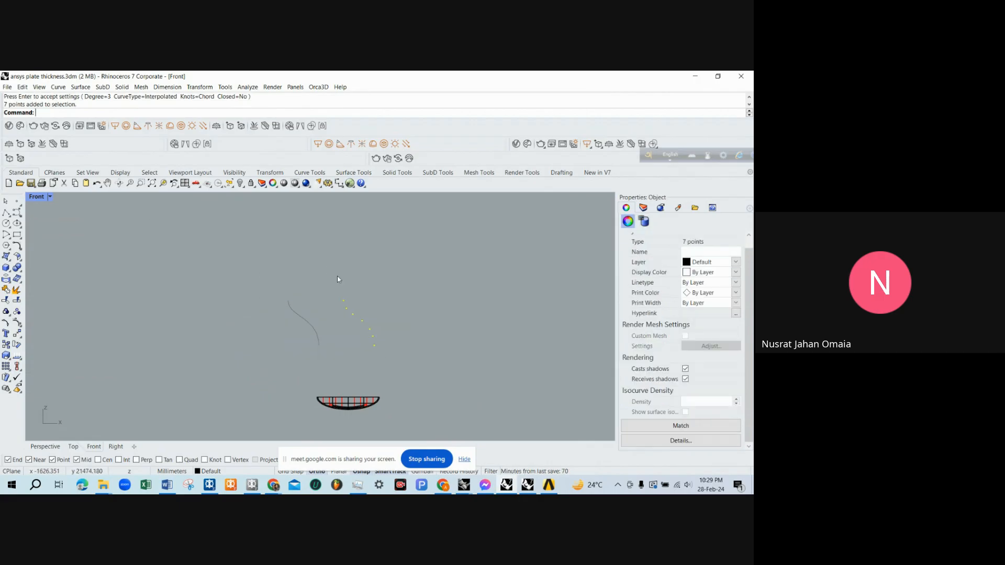
key(Delete)
click(312, 329)
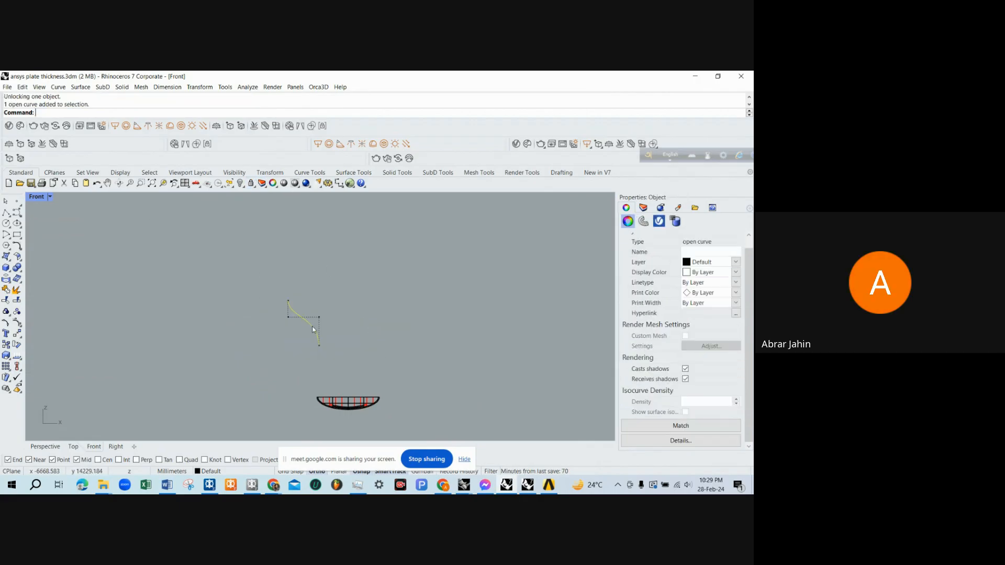
key(Delete)
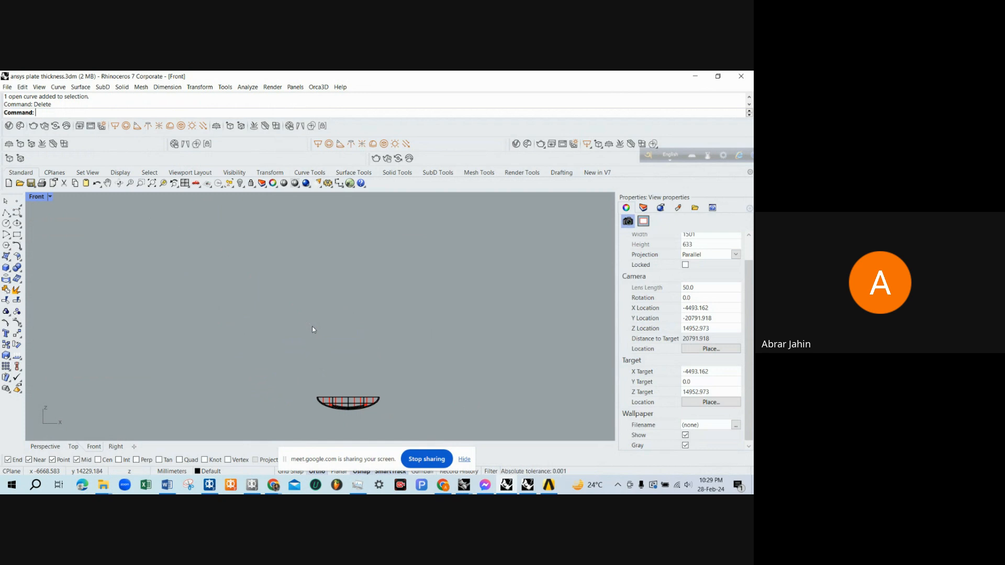
Switch to Ansys Workbench, close its open project without saving and launch Workbench 18.1 again.
click(546, 491)
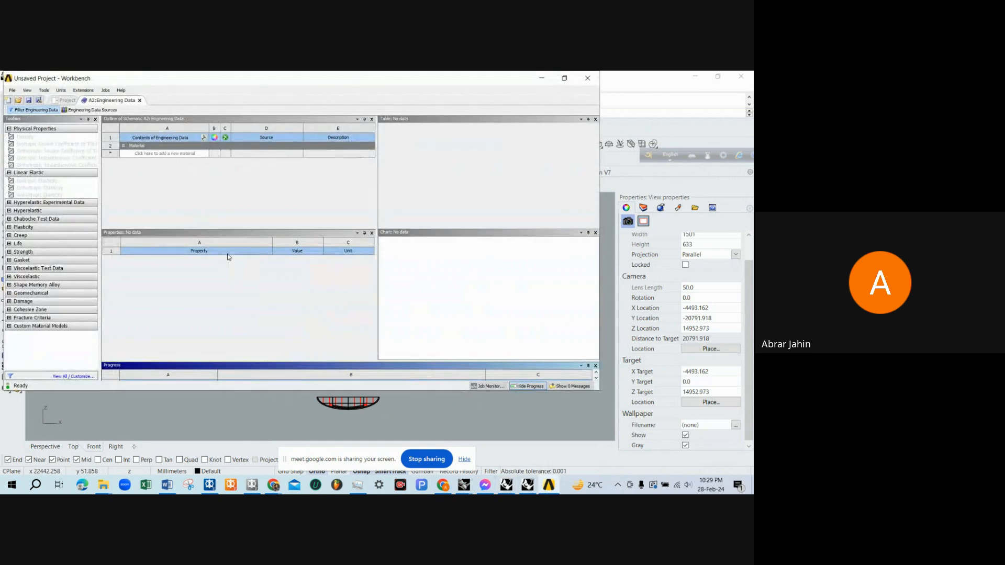
click(587, 79)
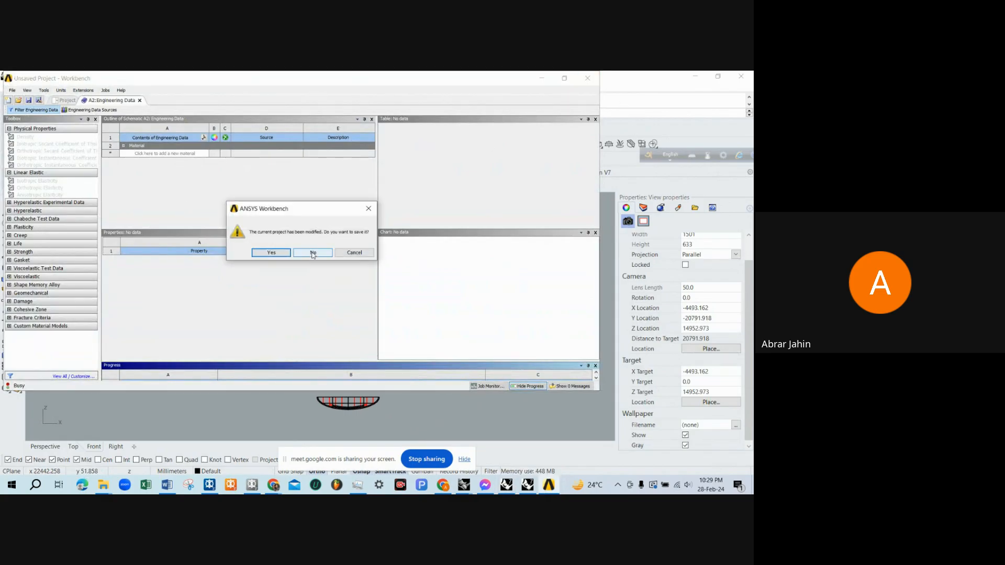
click(313, 254)
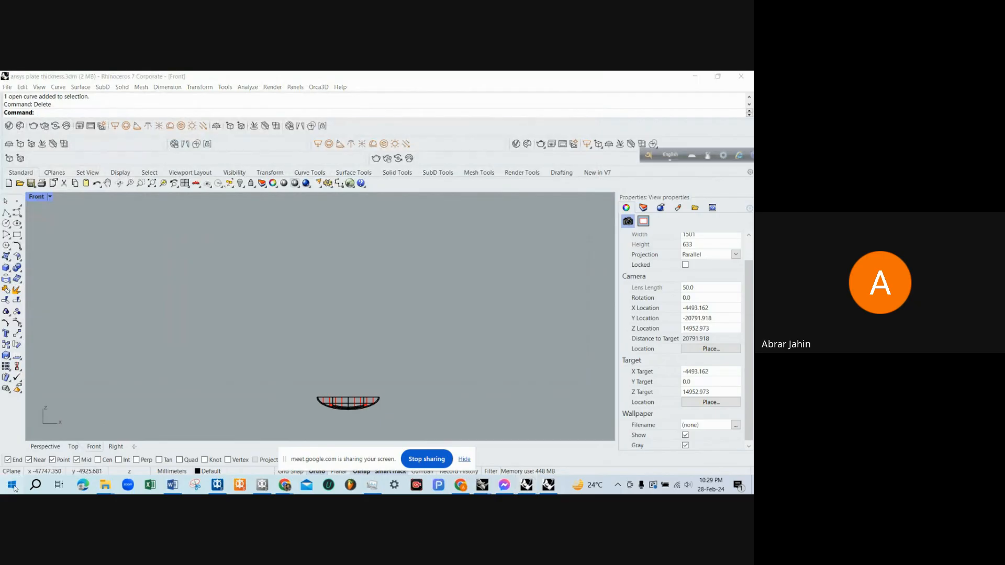
click(11, 486)
text(wor)
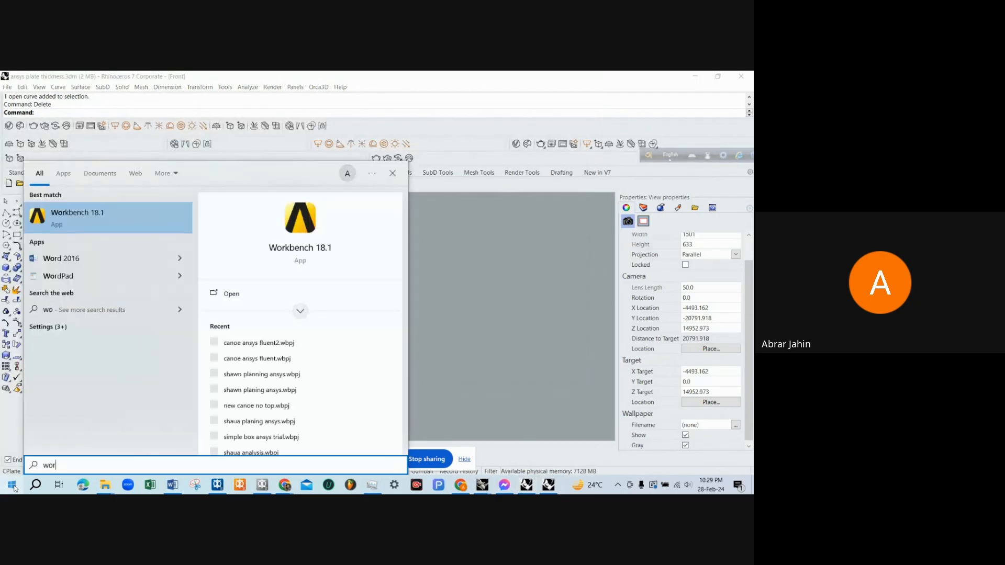
key(Return)
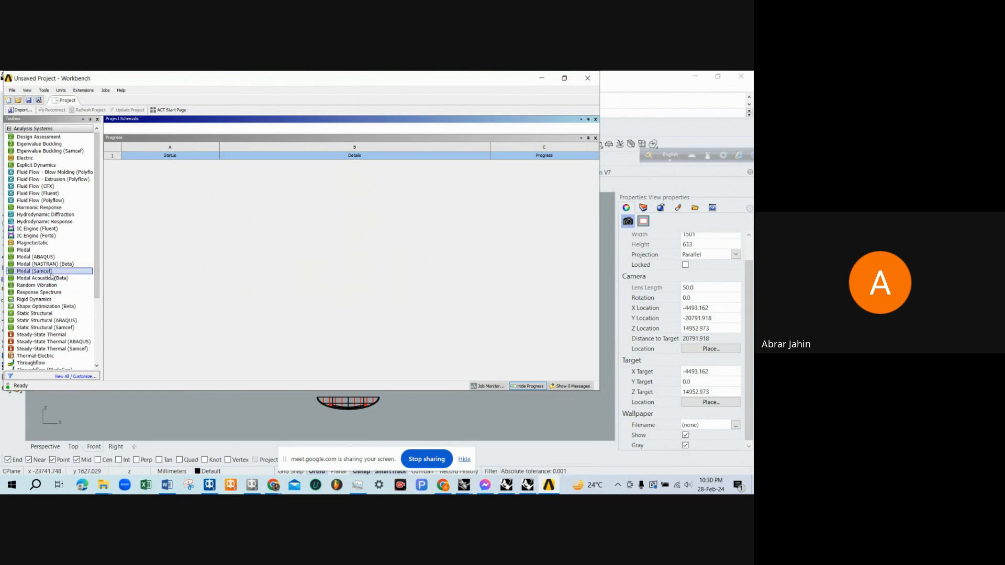
Add a Static Structural analysis system to the project and enlarge the Project Schematic so the whole system shows.
double_click(39, 316)
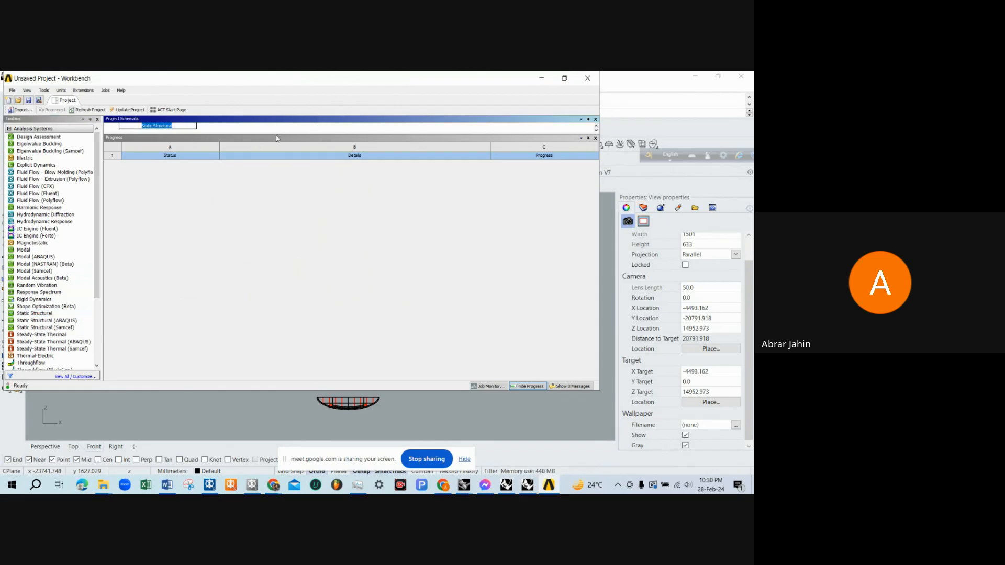
drag(276, 138, 276, 241)
drag(269, 283, 268, 286)
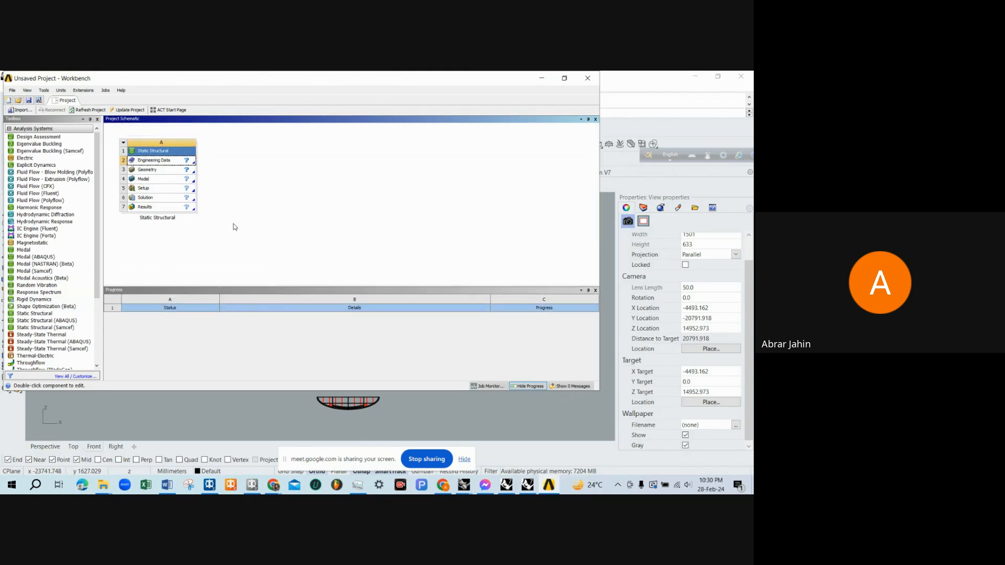
click(234, 224)
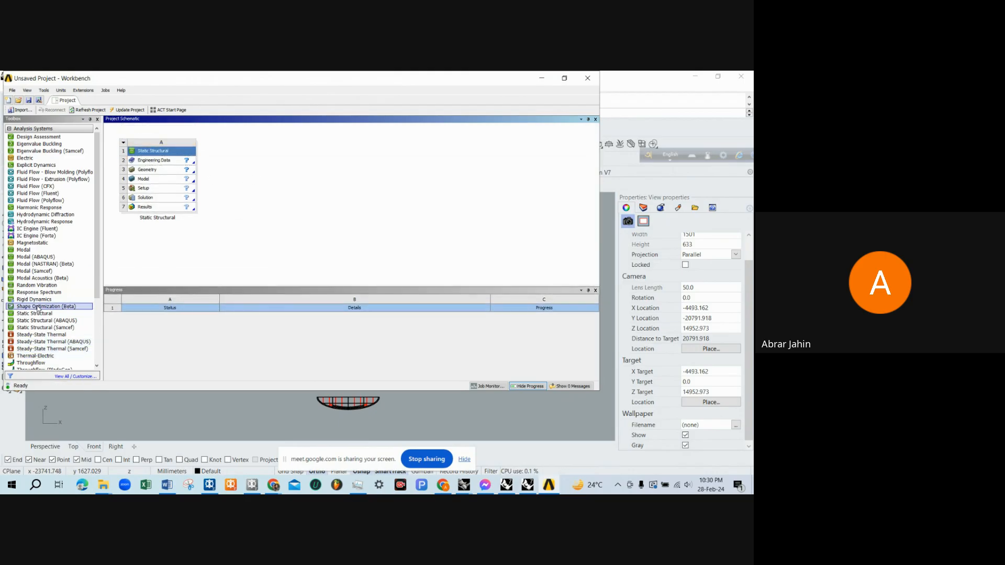
drag(36, 313, 62, 316)
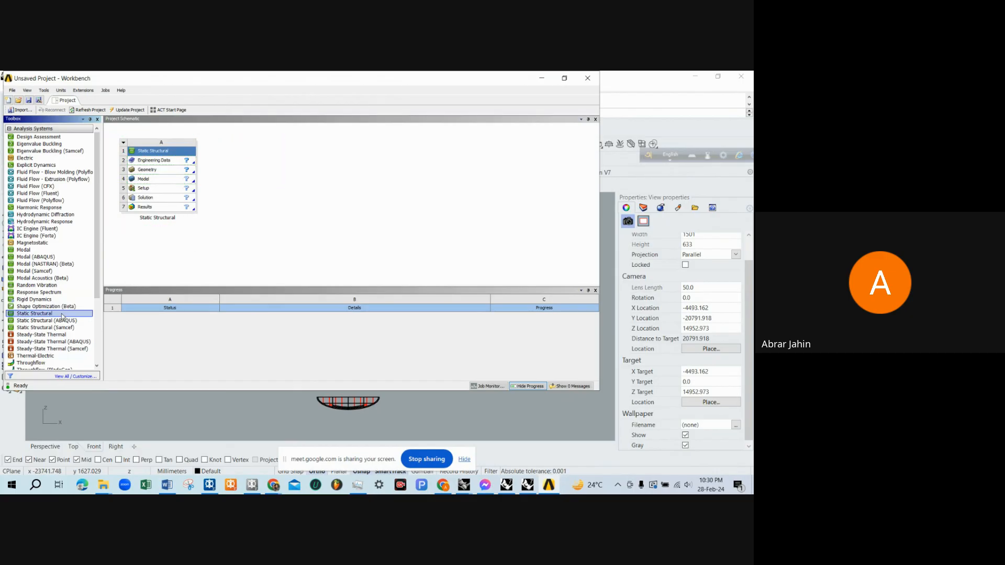
Open the Static Structural system's Engineering Data and display the General Materials library from the data sources.
click(162, 161)
double_click(162, 161)
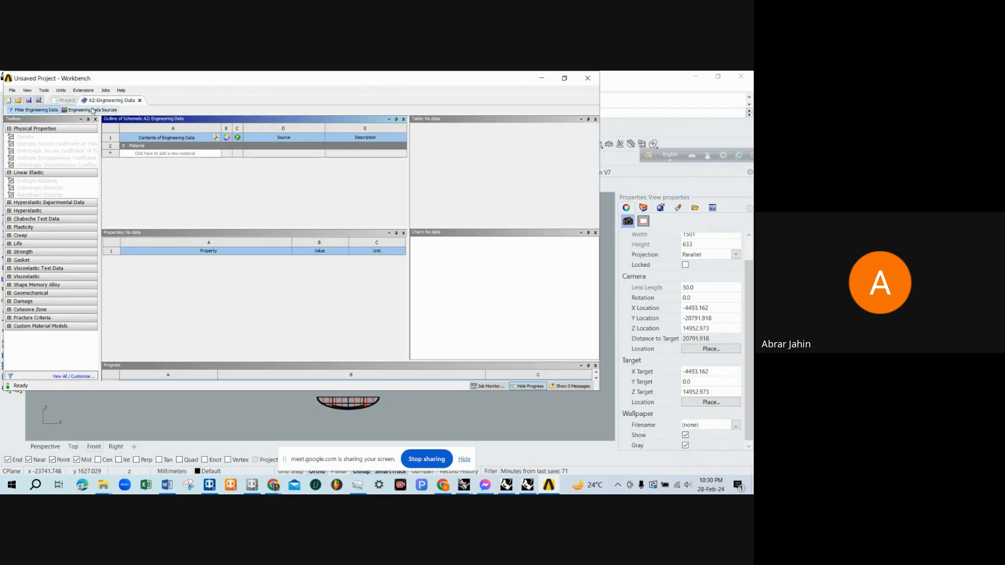
click(104, 112)
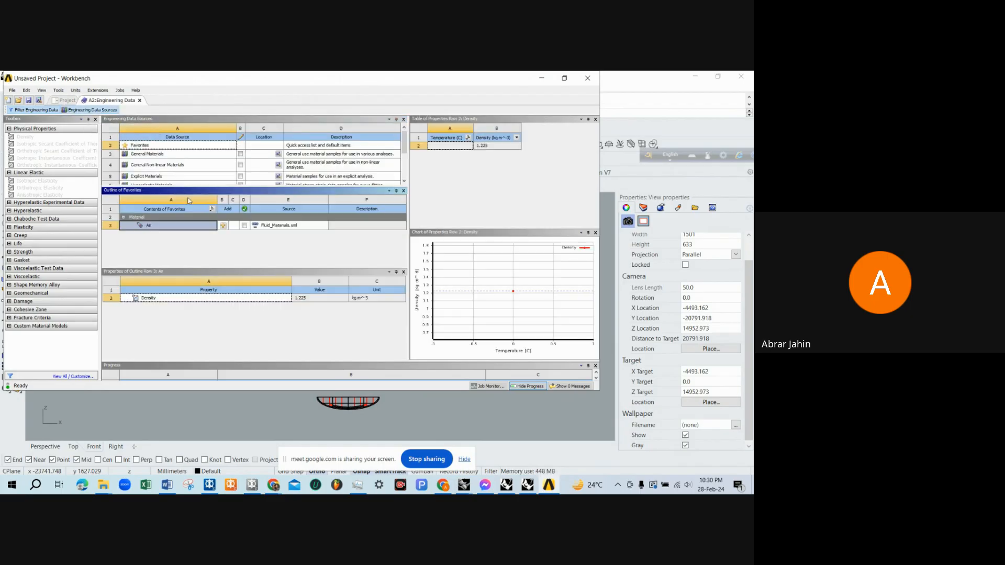
click(168, 155)
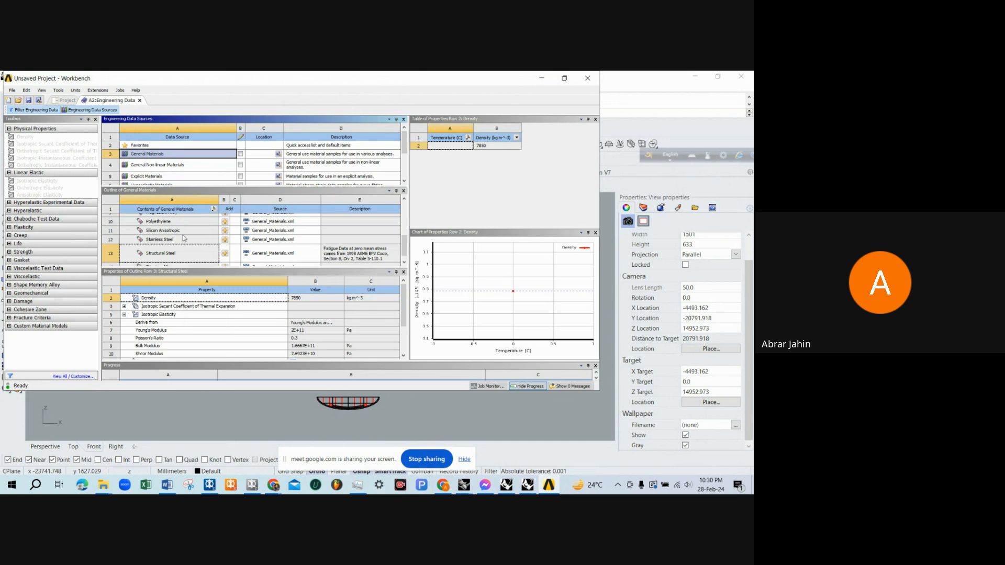
Undock the General Materials outline, place it over the workspace and add Structural Steel to the analysis's engineering data.
scroll(185, 238, down, 1)
drag(405, 245, 411, 209)
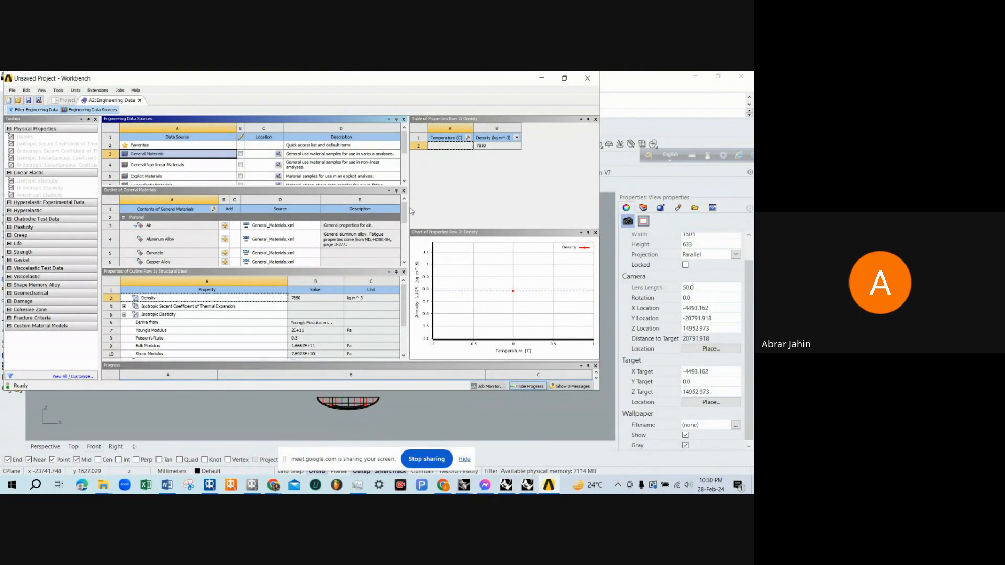
scroll(155, 225, down, 1)
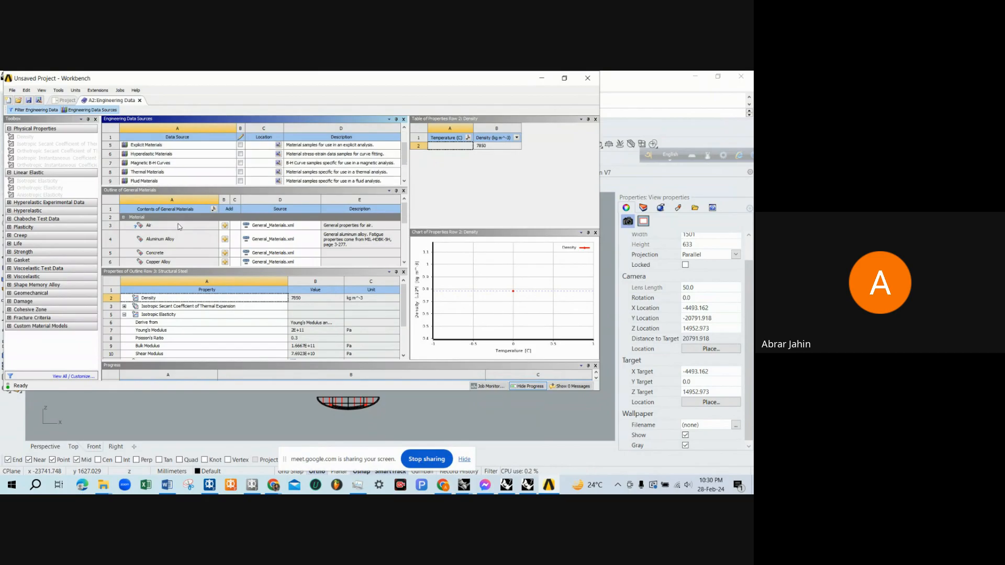
drag(404, 212, 404, 253)
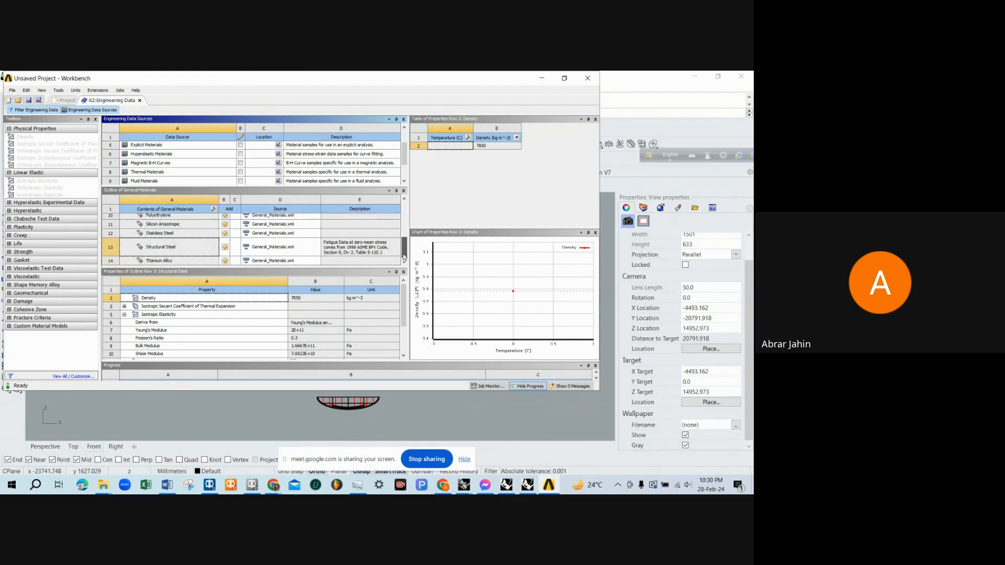
double_click(365, 191)
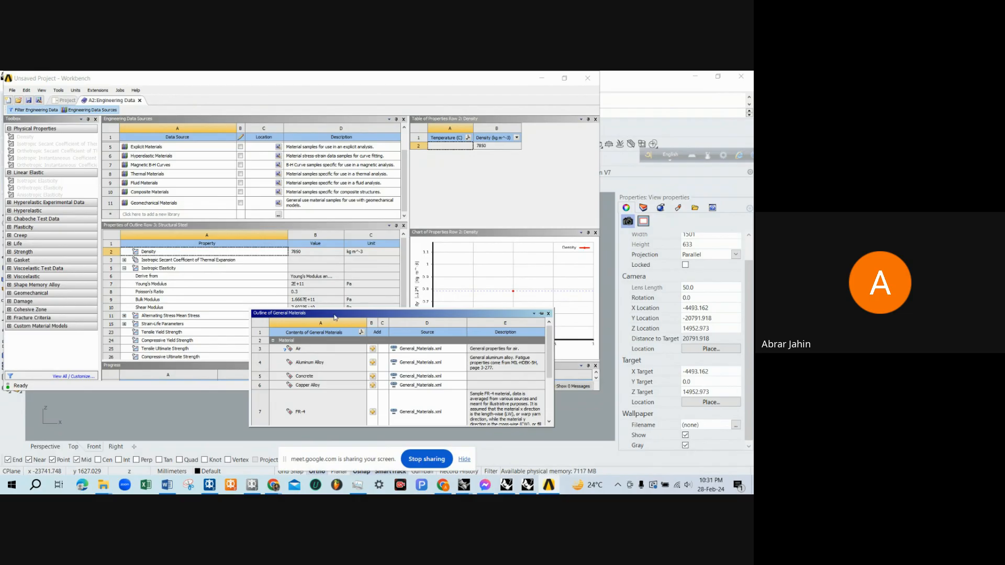
drag(335, 316, 398, 185)
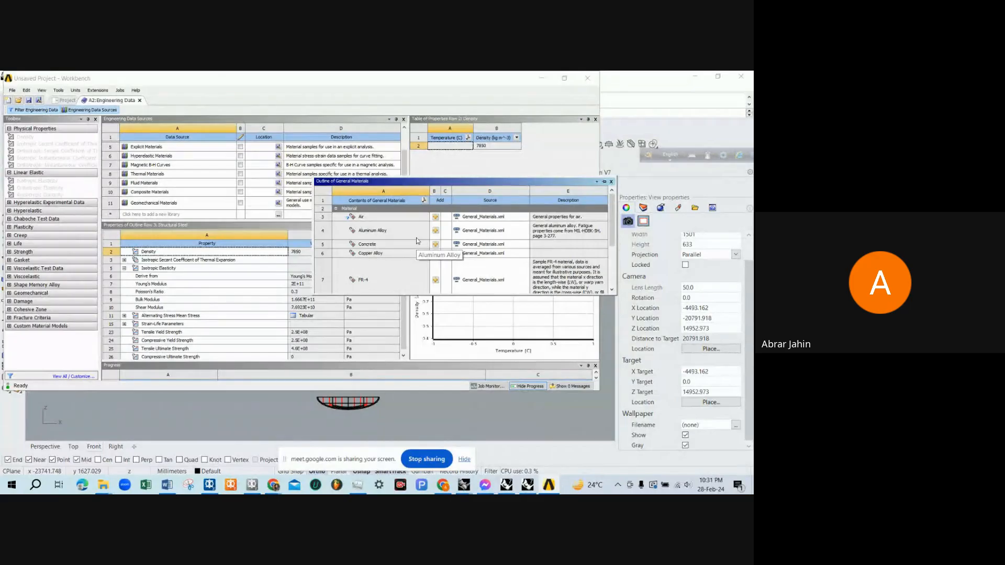
scroll(392, 250, down, 3)
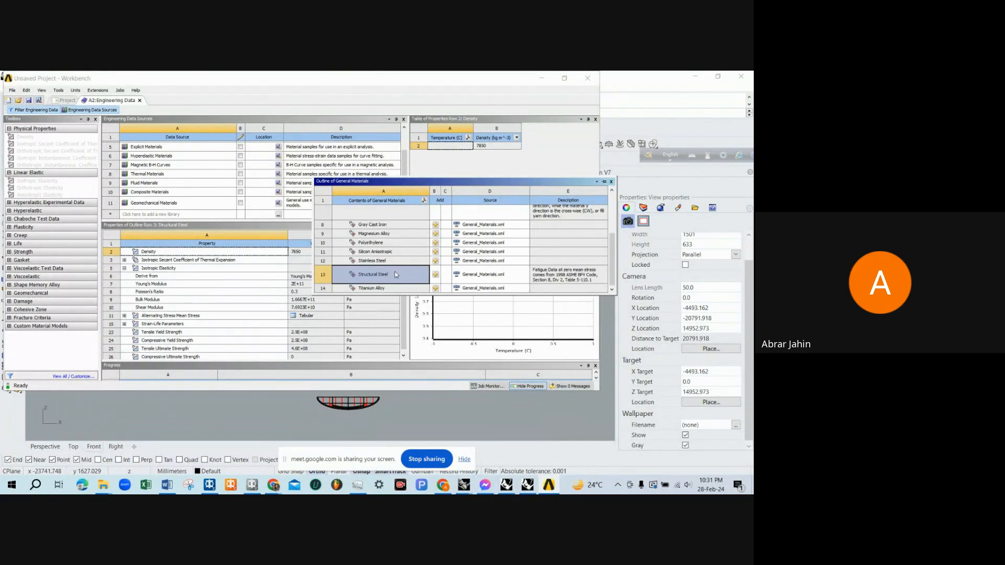
click(436, 276)
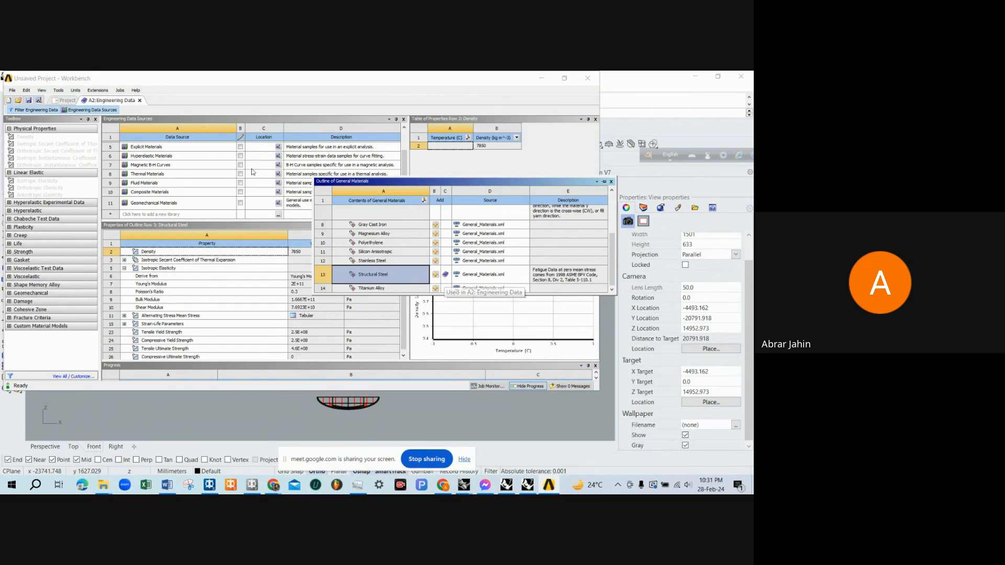
Return to the project schematic and decline the incoming call.
click(67, 102)
click(66, 101)
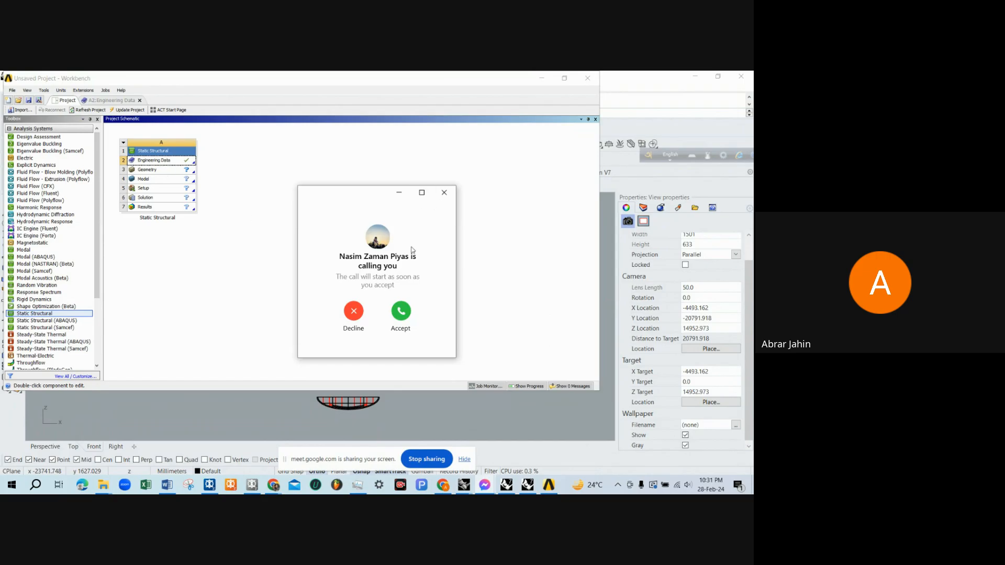
click(354, 320)
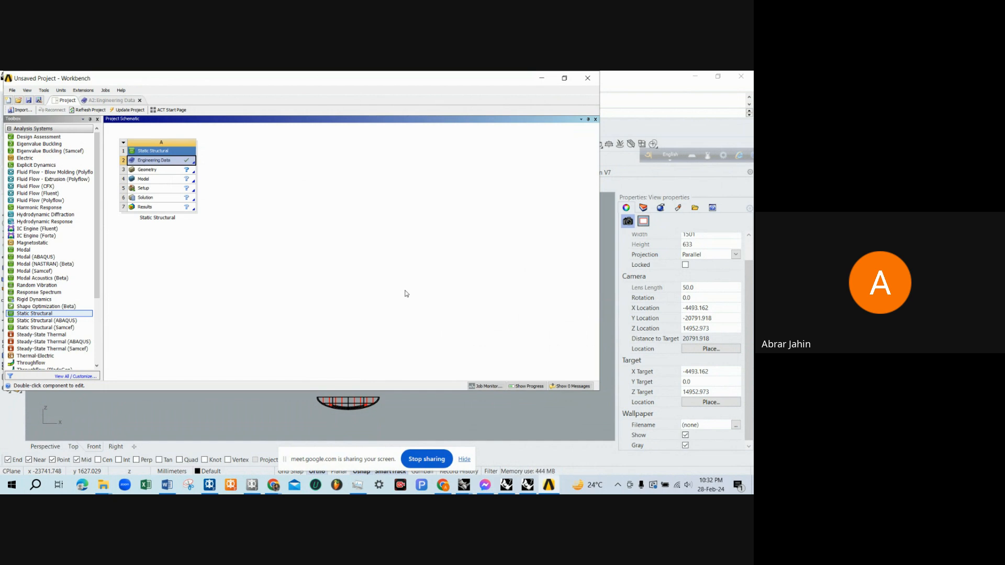
Start importing a geometry file into the Static Structural system and browse to Software training > oval canoe training on drive D.
click(167, 175)
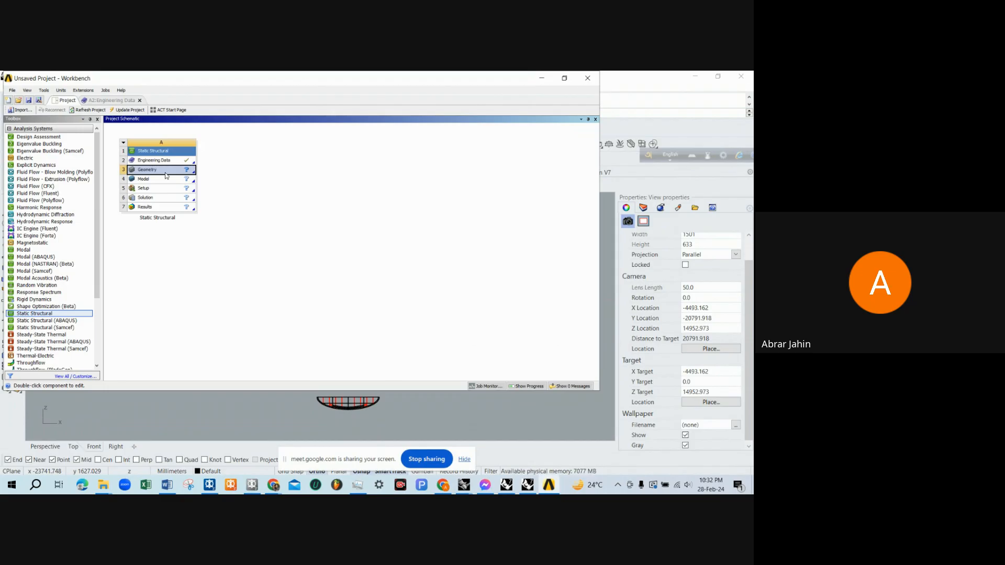
right_click(167, 175)
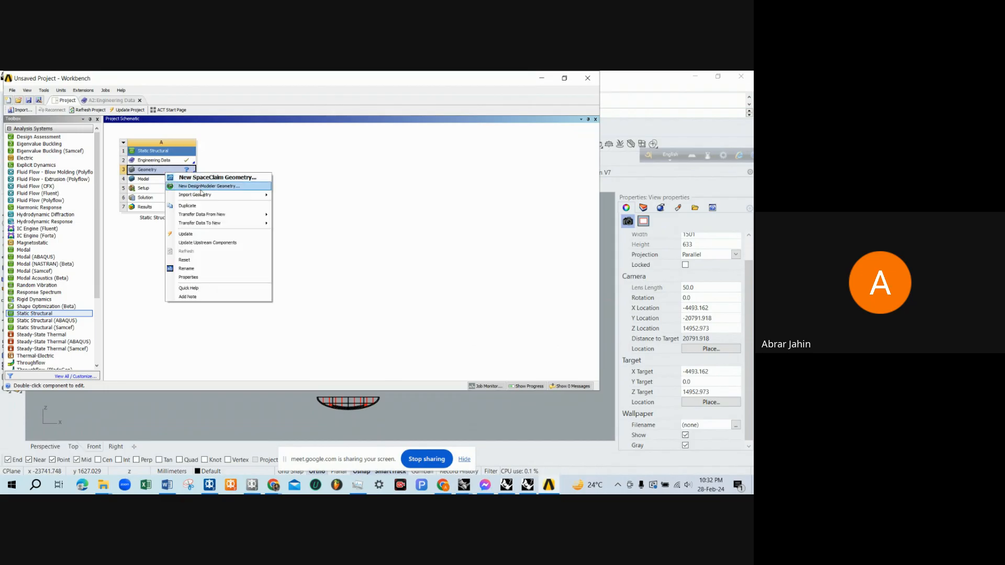
mouse_move(201, 195)
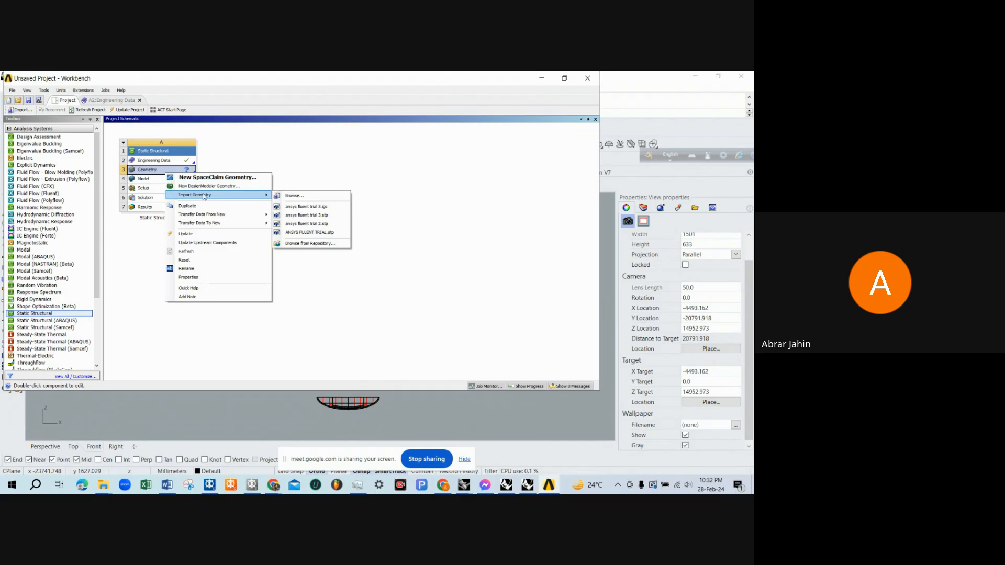
click(293, 197)
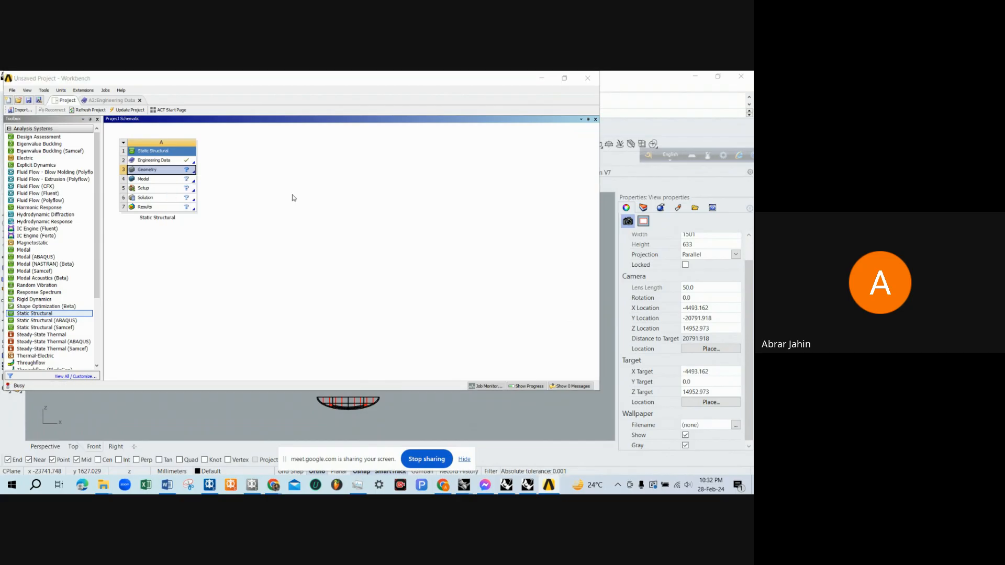
click(117, 110)
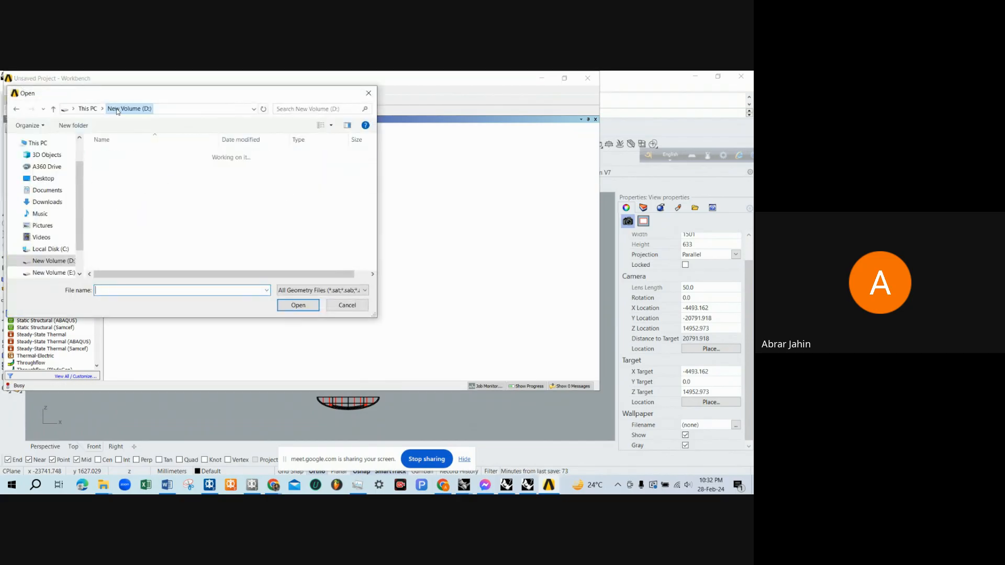
scroll(167, 214, down, 3)
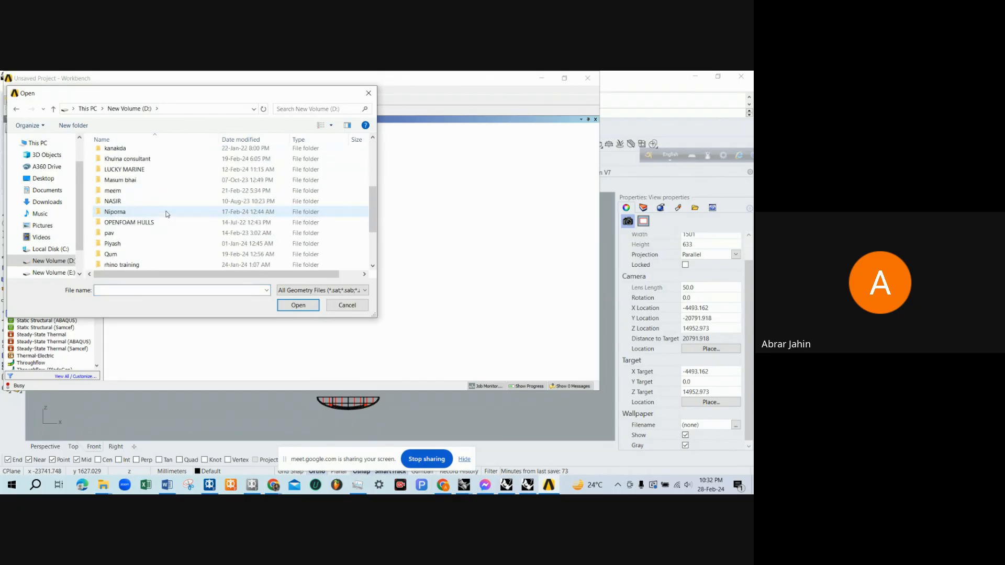
scroll(167, 214, down, 2)
double_click(153, 223)
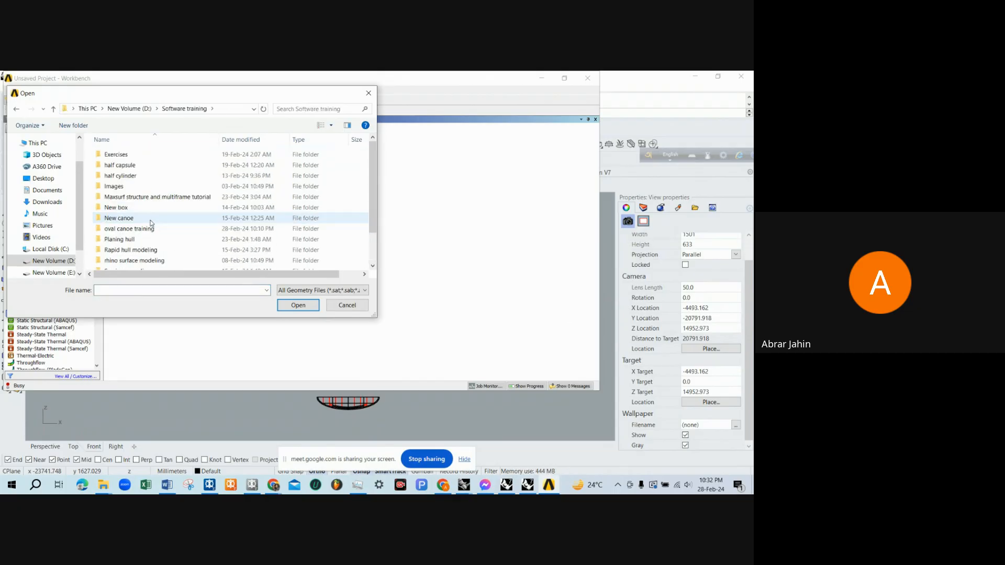
scroll(150, 224, down, 2)
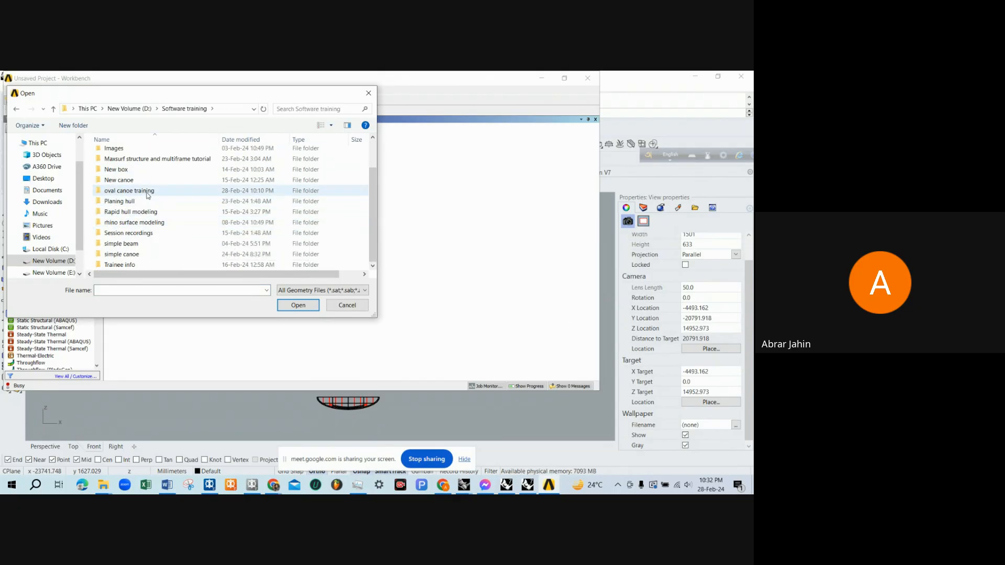
double_click(148, 195)
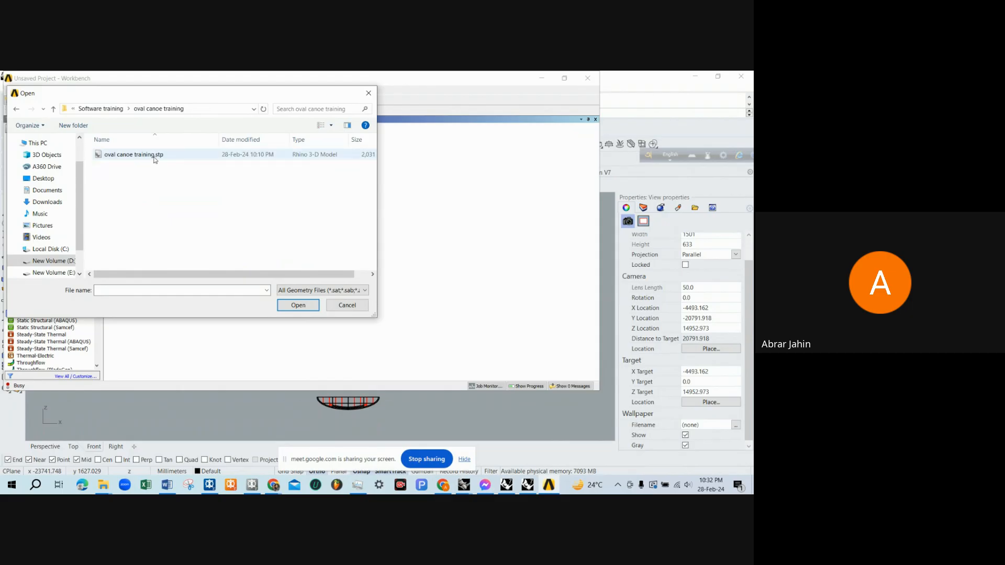
Check the supported geometry file types and import oval canoe training.stp as the analysis geometry.
click(300, 291)
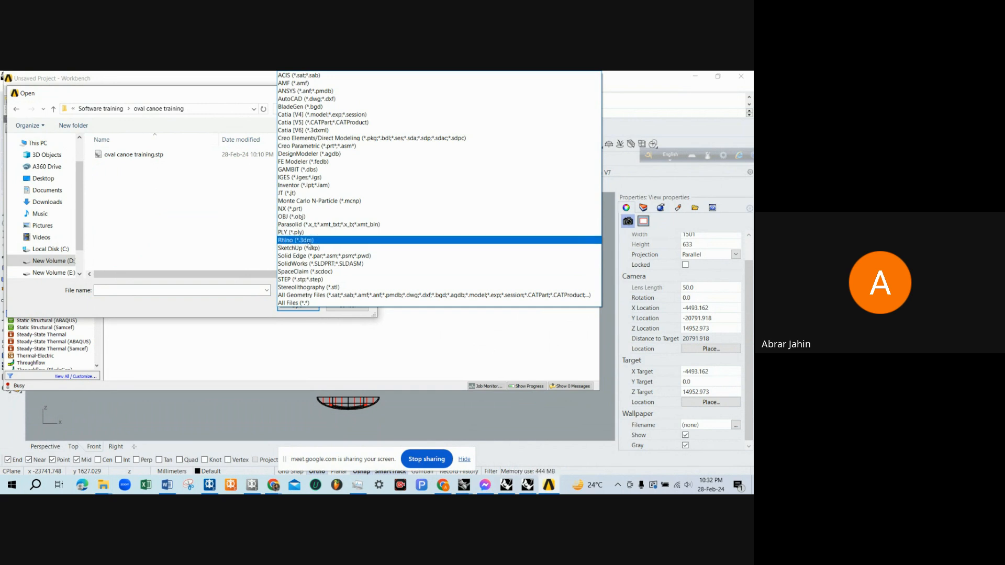
click(171, 201)
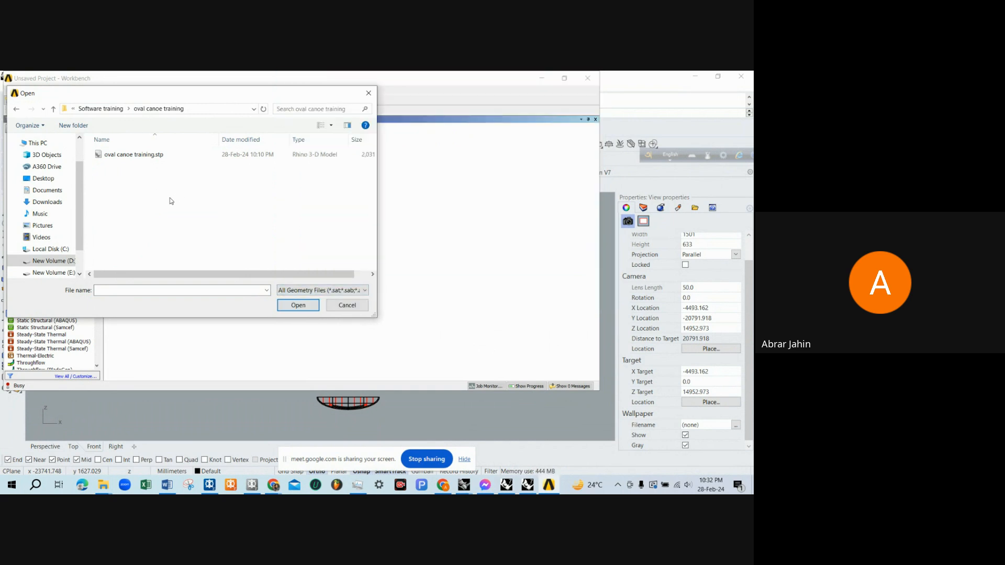
double_click(143, 155)
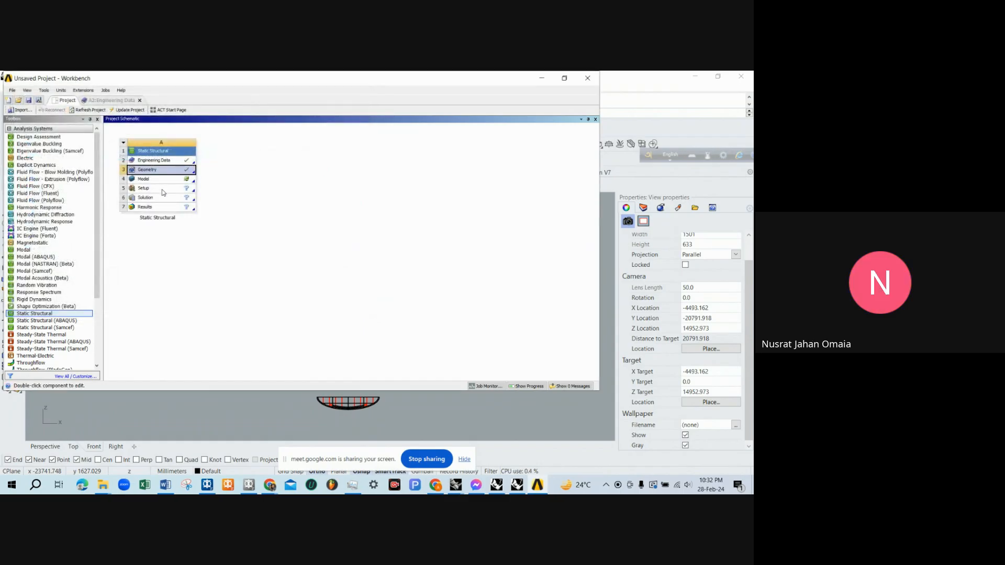
click(226, 265)
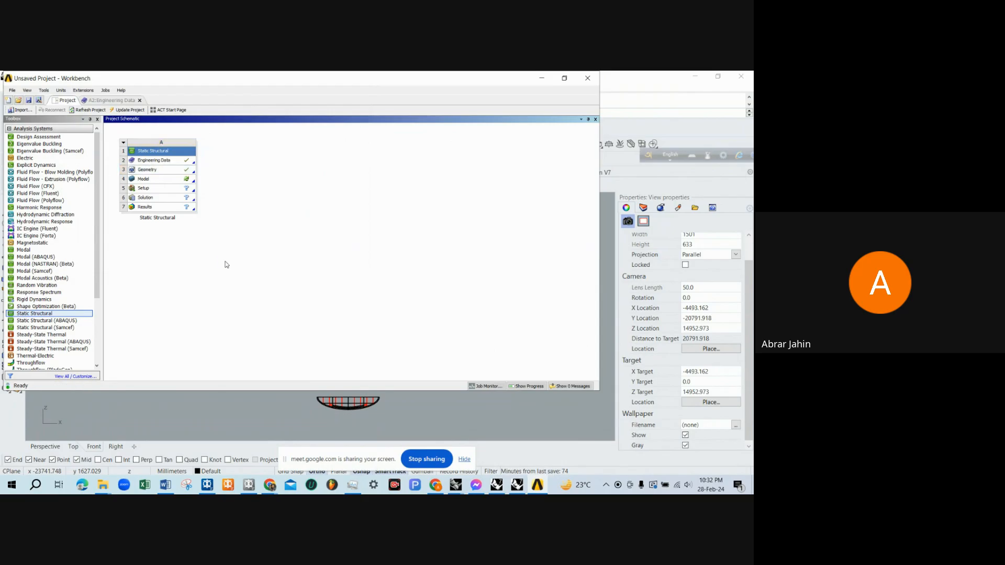
Open the Static Structural system's Model in Mechanical.
mouse_move(517, 490)
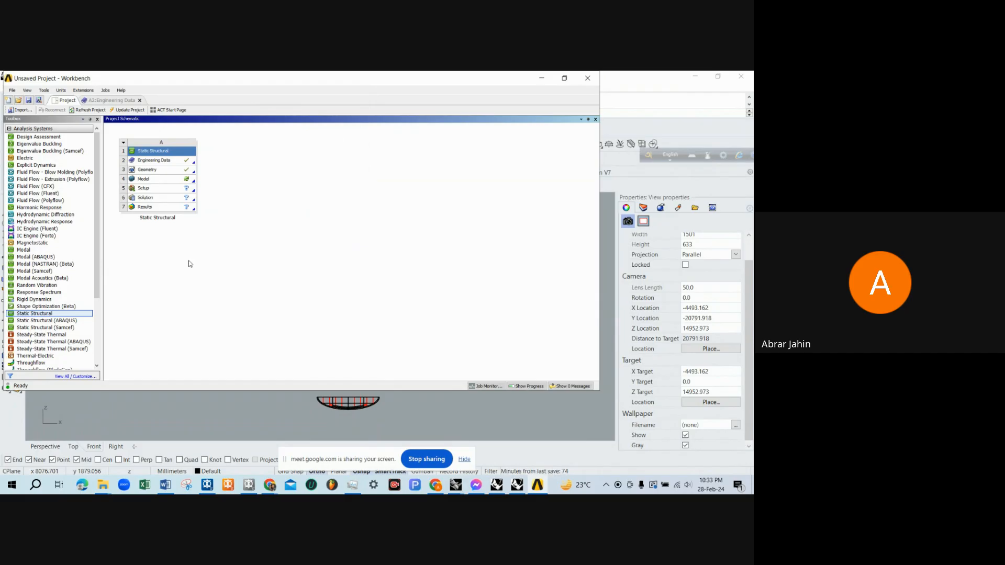
click(169, 183)
double_click(169, 183)
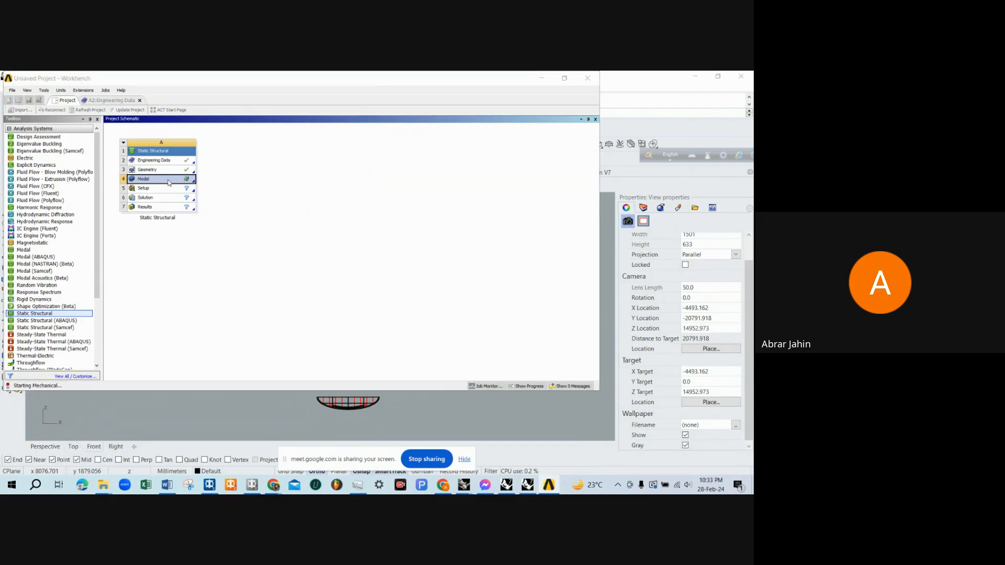
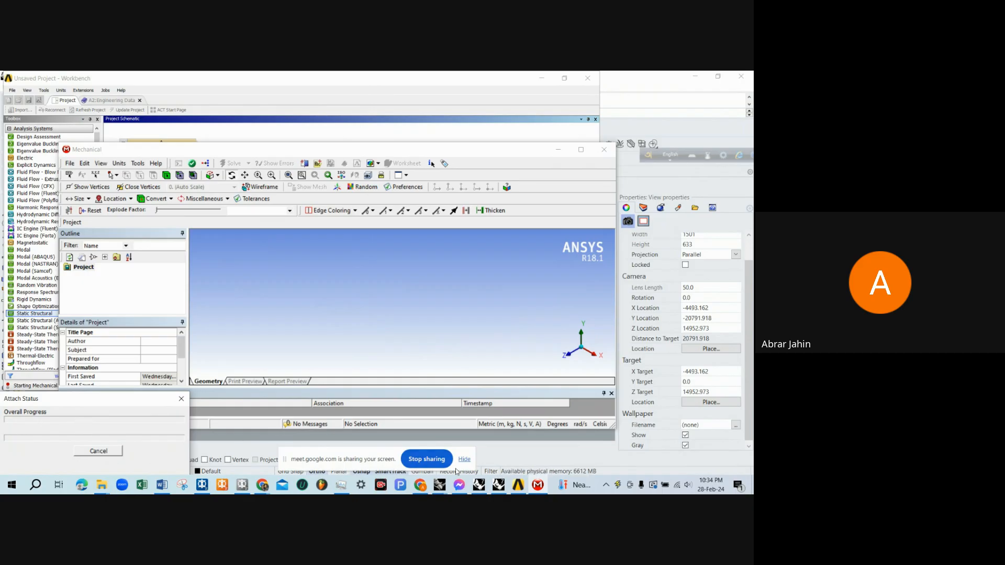
Switch to Rhino 7, save ansys plate thickness.3dm as a Rhino 4 file and close it without saving further changes.
click(479, 485)
key(ctrl+s)
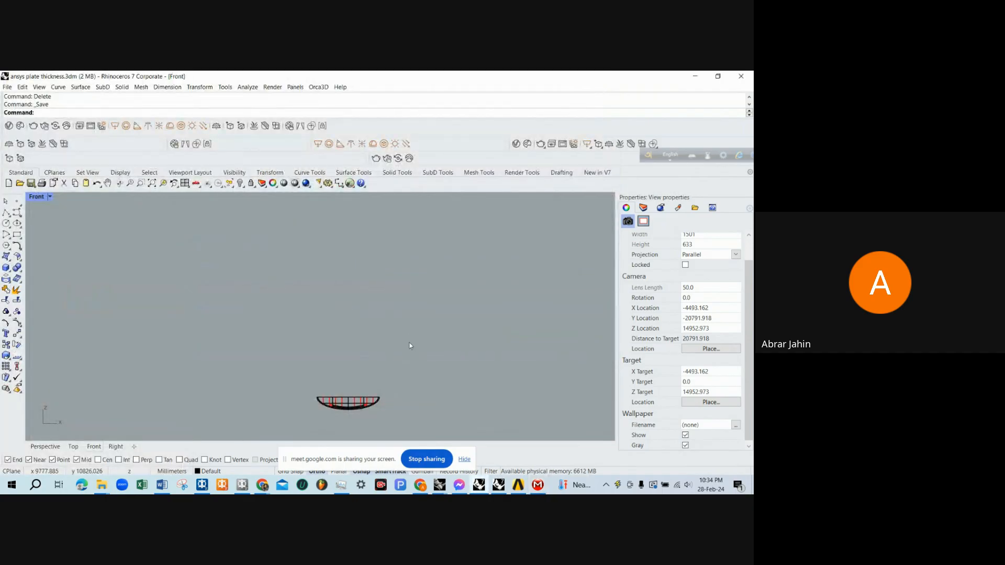
key(y)
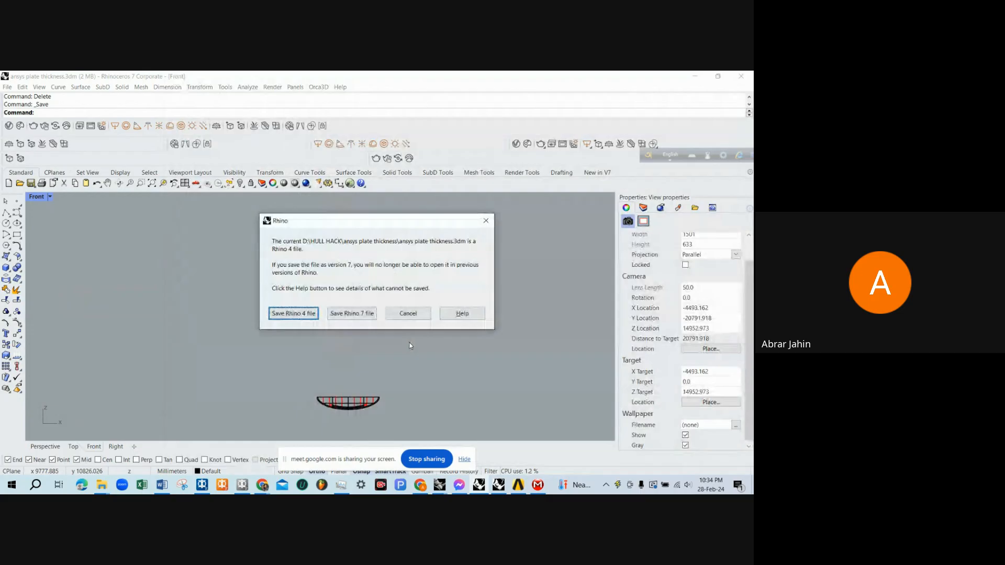
key(Return)
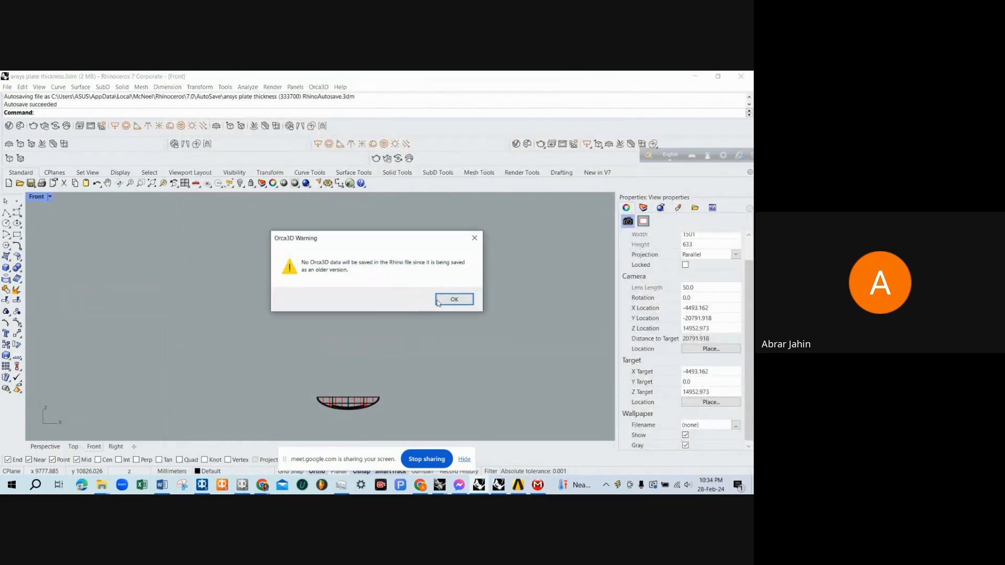
click(441, 303)
click(741, 76)
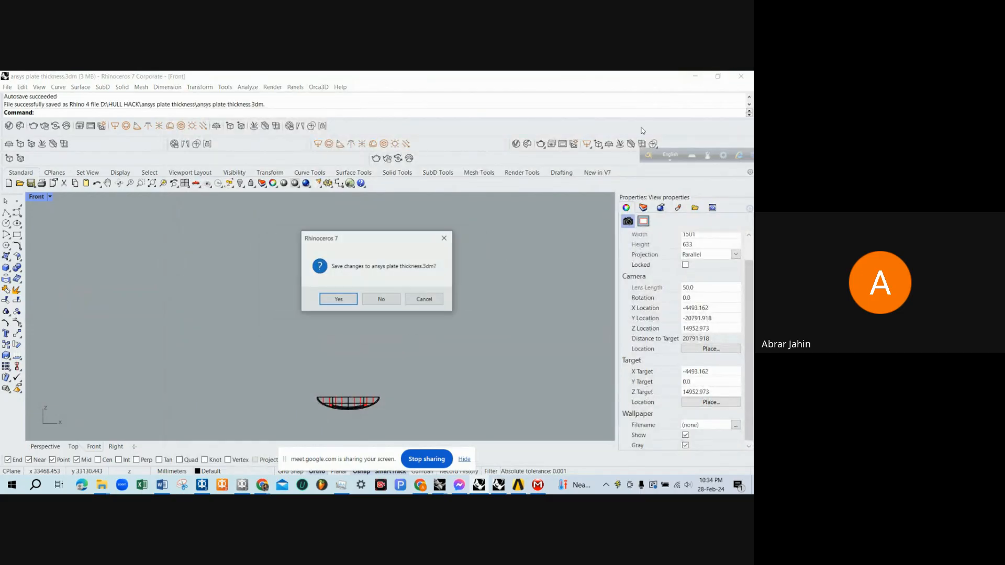
click(380, 299)
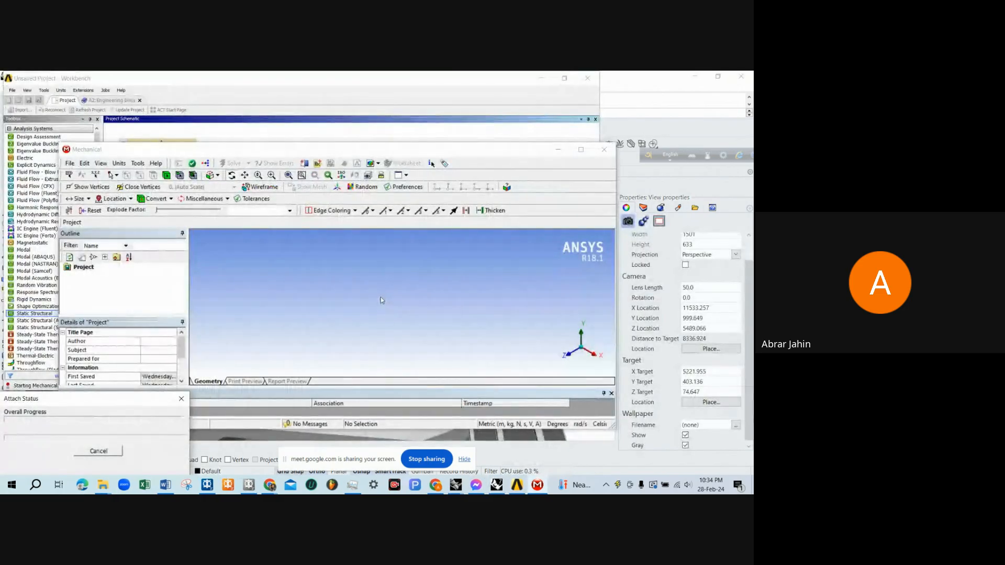
Switch to the remaining Rhino 7 window with the planing hull model and close it without saving changes.
click(497, 484)
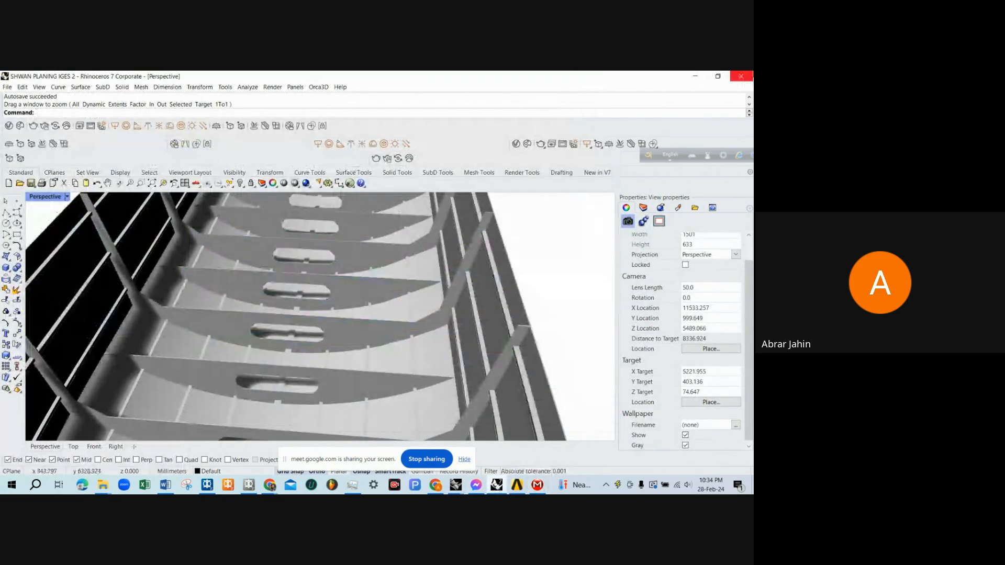
click(741, 76)
click(381, 299)
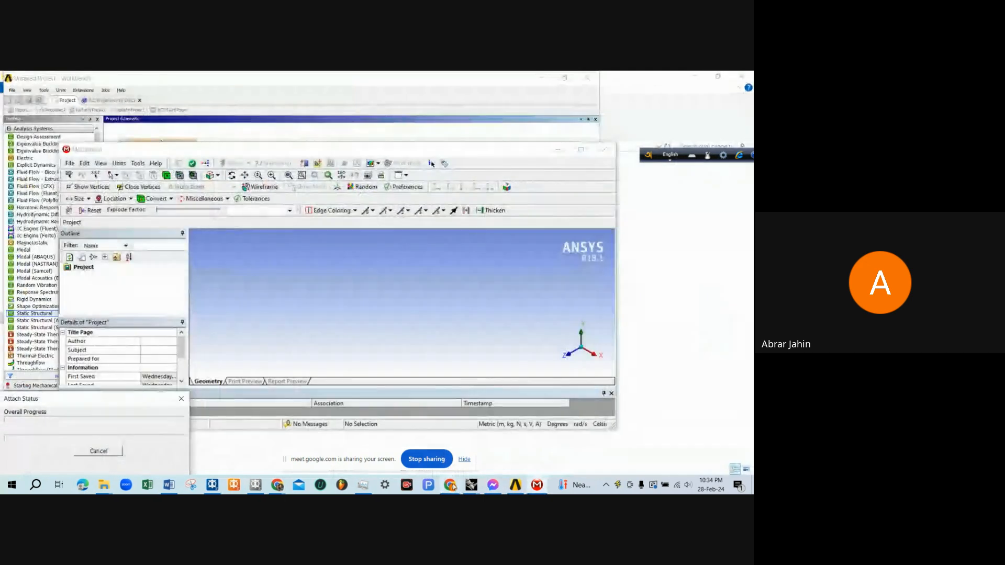
Switch to Rhino 4 and close ansys fluent trial 3.3dm, dismissing the update offer and saving the changes.
click(467, 489)
click(517, 444)
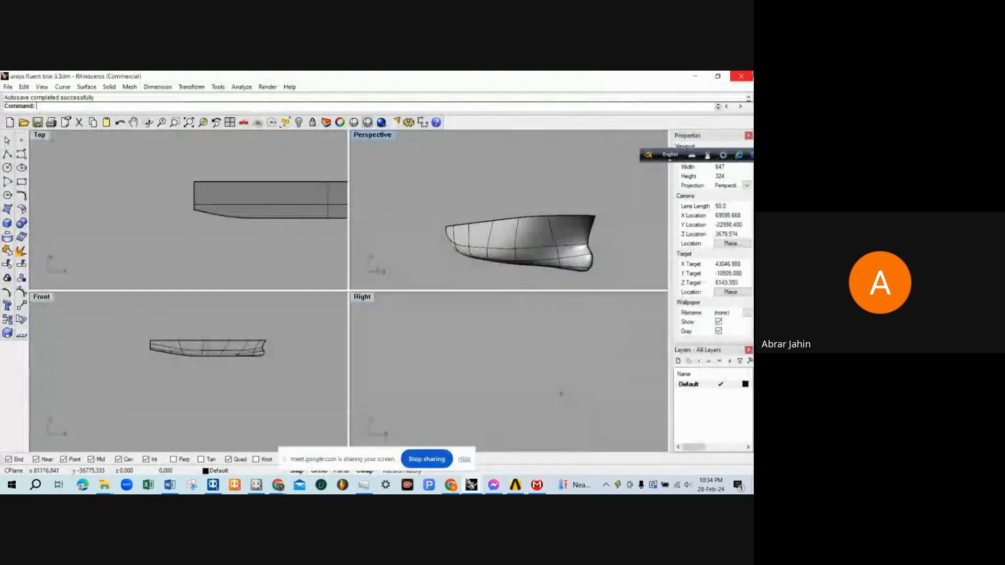
click(741, 76)
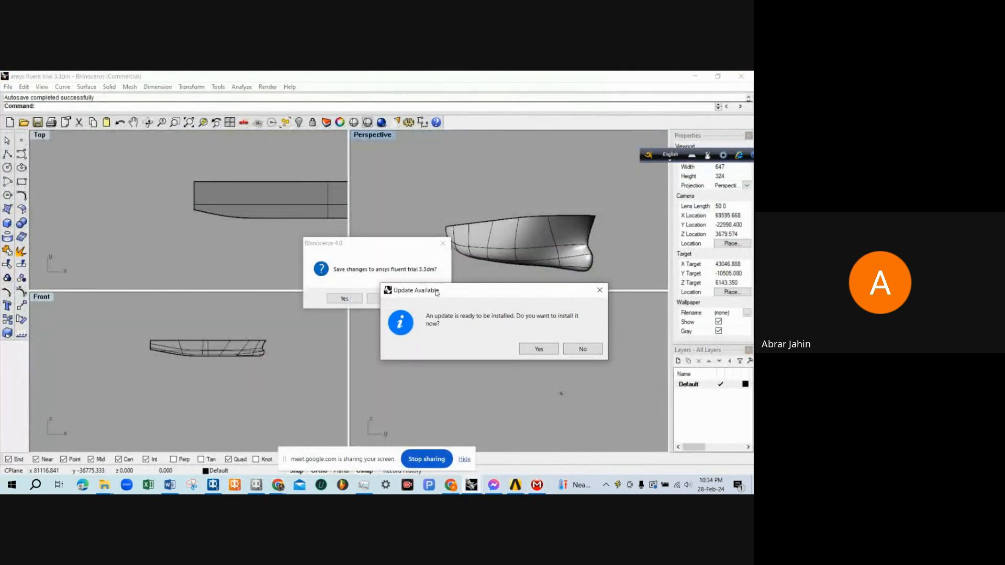
click(600, 290)
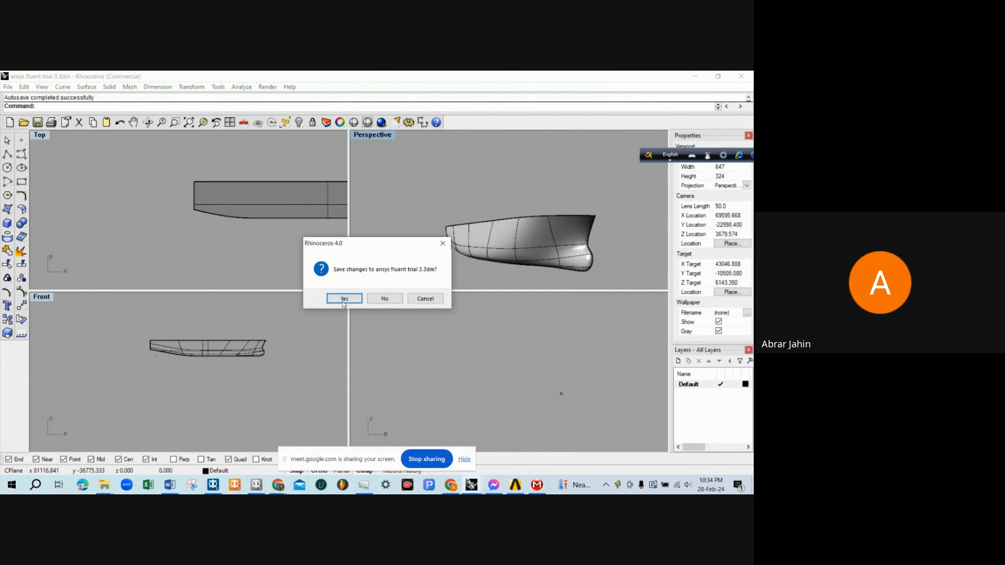
click(344, 299)
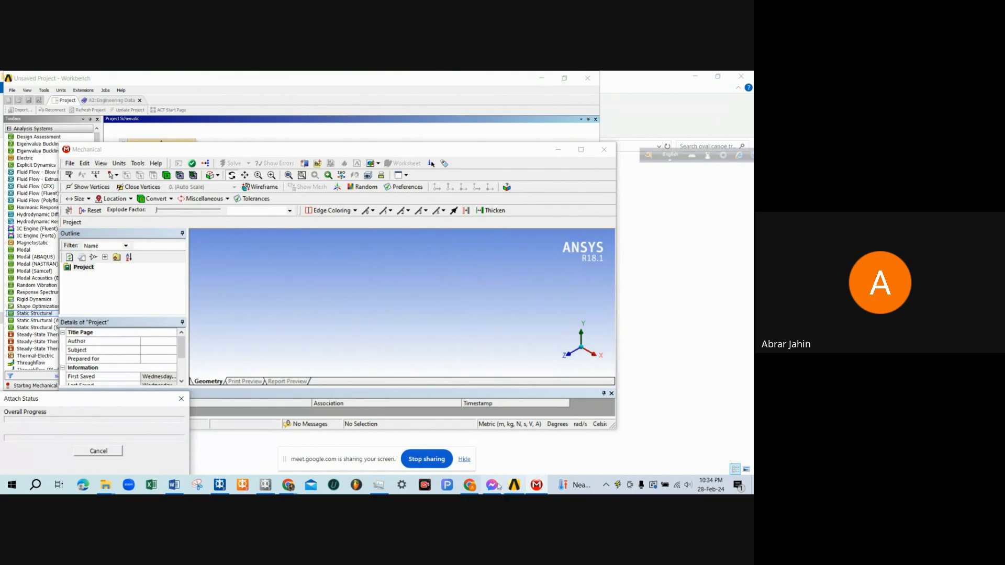
Move the Attach Status window over the Mechanical graphics area.
mouse_move(470, 487)
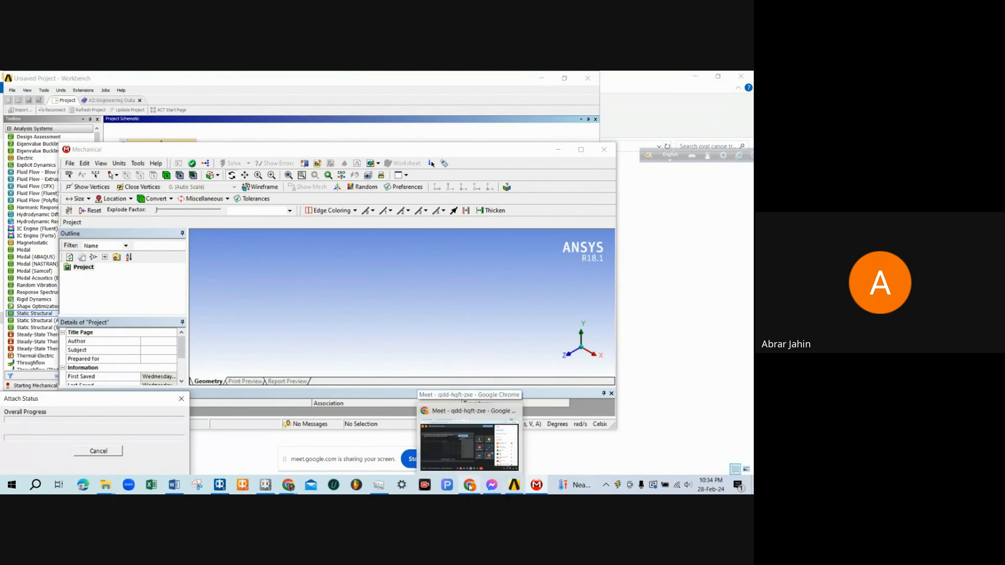
drag(109, 400, 333, 316)
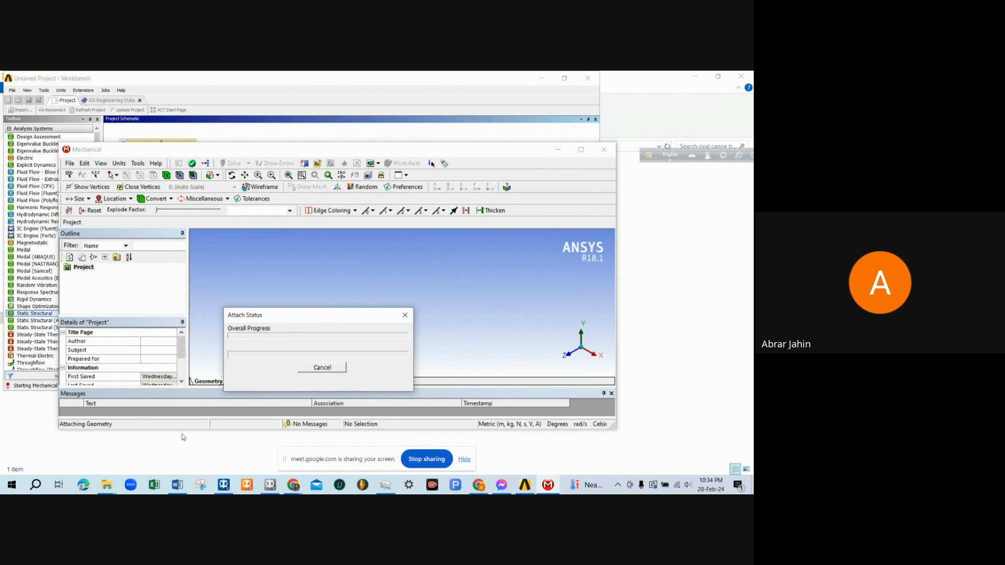
Switch to File Explorer and open simple canoe.3dm from the simple canoe folder inside Software training.
mouse_move(108, 488)
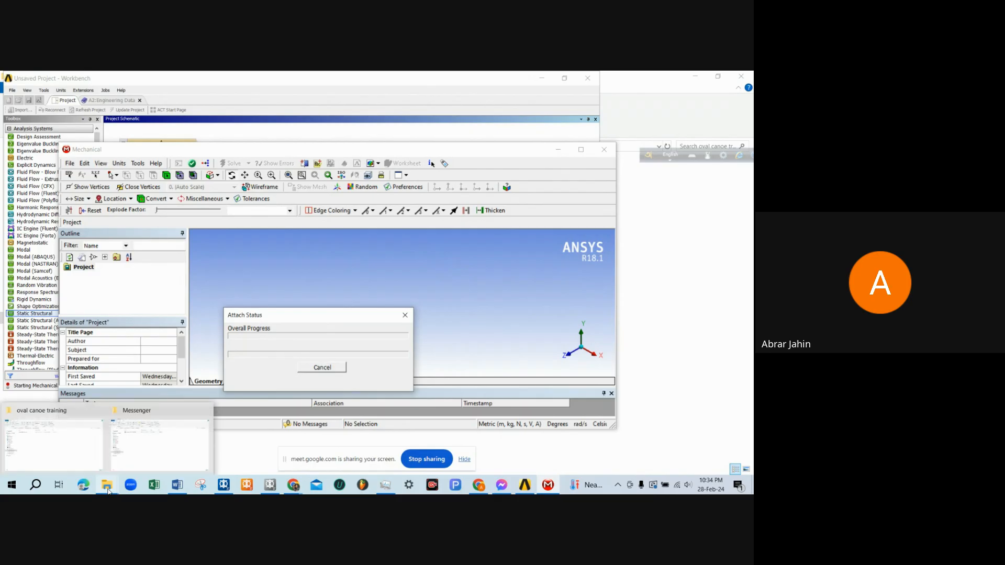
click(83, 453)
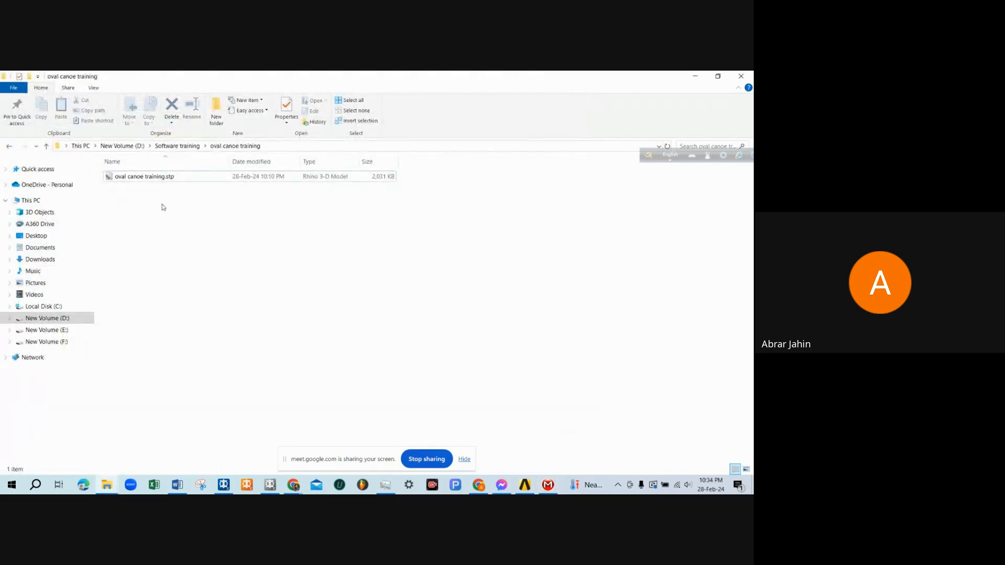
click(160, 178)
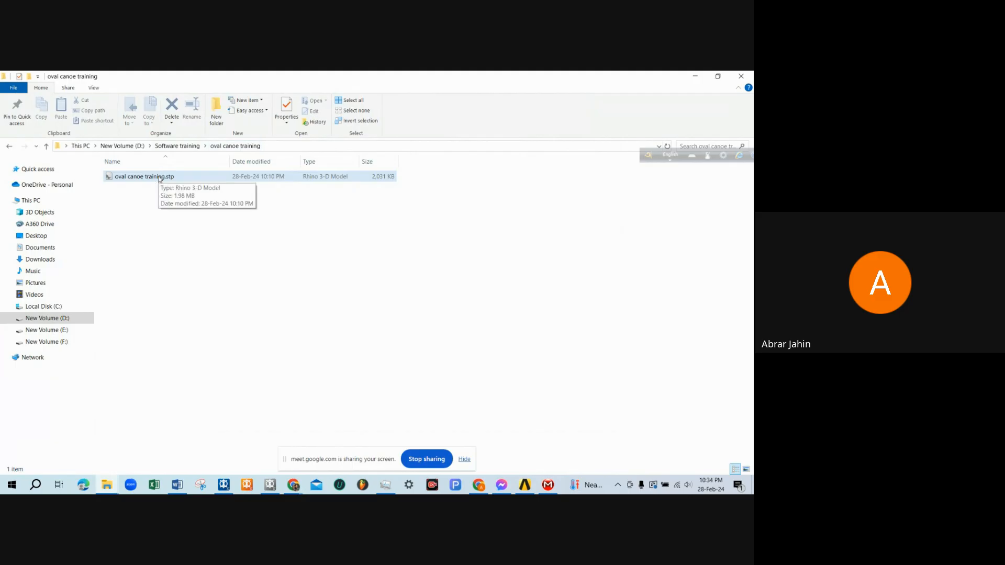
click(177, 146)
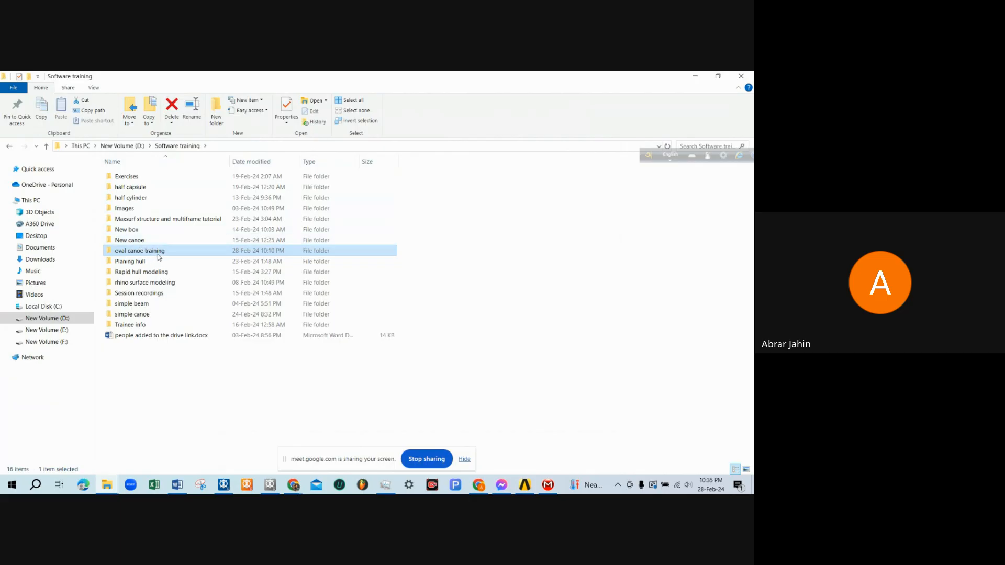
double_click(151, 314)
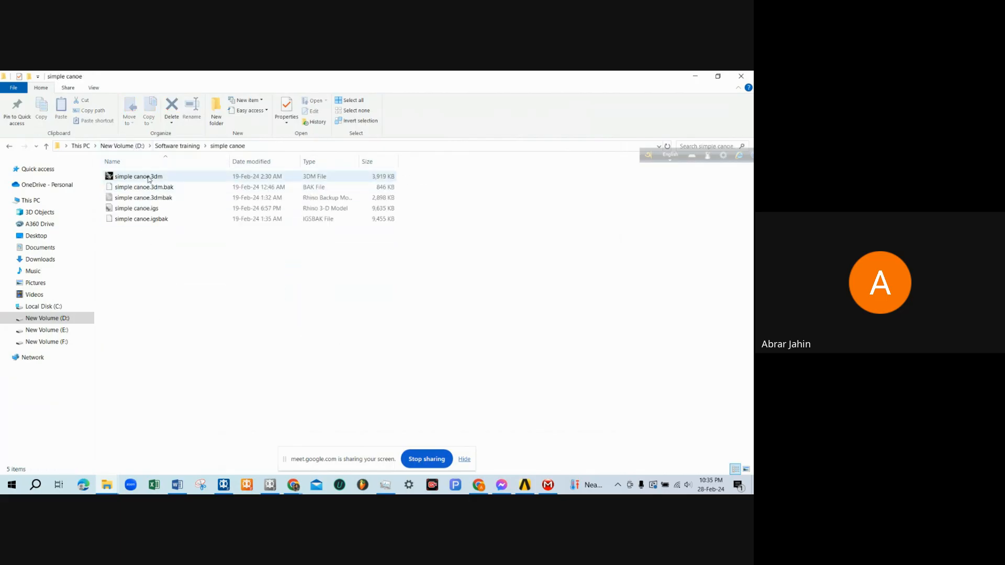
double_click(148, 178)
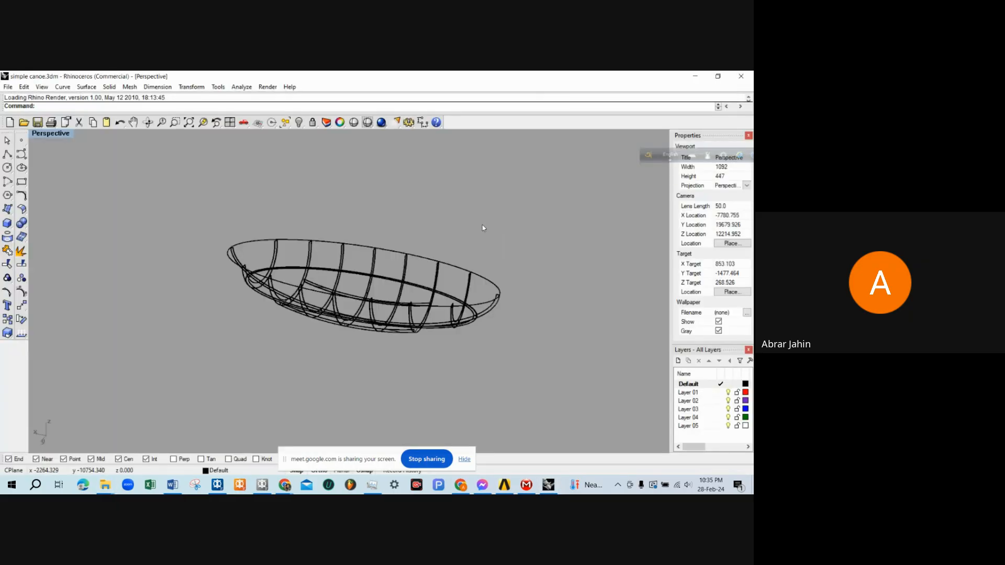
Show the simple canoe model shaded and examine closely how the inner frames meet the hull's upper edge.
right_drag(400, 214, 366, 209)
middle_click(371, 207)
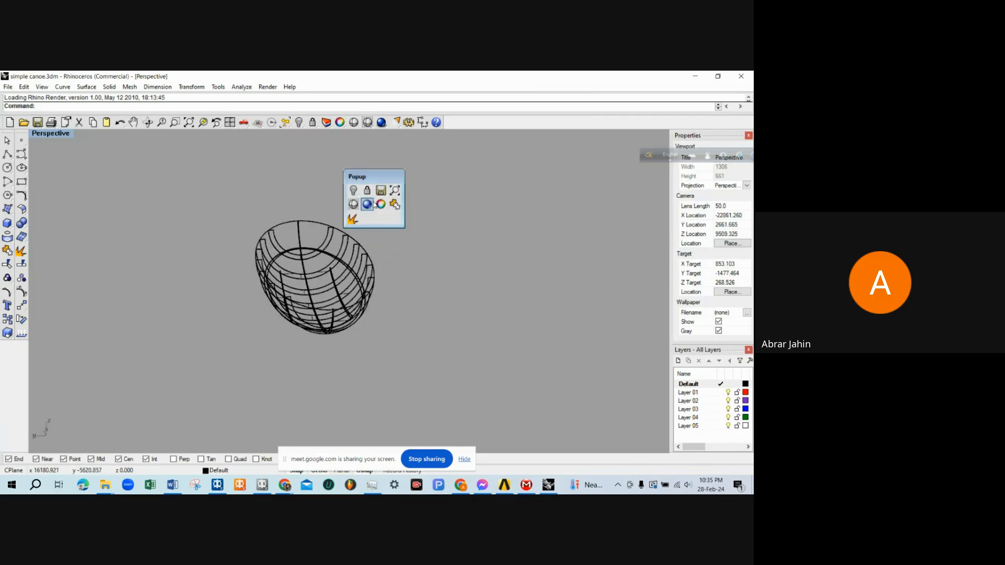
click(368, 204)
scroll(367, 237, up, 10)
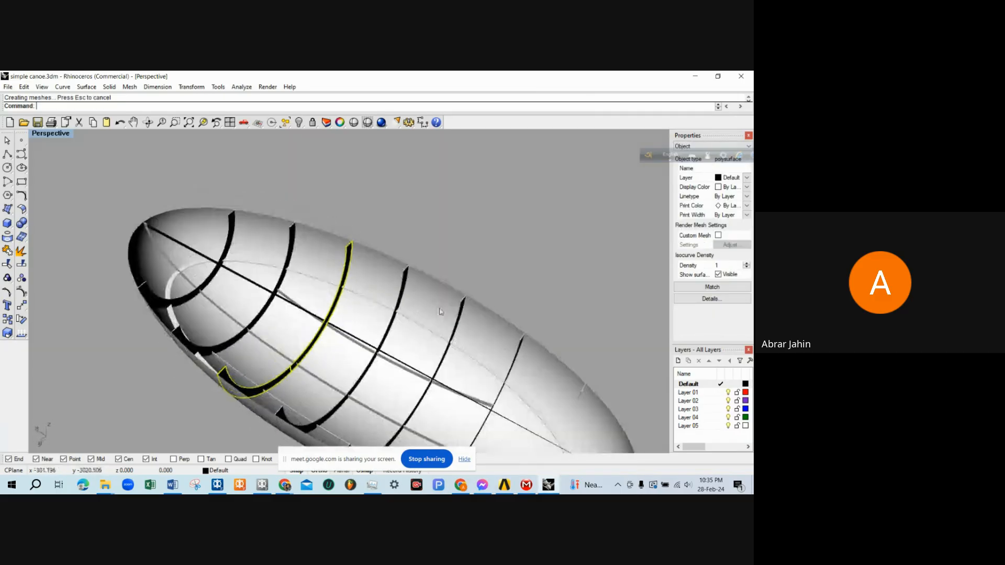
click(367, 238)
scroll(368, 241, up, 8)
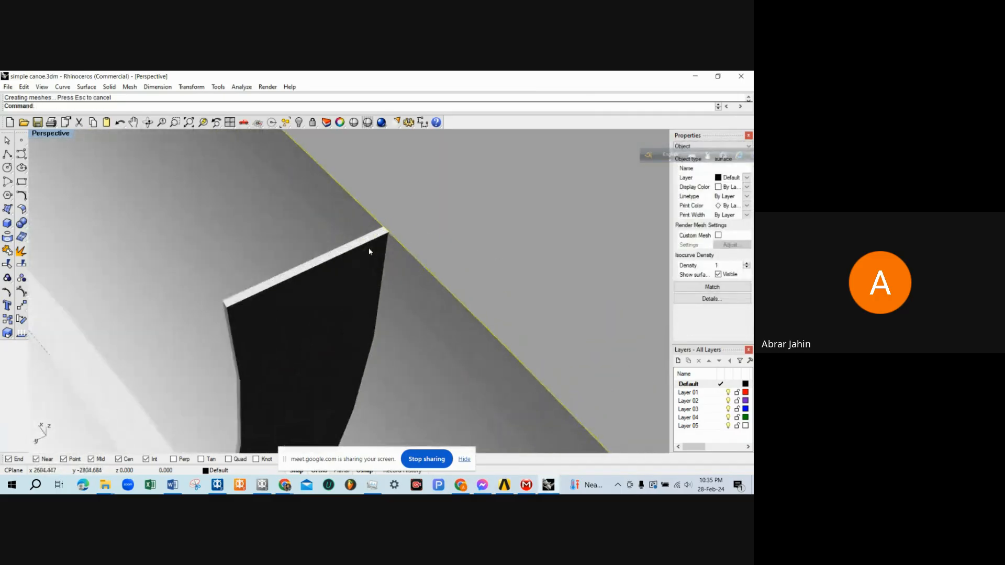
scroll(379, 242, down, 10)
Close simple canoe.3dm without saving changes, then return to the Static Structural Mechanical window and maximize it.
click(741, 76)
click(381, 299)
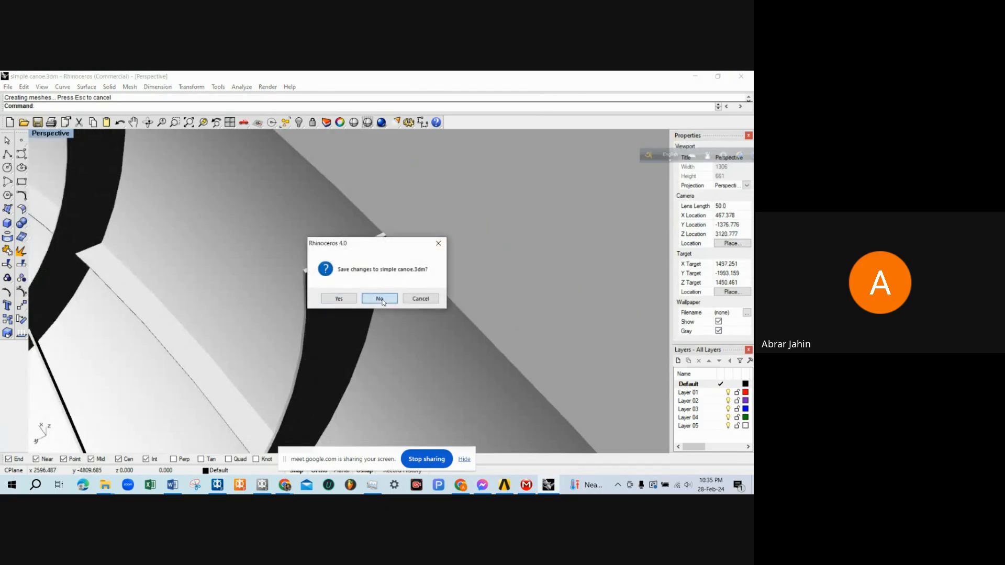
click(546, 485)
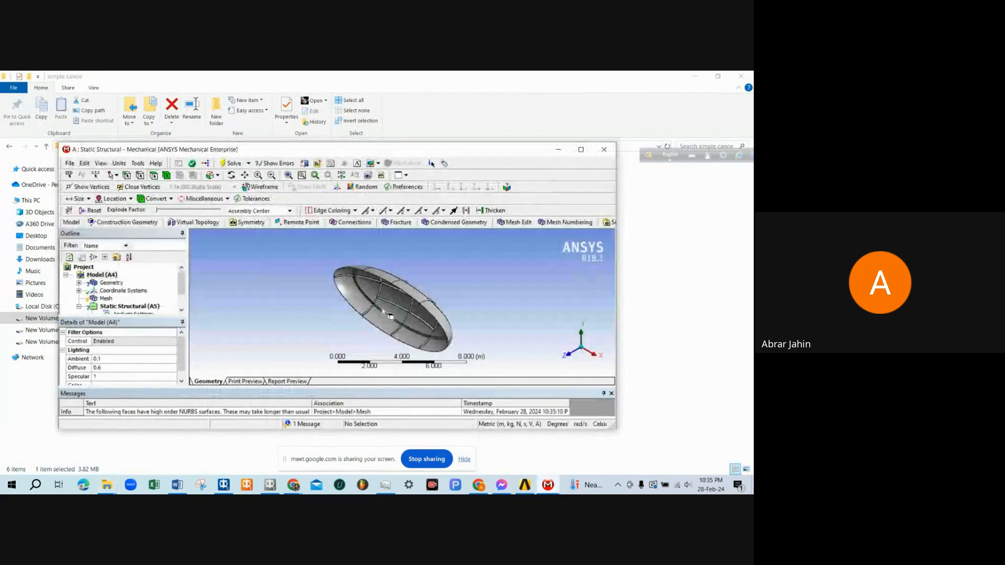
click(582, 149)
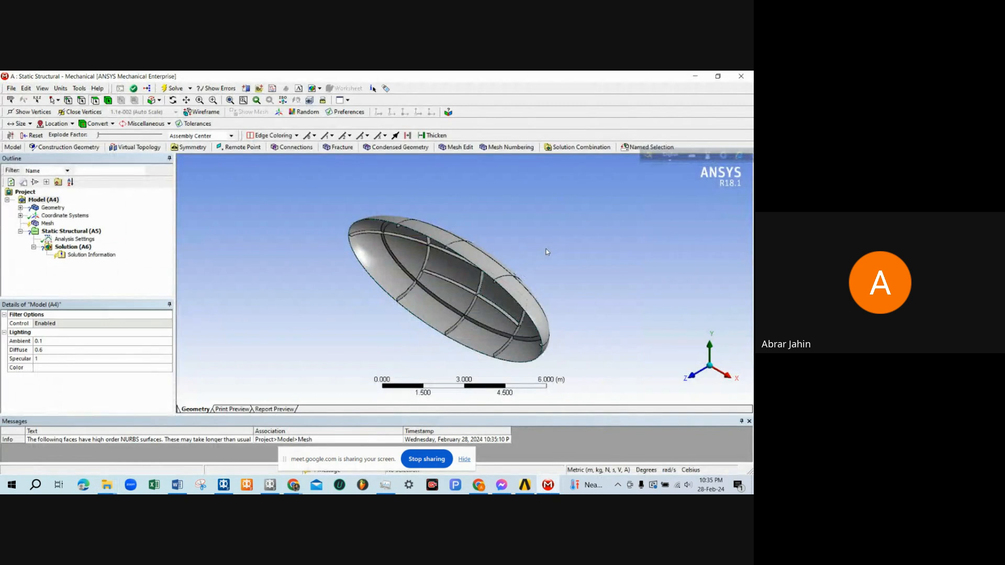
Assign Structural Steel as the material of the Document body under Geometry.
scroll(568, 235, up, 6)
scroll(512, 278, down, 6)
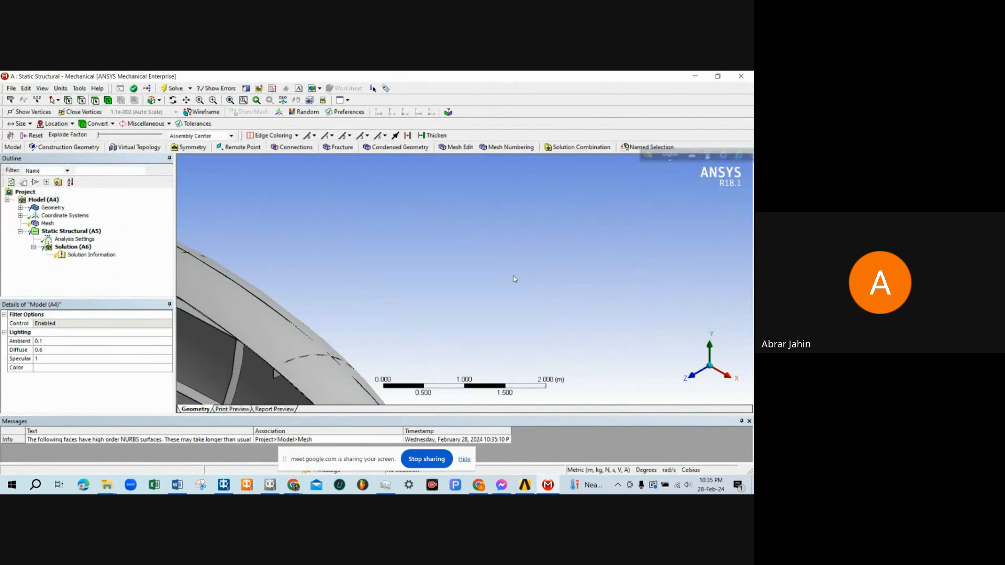
scroll(507, 278, down, 2)
middle_drag(464, 267, 533, 256)
scroll(453, 273, up, 4)
scroll(533, 256, down, 5)
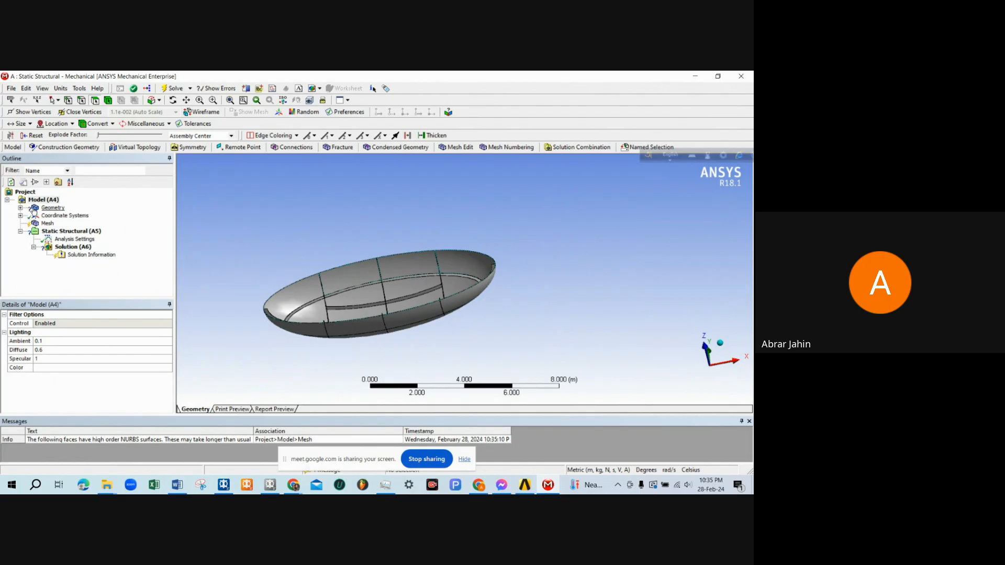
click(21, 208)
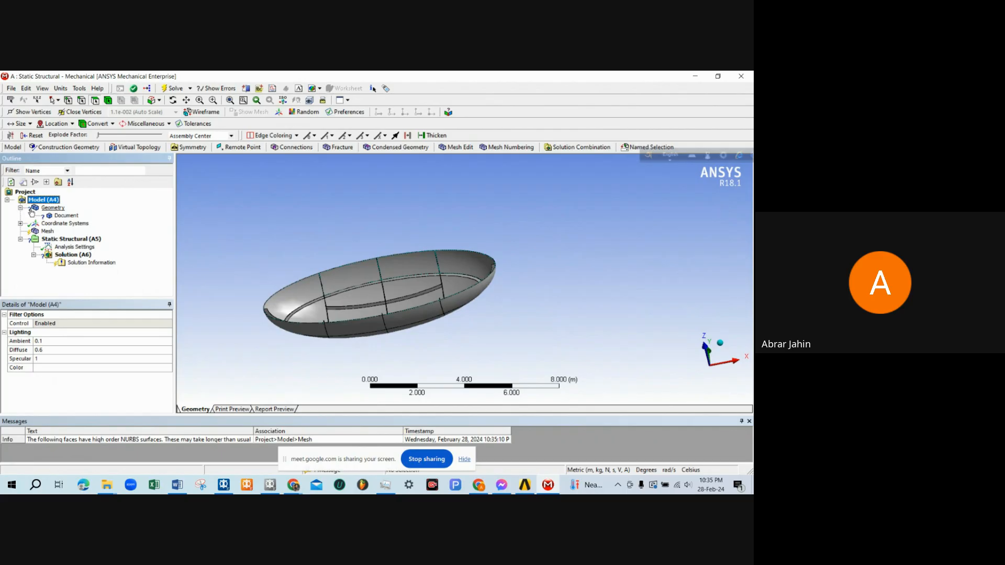
click(62, 216)
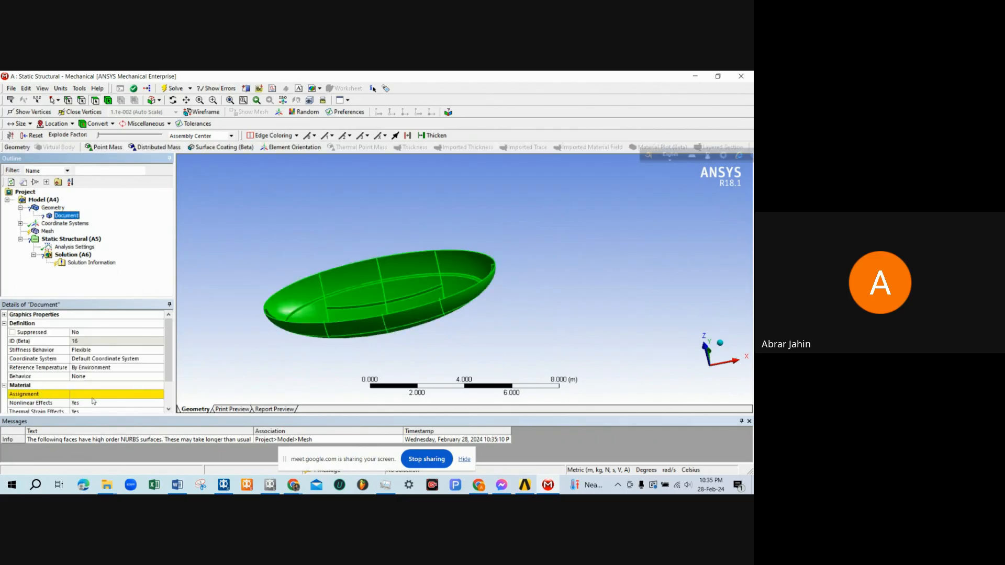
click(52, 207)
click(66, 216)
click(156, 396)
click(159, 395)
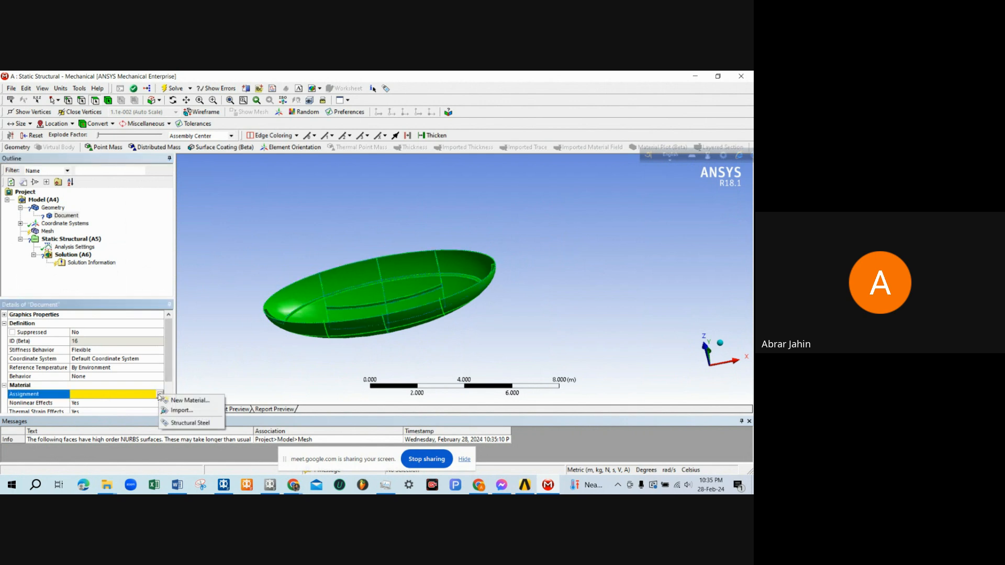
click(190, 424)
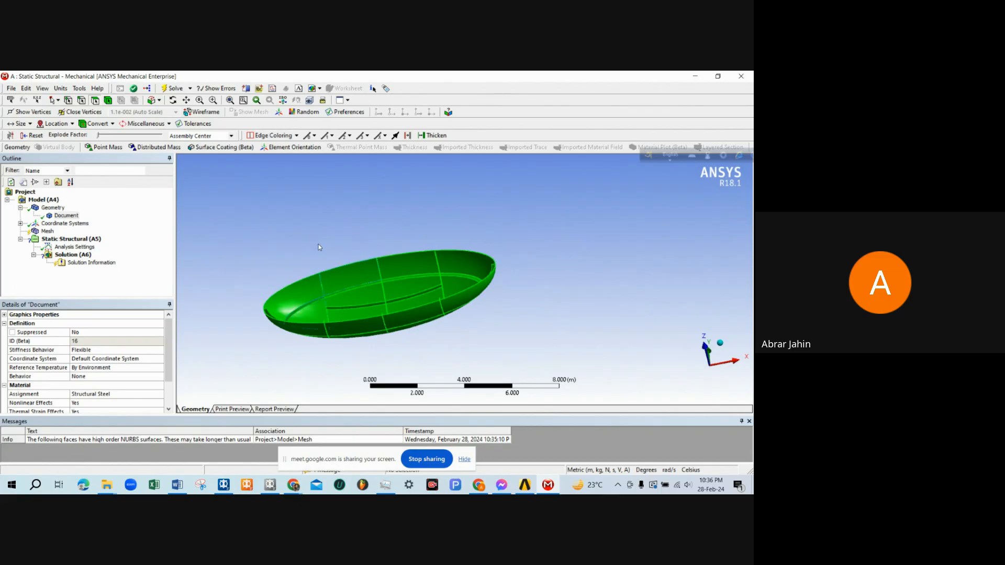
Generate the canoe's mesh with the default mesh settings.
middle_drag(518, 231, 433, 269)
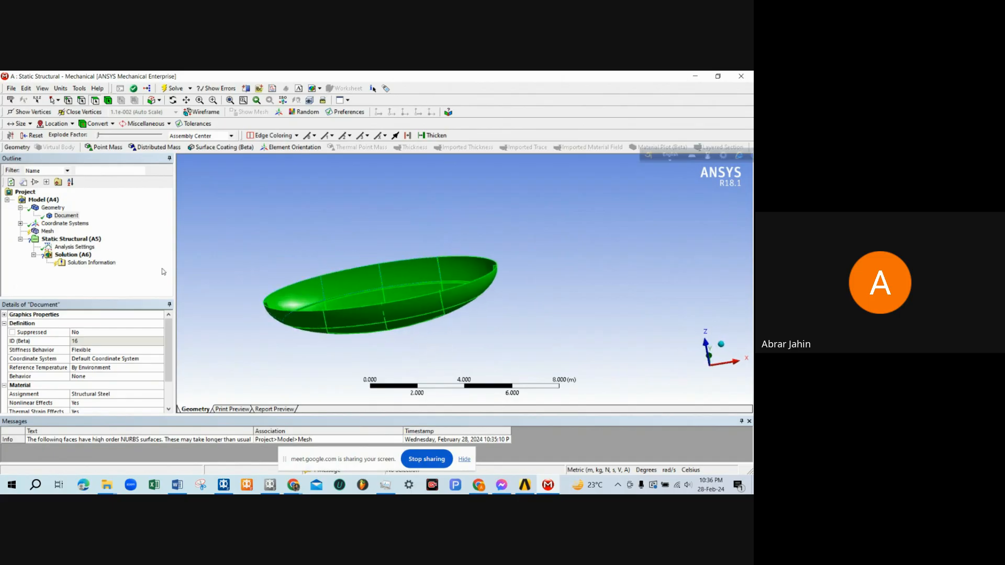
click(45, 231)
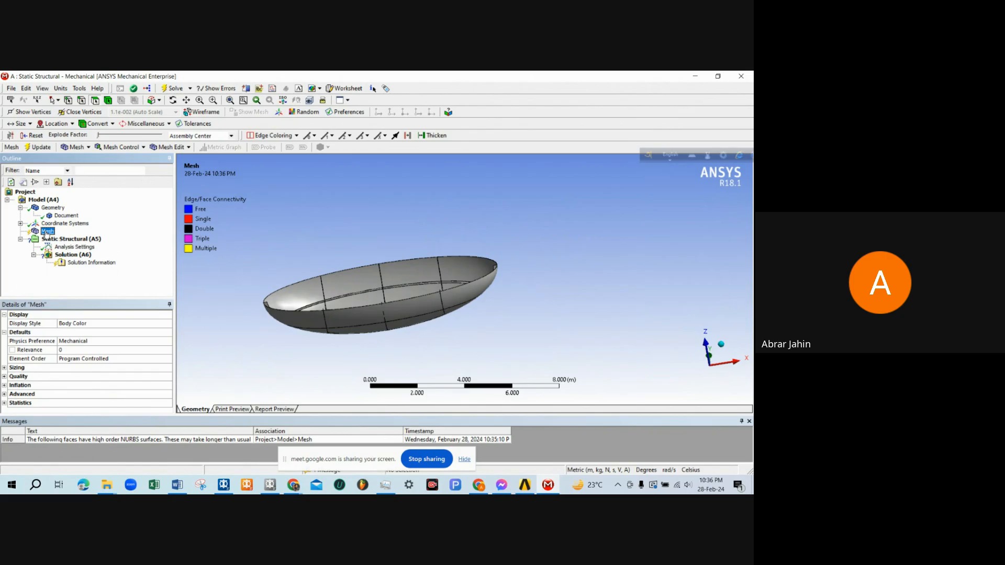
right_click(46, 234)
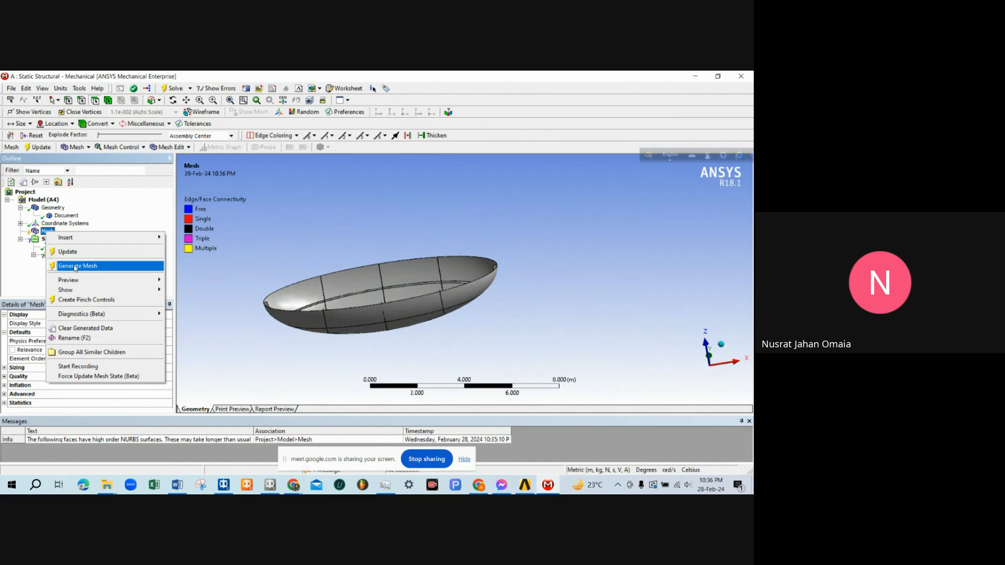
click(76, 267)
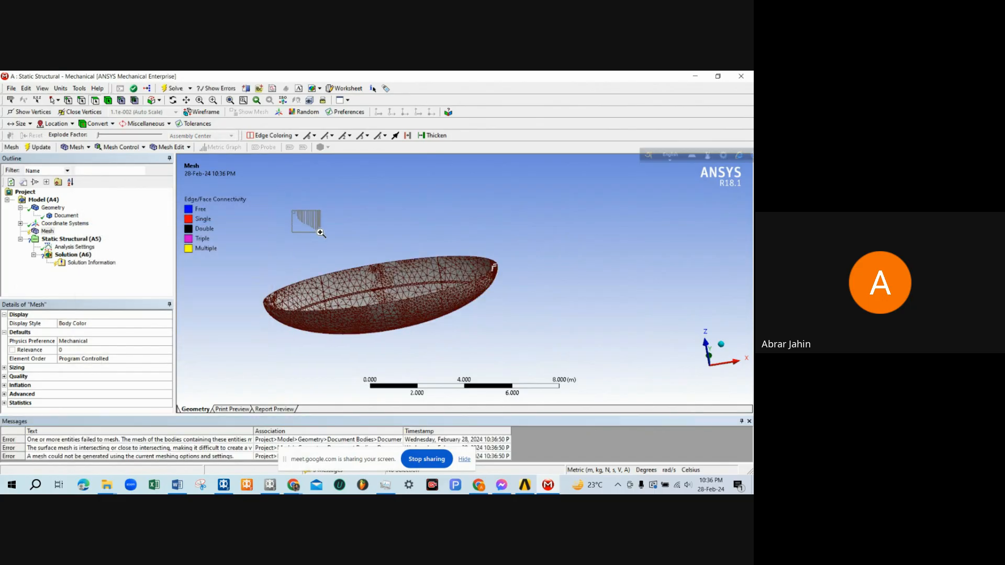
Examine the mesh on the hull shell, transverse frames and centreline stiffener, up close and from several angles.
right_drag(321, 232, 319, 232)
scroll(327, 221, down, 10)
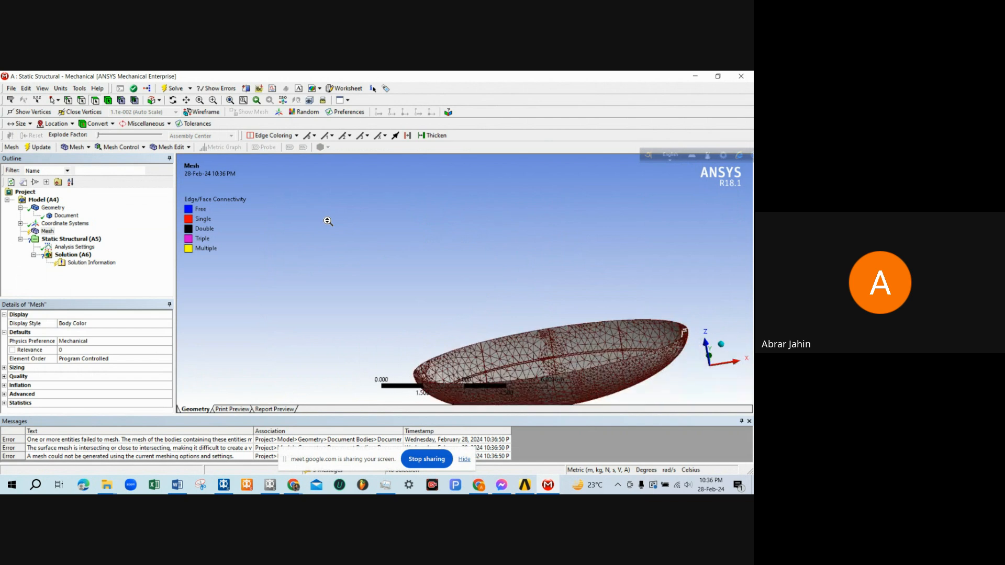
scroll(328, 221, down, 5)
middle_drag(592, 299, 586, 334)
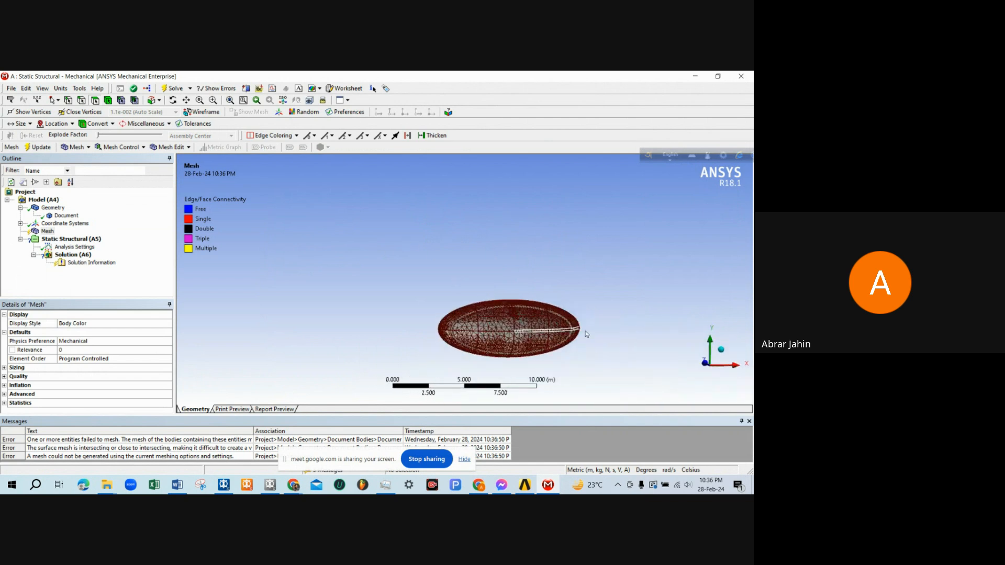
scroll(586, 334, up, 3)
scroll(577, 349, down, 2)
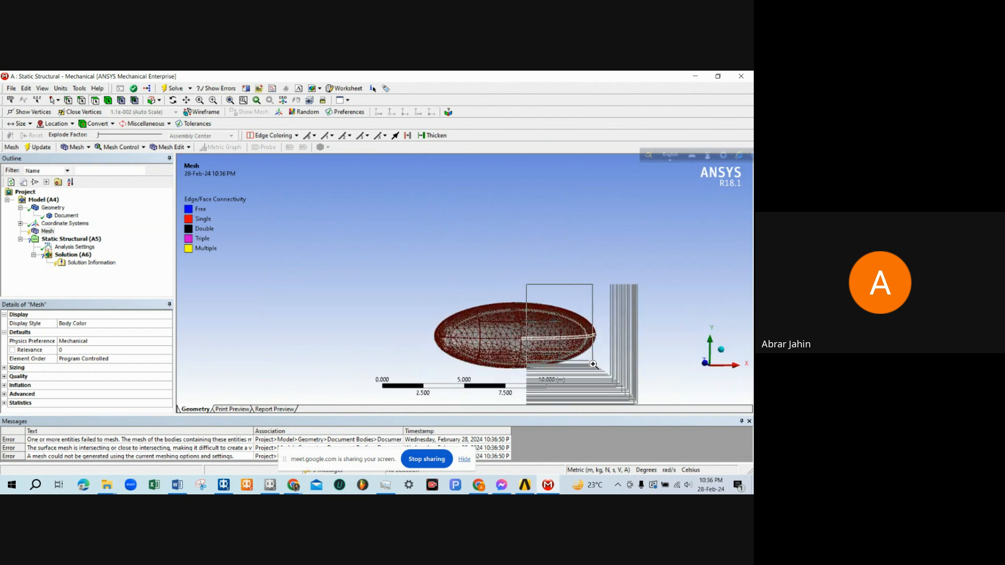
right_drag(491, 280, 604, 378)
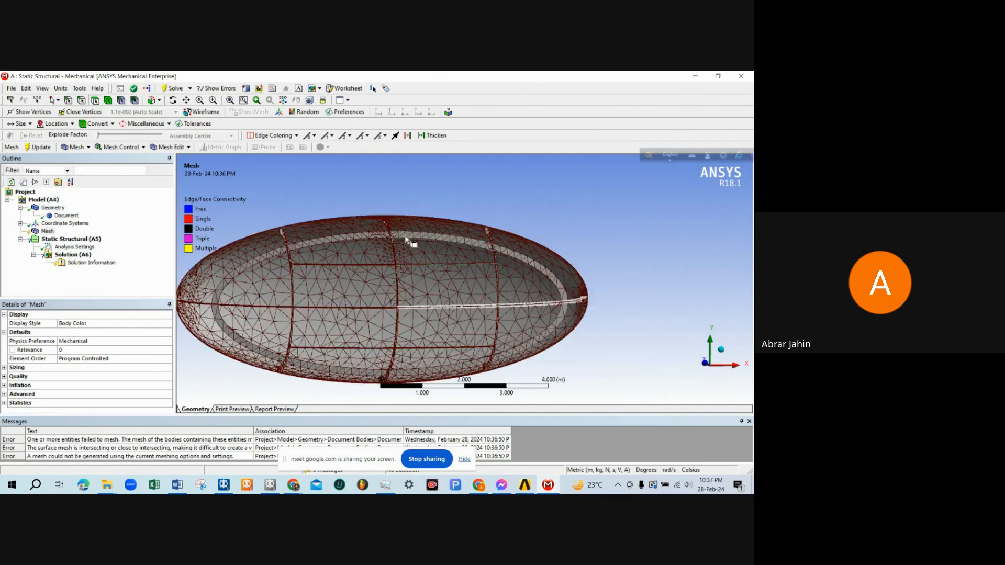
right_drag(377, 210, 563, 383)
middle_drag(536, 346, 541, 354)
right_drag(556, 214, 588, 252)
right_drag(503, 224, 605, 294)
middle_drag(605, 294, 548, 299)
scroll(548, 299, down, 10)
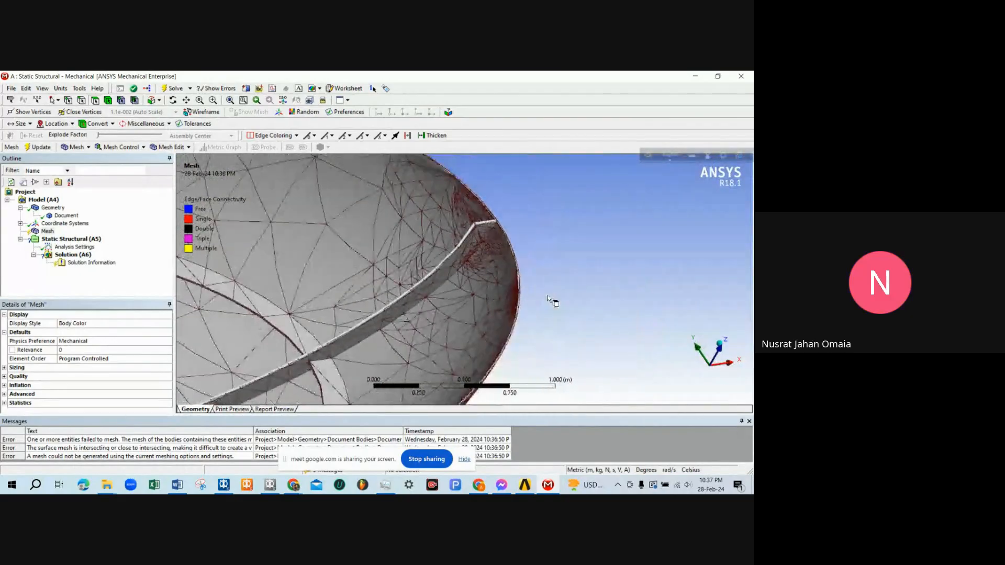
scroll(546, 281, down, 3)
scroll(546, 280, up, 3)
right_drag(251, 213, 428, 366)
scroll(408, 309, down, 3)
middle_drag(410, 312, 369, 317)
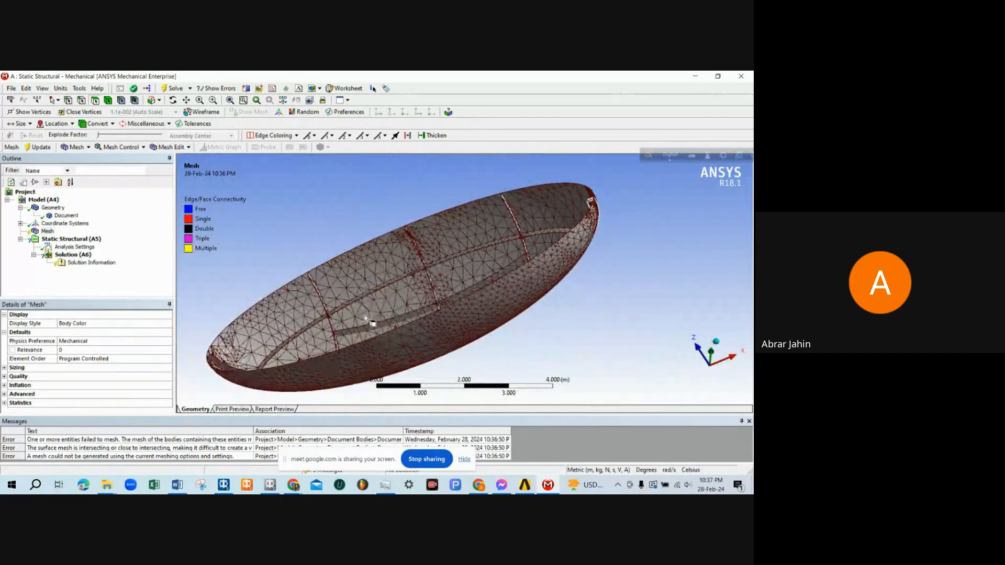
scroll(364, 269, up, 2)
scroll(362, 266, down, 2)
scroll(342, 224, up, 10)
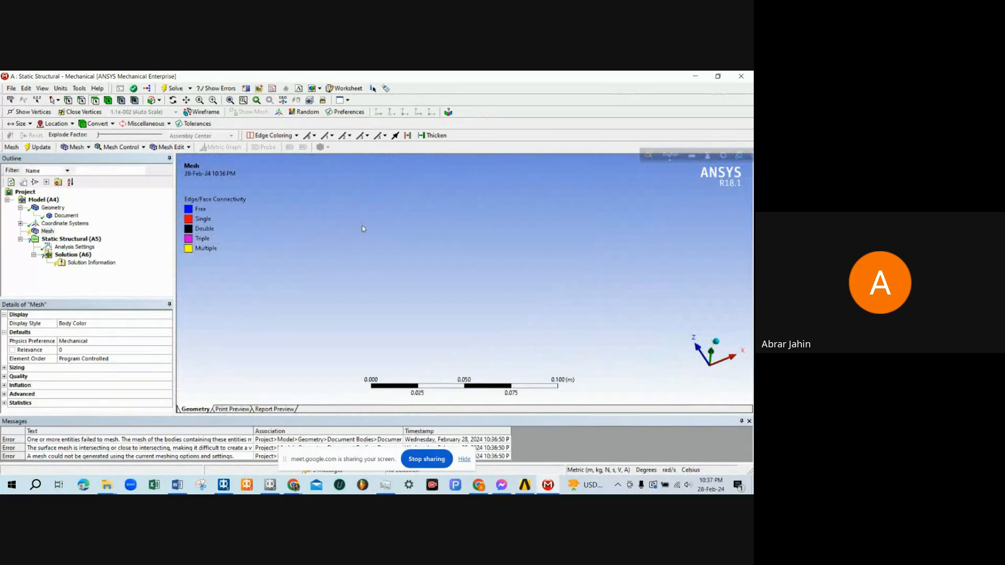
scroll(355, 225, down, 12)
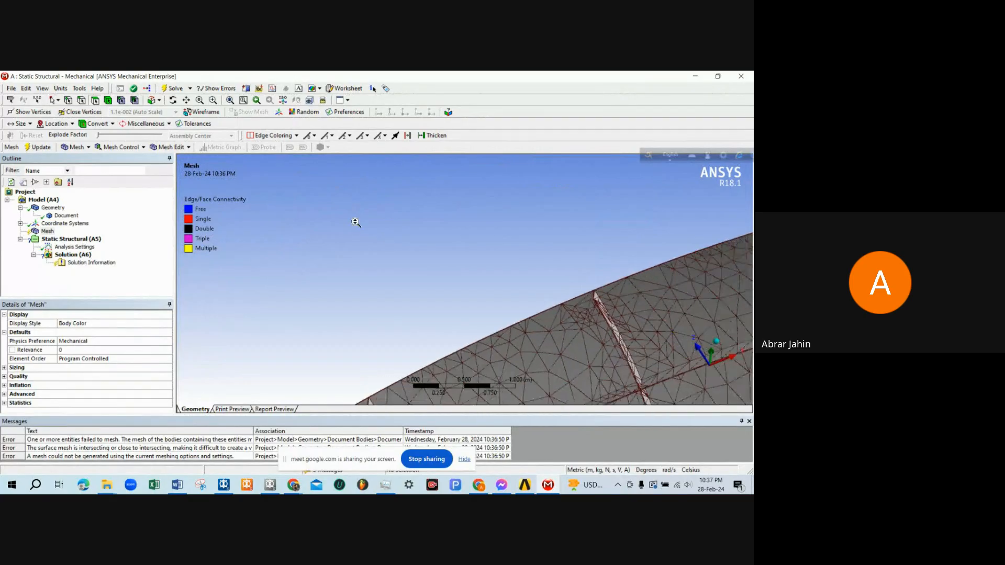
middle_drag(359, 236, 450, 251)
scroll(451, 250, up, 3)
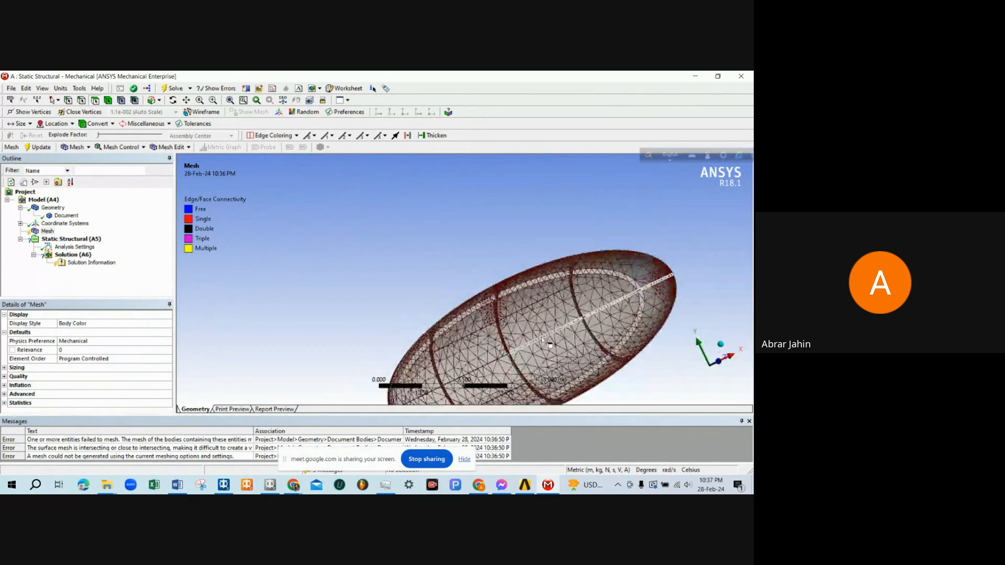
scroll(451, 250, down, 4)
middle_drag(590, 325, 491, 296)
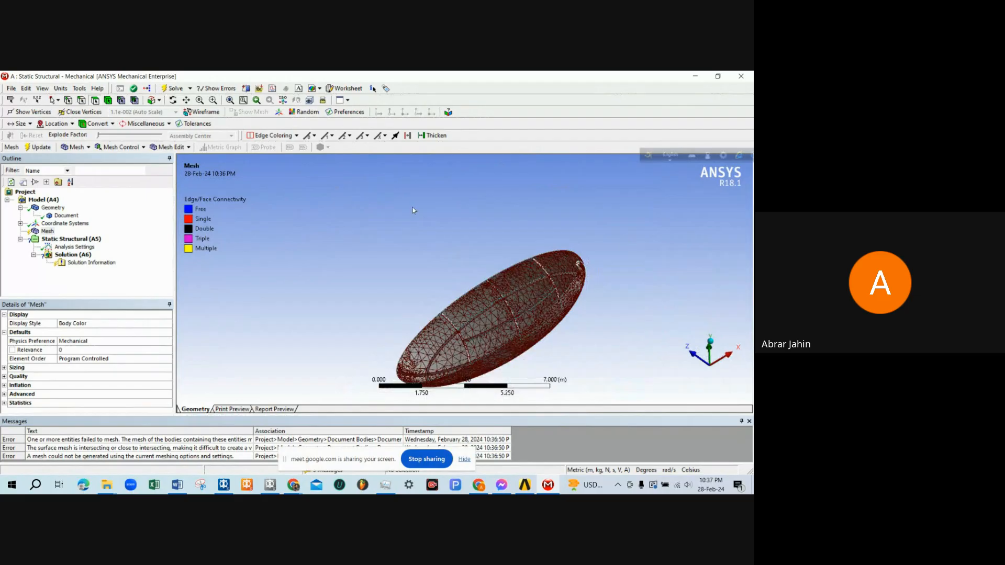
middle_drag(357, 273, 383, 242)
Set the mesh relevance to 100 and update the mesh.
click(47, 231)
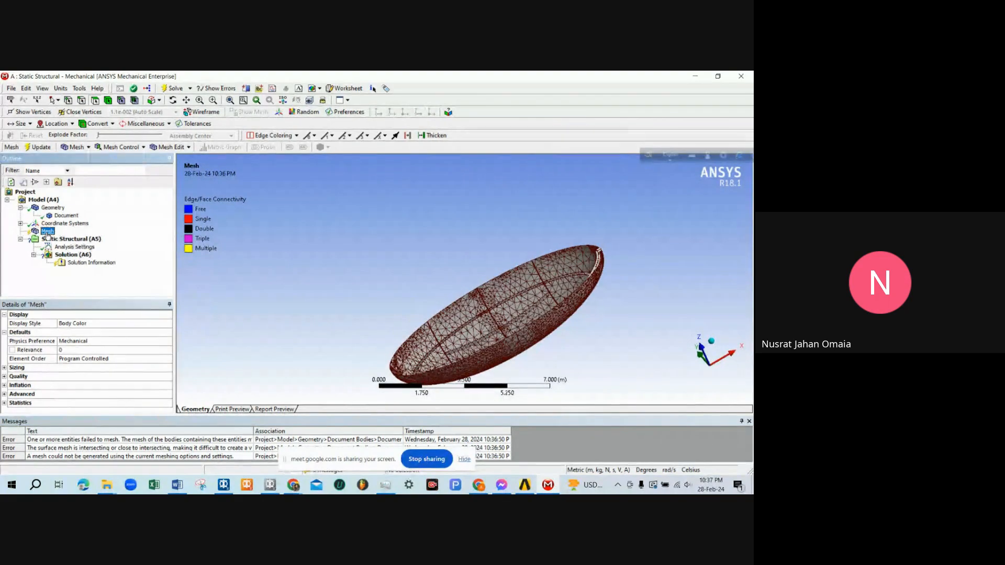
right_click(45, 232)
key(Escape)
click(76, 350)
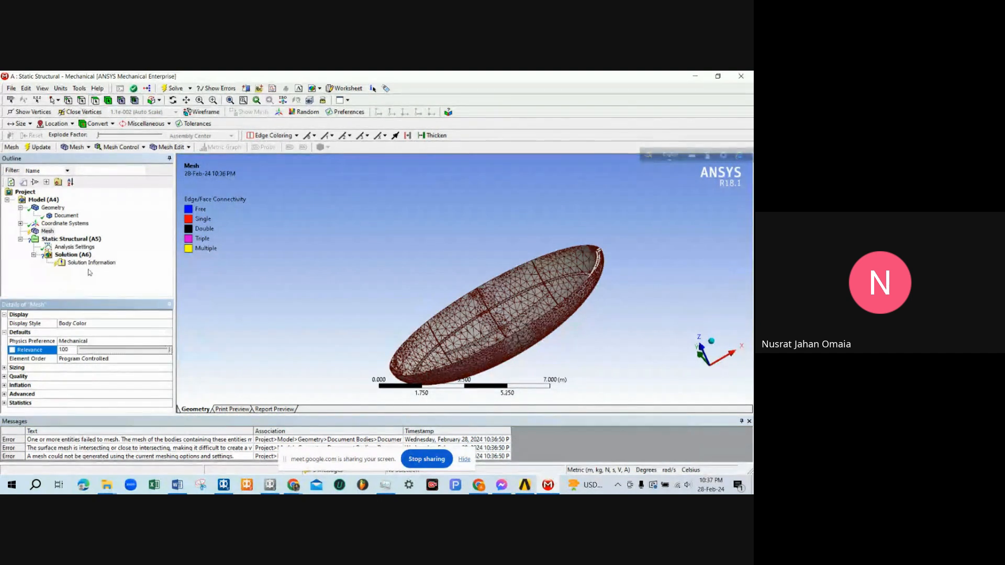
right_click(46, 232)
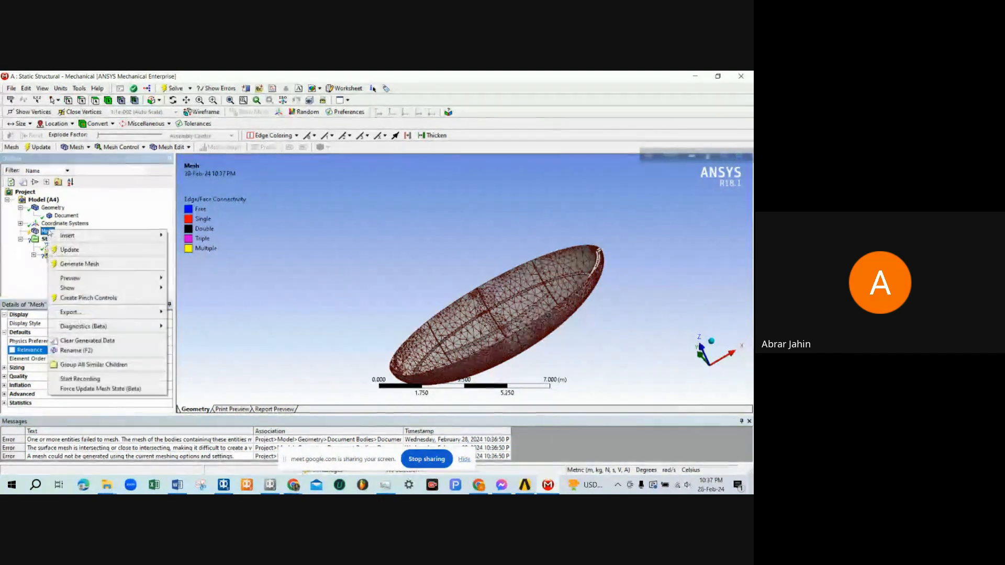
click(96, 251)
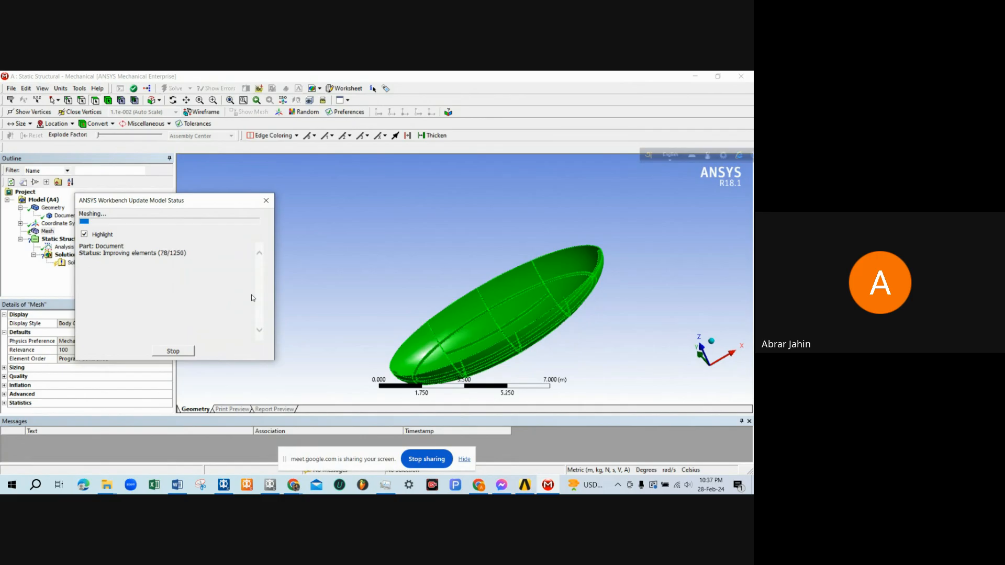
Switch to File Explorer and browse to the New canoe folder within HULL HACK on New Volume (D:).
mouse_move(107, 485)
mouse_move(93, 451)
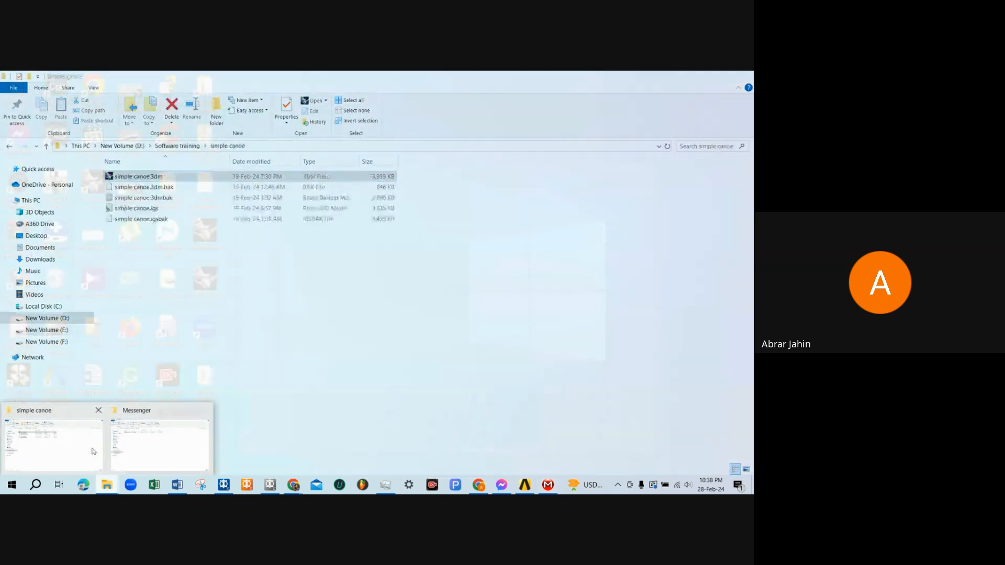
click(89, 447)
click(181, 146)
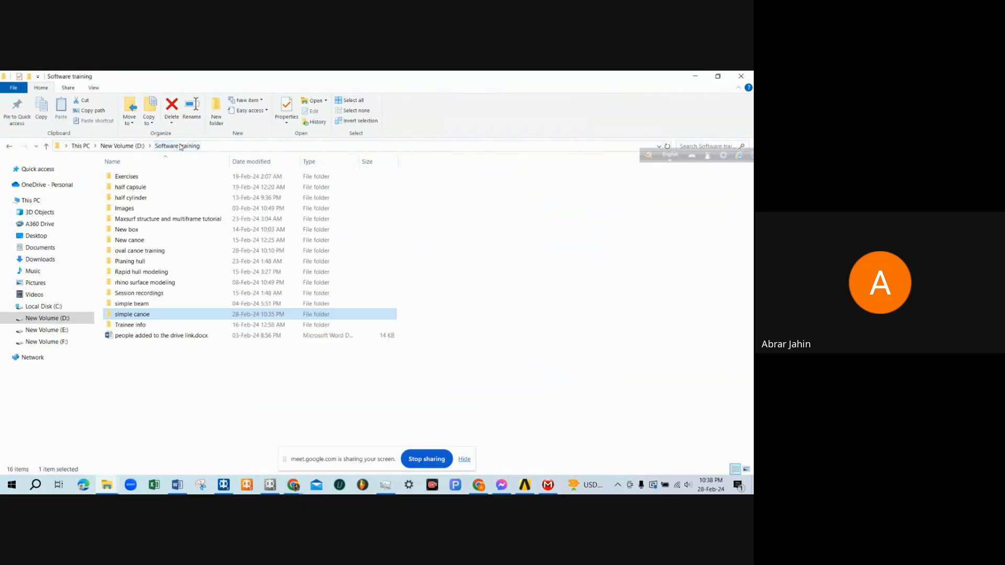
click(124, 146)
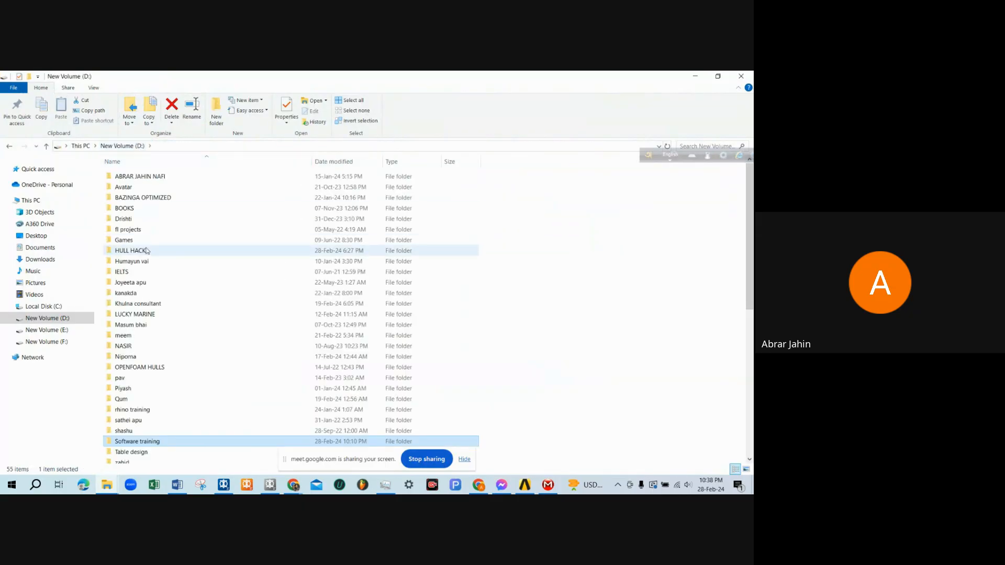
double_click(148, 251)
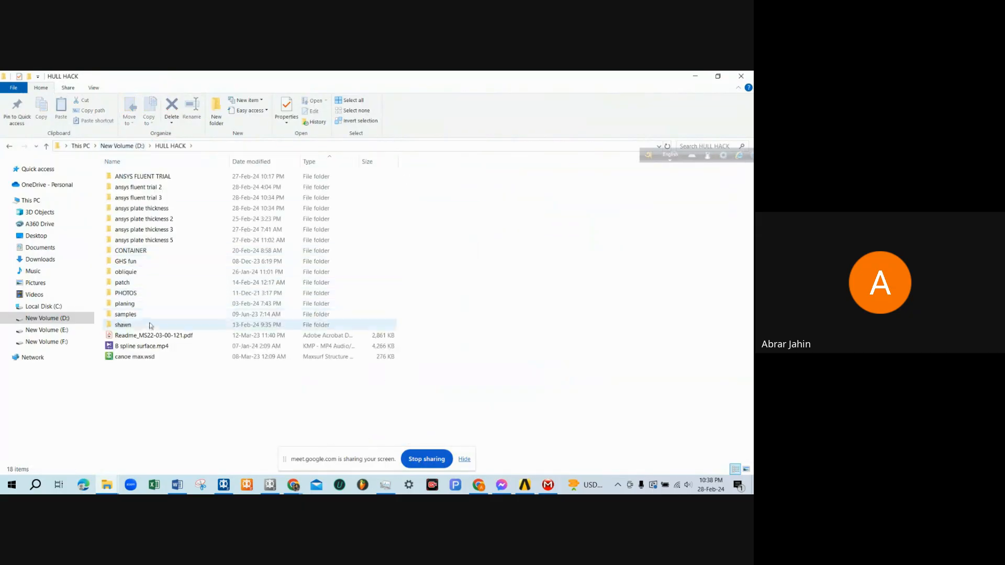
double_click(151, 329)
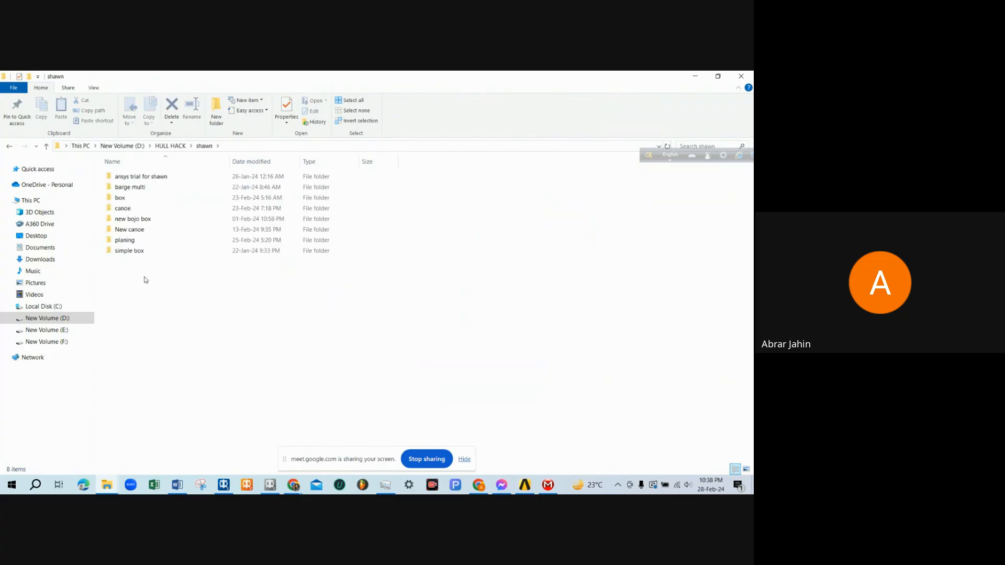
double_click(146, 230)
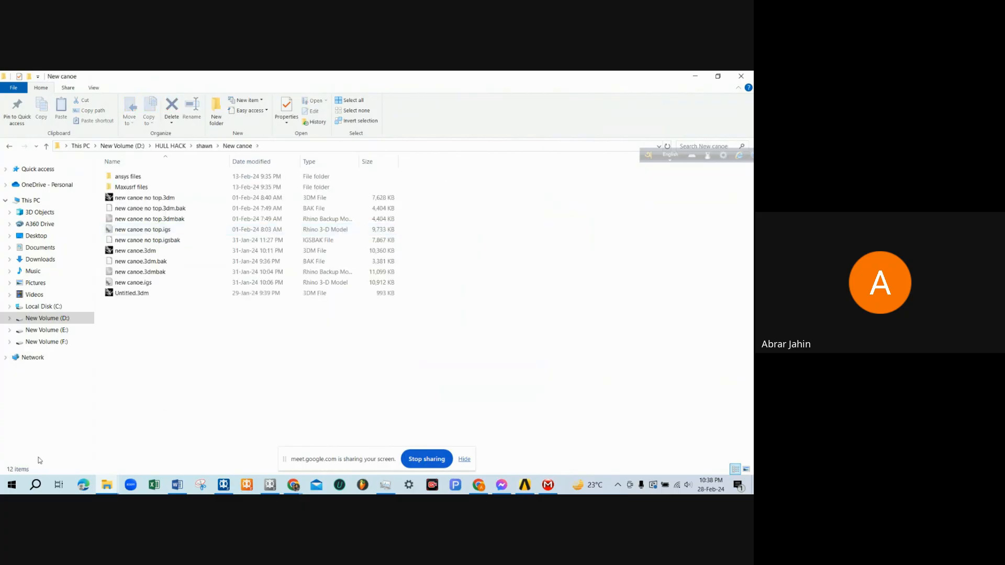
Launch Rhino 7, open ansys plate thickness.3dm and restore the four-viewport layout from the maximized Front view.
click(12, 484)
text(rhin)
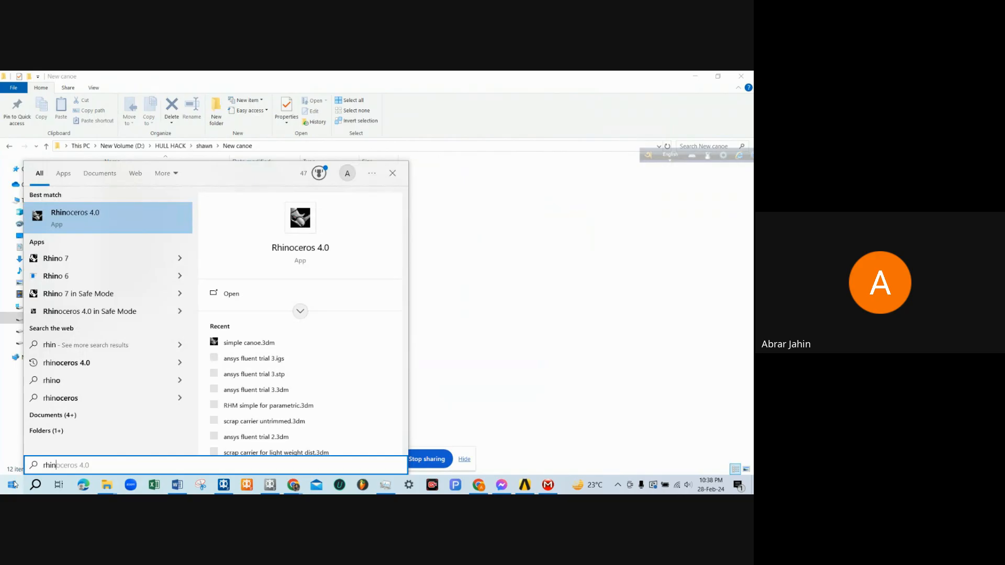
text(7)
key(BackSpace)
click(126, 262)
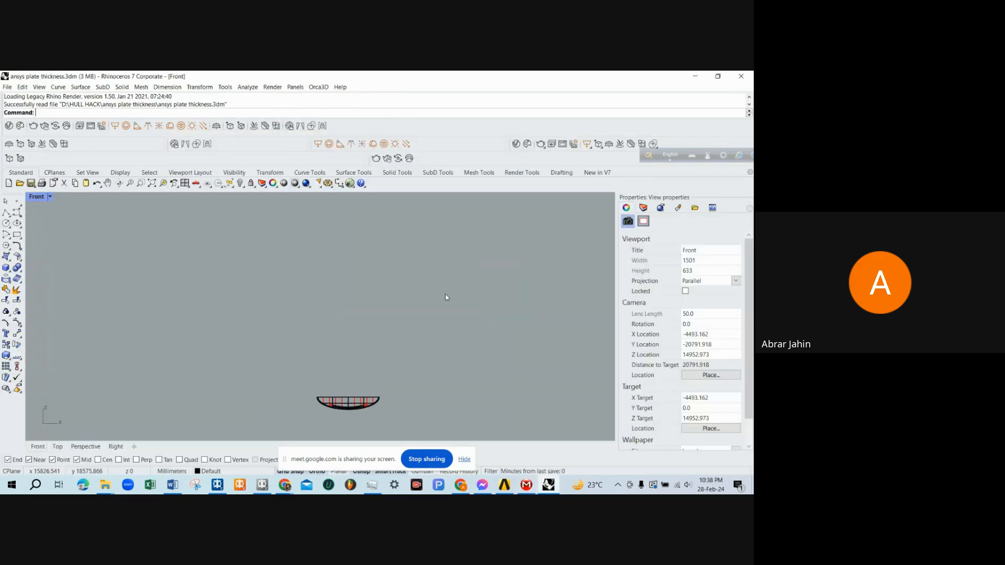
double_click(38, 197)
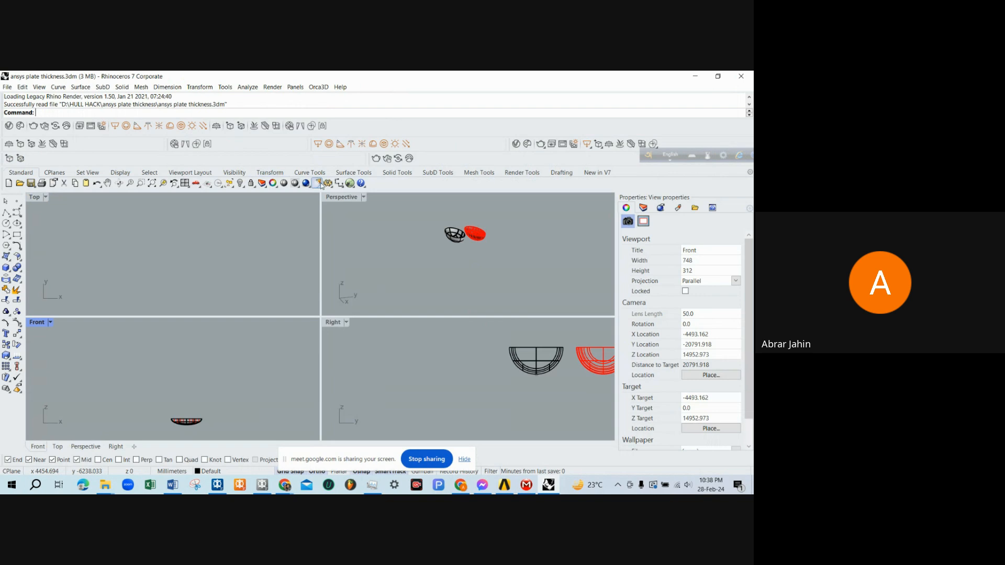
Maximize the Perspective viewport and frame the grey and red hull models from above.
double_click(343, 196)
scroll(283, 316, up, 6)
right_drag(368, 234, 285, 294)
scroll(282, 315, up, 3)
click(282, 316)
scroll(282, 316, down, 7)
click(225, 217)
drag(221, 216, 314, 338)
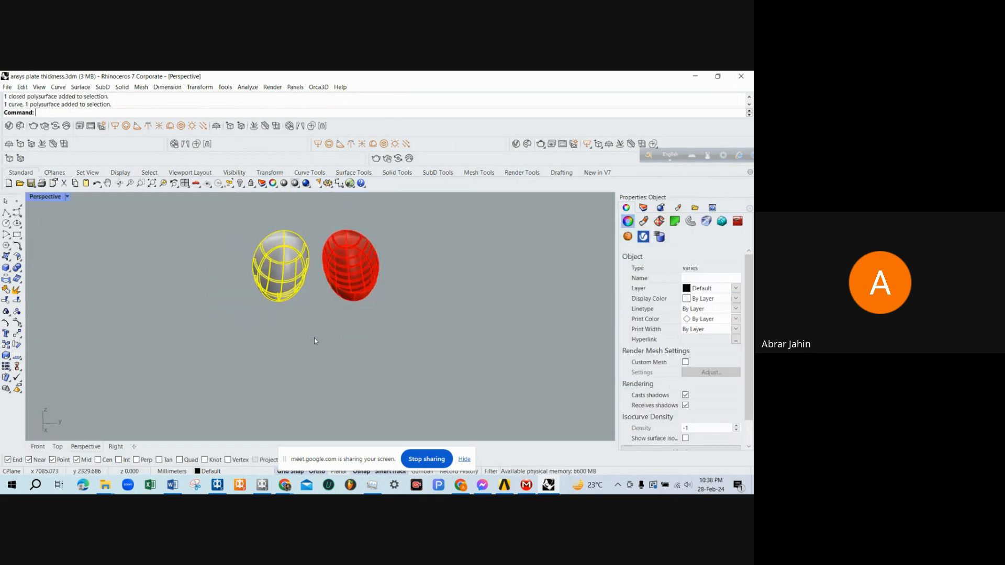
Clear the selection and check the document's model units and tolerances.
key(Escape)
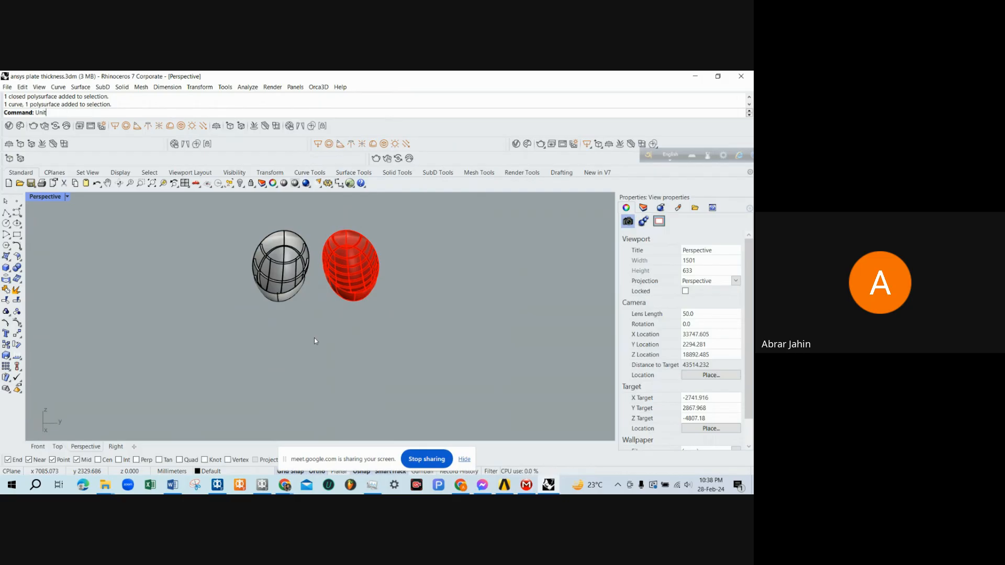
key(Return)
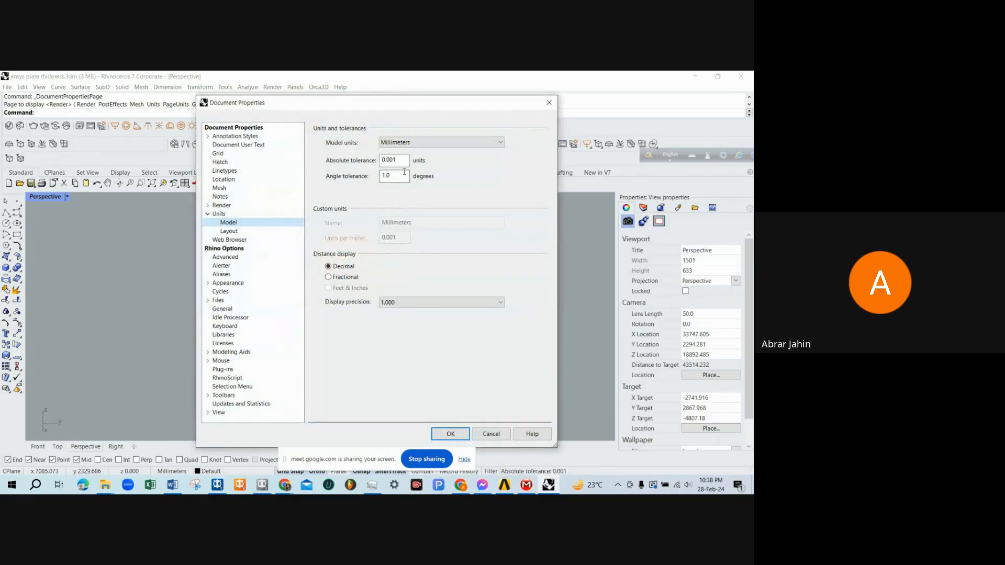
key(Escape)
Start exporting the grey hull solid and browse to D:\Software training\oval canoe training as the destination folder.
scroll(315, 252, up, 5)
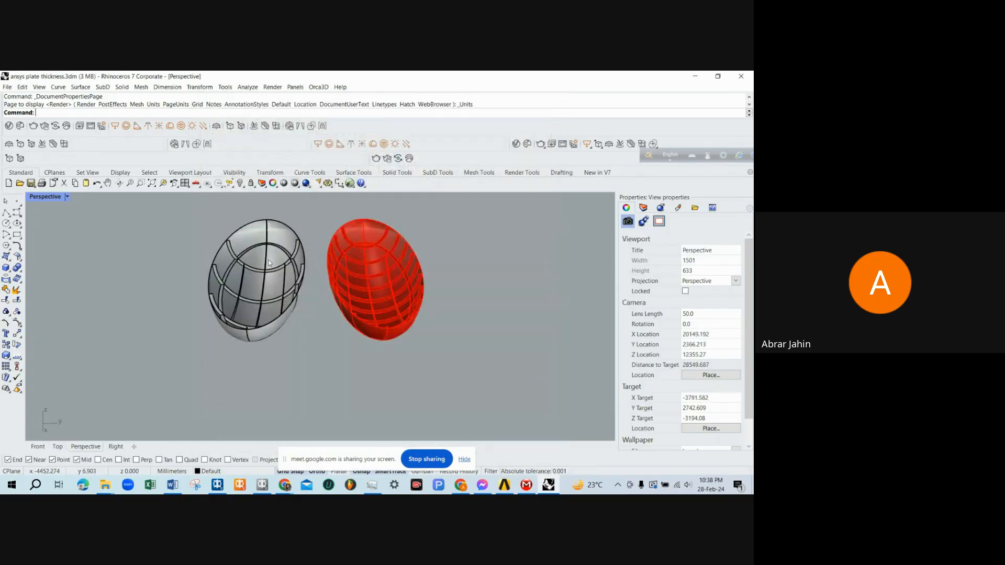
click(269, 262)
key(Return)
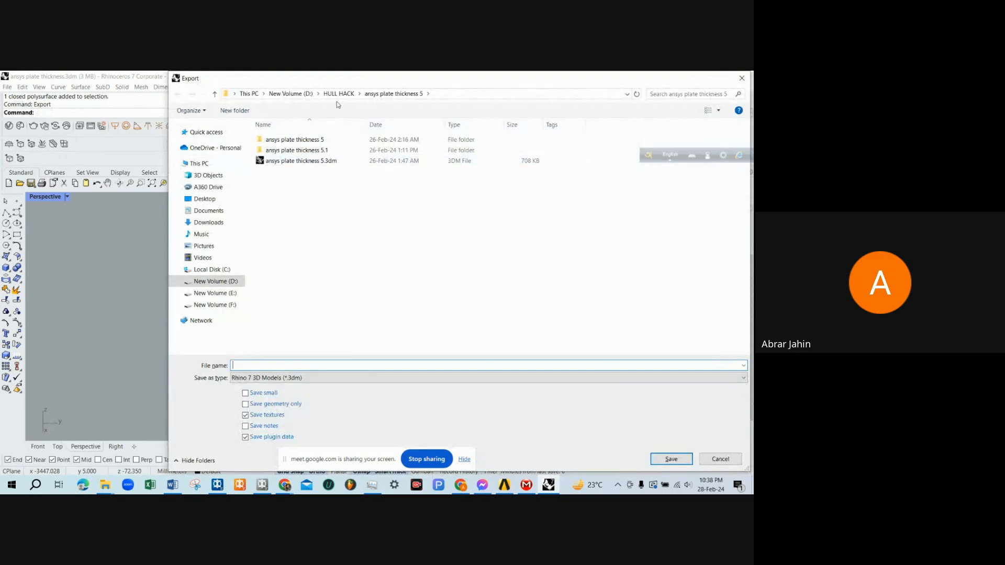
click(290, 94)
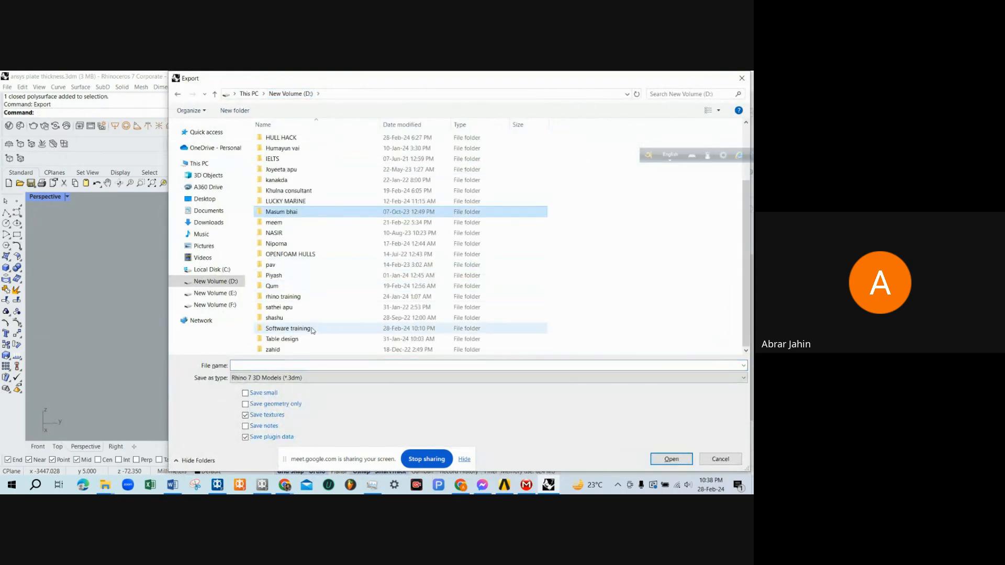
double_click(303, 328)
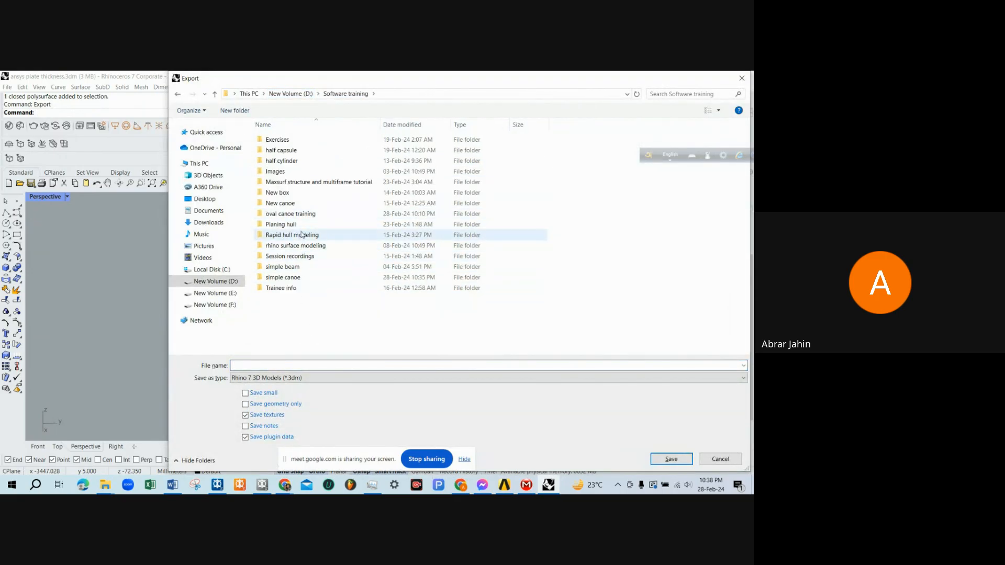
double_click(301, 215)
Export the hull as an IGES file named oval canoe training, using Solid Edge surfaces and millimeters.
click(298, 379)
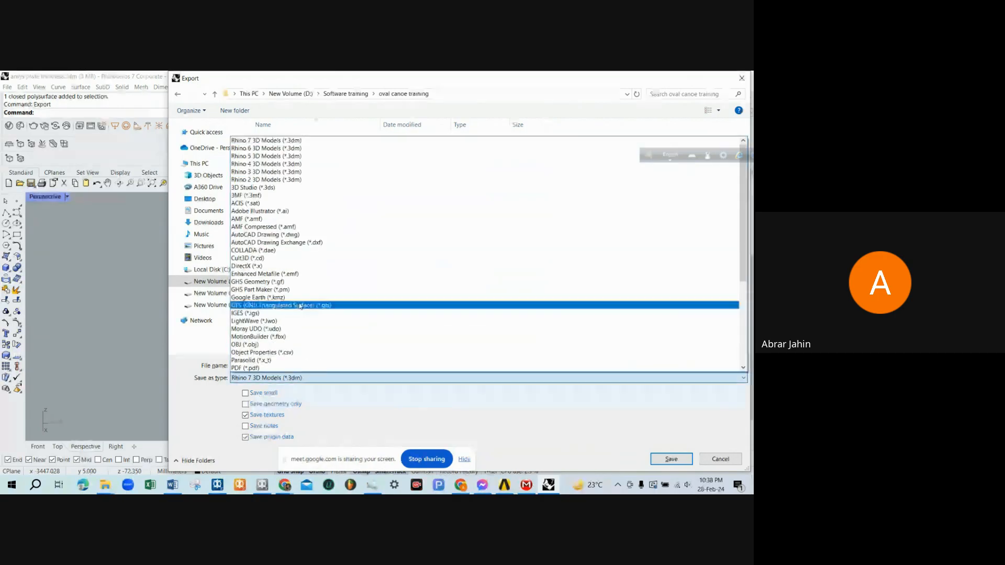
click(265, 317)
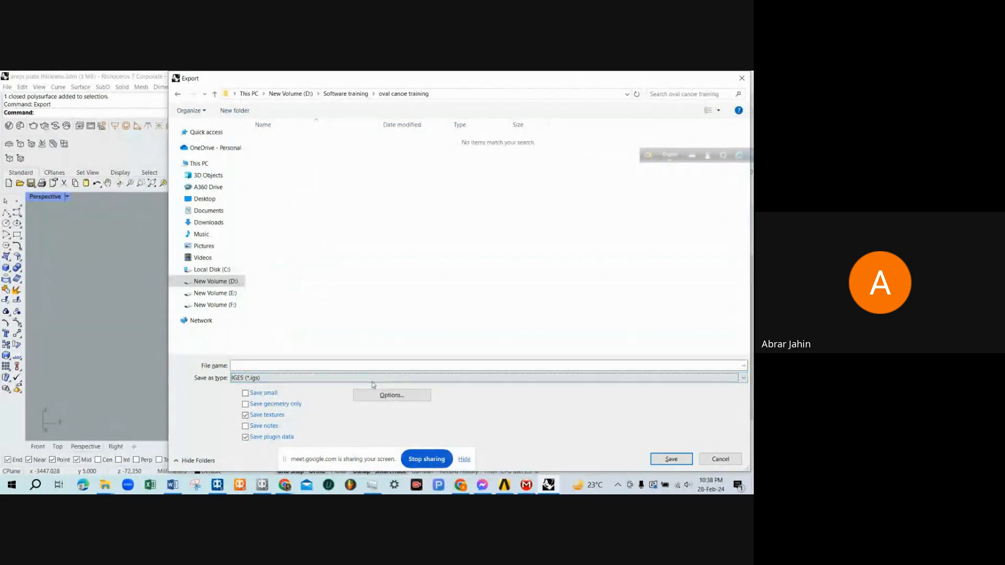
click(331, 365)
text(o)
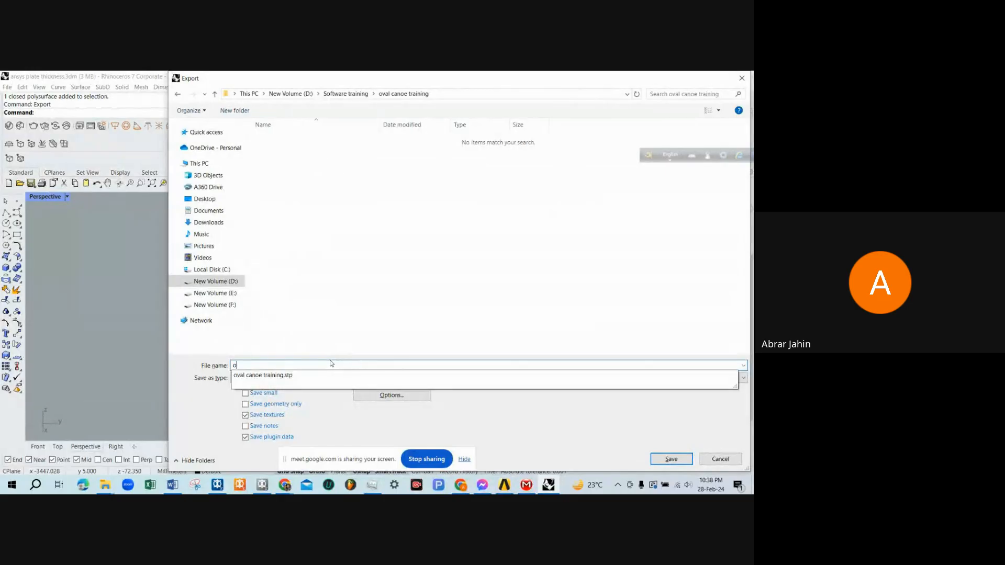
click(332, 377)
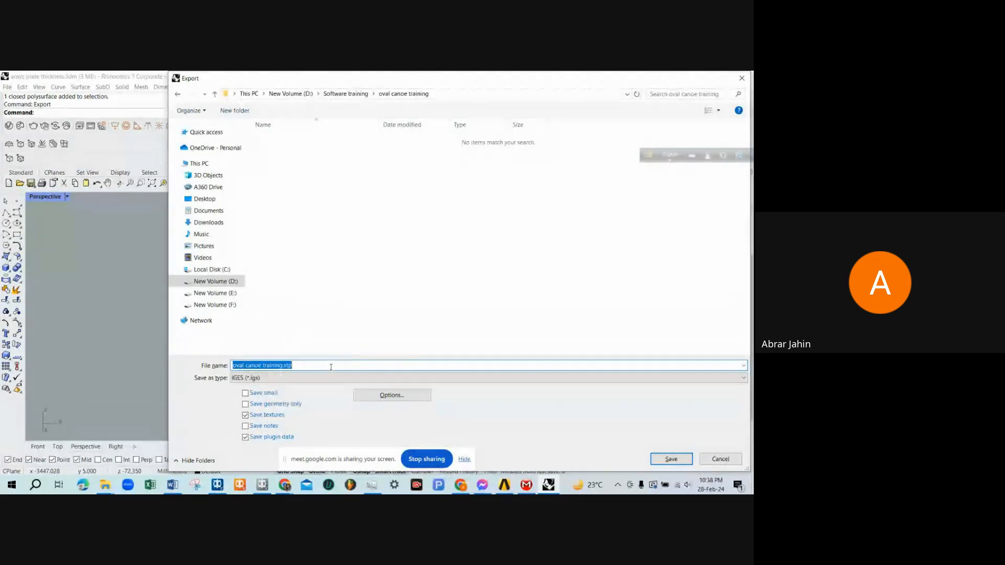
click(331, 367)
key(BackSpace)
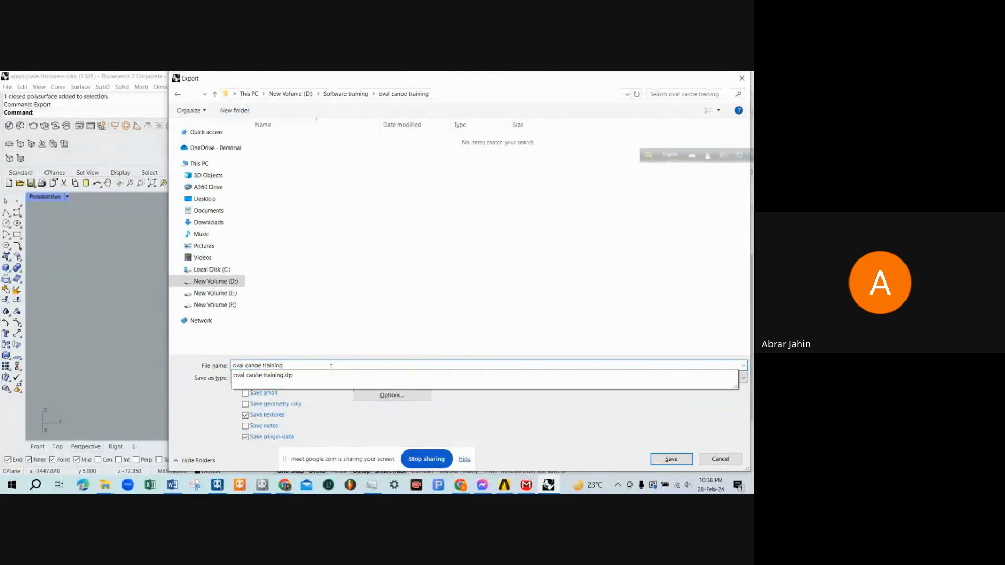
key(Return)
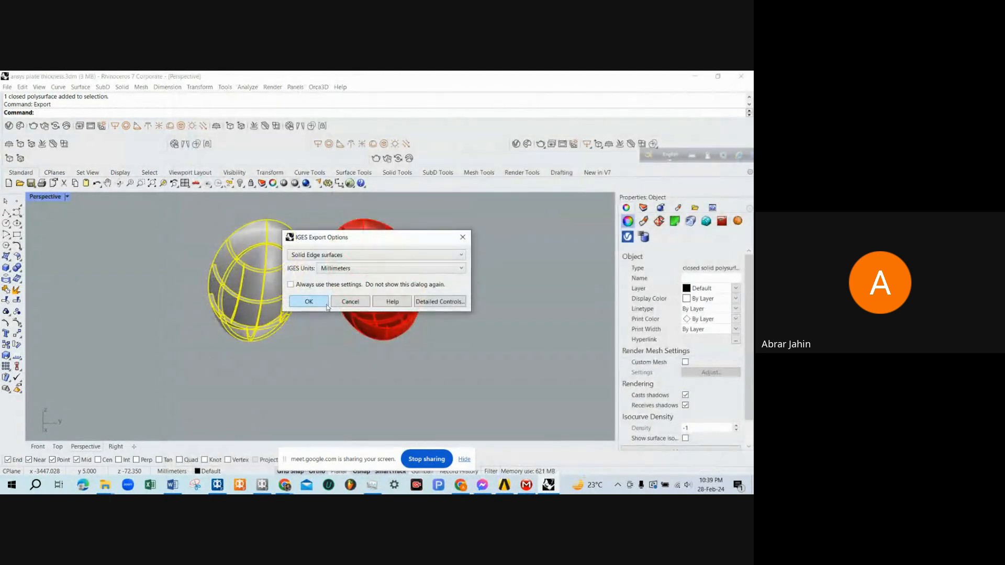
click(309, 302)
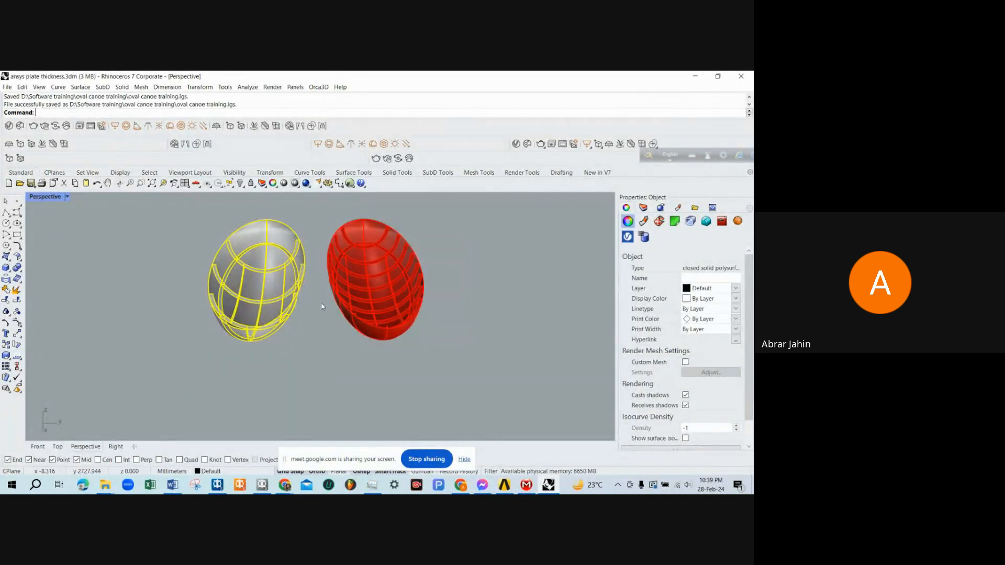
Export the same hull as a Parasolid (*.x_t) file named oval canoe training with the Default export options.
right_click(271, 278)
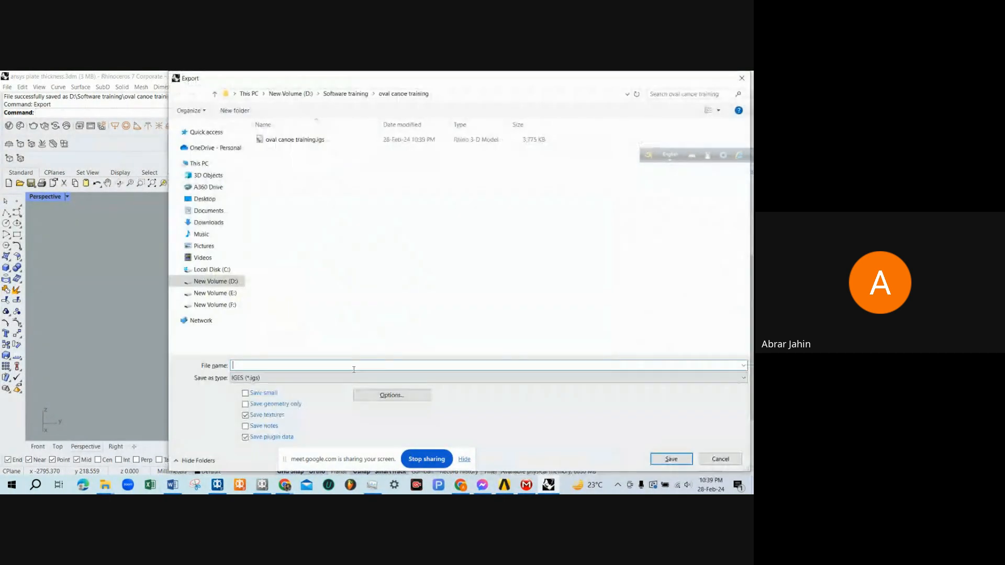
click(353, 378)
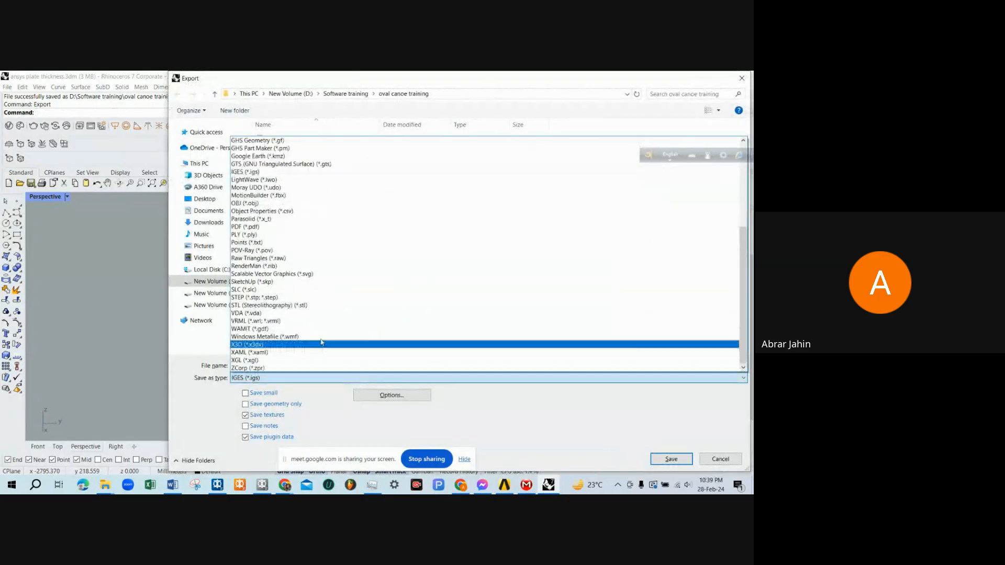
click(262, 218)
click(263, 361)
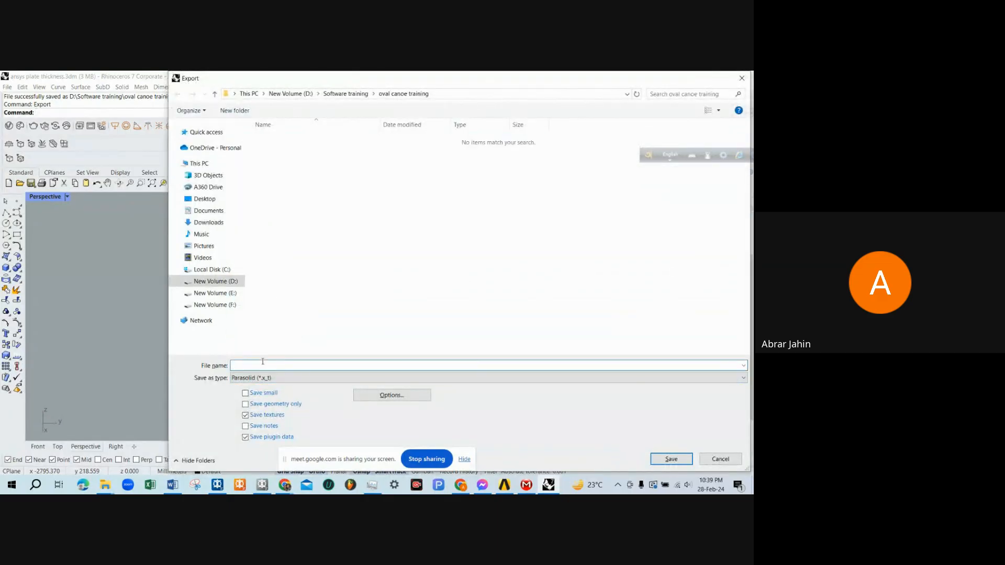
text(o)
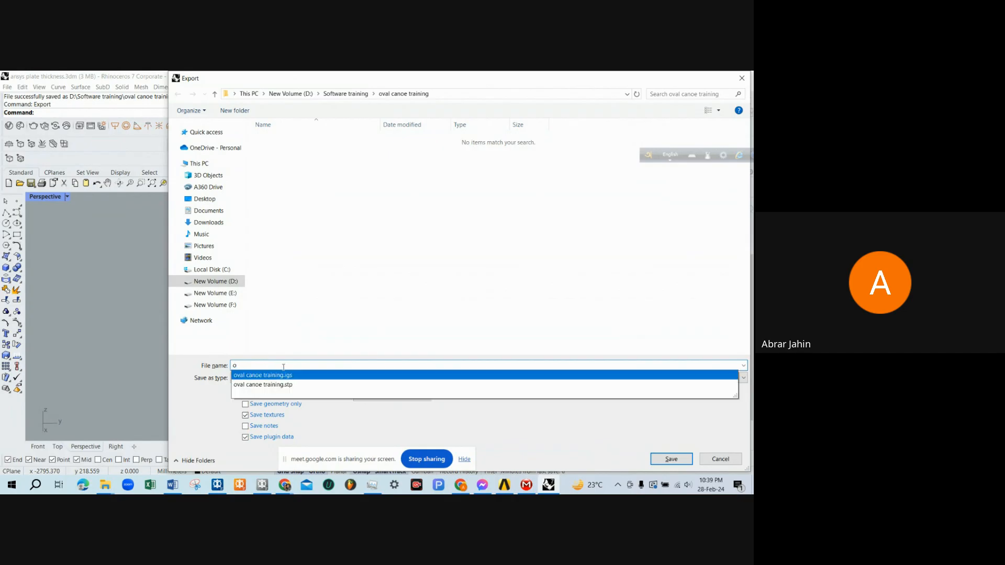
click(284, 374)
click(301, 367)
key(BackSpace)
key(BackSpace)
key(BackSpace)
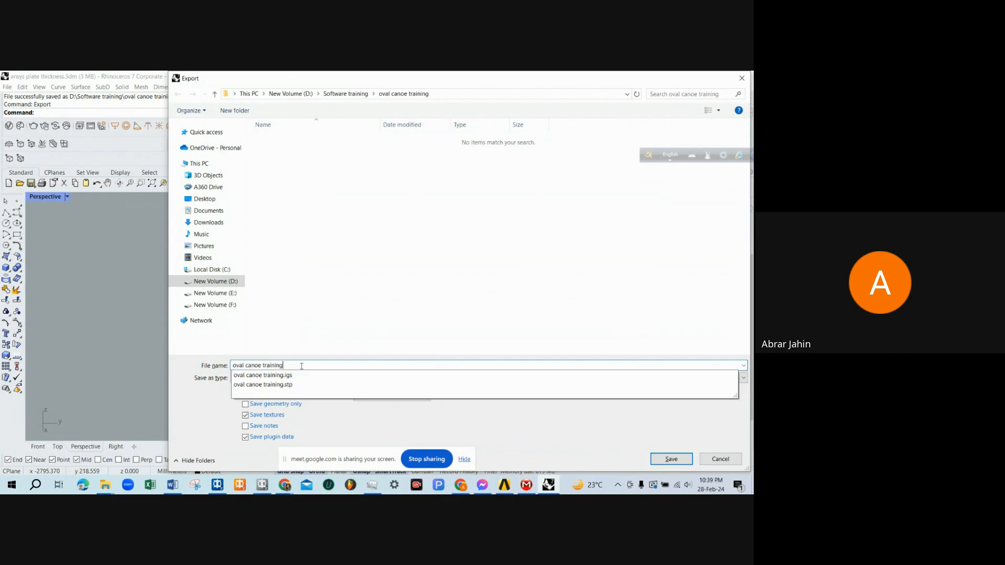
key(Return)
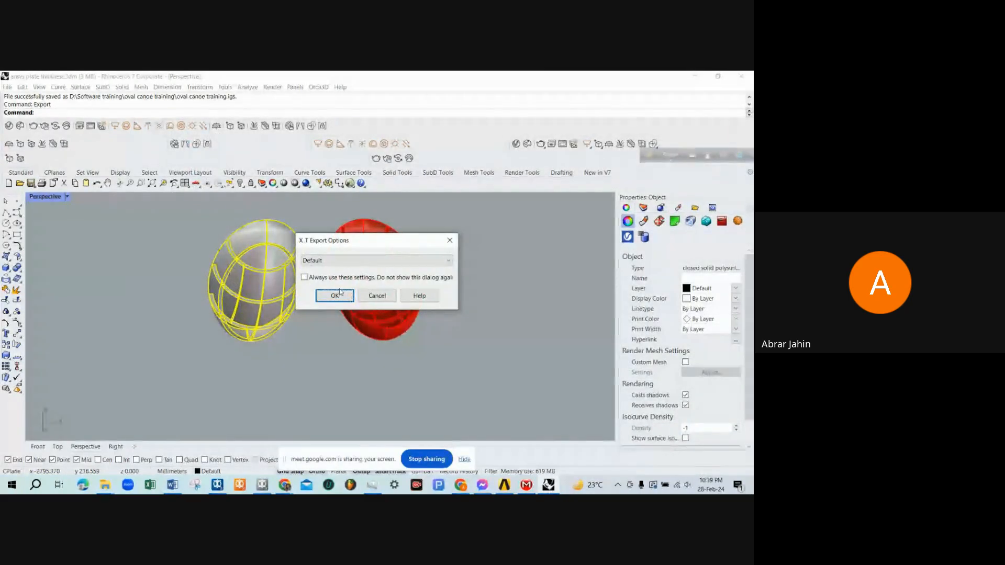
click(341, 297)
Switch to ANSYS Mechanical, display the hull's mesh, and examine its elements on the outside and inside of the hull.
key(alt+Tab)
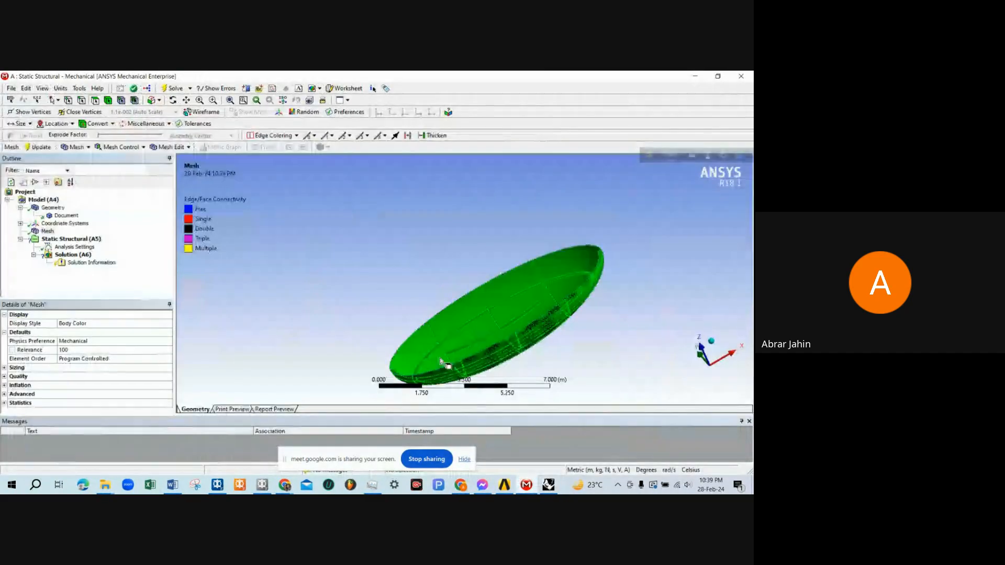
click(47, 231)
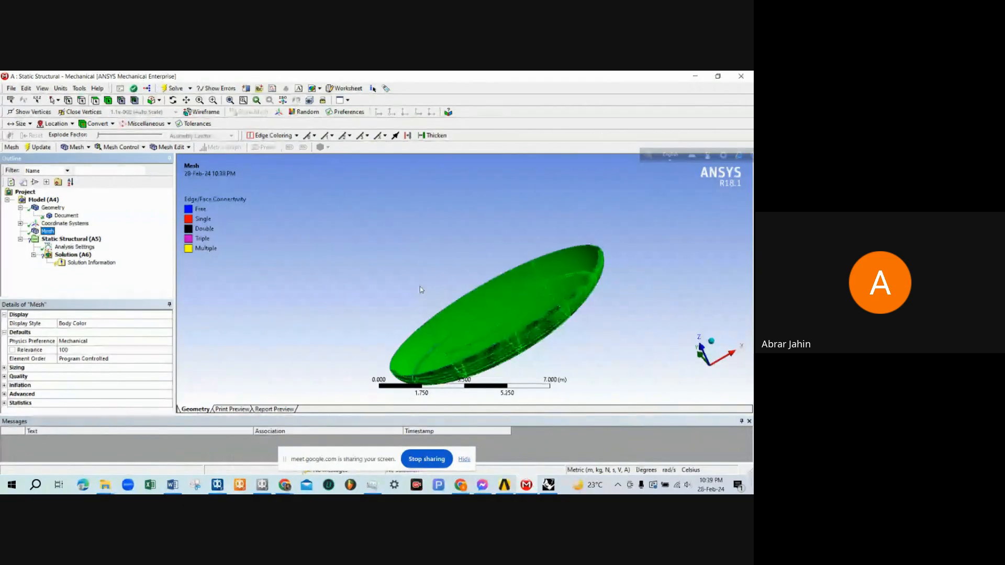
right_drag(443, 264, 441, 253)
scroll(441, 252, down, 5)
scroll(441, 255, down, 5)
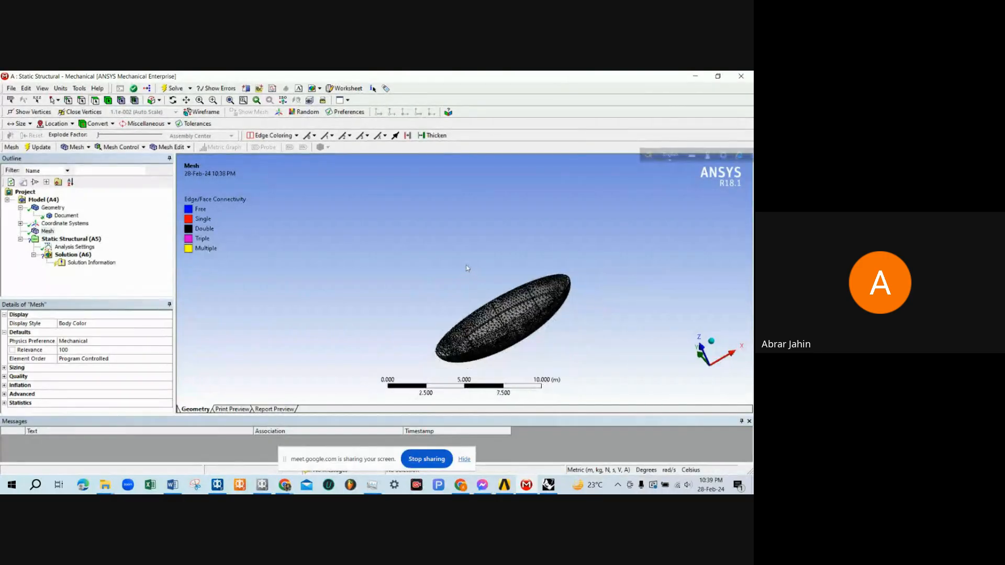
mouse_move(466, 267)
middle_down()
mouse_move(507, 321)
mouse_move(457, 266)
middle_up()
scroll(457, 266, up, 3)
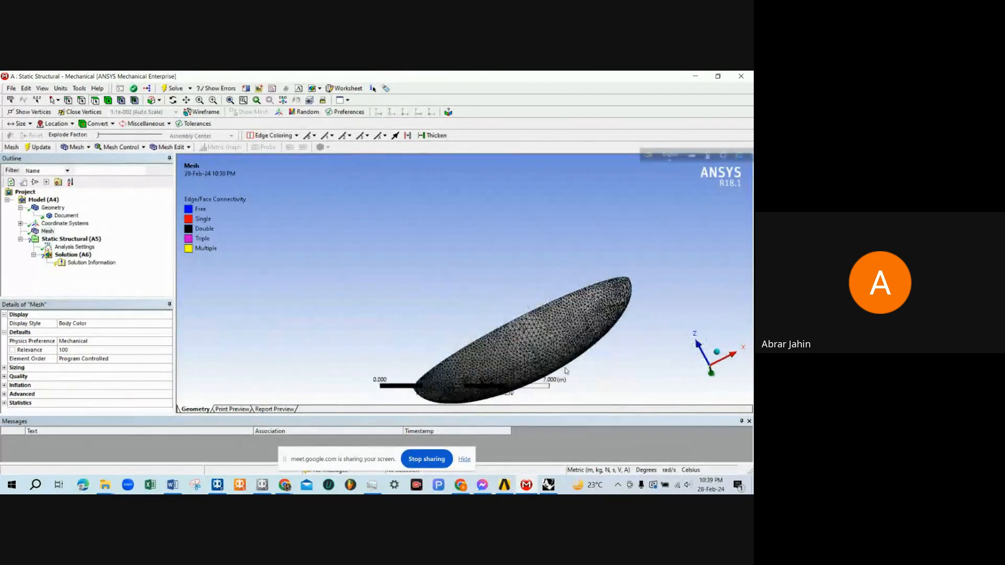
scroll(456, 266, down, 3)
right_drag(376, 195, 578, 385)
scroll(413, 238, up, 5)
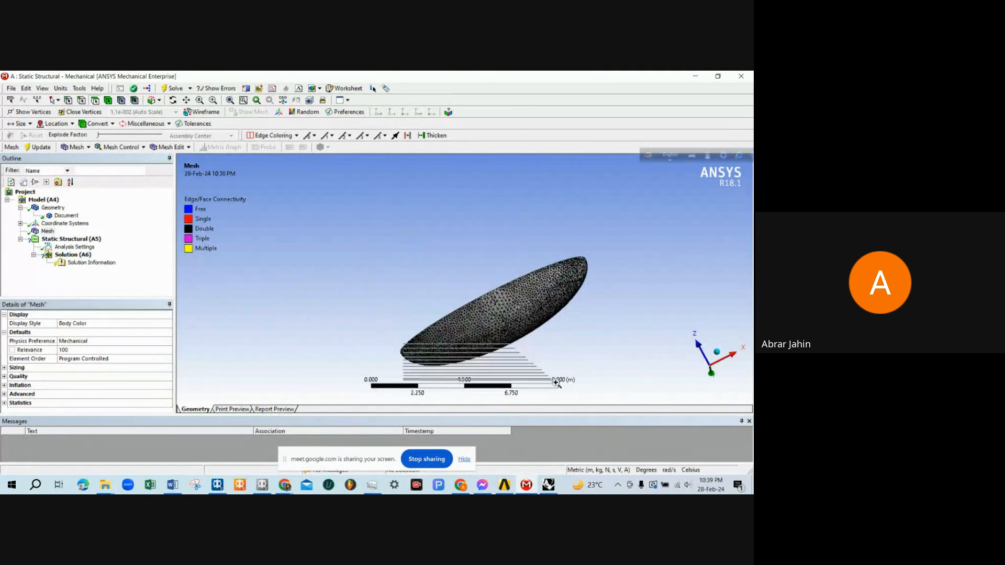
scroll(427, 246, down, 5)
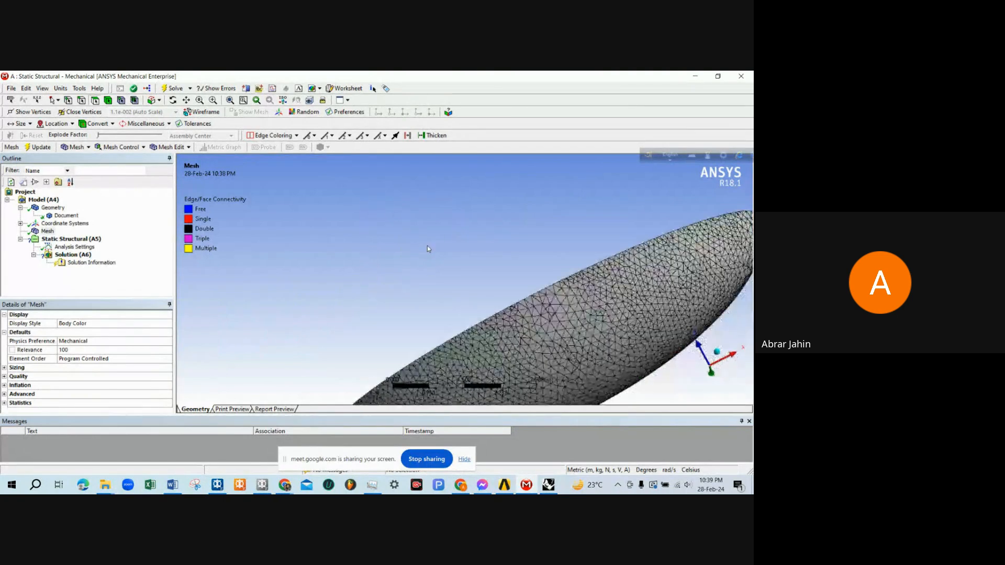
middle_drag(599, 321, 458, 224)
scroll(458, 224, down, 3)
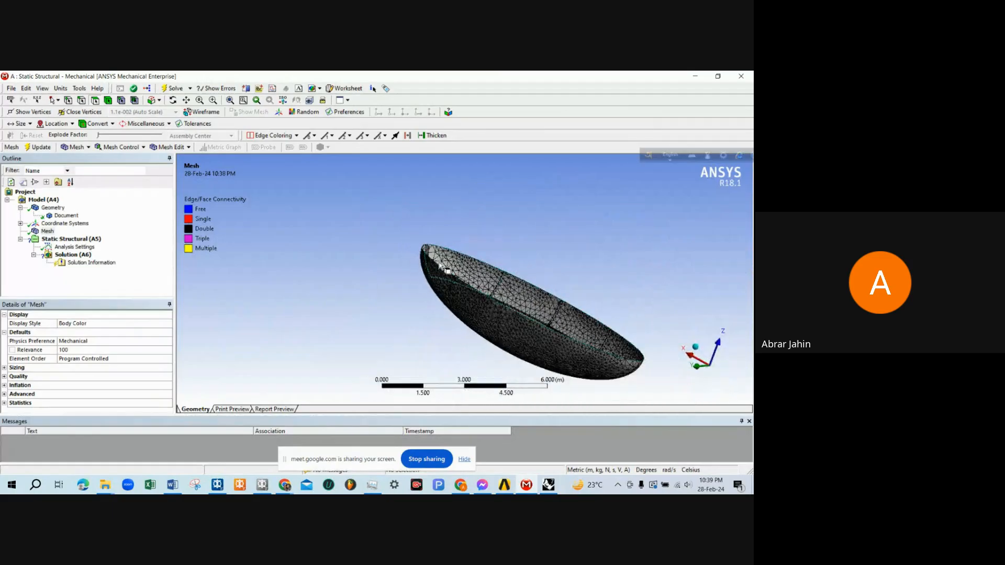
scroll(623, 392, up, 3)
scroll(474, 277, down, 6)
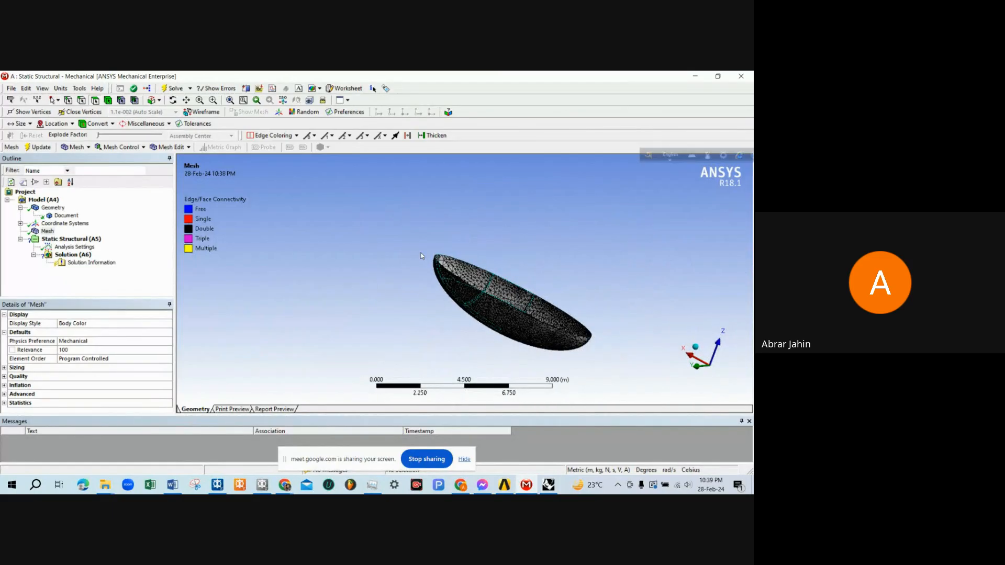
scroll(439, 314, up, 4)
scroll(471, 293, down, 1)
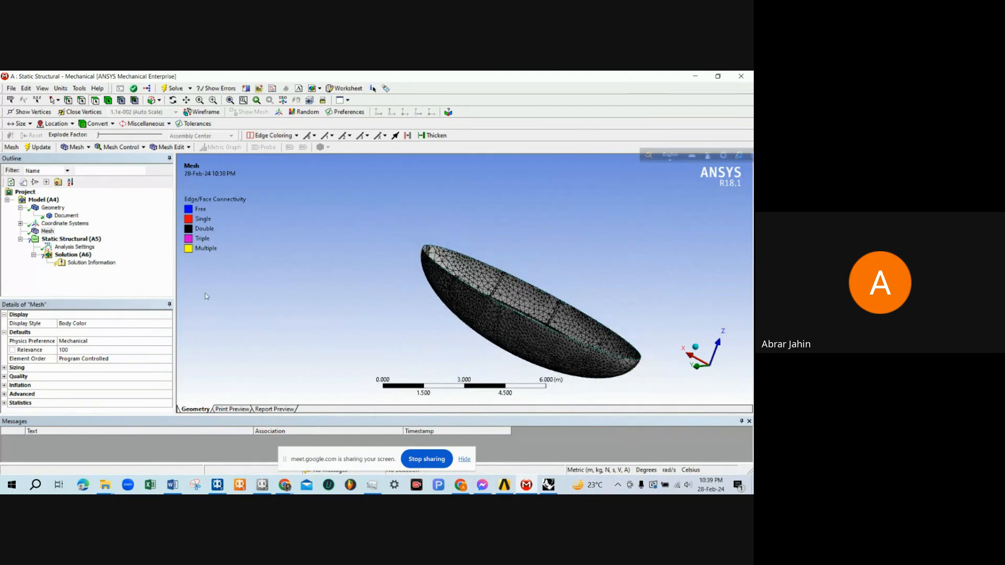
Insert a Method control under Mesh and open its geometry for selection.
right_click(46, 231)
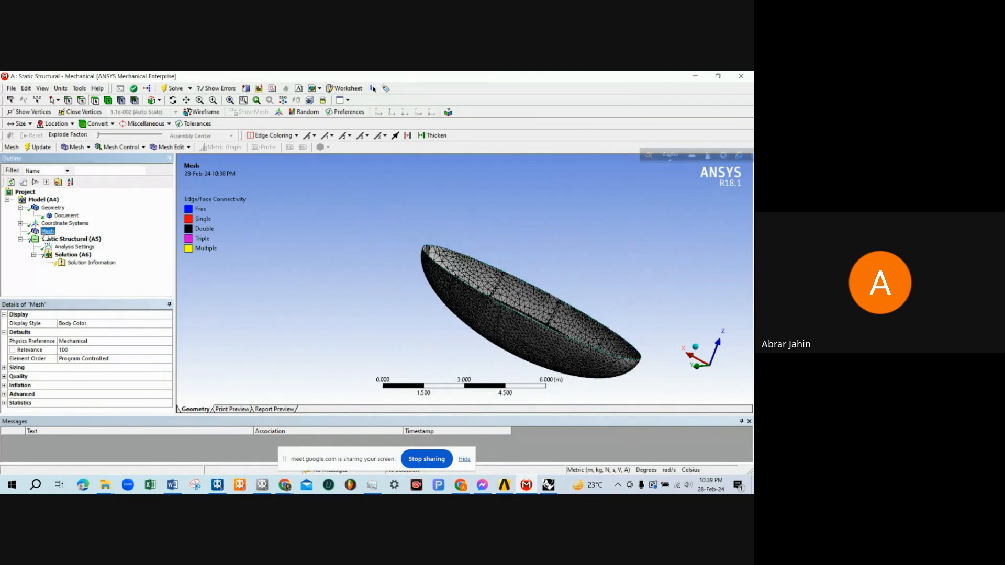
click(309, 281)
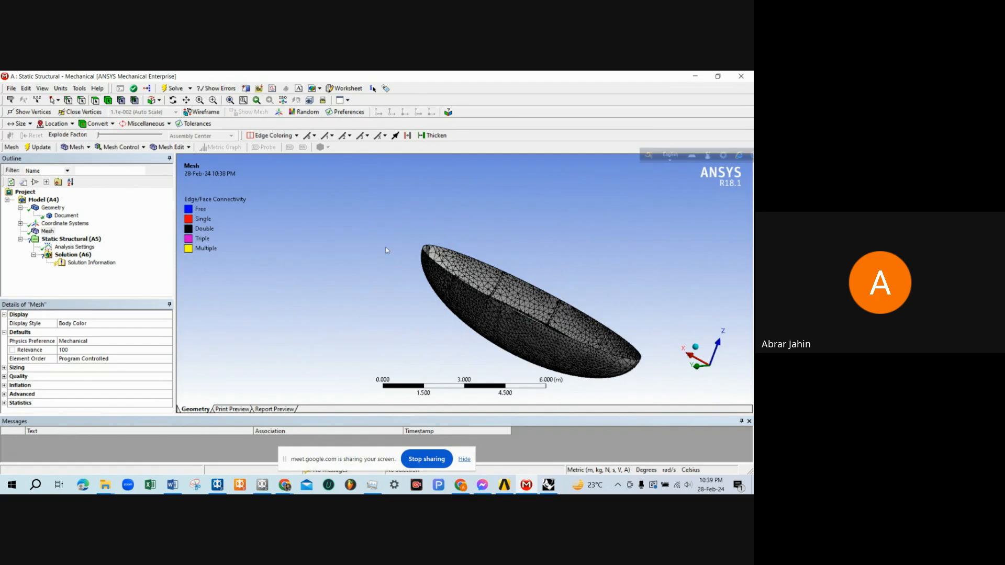
right_click(48, 230)
mouse_move(67, 243)
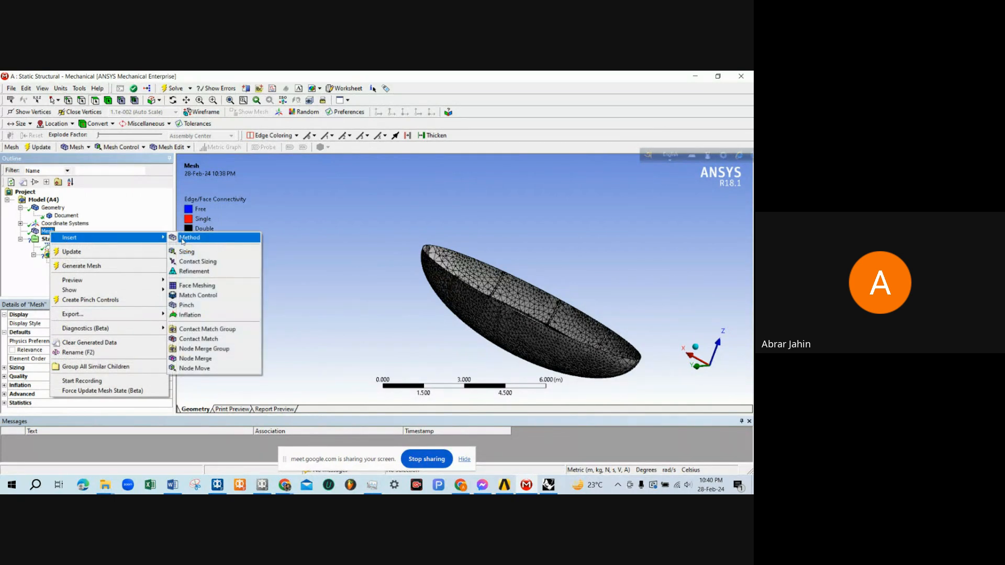
click(189, 238)
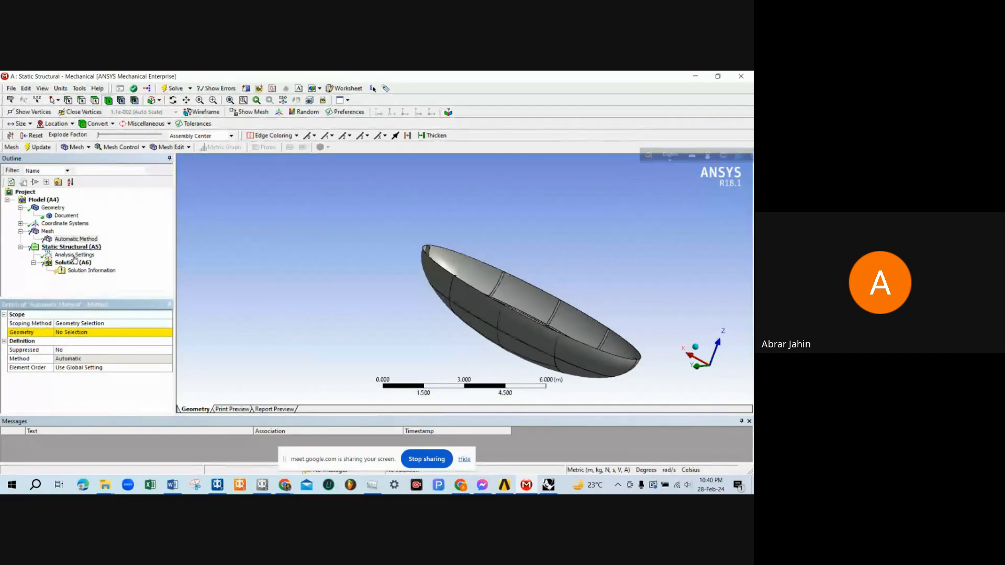
click(44, 335)
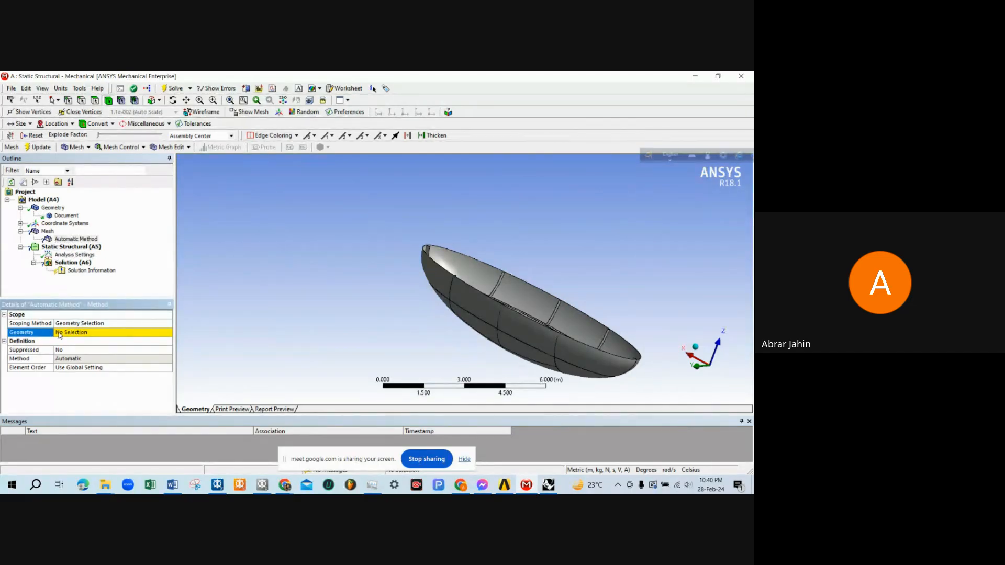
click(59, 335)
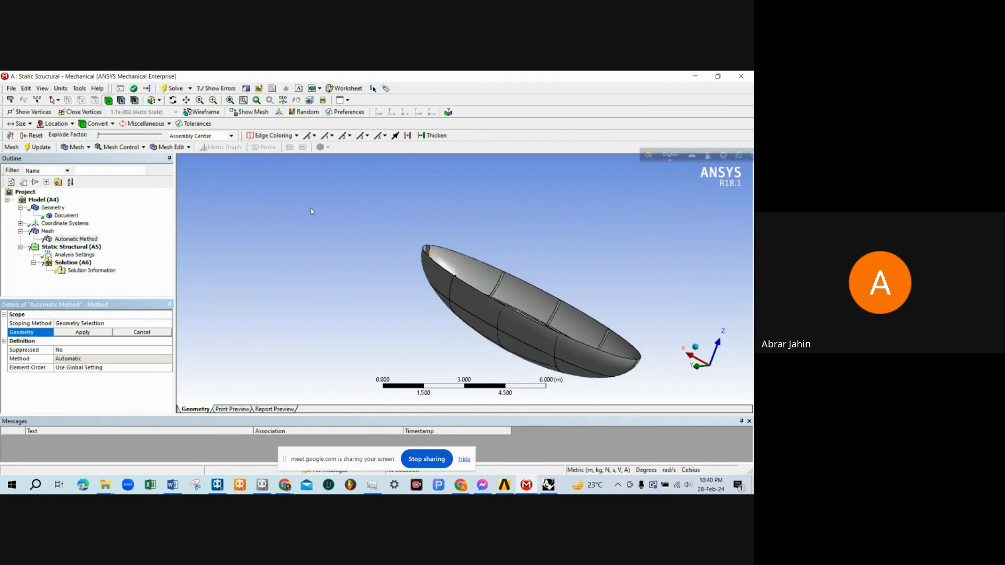
middle_drag(440, 199, 355, 219)
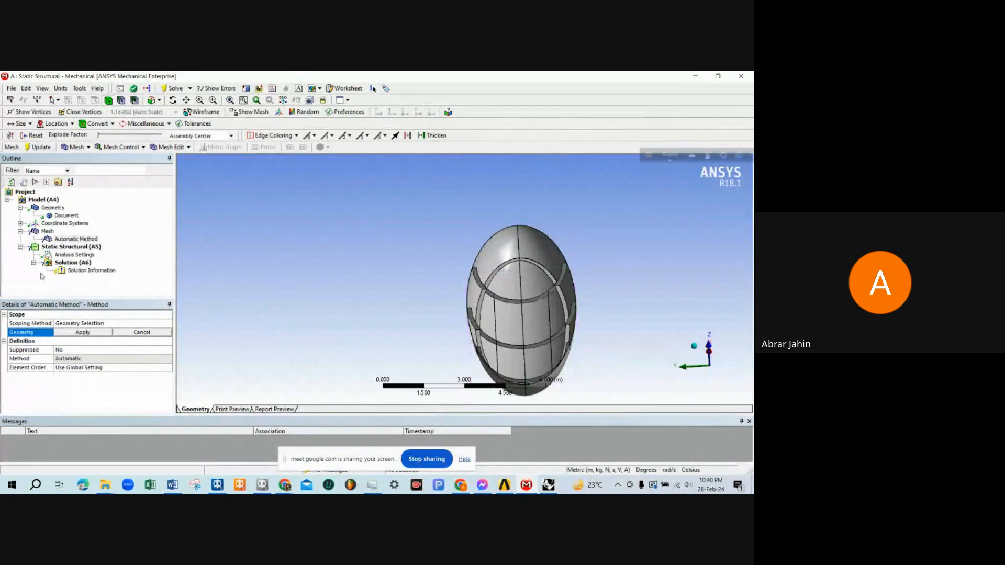
Display the imported geometry and examine the hull body and its interior stiffeners.
click(47, 231)
click(59, 215)
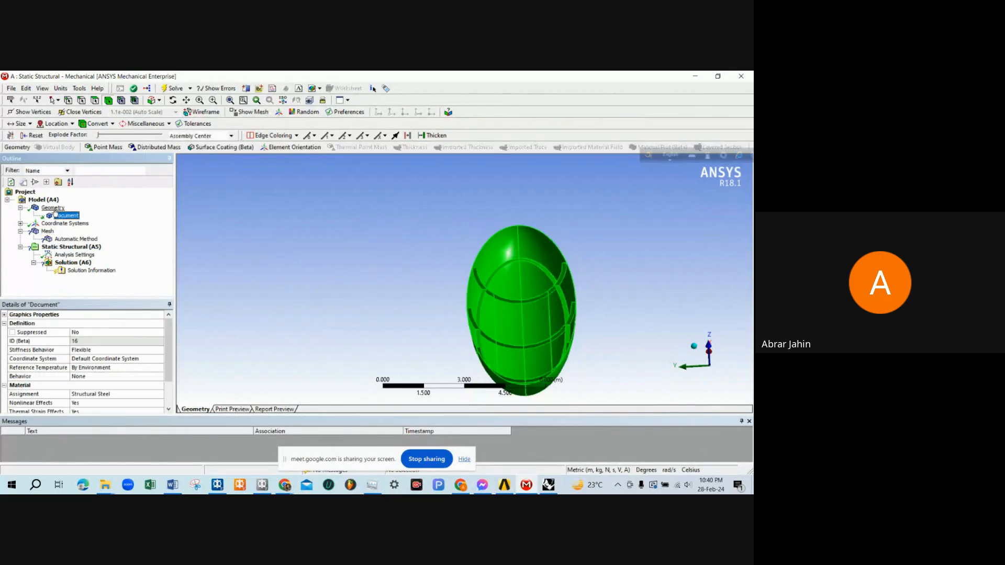
click(54, 208)
click(489, 262)
click(503, 291)
middle_drag(503, 291, 500, 272)
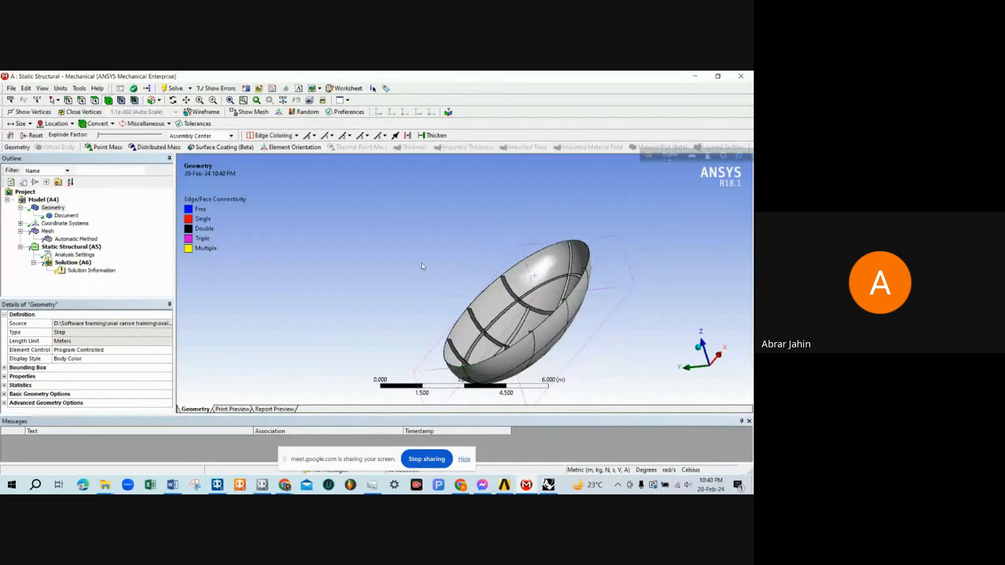
middle_drag(423, 267, 543, 274)
scroll(530, 273, up, 3)
scroll(529, 273, down, 2)
scroll(538, 262, up, 2)
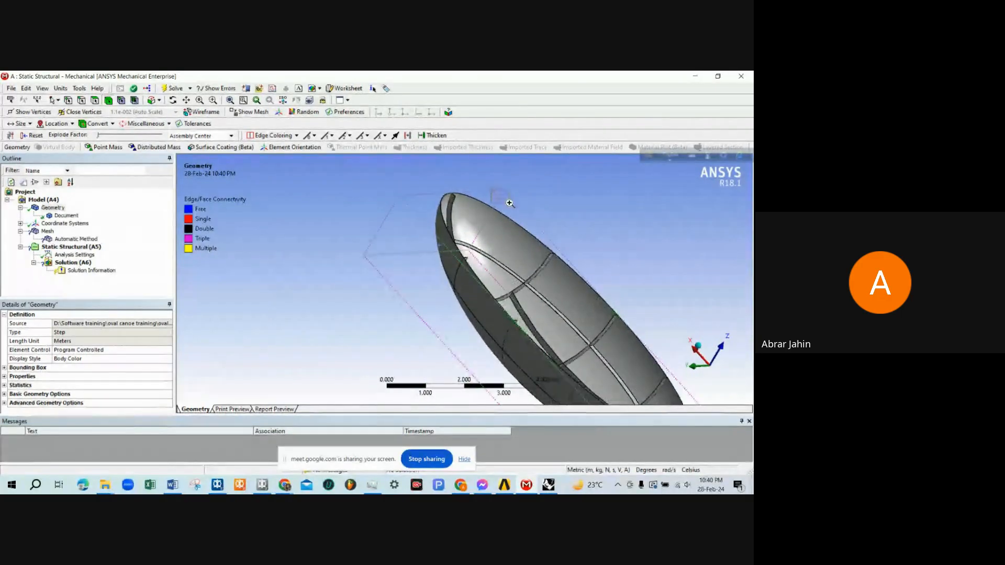
Examine a transverse stiffener close up near the hull's upper edge and select the whole hull body.
scroll(510, 203, up, 2)
scroll(435, 291, up, 2)
scroll(523, 344, up, 2)
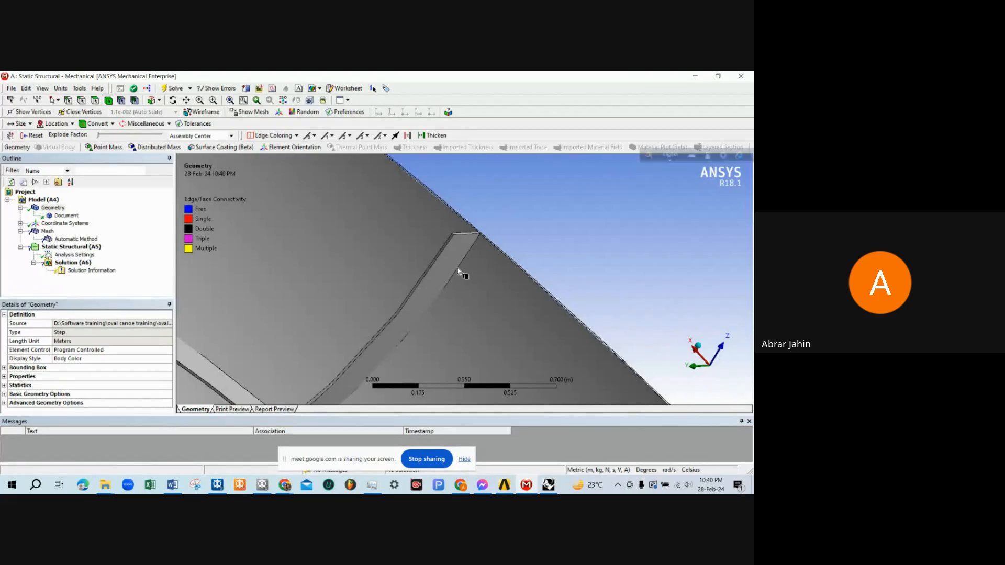
scroll(447, 289, up, 6)
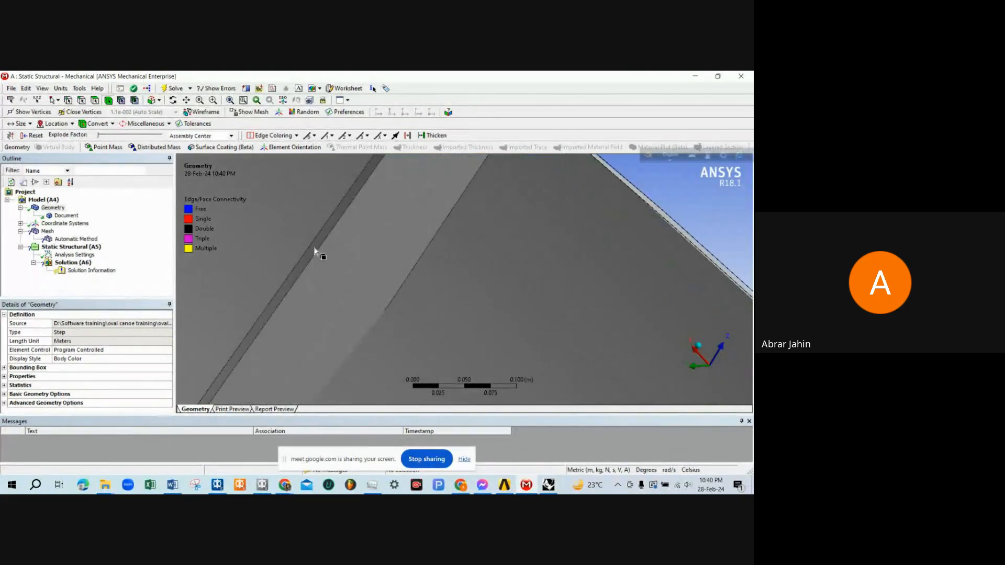
click(325, 235)
scroll(629, 202, down, 10)
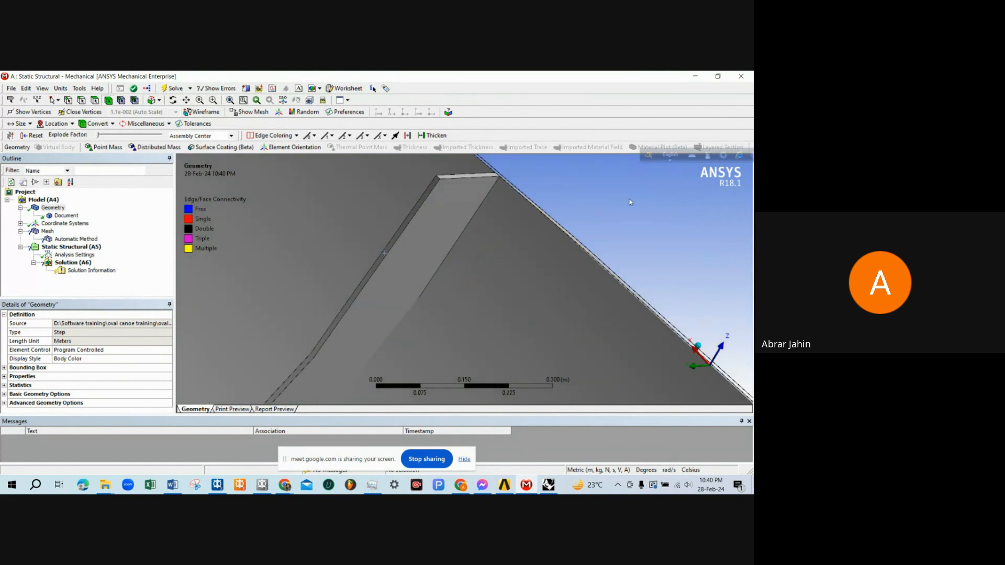
click(451, 276)
scroll(451, 277, down, 5)
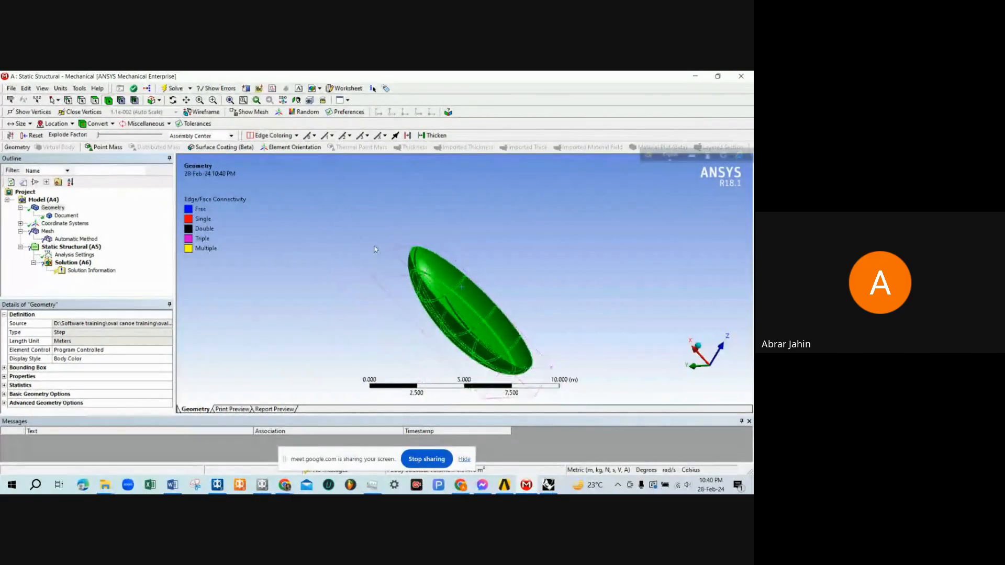
middle_drag(375, 249, 496, 308)
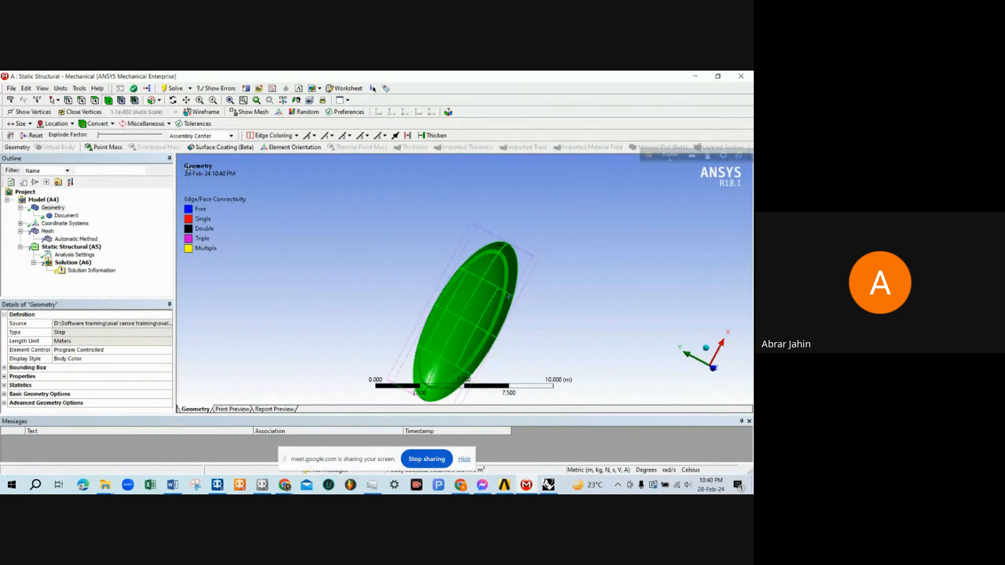
With face selection active, pick single bottom-panel and stiffener faces and examine how the hull is divided into faces.
click(95, 100)
click(467, 289)
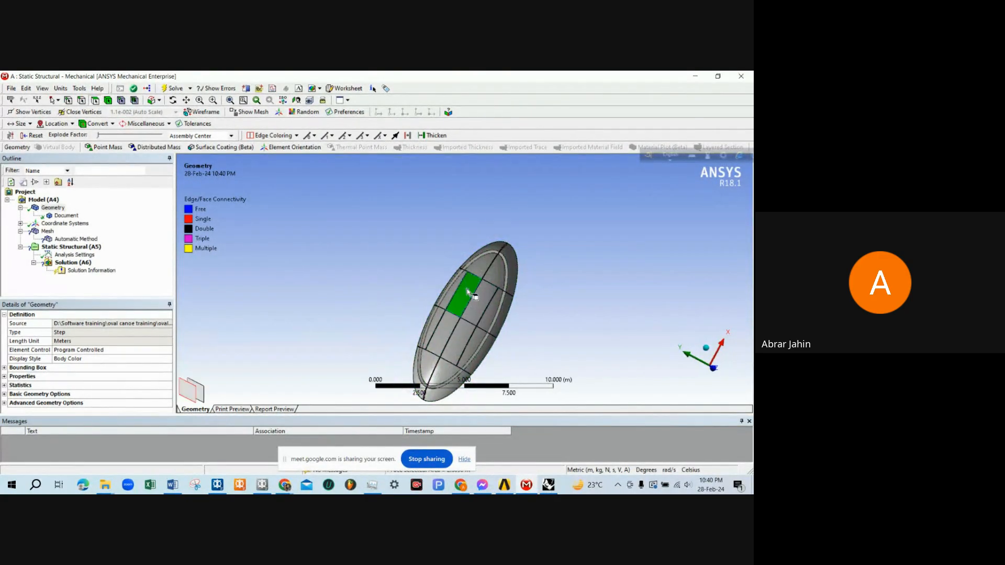
click(480, 303)
right_drag(383, 193, 559, 347)
right_drag(396, 184, 547, 343)
right_drag(447, 203, 554, 272)
middle_drag(515, 272, 509, 253)
scroll(412, 203, up, 5)
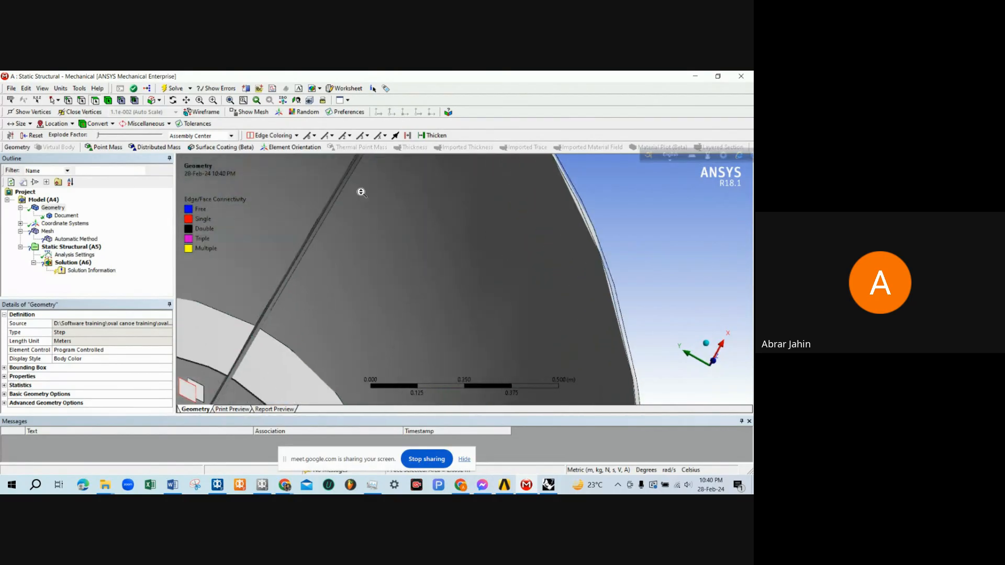
scroll(341, 252, down, 5)
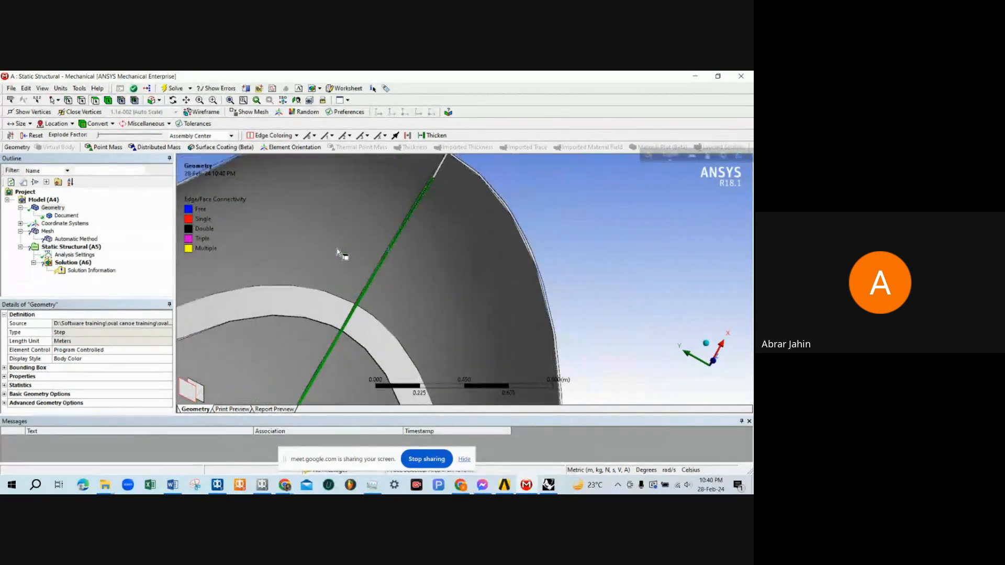
middle_drag(407, 288, 401, 360)
scroll(375, 222, down, 6)
scroll(401, 361, down, 3)
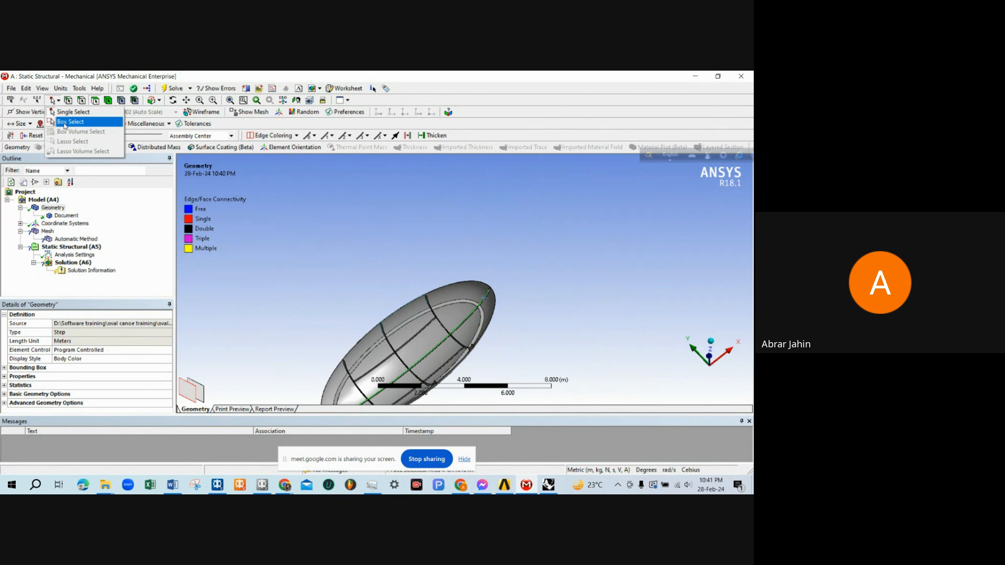
Box-select the faces of the whole hull and clear the selection.
scroll(395, 216, down, 1)
drag(309, 192, 526, 403)
middle_drag(518, 360, 442, 269)
click(414, 274)
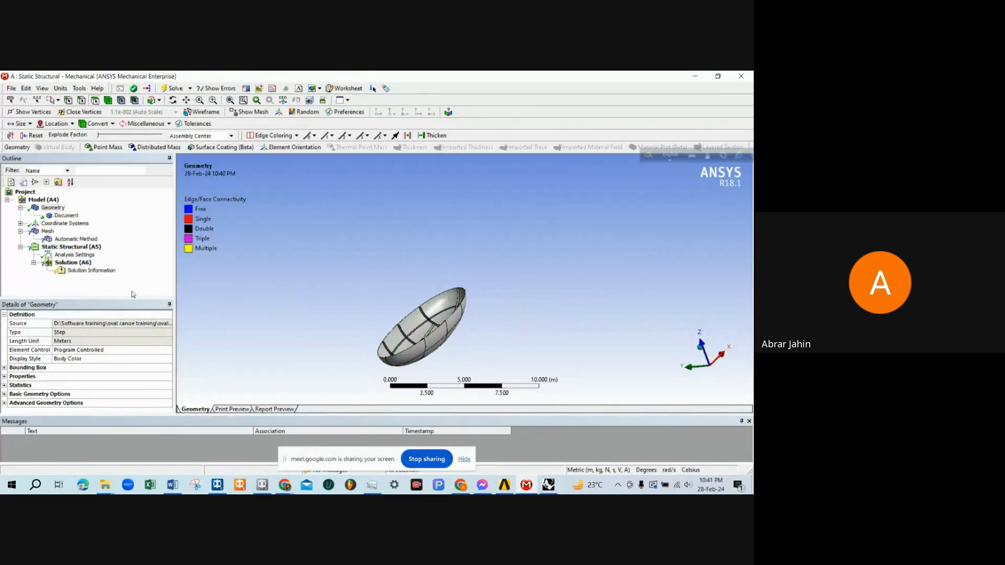
Reopen the Automatic Method's geometry for selection.
click(69, 239)
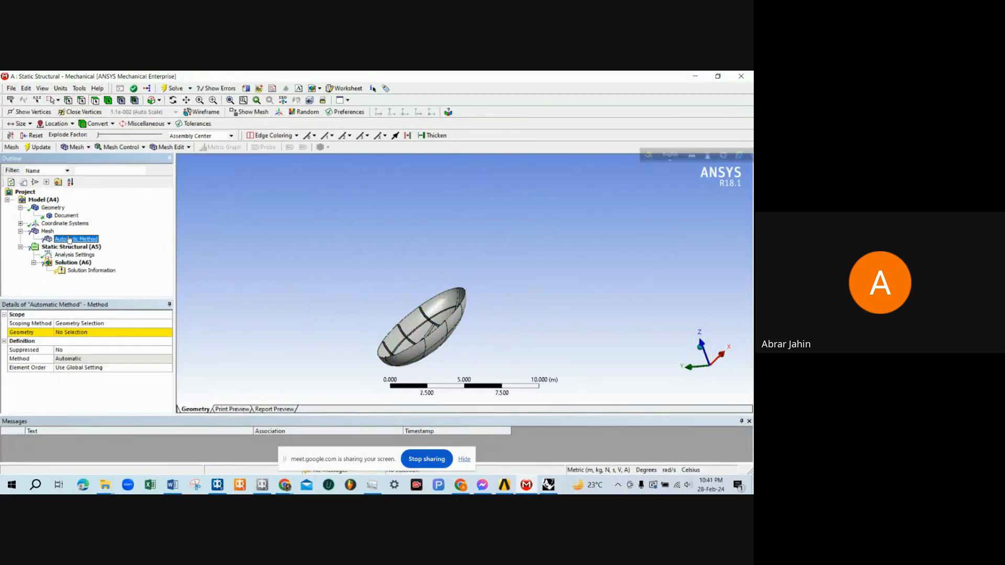
click(82, 332)
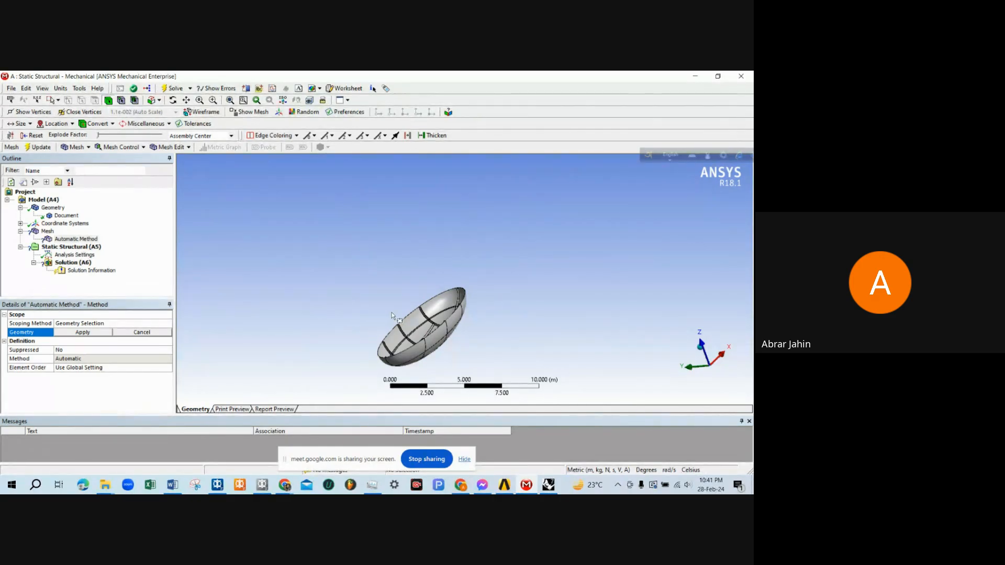
Switch to Rhino, select the grey hull solid, and show all four viewports.
click(547, 488)
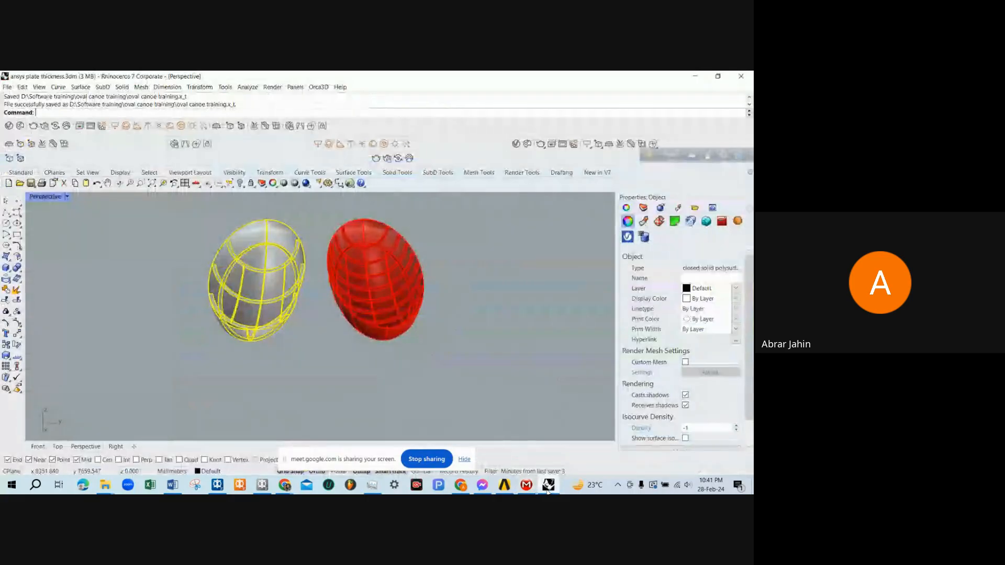
click(416, 385)
right_drag(417, 384, 344, 293)
click(344, 295)
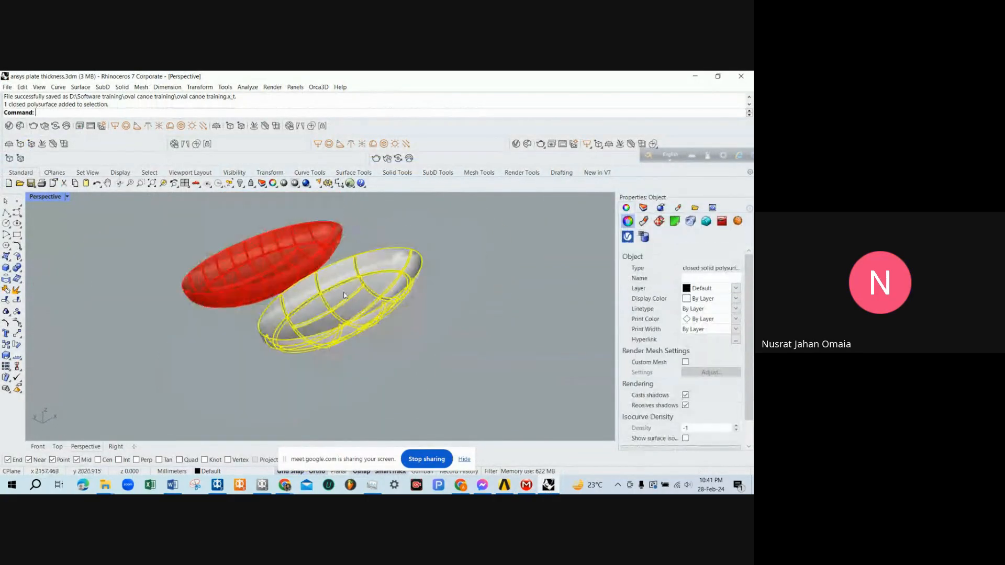
double_click(40, 197)
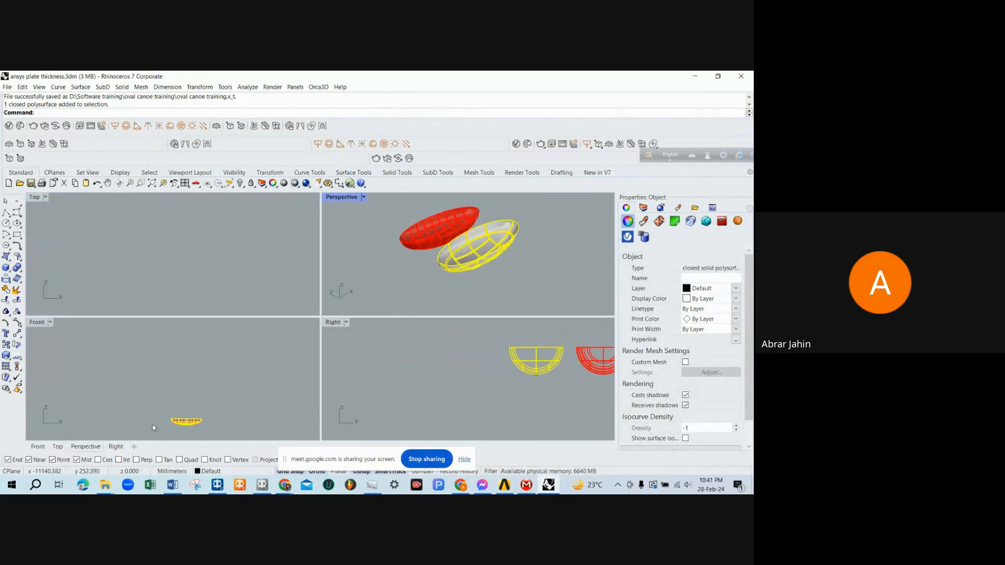
Cut a horizontal Section through the grey hull just below its upper edge in the Right view.
scroll(526, 354, up, 6)
scroll(367, 345, down, 6)
scroll(524, 355, up, 4)
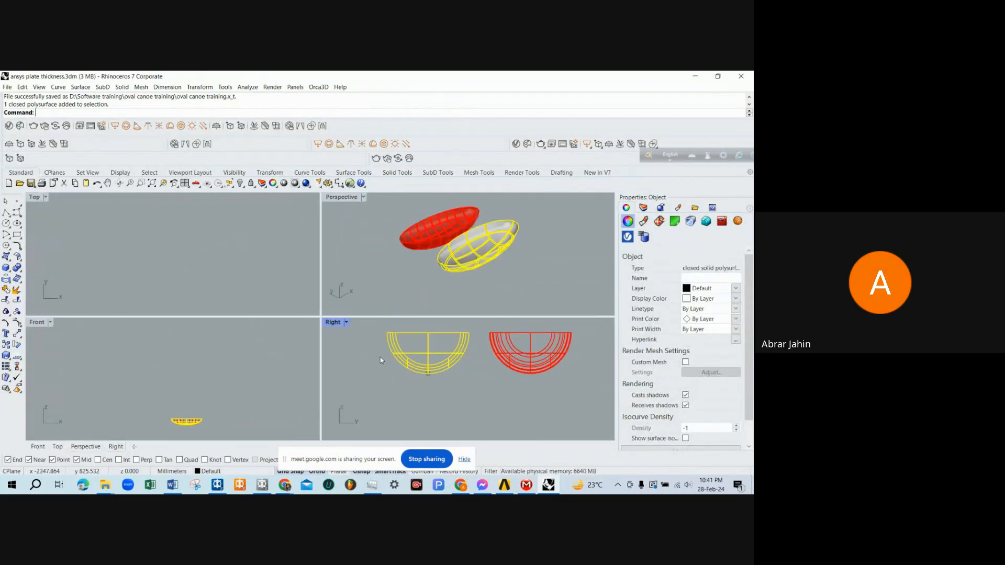
right_click(351, 347)
click(377, 342)
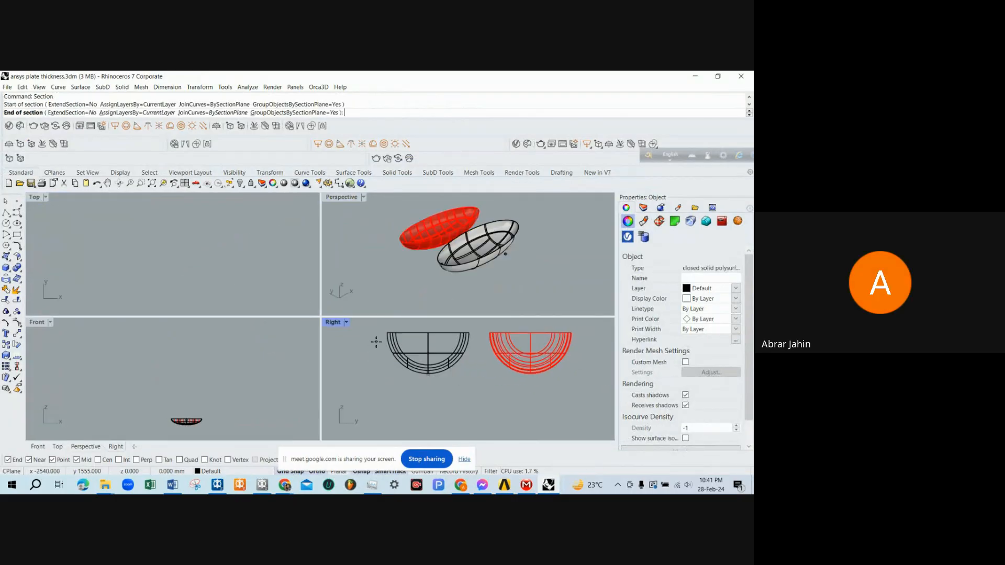
click(483, 355)
right_click(487, 273)
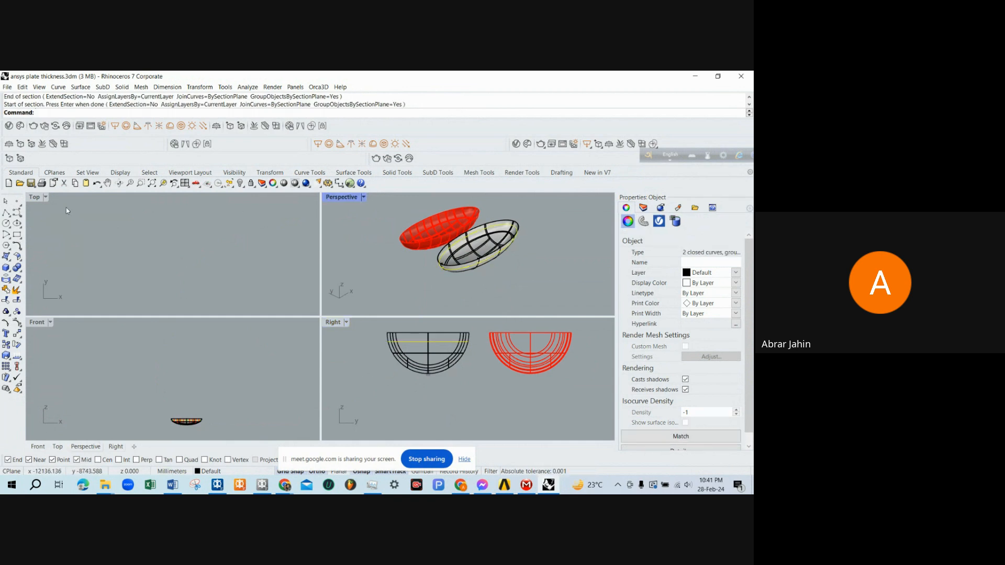
Move the section curves straight down, clear of both hulls in the Top view, and examine their outline.
double_click(34, 197)
scroll(316, 268, down, 2)
text(M)
key(Return)
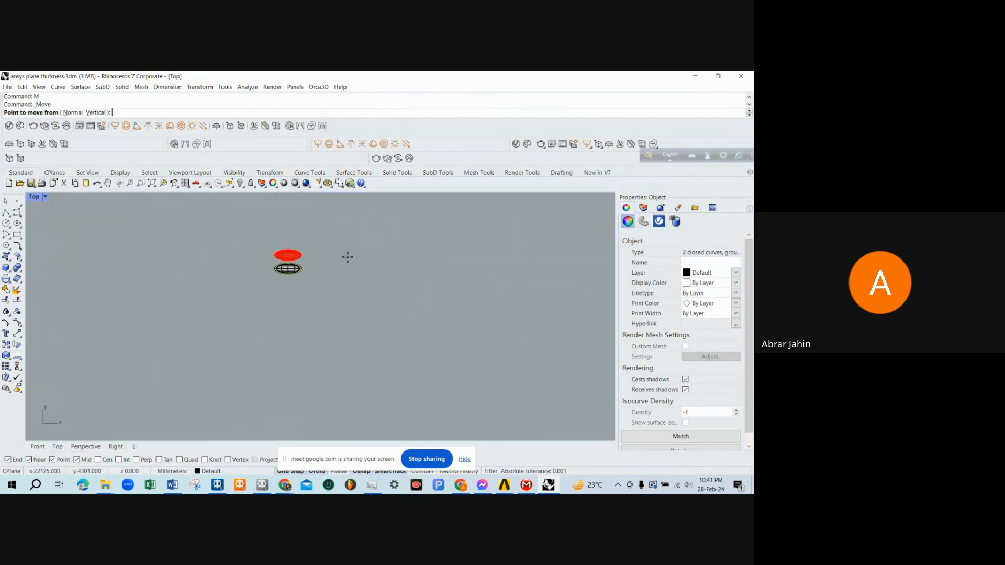
click(348, 257)
click(349, 287)
click(352, 288)
scroll(277, 310, up, 10)
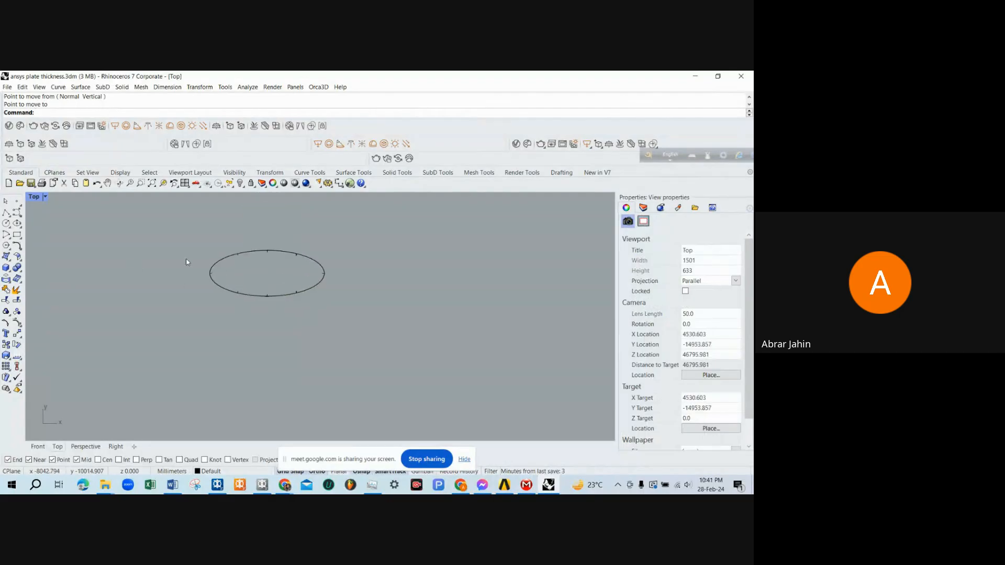
scroll(253, 299, down, 5)
scroll(248, 287, up, 5)
drag(263, 305, 295, 319)
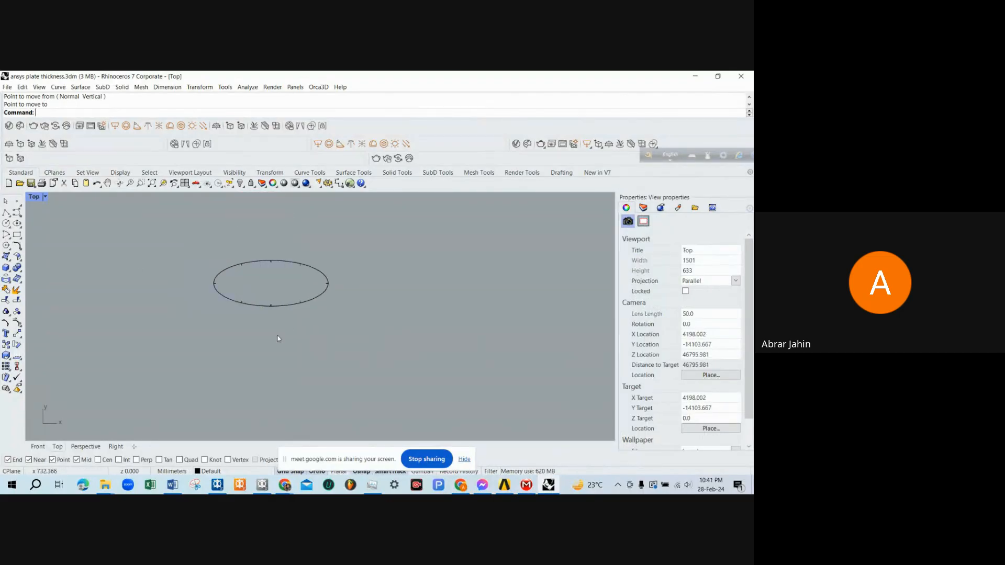
Select the separated section curves below the grey hull and delete them.
scroll(276, 336, down, 8)
drag(218, 297, 311, 335)
text(M)
key(Return)
scroll(292, 232, up, 12)
key(Escape)
scroll(275, 294, down, 5)
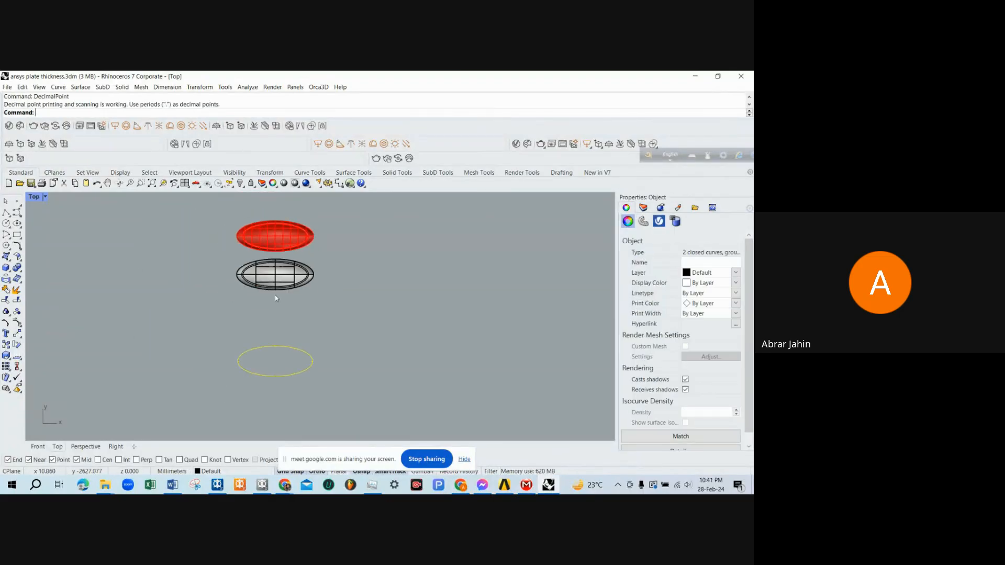
key(Delete)
Cut a horizontal Section through the red hull surface just below its upper edge in the Right view.
scroll(273, 246, up, 7)
click(200, 247)
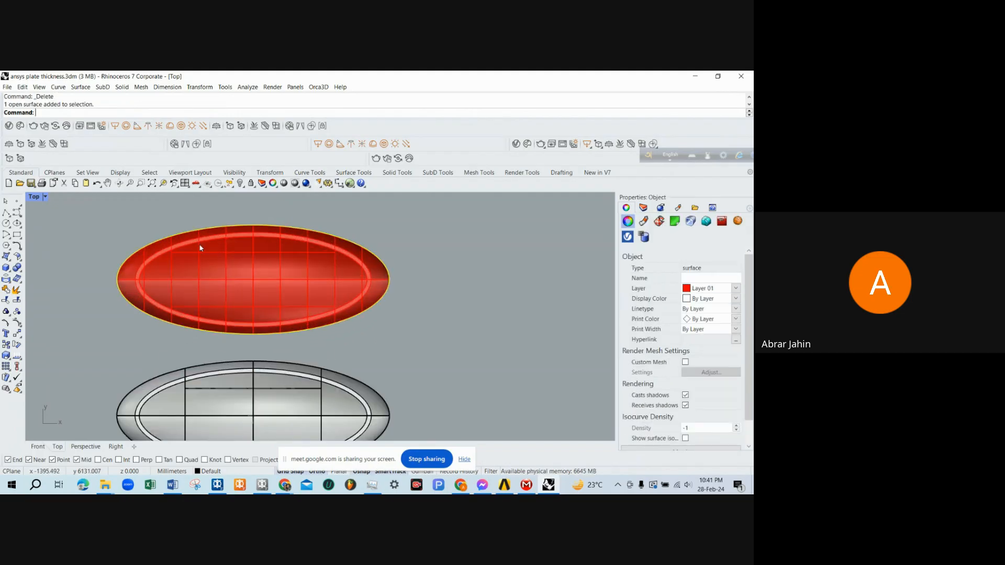
double_click(32, 197)
right_click(466, 378)
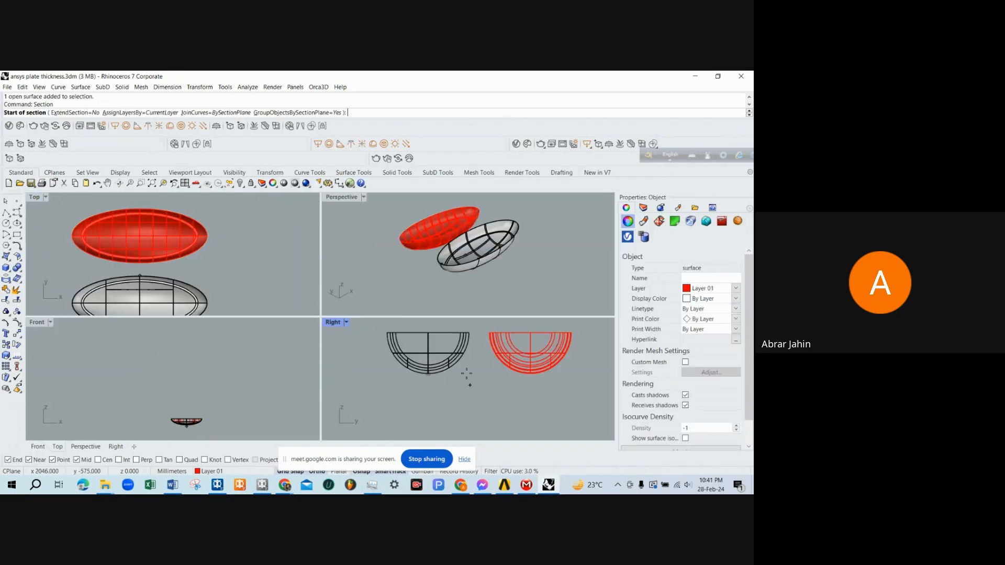
scroll(478, 348, up, 6)
click(481, 333)
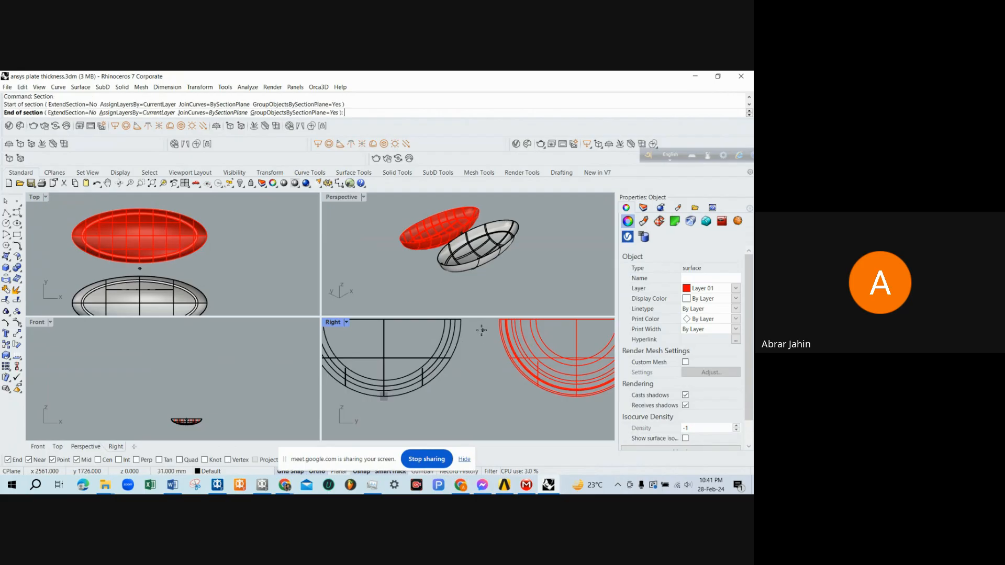
scroll(482, 335, down, 4)
click(577, 342)
right_click(513, 293)
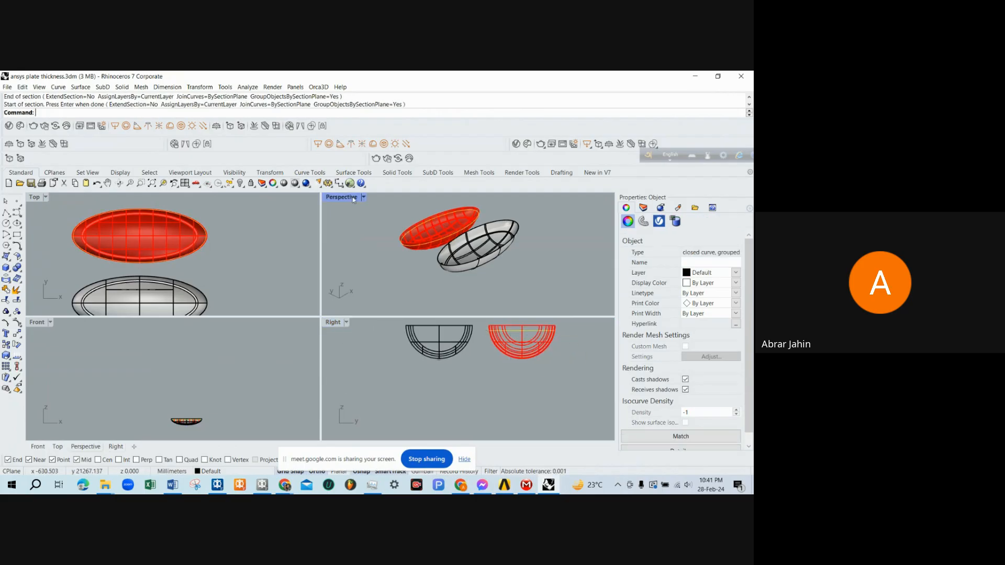
Move the red hull's section curve 5000 mm sideways, clear of the hull, in the Perspective view.
double_click(338, 198)
scroll(388, 302, down, 6)
text(m)
key(Return)
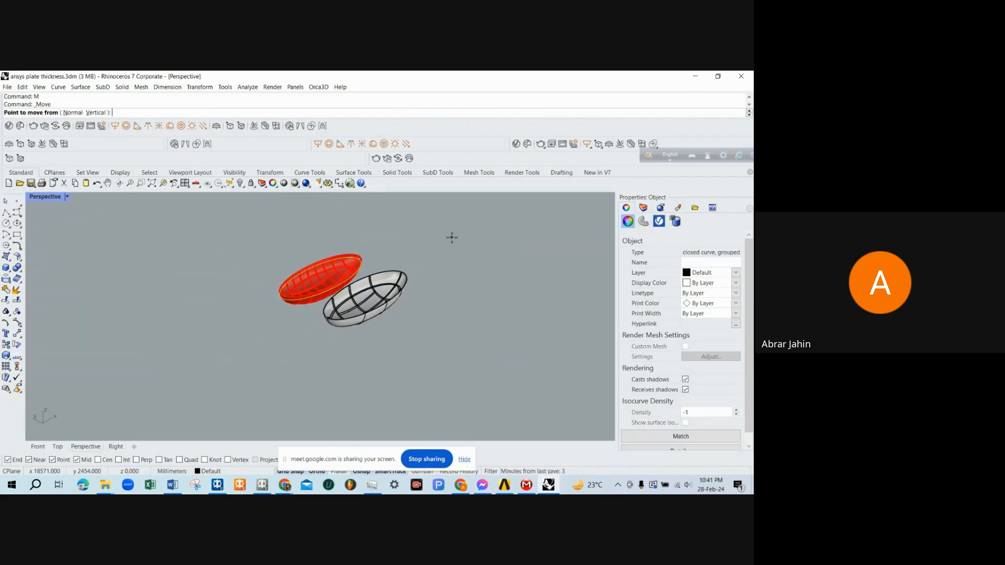
click(414, 225)
text(5000)
key(Return)
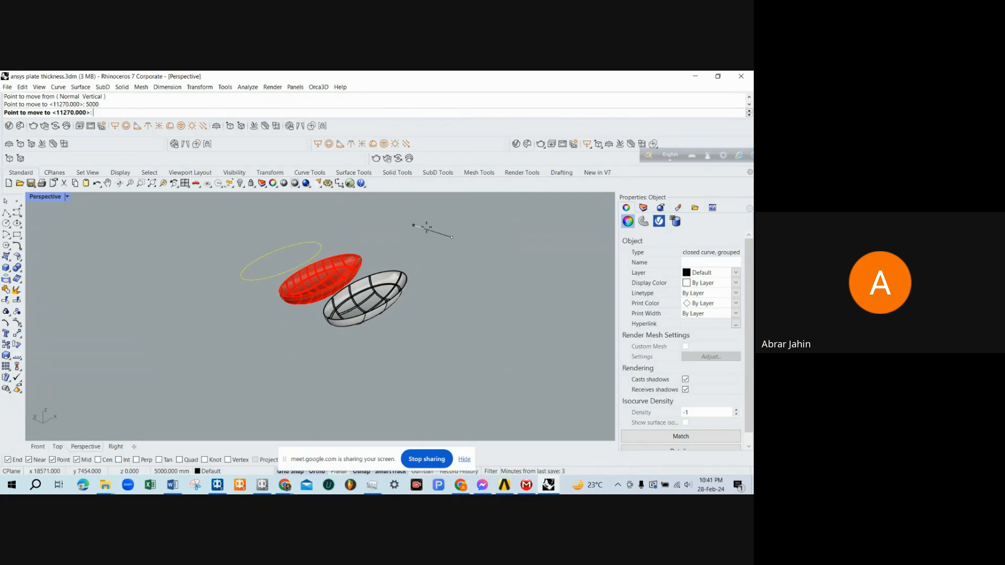
click(425, 228)
key(Escape)
Draw a rectangle enclosing the separated oval section curve in the Top view.
double_click(52, 197)
scroll(83, 223, down, 3)
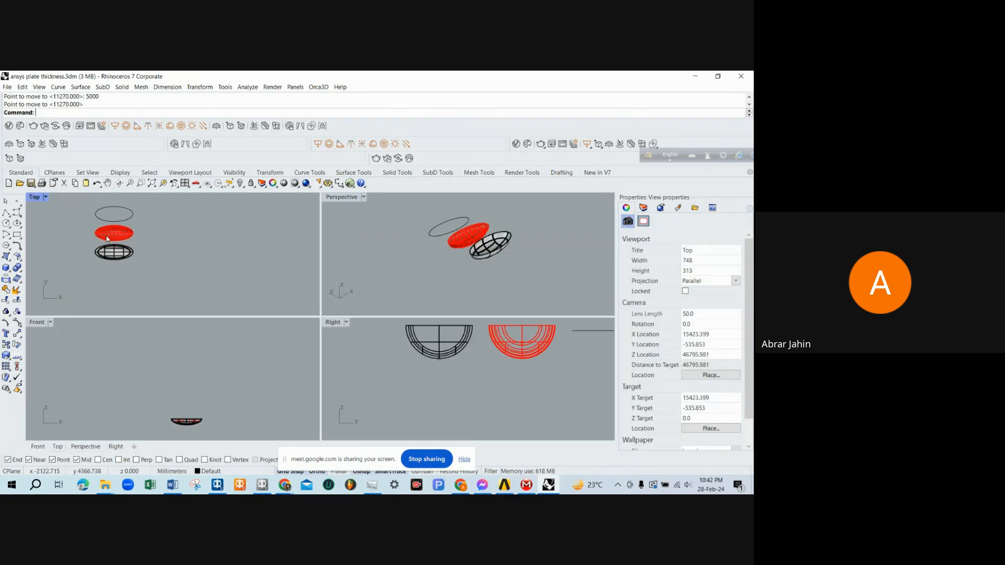
double_click(34, 198)
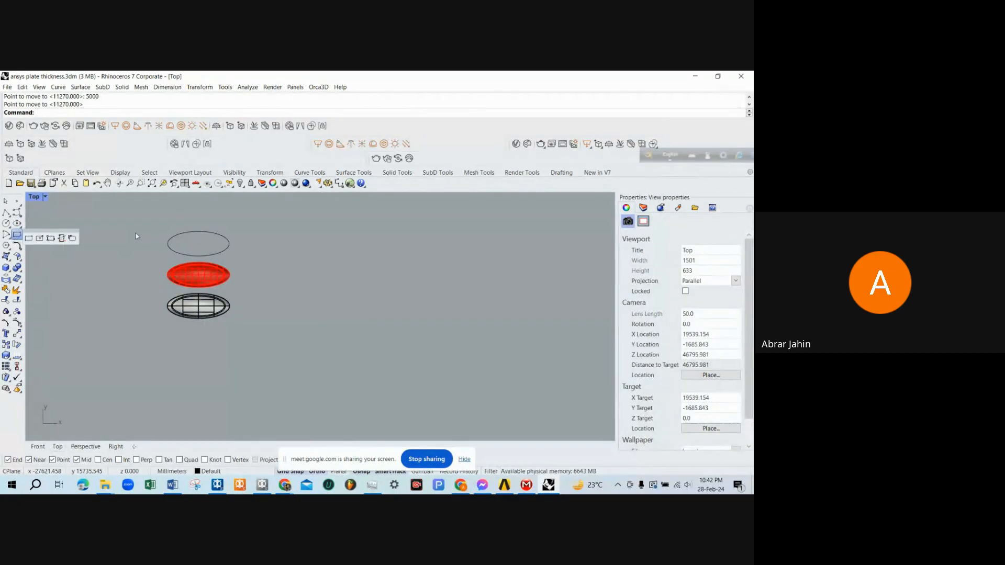
click(175, 237)
key(Escape)
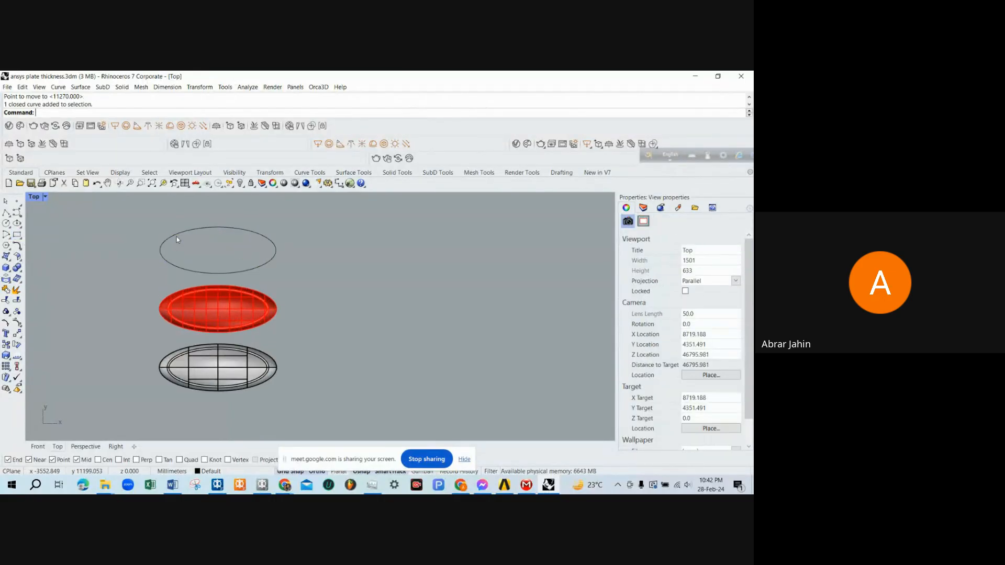
scroll(177, 236, up, 5)
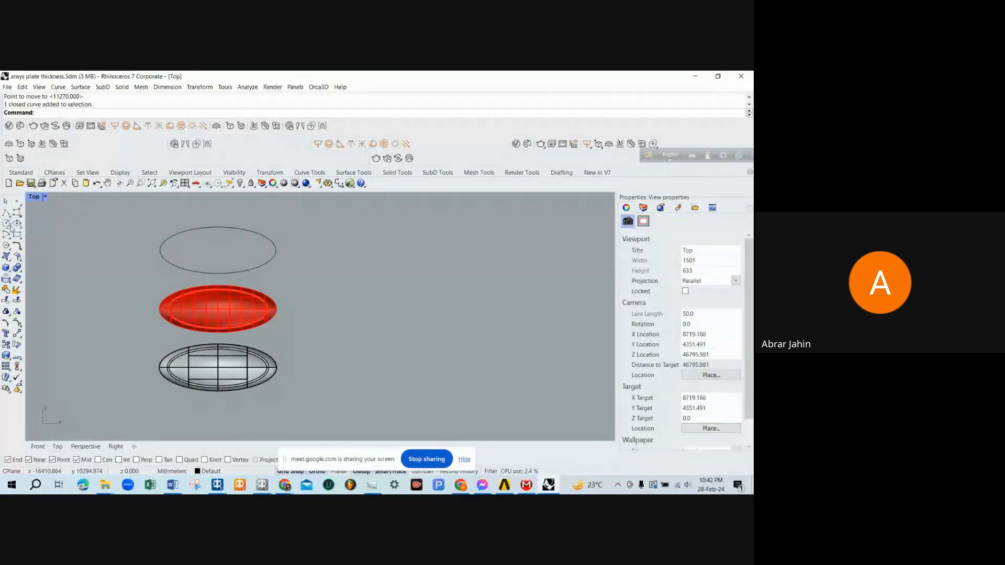
click(17, 235)
click(28, 239)
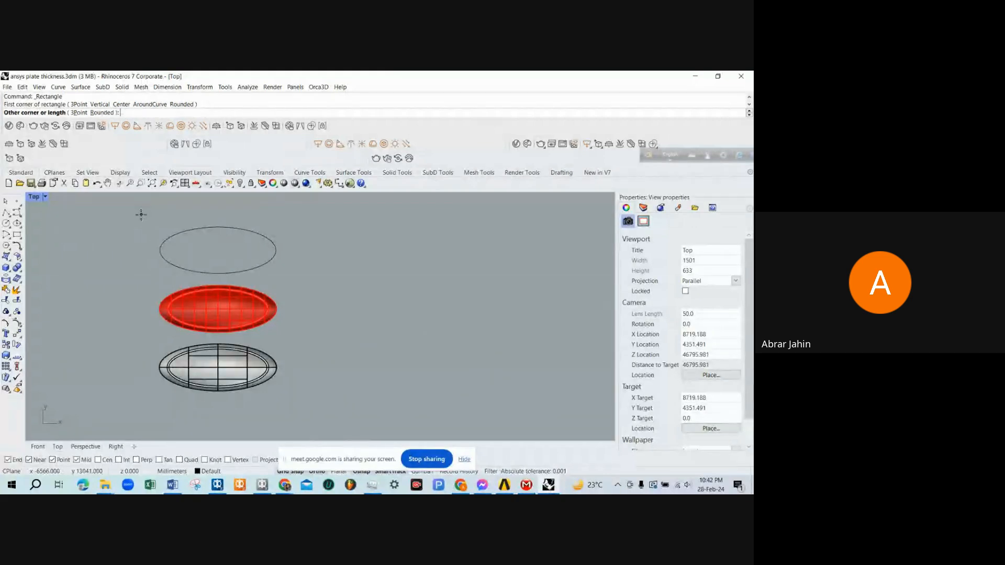
click(140, 215)
click(297, 281)
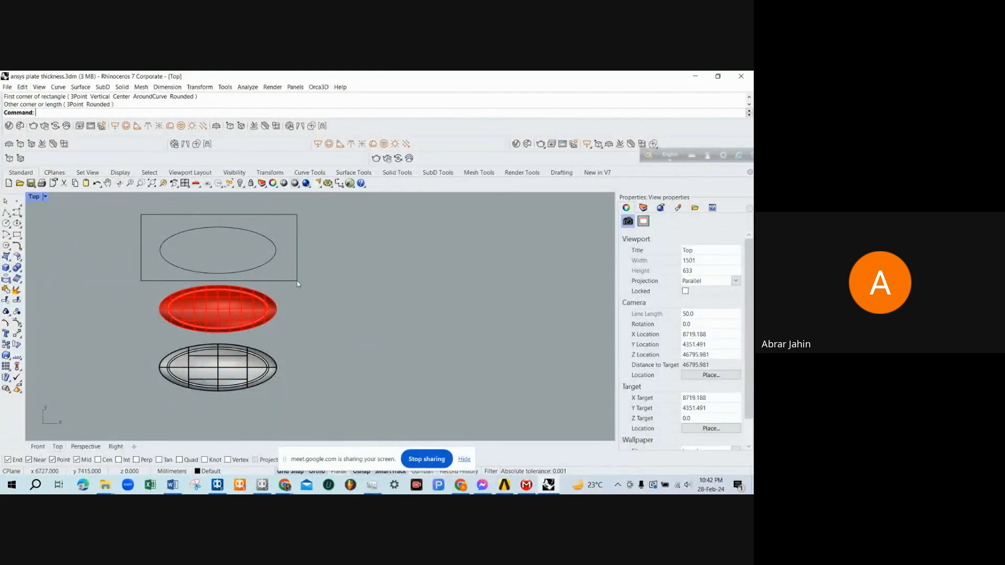
Move the rectangle up to just below the hull's upper edge and across so that it surrounds the grey hull.
click(297, 281)
double_click(34, 197)
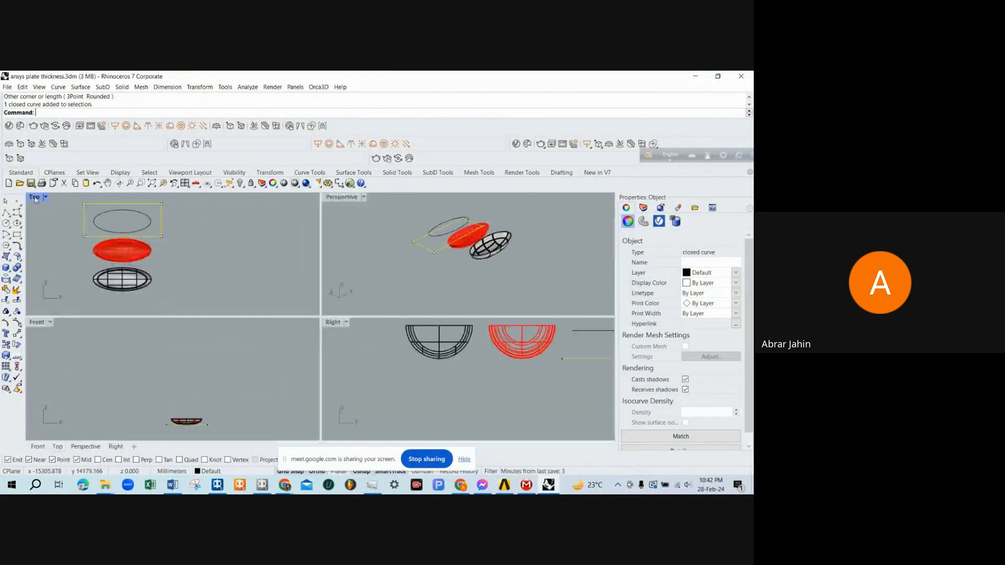
scroll(450, 241, up, 2)
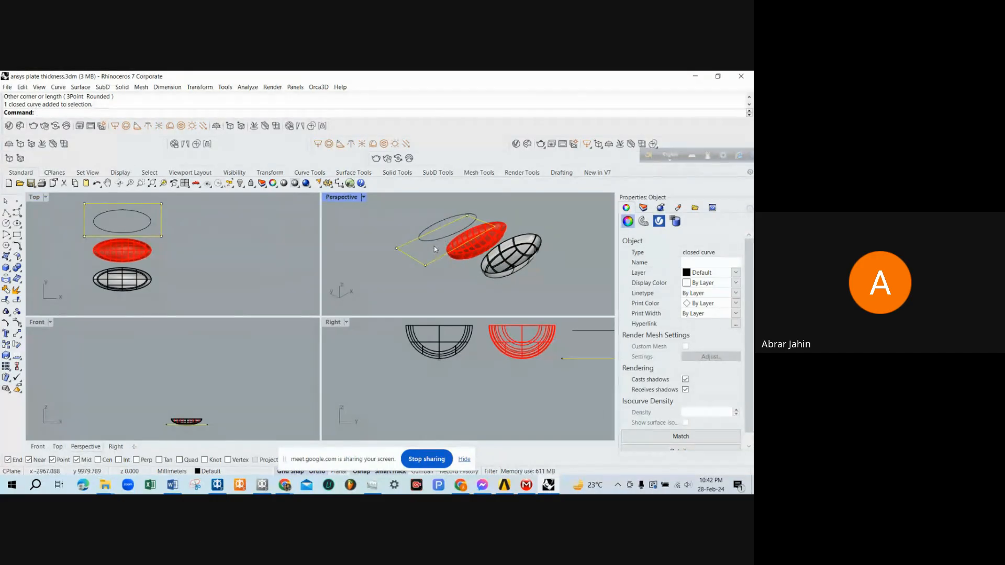
scroll(410, 361, down, 2)
text(m)
key(Return)
click(386, 394)
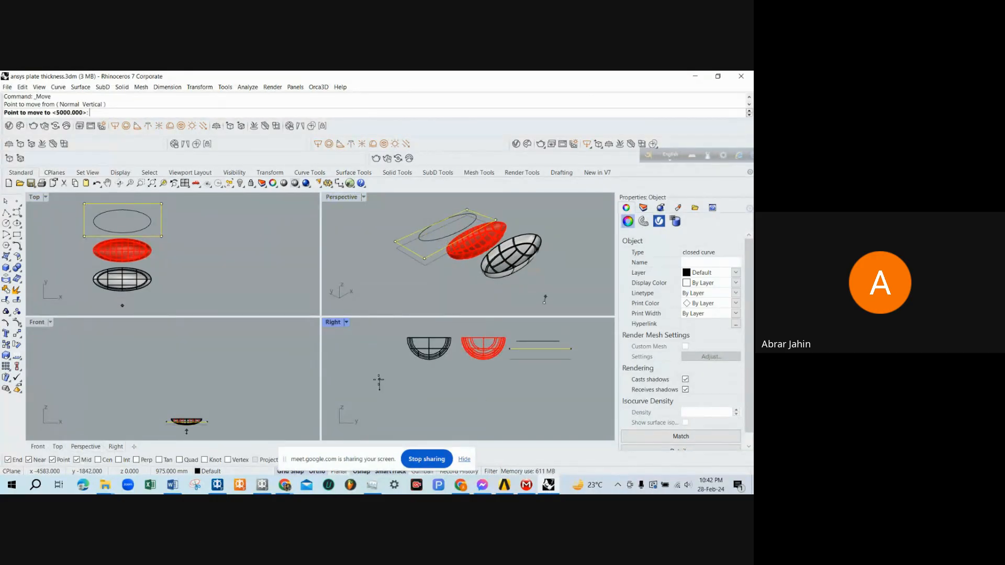
click(379, 377)
key(Return)
click(566, 389)
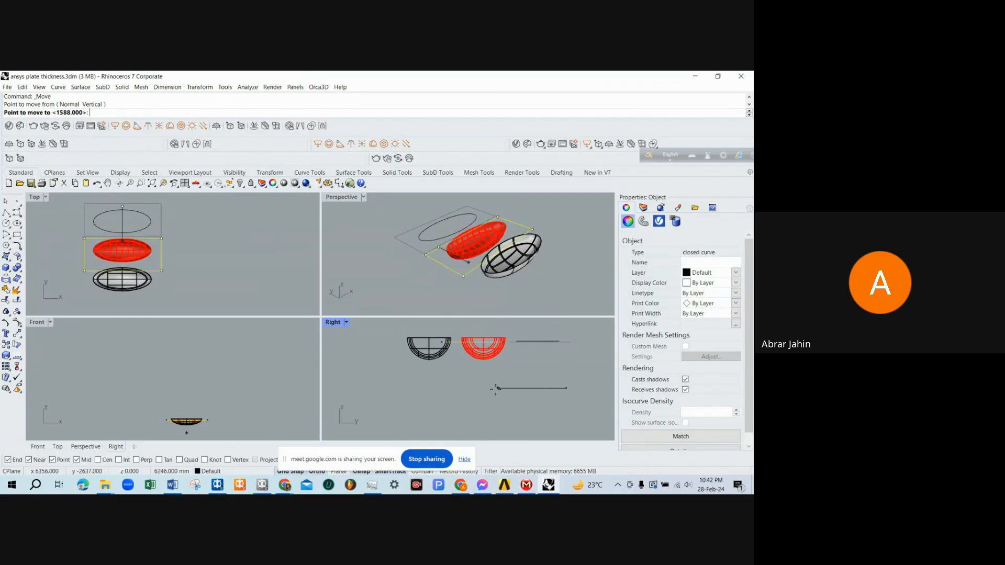
click(457, 389)
click(496, 331)
Try to extrude the rectangle around the grey hull by 20 mm to both sides as a non-solid surface.
right_drag(492, 291, 524, 259)
click(534, 267)
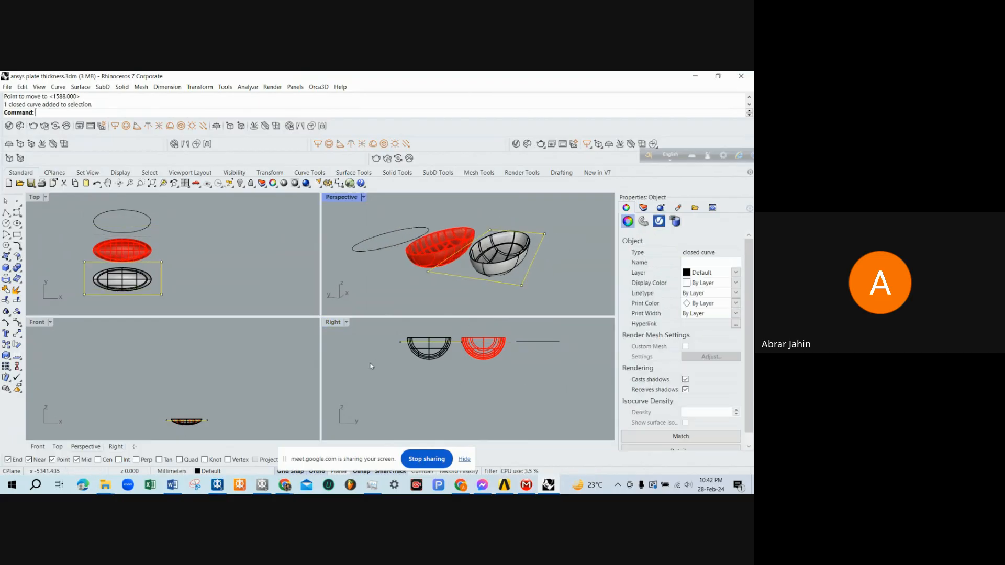
scroll(369, 363, up, 2)
text(extrudecrv)
key(Return)
key(ctrl+z)
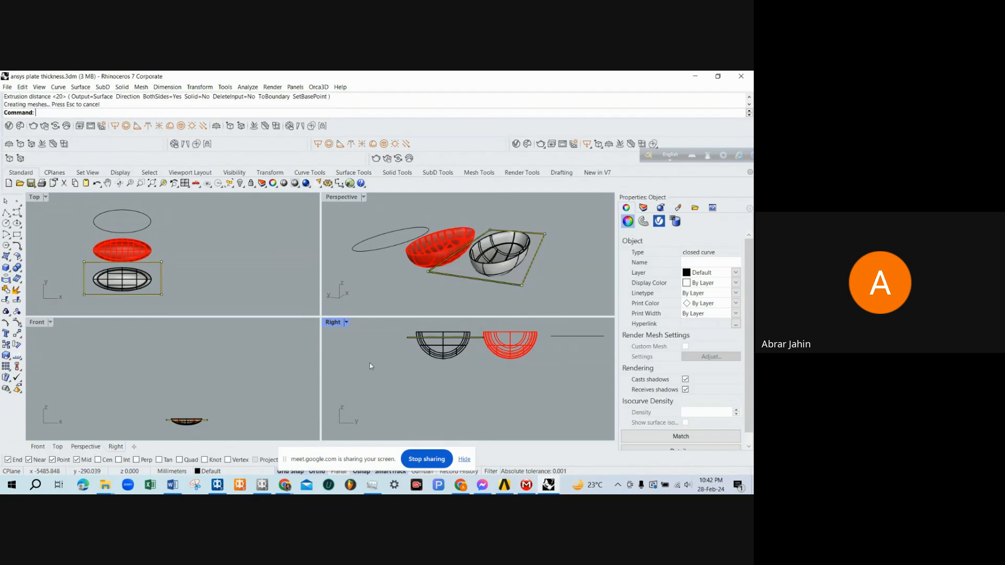
right_drag(499, 274, 508, 288)
text(DecimalPoint)
key(Return)
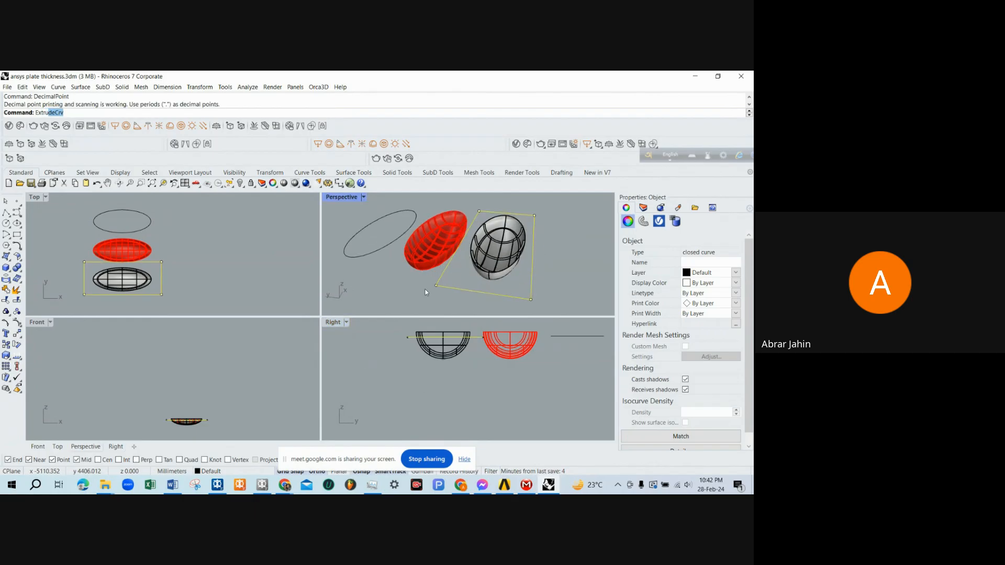
Extrude the rectangle around the grey hull by 20 mm to both sides with the Solid option on.
text(Extru)
key(Return)
click(195, 112)
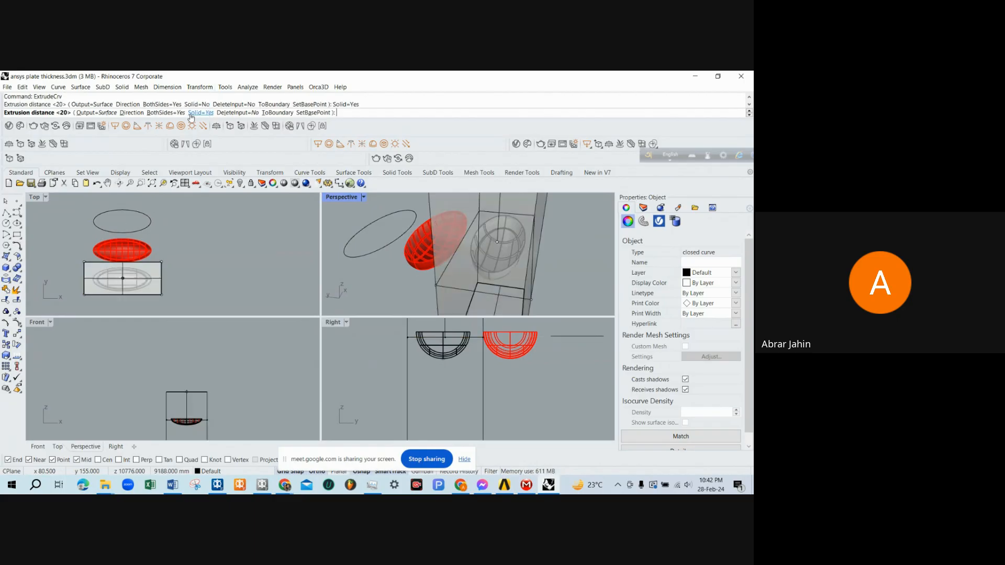
click(345, 240)
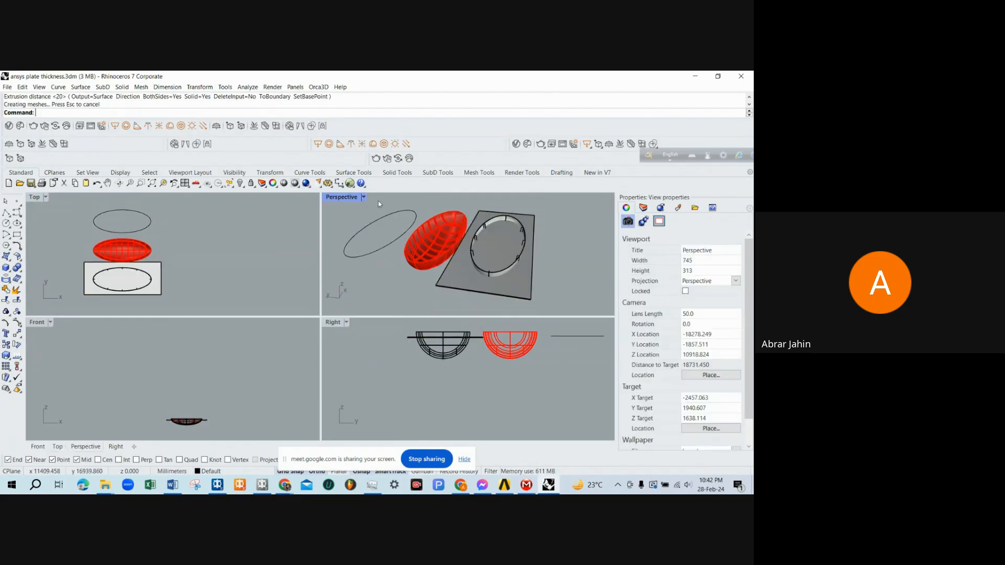
Examine from several angles in Perspective how the solid plate intersects the grey hull.
double_click(343, 198)
scroll(293, 282, up, 6)
right_drag(273, 288, 544, 328)
scroll(467, 304, down, 6)
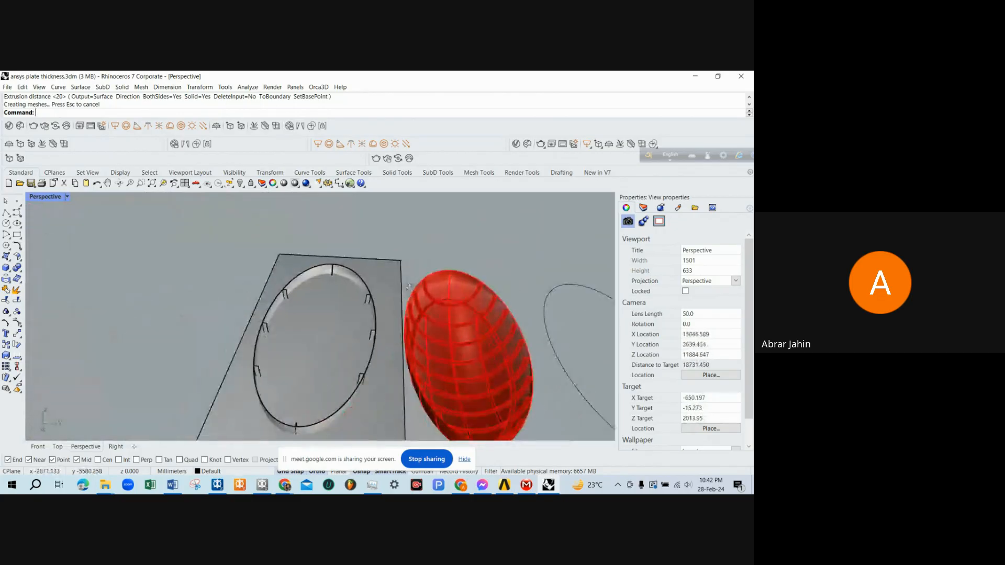
scroll(325, 325, up, 4)
mouse_move(320, 327)
right_down()
mouse_move(376, 294)
mouse_move(335, 257)
mouse_move(277, 285)
mouse_move(330, 337)
right_up()
scroll(338, 288, down, 4)
scroll(278, 285, down, 5)
scroll(331, 343, up, 6)
scroll(286, 291, down, 6)
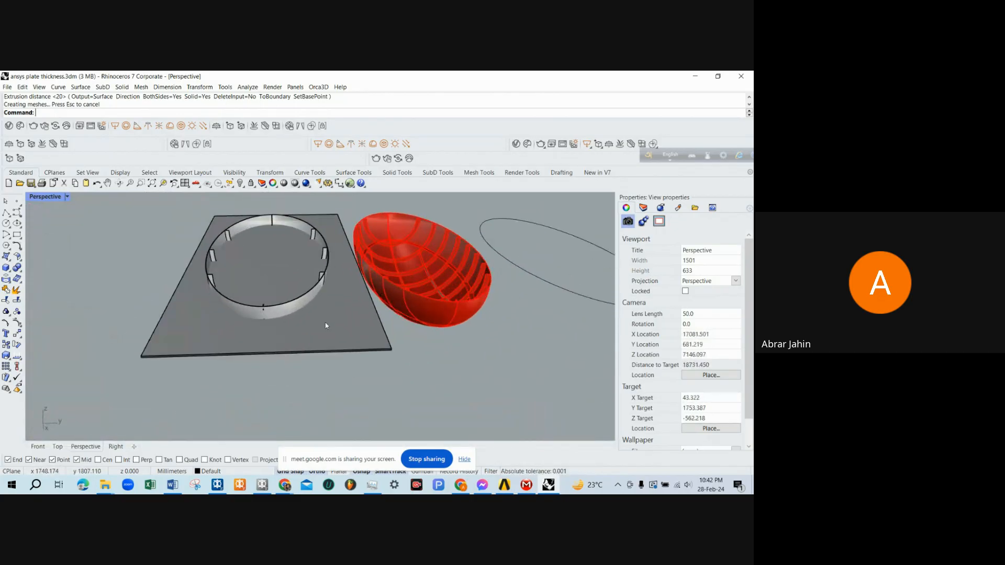
Move the solid plate 5000 mm sideways so that it cuts through the red hull.
drag(329, 326, 352, 359)
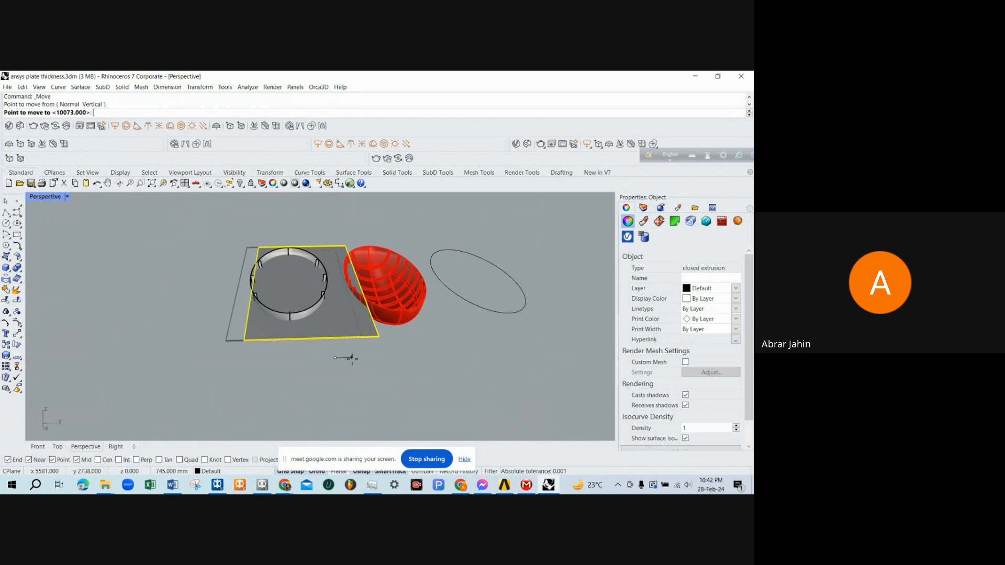
text(5000)
key(Return)
click(352, 359)
key(Escape)
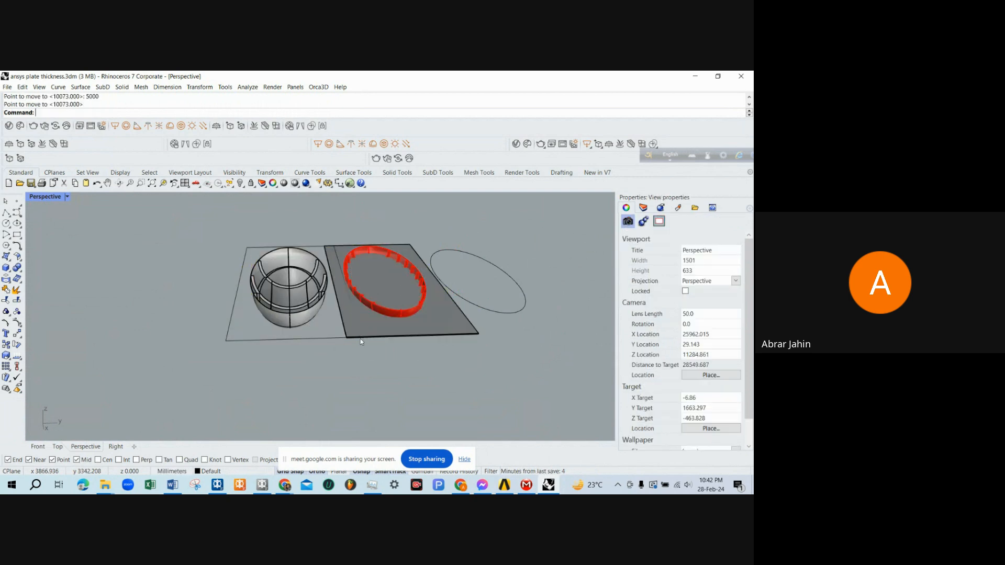
Split the solid plate with BooleanSplit, using the red hull surface as the cutting object.
scroll(357, 301, up, 5)
click(403, 314)
key(Escape)
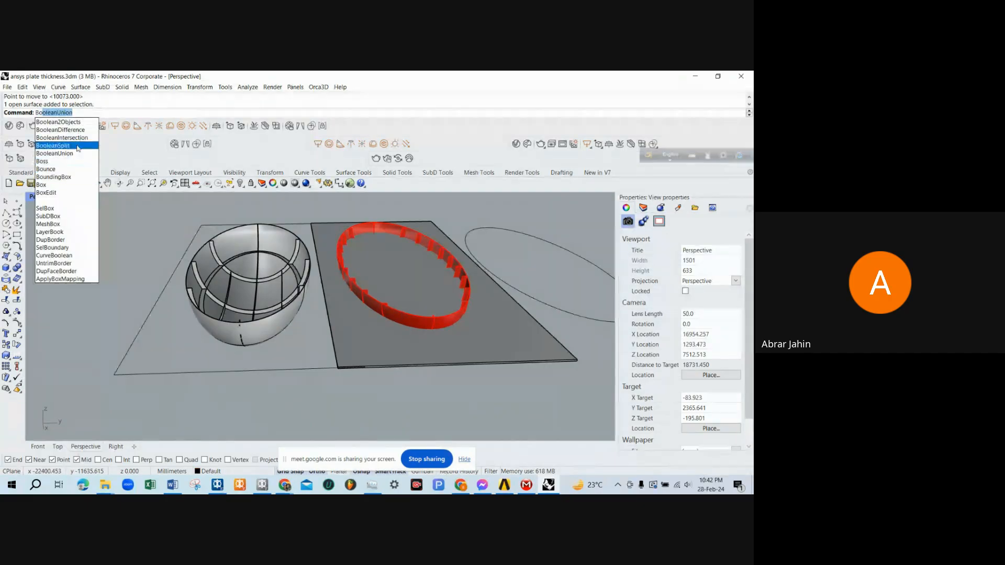
click(76, 147)
click(435, 336)
key(Return)
click(431, 329)
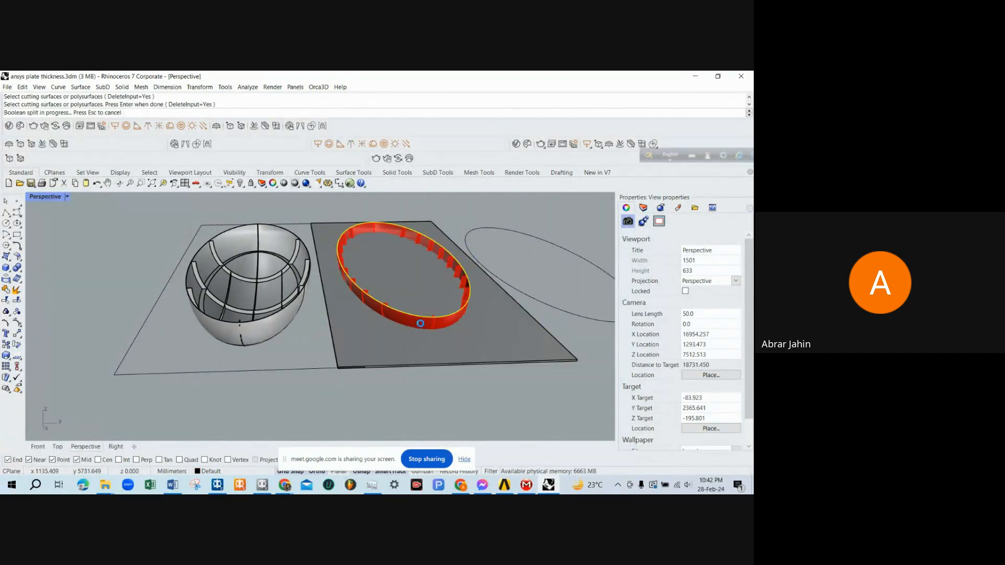
key(Return)
Delete the part of the split plate that lies outside the red hull.
click(479, 340)
text(d)
key(Return)
key(Escape)
click(479, 339)
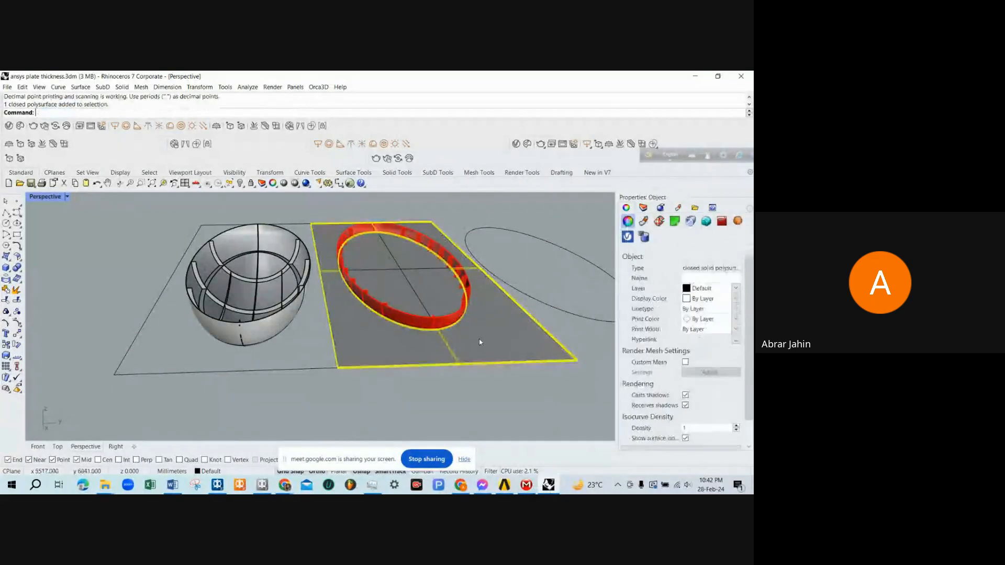
text(d)
key(Return)
key(Escape)
click(463, 335)
key(Delete)
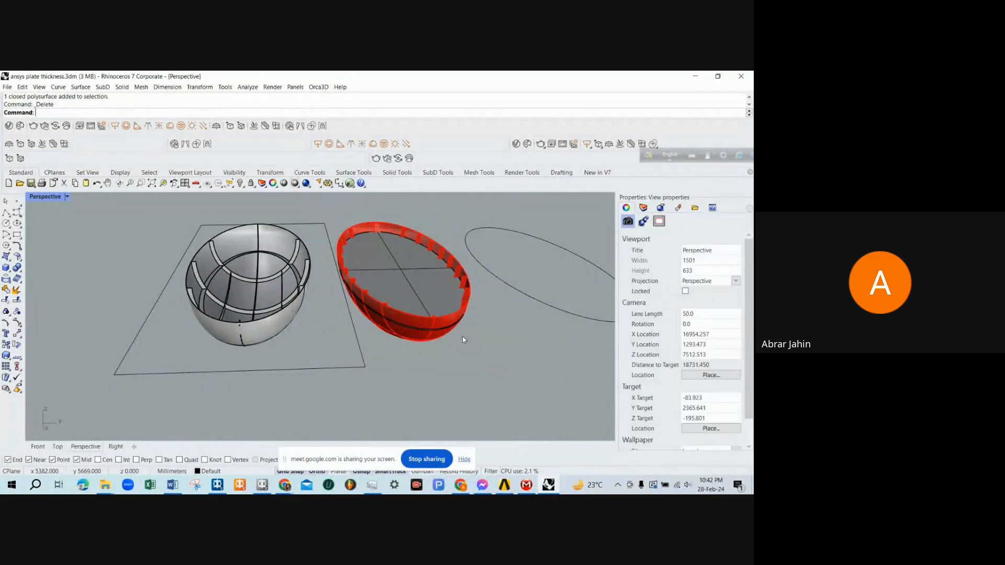
Examine the fit between the remaining oval plate and the inside of the red hull.
click(418, 284)
right_drag(417, 286, 520, 291)
key(Escape)
scroll(480, 271, up, 8)
scroll(448, 303, down, 5)
right_drag(376, 305, 469, 314)
scroll(469, 314, down, 10)
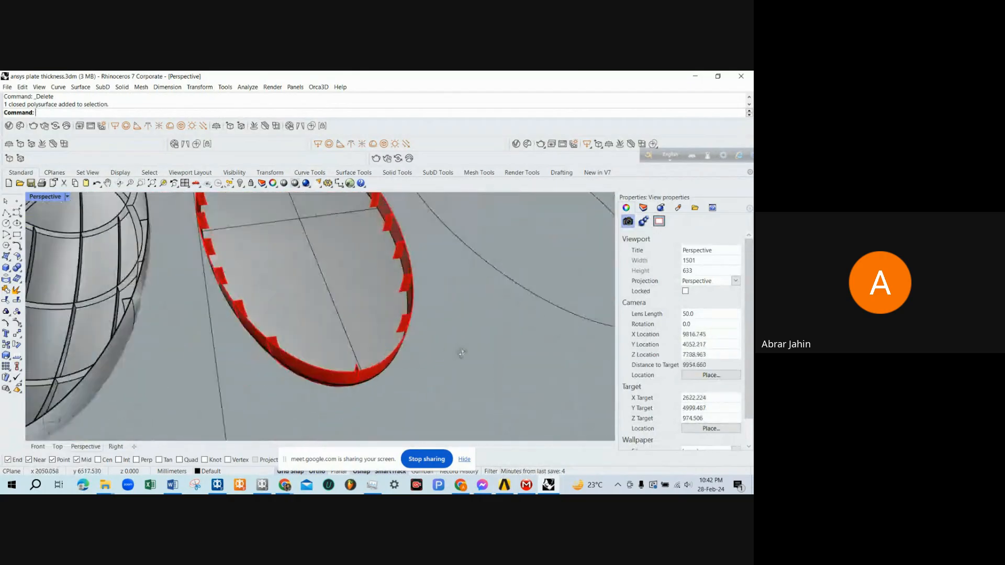
right_drag(410, 360, 382, 336)
Try to move the oval plate sideways out of the red hull.
click(386, 333)
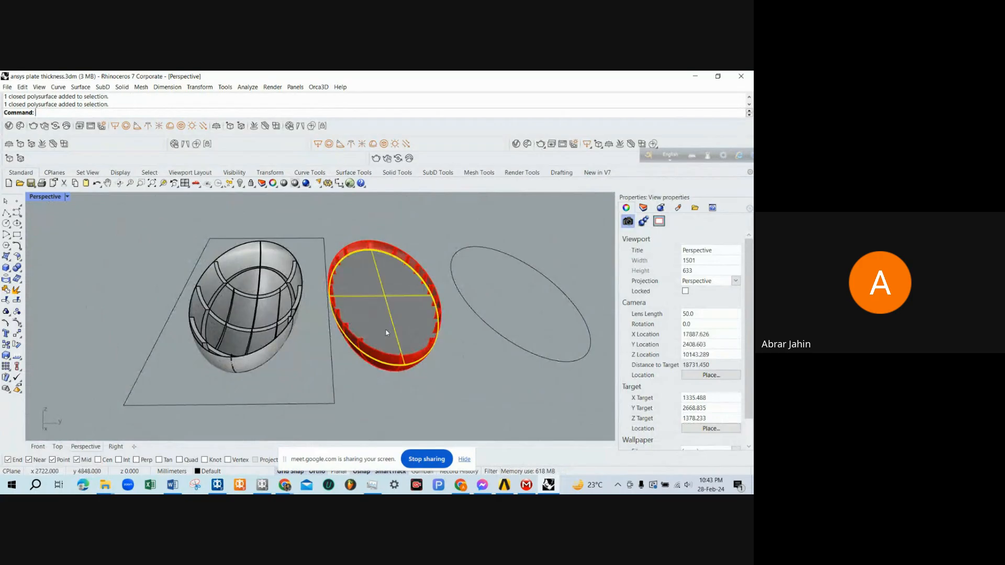
scroll(388, 335, down, 5)
text(m)
key(Return)
click(412, 388)
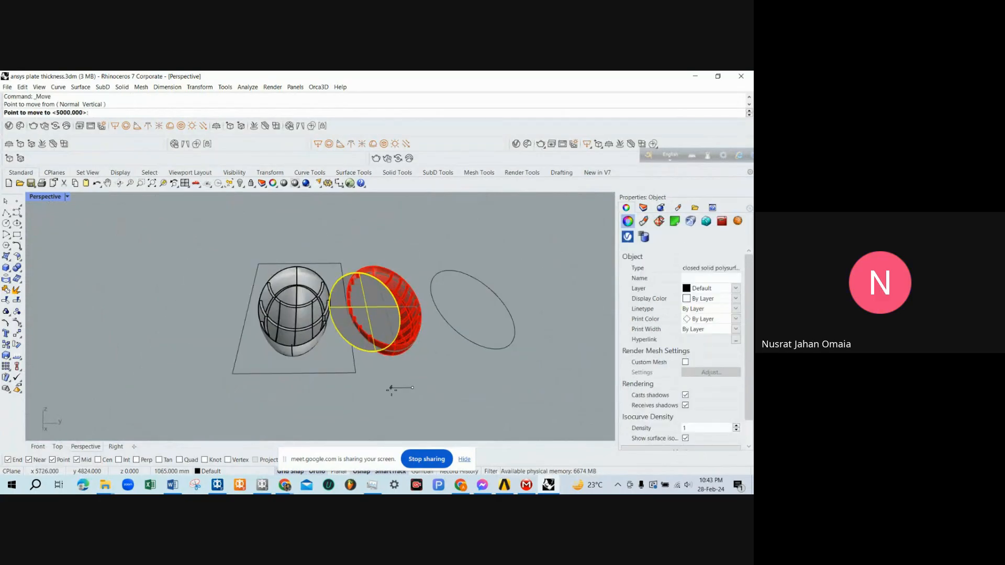
click(410, 388)
key(Escape)
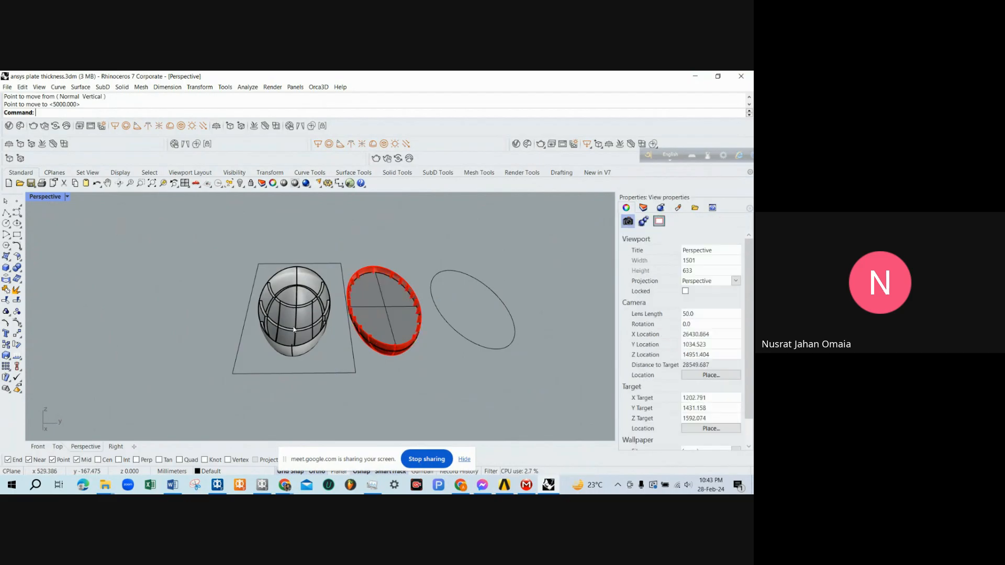
Show all four viewports, select the oval plate, and inspect its edge against the red hull.
double_click(46, 197)
scroll(508, 244, up, 9)
click(505, 246)
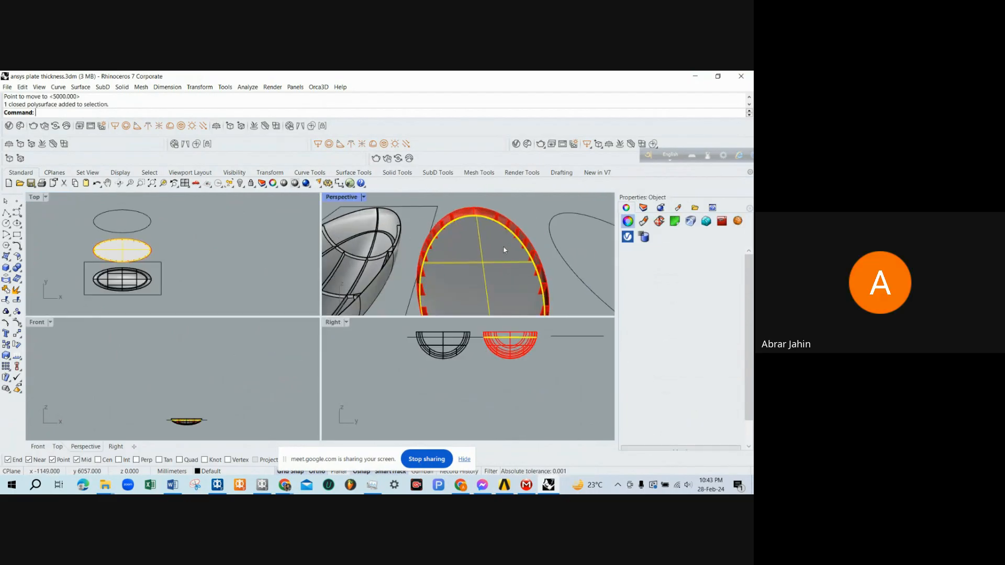
scroll(461, 251, down, 6)
right_drag(461, 251, 514, 252)
scroll(518, 262, up, 6)
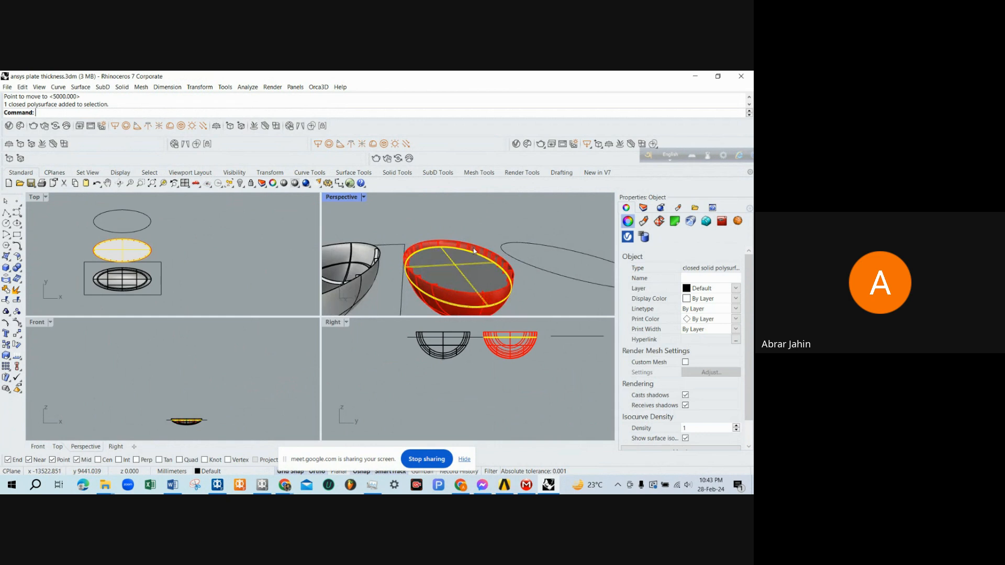
Examine how the oval plate sits in the red hull from several angles and check which objects are selectable.
right_drag(529, 291, 424, 272)
scroll(503, 344, up, 11)
scroll(497, 329, down, 6)
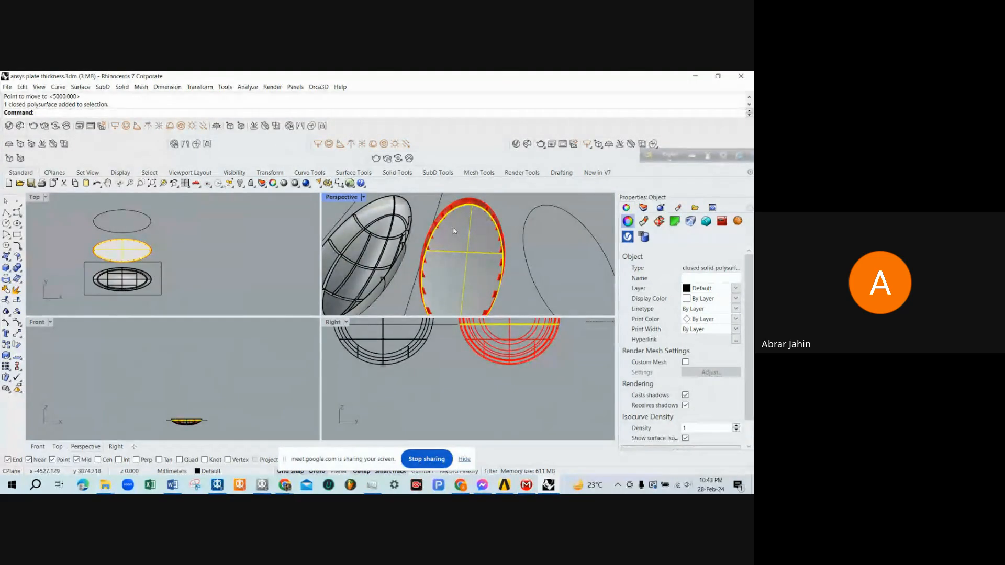
scroll(468, 253, down, 4)
click(471, 244)
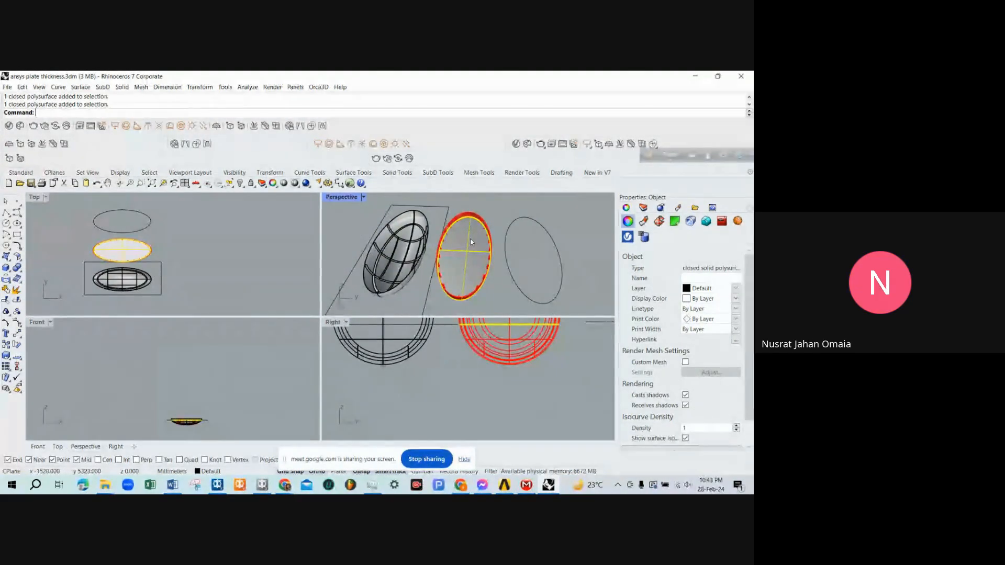
scroll(471, 248, down, 3)
scroll(471, 252, up, 3)
key(Escape)
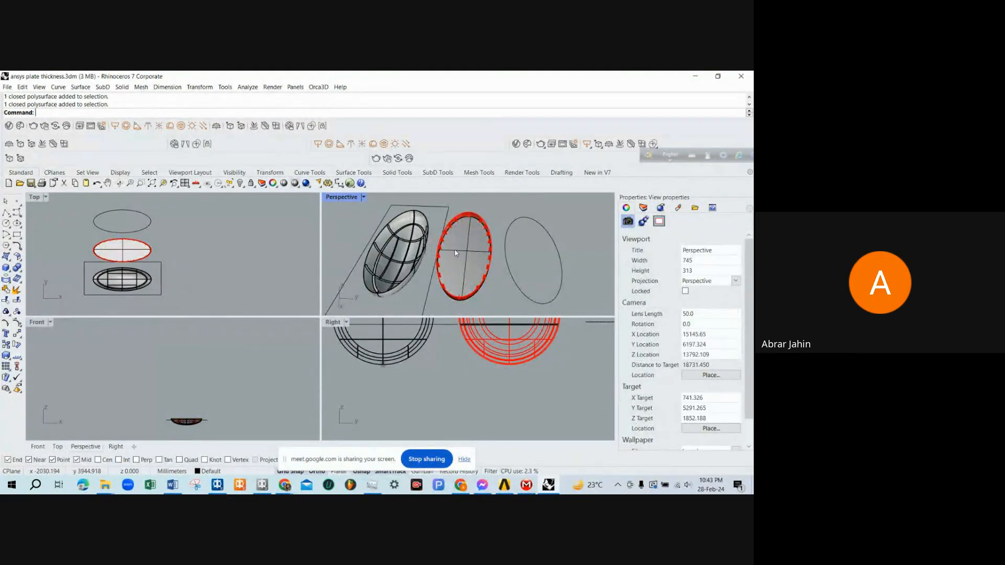
click(455, 252)
scroll(523, 261, down, 3)
key(Escape)
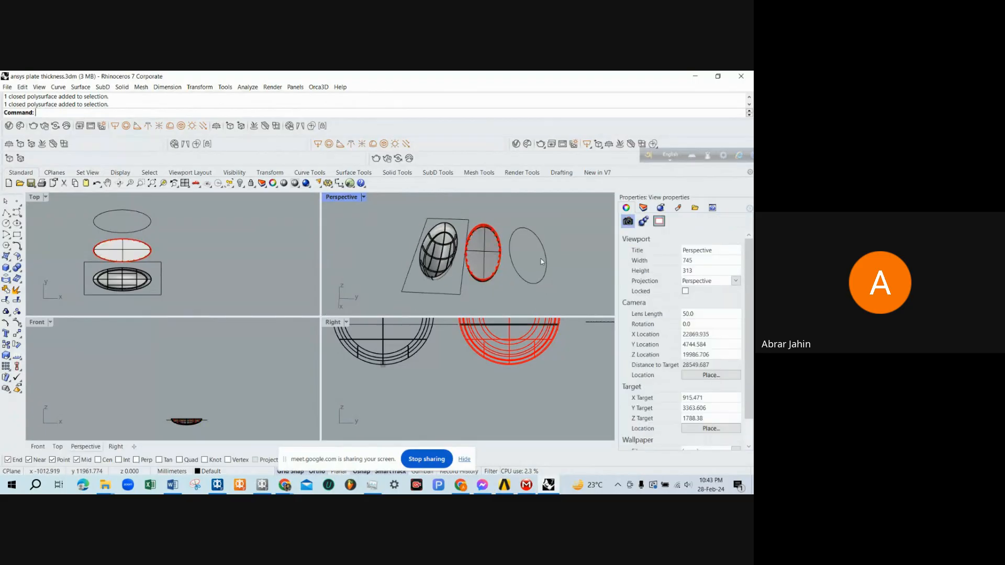
Build a planar surface from the separate closed oval curve beside the red hull with PlanarSrf.
text(plan)
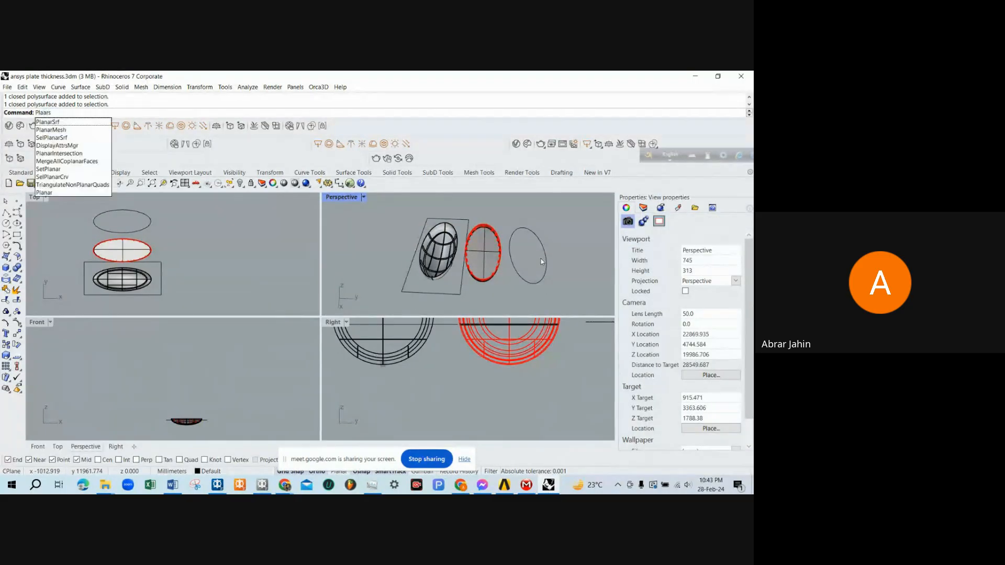
key(Escape)
text(Plaar)
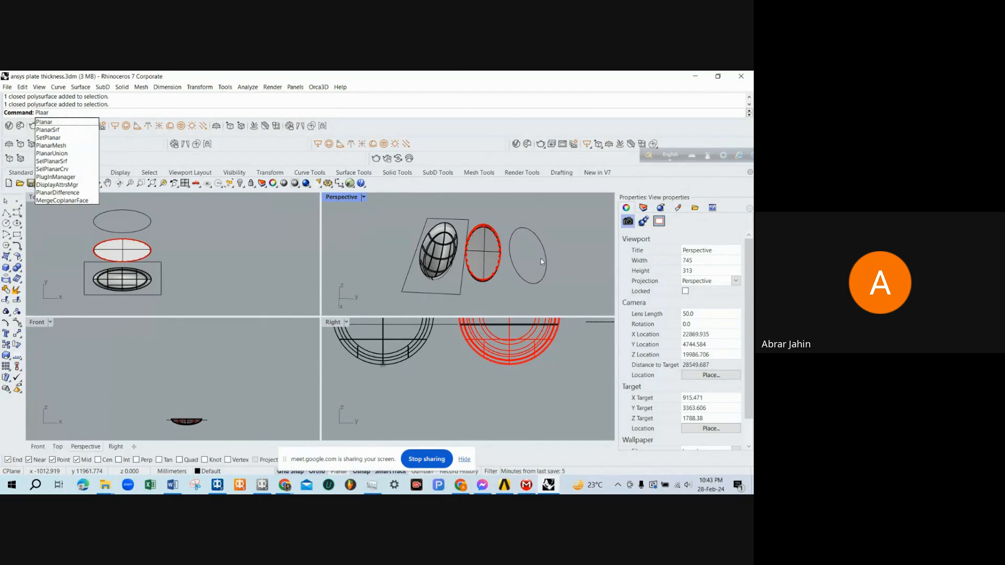
click(82, 129)
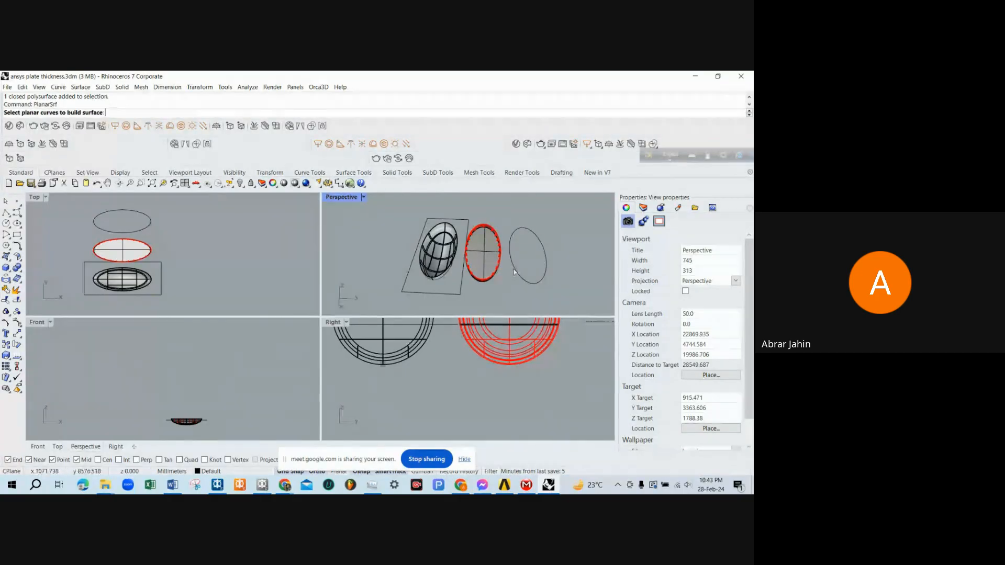
click(514, 268)
right_click(516, 268)
scroll(534, 274, up, 6)
click(534, 273)
scroll(534, 274, down, 4)
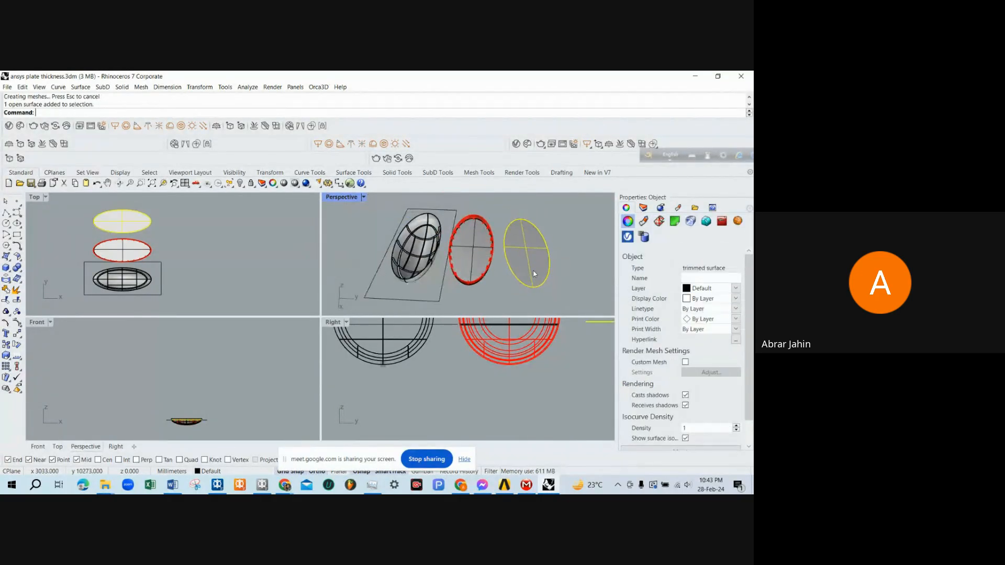
key(Escape)
text(ExtractIsocurve)
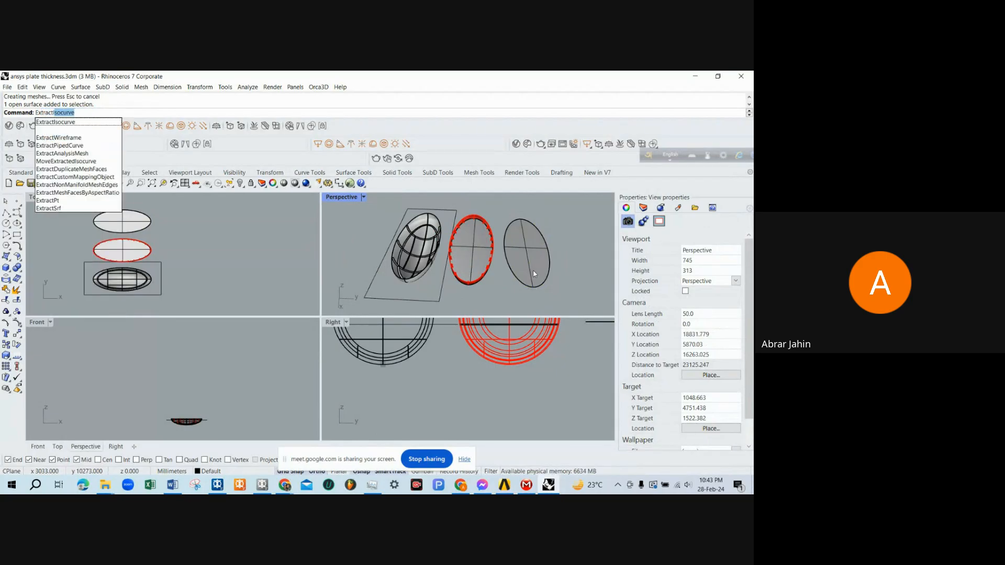
key(Return)
click(534, 274)
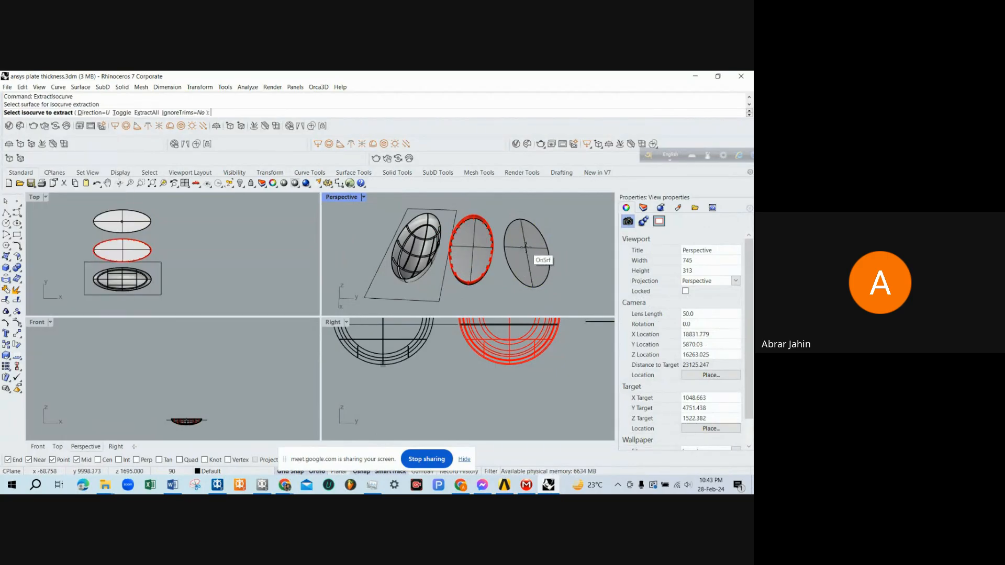
scroll(533, 298, up, 3)
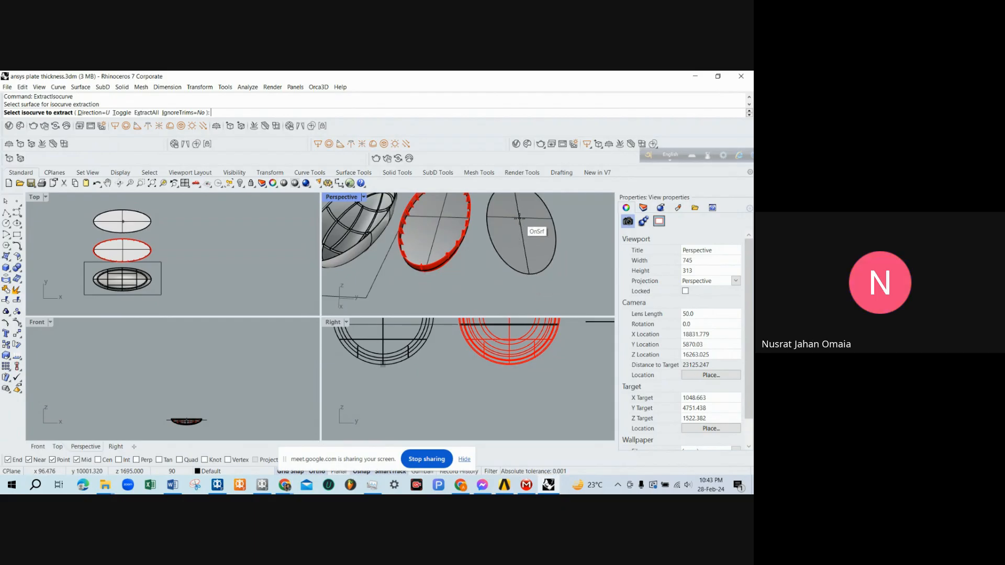
key(Escape)
Cut a lengthwise section curve through the centre of the new oval surface with Section in the Top view.
shift+right_drag(516, 220, 517, 263)
click(518, 263)
scroll(516, 262, down, 2)
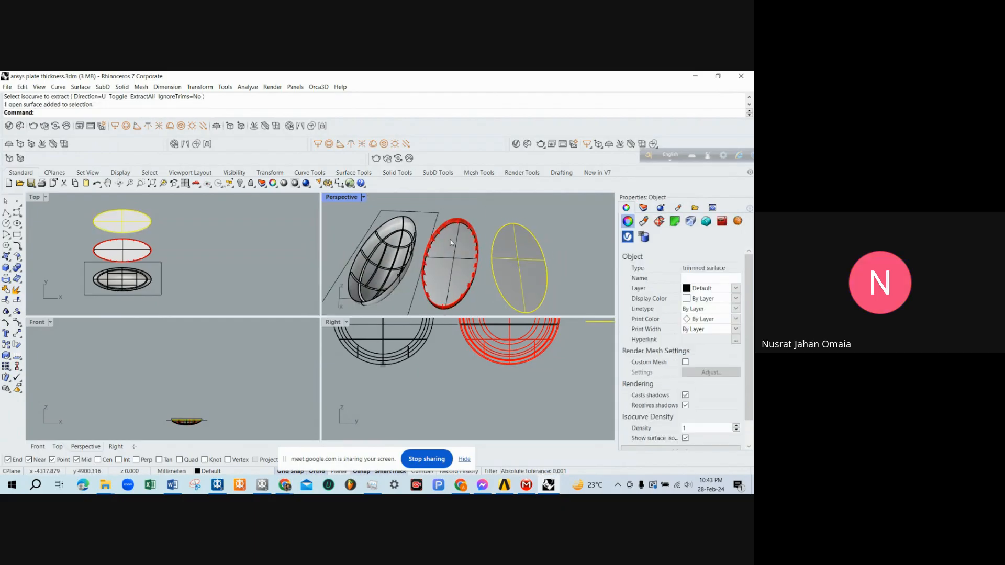
scroll(115, 220, up, 3)
text(Section)
key(Return)
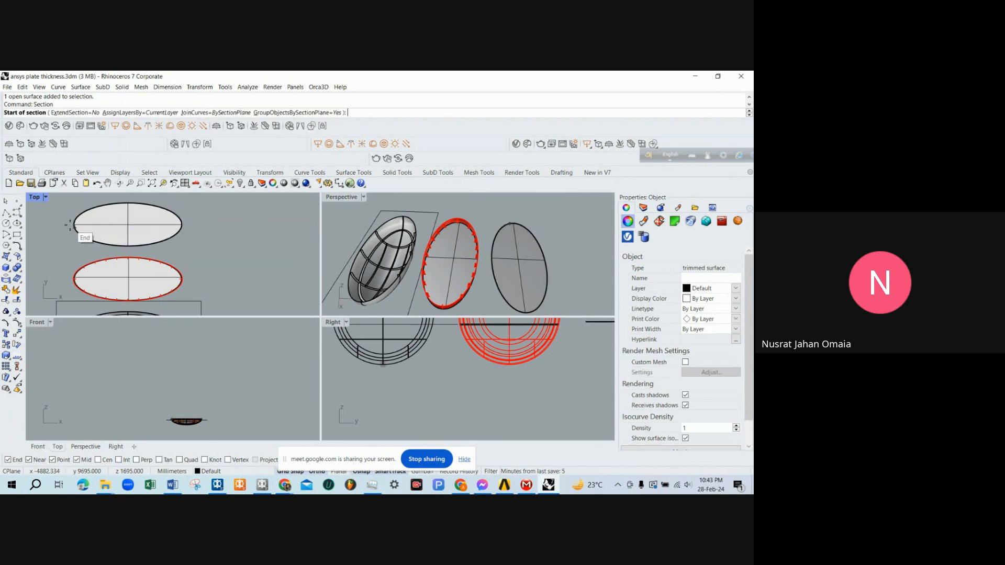
click(180, 460)
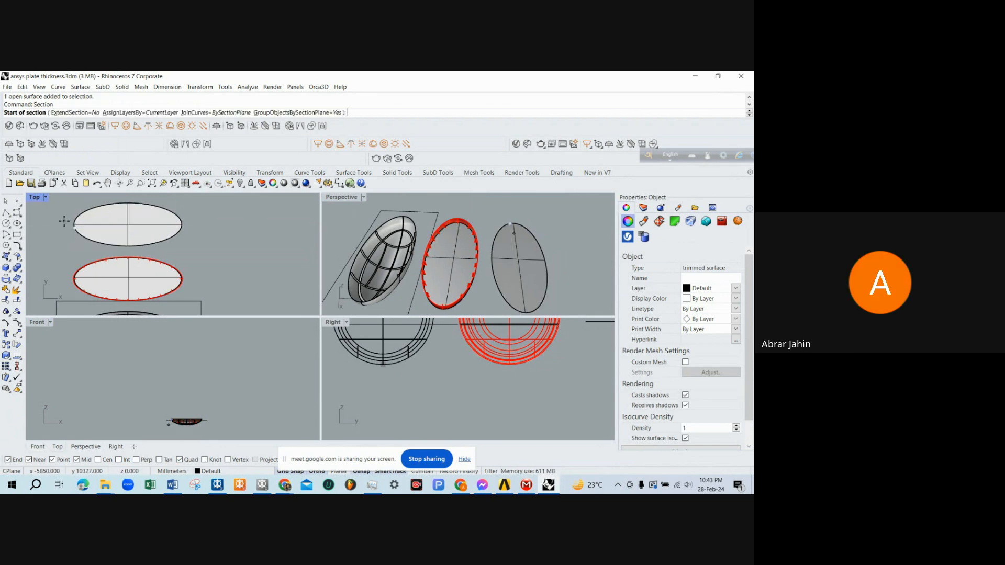
click(61, 222)
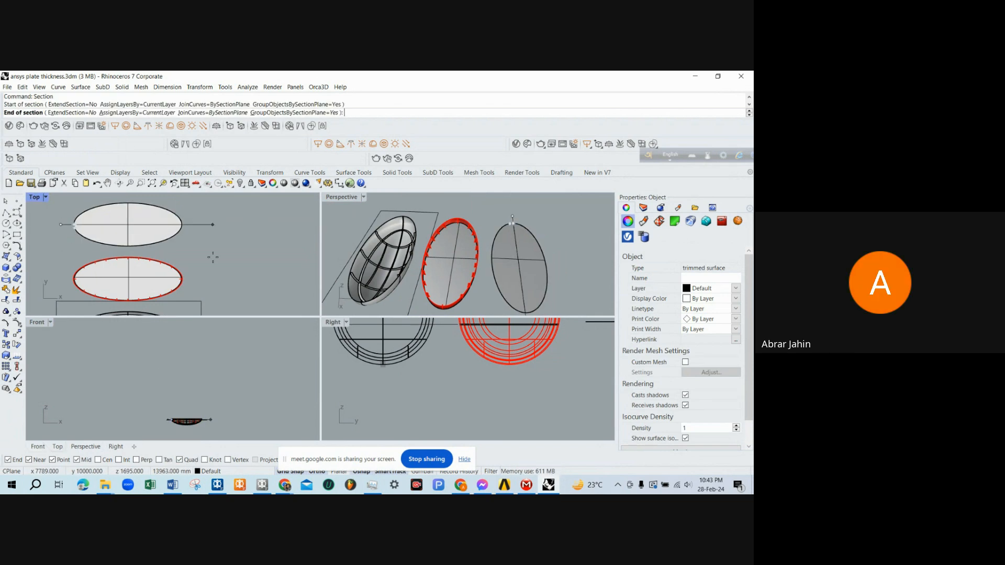
click(208, 225)
key(Return)
Show only the Perspective view and try to ungroup the section curve on the oval surface.
click(340, 197)
double_click(339, 197)
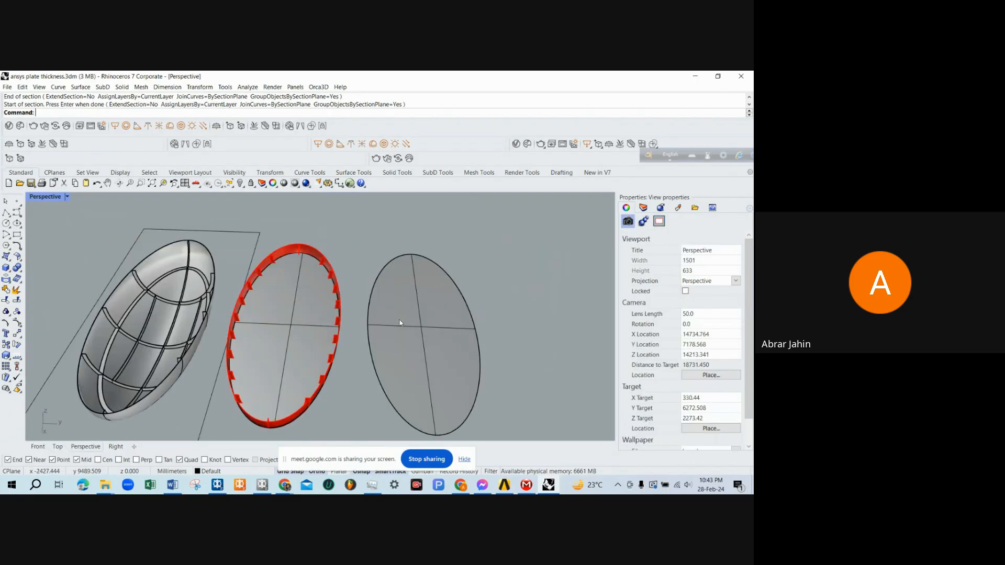
click(422, 330)
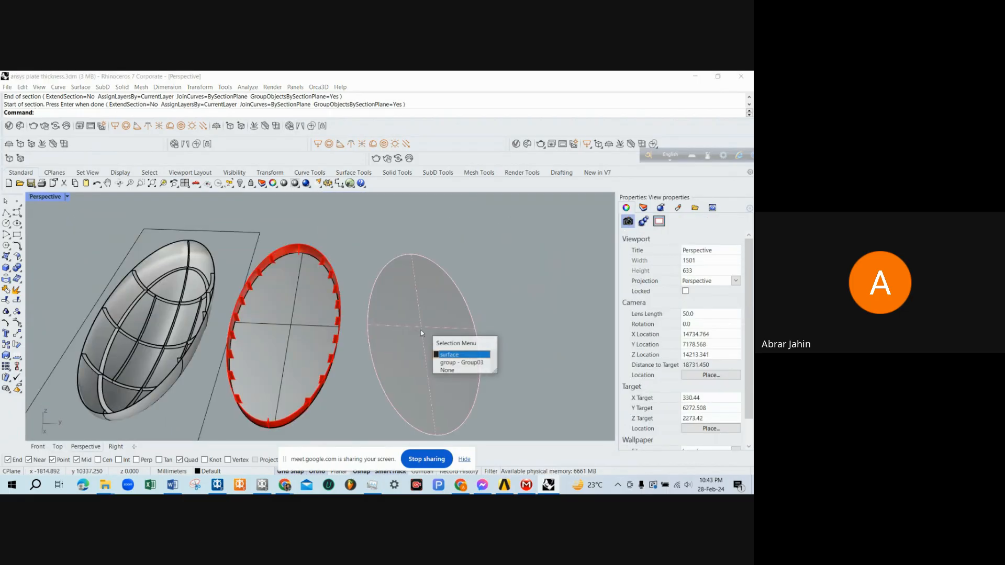
click(455, 355)
text(Unfr)
key(Return)
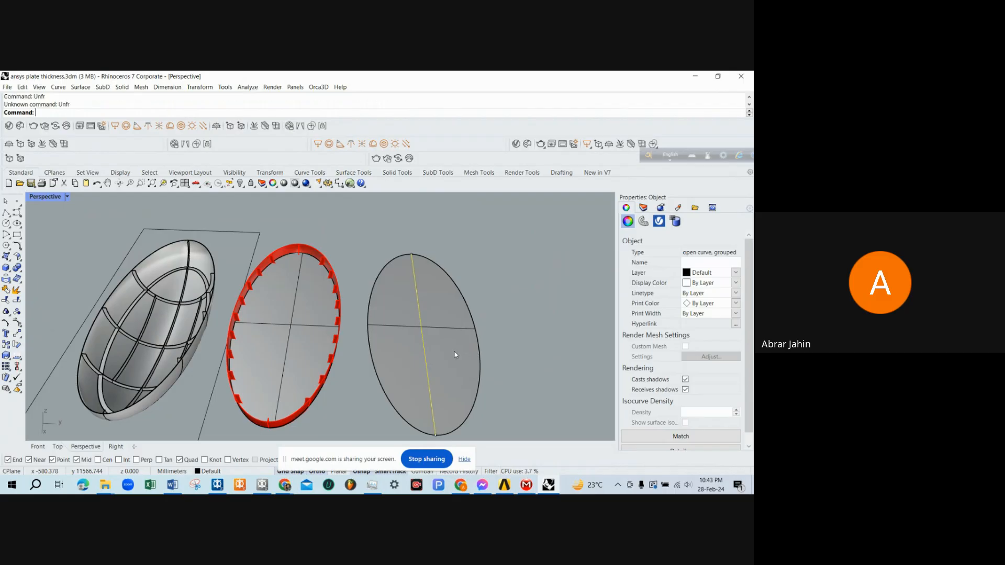
key(Escape)
scroll(454, 354, down, 4)
scroll(442, 399, up, 4)
click(445, 406)
key(Escape)
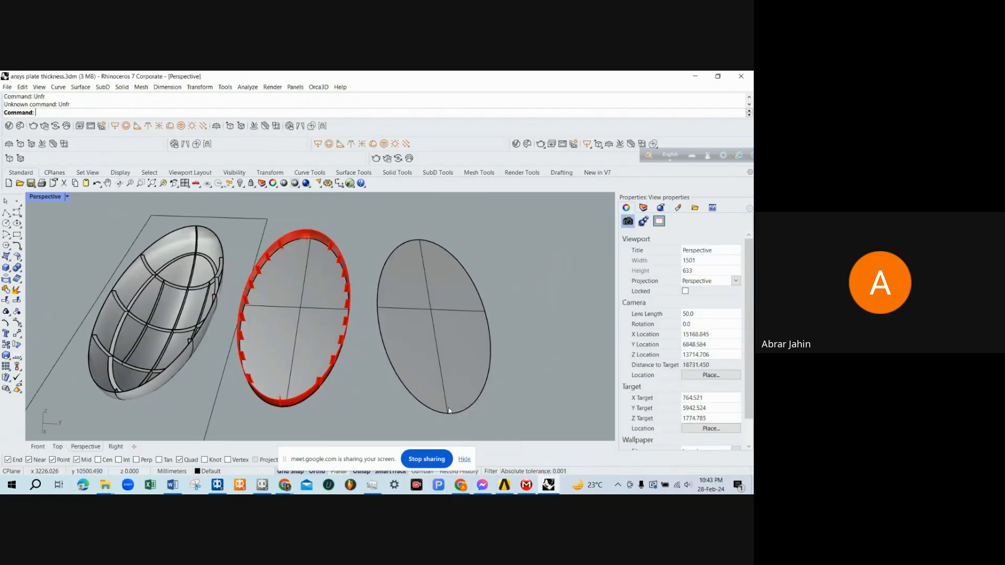
Ungroup the lengthwise section curve on the oval surface and select the curve on its own.
click(446, 407)
click(484, 438)
text(Ungroup)
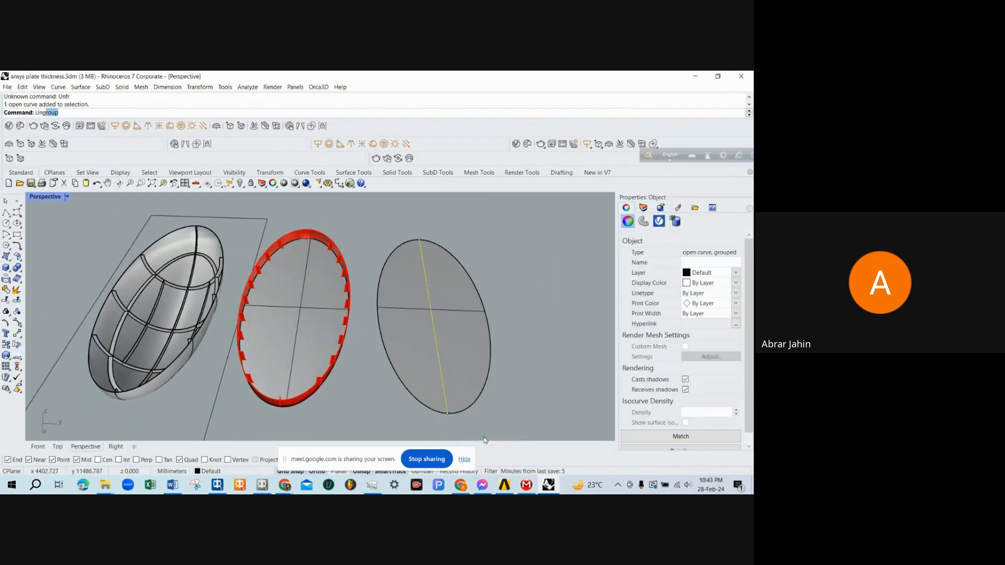
key(Return)
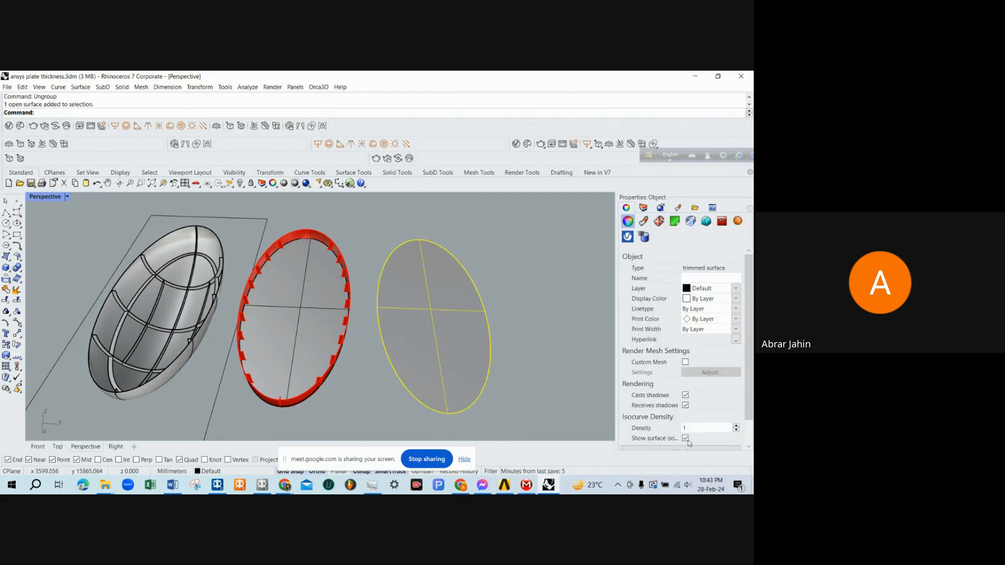
click(489, 427)
scroll(489, 427, up, 5)
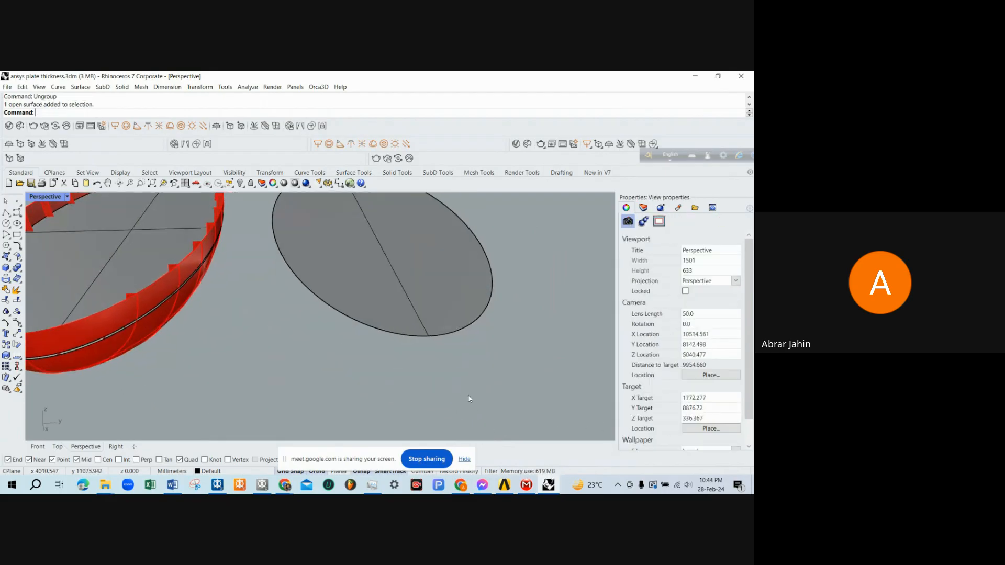
click(422, 325)
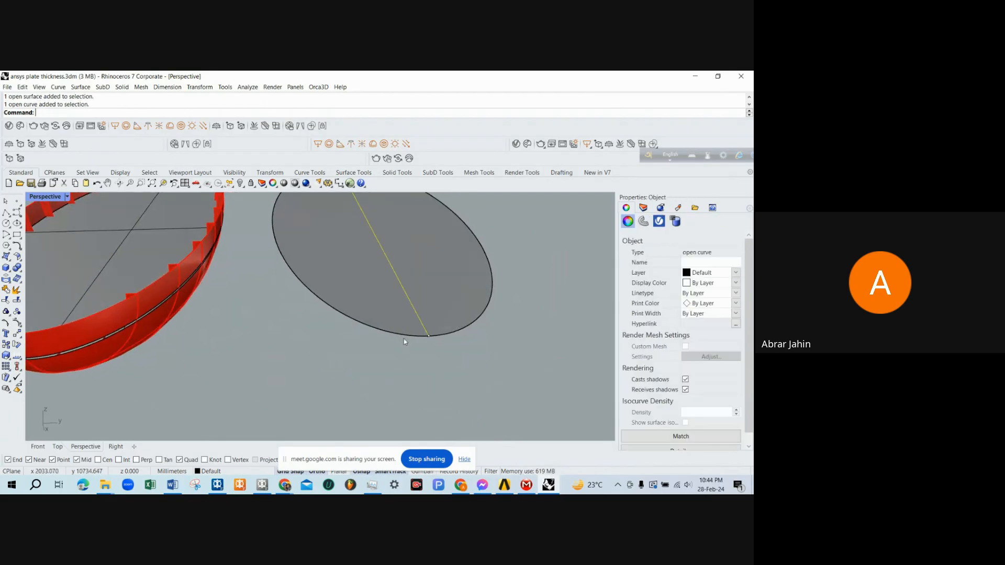
In the enlarged Right view, draw a 50 mm horizontal line above the edge-on oval surface.
double_click(53, 198)
double_click(348, 322)
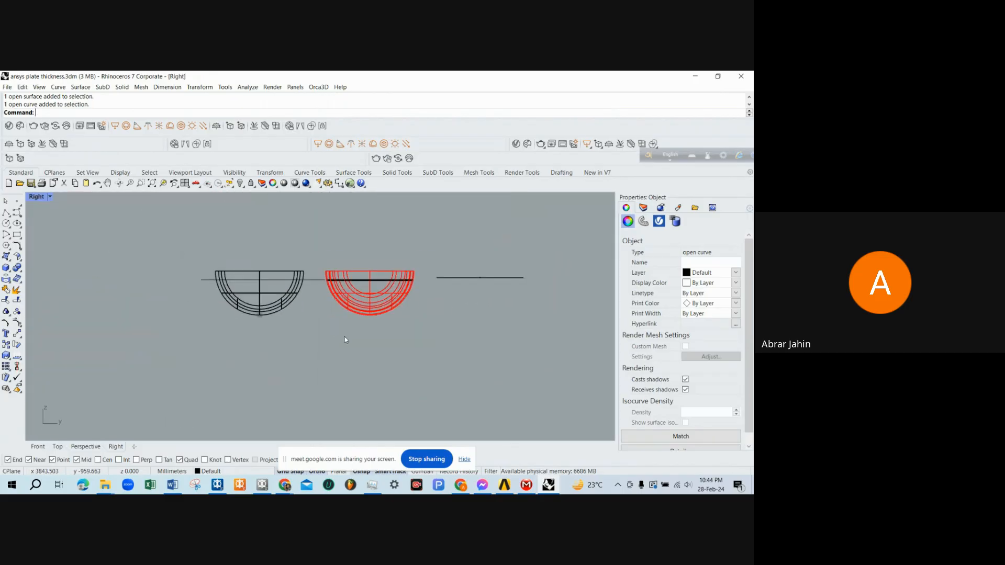
scroll(529, 264, up, 4)
click(6, 213)
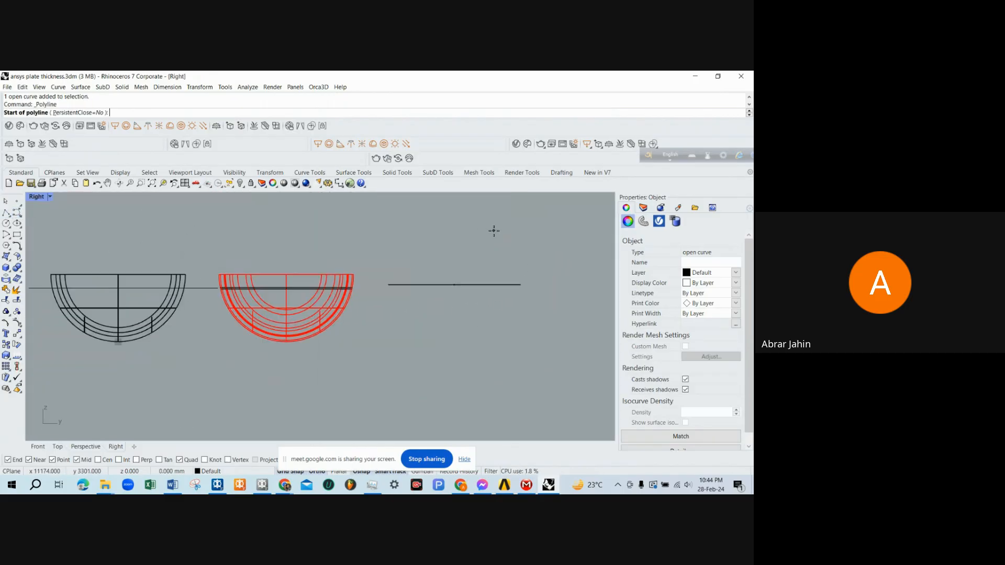
scroll(494, 231, up, 3)
click(422, 255)
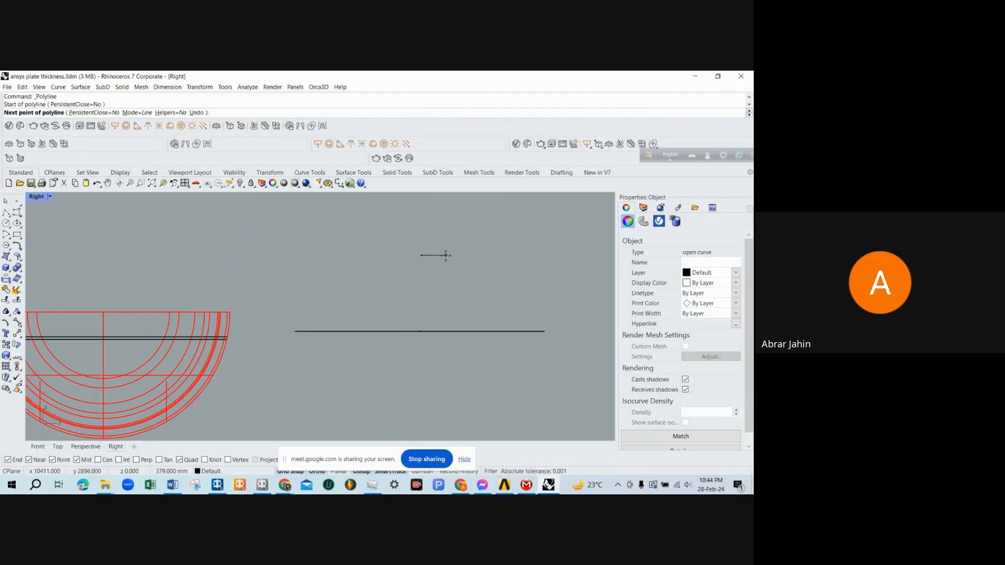
text(50)
key(Return)
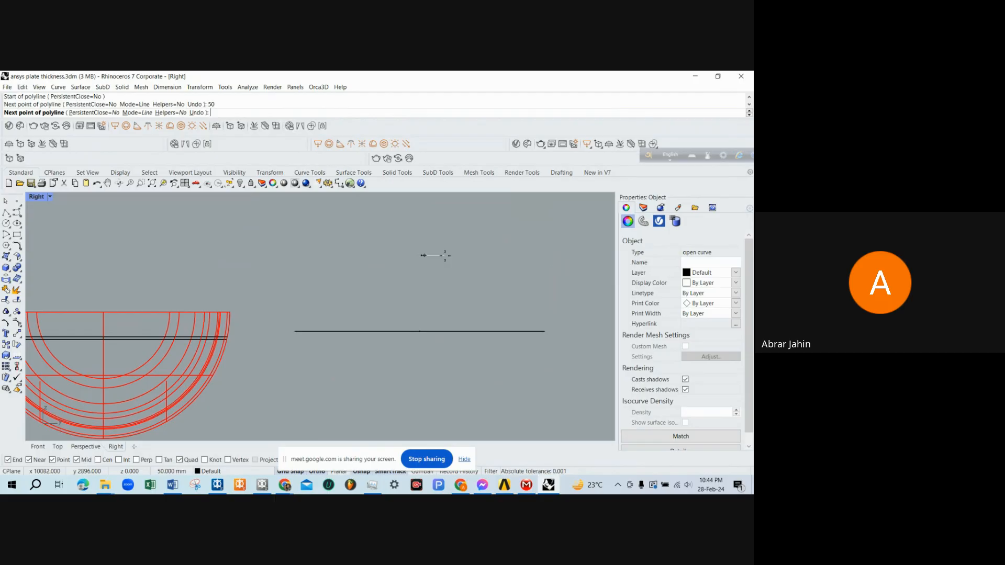
click(445, 255)
right_click(445, 257)
Draw a 10 mm vertical line downward from the left end of the 50 mm line.
scroll(425, 256, up, 10)
right_click(383, 267)
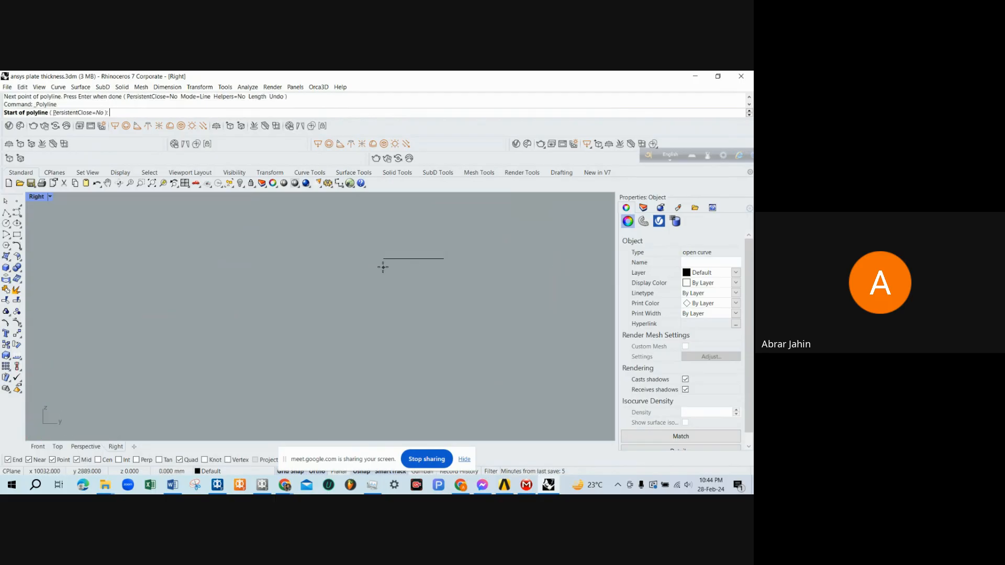
click(383, 260)
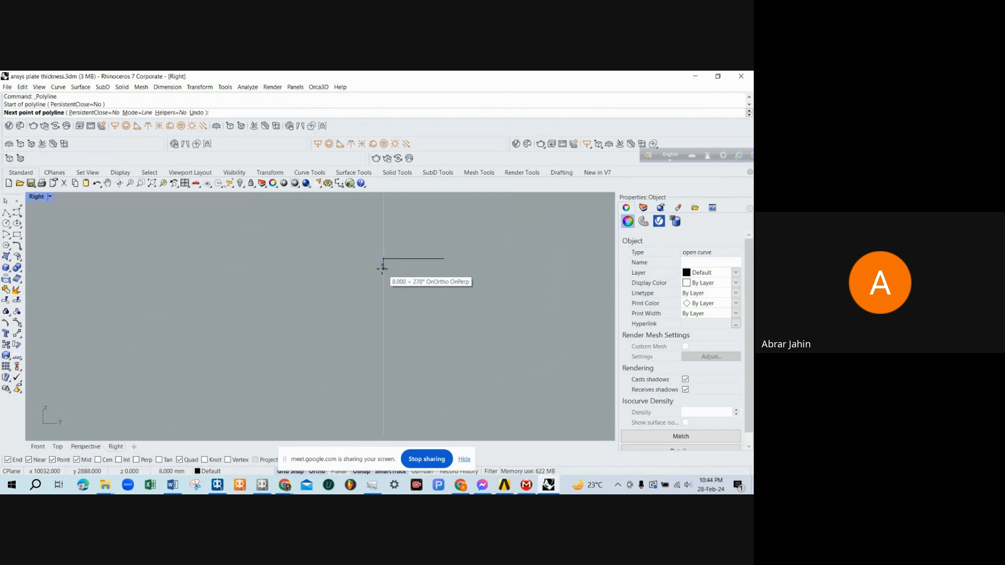
text(10)
key(Return)
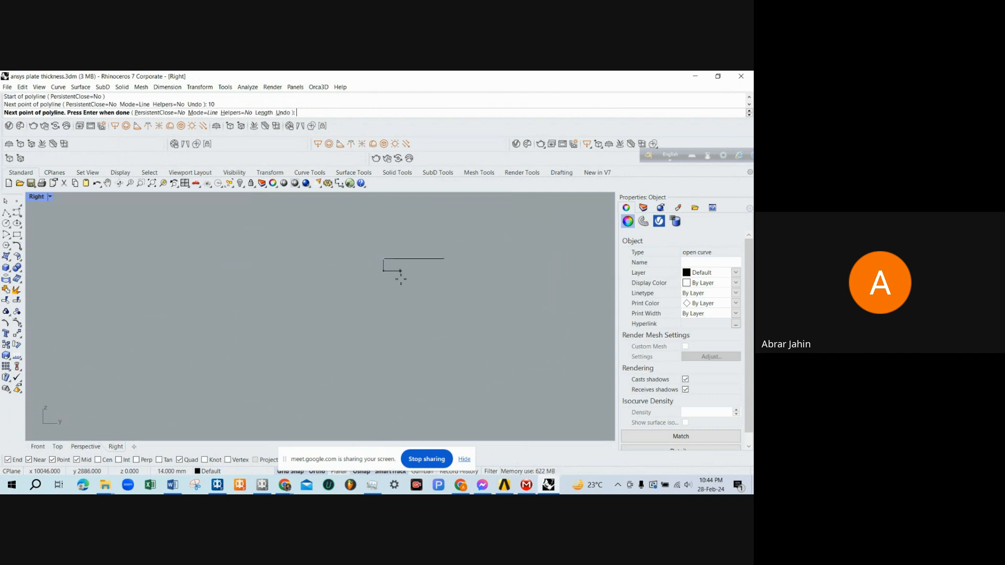
key(Return)
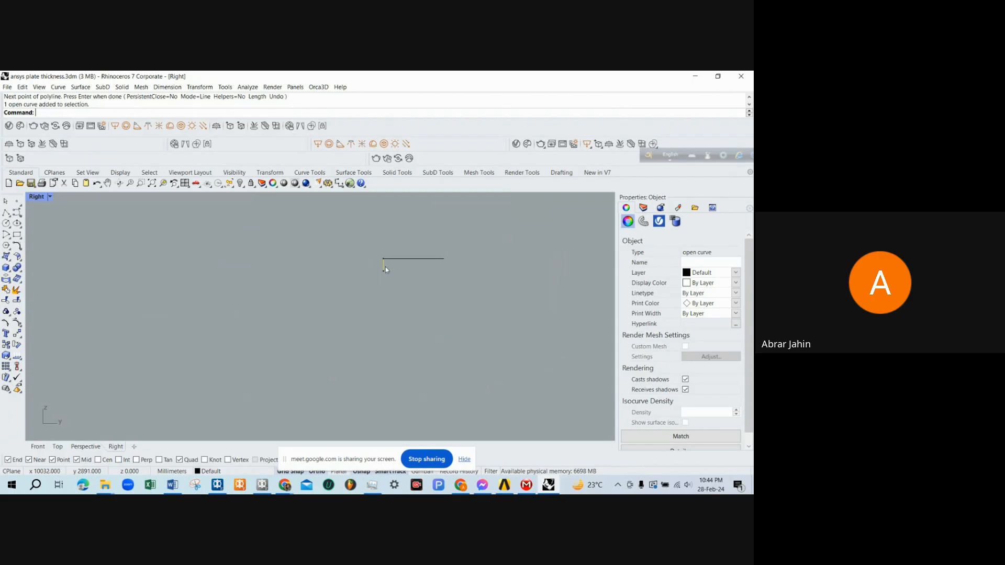
Mirror the 10 mm vertical line about the midpoint of the 50 mm line, keeping the original.
text(mirror)
key(Return)
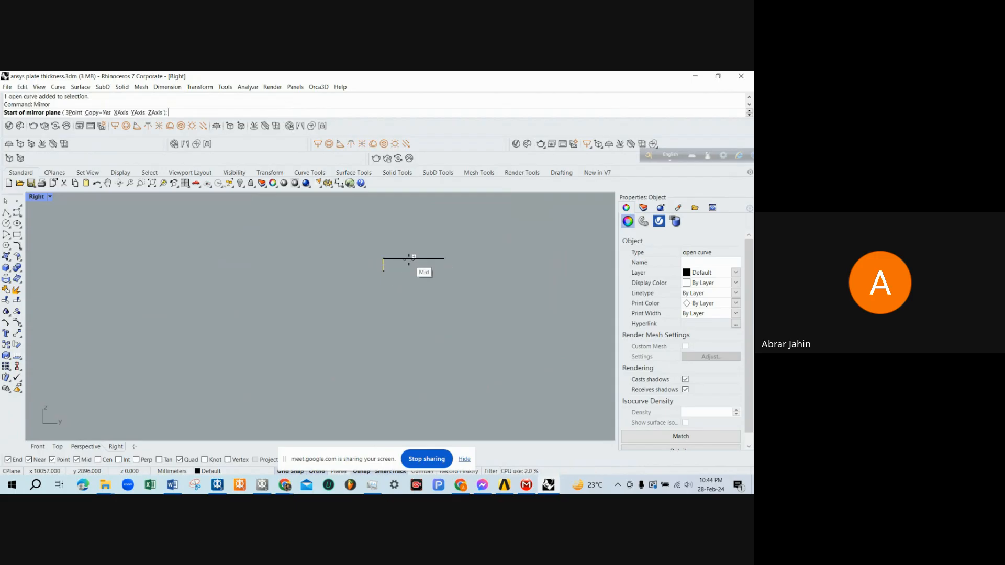
click(414, 259)
click(417, 258)
Close the 50 by 10 mm rectangle with a line joining the lower ends of both vertical lines.
click(6, 213)
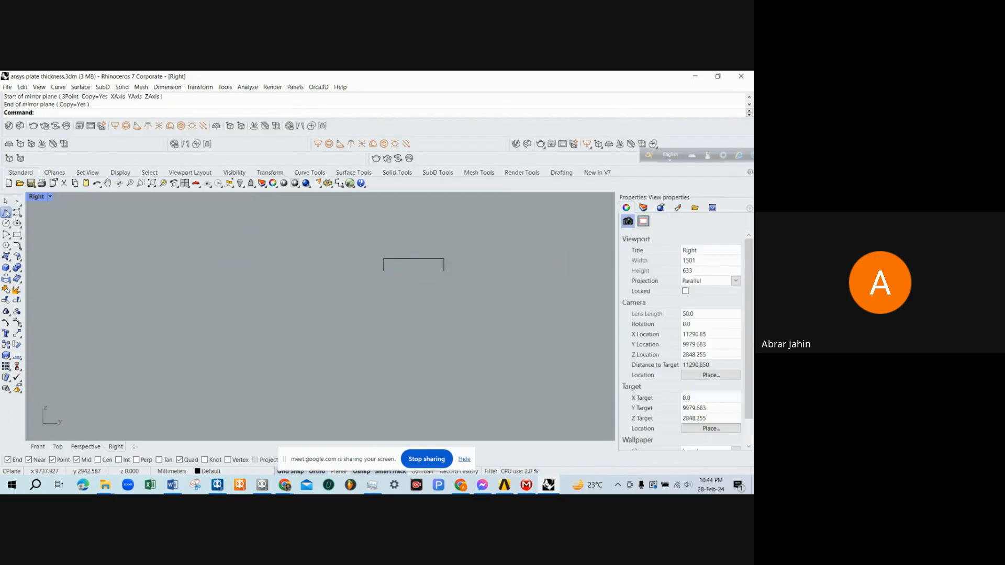
click(384, 271)
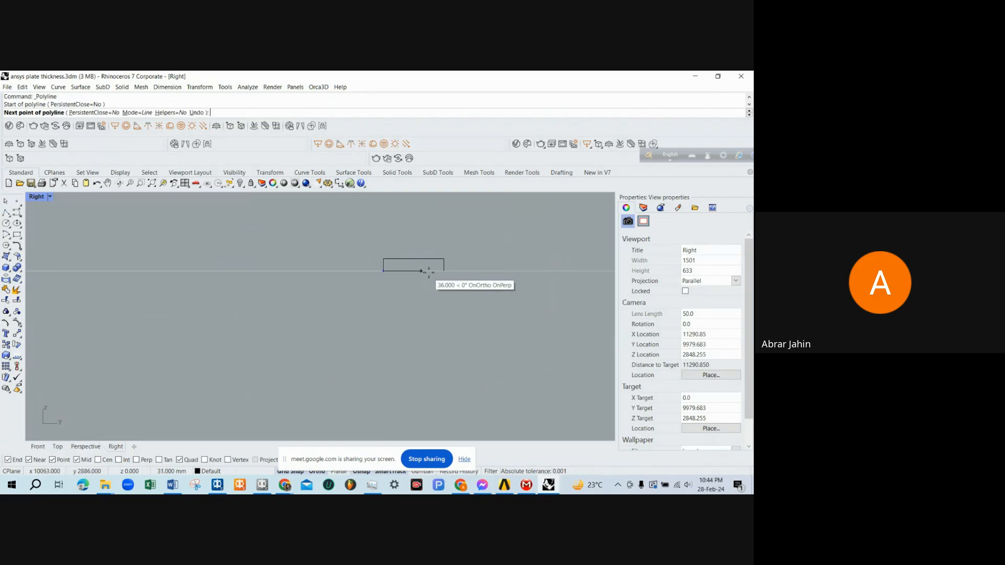
click(444, 271)
key(Return)
key(Return)
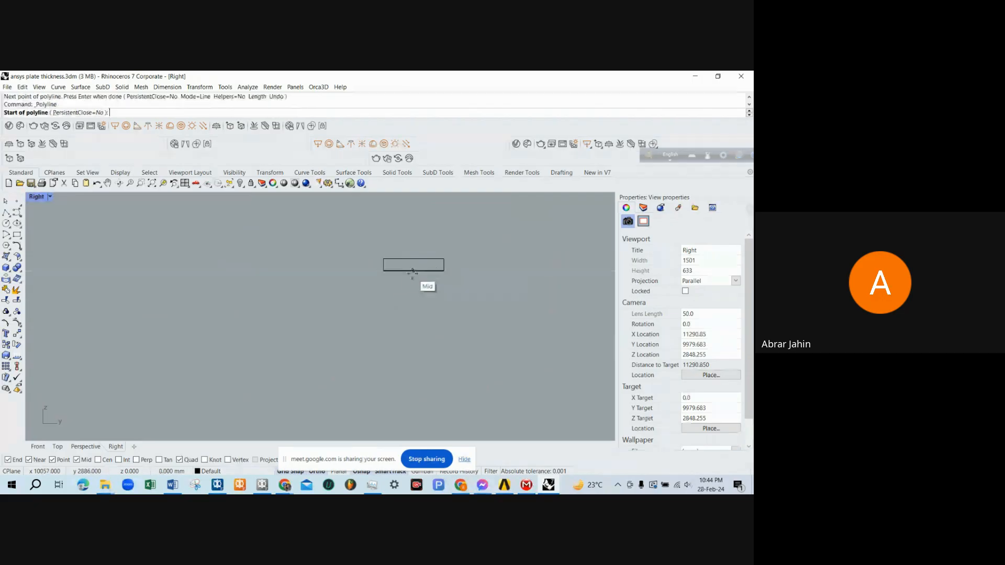
Draw a 50 mm vertical line downward from the midpoint of the rectangle's lower edge.
click(414, 271)
text(50)
key(Return)
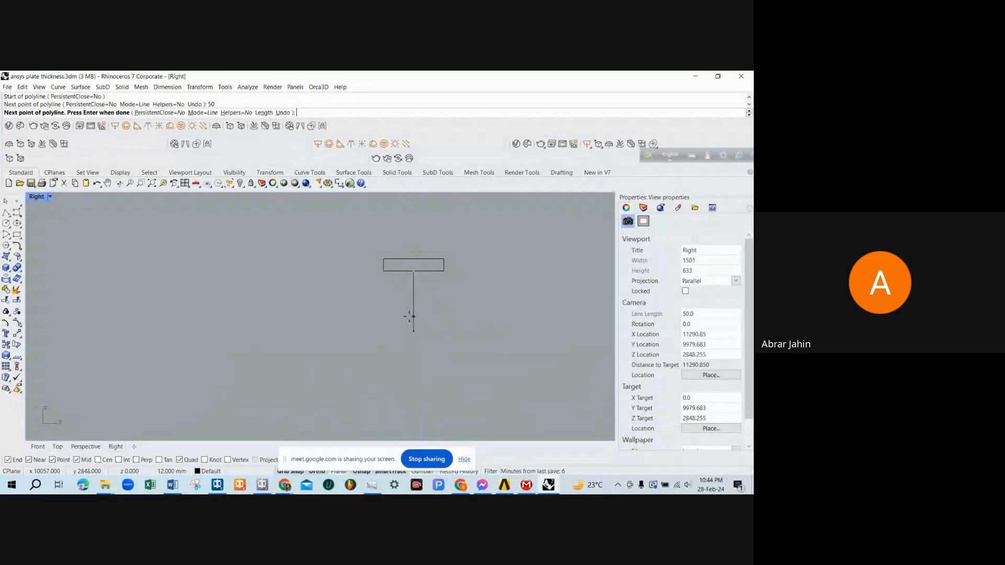
key(Return)
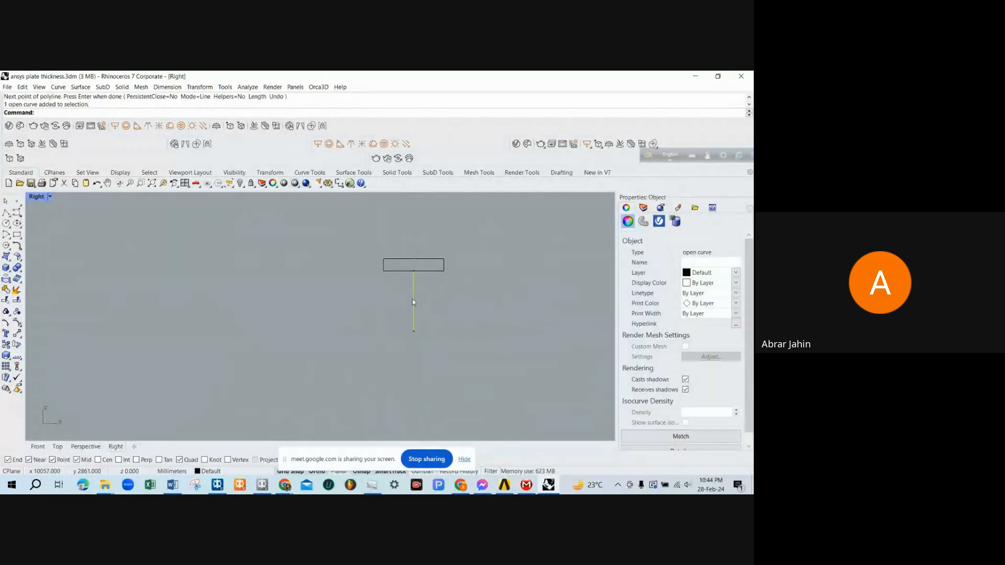
Copy the 50 mm vertical line 5 mm to each side.
text(Co)
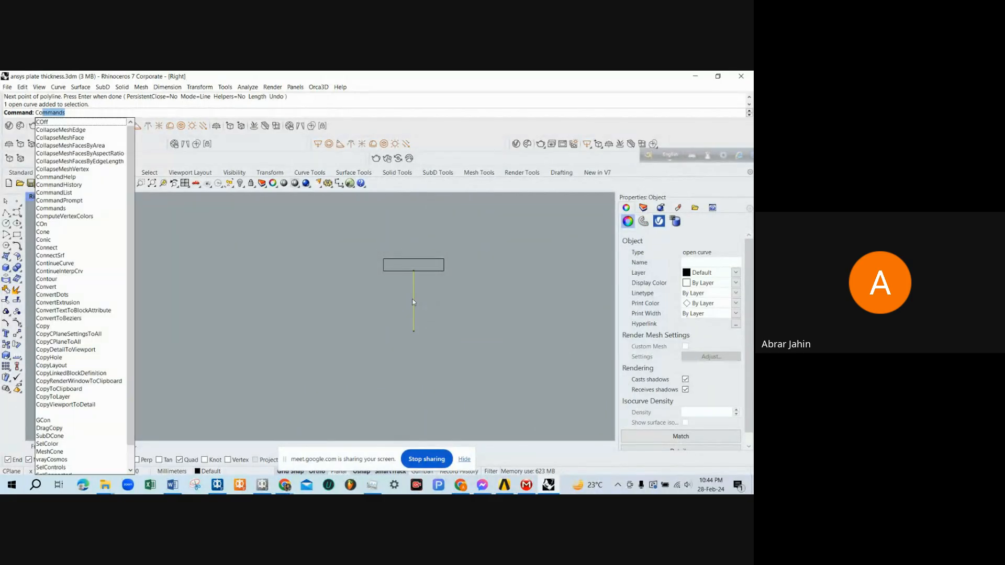
text(py)
key(Return)
click(442, 313)
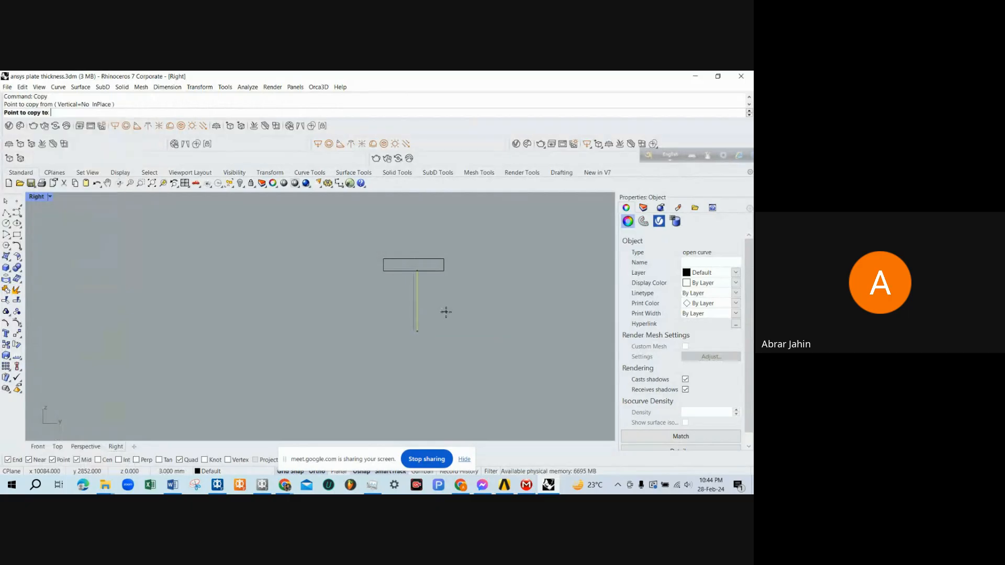
text(5)
key(Return)
text(5)
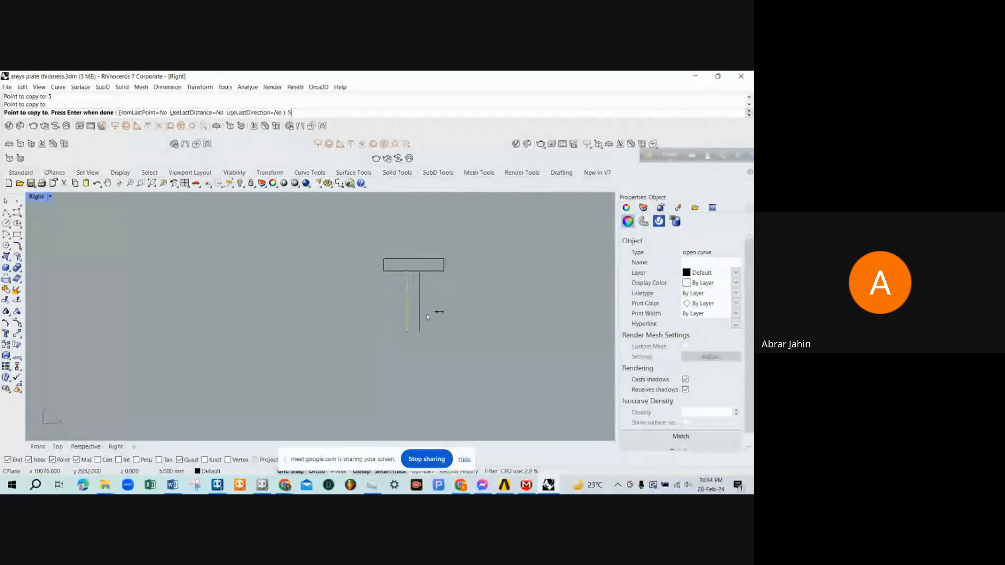
key(Return)
key(Return)
key(Return)
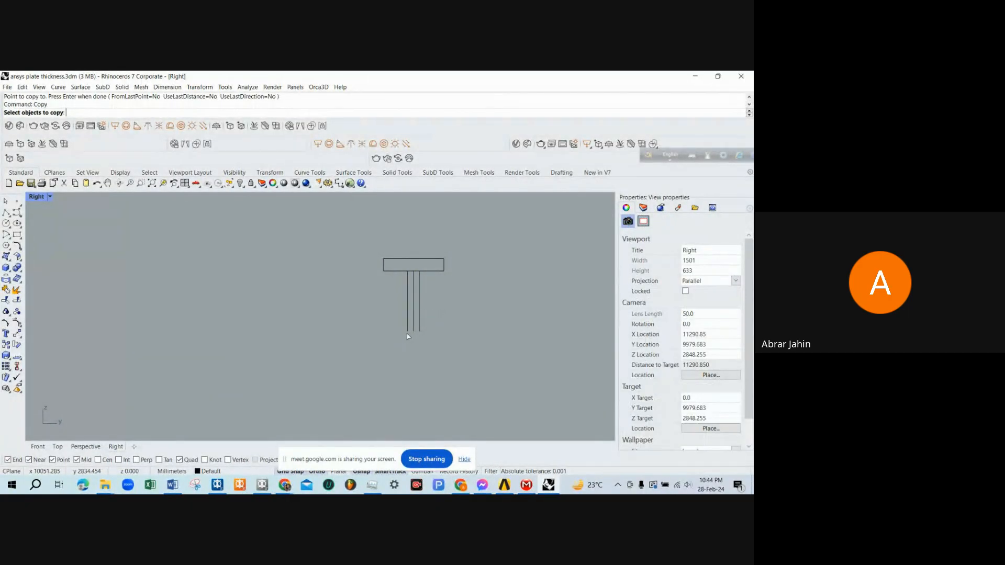
Close the web outline with a horizontal line joining the lower ends of the two outer vertical lines.
click(7, 212)
click(414, 331)
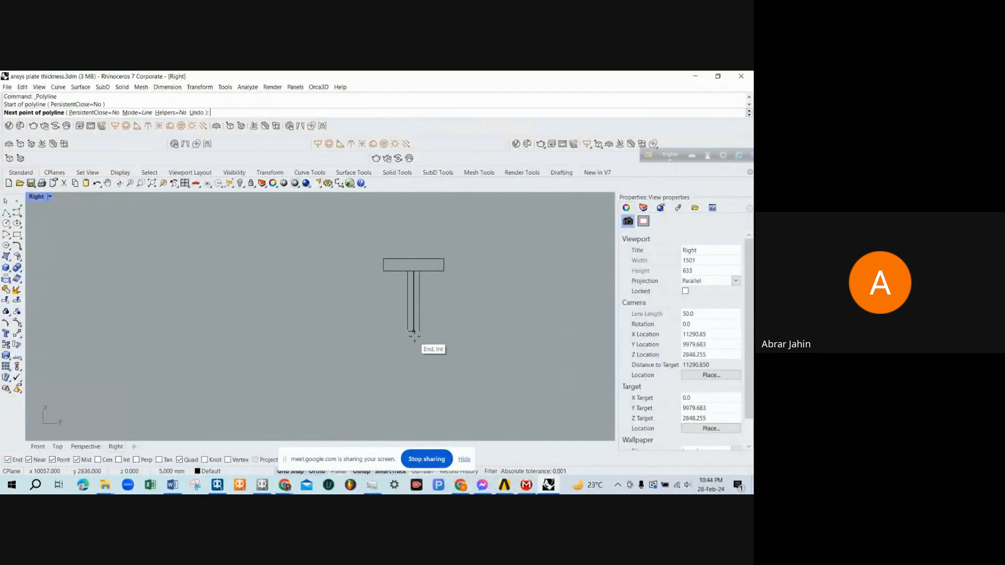
click(419, 331)
key(Return)
Delete the middle vertical line between the two web sides.
click(414, 292)
text(d)
key(Return)
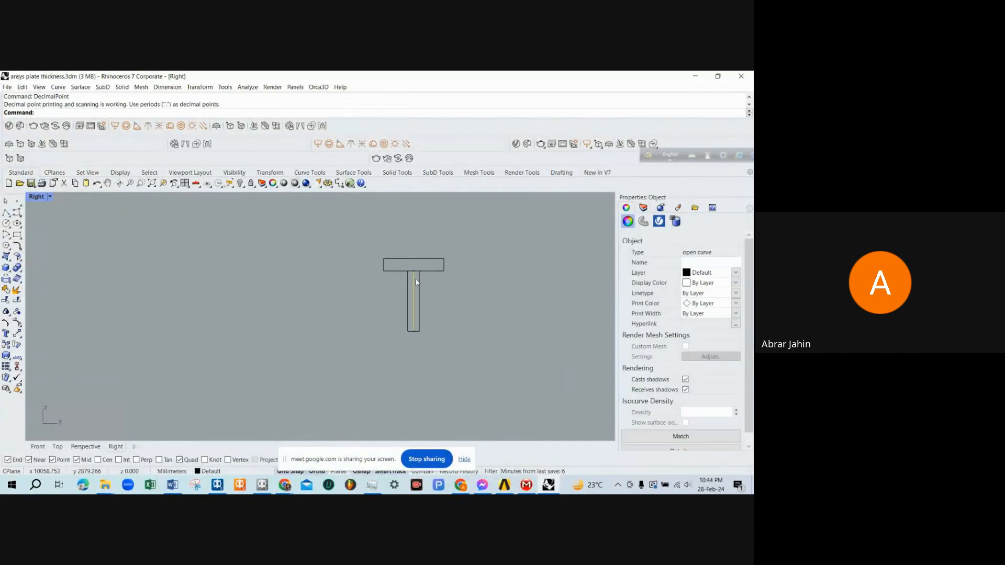
key(Delete)
Trim the rectangle's lower edge between the two web lines to open the T-shaped outline.
click(409, 278)
click(418, 280)
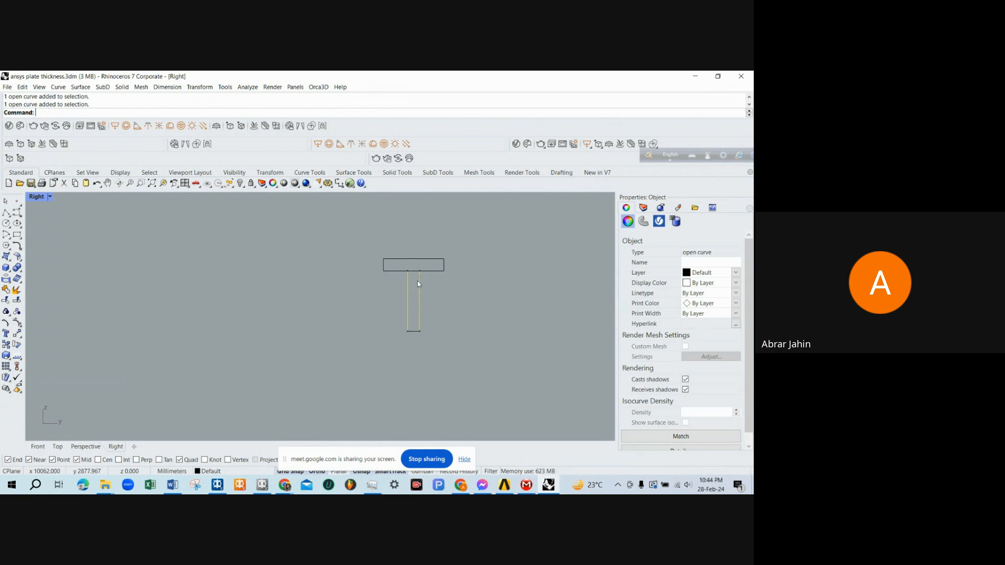
text(Tro)
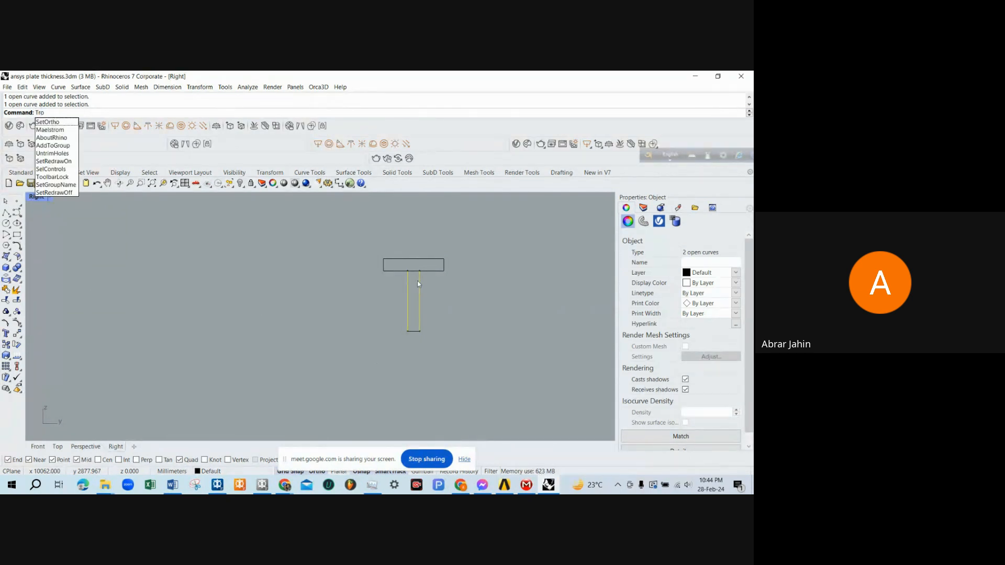
key(BackSpace)
text(im)
key(Return)
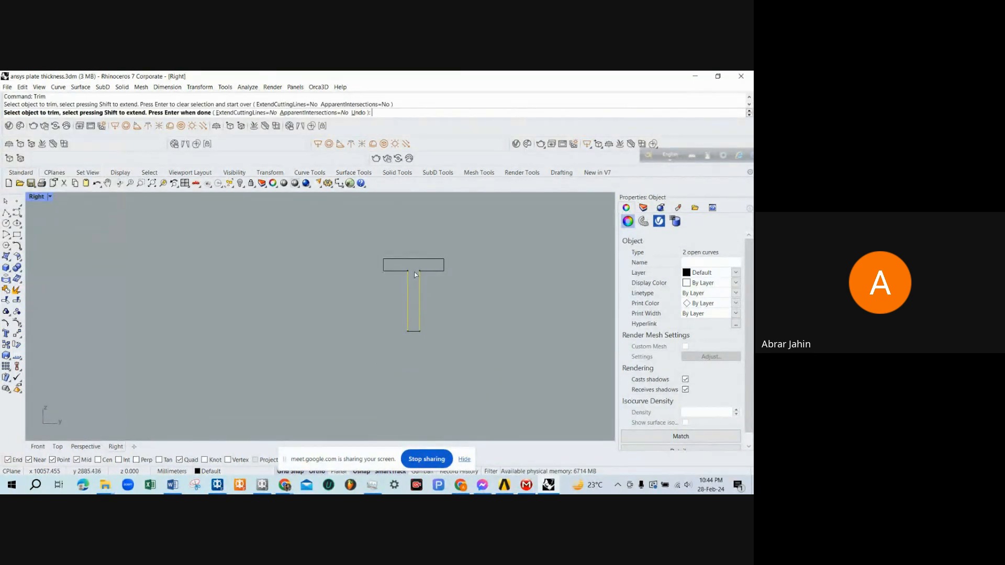
key(Return)
Move the whole T profile from the middle of its web's lower end to the near end of the oval surface's centre line.
scroll(414, 271, down, 6)
drag(373, 248, 457, 323)
scroll(457, 323, down, 4)
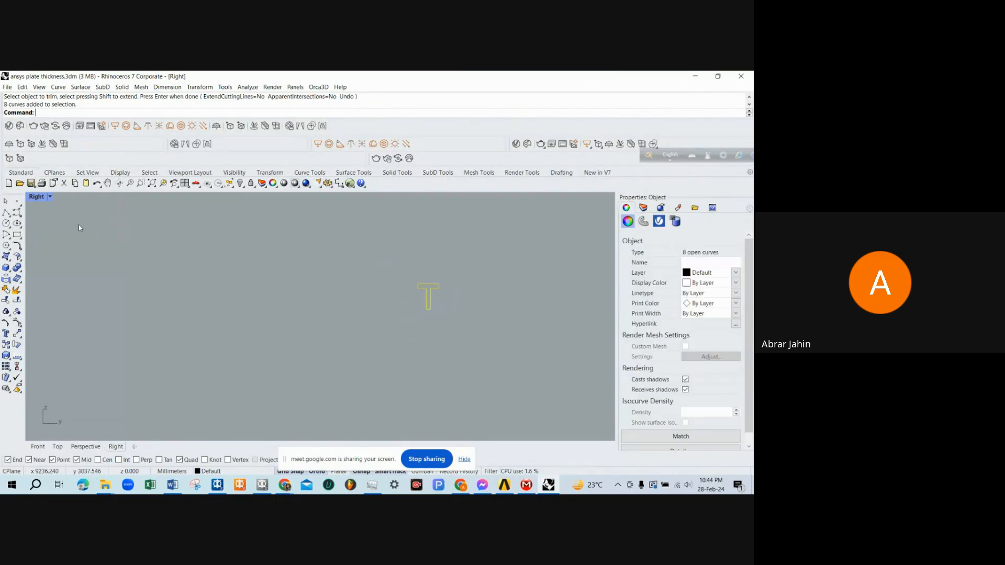
double_click(37, 197)
scroll(472, 257, down, 3)
scroll(506, 267, up, 3)
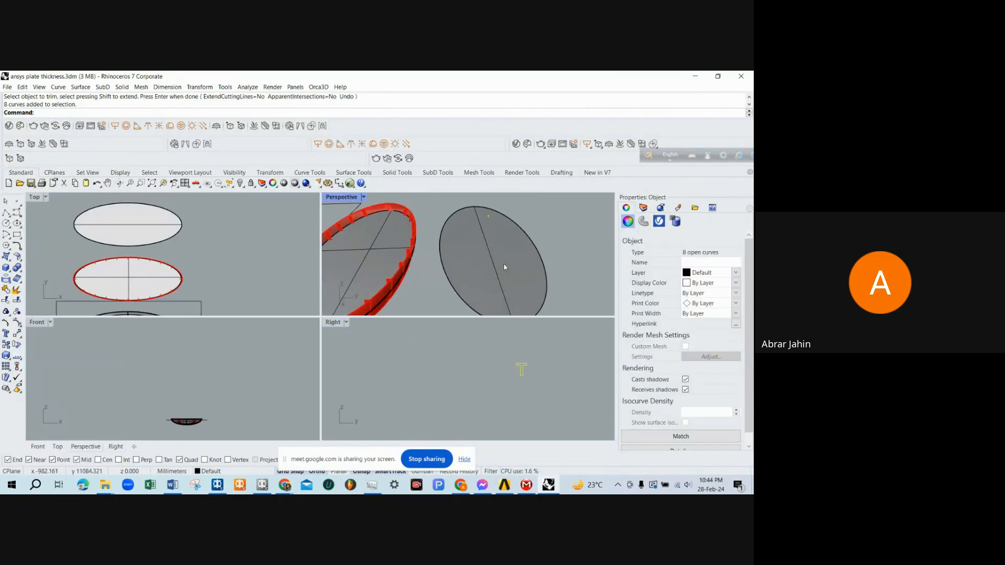
scroll(542, 369, down, 3)
text(M)
key(Return)
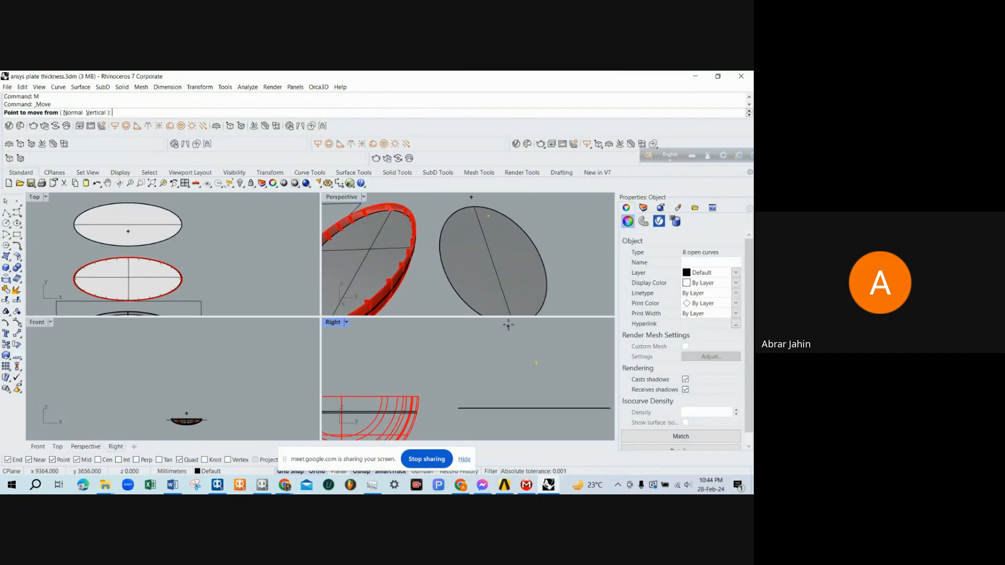
scroll(536, 382, up, 3)
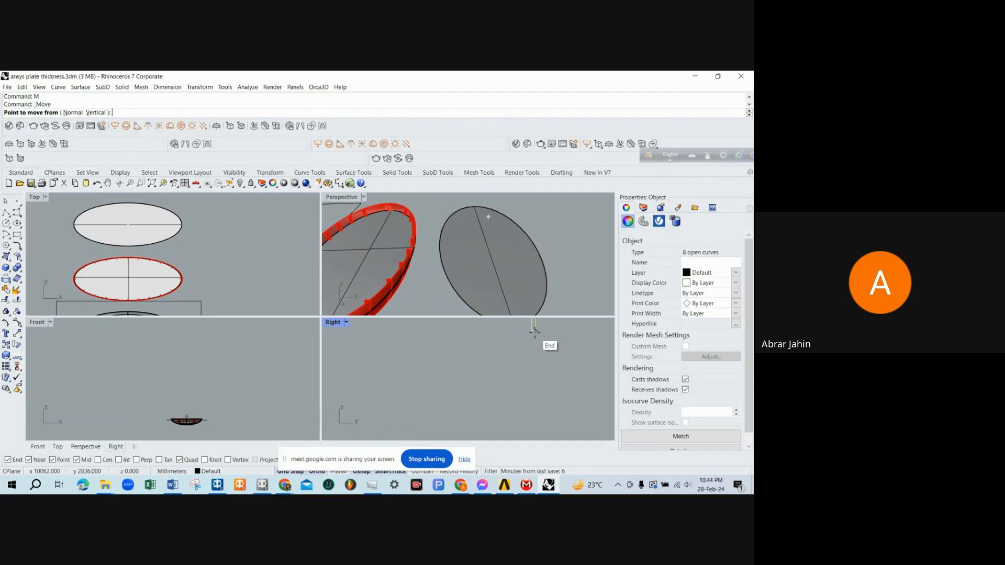
click(535, 332)
scroll(527, 293, down, 3)
scroll(527, 293, up, 5)
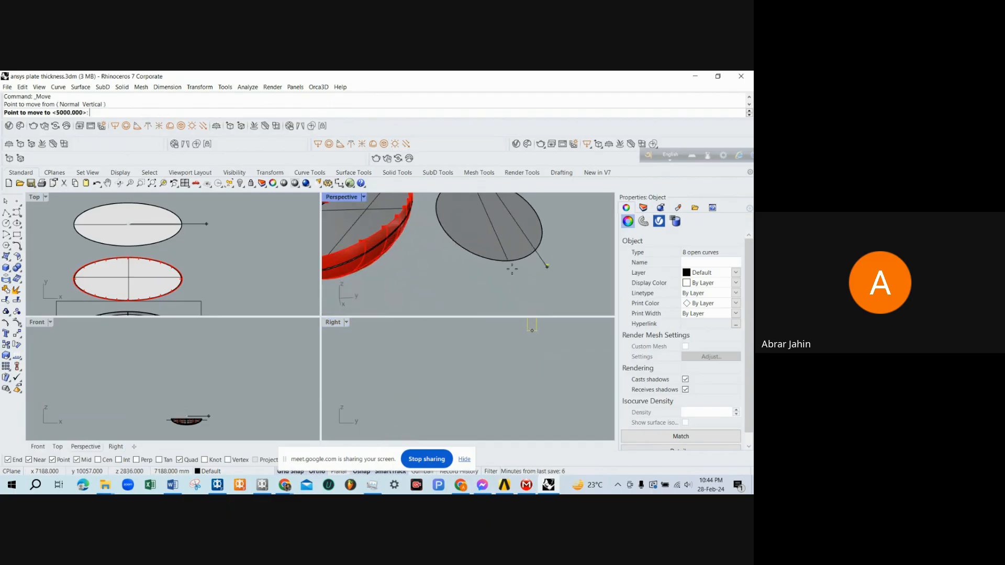
click(508, 261)
double_click(342, 197)
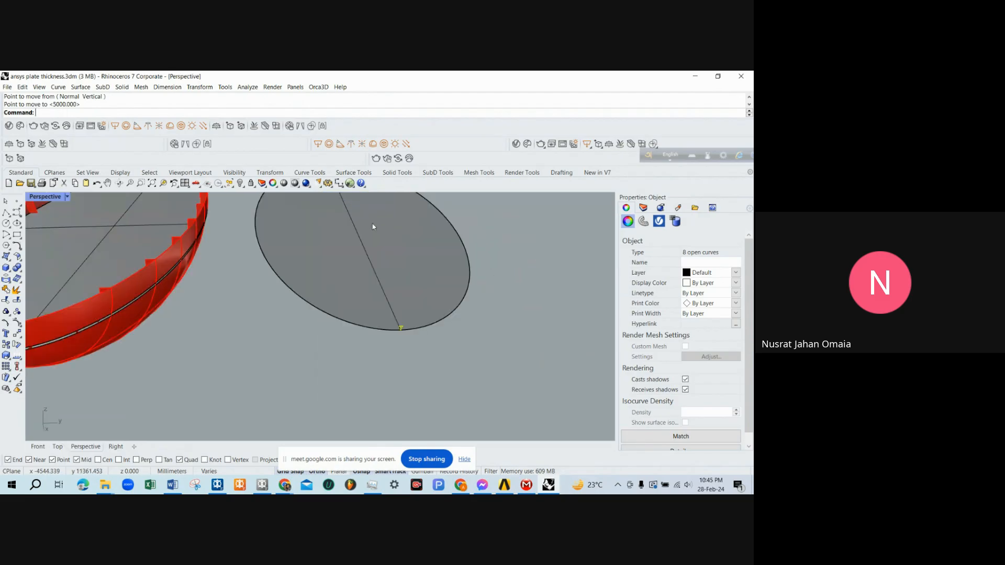
scroll(433, 298, down, 3)
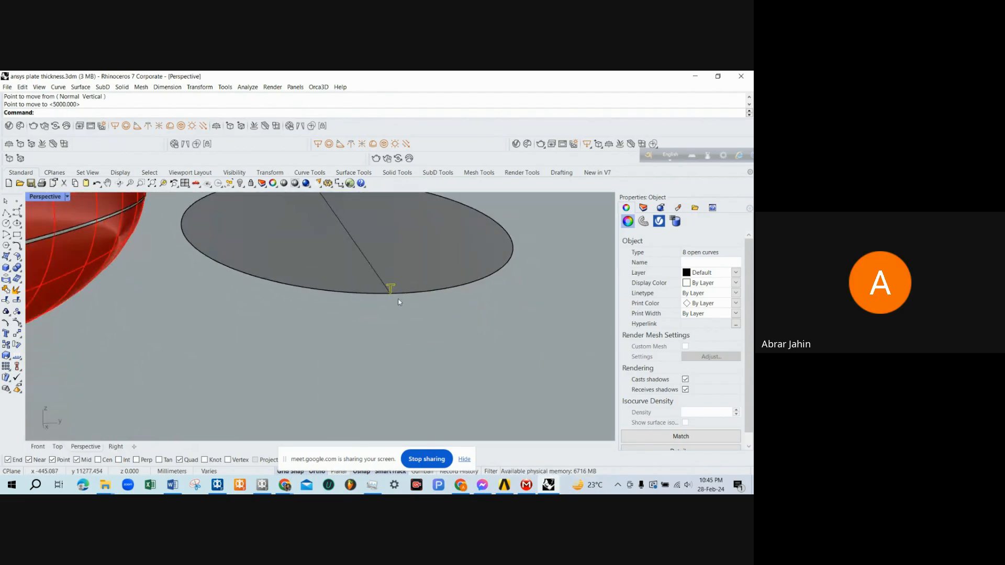
Rotate the T profile upside down about the base of its web so it hangs below the oval surface.
double_click(51, 198)
scroll(485, 362, down, 6)
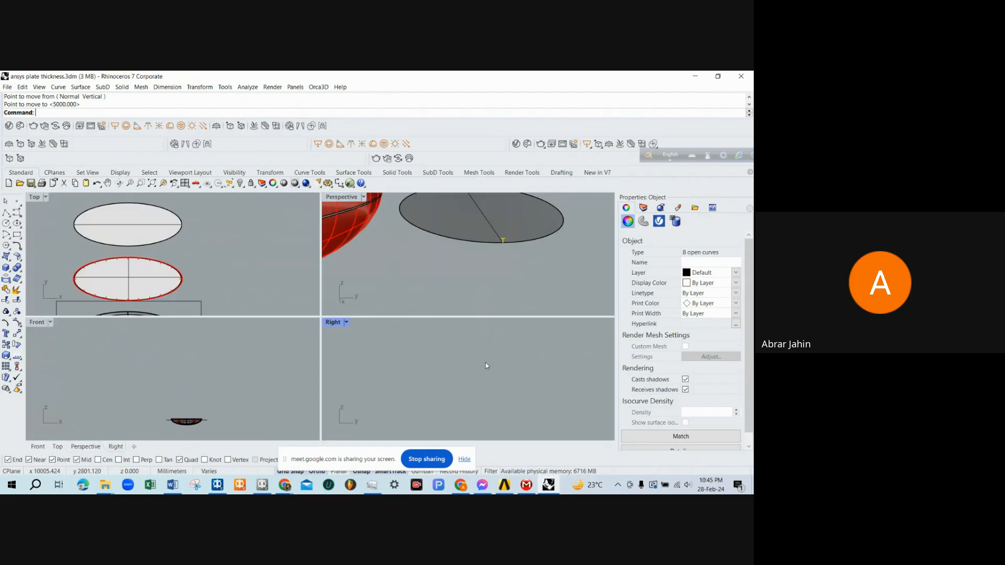
scroll(485, 385, up, 5)
text(Rotate)
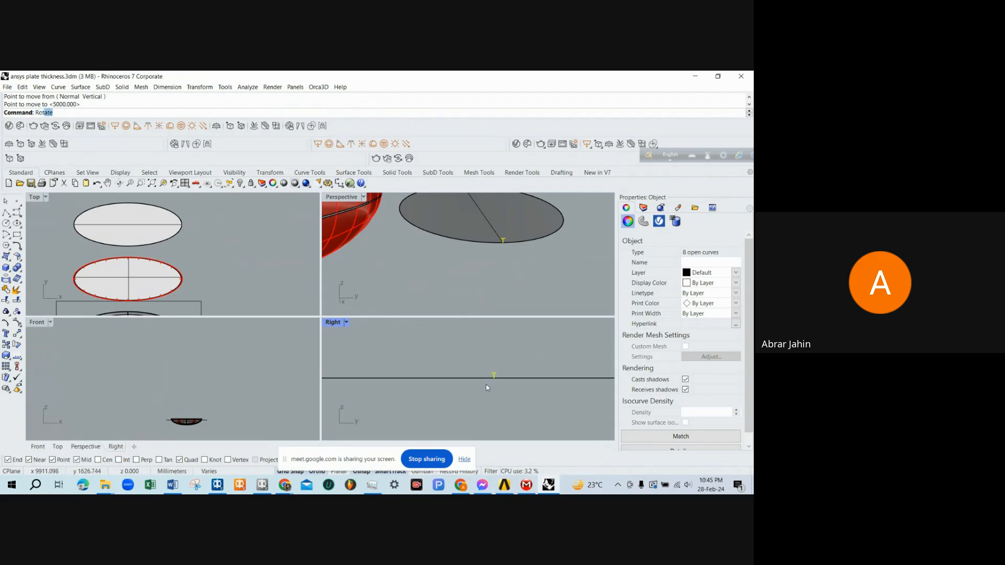
key(Return)
scroll(500, 377, up, 5)
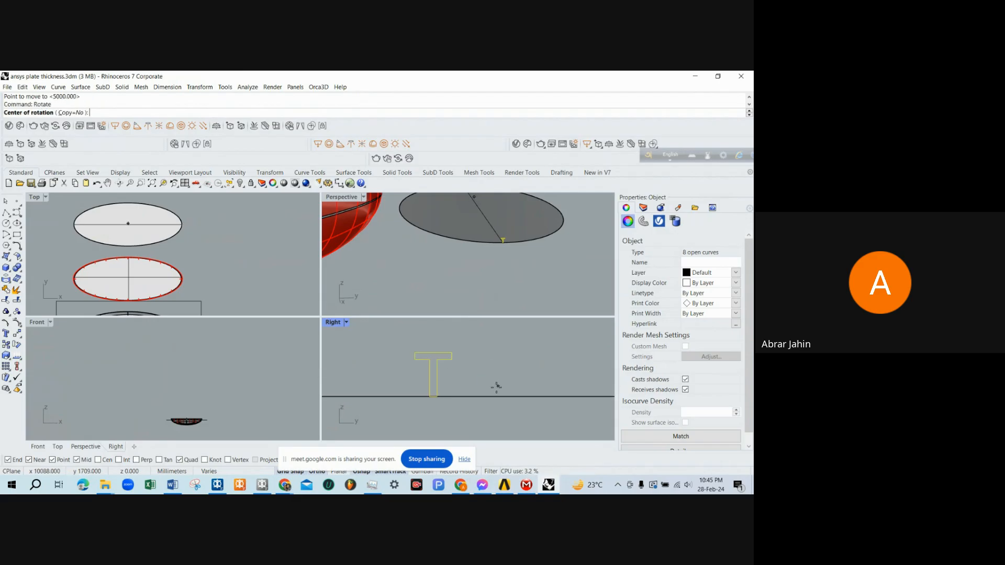
click(433, 398)
scroll(433, 398, down, 6)
click(434, 350)
scroll(434, 352, down, 6)
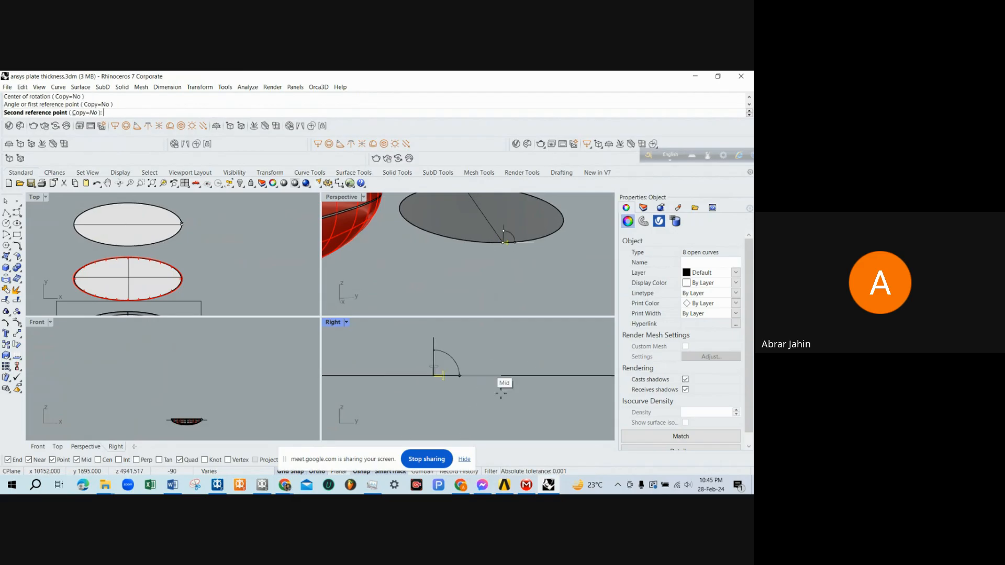
click(465, 420)
double_click(341, 197)
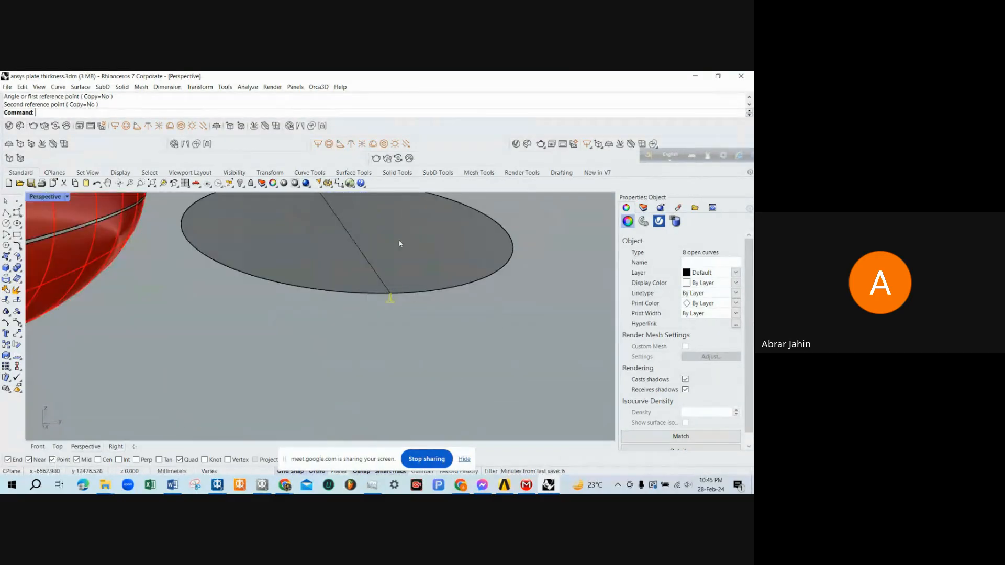
right_drag(400, 243, 408, 279)
scroll(407, 279, down, 3)
scroll(357, 219, up, 3)
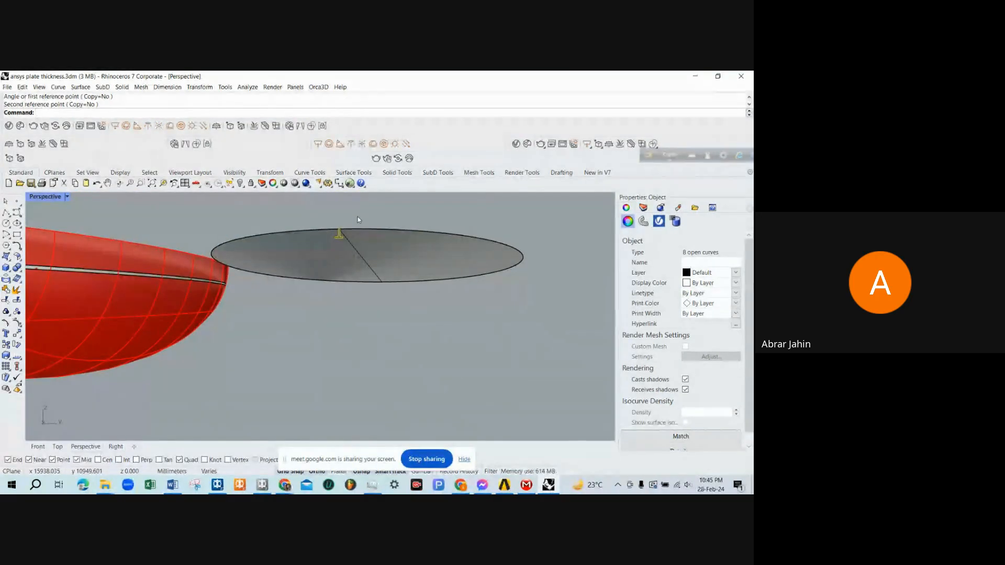
key(Escape)
text(ExtrudeCrv)
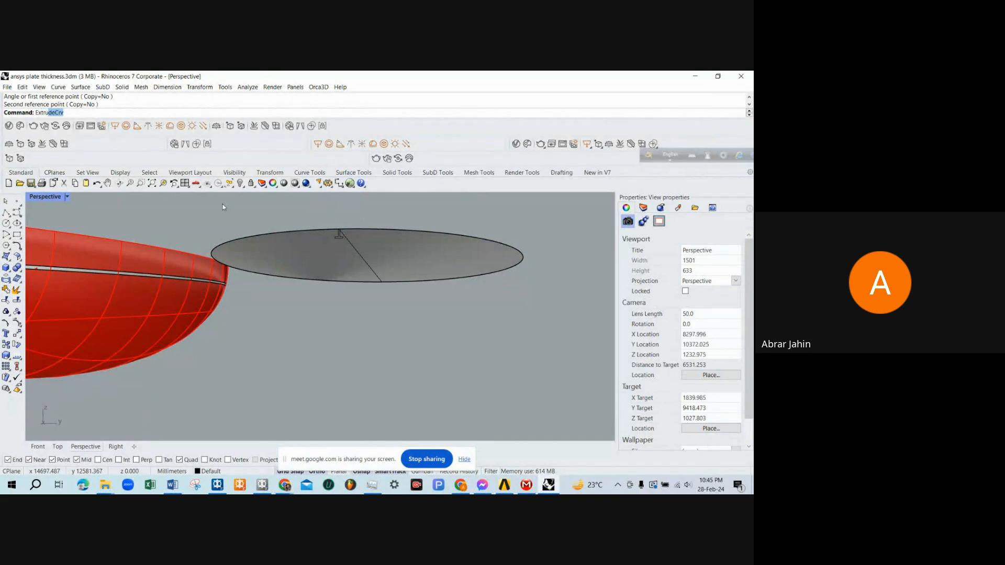
click(61, 130)
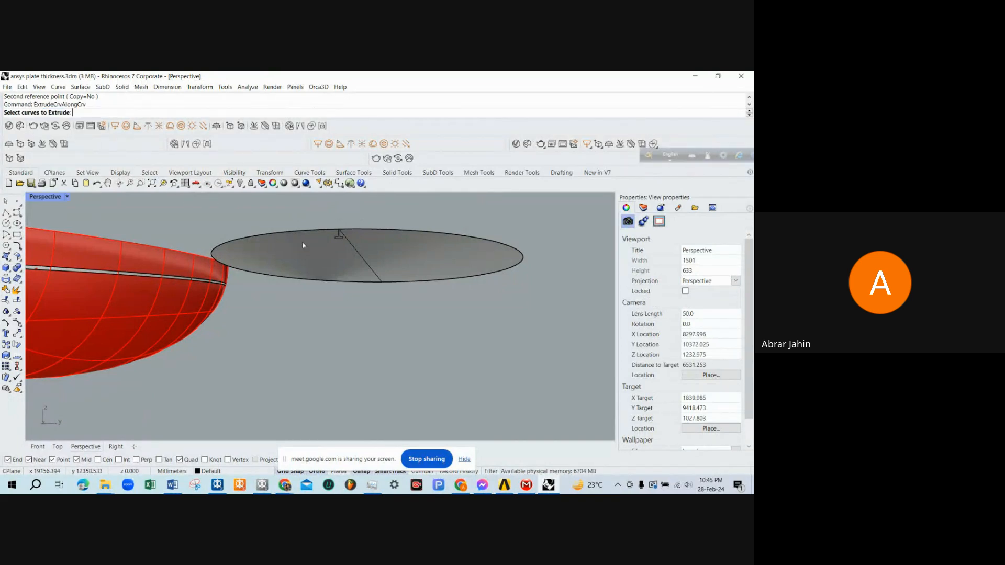
click(340, 240)
key(Escape)
Join the eight T profile curves into one closed curve and extrude it along the oval surface's centre line with ExtrudeCrvAlongCrv.
drag(330, 216, 359, 260)
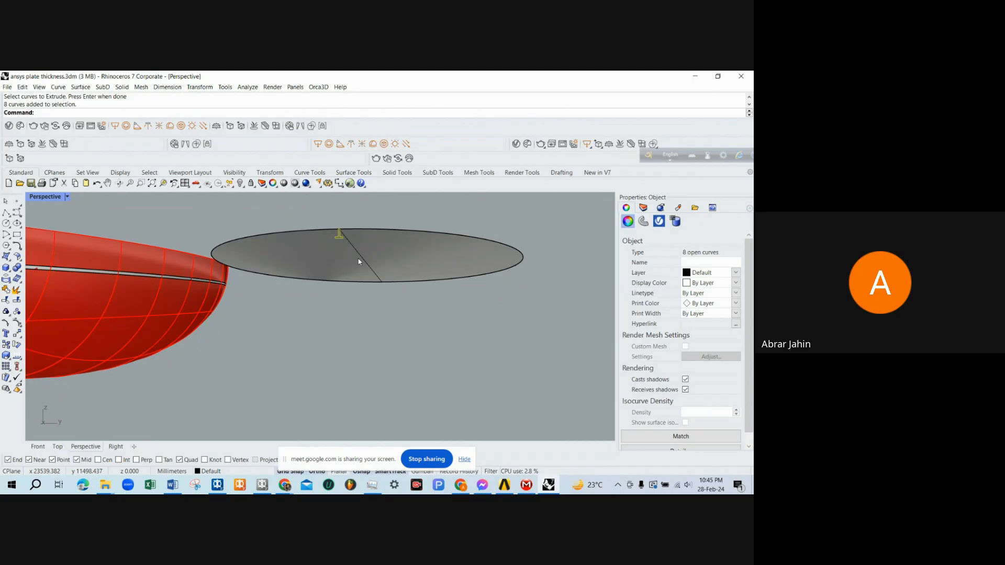
key(ctrl+j)
text(ExtrudeCrv)
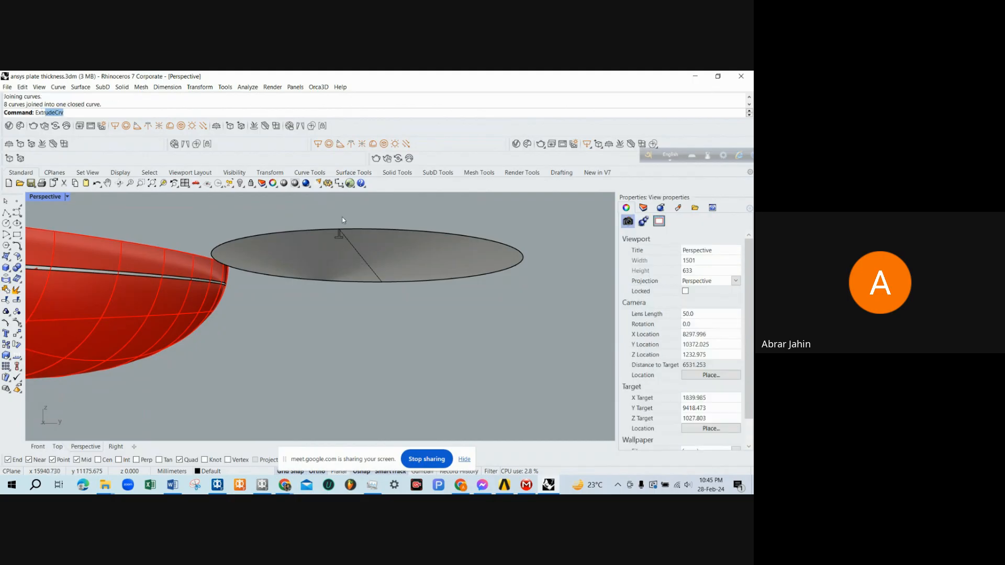
key(Down)
key(Return)
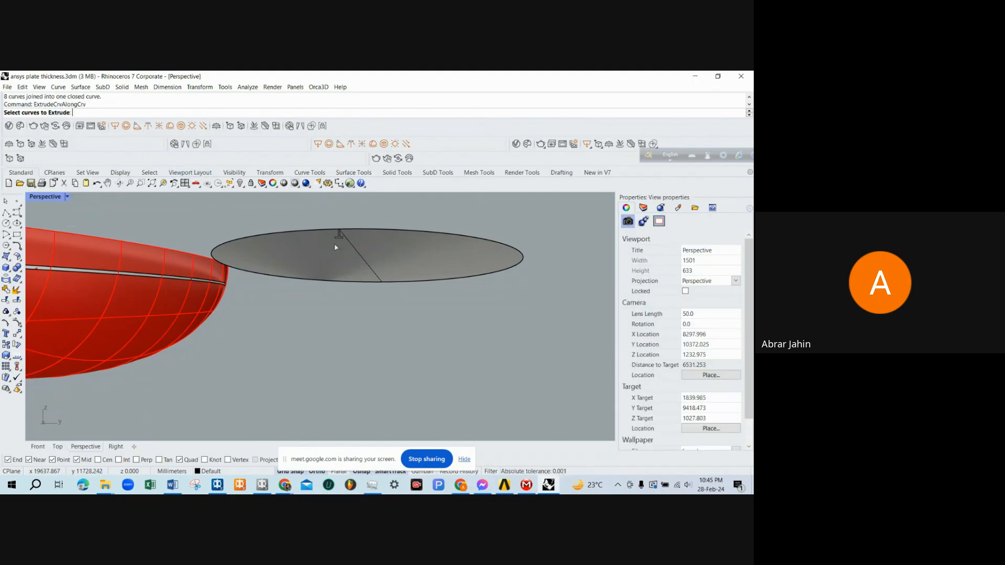
key(Return)
click(344, 238)
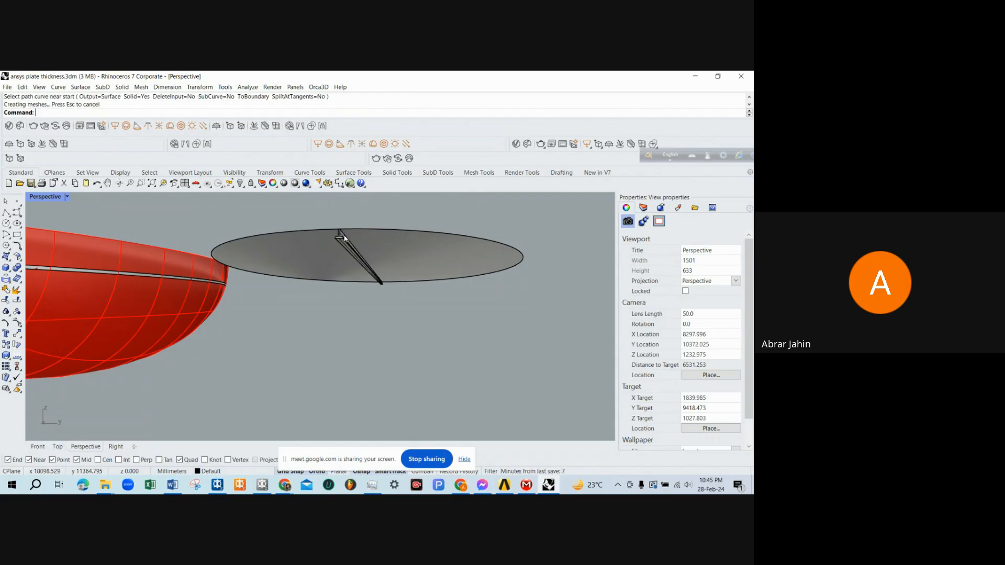
Inspect the extruded T stiffener along the underside of the oval surface.
right_drag(329, 277, 498, 265)
scroll(491, 286, up, 5)
scroll(494, 267, down, 5)
right_drag(449, 305, 281, 253)
click(306, 294)
right_drag(307, 293, 360, 312)
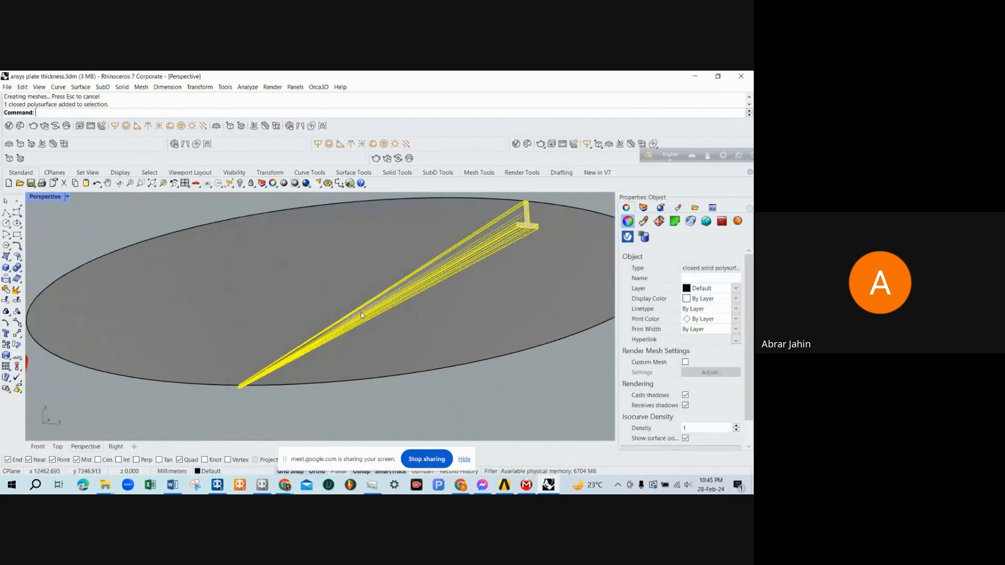
click(472, 407)
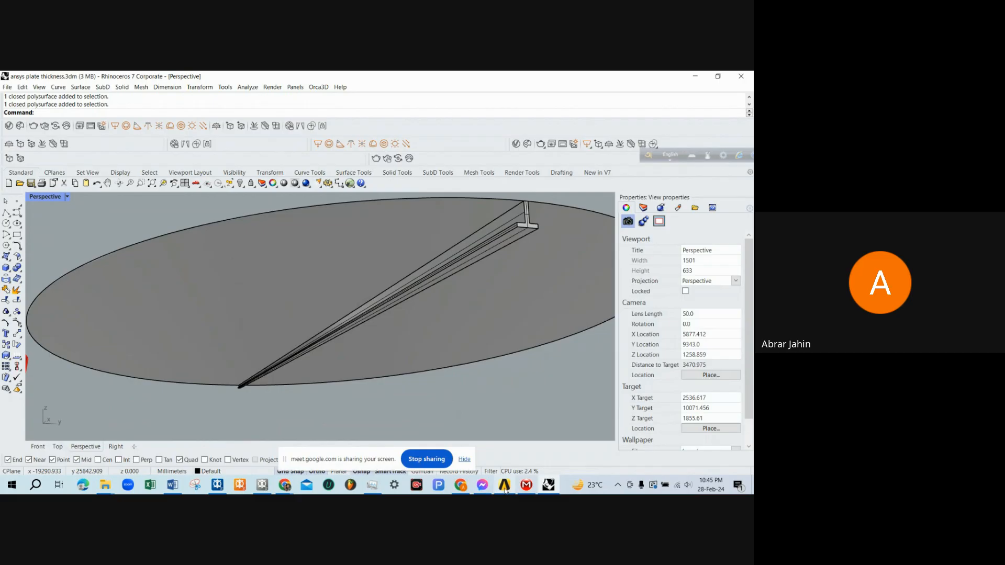
Switch to ANSYS Mechanical and view the canoe hull model in the Static Structural analysis.
mouse_move(505, 486)
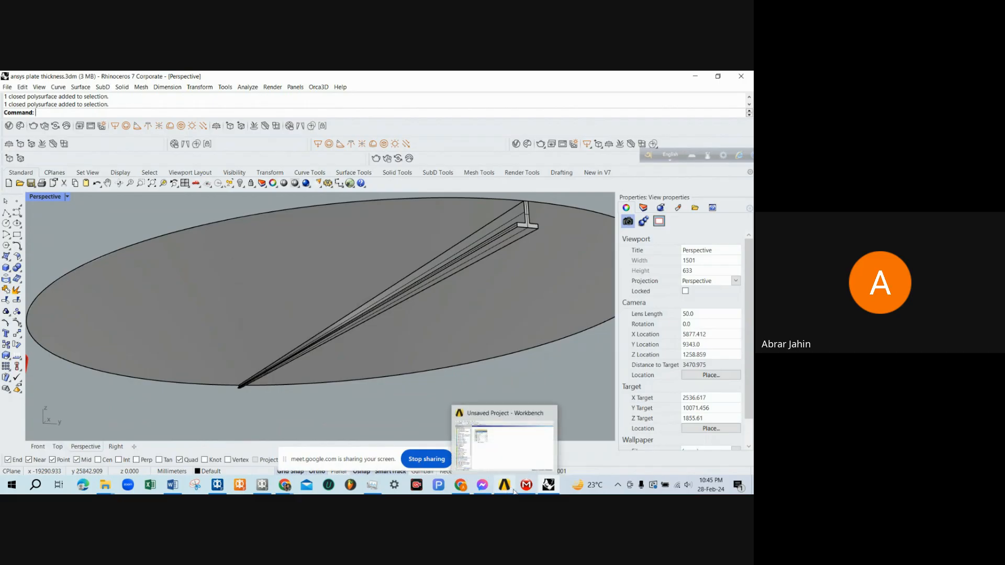
click(526, 487)
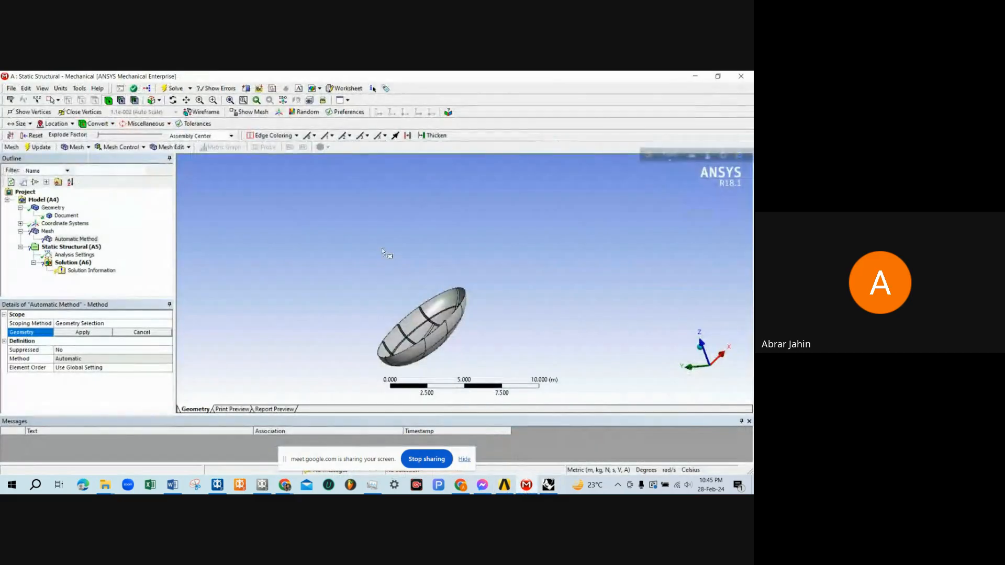
scroll(381, 248, down, 3)
scroll(426, 327, up, 5)
scroll(397, 270, down, 4)
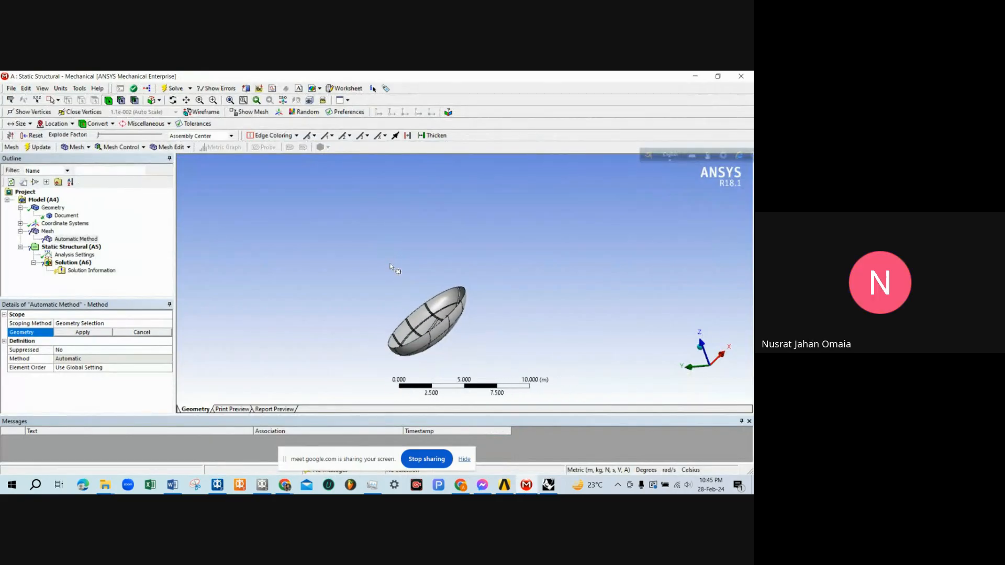
Try to assign the whole canoe hull as the geometry of the Automatic Method mesh control.
right_drag(335, 230, 477, 375)
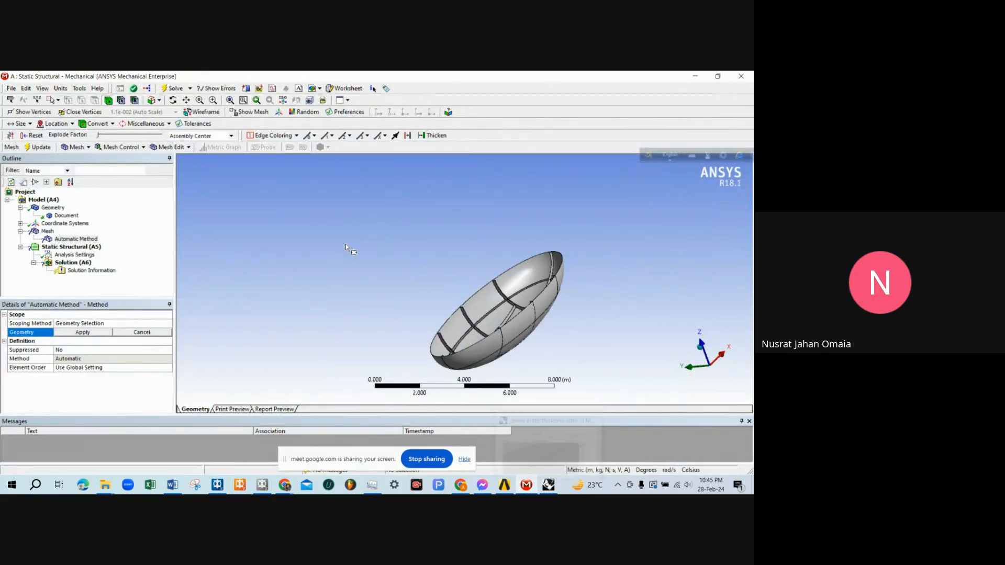
scroll(455, 300, down, 1)
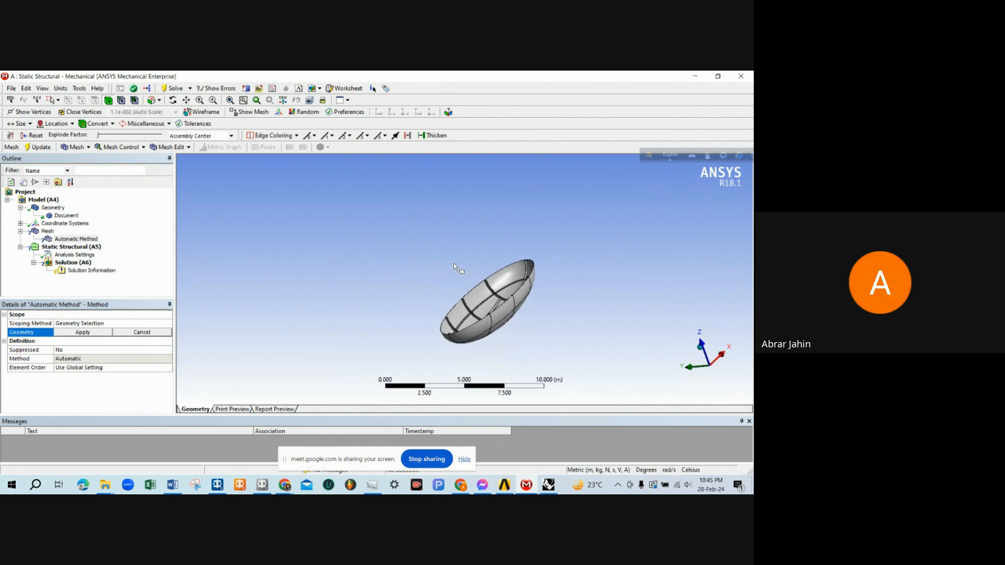
right_drag(388, 219, 556, 352)
scroll(443, 239, down, 1)
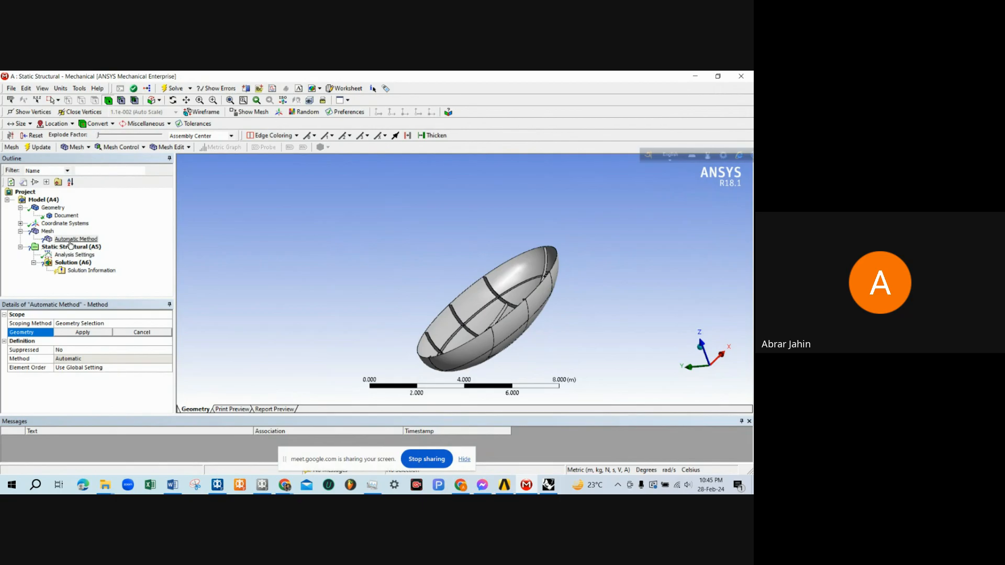
click(58, 336)
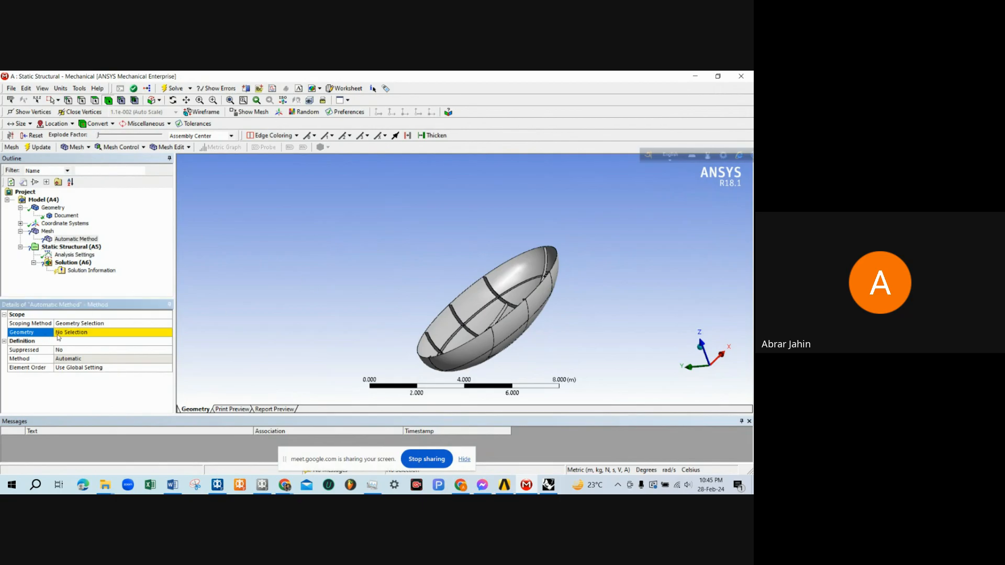
click(339, 275)
key(ctrl+a)
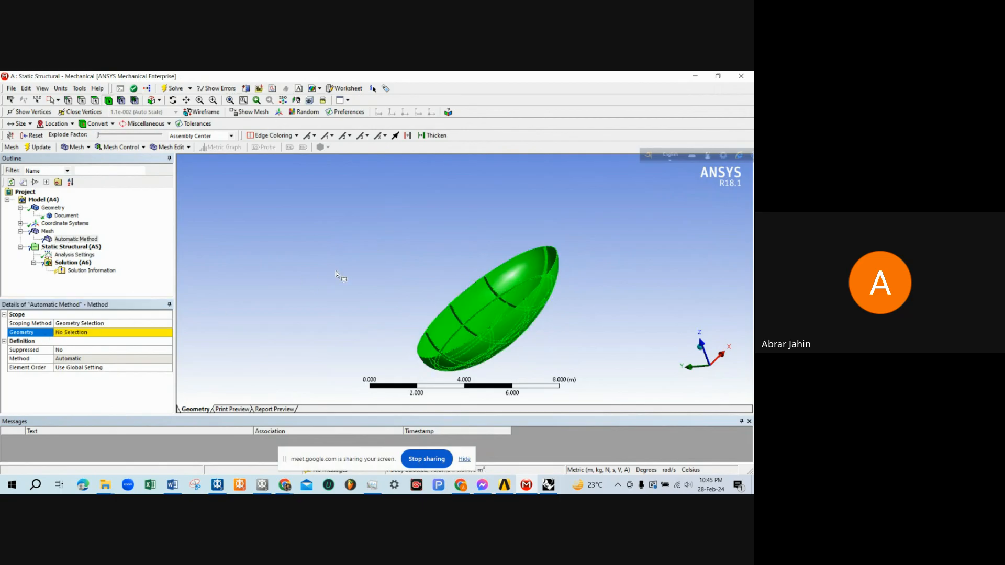
click(39, 335)
click(68, 336)
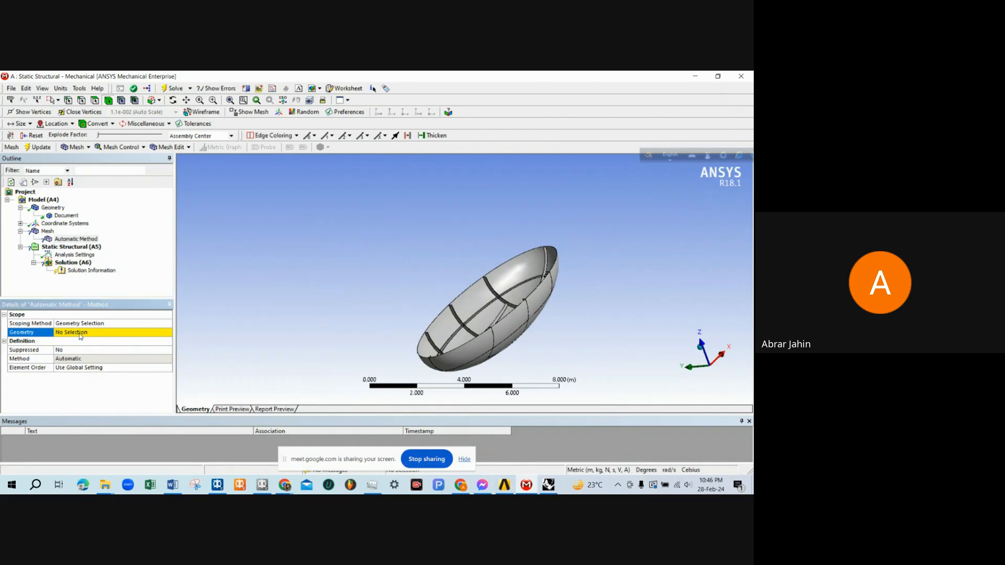
Select all hull geometry and apply it as the scope of the Automatic Method.
click(81, 336)
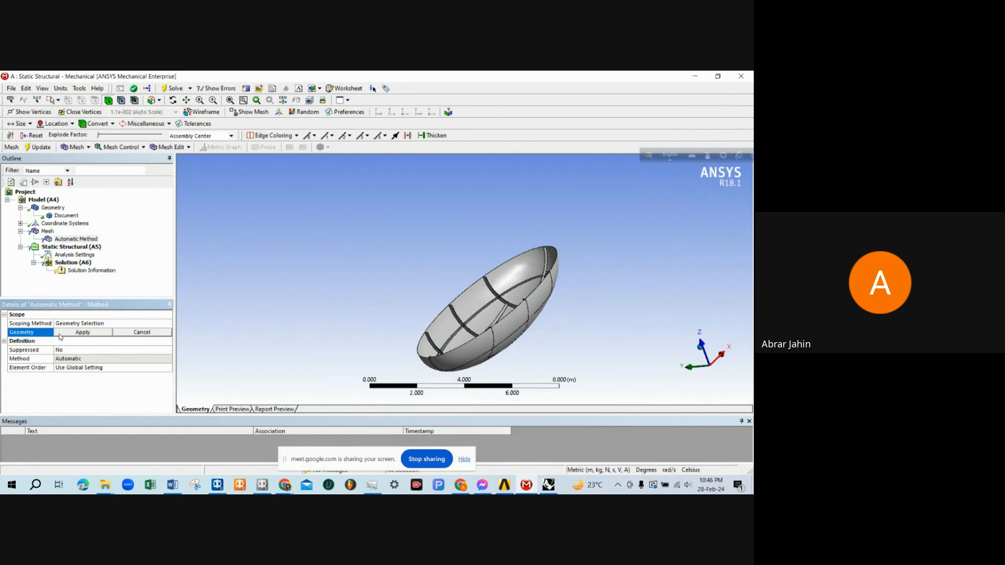
click(372, 289)
key(ctrl+a)
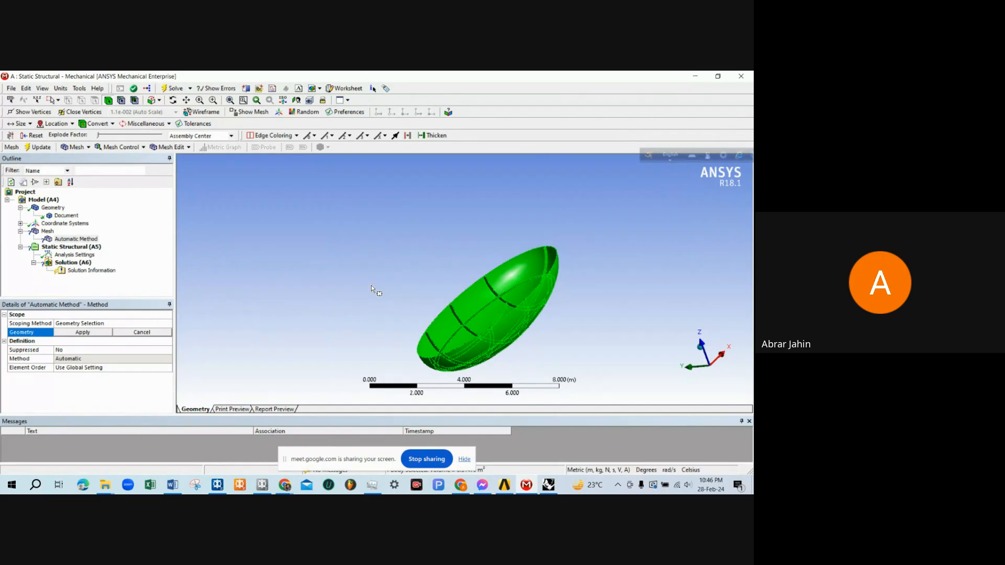
right_click(372, 287)
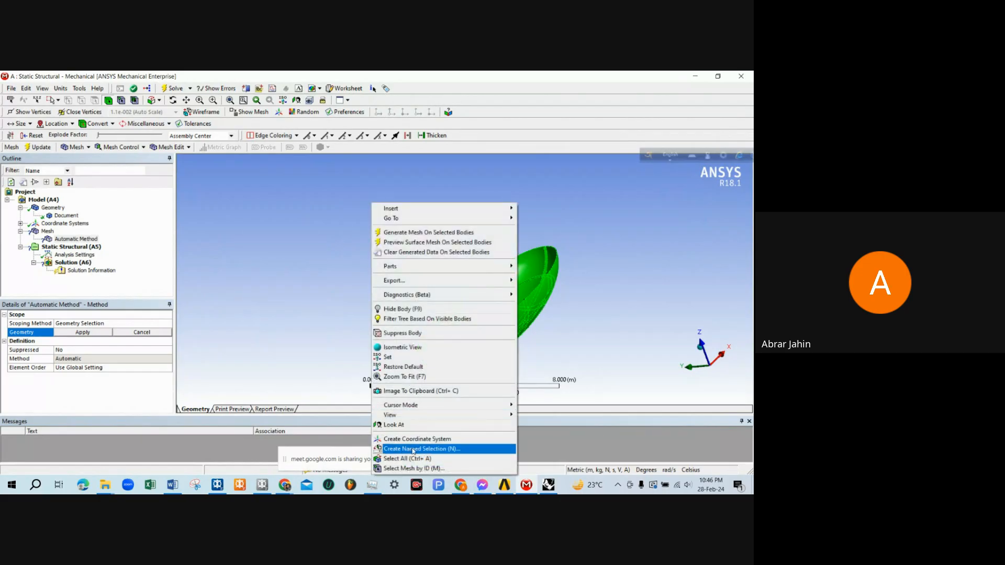
click(414, 459)
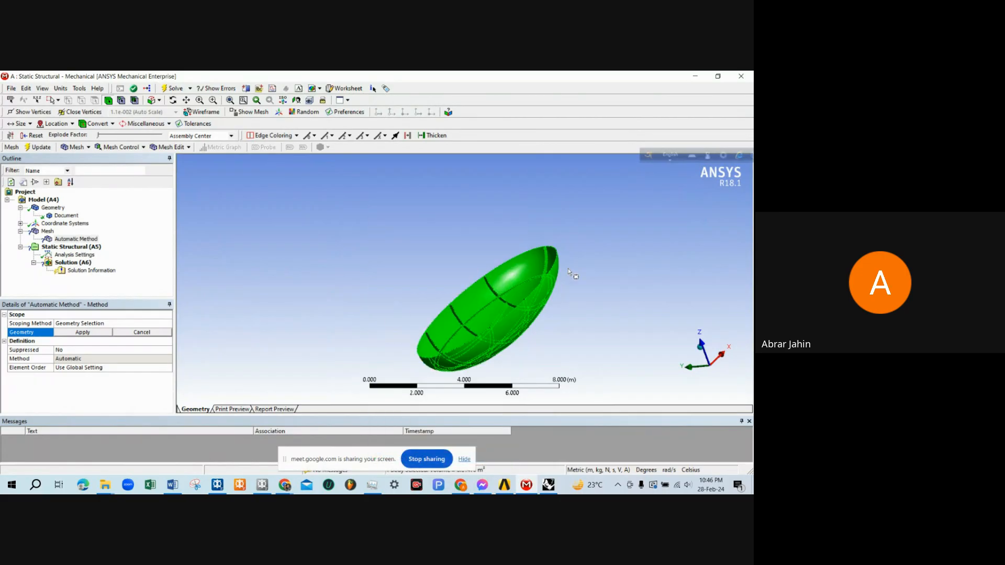
click(83, 334)
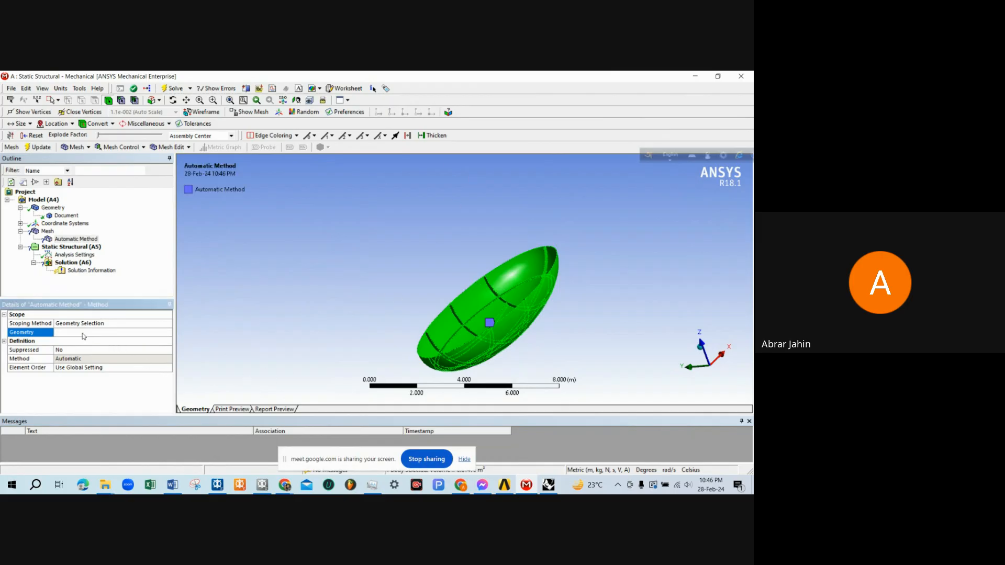
Set the mesh method to Hex Dominant and display its control messages.
click(108, 360)
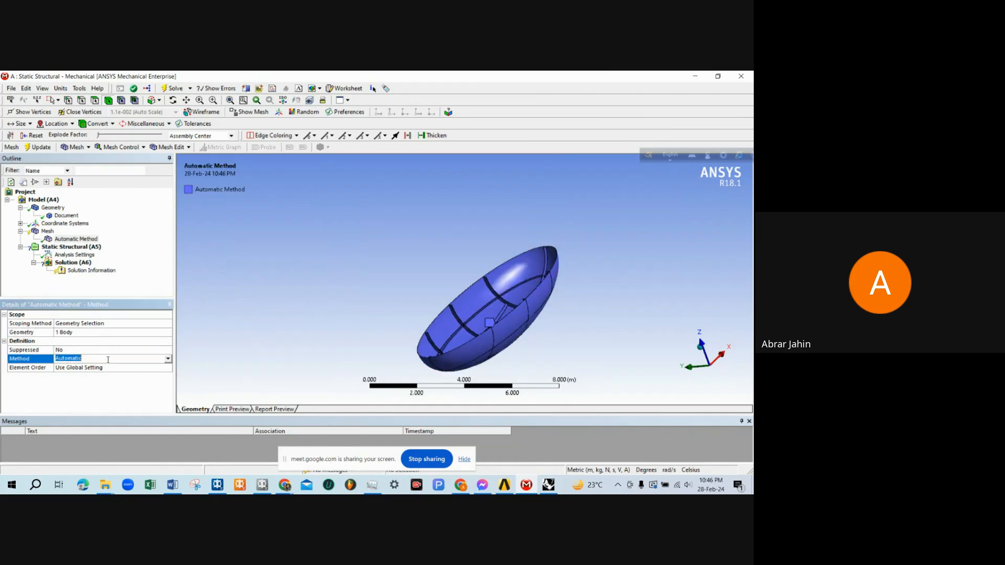
click(169, 359)
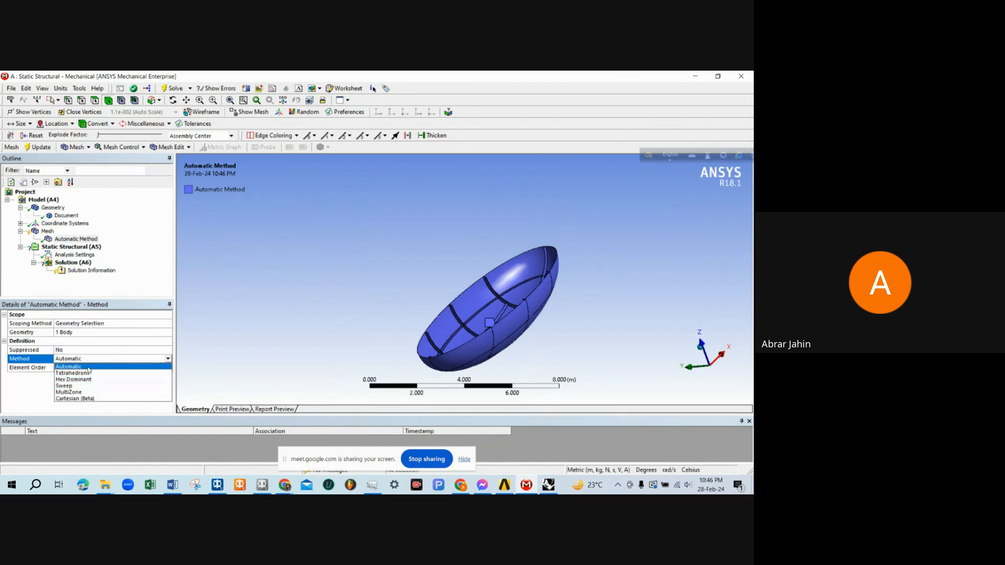
click(100, 379)
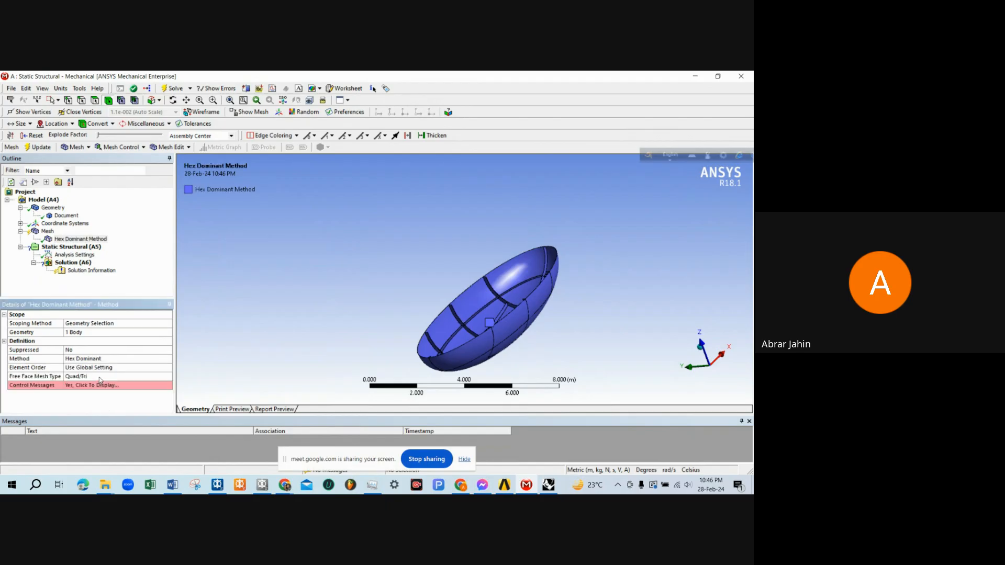
click(107, 387)
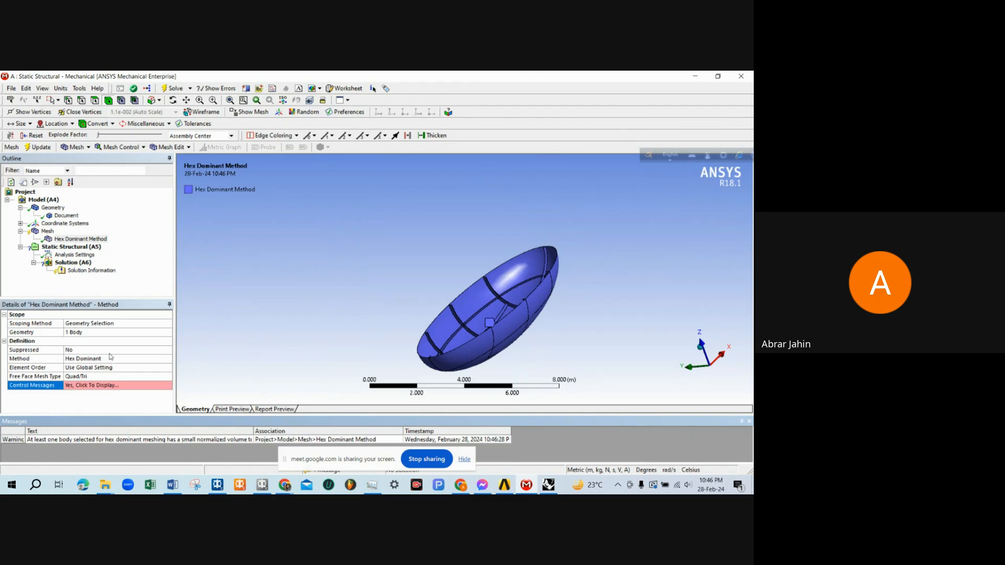
click(94, 352)
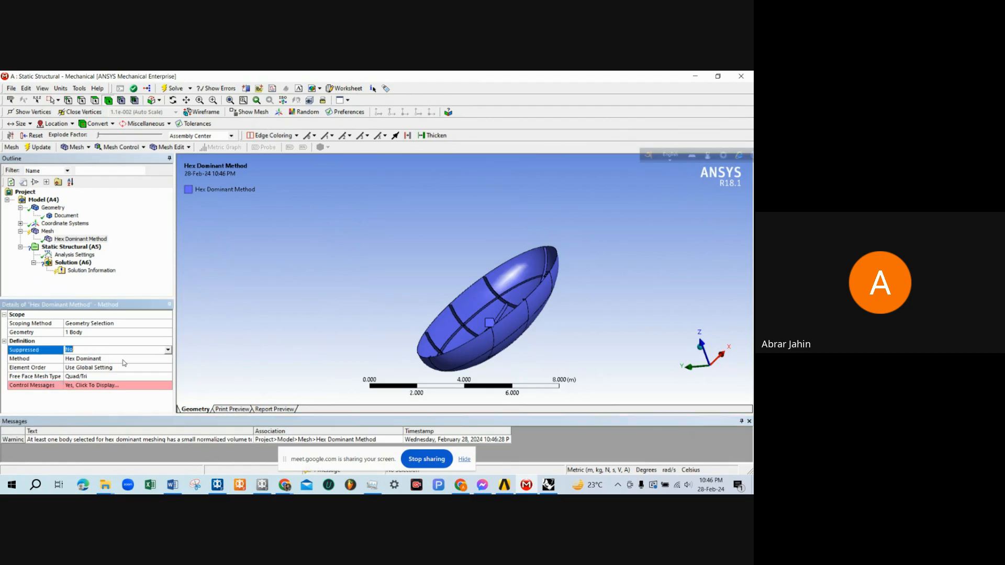
Set the mesh method to Tetrahedrons with the Patch Conforming algorithm and generate the hull mesh.
click(105, 358)
click(168, 359)
click(114, 373)
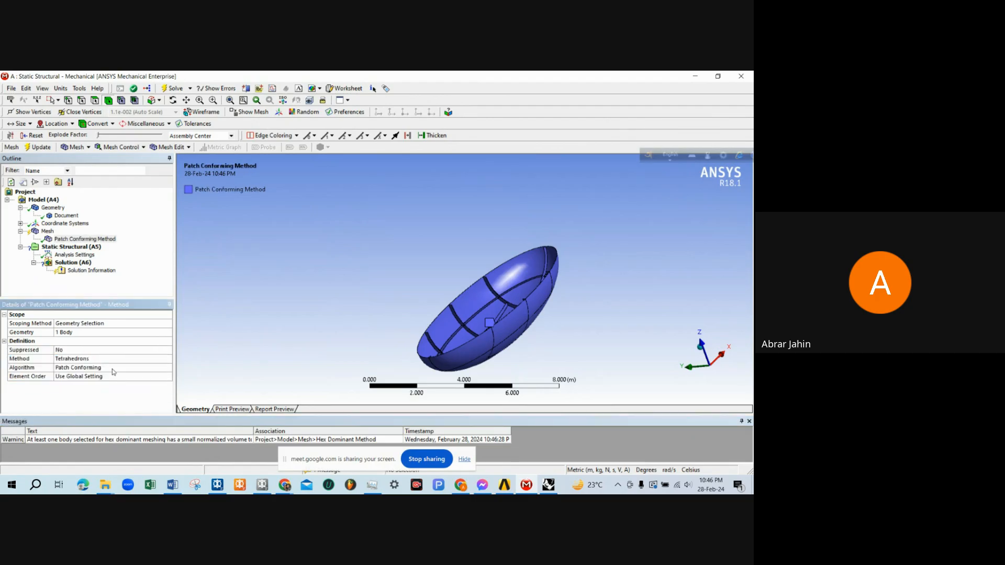
right_click(49, 232)
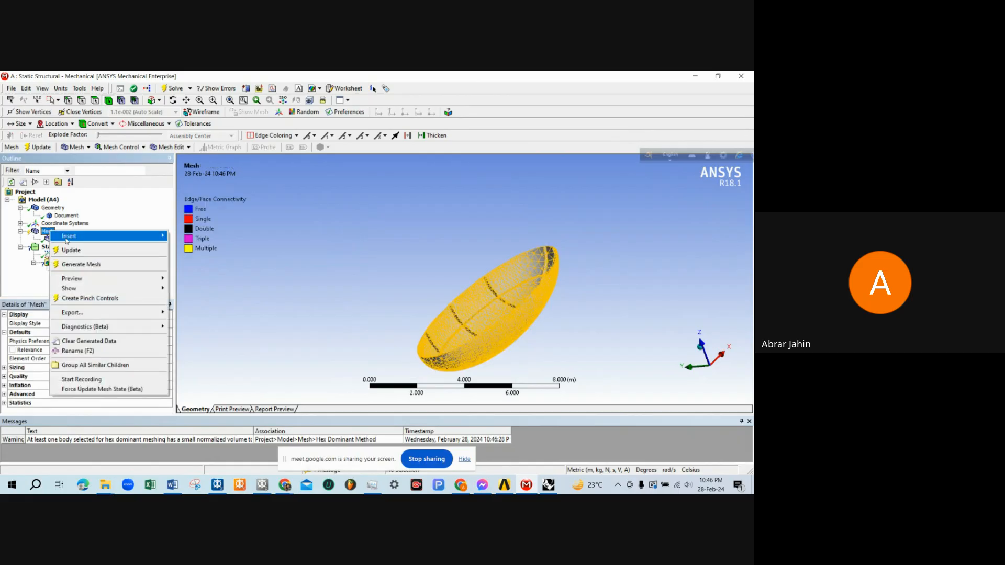
click(91, 265)
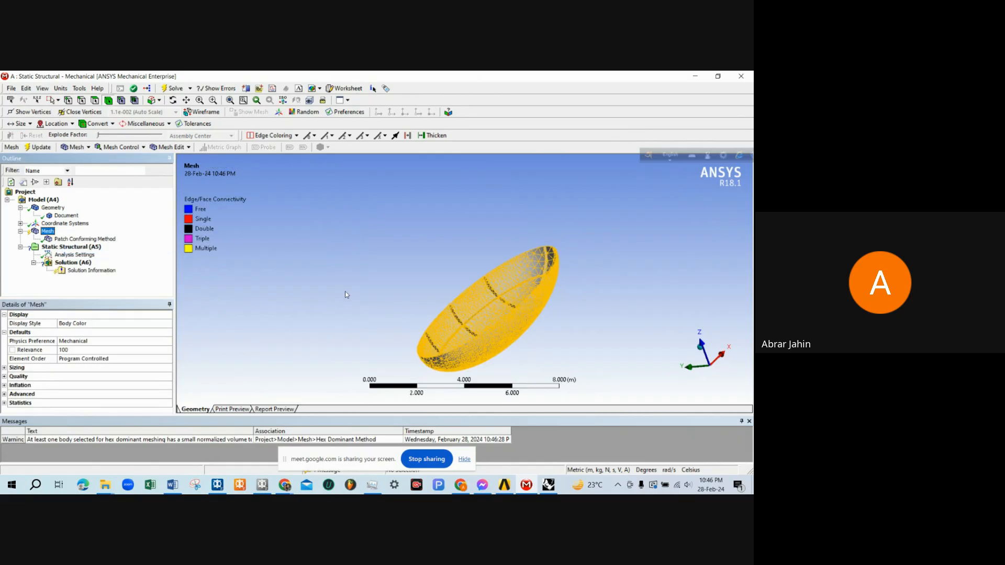
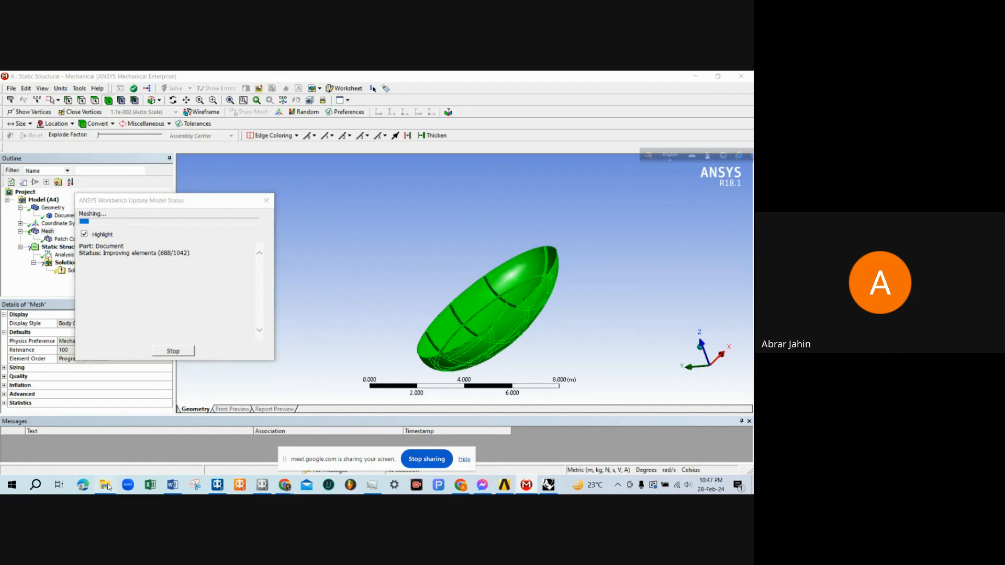
Switch to File Explorer and open Capture.JPG from the "ansys plate thickness 5" folder in HULL HACK.
mouse_move(105, 485)
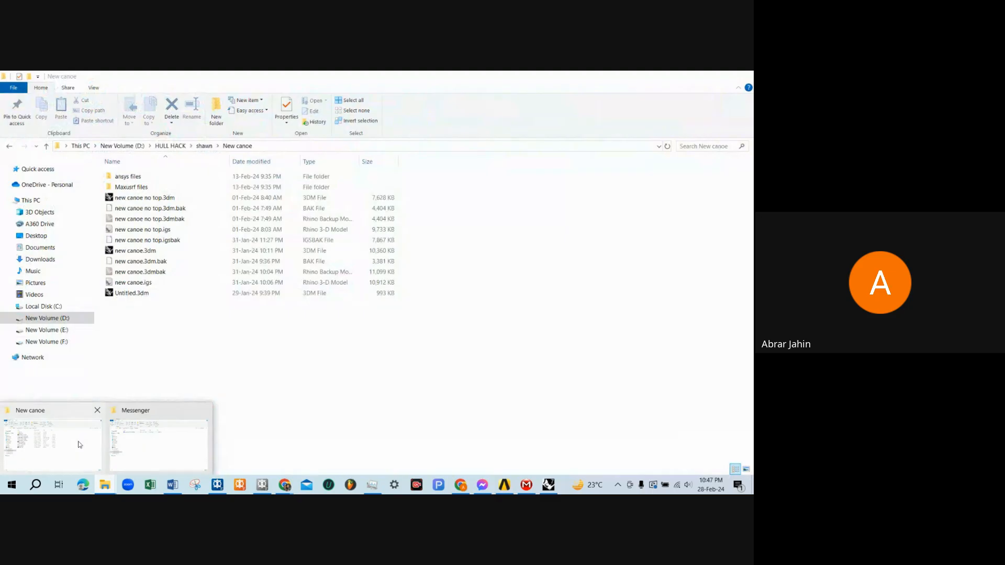
click(80, 445)
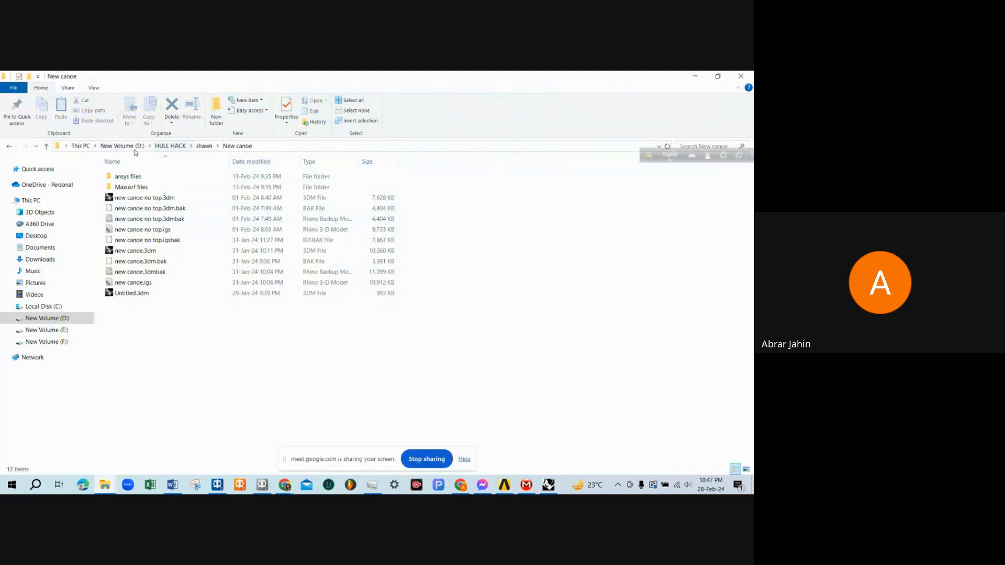
click(170, 145)
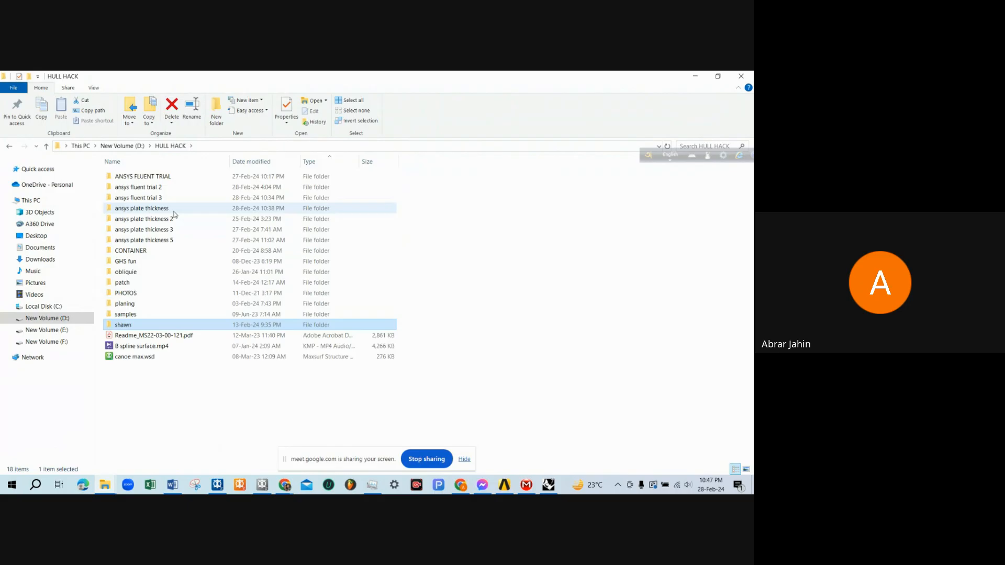
double_click(174, 209)
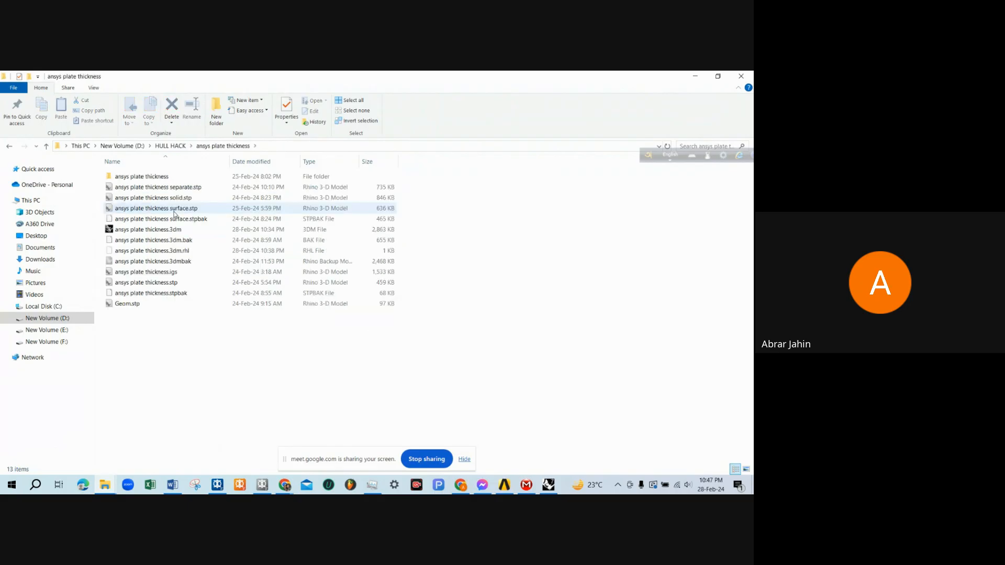
key(alt+Left)
click(169, 241)
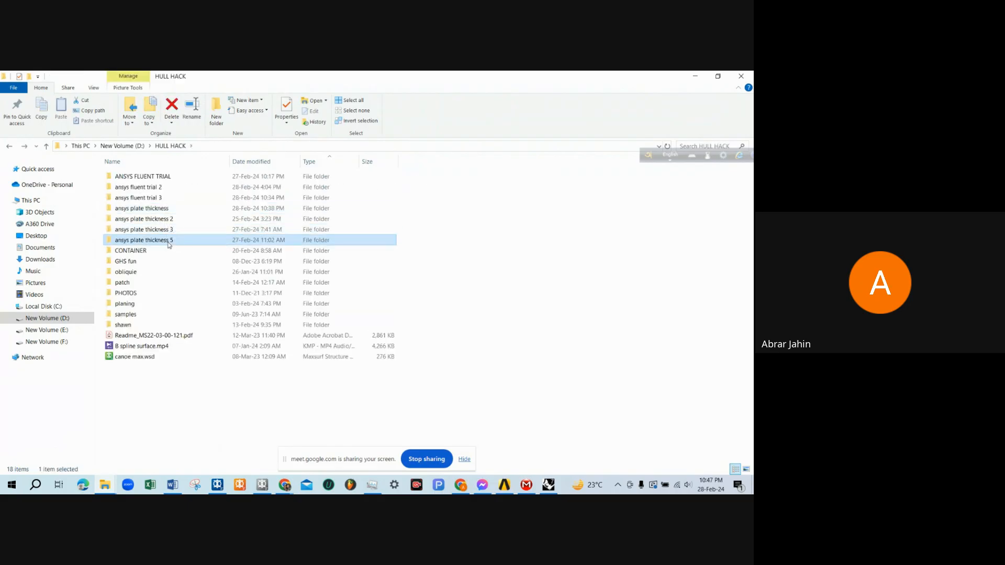
double_click(169, 242)
click(145, 295)
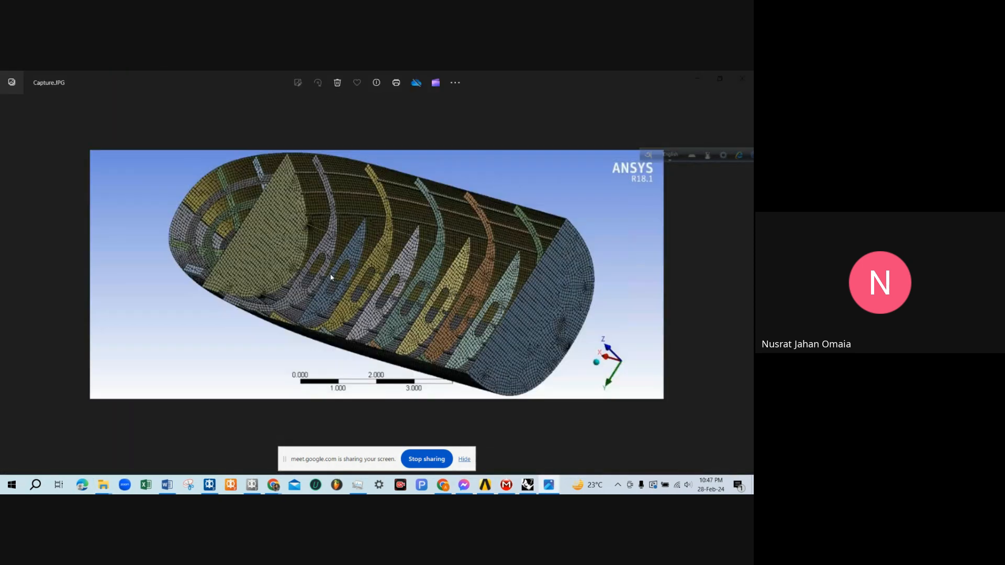
Examine the saved hull mesh images, comparing Capture.JPG with the close-up in Capture2.JPG, and return to ANSYS Mechanical.
key(Right)
key(Right)
key(Right)
key(Right)
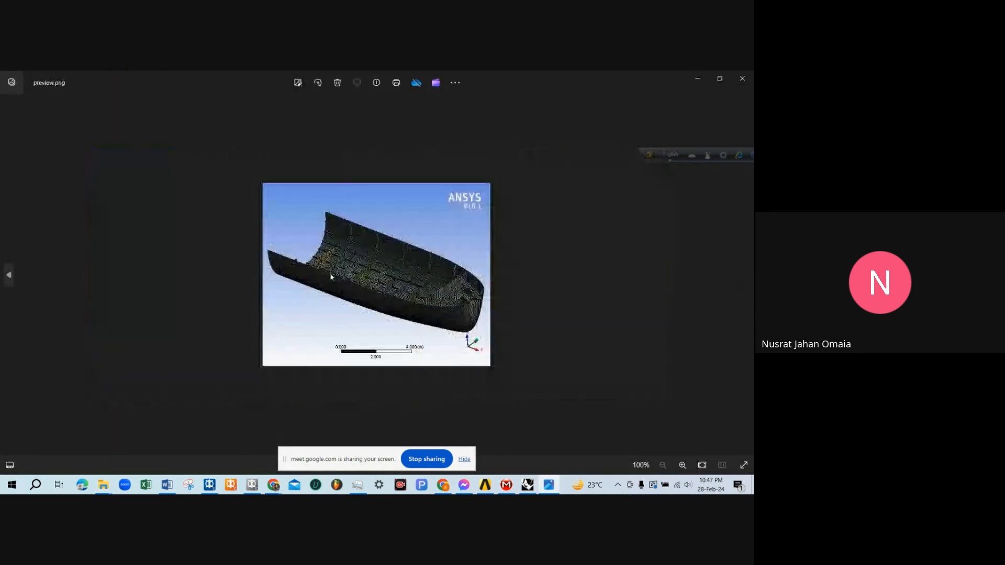
key(Left)
key(Left)
key(Left)
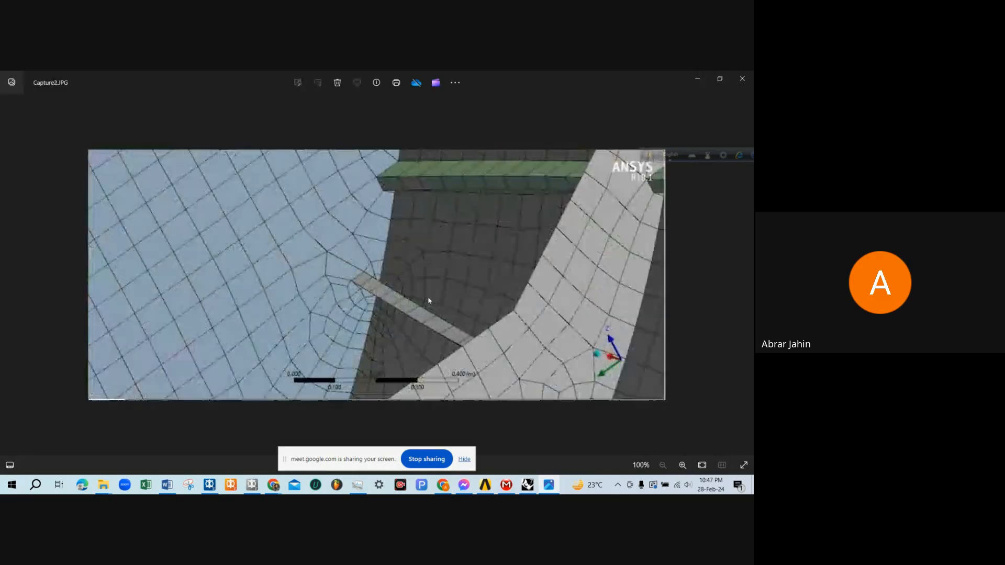
key(Left)
key(Right)
key(Left)
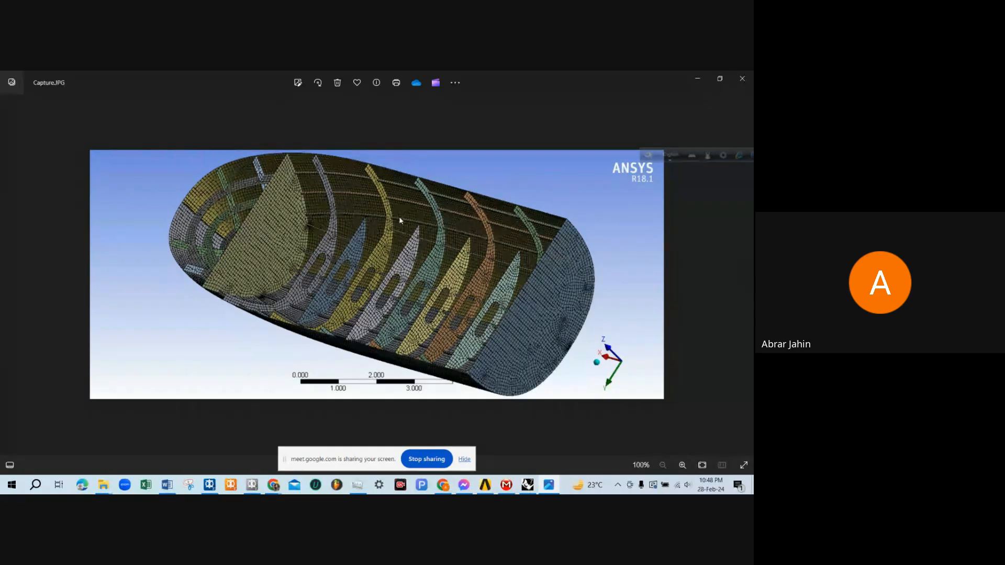
key(Right)
key(Left)
key(Right)
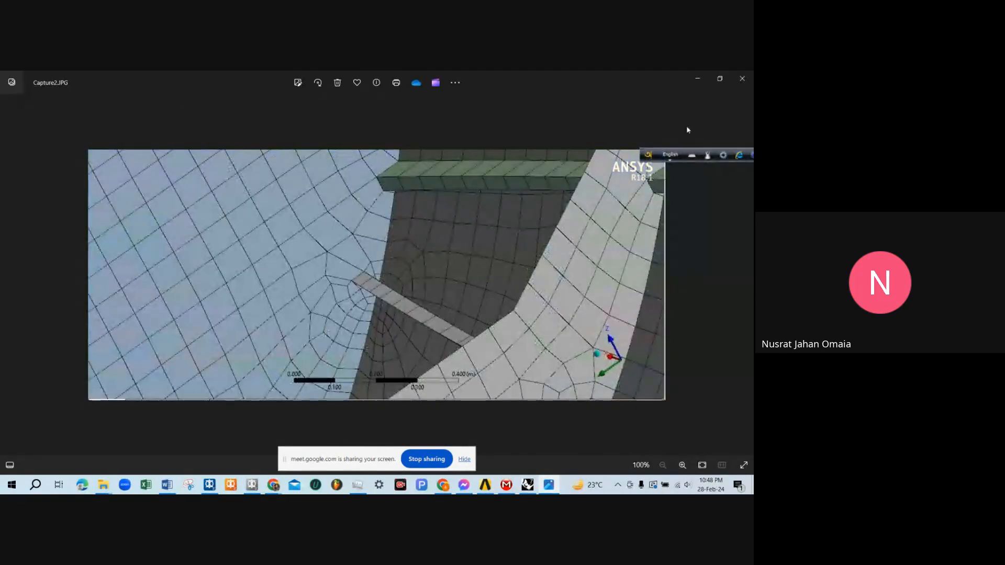
key(Left)
click(742, 79)
click(695, 77)
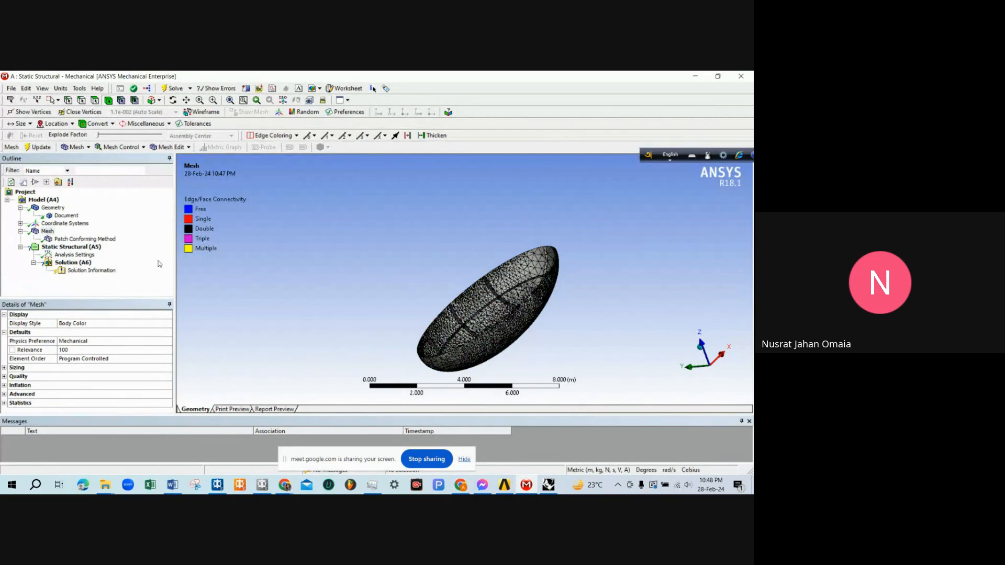
Delete the Patch Conforming Method from the hull mesh and select the Mesh object.
middle_drag(413, 226, 471, 180)
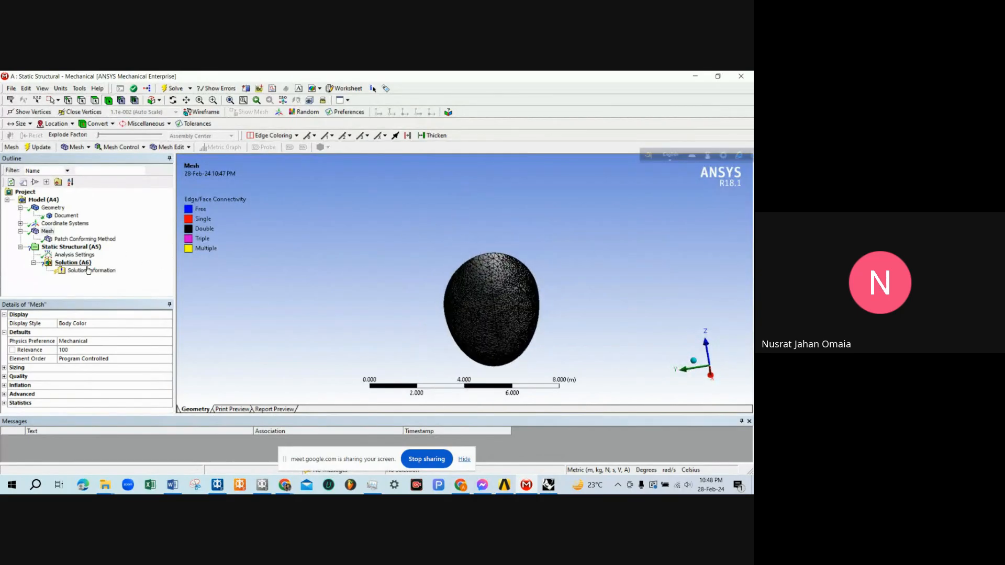
right_click(90, 240)
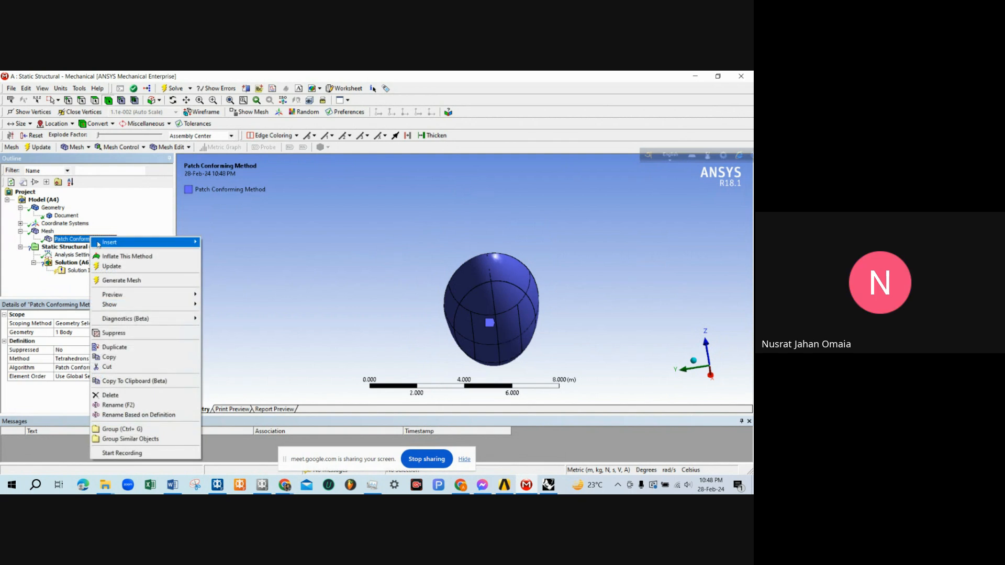
click(127, 395)
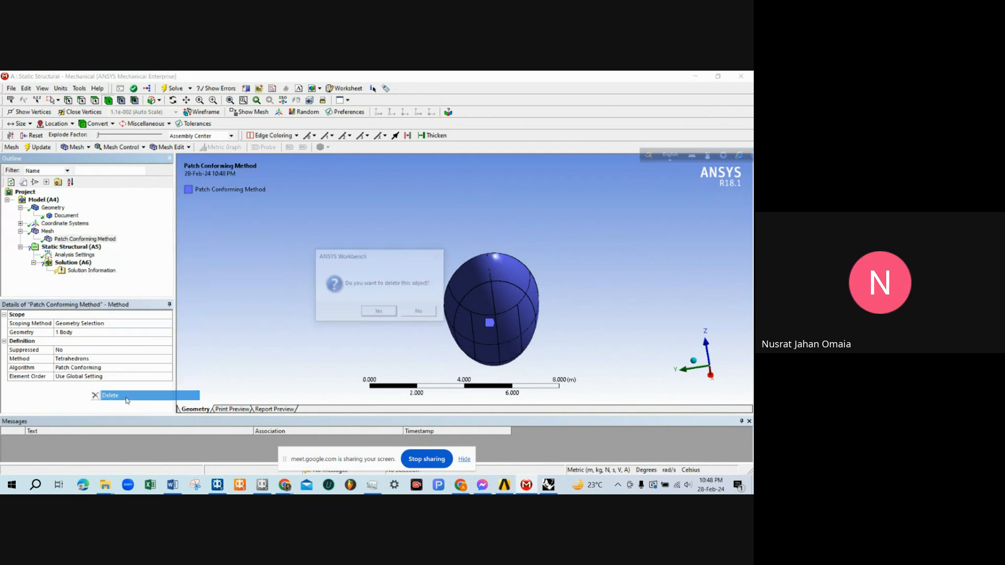
click(374, 311)
click(51, 233)
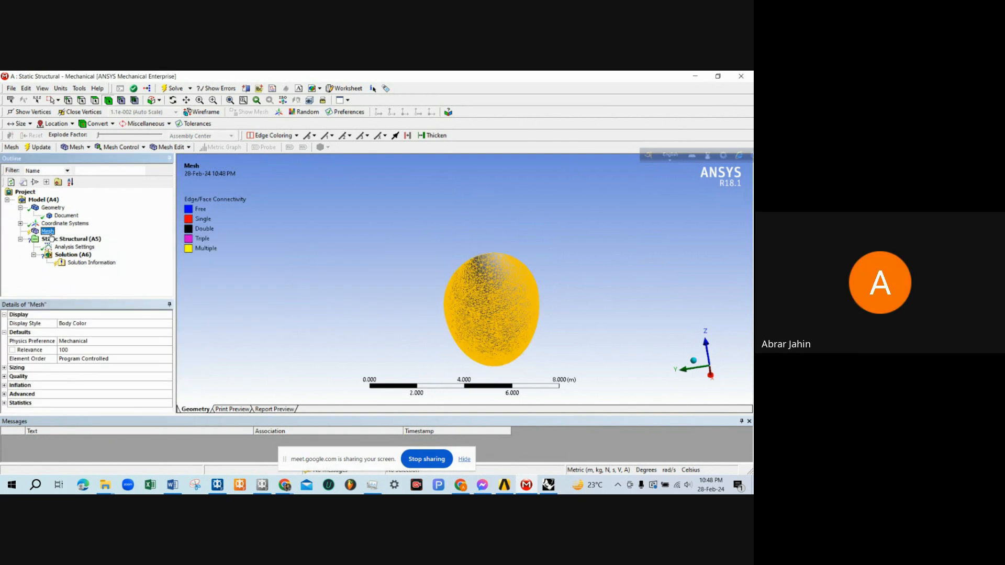
right_click(51, 235)
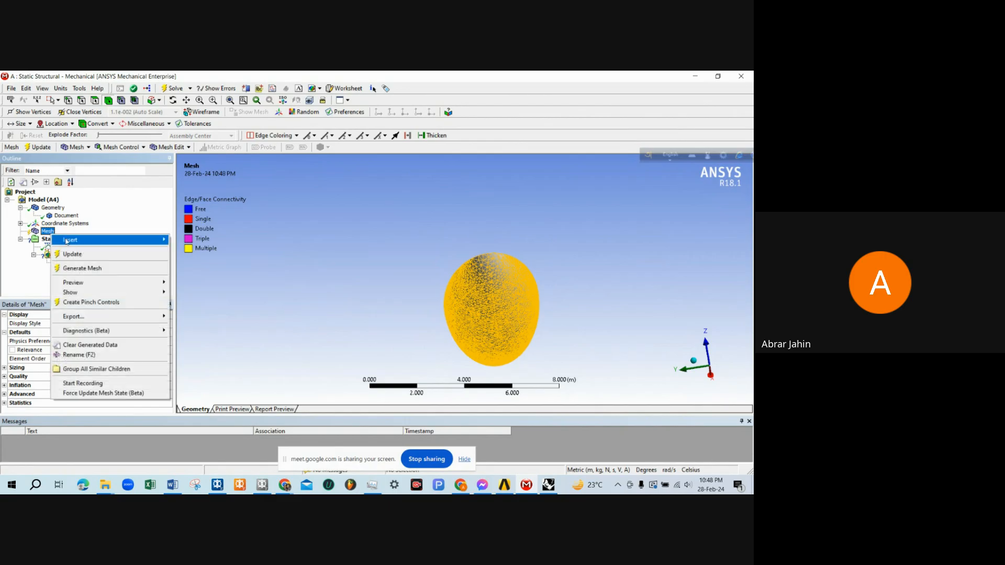
mouse_move(66, 242)
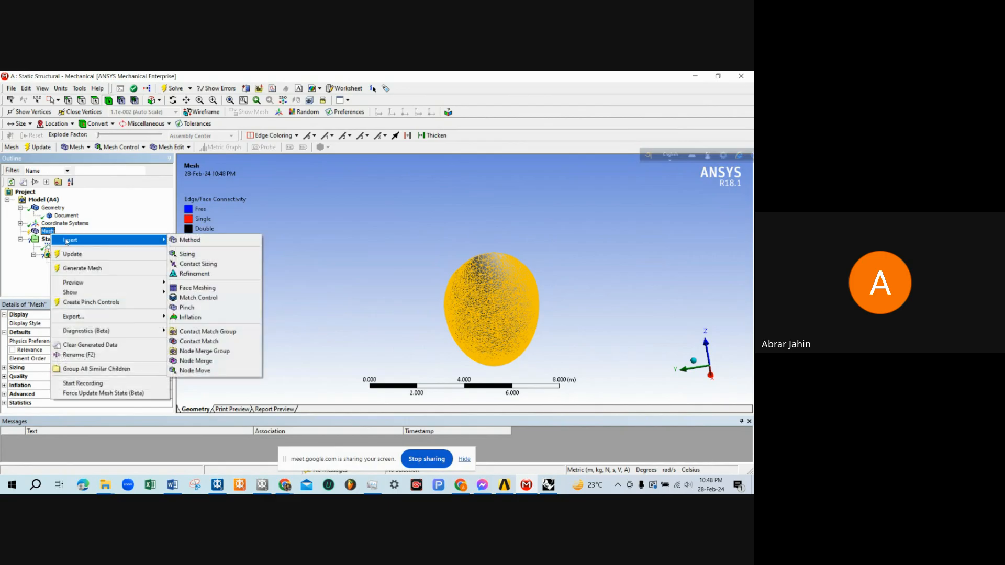
click(185, 254)
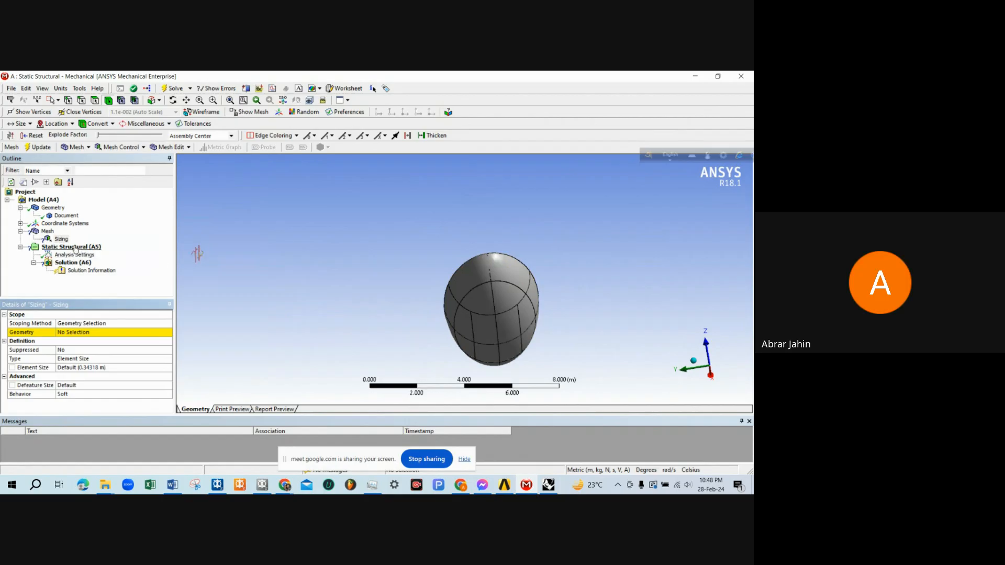
click(47, 231)
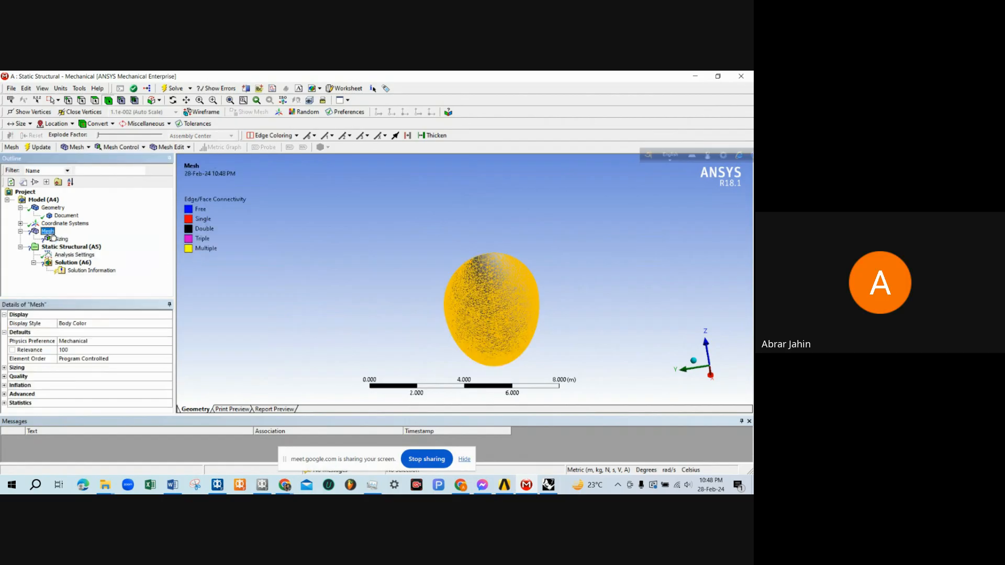
click(59, 240)
right_click(59, 240)
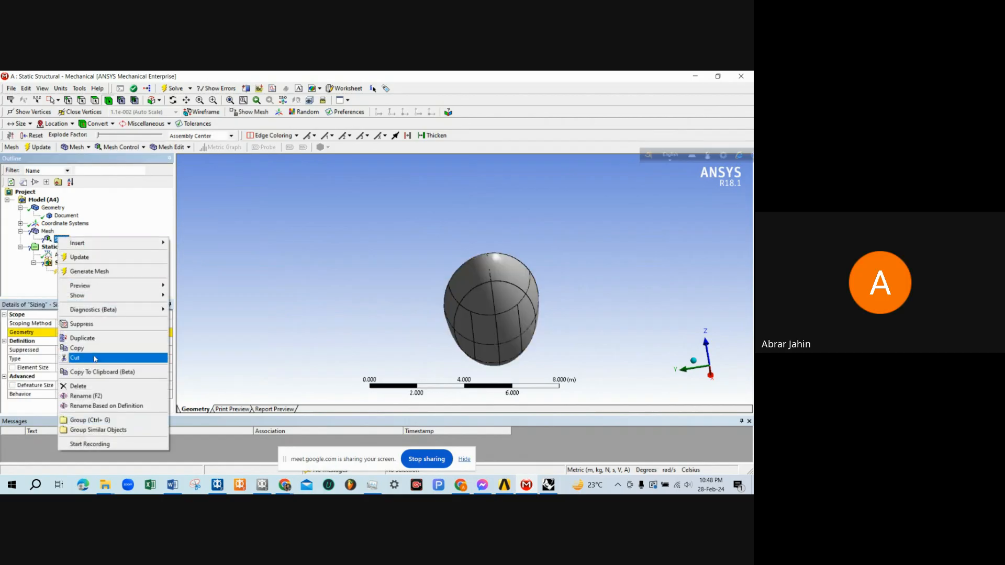
click(96, 388)
click(381, 313)
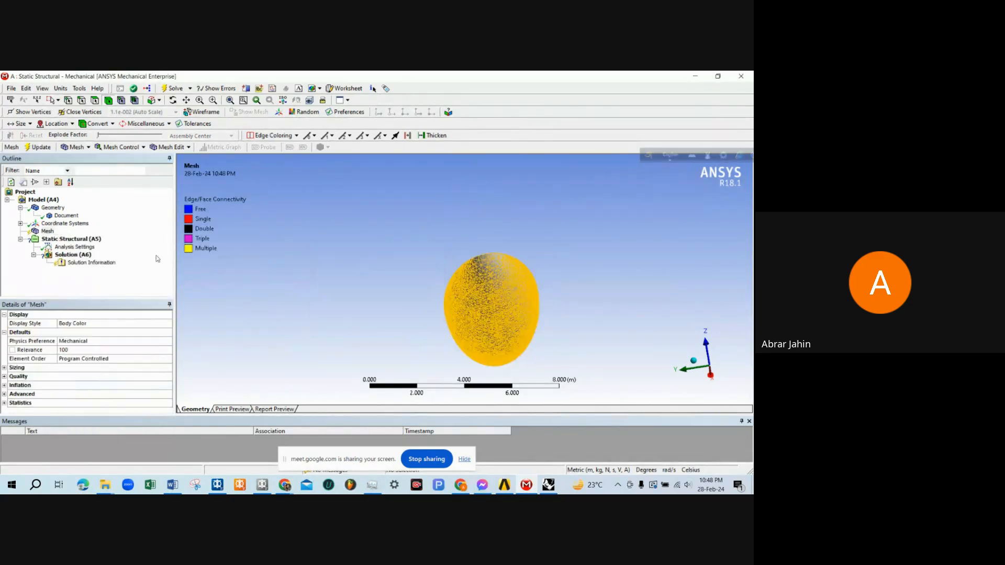
Insert a sizing control under the mesh and scope it to the whole hull body.
right_click(47, 232)
mouse_move(105, 234)
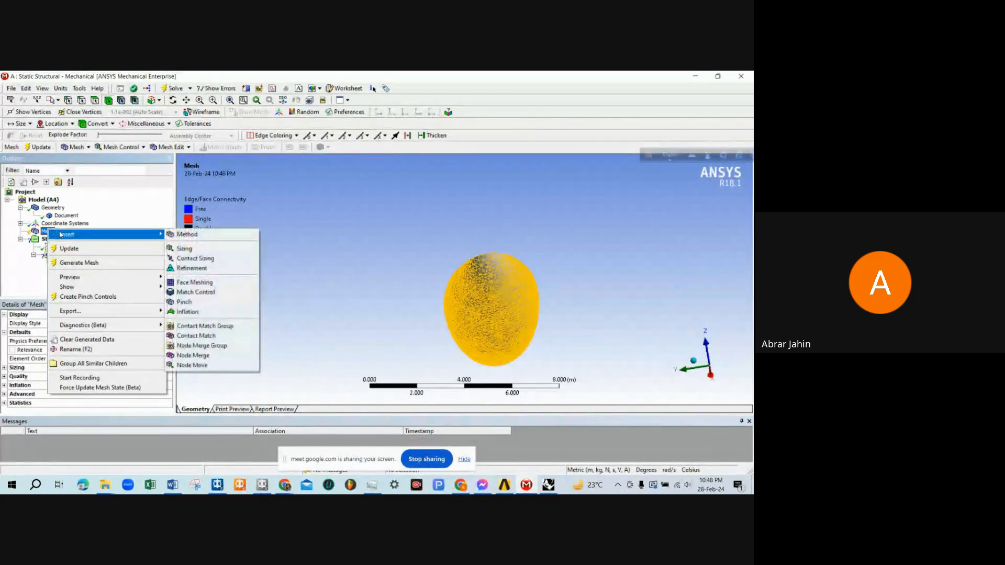
click(200, 248)
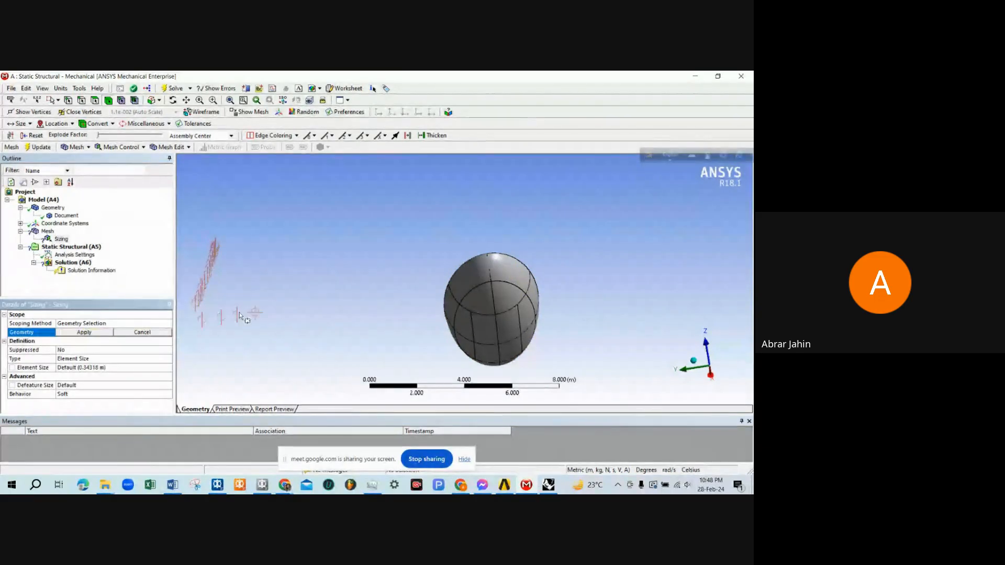
key(ctrl+a)
click(86, 332)
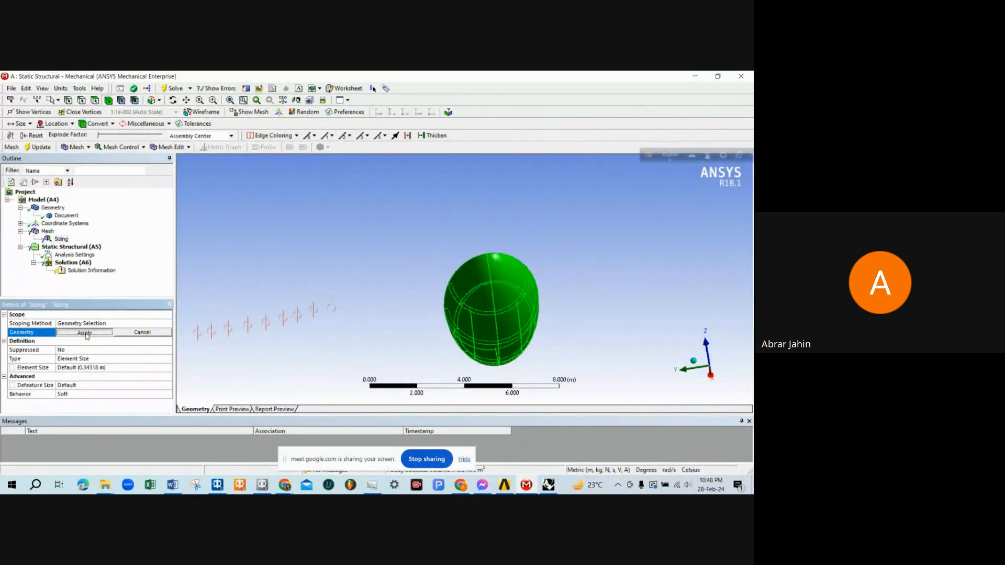
Set the body sizing's element size to 0.1 m and update the hull mesh.
click(112, 359)
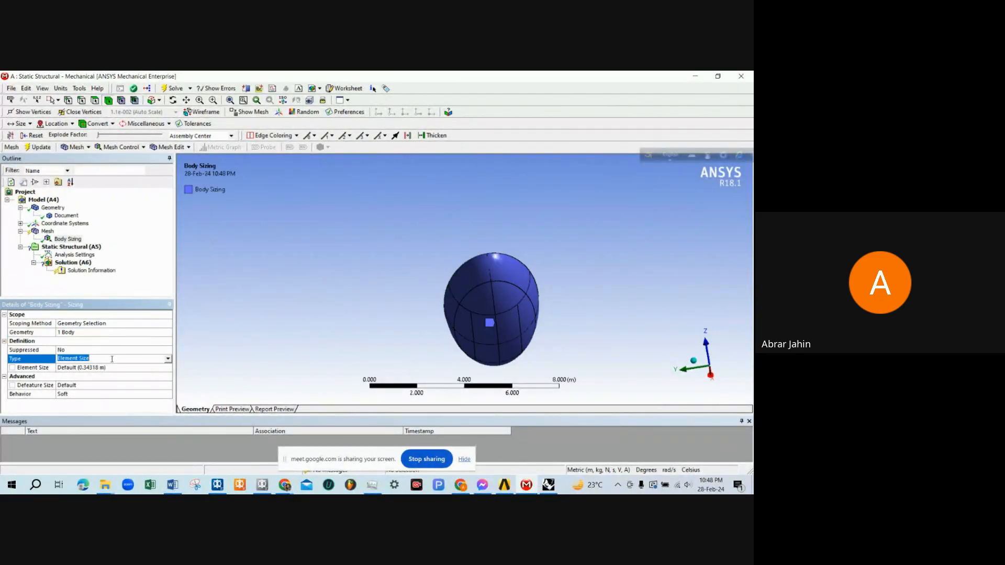
click(167, 359)
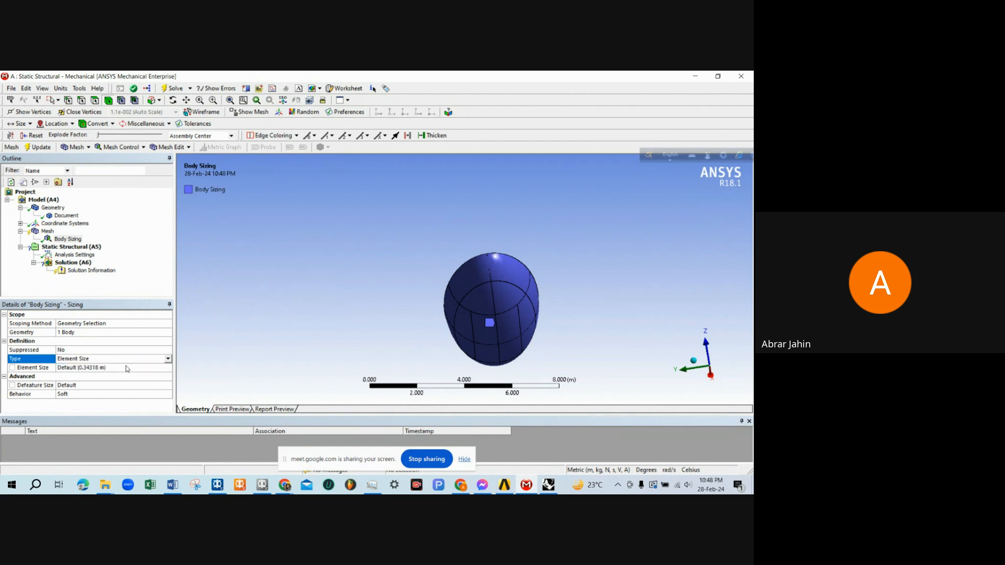
click(140, 367)
click(109, 368)
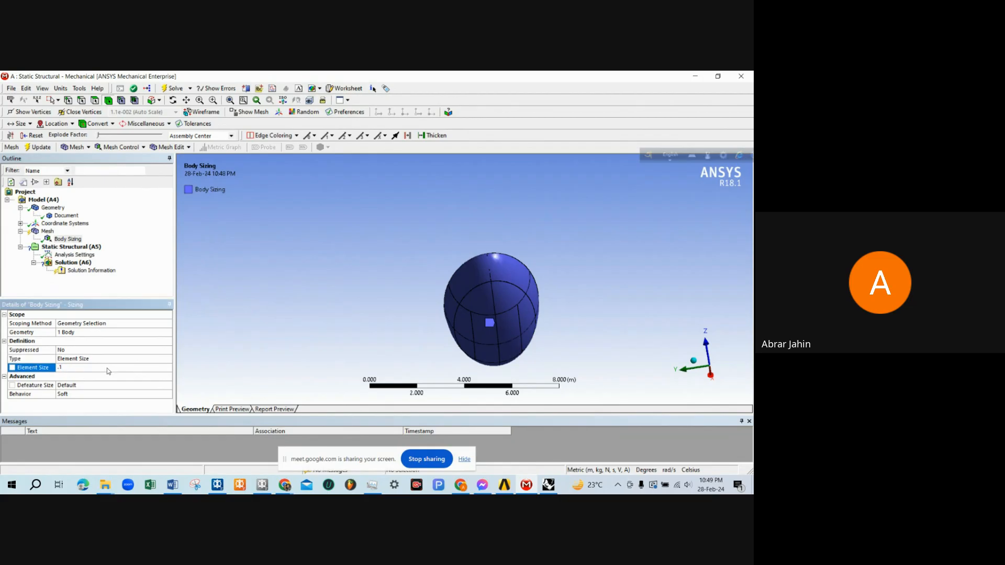
click(92, 385)
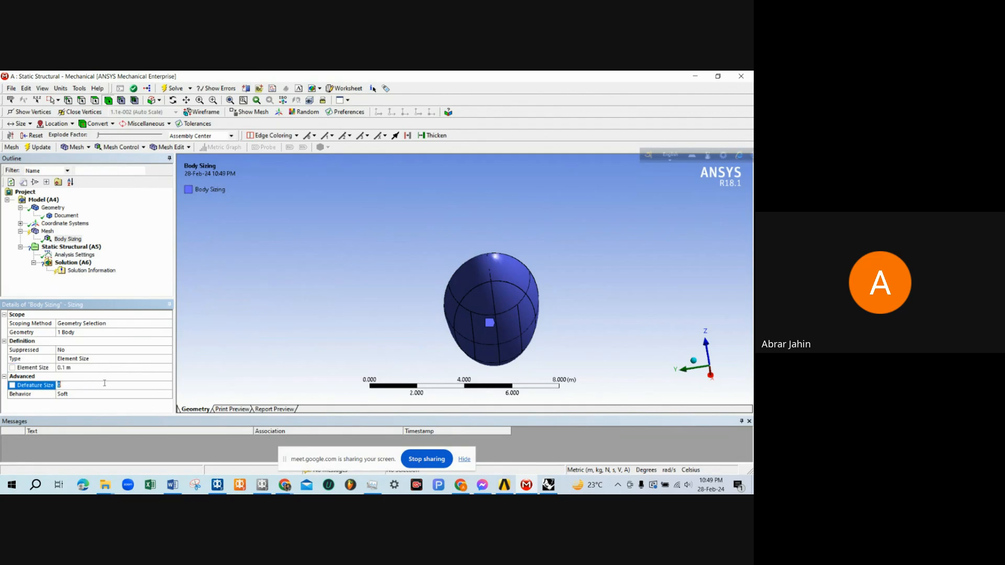
click(110, 368)
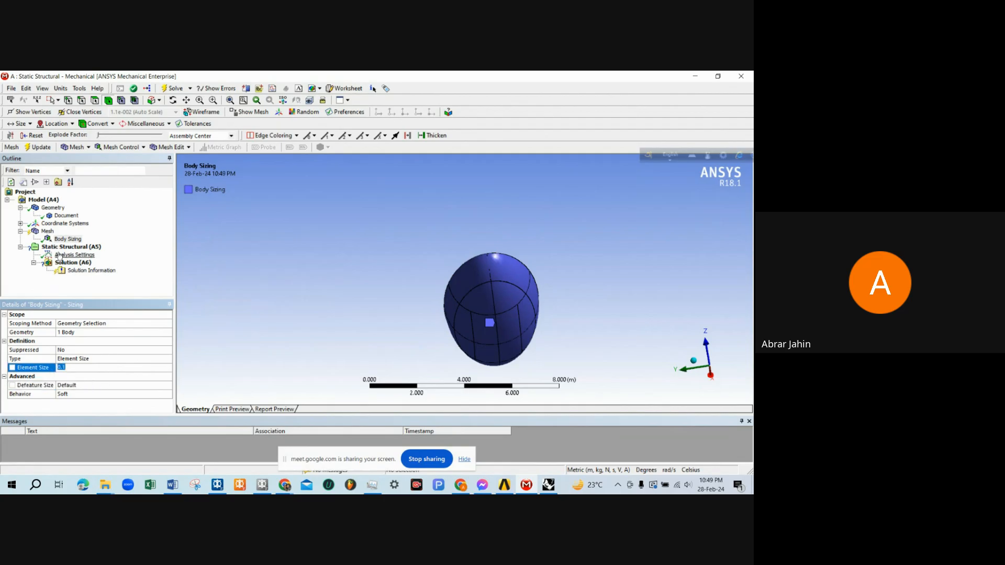
right_click(47, 231)
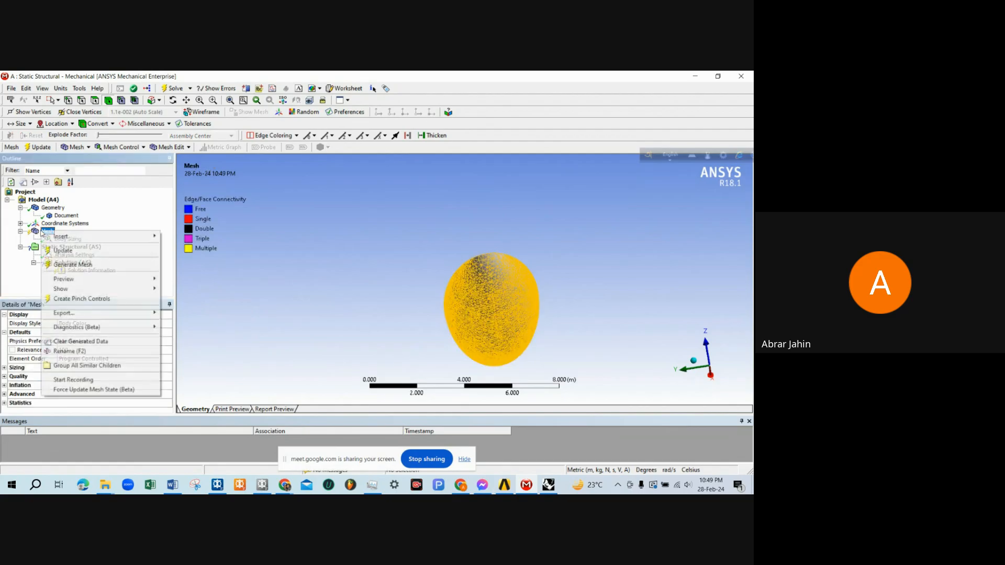
click(75, 253)
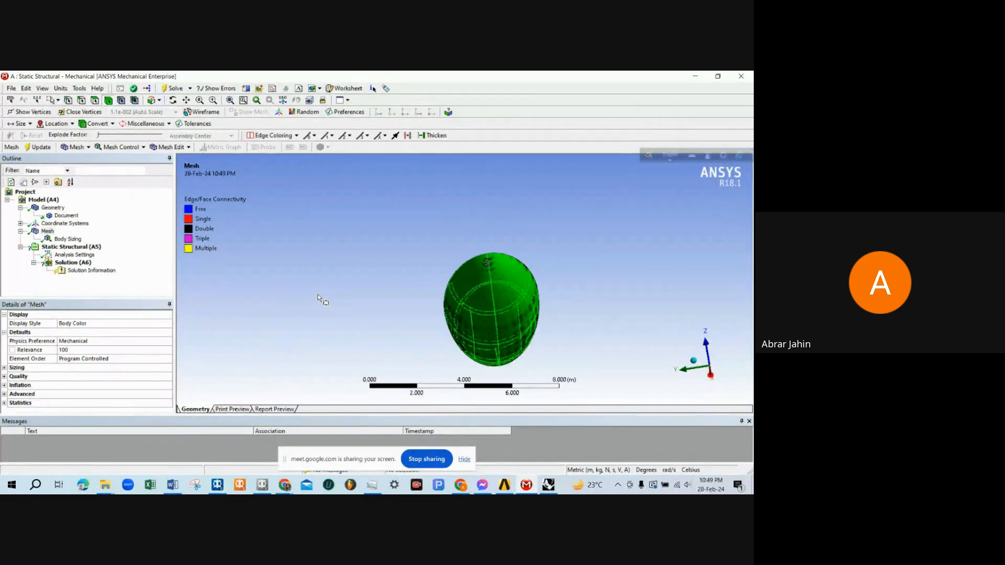
Examine the updated mesh on the hull's outer shell, interior surface and stiffeners from several angles.
right_drag(391, 246, 453, 287)
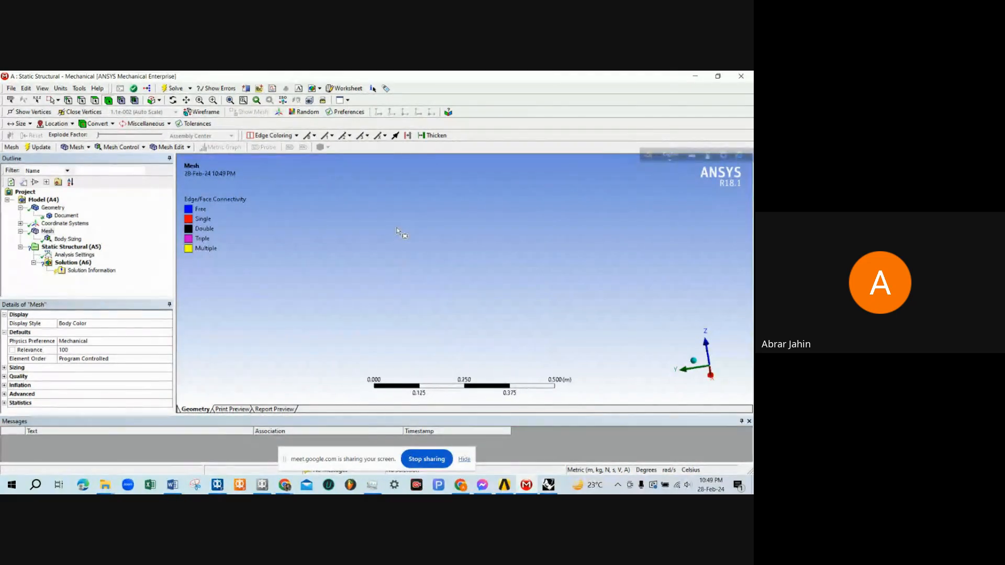
click(694, 361)
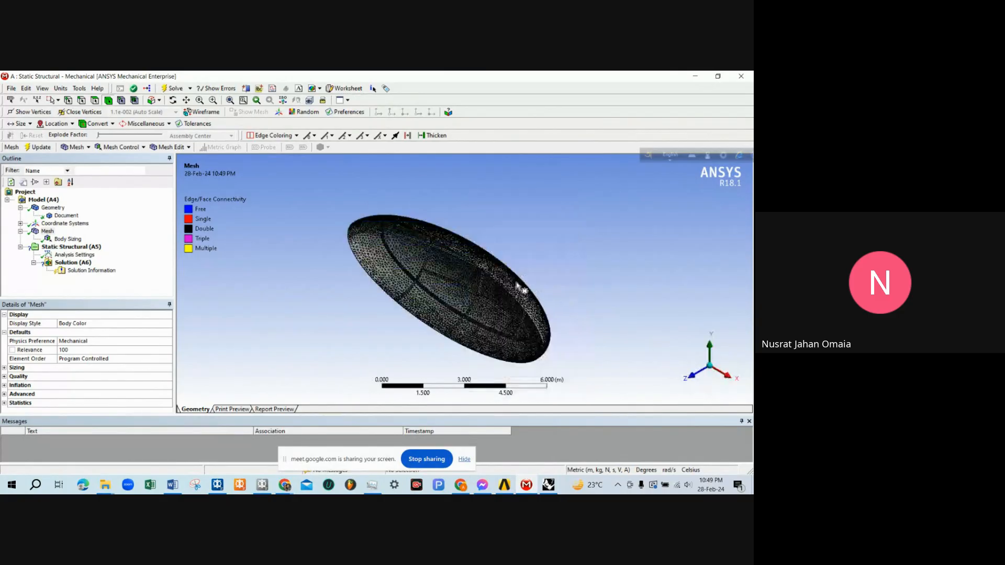
scroll(446, 263, up, 8)
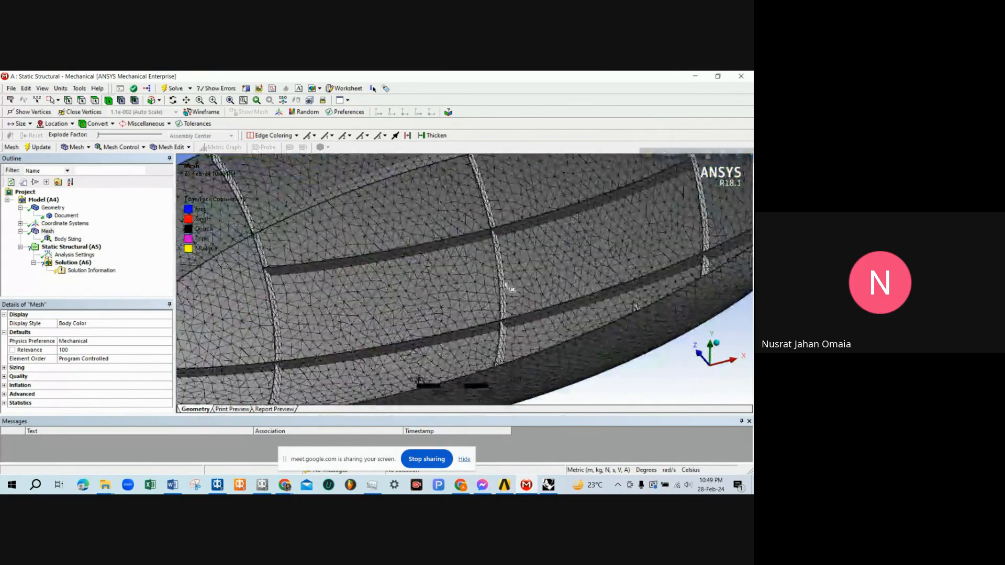
scroll(506, 290, down, 4)
middle_drag(504, 294, 575, 227)
scroll(442, 252, up, 5)
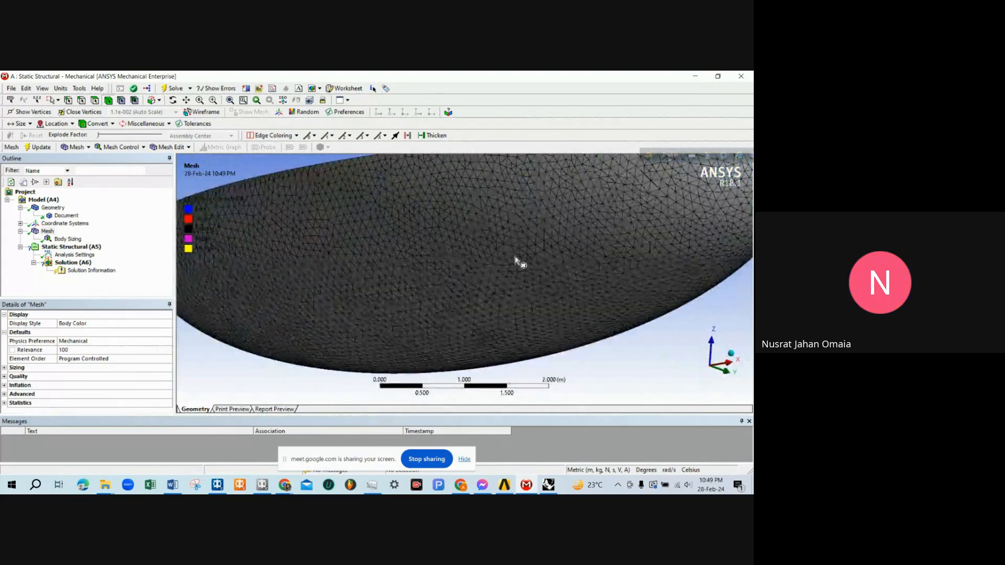
middle_drag(519, 263, 343, 310)
scroll(343, 309, down, 6)
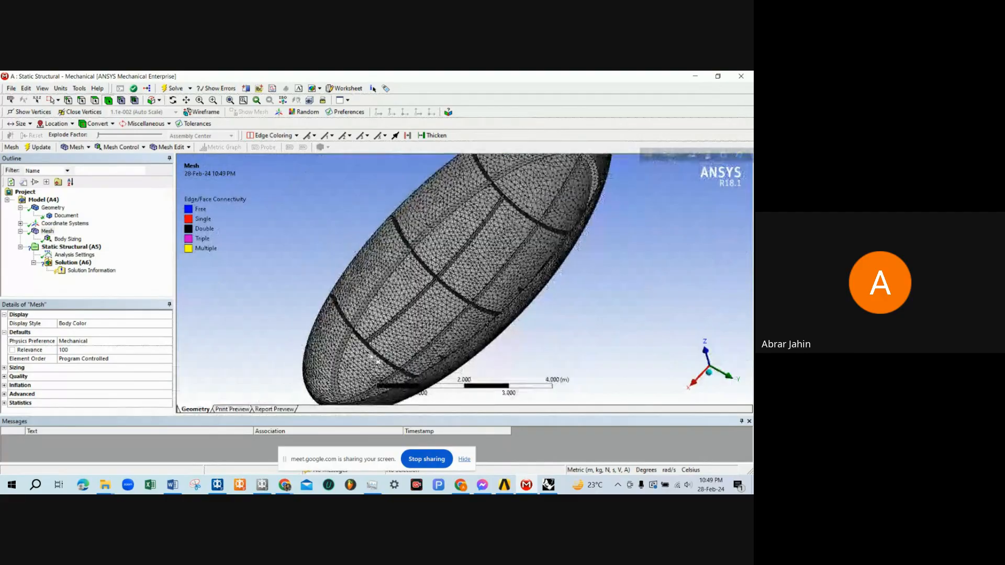
scroll(476, 202, up, 5)
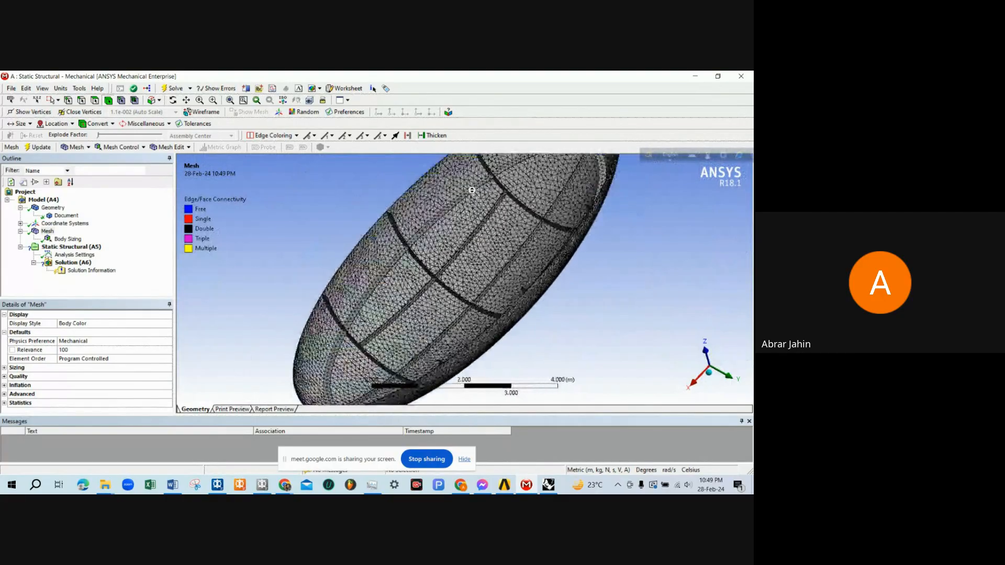
middle_drag(478, 254, 476, 228)
scroll(473, 226, down, 4)
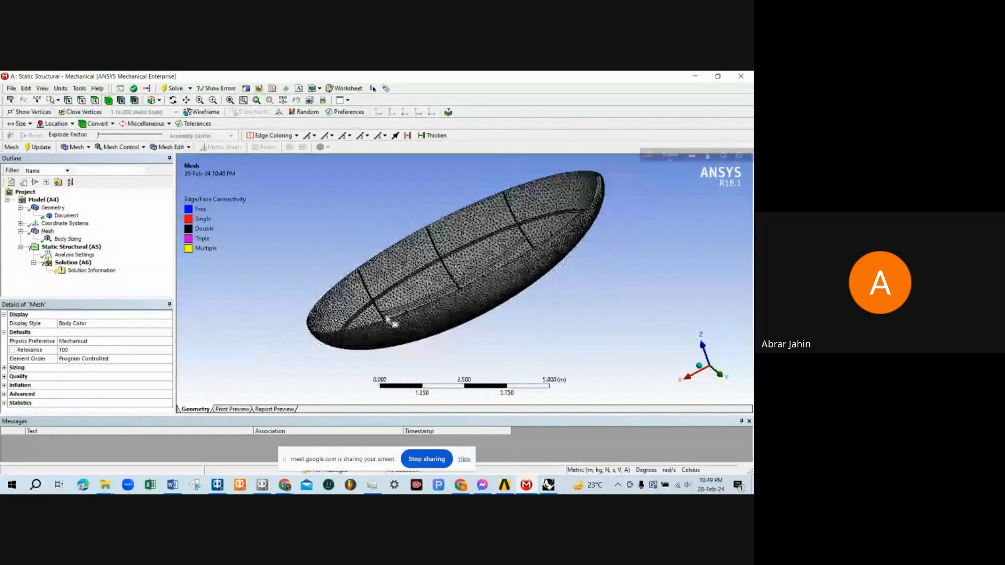
middle_drag(344, 332, 449, 321)
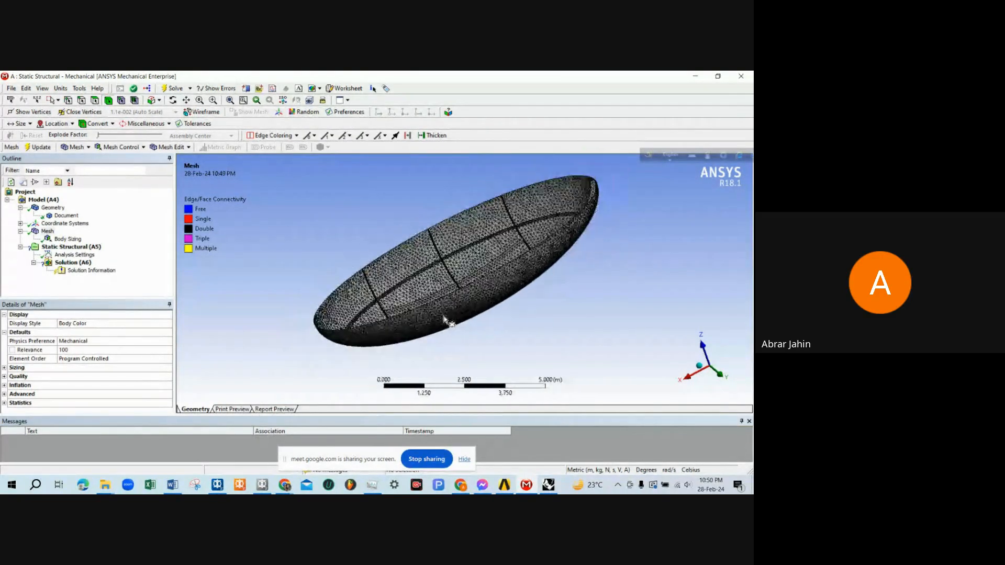
middle_drag(478, 196, 453, 223)
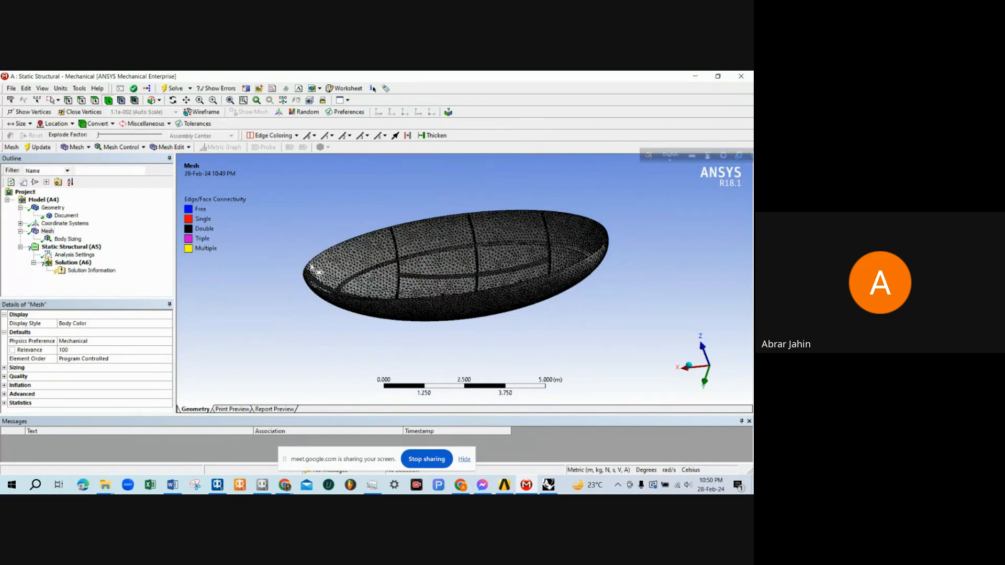
middle_drag(518, 242, 448, 282)
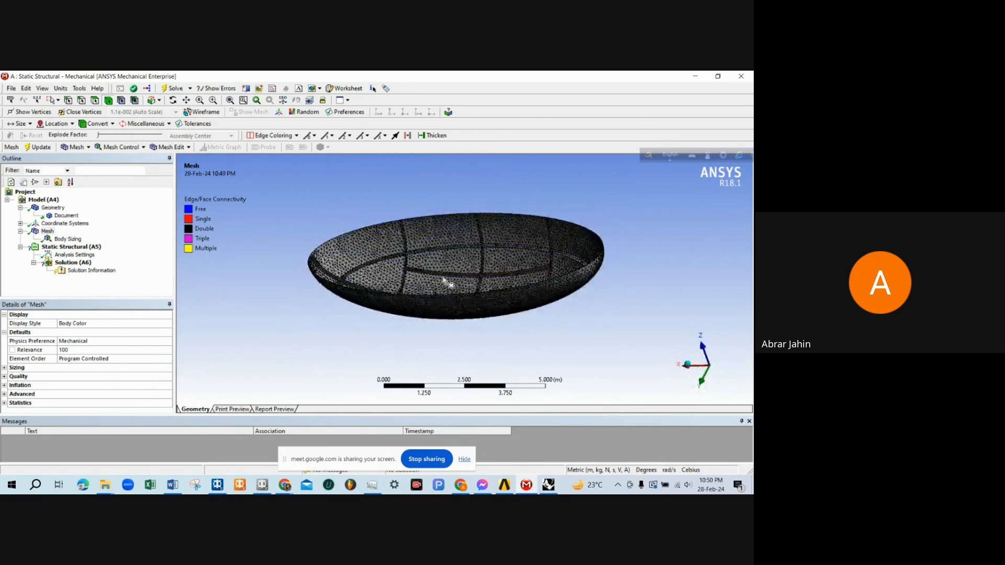
drag(468, 294, 431, 313)
scroll(404, 329, down, 3)
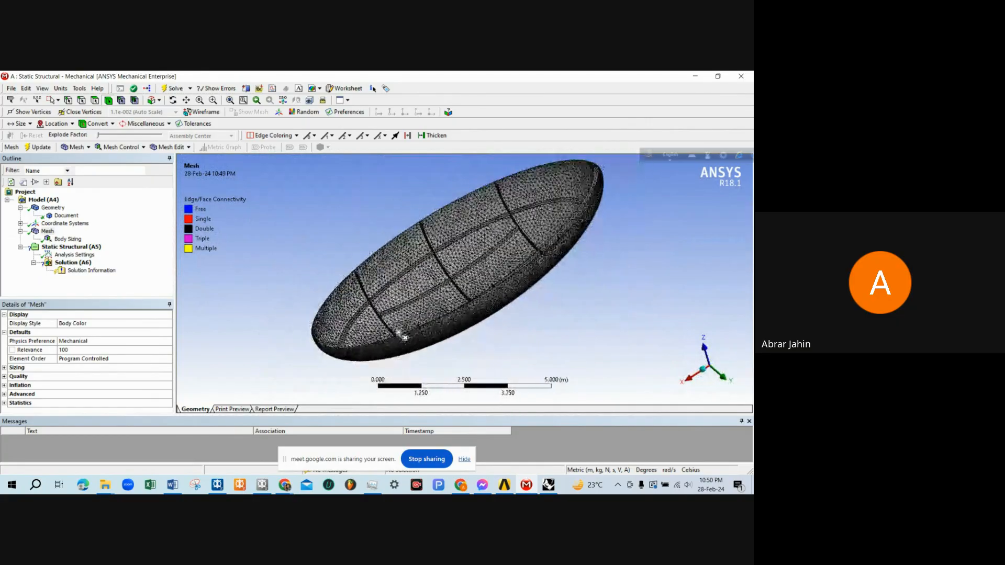
scroll(494, 222, up, 3)
scroll(435, 335, down, 3)
drag(528, 254, 445, 305)
scroll(458, 218, up, 1)
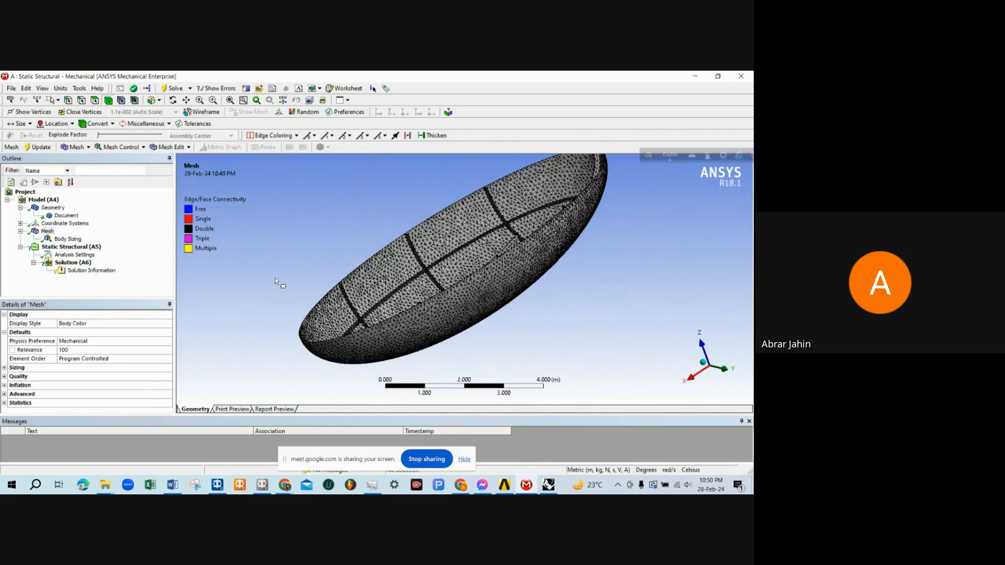
click(67, 247)
right_click(68, 249)
mouse_move(84, 253)
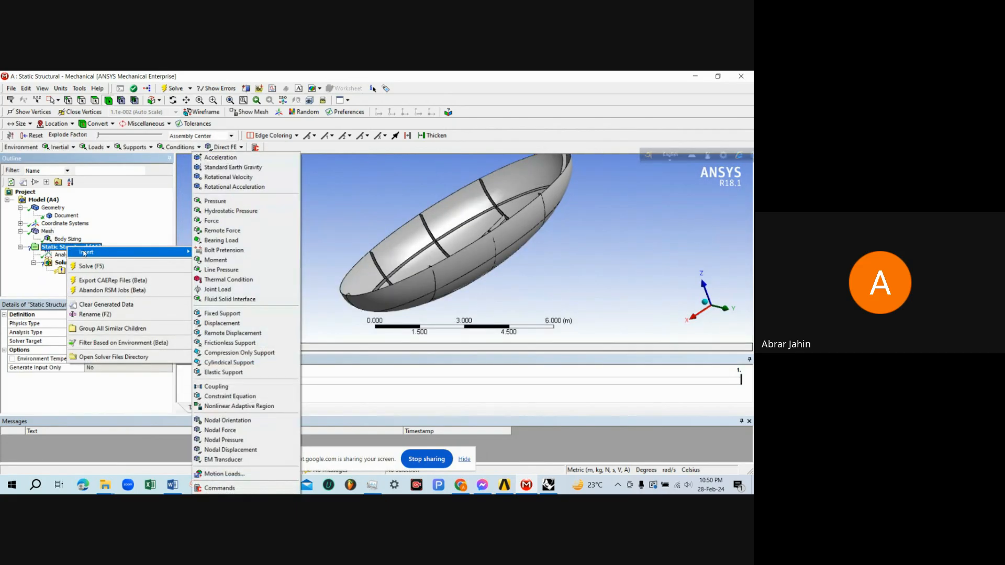
click(209, 211)
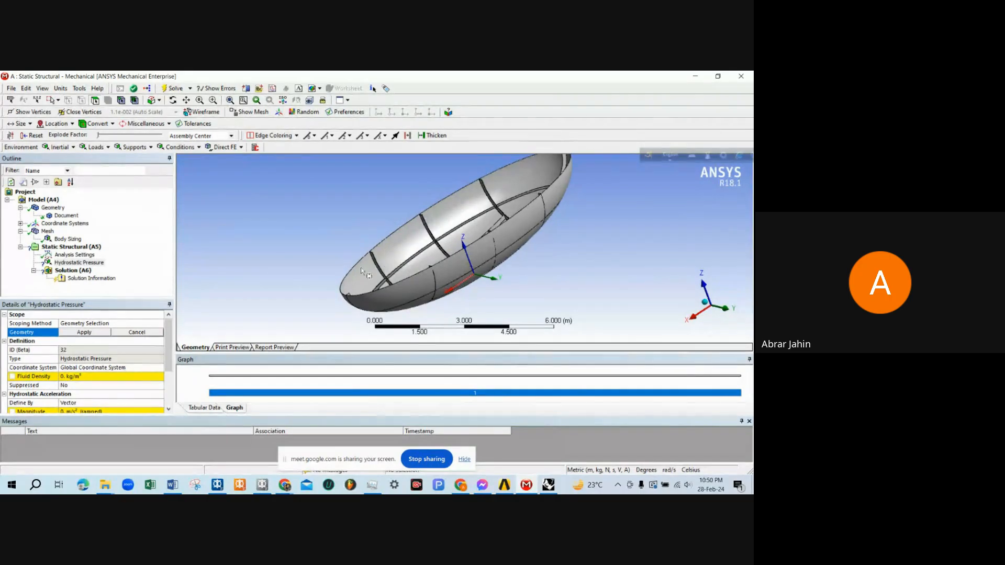
right_click(78, 263)
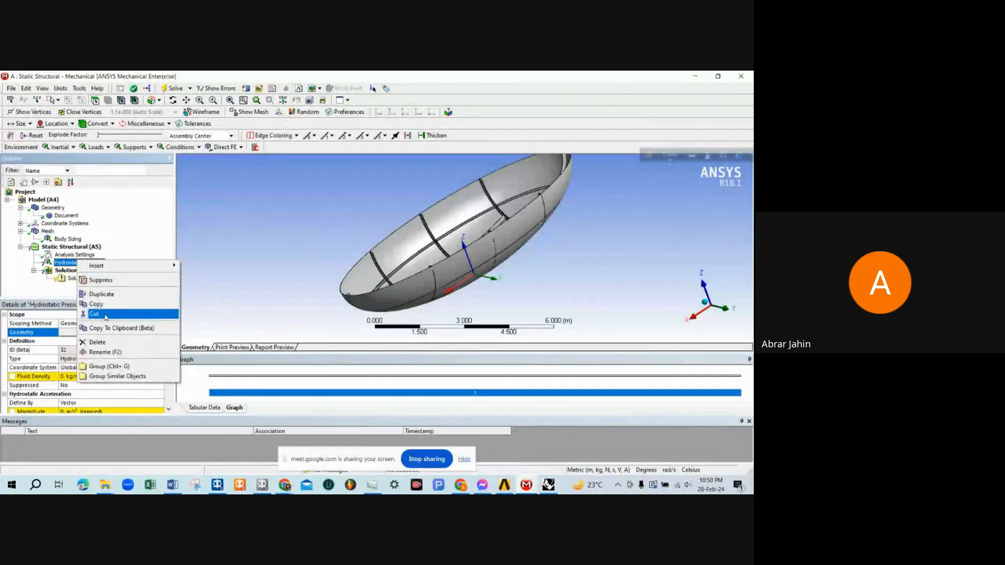
click(104, 343)
click(380, 312)
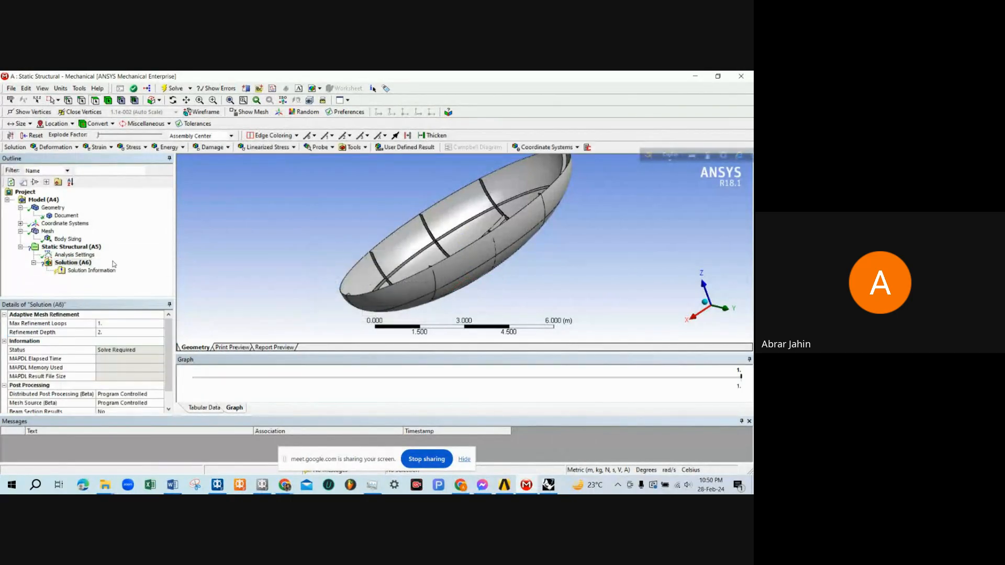
Insert a Hydrostatic Pressure load in the Static Structural analysis.
click(86, 247)
right_click(86, 250)
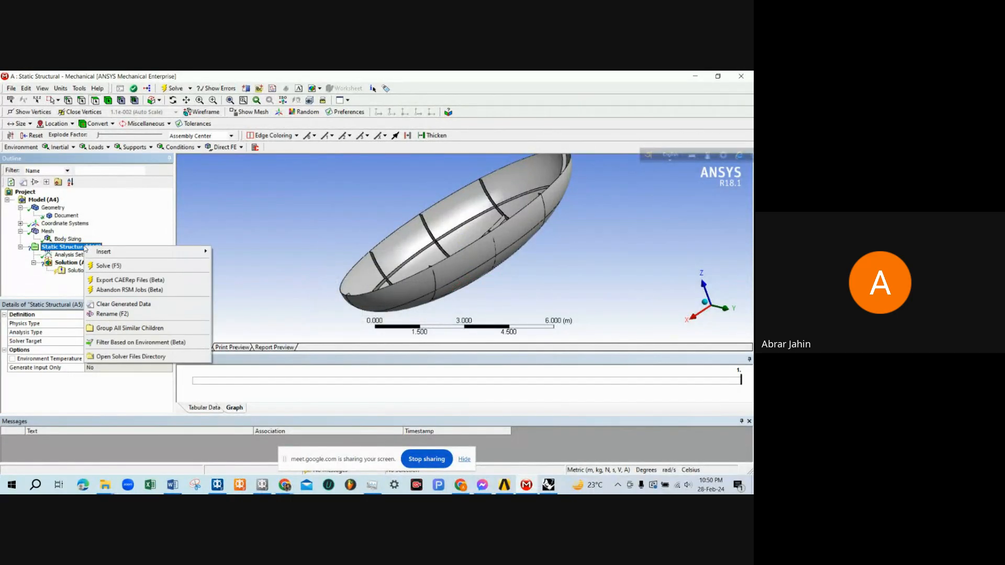
mouse_move(115, 252)
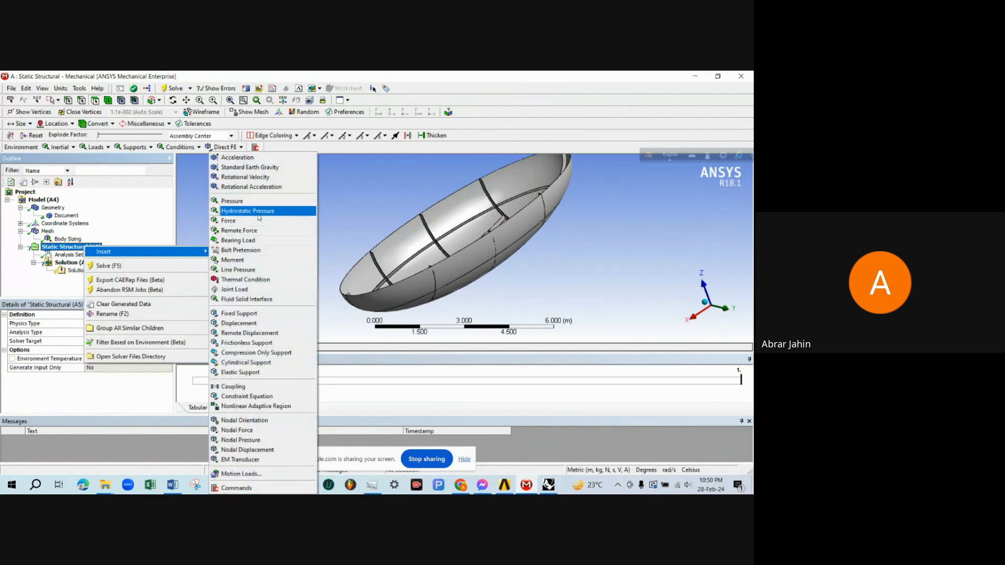
click(259, 212)
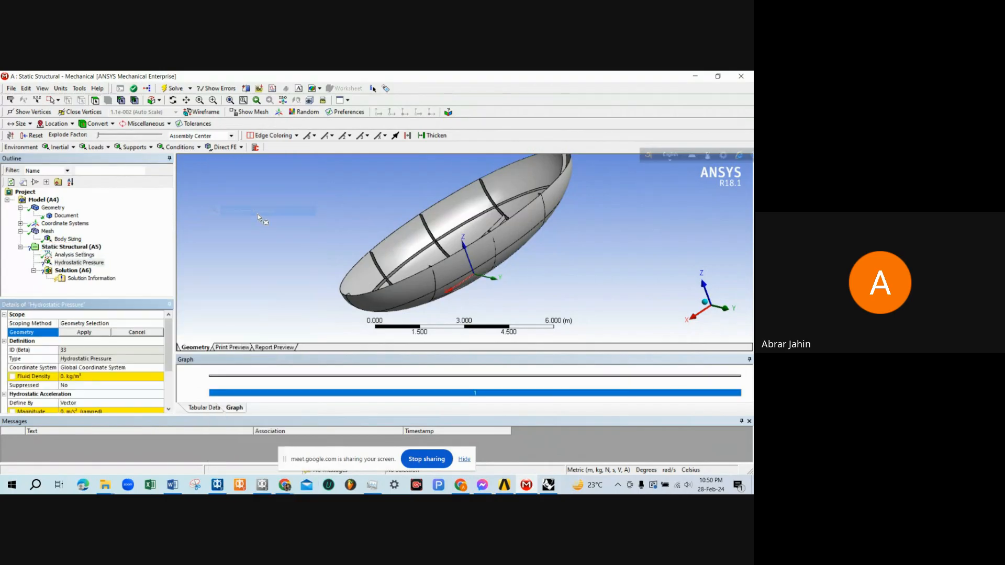
Insert a Fixed Support in the Static Structural analysis.
right_click(86, 249)
mouse_move(108, 256)
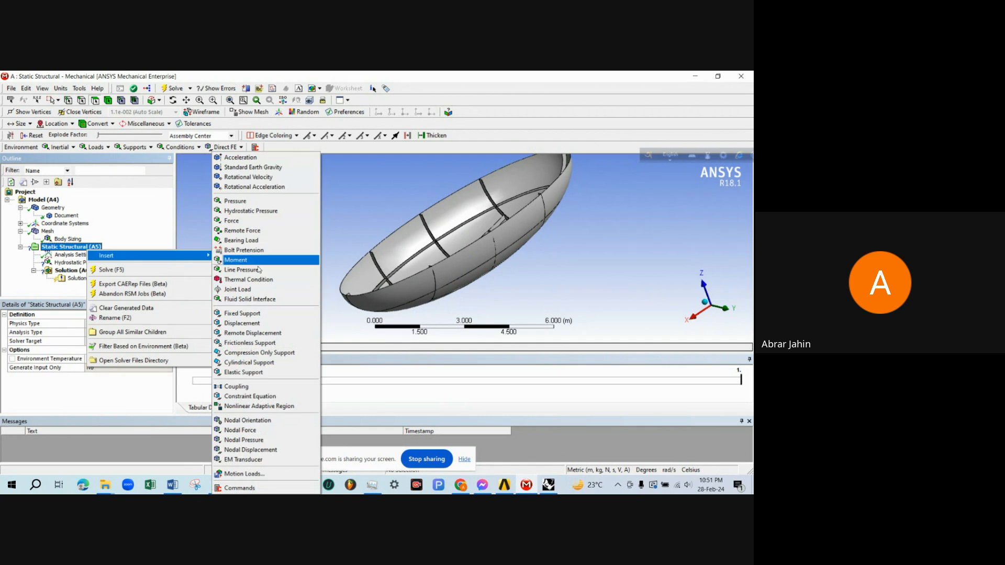
click(256, 313)
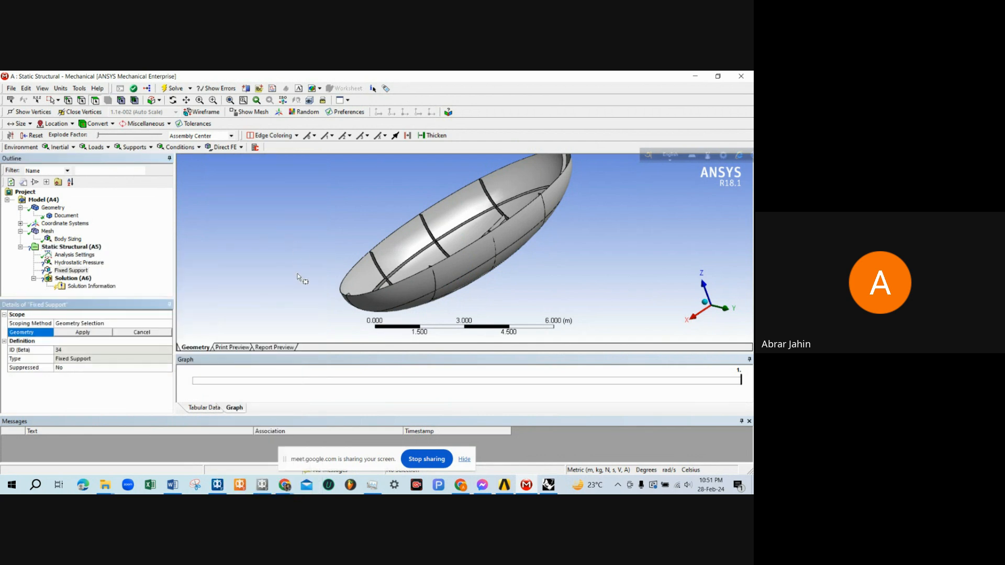
Examine the hull's outer shell, interior stiffeners and upper rim from several angles and close up.
click(301, 257)
scroll(299, 257, down, 3)
scroll(301, 257, up, 3)
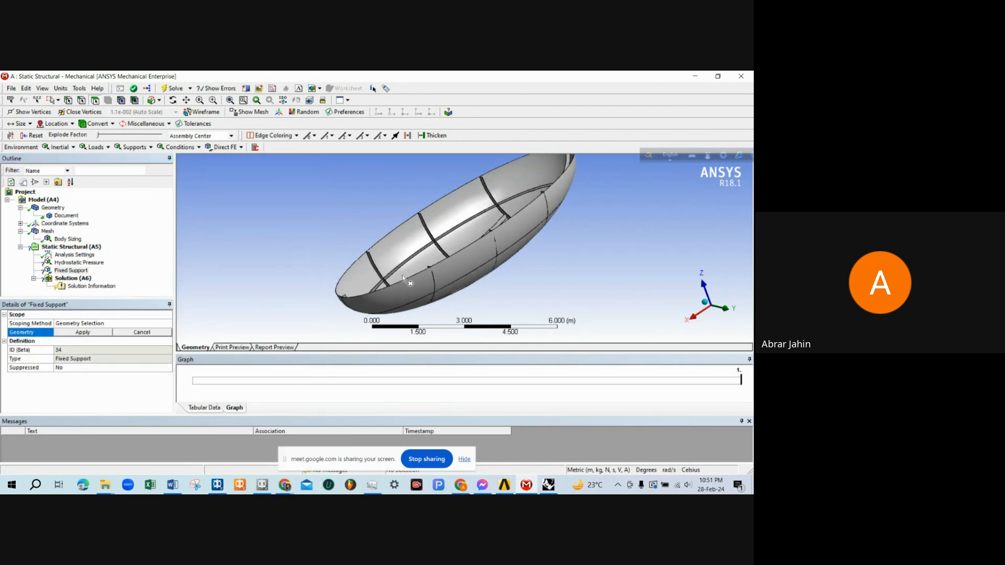
scroll(354, 256, down, 2)
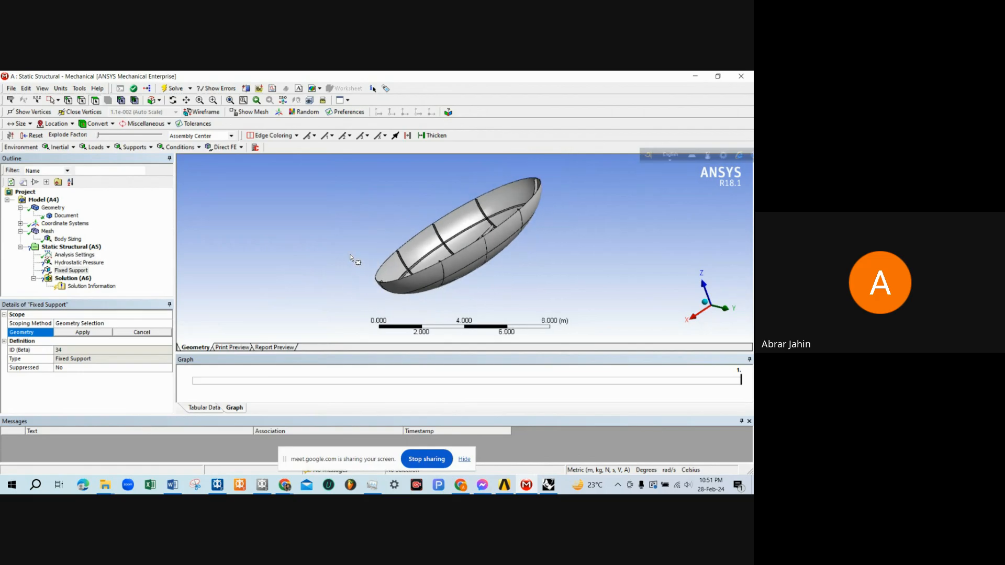
scroll(349, 253, up, 1)
middle_drag(251, 262, 472, 188)
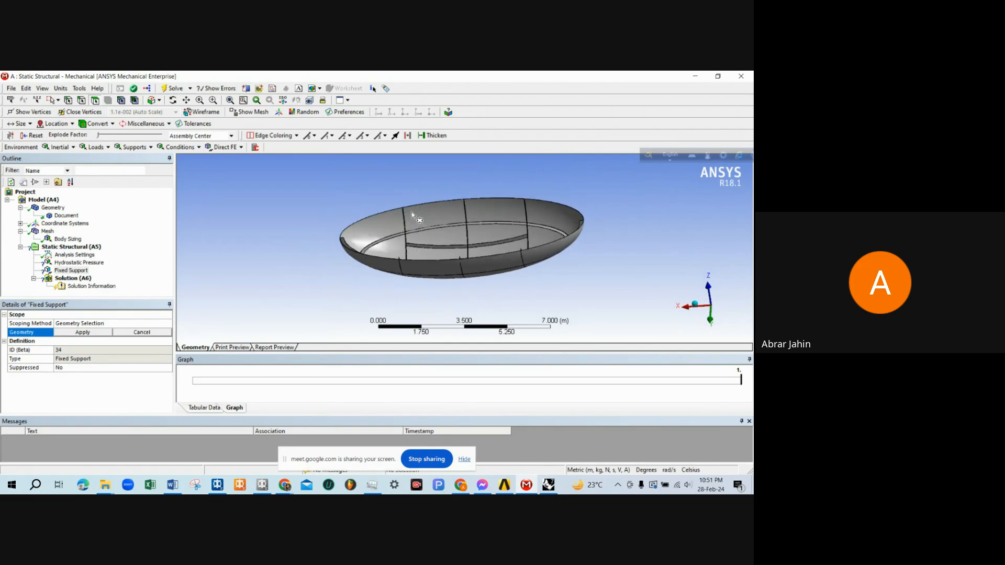
middle_drag(411, 212, 620, 213)
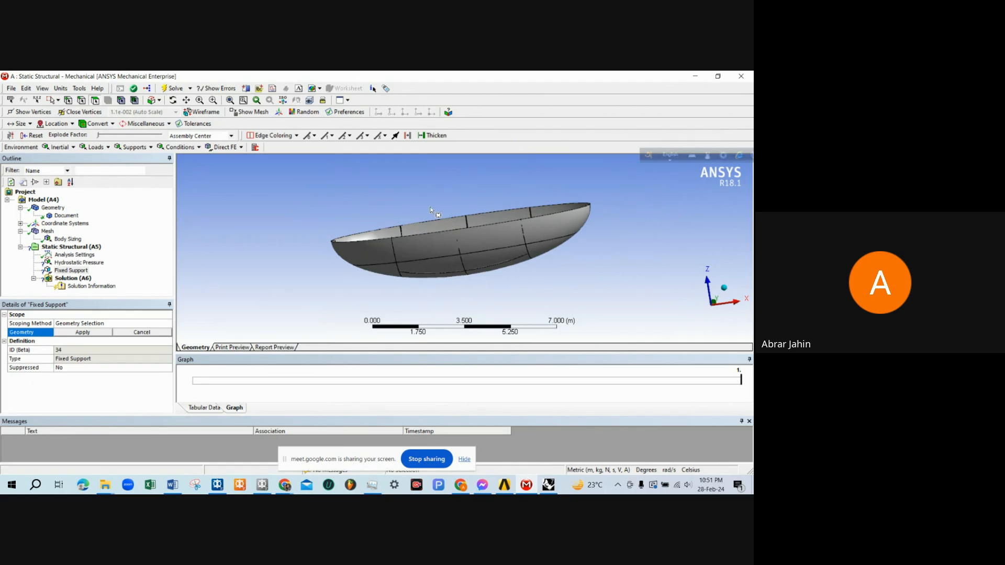
middle_drag(390, 232, 529, 229)
scroll(519, 228, up, 2)
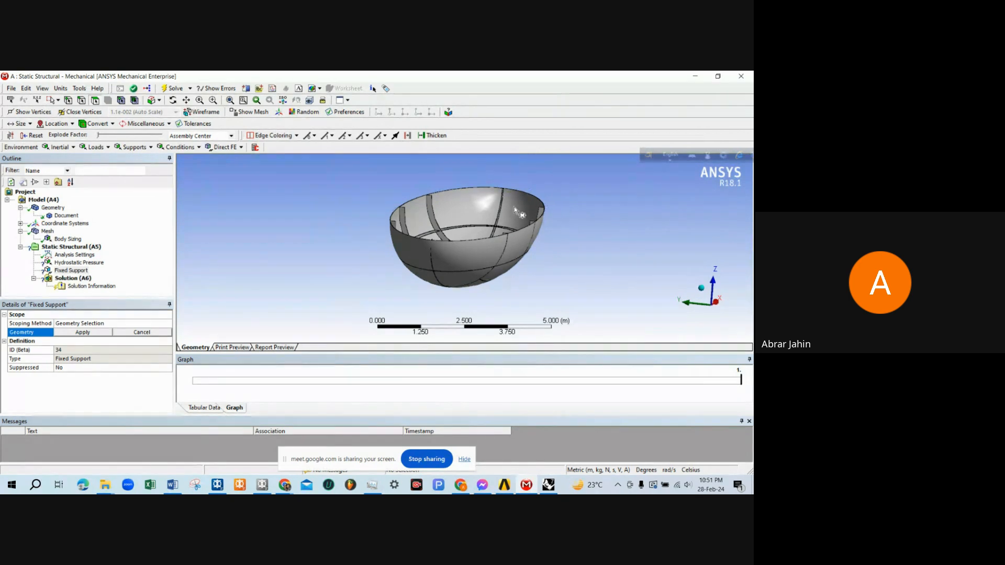
middle_drag(504, 199, 471, 256)
scroll(400, 218, up, 5)
scroll(276, 203, down, 3)
scroll(348, 247, up, 10)
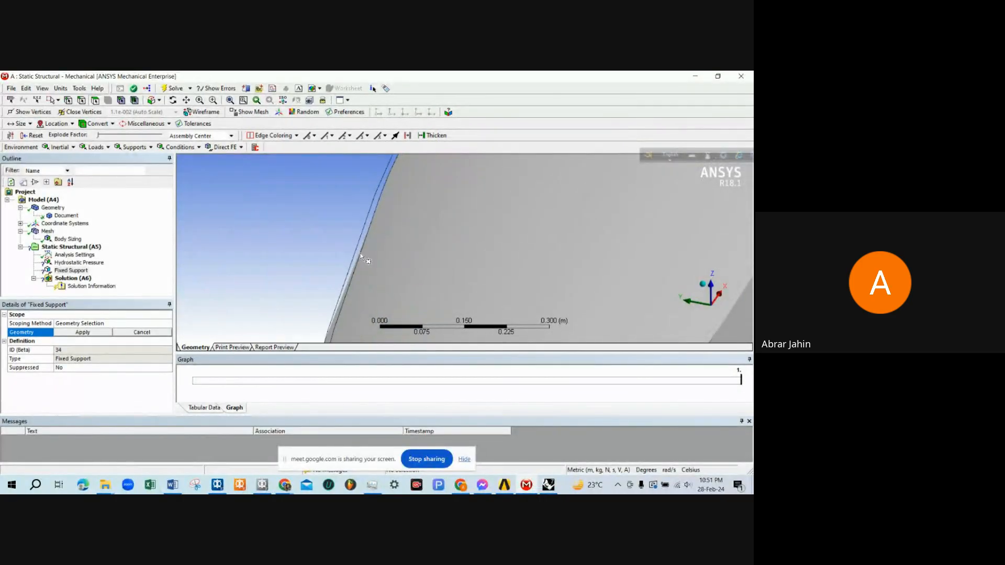
Try to select the hull's thin rim face and a stiffener's top end face individually for the fixed support.
click(58, 99)
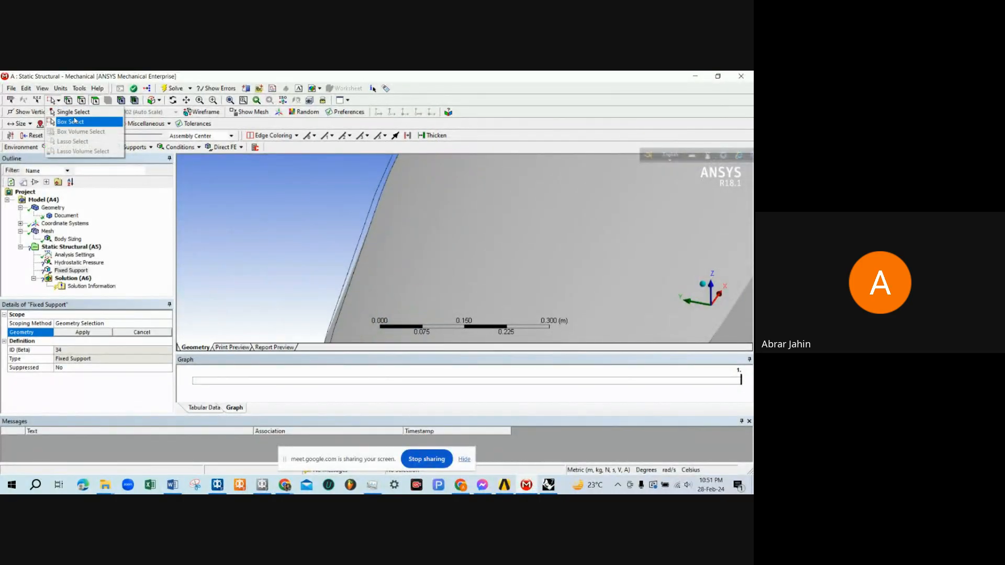
click(75, 121)
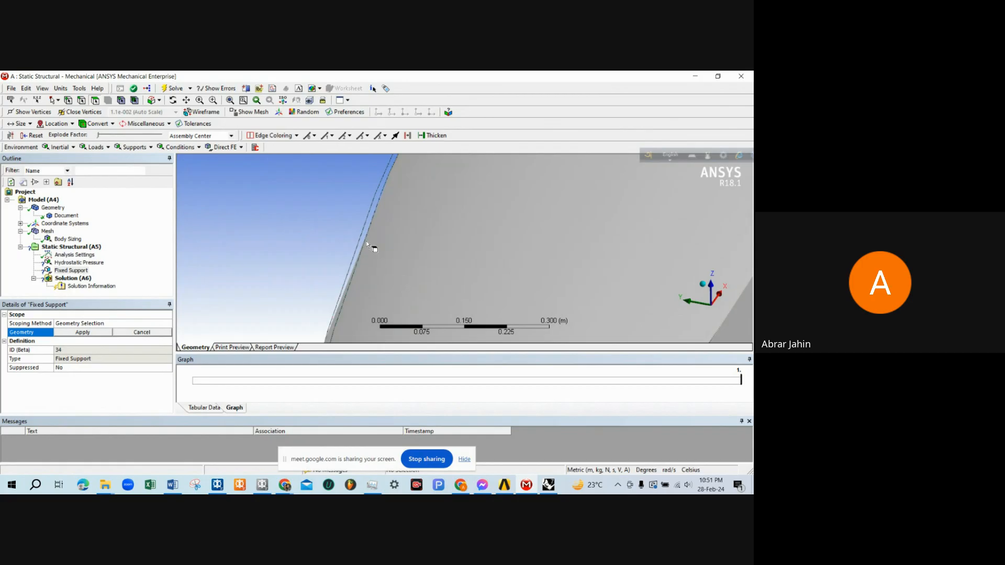
click(366, 241)
scroll(369, 242, down, 5)
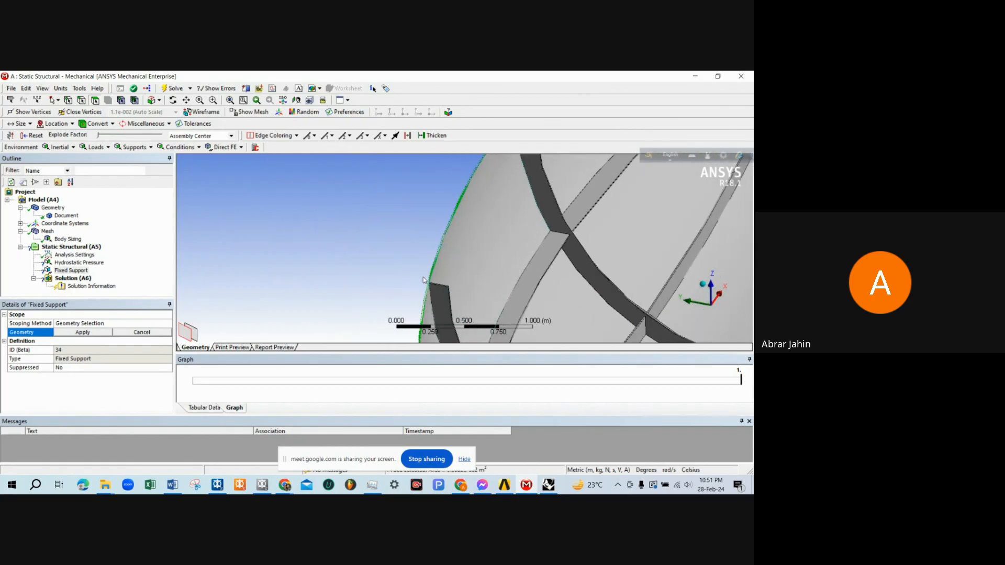
scroll(424, 281, up, 3)
scroll(397, 277, down, 1)
right_drag(382, 263, 442, 331)
right_drag(387, 288, 430, 325)
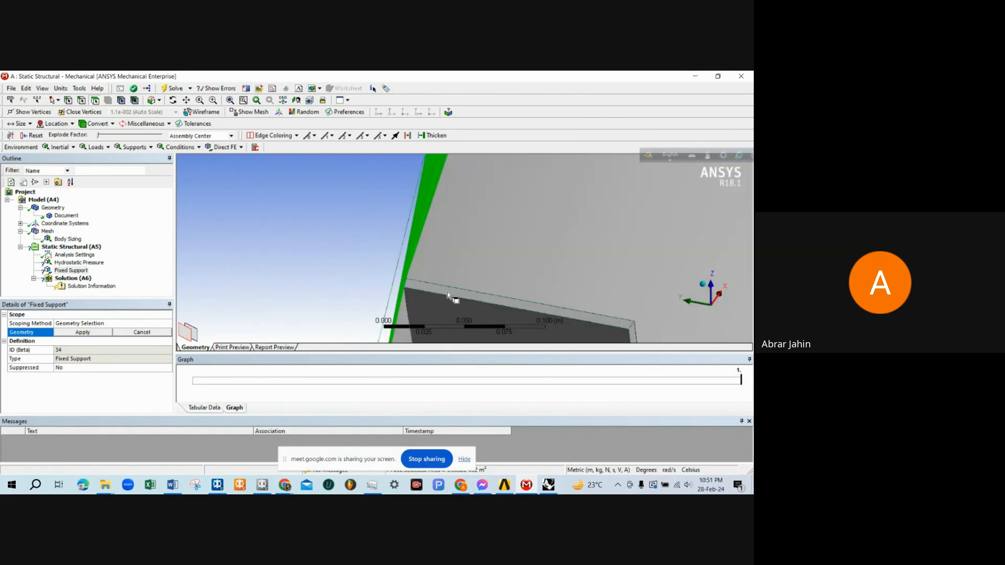
scroll(410, 253, down, 5)
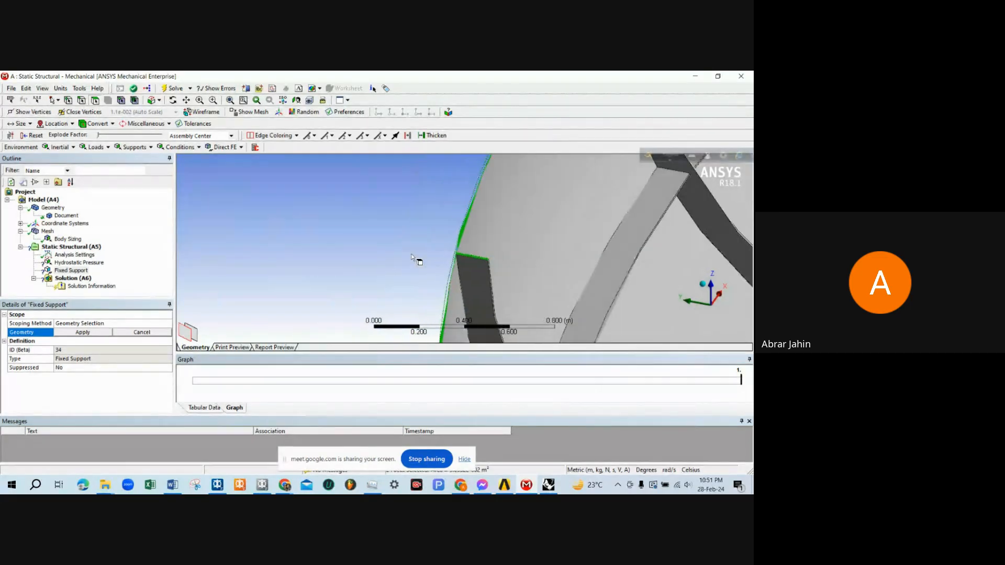
scroll(412, 256, down, 3)
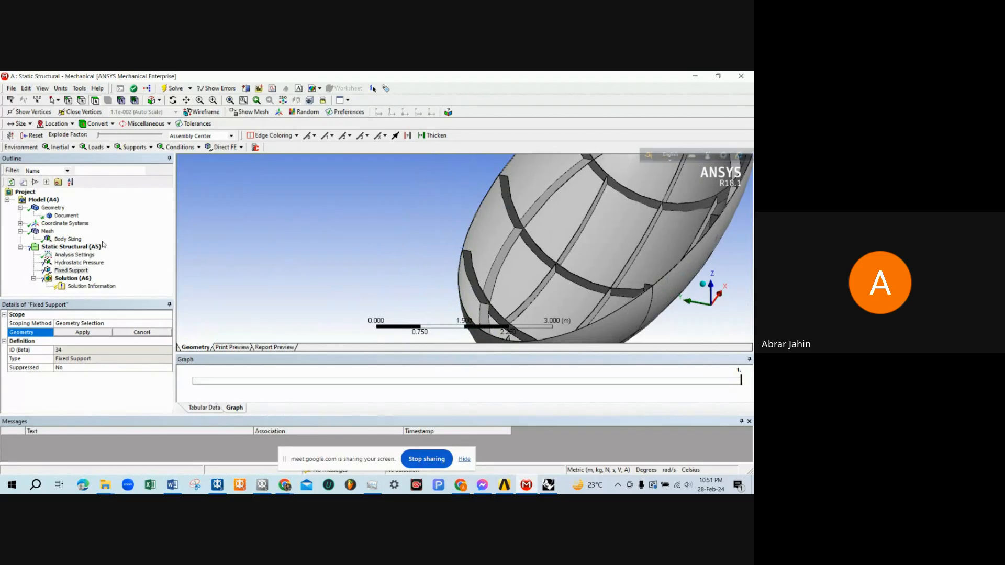
Scope the fixed support to all top rim faces and stiffener end faces by box-selecting the hull's upper edge in a side view.
click(73, 270)
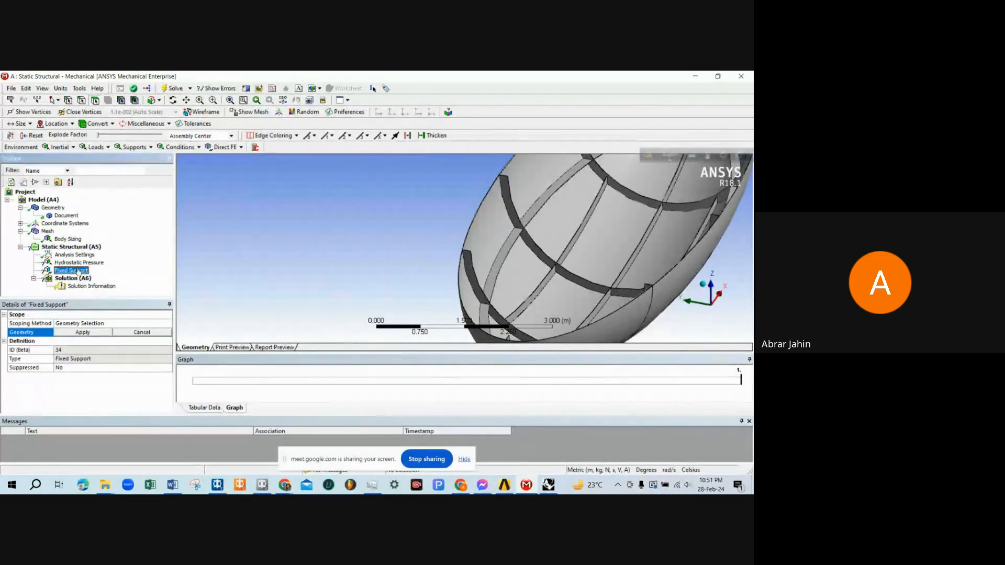
click(38, 336)
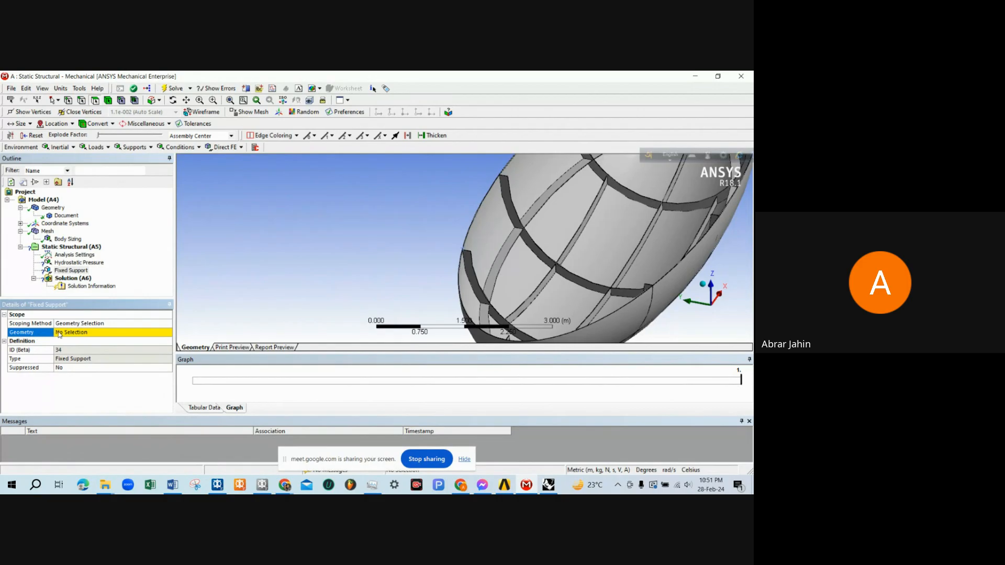
click(72, 333)
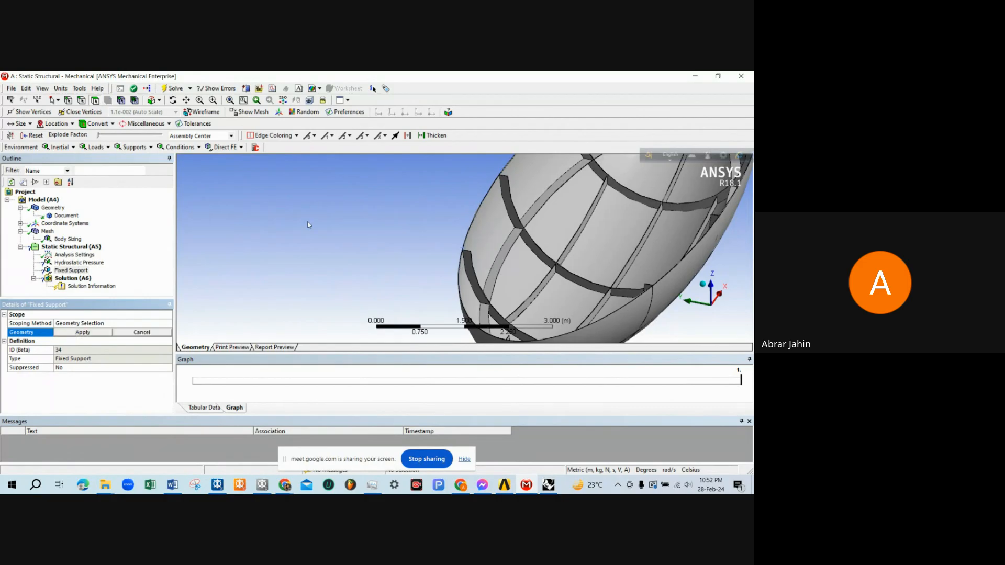
click(694, 305)
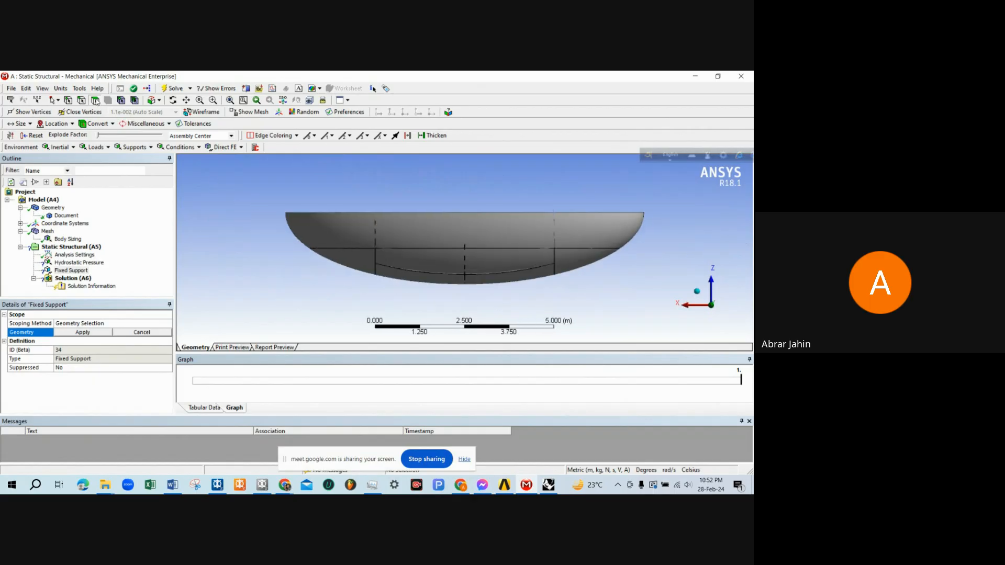
click(57, 100)
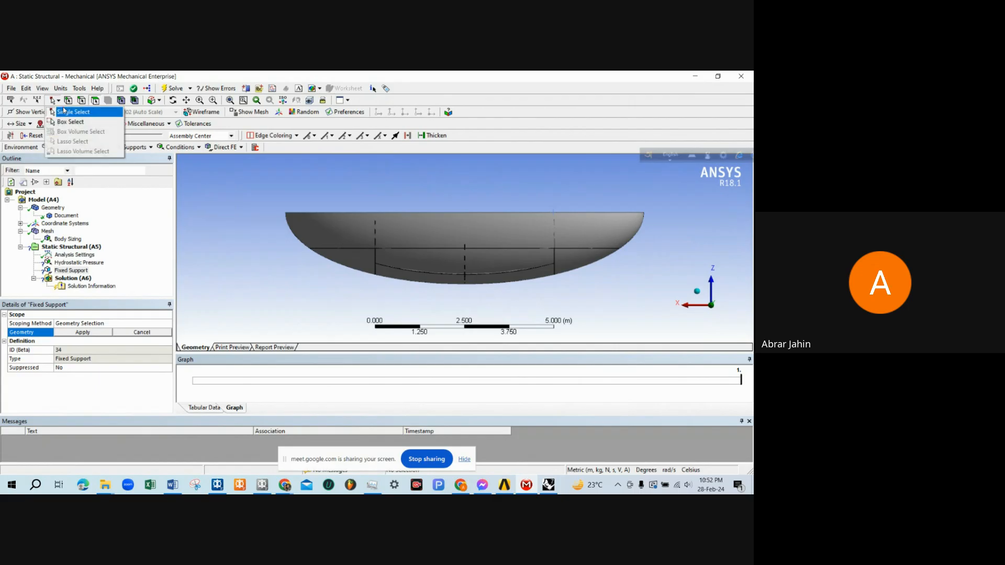
click(71, 116)
drag(250, 199, 684, 231)
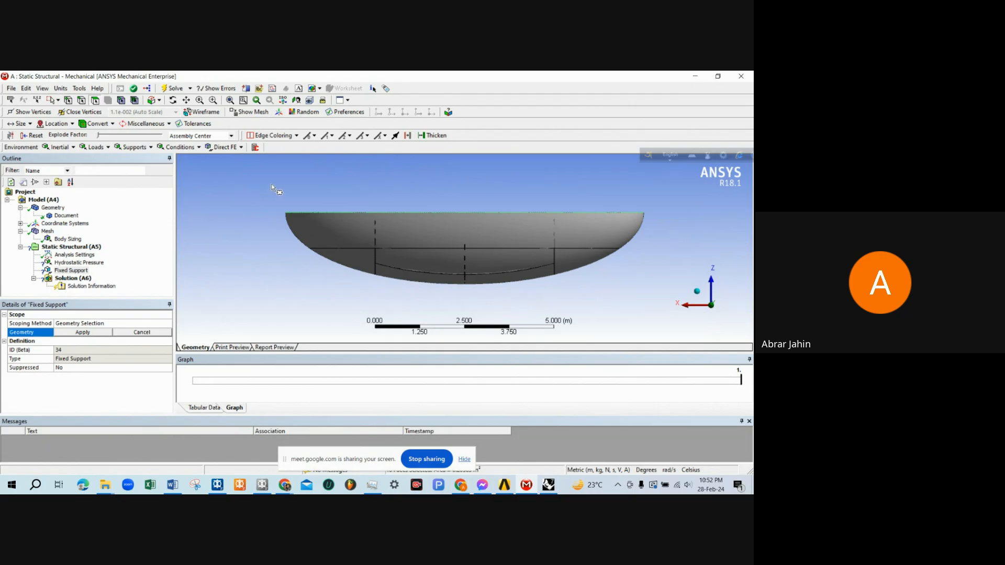
middle_drag(314, 171, 354, 186)
right_drag(354, 184, 385, 227)
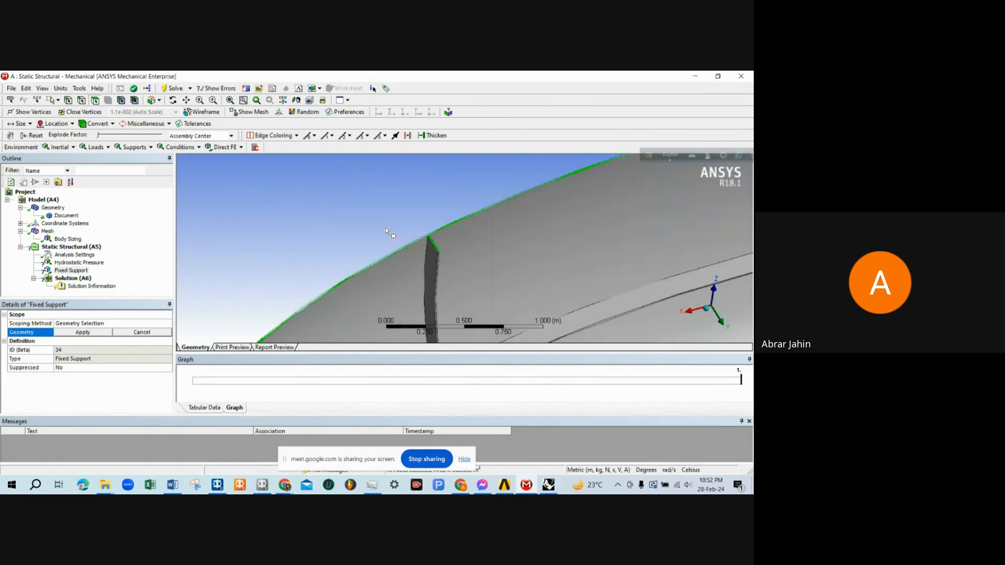
right_drag(408, 190, 458, 268)
scroll(420, 241, down, 15)
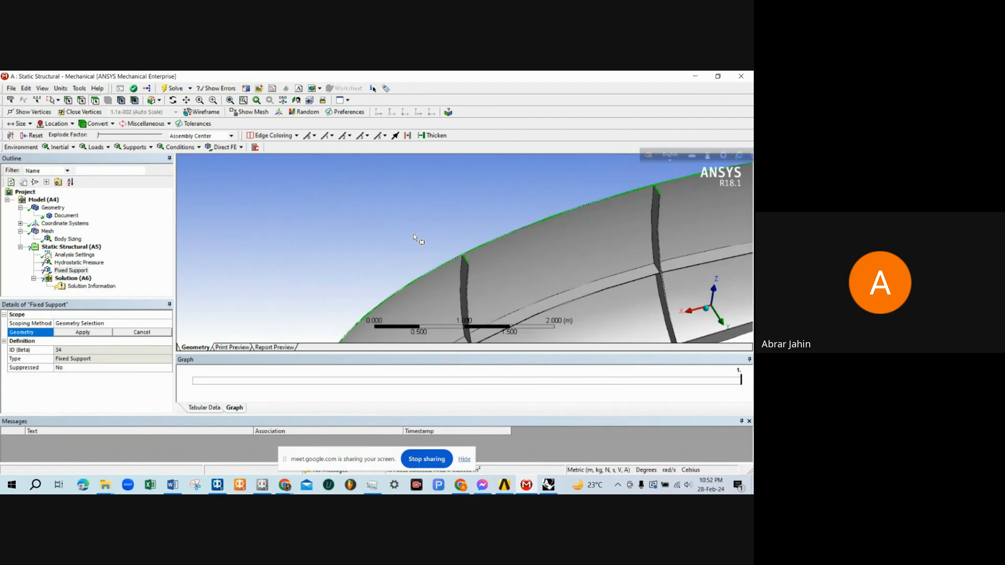
click(95, 334)
Scope the hydrostatic pressure load to the hull's outer shell face.
scroll(531, 305, up, 4)
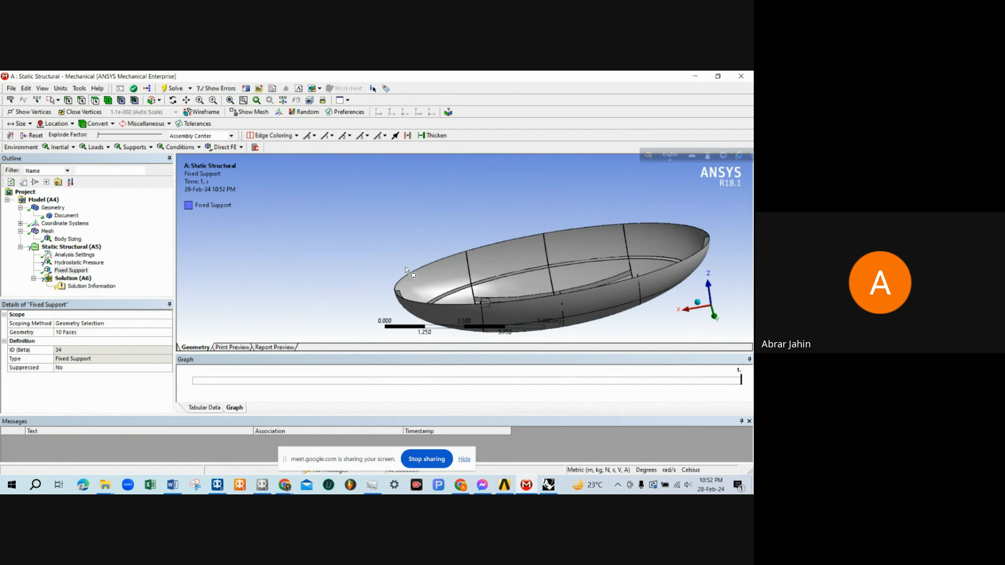
middle_drag(373, 247, 474, 238)
click(96, 263)
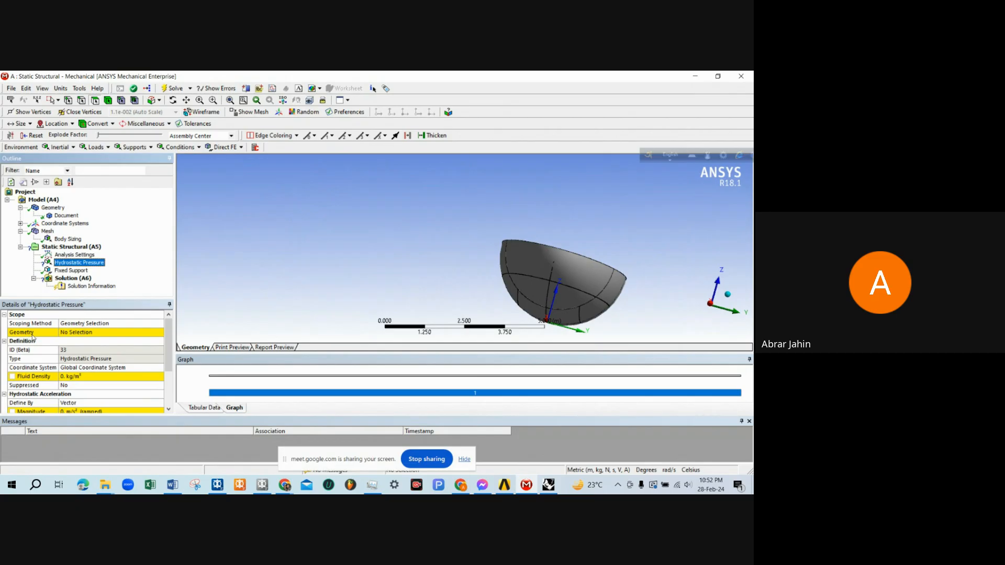
click(48, 335)
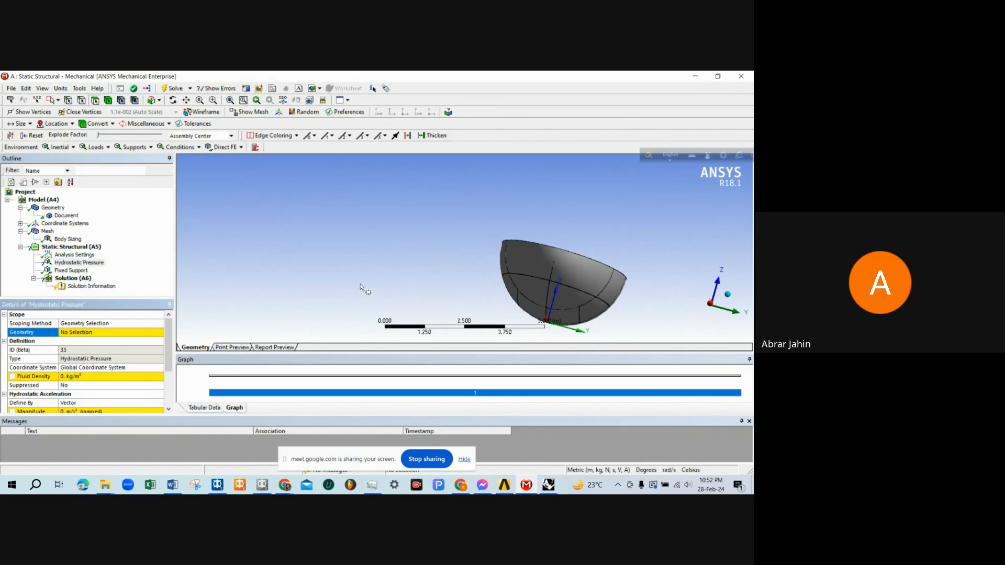
middle_drag(401, 266, 510, 240)
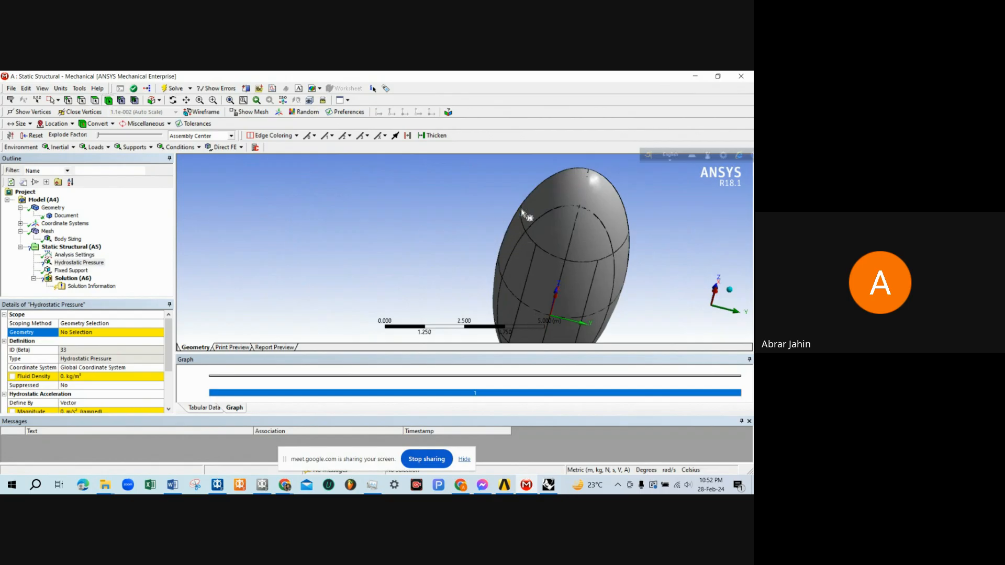
click(58, 100)
click(77, 112)
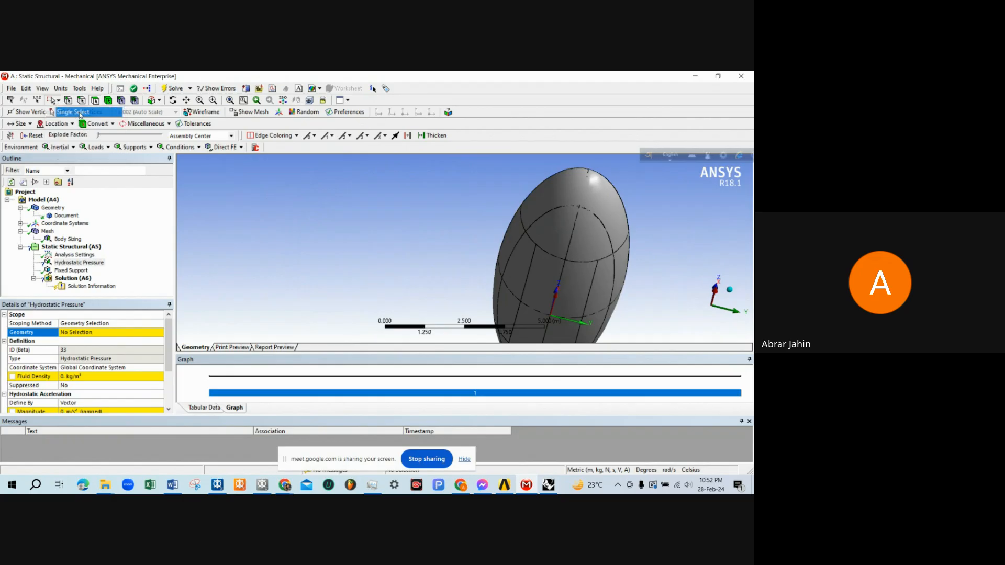
click(556, 204)
middle_drag(584, 232, 177, 314)
click(118, 333)
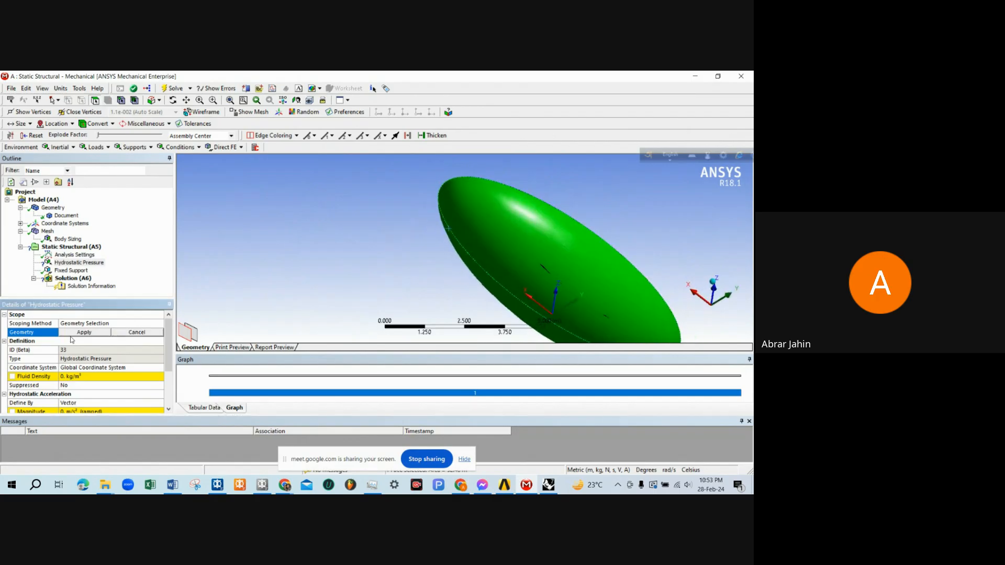
click(84, 333)
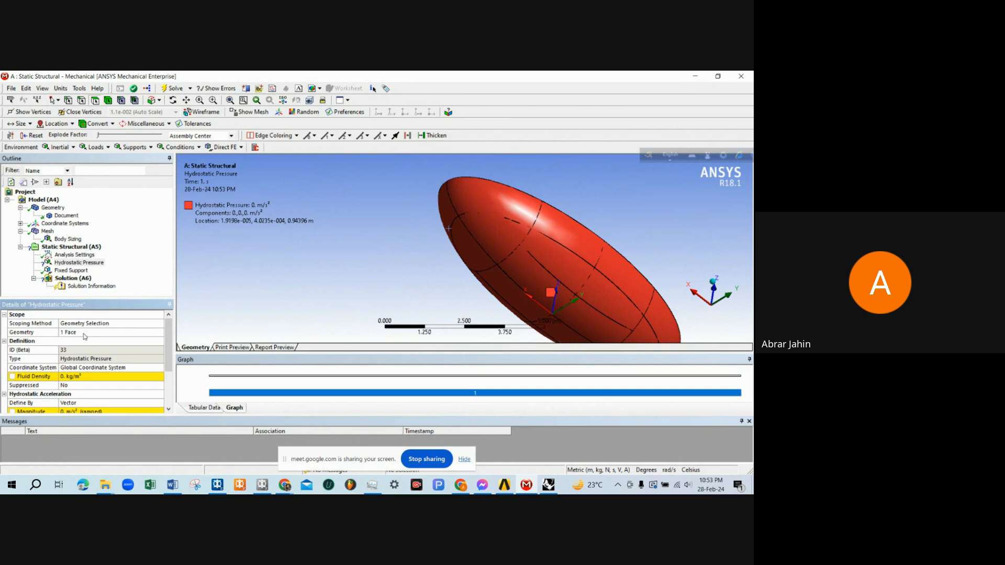
Set the hydrostatic pressure's fluid density to 1000 kg/m³.
click(83, 376)
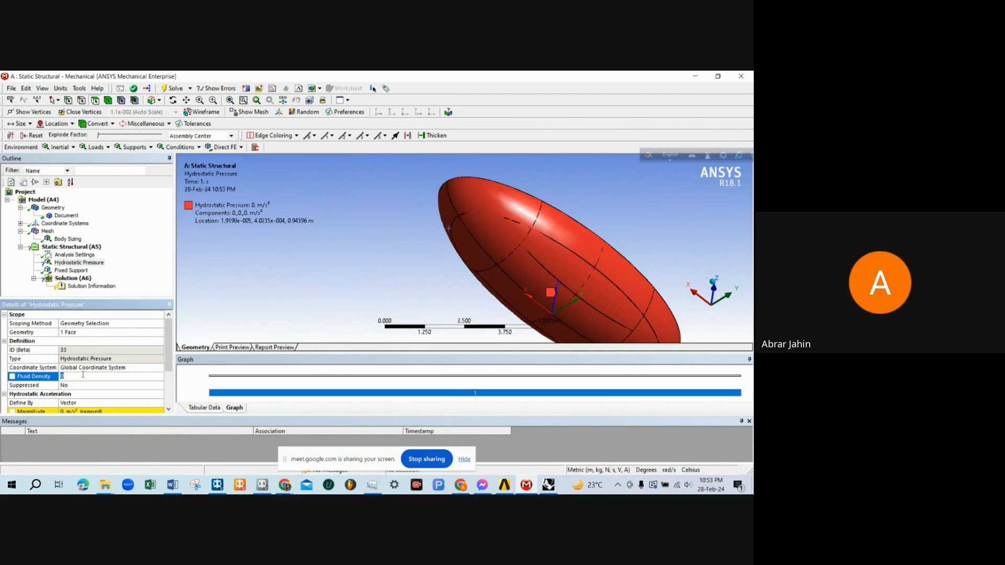
scroll(98, 400, down, 2)
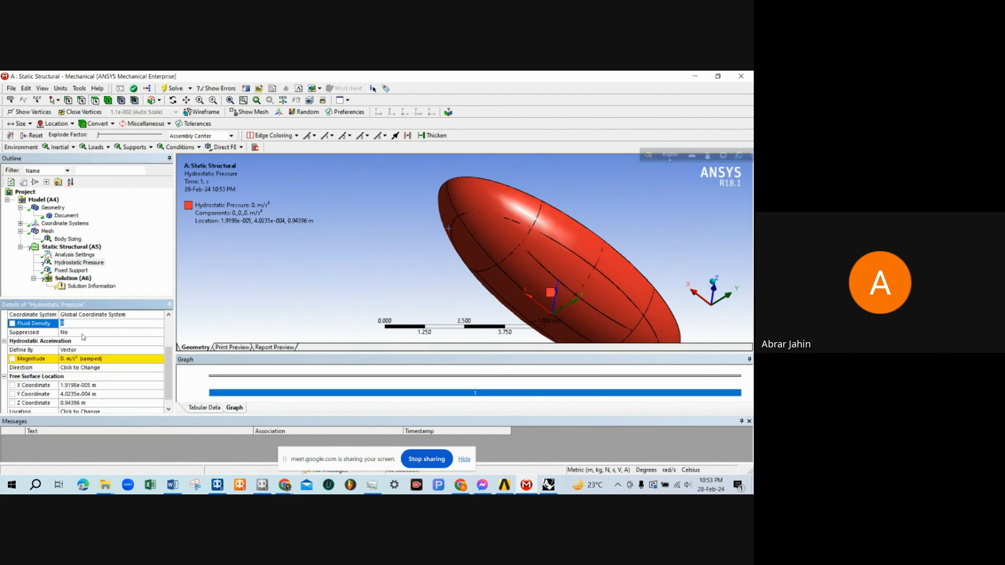
key(Return)
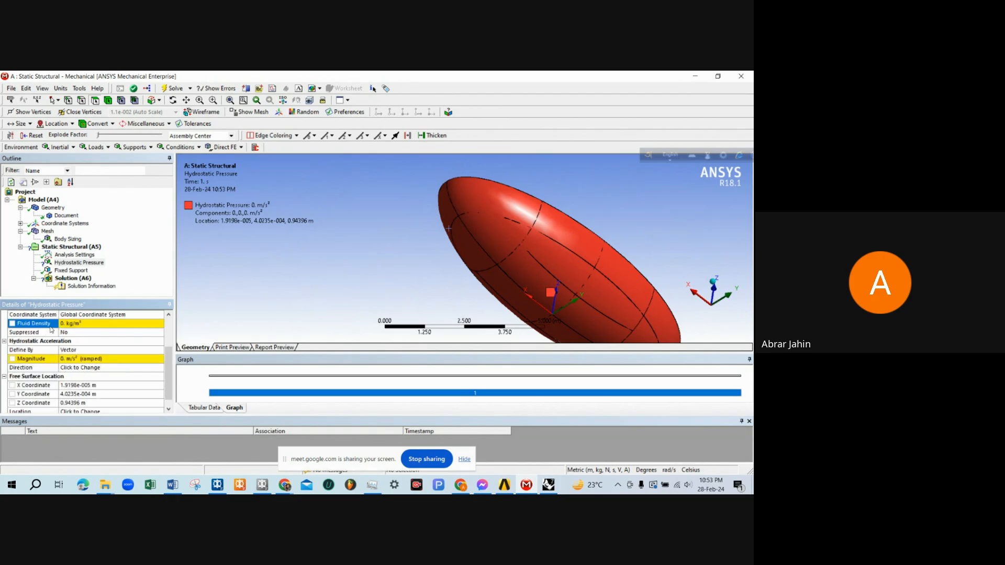
click(76, 325)
text(1000)
key(Return)
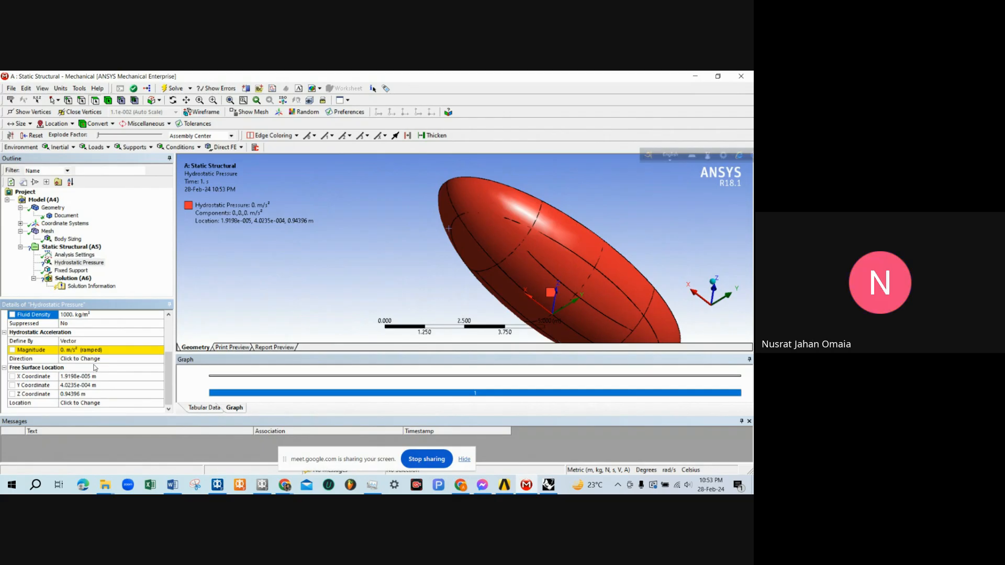
Define the hydrostatic acceleration of the pressure load by Components instead of Vector.
scroll(95, 369, up, 1)
click(110, 368)
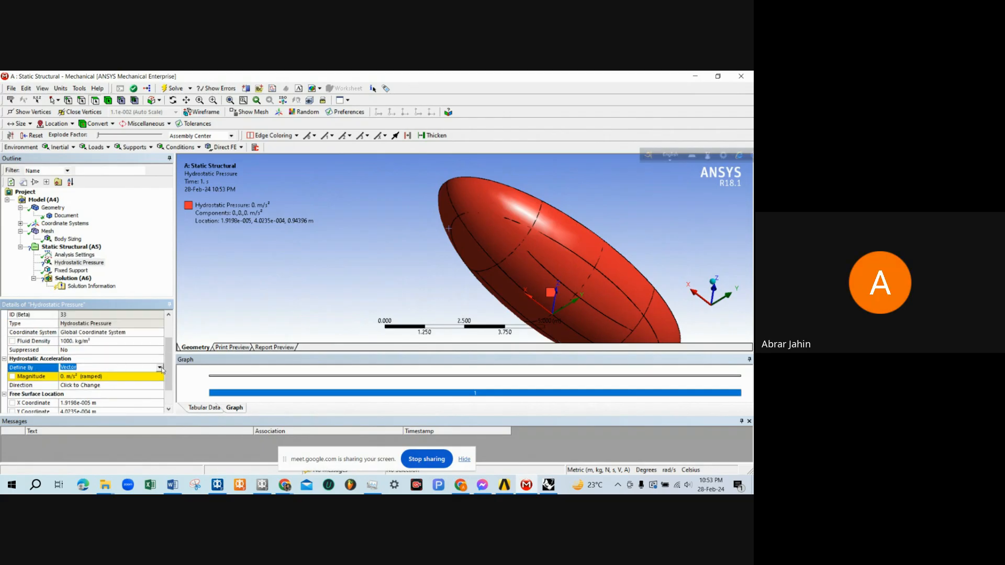
click(111, 368)
click(118, 376)
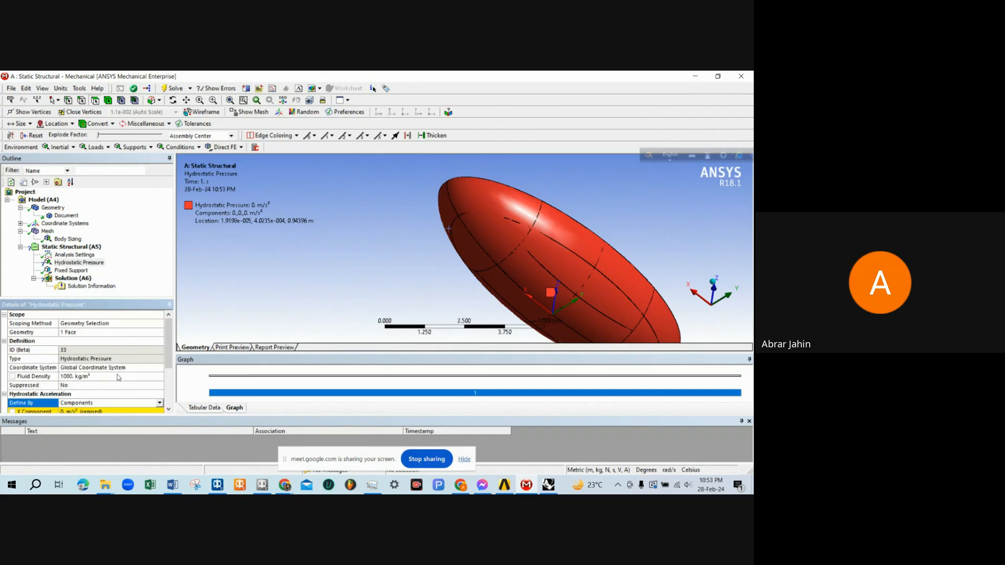
scroll(111, 371, down, 3)
click(134, 350)
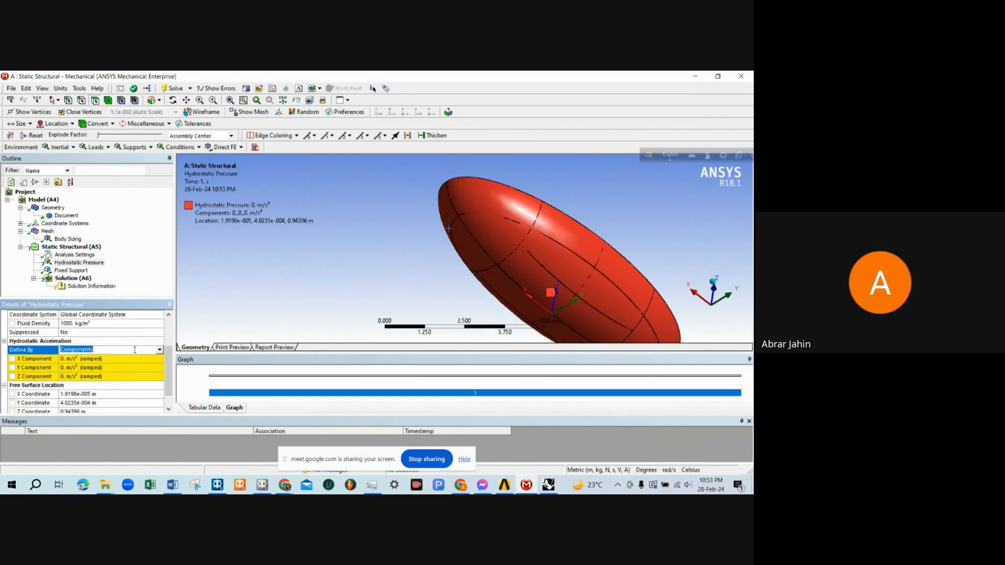
click(160, 350)
click(78, 359)
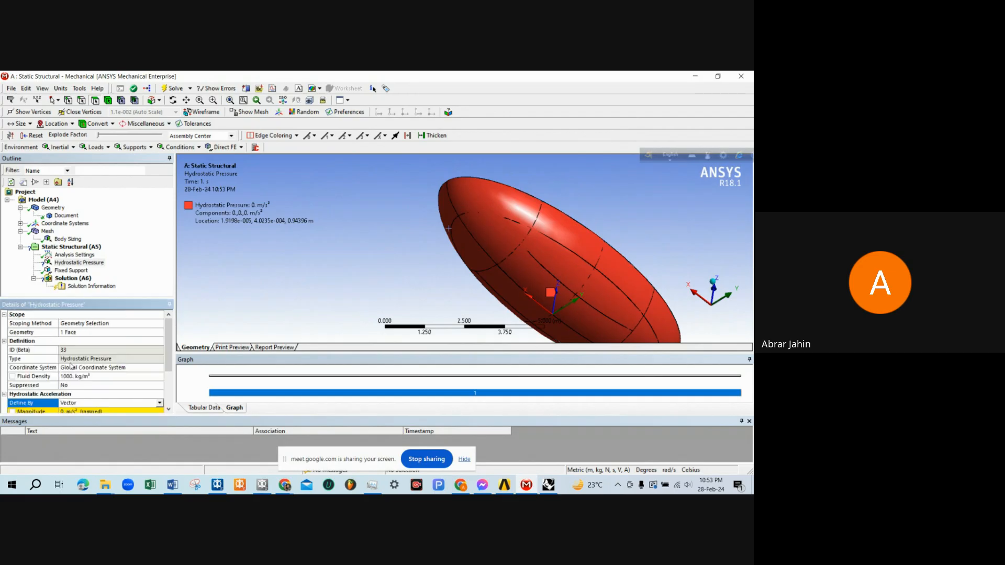
scroll(68, 378, down, 3)
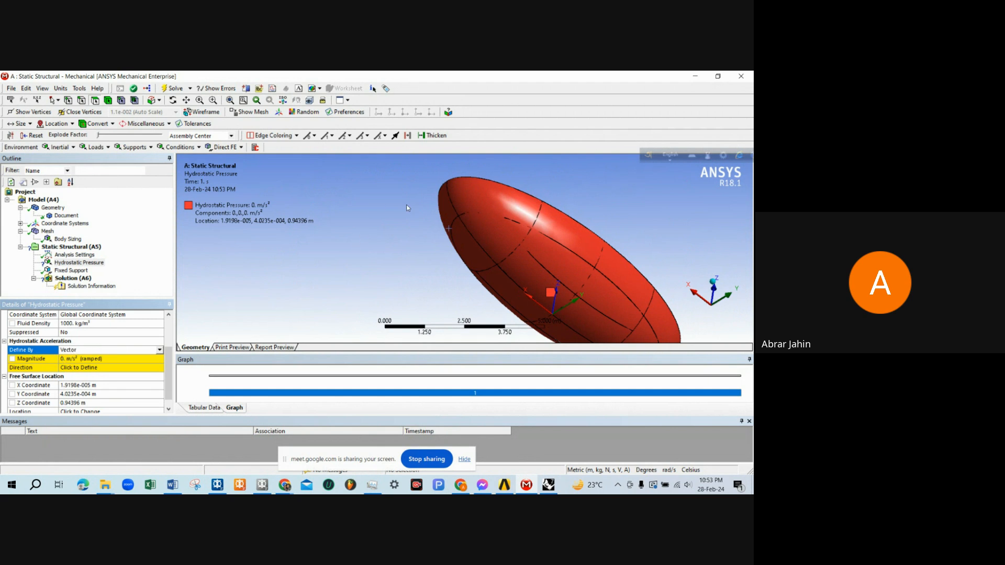
click(140, 350)
click(159, 350)
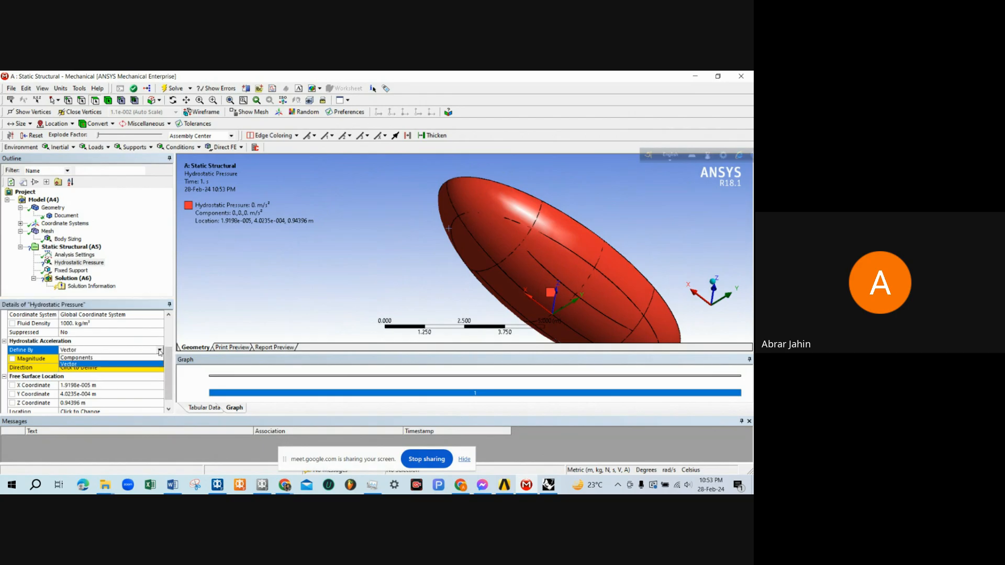
click(130, 359)
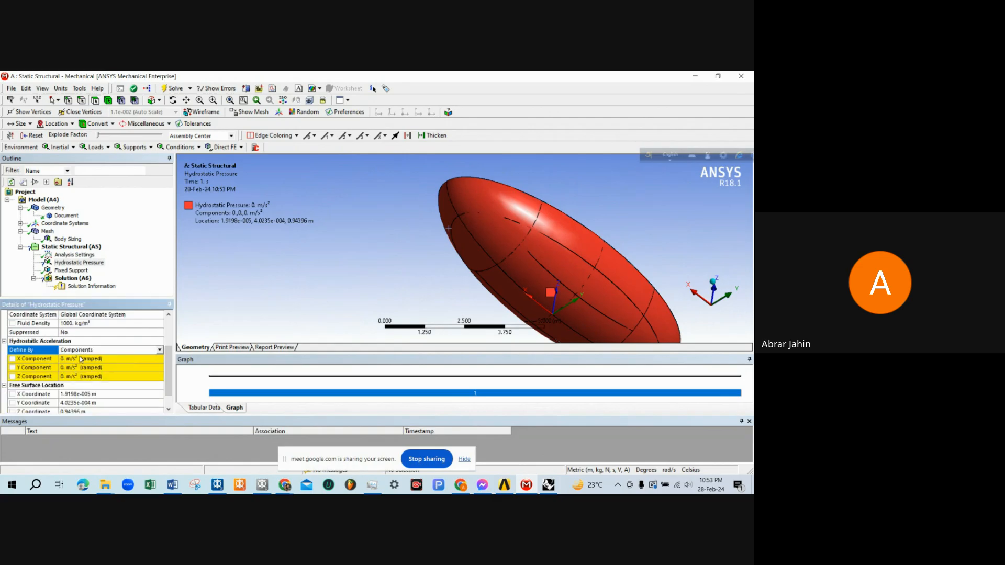
Set the Z component of the hydrostatic acceleration to 9.8 m/s².
click(80, 359)
click(84, 367)
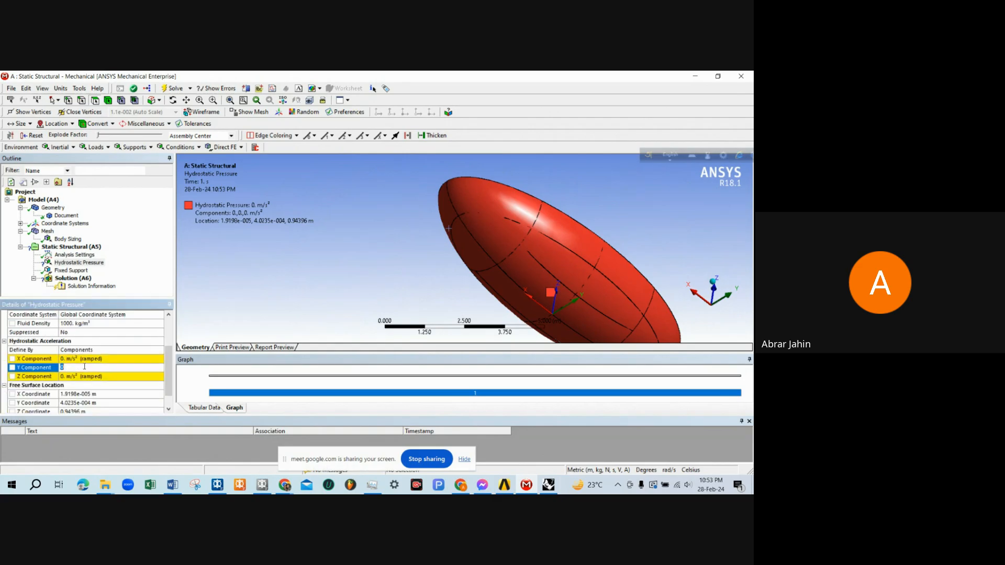
click(93, 376)
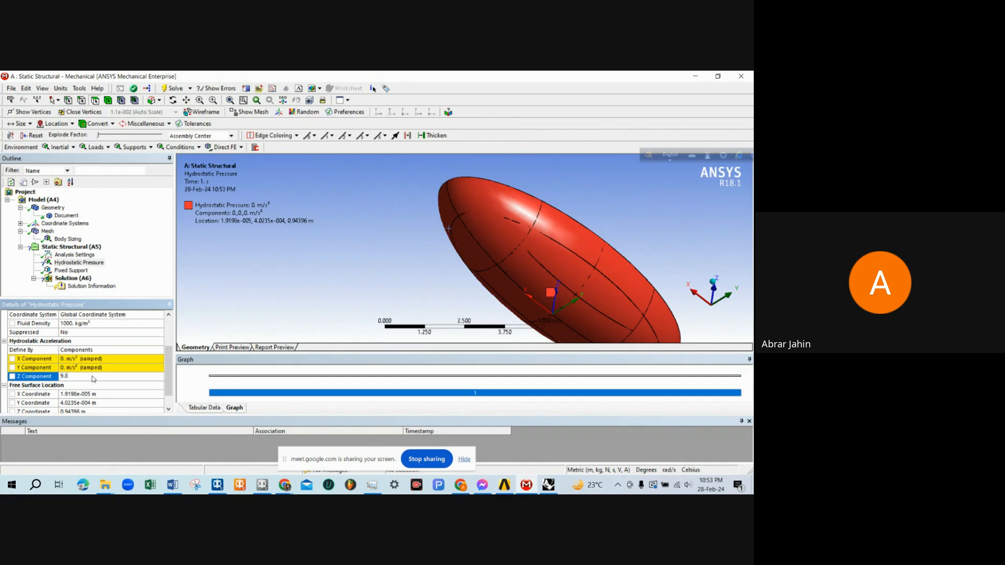
text(9.8)
key(Return)
scroll(92, 378, down, 2)
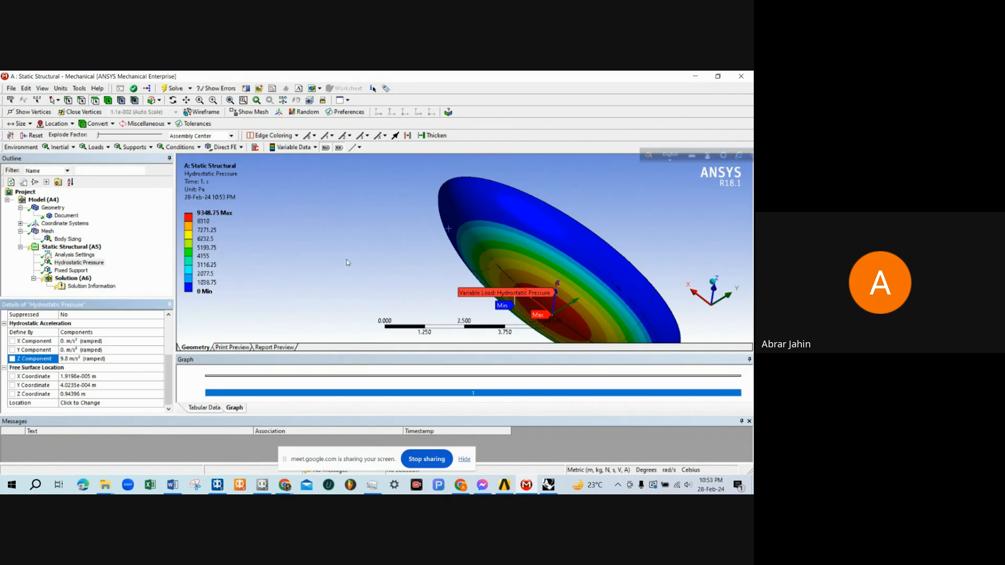
Examine the hydrostatic pressure distribution on the hull's outer shell from the side and from below.
mouse_move(348, 262)
middle_down()
mouse_move(370, 231)
mouse_move(422, 234)
mouse_move(369, 250)
mouse_move(346, 243)
mouse_move(392, 241)
mouse_move(509, 286)
mouse_move(542, 285)
mouse_move(554, 268)
mouse_move(356, 280)
middle_up()
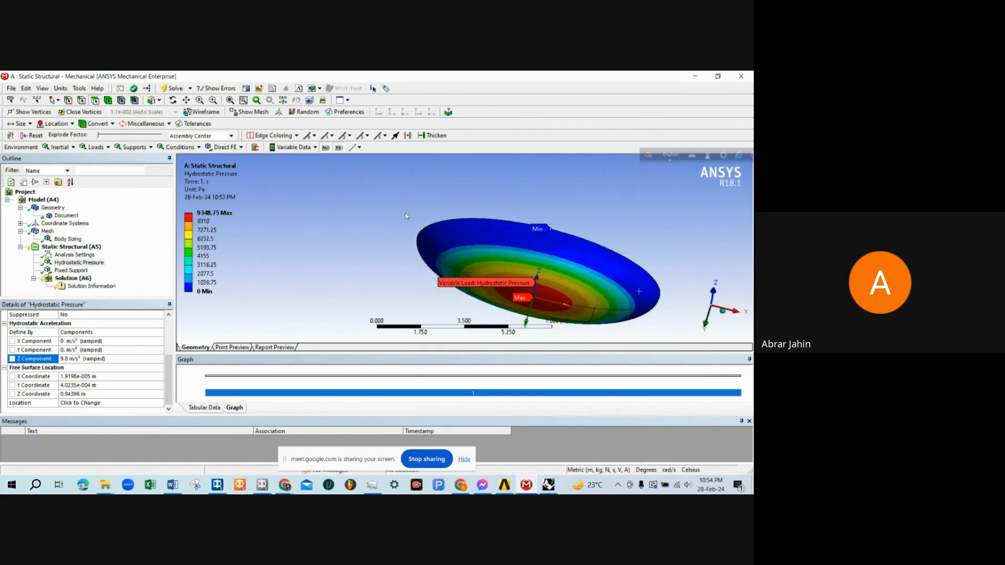
middle_drag(405, 216, 548, 291)
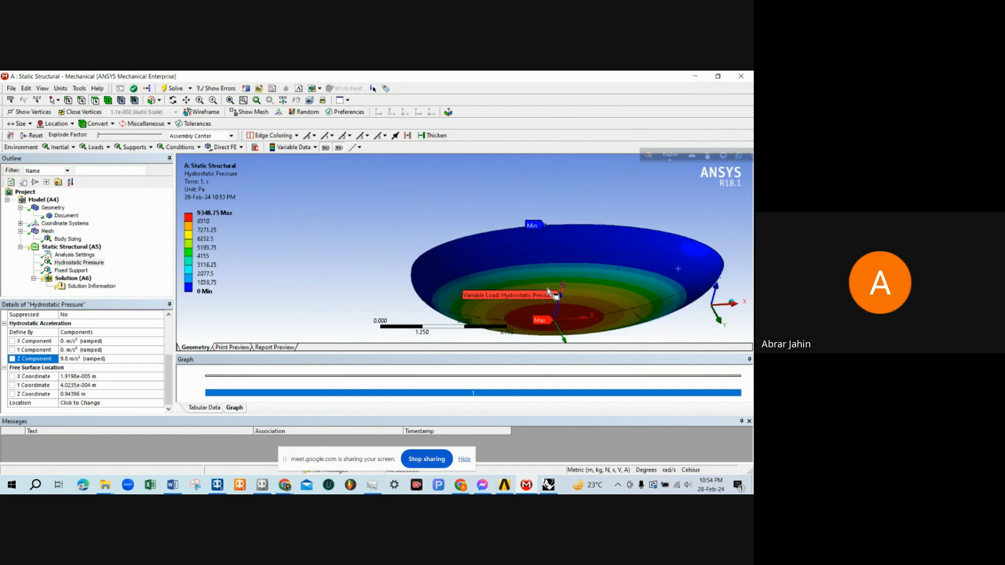
scroll(548, 292, down, 3)
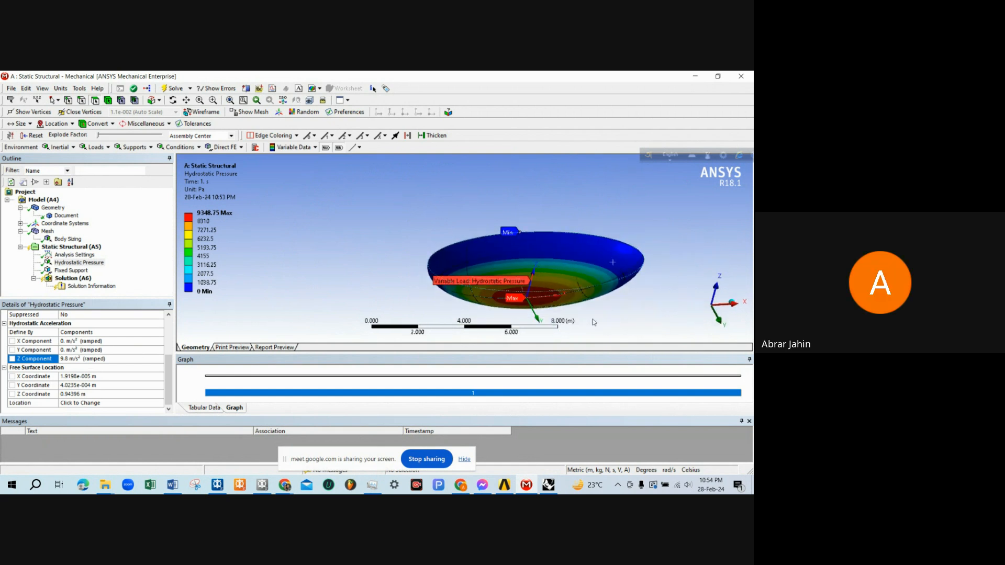
scroll(595, 322, up, 4)
scroll(521, 263, down, 4)
scroll(626, 326, up, 3)
scroll(519, 233, down, 3)
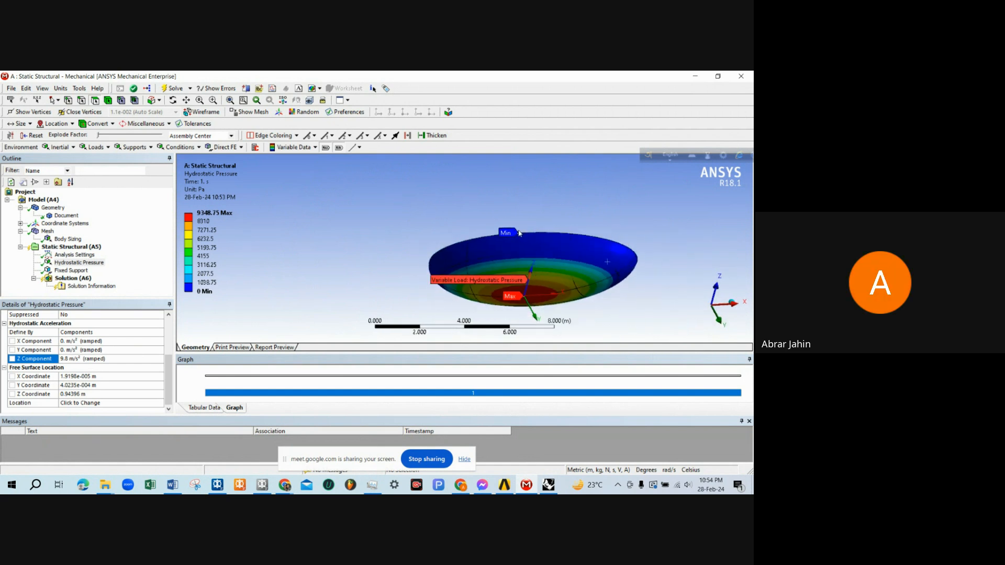
middle_drag(520, 233, 539, 228)
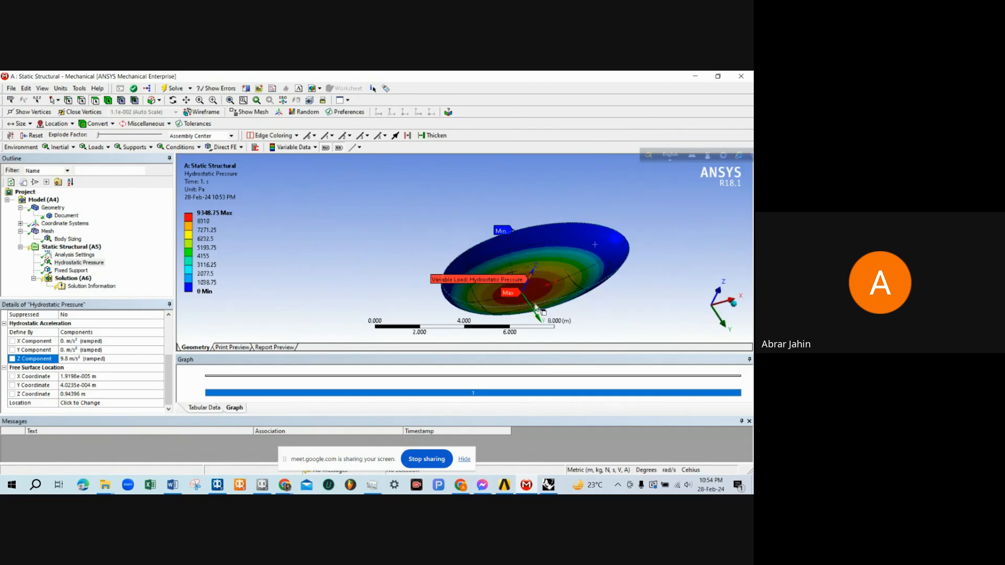
scroll(539, 303, up, 2)
scroll(542, 314, up, 2)
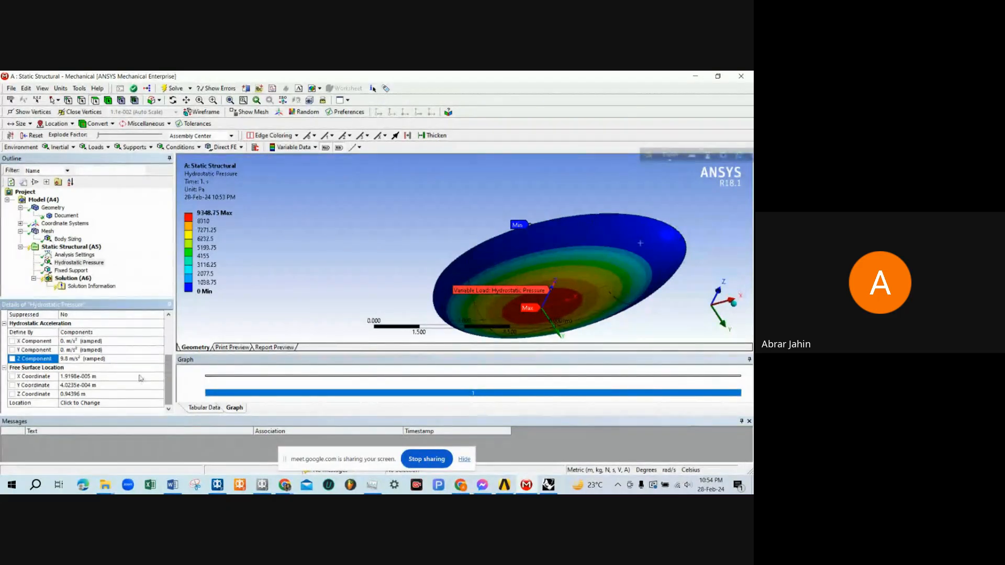
Set the hydrostatic pressure's free surface location to X 0 m, Y 0 m and Z 1 m.
click(101, 377)
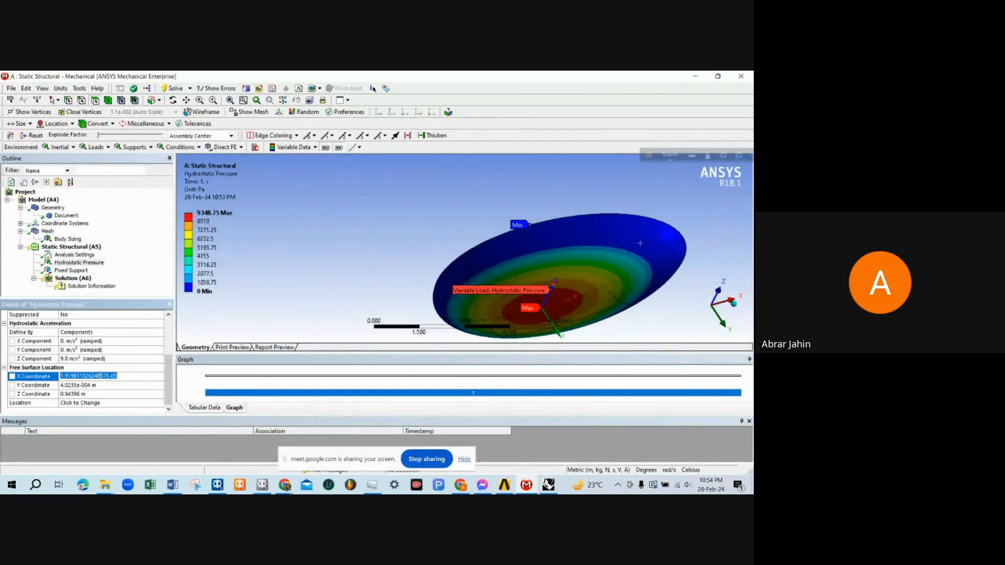
text(0)
click(101, 387)
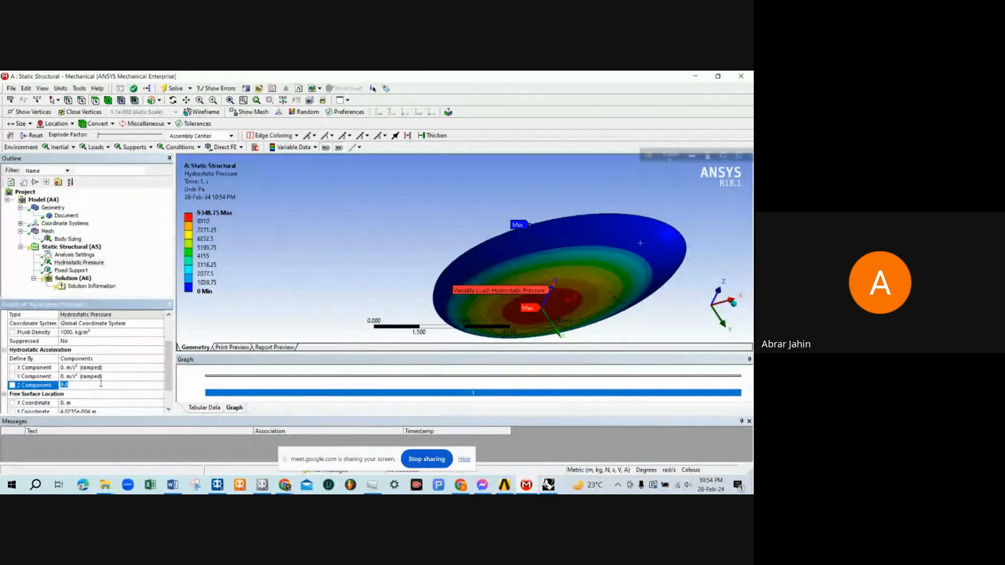
scroll(102, 386, down, 1)
click(102, 386)
text(0)
click(95, 395)
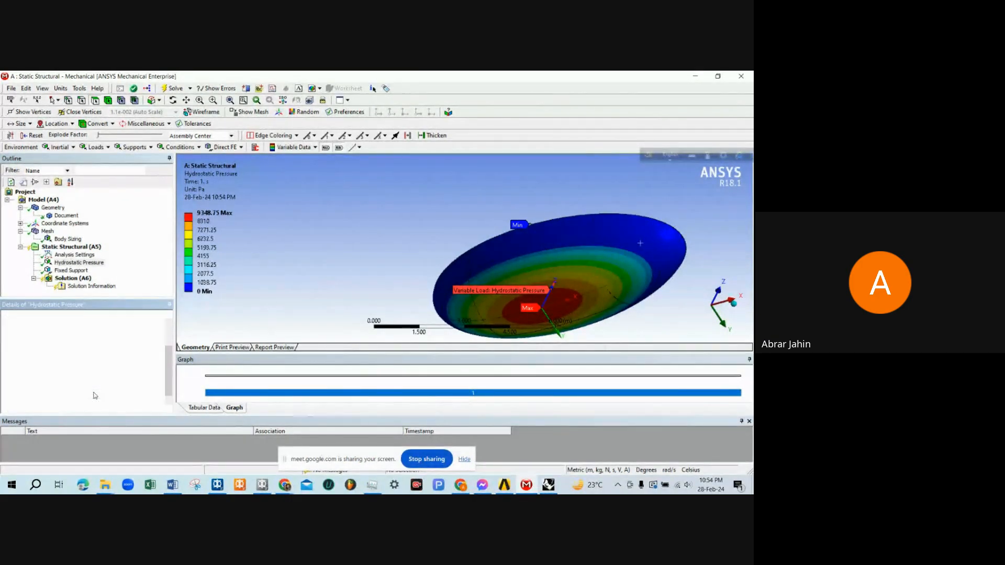
scroll(87, 400, down, 1)
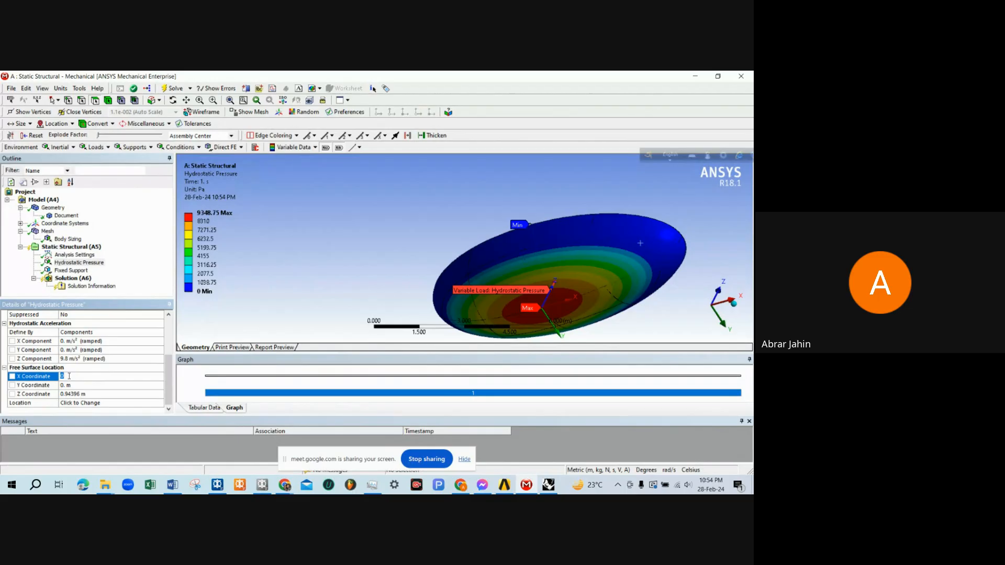
click(76, 394)
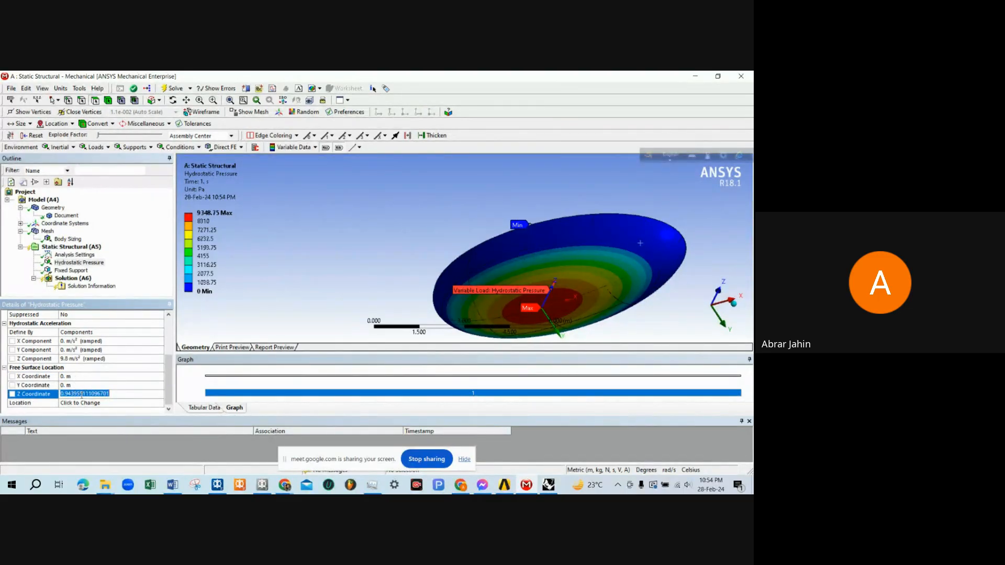
text(1)
key(Return)
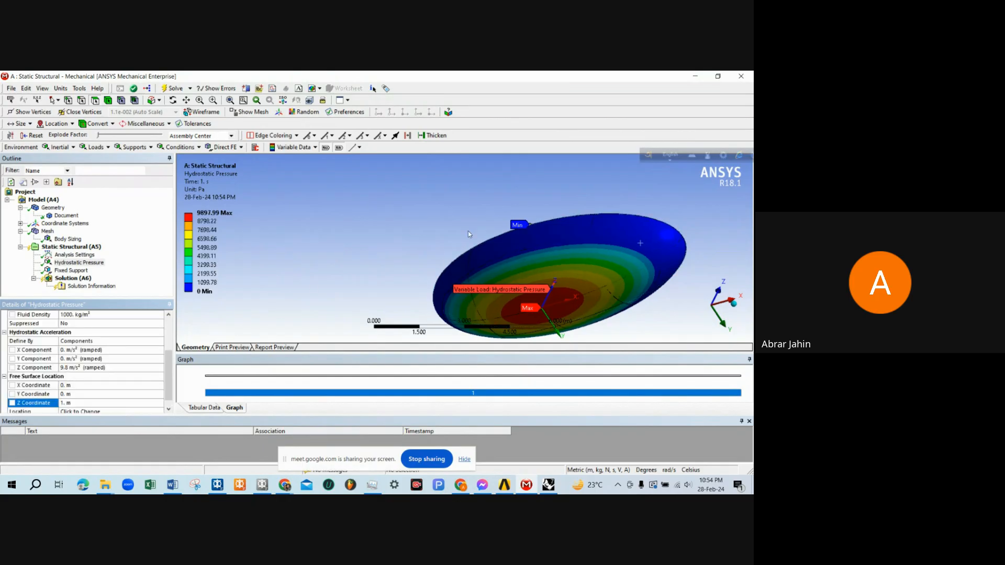
Try a free surface Z coordinate of 0.5 m for the hydrostatic pressure and restore it to 1 m.
middle_drag(468, 234, 491, 207)
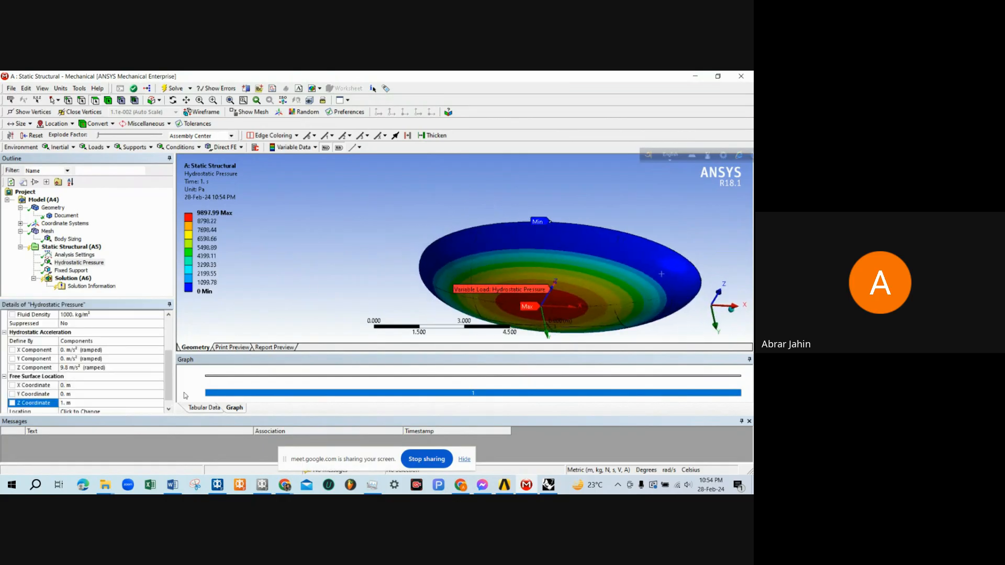
click(103, 402)
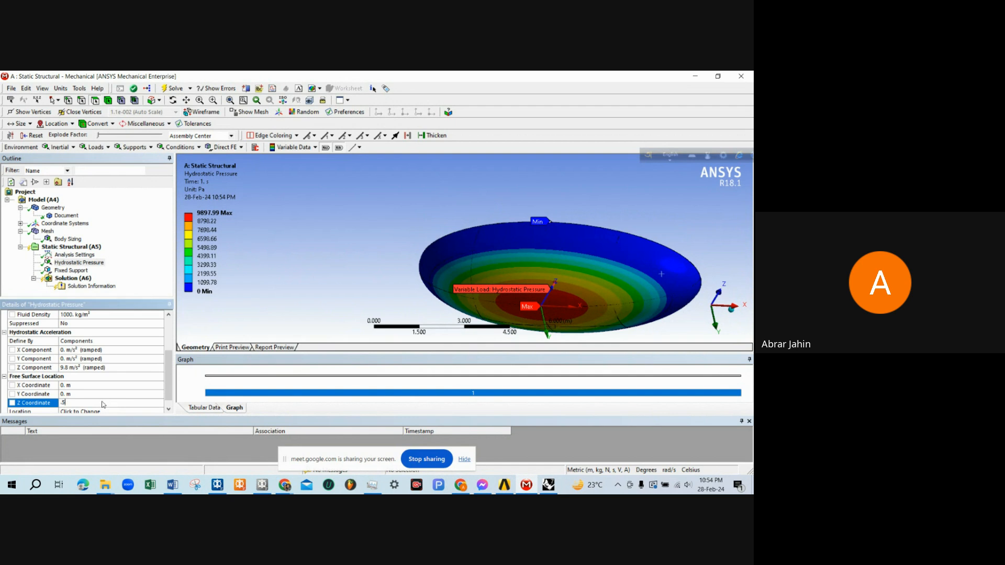
text(.5)
key(Return)
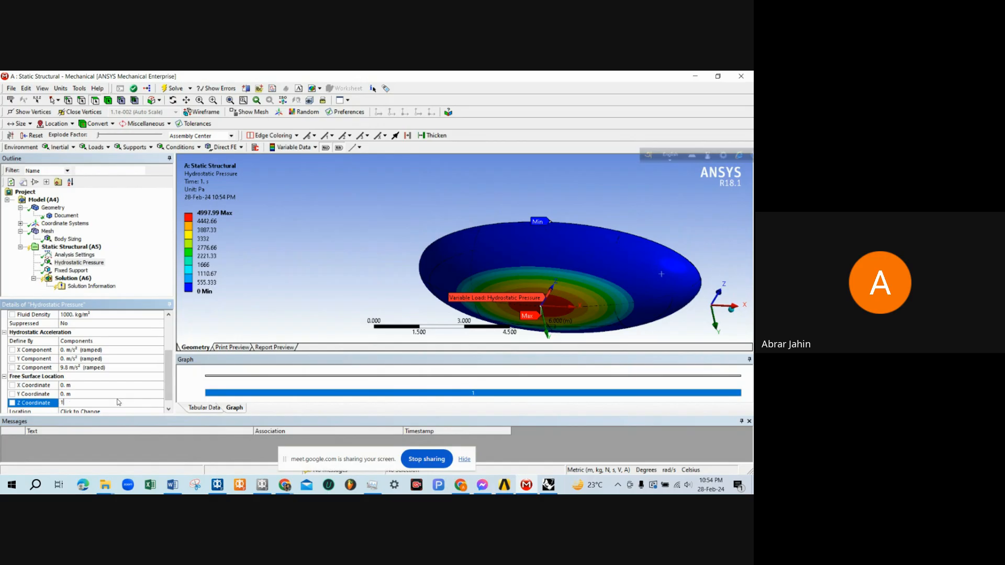
key(Return)
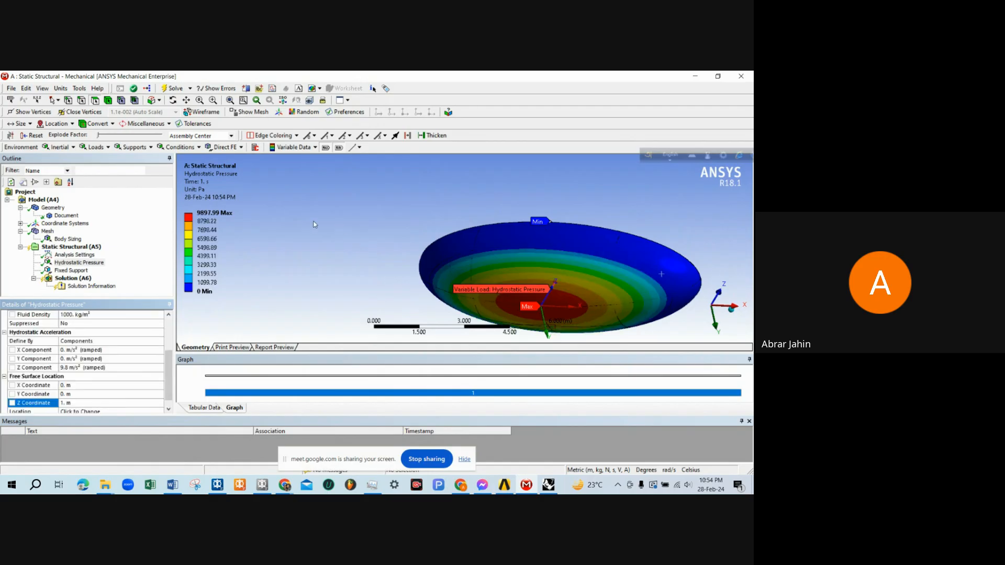
Examine the pressure contours for the 1 m free surface around the hull's underside, interior and end.
scroll(313, 222, down, 1)
scroll(366, 203, up, 2)
click(329, 212)
scroll(329, 211, down, 3)
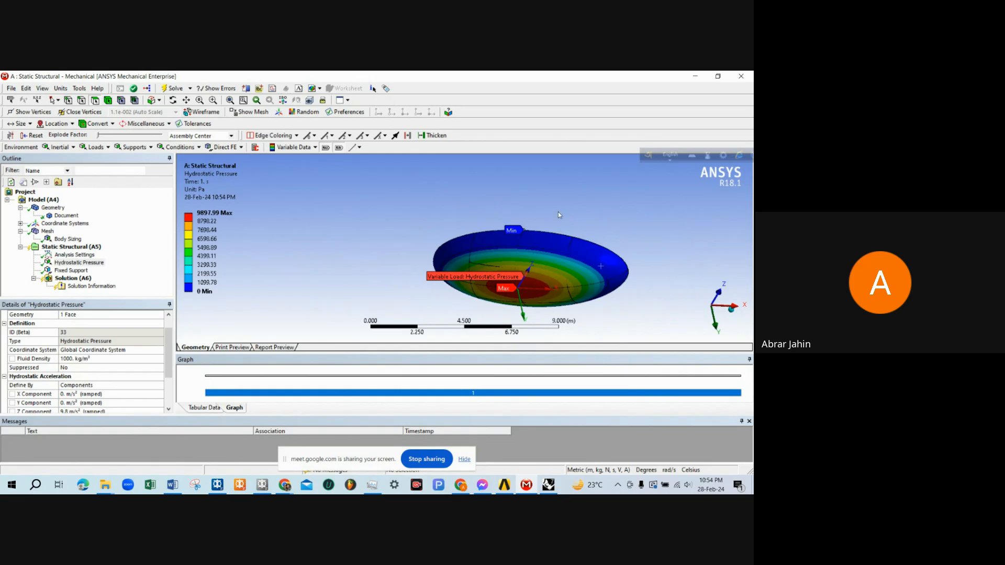
middle_drag(558, 214, 406, 224)
middle_drag(662, 270, 556, 294)
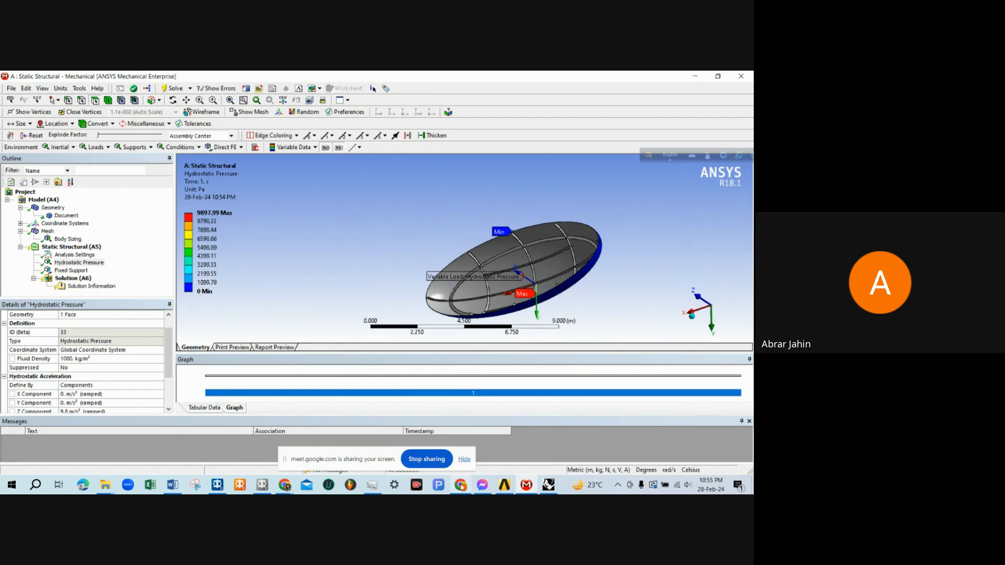
middle_drag(470, 233, 574, 287)
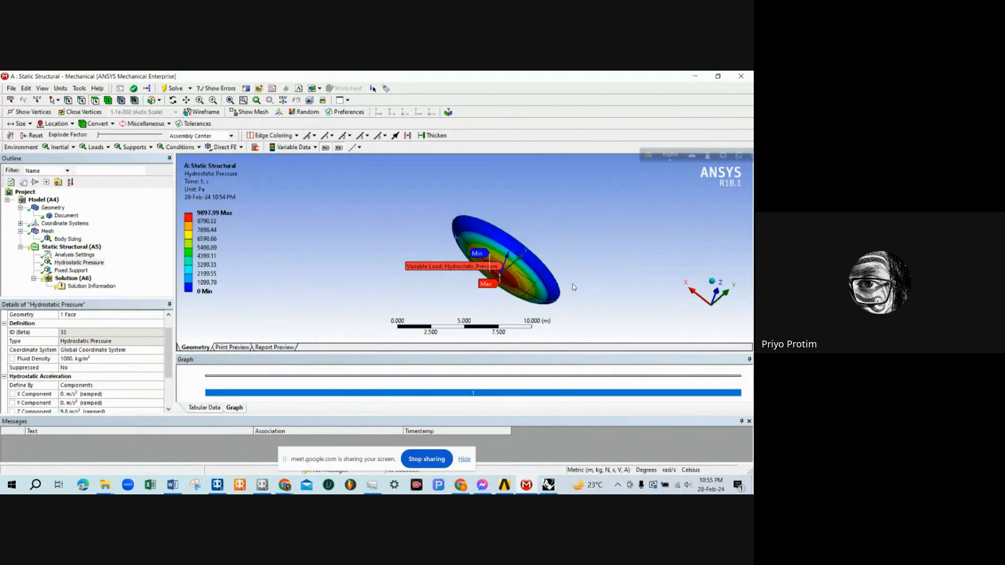
middle_drag(443, 267, 522, 263)
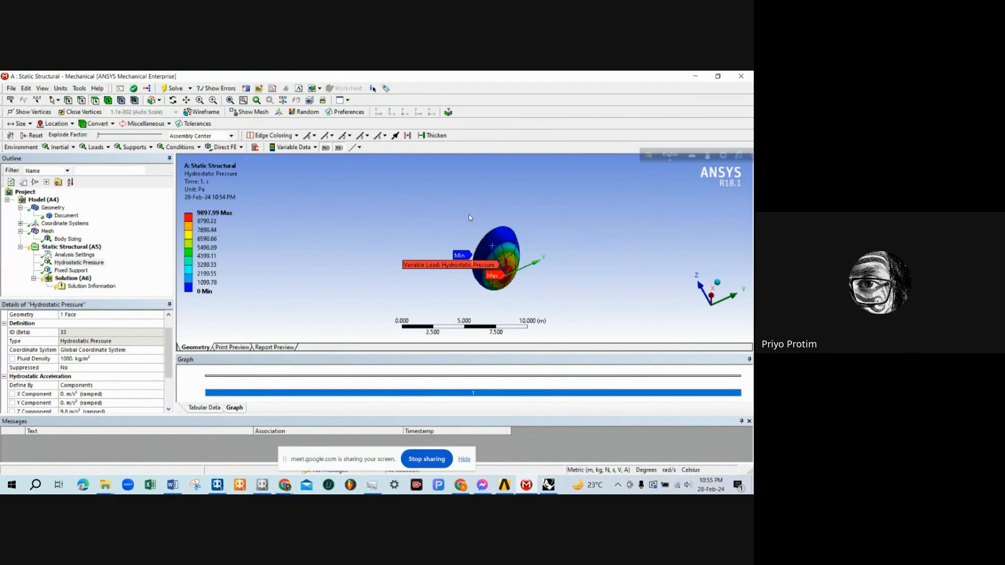
middle_drag(470, 217, 534, 281)
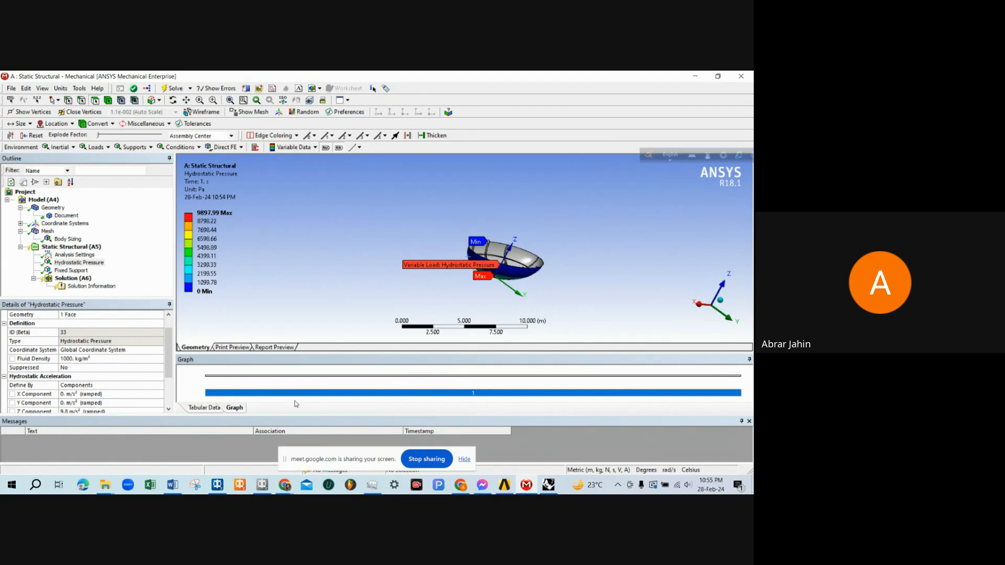
Switch to Workbench to review the Static Structural system's Engineering Data, Geometry and Model cells, and return to Mechanical.
click(504, 485)
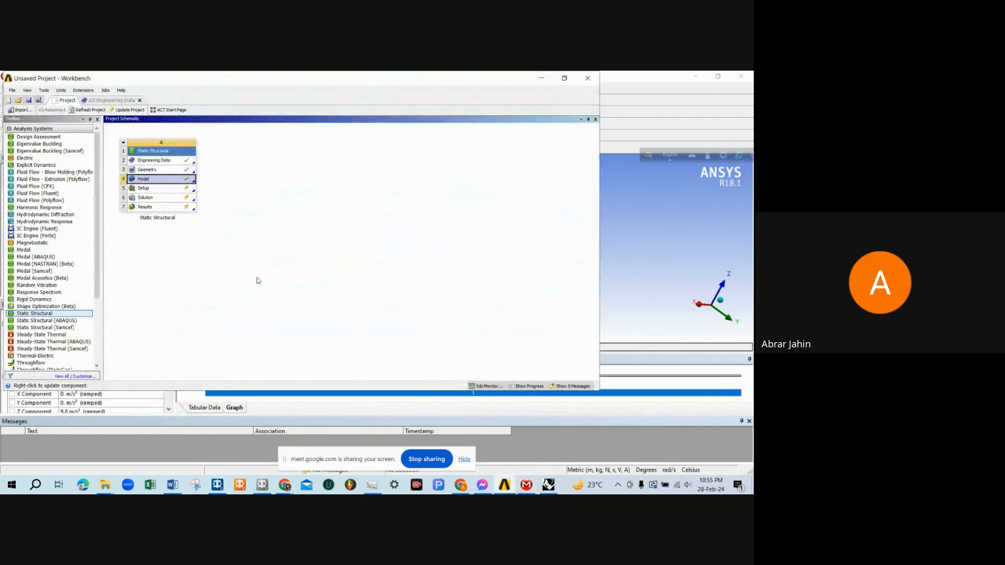
click(172, 164)
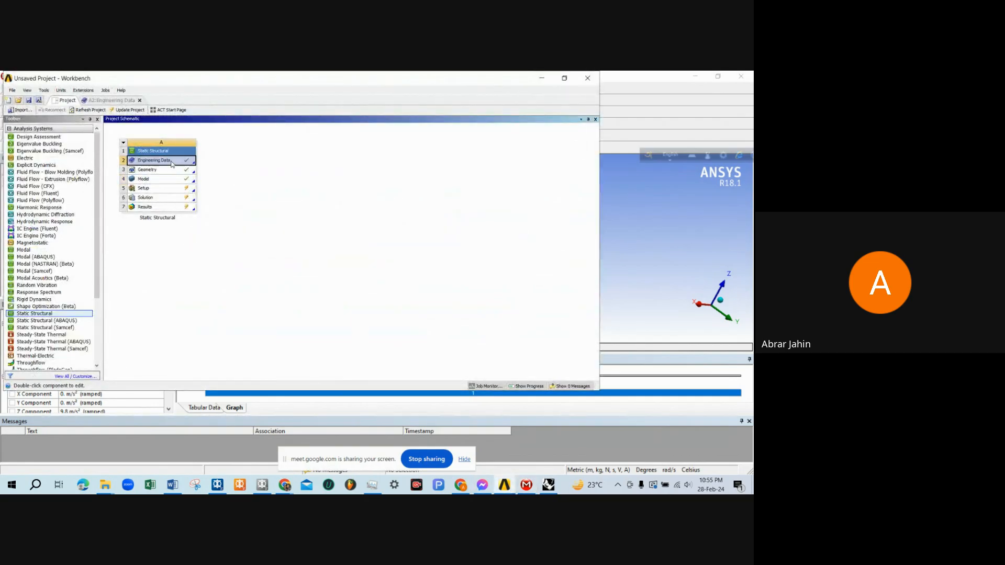
click(165, 171)
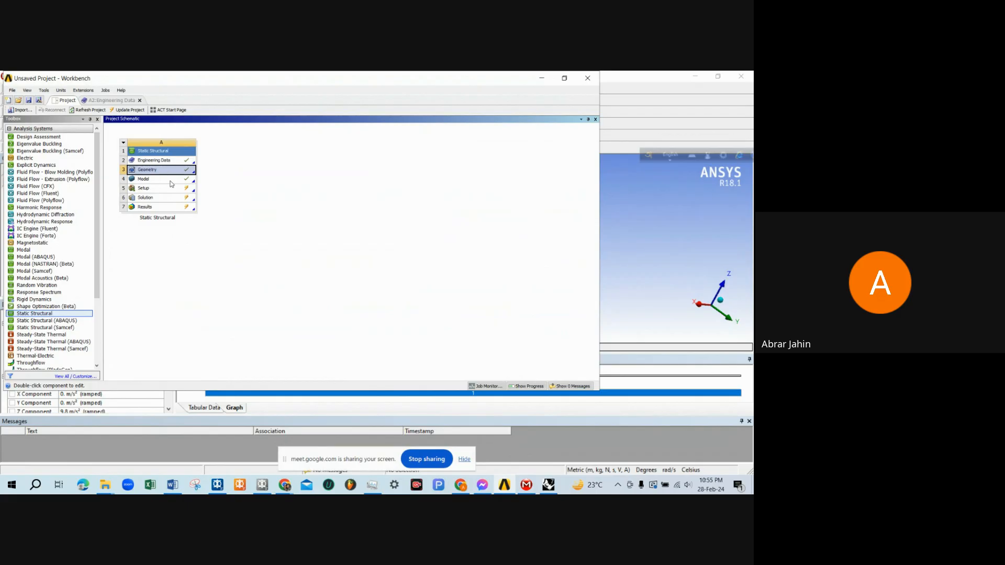
click(172, 181)
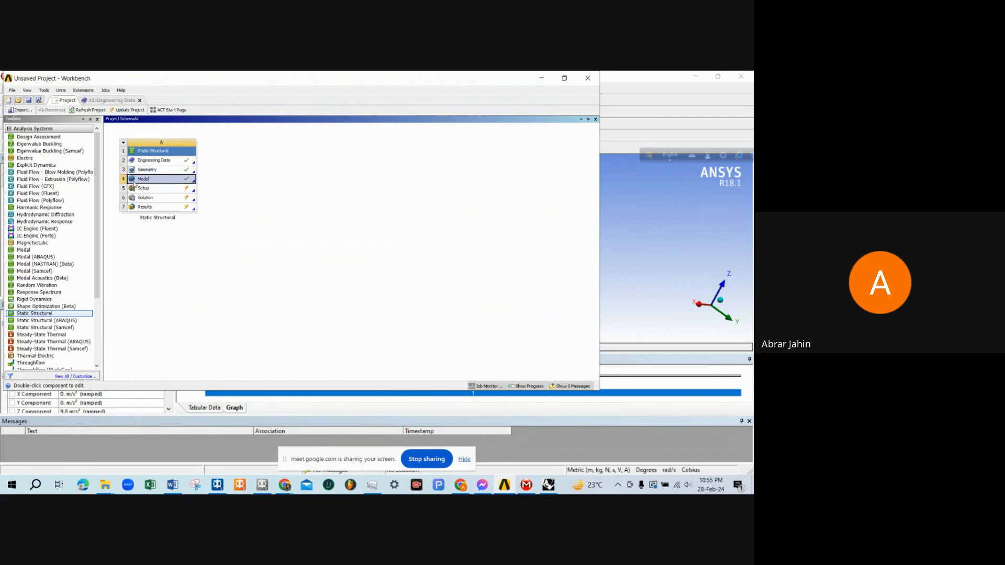
click(620, 225)
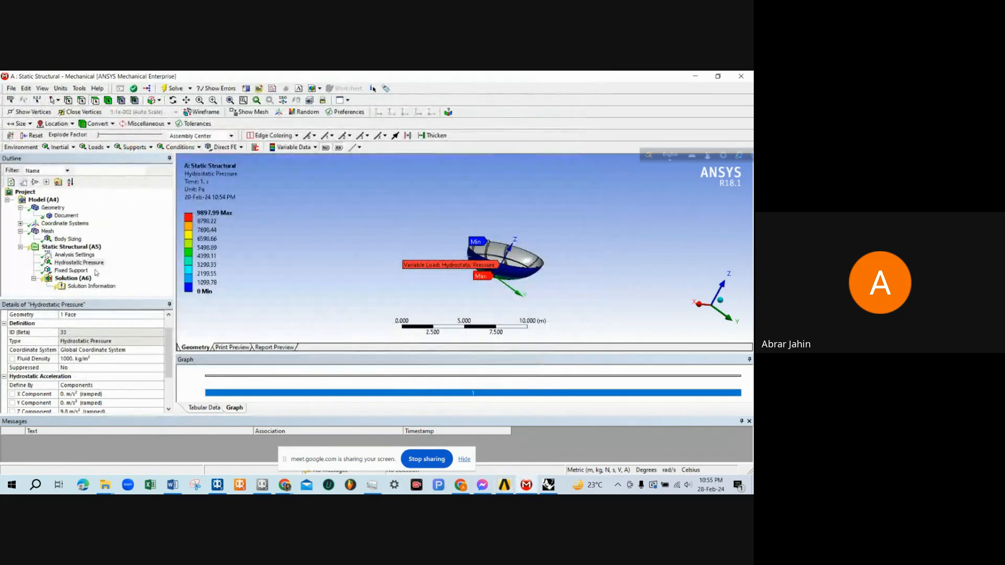
Add a Total Deformation result to the static structural solution.
click(73, 278)
right_click(81, 282)
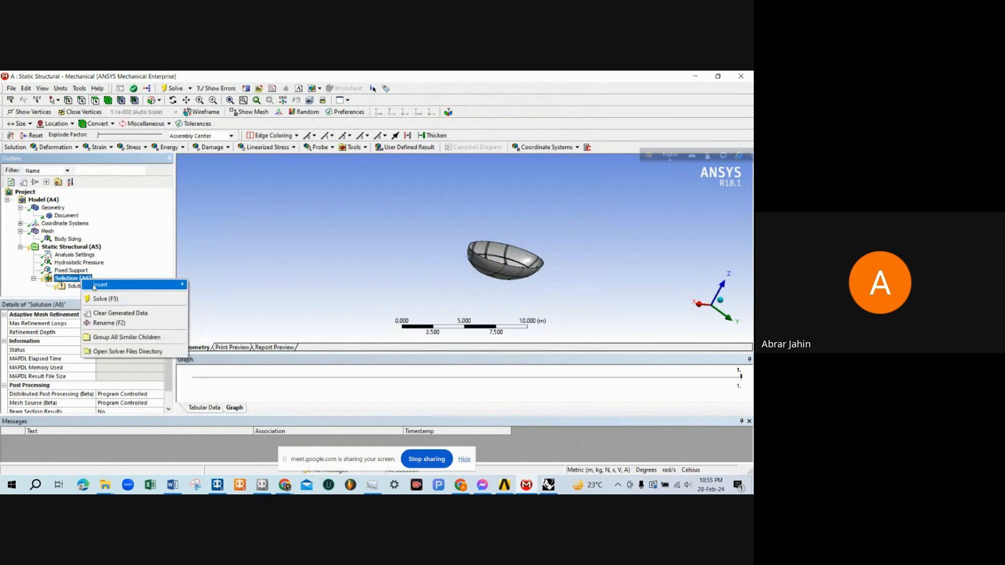
mouse_move(95, 286)
mouse_move(213, 296)
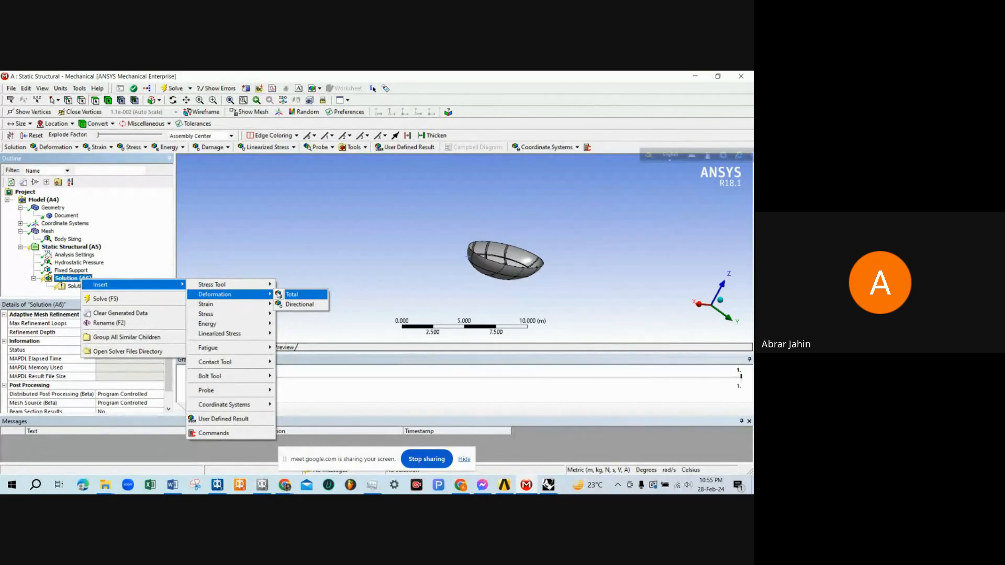
click(291, 295)
Add an Equivalent (von-Mises) Stress result to the static structural solution.
click(77, 273)
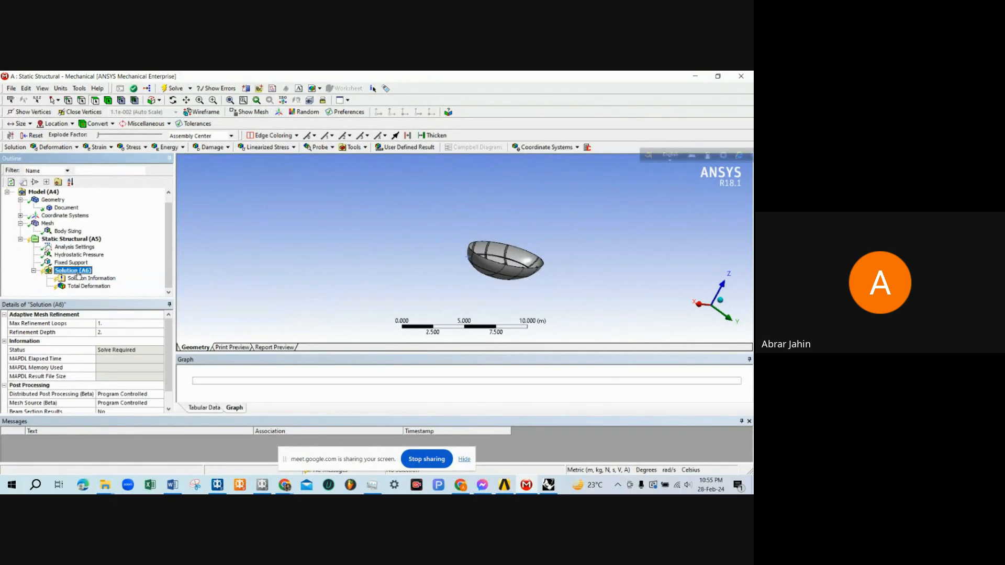
right_click(79, 273)
mouse_move(123, 283)
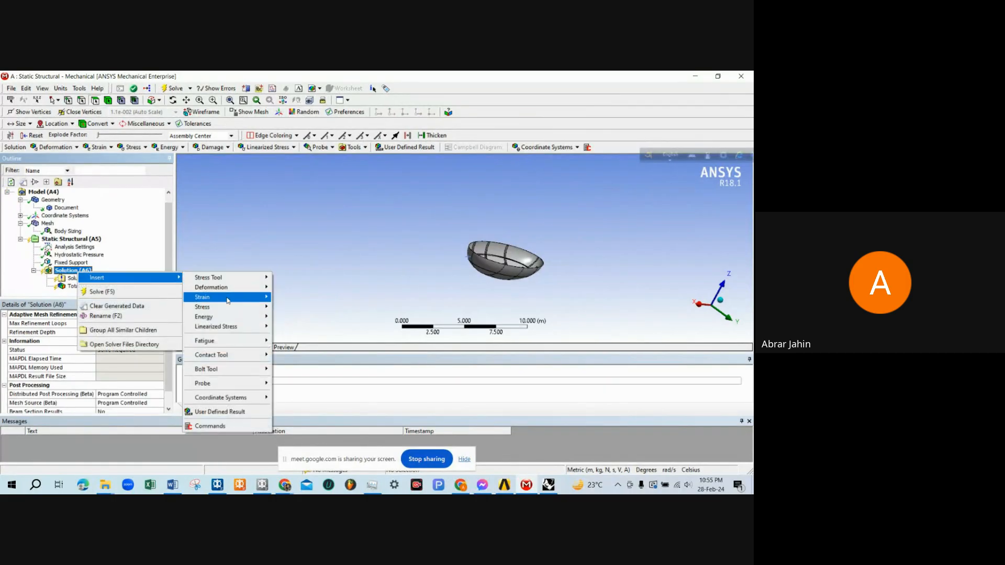
mouse_move(236, 309)
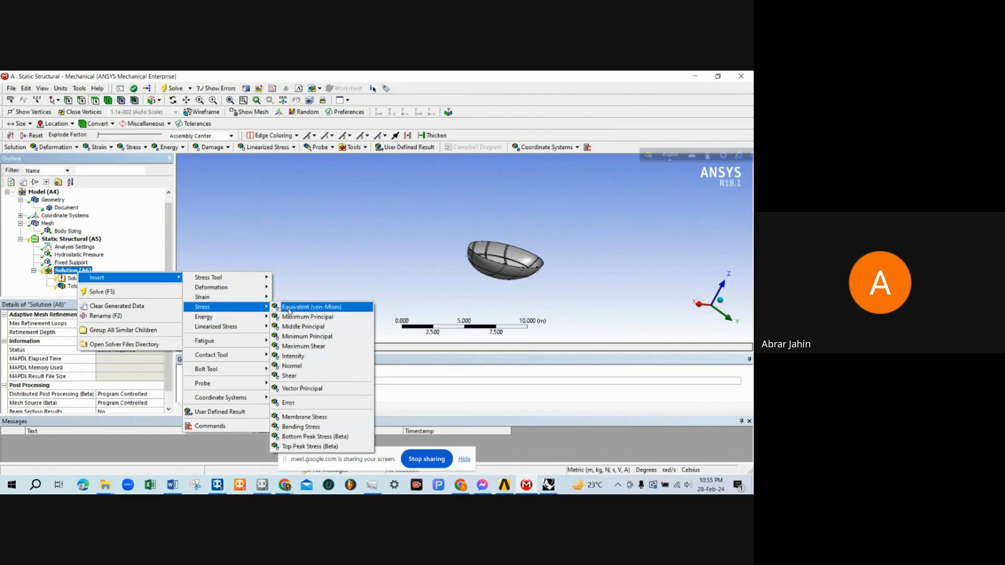
click(289, 310)
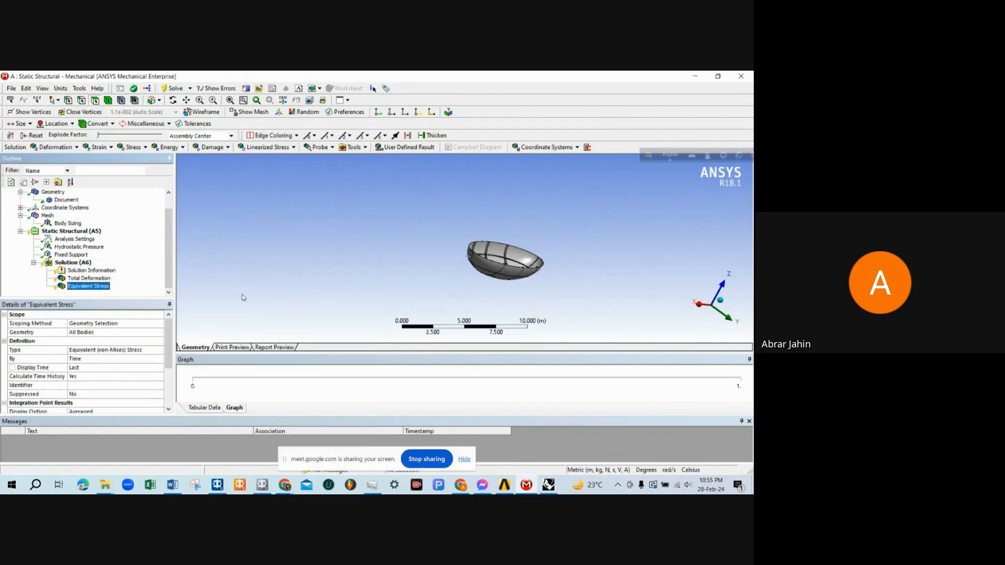
Solve the static structural analysis for the hull.
click(73, 263)
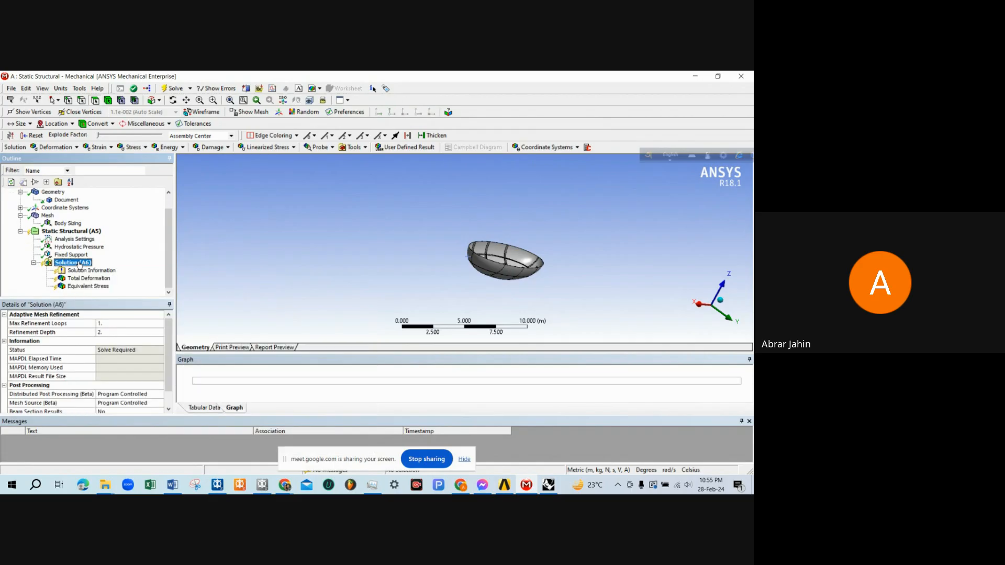
right_click(80, 264)
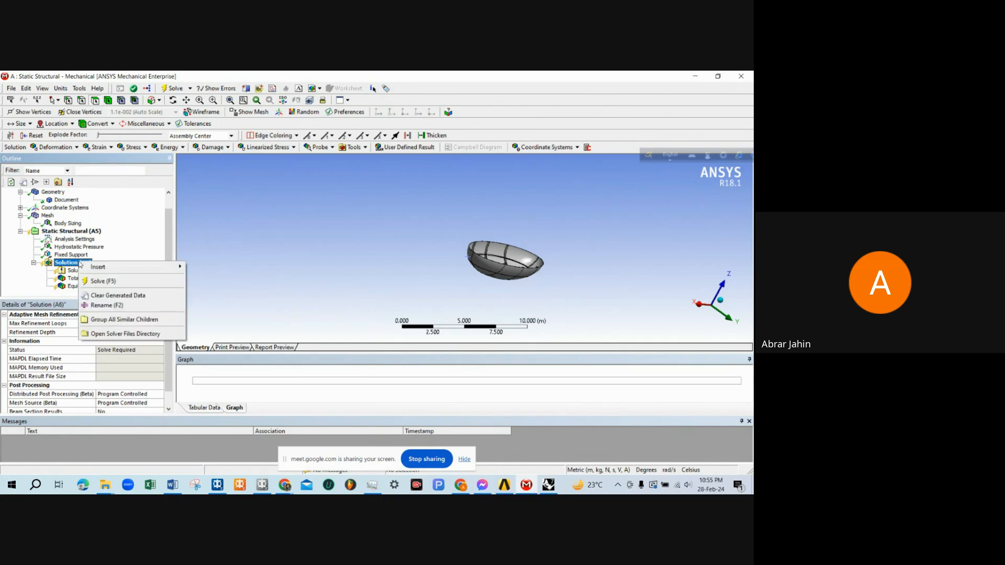
click(104, 283)
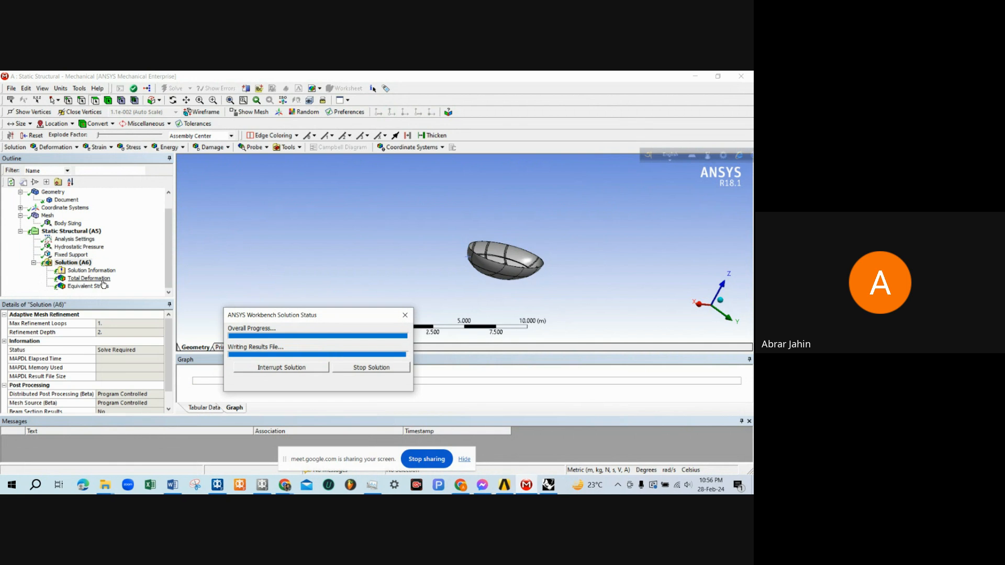
Display the hull's total deformation and hide the mesh lines over the contours.
click(88, 278)
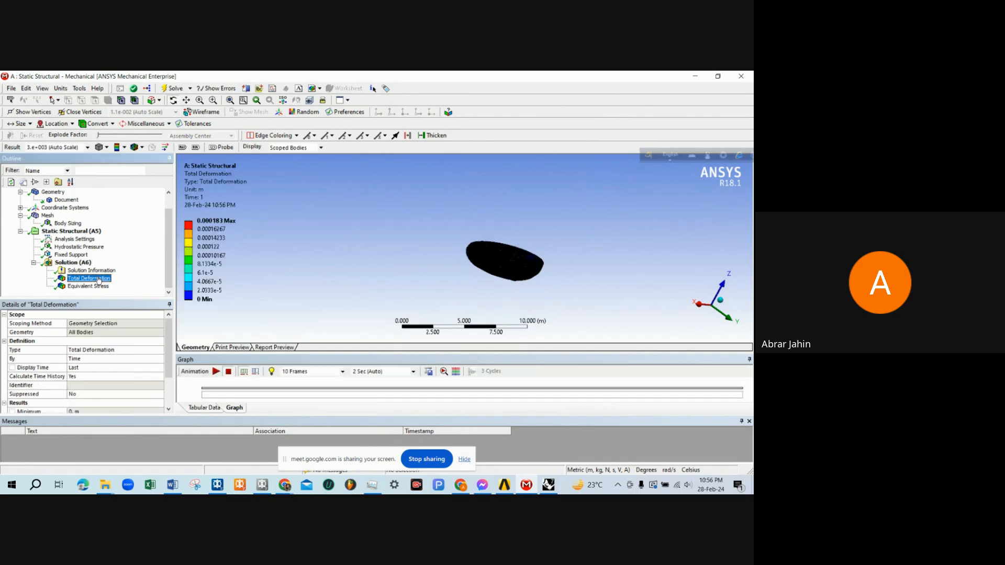
middle_drag(513, 231, 382, 242)
scroll(570, 292, up, 6)
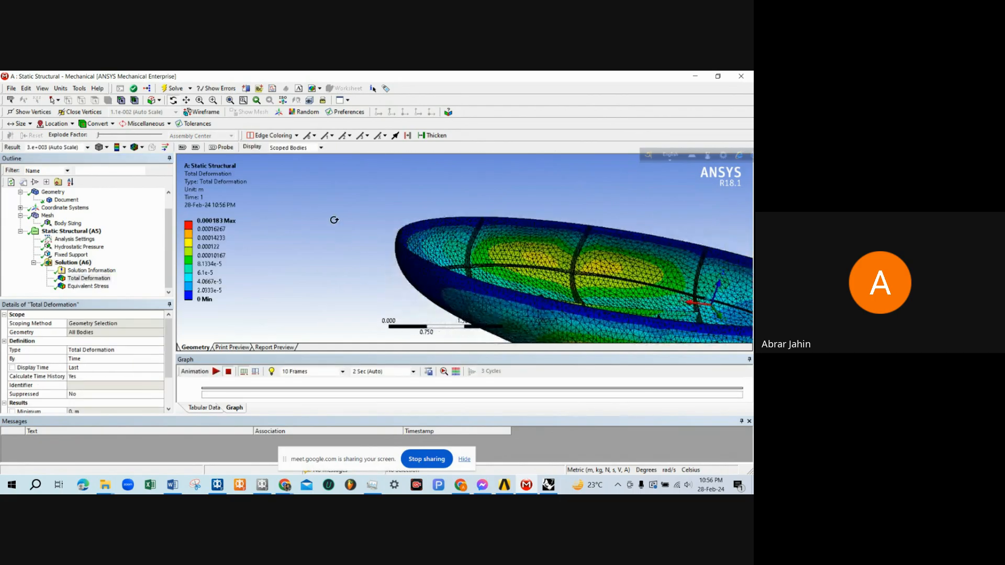
middle_drag(334, 220, 614, 267)
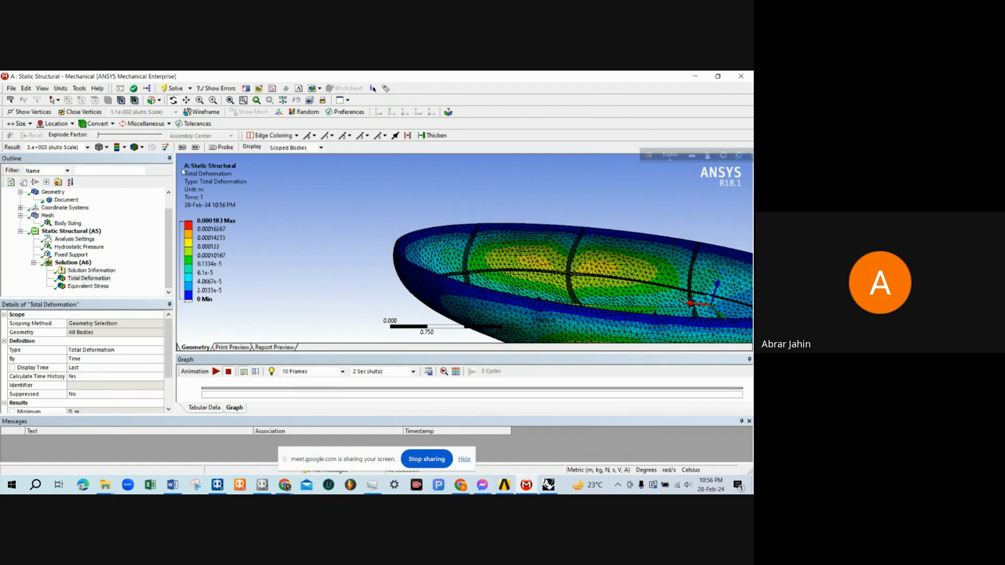
click(138, 147)
click(155, 158)
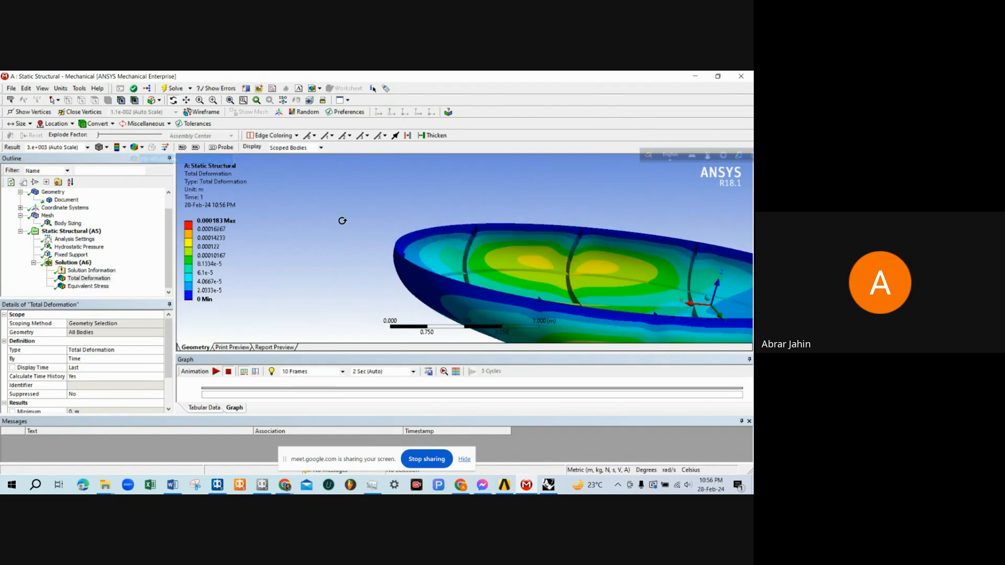
drag(342, 220, 557, 287)
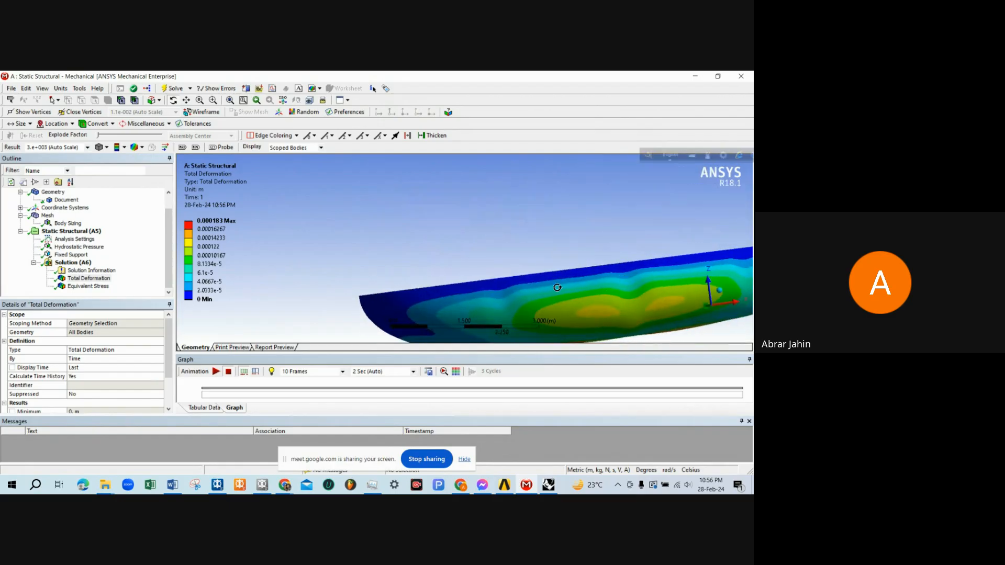
Play the total deformation animation, view the hull from inside and below, and stop it.
click(216, 371)
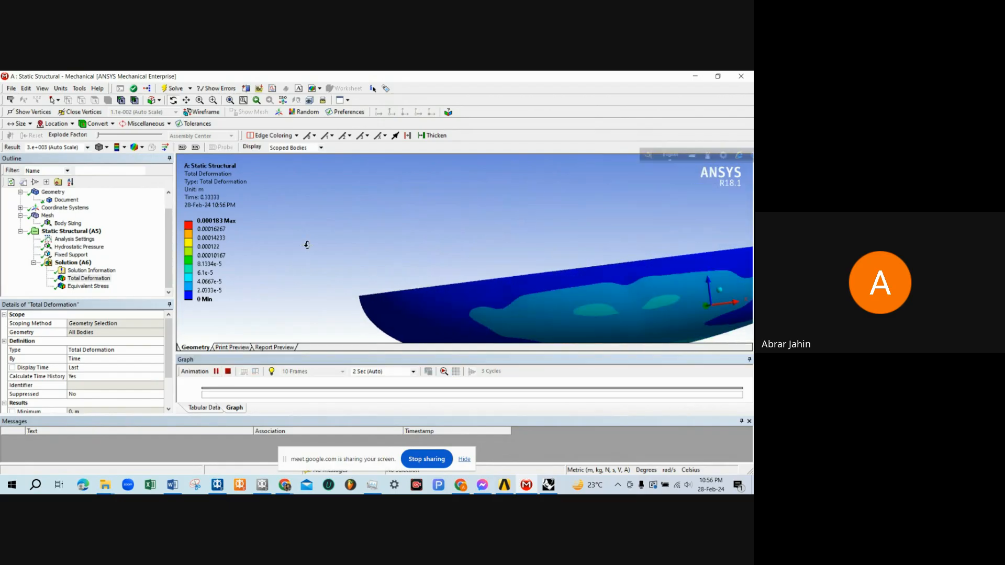
drag(305, 242, 459, 268)
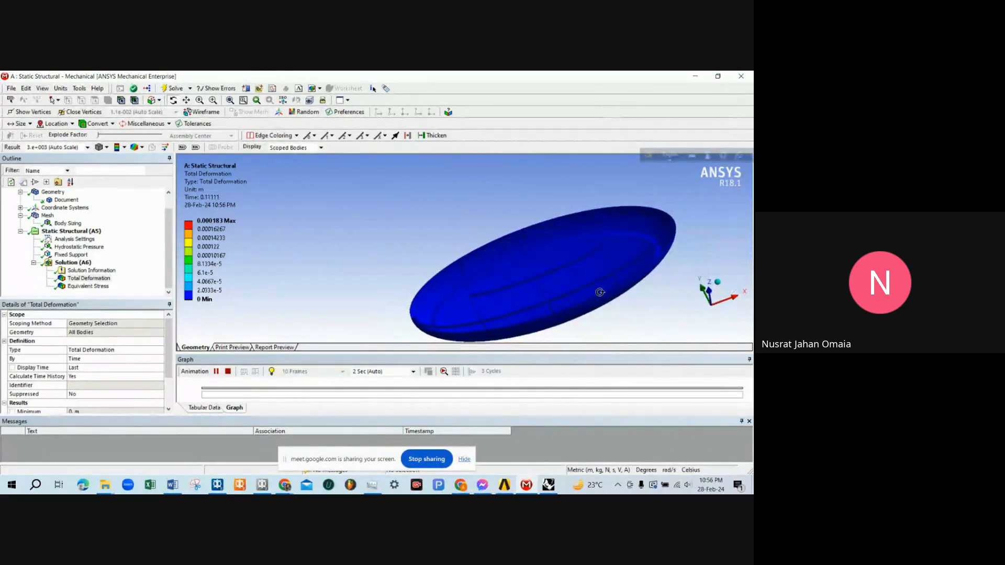
drag(496, 287, 456, 219)
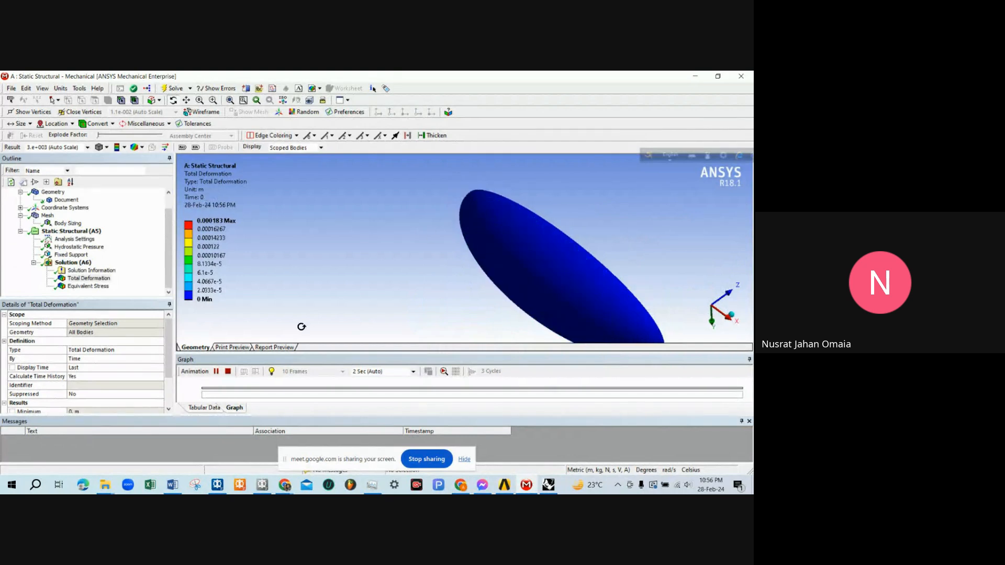
click(229, 371)
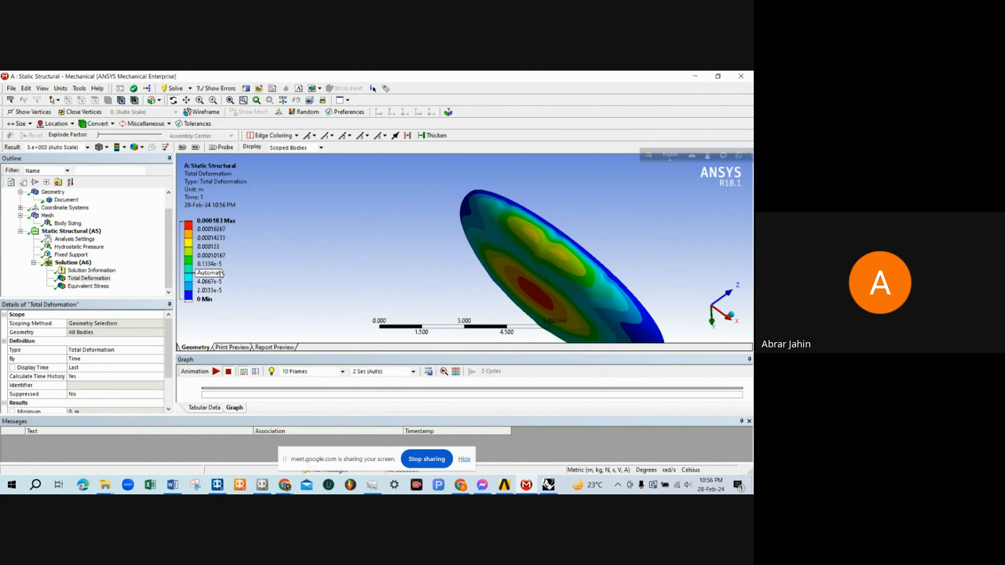
Examine the total deformation contours on the hull's underside and interior, and the equivalent stress contours around its stiffeners.
drag(402, 269, 331, 294)
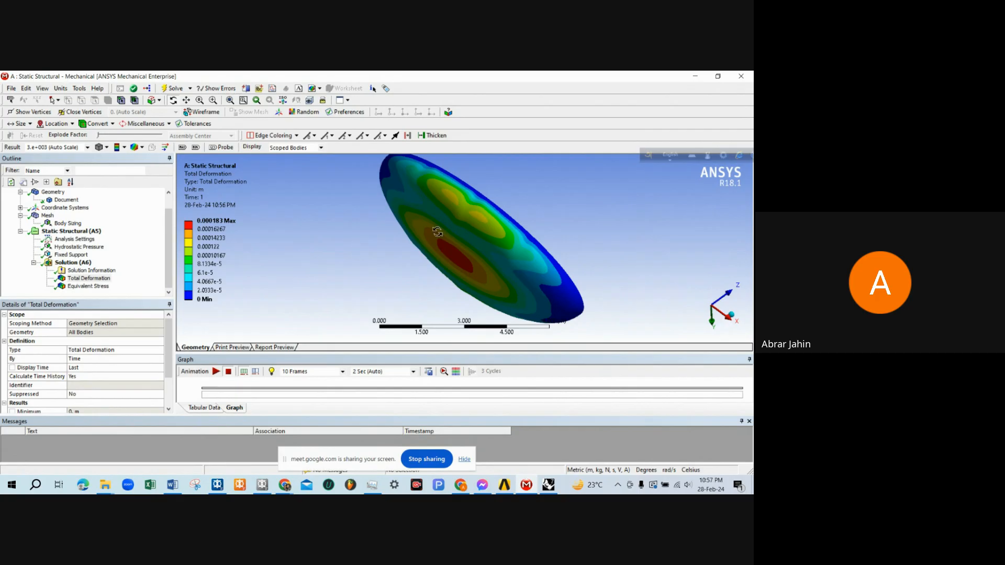
drag(437, 231, 327, 282)
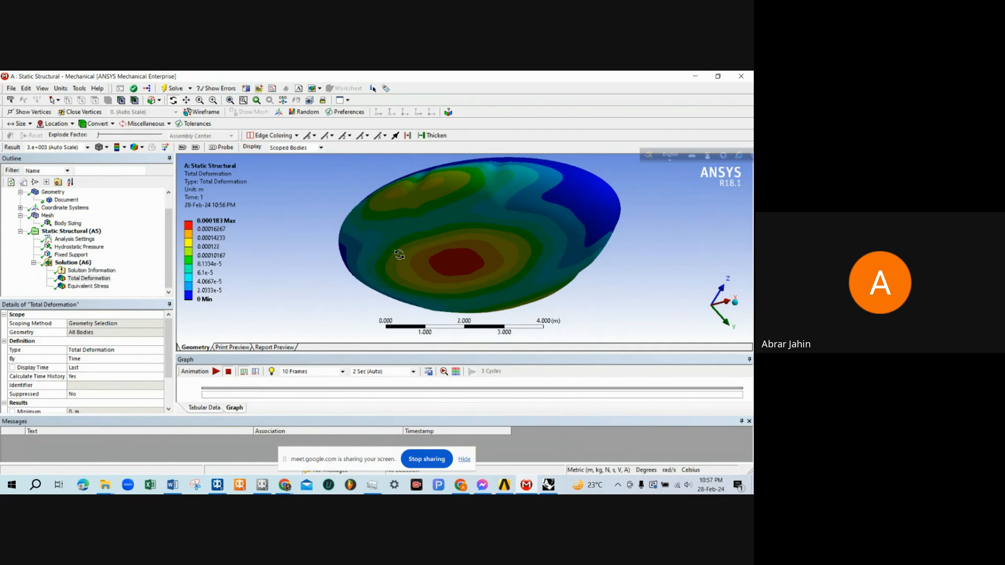
drag(399, 255, 444, 291)
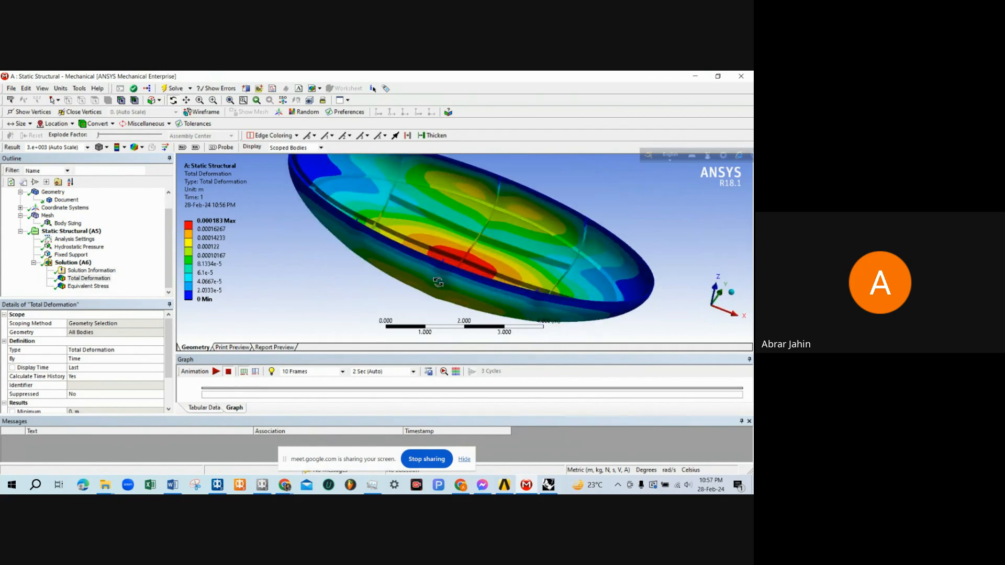
click(88, 286)
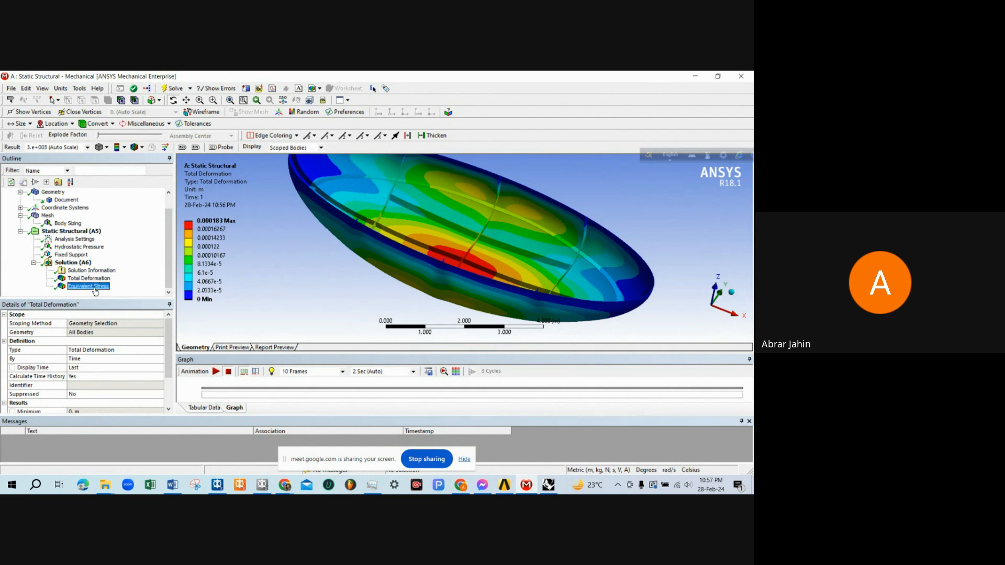
drag(362, 277, 539, 284)
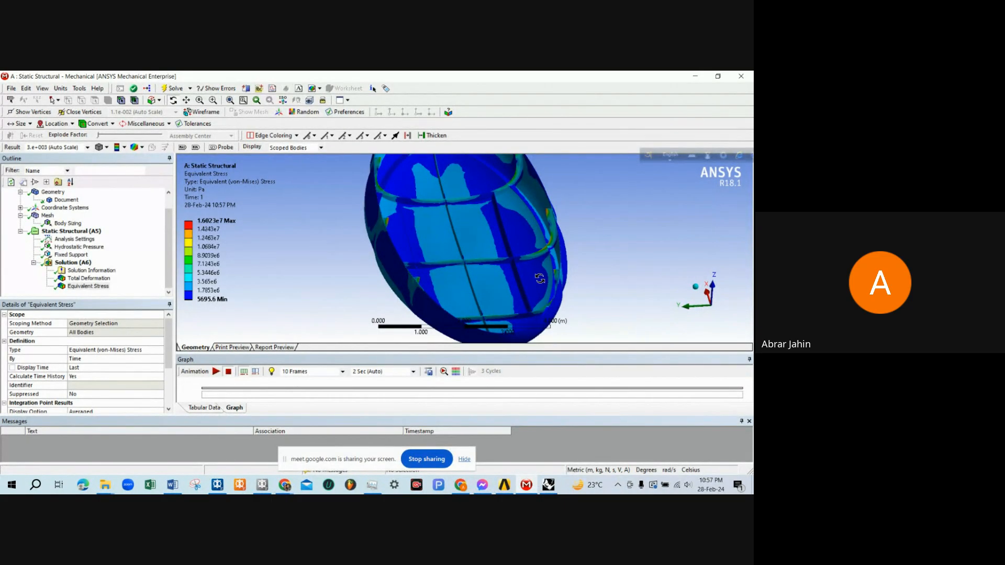
Switch to Rhinoceros and examine the grey hull's internal frames and longitudinal stiffeners beside the red hull.
click(548, 485)
scroll(499, 423, down, 5)
right_drag(214, 317, 143, 309)
right_drag(275, 271, 235, 283)
scroll(233, 280, up, 5)
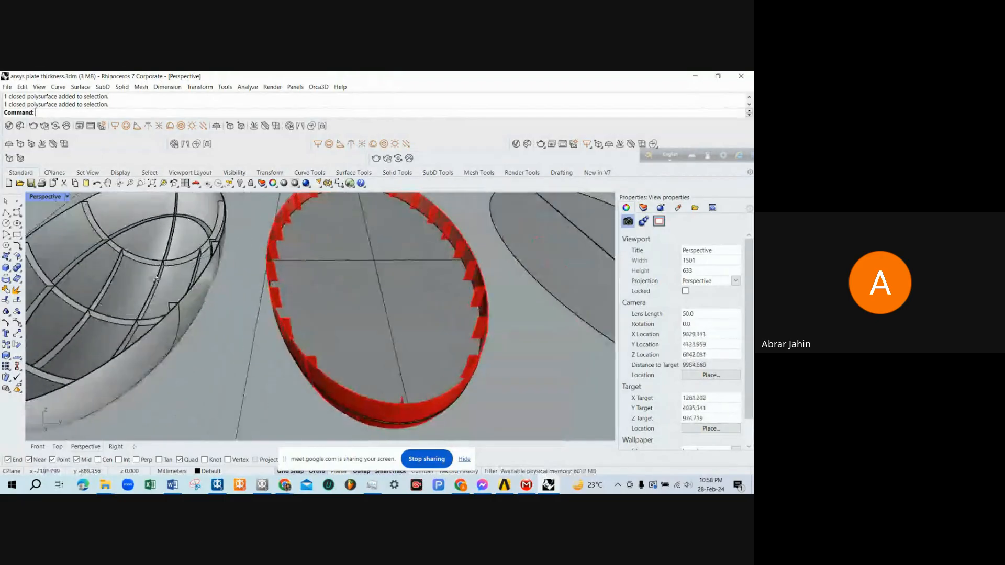
right_drag(141, 293, 238, 293)
scroll(195, 307, down, 3)
scroll(194, 307, down, 4)
scroll(296, 251, down, 6)
scroll(245, 325, up, 6)
scroll(246, 294, up, 8)
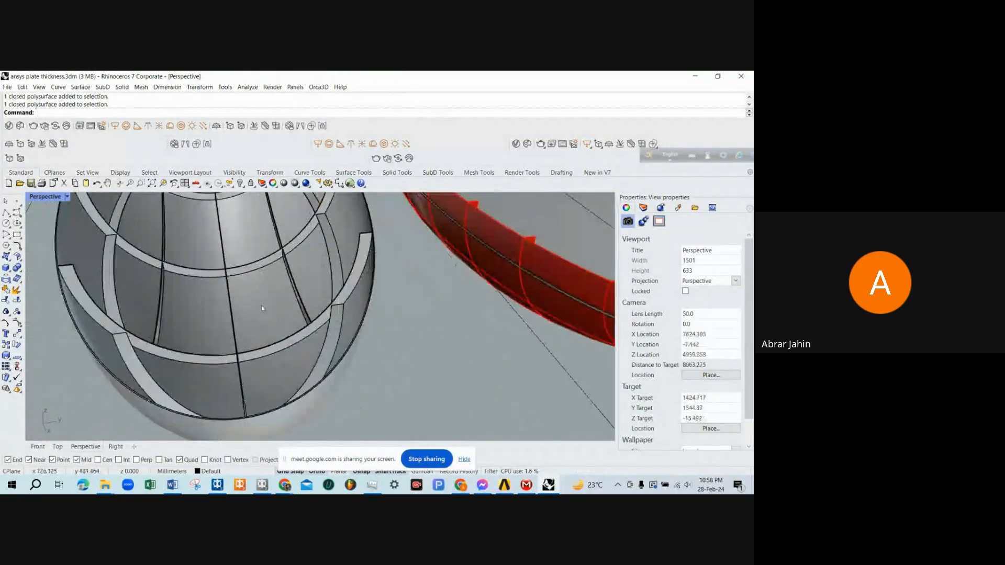
scroll(262, 305, down, 5)
right_drag(314, 305, 430, 290)
Delete the closed solid deck covering the red hull.
click(368, 314)
right_click(370, 306)
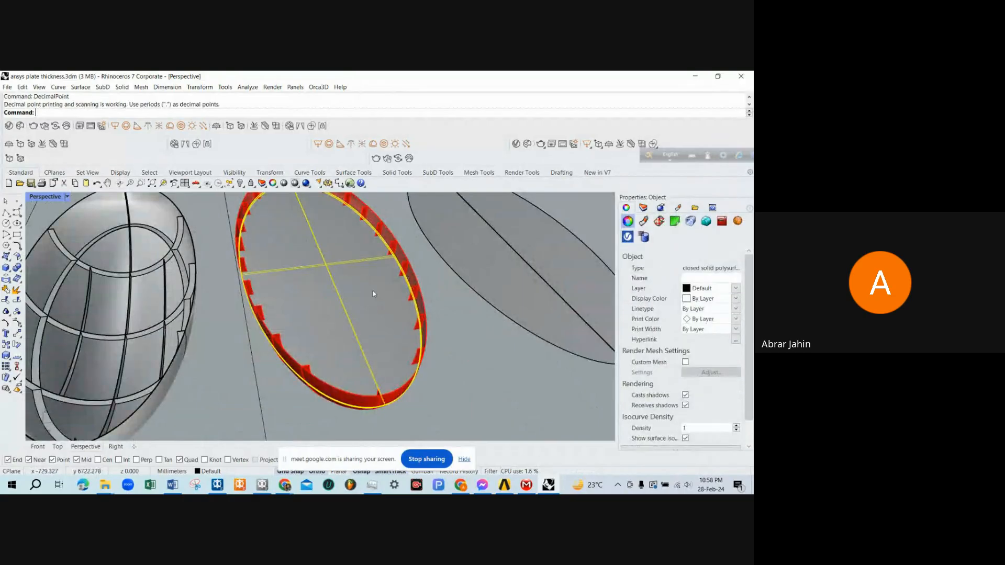
key(Delete)
scroll(404, 283, up, 3)
Examine the red hull's individual frame surfaces and its shell from inside and below.
click(401, 280)
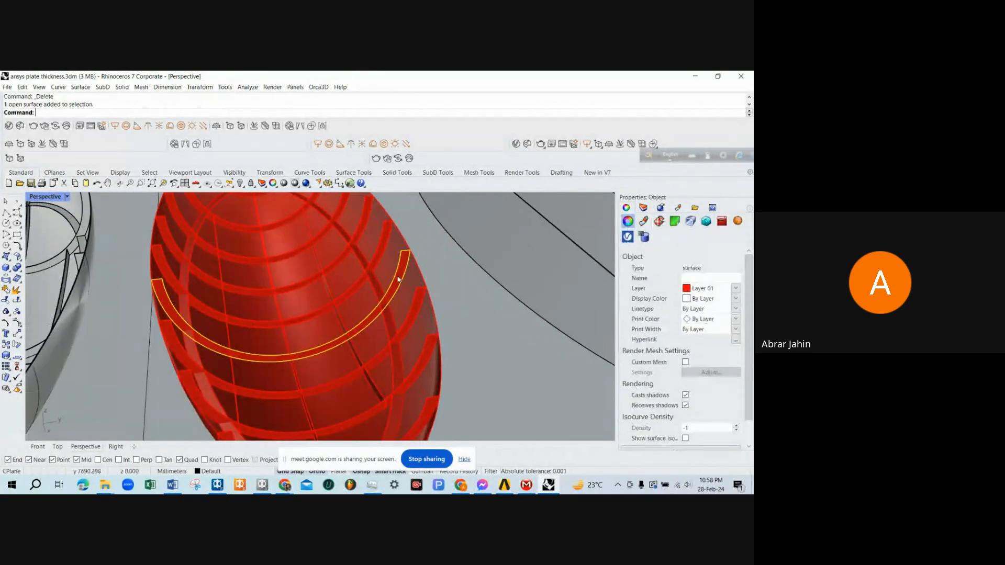
right_drag(386, 285, 423, 288)
scroll(350, 315, down, 4)
right_drag(351, 316, 398, 221)
scroll(332, 307, up, 4)
click(318, 288)
scroll(318, 288, down, 5)
key(Escape)
scroll(382, 262, down, 4)
scroll(382, 262, up, 4)
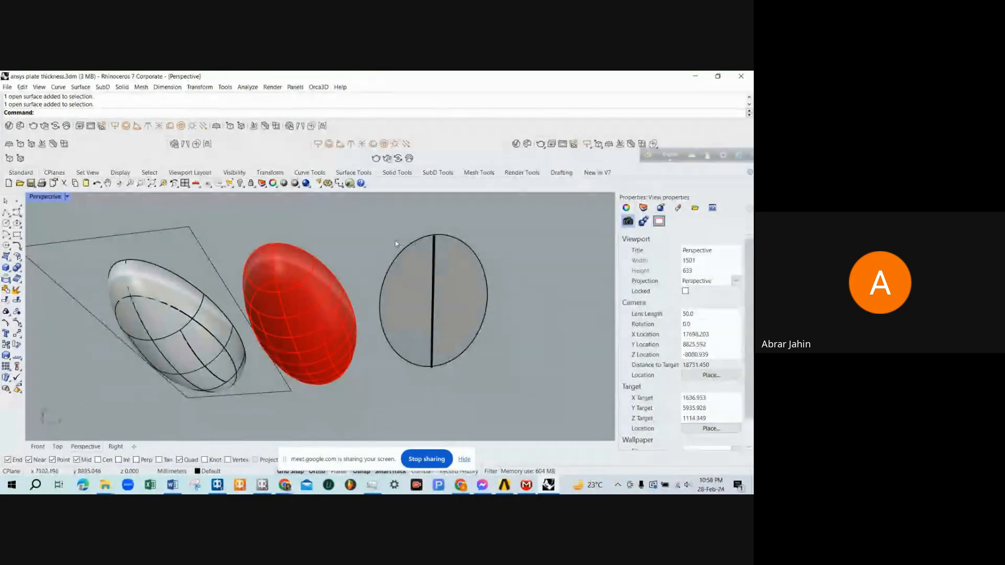
right_drag(423, 259, 327, 259)
scroll(288, 243, down, 3)
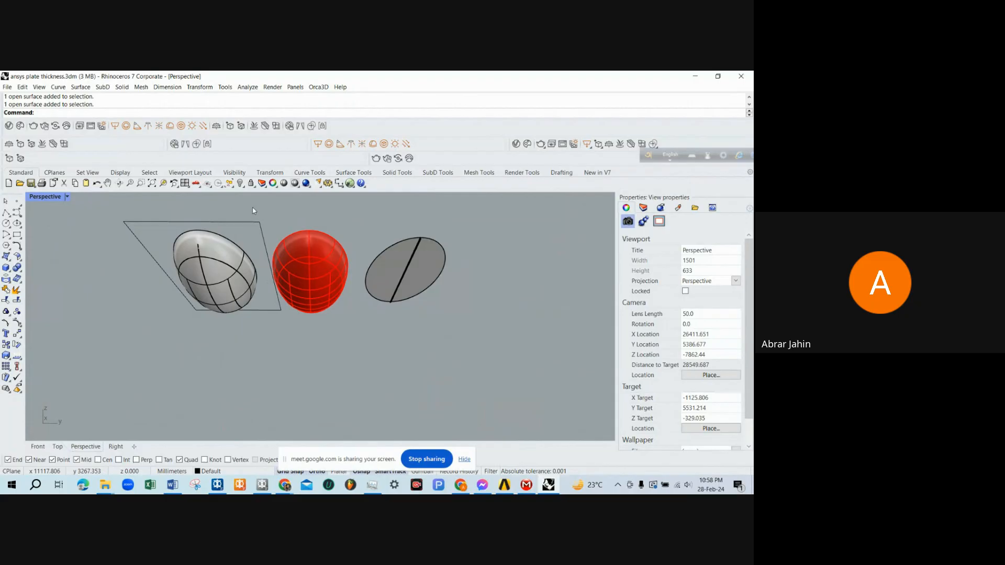
Select all of the red hull's surfaces to inspect them as a group, and clear the selection.
drag(252, 207, 360, 333)
scroll(318, 314, up, 4)
mouse_move(331, 262)
right_down()
mouse_move(341, 291)
mouse_move(320, 269)
right_up()
key(Escape)
scroll(325, 286, down, 4)
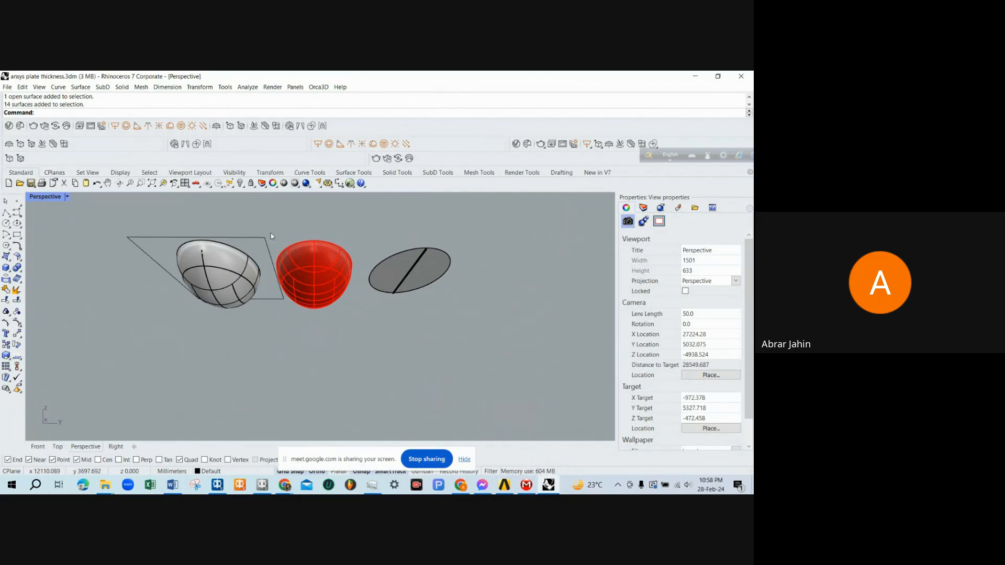
drag(266, 222, 363, 332)
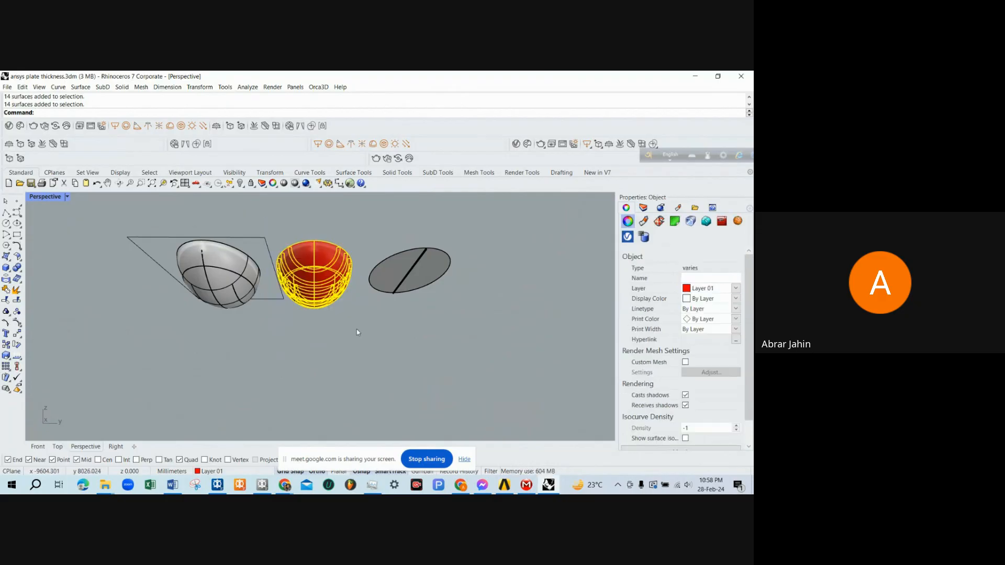
key(Escape)
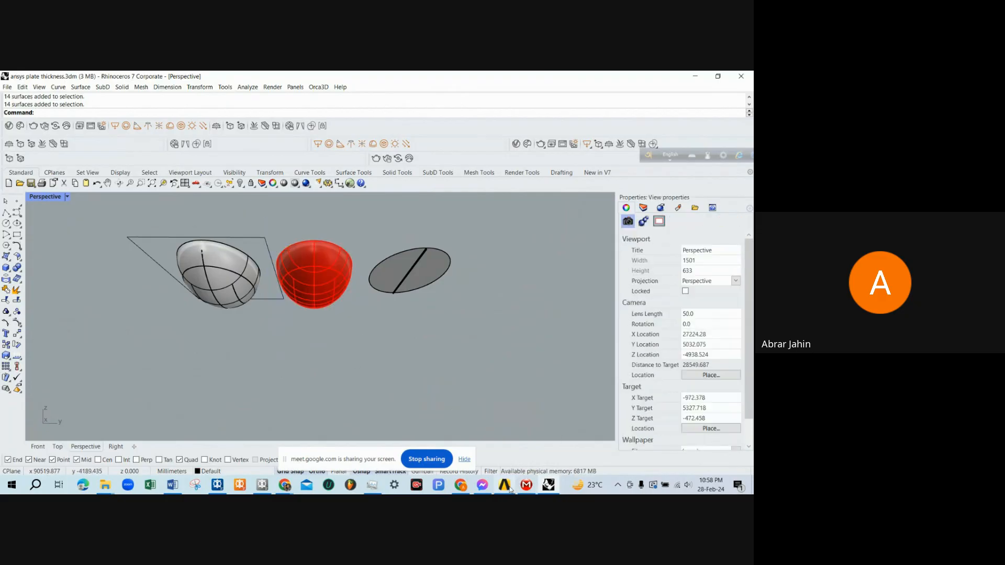
Switch to the Google Meet window, show the meeting's recording controls and hide the screen-sharing bar.
click(452, 425)
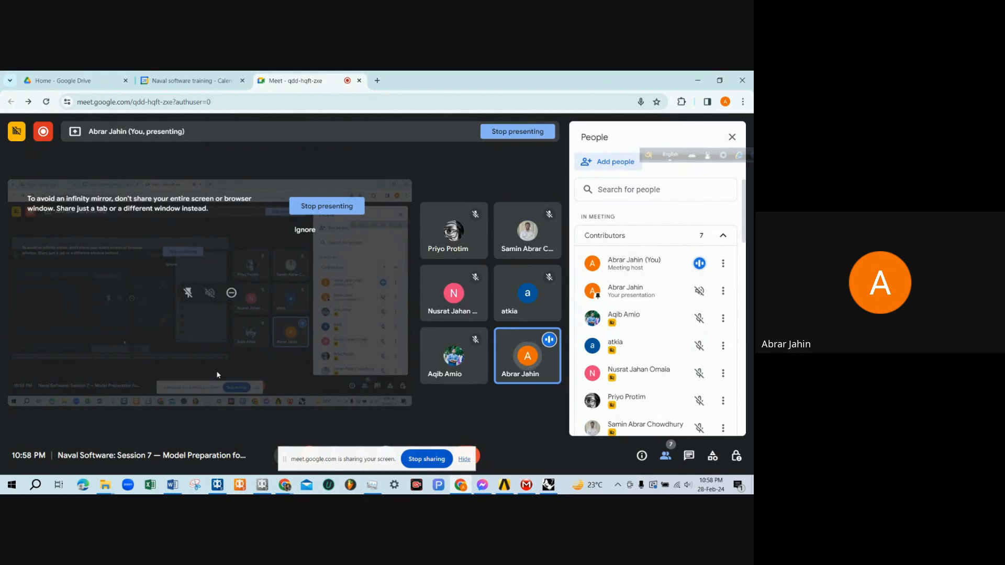
click(44, 132)
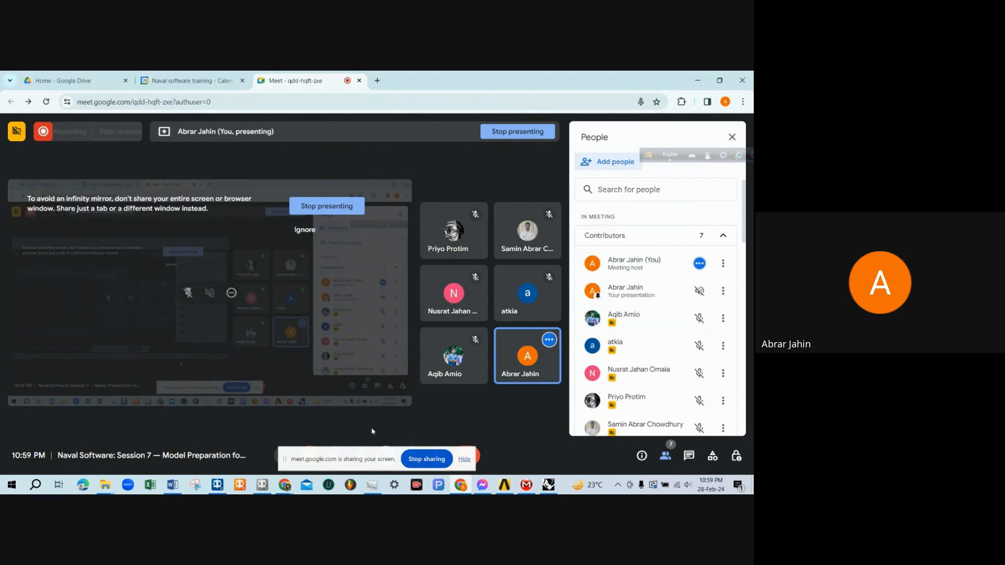
click(464, 459)
click(464, 460)
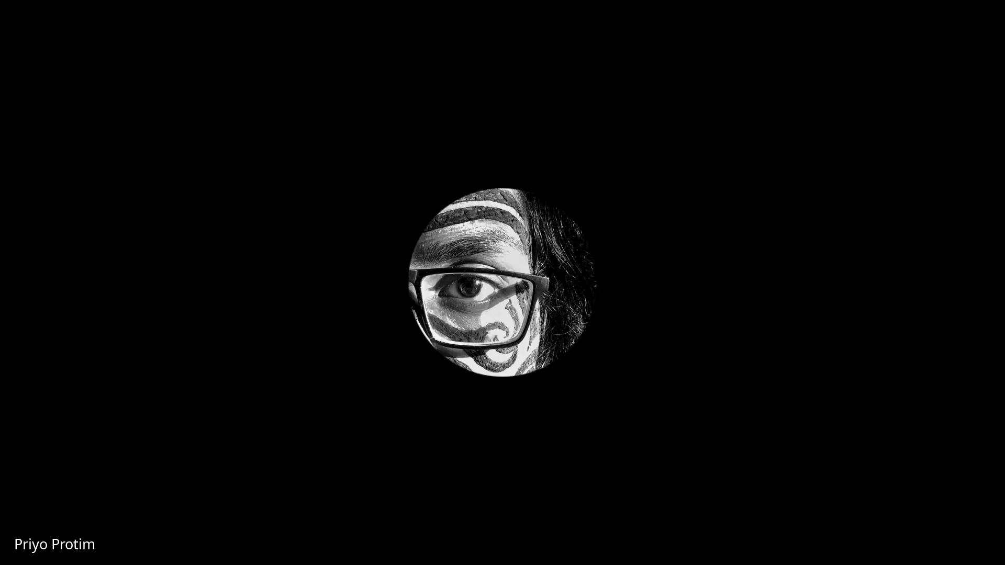